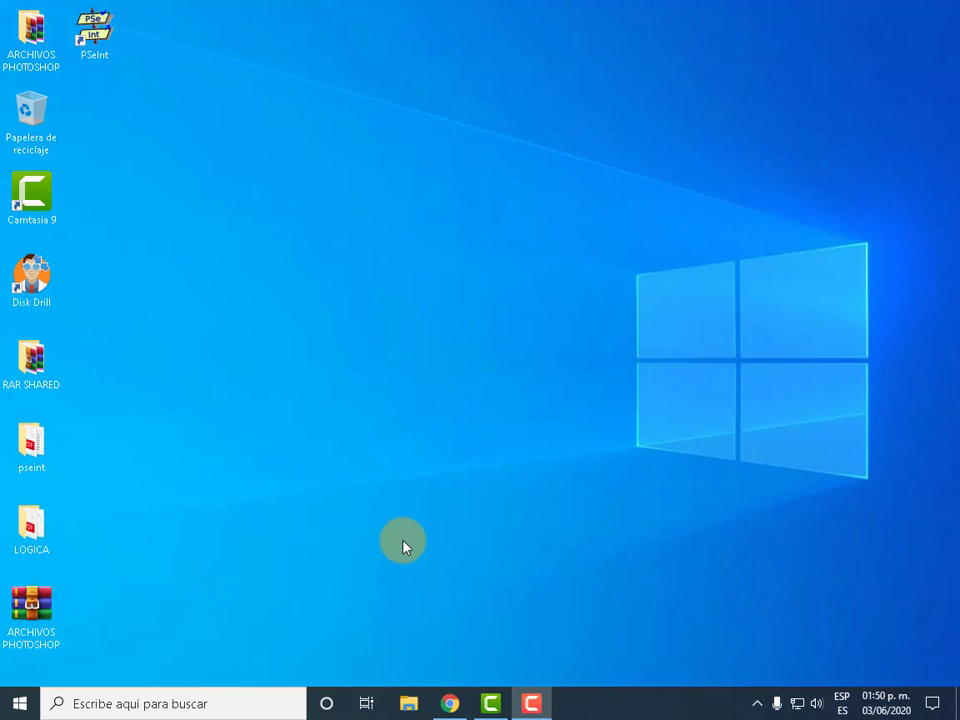
- Search Windows for 'Photoshop', correct the misspelling, and launch Adobe Photoshop CC
{"action": "left_click", "coordinate": [143, 710]}
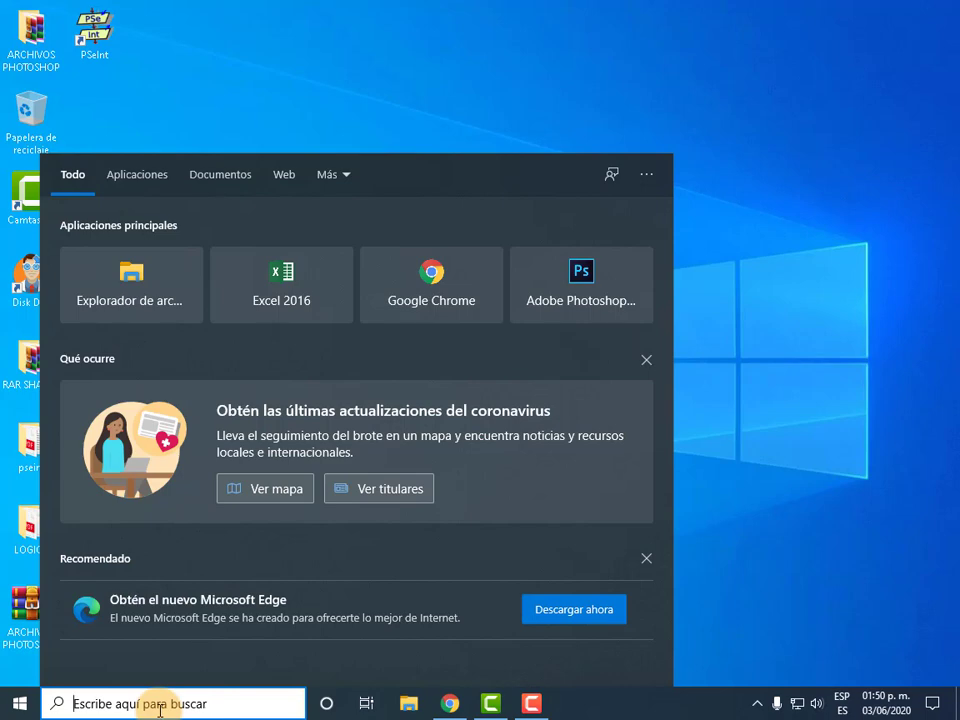
{"action": "type", "text": "PHOTO"}
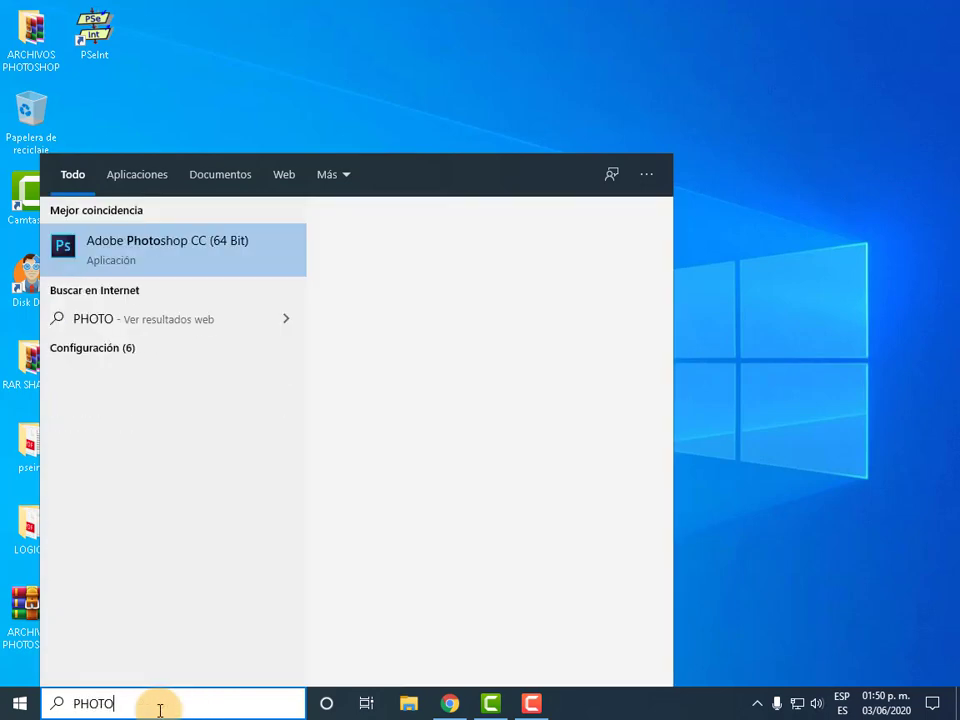
{"action": "type", "text": "SAHOP"}
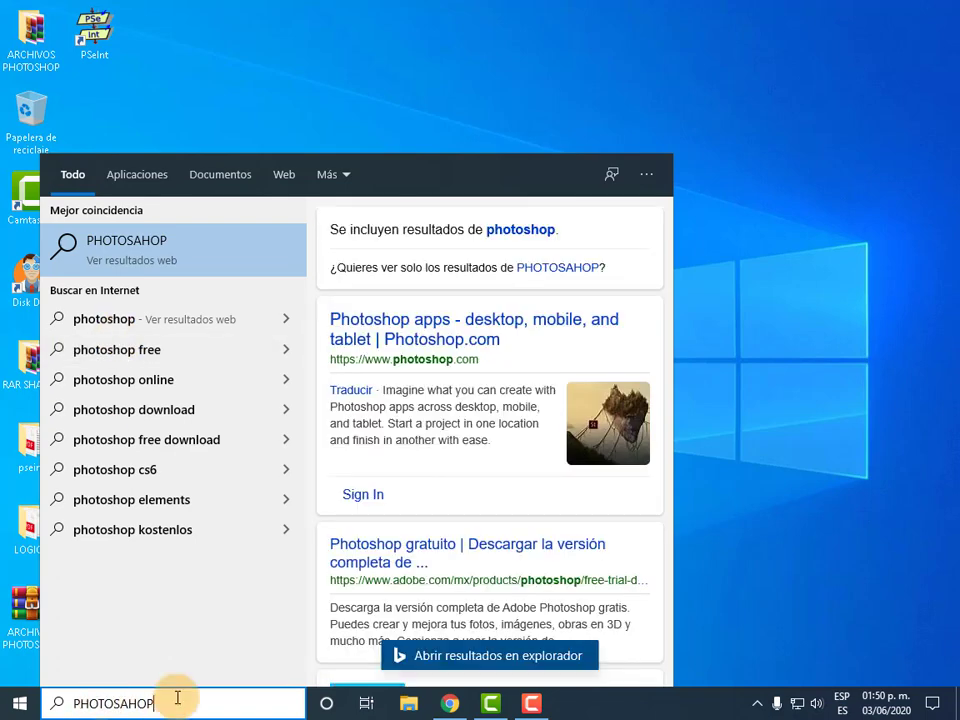
{"action": "left_click", "coordinate": [130, 704]}
{"action": "key", "text": "BackSpace"}
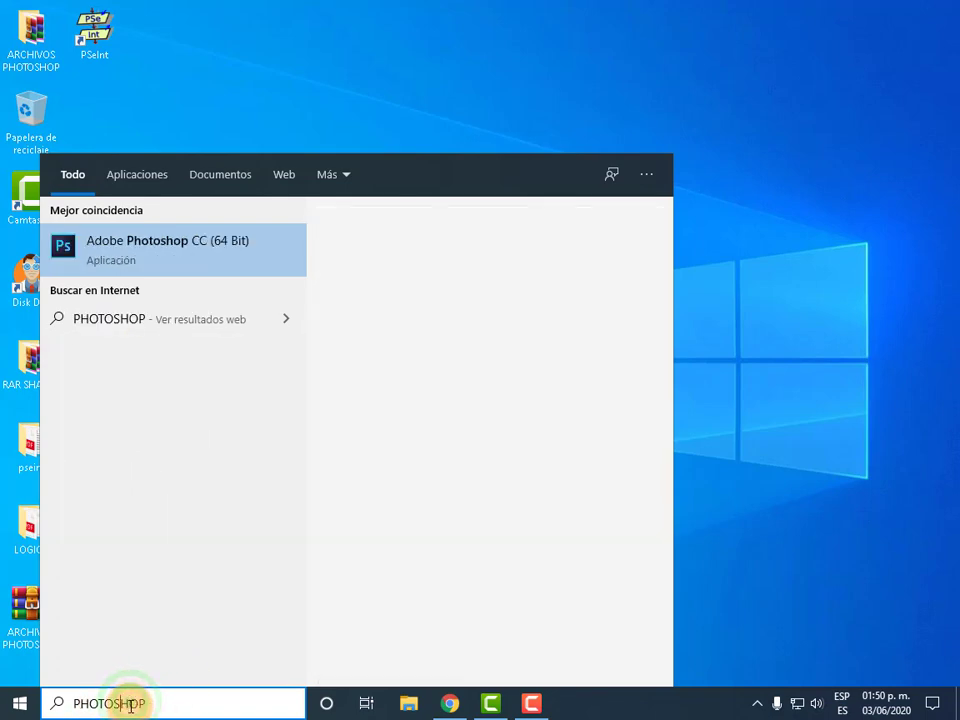
{"action": "left_click", "coordinate": [490, 250]}
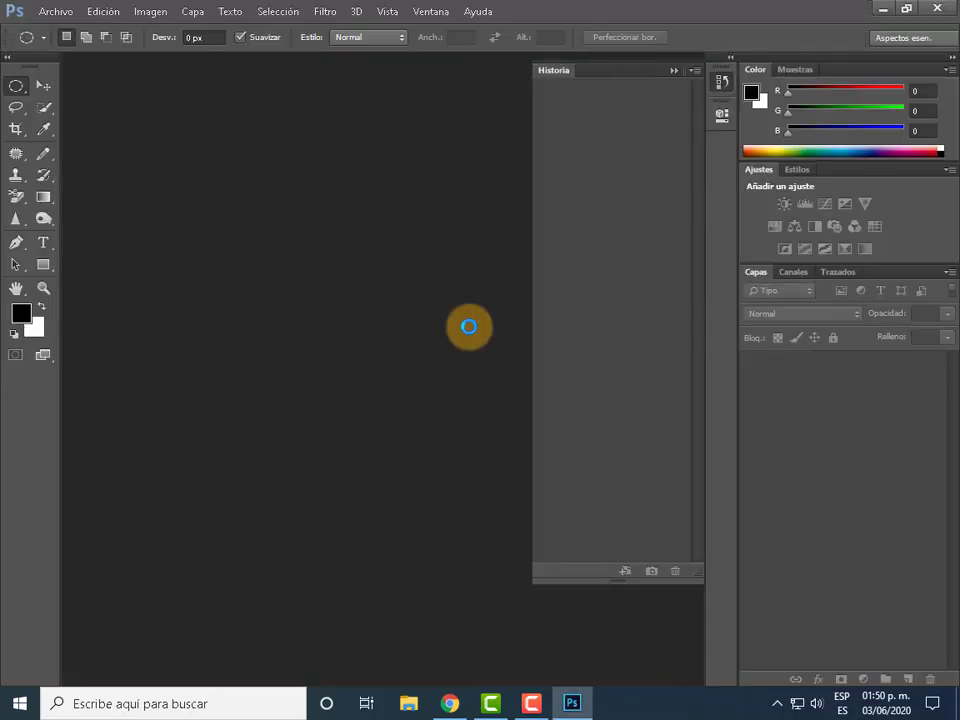
- Collapse History and browse the Open dialog to Escritorio > ARCHIVOS PHOTOSHOP > EJERCICIOS PHOTOSHOP
{"action": "left_click", "coordinate": [671, 71]}
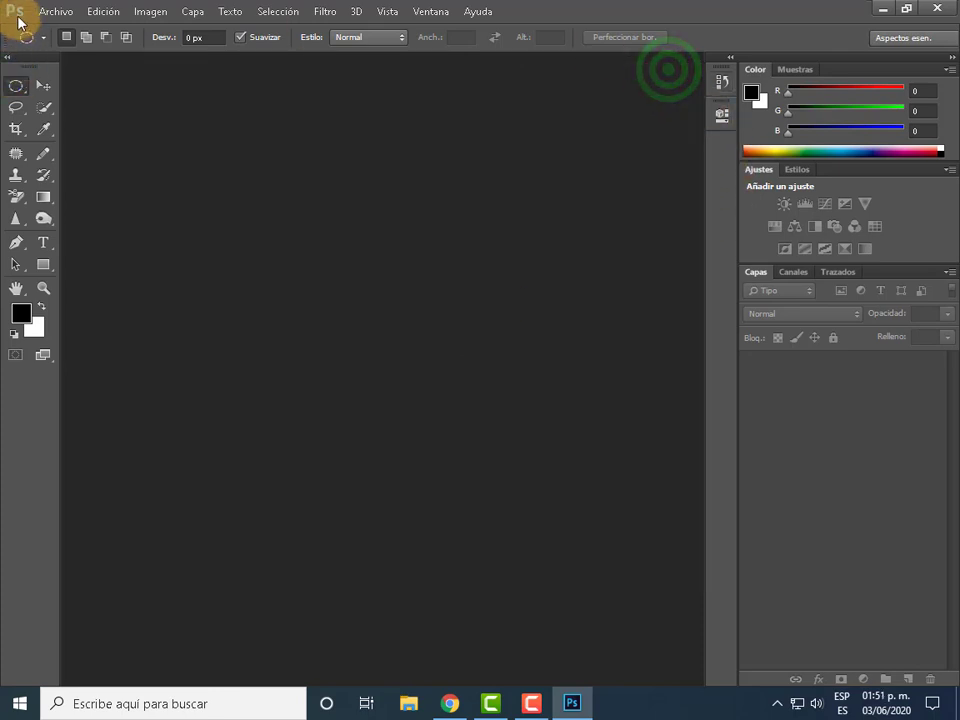
{"action": "left_click", "coordinate": [55, 11]}
{"action": "left_click", "coordinate": [90, 46]}
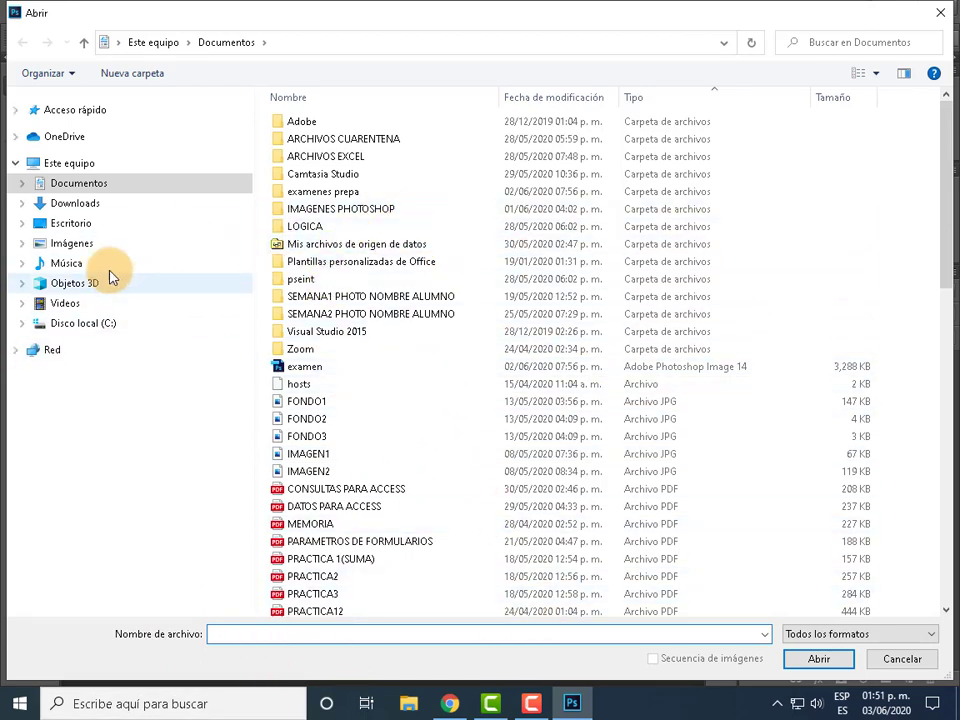
{"action": "scroll", "coordinate": [388, 356], "scroll_direction": "down", "scroll_amount": 2}
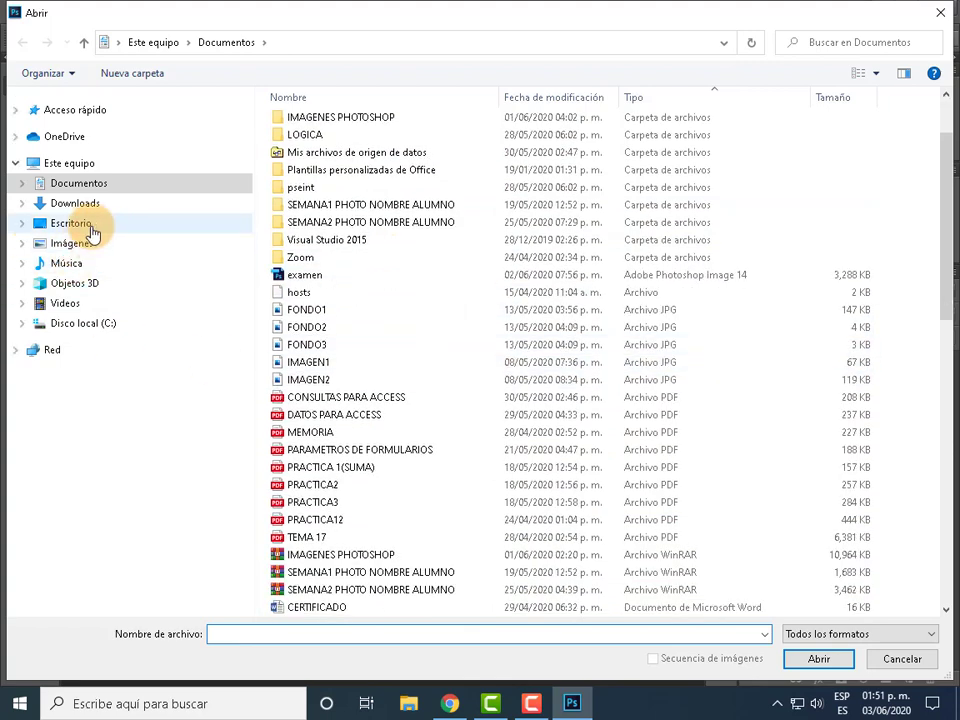
{"action": "left_click", "coordinate": [80, 223]}
{"action": "left_click", "coordinate": [342, 123]}
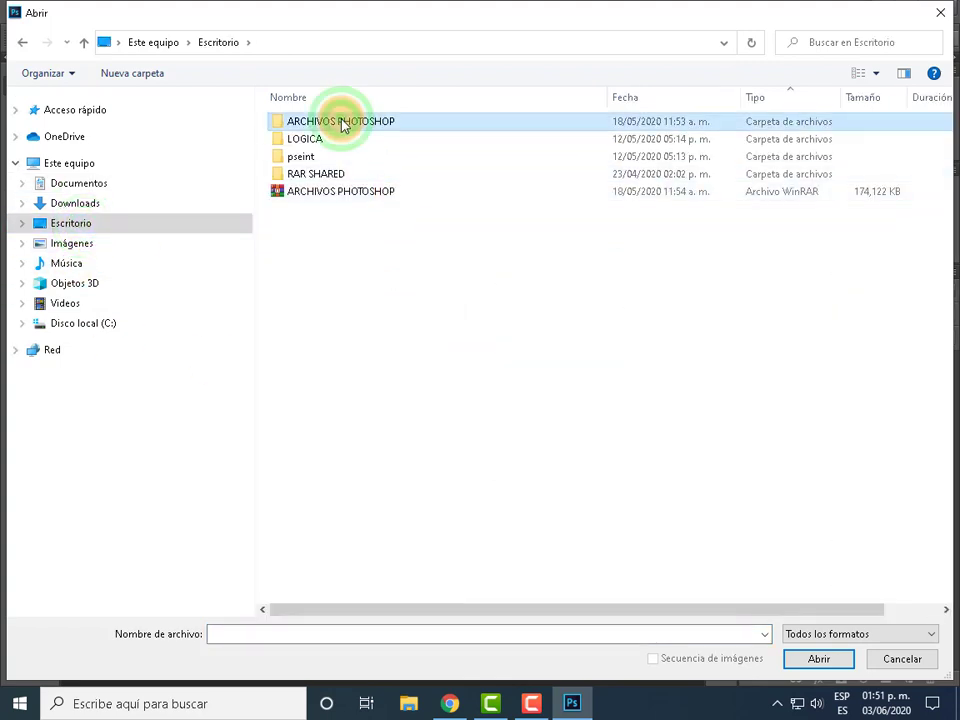
{"action": "double_click", "coordinate": [342, 123]}
{"action": "double_click", "coordinate": [349, 121]}
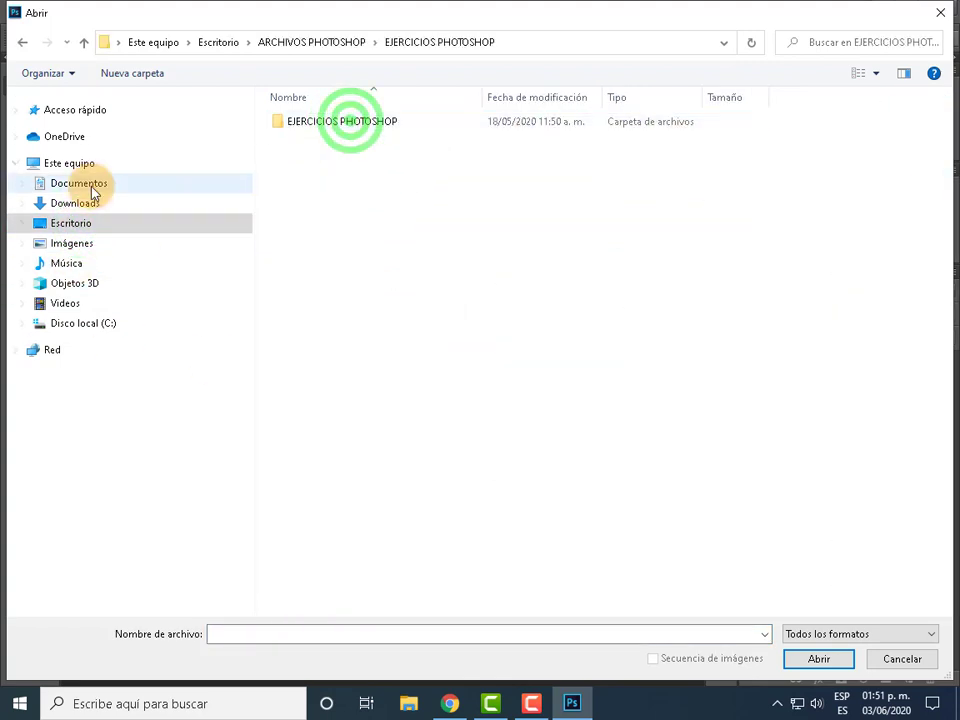
{"action": "double_click", "coordinate": [300, 120]}
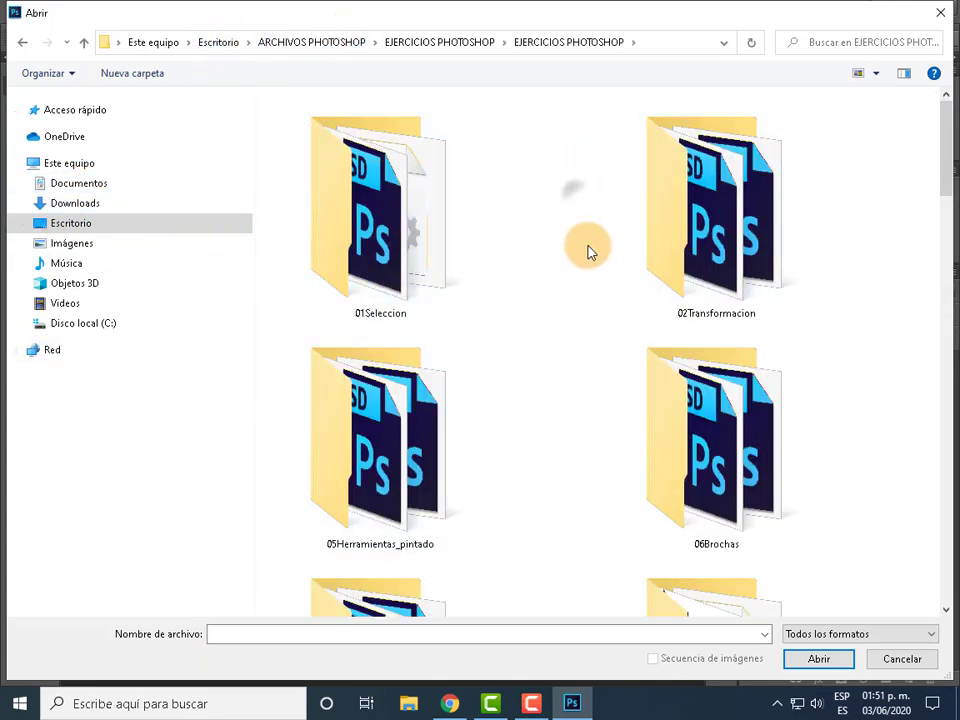
- Switch the Open dialog's file view to medium icons, then to a plain list
{"action": "right_click", "coordinate": [578, 197]}
{"action": "left_click", "coordinate": [621, 207]}
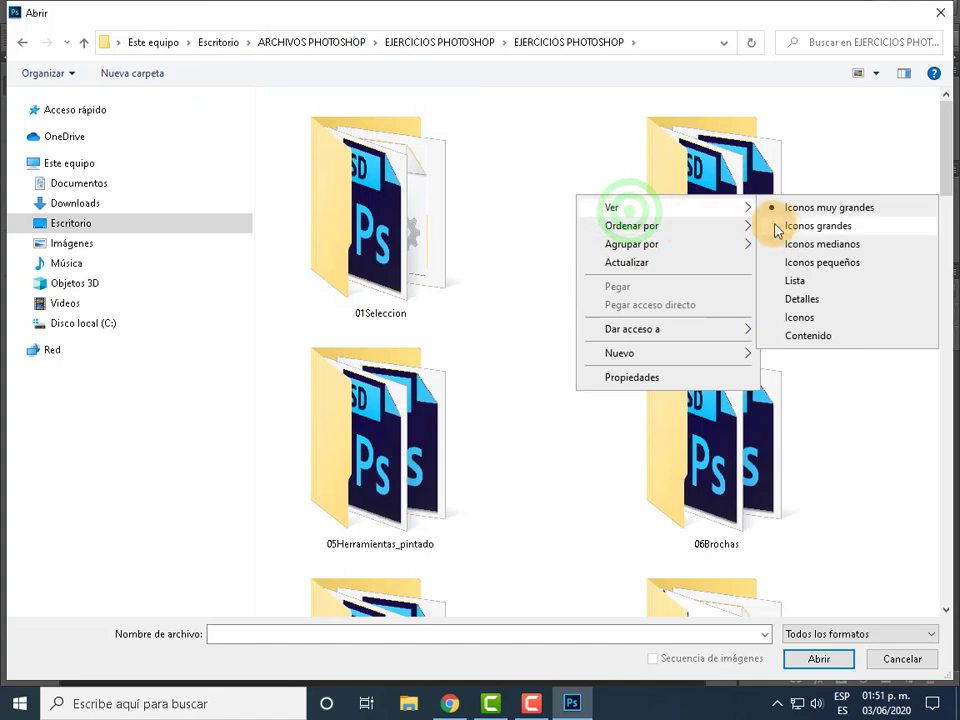
{"action": "left_click", "coordinate": [797, 244]}
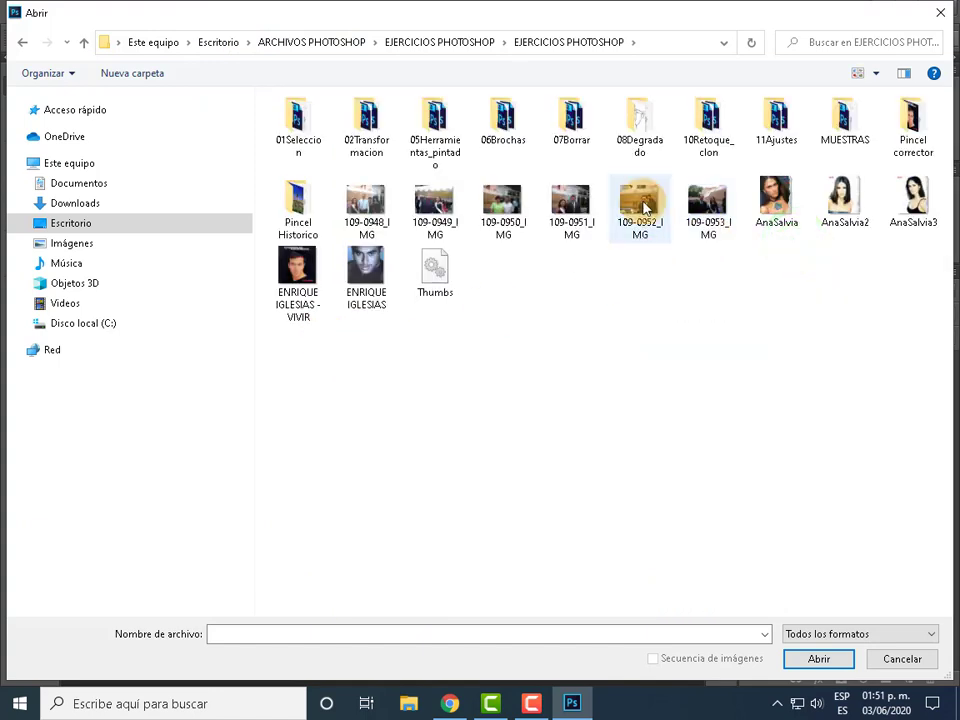
{"action": "right_click", "coordinate": [618, 421]}
{"action": "mouse_move", "coordinate": [655, 425]}
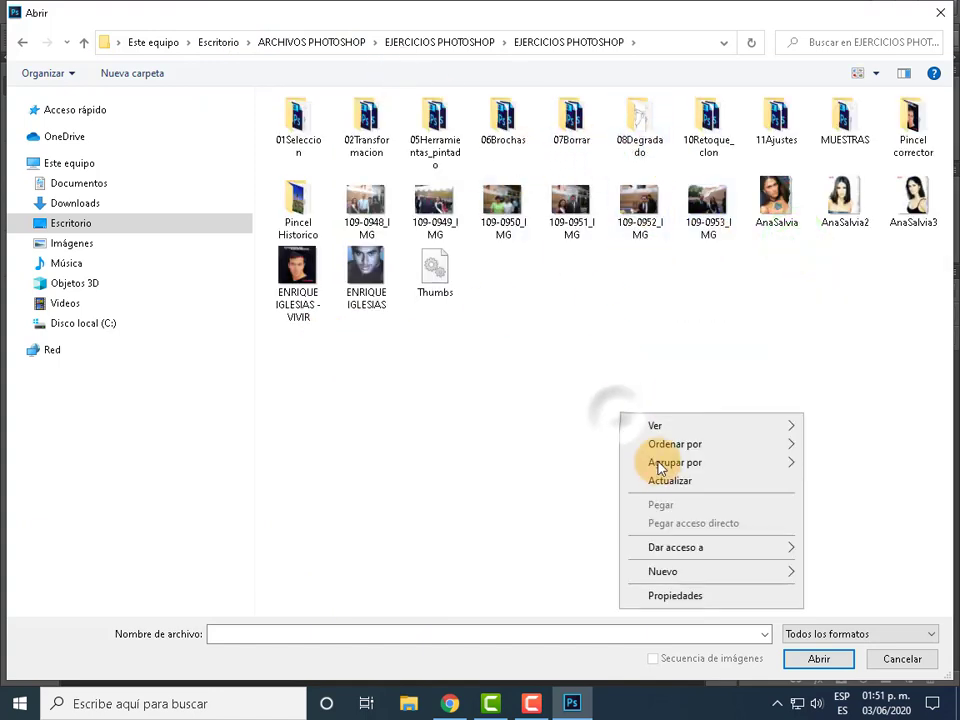
{"action": "left_click", "coordinate": [680, 426]}
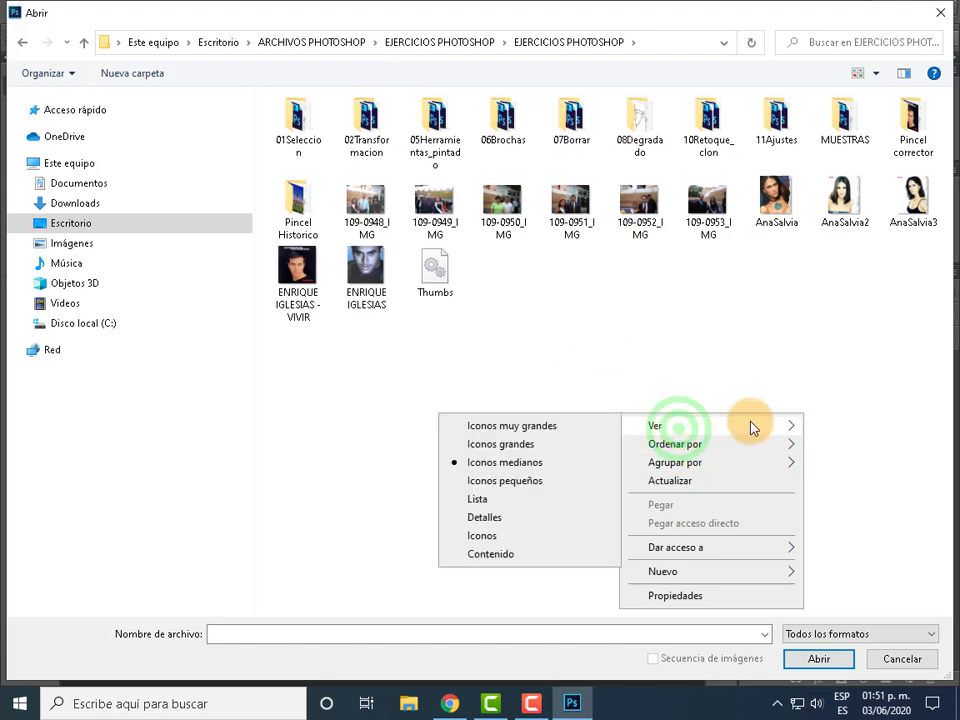
{"action": "left_click", "coordinate": [490, 498]}
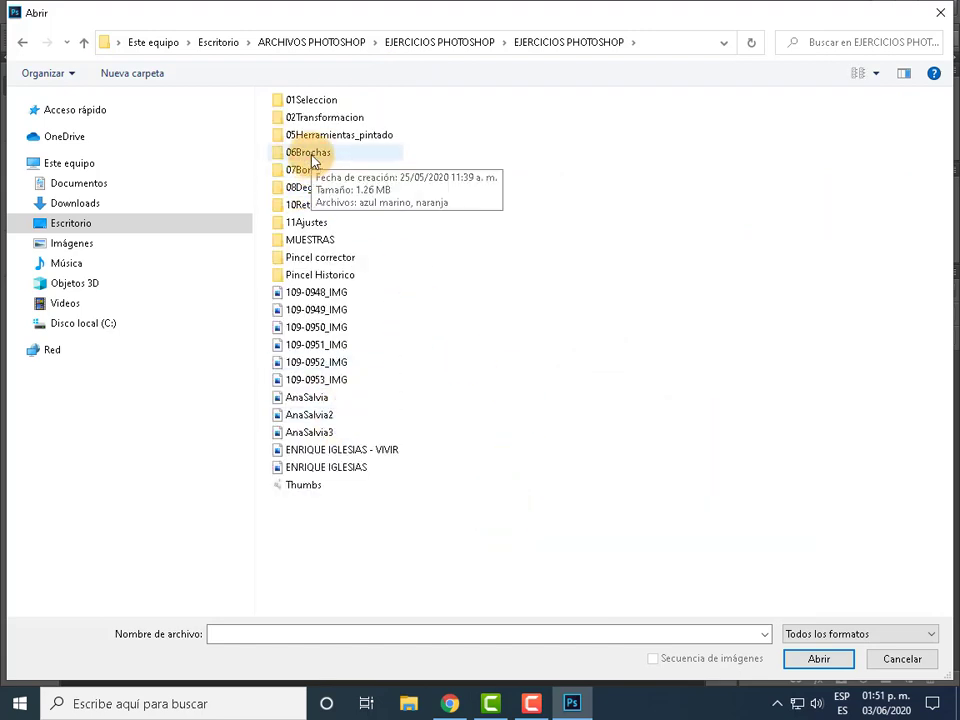
- Open gradient1 and gradient2 from the 08Degradado folder
{"action": "double_click", "coordinate": [315, 189]}
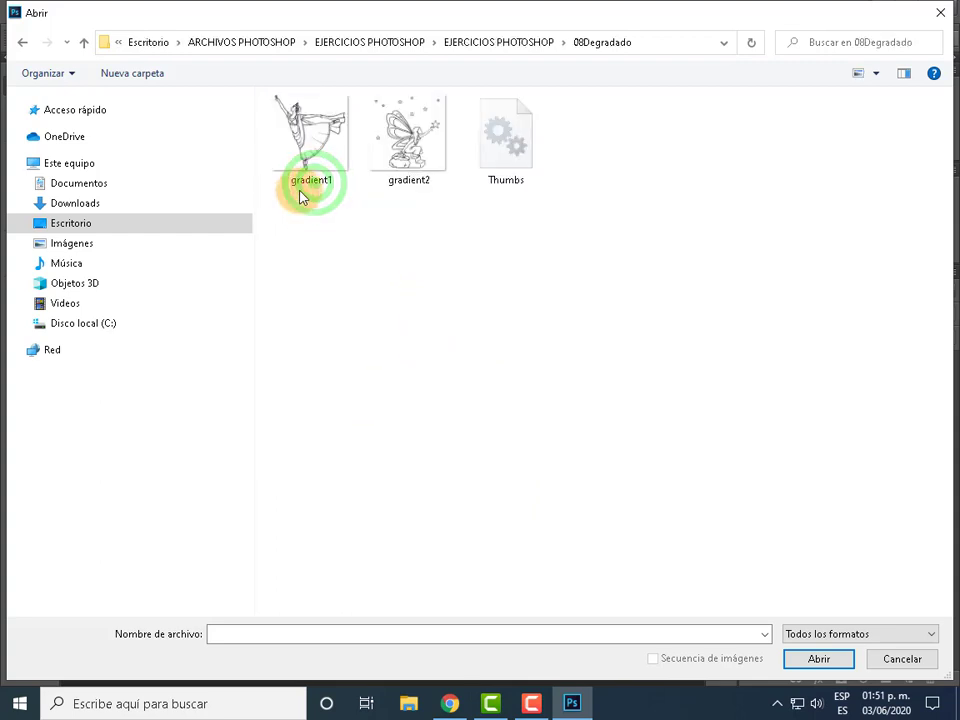
{"action": "left_click_drag", "start_coordinate": [446, 242], "coordinate": [302, 100]}
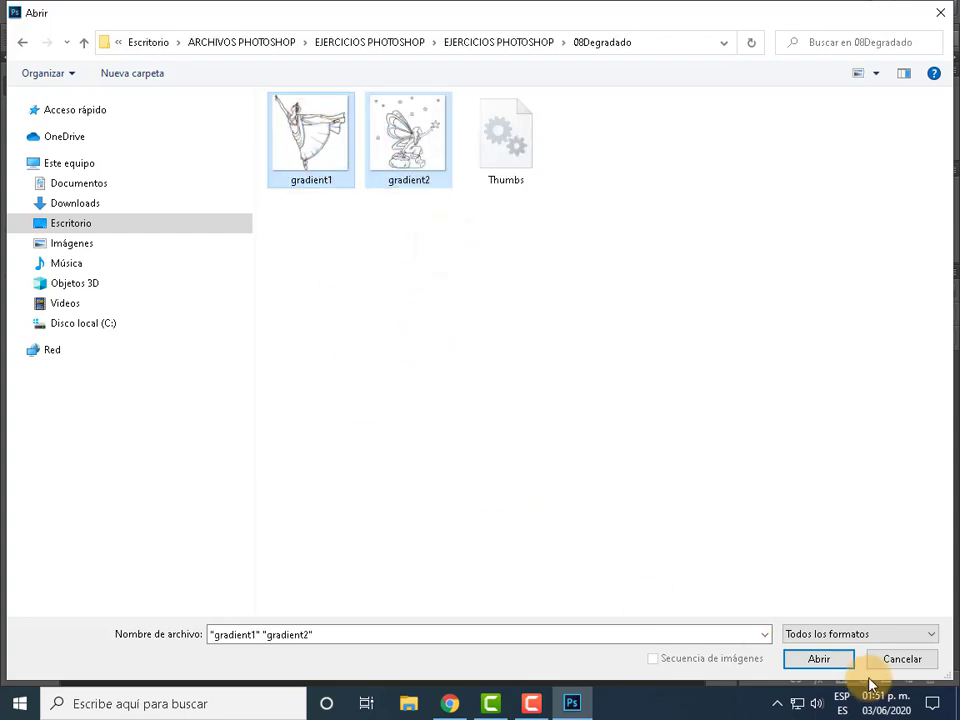
{"action": "left_click", "coordinate": [830, 666]}
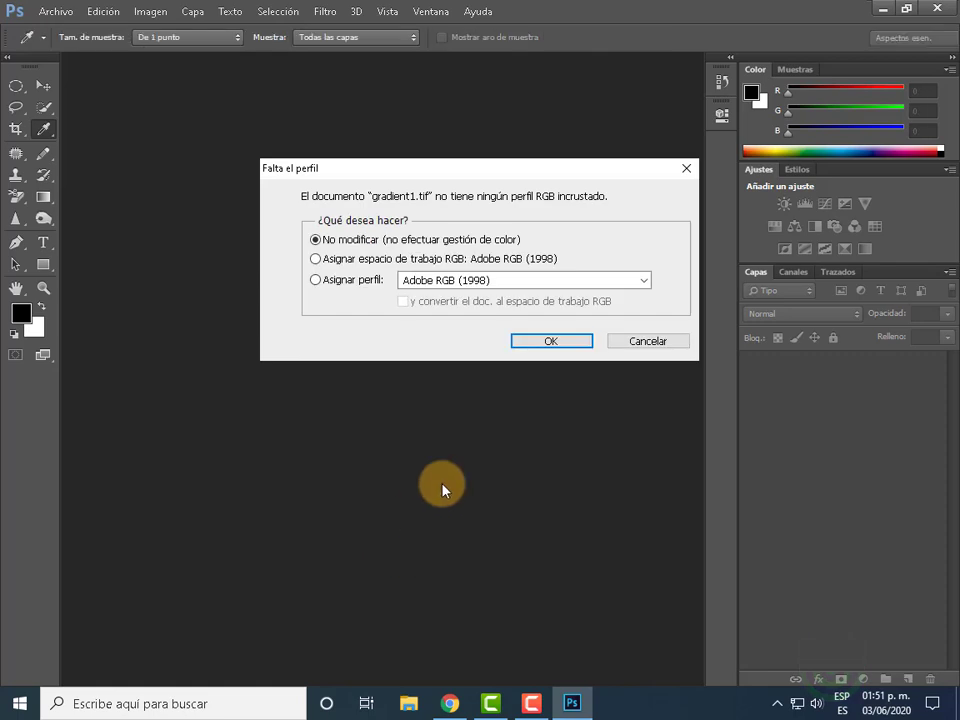
- Accept the missing-profile prompts for gradient1 and gradient2, then reopen the Open dialog
{"action": "left_click", "coordinate": [555, 342]}
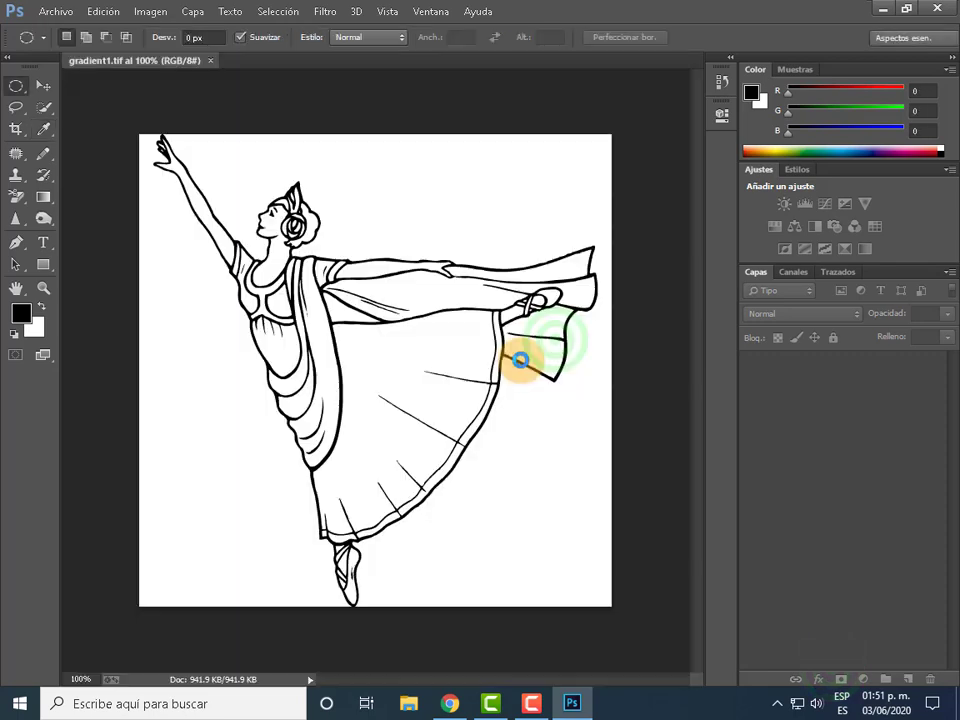
{"action": "left_click", "coordinate": [545, 342]}
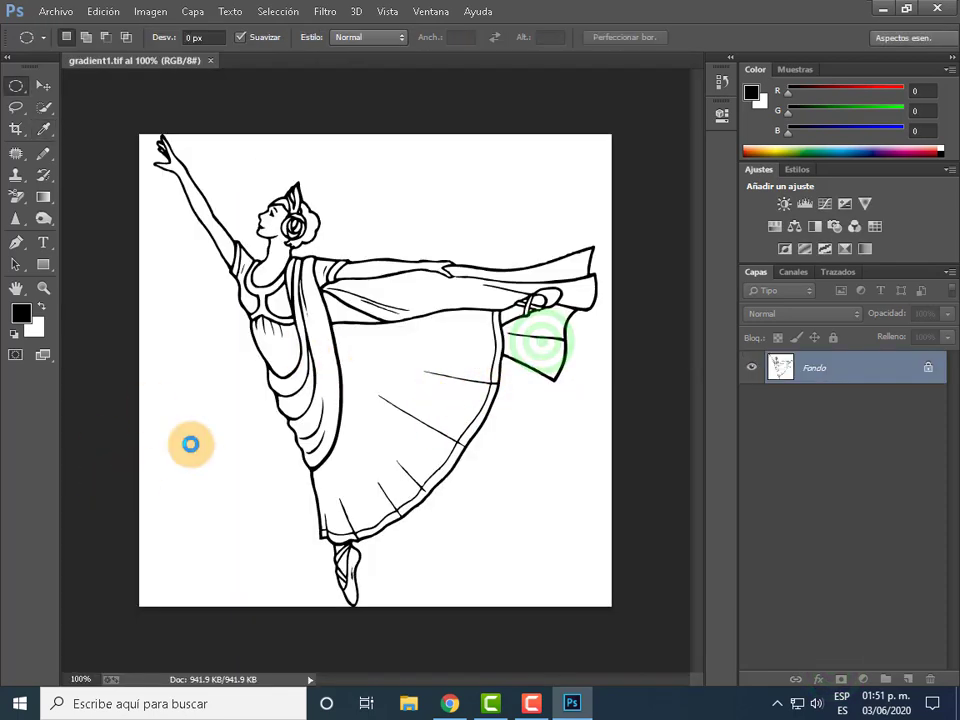
{"action": "left_click", "coordinate": [57, 15]}
{"action": "left_click", "coordinate": [52, 43]}
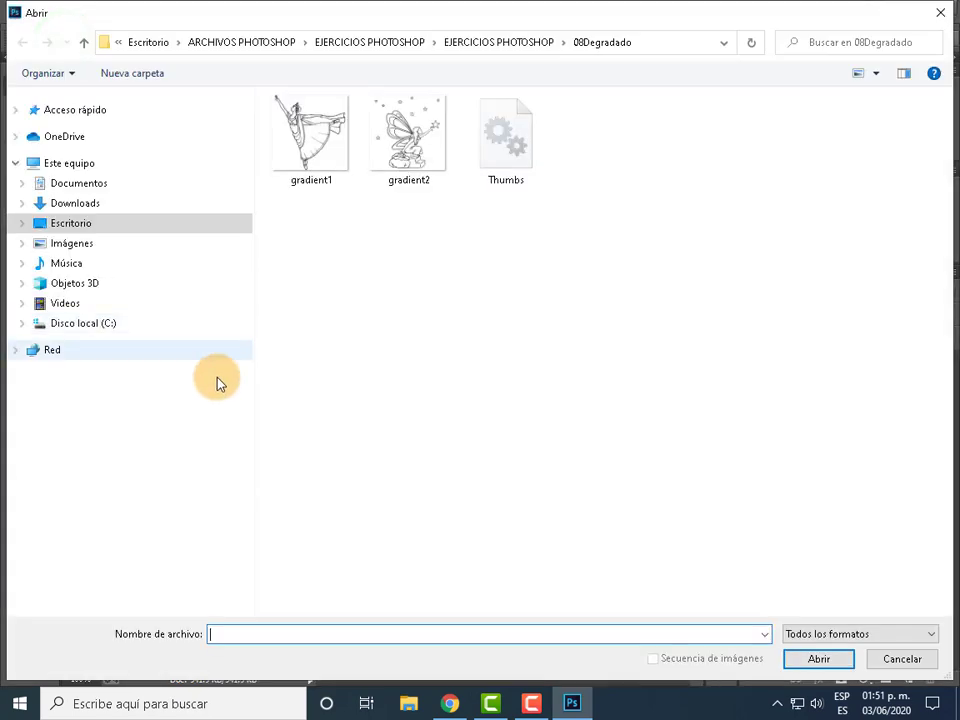
- Open all five 10Retoque_clon files, accepting each missing-profile prompt, ending on retoque2.psd
{"action": "left_click", "coordinate": [503, 42]}
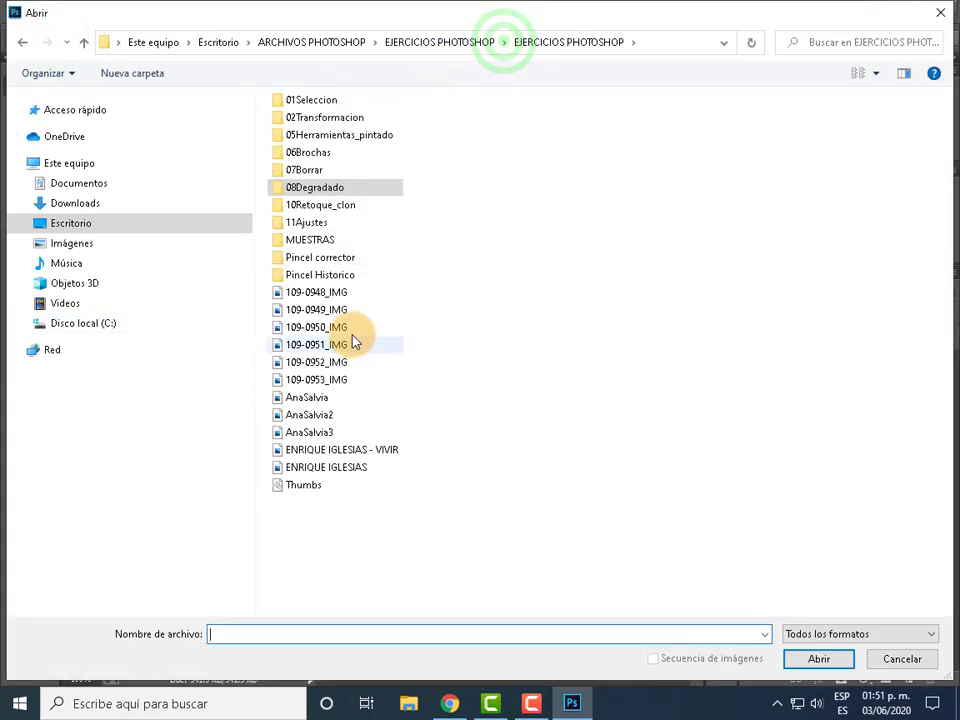
{"action": "double_click", "coordinate": [330, 212]}
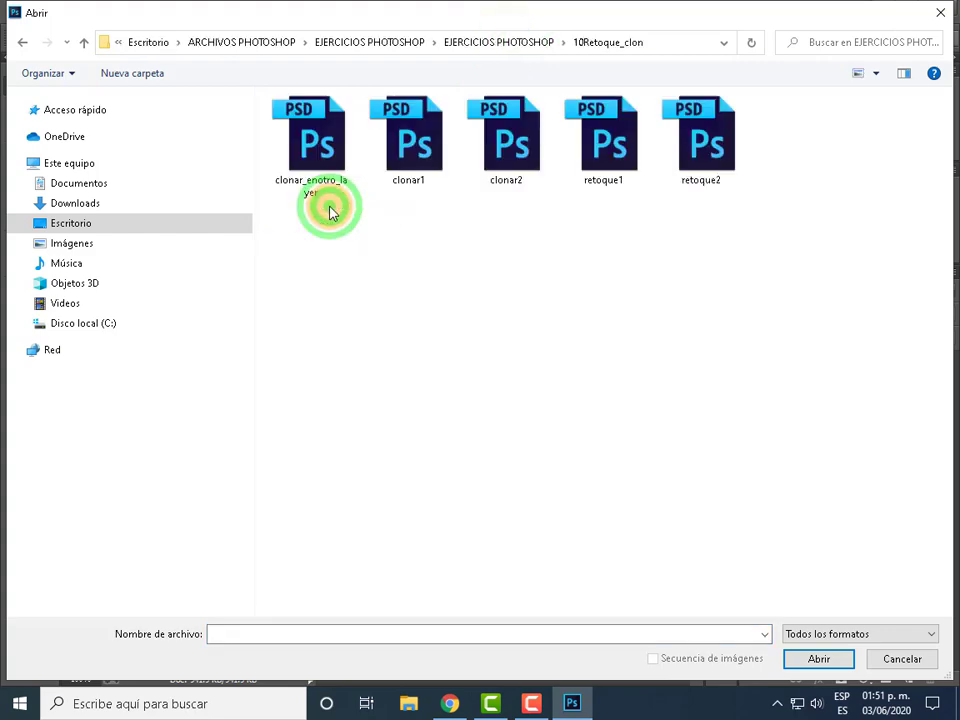
{"action": "mouse_move", "coordinate": [773, 245]}
{"action": "left_mouse_down"}
{"action": "mouse_move", "coordinate": [310, 172]}
{"action": "mouse_move", "coordinate": [268, 96]}
{"action": "left_mouse_up"}
{"action": "left_click", "coordinate": [819, 659]}
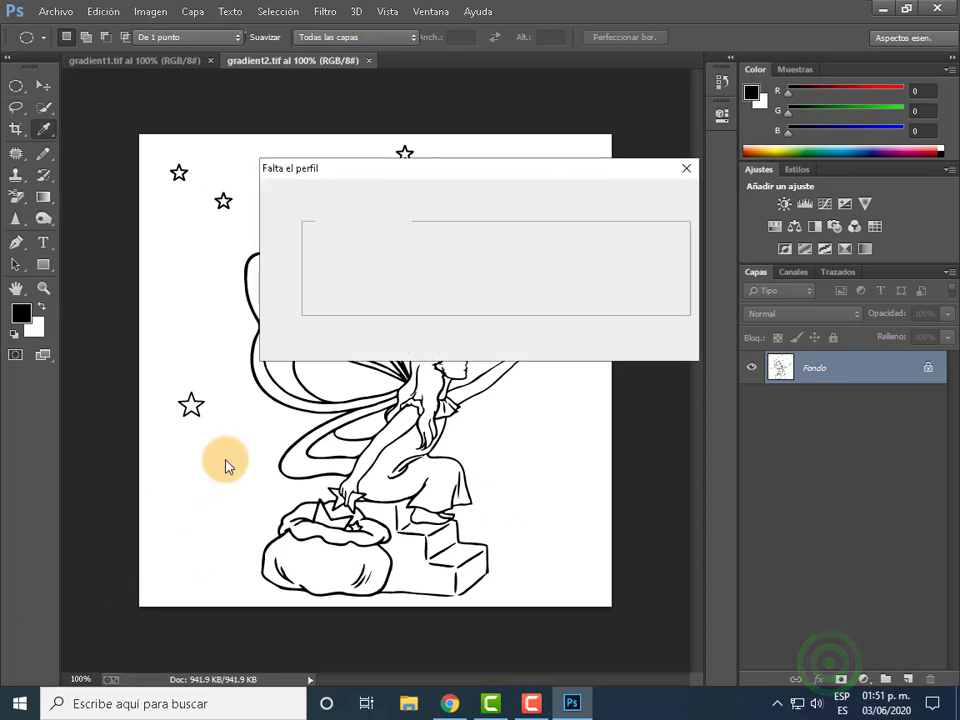
{"action": "left_click", "coordinate": [537, 343]}
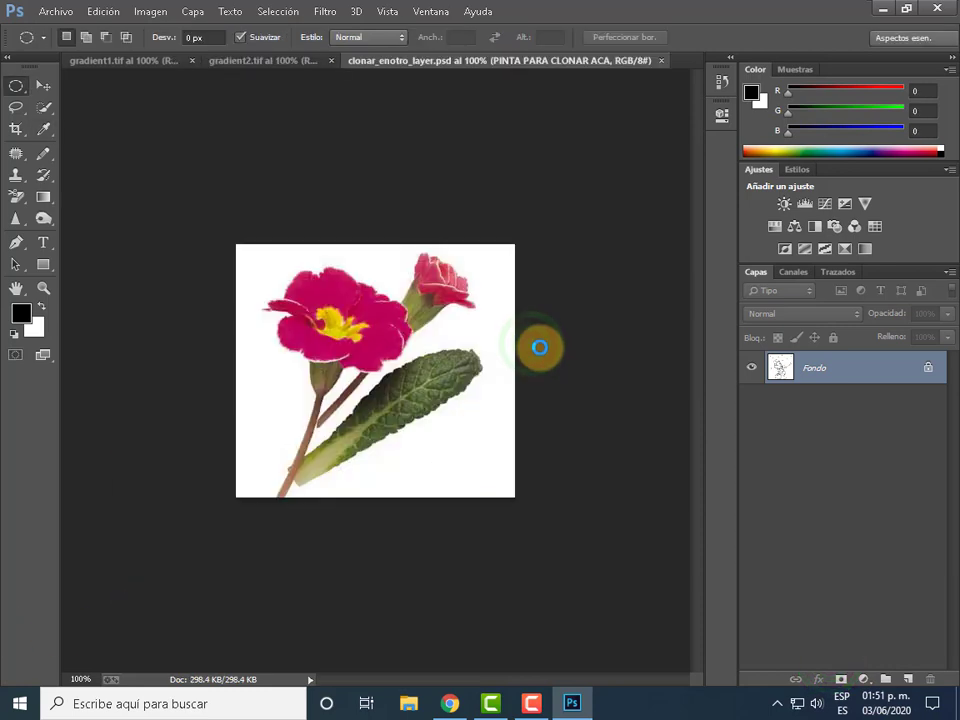
{"action": "left_click", "coordinate": [549, 347]}
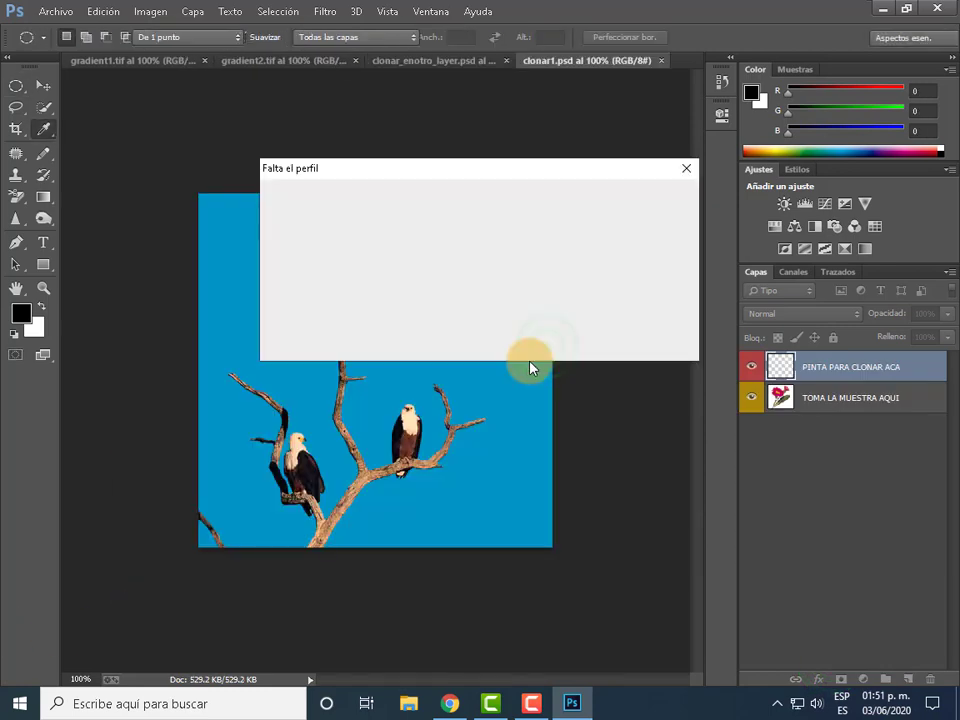
{"action": "left_click", "coordinate": [542, 345]}
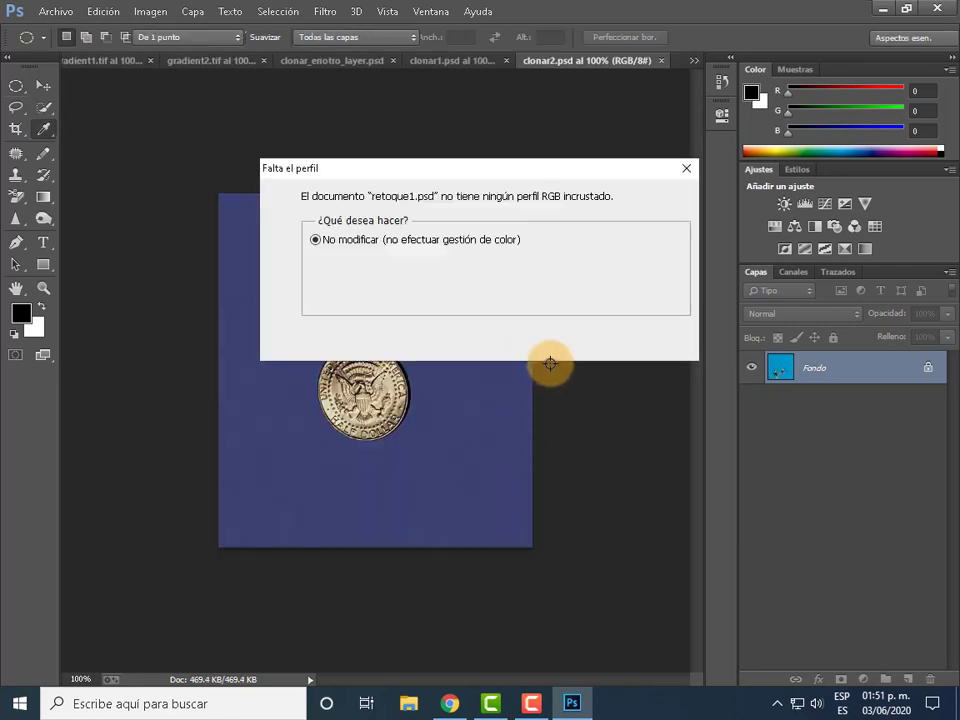
{"action": "left_click", "coordinate": [553, 342]}
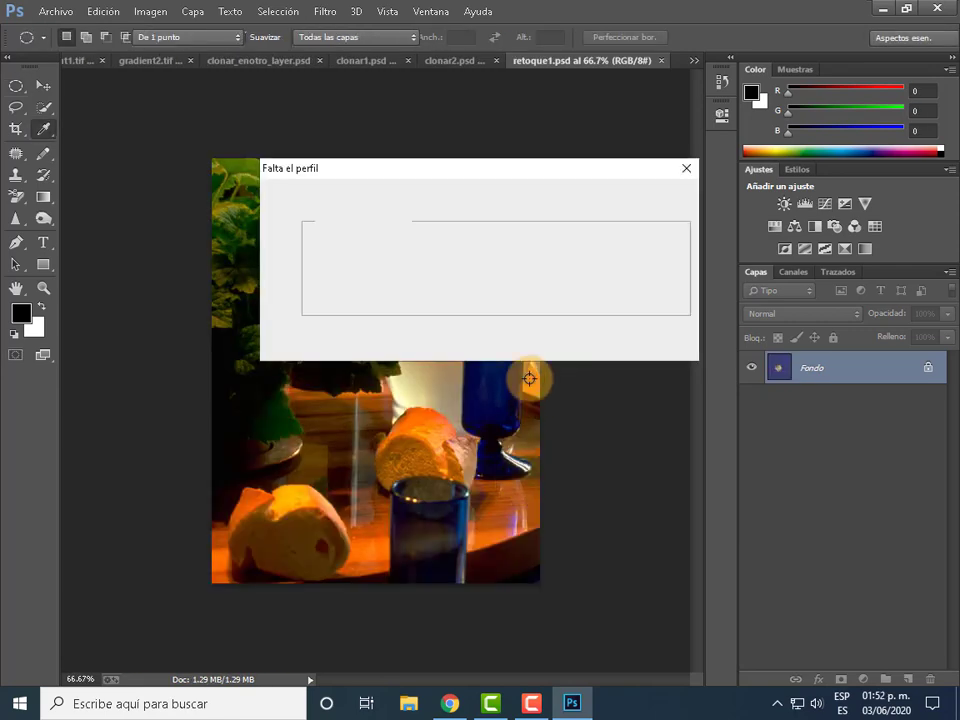
{"action": "left_click", "coordinate": [553, 341]}
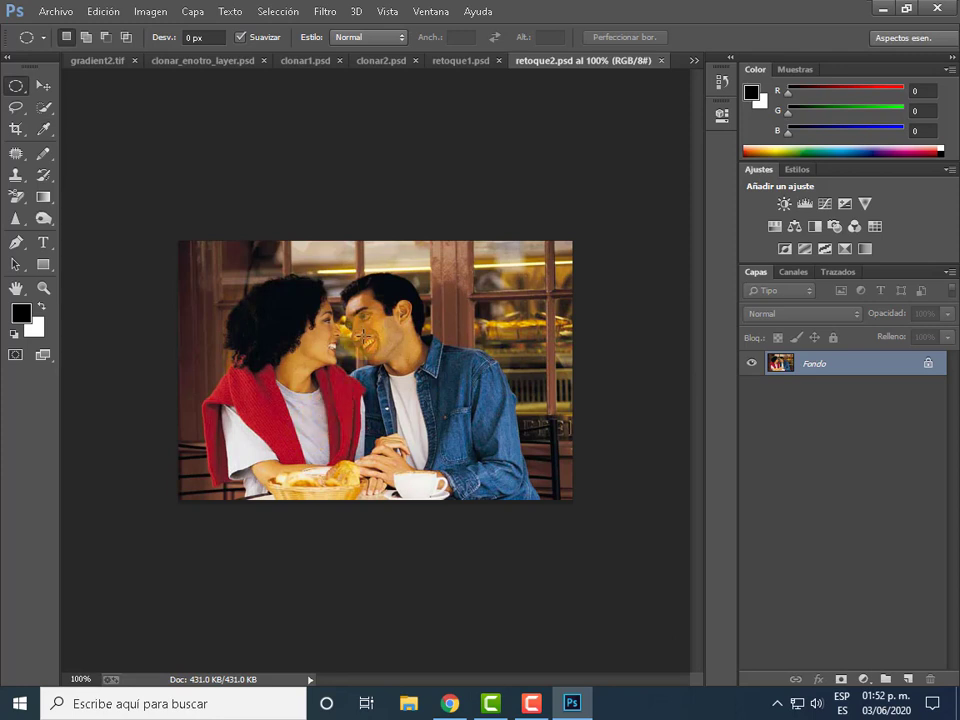
- Switch to the retoque2.psd couple photo and set its zoom to 150%
{"action": "left_click", "coordinate": [585, 68]}
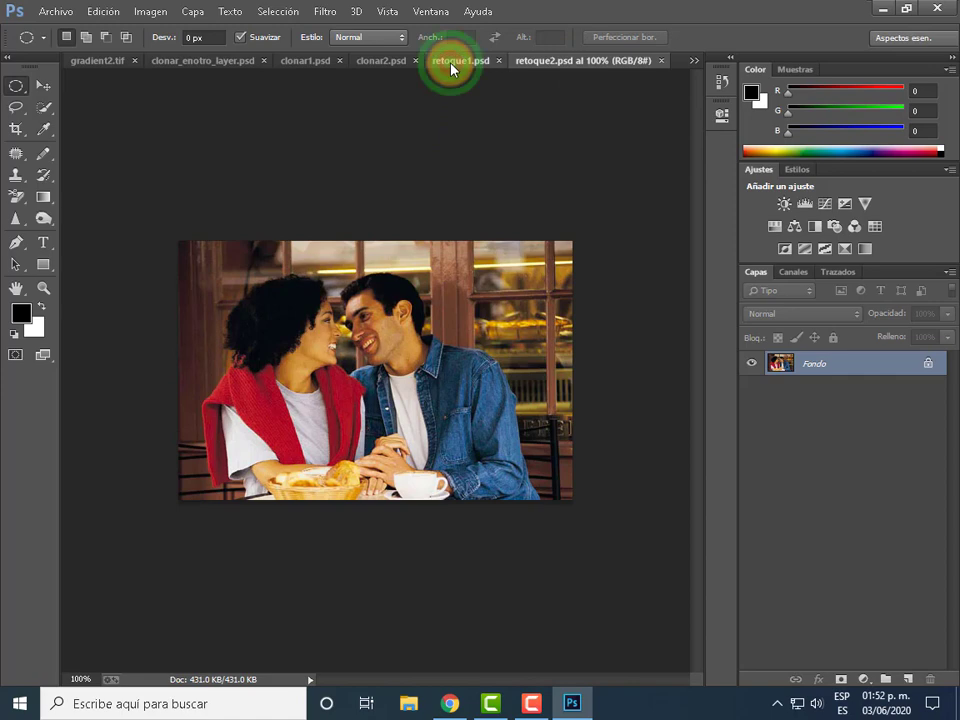
{"action": "left_click", "coordinate": [452, 68]}
{"action": "left_click", "coordinate": [597, 63]}
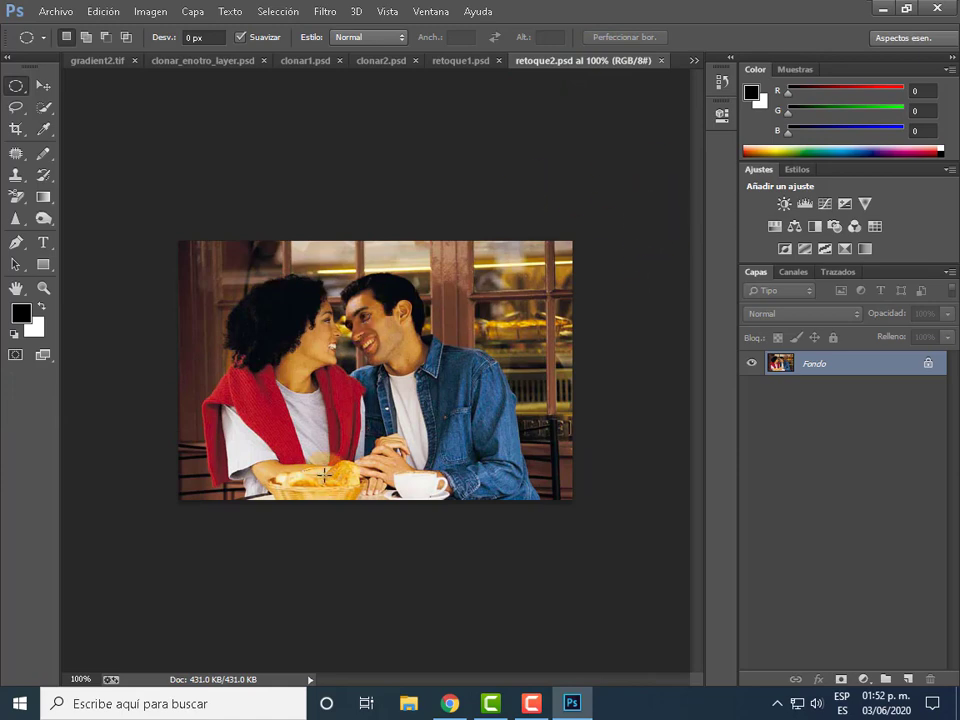
{"action": "key", "text": "ctrl+plus"}
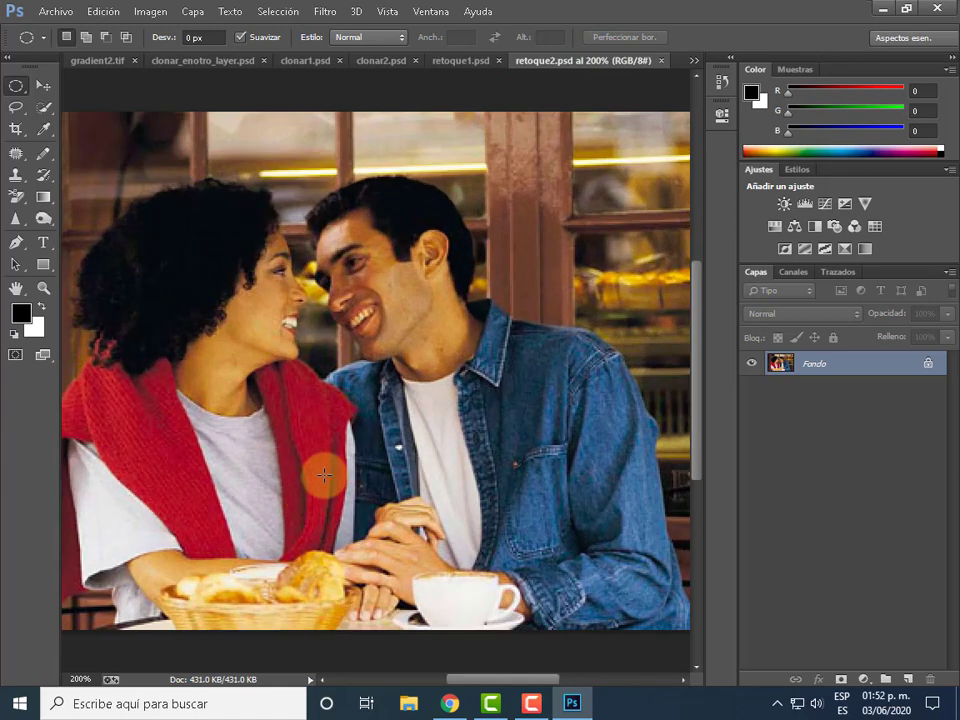
{"action": "key", "text": "ctrl+minus"}
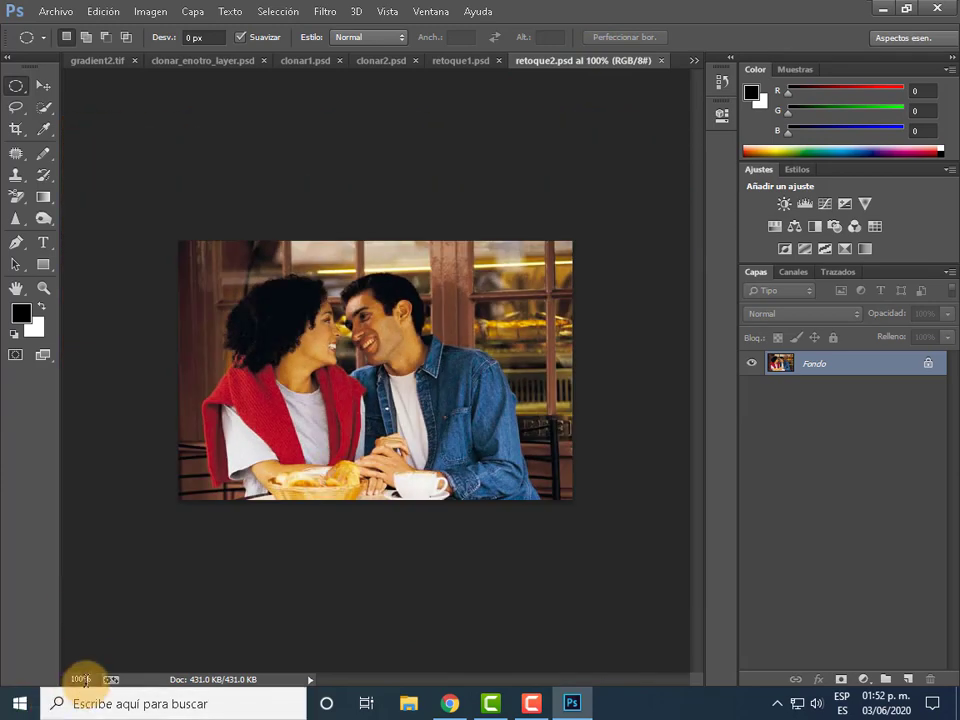
{"action": "left_click", "coordinate": [80, 679]}
{"action": "type", "text": "0"}
{"action": "key", "text": "Return"}
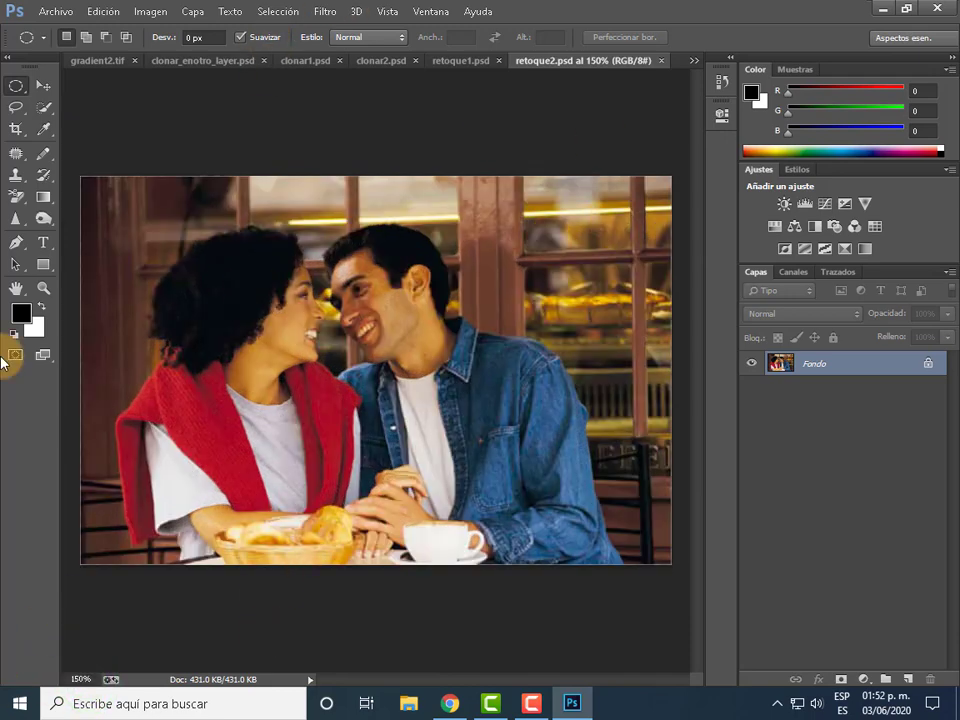
- Select the Sponge tool from the Dodge, Burn and Sponge group
{"action": "left_click", "coordinate": [47, 221]}
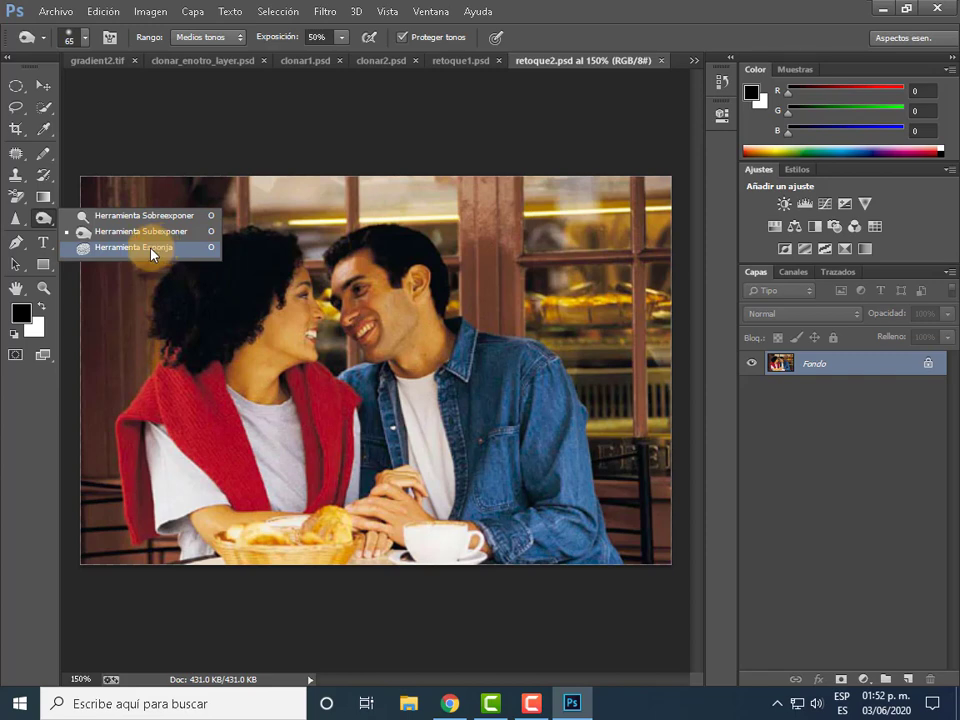
{"action": "left_click", "coordinate": [152, 254]}
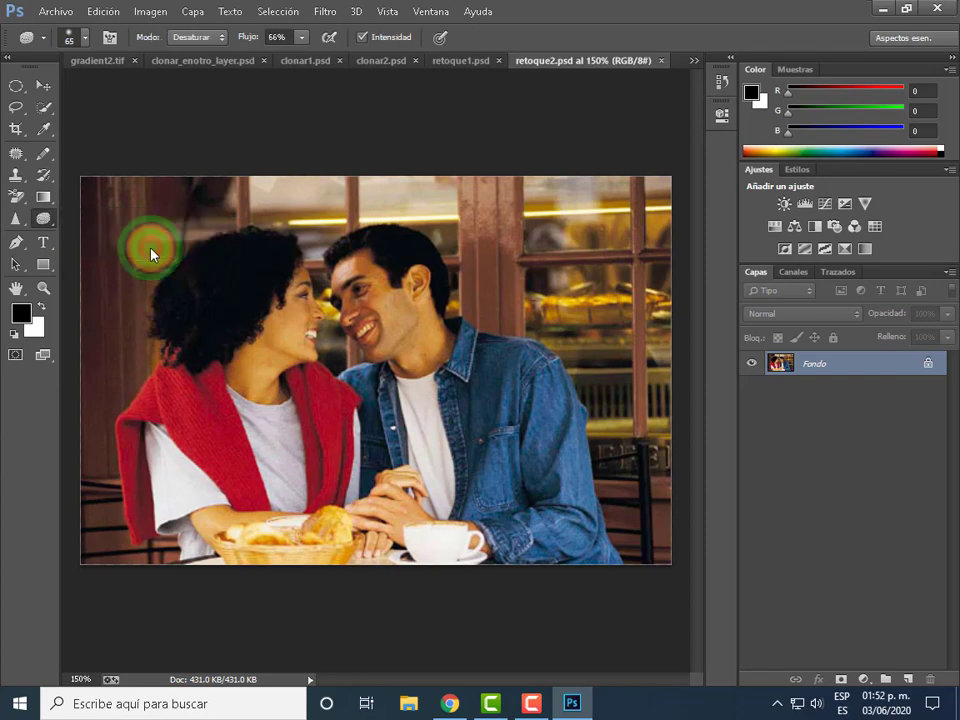
{"action": "left_click", "coordinate": [53, 228]}
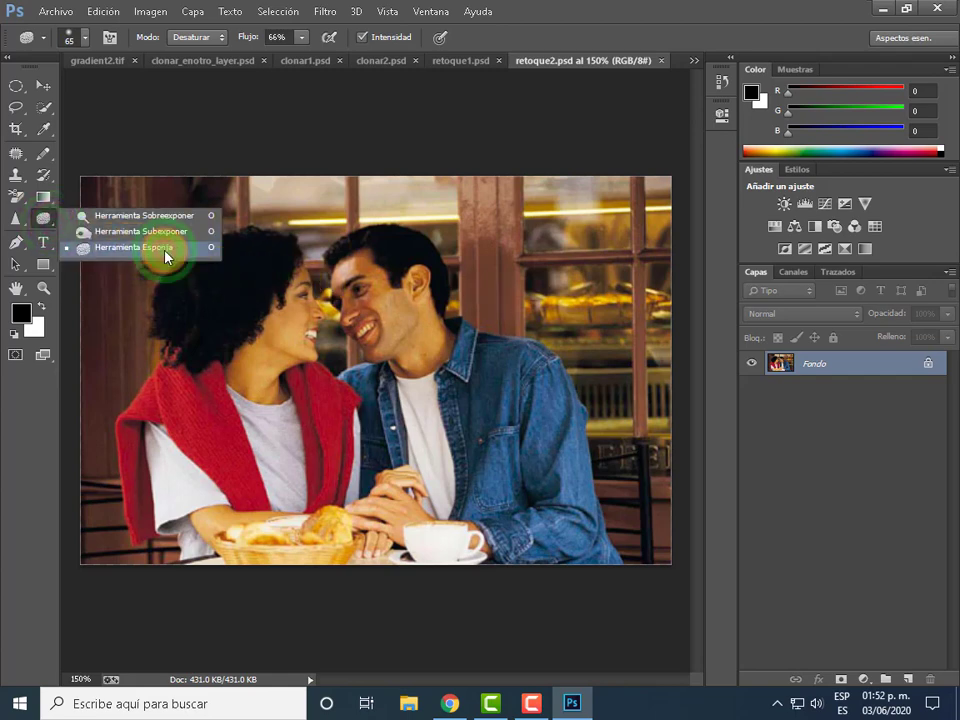
{"action": "left_click", "coordinate": [146, 247]}
{"action": "left_click", "coordinate": [44, 218]}
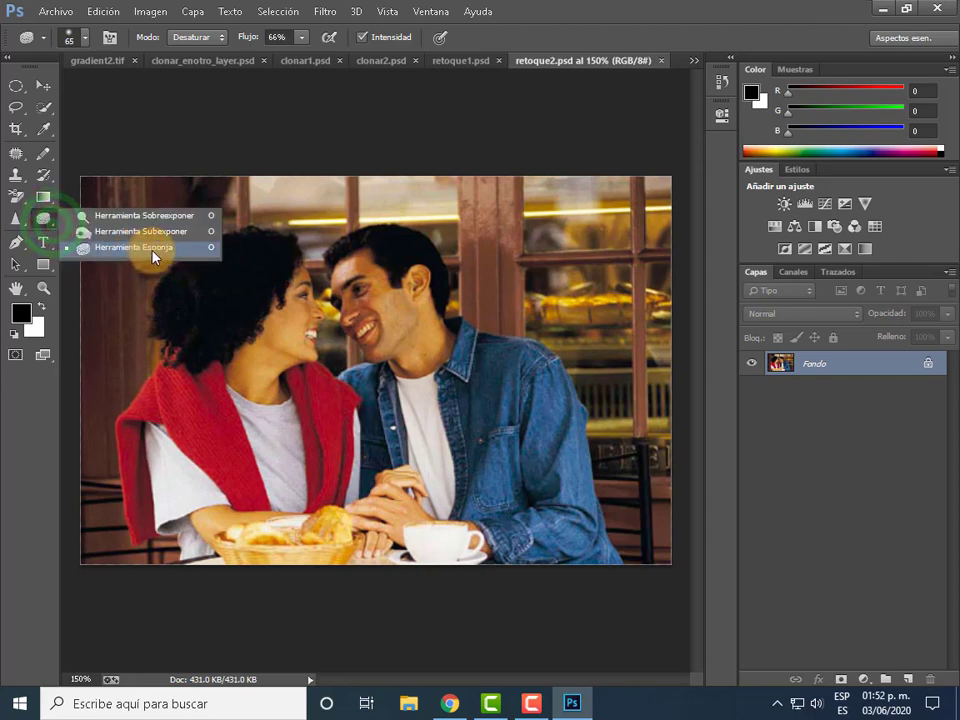
{"action": "left_click", "coordinate": [152, 249]}
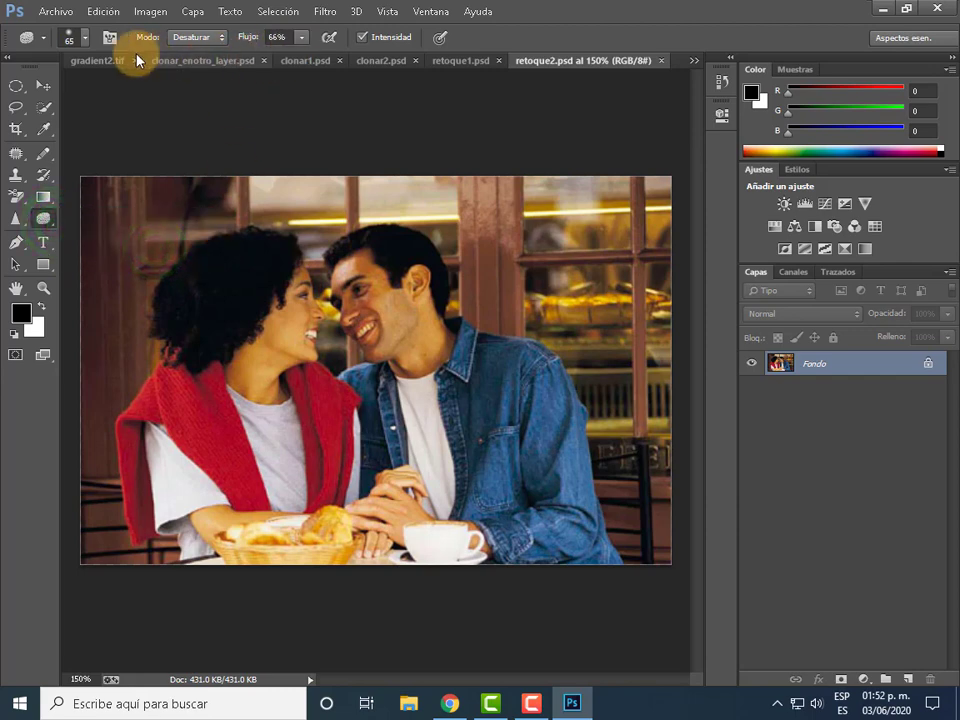
- Set the sponge brush to 70 px, desaturate the top-left corner, and show History
{"action": "left_click", "coordinate": [70, 37]}
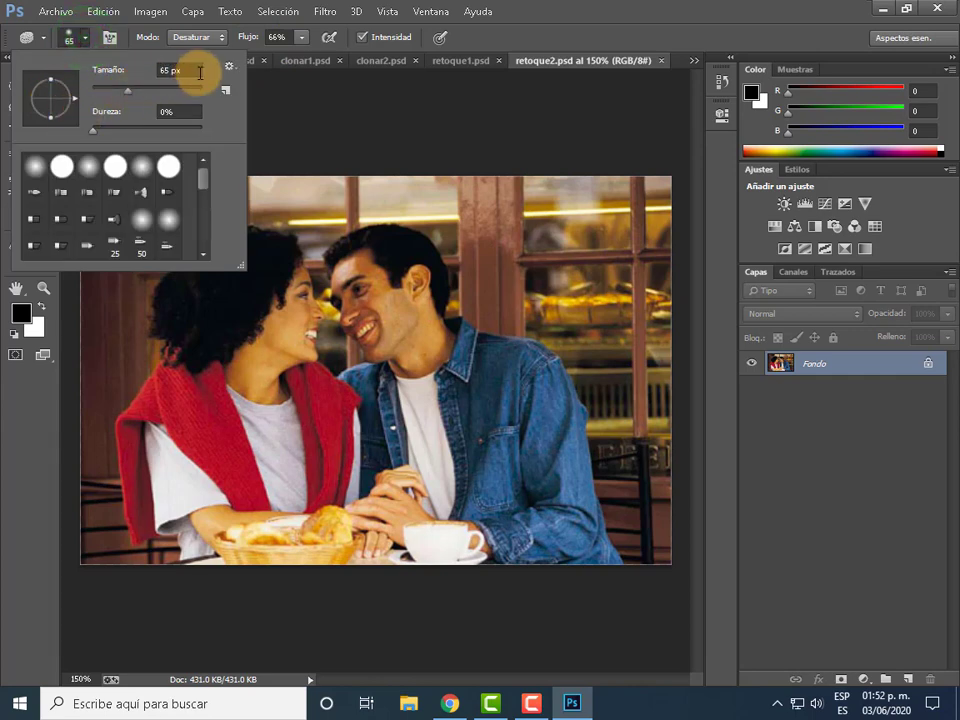
{"action": "left_click", "coordinate": [182, 70]}
{"action": "type", "text": "70"}
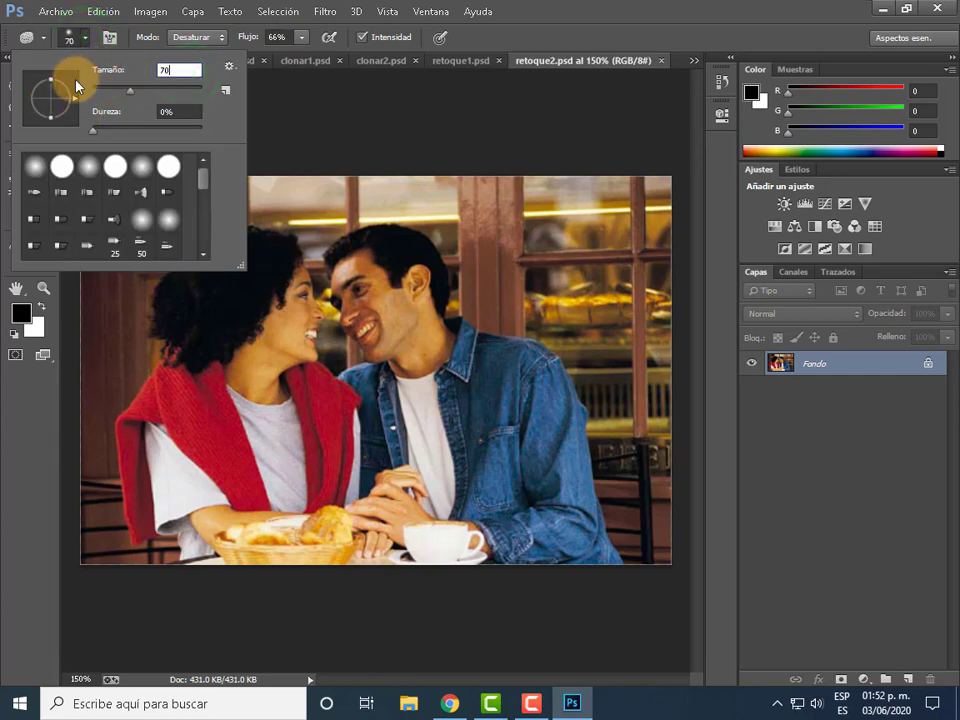
{"action": "left_click", "coordinate": [350, 150]}
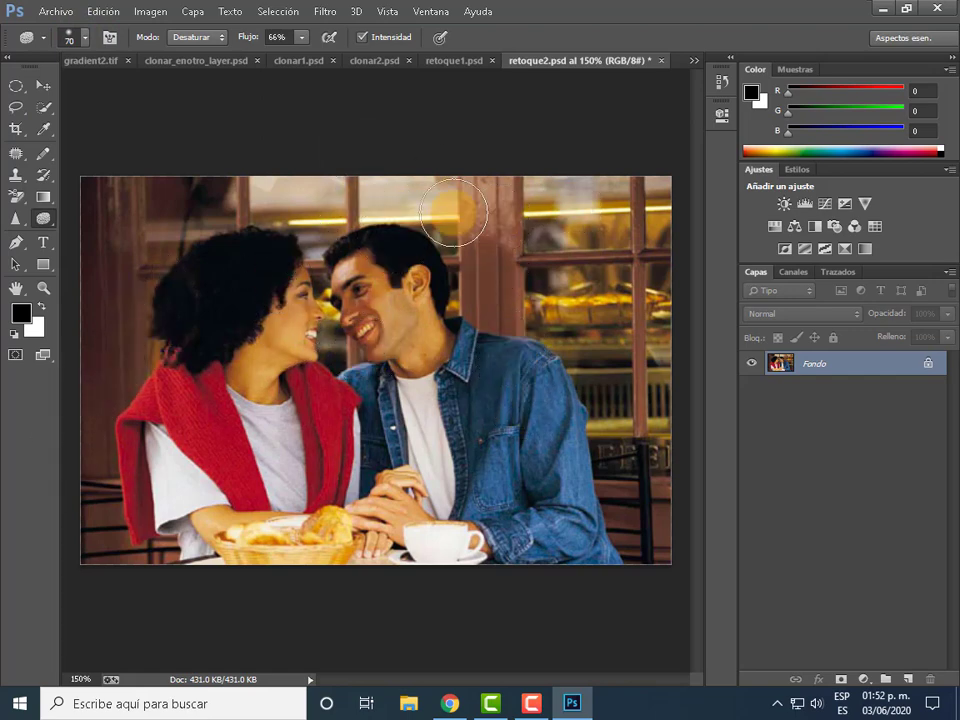
{"action": "left_click", "coordinate": [88, 199]}
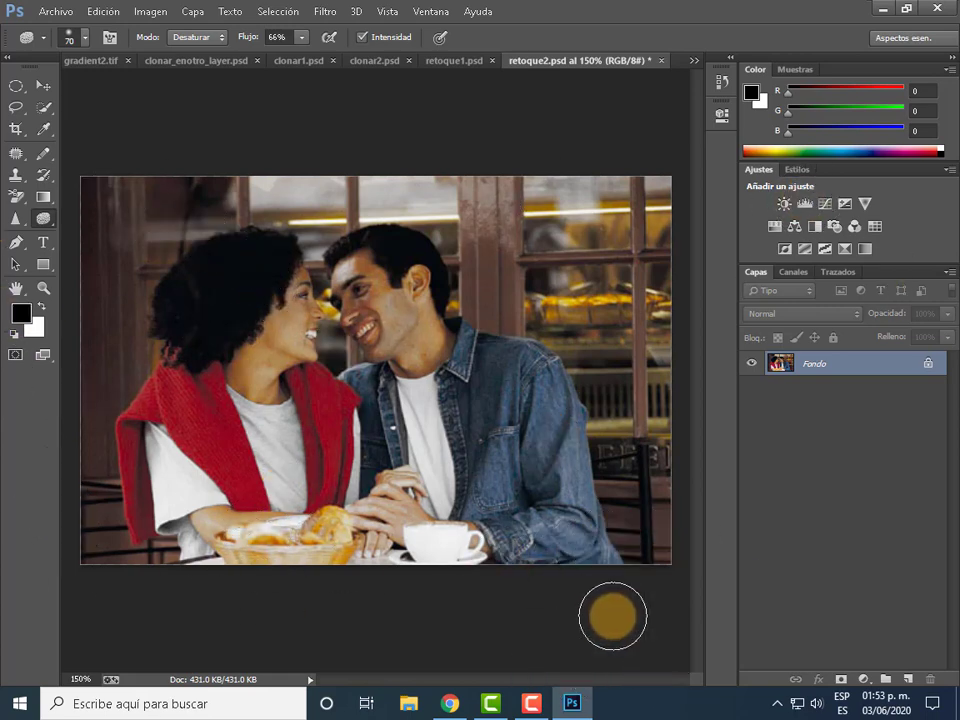
{"action": "left_click", "coordinate": [721, 90]}
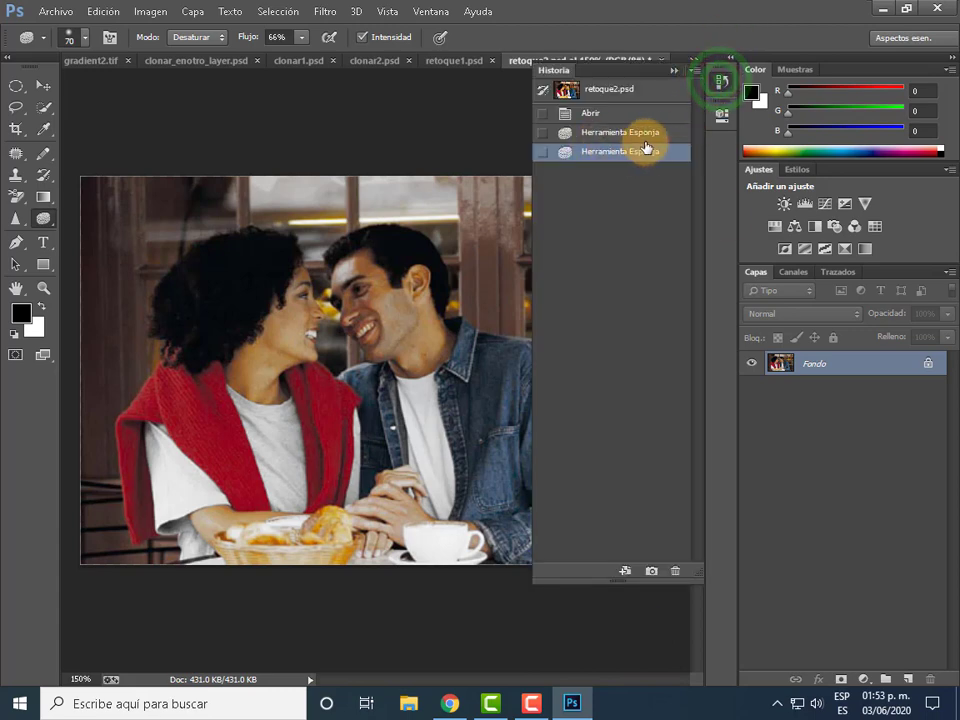
- Desaturate the man's denim jacket and the photo's top-left corner and left edge
{"action": "left_click", "coordinate": [673, 77]}
{"action": "left_click", "coordinate": [99, 188]}
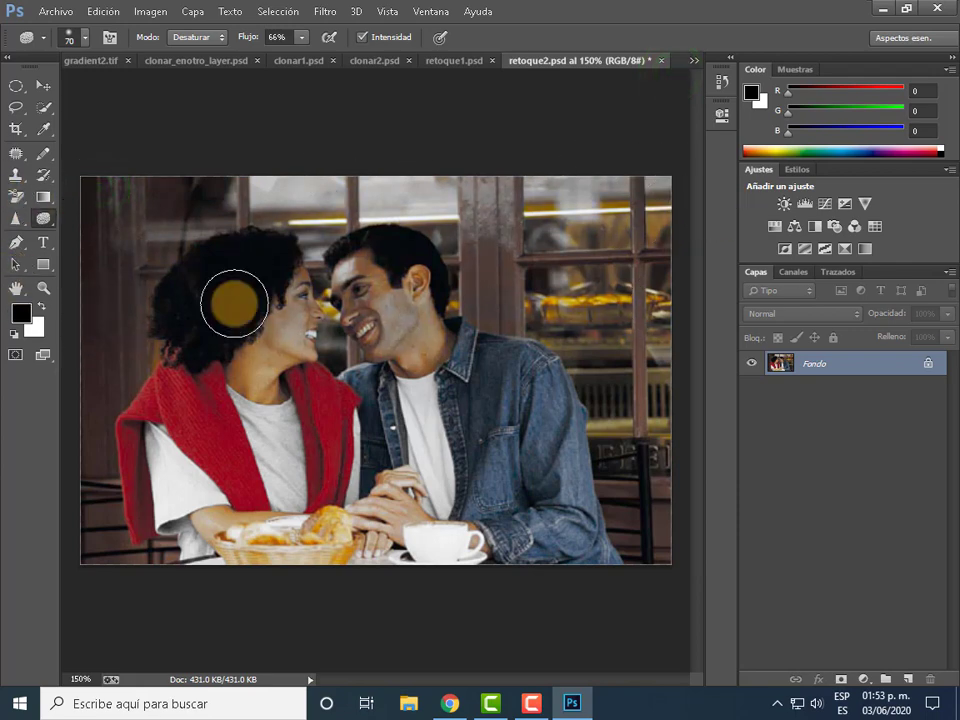
{"action": "left_click_drag", "start_coordinate": [695, 372], "coordinate": [491, 557]}
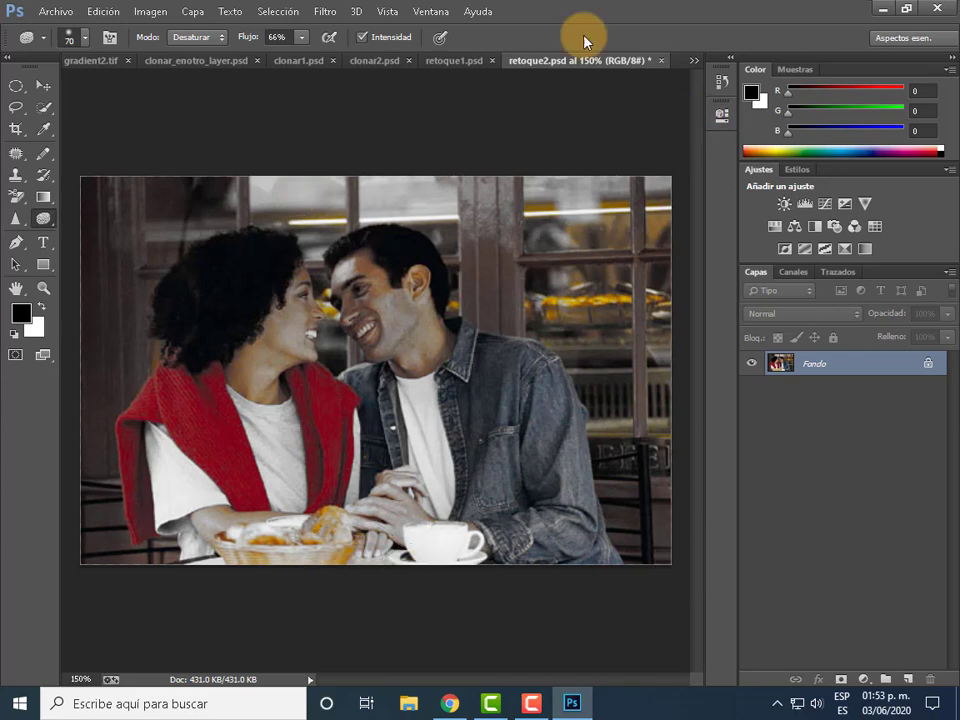
{"action": "left_click", "coordinate": [97, 192]}
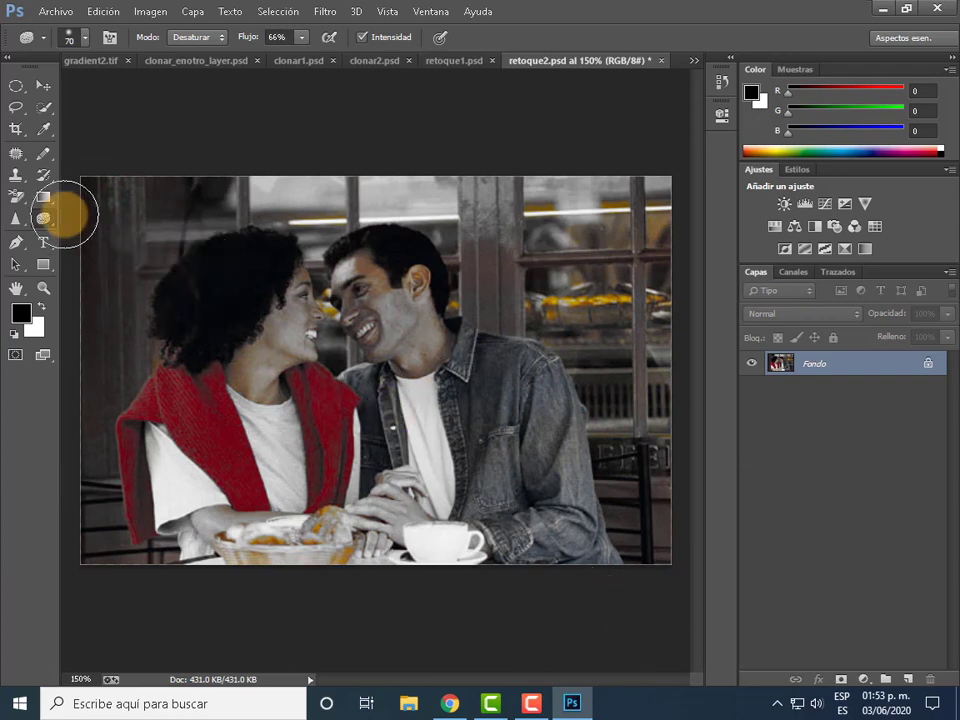
{"action": "left_click", "coordinate": [78, 194]}
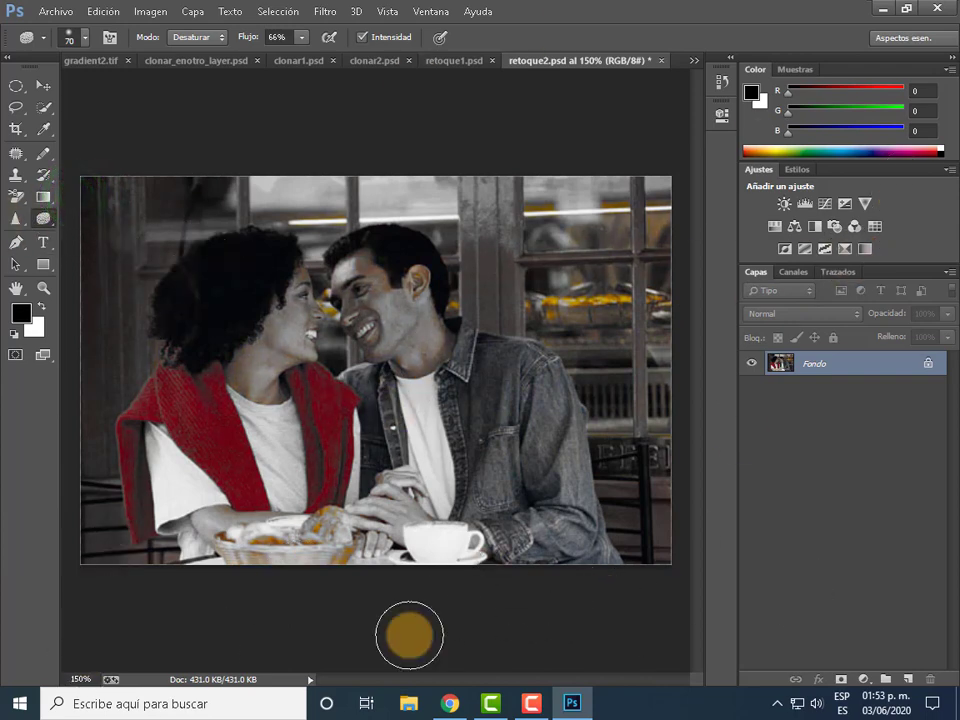
{"action": "left_click", "coordinate": [81, 185]}
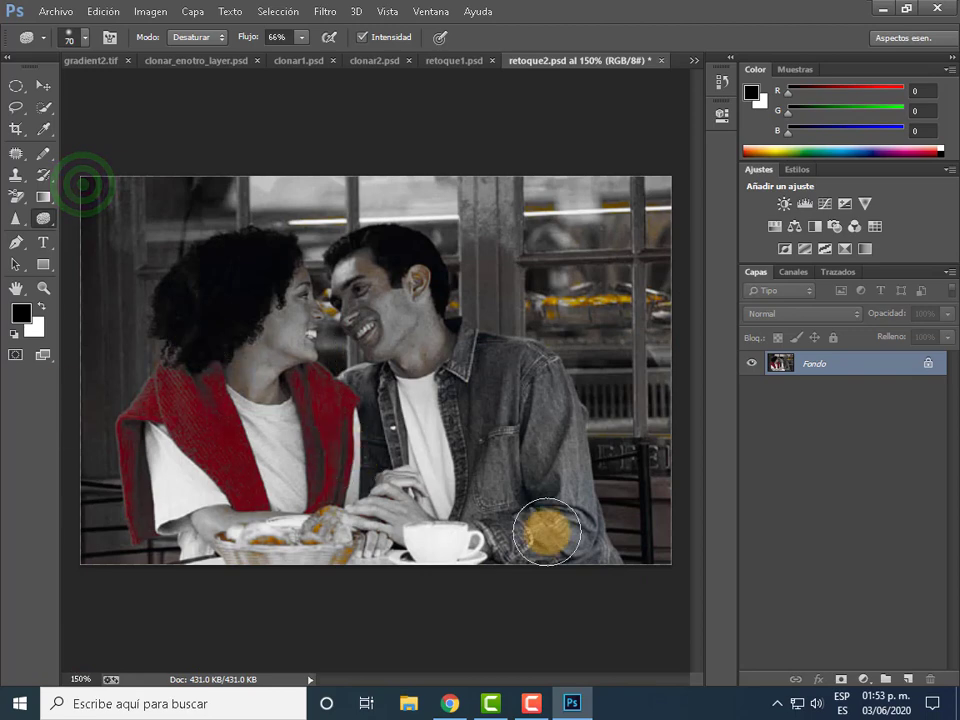
- Desaturate the red sweater, the man's collar and jacket, the woman's neck and the window area
{"action": "left_click", "coordinate": [189, 399]}
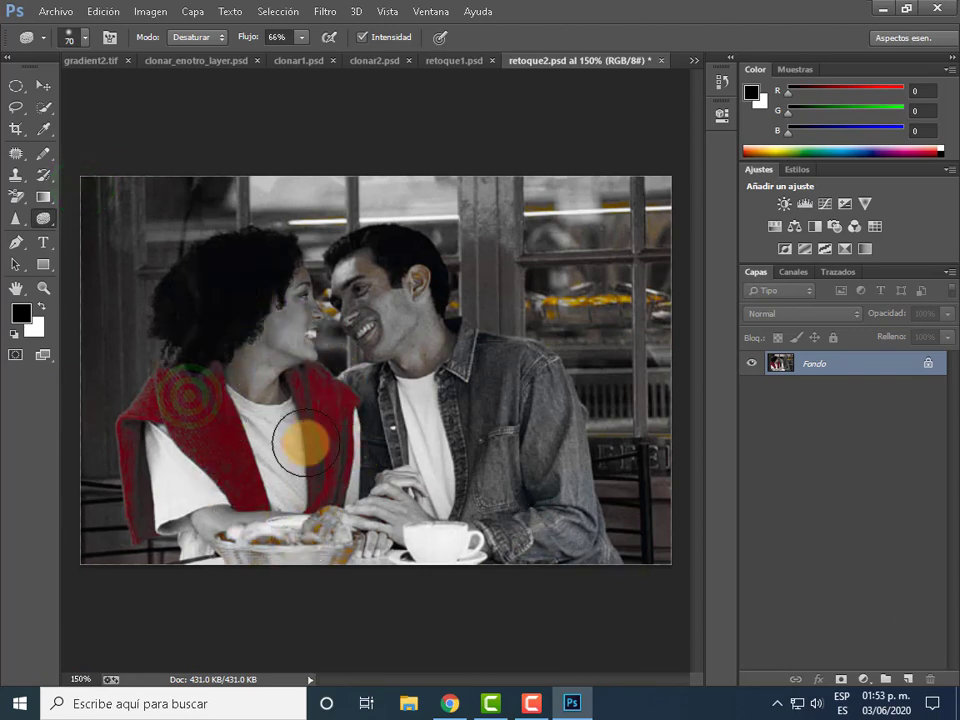
{"action": "left_click", "coordinate": [330, 443]}
{"action": "left_click", "coordinate": [86, 390]}
{"action": "left_click", "coordinate": [439, 354]}
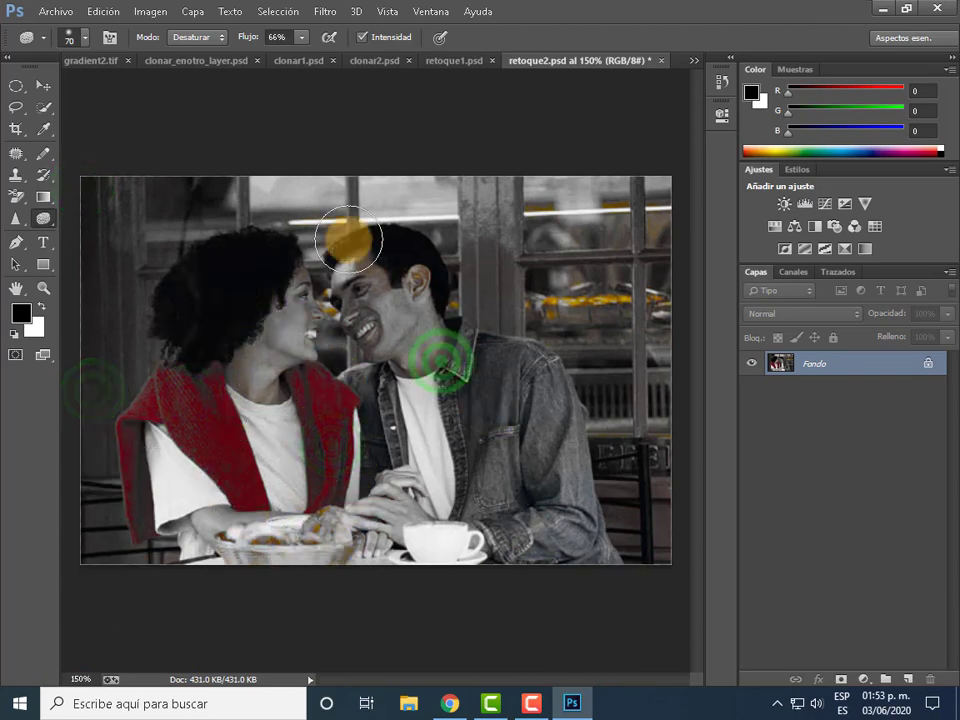
{"action": "left_click", "coordinate": [333, 365]}
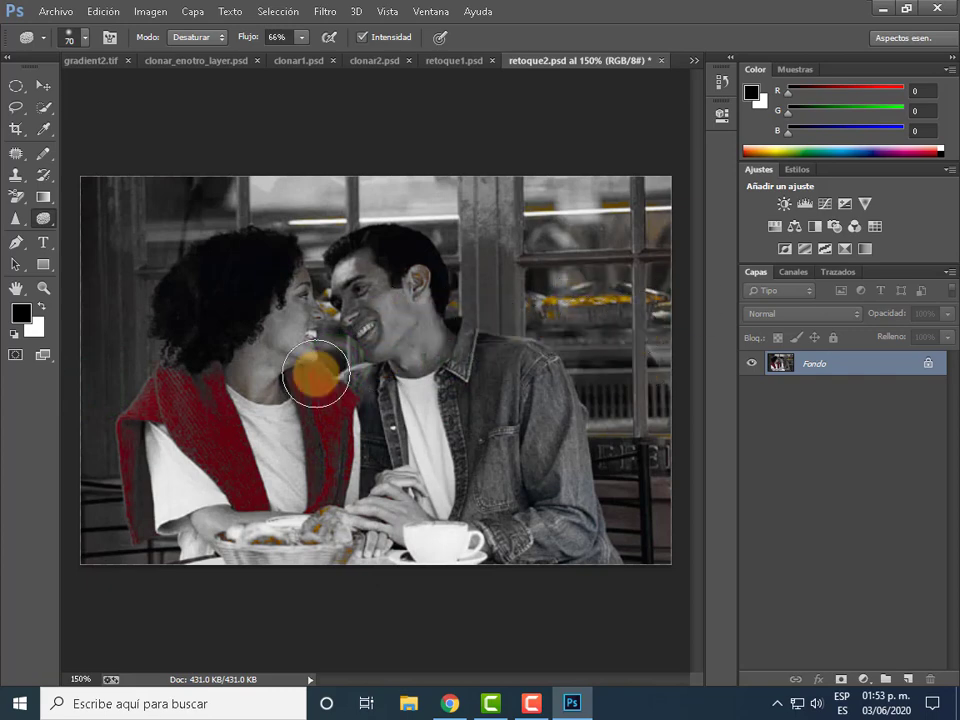
{"action": "mouse_move", "coordinate": [598, 292]}
{"action": "left_mouse_down"}
{"action": "mouse_move", "coordinate": [516, 413]}
{"action": "mouse_move", "coordinate": [375, 392]}
{"action": "mouse_move", "coordinate": [300, 188]}
{"action": "mouse_move", "coordinate": [197, 294]}
{"action": "mouse_move", "coordinate": [101, 455]}
{"action": "mouse_move", "coordinate": [186, 377]}
{"action": "mouse_move", "coordinate": [193, 396]}
{"action": "mouse_move", "coordinate": [321, 486]}
{"action": "mouse_move", "coordinate": [313, 266]}
{"action": "mouse_move", "coordinate": [199, 399]}
{"action": "mouse_move", "coordinate": [178, 360]}
{"action": "mouse_move", "coordinate": [166, 365]}
{"action": "mouse_move", "coordinate": [135, 334]}
{"action": "mouse_move", "coordinate": [349, 572]}
{"action": "mouse_move", "coordinate": [304, 403]}
{"action": "mouse_move", "coordinate": [670, 251]}
{"action": "mouse_move", "coordinate": [561, 279]}
{"action": "mouse_move", "coordinate": [643, 311]}
{"action": "mouse_move", "coordinate": [611, 279]}
{"action": "mouse_move", "coordinate": [552, 308]}
{"action": "left_mouse_up"}
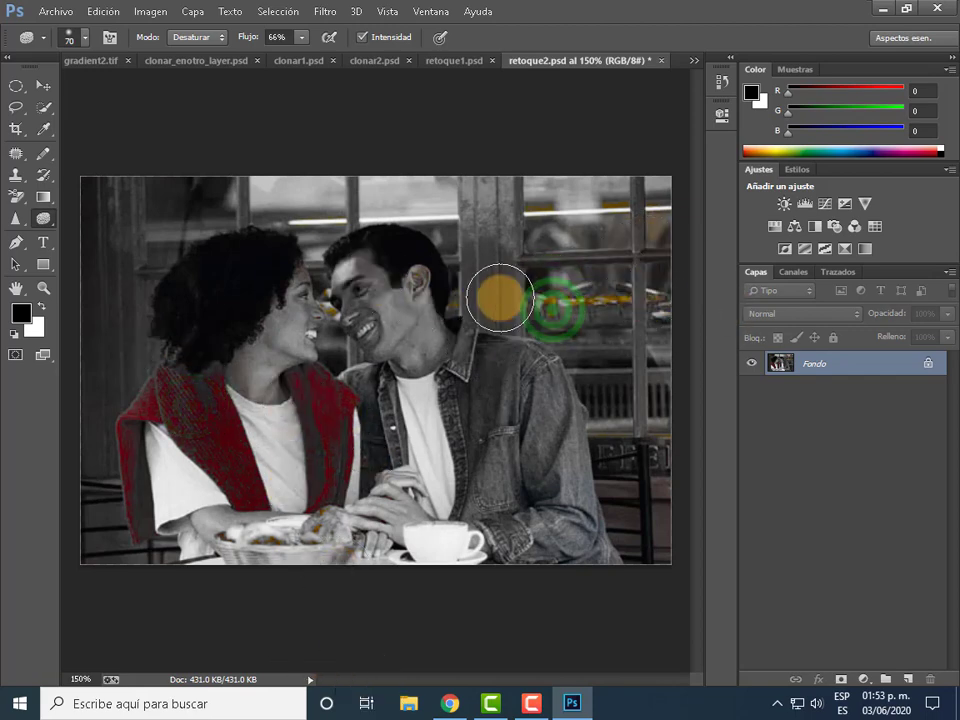
{"action": "mouse_move", "coordinate": [140, 428]}
{"action": "left_mouse_down"}
{"action": "mouse_move", "coordinate": [142, 485]}
{"action": "mouse_move", "coordinate": [176, 418]}
{"action": "mouse_move", "coordinate": [306, 311]}
{"action": "left_mouse_up"}
{"action": "mouse_move", "coordinate": [508, 318]}
{"action": "left_mouse_down"}
{"action": "mouse_move", "coordinate": [613, 306]}
{"action": "mouse_move", "coordinate": [170, 380]}
{"action": "mouse_move", "coordinate": [281, 533]}
{"action": "mouse_move", "coordinate": [321, 326]}
{"action": "mouse_move", "coordinate": [366, 304]}
{"action": "left_mouse_up"}
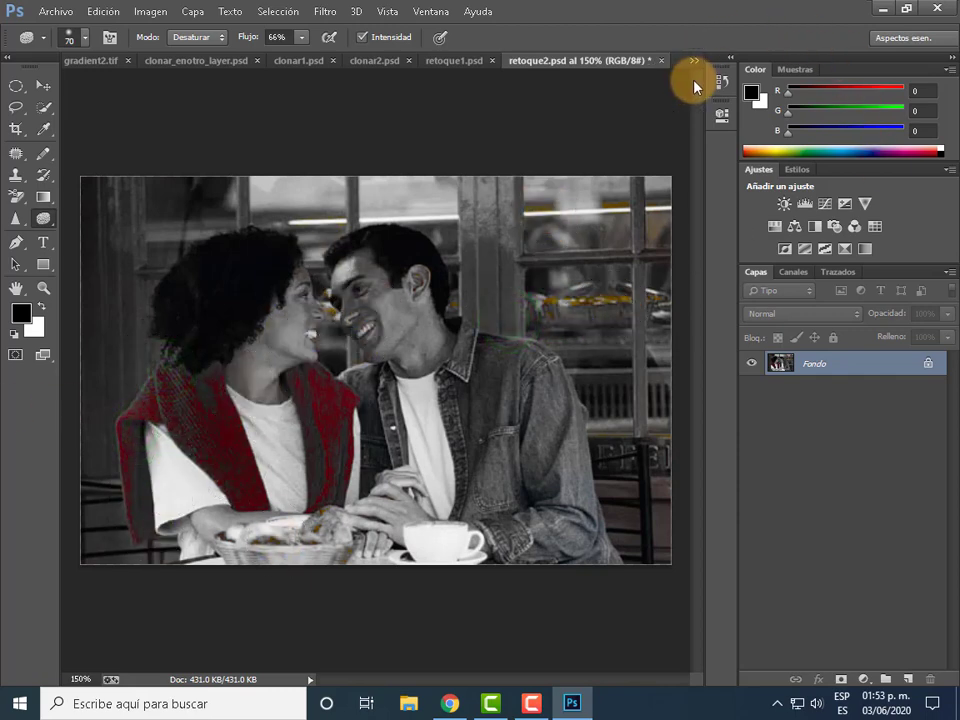
- Delete every Sponge state from History, confirming with Sí, to restore the original colours
{"action": "left_click", "coordinate": [719, 85]}
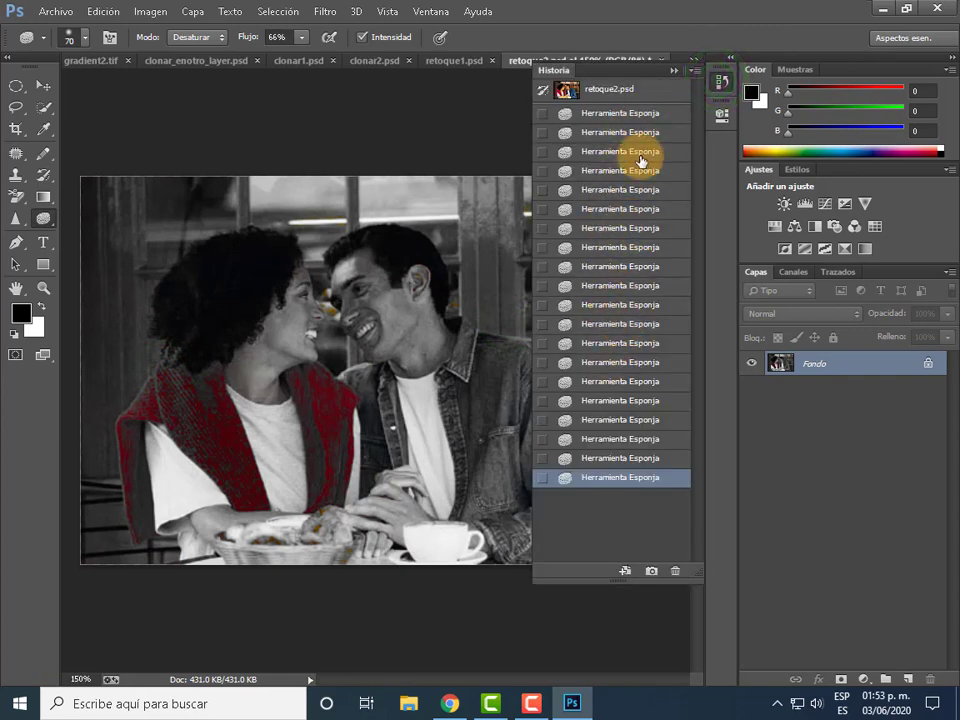
{"action": "left_click", "coordinate": [623, 133]}
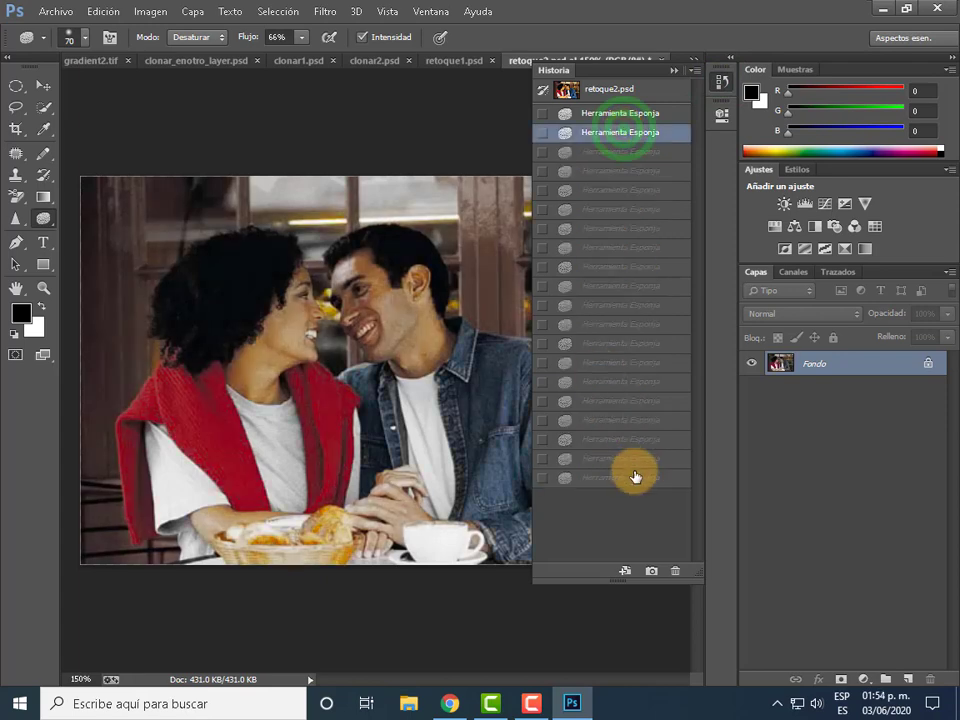
{"action": "left_click", "coordinate": [673, 572]}
{"action": "left_click", "coordinate": [450, 271]}
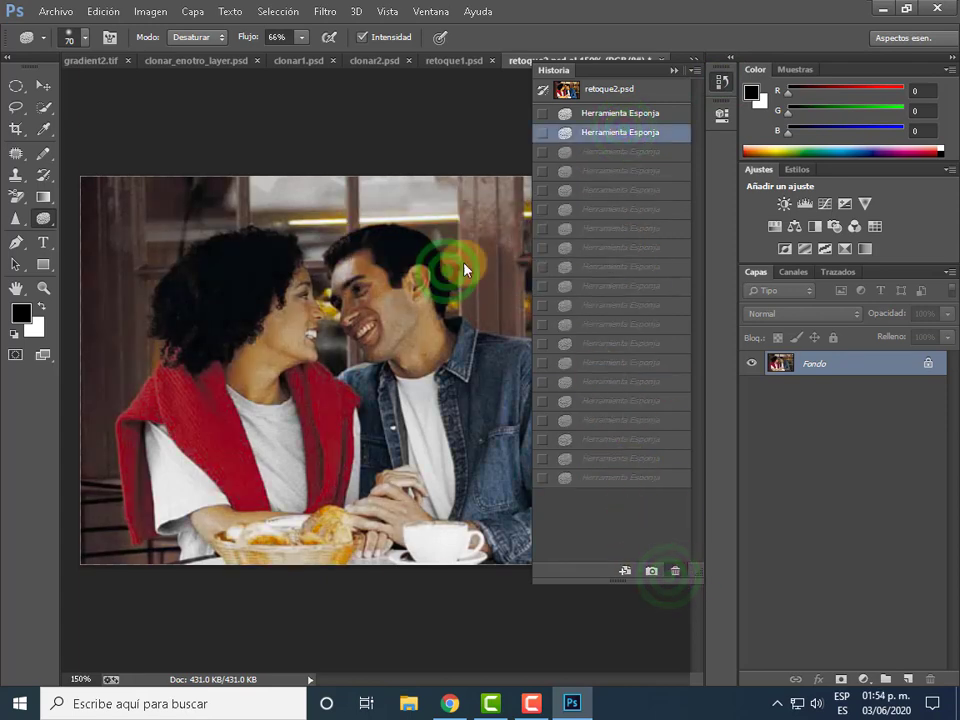
{"action": "left_click", "coordinate": [610, 116]}
{"action": "left_click", "coordinate": [675, 574]}
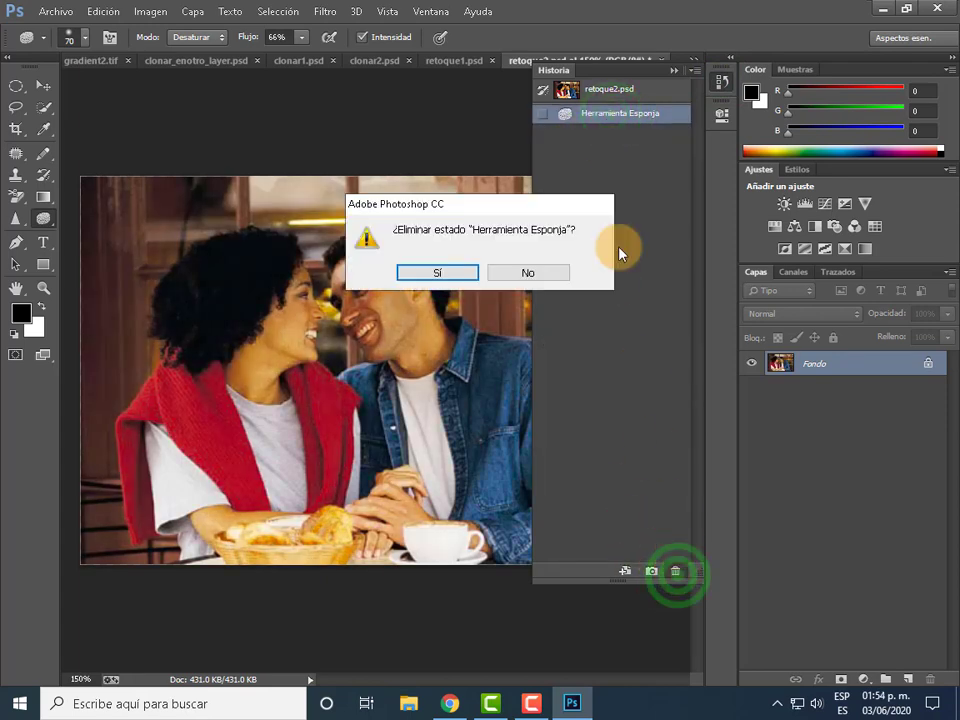
{"action": "left_click", "coordinate": [430, 271]}
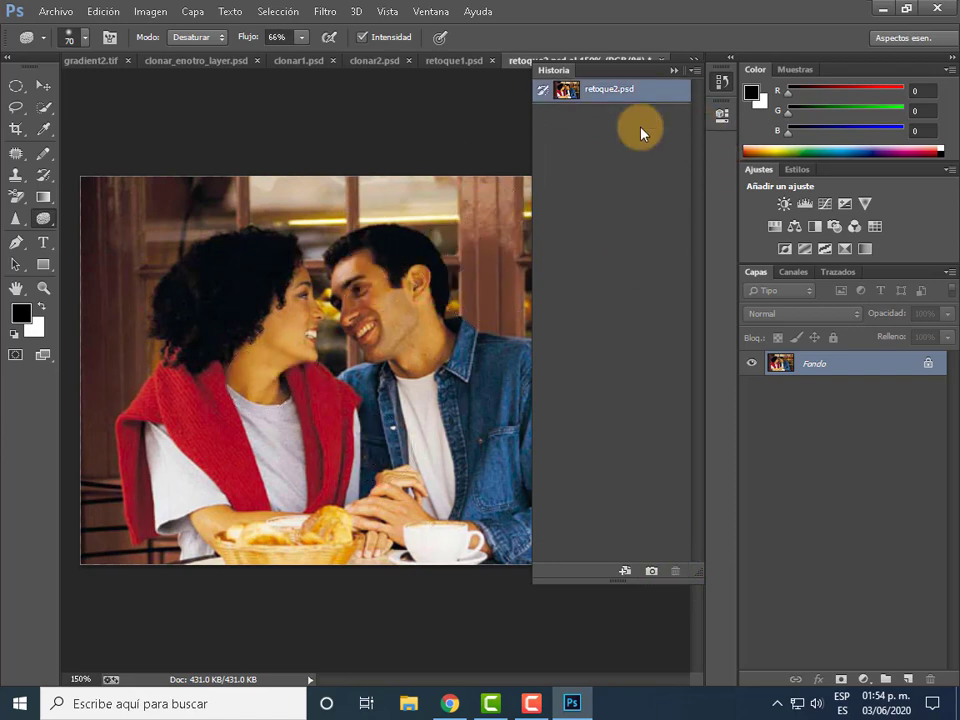
{"action": "left_click", "coordinate": [672, 71]}
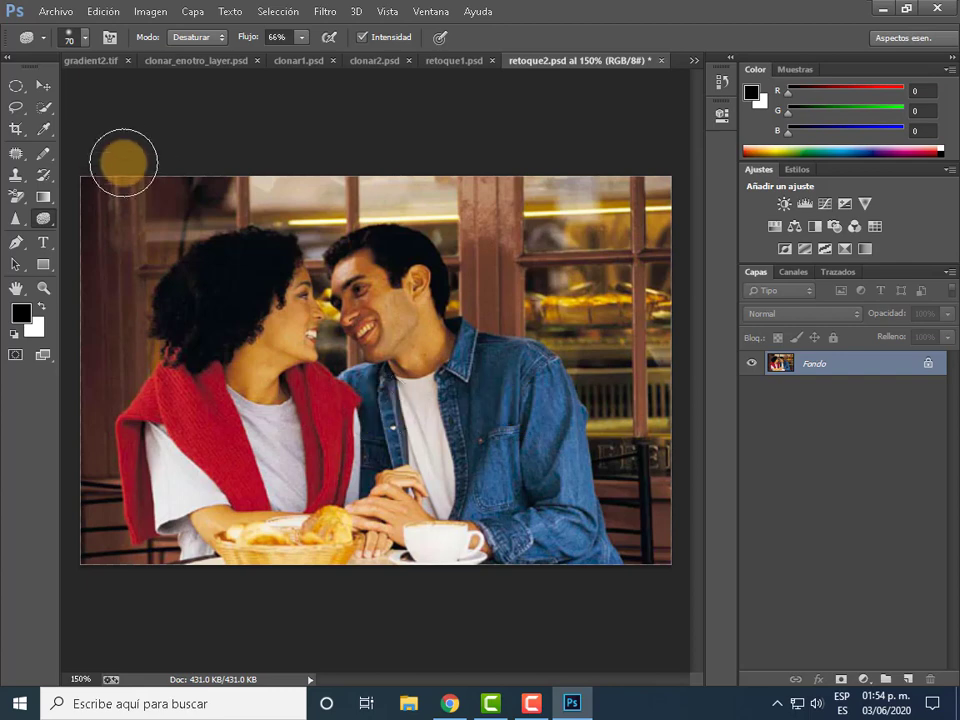
- Activate the Quick Selection tool and enter a 10 px brush size
{"action": "left_click", "coordinate": [46, 108]}
{"action": "left_click", "coordinate": [122, 104]}
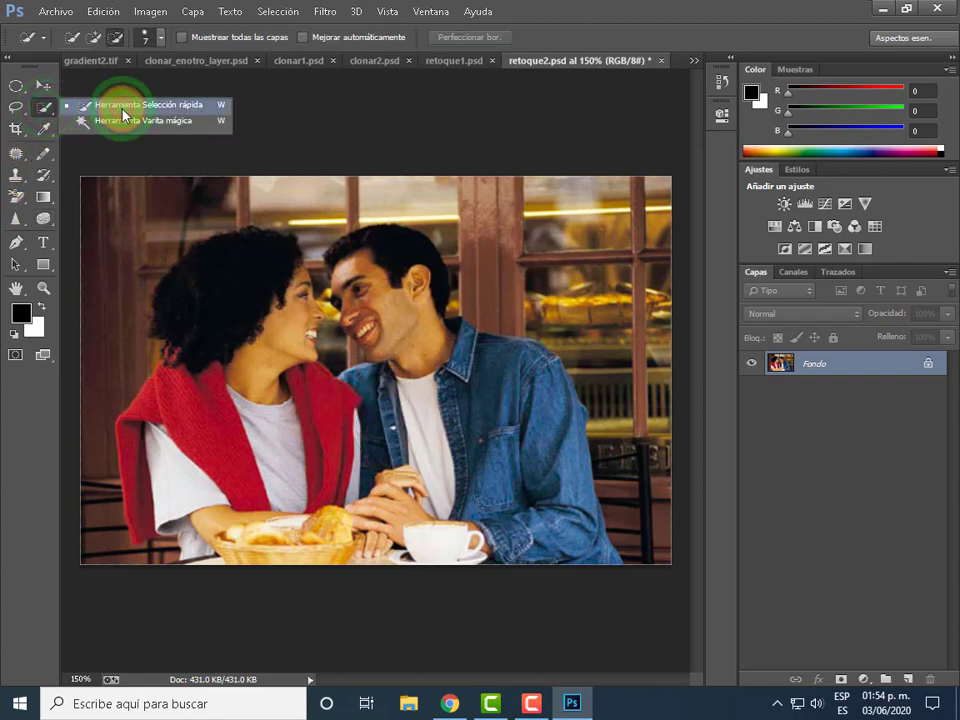
{"action": "left_click", "coordinate": [214, 430]}
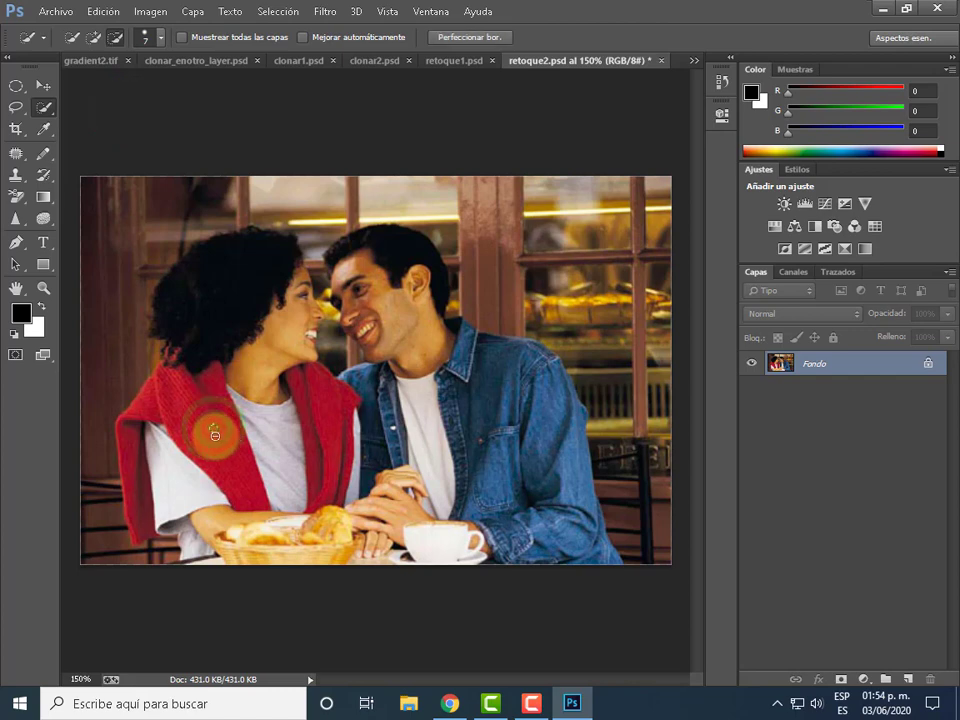
{"action": "left_click", "coordinate": [48, 110]}
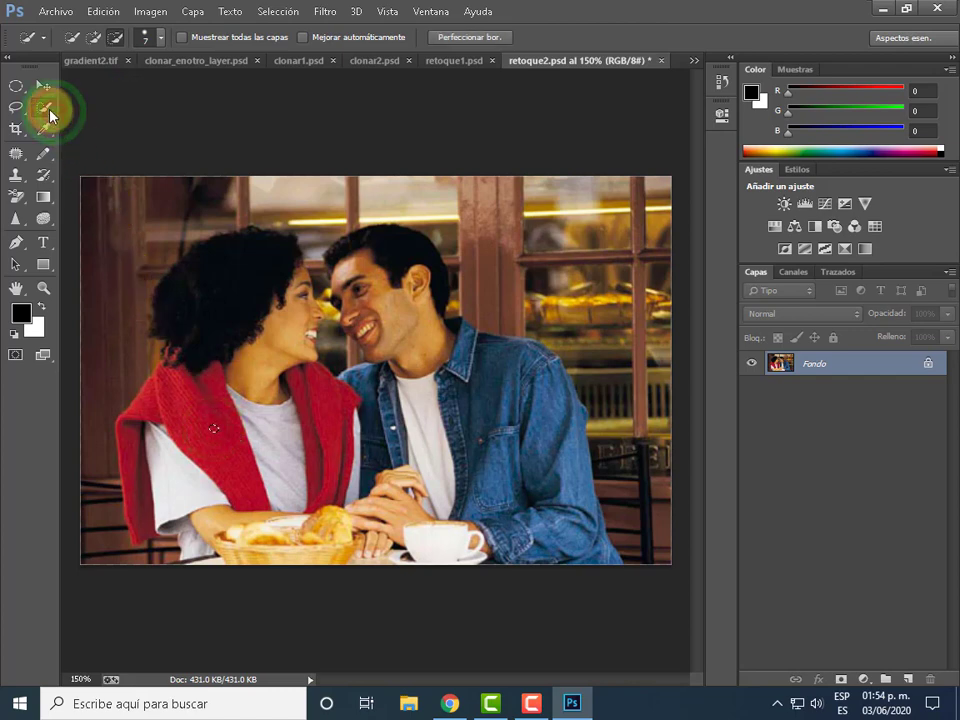
{"action": "left_click_drag", "start_coordinate": [48, 110], "coordinate": [157, 112]}
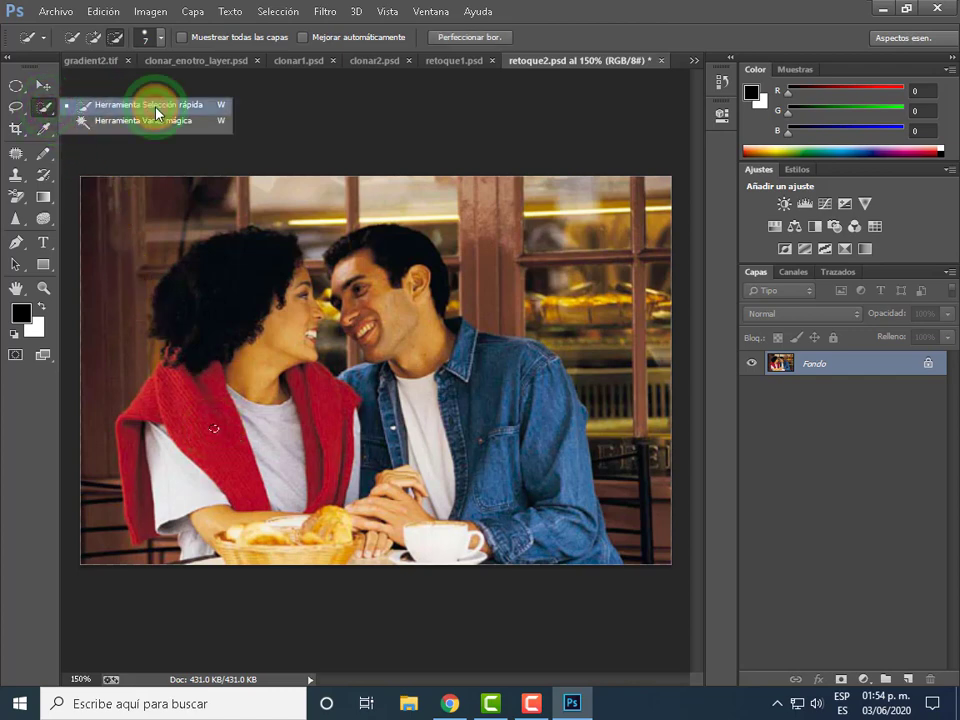
{"action": "left_click", "coordinate": [157, 112]}
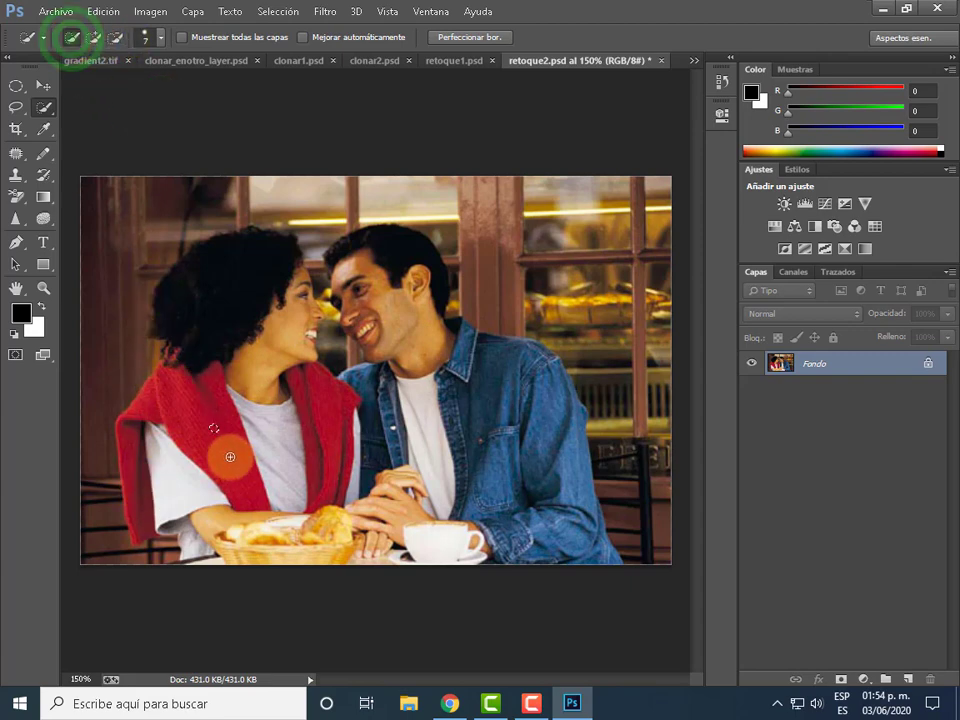
{"action": "left_click", "coordinate": [190, 404]}
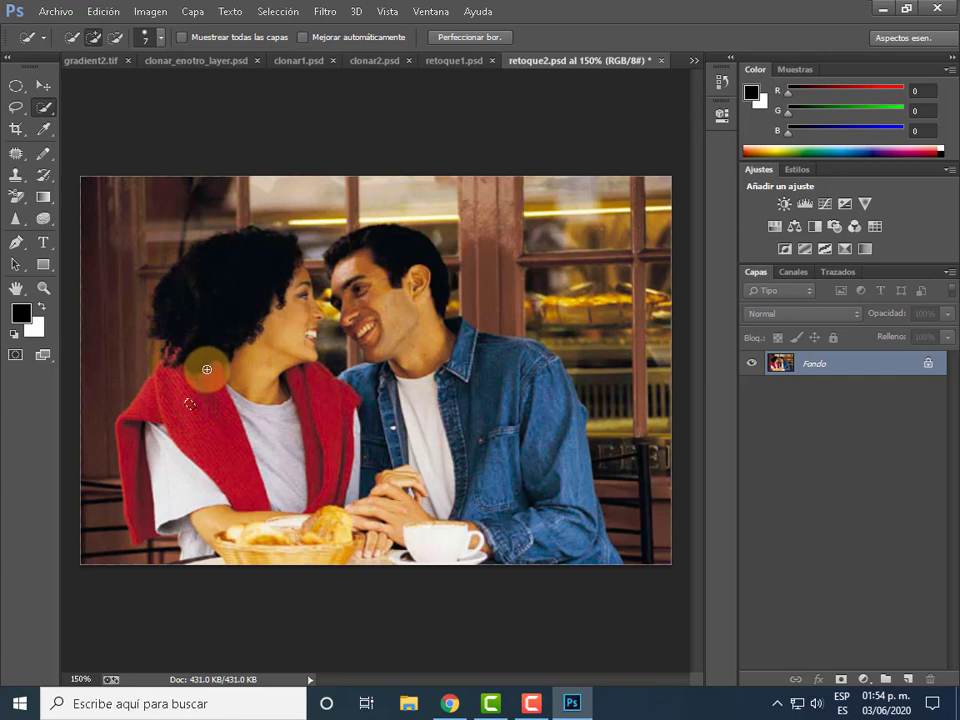
{"action": "left_click", "coordinate": [161, 40]}
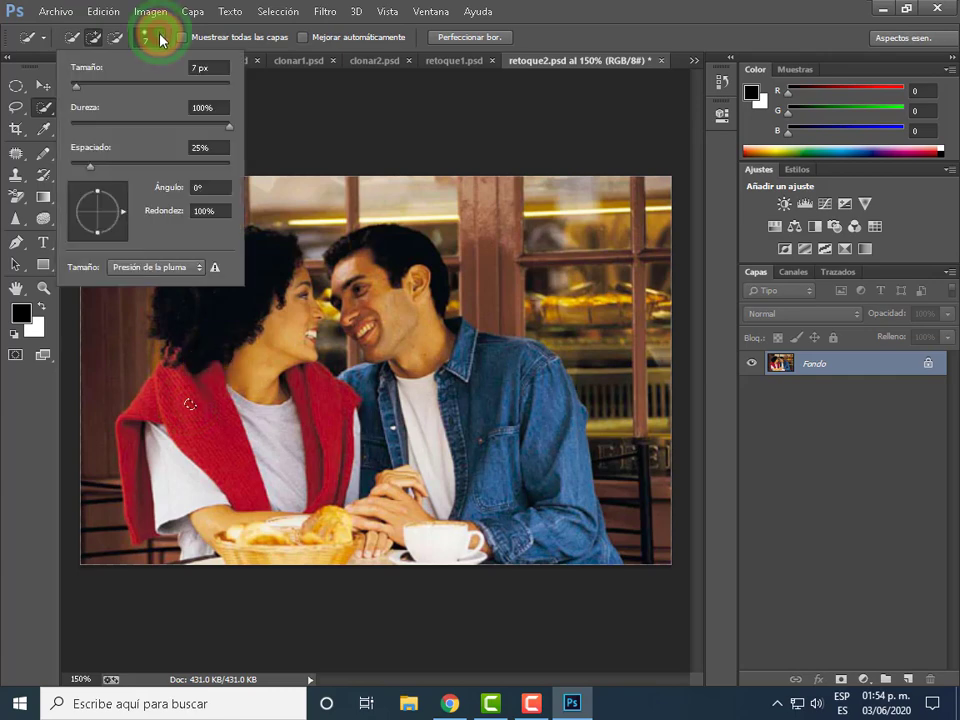
{"action": "left_click", "coordinate": [212, 67]}
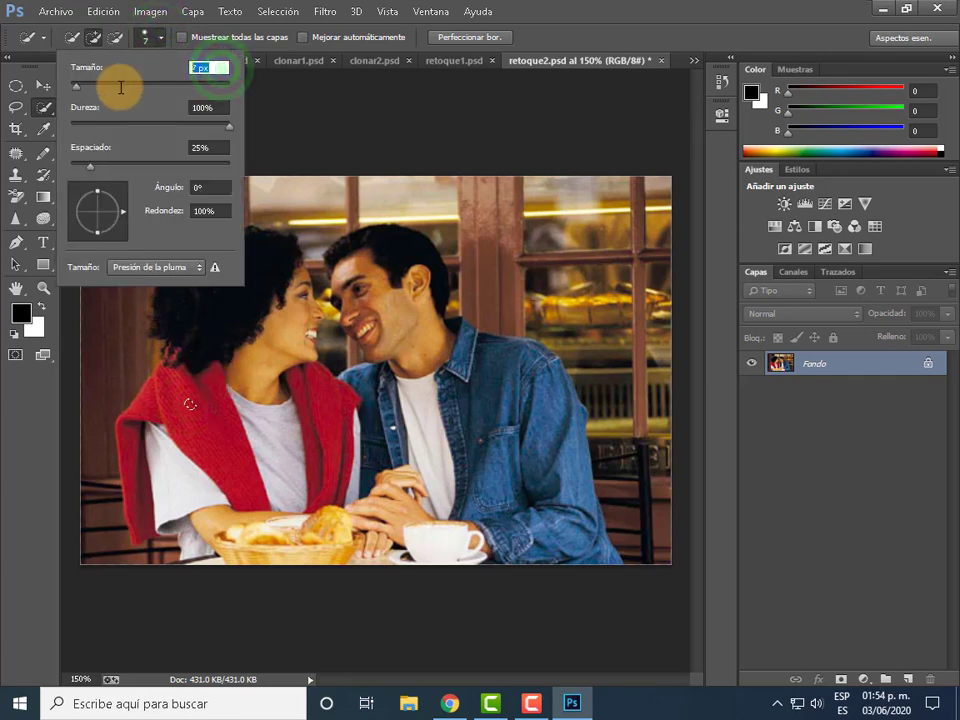
{"action": "type", "text": "9"}
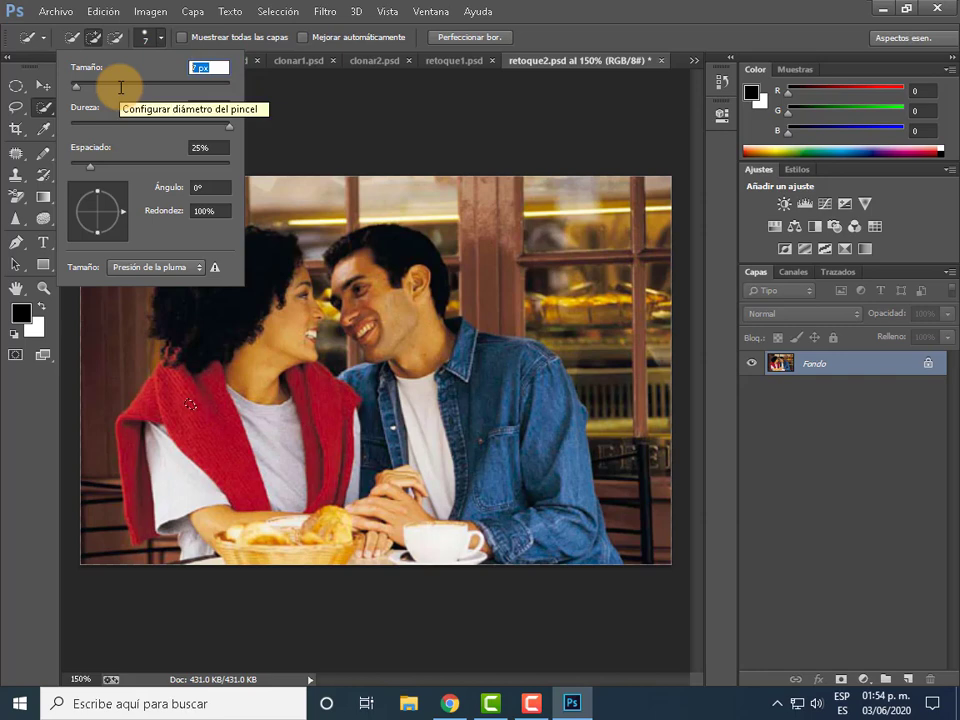
{"action": "type", "text": "10"}
- Confirm the 10 px brush and quick-select the red sweater and the man's denim jacket
{"action": "key", "text": "Return"}
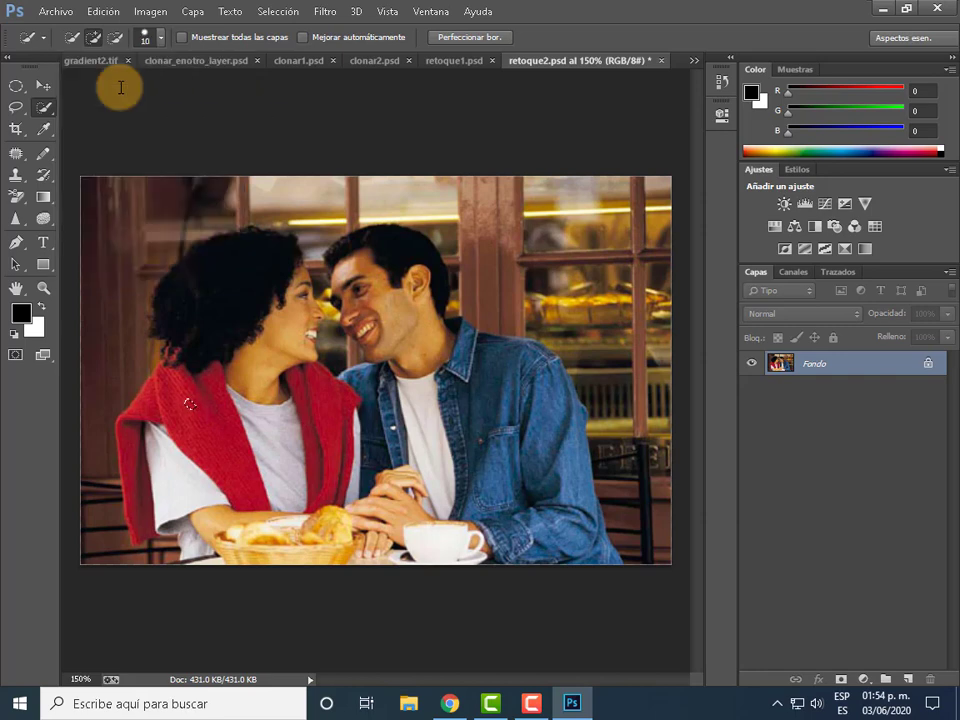
{"action": "left_click_drag", "start_coordinate": [211, 430], "coordinate": [212, 387]}
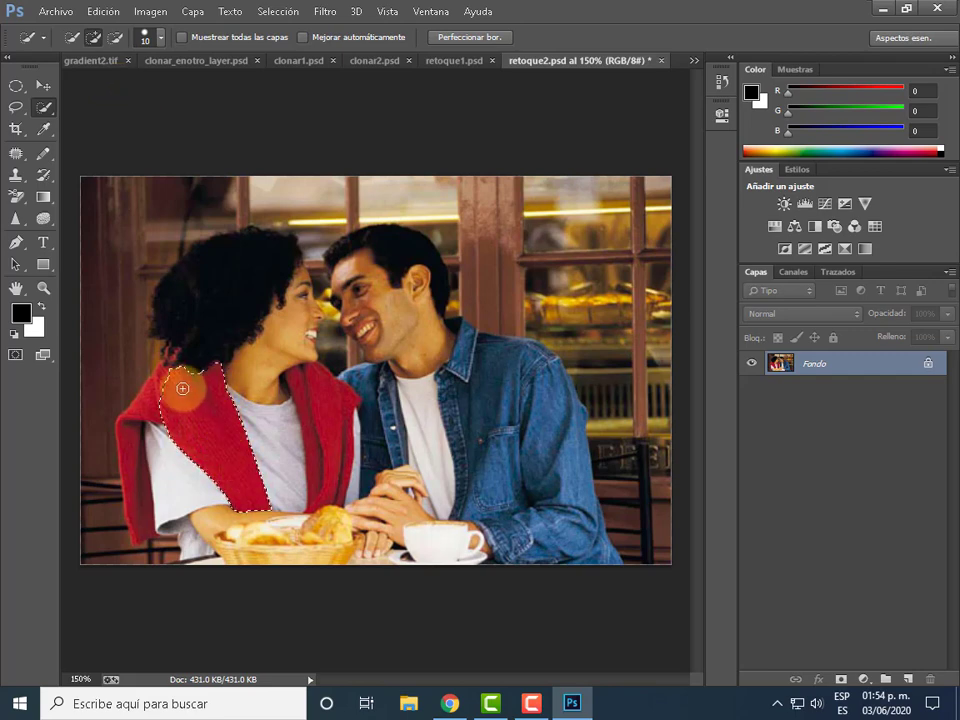
{"action": "mouse_move", "coordinate": [165, 390]}
{"action": "left_mouse_down"}
{"action": "mouse_move", "coordinate": [129, 433]}
{"action": "mouse_move", "coordinate": [134, 498]}
{"action": "left_mouse_up"}
{"action": "left_click_drag", "start_coordinate": [328, 388], "coordinate": [319, 423]}
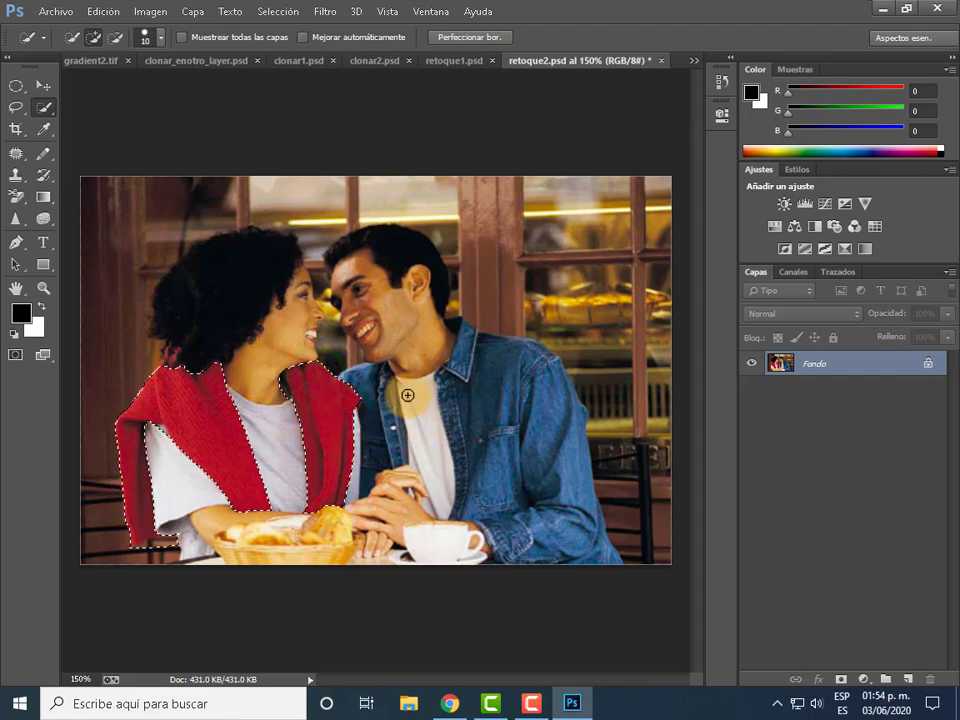
{"action": "mouse_move", "coordinate": [368, 379]}
{"action": "left_mouse_down"}
{"action": "mouse_move", "coordinate": [477, 353]}
{"action": "mouse_move", "coordinate": [497, 366]}
{"action": "mouse_move", "coordinate": [527, 401]}
{"action": "mouse_move", "coordinate": [570, 525]}
{"action": "mouse_move", "coordinate": [534, 506]}
{"action": "mouse_move", "coordinate": [489, 394]}
{"action": "mouse_move", "coordinate": [463, 372]}
{"action": "mouse_move", "coordinate": [470, 352]}
{"action": "left_mouse_up"}
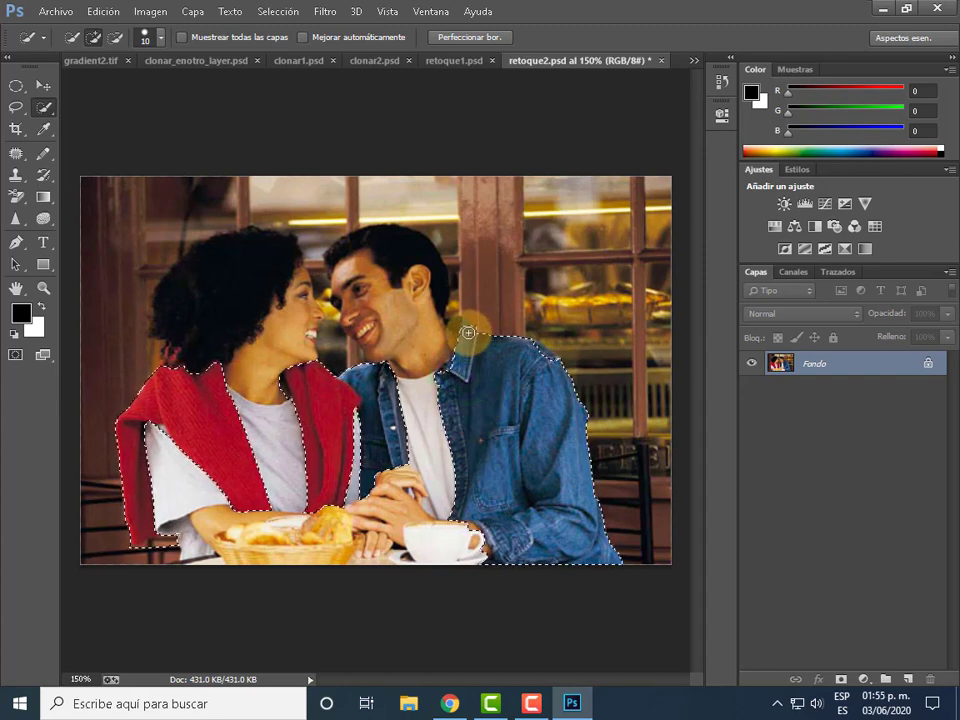
{"action": "mouse_move", "coordinate": [467, 329]}
{"action": "left_mouse_down"}
{"action": "mouse_move", "coordinate": [471, 368]}
{"action": "mouse_move", "coordinate": [536, 435]}
{"action": "mouse_move", "coordinate": [534, 353]}
{"action": "left_mouse_up"}
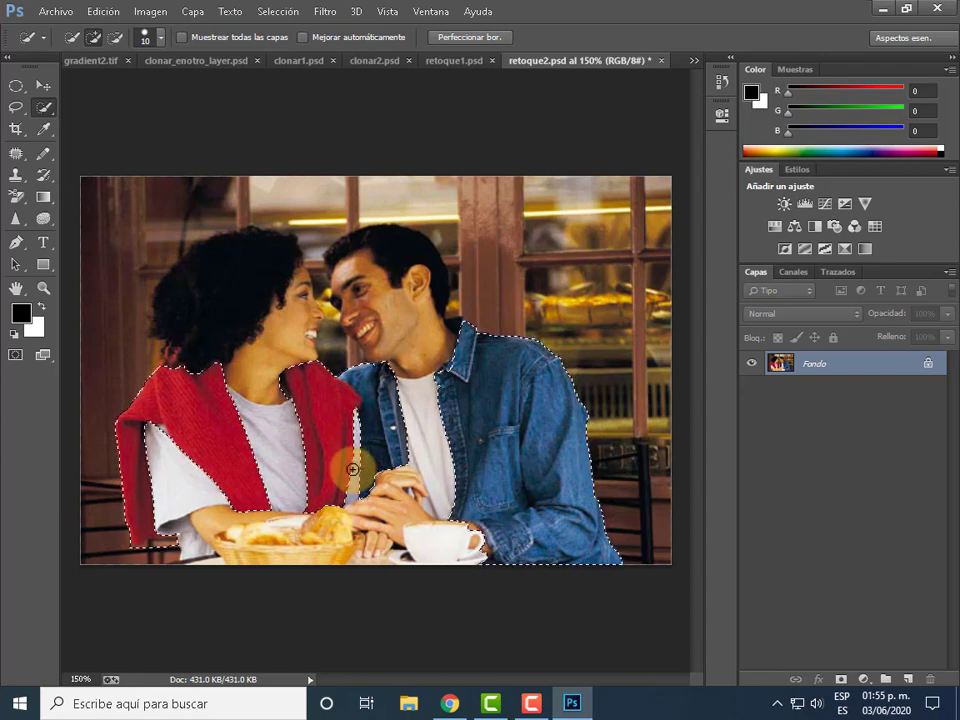
{"action": "scroll", "coordinate": [352, 469], "scroll_direction": "up", "scroll_amount": 1}
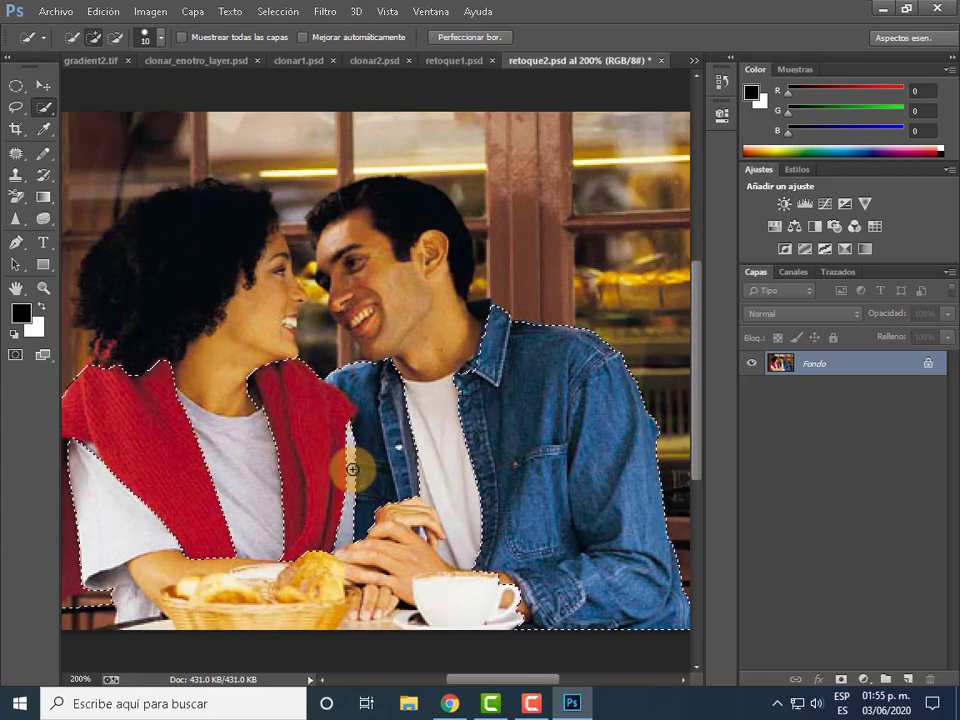
{"action": "left_click_drag", "start_coordinate": [352, 469], "coordinate": [311, 422]}
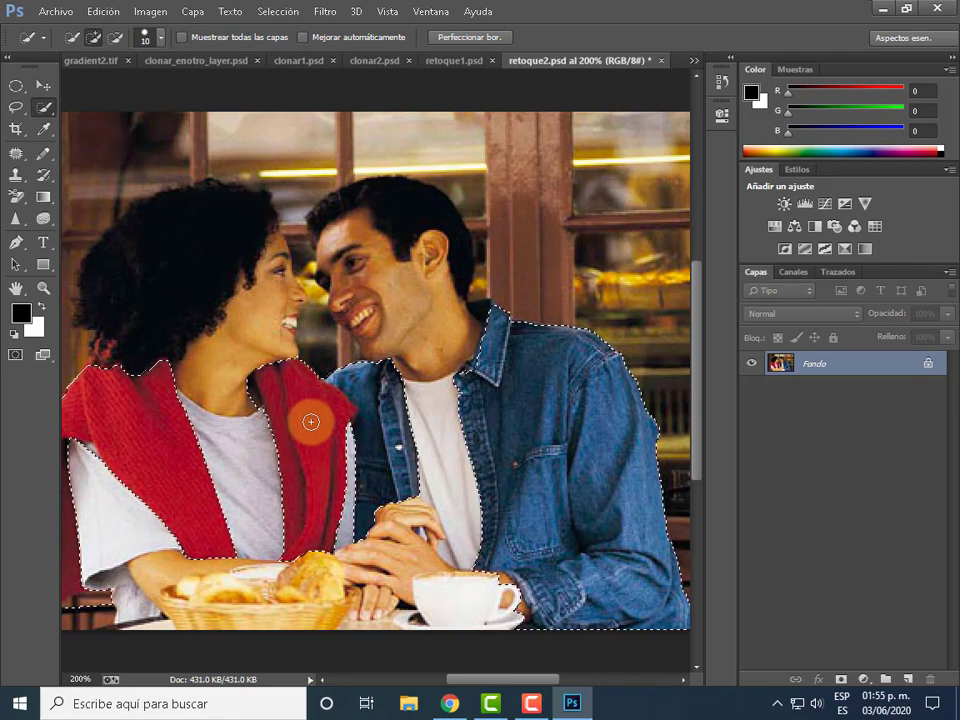
{"action": "left_click_drag", "start_coordinate": [497, 681], "coordinate": [486, 681]}
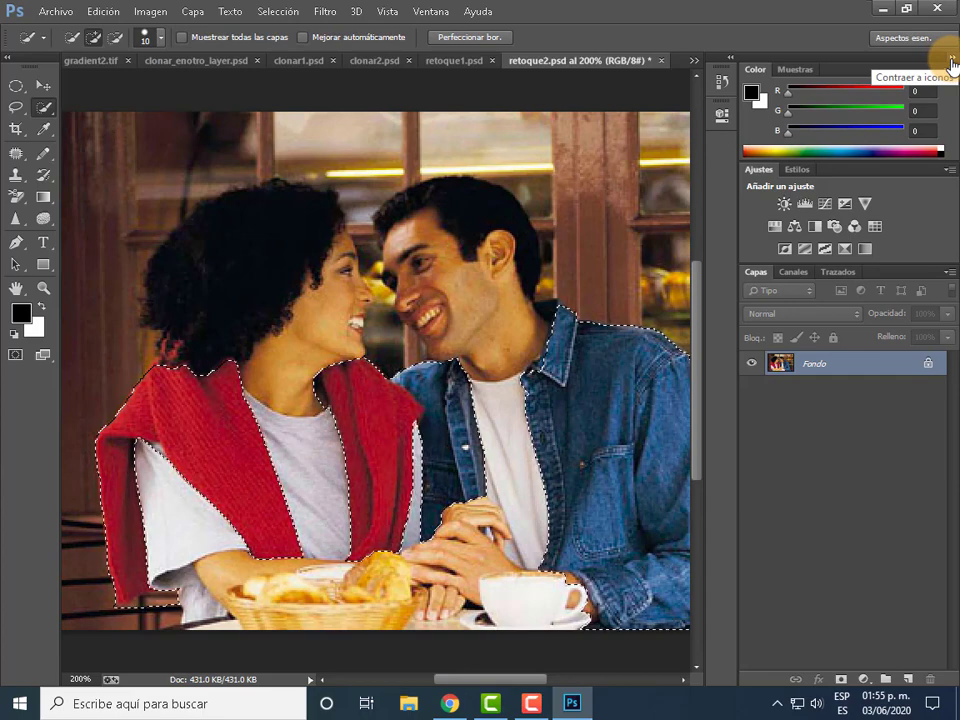
- Collapse the side panels to icons and set the Quick Selection brush to 5 px
{"action": "left_click", "coordinate": [950, 60]}
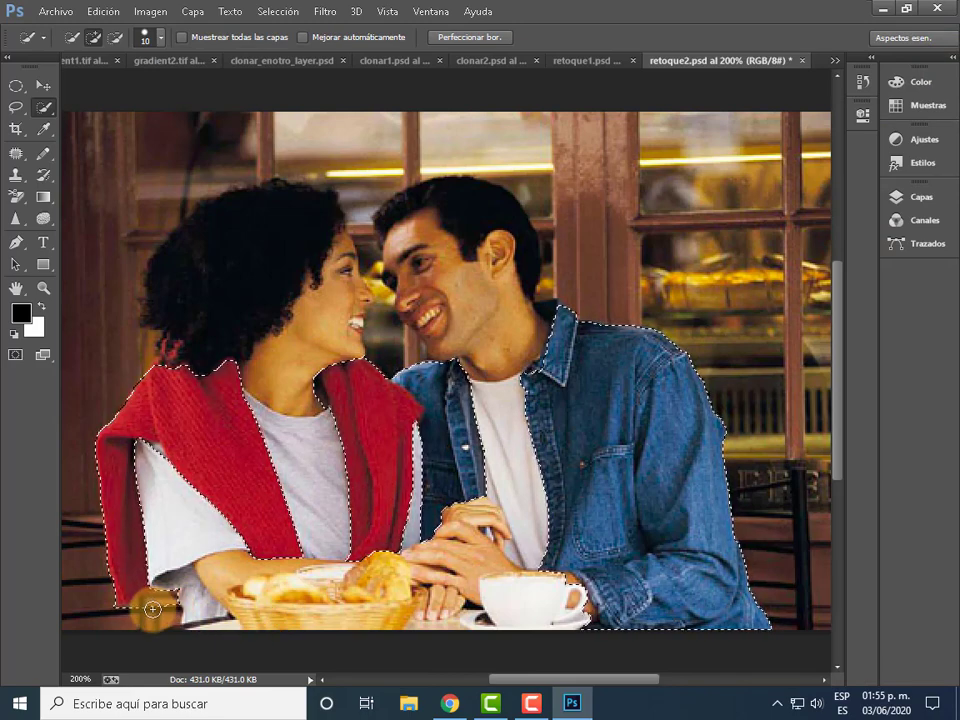
{"action": "left_click", "coordinate": [147, 38]}
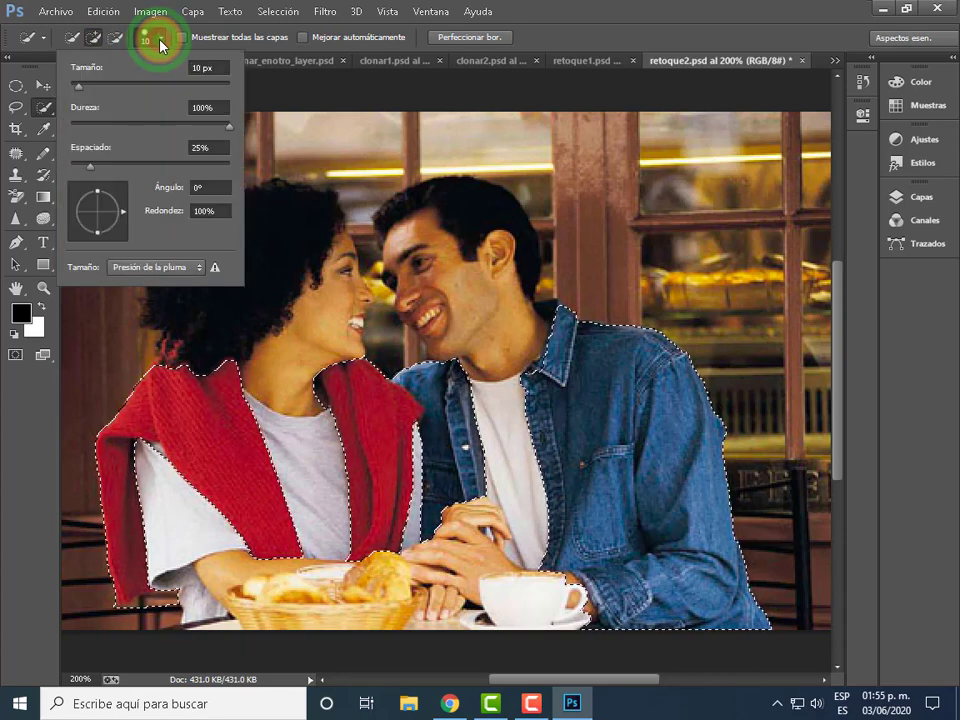
{"action": "left_click", "coordinate": [227, 69]}
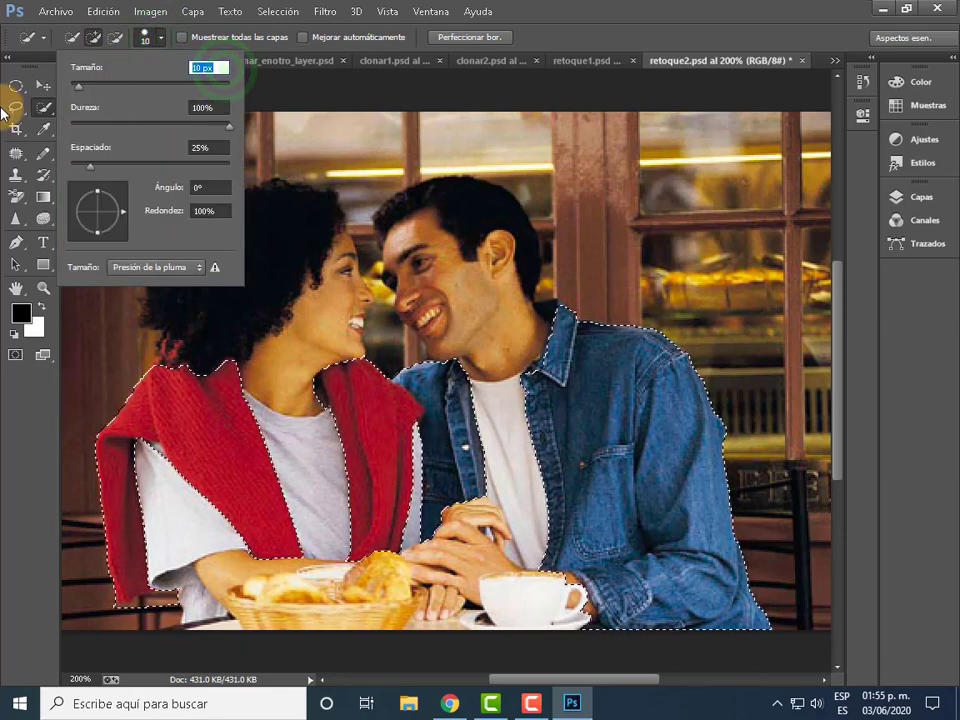
{"action": "type", "text": "5"}
{"action": "key", "text": "Return"}
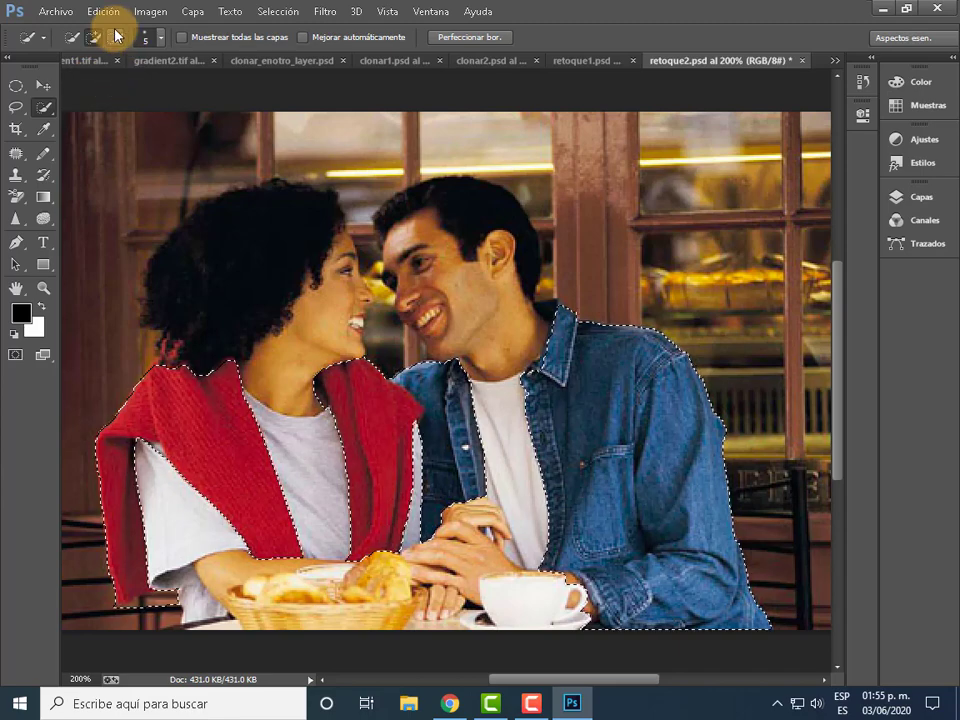
- Subtract the selection spill near the sweater's top-left shoulder, then zoom in for edge work
{"action": "left_click", "coordinate": [119, 40]}
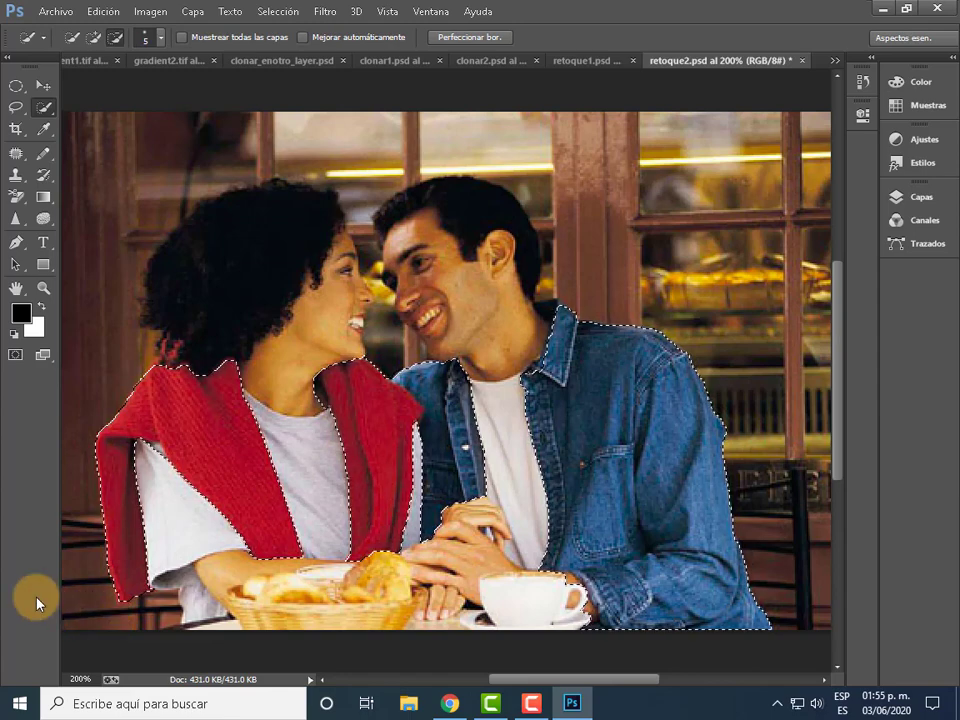
{"action": "left_click_drag", "start_coordinate": [129, 371], "coordinate": [171, 345]}
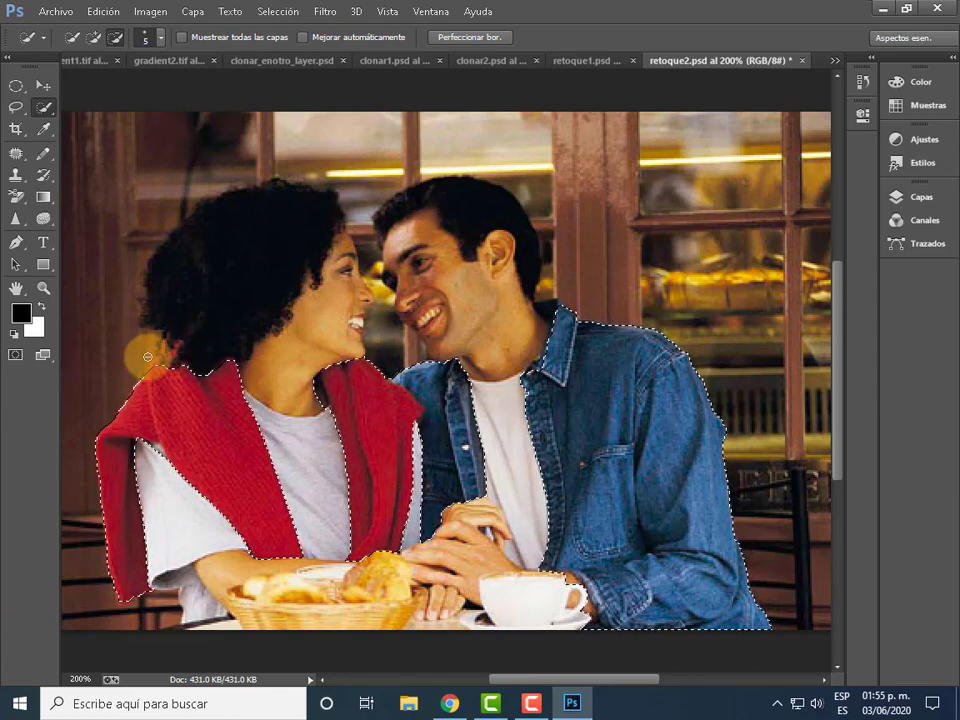
{"action": "left_click", "coordinate": [94, 37]}
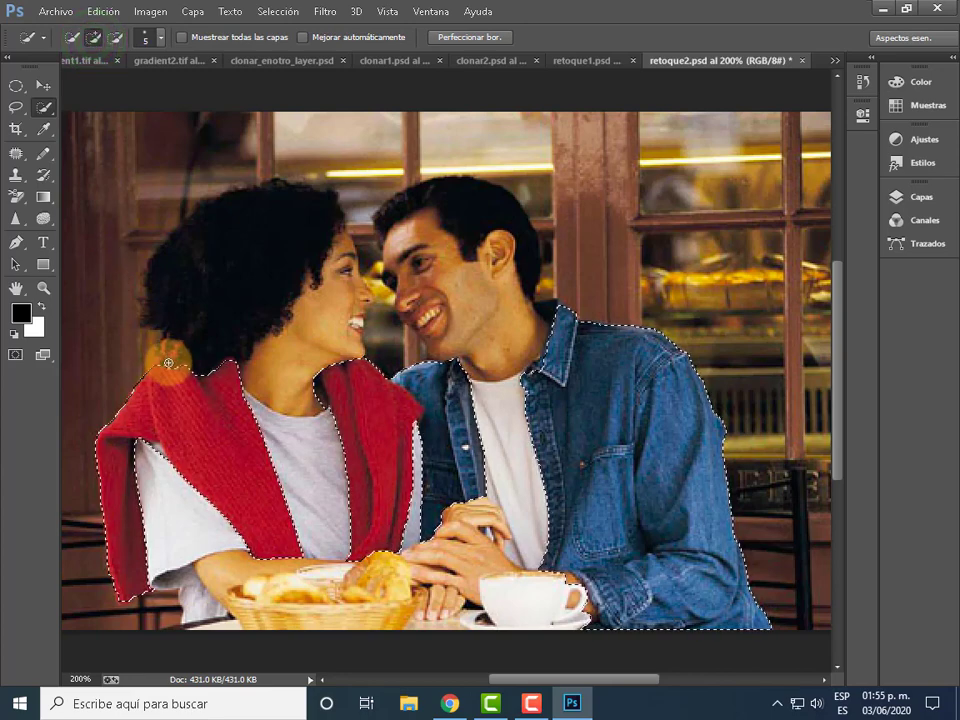
{"action": "key", "text": "ctrl+plus"}
{"action": "key", "text": "ctrl+plus"}
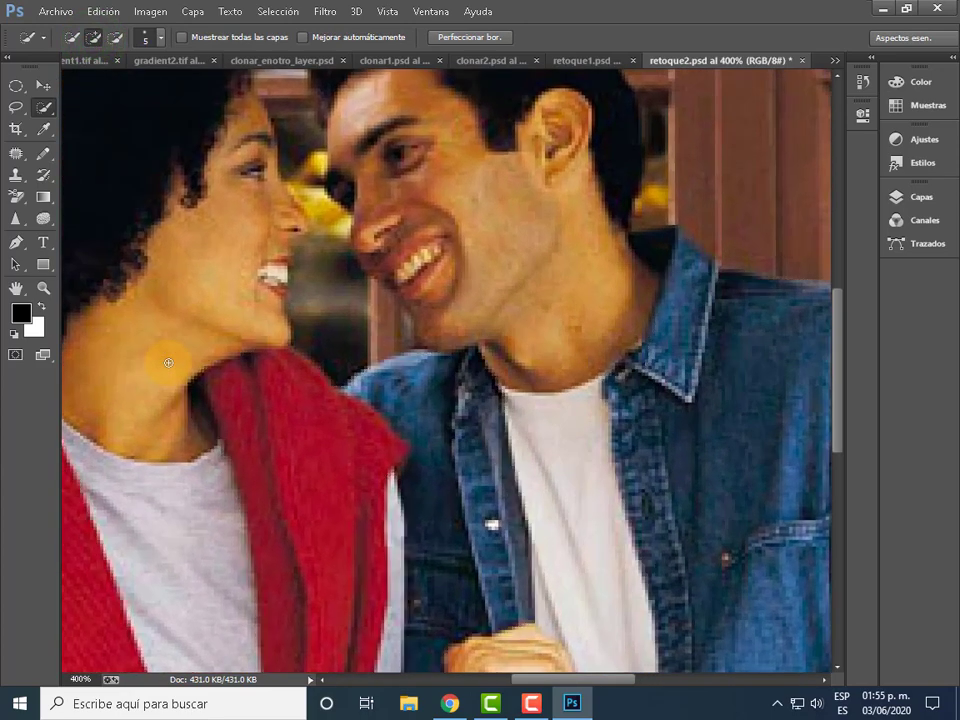
{"action": "key", "text": "ctrl+plus"}
{"action": "left_click_drag", "start_coordinate": [578, 680], "coordinate": [482, 680]}
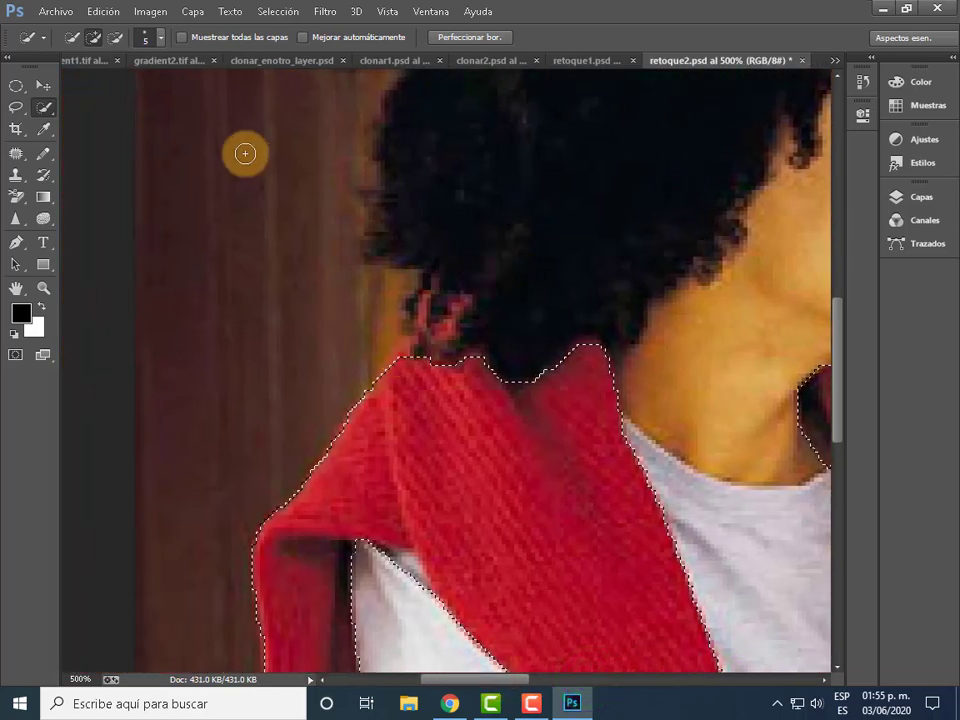
{"action": "left_click", "coordinate": [156, 40]}
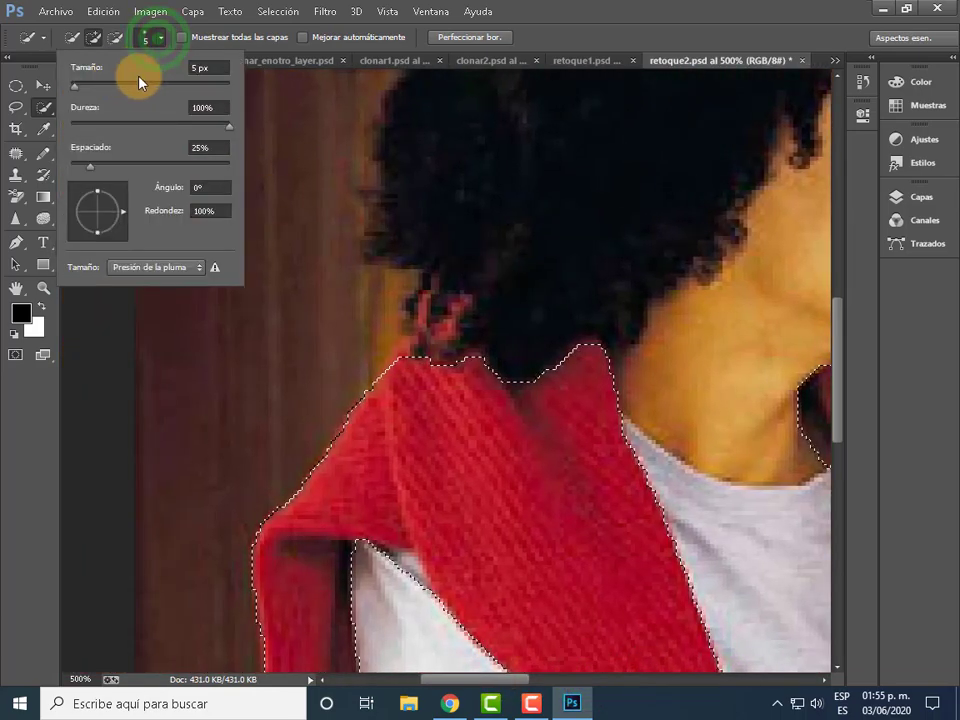
- Shrink the brush to 1 px and trim the sweater's edge beside the white shirt
{"action": "left_click", "coordinate": [210, 67]}
{"action": "type", "text": "1"}
{"action": "key", "text": "Return"}
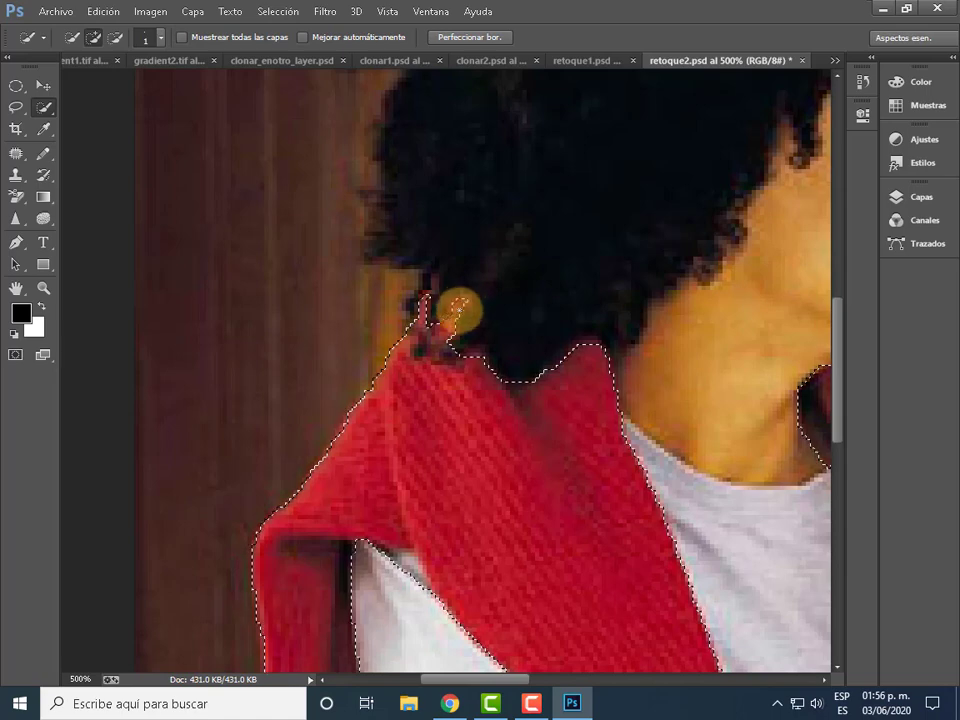
{"action": "left_click", "coordinate": [118, 40]}
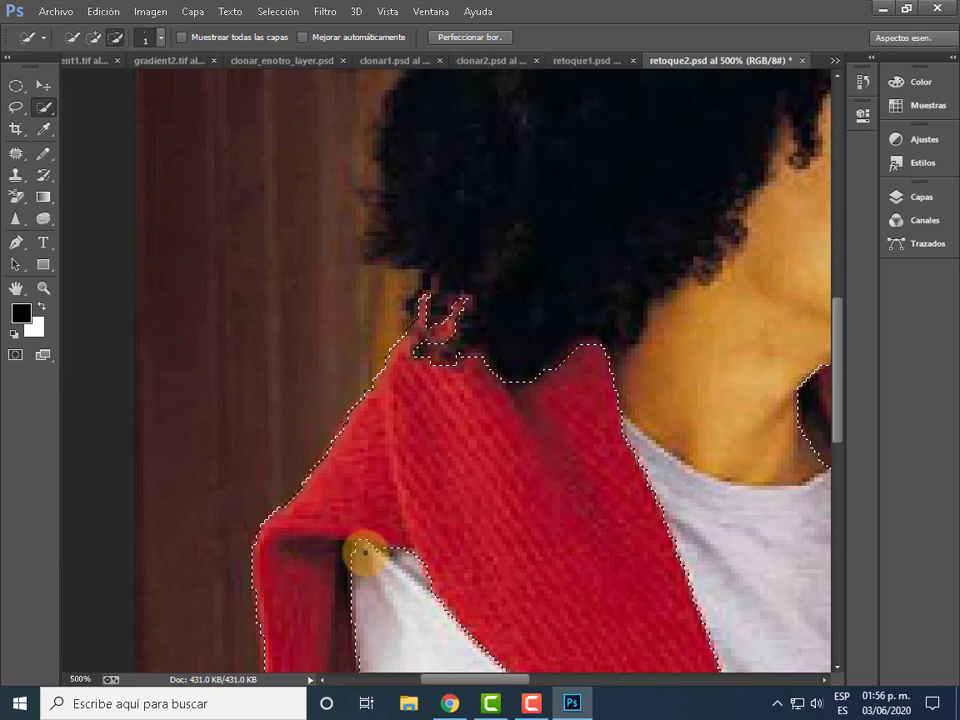
{"action": "left_click", "coordinate": [531, 703]}
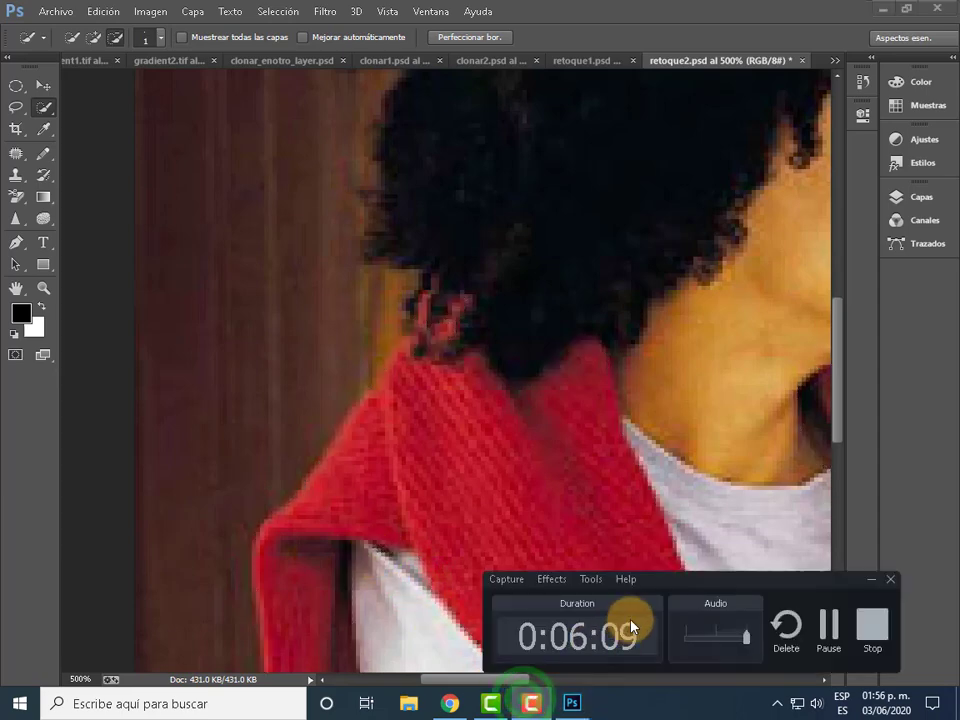
{"action": "left_click", "coordinate": [820, 628]}
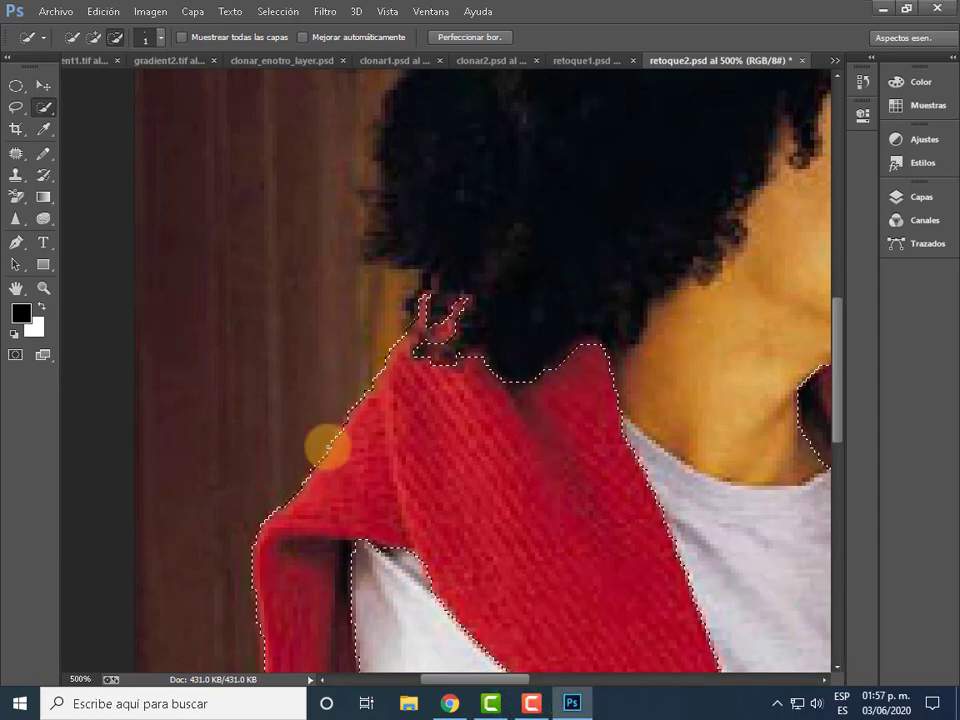
{"action": "left_click", "coordinate": [160, 41]}
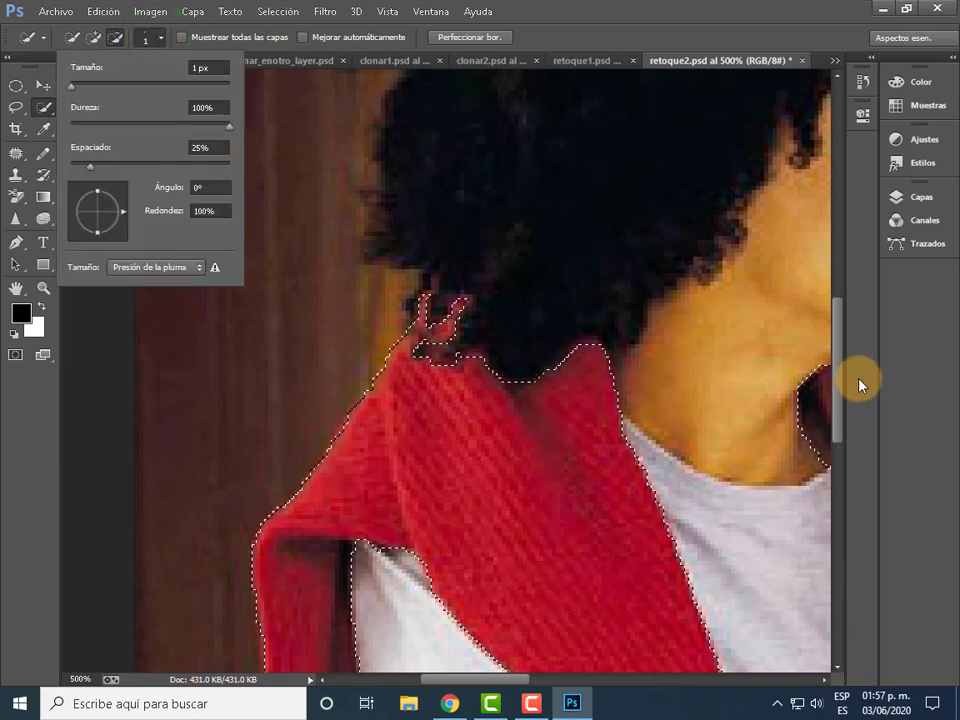
- Zoom out to 300% and subtract stray areas along the sweater's edges
{"action": "key", "text": "ctrl+minus"}
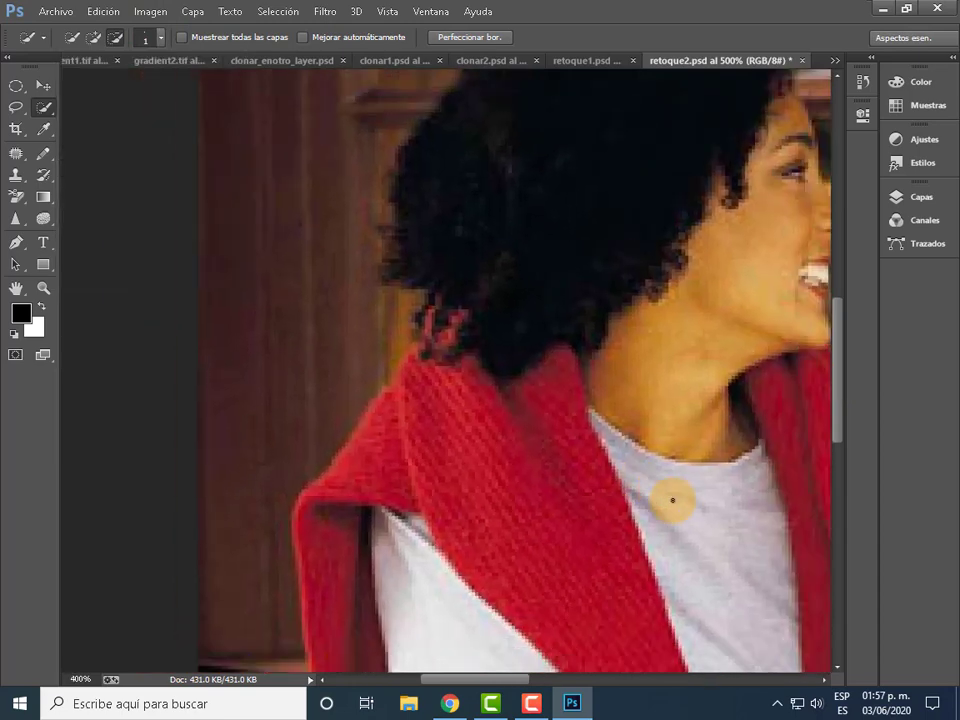
{"action": "key", "text": "ctrl+minus"}
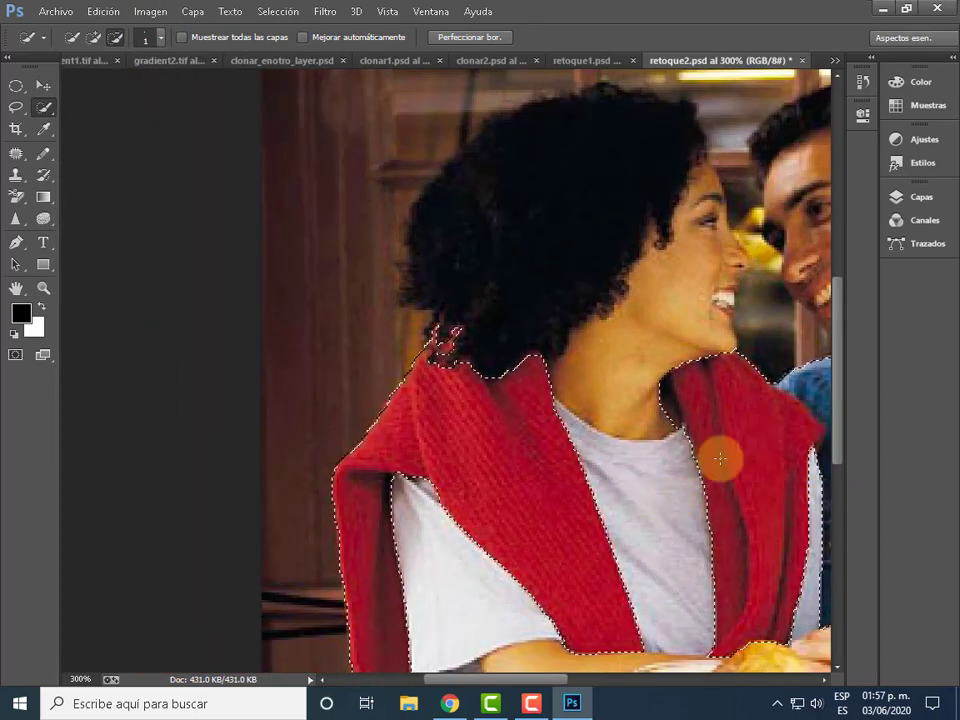
{"action": "left_click", "coordinate": [114, 38]}
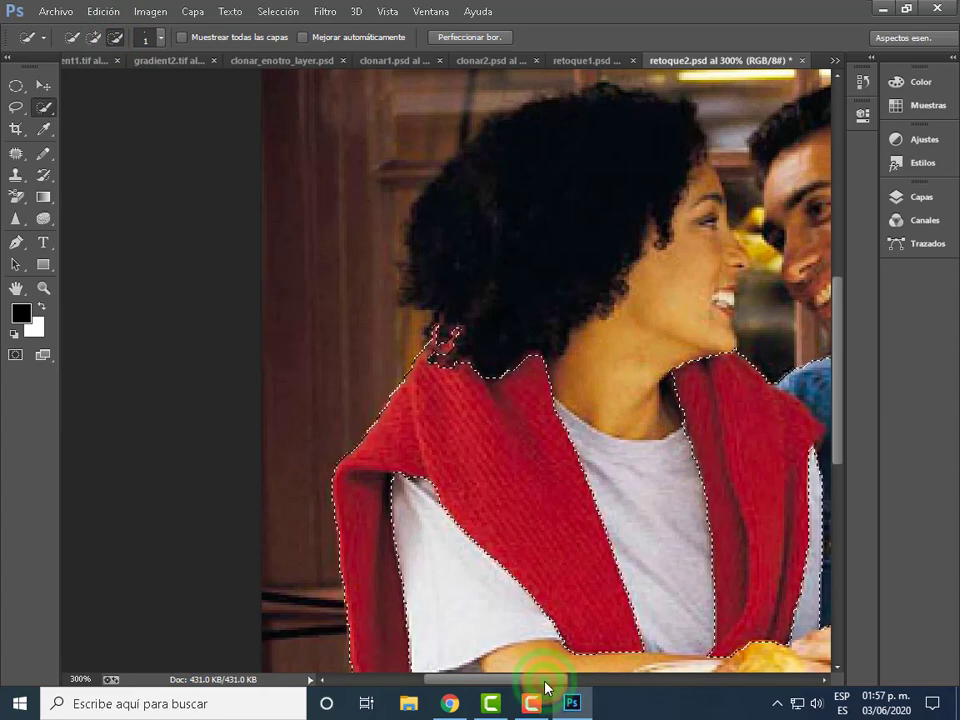
{"action": "left_click_drag", "start_coordinate": [843, 427], "coordinate": [839, 479]}
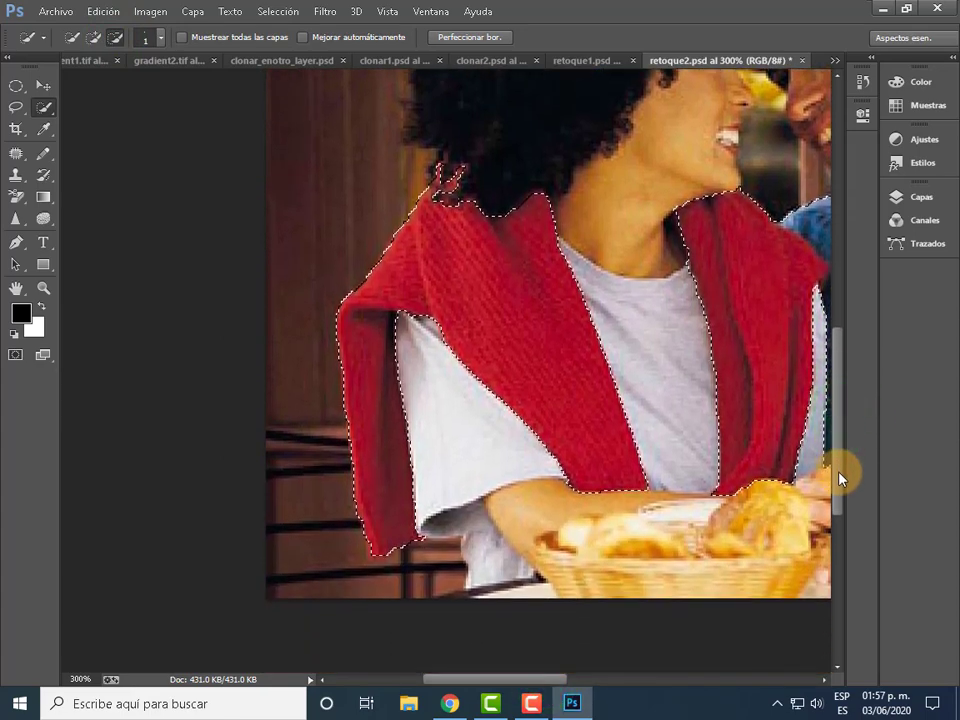
{"action": "left_click_drag", "start_coordinate": [839, 479], "coordinate": [840, 462]}
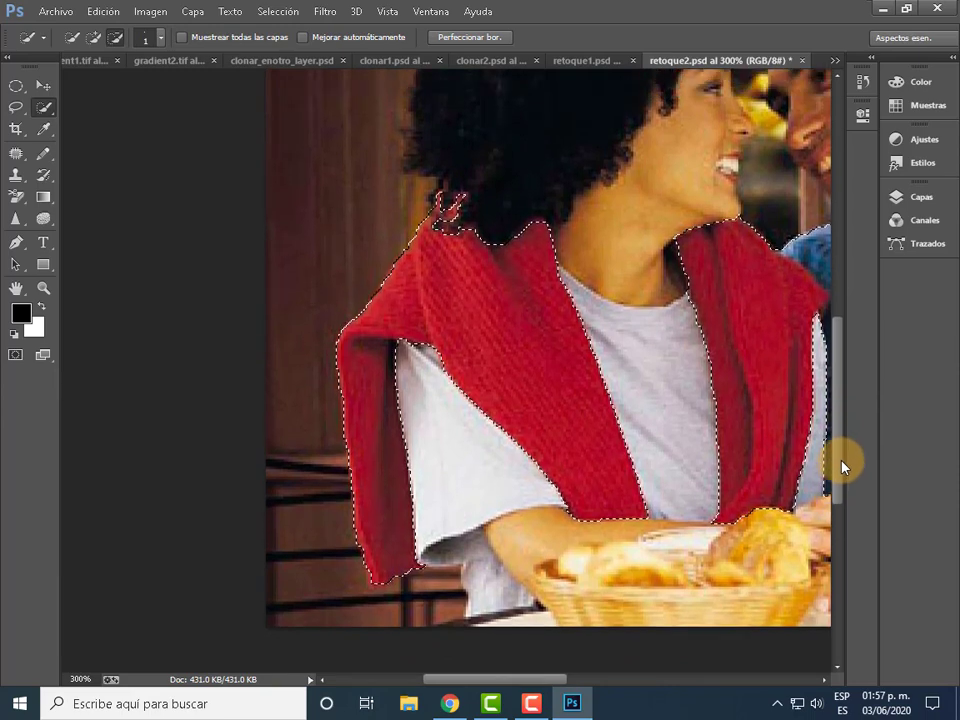
{"action": "left_click_drag", "start_coordinate": [537, 683], "coordinate": [601, 683]}
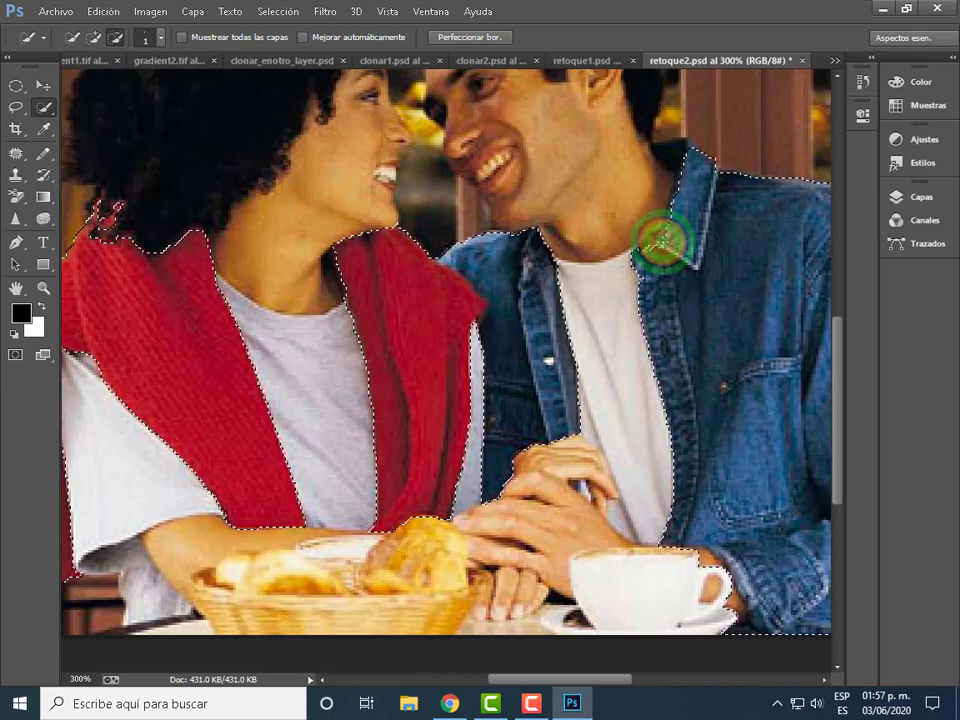
- Add the denim jacket collar, trim another edge, and zoom out to 100%
{"action": "left_click", "coordinate": [95, 37]}
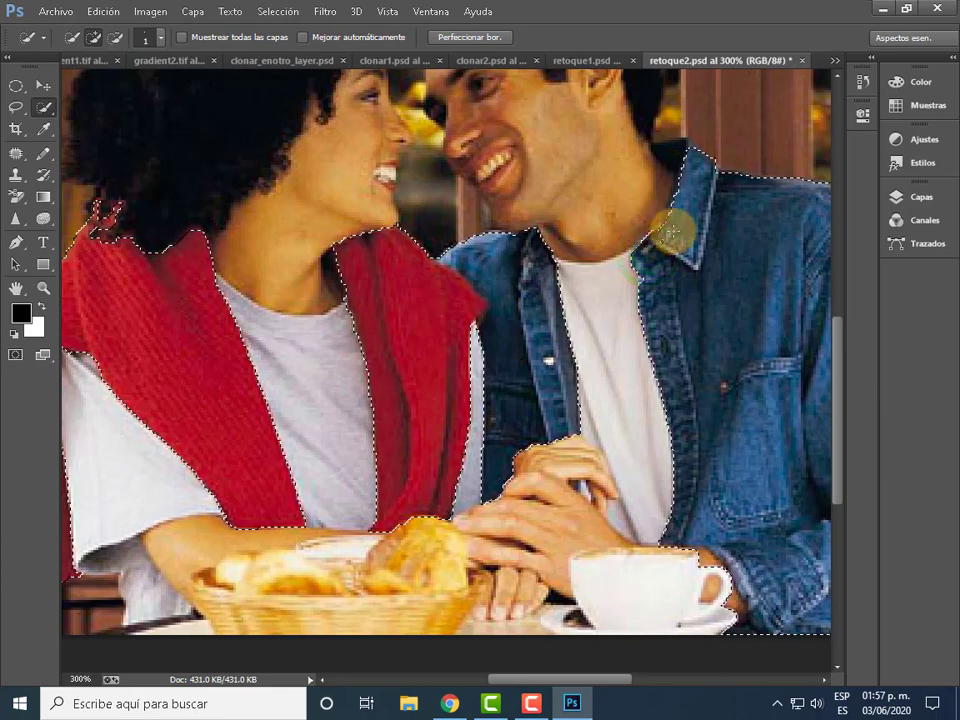
{"action": "left_click", "coordinate": [678, 147]}
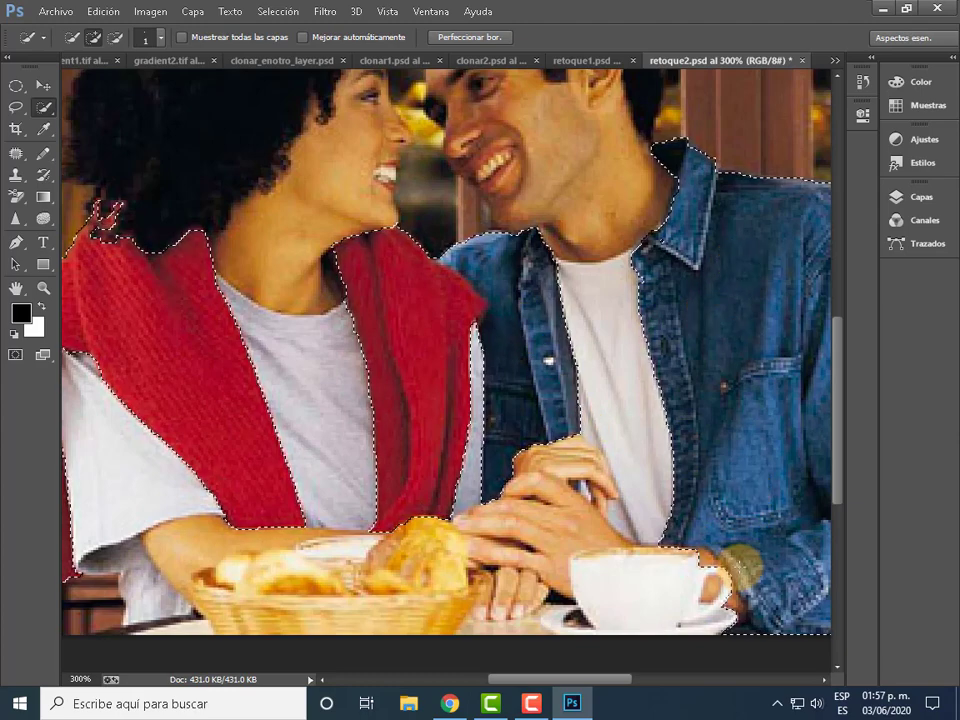
{"action": "left_click", "coordinate": [115, 37]}
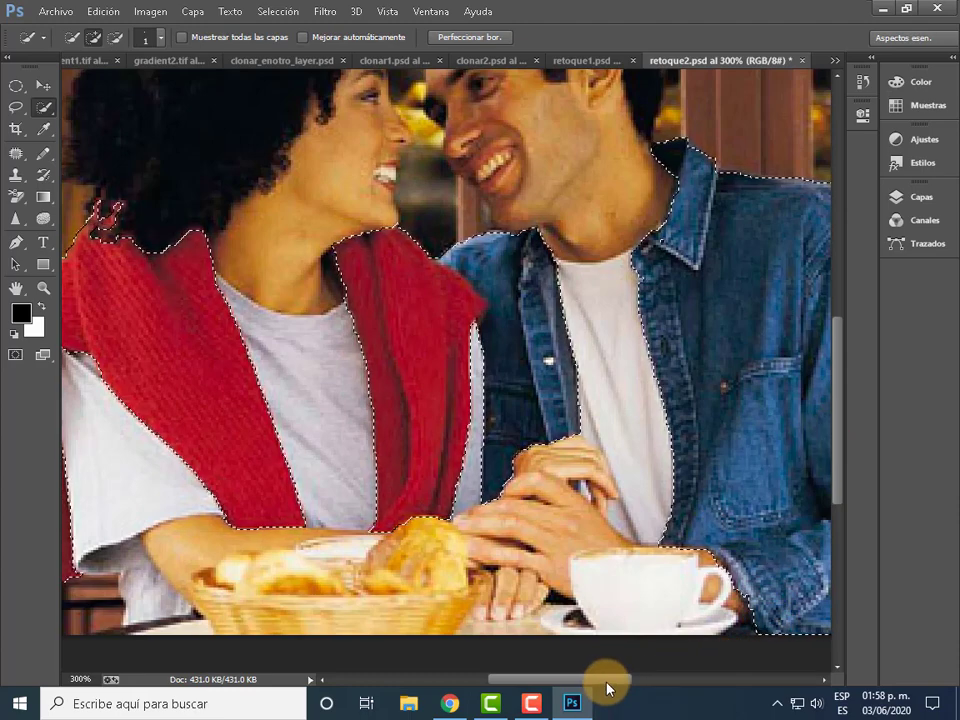
{"action": "left_click_drag", "start_coordinate": [607, 684], "coordinate": [667, 680]}
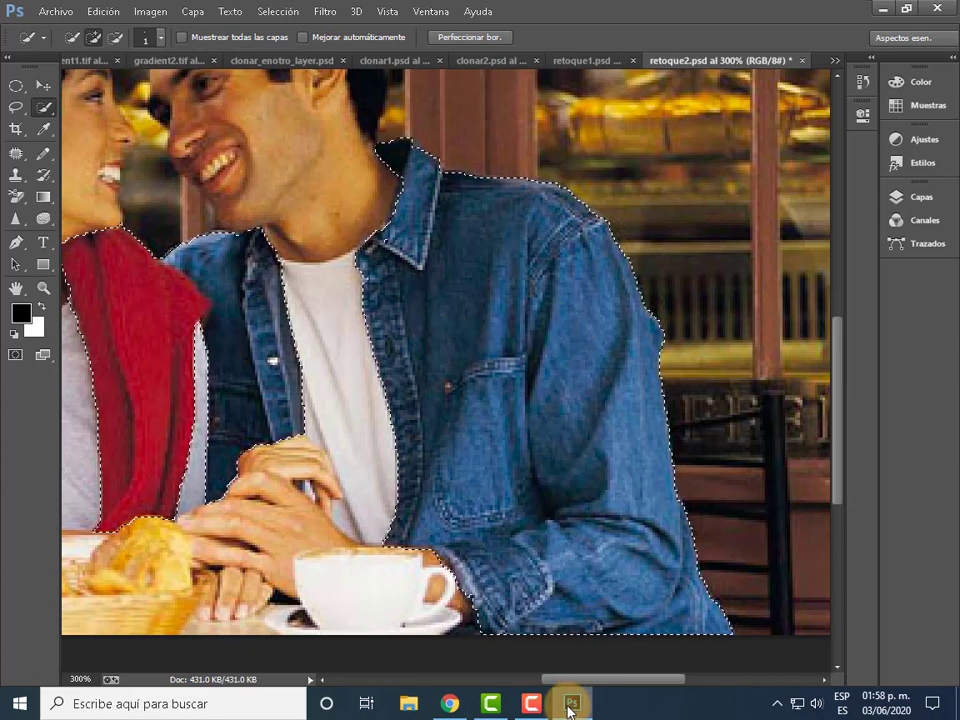
{"action": "key", "text": "ctrl+minus"}
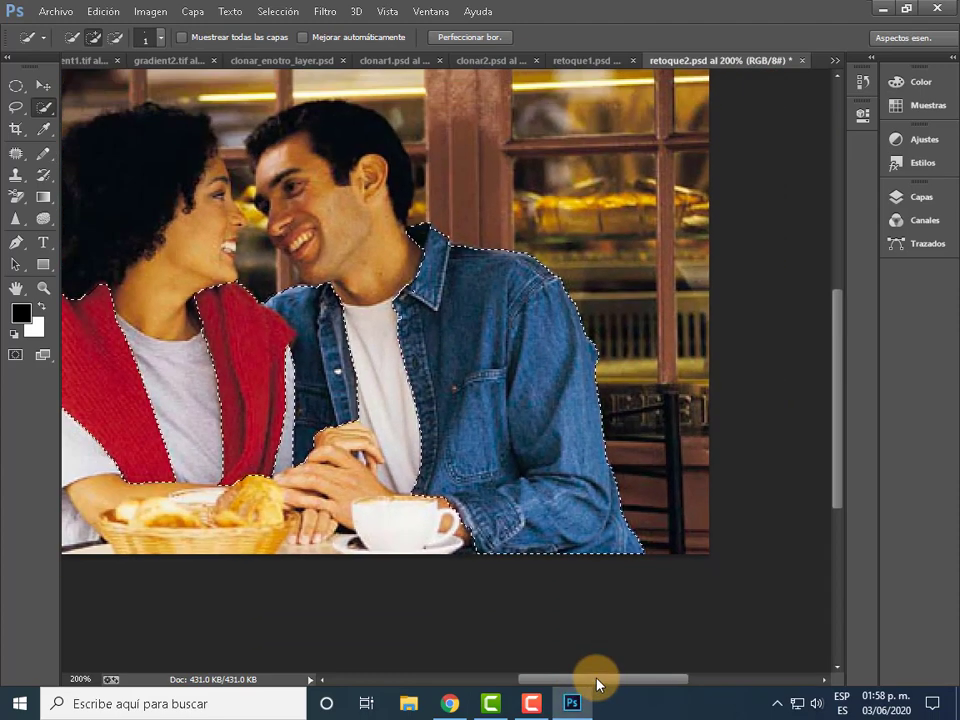
{"action": "key", "text": "ctrl+minus"}
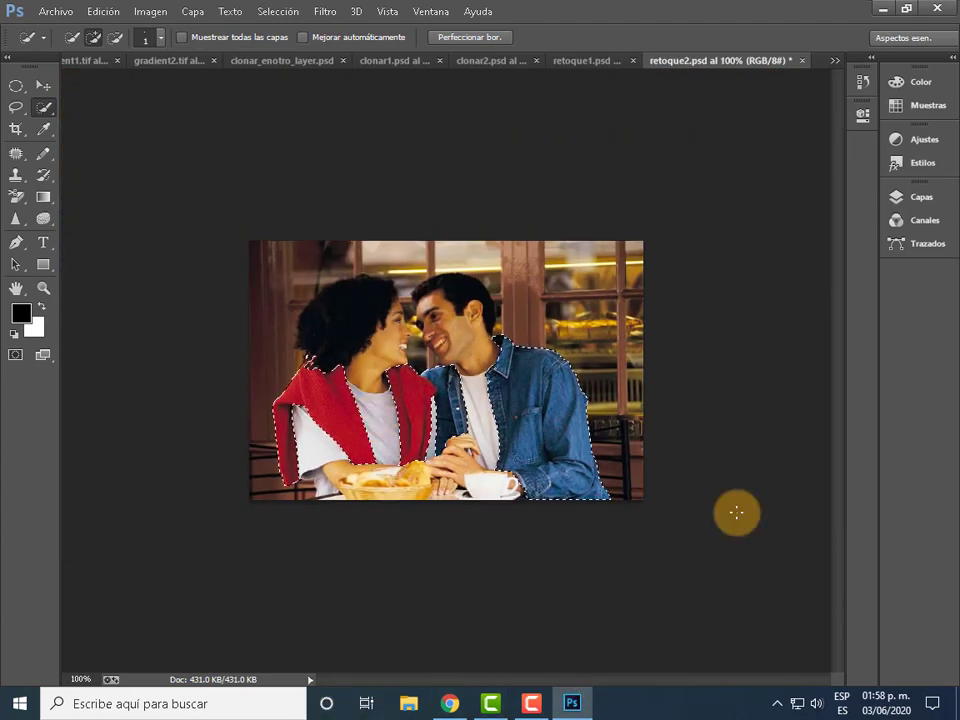
- Show the Layers panel, copy the clothing via Capa vía copiar, and hide Fondo
{"action": "left_click", "coordinate": [921, 197]}
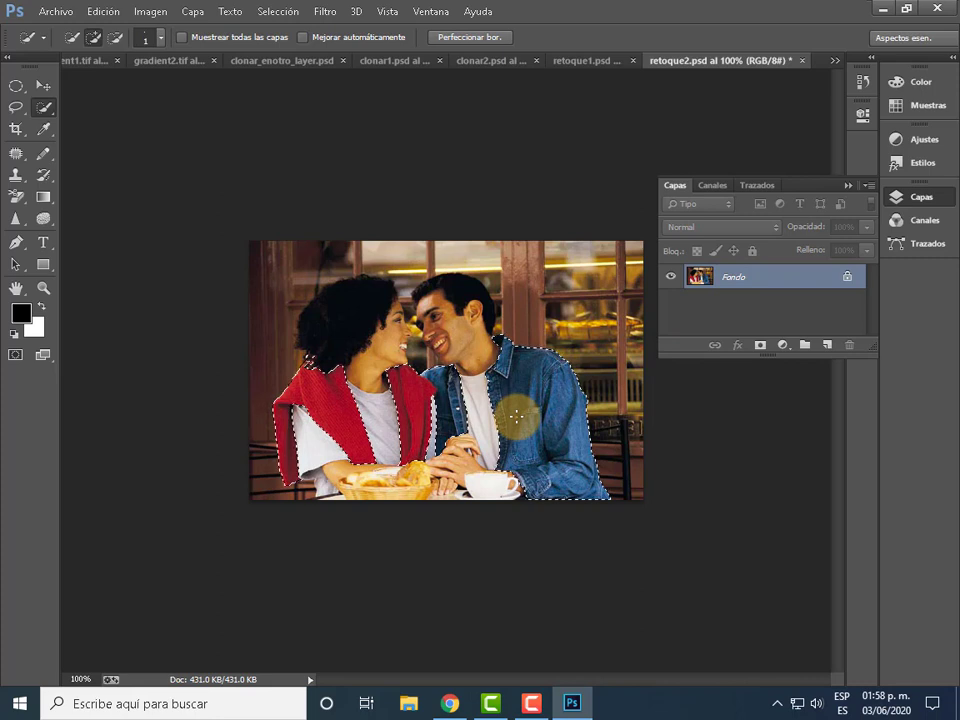
{"action": "right_click", "coordinate": [516, 416]}
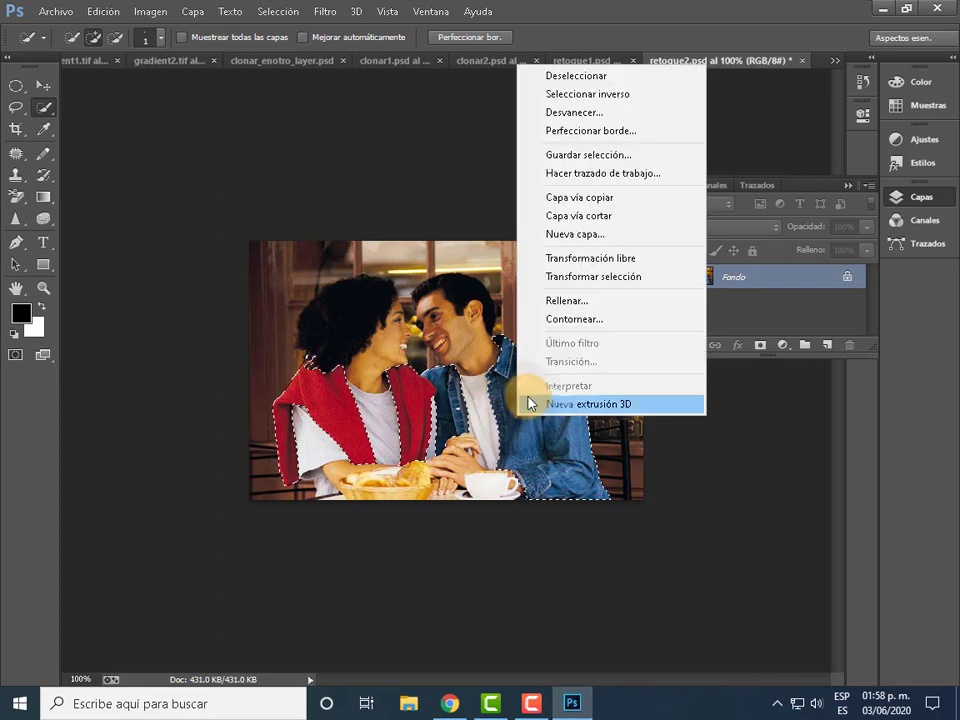
{"action": "left_click", "coordinate": [609, 198]}
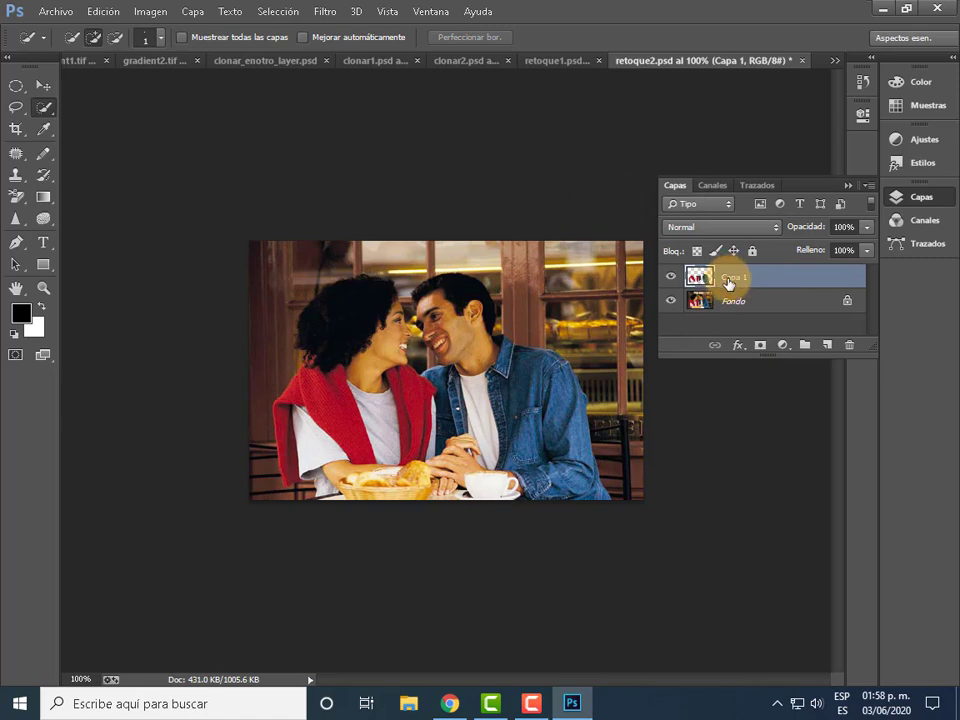
{"action": "left_click", "coordinate": [670, 302]}
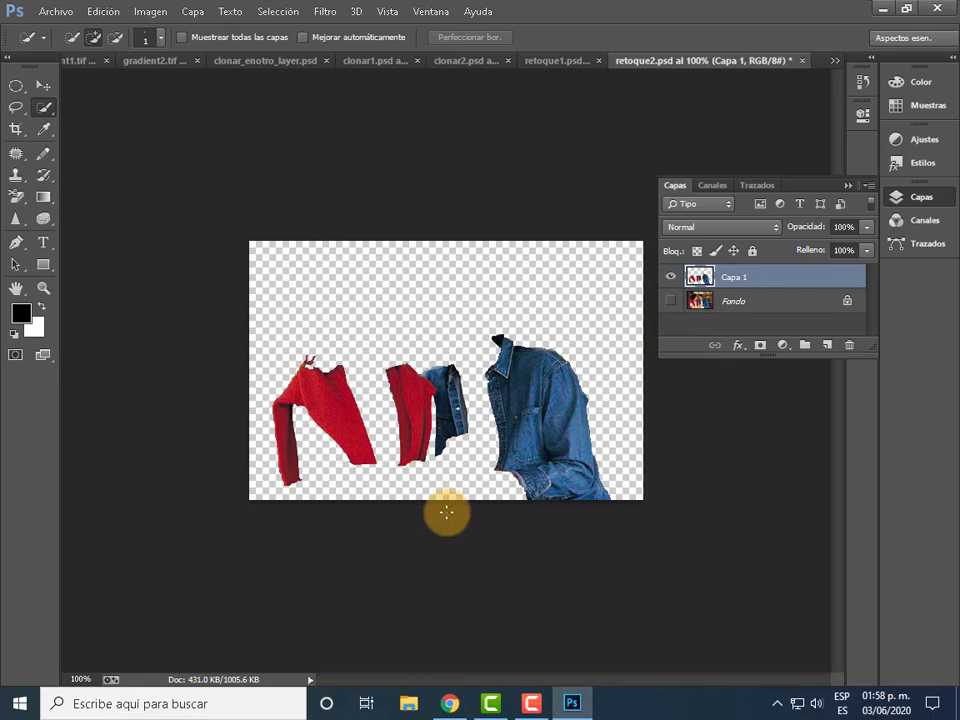
- Toggle Fondo's visibility to inspect the cut-out, then undo the copied layer
{"action": "left_click", "coordinate": [531, 703]}
{"action": "left_click", "coordinate": [832, 630]}
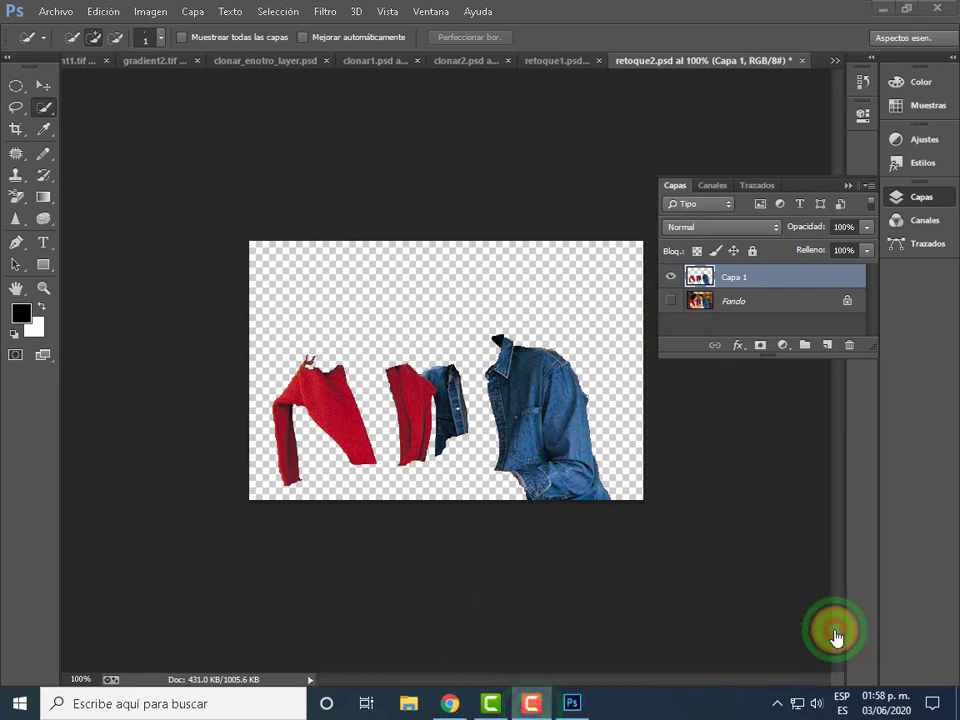
{"action": "left_click", "coordinate": [670, 301]}
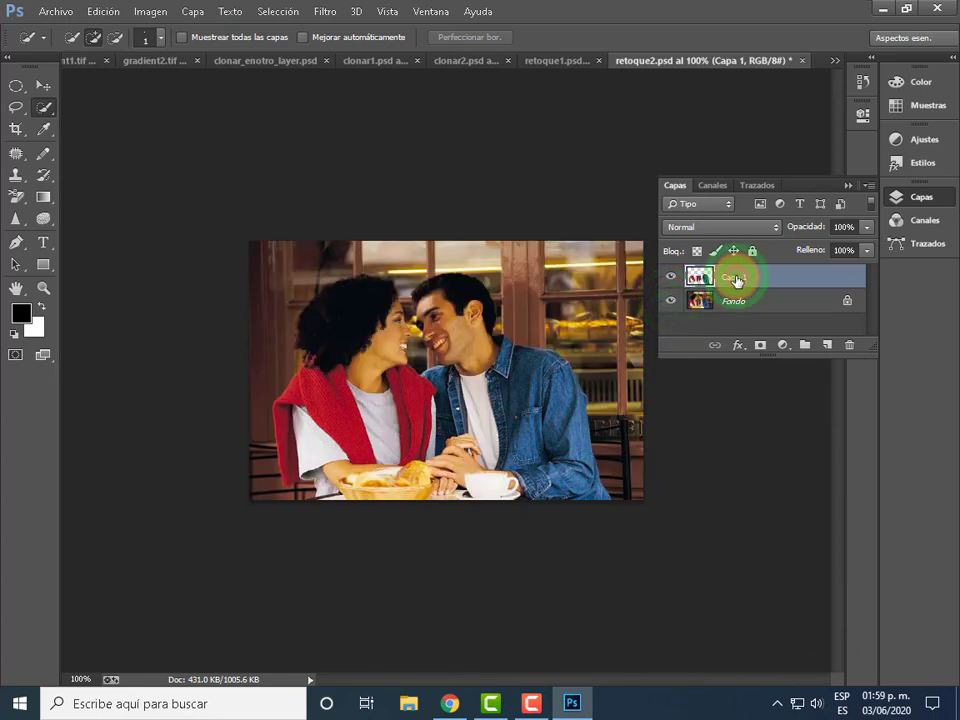
{"action": "left_click", "coordinate": [669, 302]}
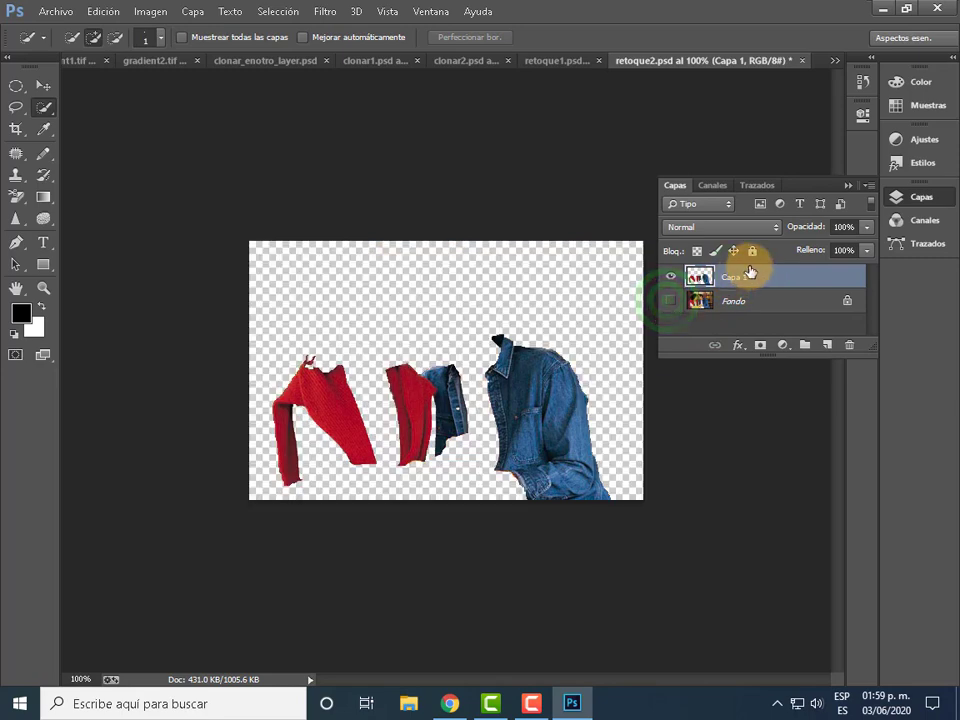
{"action": "key", "text": "ctrl+alt+z"}
{"action": "key", "text": "ctrl+alt+z"}
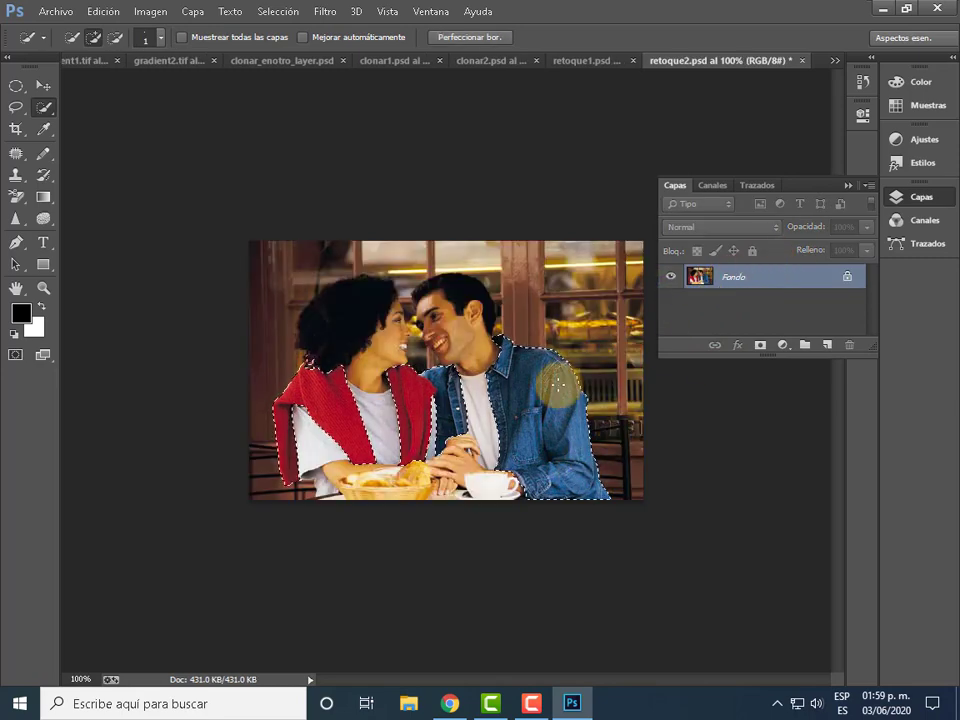
- Copy the clothing selection onto Capa 1 and hide the Fondo layer
{"action": "left_click", "coordinate": [698, 279]}
{"action": "right_click", "coordinate": [538, 399]}
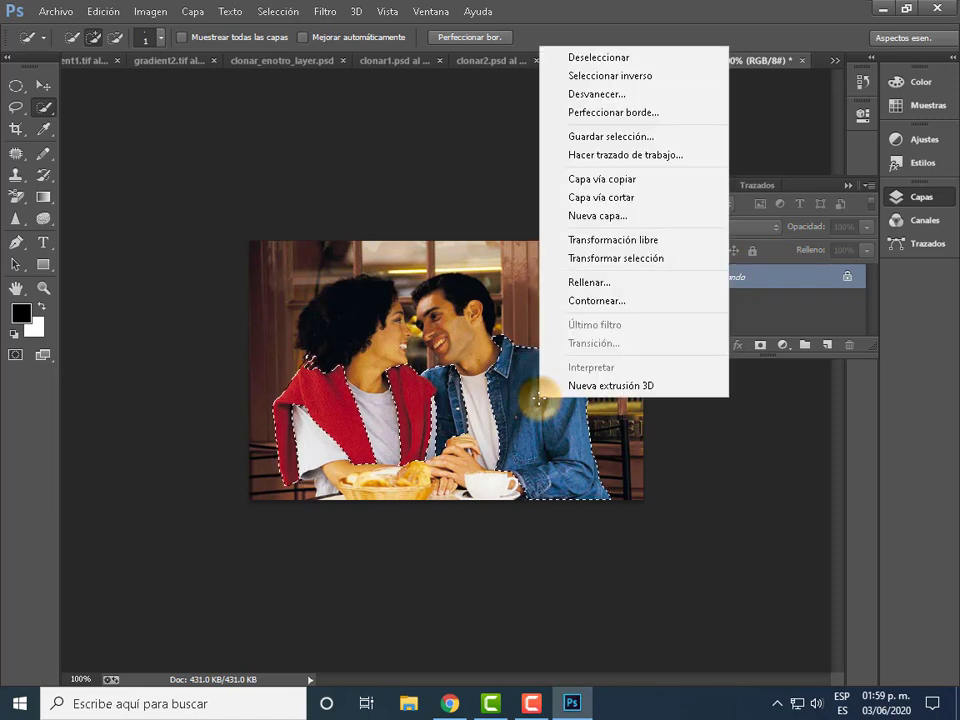
{"action": "left_click", "coordinate": [620, 182]}
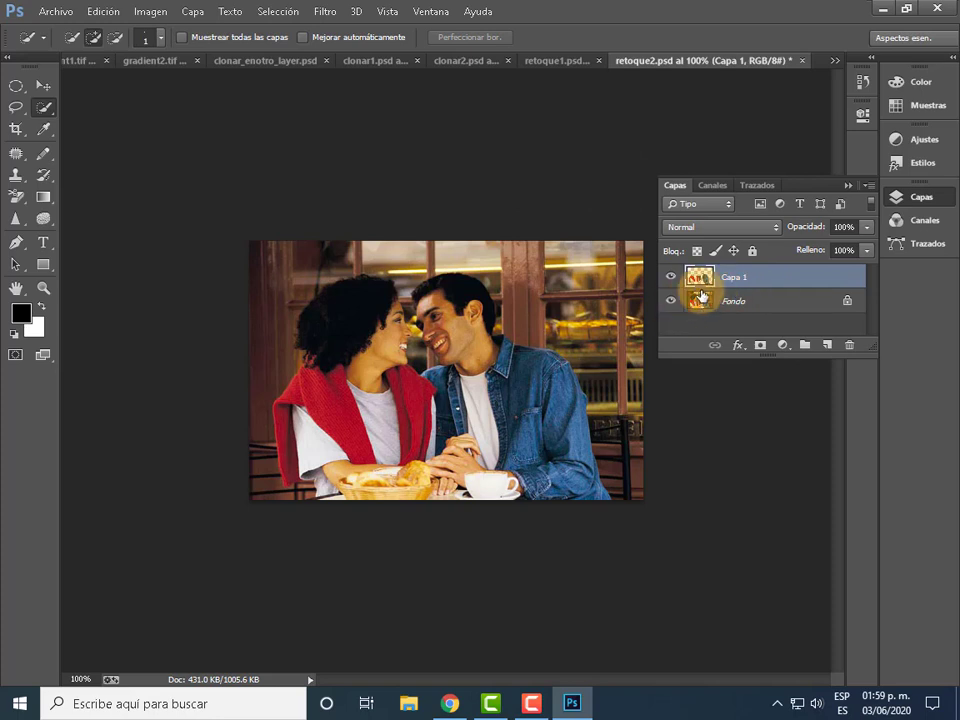
{"action": "left_click", "coordinate": [740, 278]}
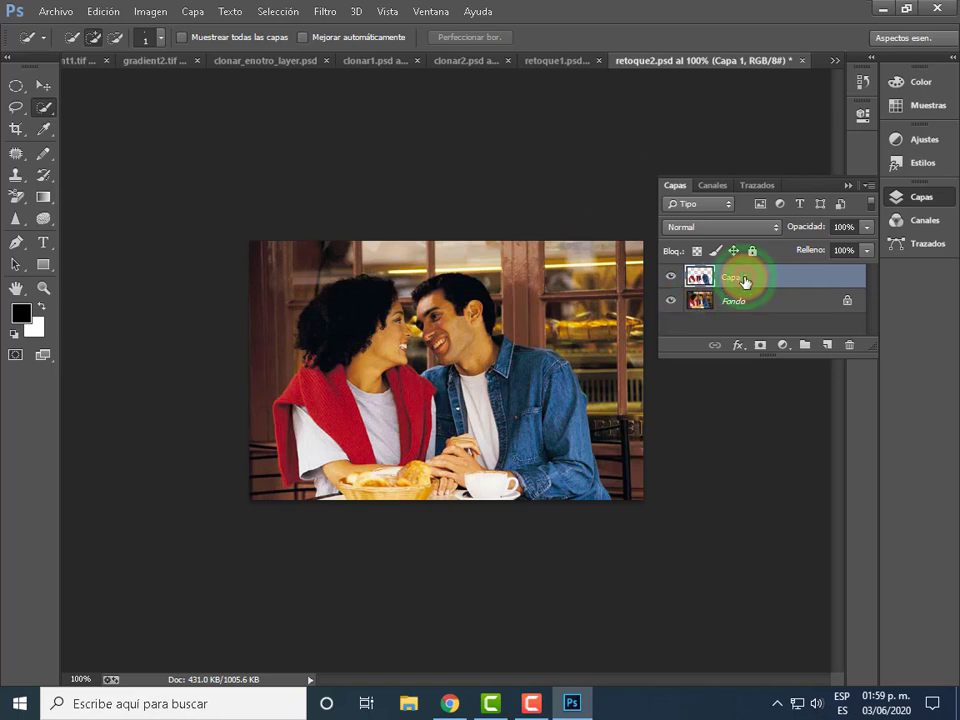
{"action": "left_click", "coordinate": [670, 302]}
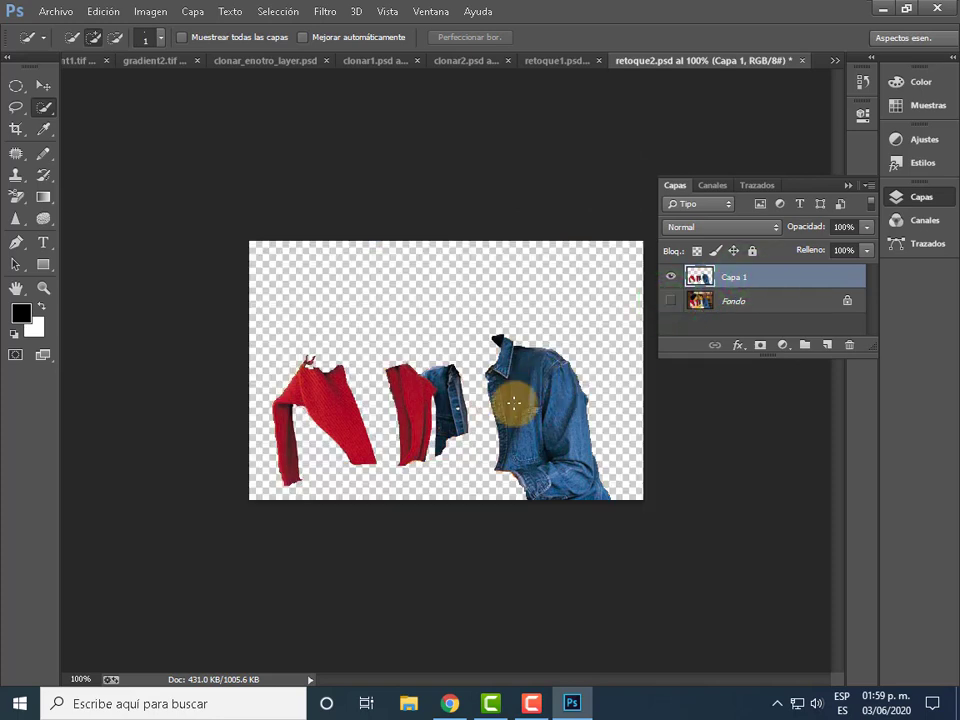
- Compare Capa 1 and Fondo visibility, open and cancel layer style, then hide Fondo
{"action": "left_click", "coordinate": [671, 280]}
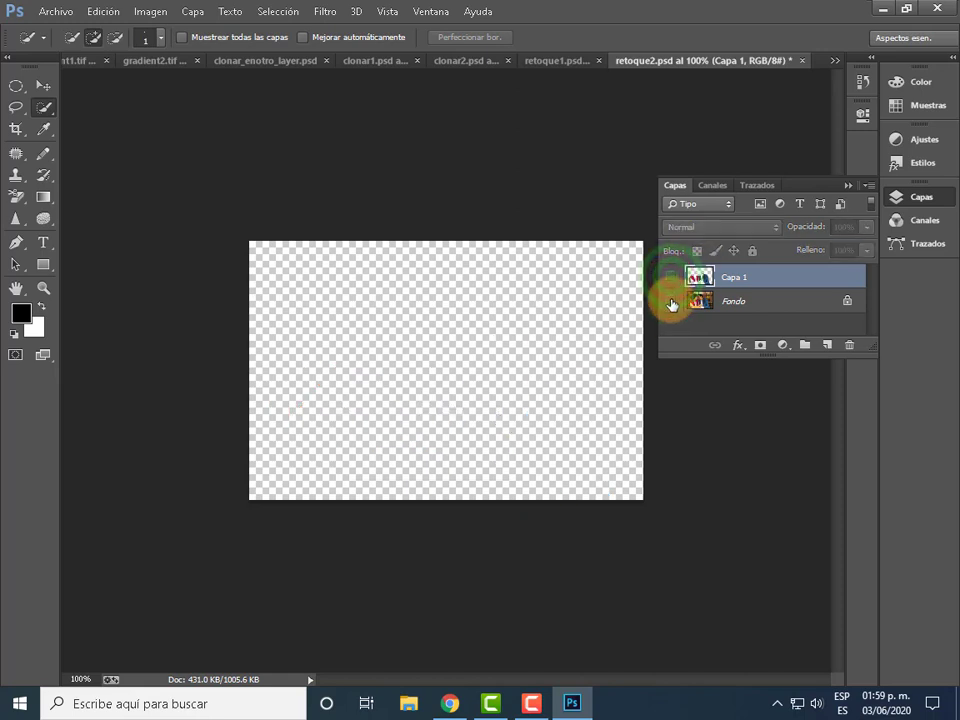
{"action": "left_click", "coordinate": [671, 302]}
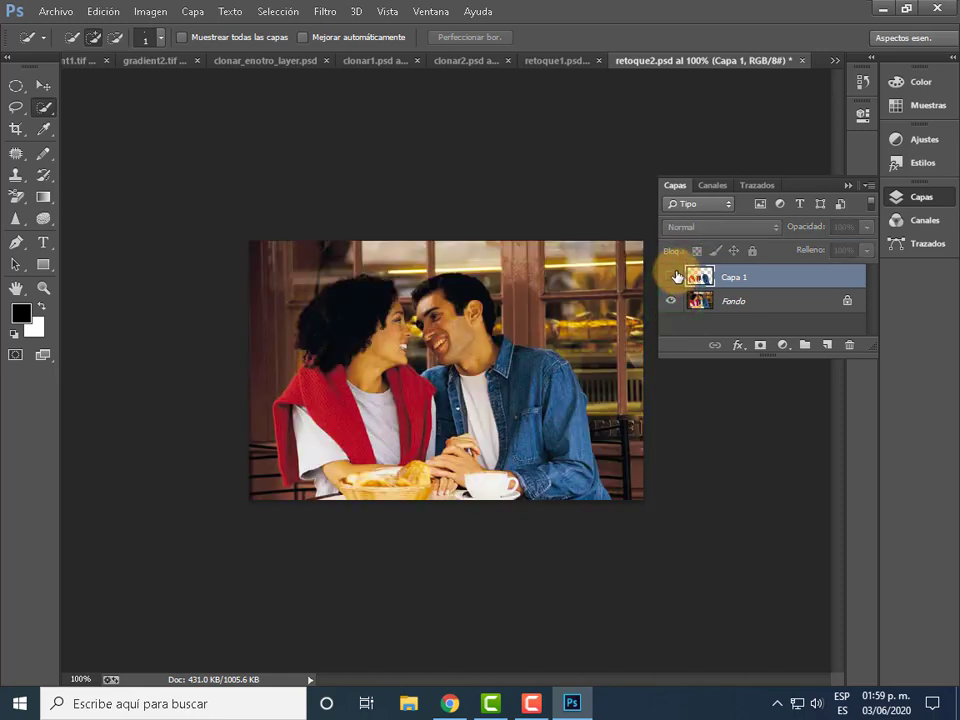
{"action": "left_click", "coordinate": [672, 277]}
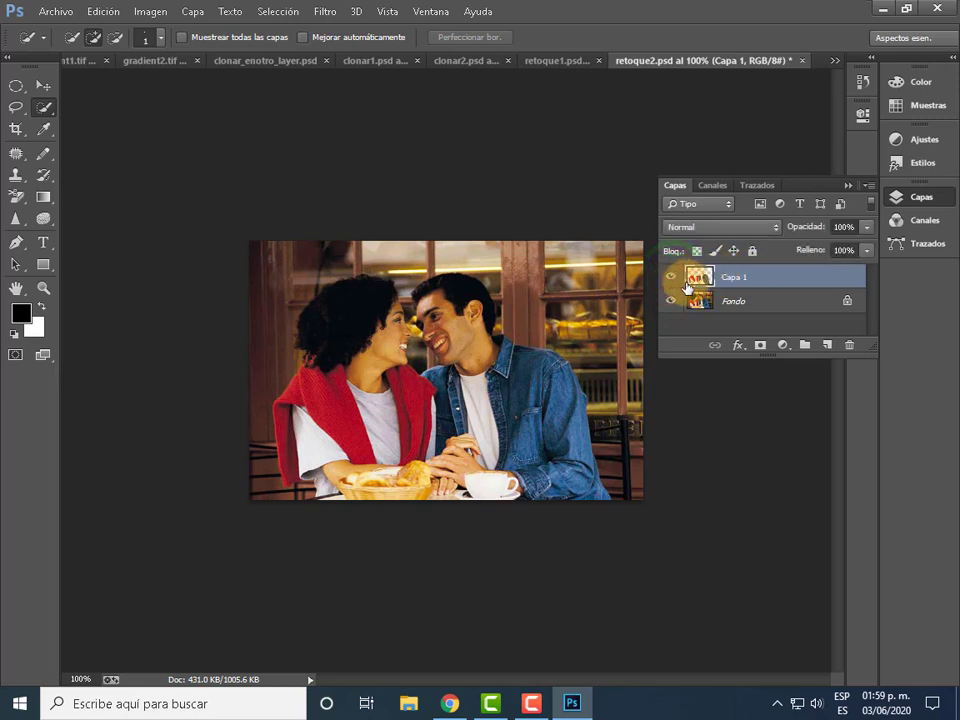
{"action": "double_click", "coordinate": [755, 278]}
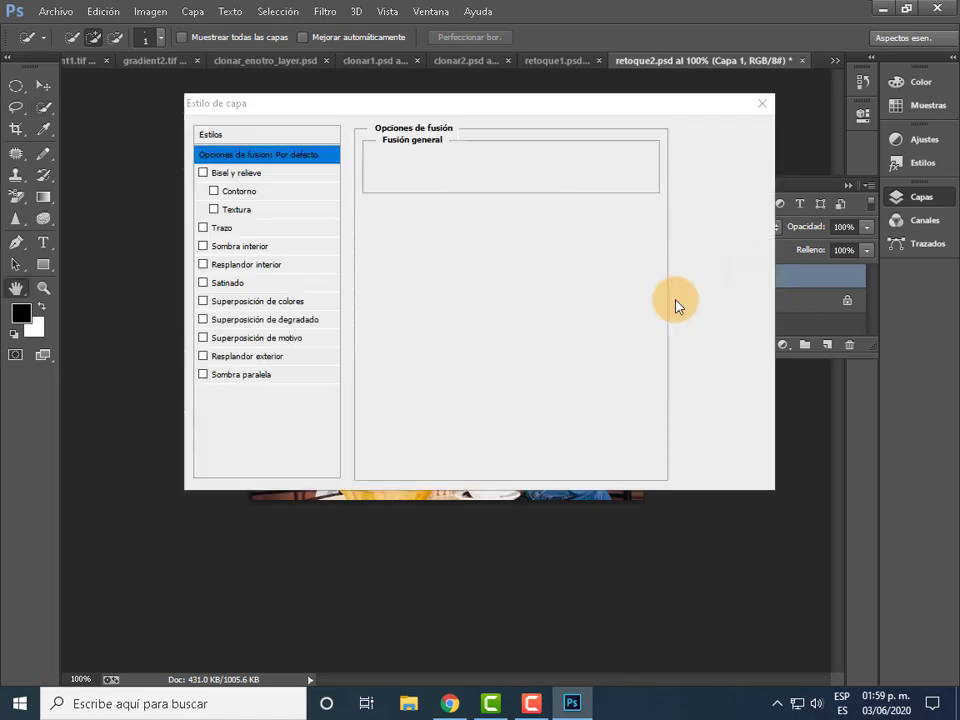
{"action": "left_click", "coordinate": [762, 106]}
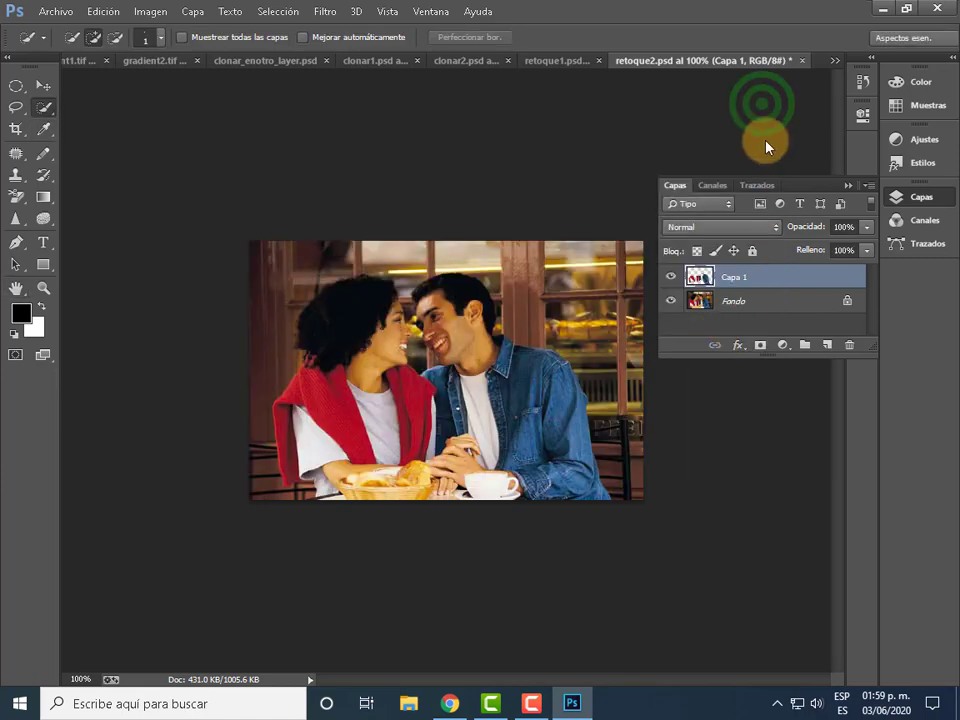
{"action": "left_click", "coordinate": [671, 302]}
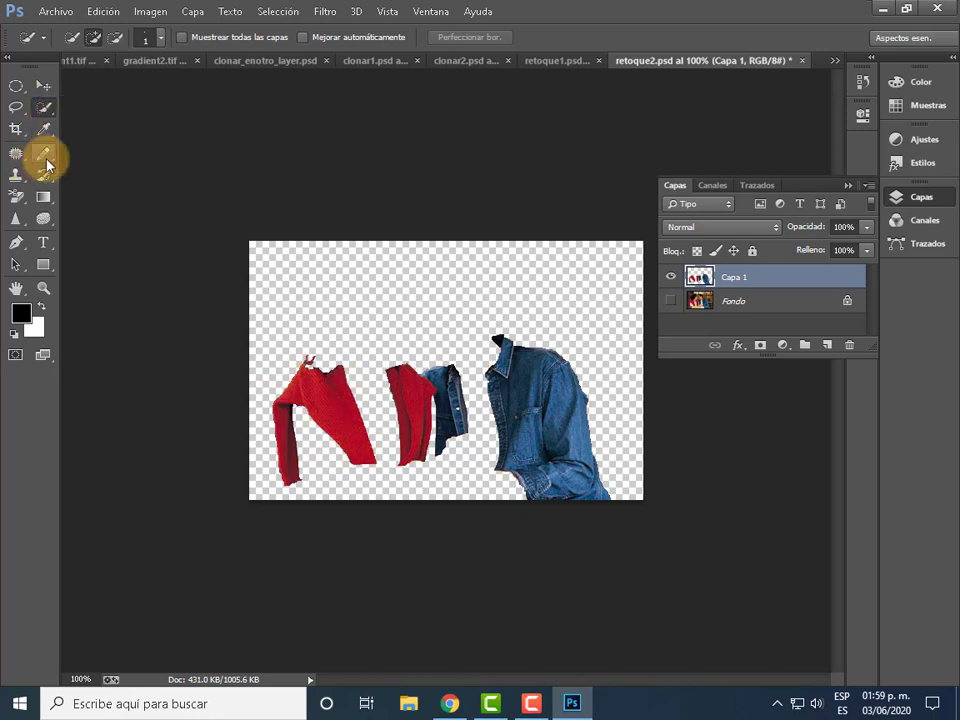
- Switch to the Sponge tool (Desaturate, 66% flow) and desaturate the left sweater and denim jacket
{"action": "left_click", "coordinate": [43, 219]}
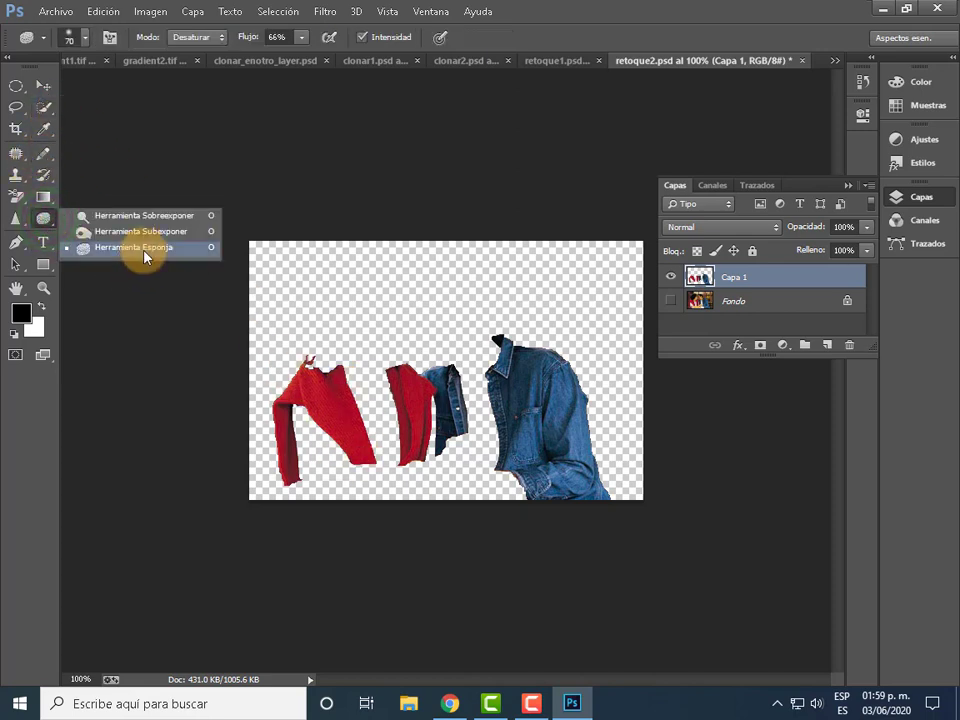
{"action": "left_click", "coordinate": [143, 249]}
{"action": "left_click", "coordinate": [284, 386]}
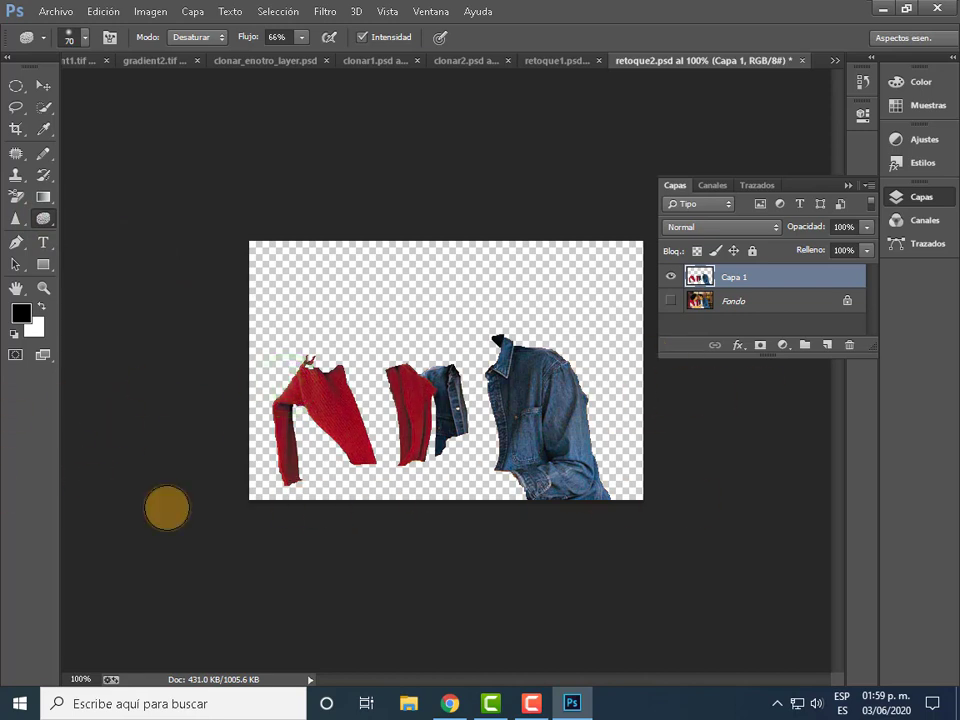
{"action": "left_click", "coordinate": [510, 342]}
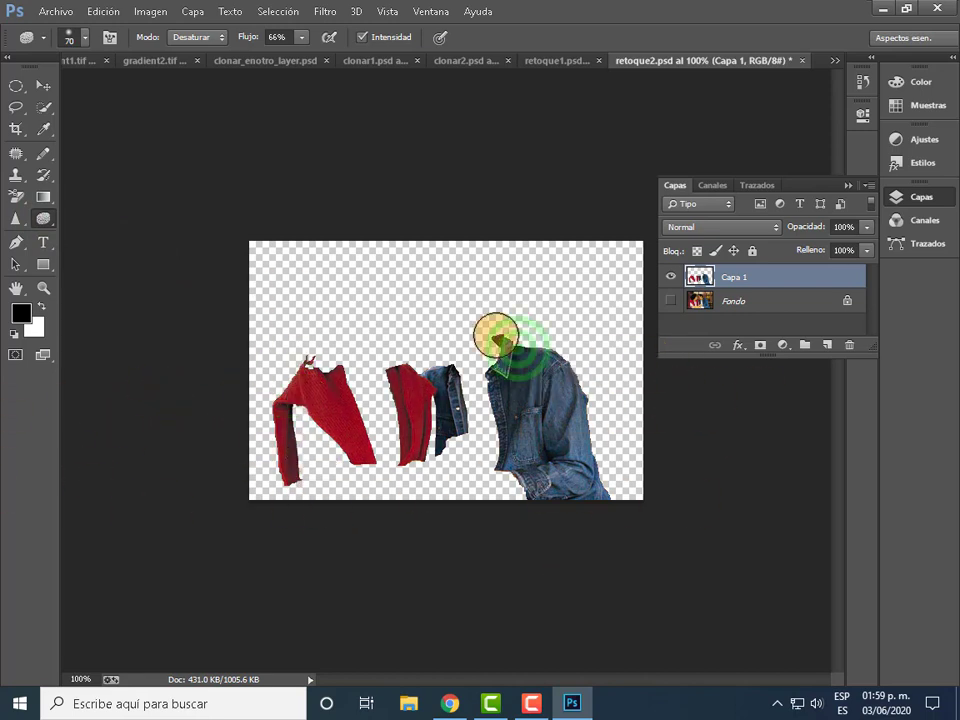
{"action": "left_click", "coordinate": [452, 385]}
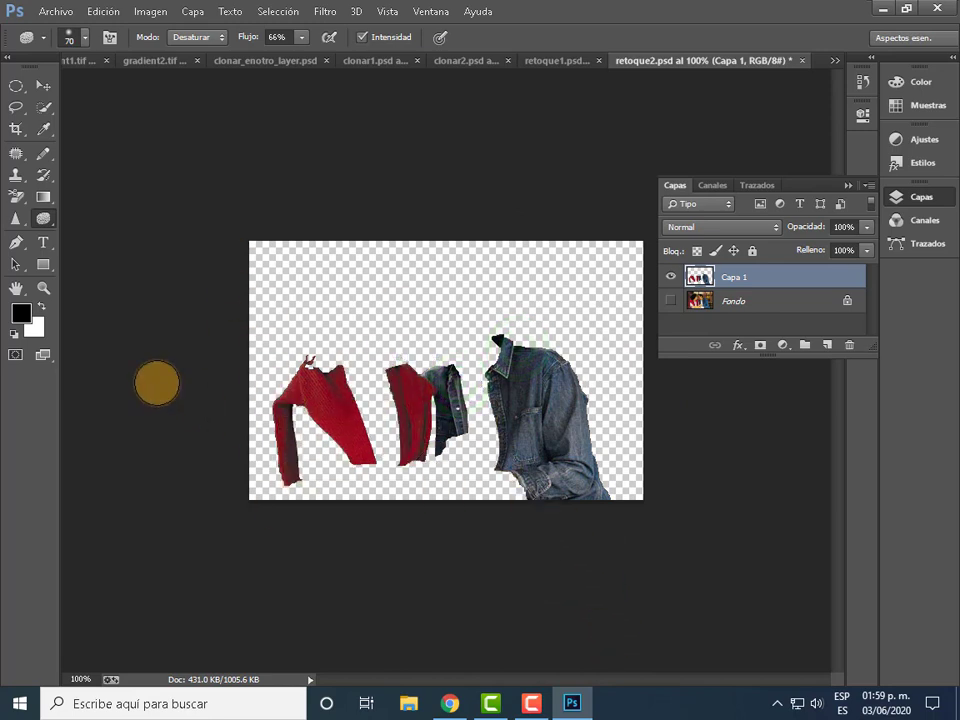
- Desaturate more of the left red shirt and the middle red shirt
{"action": "left_click", "coordinate": [207, 372]}
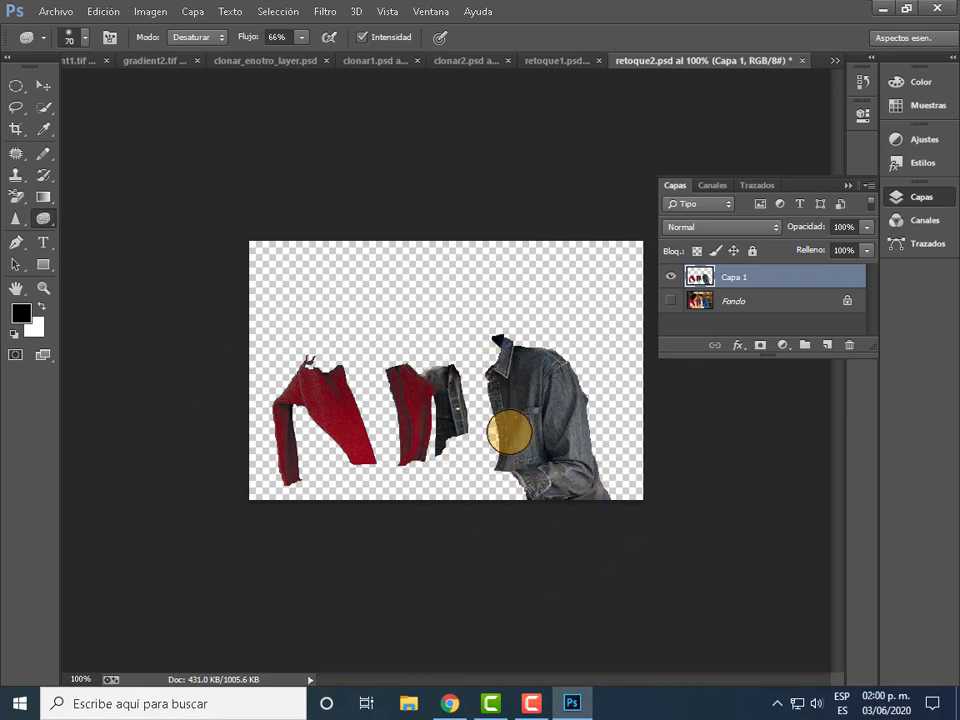
{"action": "left_click", "coordinate": [305, 377]}
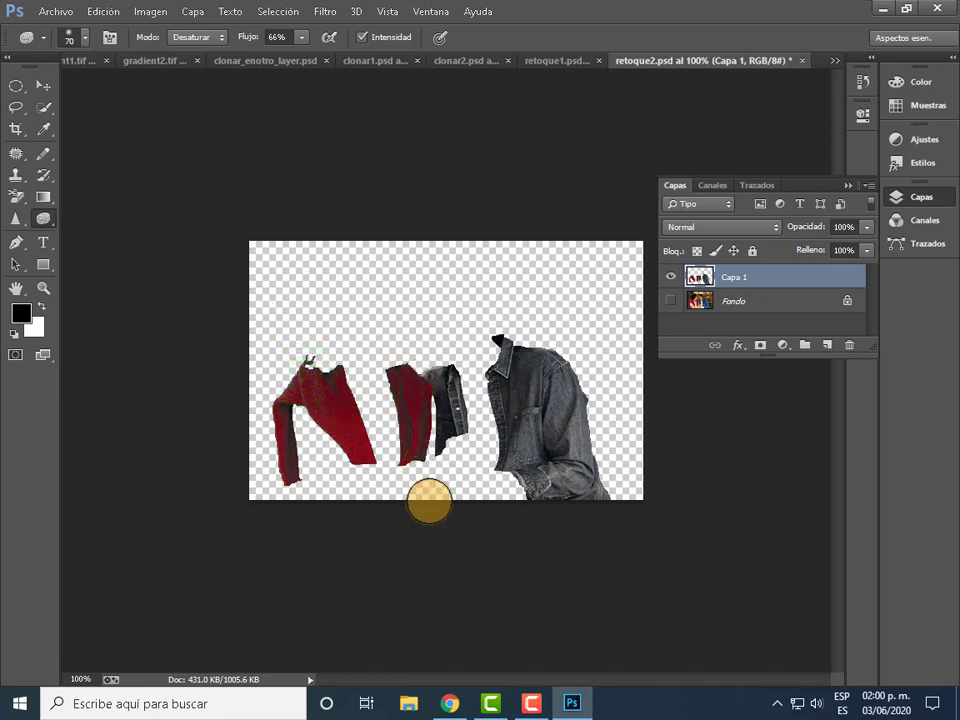
{"action": "left_click", "coordinate": [302, 375]}
{"action": "left_click", "coordinate": [412, 430]}
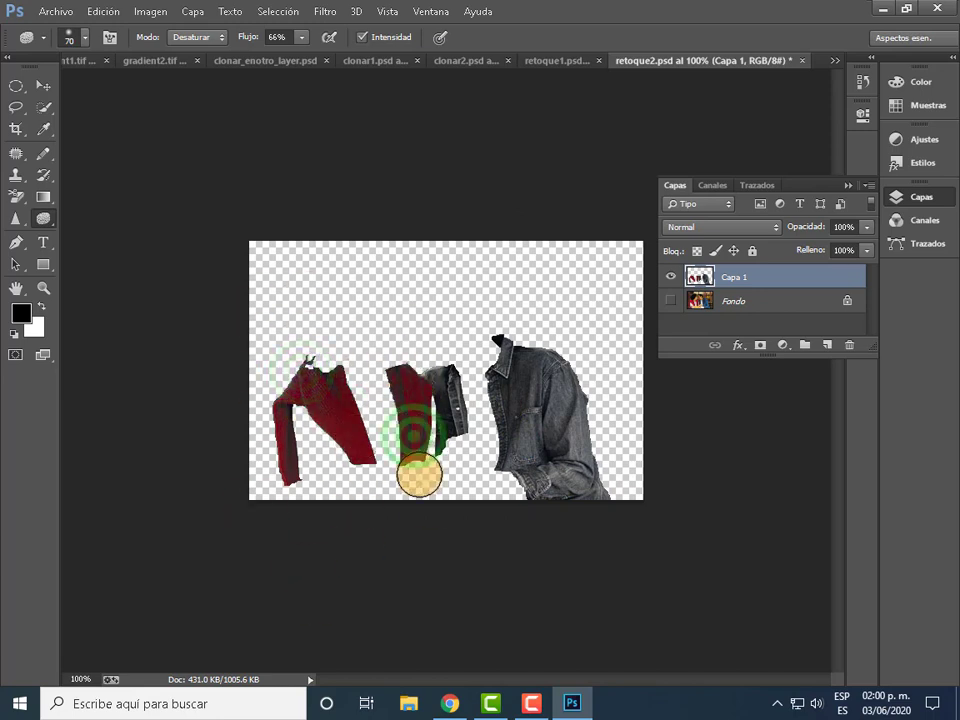
{"action": "left_click", "coordinate": [262, 437]}
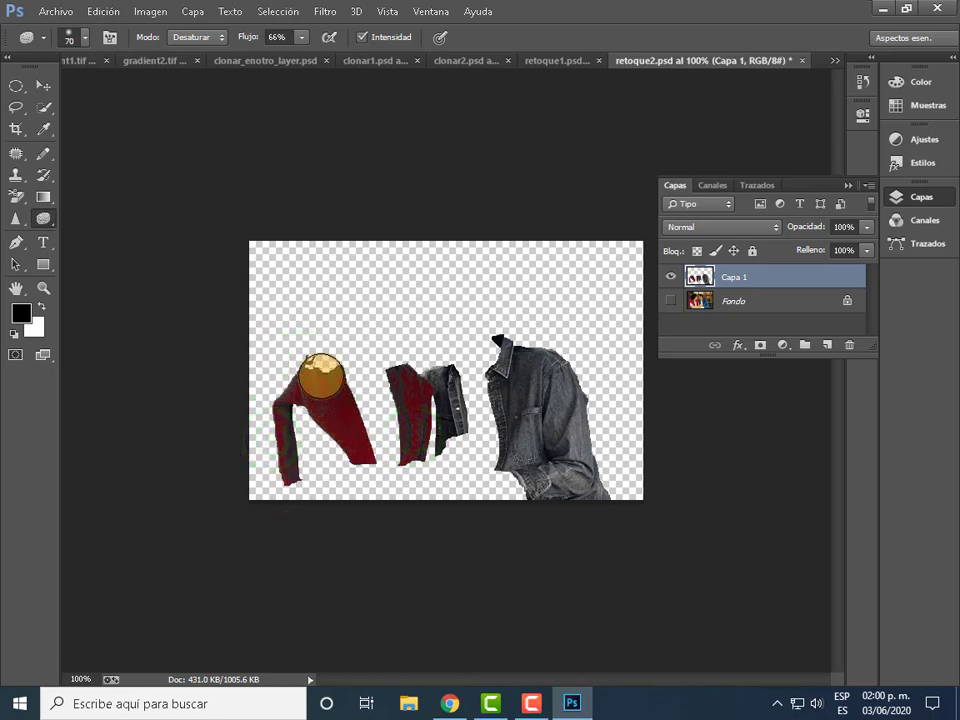
{"action": "left_click", "coordinate": [312, 347]}
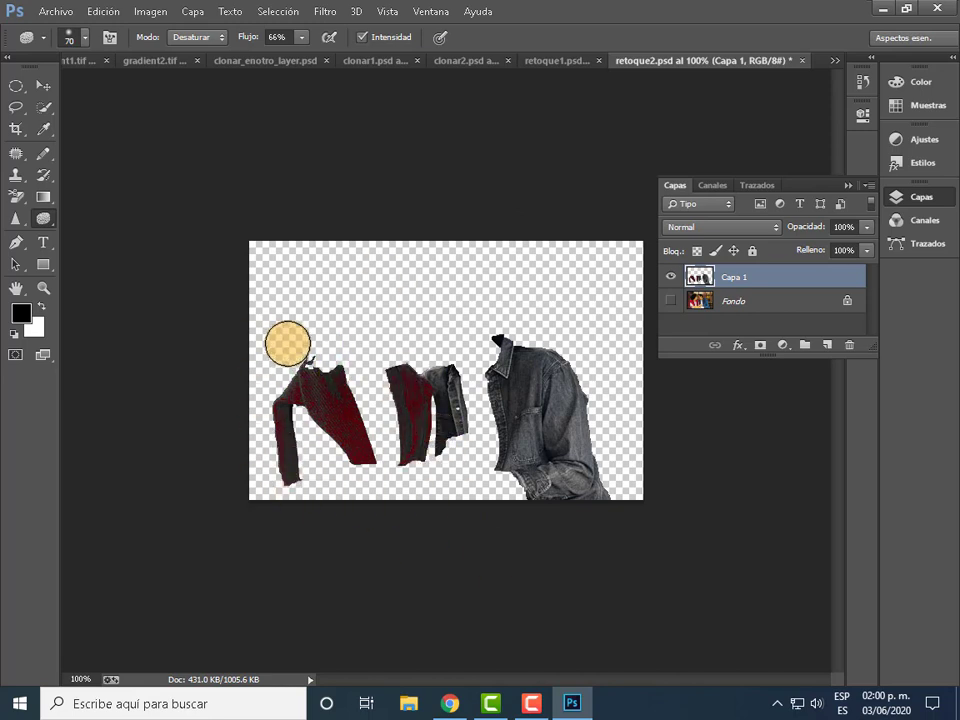
- Sponge across the left shirt's collar, sleeve and the middle jacket
{"action": "mouse_move", "coordinate": [292, 350]}
{"action": "left_mouse_down"}
{"action": "mouse_move", "coordinate": [333, 430]}
{"action": "mouse_move", "coordinate": [374, 445]}
{"action": "left_mouse_up"}
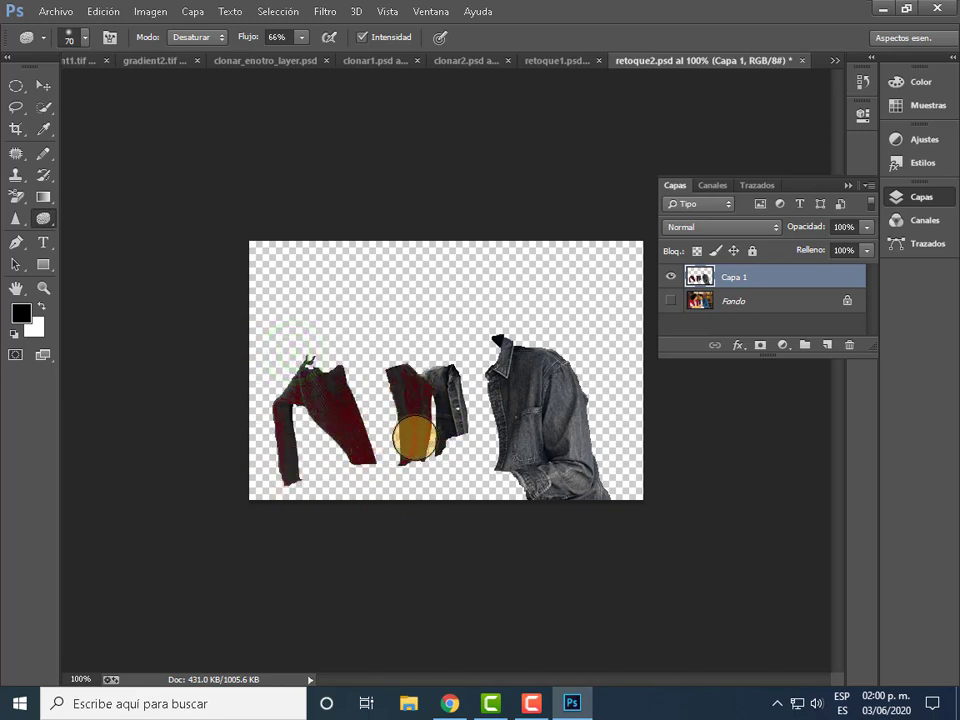
{"action": "left_click_drag", "start_coordinate": [268, 396], "coordinate": [407, 441]}
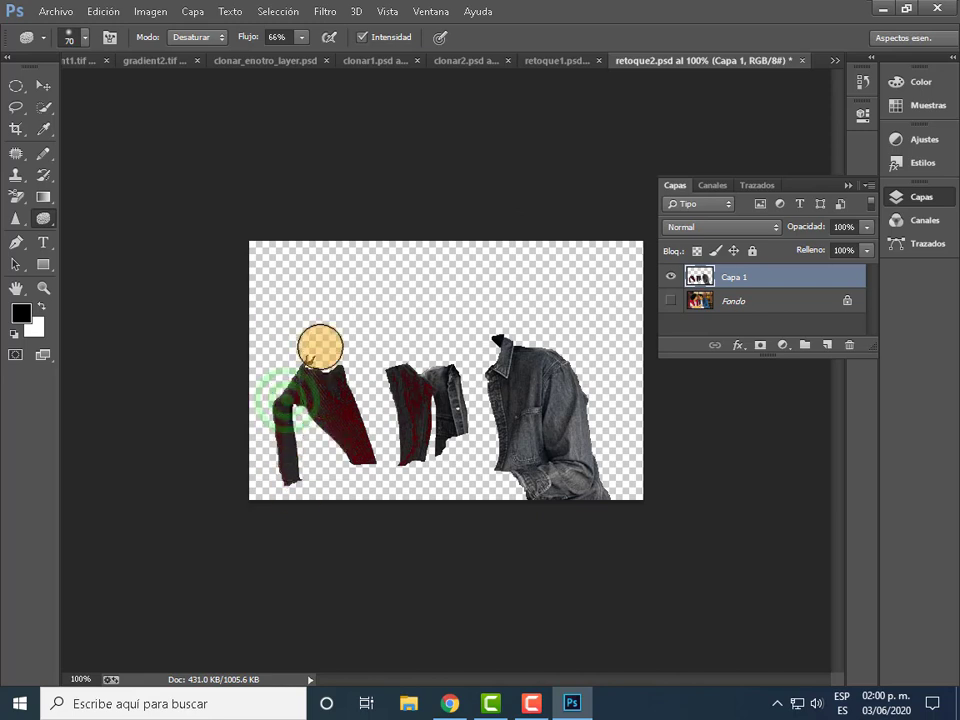
{"action": "left_click_drag", "start_coordinate": [332, 403], "coordinate": [421, 421]}
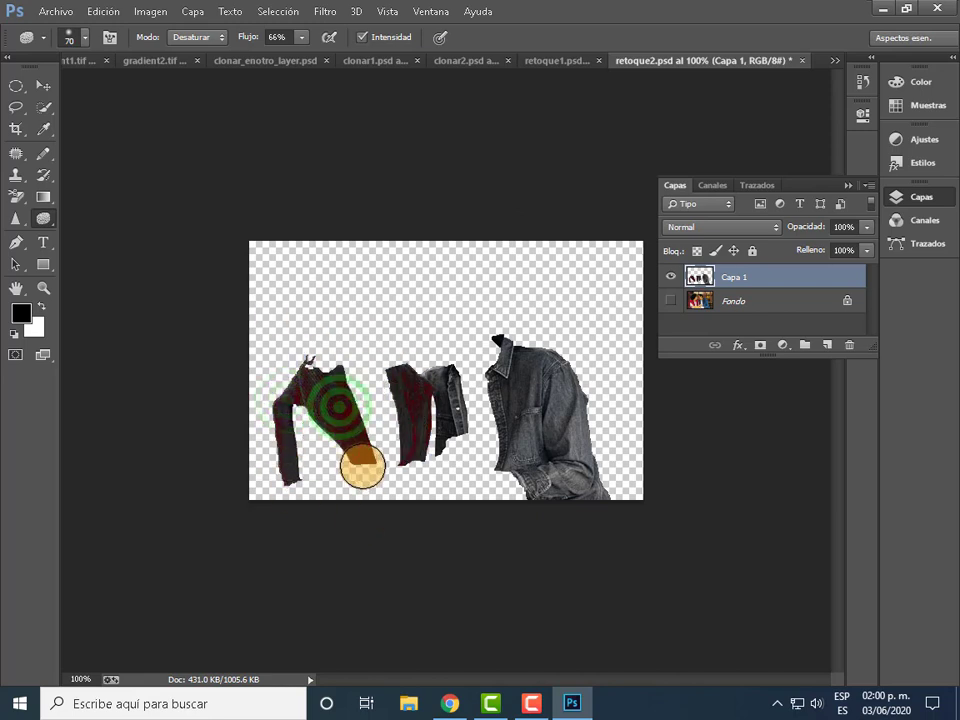
{"action": "mouse_move", "coordinate": [336, 400]}
{"action": "left_mouse_down"}
{"action": "mouse_move", "coordinate": [309, 371]}
{"action": "mouse_move", "coordinate": [418, 407]}
{"action": "mouse_move", "coordinate": [421, 452]}
{"action": "left_mouse_up"}
- Sponge the right denim jacket until it is fully grey
{"action": "left_click_drag", "start_coordinate": [551, 390], "coordinate": [550, 422]}
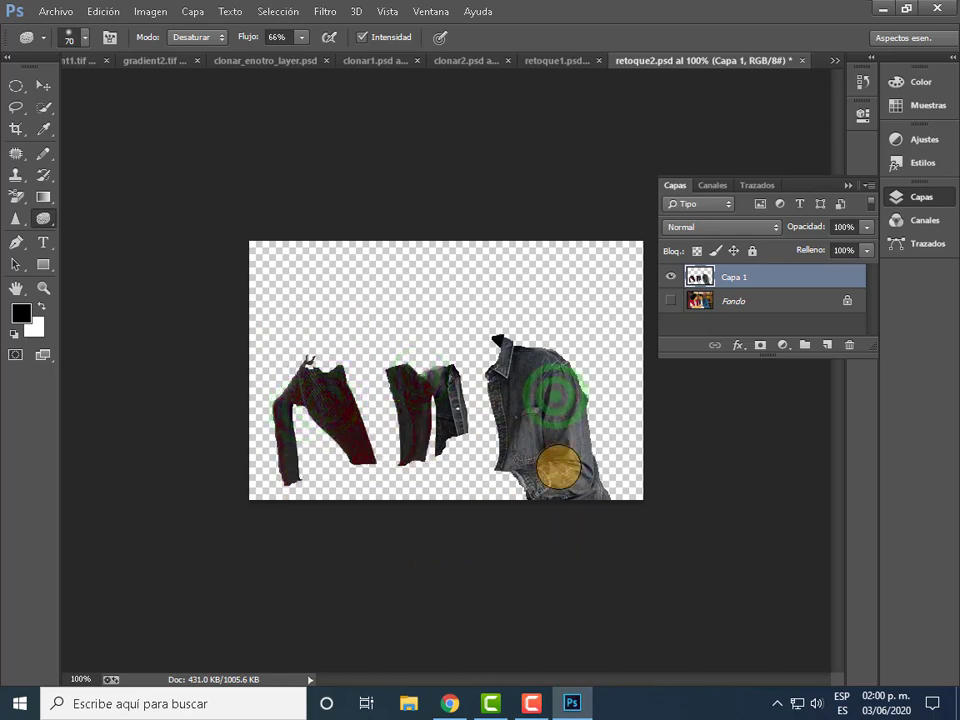
{"action": "mouse_move", "coordinate": [462, 500]}
{"action": "left_mouse_down"}
{"action": "mouse_move", "coordinate": [493, 392]}
{"action": "mouse_move", "coordinate": [371, 474]}
{"action": "mouse_move", "coordinate": [311, 466]}
{"action": "left_mouse_up"}
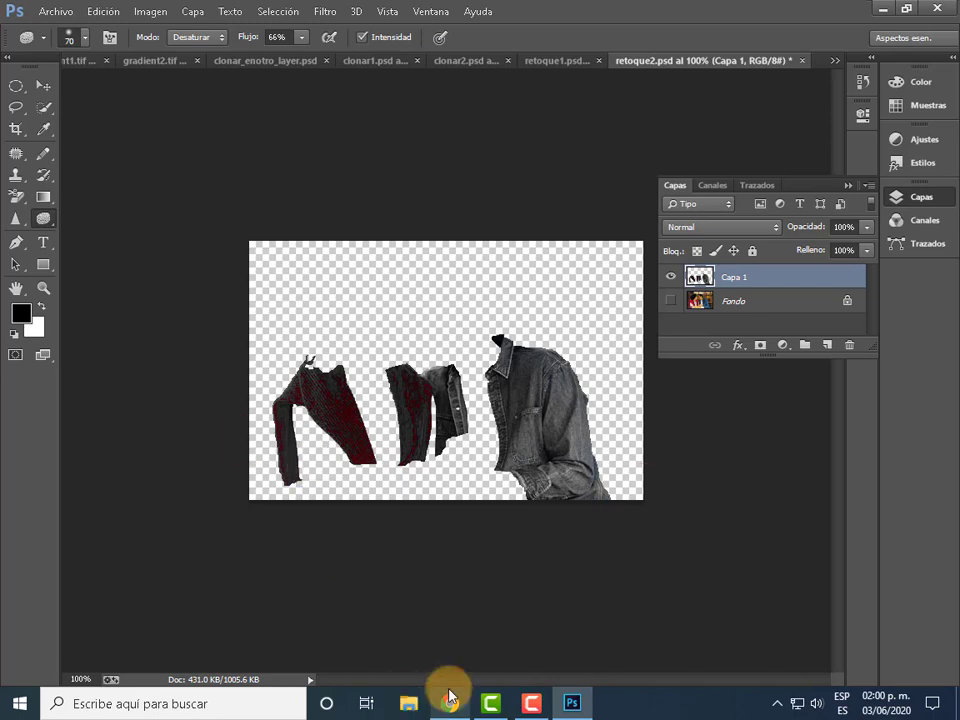
{"action": "left_click", "coordinate": [531, 702]}
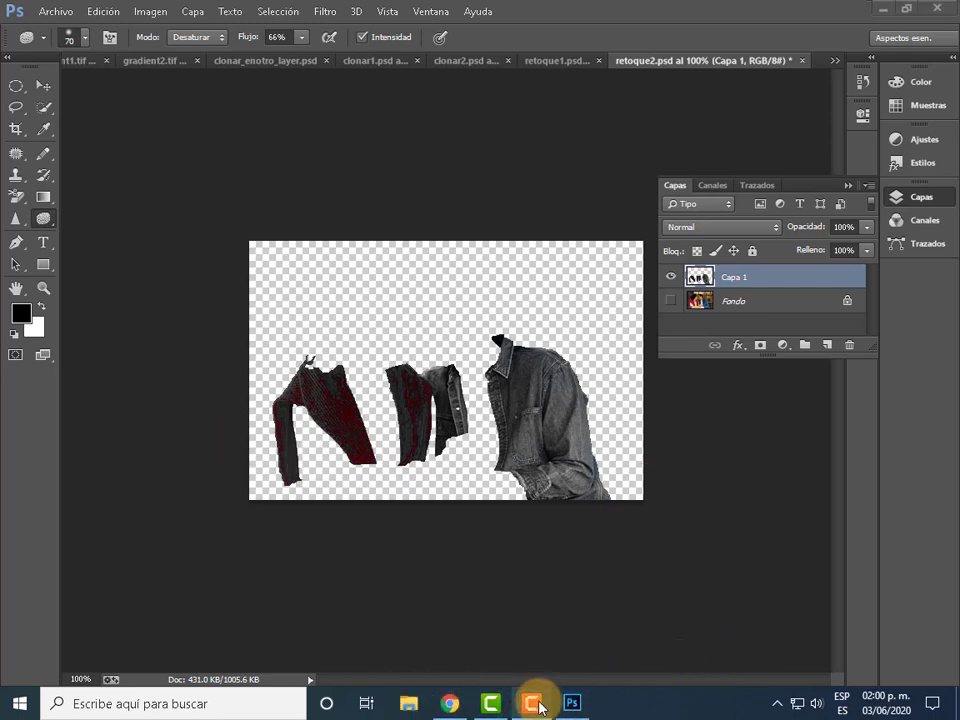
{"action": "left_click", "coordinate": [826, 624]}
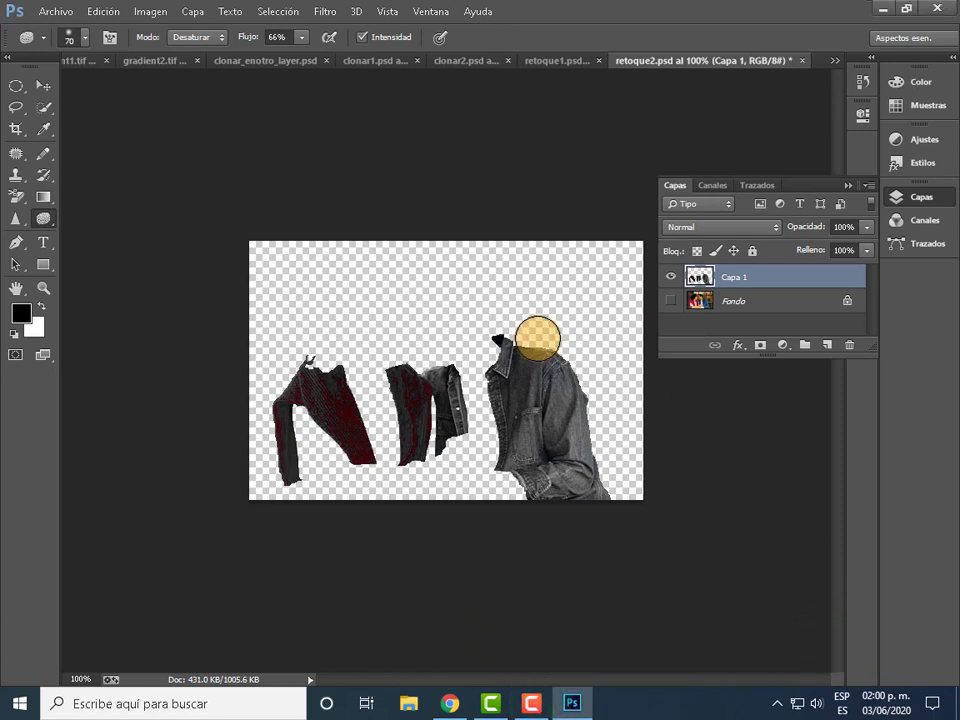
{"action": "left_click_drag", "start_coordinate": [538, 338], "coordinate": [551, 407]}
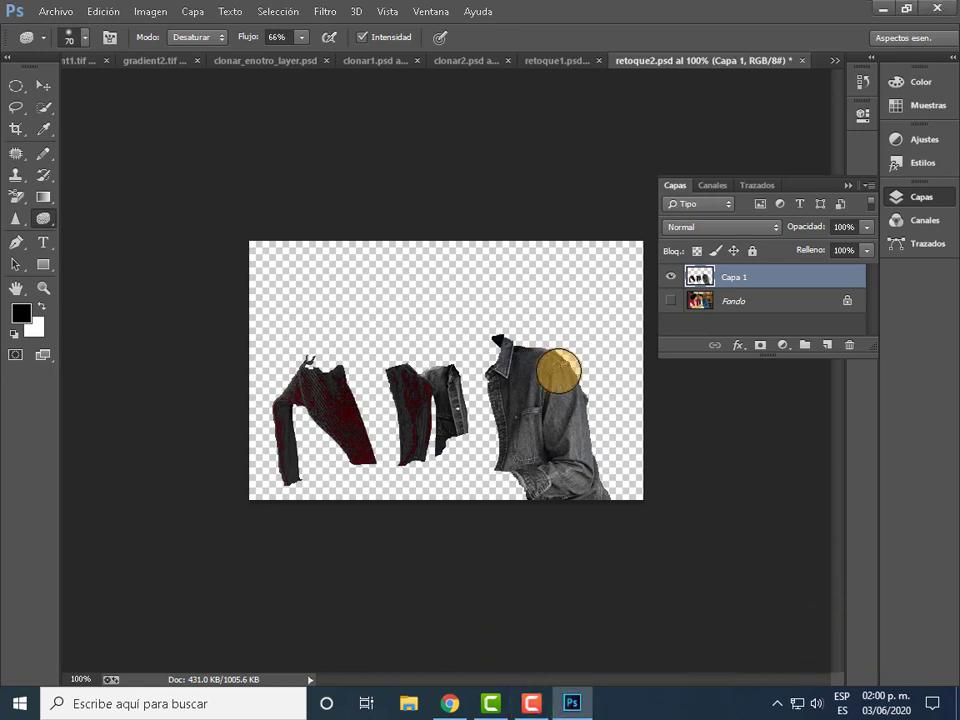
- Show Fondo, flatten with Acoplar imagen, select the Move tool, and collapse the Layers panel
{"action": "left_click", "coordinate": [672, 302]}
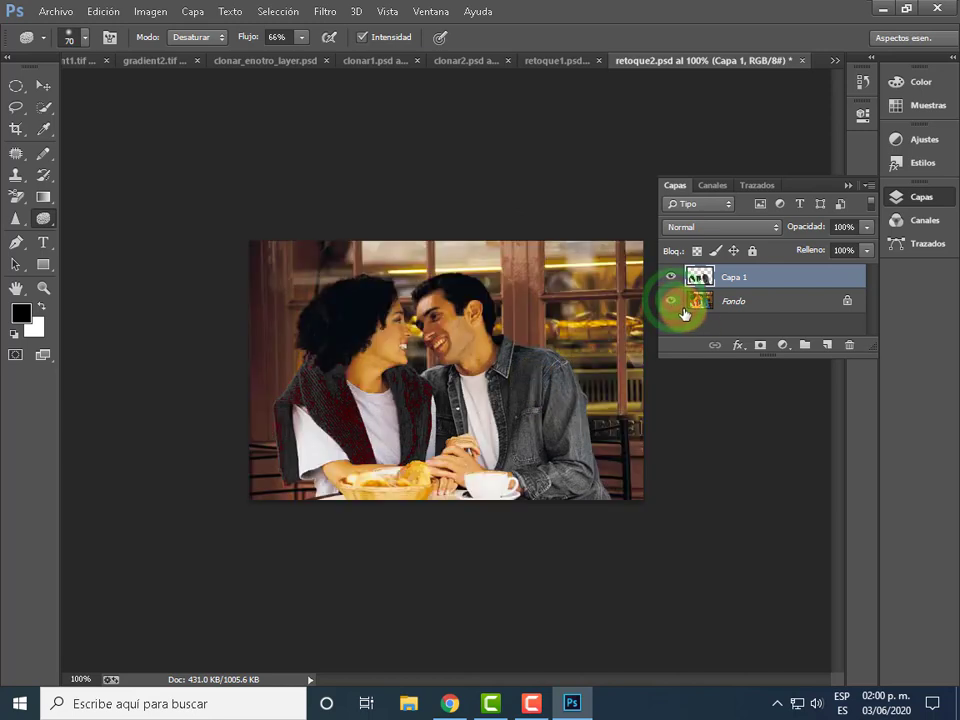
{"action": "right_click", "coordinate": [754, 302]}
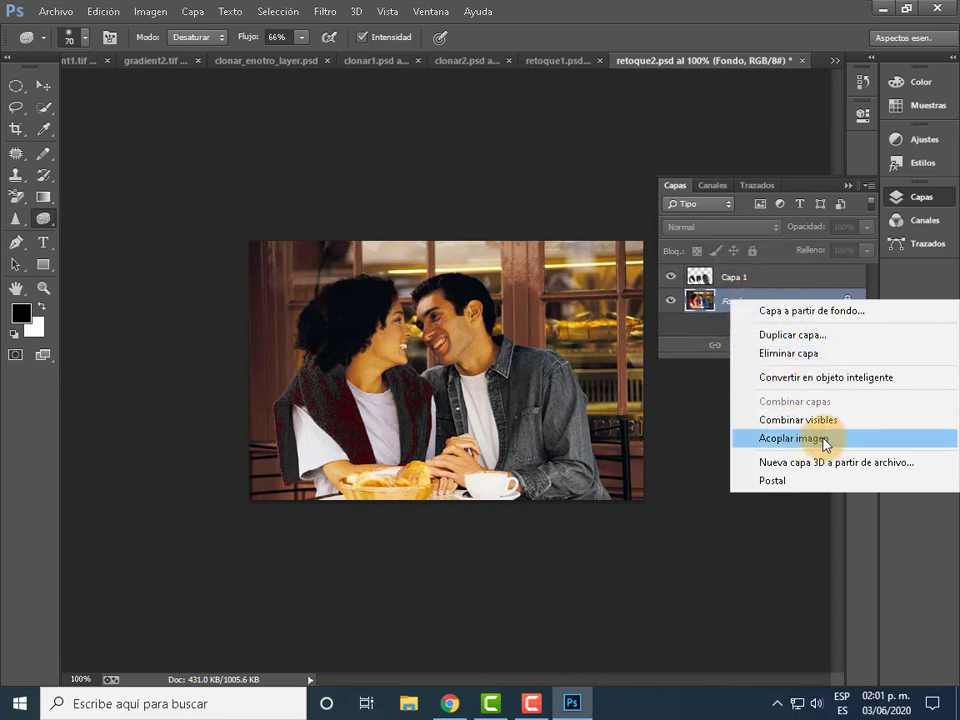
{"action": "left_click", "coordinate": [790, 438]}
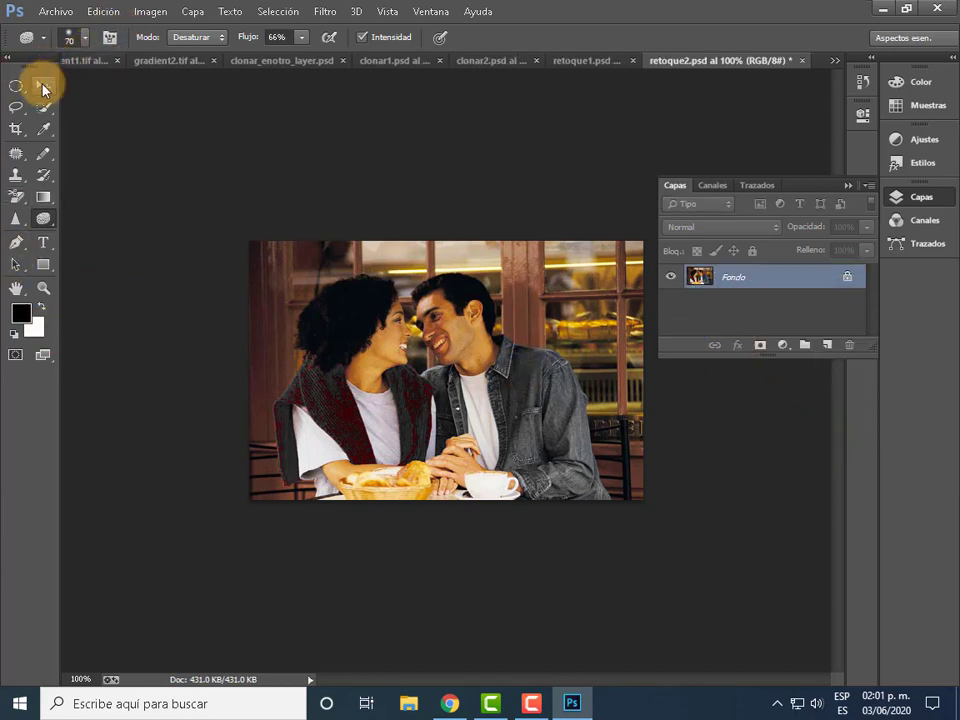
{"action": "left_click", "coordinate": [43, 86]}
{"action": "left_click", "coordinate": [845, 185]}
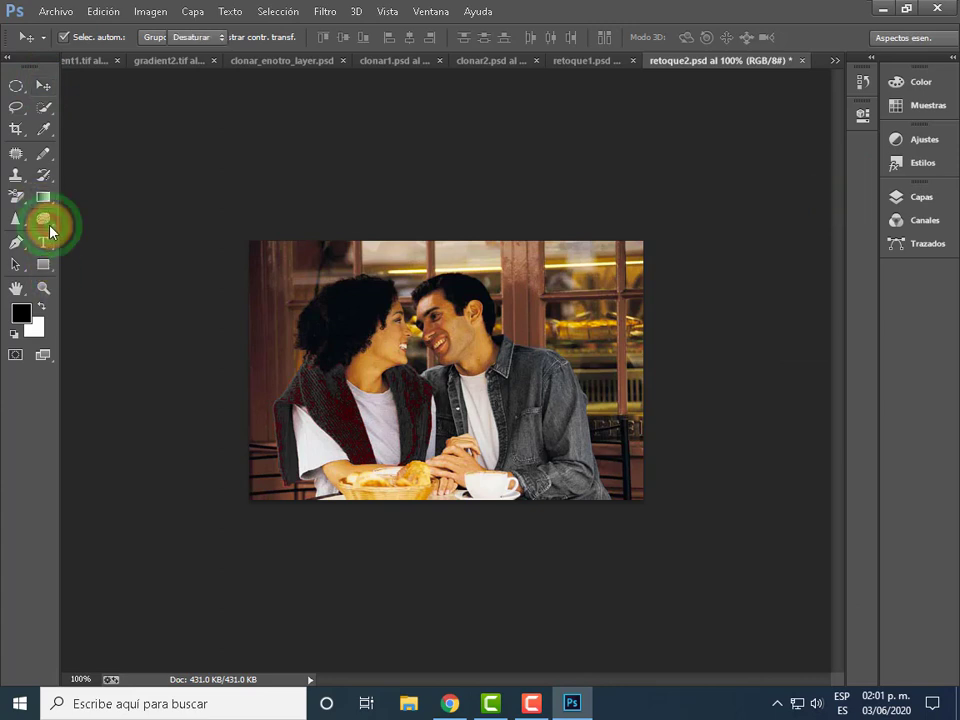
- Pick the Quick Selection tool, zoom to 200%, and set the brush to 15 px
{"action": "left_click_drag", "start_coordinate": [50, 231], "coordinate": [126, 252]}
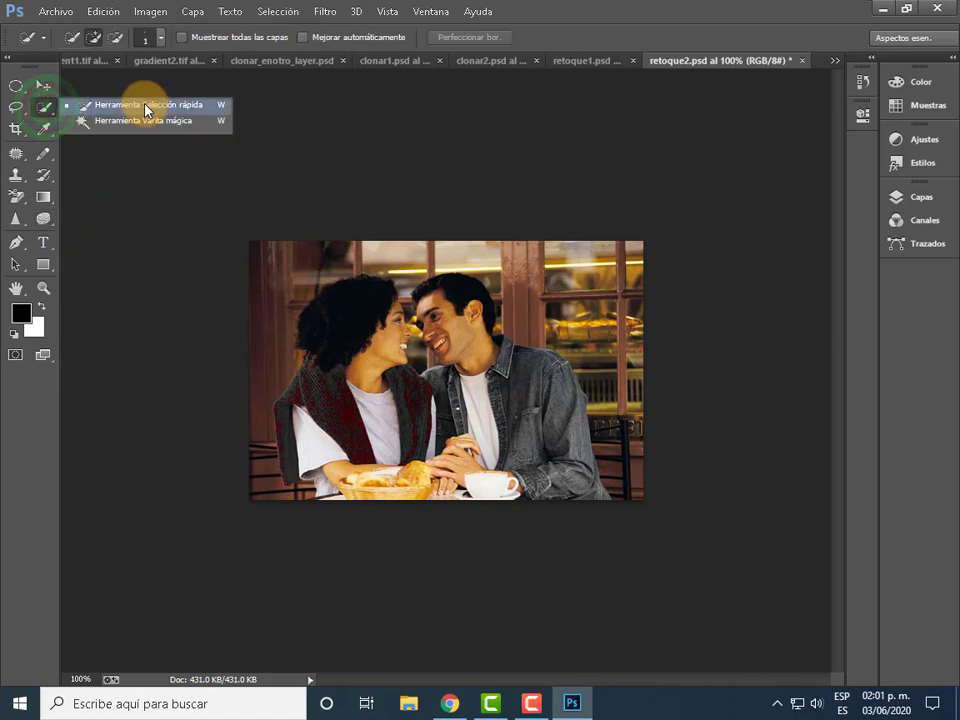
{"action": "left_click_drag", "start_coordinate": [47, 112], "coordinate": [146, 104]}
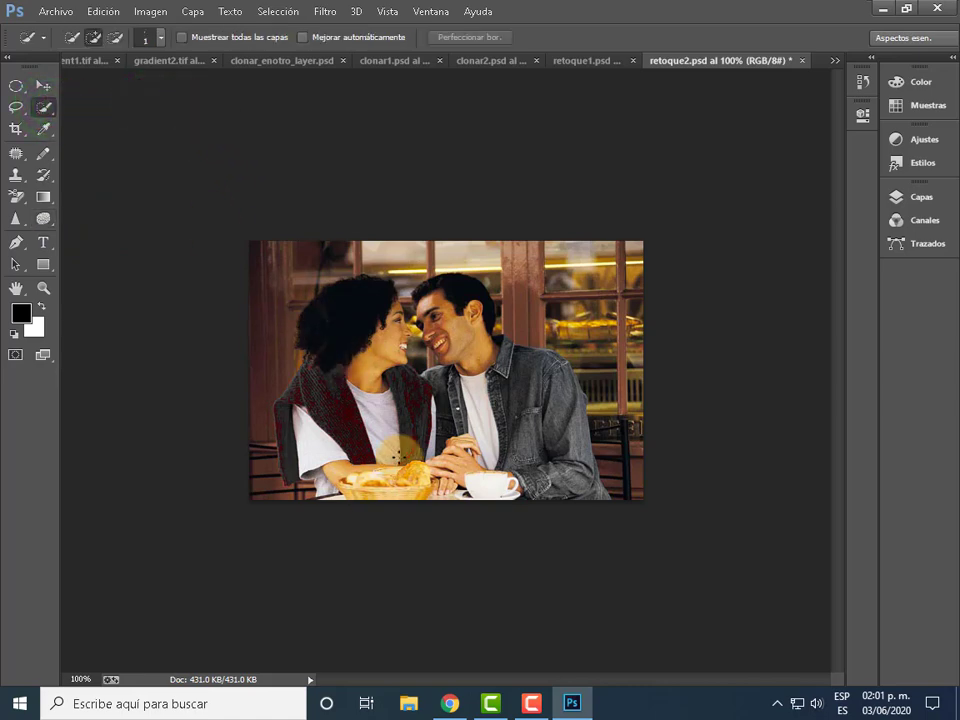
{"action": "key", "text": "ctrl+plus"}
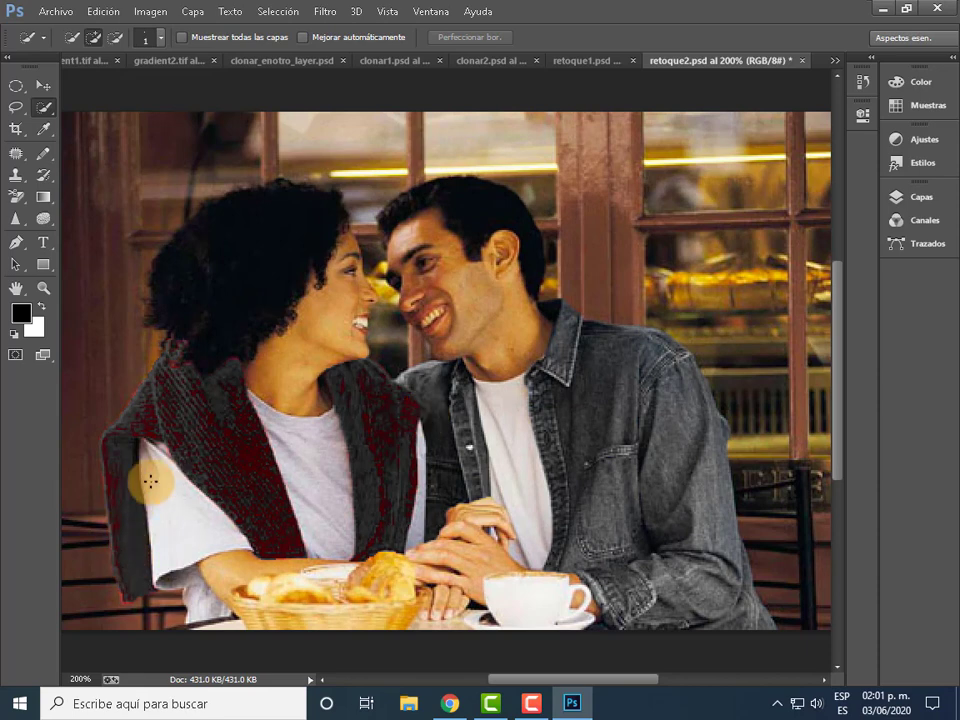
{"action": "left_click", "coordinate": [160, 37]}
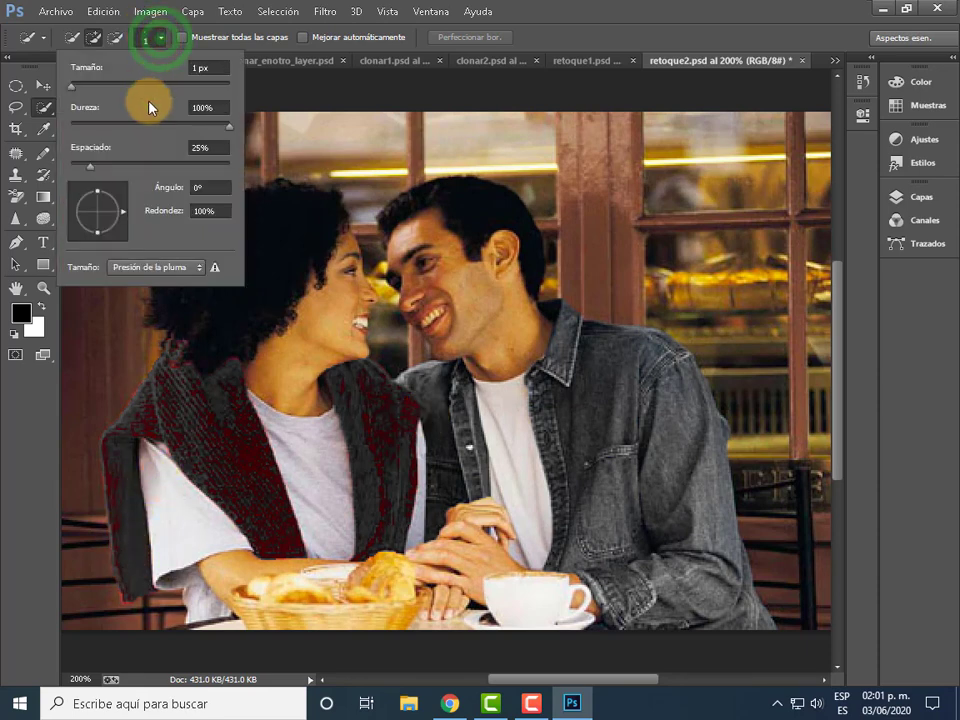
{"action": "left_click", "coordinate": [219, 68]}
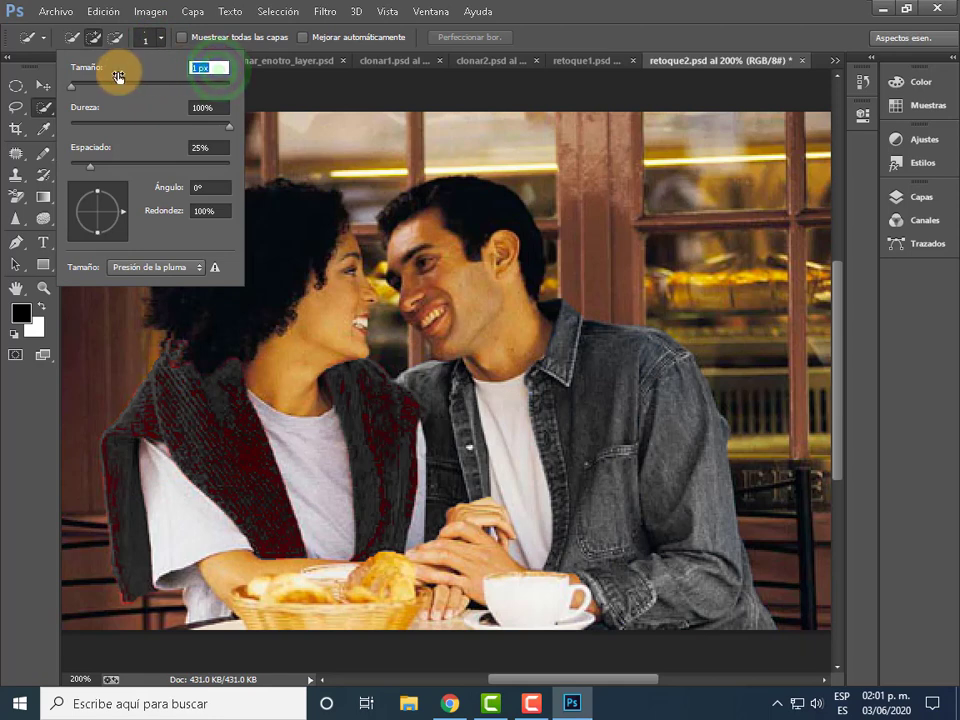
{"action": "type", "text": "15"}
{"action": "key", "text": "Return"}
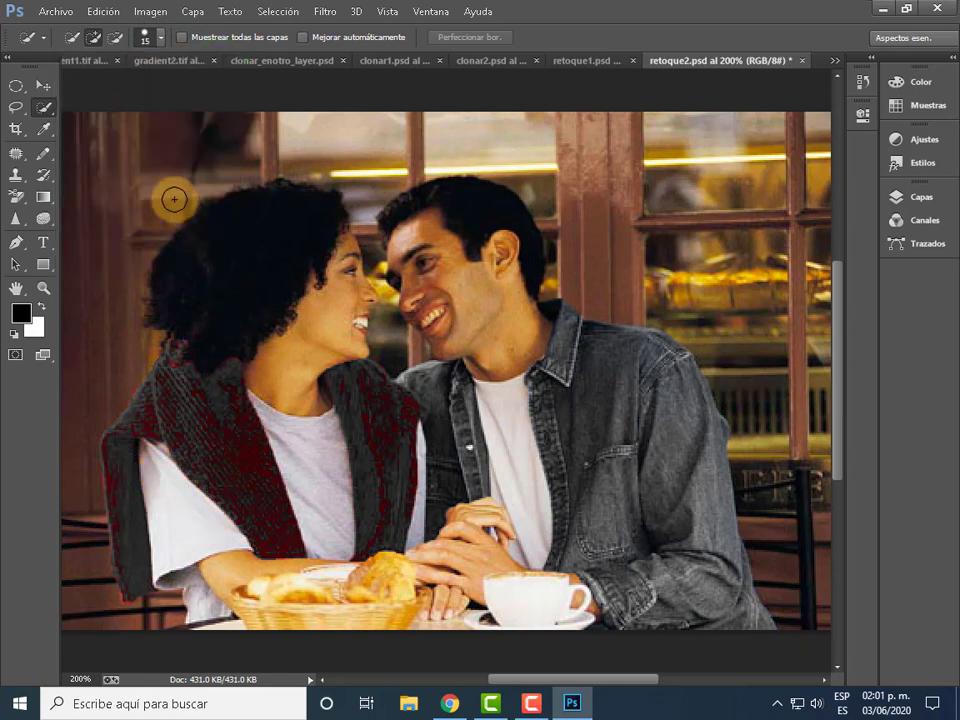
- Enlarge the Quick Selection brush to 100 px
{"action": "left_click", "coordinate": [157, 42]}
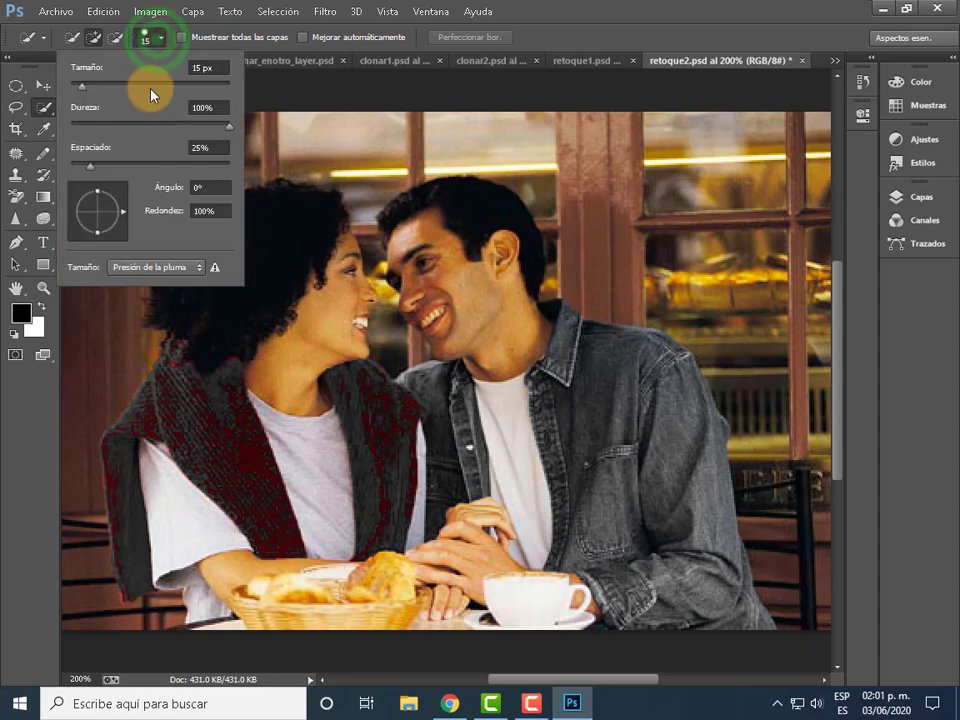
{"action": "left_click", "coordinate": [216, 69]}
{"action": "key", "text": "Left"}
{"action": "type", "text": "10"}
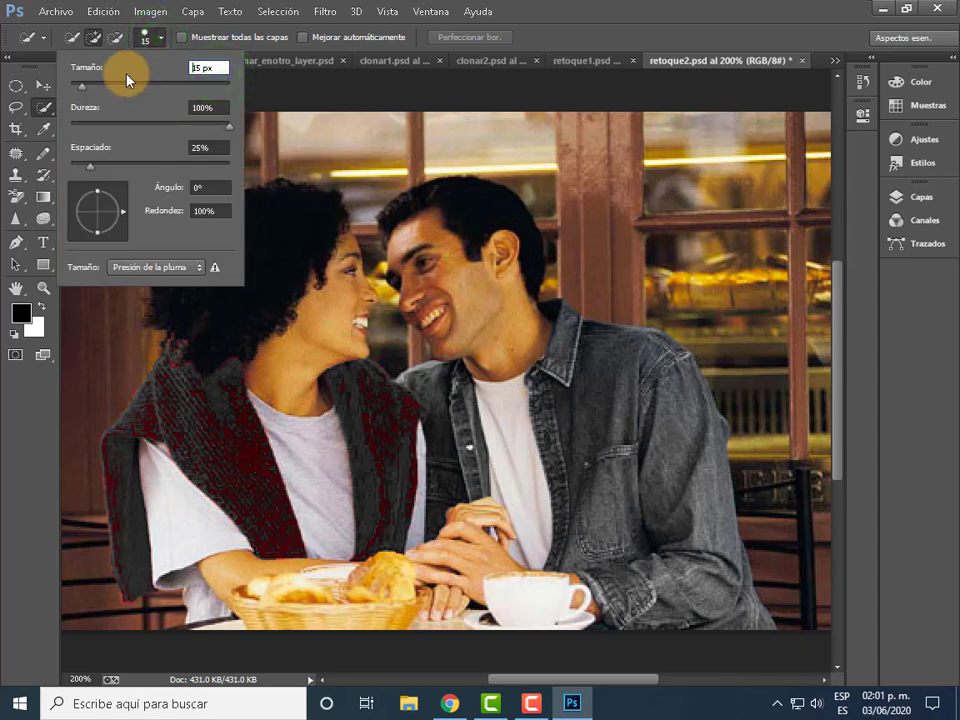
{"action": "key", "text": "Delete"}
{"action": "key", "text": "Delete"}
{"action": "key", "text": "Return"}
{"action": "key", "text": "Return"}
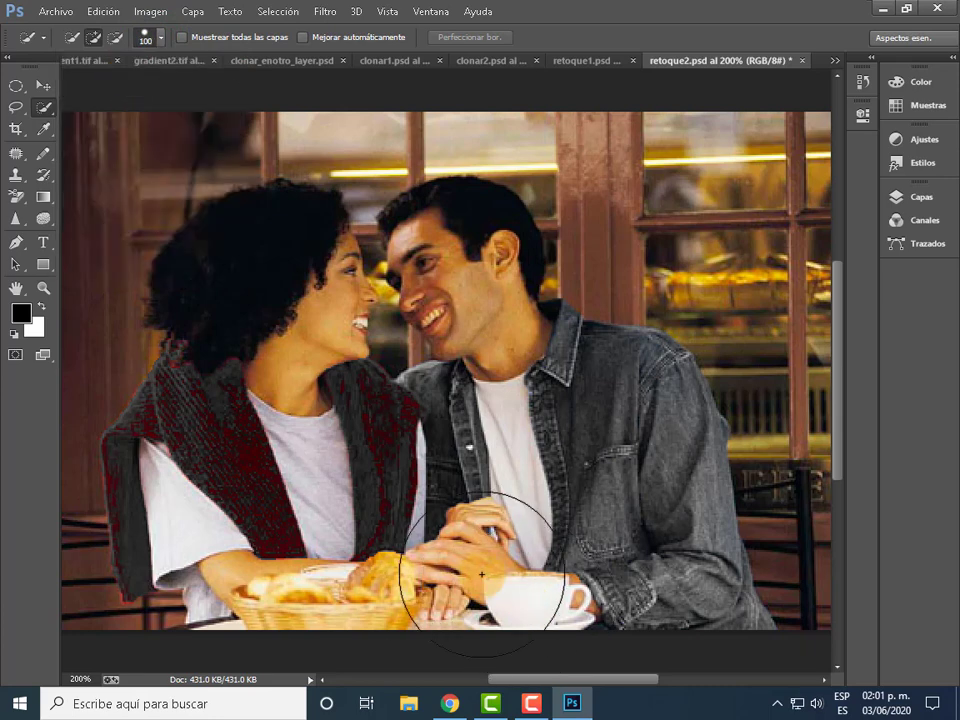
- Start painting over the woman's white shirt and reduce the brush to 15 px
{"action": "left_click", "coordinate": [317, 476]}
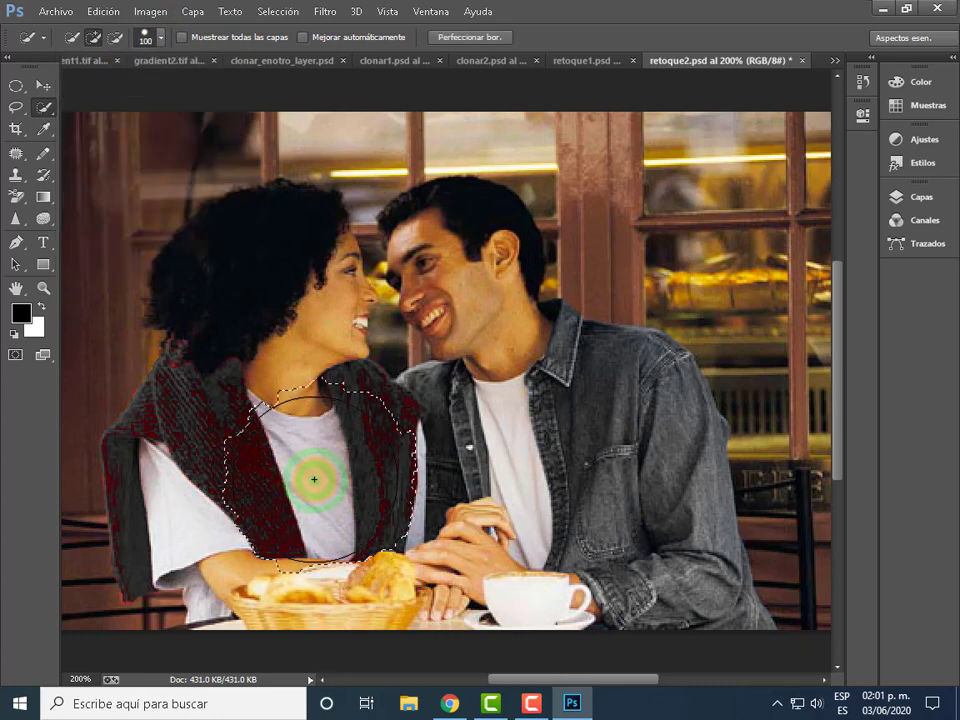
{"action": "left_click_drag", "start_coordinate": [237, 459], "coordinate": [323, 480]}
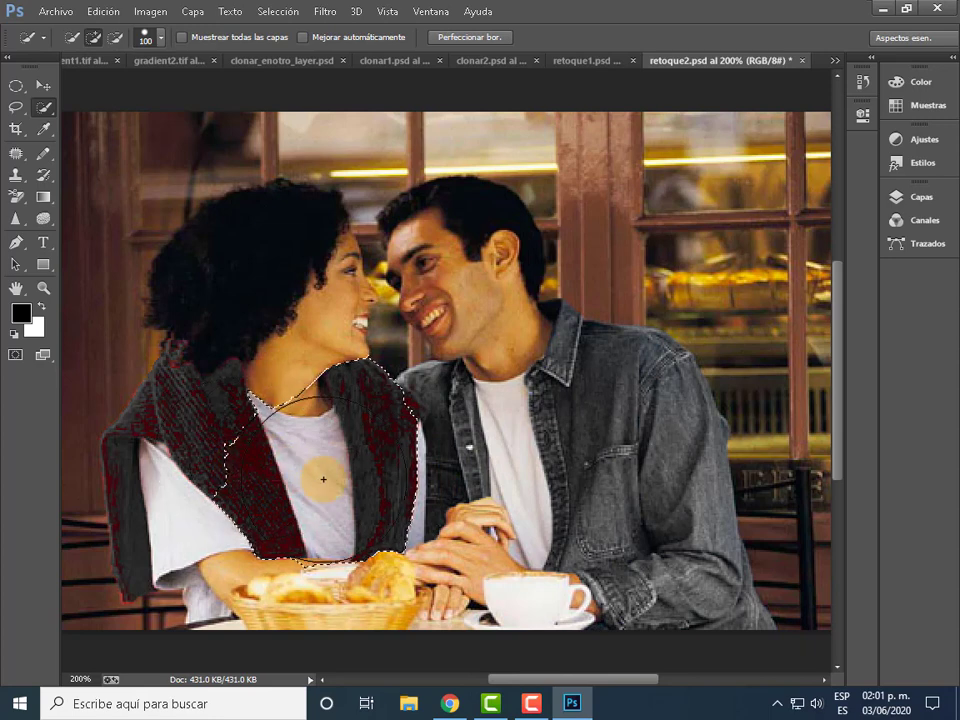
{"action": "left_click", "coordinate": [150, 38]}
{"action": "left_click", "coordinate": [95, 83]}
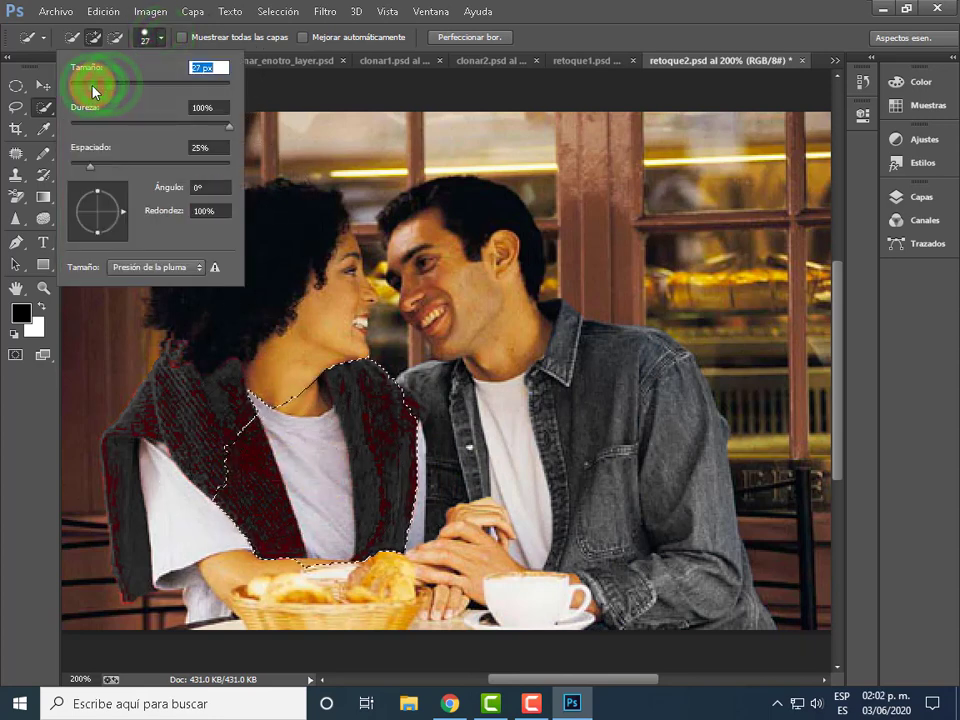
{"action": "left_click_drag", "start_coordinate": [90, 85], "coordinate": [87, 85]}
{"action": "left_click", "coordinate": [209, 72]}
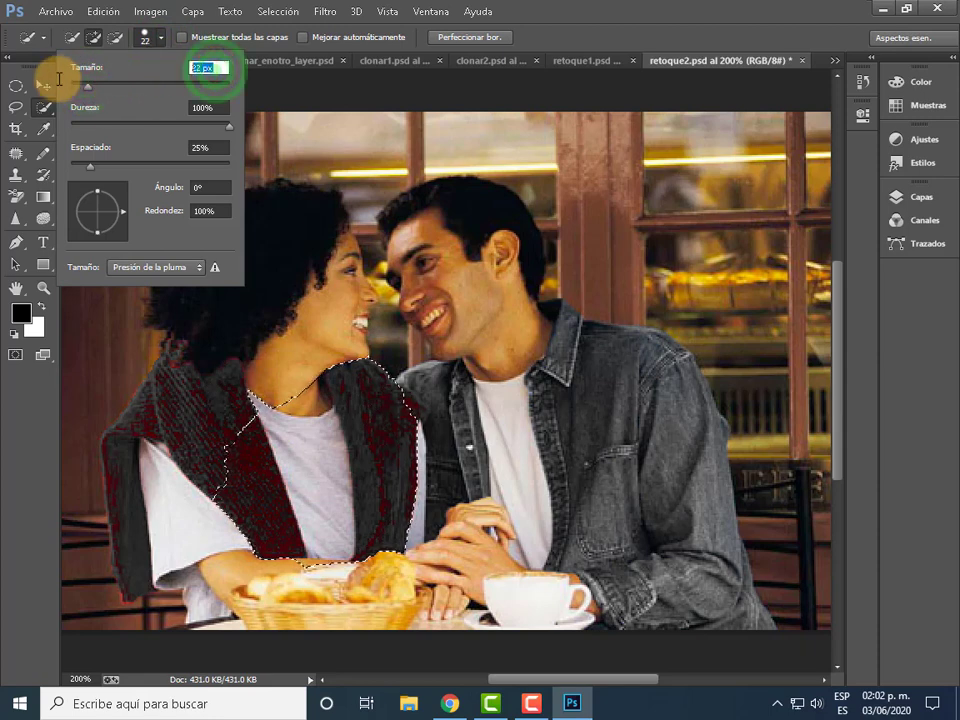
{"action": "key", "text": "Return"}
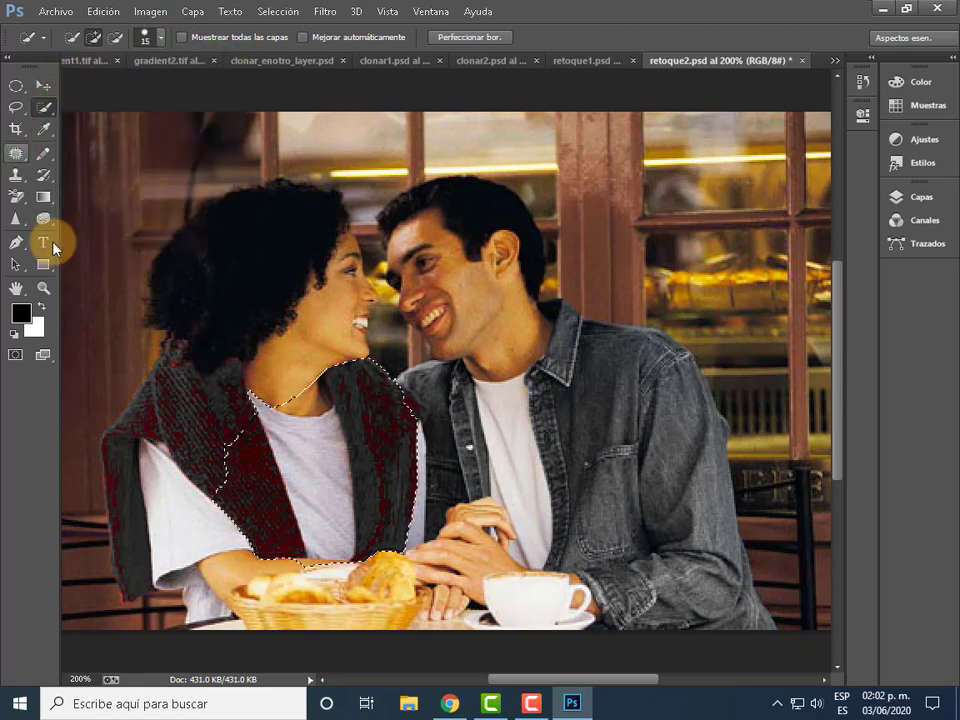
- Deselect, then select the woman's white shirt, sleeve and the man's T-shirt
{"action": "left_click", "coordinate": [71, 37]}
{"action": "key", "text": "ctrl+d"}
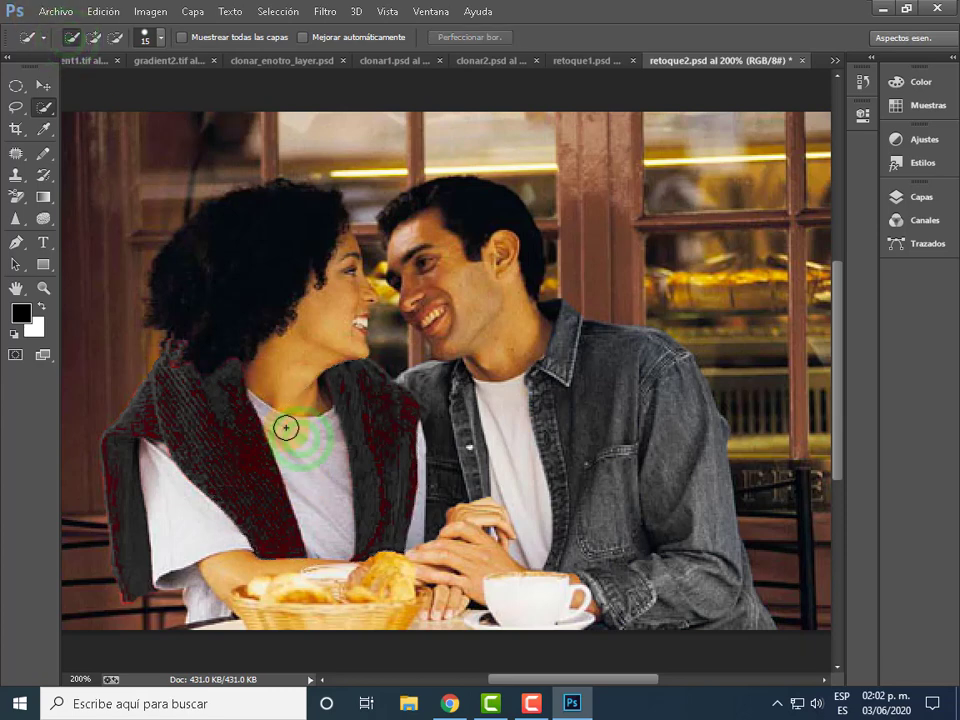
{"action": "left_click_drag", "start_coordinate": [317, 431], "coordinate": [321, 435]}
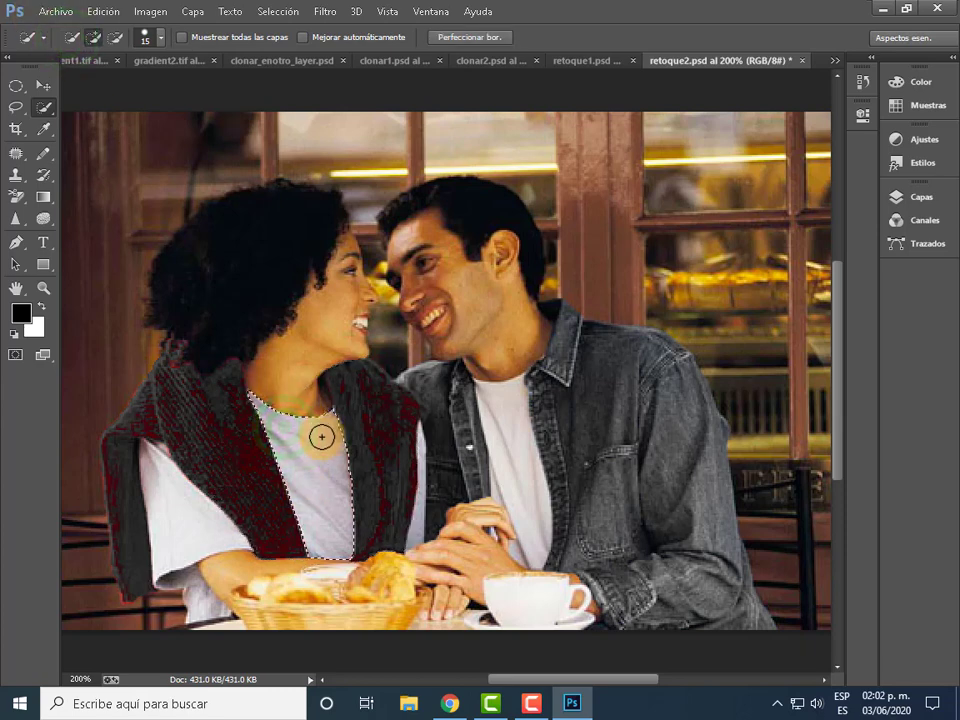
{"action": "mouse_move", "coordinate": [162, 491]}
{"action": "left_mouse_down"}
{"action": "mouse_move", "coordinate": [176, 510]}
{"action": "mouse_move", "coordinate": [188, 604]}
{"action": "mouse_move", "coordinate": [176, 540]}
{"action": "left_mouse_up"}
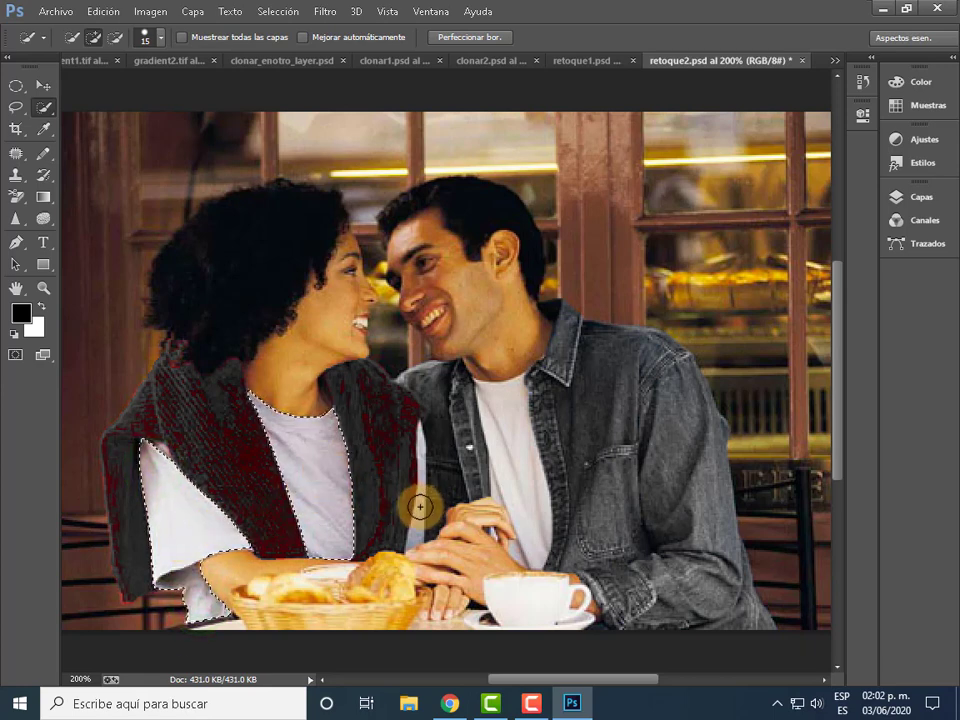
{"action": "mouse_move", "coordinate": [495, 407]}
{"action": "left_mouse_down"}
{"action": "mouse_move", "coordinate": [525, 489]}
{"action": "mouse_move", "coordinate": [515, 508]}
{"action": "left_mouse_up"}
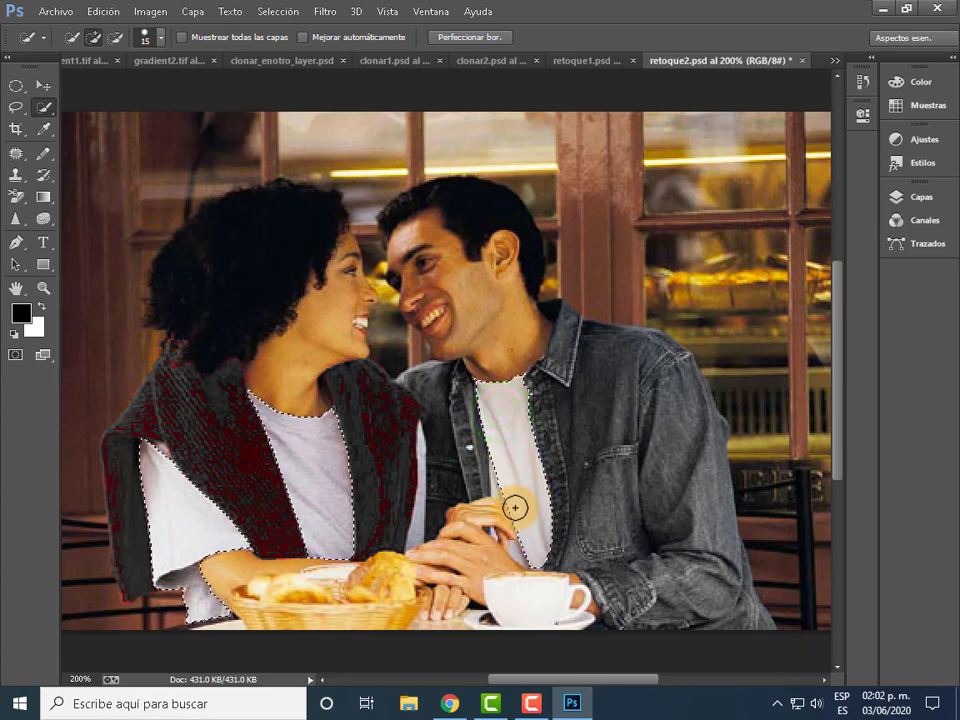
- Set the brush to 5 px and extend the selection along the light shirt strip
{"action": "left_click", "coordinate": [160, 38]}
{"action": "left_click", "coordinate": [210, 67]}
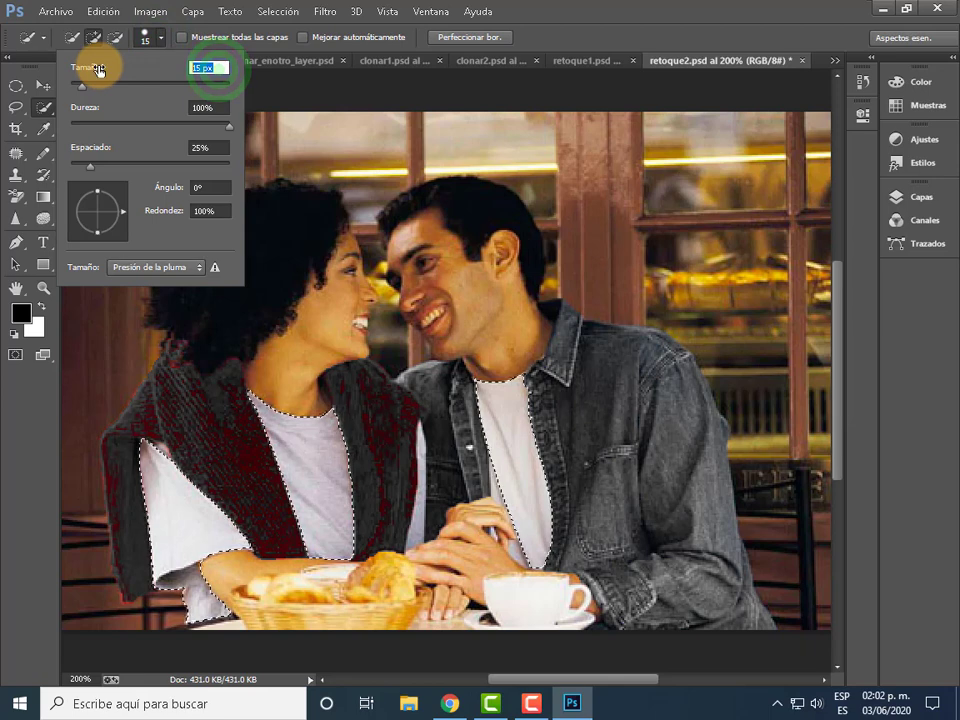
{"action": "type", "text": "5"}
{"action": "key", "text": "Return"}
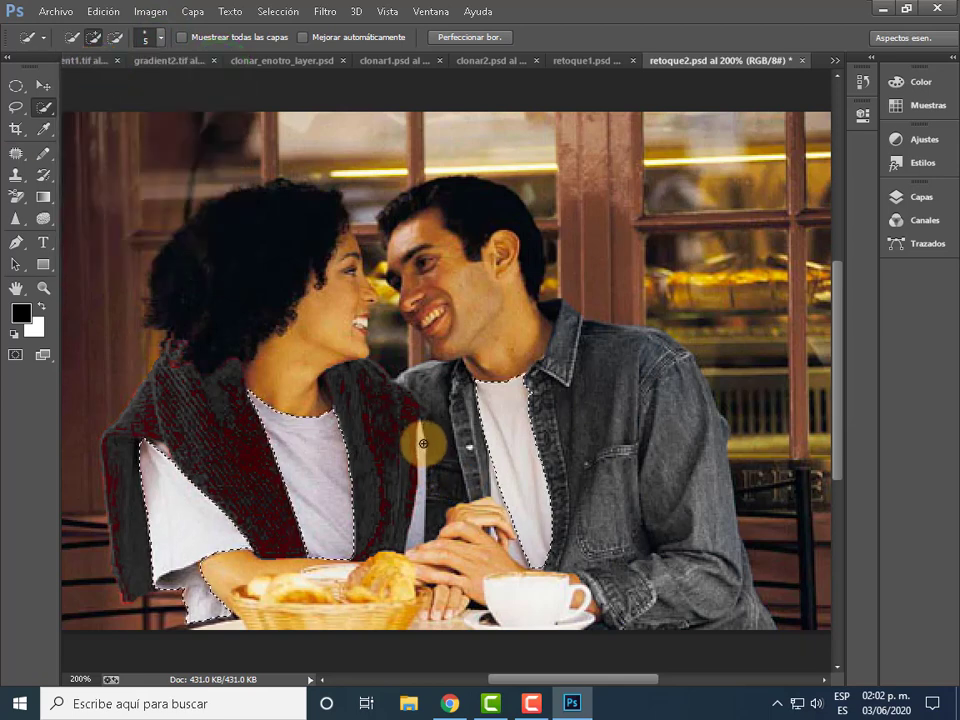
{"action": "left_click_drag", "start_coordinate": [419, 445], "coordinate": [419, 473]}
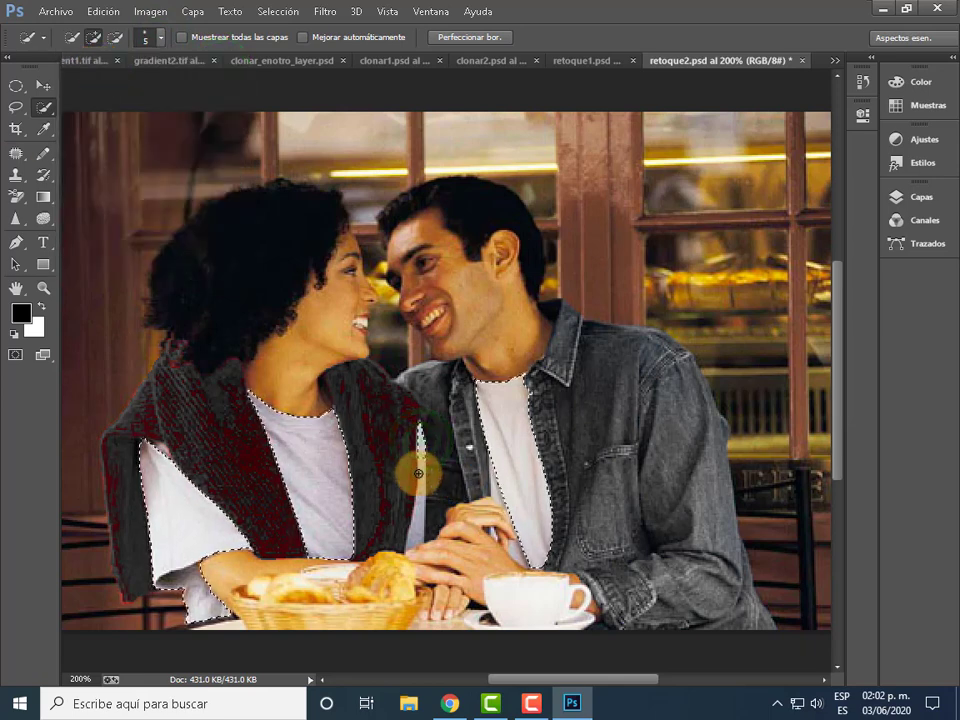
{"action": "left_click", "coordinate": [421, 475]}
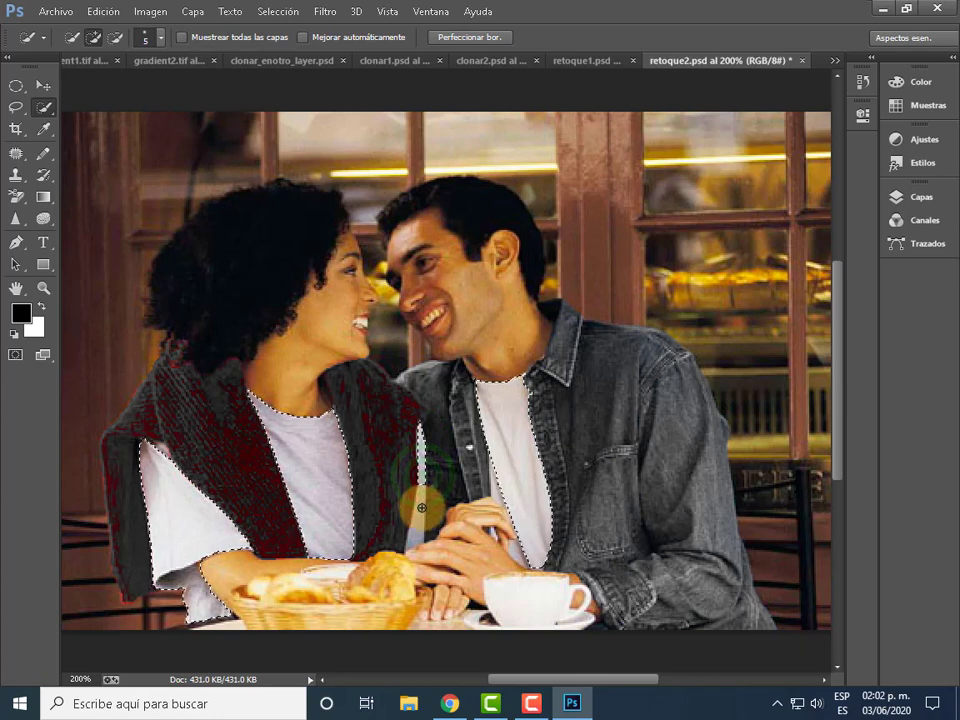
- Add a missed spot on the man's shirt and zoom to 400% for detail
{"action": "left_click", "coordinate": [94, 38]}
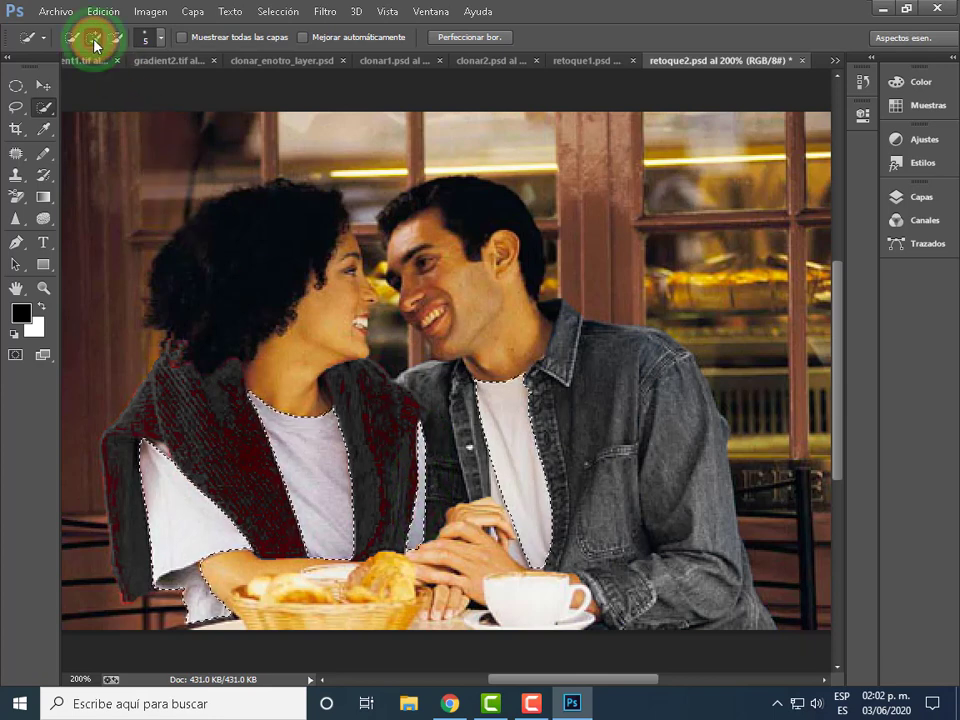
{"action": "left_click", "coordinate": [498, 492]}
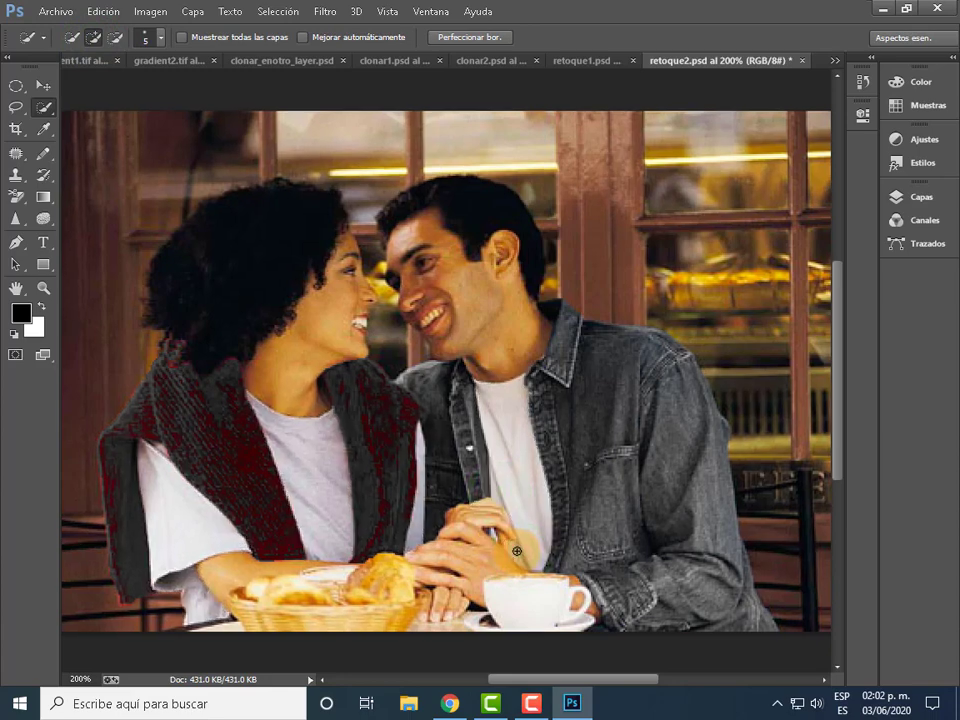
{"action": "key", "text": "ctrl+plus"}
{"action": "key", "text": "ctrl+plus"}
{"action": "left_click_drag", "start_coordinate": [837, 403], "coordinate": [834, 462]}
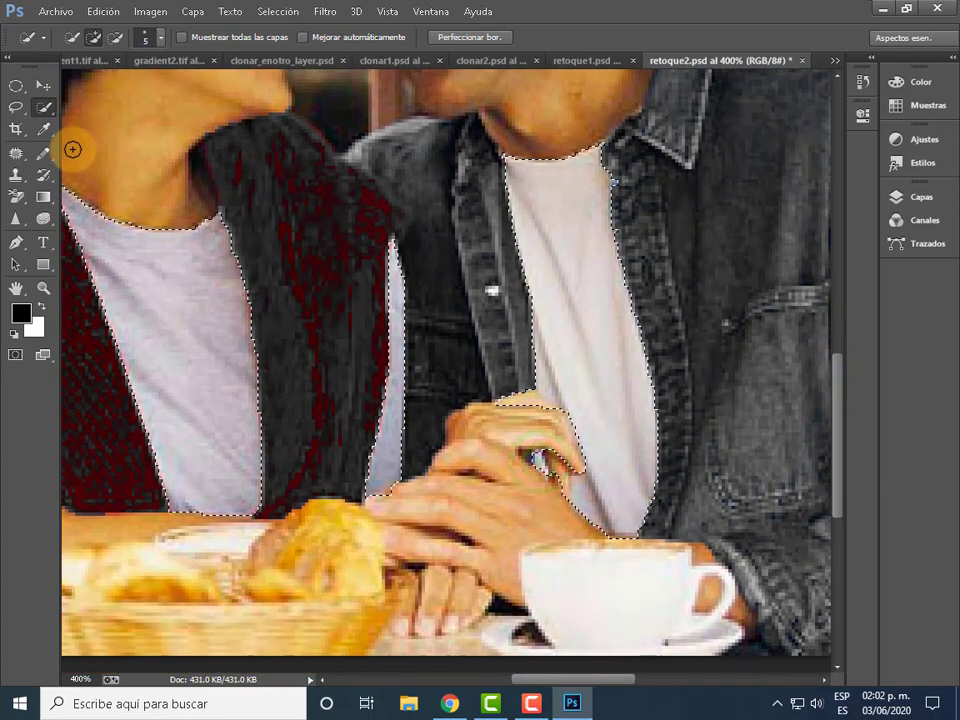
- Set Quick Selection to a 1 px brush and subtract stray edges near the hand
{"action": "left_click", "coordinate": [162, 38]}
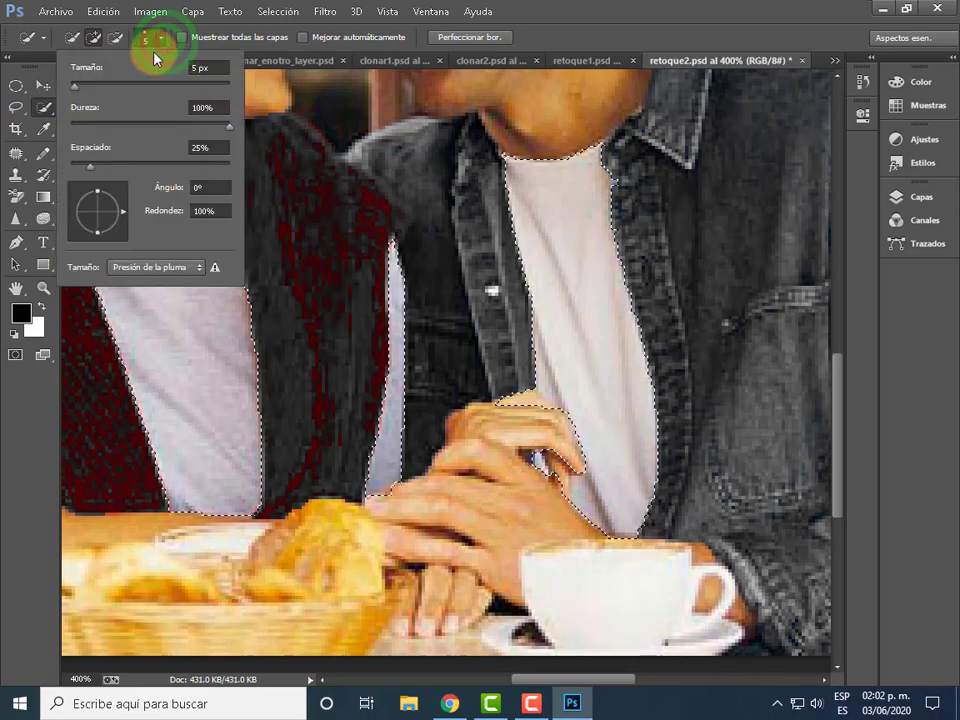
{"action": "double_click", "coordinate": [210, 67]}
{"action": "type", "text": "1"}
{"action": "key", "text": "Return"}
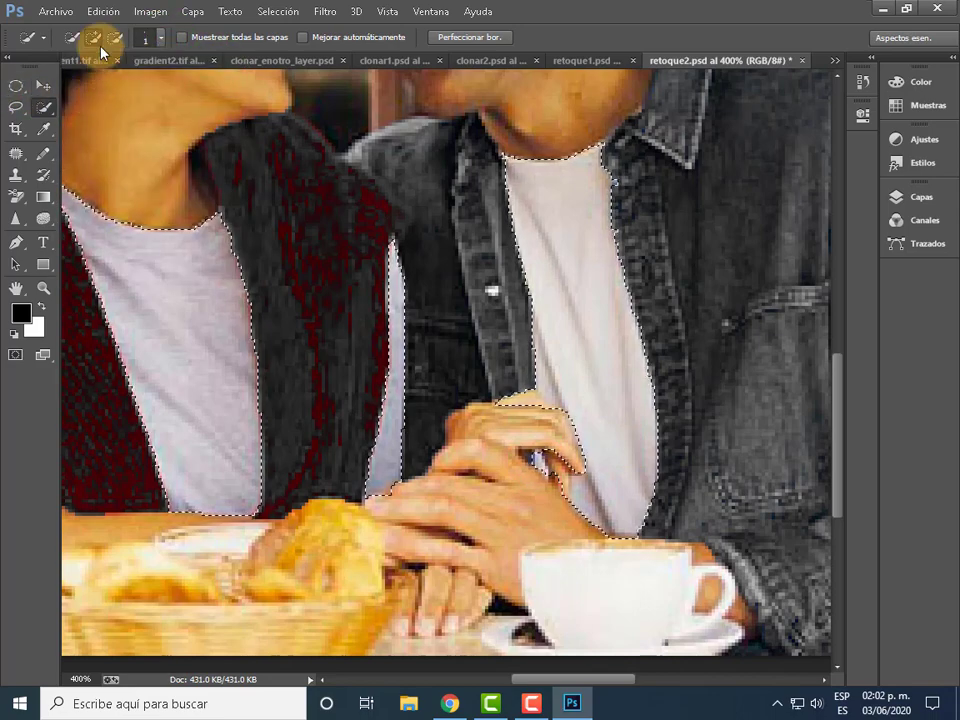
{"action": "left_click", "coordinate": [115, 38]}
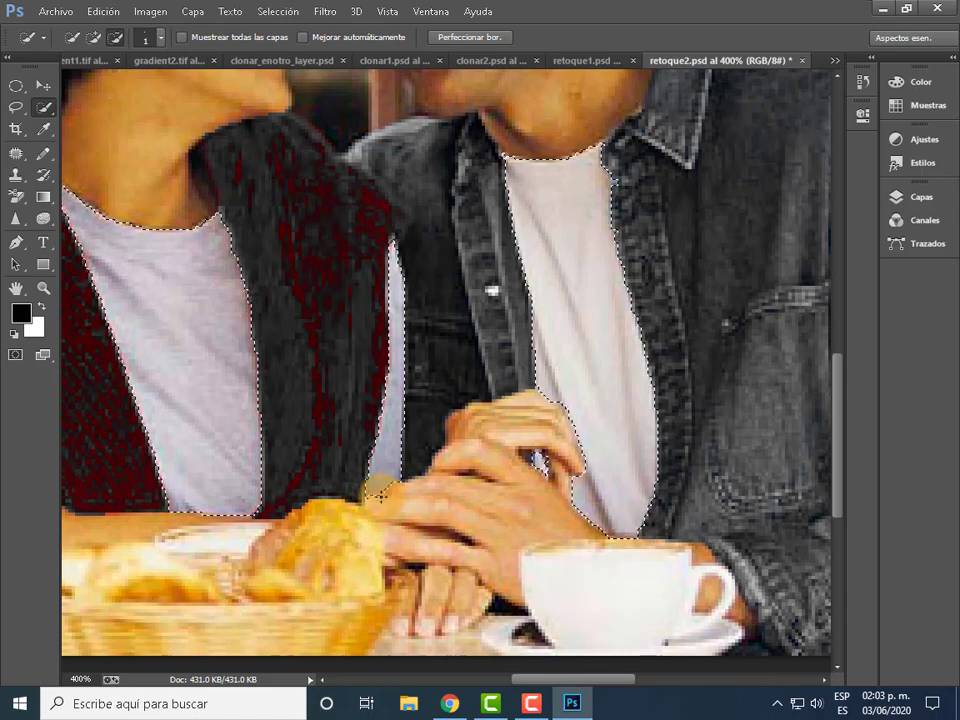
{"action": "left_click_drag", "start_coordinate": [605, 679], "coordinate": [548, 678]}
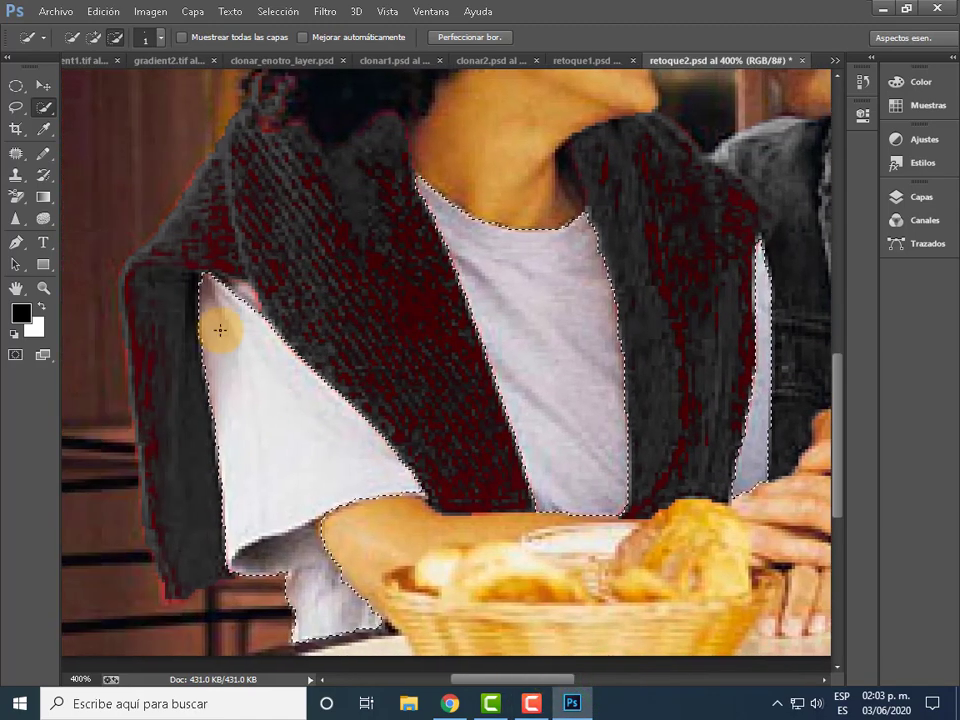
- Add the top corner of the woman's sleeve back into the white-shirt selection
{"action": "left_click", "coordinate": [93, 37]}
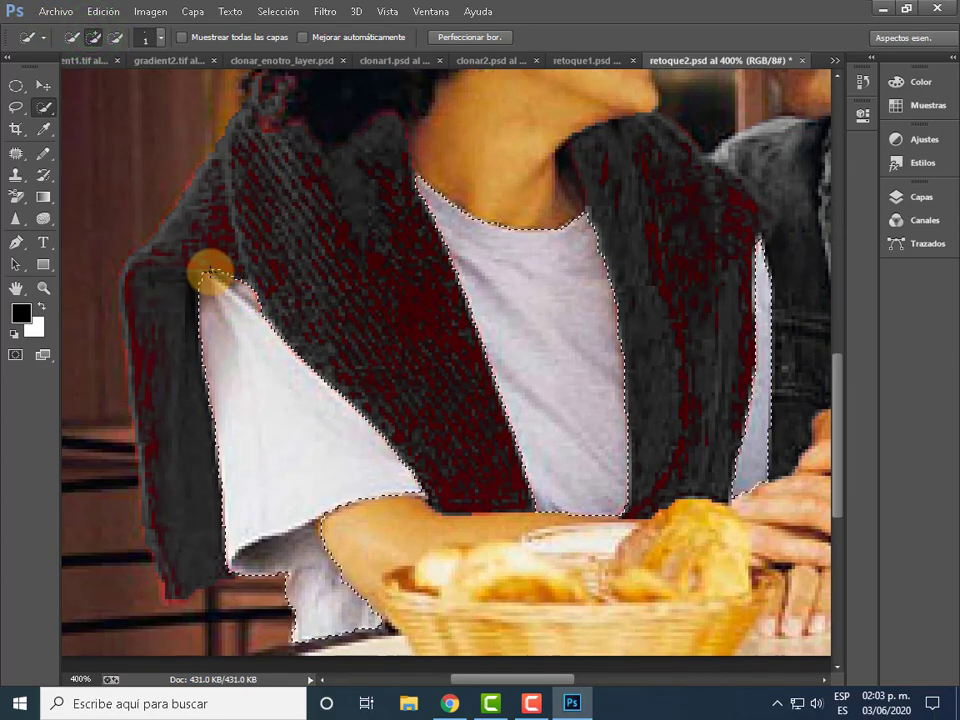
{"action": "left_click_drag", "start_coordinate": [209, 270], "coordinate": [259, 439]}
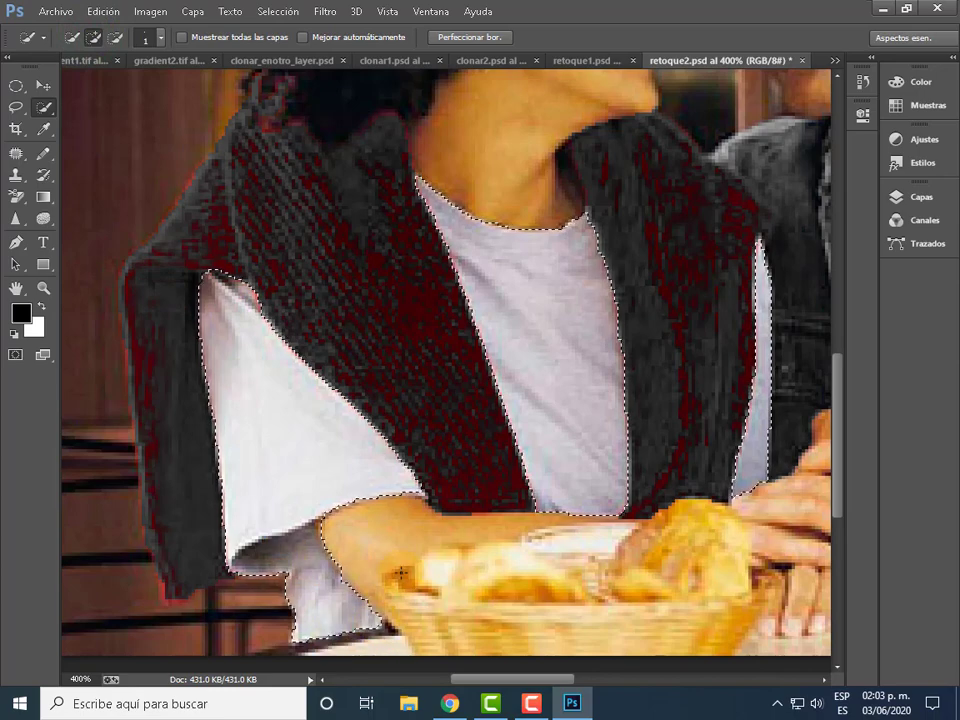
{"action": "left_click", "coordinate": [543, 683]}
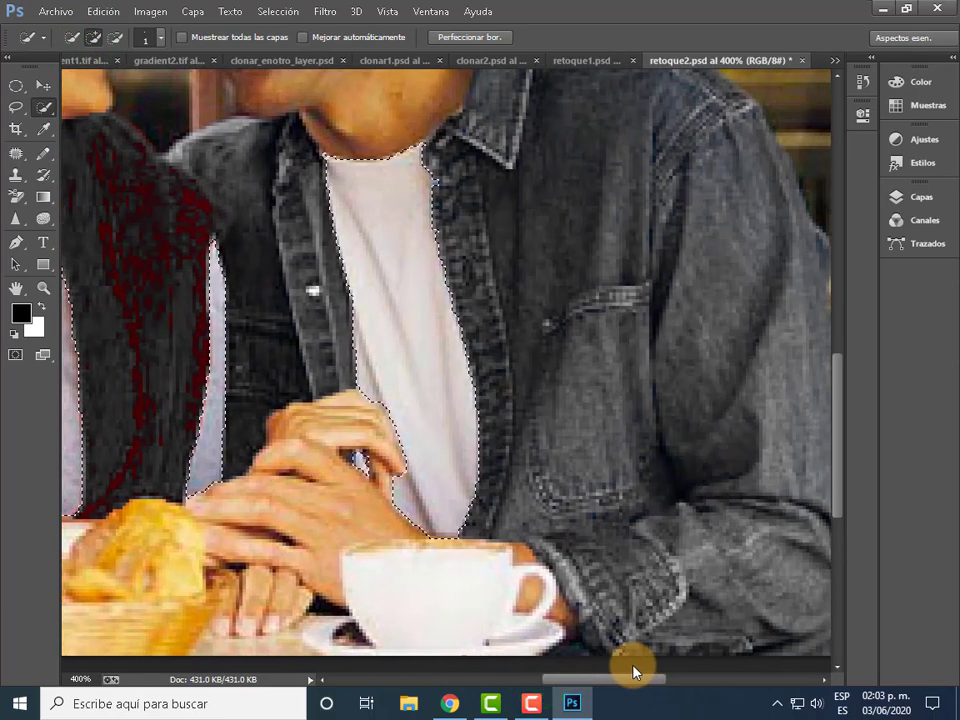
{"action": "mouse_move", "coordinate": [543, 683]}
{"action": "left_mouse_down"}
{"action": "mouse_move", "coordinate": [598, 673]}
{"action": "mouse_move", "coordinate": [578, 665]}
{"action": "left_mouse_up"}
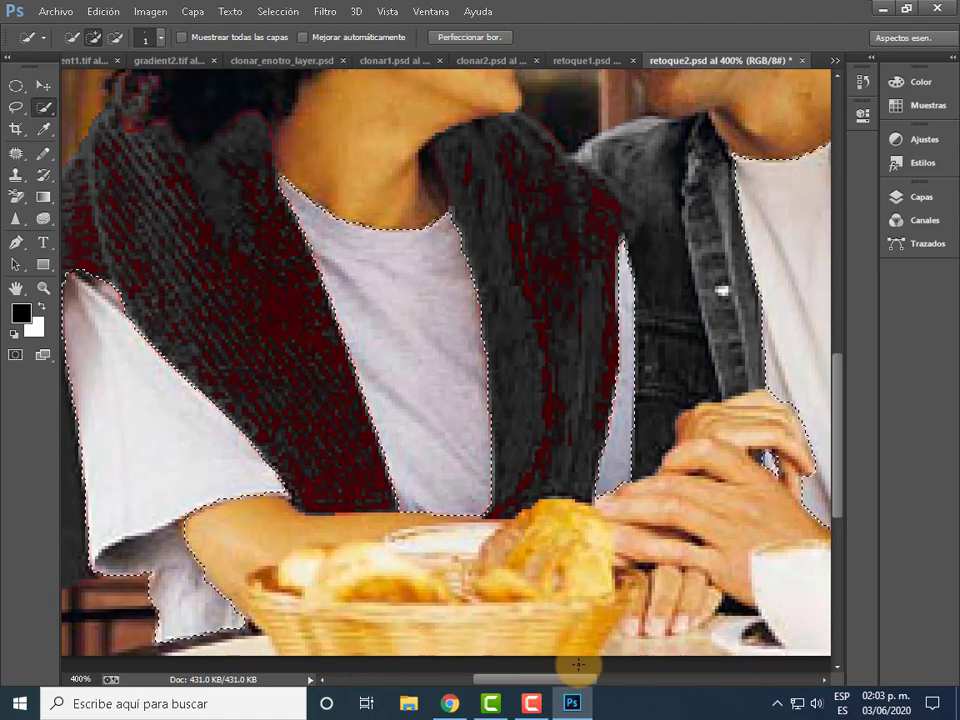
{"action": "key", "text": "ctrl+minus"}
{"action": "key", "text": "ctrl+minus"}
{"action": "key", "text": "ctrl+minus"}
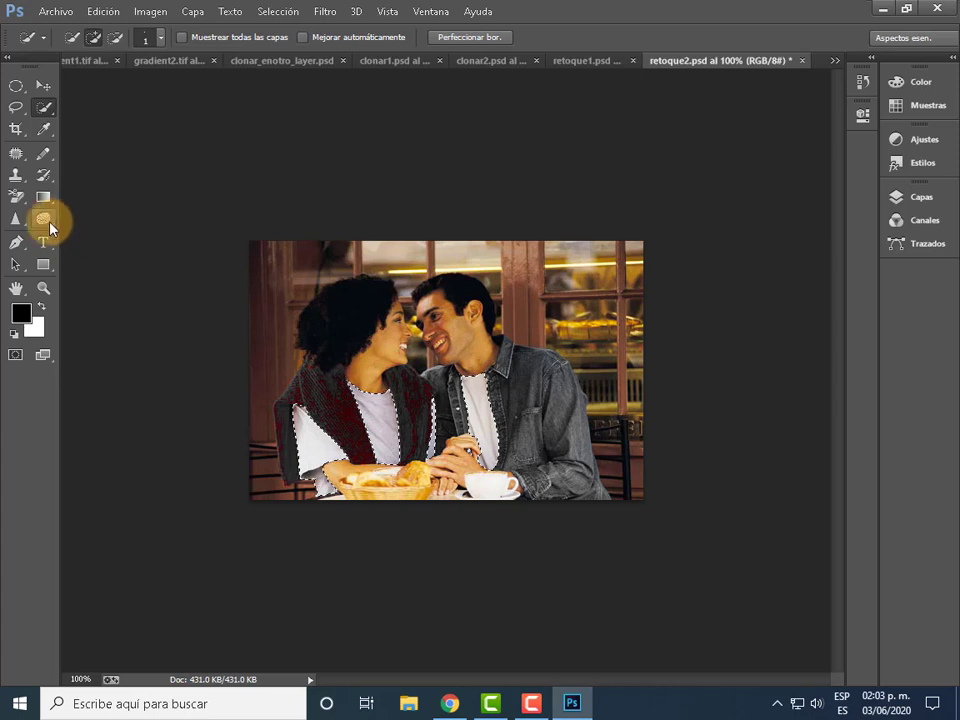
- Deselect the shirts by clicking the canvas with the Elliptical Marquee tool
{"action": "left_click", "coordinate": [44, 220]}
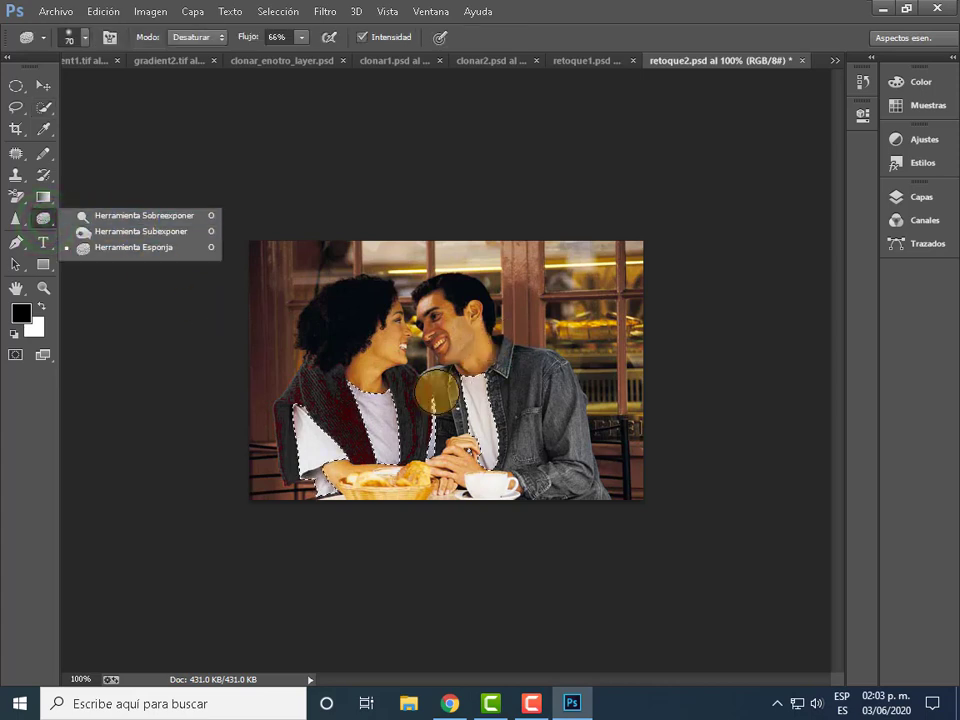
{"action": "left_click", "coordinate": [44, 86]}
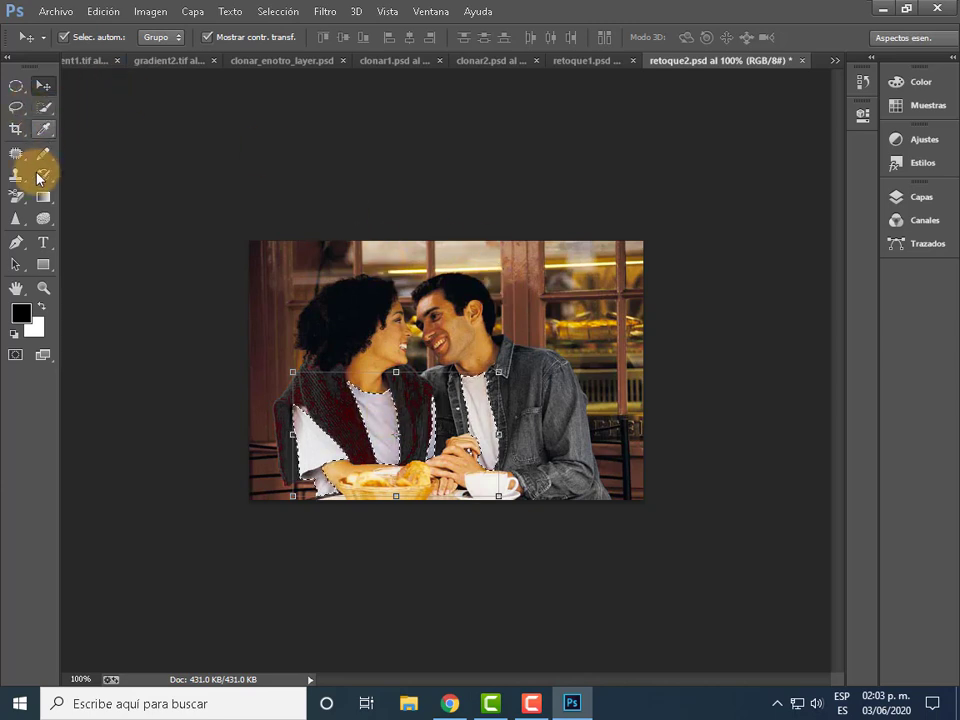
{"action": "left_click", "coordinate": [20, 88]}
{"action": "left_click", "coordinate": [311, 257]}
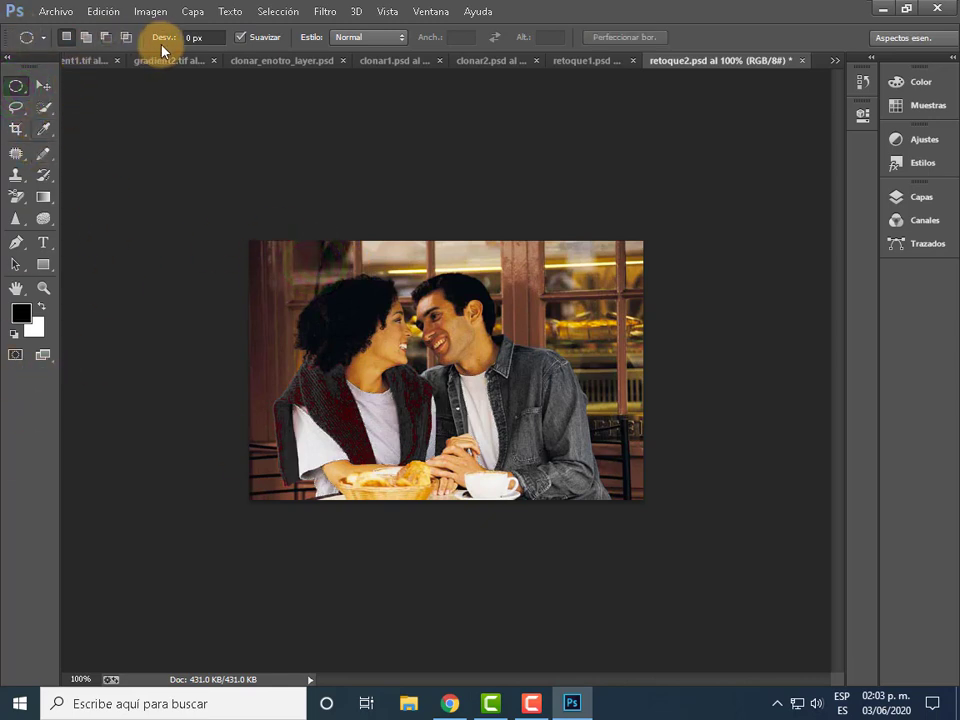
- Reactivate the Quick Selection tool with a 15 px brush
{"action": "left_click", "coordinate": [48, 110]}
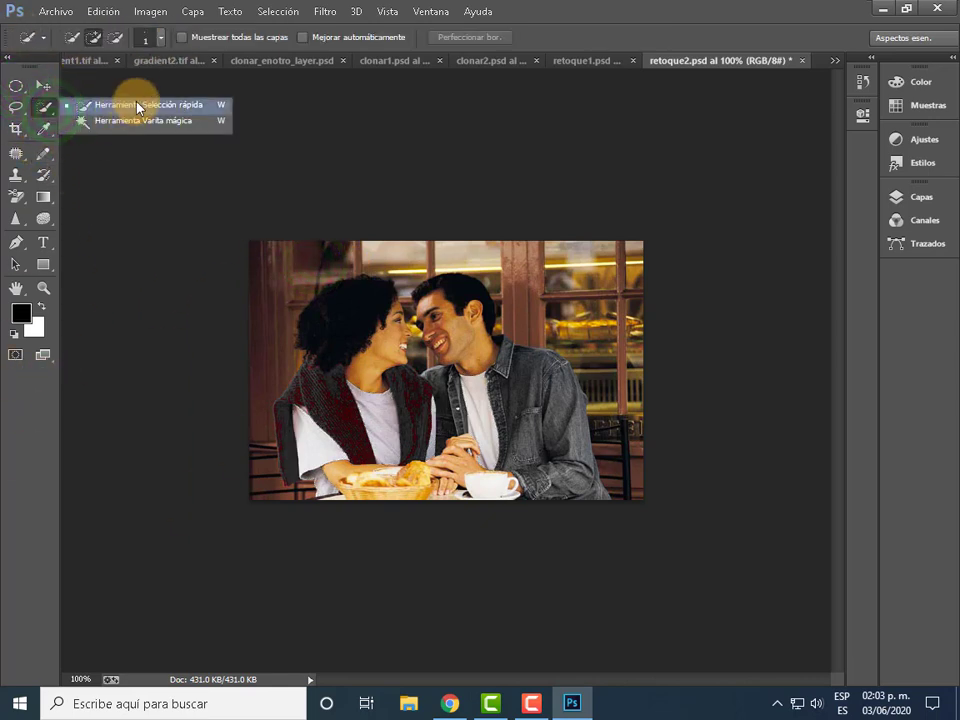
{"action": "left_click", "coordinate": [137, 101]}
{"action": "left_click", "coordinate": [157, 42]}
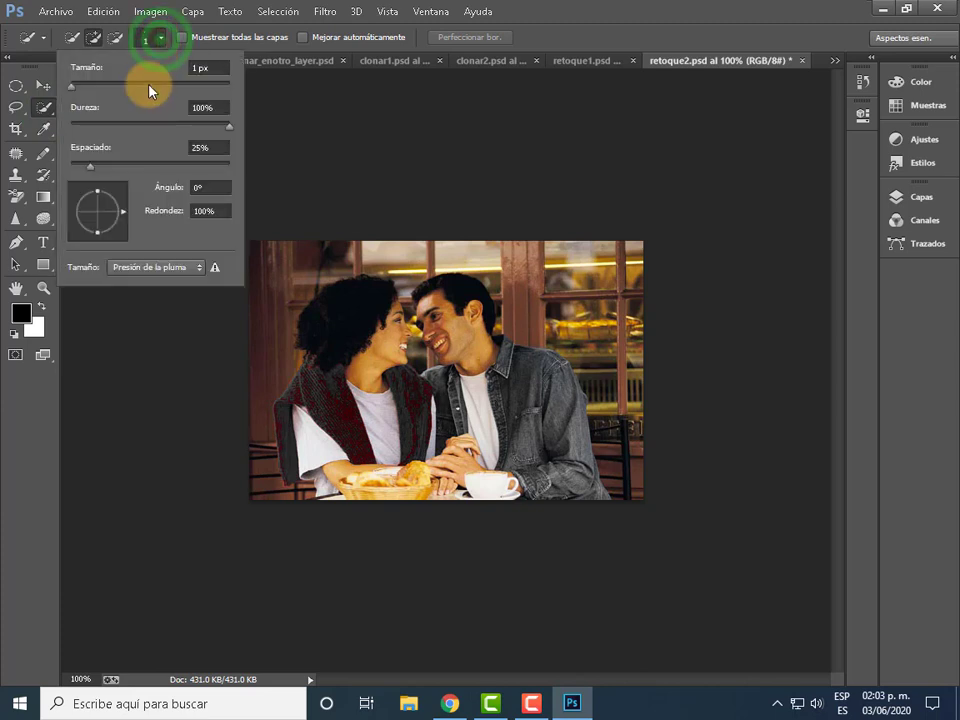
{"action": "left_click", "coordinate": [207, 68]}
{"action": "key", "text": "Return"}
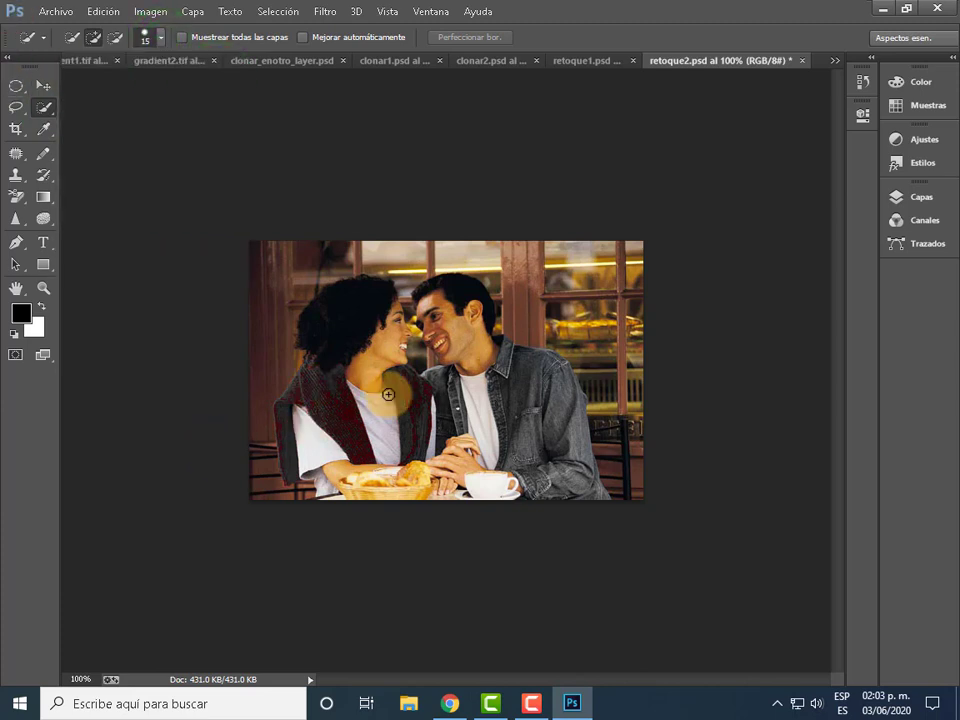
- At 300% zoom, select both white shirts including the lower-left sleeve and the sleeve below the arm
{"action": "key", "text": "ctrl+plus"}
{"action": "key", "text": "ctrl+plus"}
{"action": "left_click", "coordinate": [539, 482]}
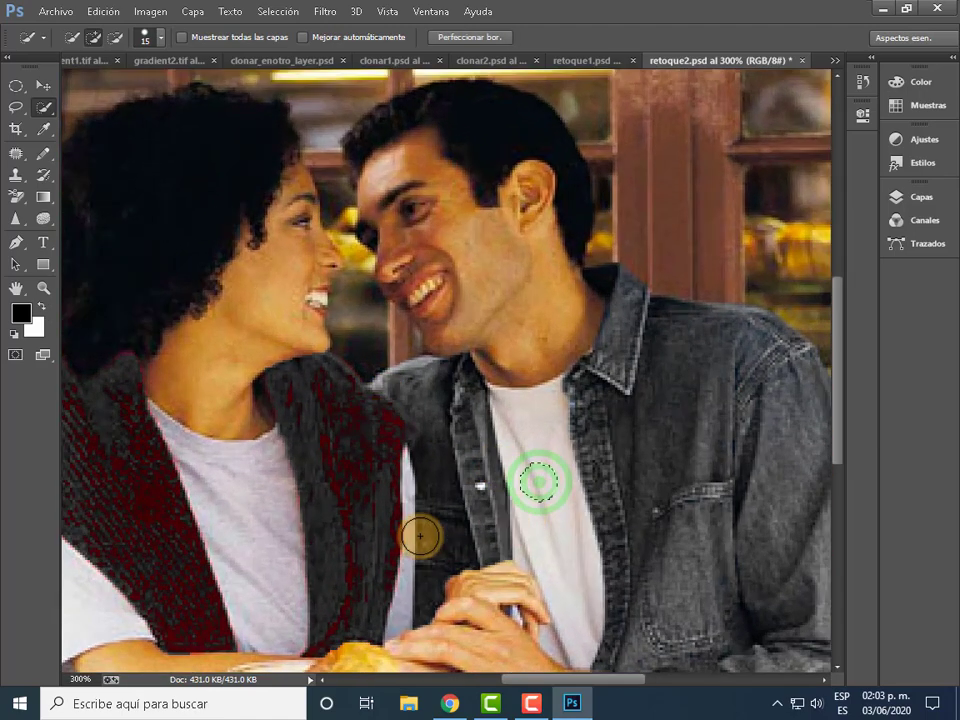
{"action": "left_click", "coordinate": [253, 507]}
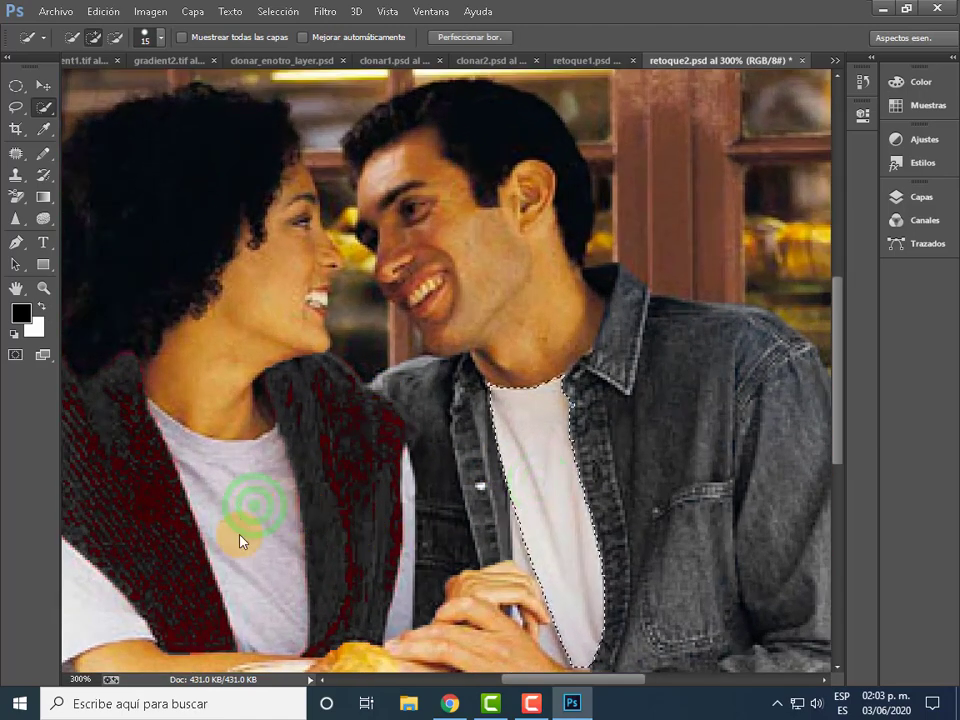
{"action": "left_click", "coordinate": [91, 608]}
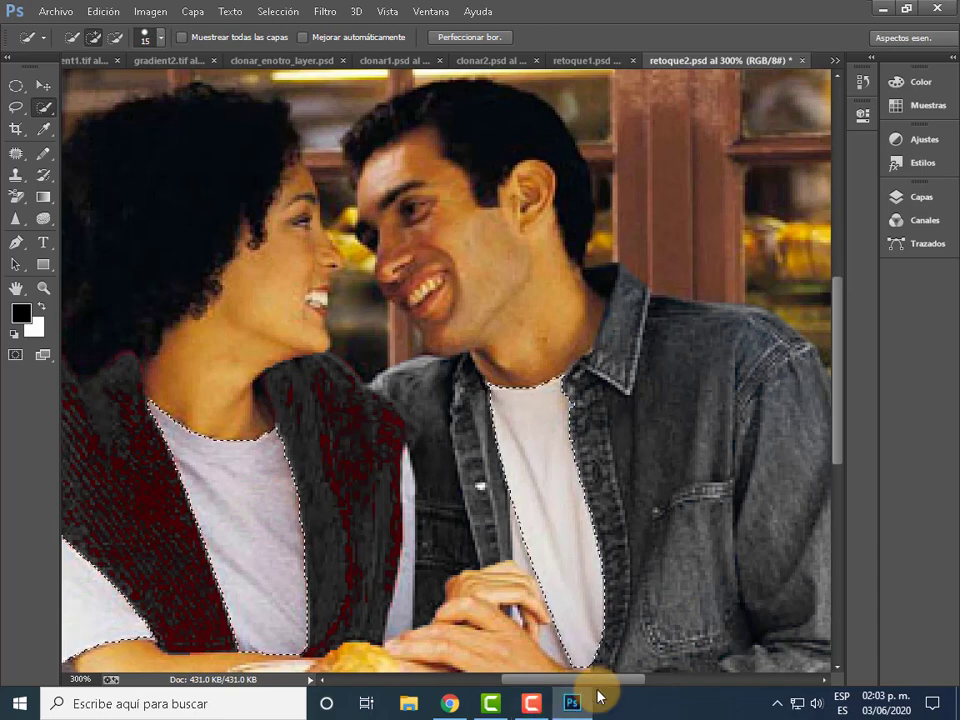
{"action": "left_click_drag", "start_coordinate": [597, 682], "coordinate": [535, 682]}
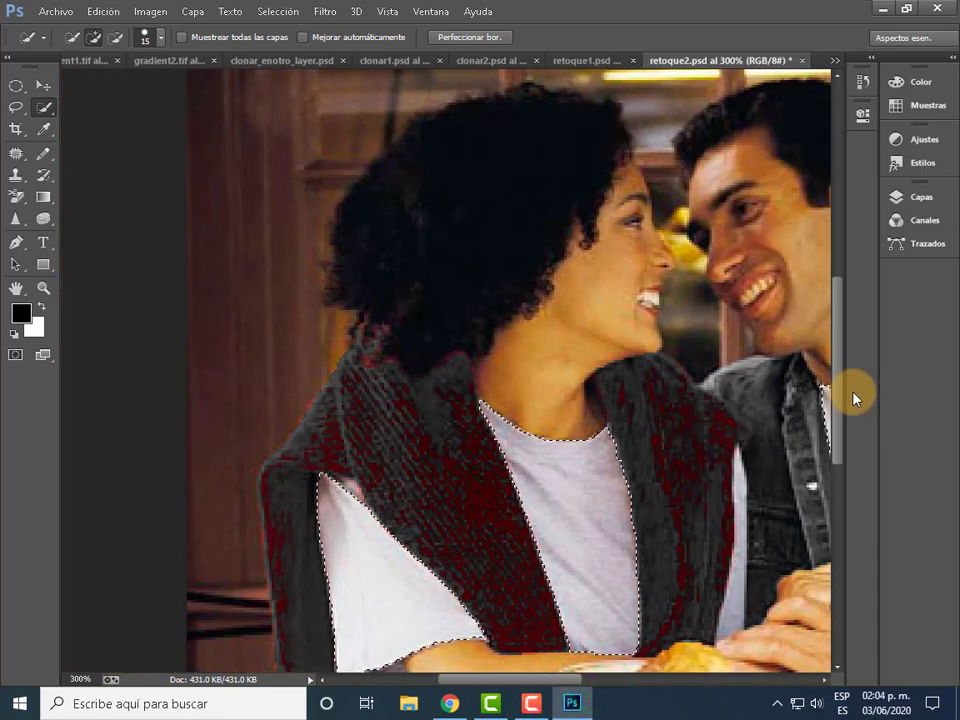
{"action": "left_click_drag", "start_coordinate": [840, 397], "coordinate": [845, 467]}
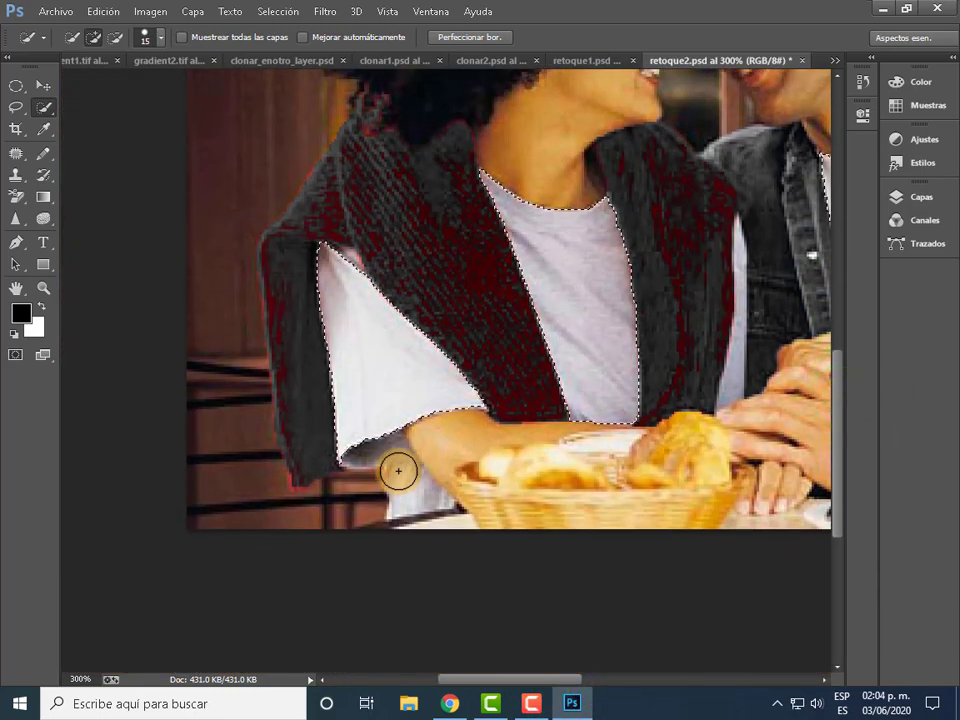
{"action": "left_click_drag", "start_coordinate": [398, 470], "coordinate": [402, 484]}
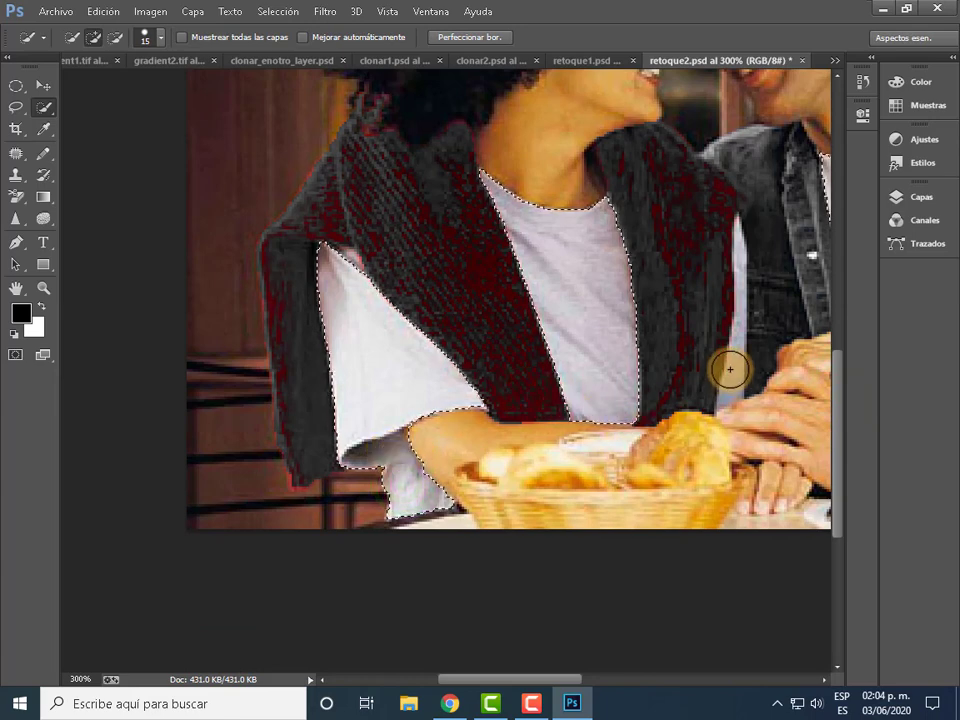
- Switch to a 5 px brush and add the strip along the woman's arm and hand
{"action": "left_click", "coordinate": [160, 44]}
{"action": "double_click", "coordinate": [212, 68]}
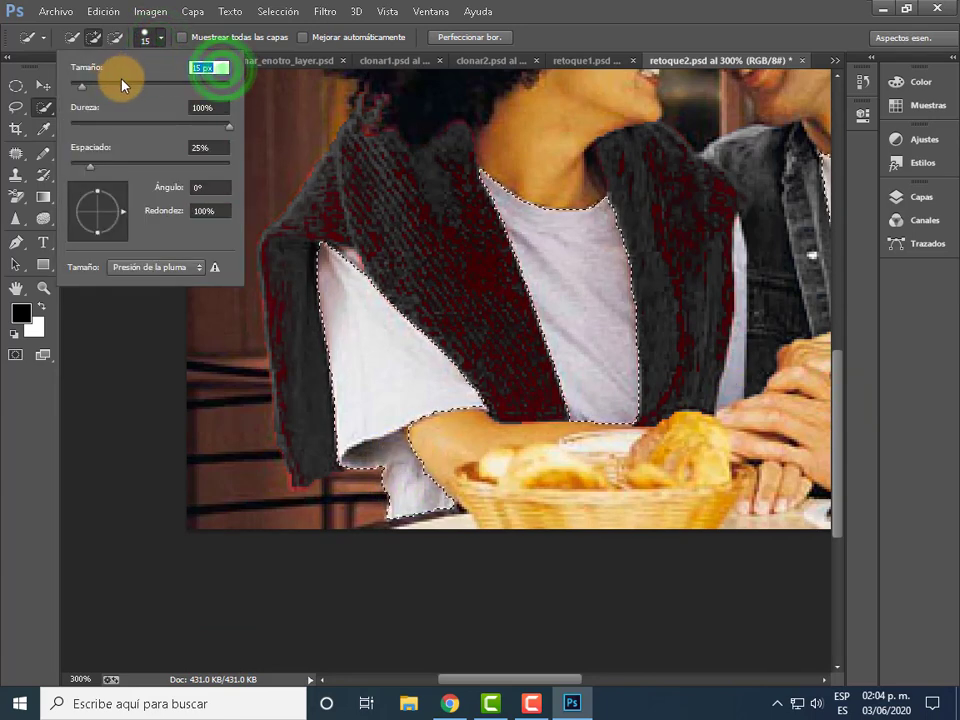
{"action": "type", "text": "5"}
{"action": "key", "text": "Return"}
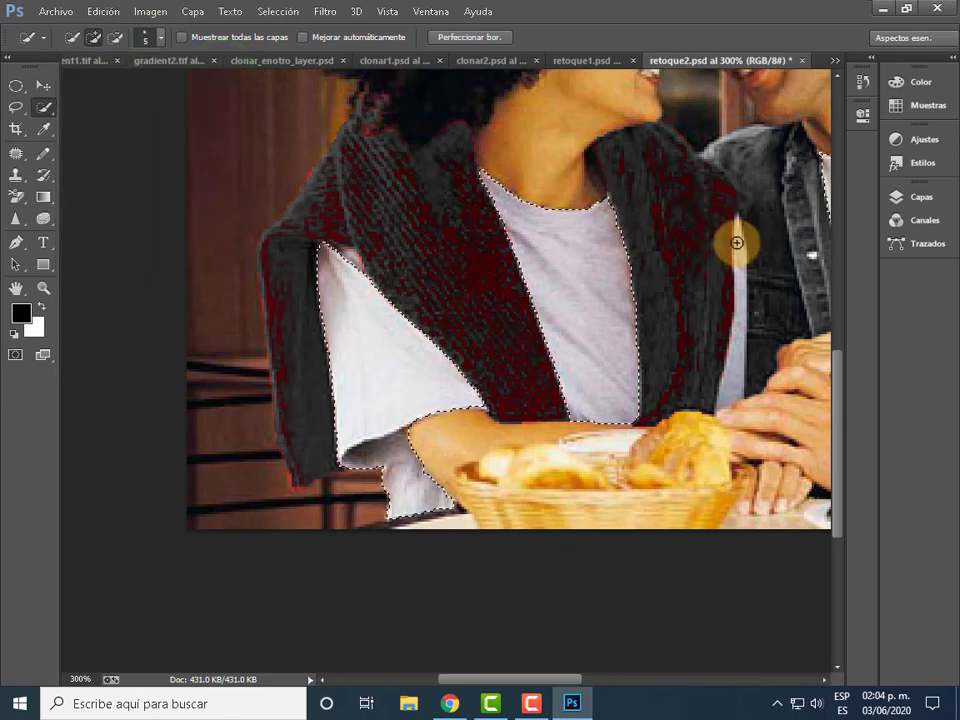
{"action": "left_click_drag", "start_coordinate": [737, 242], "coordinate": [740, 290]}
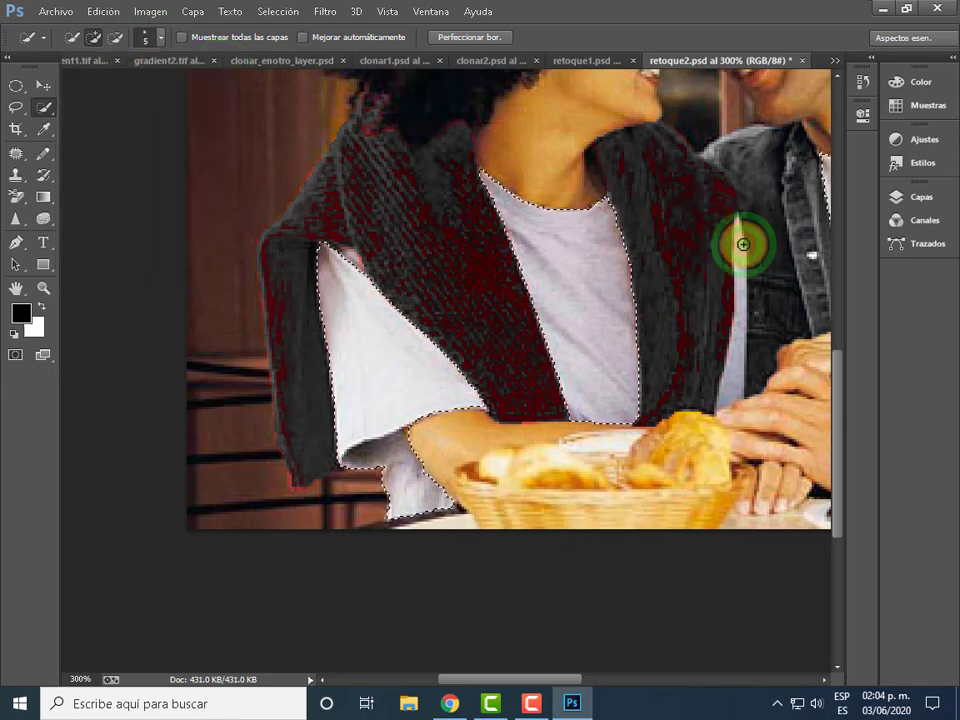
{"action": "left_click", "coordinate": [734, 383]}
- Trim the vest edge and the man's hand out of the shirt selection
{"action": "left_click", "coordinate": [112, 37]}
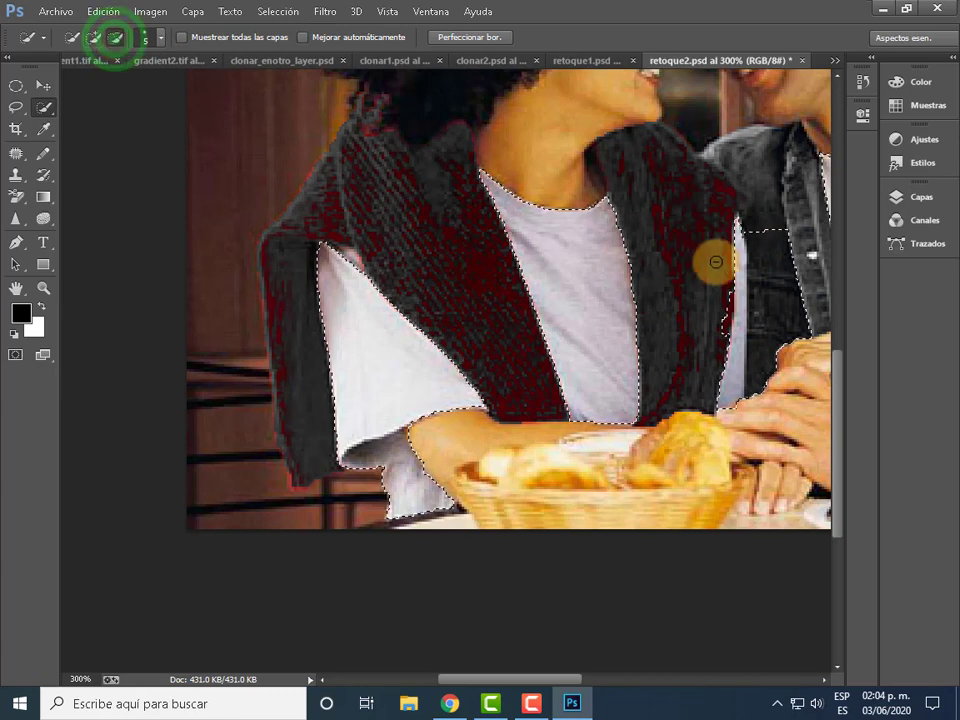
{"action": "mouse_move", "coordinate": [771, 214]}
{"action": "left_mouse_down"}
{"action": "mouse_move", "coordinate": [765, 290]}
{"action": "mouse_move", "coordinate": [718, 334]}
{"action": "left_mouse_up"}
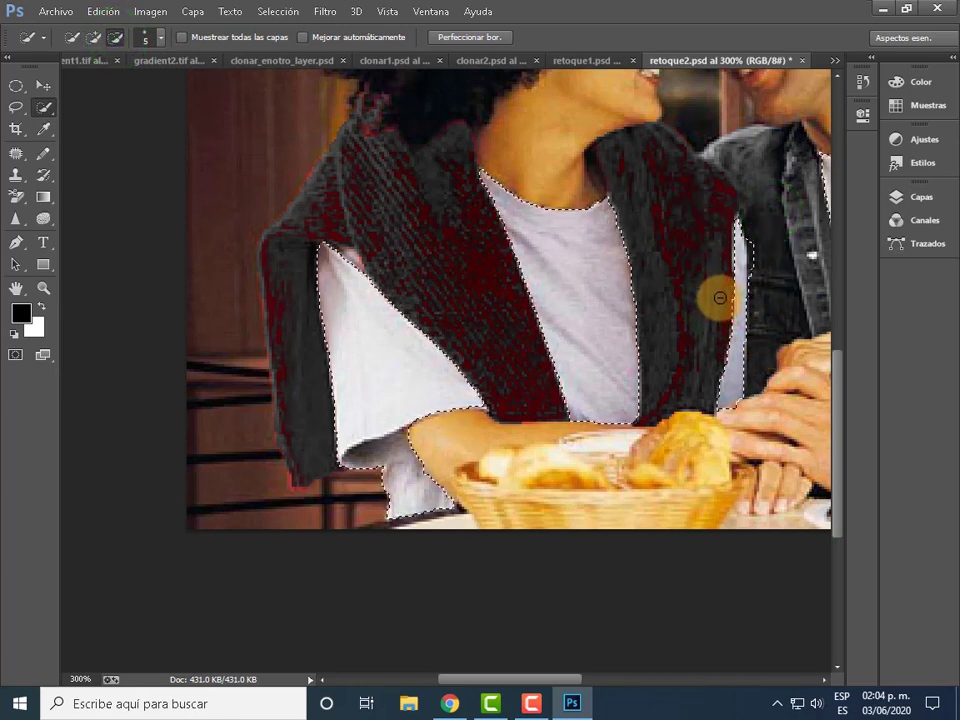
{"action": "left_click_drag", "start_coordinate": [749, 240], "coordinate": [757, 264]}
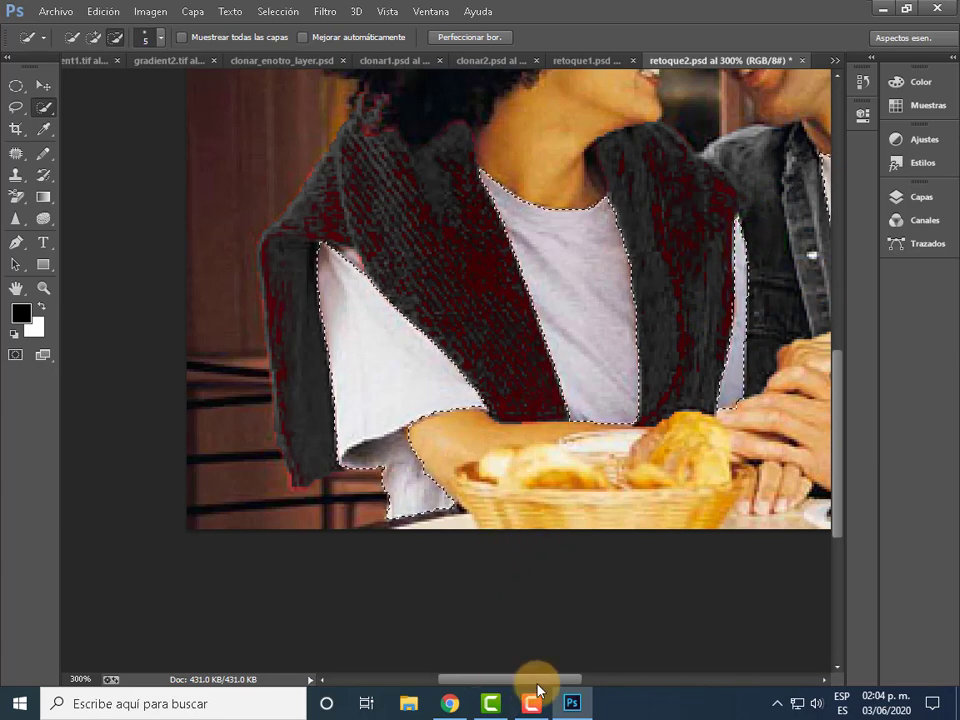
{"action": "left_click_drag", "start_coordinate": [536, 679], "coordinate": [590, 680]}
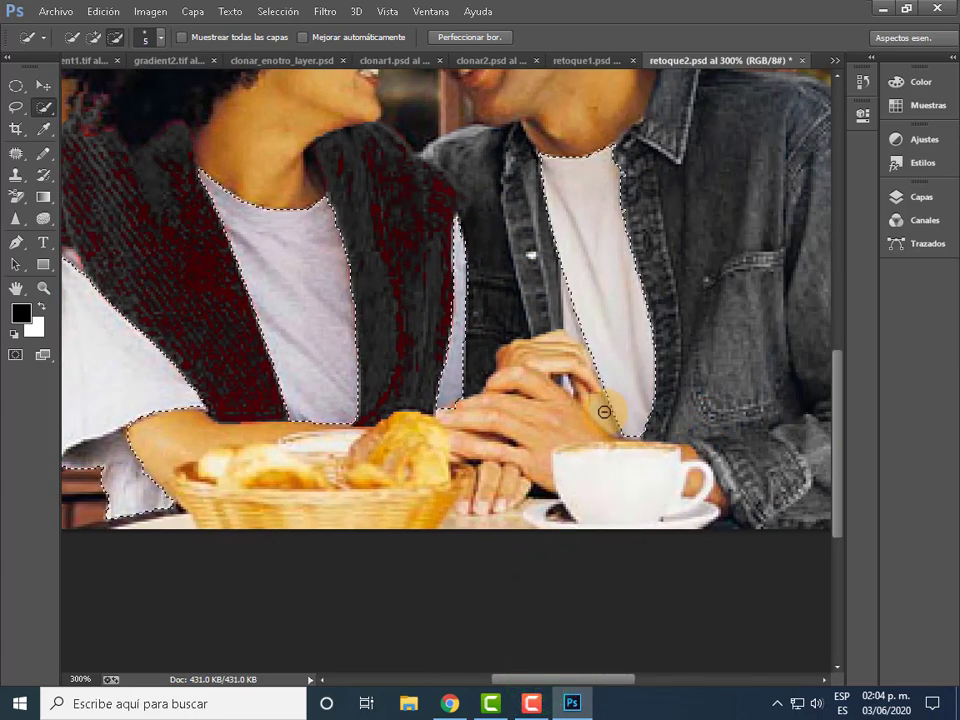
{"action": "left_click", "coordinate": [93, 37]}
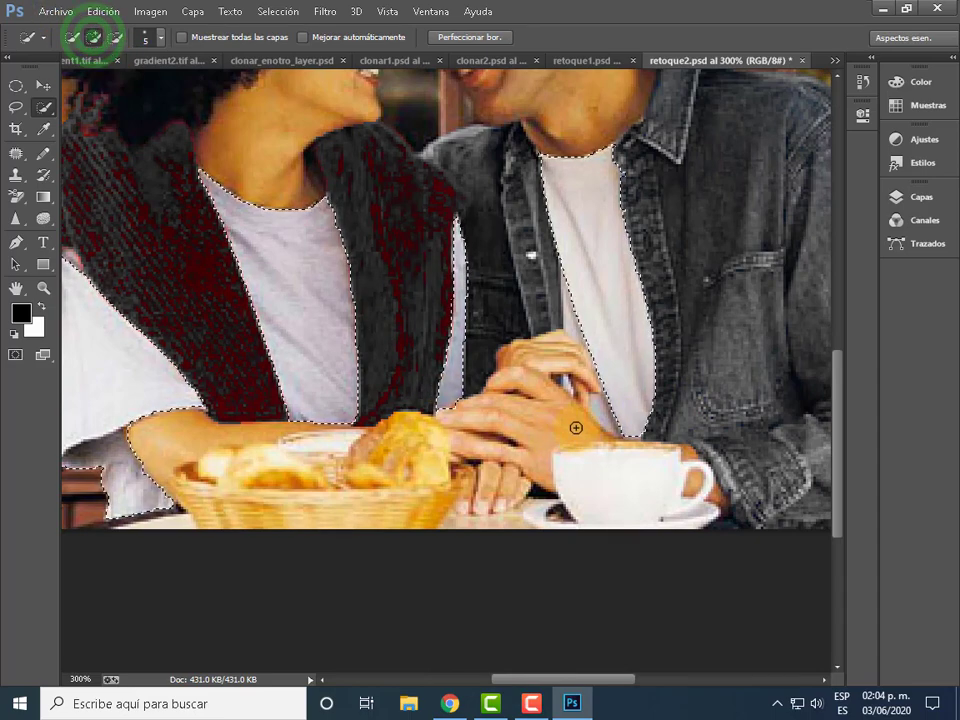
{"action": "left_click", "coordinate": [604, 411]}
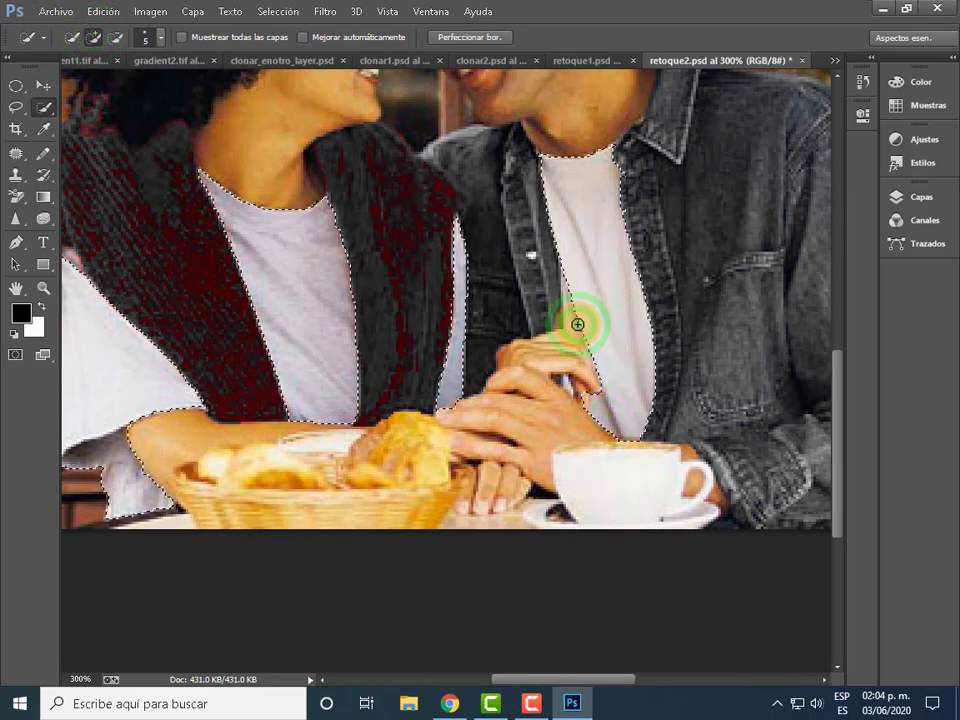
{"action": "left_click", "coordinate": [116, 37]}
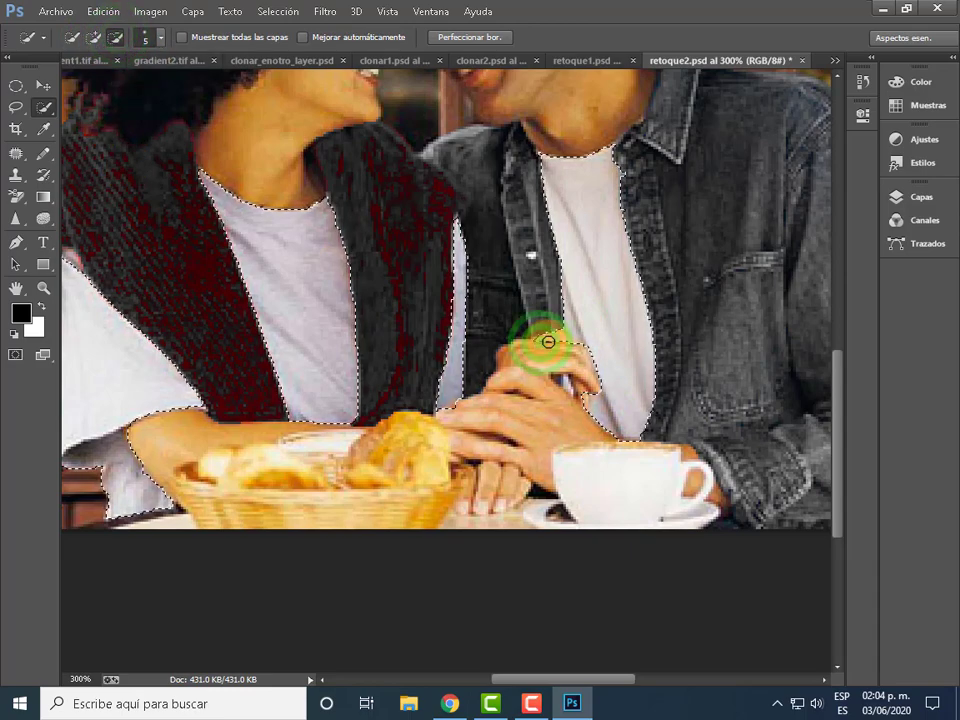
{"action": "left_click_drag", "start_coordinate": [560, 341], "coordinate": [591, 404]}
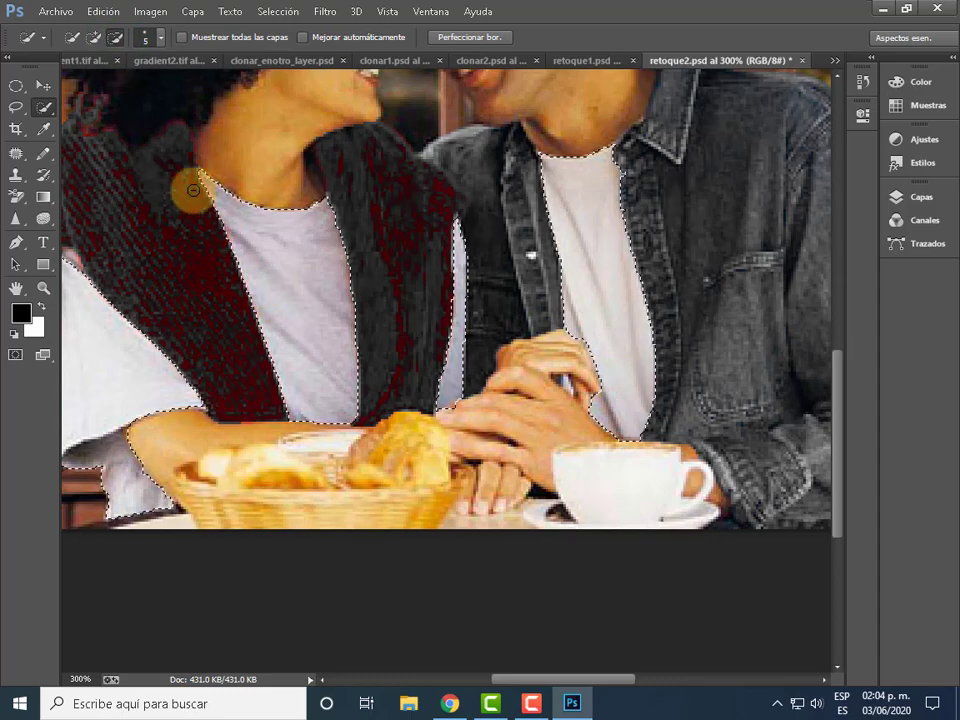
- Copy the selected shirts onto a new layer Capa 1 with Capa vía copiar
{"action": "right_click", "coordinate": [330, 310]}
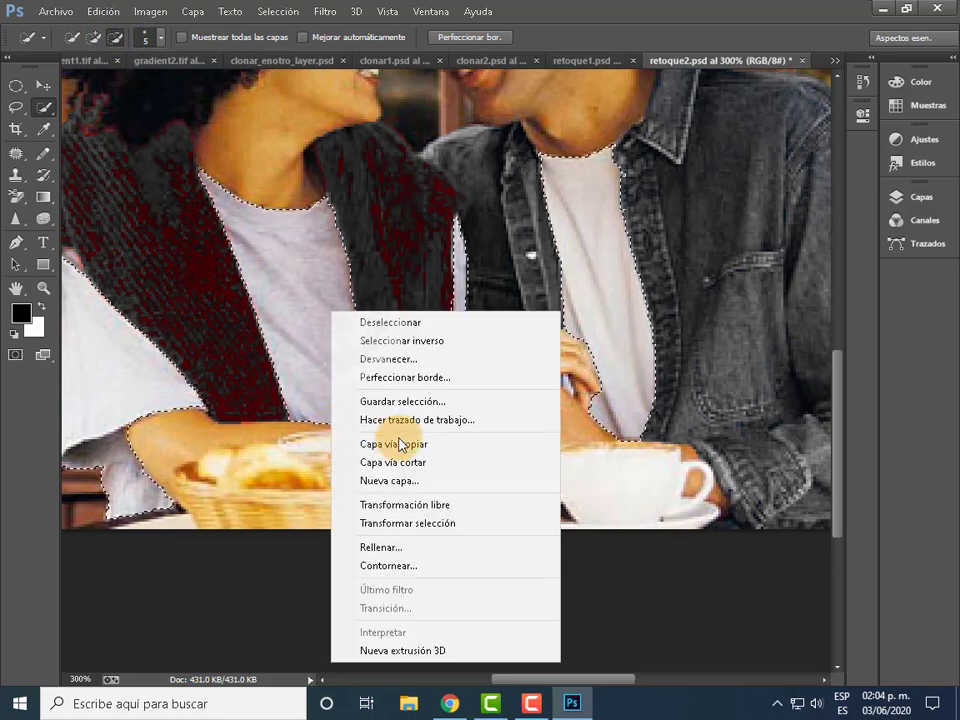
{"action": "left_click", "coordinate": [953, 63]}
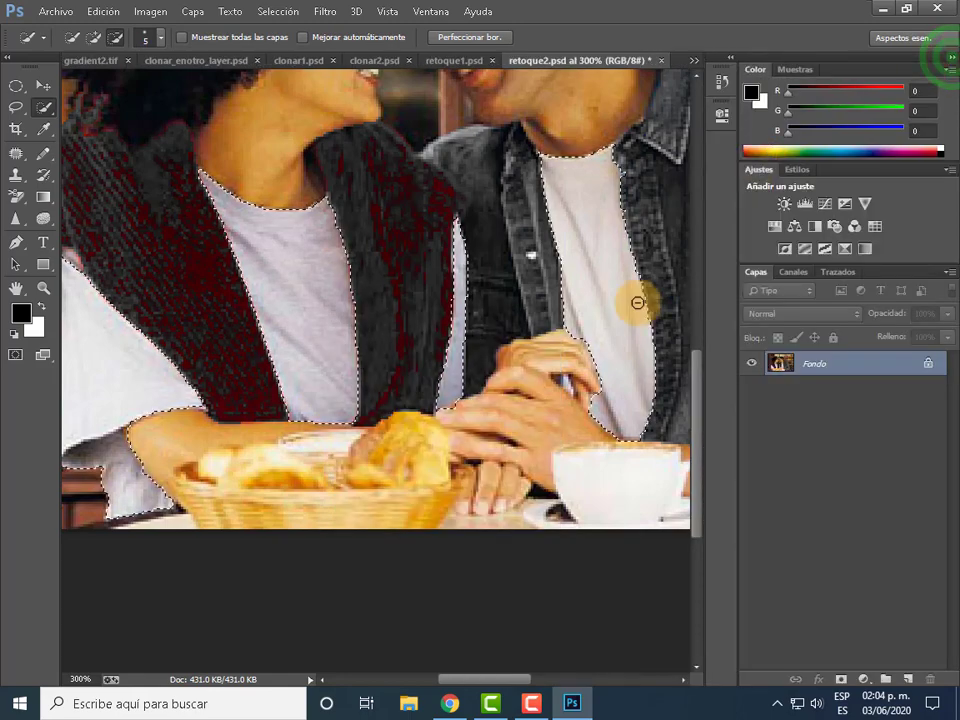
{"action": "right_click", "coordinate": [303, 328]}
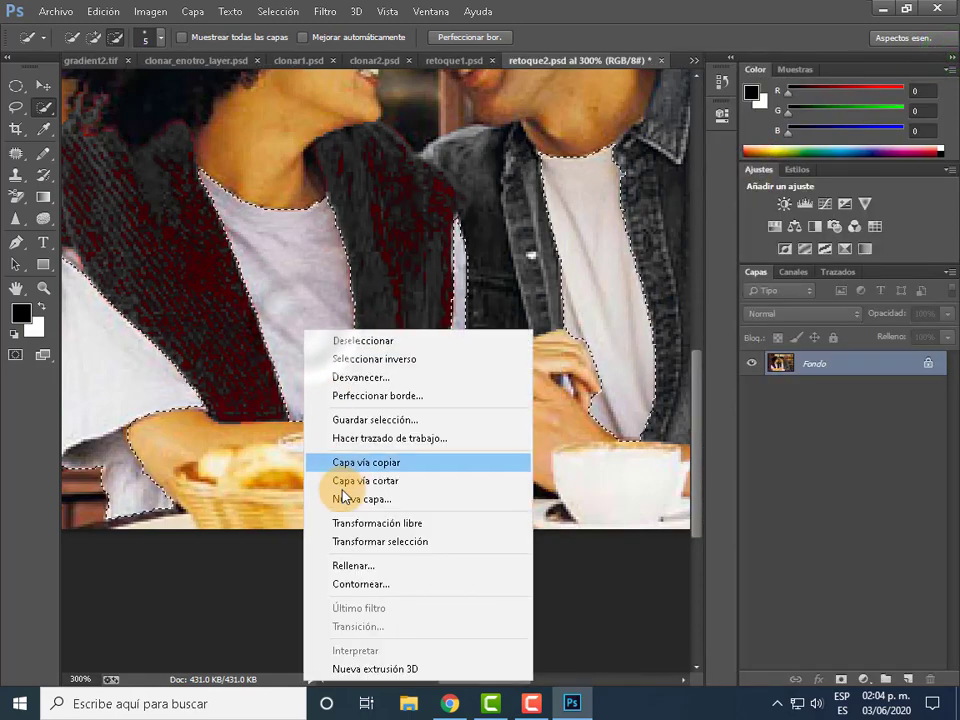
{"action": "left_click", "coordinate": [372, 463]}
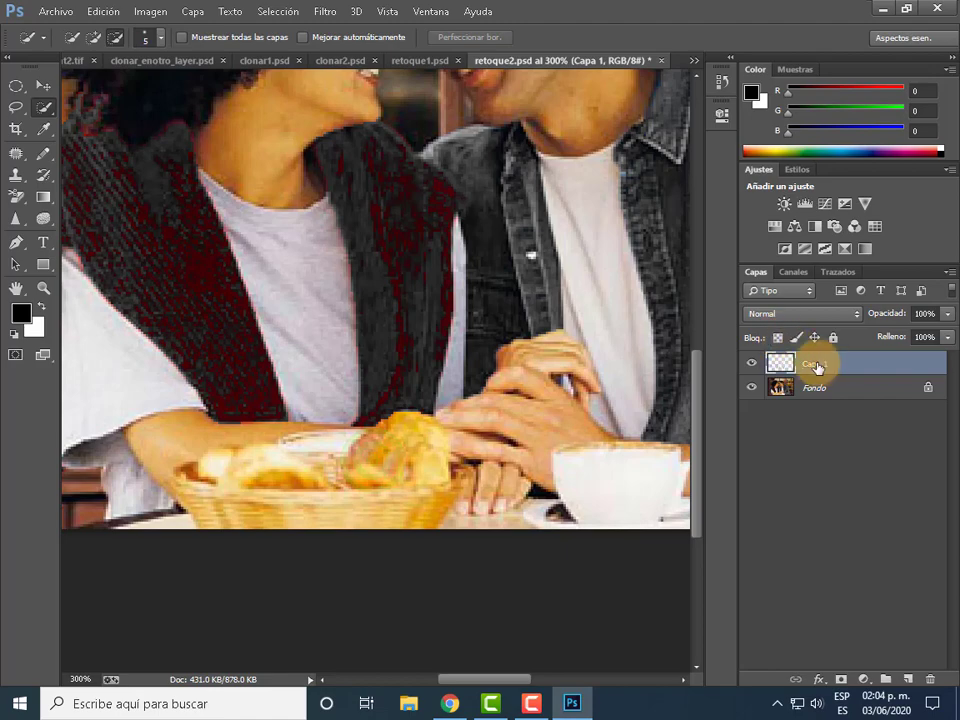
- Hide the Fondo layer so only the Capa 1 shirt pieces show at 200%
{"action": "left_click", "coordinate": [769, 375]}
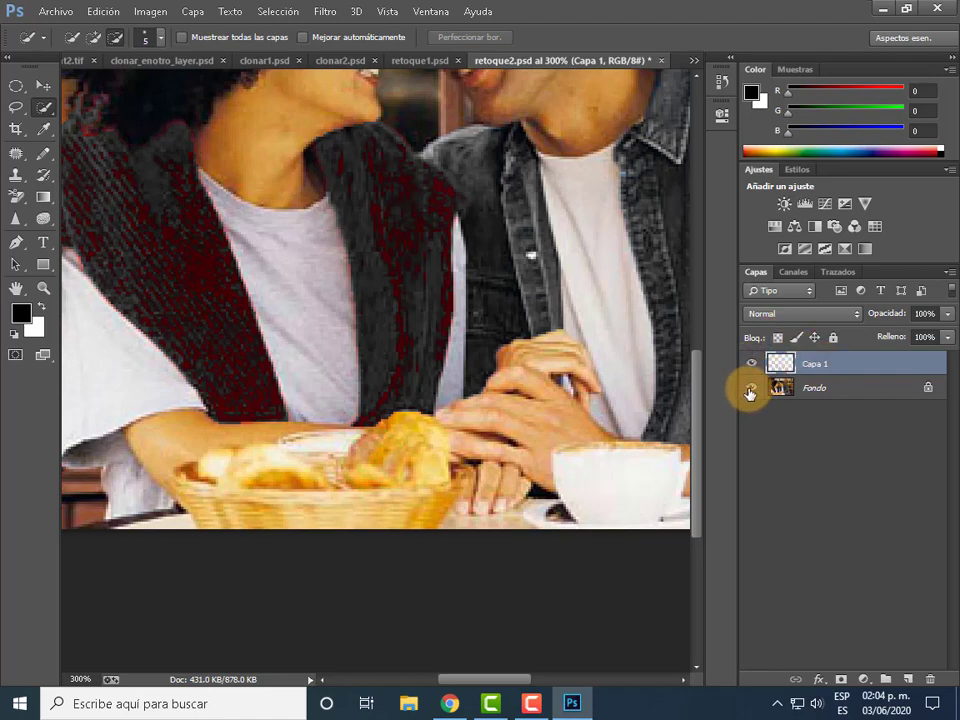
{"action": "left_click", "coordinate": [750, 391]}
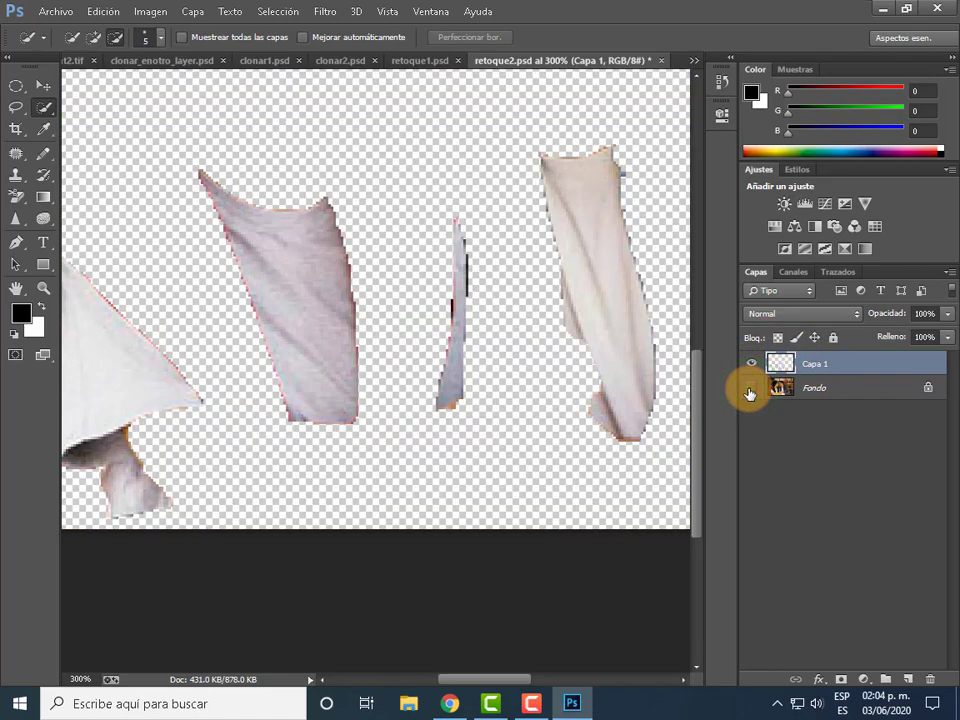
{"action": "left_click", "coordinate": [540, 591], "text": "alt"}
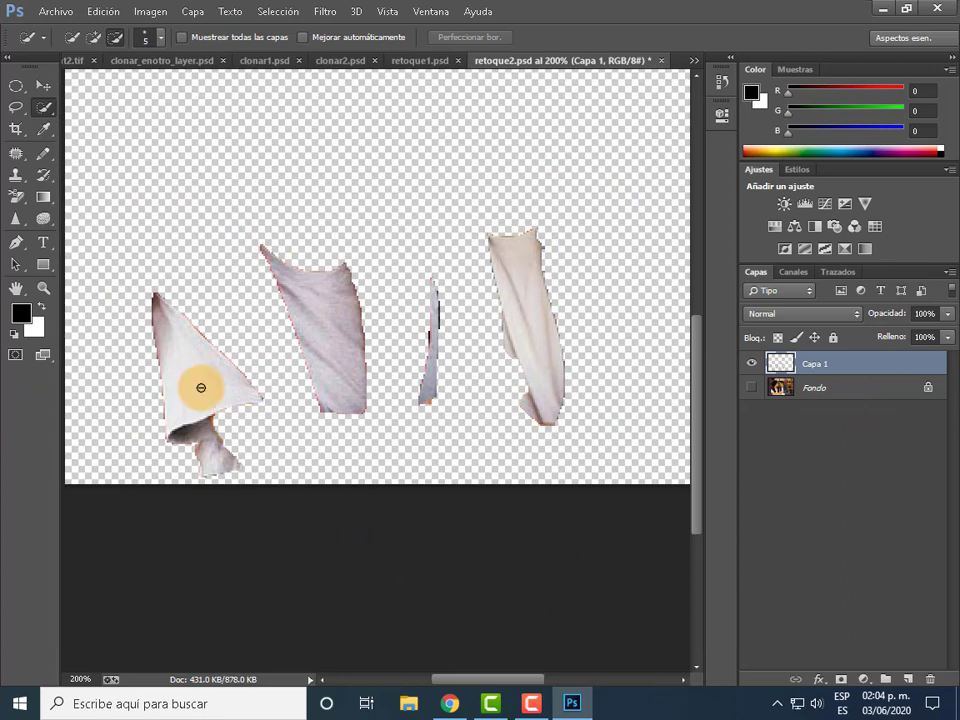
- Lighten a shirt piece with the Dodge tool (Herramienta Sobreexponer)
{"action": "left_click", "coordinate": [45, 219]}
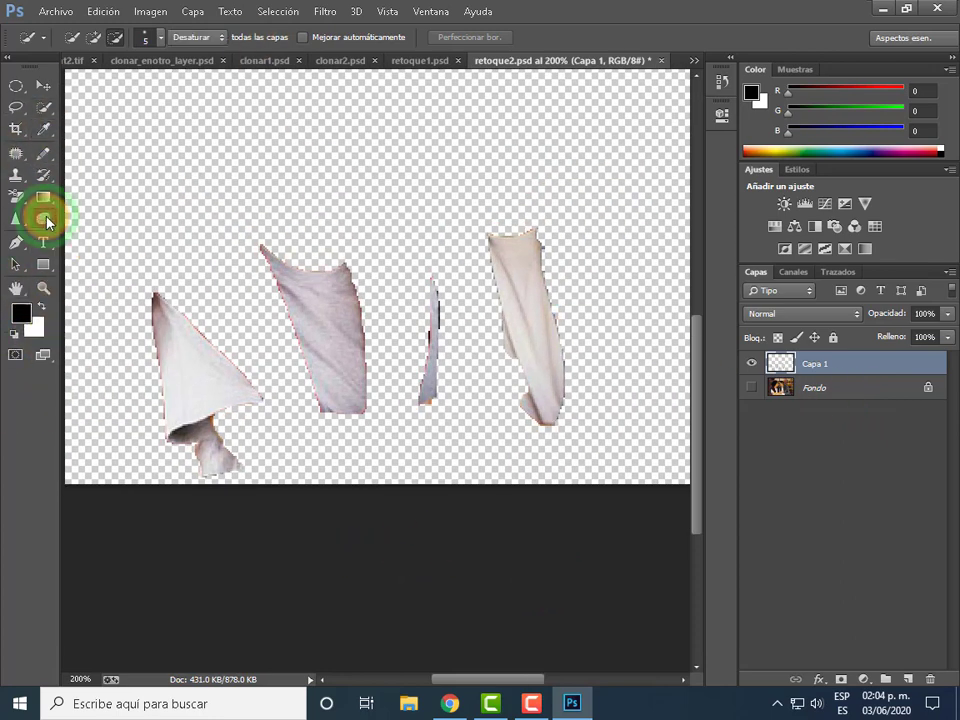
{"action": "left_click", "coordinate": [45, 228]}
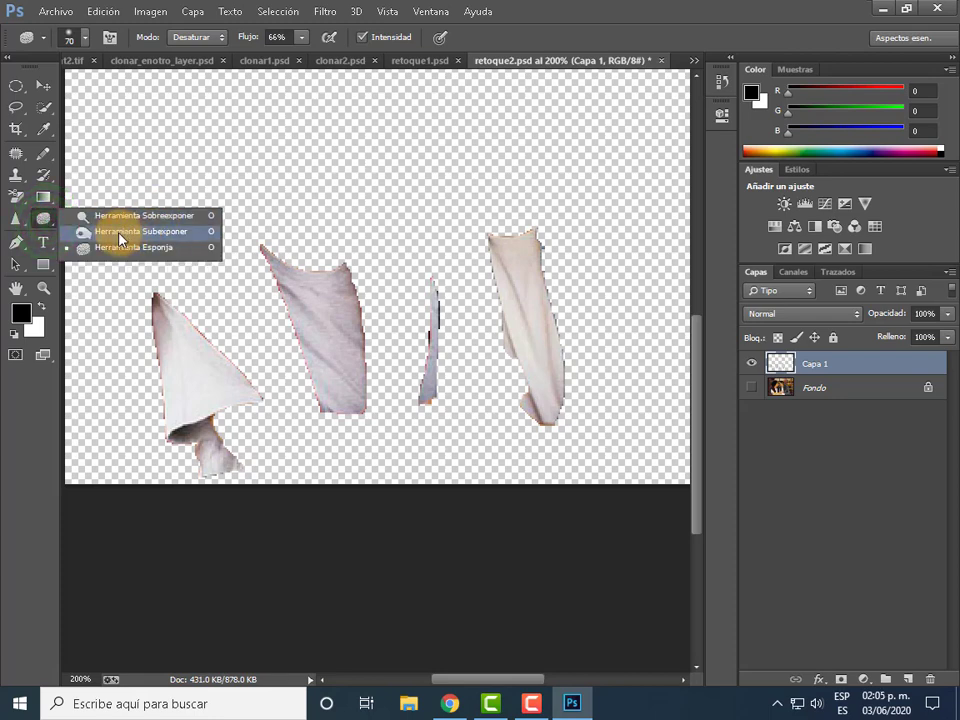
{"action": "left_click", "coordinate": [161, 216]}
{"action": "mouse_move", "coordinate": [298, 291]}
{"action": "left_mouse_down"}
{"action": "mouse_move", "coordinate": [330, 321]}
{"action": "mouse_move", "coordinate": [330, 276]}
{"action": "mouse_move", "coordinate": [332, 334]}
{"action": "mouse_move", "coordinate": [347, 375]}
{"action": "mouse_move", "coordinate": [336, 409]}
{"action": "mouse_move", "coordinate": [420, 374]}
{"action": "mouse_move", "coordinate": [538, 285]}
{"action": "mouse_move", "coordinate": [508, 403]}
{"action": "mouse_move", "coordinate": [146, 232]}
{"action": "mouse_move", "coordinate": [189, 386]}
{"action": "mouse_move", "coordinate": [131, 274]}
{"action": "mouse_move", "coordinate": [399, 396]}
{"action": "mouse_move", "coordinate": [436, 330]}
{"action": "left_mouse_up"}
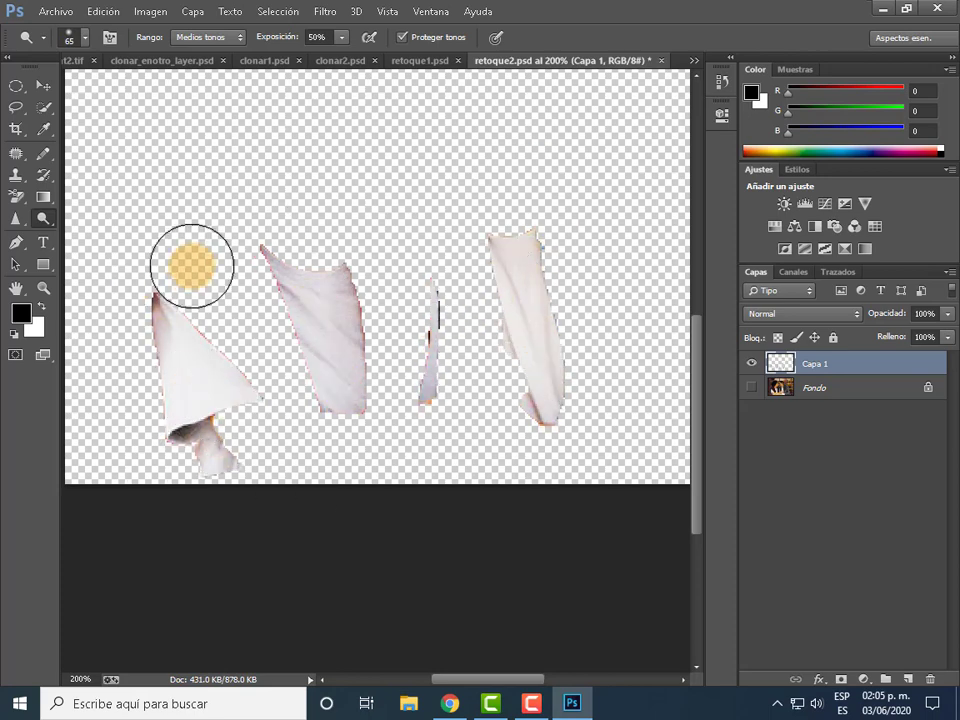
- Dodge over all the shirt pieces on Capa 1, then make Fondo visible again
{"action": "left_click", "coordinate": [720, 82]}
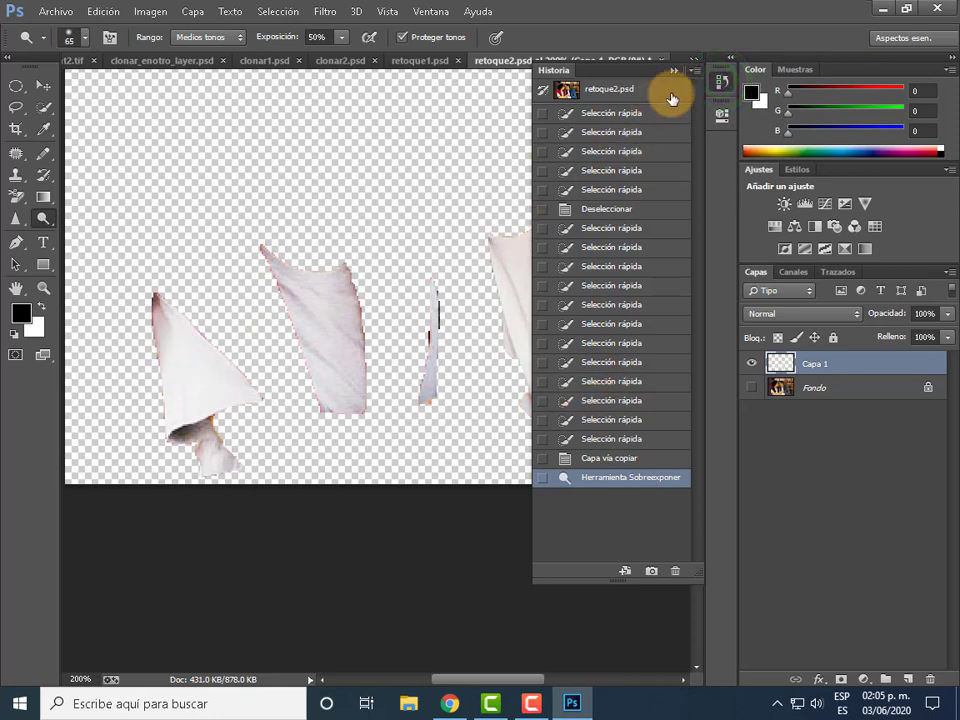
{"action": "left_click", "coordinate": [676, 74]}
{"action": "left_click_drag", "start_coordinate": [259, 253], "coordinate": [178, 283]}
{"action": "mouse_move", "coordinate": [212, 459]}
{"action": "left_mouse_down"}
{"action": "mouse_move", "coordinate": [336, 327]}
{"action": "mouse_move", "coordinate": [296, 231]}
{"action": "mouse_move", "coordinate": [336, 386]}
{"action": "mouse_move", "coordinate": [384, 229]}
{"action": "mouse_move", "coordinate": [410, 252]}
{"action": "left_mouse_up"}
{"action": "mouse_move", "coordinate": [410, 252]}
{"action": "left_mouse_down"}
{"action": "mouse_move", "coordinate": [415, 482]}
{"action": "mouse_move", "coordinate": [460, 175]}
{"action": "left_mouse_up"}
{"action": "mouse_move", "coordinate": [505, 240]}
{"action": "left_mouse_down"}
{"action": "mouse_move", "coordinate": [560, 355]}
{"action": "mouse_move", "coordinate": [513, 247]}
{"action": "mouse_move", "coordinate": [634, 160]}
{"action": "mouse_move", "coordinate": [475, 321]}
{"action": "mouse_move", "coordinate": [547, 197]}
{"action": "mouse_move", "coordinate": [240, 231]}
{"action": "mouse_move", "coordinate": [155, 270]}
{"action": "mouse_move", "coordinate": [179, 403]}
{"action": "mouse_move", "coordinate": [266, 186]}
{"action": "mouse_move", "coordinate": [268, 214]}
{"action": "left_mouse_up"}
{"action": "mouse_move", "coordinate": [300, 320]}
{"action": "left_mouse_down"}
{"action": "mouse_move", "coordinate": [332, 403]}
{"action": "mouse_move", "coordinate": [322, 260]}
{"action": "mouse_move", "coordinate": [437, 281]}
{"action": "mouse_move", "coordinate": [433, 274]}
{"action": "left_mouse_up"}
{"action": "mouse_move", "coordinate": [440, 330]}
{"action": "left_mouse_down"}
{"action": "mouse_move", "coordinate": [452, 471]}
{"action": "mouse_move", "coordinate": [426, 433]}
{"action": "mouse_move", "coordinate": [476, 244]}
{"action": "mouse_move", "coordinate": [574, 422]}
{"action": "mouse_move", "coordinate": [553, 390]}
{"action": "mouse_move", "coordinate": [265, 424]}
{"action": "mouse_move", "coordinate": [276, 497]}
{"action": "mouse_move", "coordinate": [409, 514]}
{"action": "mouse_move", "coordinate": [781, 450]}
{"action": "left_mouse_up"}
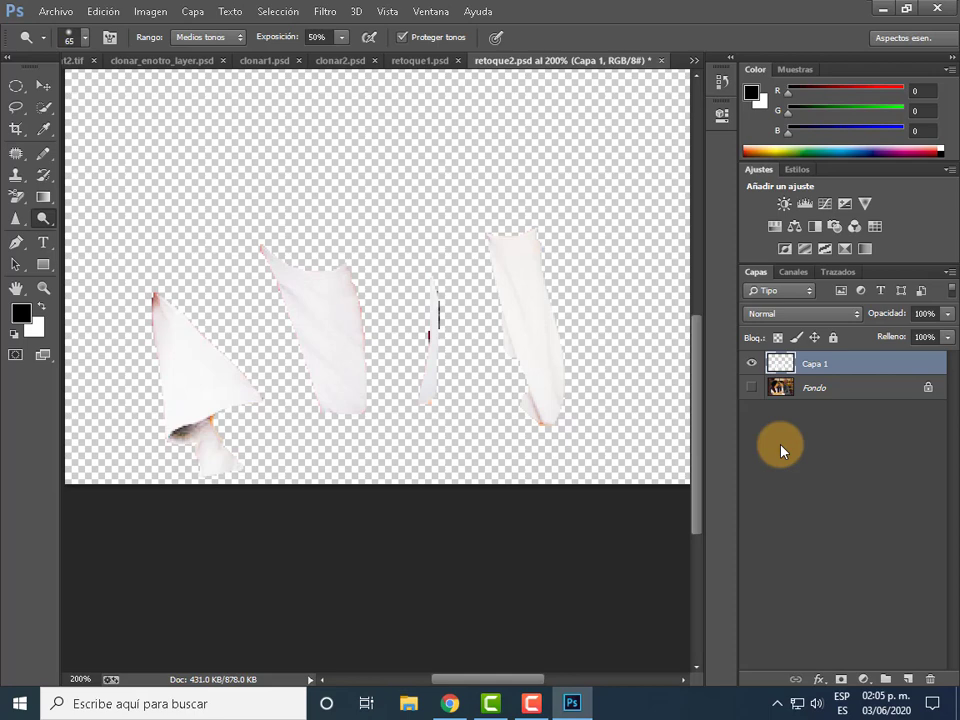
{"action": "left_click", "coordinate": [753, 389]}
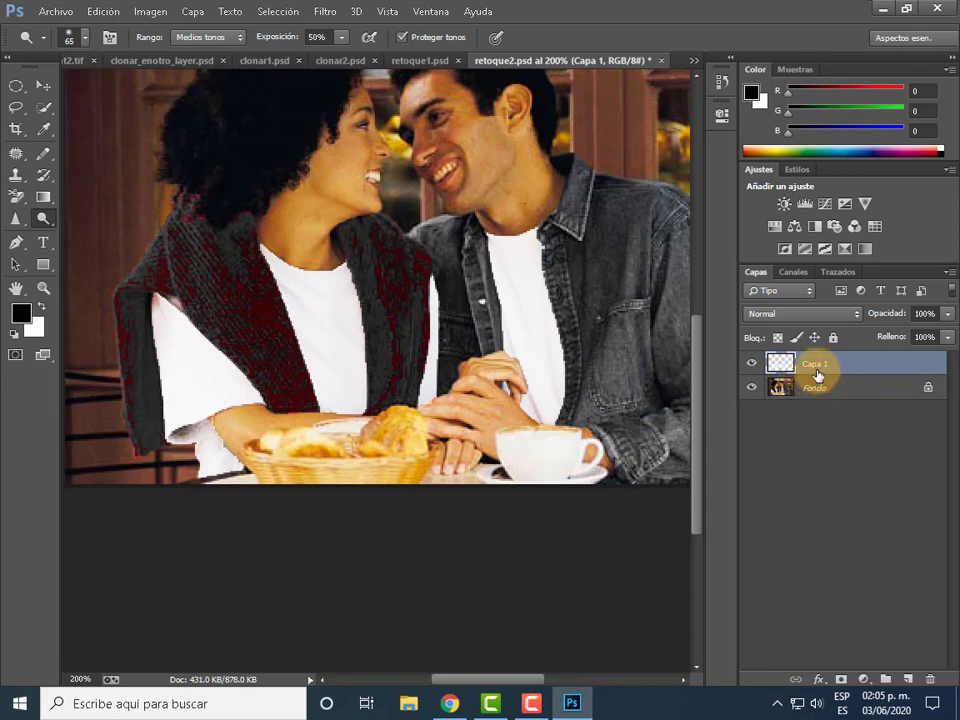
- Flatten the image and save it as SEMANA3 PHOTO NOMBRE ALUMNO.psd in Documentos
{"action": "right_click", "coordinate": [823, 389]}
{"action": "left_click", "coordinate": [806, 522]}
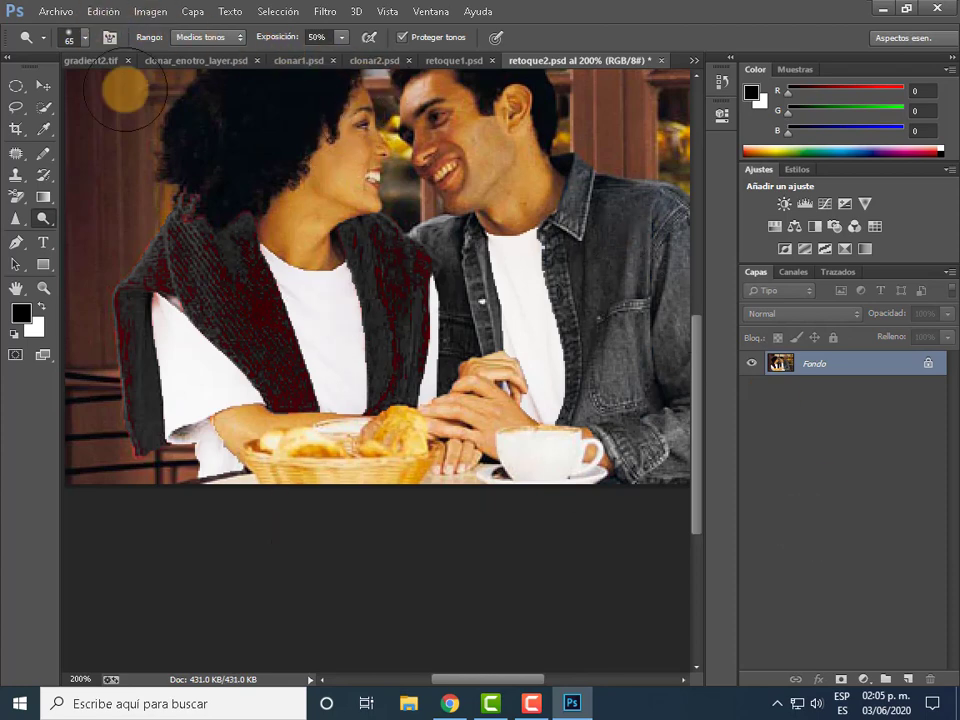
{"action": "left_click", "coordinate": [56, 11]}
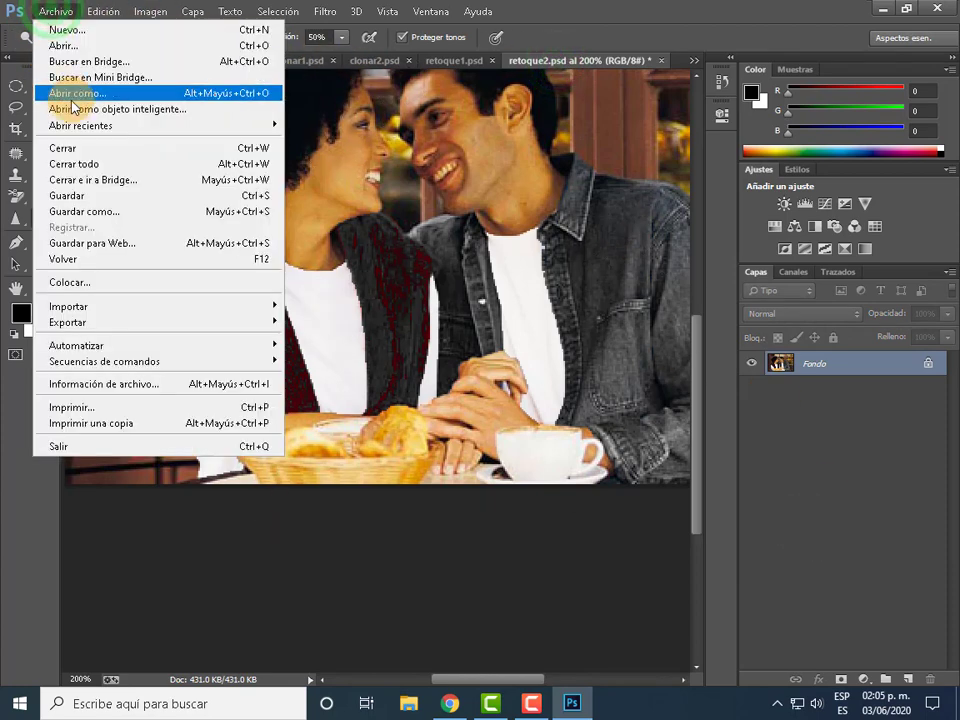
{"action": "left_click", "coordinate": [100, 212]}
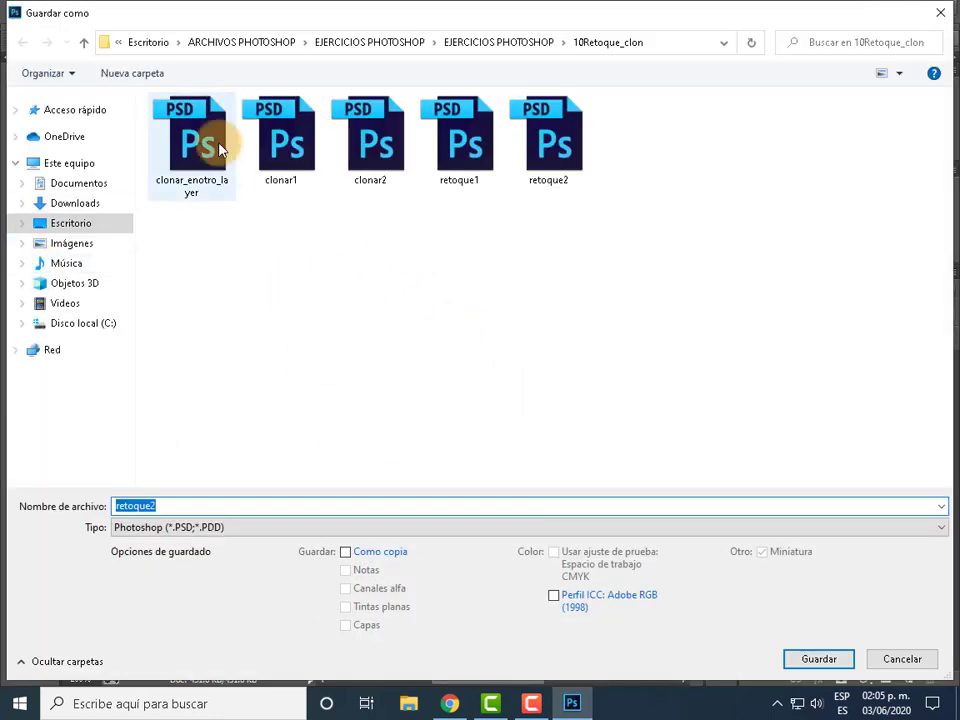
{"action": "left_click", "coordinate": [60, 183]}
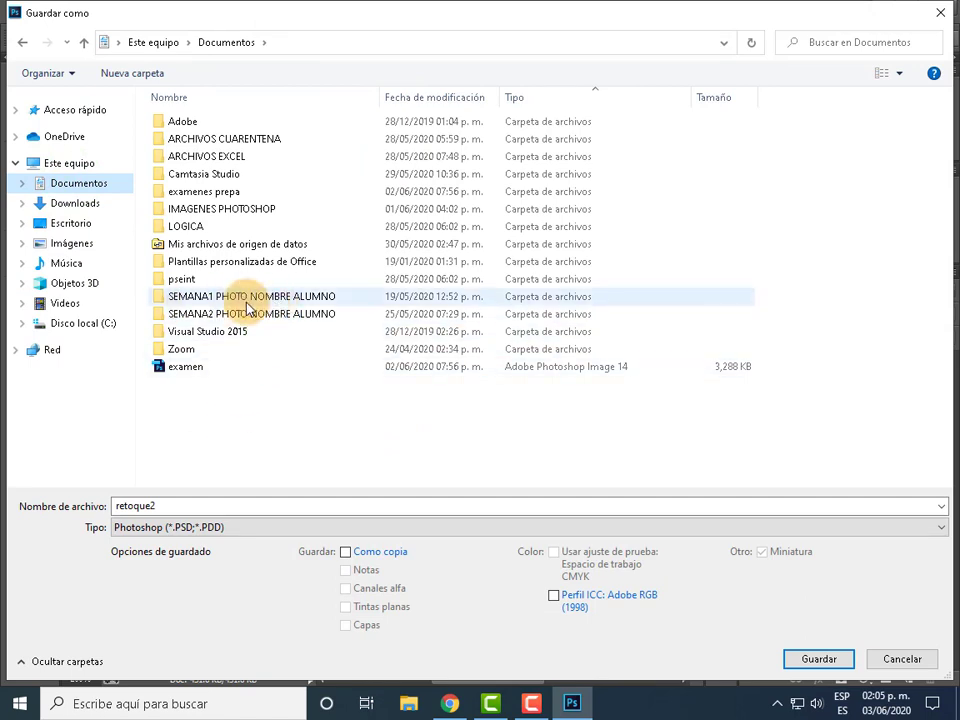
{"action": "double_click", "coordinate": [179, 507]}
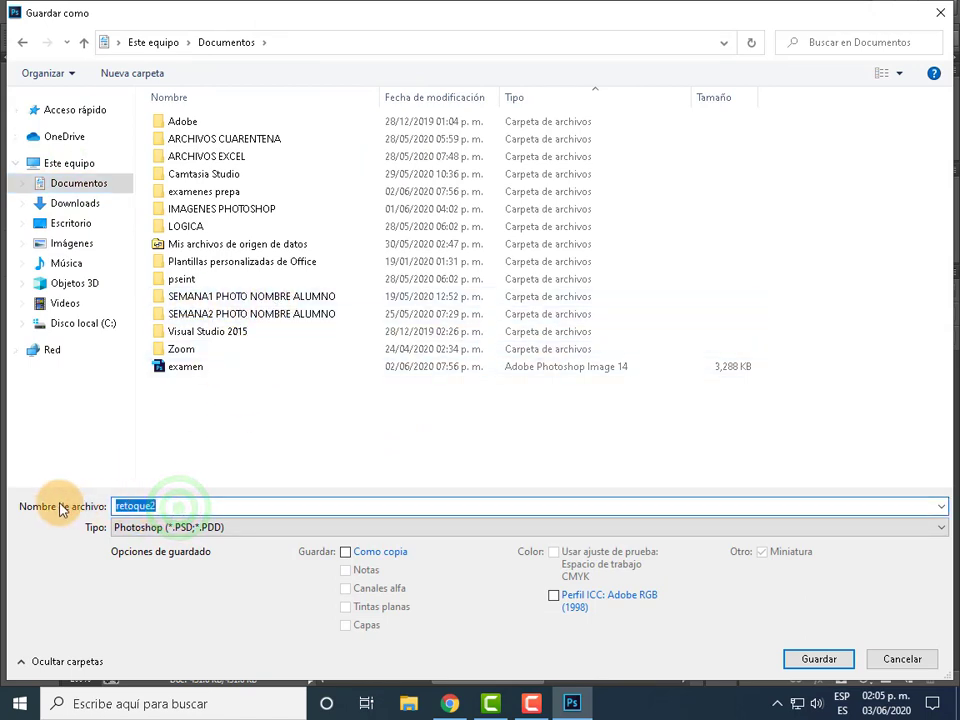
{"action": "type", "text": "SEMAN"}
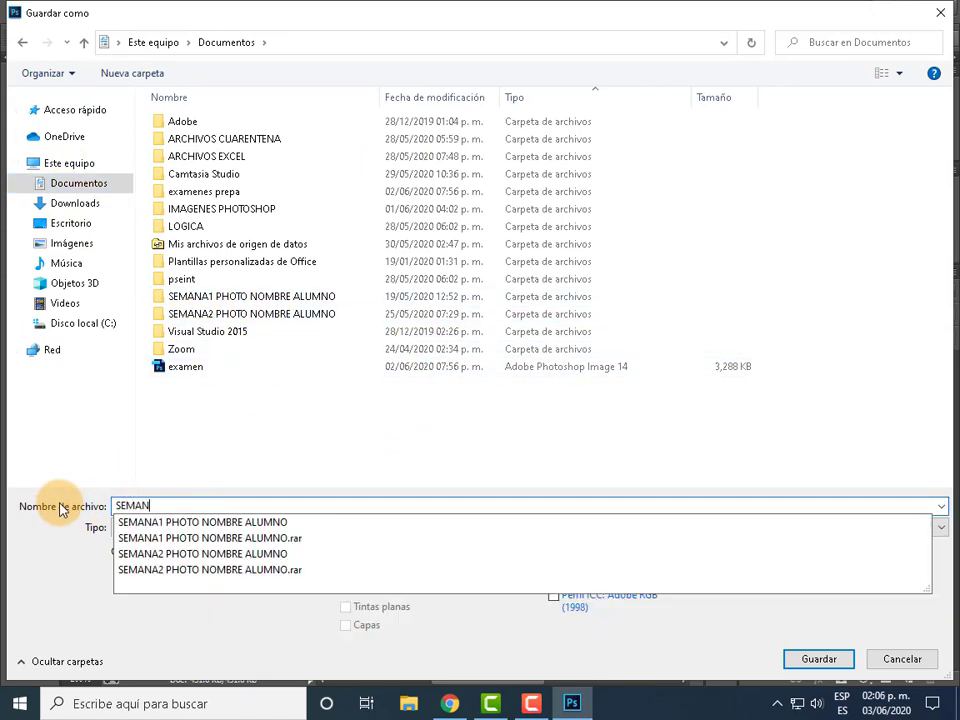
{"action": "type", "text": "A3 PHOTO NOMBRE ALUMNO"}
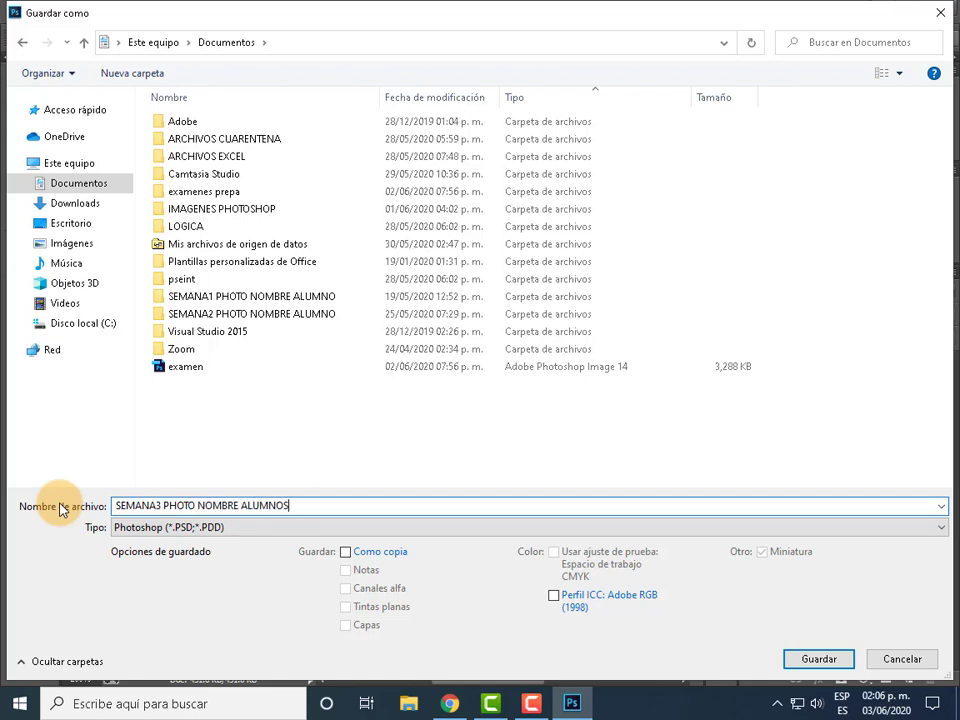
{"action": "left_click", "coordinate": [825, 661]}
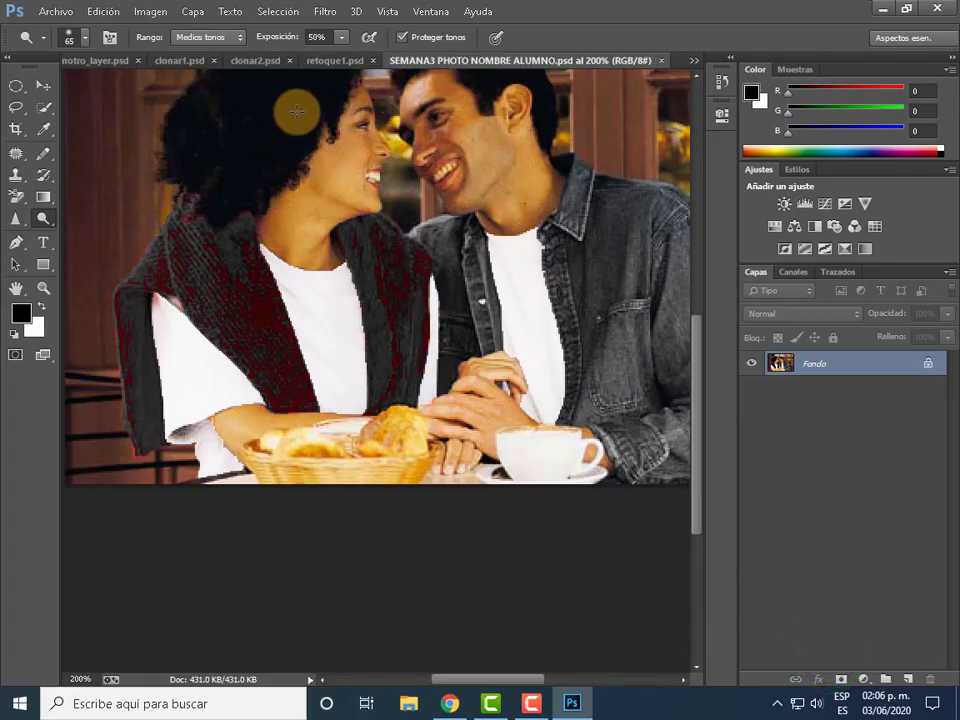
- From Guardar como, create and open a new Documentos folder named SEMANA3 PHOT NOMBRE ALUMNO
{"action": "left_click", "coordinate": [52, 12]}
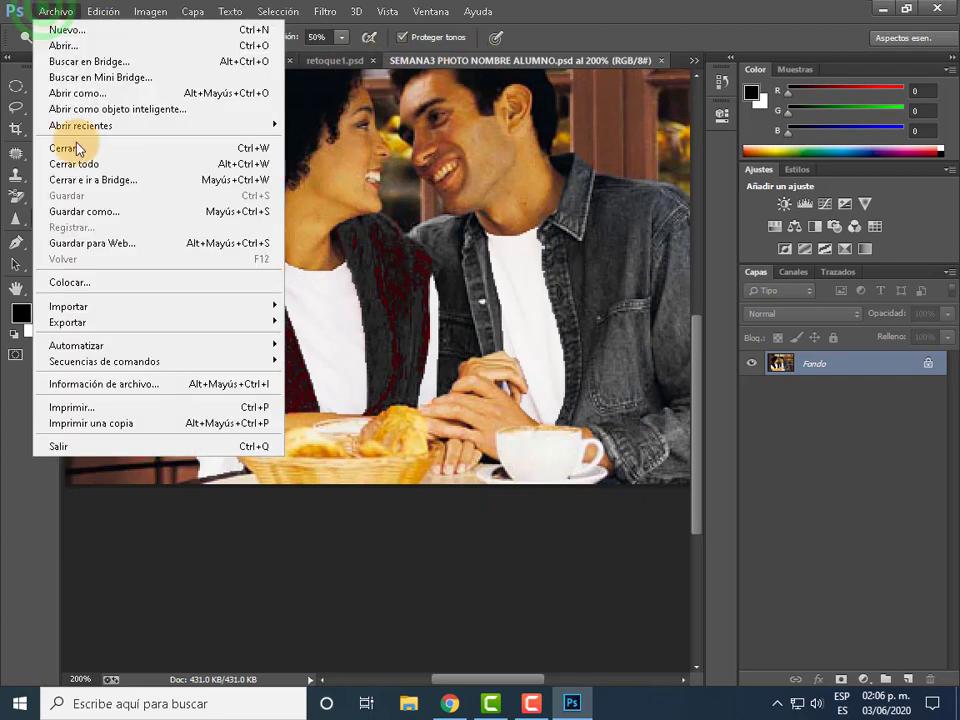
{"action": "left_click", "coordinate": [98, 211]}
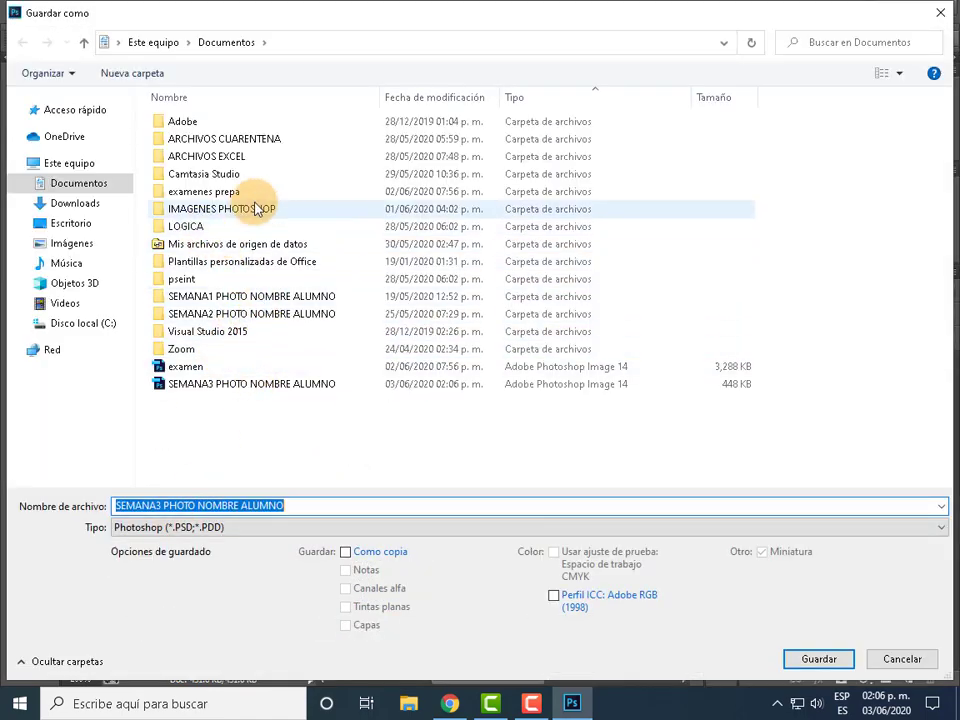
{"action": "left_click", "coordinate": [279, 387]}
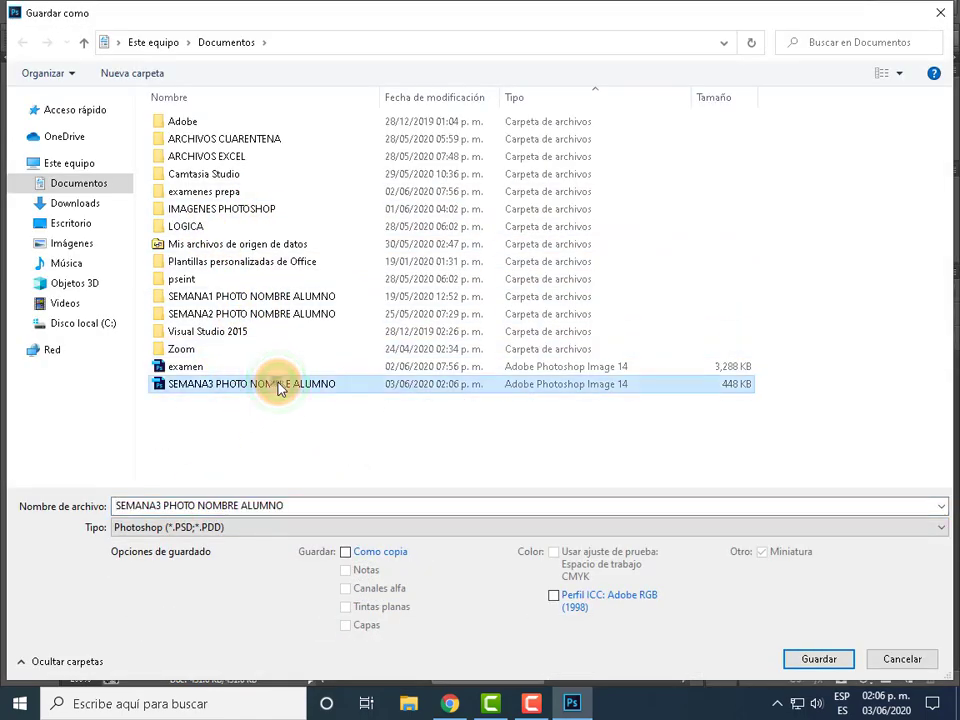
{"action": "right_click", "coordinate": [279, 387]}
{"action": "left_click", "coordinate": [193, 433]}
{"action": "right_click", "coordinate": [193, 433]}
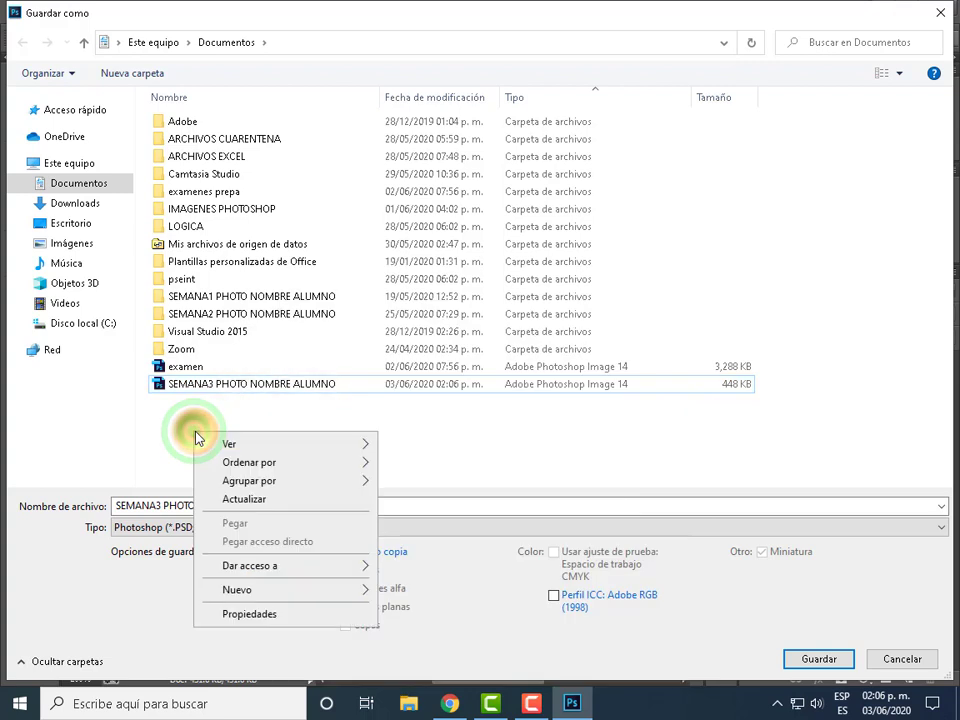
{"action": "right_click", "coordinate": [430, 447]}
{"action": "left_click", "coordinate": [499, 600]}
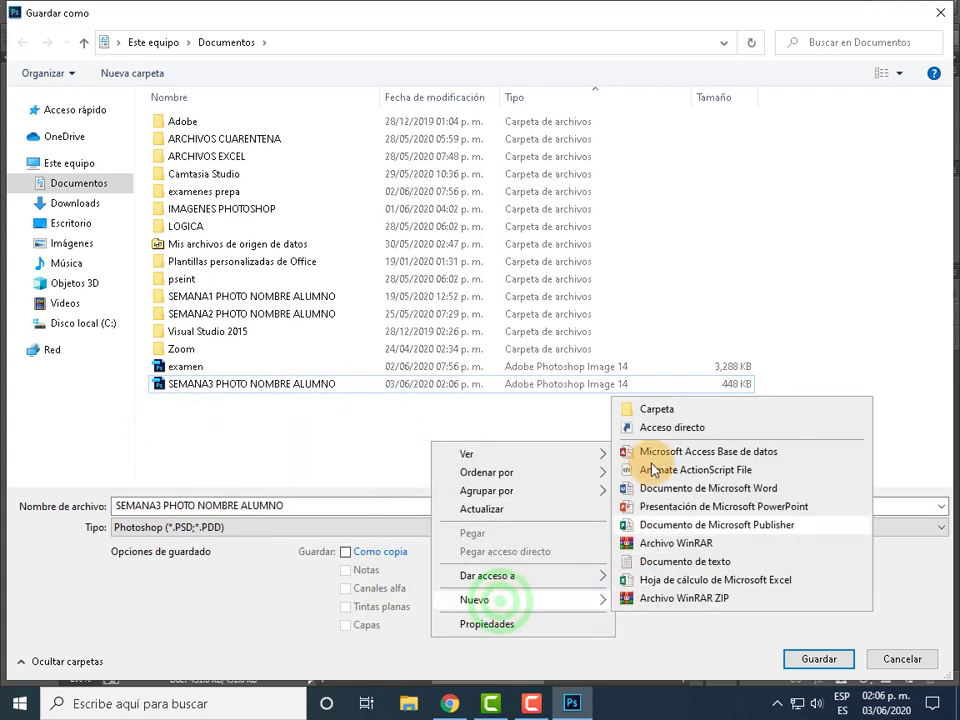
{"action": "left_click", "coordinate": [664, 407]}
{"action": "type", "text": "SEMANA3 PHOT NOMBRE ALUMNO"}
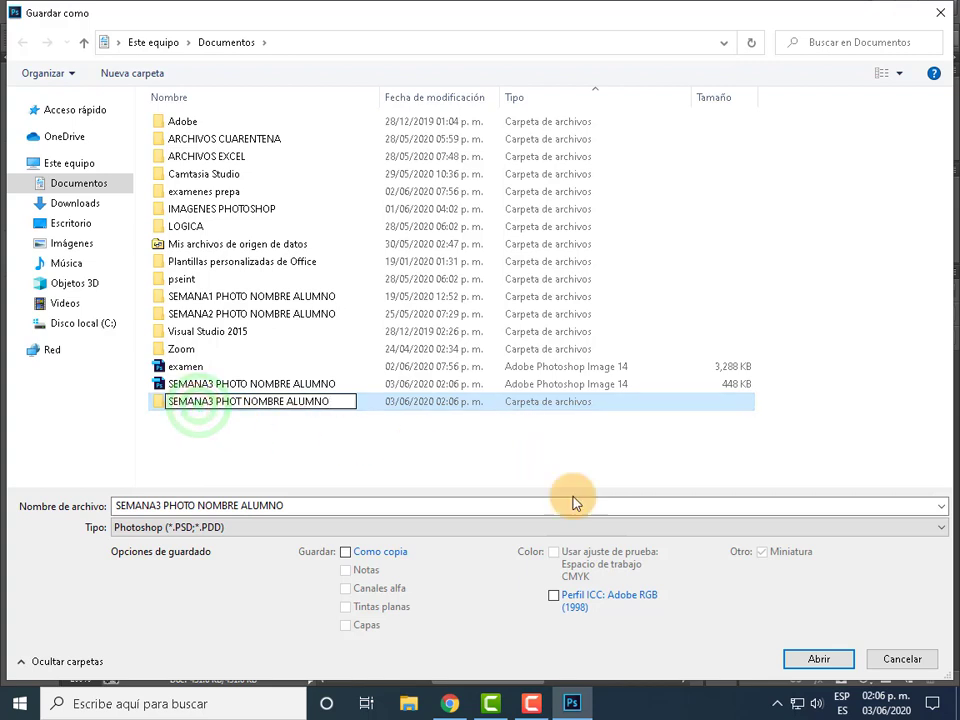
{"action": "left_click", "coordinate": [814, 658]}
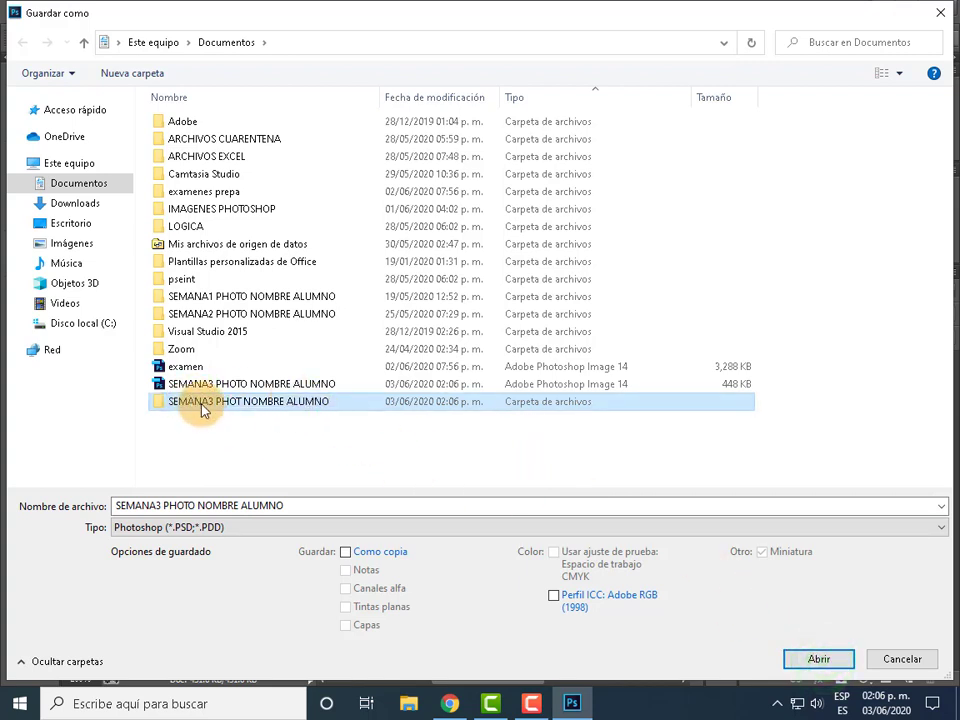
{"action": "left_click", "coordinate": [812, 662]}
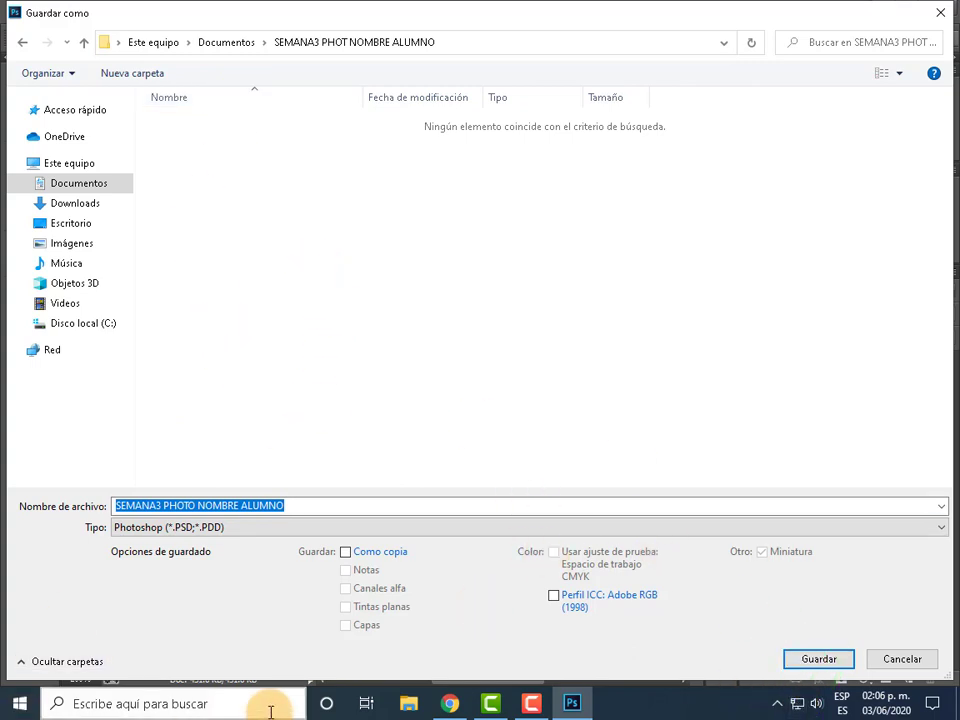
{"action": "left_click", "coordinate": [409, 703]}
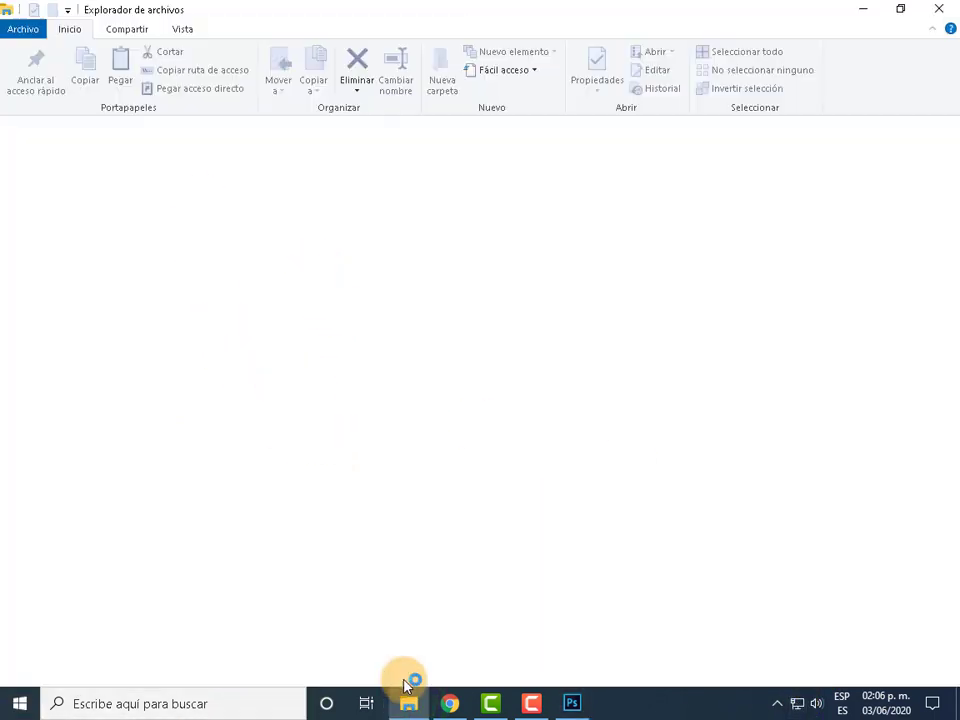
{"action": "mouse_move", "coordinate": [72, 267]}
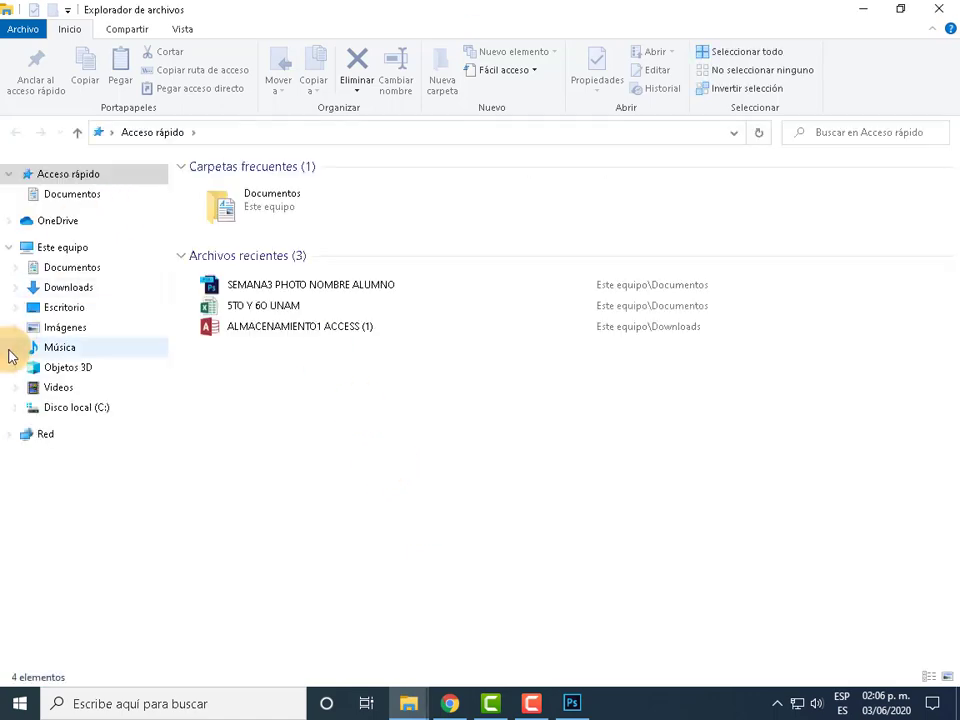
- Browse SEMANA2 PHOTO NOMBRE ALUMNO's PRACTICA files, then open the empty SEMANA3 PHOT NOMBRE ALUMNO folder
{"action": "left_click", "coordinate": [85, 269]}
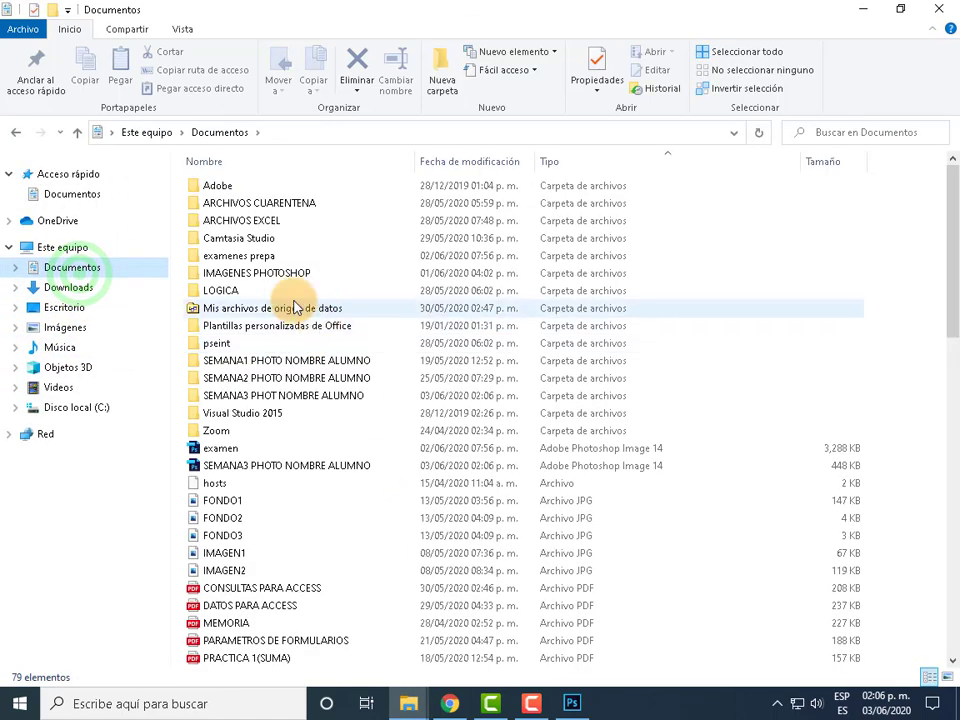
{"action": "double_click", "coordinate": [294, 380]}
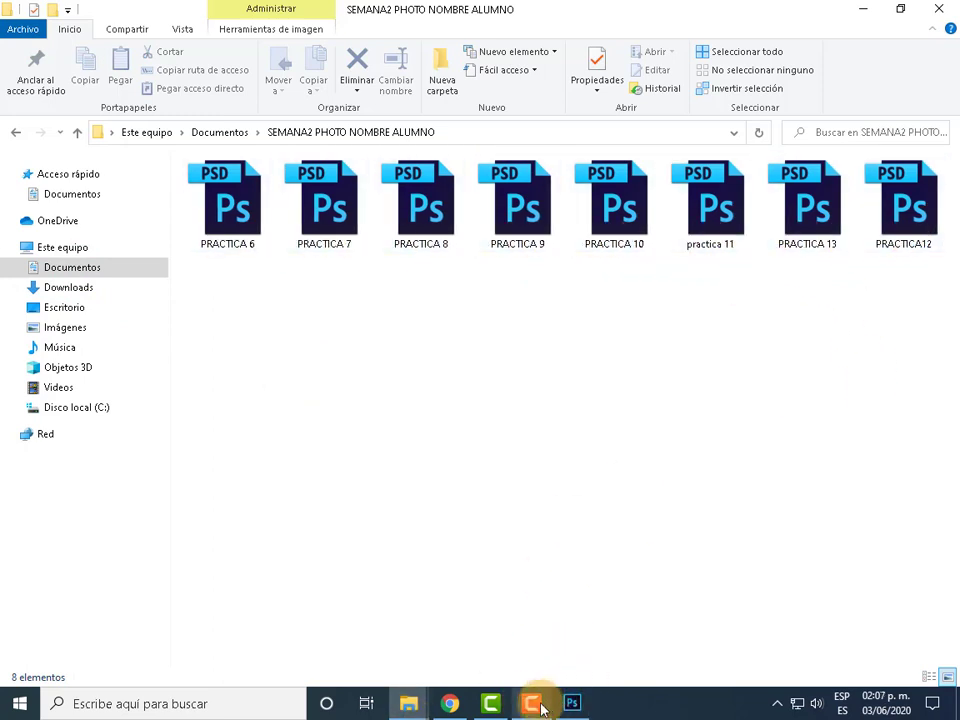
{"action": "left_click", "coordinate": [409, 703]}
{"action": "left_click", "coordinate": [475, 630]}
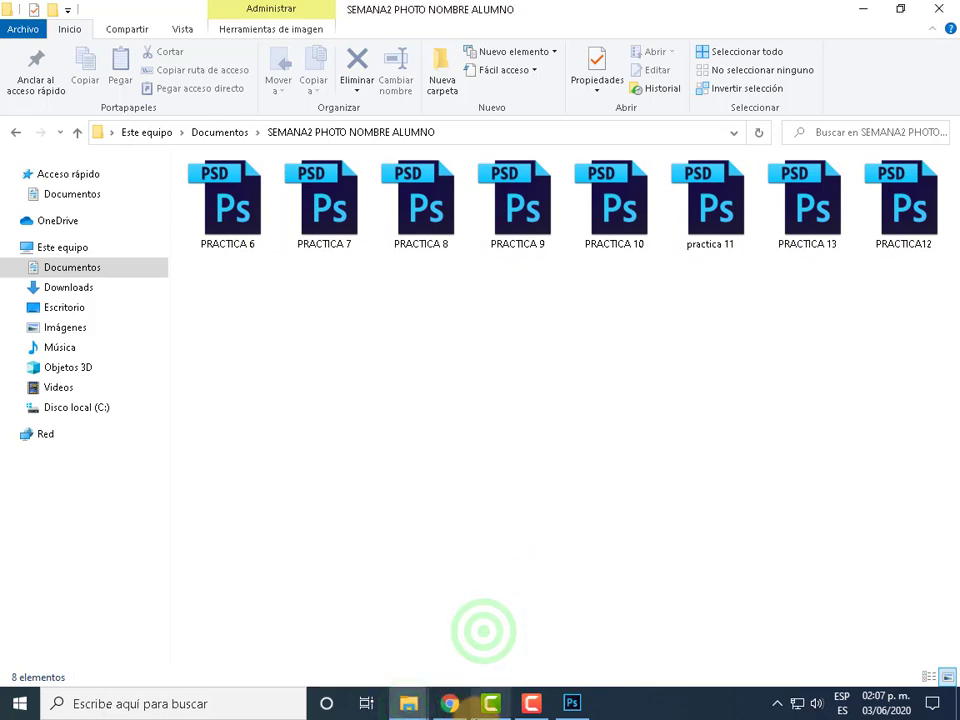
{"action": "left_click", "coordinate": [407, 700]}
{"action": "left_click", "coordinate": [320, 568]}
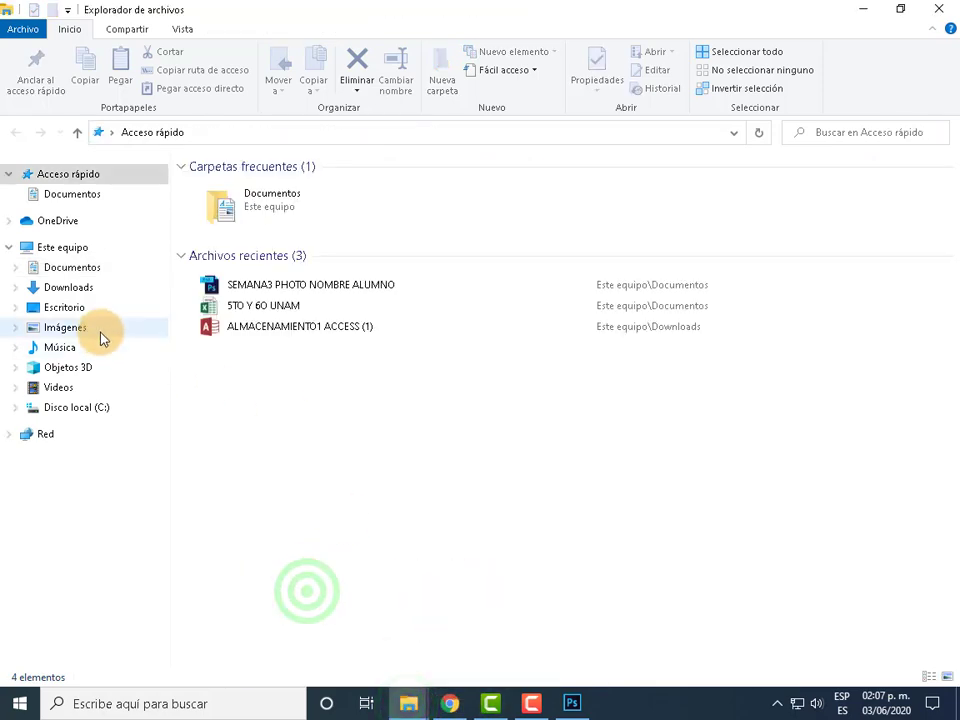
{"action": "left_click", "coordinate": [72, 267]}
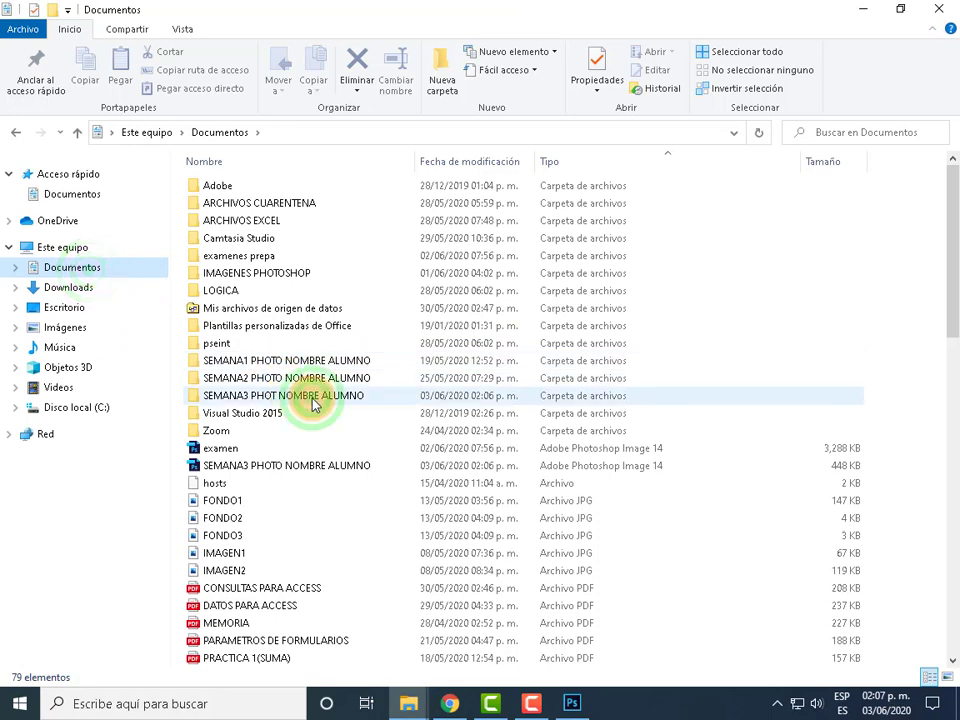
{"action": "double_click", "coordinate": [310, 396]}
- Save the café photo as PRACTICA 14.psd inside SEMANA3 PHOT NOMBRE ALUMNO
{"action": "left_click", "coordinate": [571, 704]}
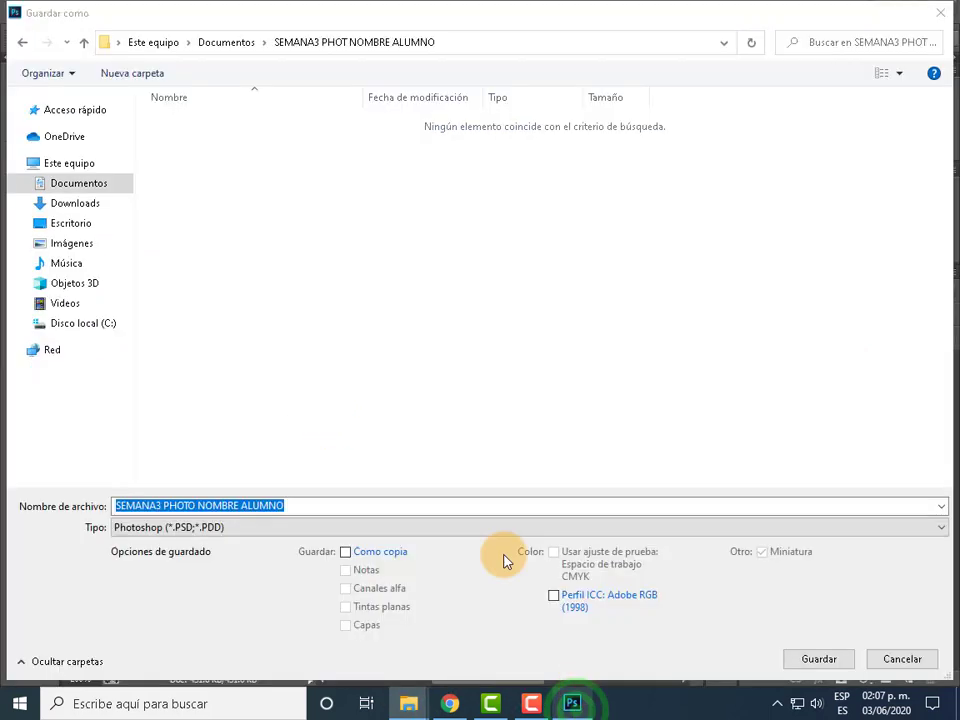
{"action": "left_click", "coordinate": [306, 505]}
{"action": "type", "text": "PRACTICA 14"}
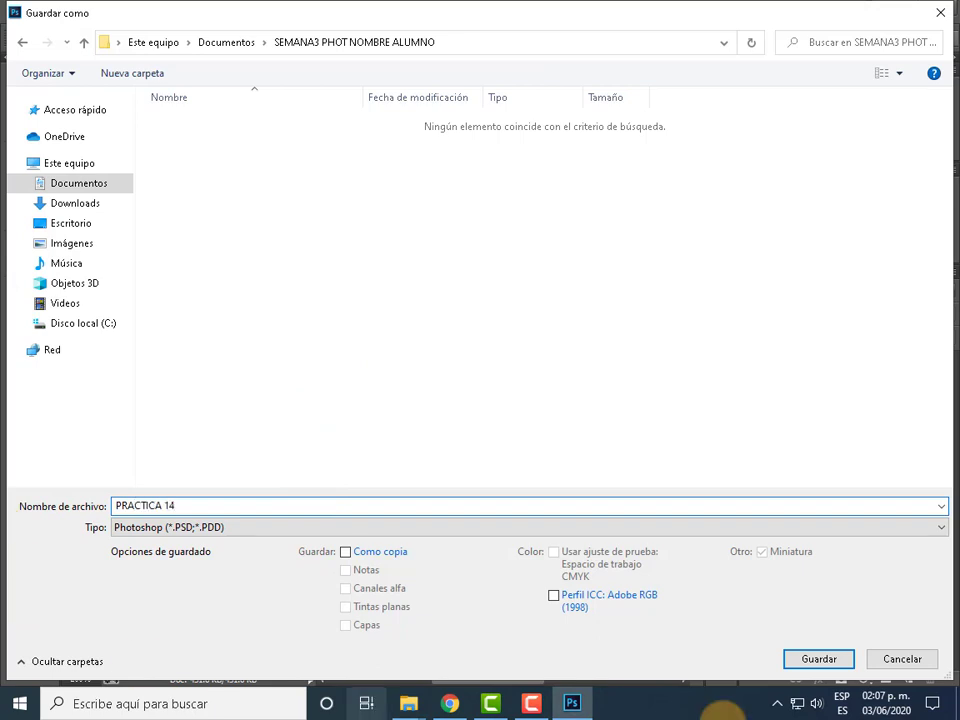
{"action": "left_click", "coordinate": [820, 659]}
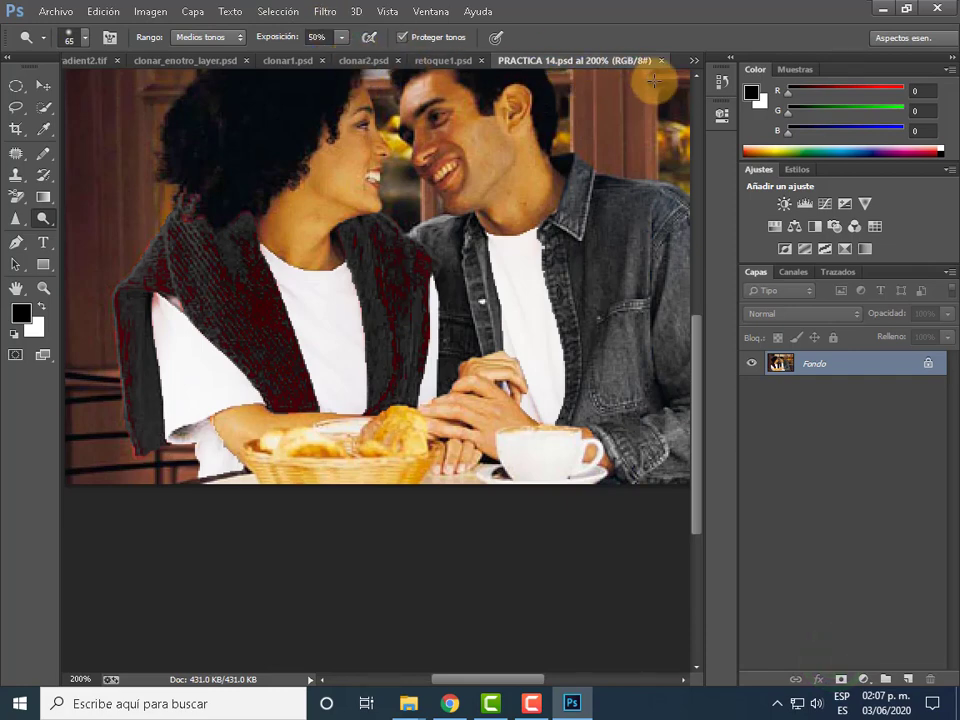
- After checking the open-documents list, dodge the man's jacket near his shoulder and show the Dodge/Burn/Sponge flyout
{"action": "left_click", "coordinate": [696, 64]}
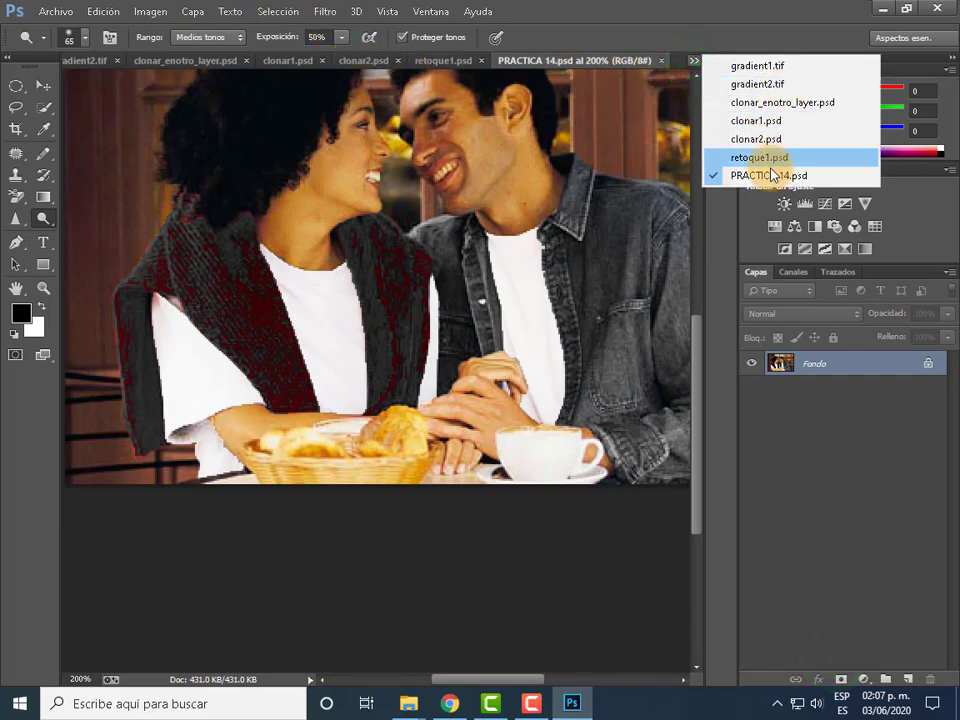
{"action": "left_click", "coordinate": [596, 174]}
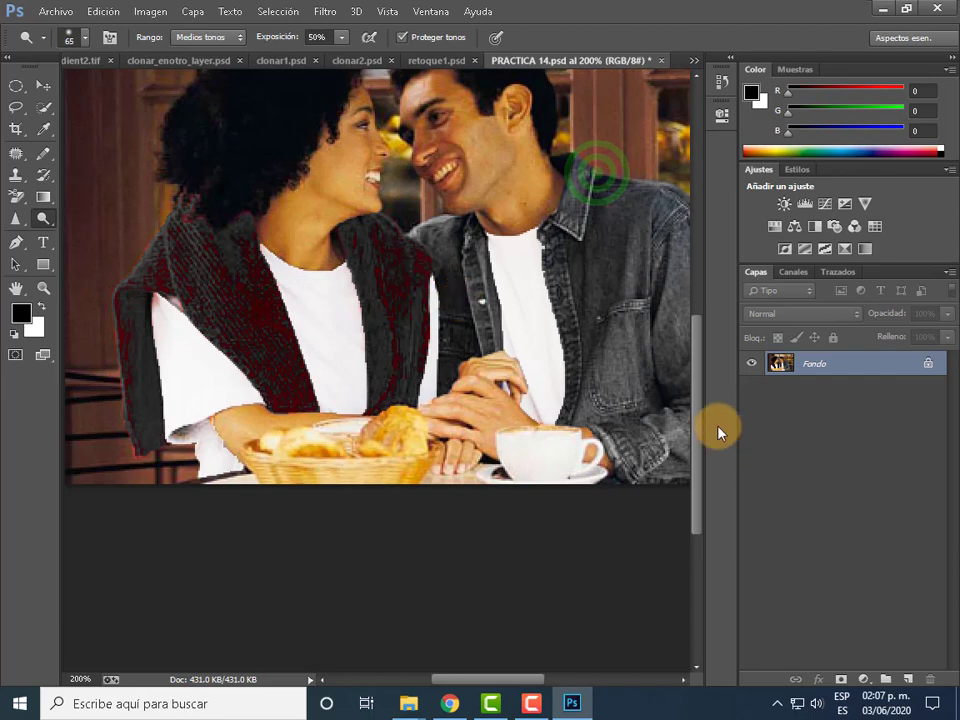
{"action": "left_click_drag", "start_coordinate": [702, 421], "coordinate": [698, 356]}
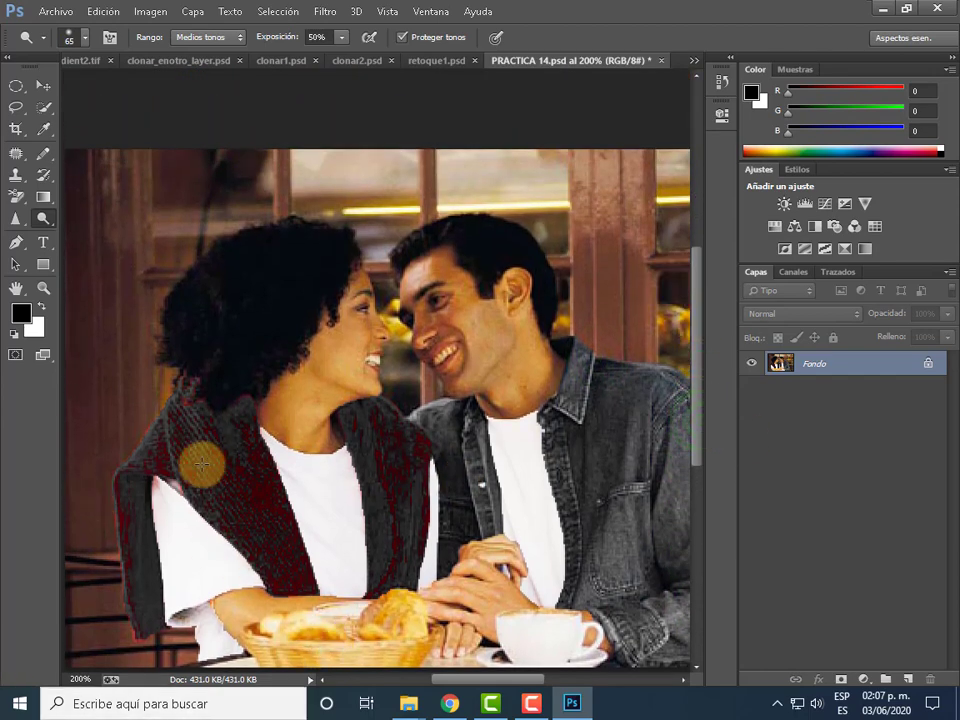
{"action": "left_click", "coordinate": [50, 219]}
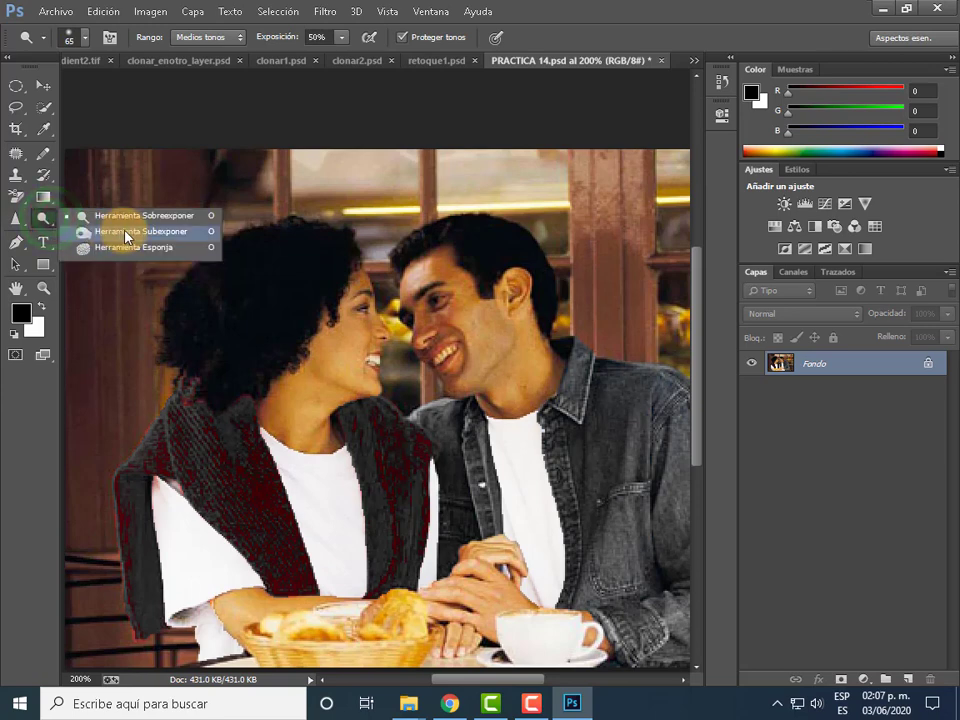
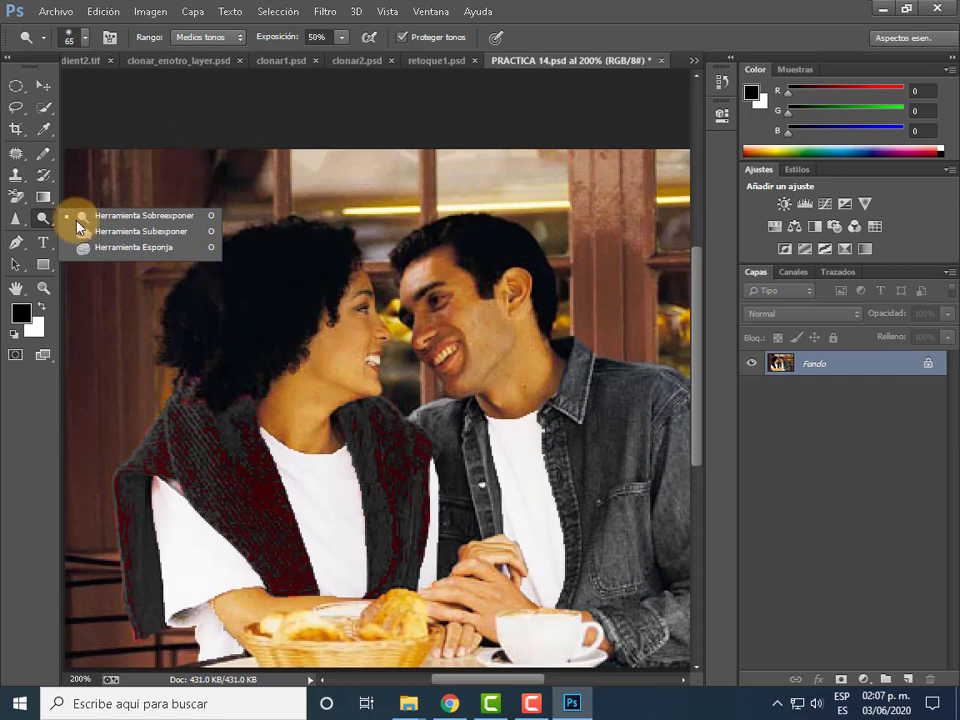
- Paint a new Quick Selection over both people's hair with a 15 px brush
{"action": "left_click", "coordinate": [176, 232]}
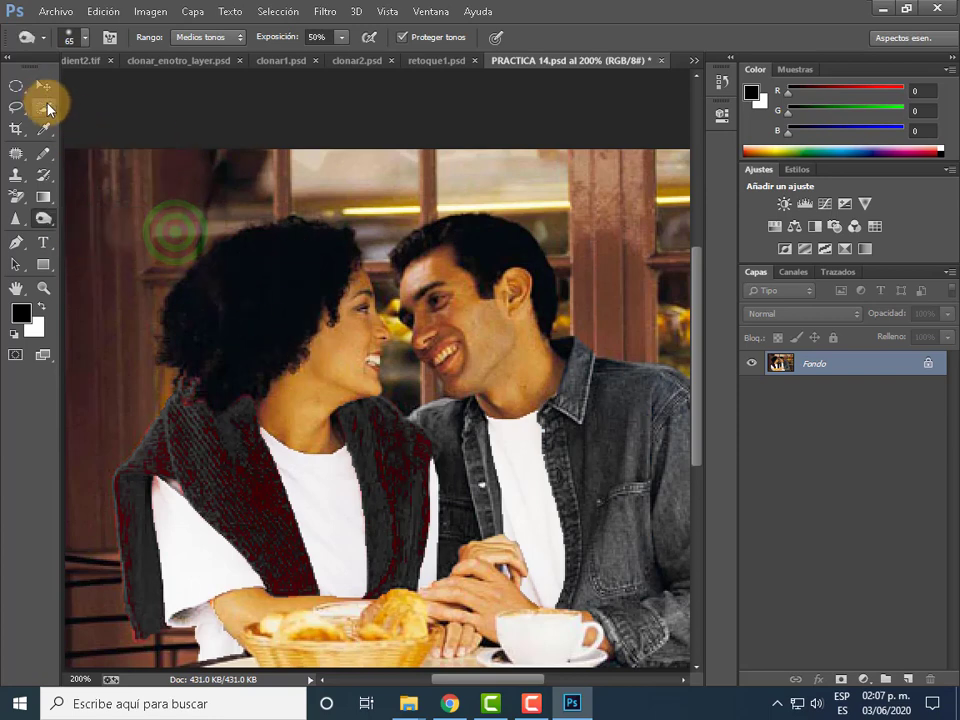
{"action": "left_click", "coordinate": [43, 105]}
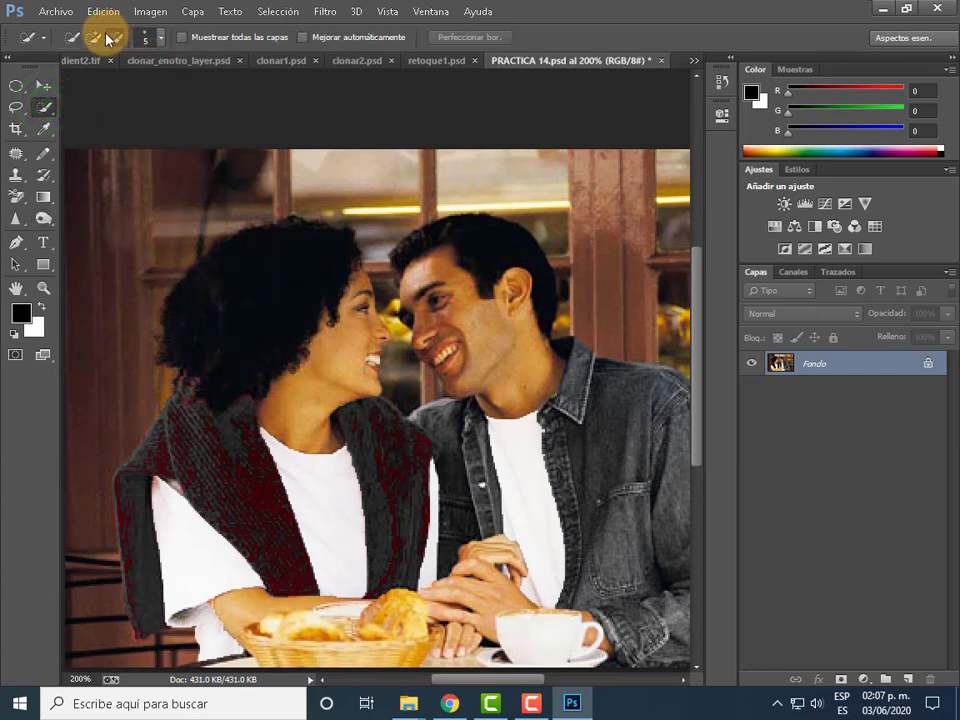
{"action": "left_click", "coordinate": [159, 40]}
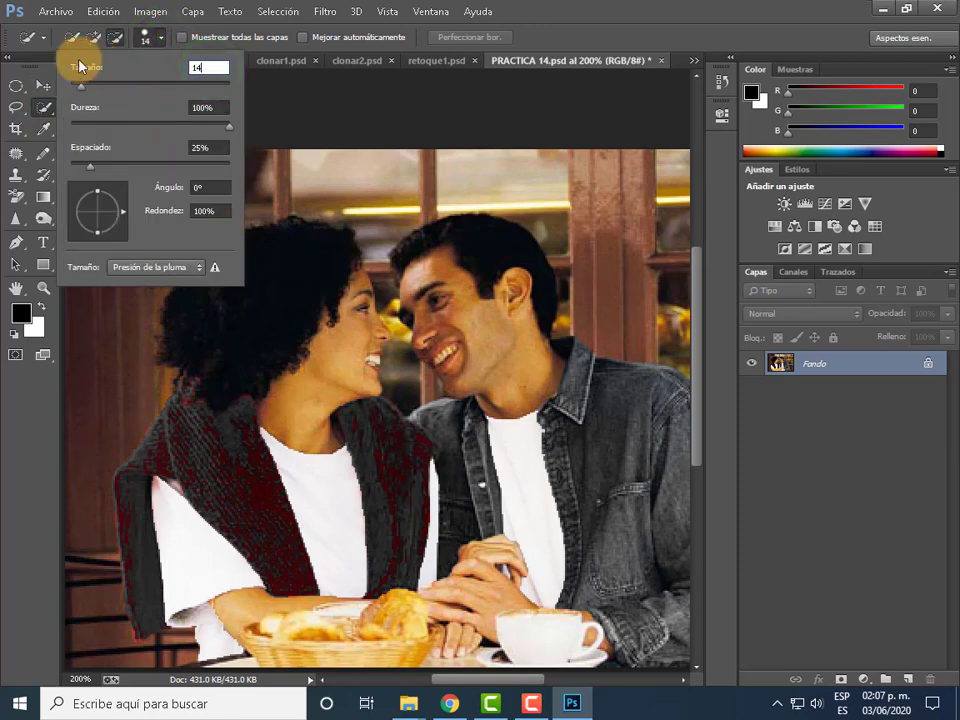
{"action": "type", "text": "5"}
{"action": "key", "text": "Return"}
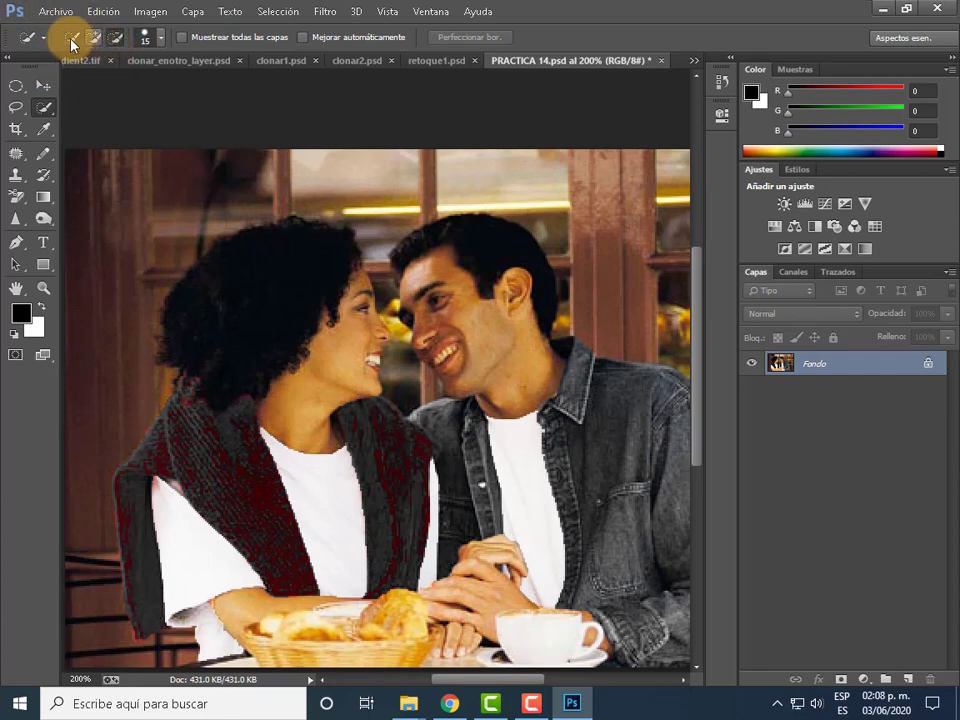
{"action": "left_click", "coordinate": [71, 40]}
{"action": "left_click_drag", "start_coordinate": [214, 311], "coordinate": [272, 266]}
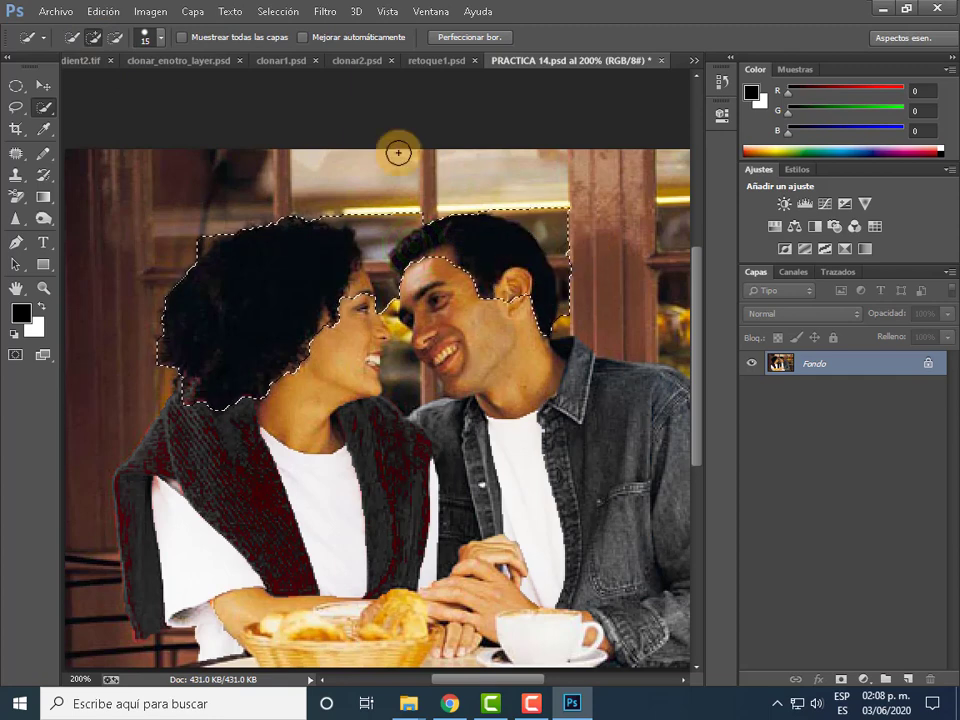
- Subtract the man's face and ear with a 5 px brush, and tidy the woman's lower hair edge
{"action": "left_click", "coordinate": [150, 38]}
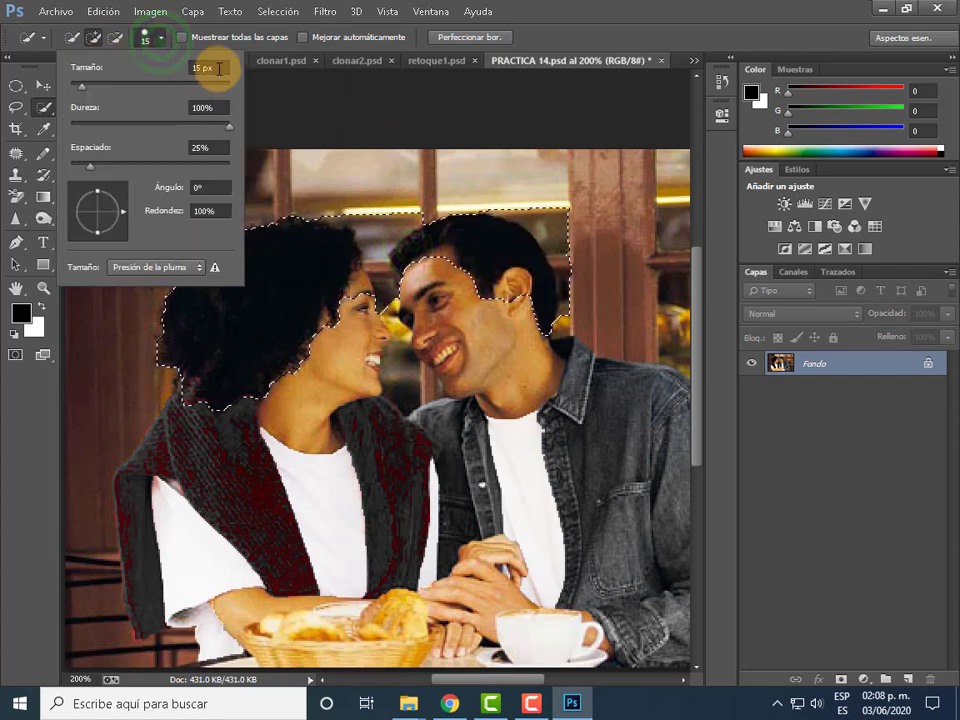
{"action": "double_click", "coordinate": [214, 68]}
{"action": "type", "text": "5"}
{"action": "key", "text": "Return"}
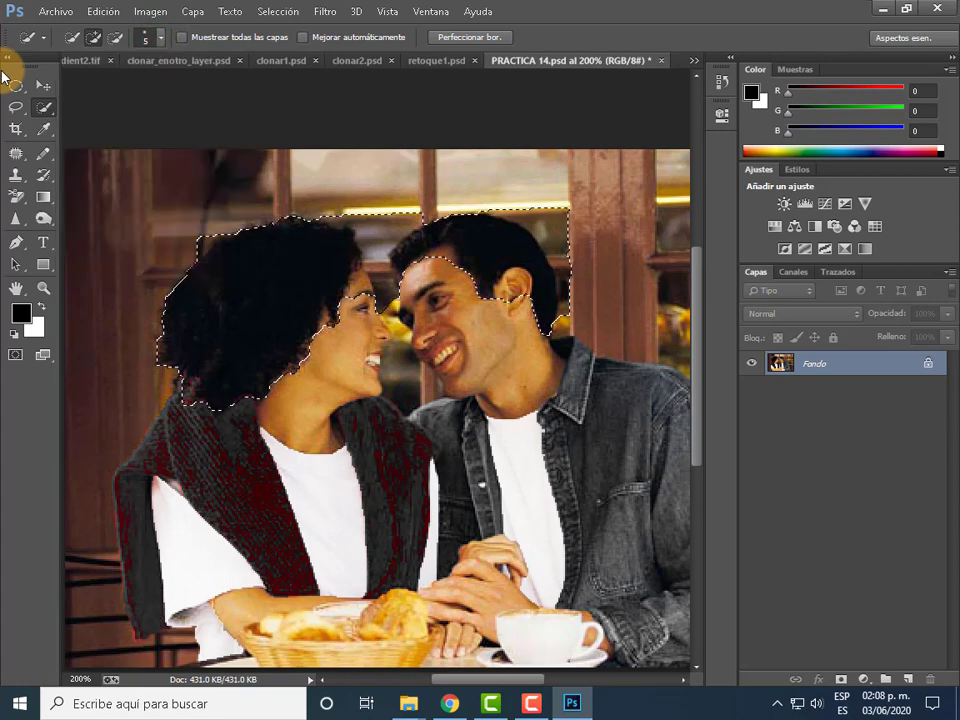
{"action": "left_click", "coordinate": [117, 38]}
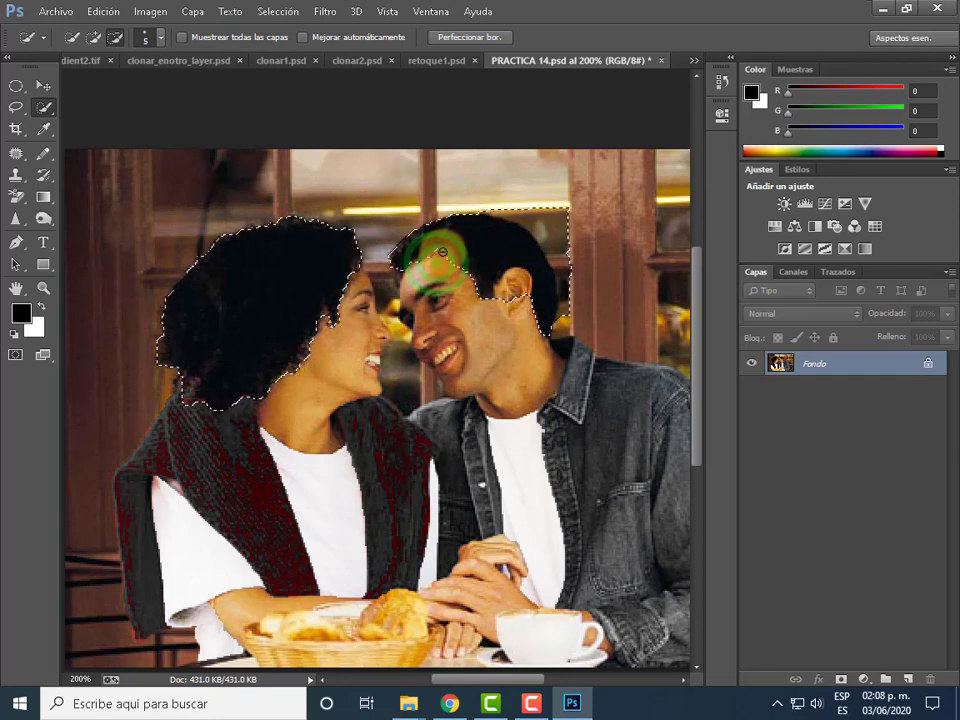
{"action": "left_click_drag", "start_coordinate": [451, 255], "coordinate": [526, 337]}
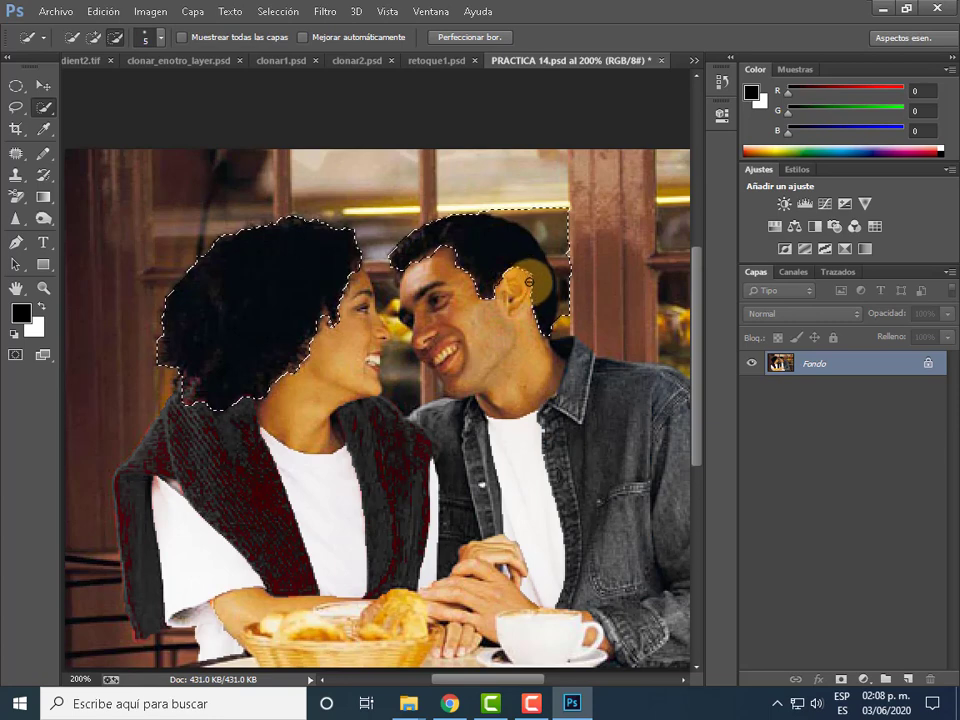
{"action": "left_click_drag", "start_coordinate": [529, 282], "coordinate": [603, 328]}
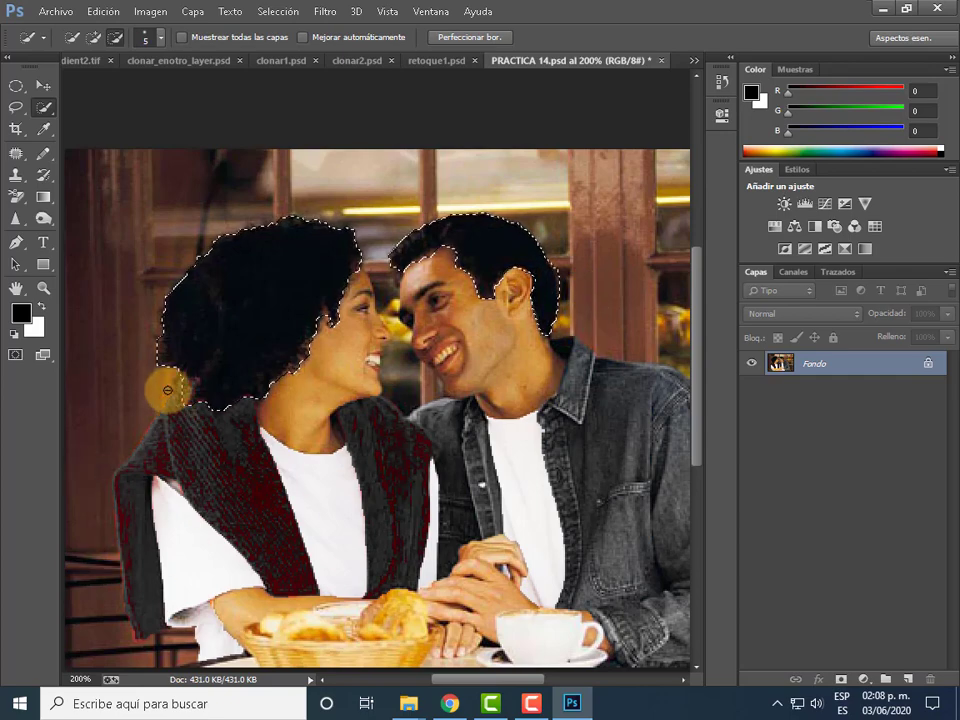
{"action": "left_click_drag", "start_coordinate": [187, 387], "coordinate": [173, 422]}
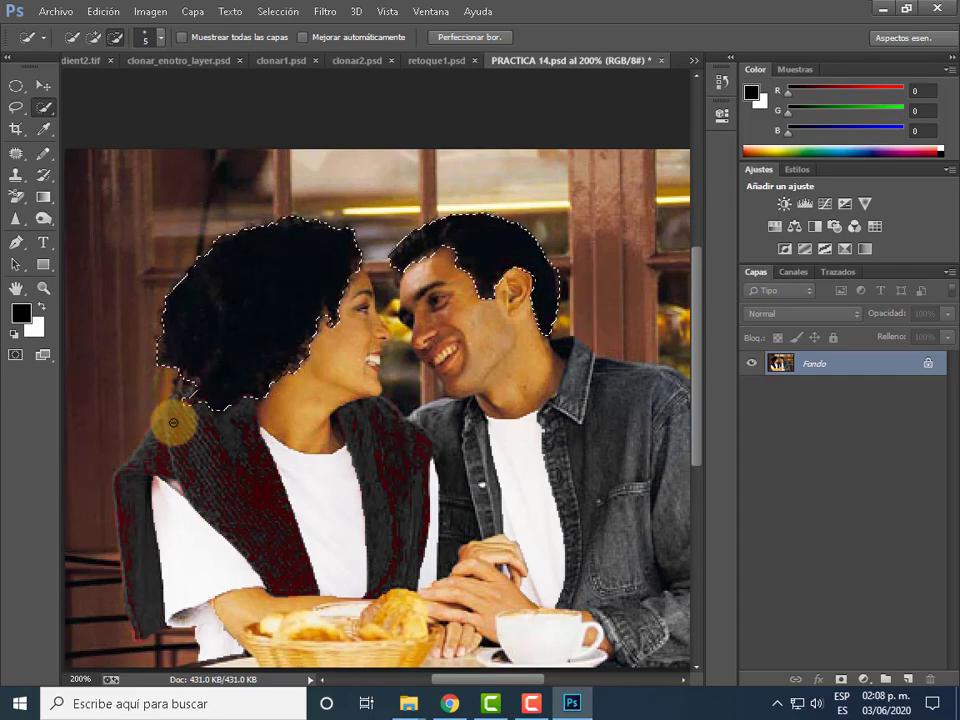
- Zoom the photo to 500% and collapse the side panels to widen the canvas
{"action": "scroll", "coordinate": [173, 422], "scroll_direction": "up", "scroll_amount": 2}
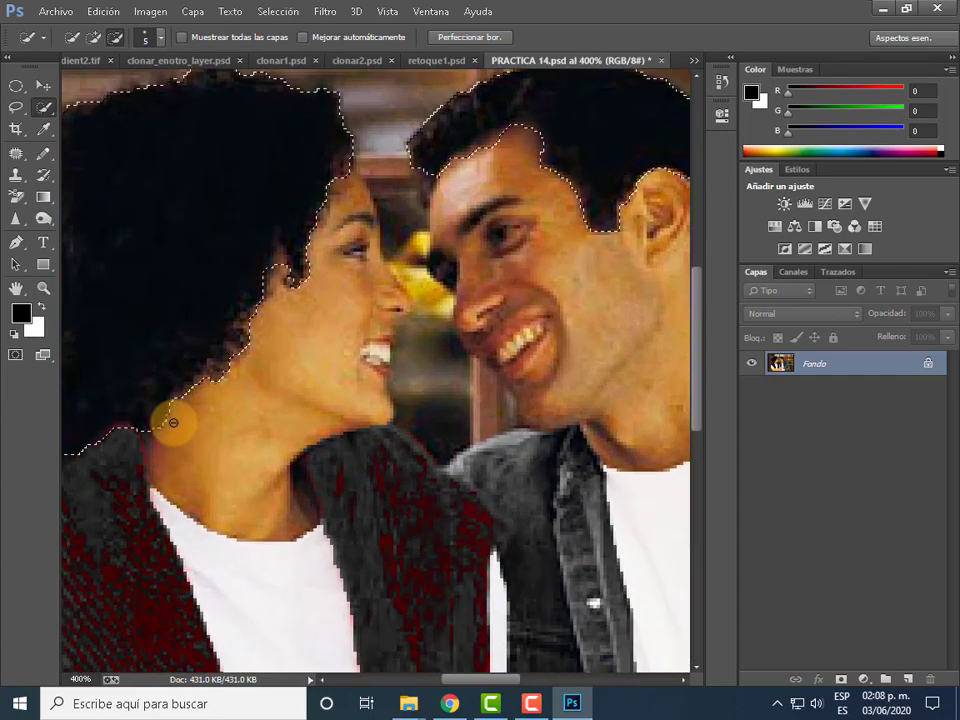
{"action": "left_click", "coordinate": [80, 679]}
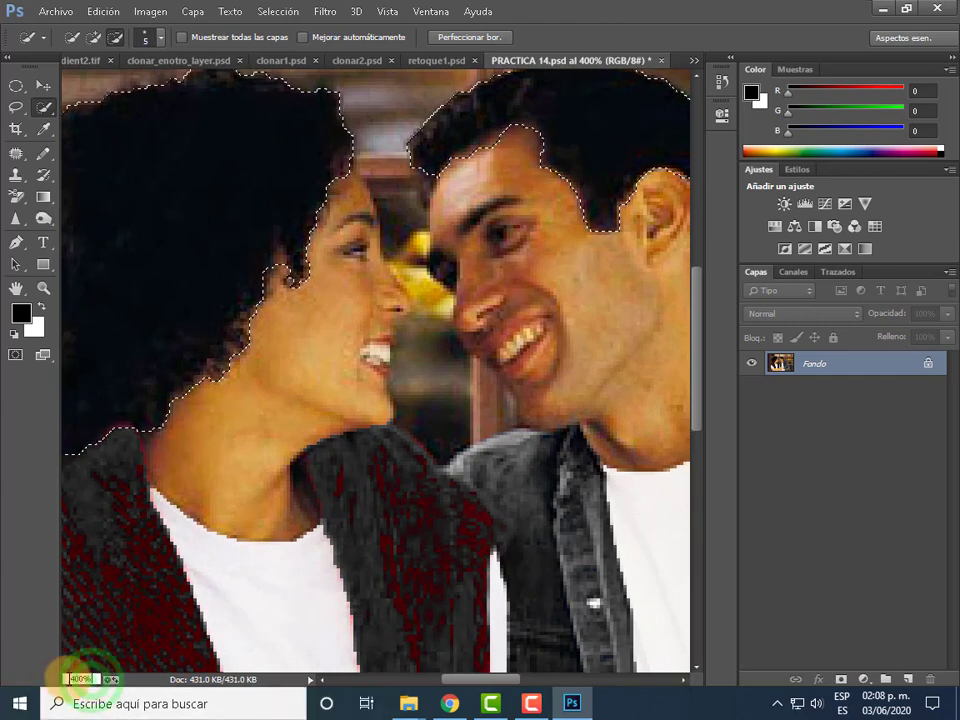
{"action": "type", "text": "500"}
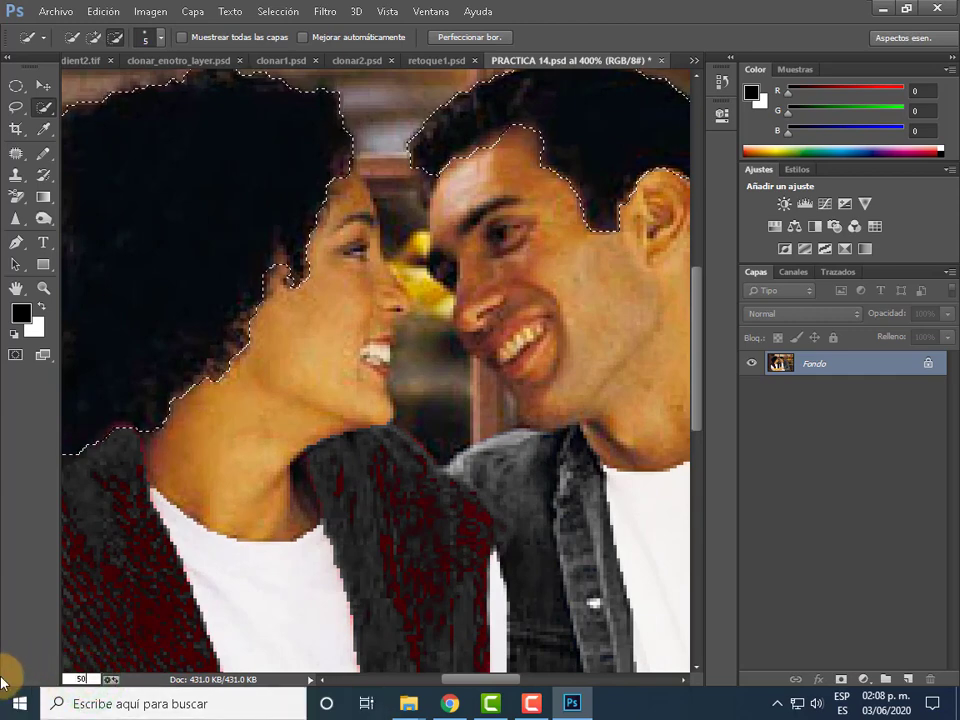
{"action": "key", "text": "Return"}
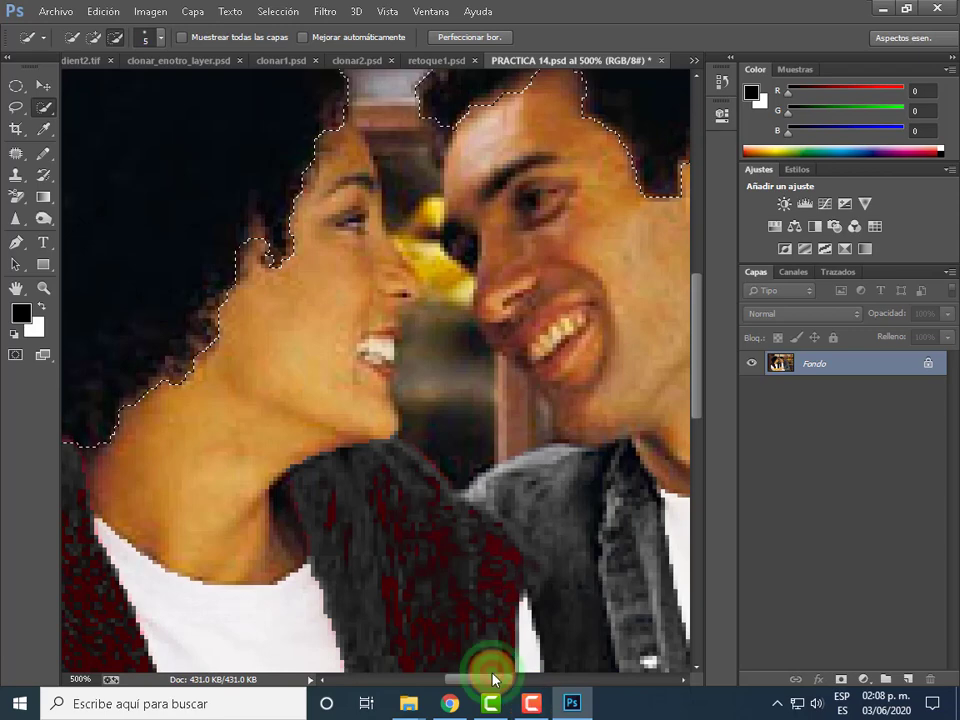
{"action": "left_click_drag", "start_coordinate": [490, 679], "coordinate": [458, 678]}
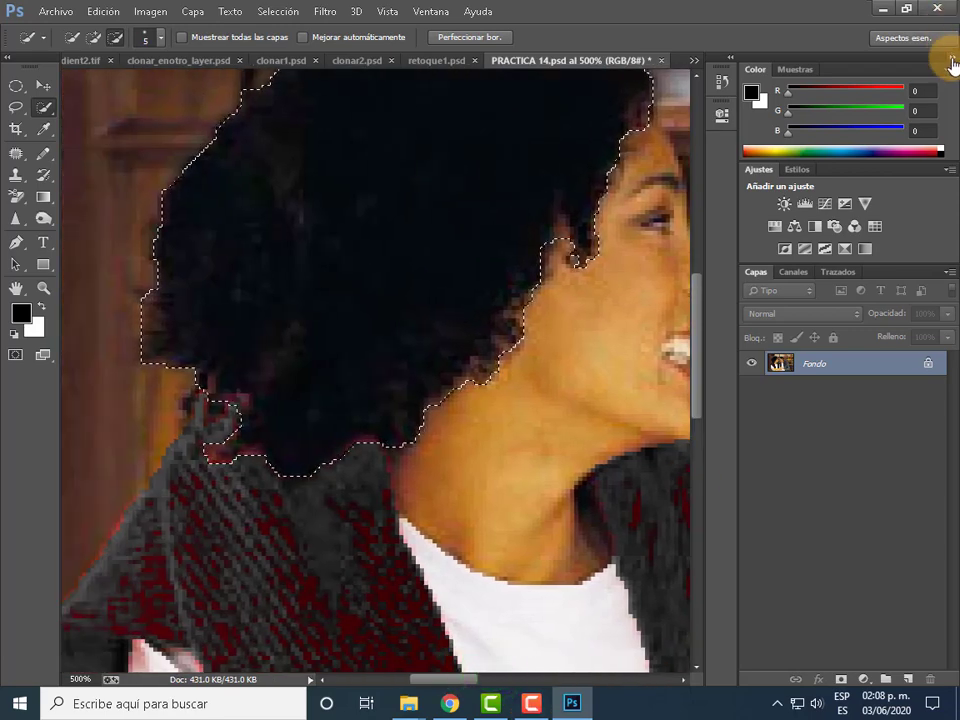
{"action": "left_click", "coordinate": [951, 60]}
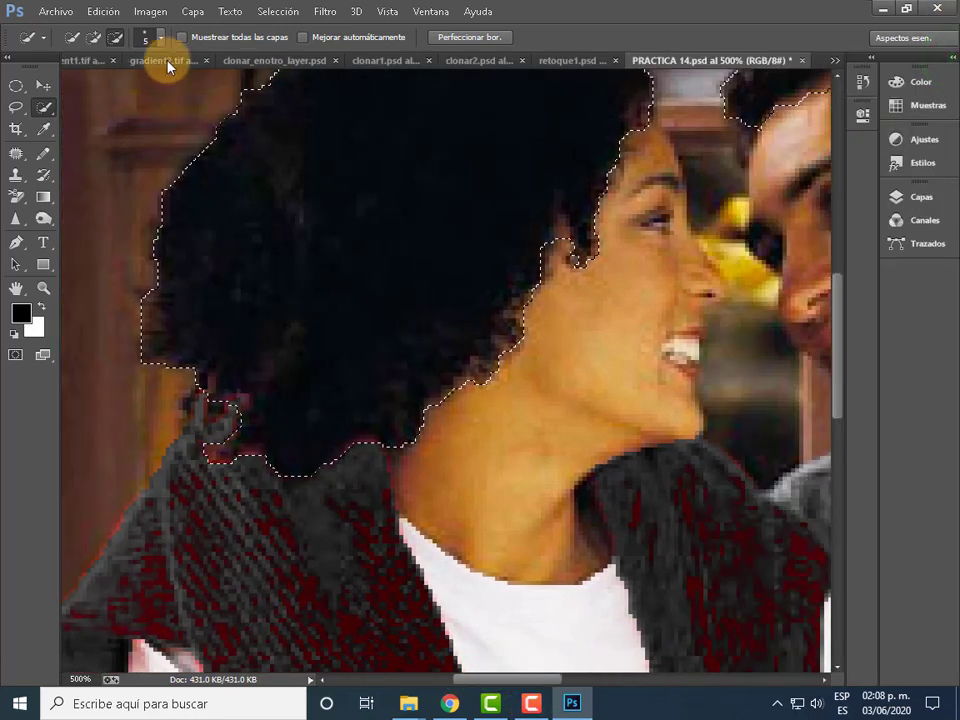
- Use a 1 px brush to trim stray selection edges beside the woman's eye and the man's hair
{"action": "left_click", "coordinate": [162, 40]}
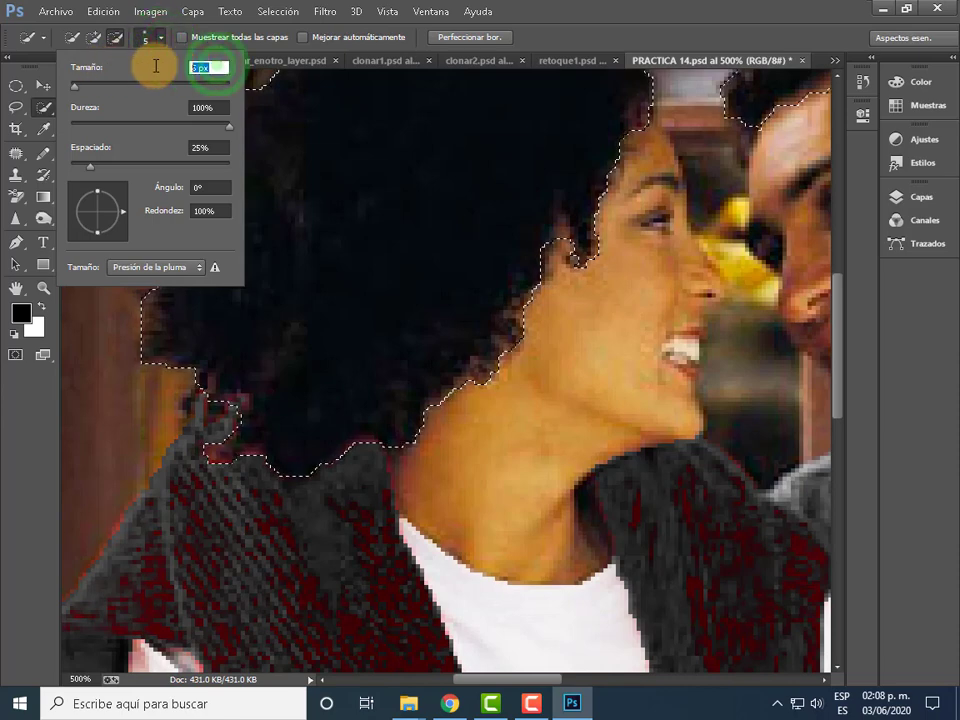
{"action": "type", "text": "1"}
{"action": "key", "text": "Return"}
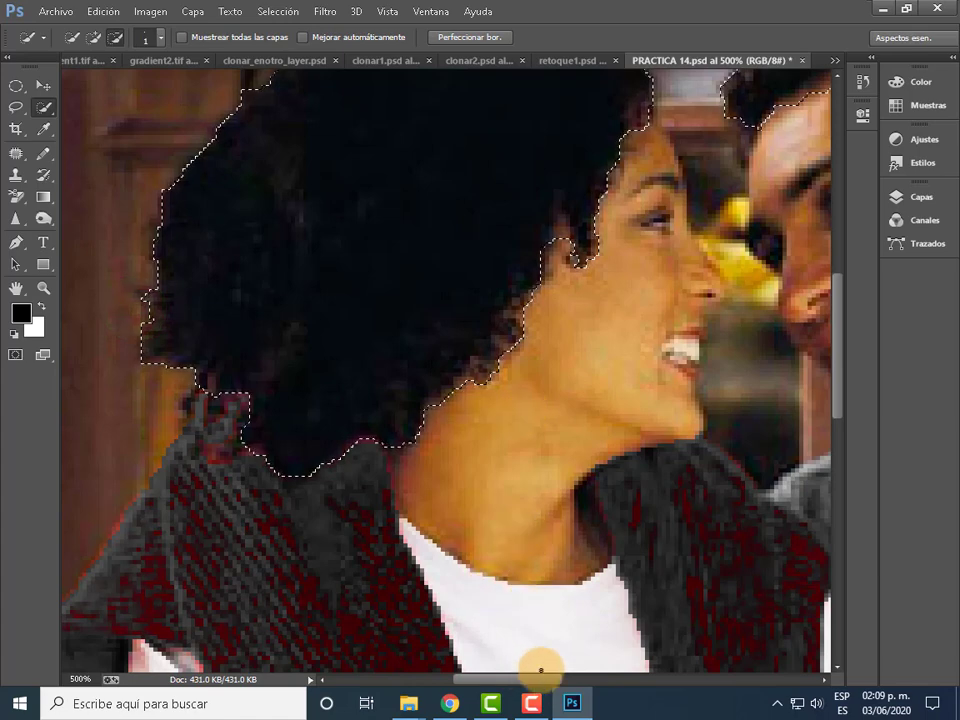
{"action": "left_click", "coordinate": [538, 681]}
{"action": "left_click_drag", "start_coordinate": [538, 688], "coordinate": [570, 686]}
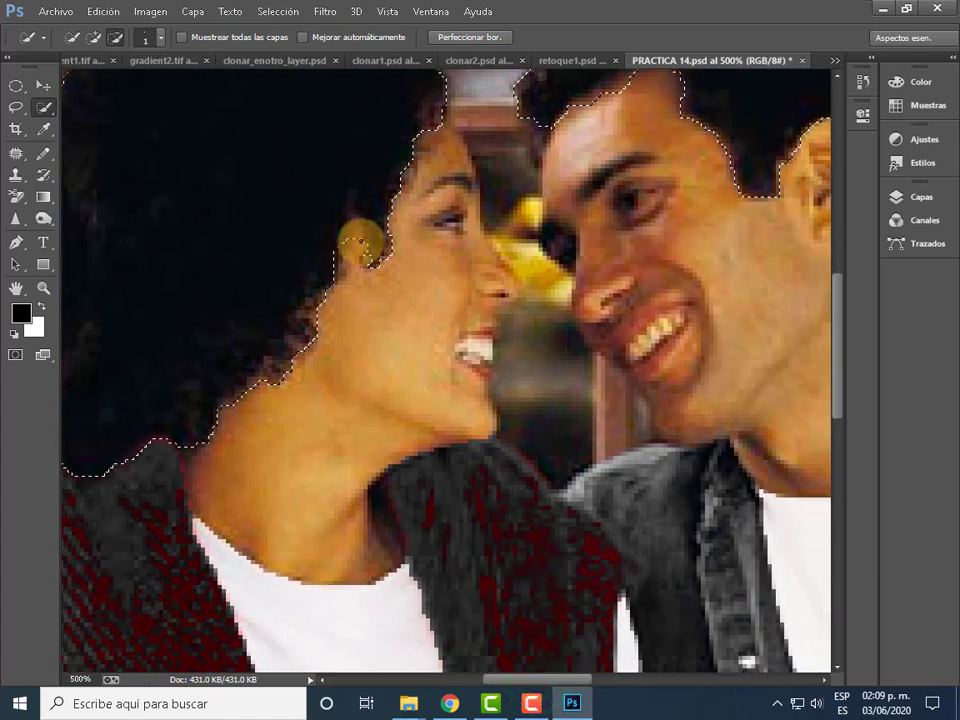
{"action": "left_click", "coordinate": [344, 233]}
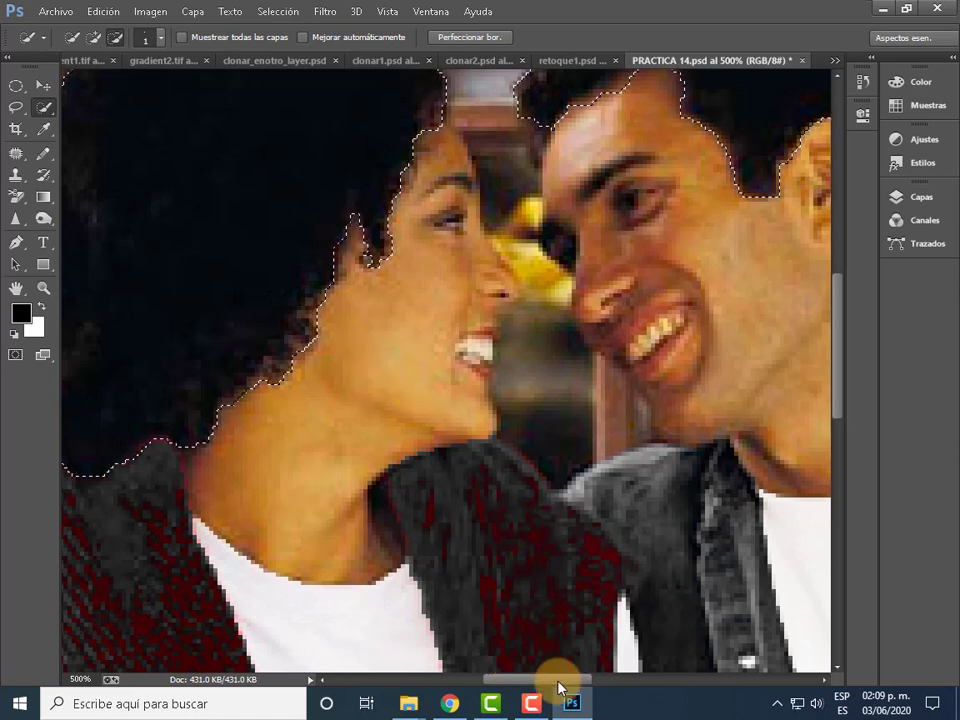
{"action": "left_click_drag", "start_coordinate": [561, 684], "coordinate": [585, 687]}
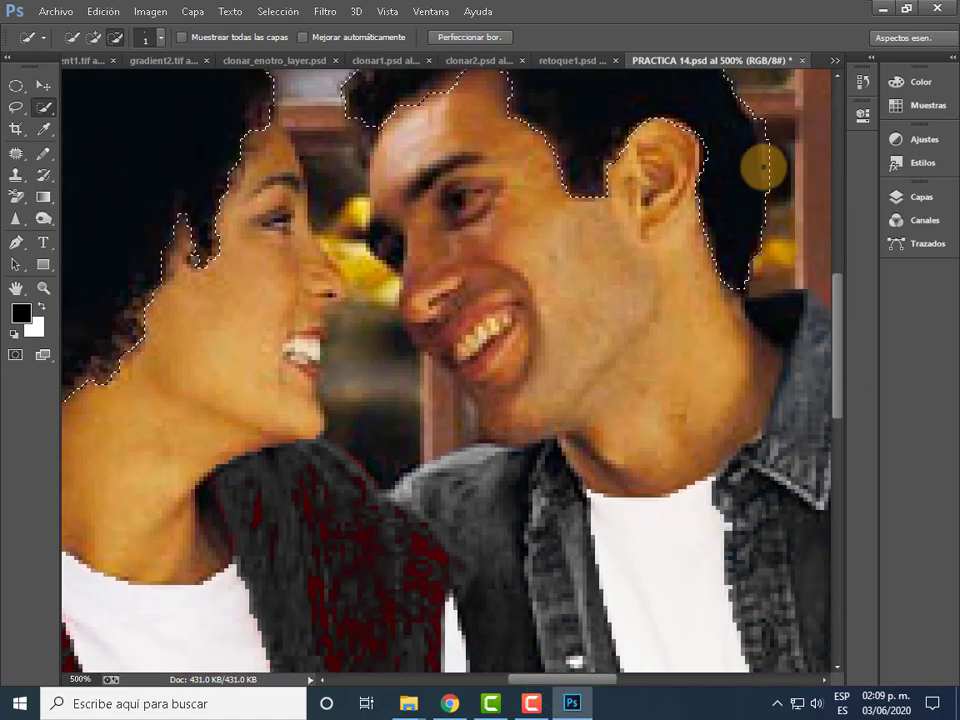
{"action": "left_click", "coordinate": [771, 185]}
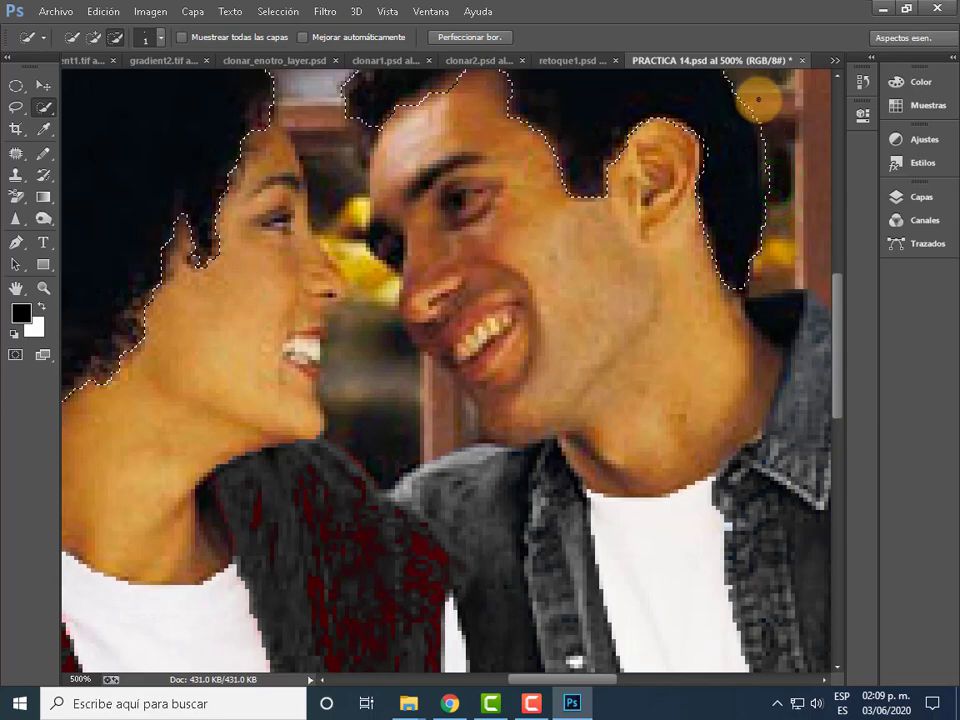
{"action": "left_click_drag", "start_coordinate": [836, 374], "coordinate": [838, 328]}
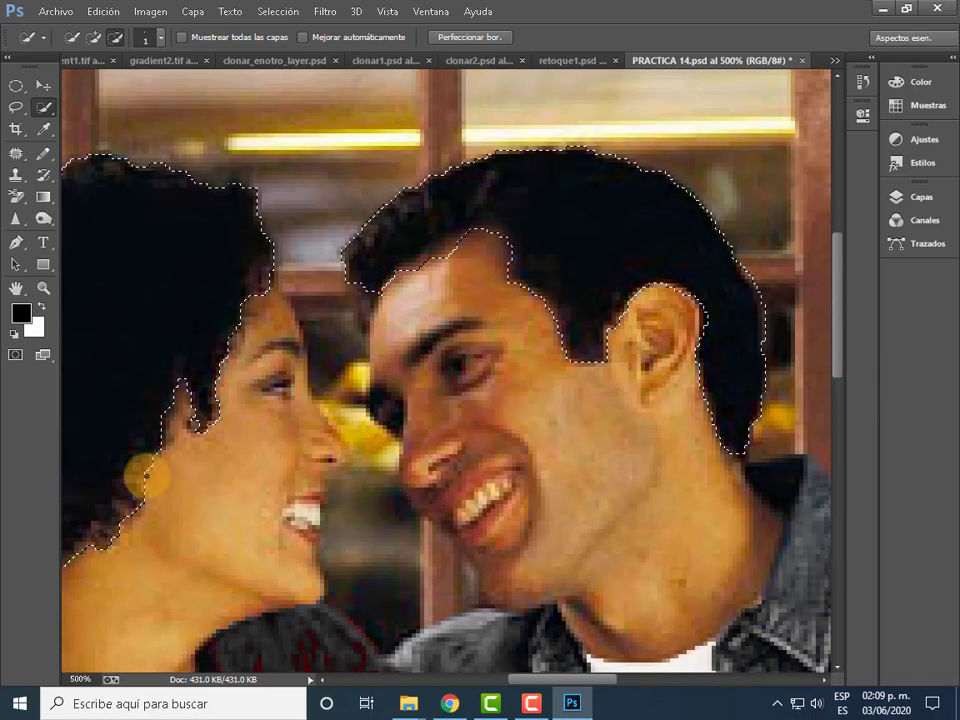
- Zoom back out to view the whole photo at 100%
{"action": "key", "text": "ctrl+minus"}
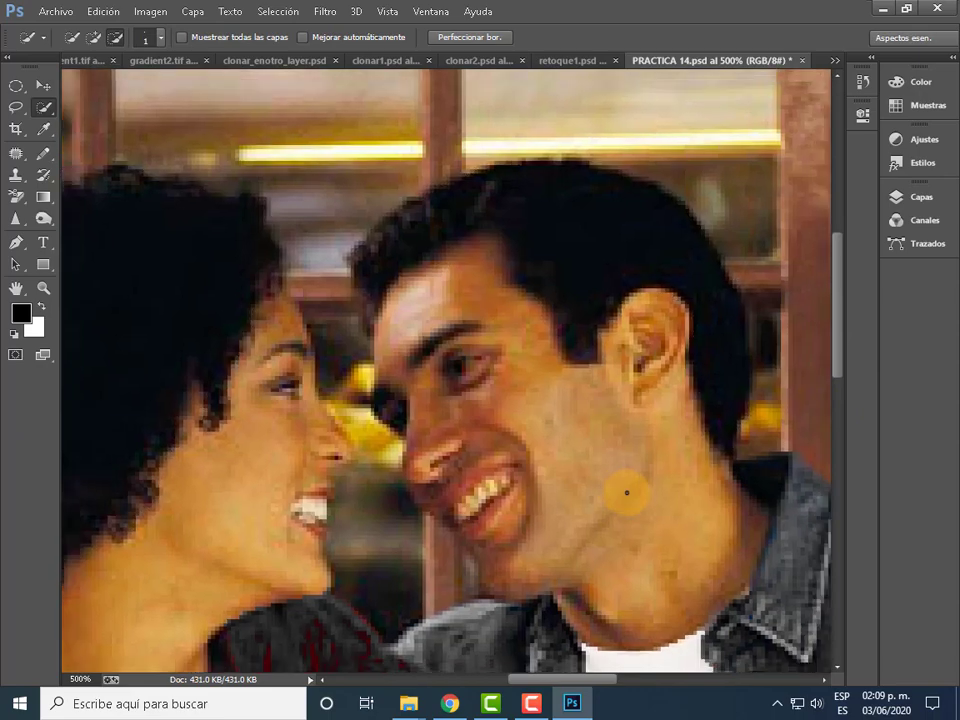
{"action": "key", "text": "ctrl+minus"}
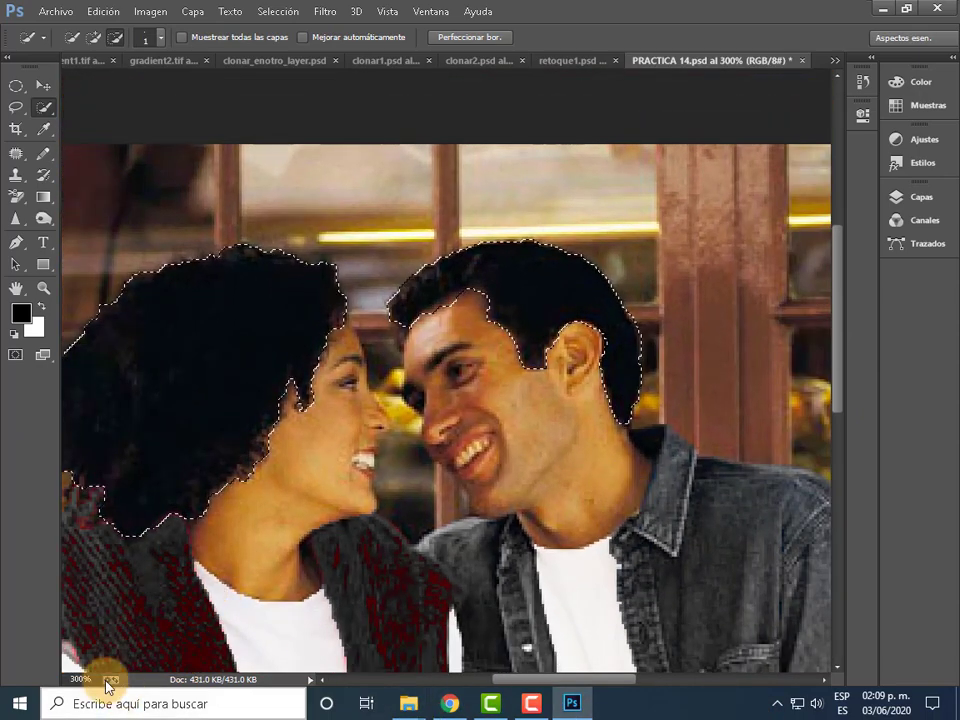
{"action": "left_click", "coordinate": [72, 679]}
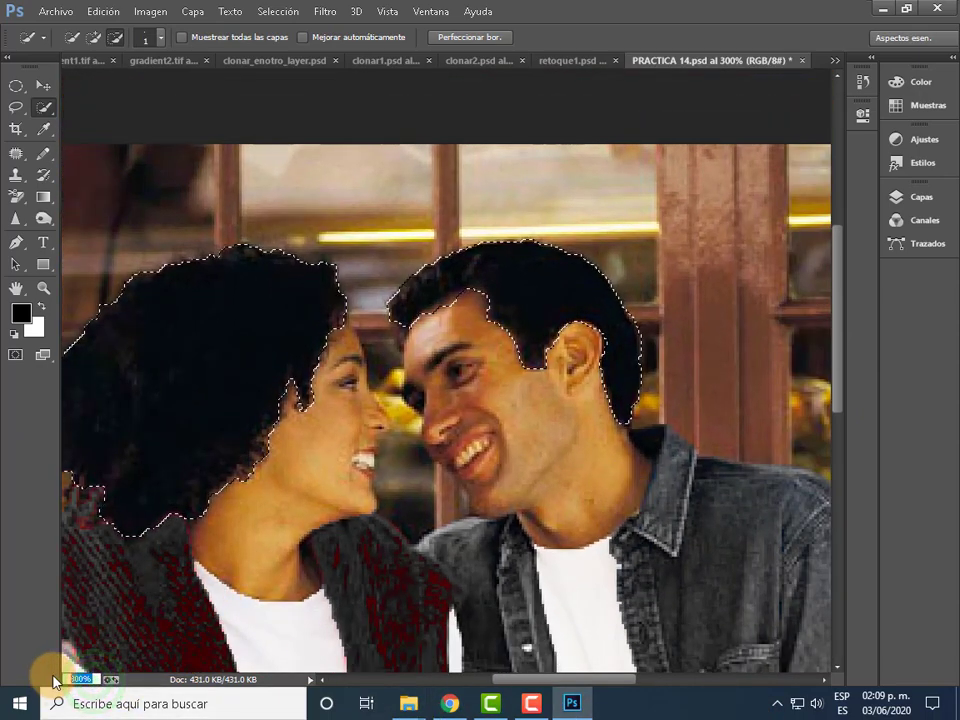
{"action": "type", "text": "100"}
{"action": "key", "text": "Return"}
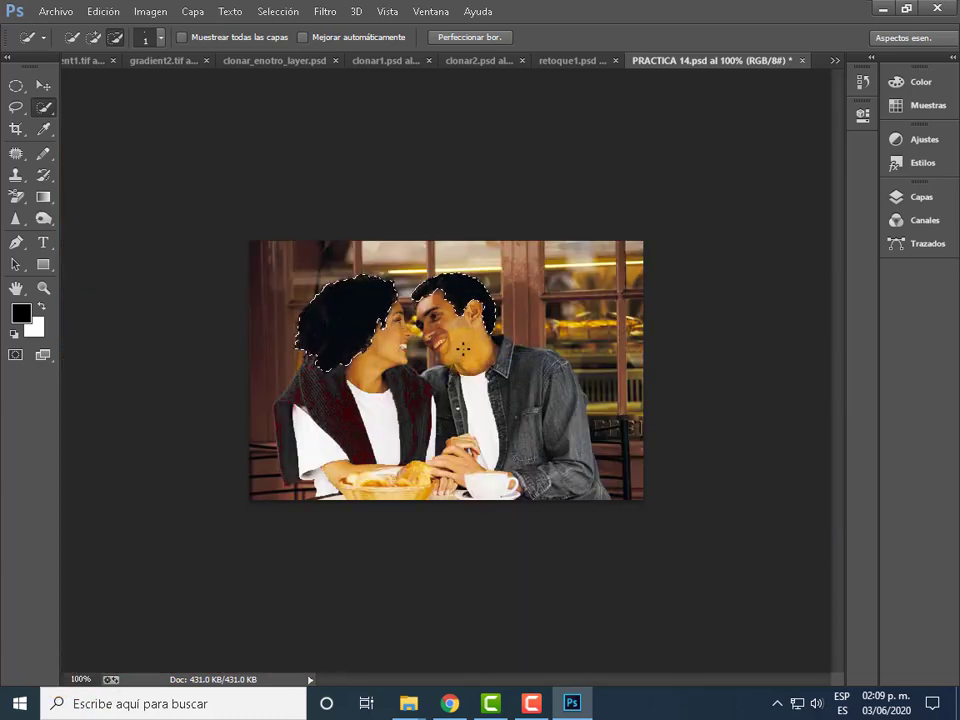
- Copy the selected hair onto new layer Capa 1 with Capa vía copiar and show the Capas list
{"action": "right_click", "coordinate": [344, 312]}
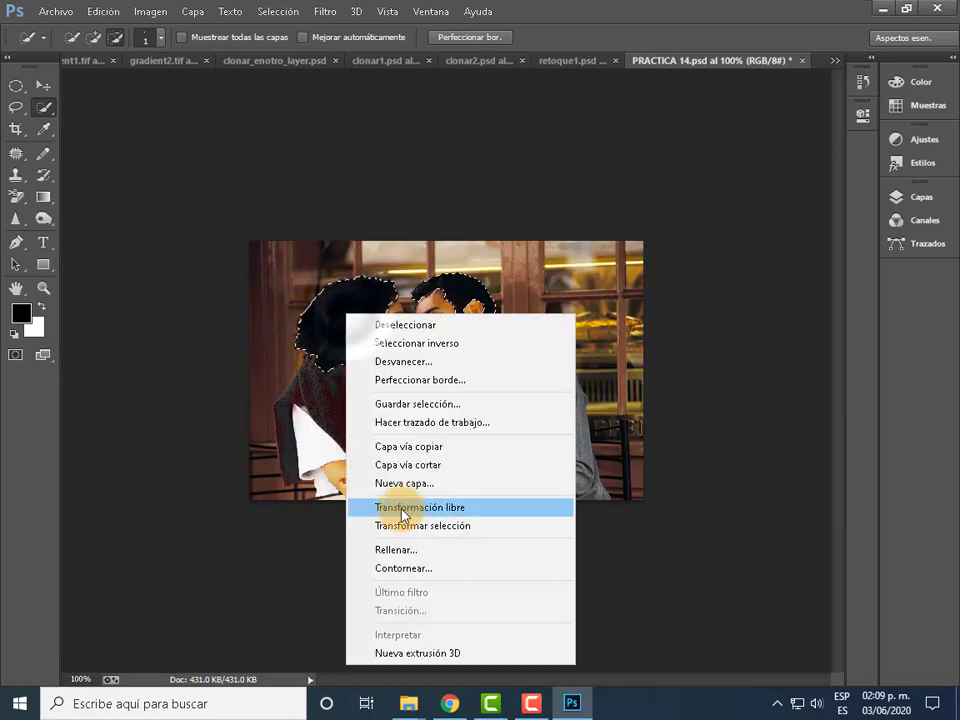
{"action": "left_click", "coordinate": [441, 455]}
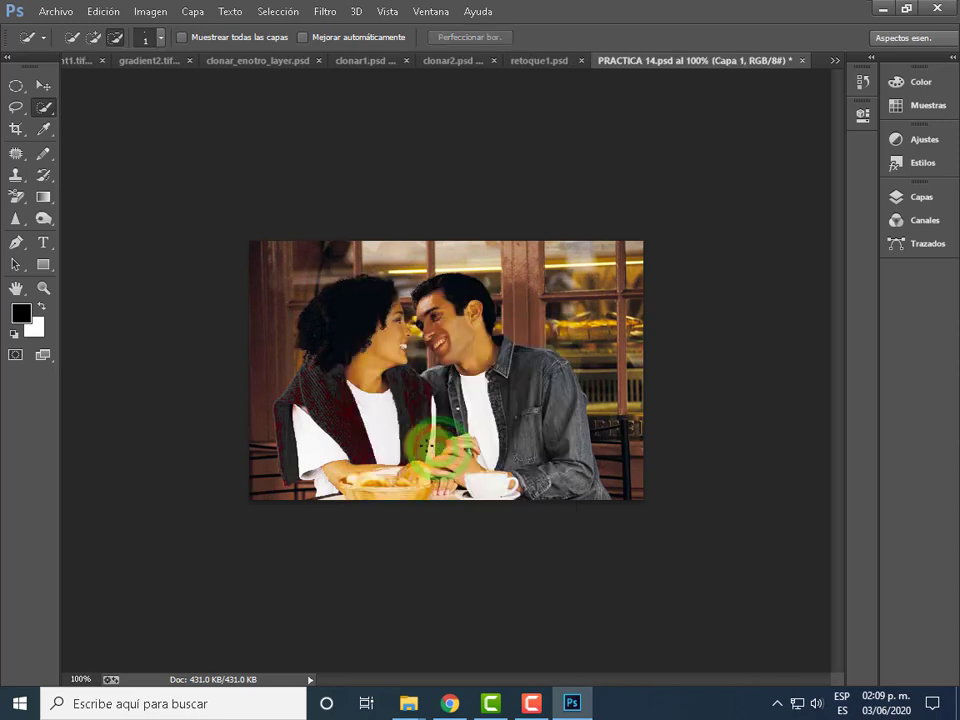
{"action": "left_click", "coordinate": [930, 196]}
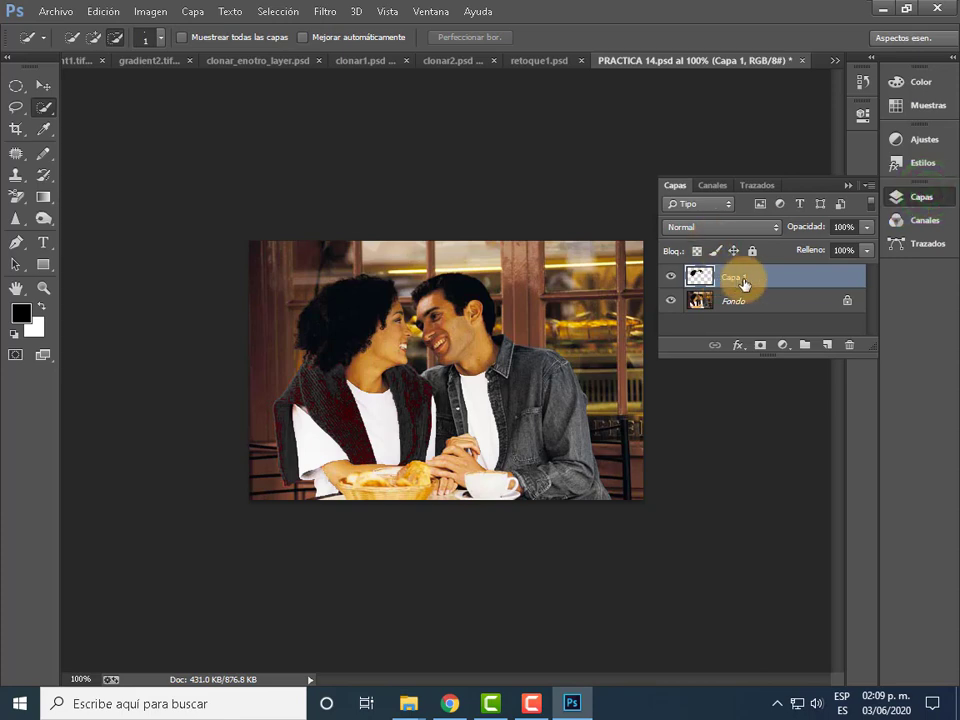
- Hide Fondo, darken Capa 1's hair with four Burn tool dabs, then show Fondo again
{"action": "left_click", "coordinate": [670, 301]}
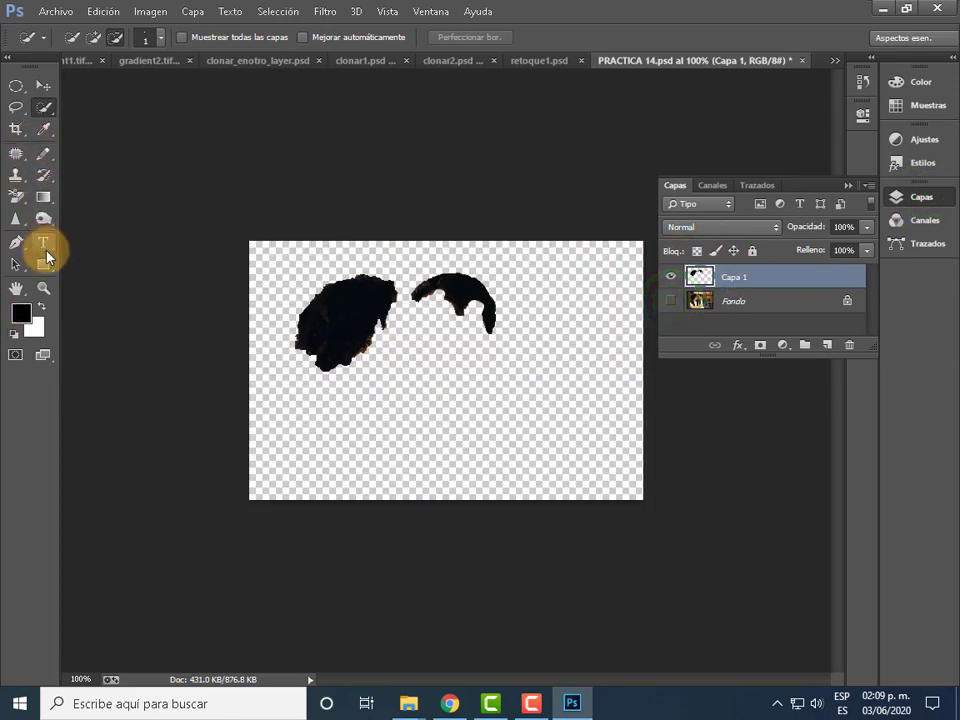
{"action": "left_click_drag", "start_coordinate": [44, 218], "coordinate": [110, 238]}
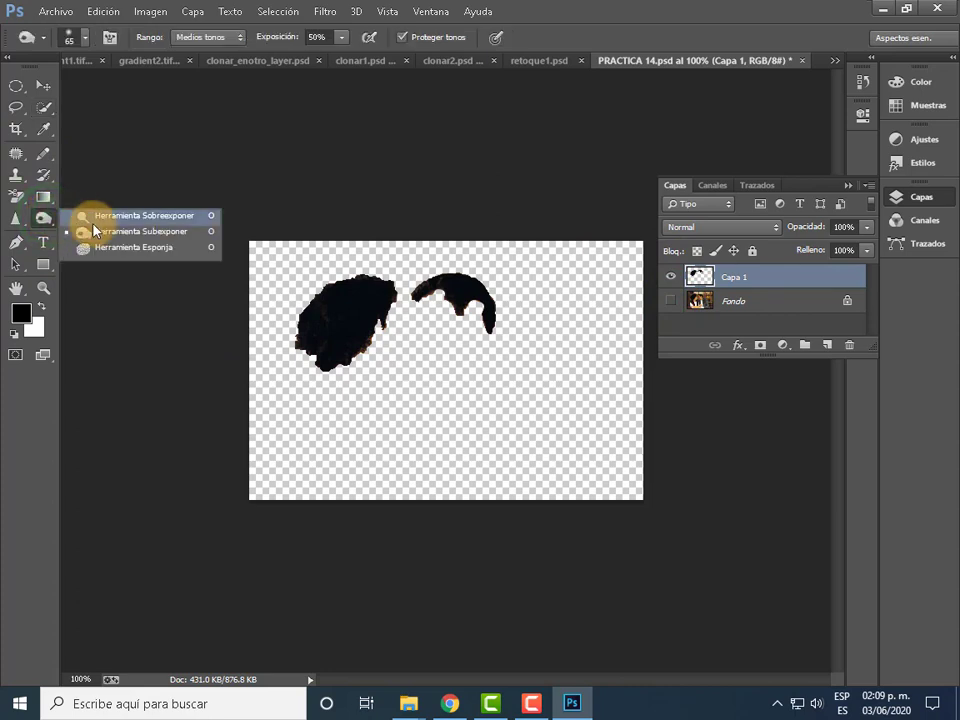
{"action": "left_click", "coordinate": [313, 321]}
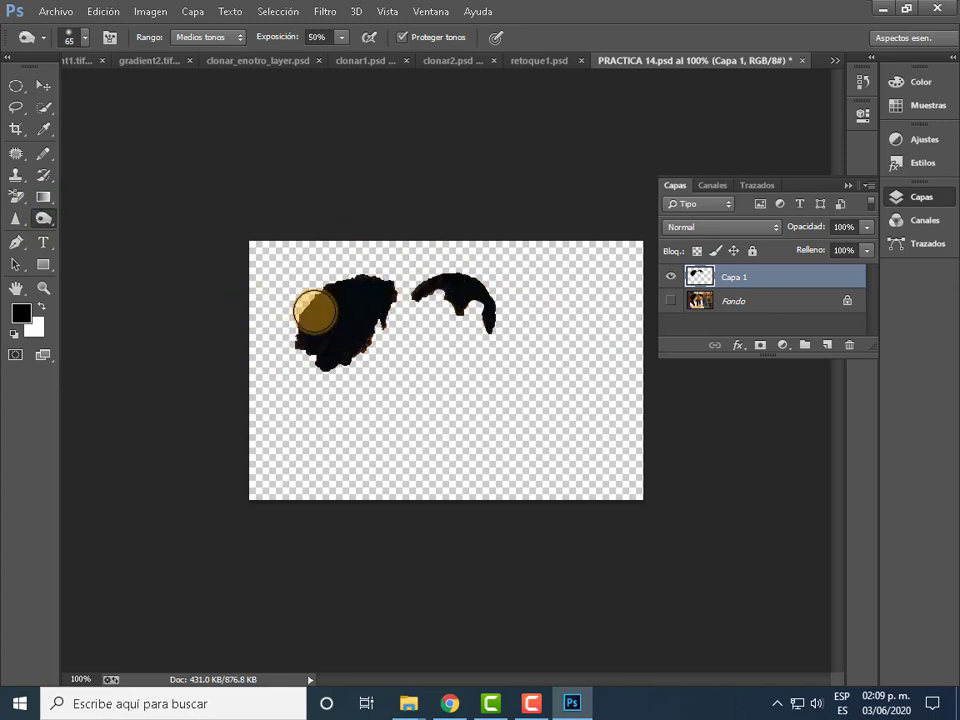
{"action": "left_click", "coordinate": [458, 287]}
{"action": "left_click", "coordinate": [300, 292]}
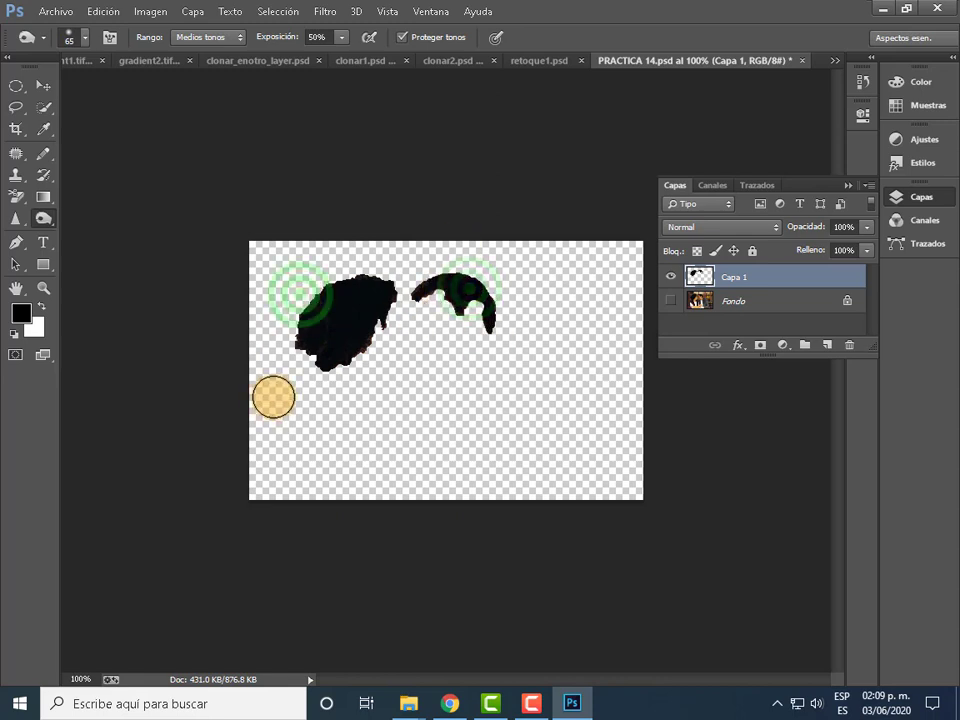
{"action": "left_click", "coordinate": [425, 266]}
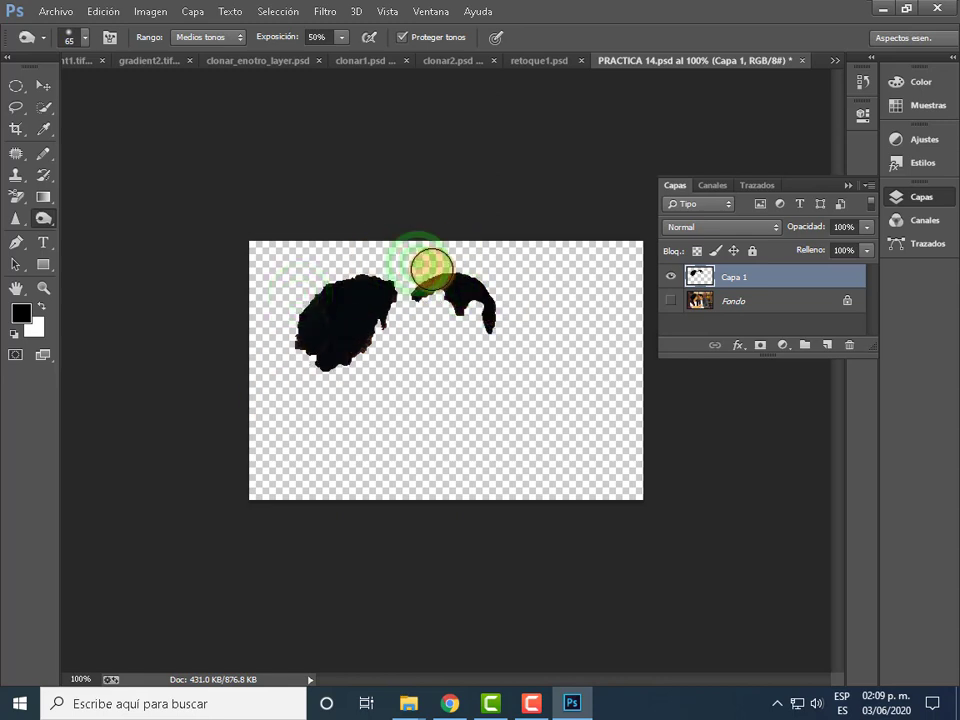
{"action": "left_click", "coordinate": [370, 296]}
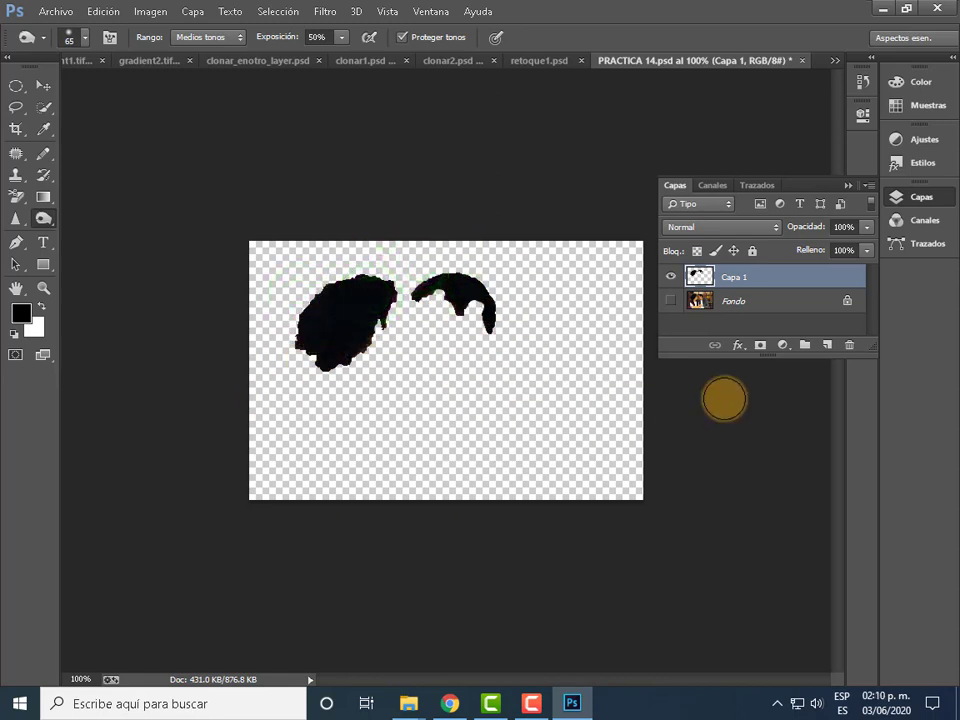
{"action": "left_click", "coordinate": [671, 301]}
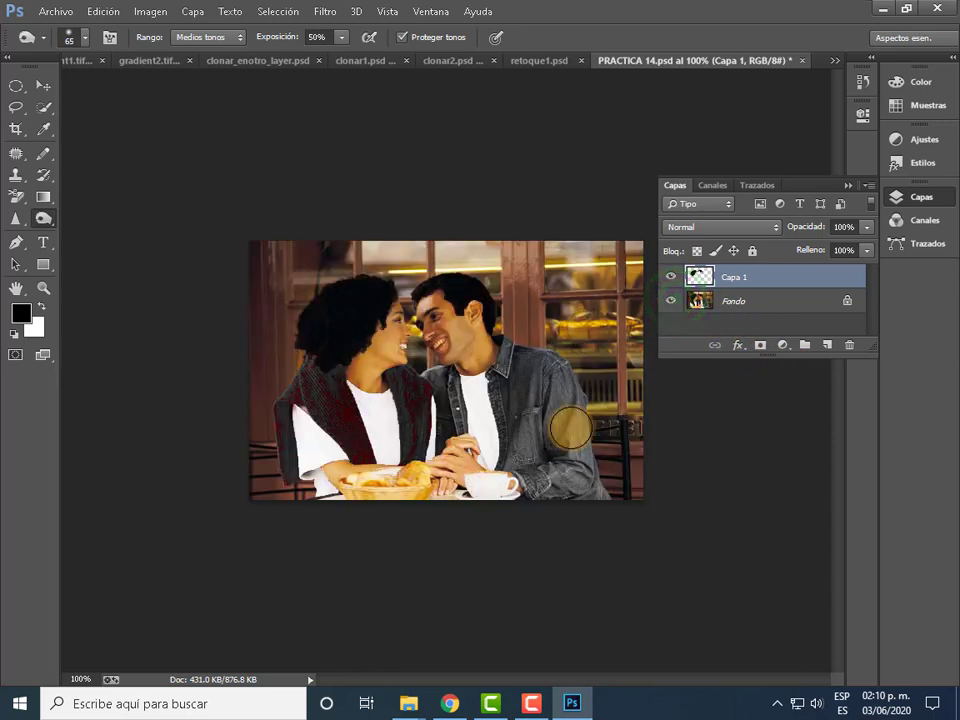
- Flatten the image into a single Fondo layer with Acoplar imagen and save PRACTICA 14.psd
{"action": "right_click", "coordinate": [745, 307]}
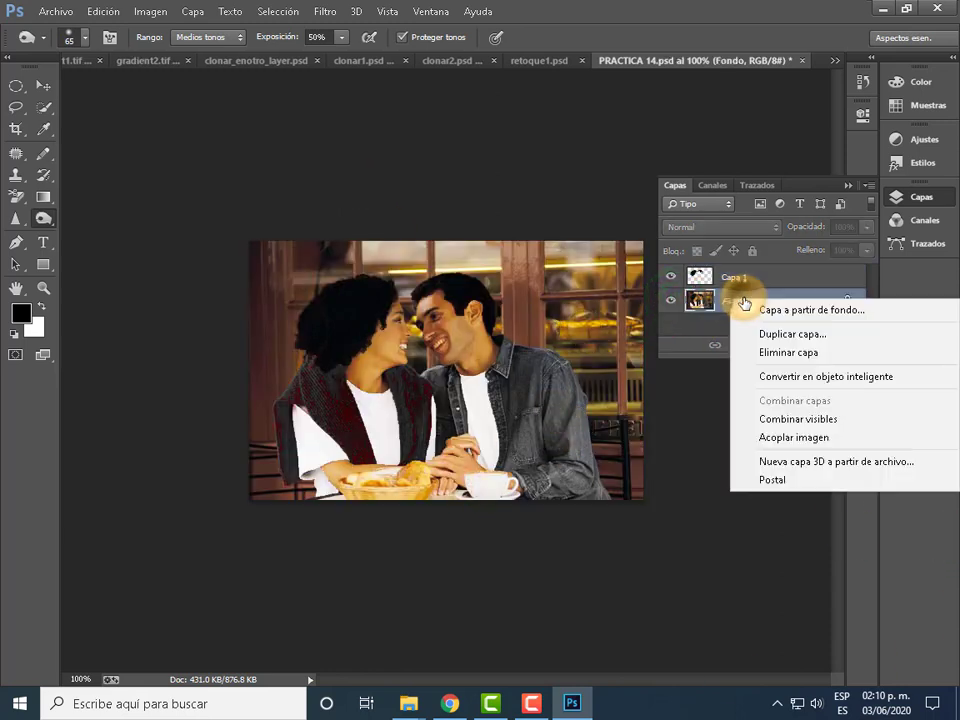
{"action": "left_click", "coordinate": [806, 437]}
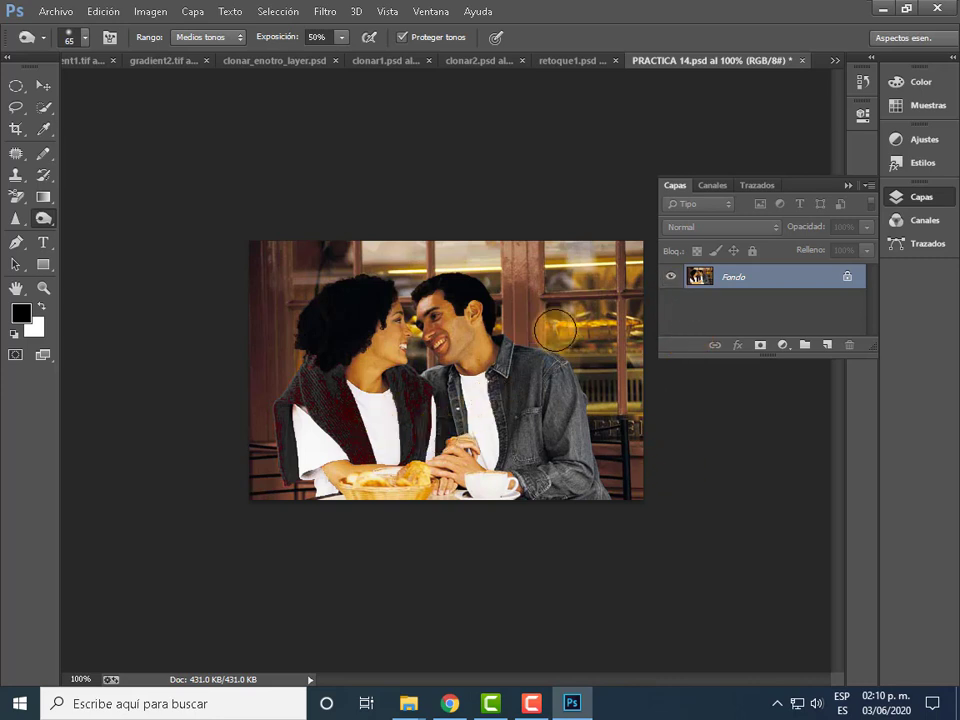
{"action": "left_click", "coordinate": [847, 185]}
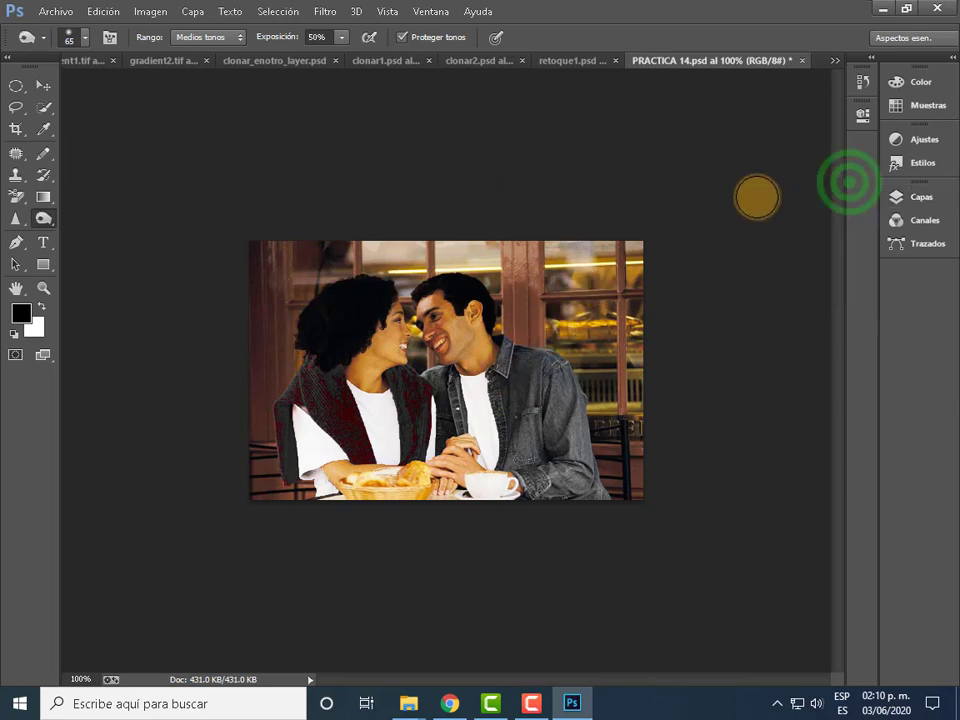
{"action": "left_click", "coordinate": [55, 11]}
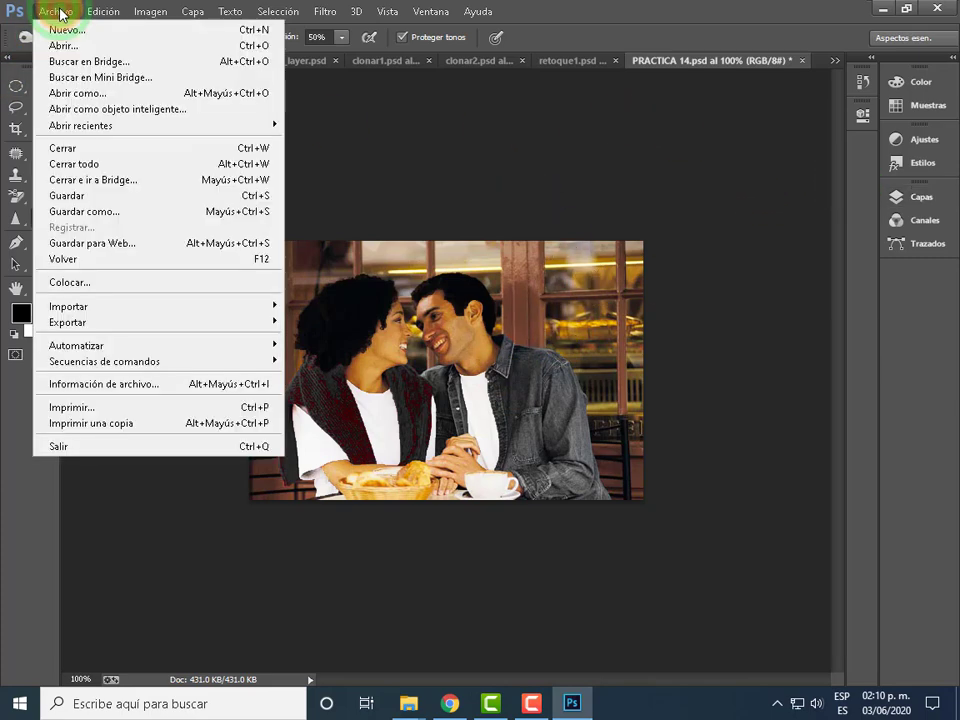
{"action": "left_click", "coordinate": [85, 198]}
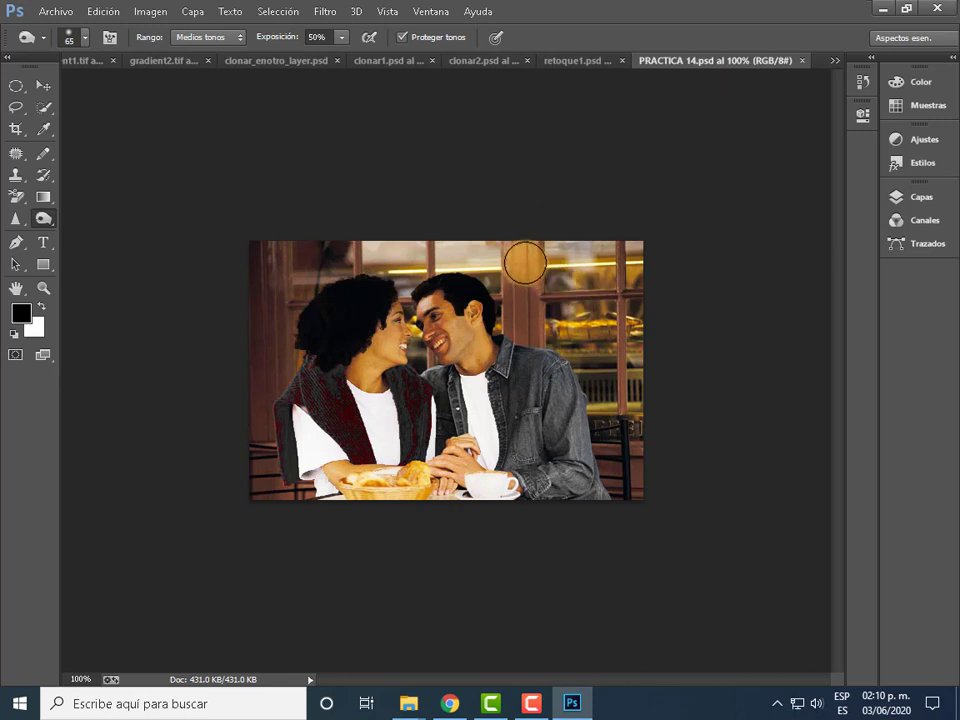
- Undo the trial burn stroke on the pillar and undock PRACTICA 14.psd into its own floating window
{"action": "left_click_drag", "start_coordinate": [522, 259], "coordinate": [527, 316]}
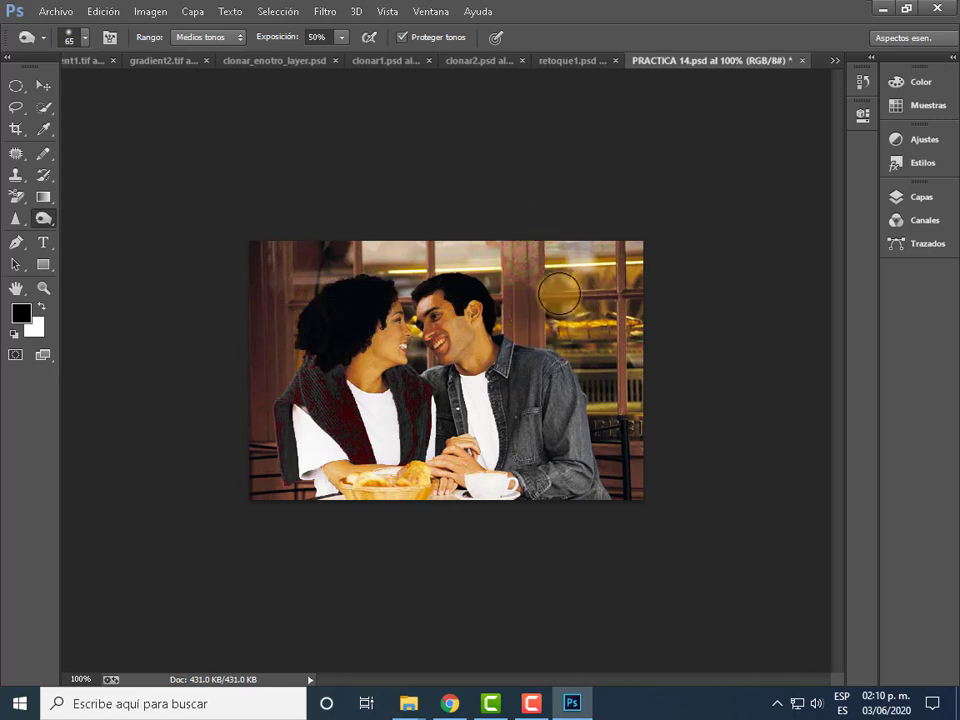
{"action": "key", "text": "ctrl+z"}
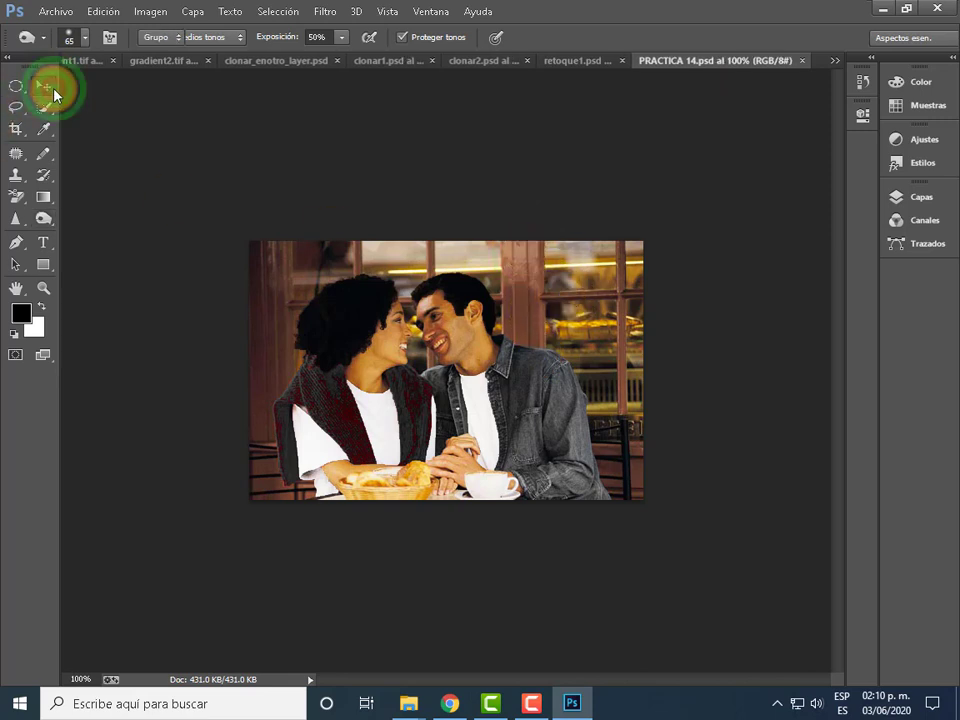
{"action": "left_click", "coordinate": [54, 92]}
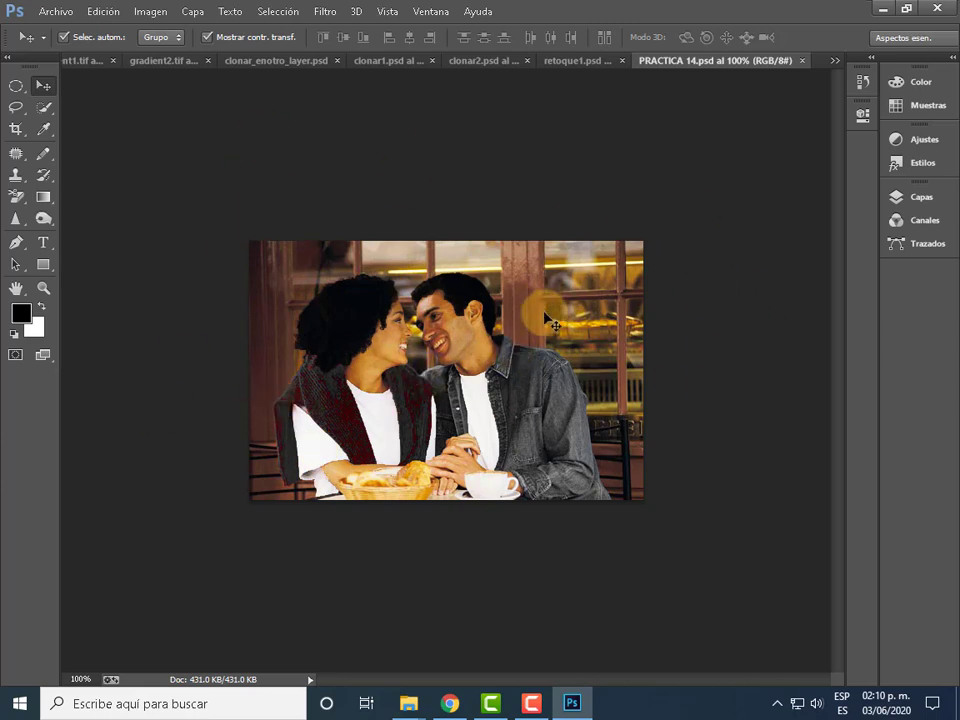
{"action": "left_click_drag", "start_coordinate": [740, 58], "coordinate": [103, 175]}
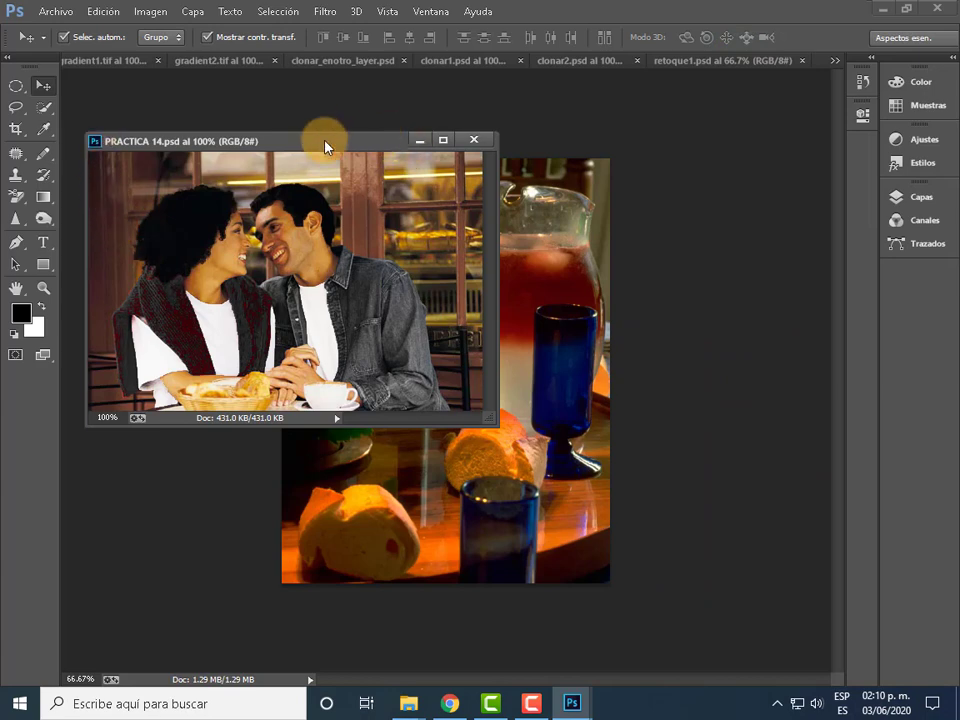
{"action": "left_click_drag", "start_coordinate": [334, 152], "coordinate": [318, 170]}
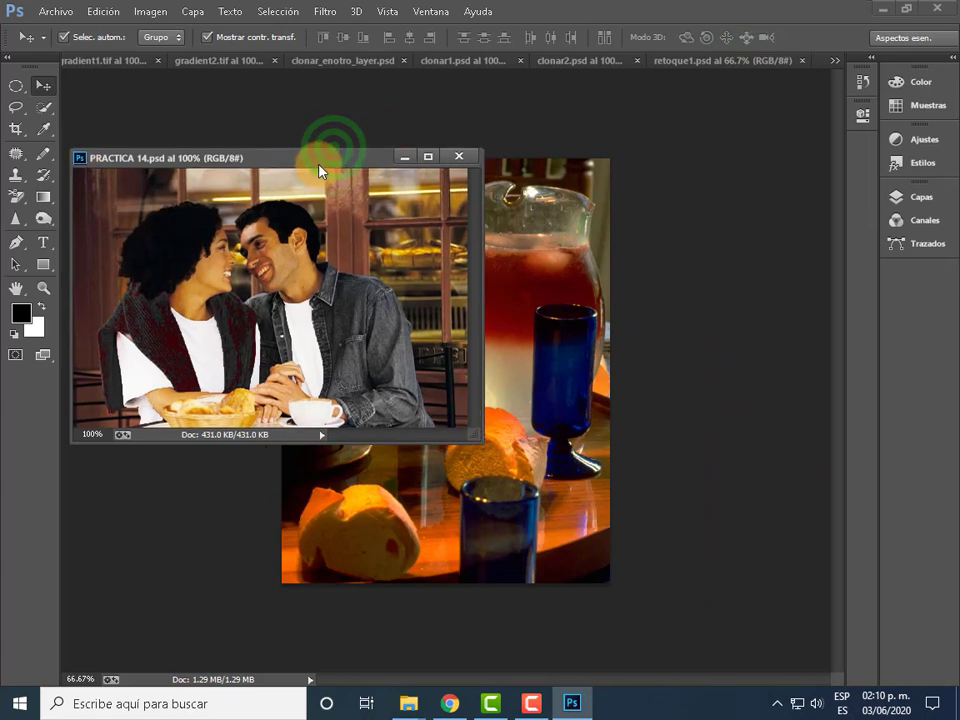
- Open retoque2.psd from Escritorio > ARCHIVOS PHOTOSHOP > EJERCICIOS PHOTOSHOP > 10Retoque_clon without colour management
{"action": "left_click", "coordinate": [52, 12]}
{"action": "left_click", "coordinate": [88, 48]}
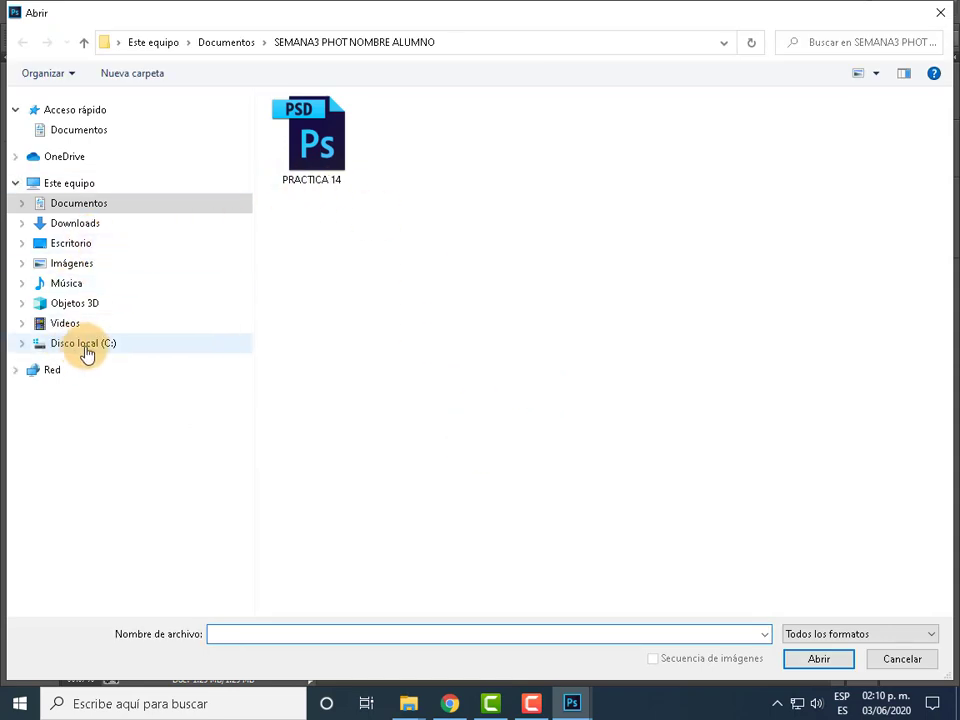
{"action": "left_click", "coordinate": [92, 204]}
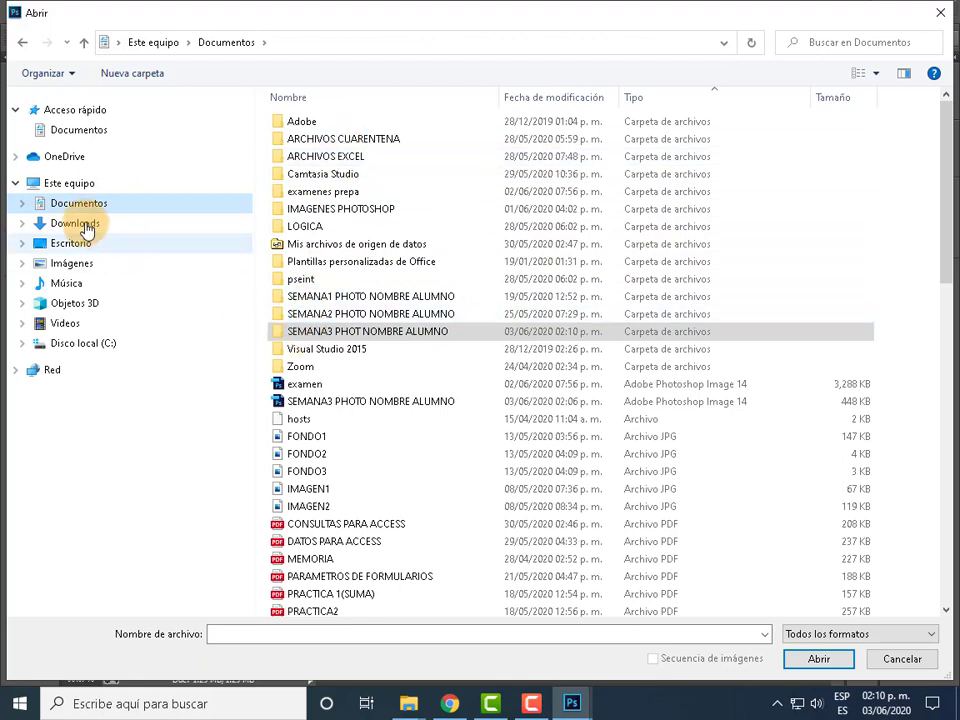
{"action": "left_click", "coordinate": [74, 243]}
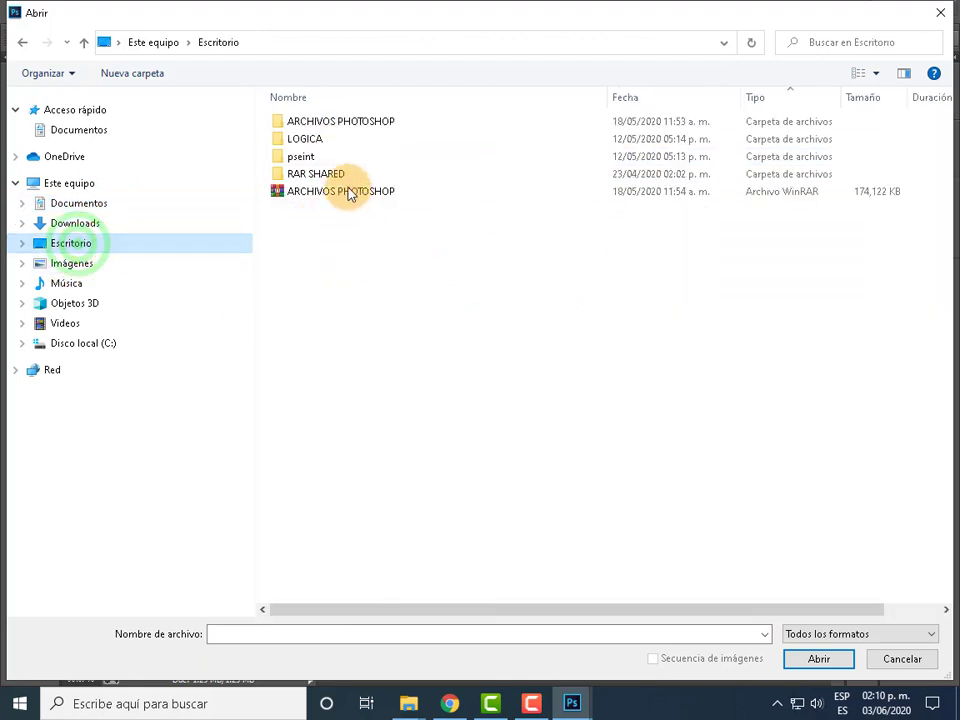
{"action": "double_click", "coordinate": [357, 121]}
{"action": "double_click", "coordinate": [336, 121]}
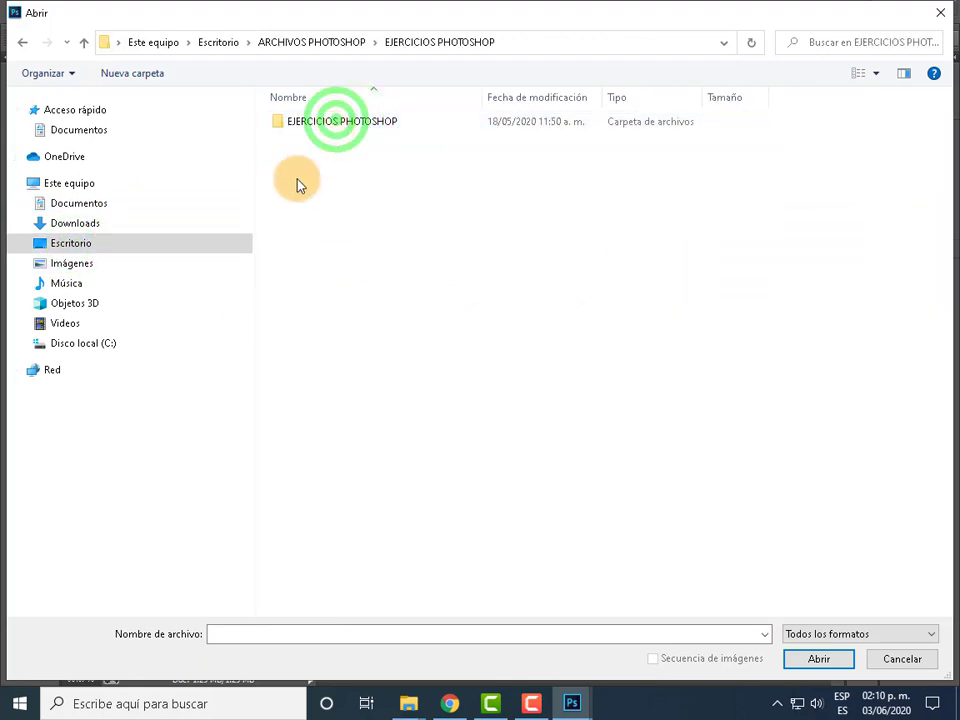
{"action": "left_click", "coordinate": [328, 207]}
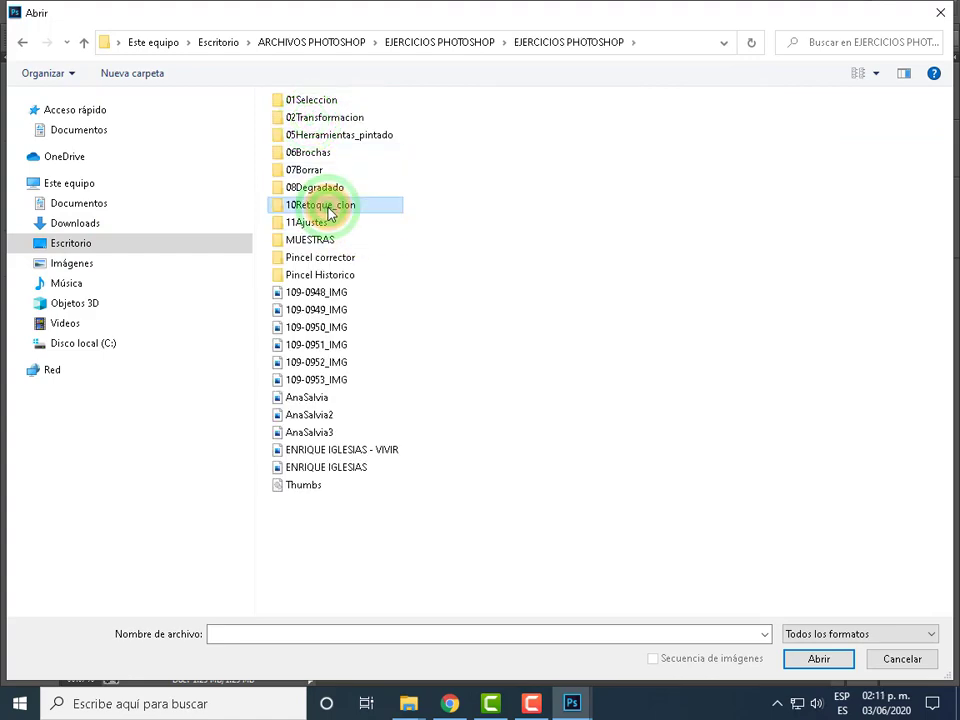
{"action": "double_click", "coordinate": [328, 207]}
{"action": "left_click", "coordinate": [700, 145]}
{"action": "left_click", "coordinate": [826, 659]}
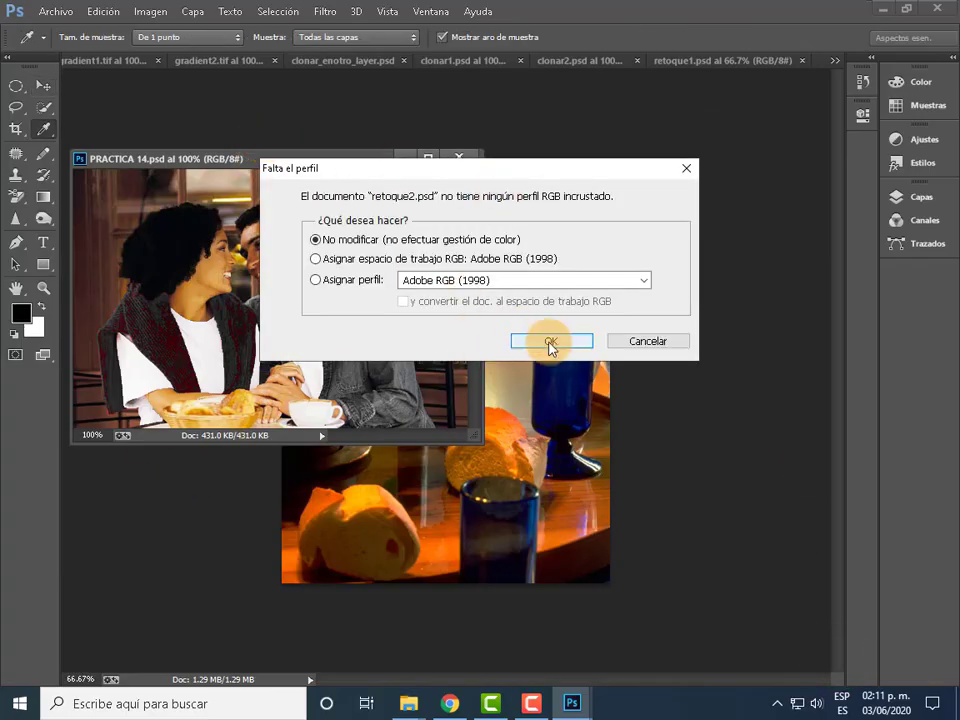
{"action": "left_click", "coordinate": [551, 341]}
{"action": "key", "text": "v"}
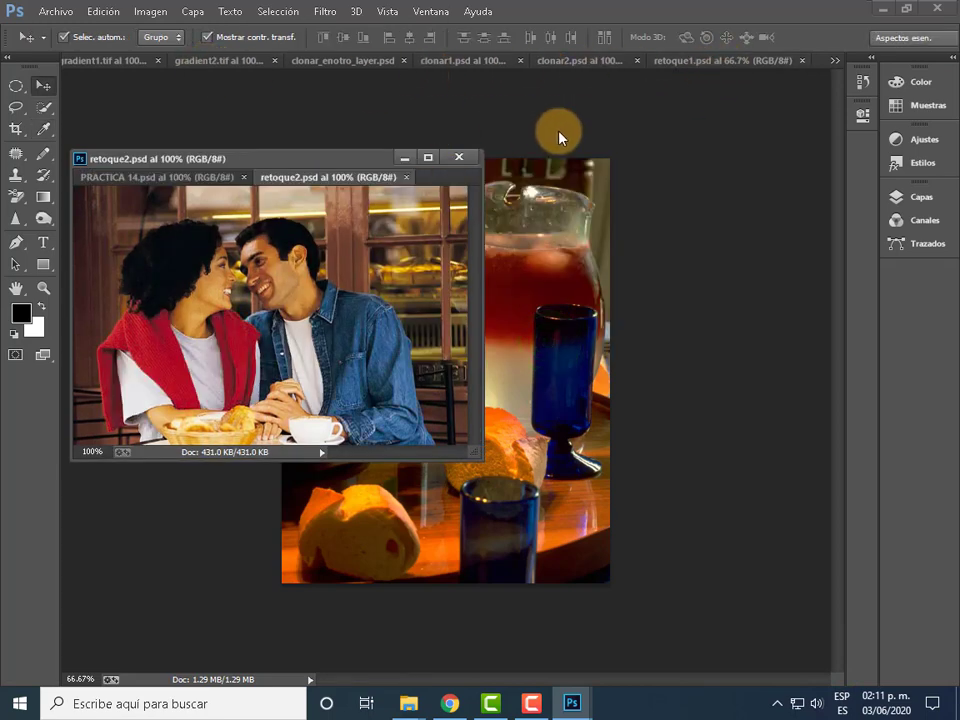
- Rearrange the retoque2 window, dock retoque1 among the tabs, and switch to the clonar1 birds image
{"action": "left_click_drag", "start_coordinate": [281, 175], "coordinate": [401, 199]}
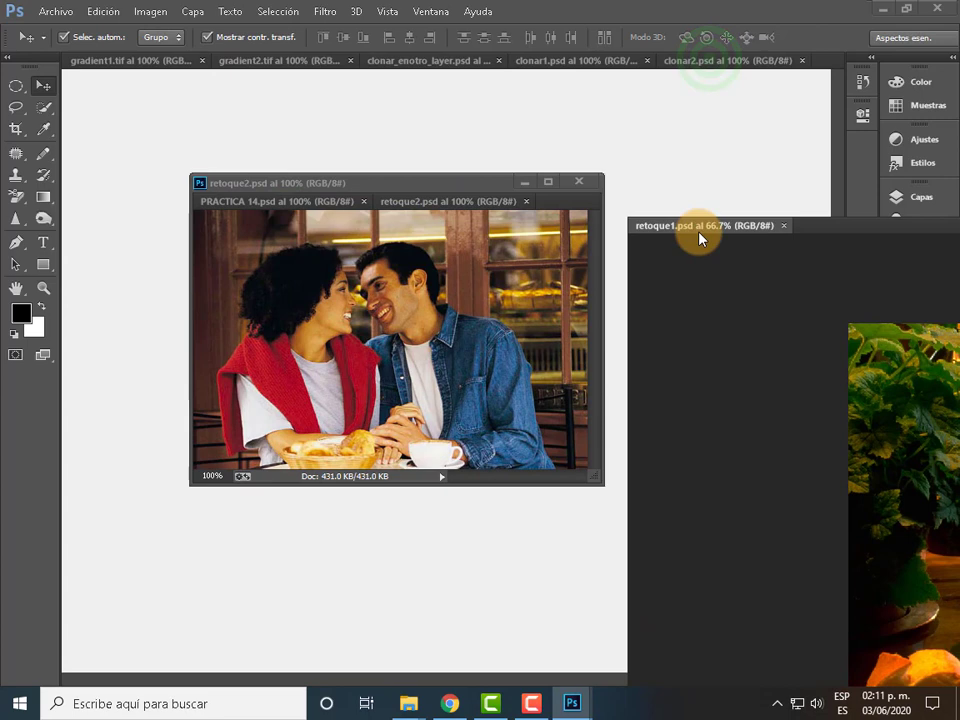
{"action": "left_click_drag", "start_coordinate": [712, 66], "coordinate": [700, 232]}
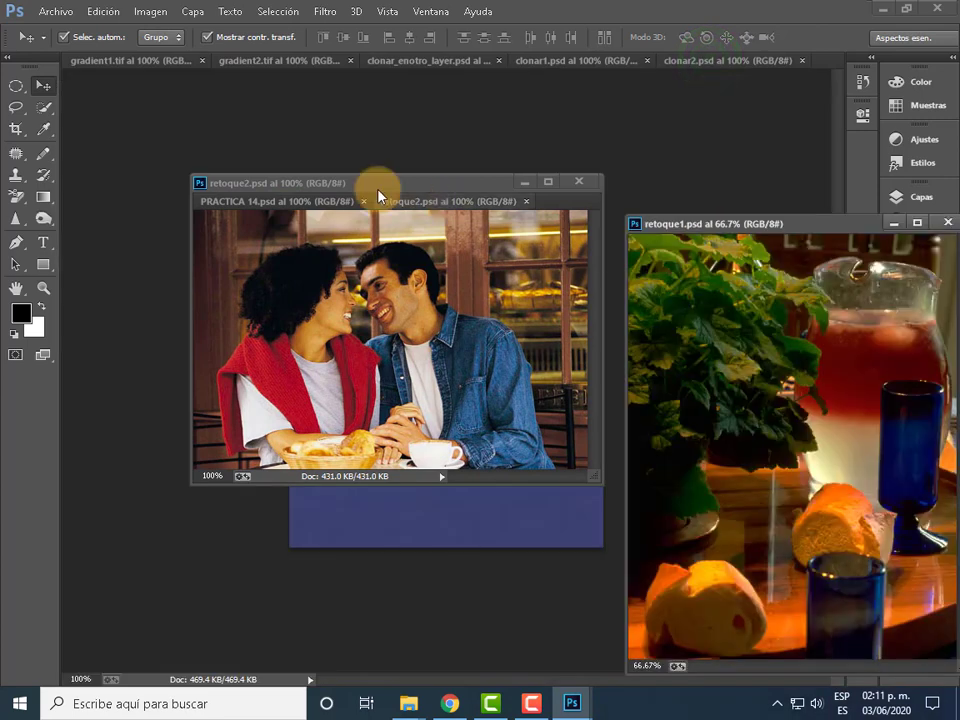
{"action": "left_click", "coordinate": [377, 185]}
{"action": "left_click_drag", "start_coordinate": [336, 180], "coordinate": [228, 97]}
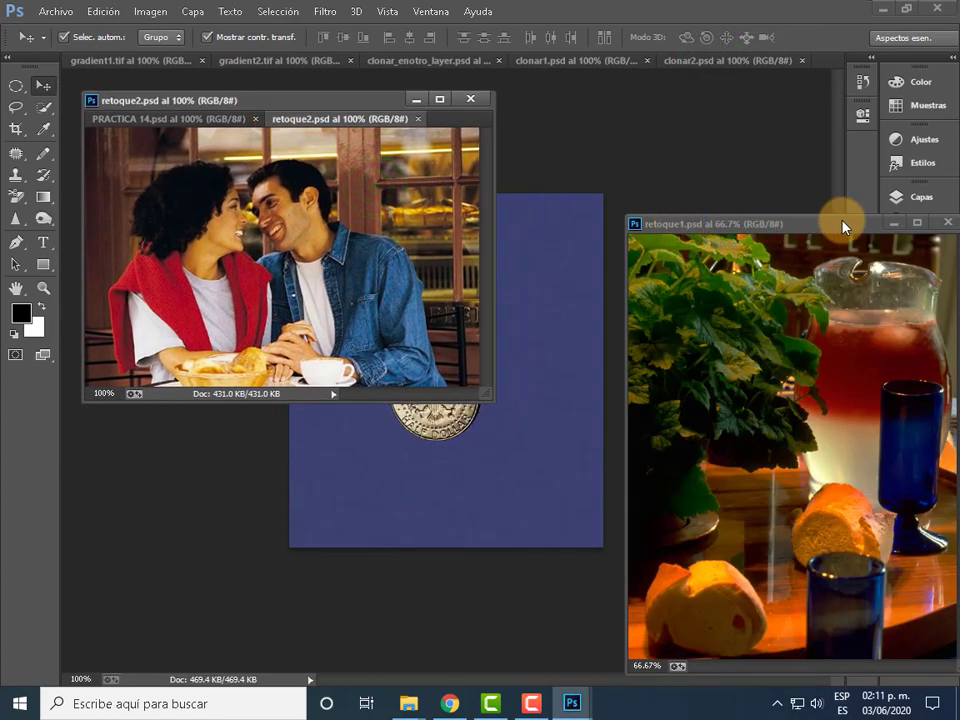
{"action": "left_click_drag", "start_coordinate": [842, 228], "coordinate": [749, 88]}
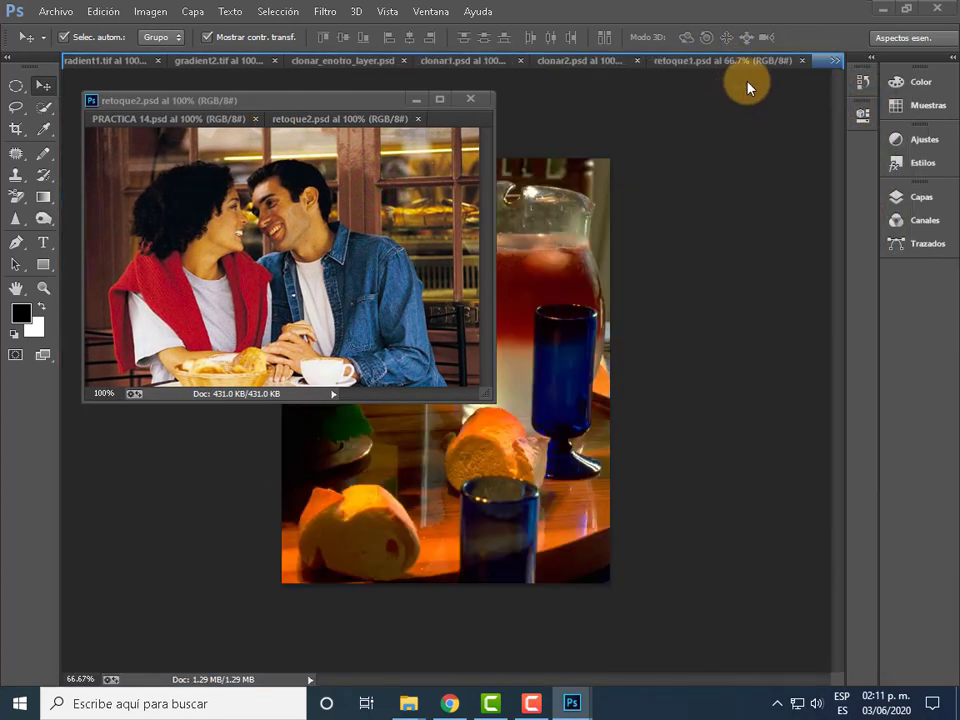
{"action": "left_click", "coordinate": [835, 60]}
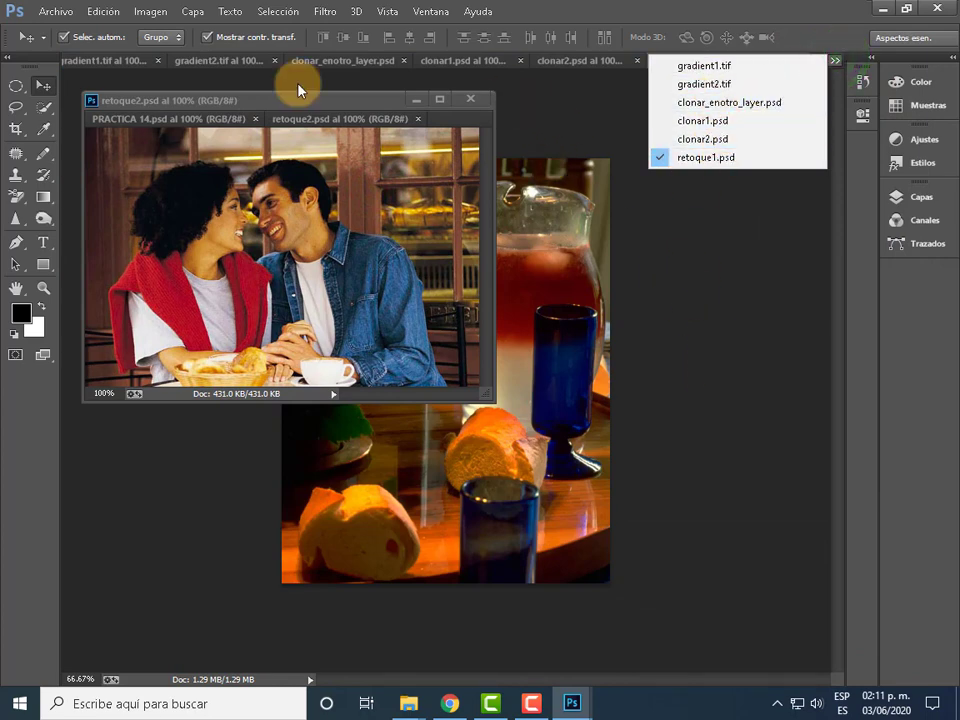
{"action": "left_click", "coordinate": [96, 63]}
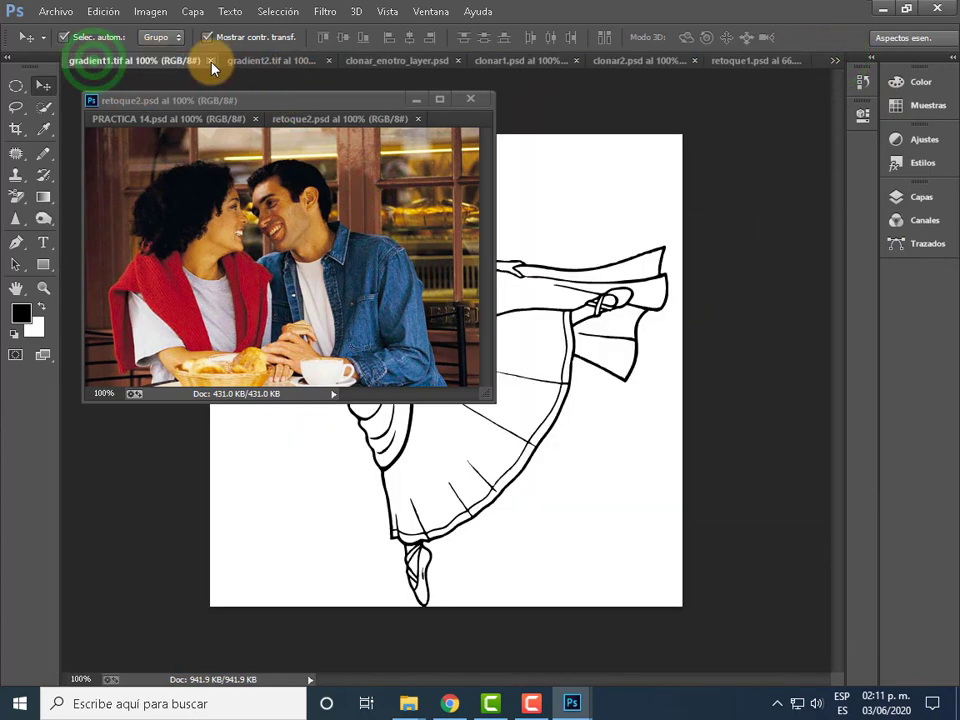
{"action": "left_click", "coordinate": [208, 62]}
{"action": "left_click", "coordinate": [377, 62]}
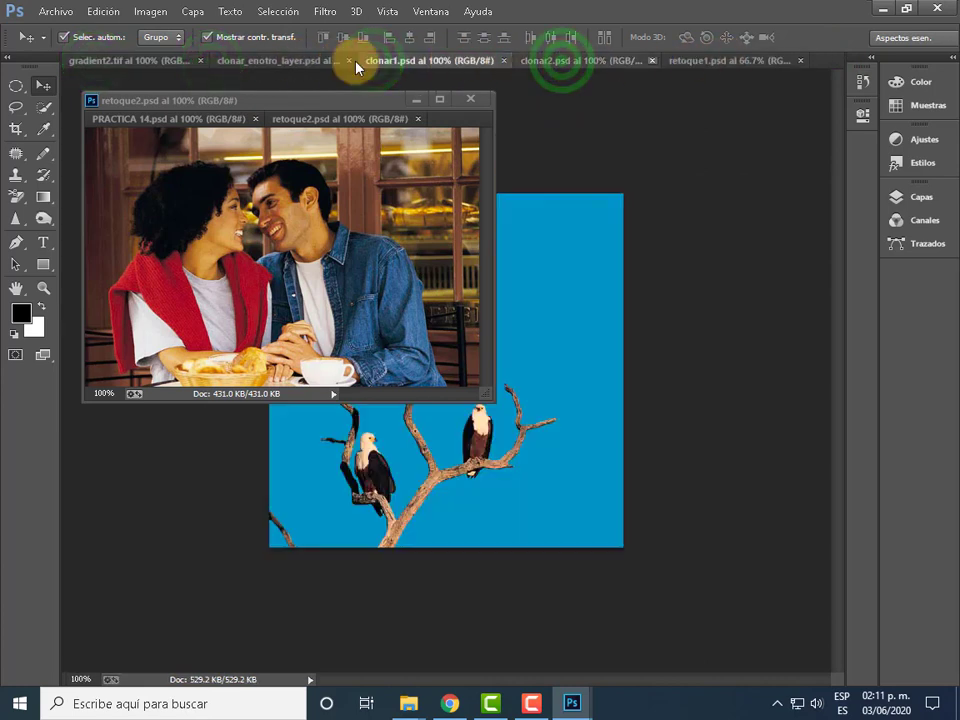
- Open PRACTICA 14 from Documentos > SEMANA3 and pull retoque2 into its own floating window
{"action": "left_click", "coordinate": [55, 11]}
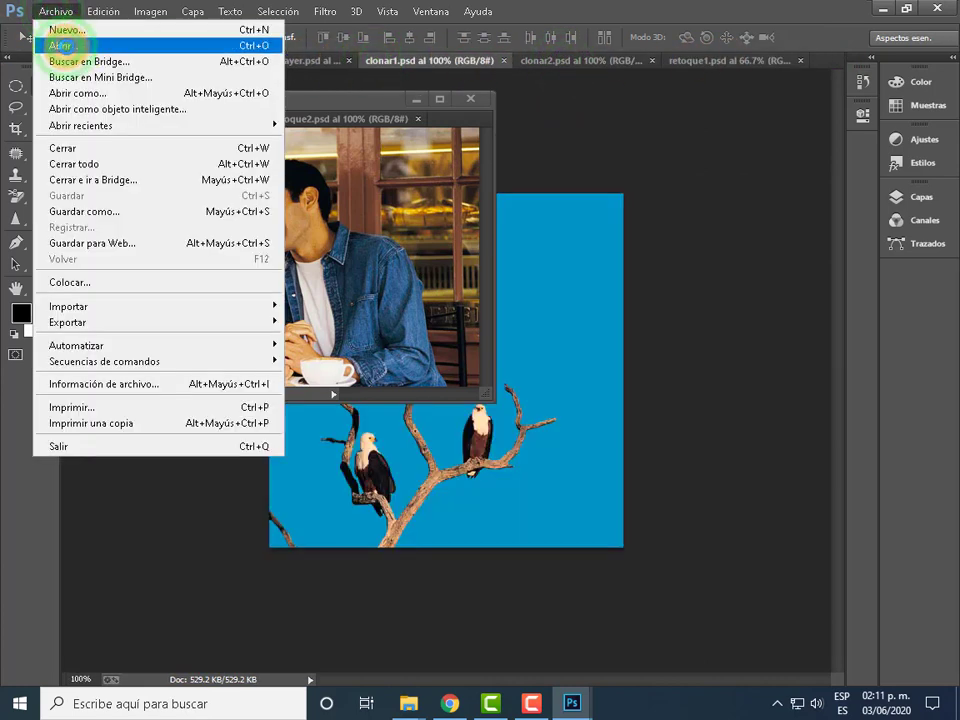
{"action": "left_click", "coordinate": [60, 46]}
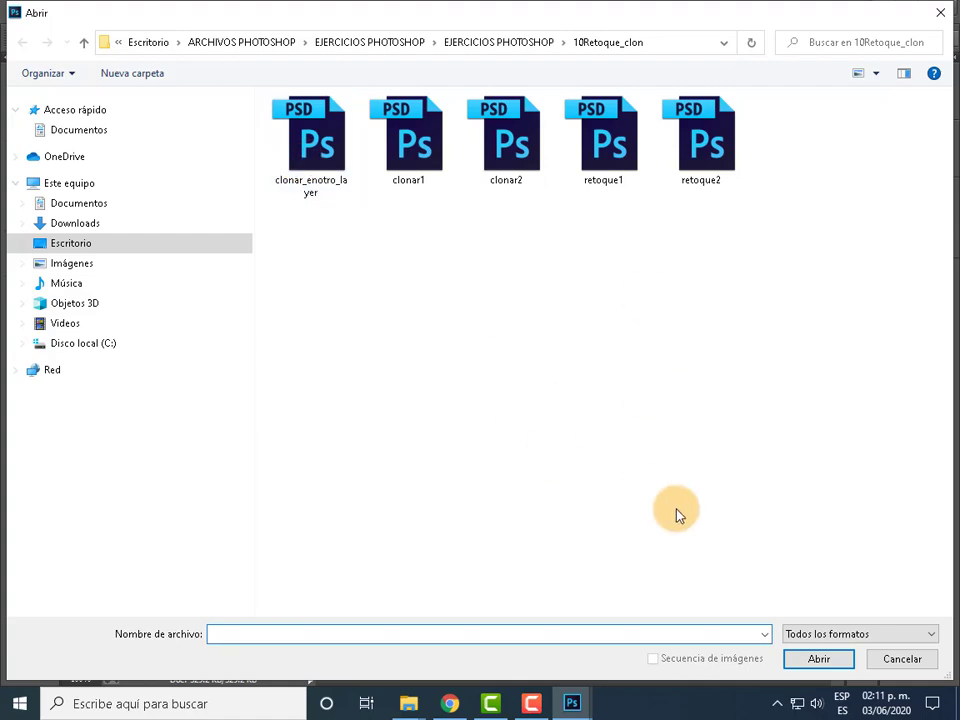
{"action": "mouse_move", "coordinate": [75, 303]}
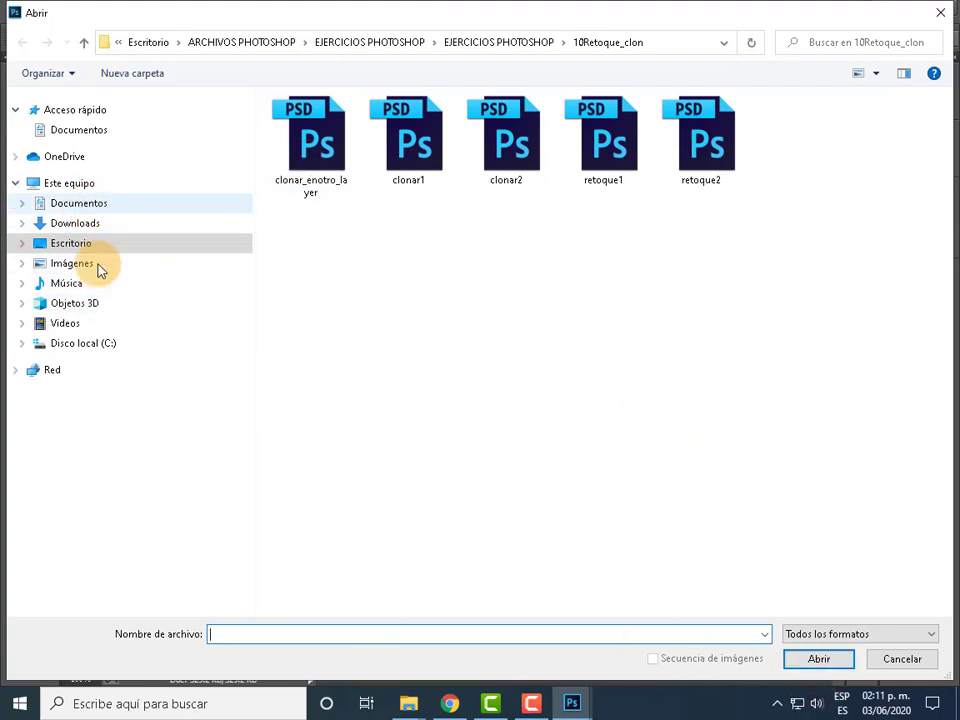
{"action": "left_click", "coordinate": [94, 206]}
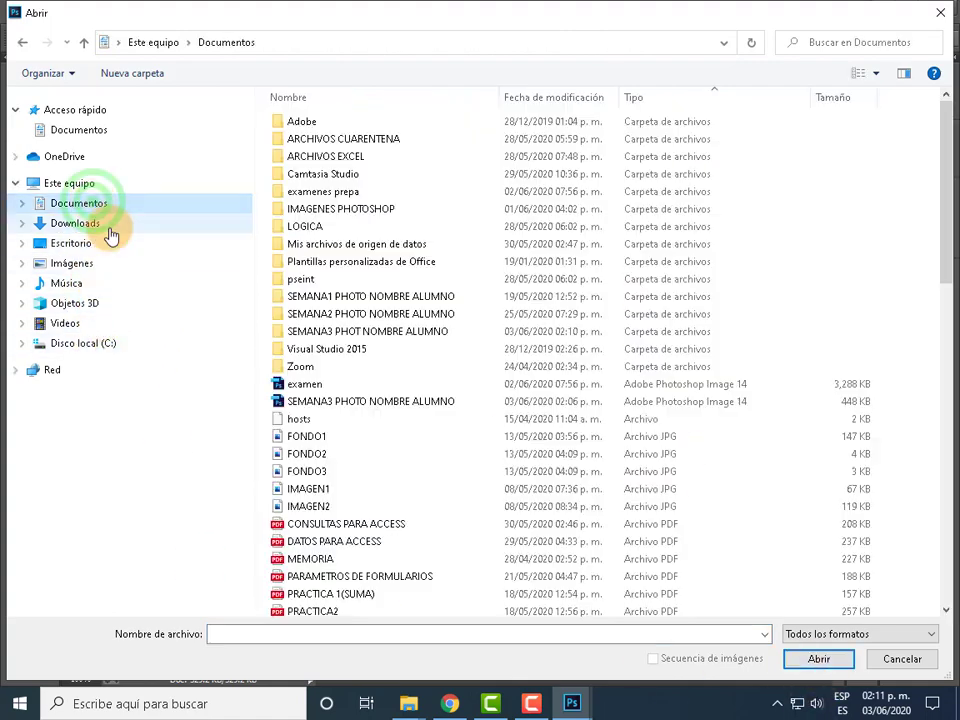
{"action": "double_click", "coordinate": [378, 340]}
{"action": "left_click", "coordinate": [320, 160]}
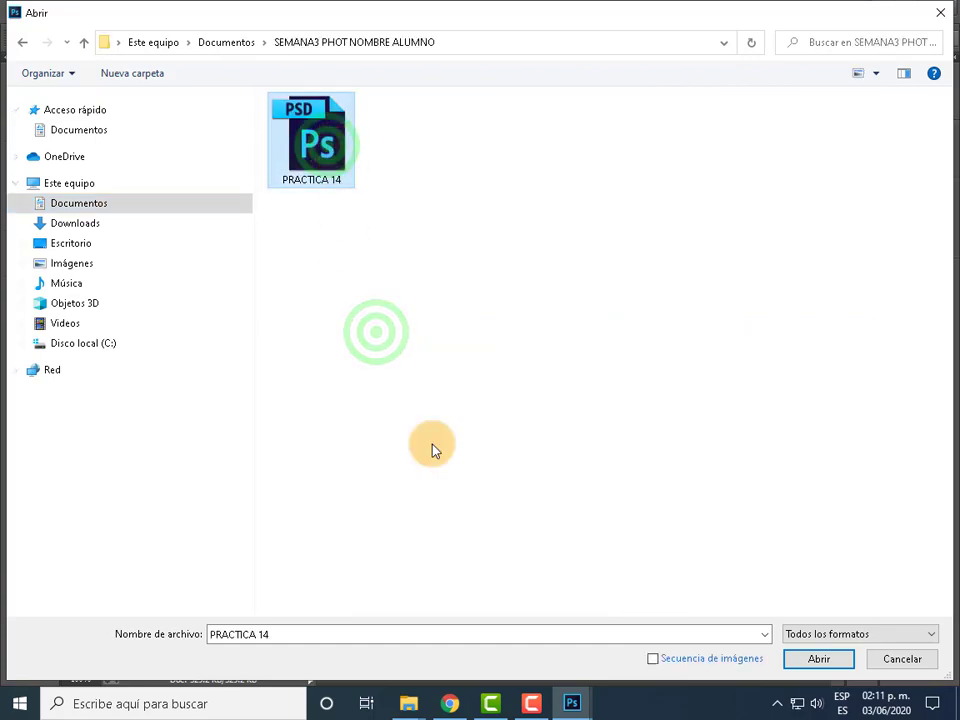
{"action": "left_click", "coordinate": [818, 658]}
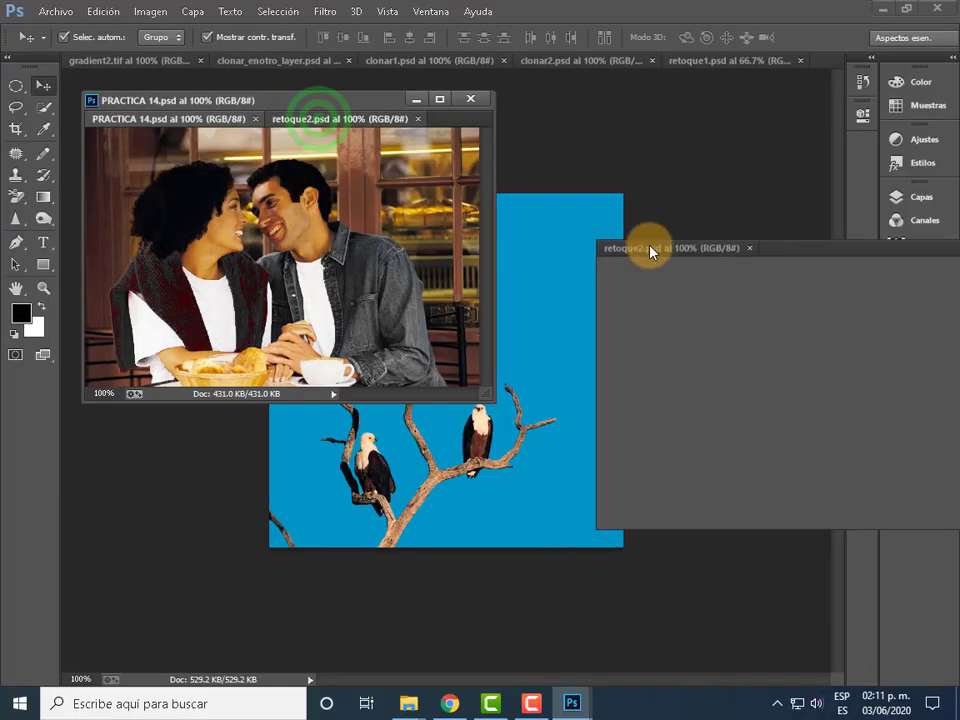
{"action": "left_click_drag", "start_coordinate": [322, 127], "coordinate": [638, 221]}
- Place the PRACTICA 14 and retoque2 windows side by side for comparison
{"action": "left_click_drag", "start_coordinate": [217, 101], "coordinate": [225, 216]}
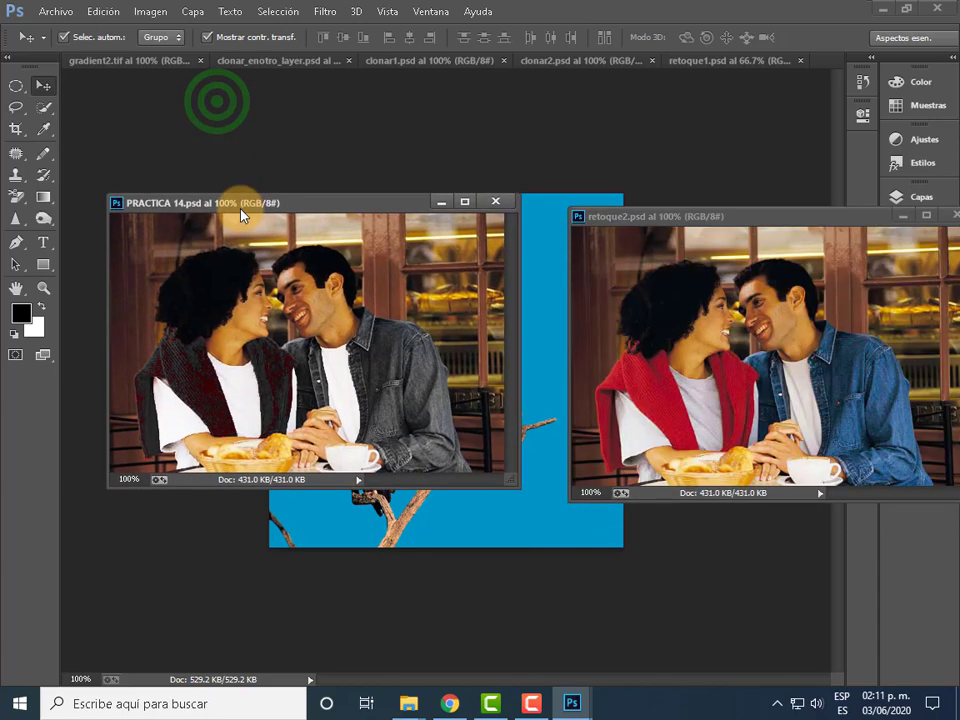
{"action": "left_click_drag", "start_coordinate": [765, 216], "coordinate": [694, 229]}
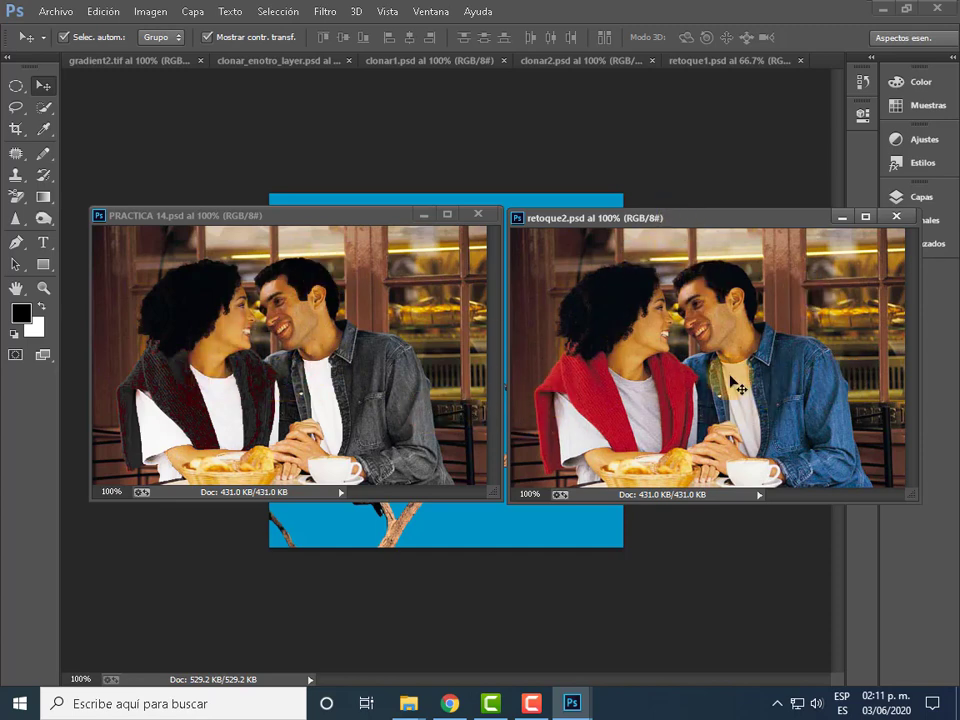
{"action": "left_click", "coordinate": [561, 408]}
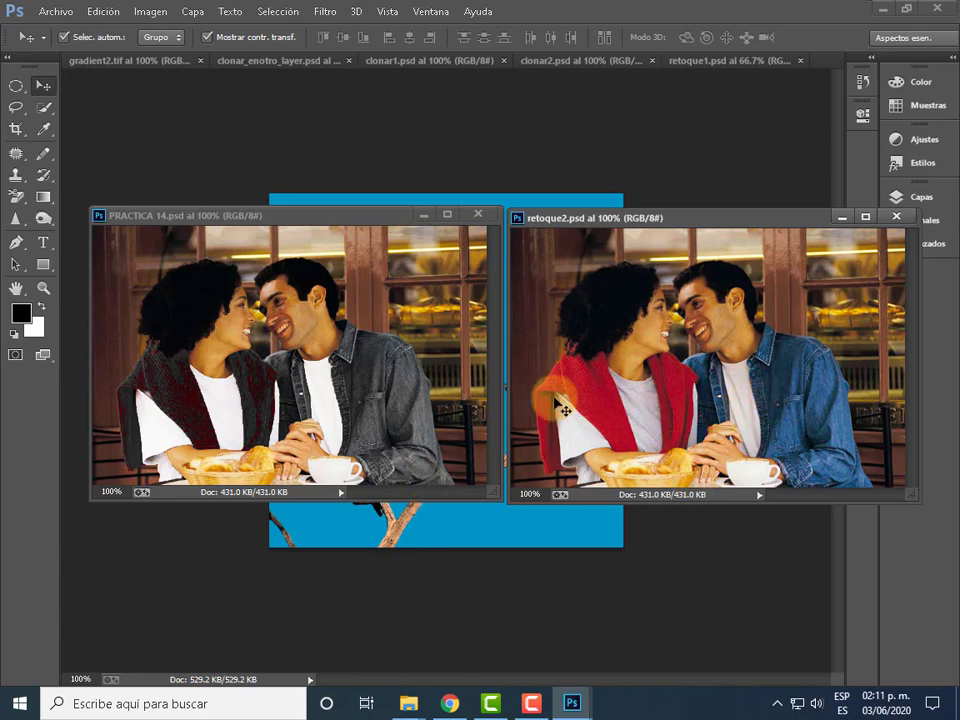
- Try the Dodge, Sponge and Burn tools, then close the retoque2 window
{"action": "left_click", "coordinate": [44, 218]}
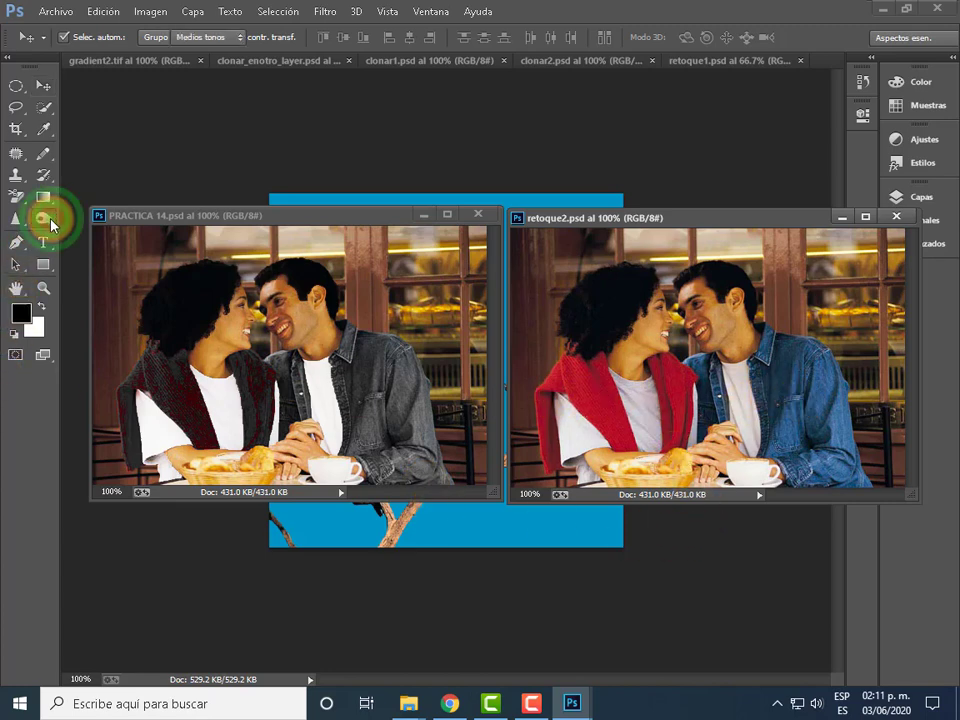
{"action": "right_click", "coordinate": [50, 224]}
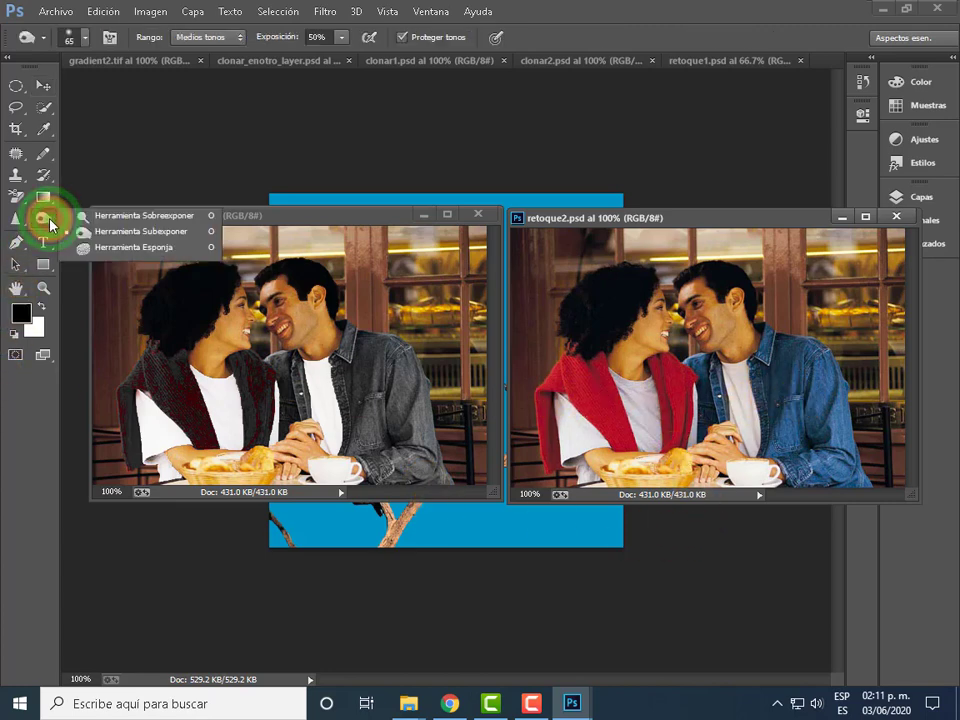
{"action": "left_click", "coordinate": [158, 253]}
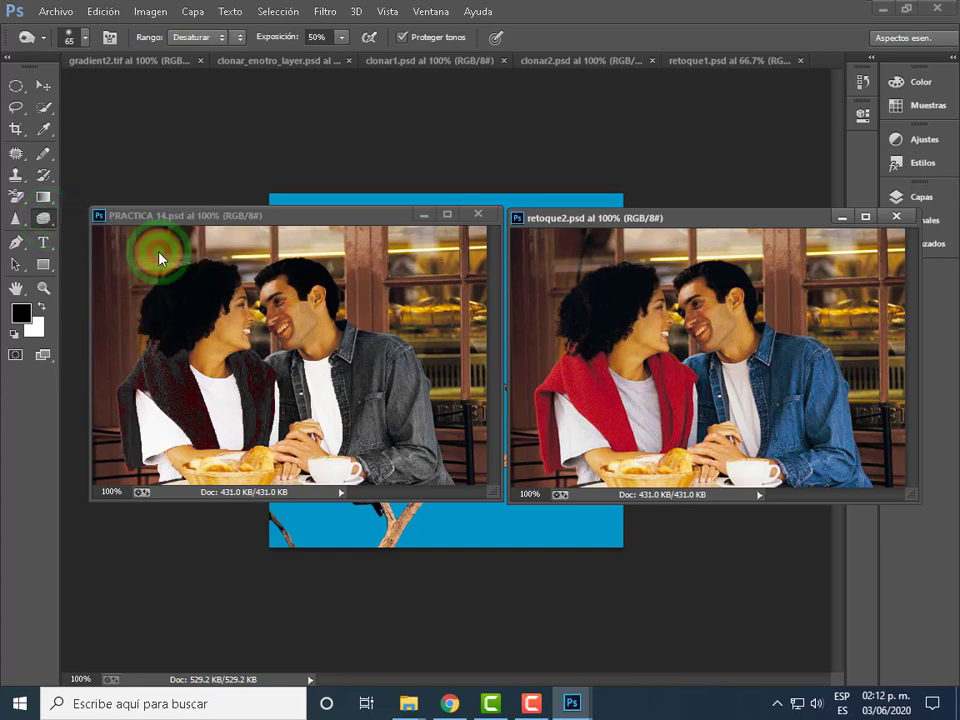
{"action": "right_click", "coordinate": [46, 222]}
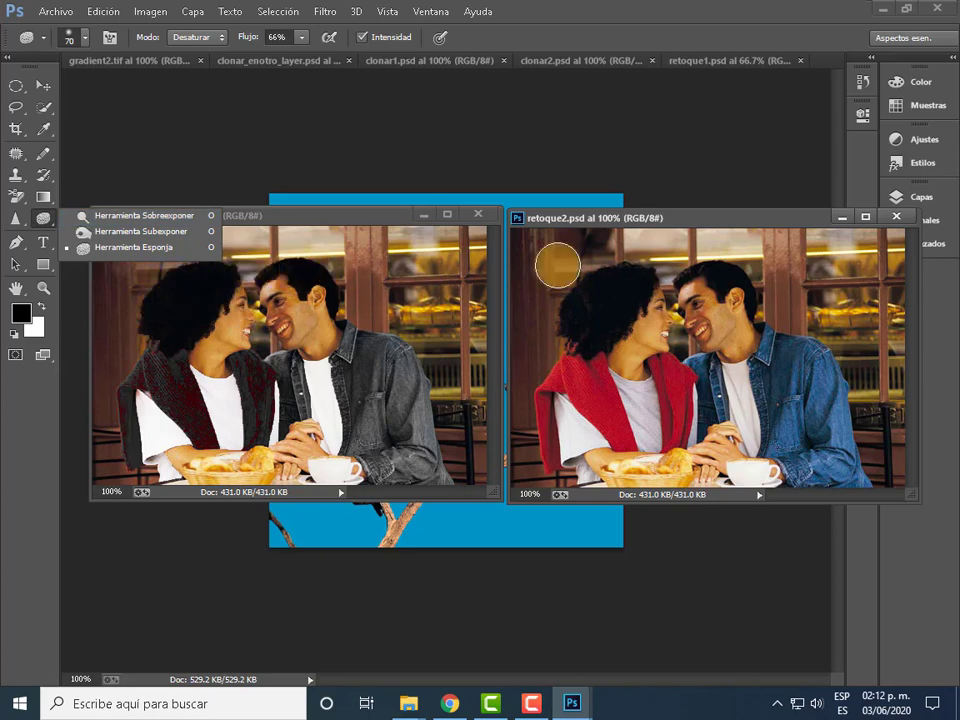
{"action": "left_click", "coordinate": [150, 231]}
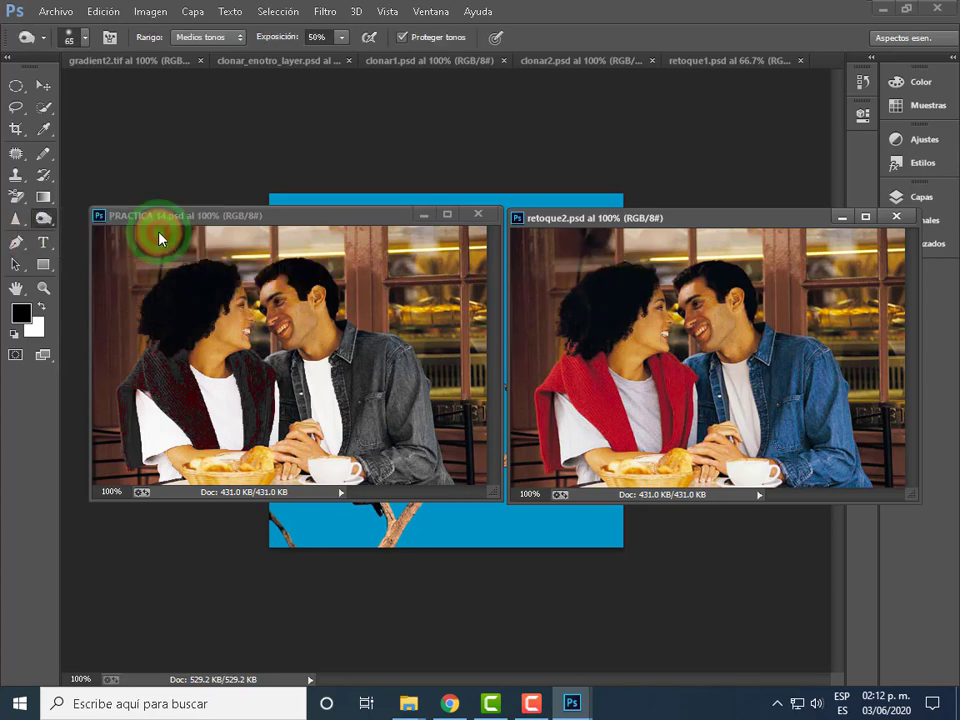
{"action": "left_click", "coordinate": [897, 218]}
- Close PRACTICA 14, bring retoque1.psd to the front, and choose the Sharpen tool
{"action": "left_click", "coordinate": [478, 214]}
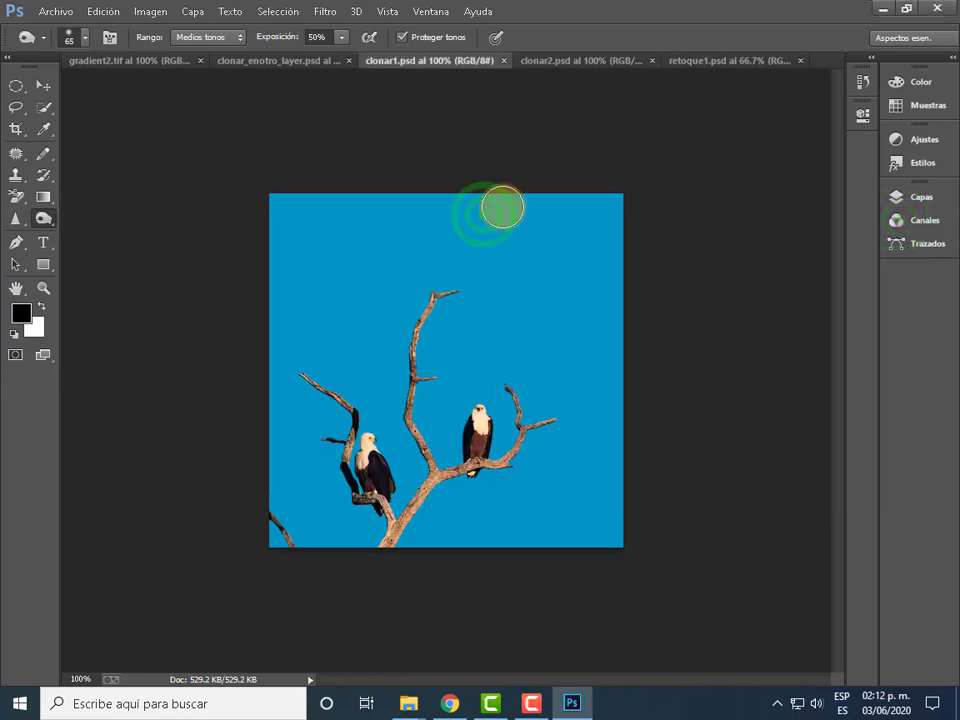
{"action": "left_click", "coordinate": [714, 64]}
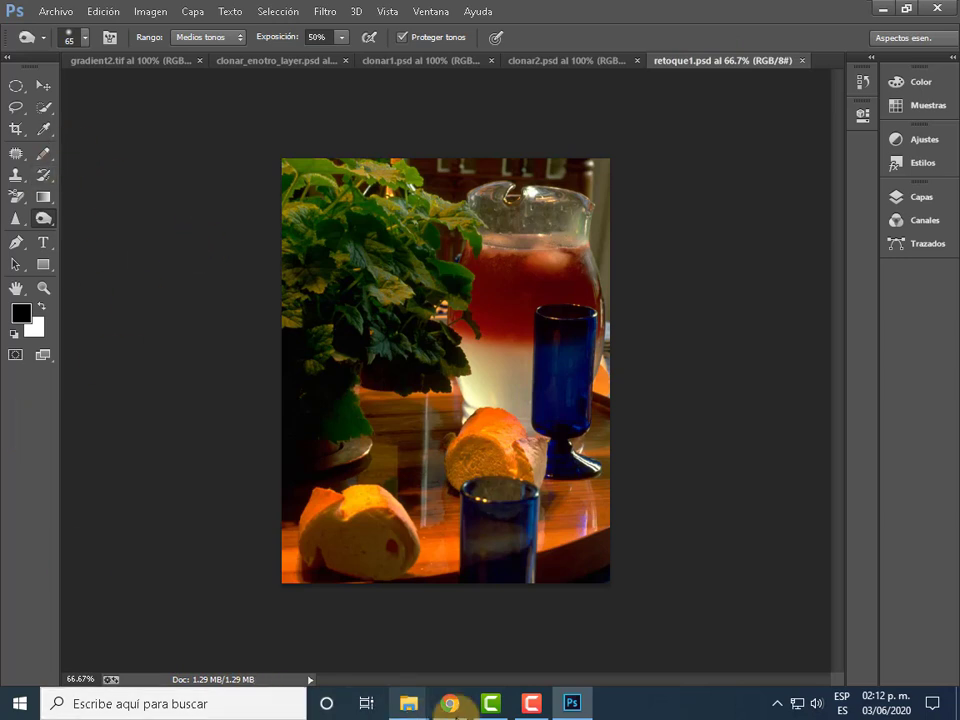
{"action": "left_click", "coordinate": [541, 713]}
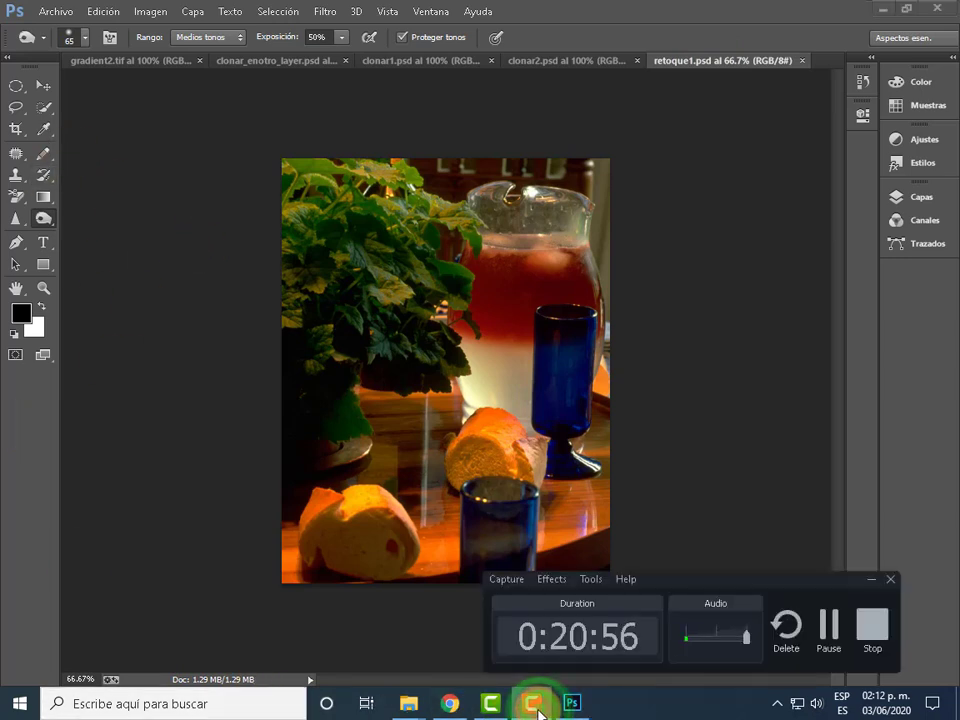
{"action": "left_click", "coordinate": [537, 712]}
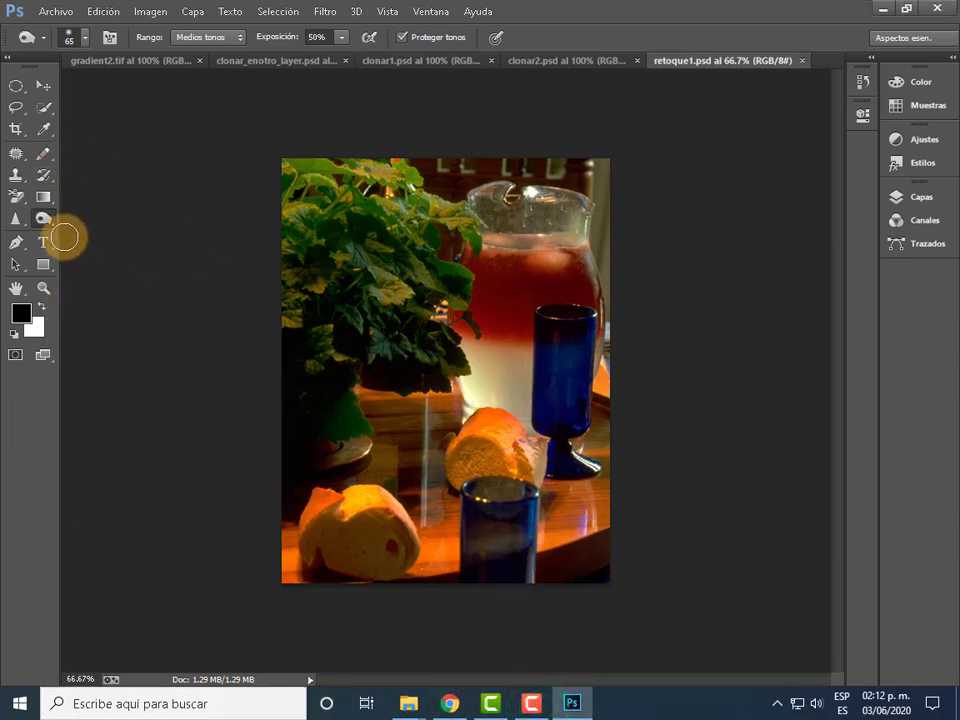
{"action": "left_click", "coordinate": [27, 232]}
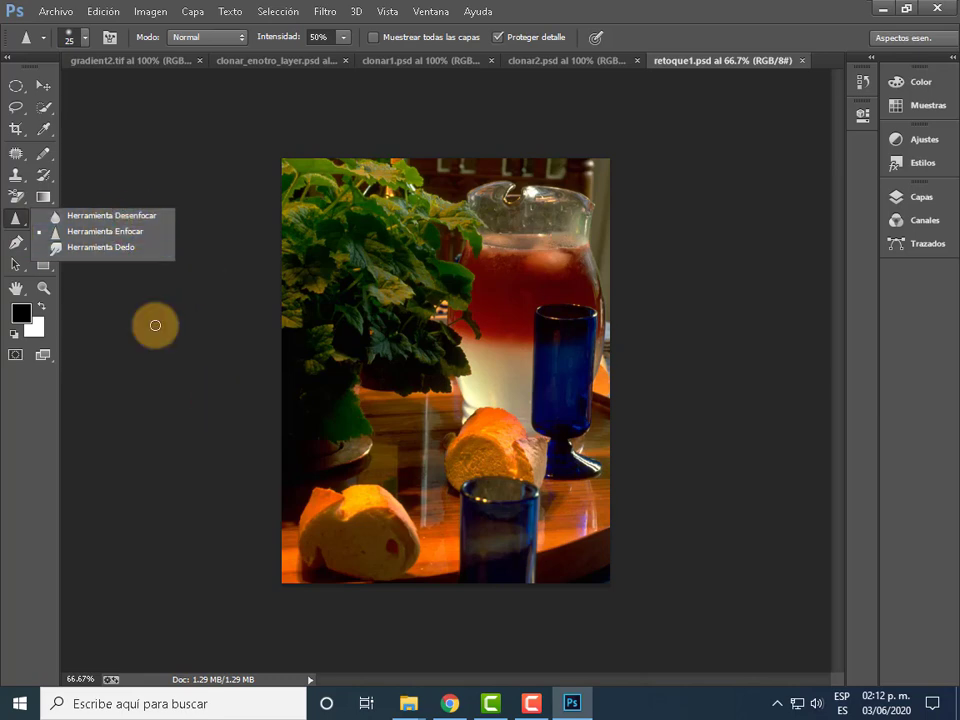
- Browse in File > Open to the Desktop's nested EJERCICIOS PHOTOSHOP folder
{"action": "left_click", "coordinate": [42, 11]}
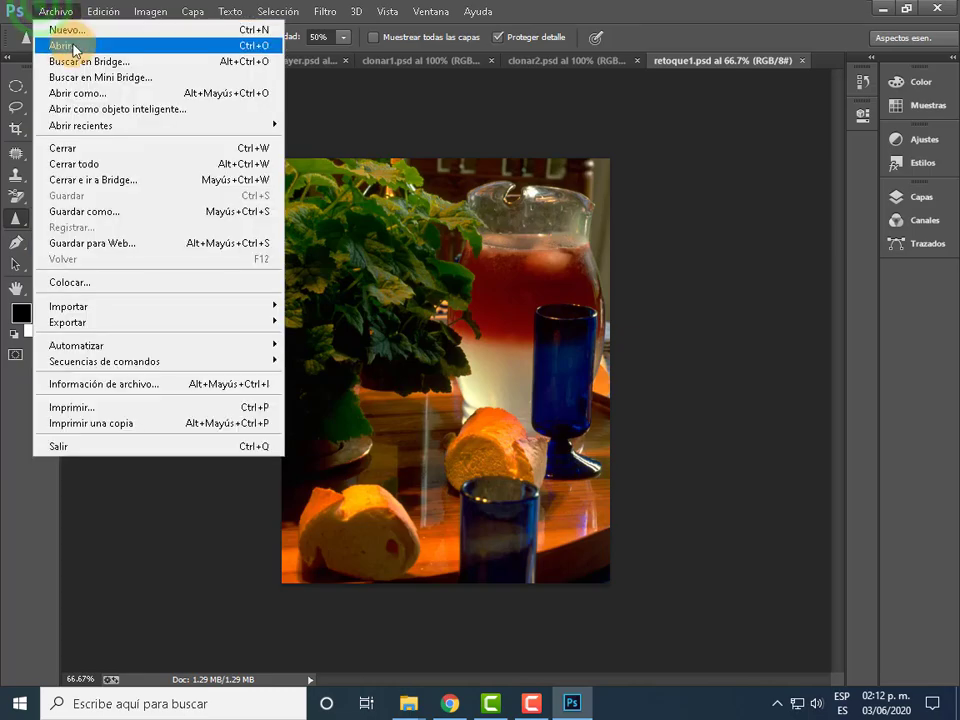
{"action": "left_click", "coordinate": [70, 43]}
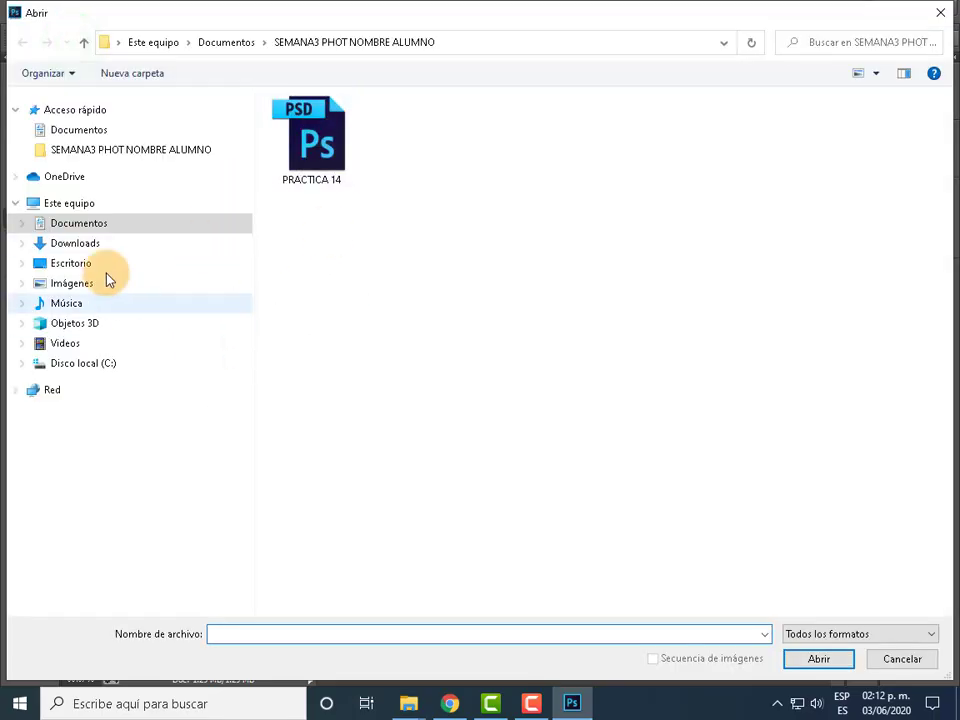
{"action": "mouse_move", "coordinate": [75, 323]}
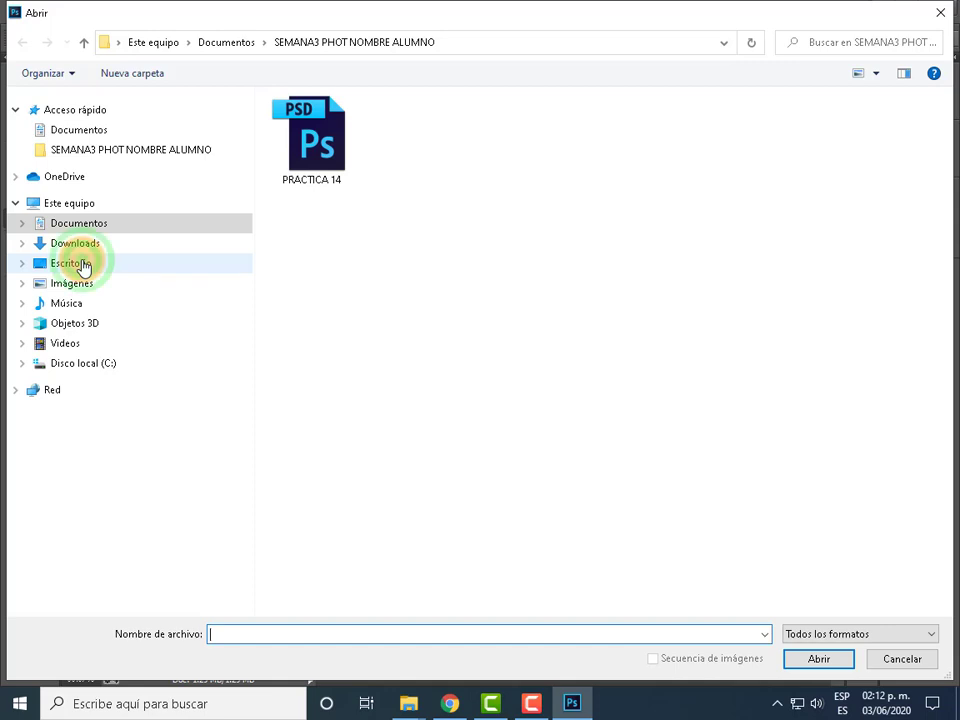
{"action": "left_click", "coordinate": [84, 265]}
{"action": "double_click", "coordinate": [349, 121]}
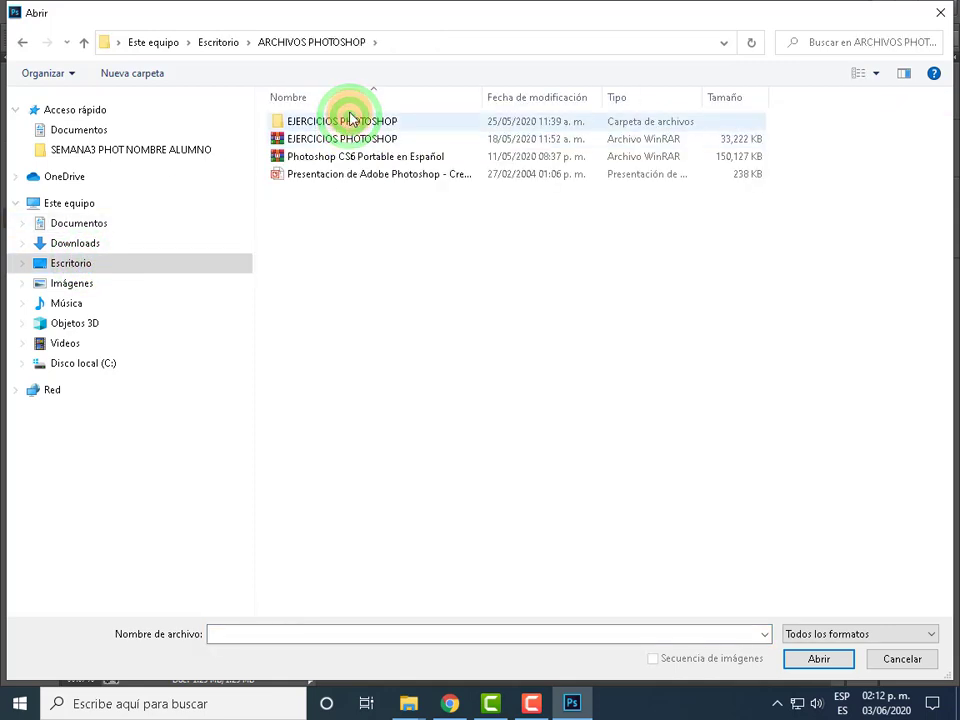
{"action": "double_click", "coordinate": [351, 121]}
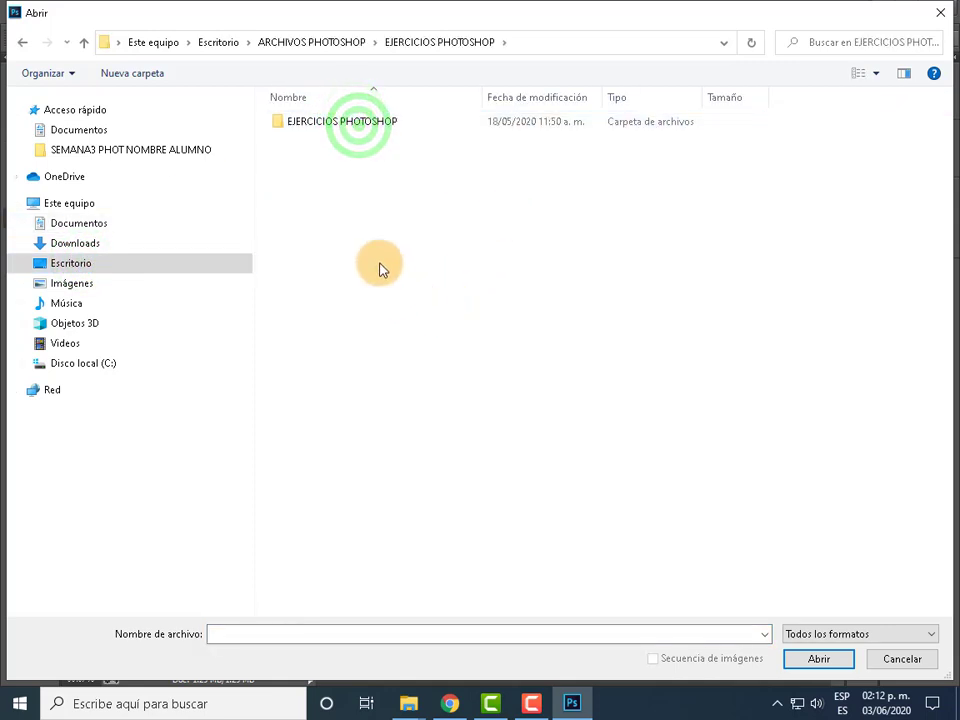
{"action": "double_click", "coordinate": [341, 120]}
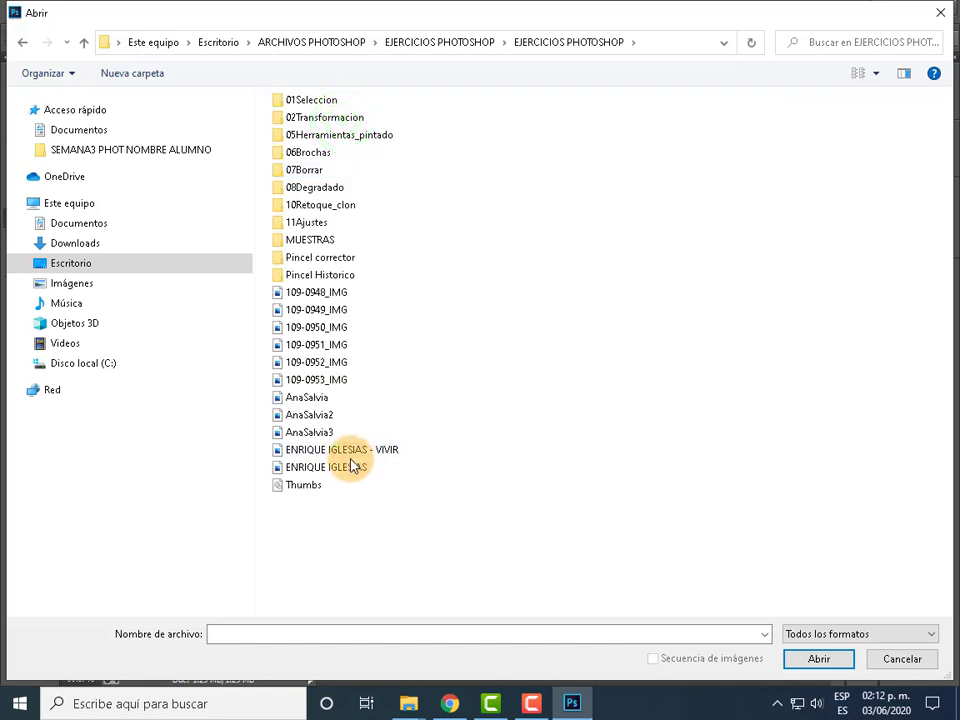
{"action": "left_click", "coordinate": [310, 397]}
{"action": "left_click", "coordinate": [328, 414], "text": "ctrl"}
{"action": "left_click", "coordinate": [323, 436], "text": "ctrl"}
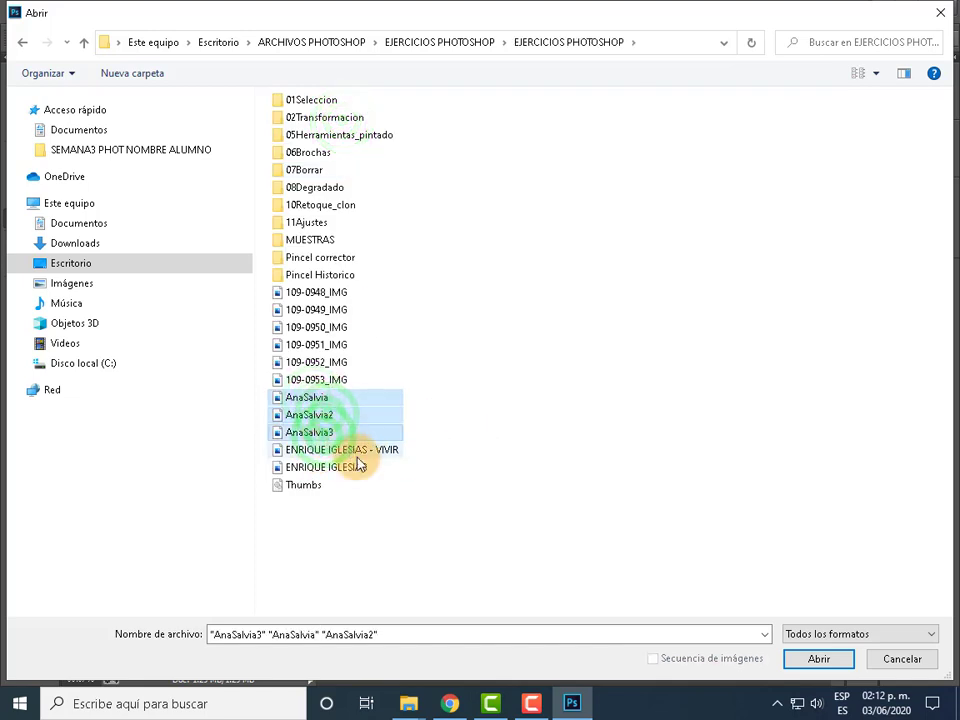
{"action": "left_click", "coordinate": [345, 470], "text": "ctrl"}
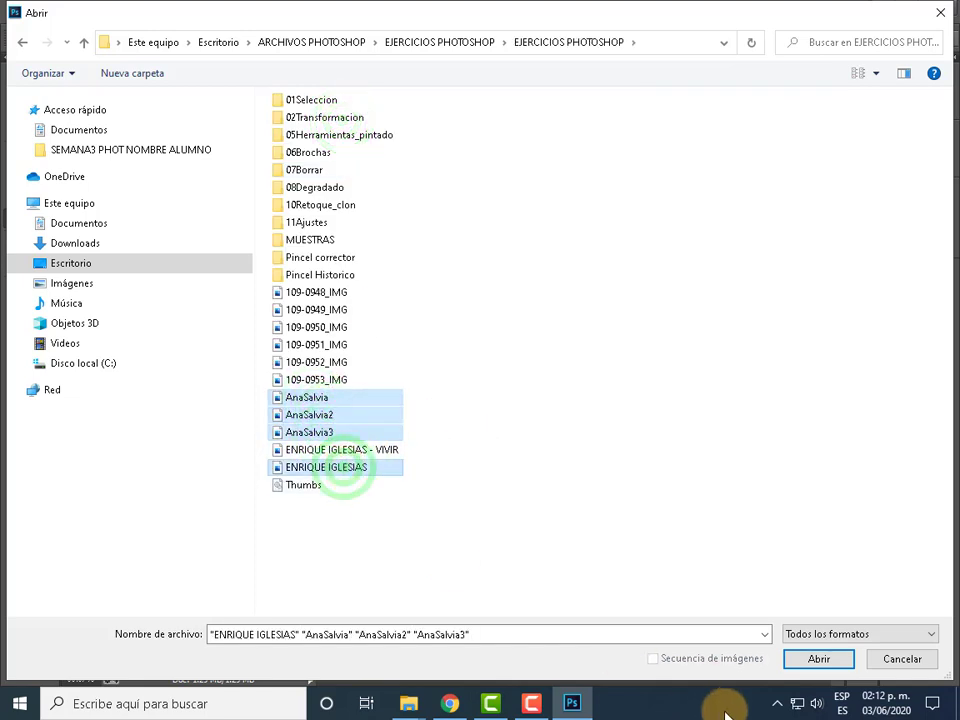
{"action": "left_click", "coordinate": [817, 662]}
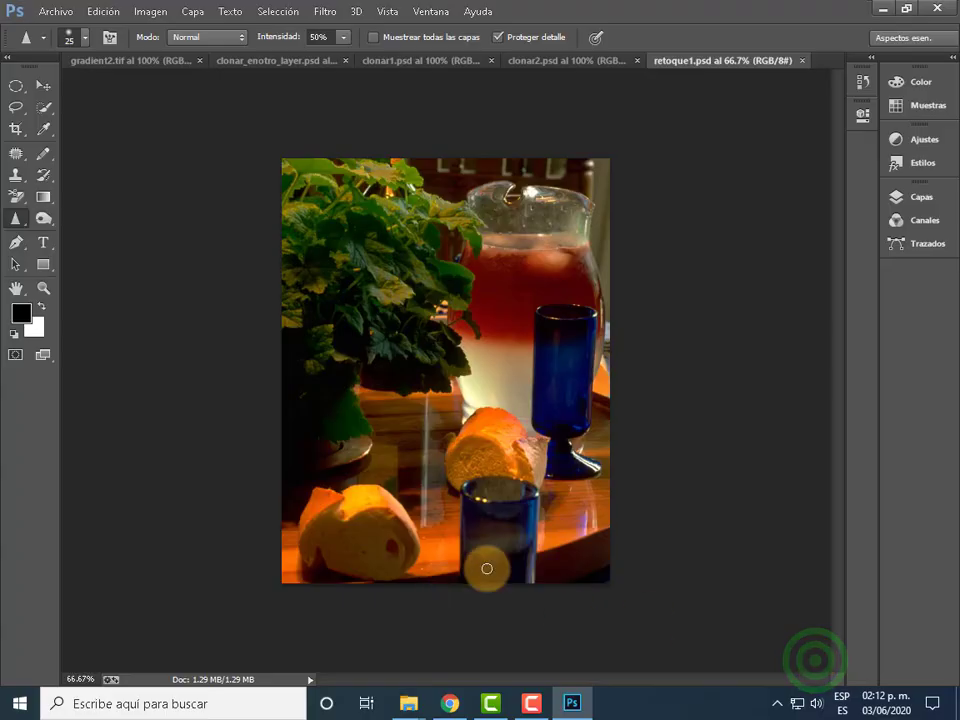
- Accept the missing-profile prompts and bring retoque1.psd back to the front
{"action": "left_click", "coordinate": [551, 341]}
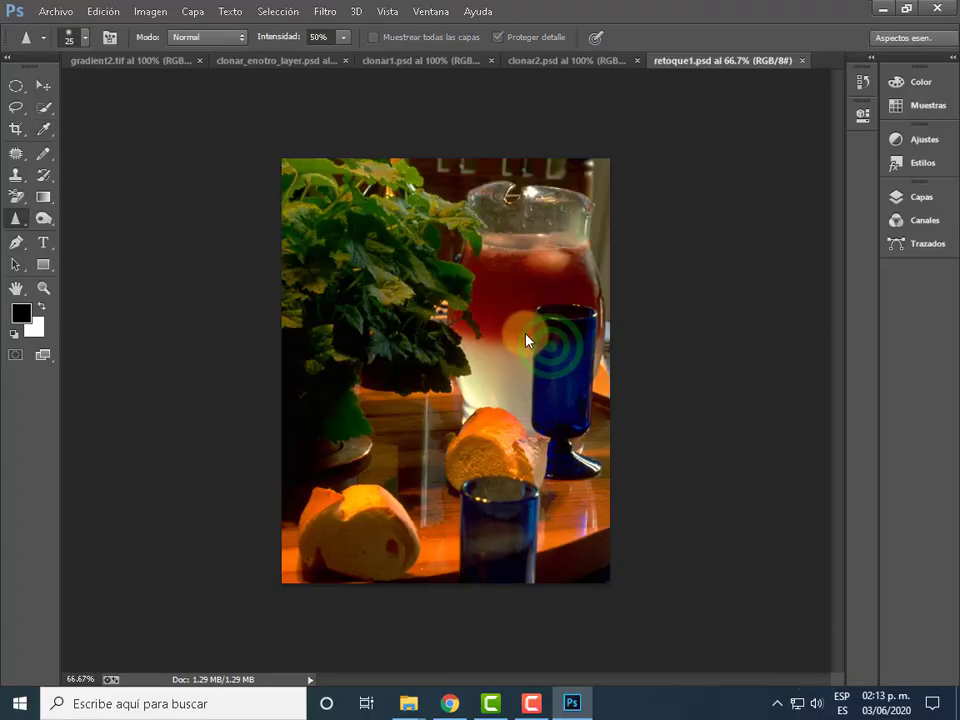
{"action": "left_click", "coordinate": [546, 345]}
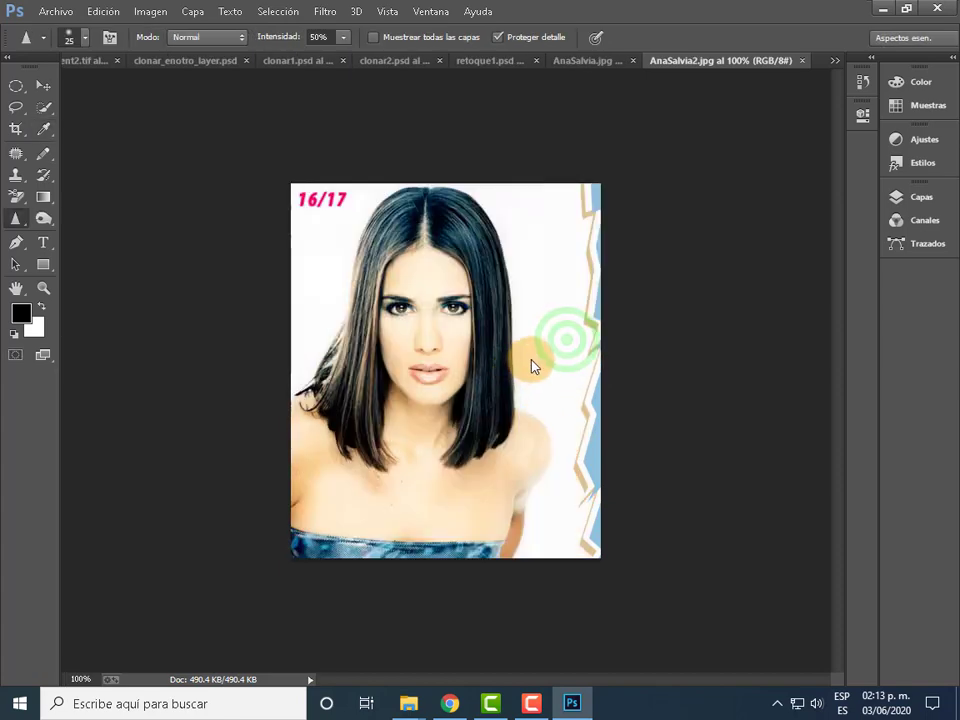
{"action": "left_click", "coordinate": [562, 346]}
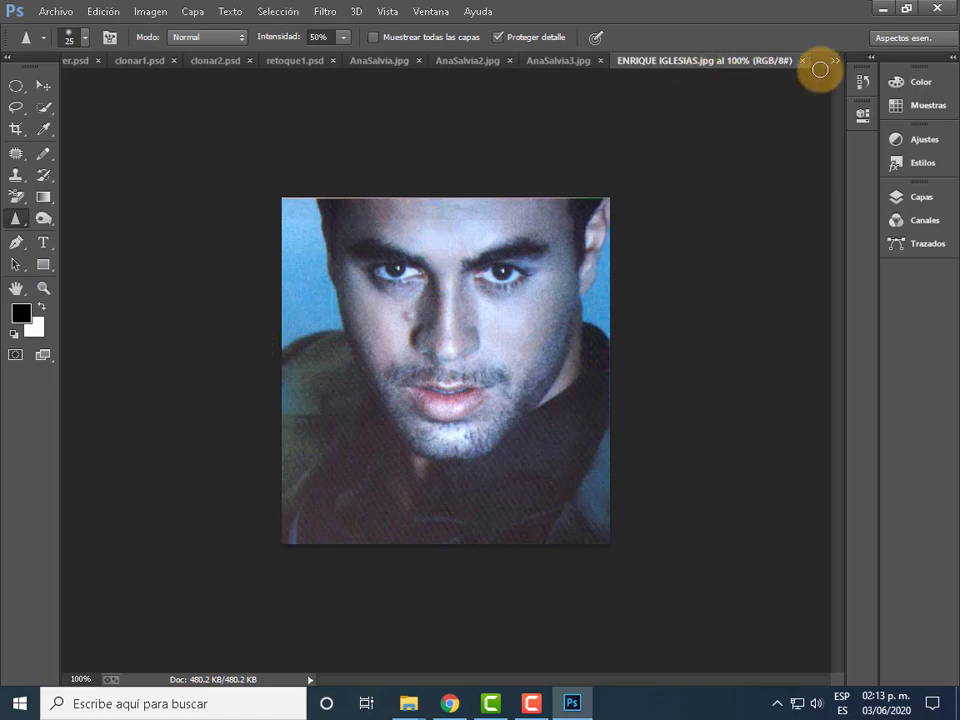
{"action": "left_click", "coordinate": [835, 62]}
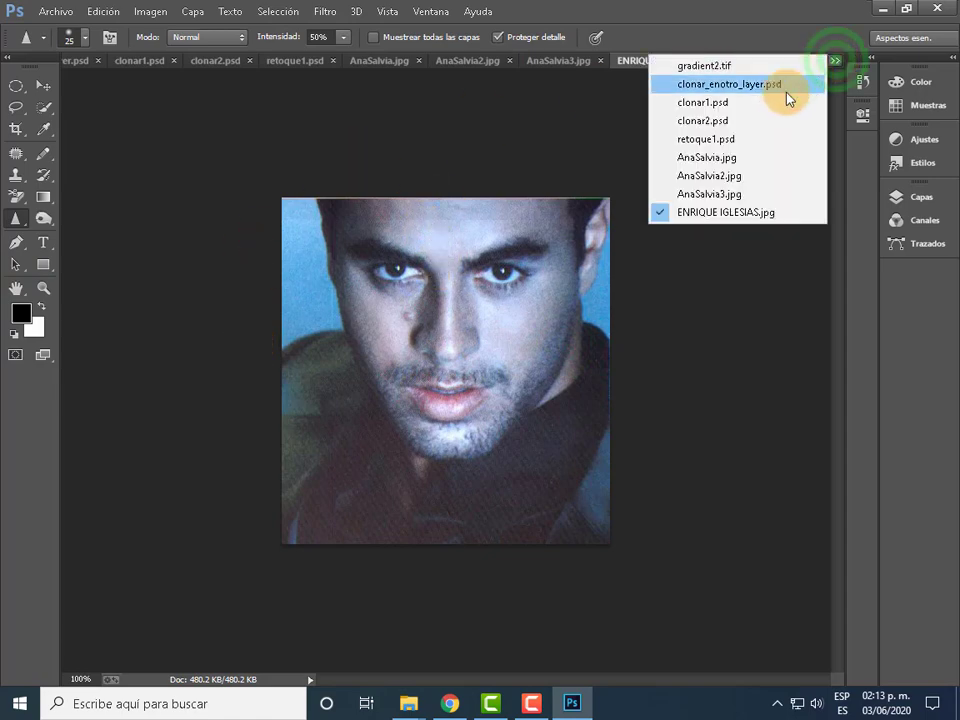
{"action": "left_click", "coordinate": [706, 139]}
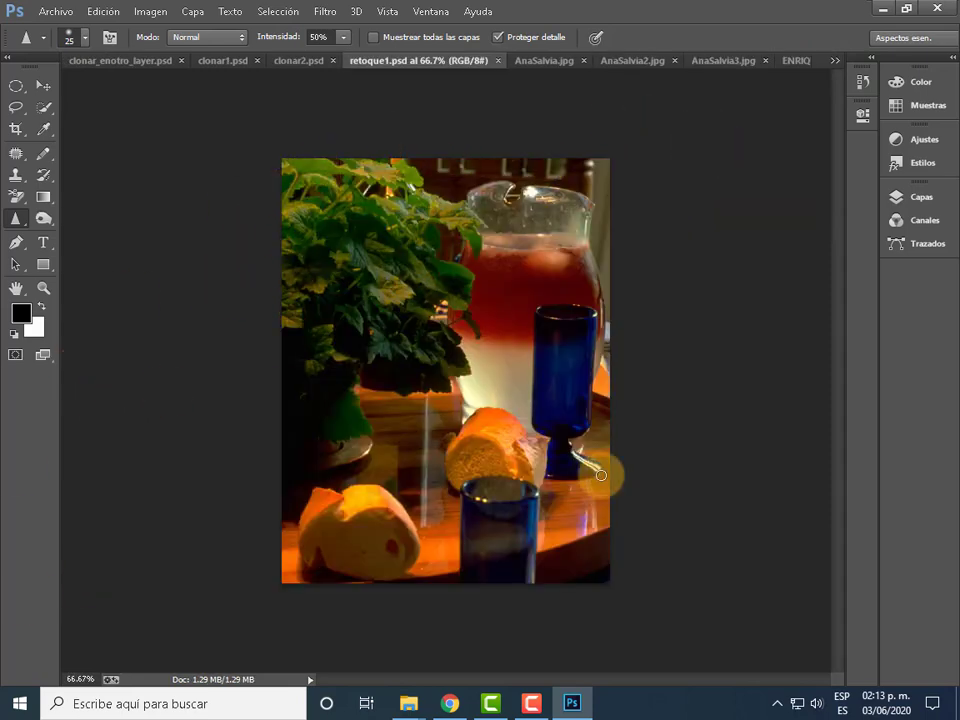
- Pick the Blur tool from the Sharpen flyout, then activate Quick Selection at a 1 px brush
{"action": "left_click", "coordinate": [533, 706]}
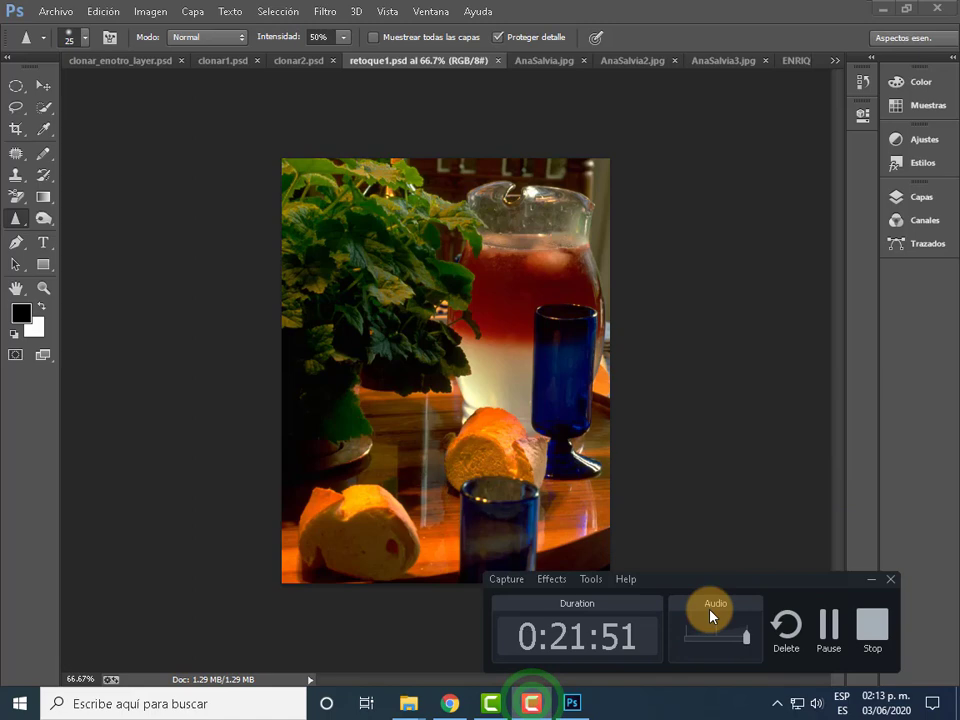
{"action": "left_click", "coordinate": [826, 626]}
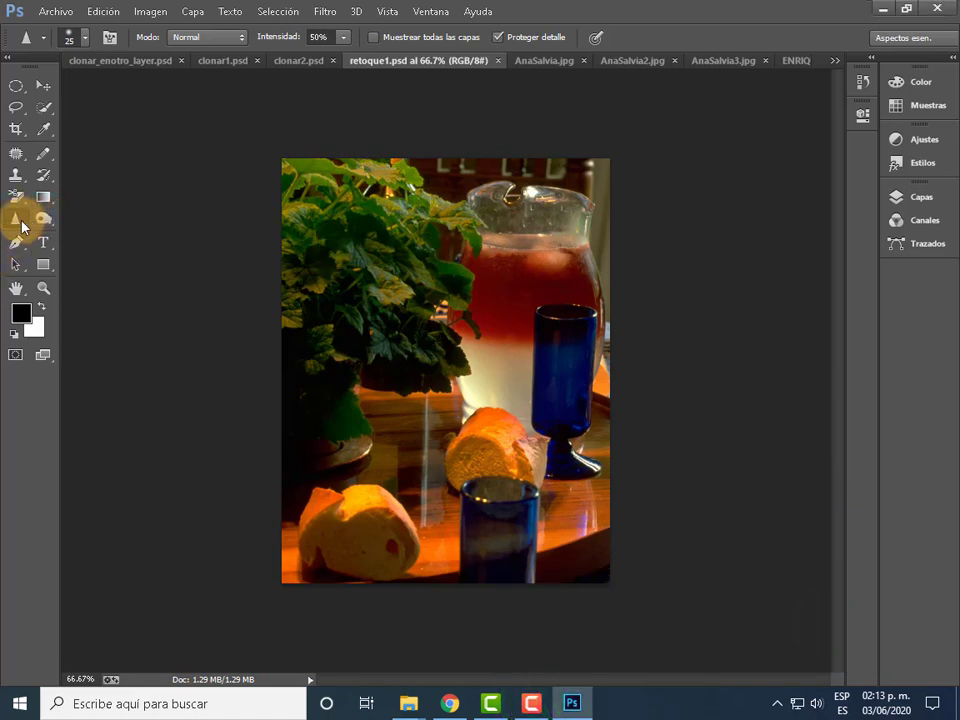
{"action": "left_click", "coordinate": [22, 227]}
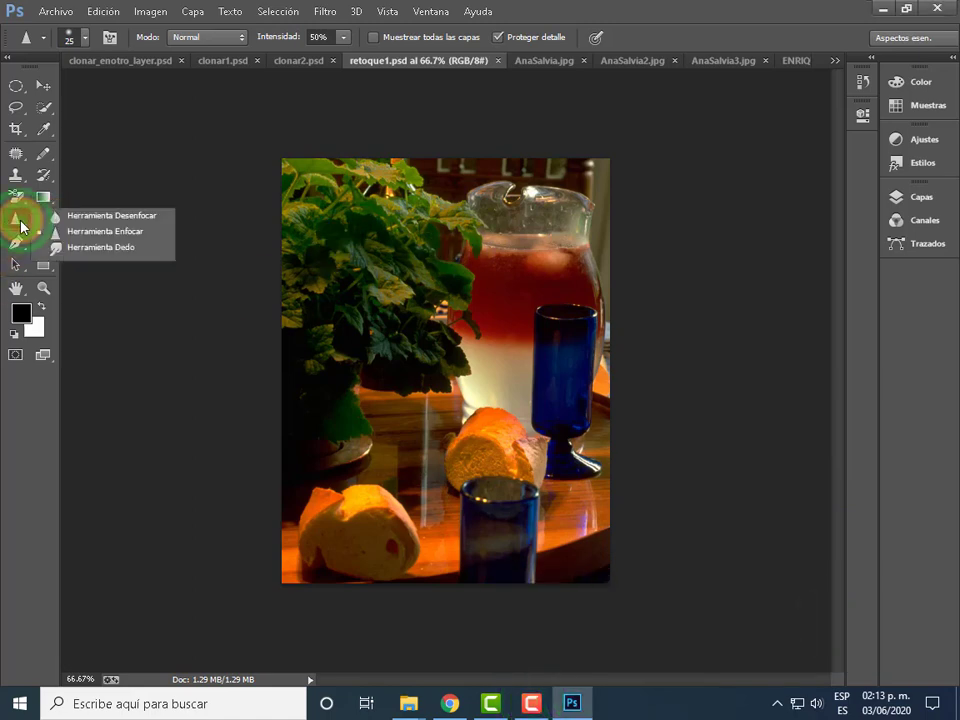
{"action": "left_click", "coordinate": [140, 218]}
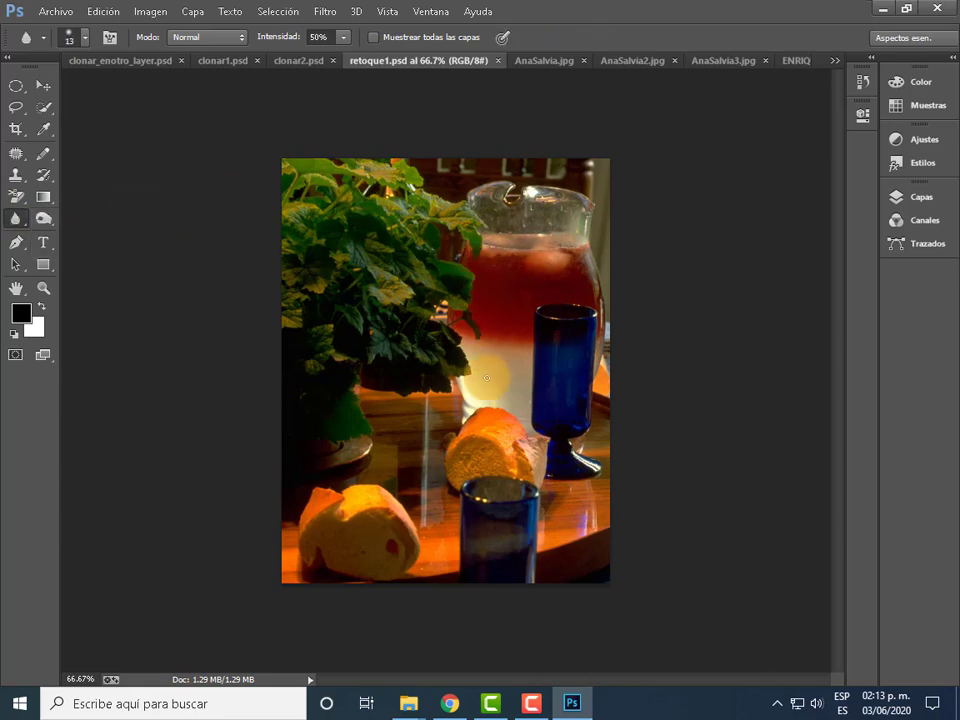
{"action": "left_click", "coordinate": [41, 108]}
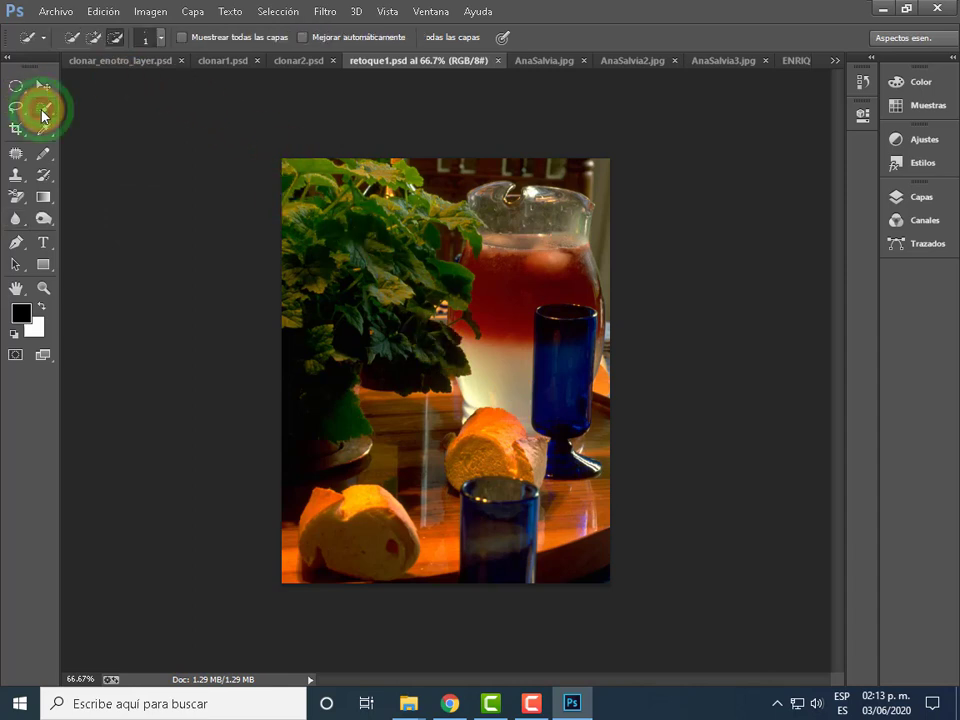
- Restart with a 20 px Quick Selection brush and paint over the plant leaves
{"action": "left_click", "coordinate": [317, 231]}
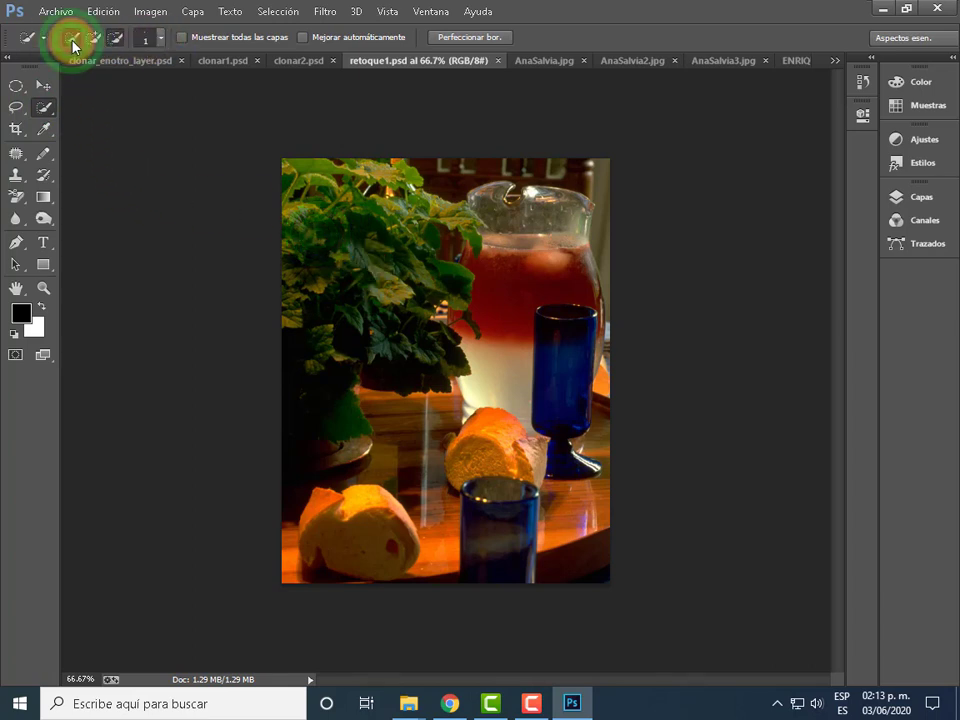
{"action": "mouse_move", "coordinate": [321, 214]}
{"action": "left_mouse_down"}
{"action": "mouse_move", "coordinate": [357, 218]}
{"action": "mouse_move", "coordinate": [312, 327]}
{"action": "mouse_move", "coordinate": [409, 347]}
{"action": "mouse_move", "coordinate": [401, 255]}
{"action": "mouse_move", "coordinate": [313, 293]}
{"action": "mouse_move", "coordinate": [389, 322]}
{"action": "left_mouse_up"}
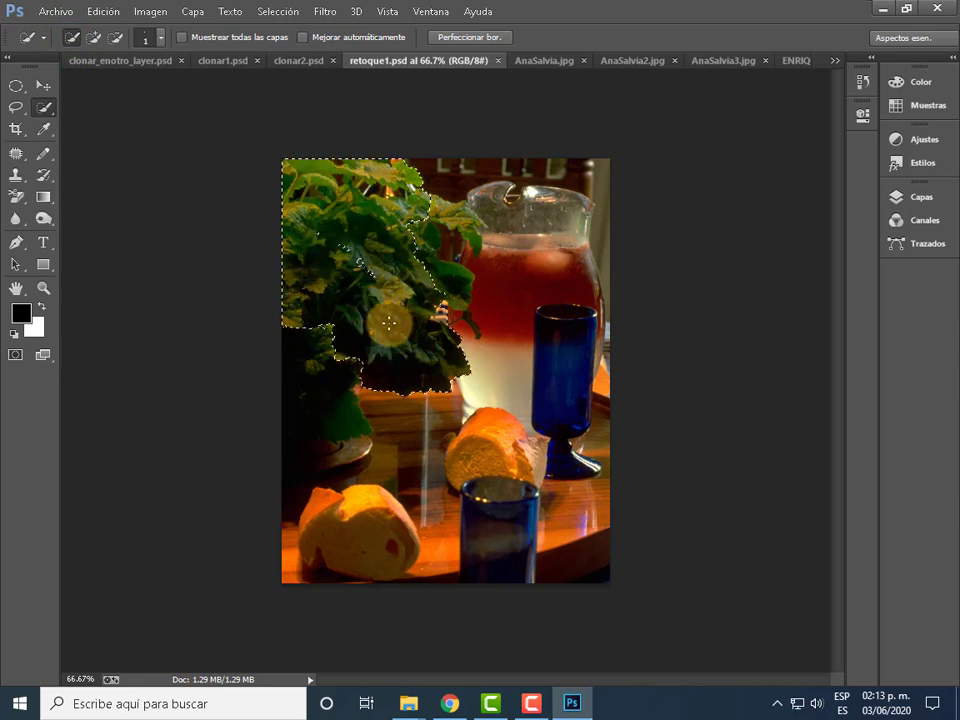
{"action": "key", "text": "ctrl+d"}
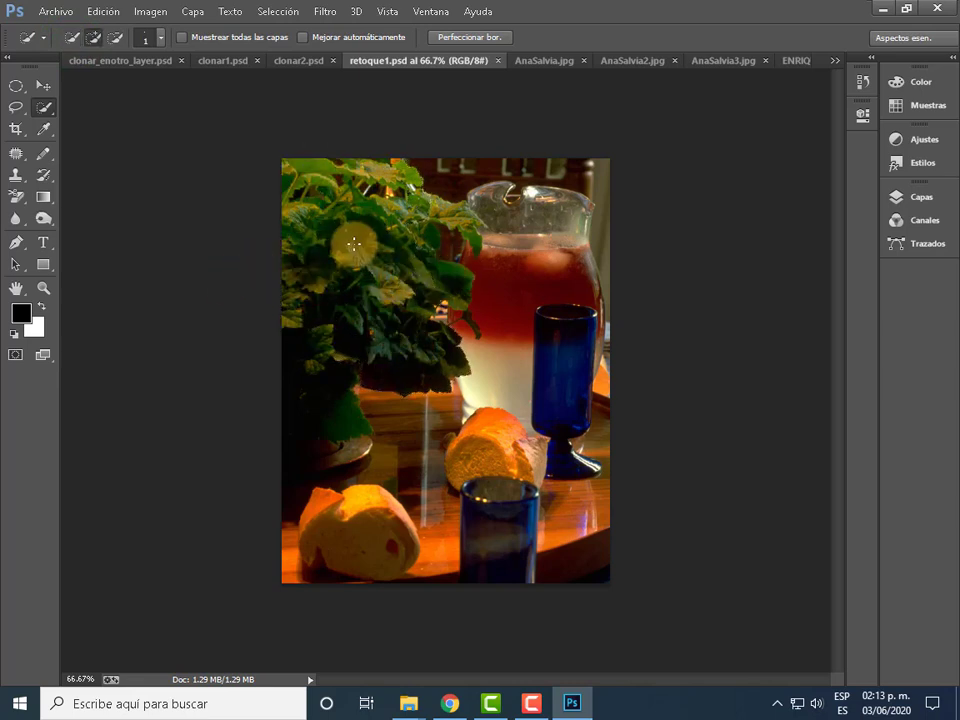
{"action": "left_click", "coordinate": [160, 40]}
{"action": "double_click", "coordinate": [208, 67]}
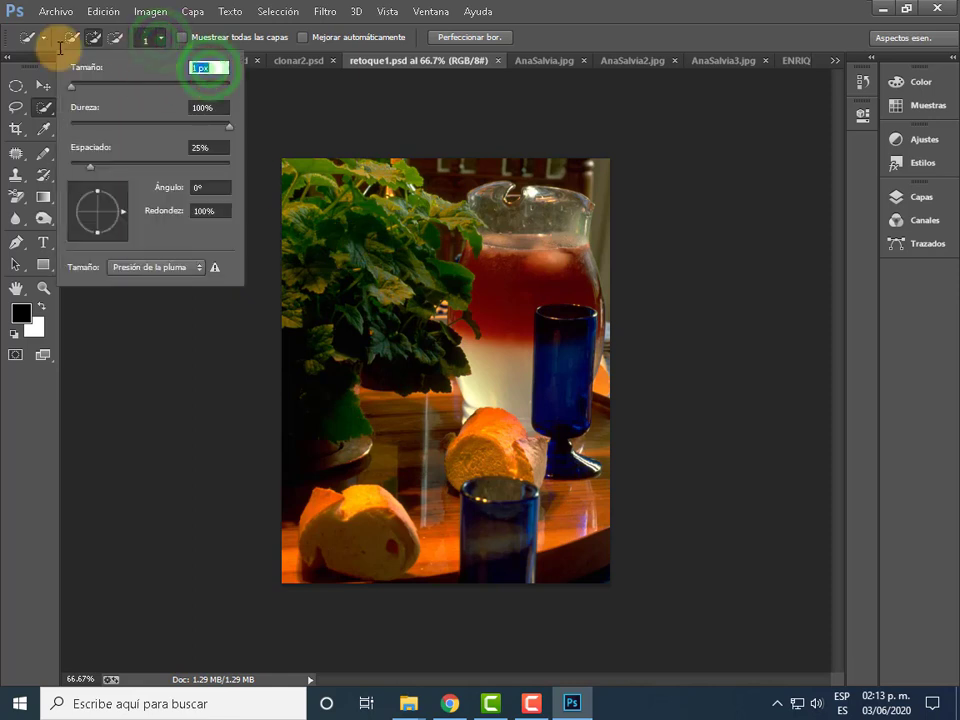
{"action": "key", "text": "Return"}
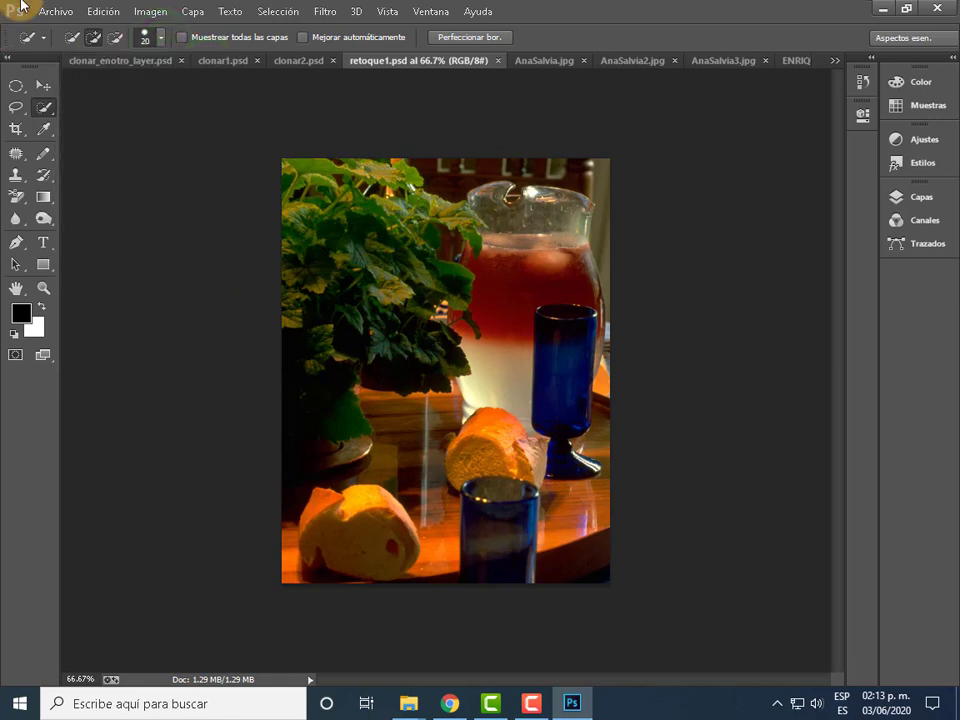
{"action": "left_click", "coordinate": [296, 160]}
{"action": "mouse_move", "coordinate": [382, 216]}
{"action": "left_mouse_down"}
{"action": "mouse_move", "coordinate": [418, 340]}
{"action": "mouse_move", "coordinate": [427, 211]}
{"action": "left_mouse_up"}
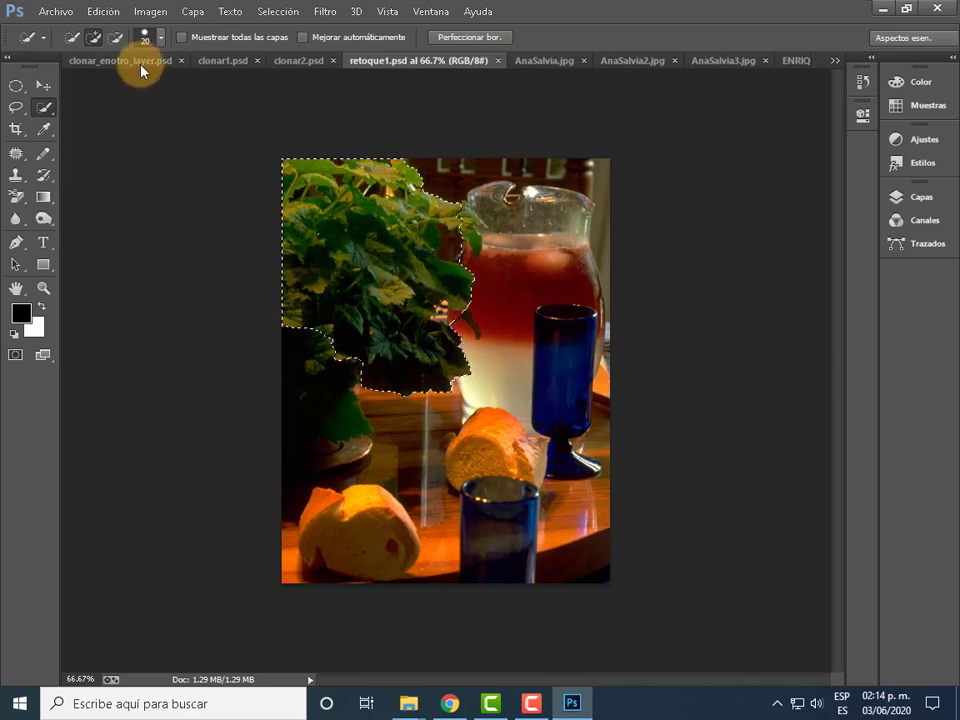
- Subtract the stray background above and left of the leaves, then reset the brush to 1 px
{"action": "left_click", "coordinate": [117, 40]}
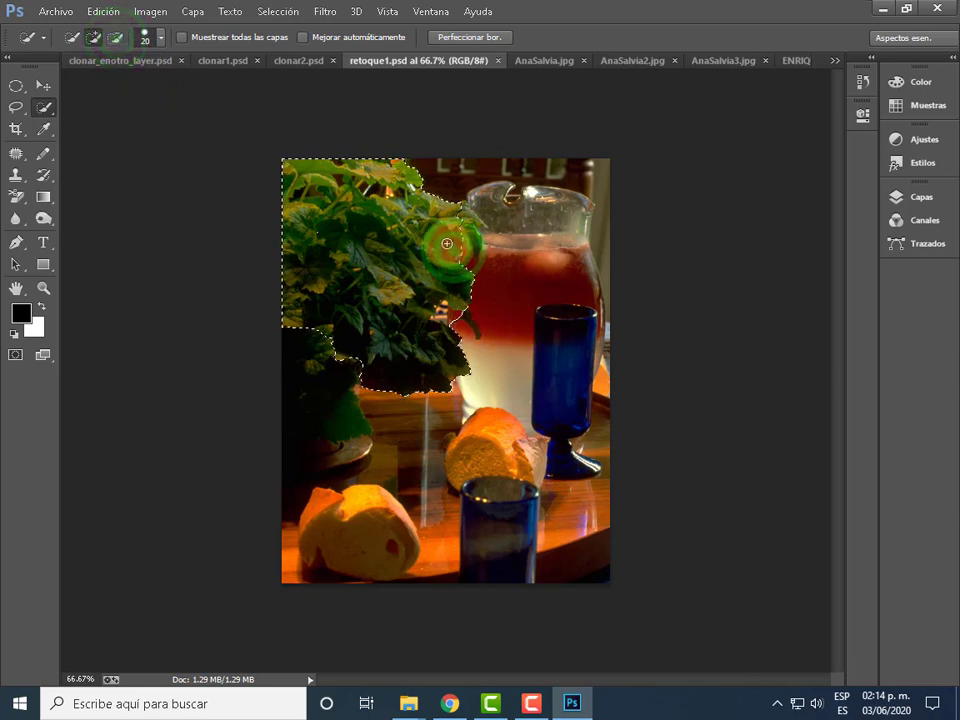
{"action": "left_click", "coordinate": [117, 37]}
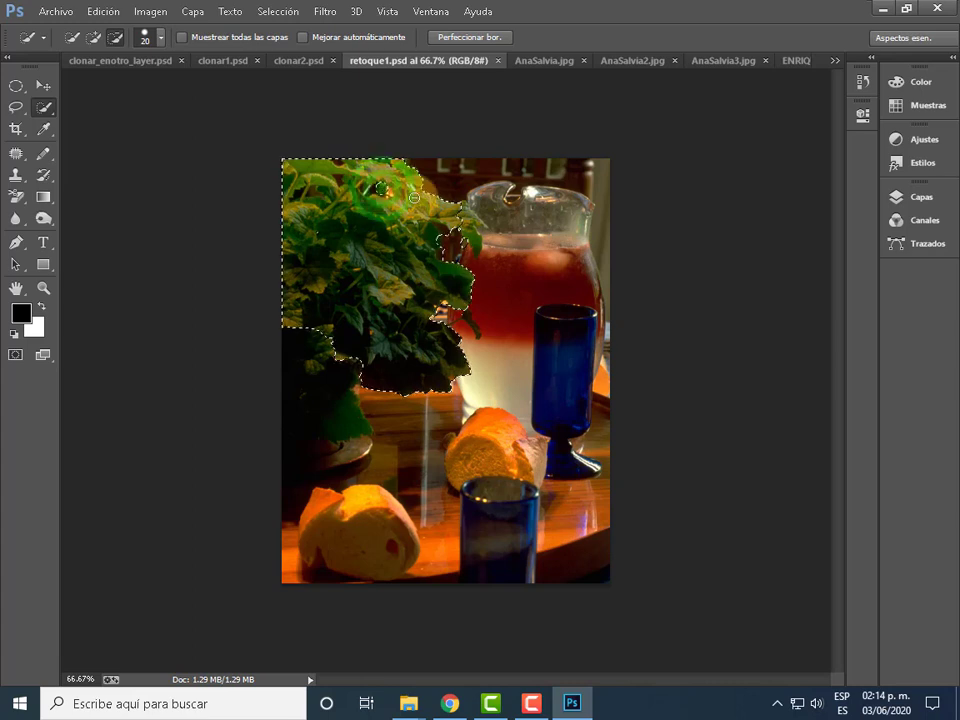
{"action": "left_click_drag", "start_coordinate": [414, 197], "coordinate": [313, 200]}
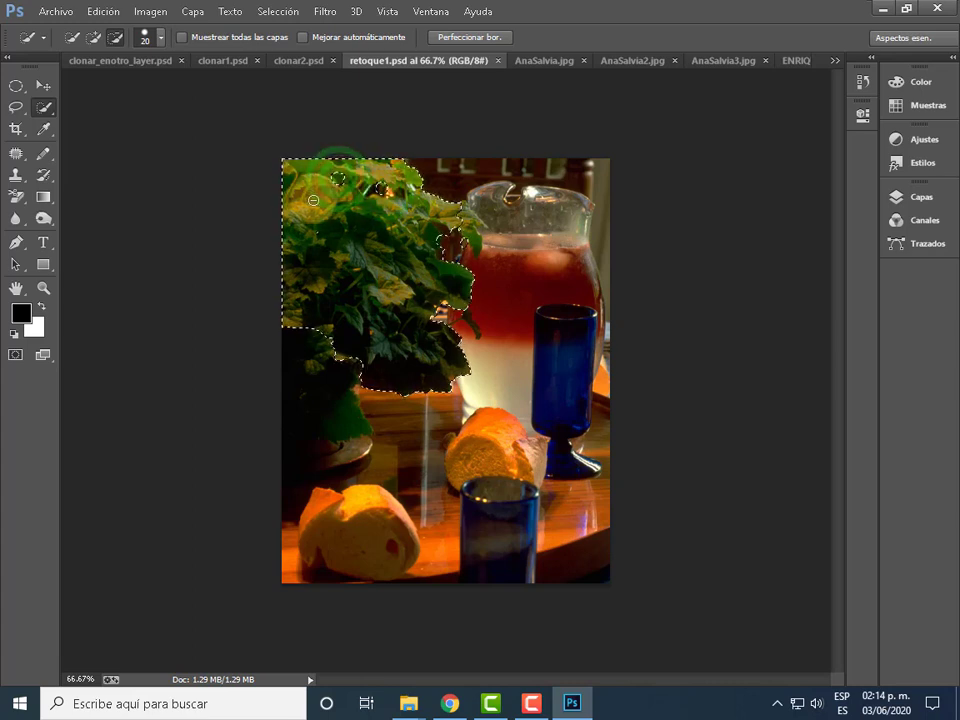
{"action": "left_click_drag", "start_coordinate": [300, 190], "coordinate": [176, 98]}
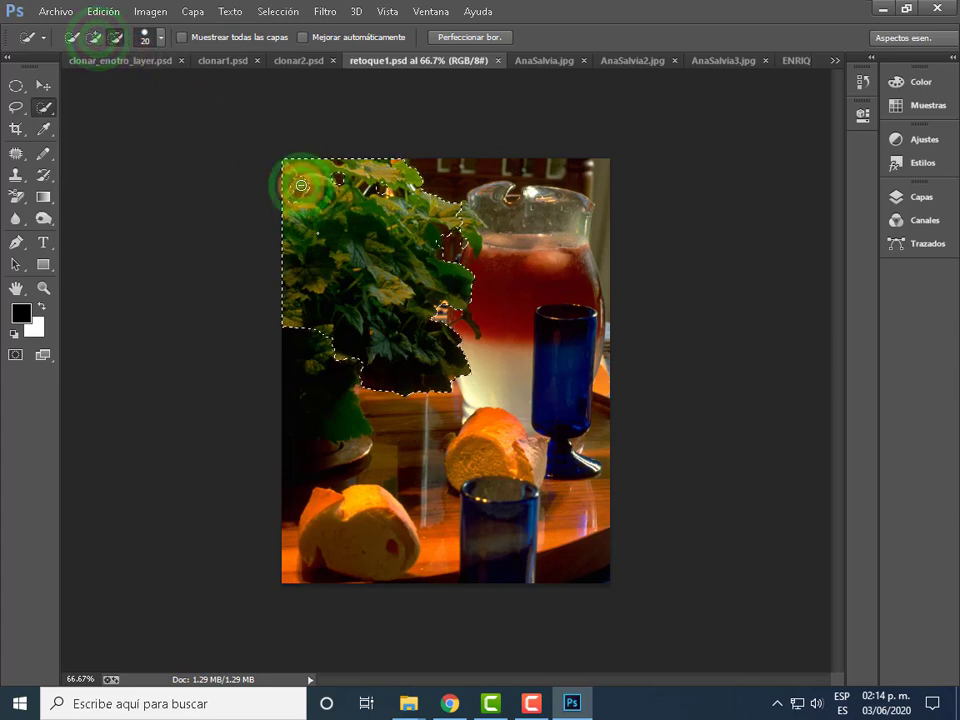
{"action": "left_click", "coordinate": [156, 43]}
{"action": "left_click", "coordinate": [218, 70]}
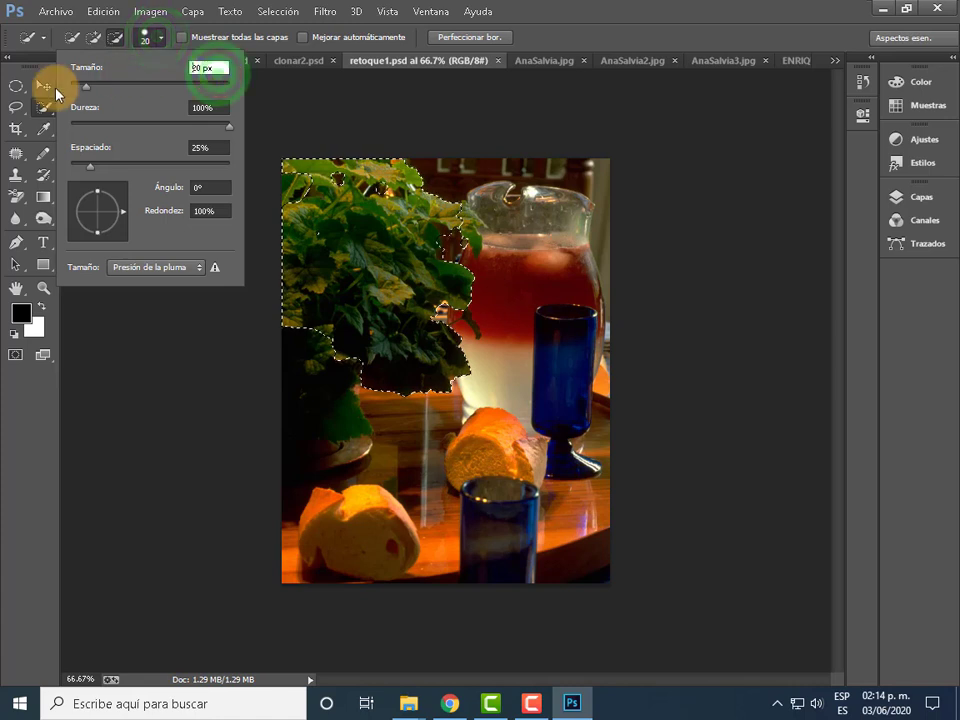
{"action": "type", "text": "120"}
{"action": "key", "text": "Return"}
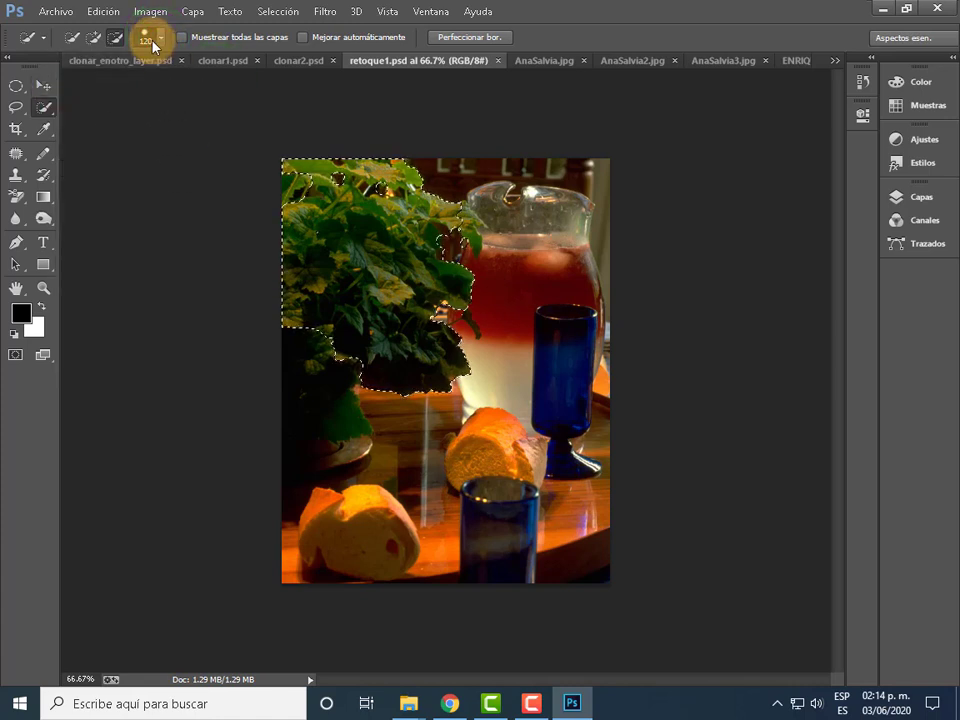
{"action": "left_click", "coordinate": [146, 37]}
{"action": "left_click", "coordinate": [210, 68]}
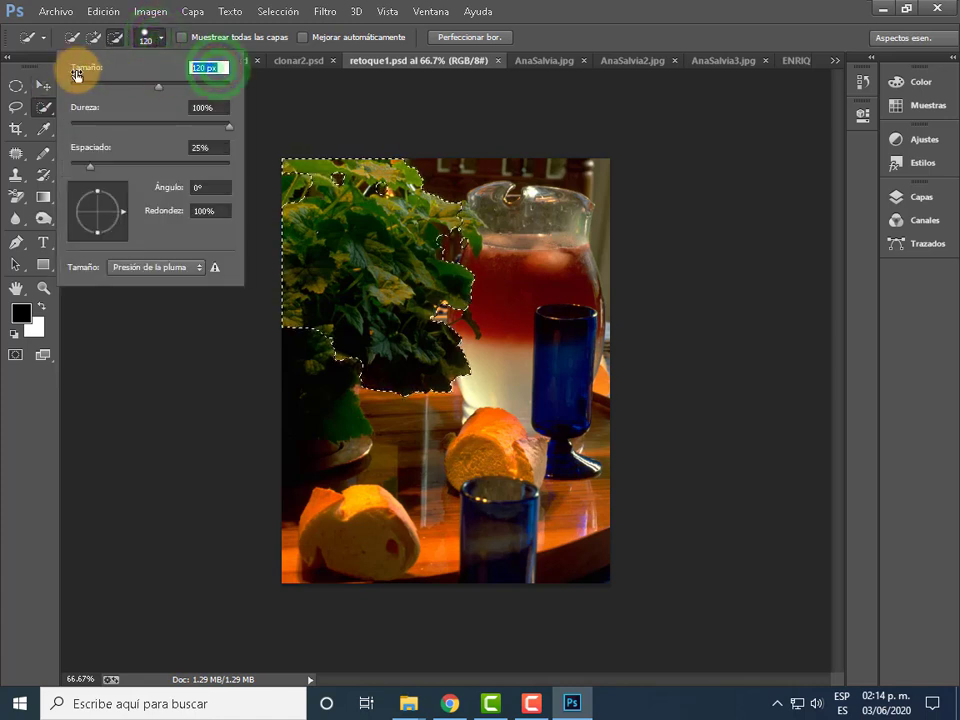
{"action": "type", "text": "1"}
{"action": "key", "text": "Return"}
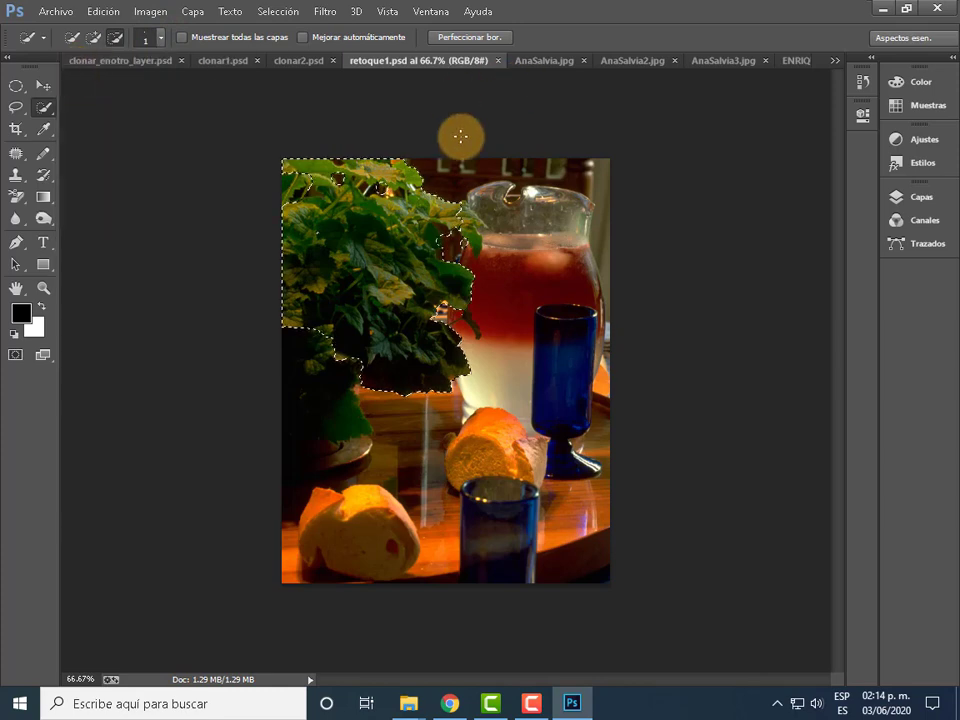
- At 300% zoom, trim a light leaf gap, add the orange patch, and extend along the pitcher edge
{"action": "key", "text": "ctrl+plus"}
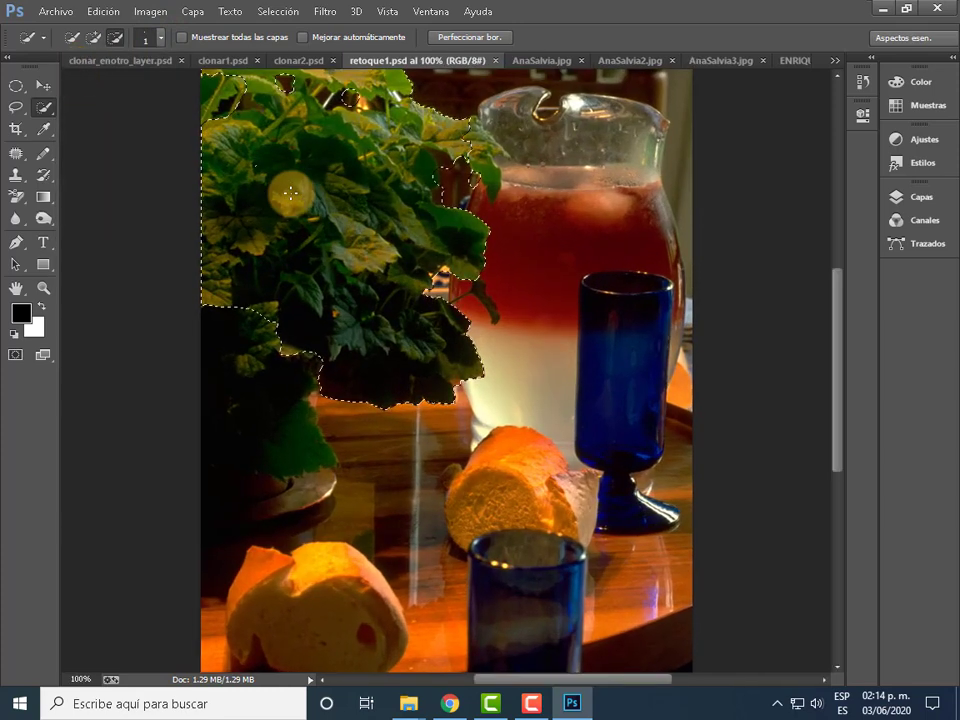
{"action": "key", "text": "ctrl+plus"}
{"action": "key", "text": "ctrl+plus"}
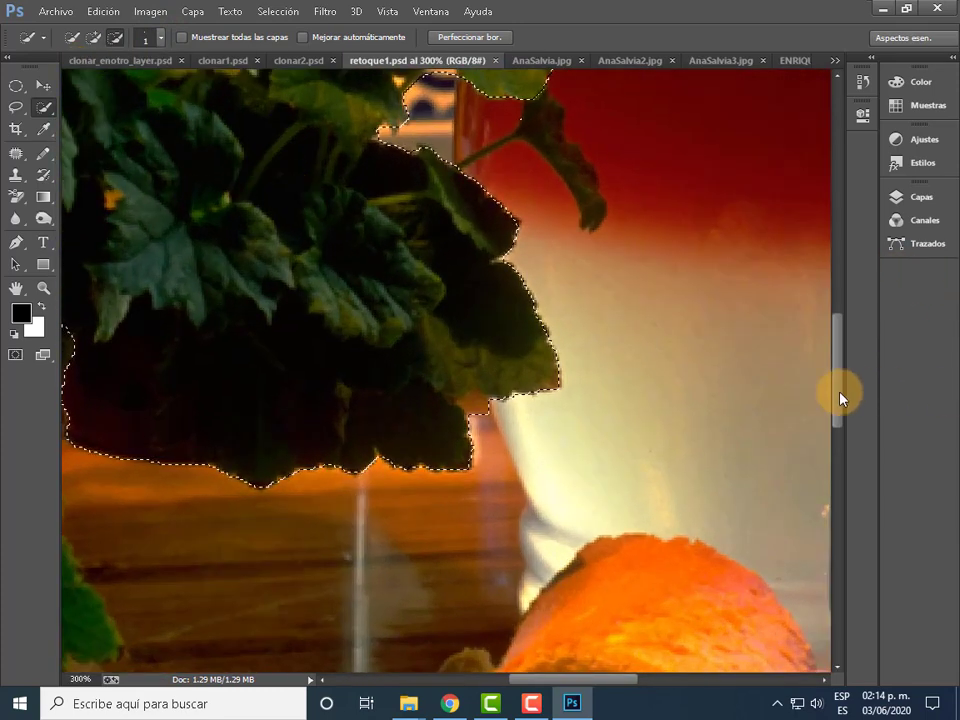
{"action": "left_click_drag", "start_coordinate": [838, 394], "coordinate": [838, 353]}
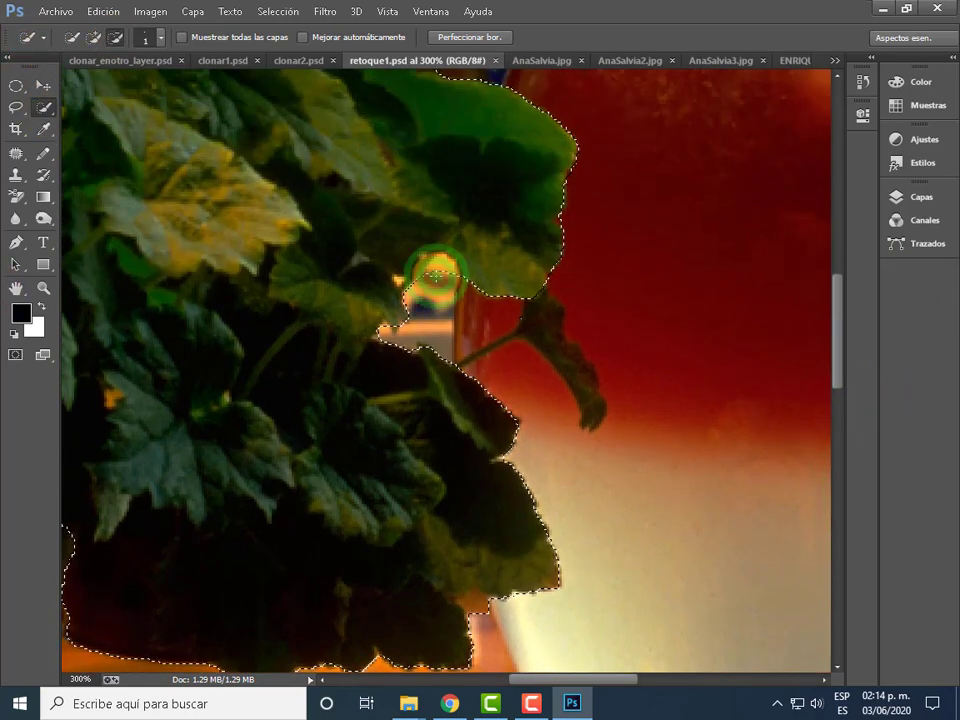
{"action": "left_click", "coordinate": [438, 268]}
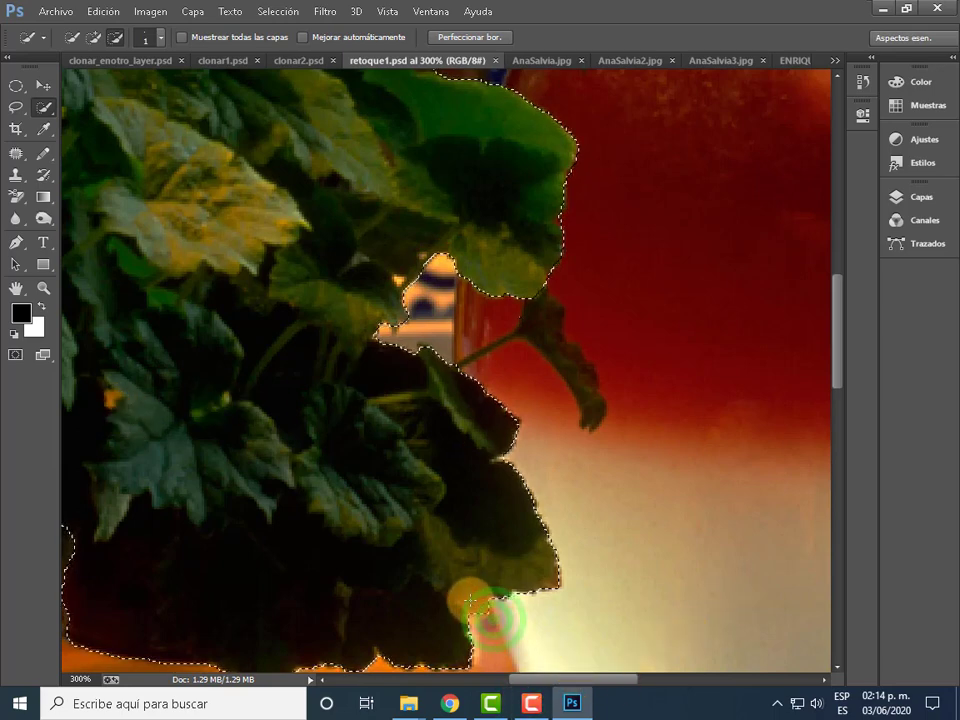
{"action": "left_click", "coordinate": [472, 603]}
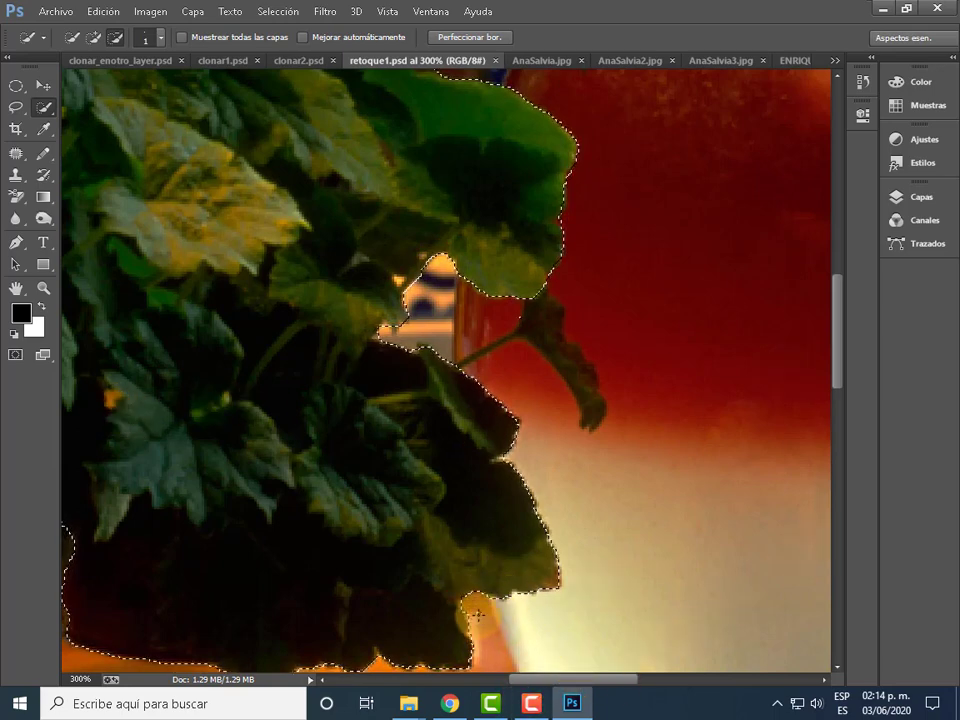
{"action": "left_click_drag", "start_coordinate": [843, 353], "coordinate": [843, 296]}
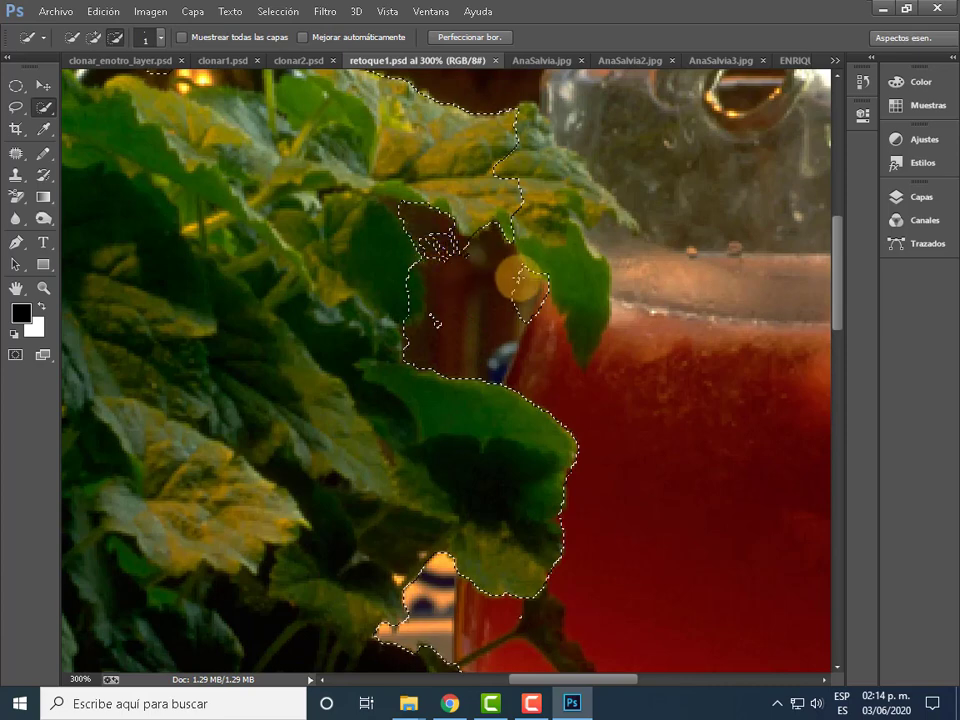
{"action": "left_click_drag", "start_coordinate": [516, 280], "coordinate": [519, 327]}
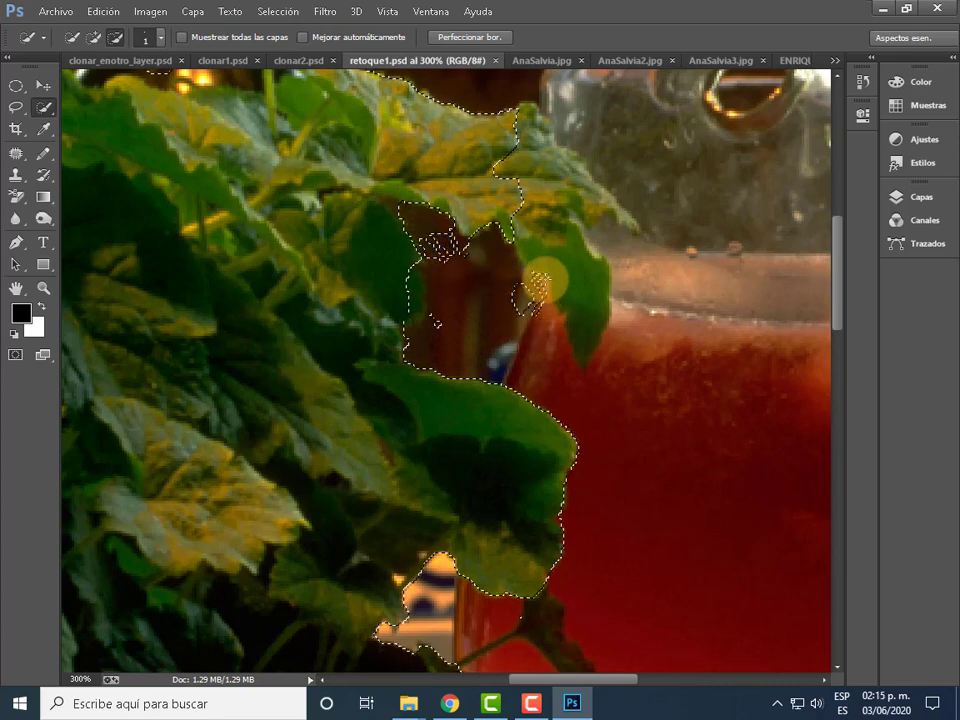
- With a 5 px brush, remove stray selected islands and trim the leaf edge
{"action": "left_click", "coordinate": [160, 45]}
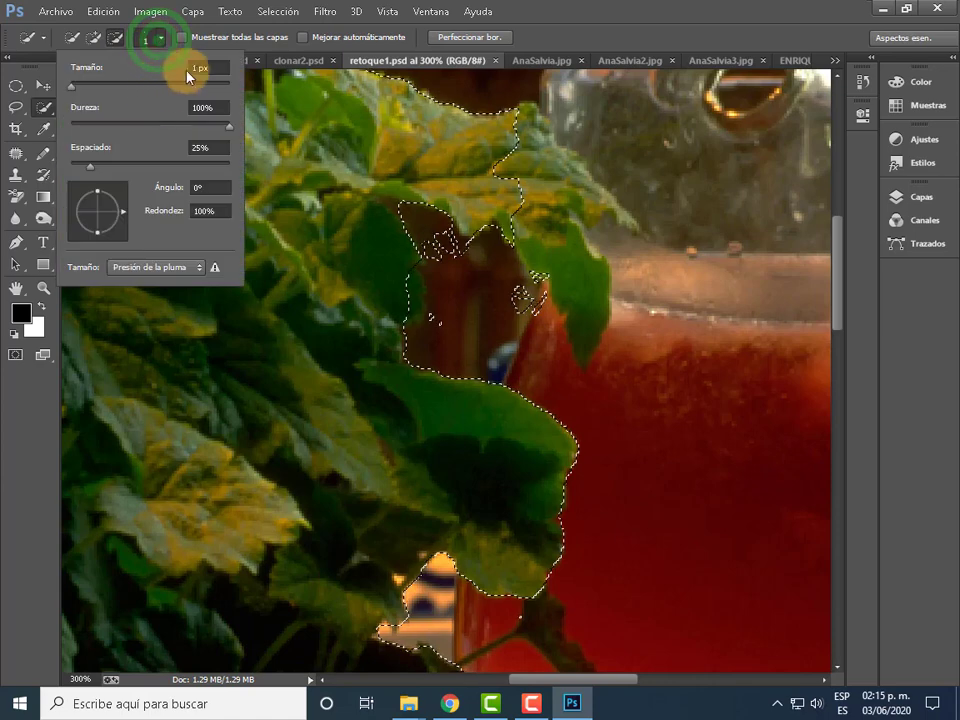
{"action": "type", "text": "5"}
{"action": "key", "text": "Return"}
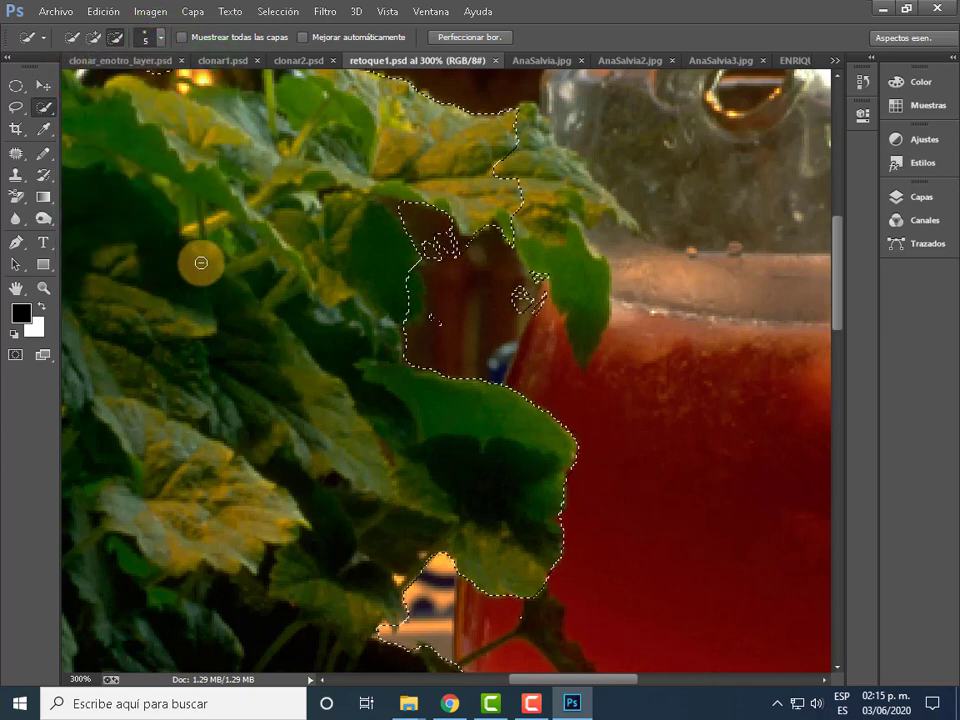
{"action": "left_click", "coordinate": [437, 250], "text": "alt"}
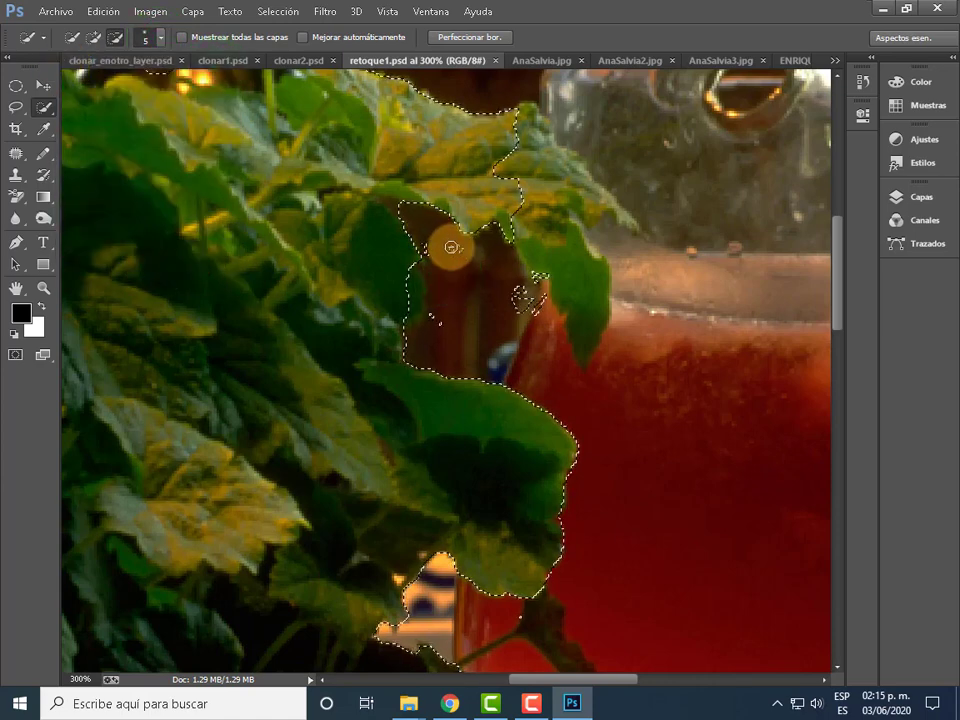
{"action": "left_click", "coordinate": [531, 285]}
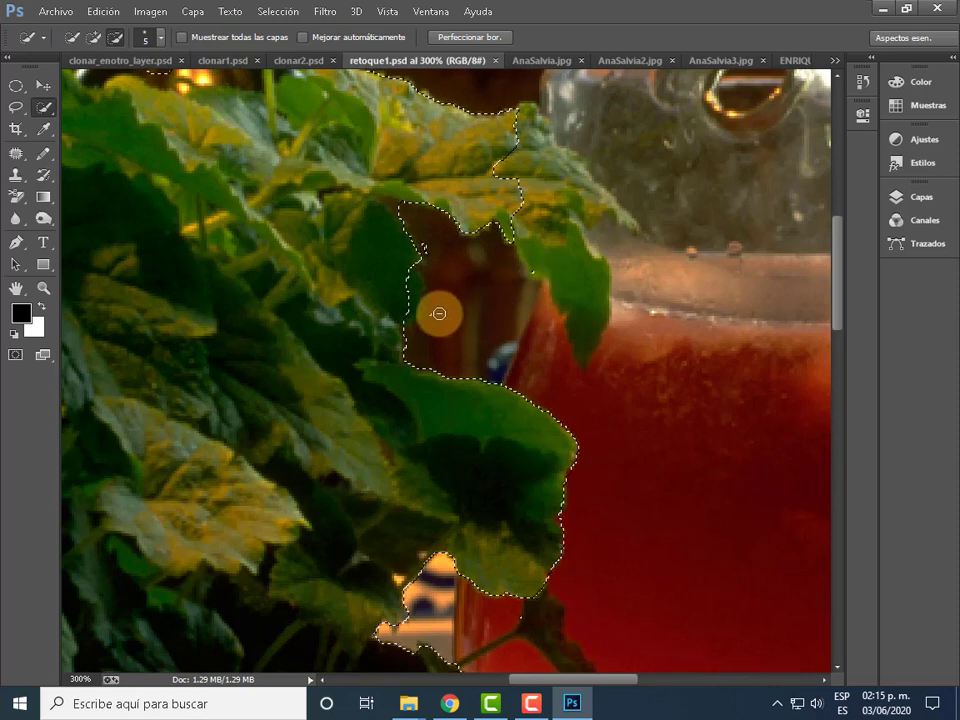
{"action": "left_click", "coordinate": [425, 241], "text": "alt"}
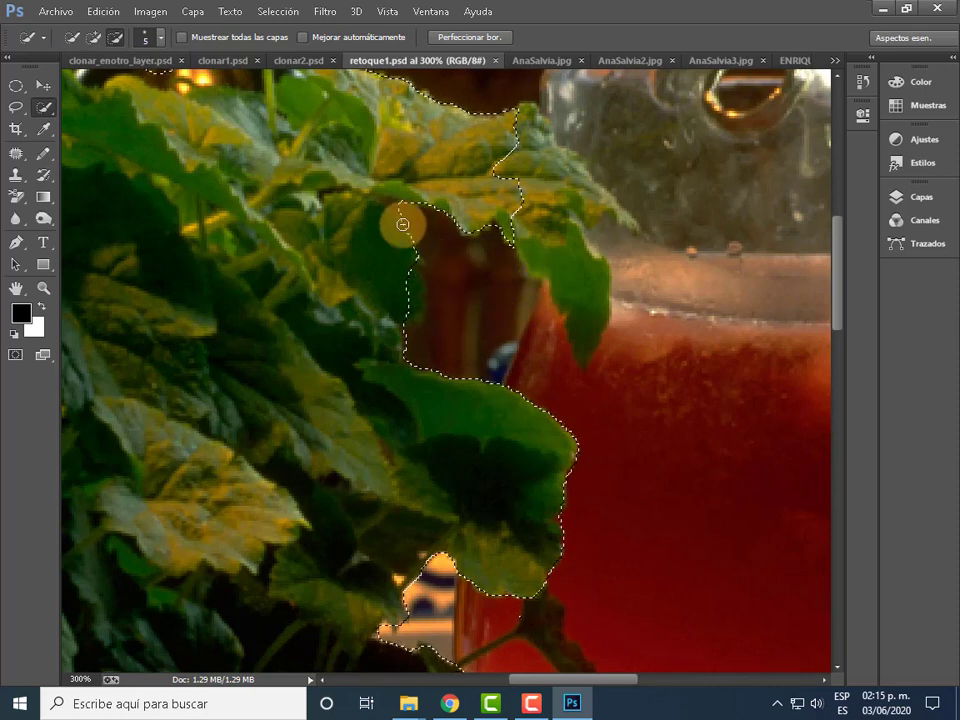
{"action": "left_click", "coordinate": [604, 686]}
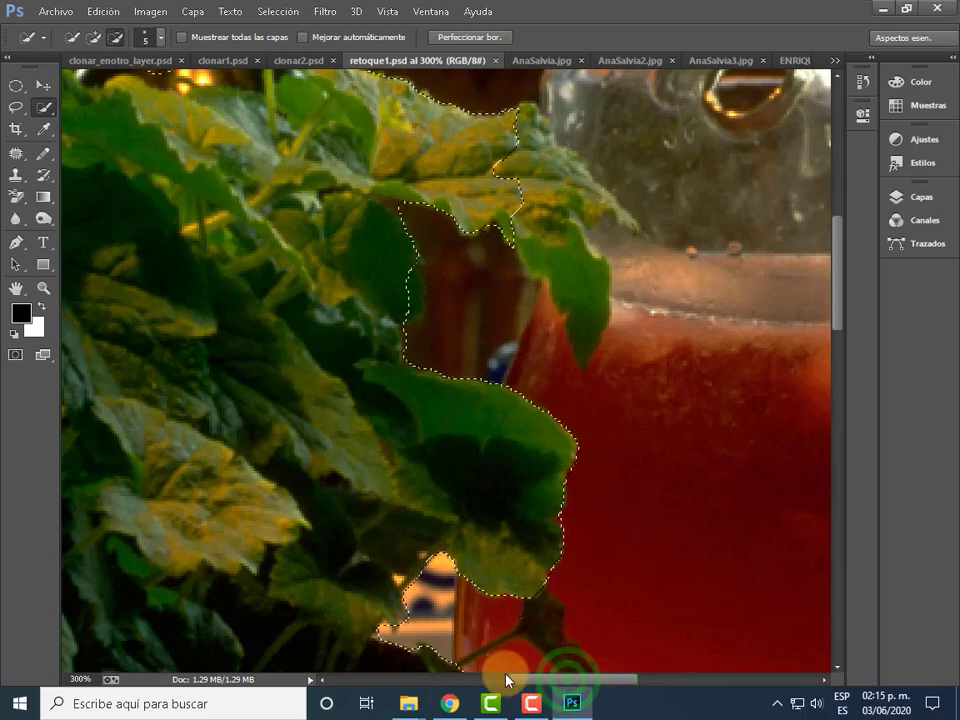
{"action": "left_click_drag", "start_coordinate": [553, 686], "coordinate": [470, 686]}
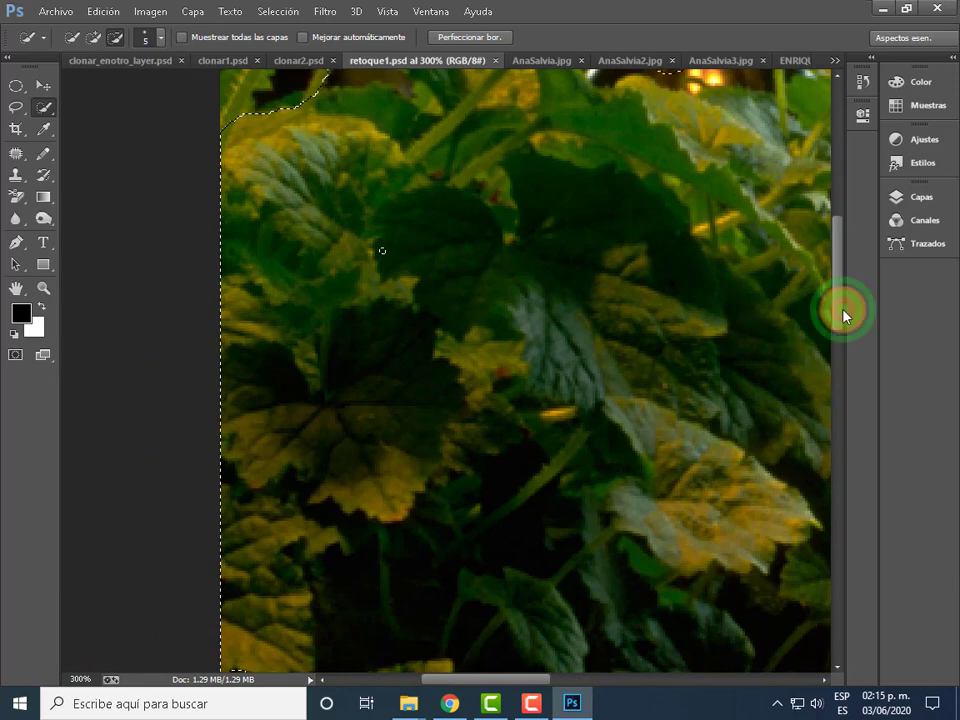
{"action": "scroll", "coordinate": [843, 315], "scroll_direction": "up", "scroll_amount": 3}
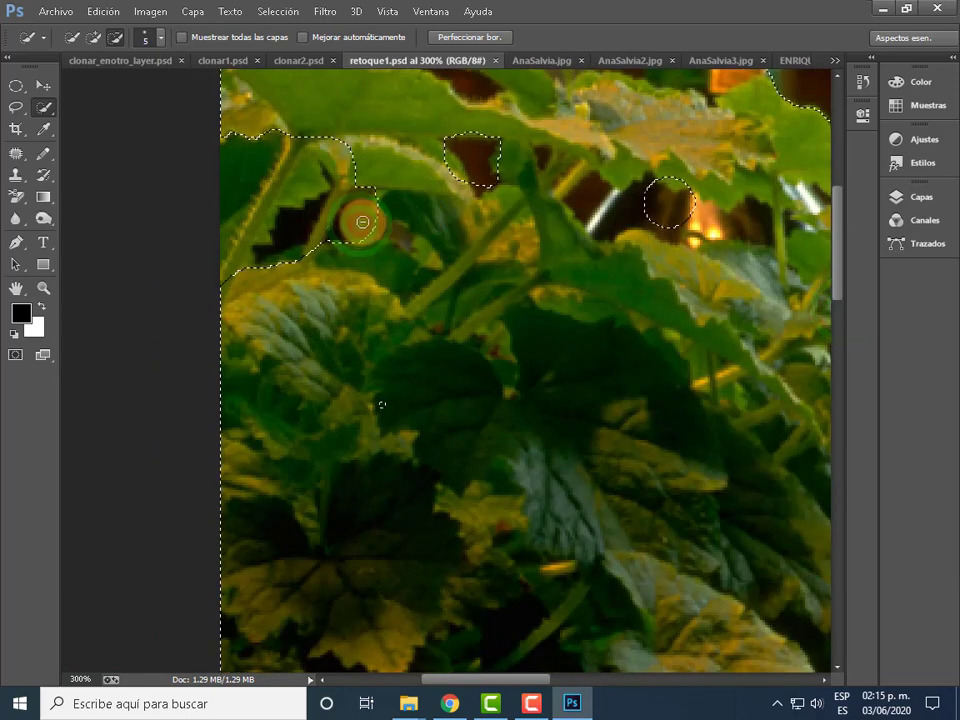
- Add the top-left leaf area, then subtract the dark gaps between the right-hand leaves
{"action": "left_click_drag", "start_coordinate": [362, 221], "coordinate": [390, 225]}
{"action": "left_click", "coordinate": [92, 40]}
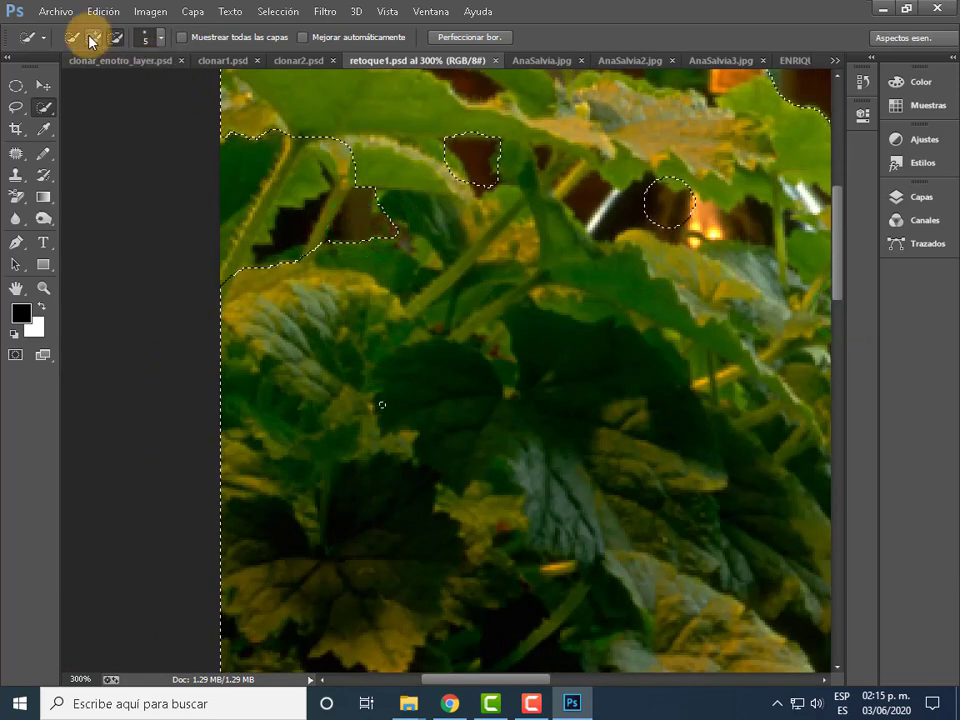
{"action": "left_click_drag", "start_coordinate": [285, 161], "coordinate": [225, 251]}
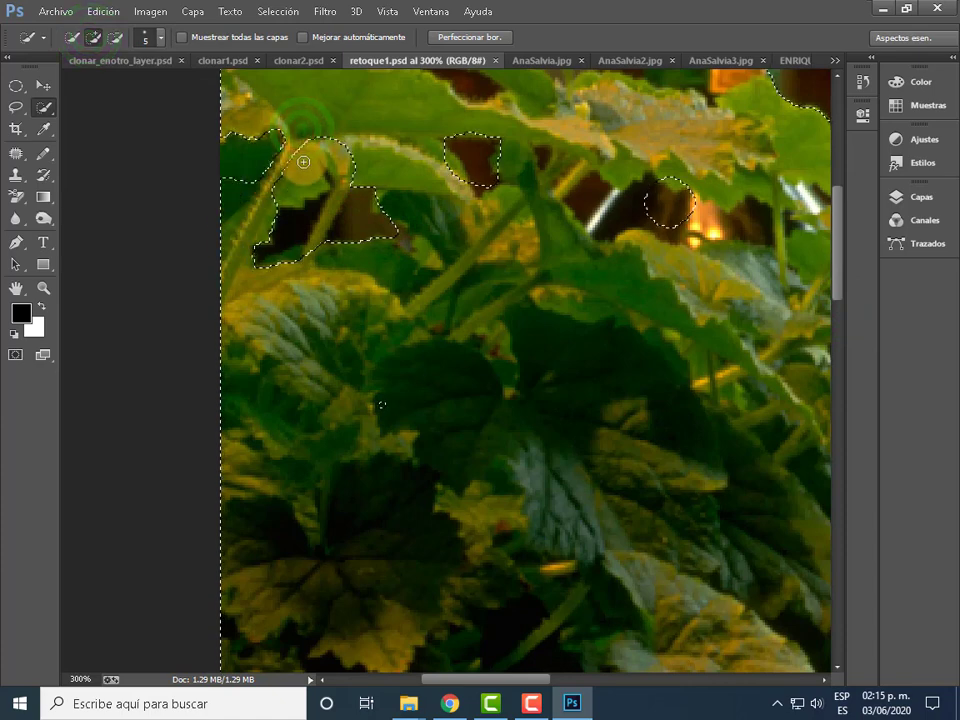
{"action": "mouse_move", "coordinate": [303, 161]}
{"action": "left_mouse_down"}
{"action": "mouse_move", "coordinate": [268, 189]}
{"action": "mouse_move", "coordinate": [320, 178]}
{"action": "left_mouse_up"}
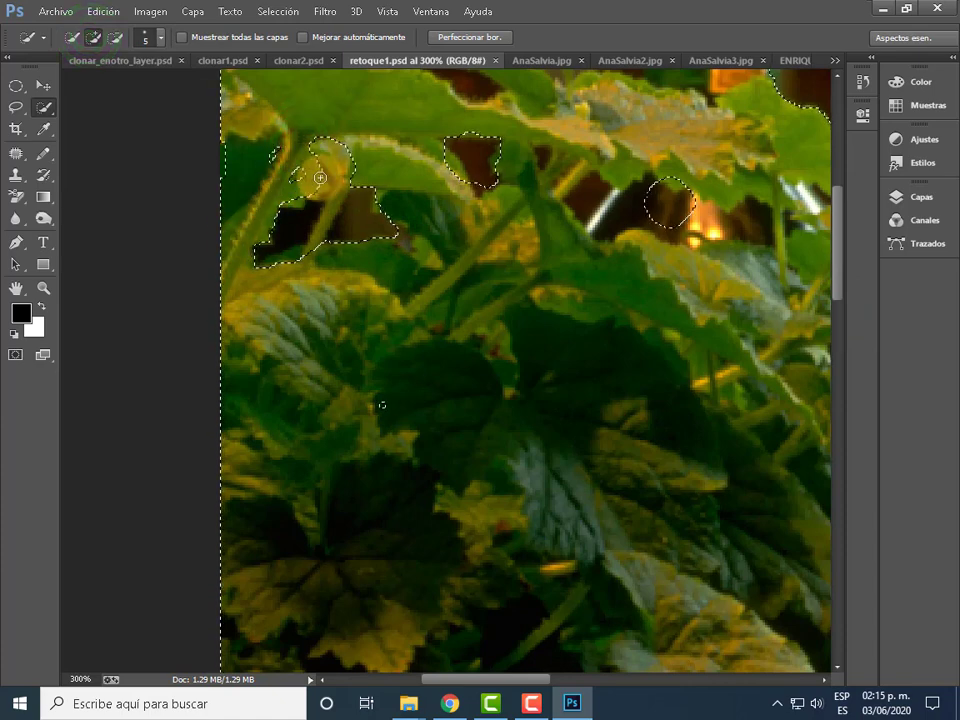
{"action": "mouse_move", "coordinate": [246, 146]}
{"action": "left_mouse_down"}
{"action": "mouse_move", "coordinate": [283, 172]}
{"action": "mouse_move", "coordinate": [317, 160]}
{"action": "left_mouse_up"}
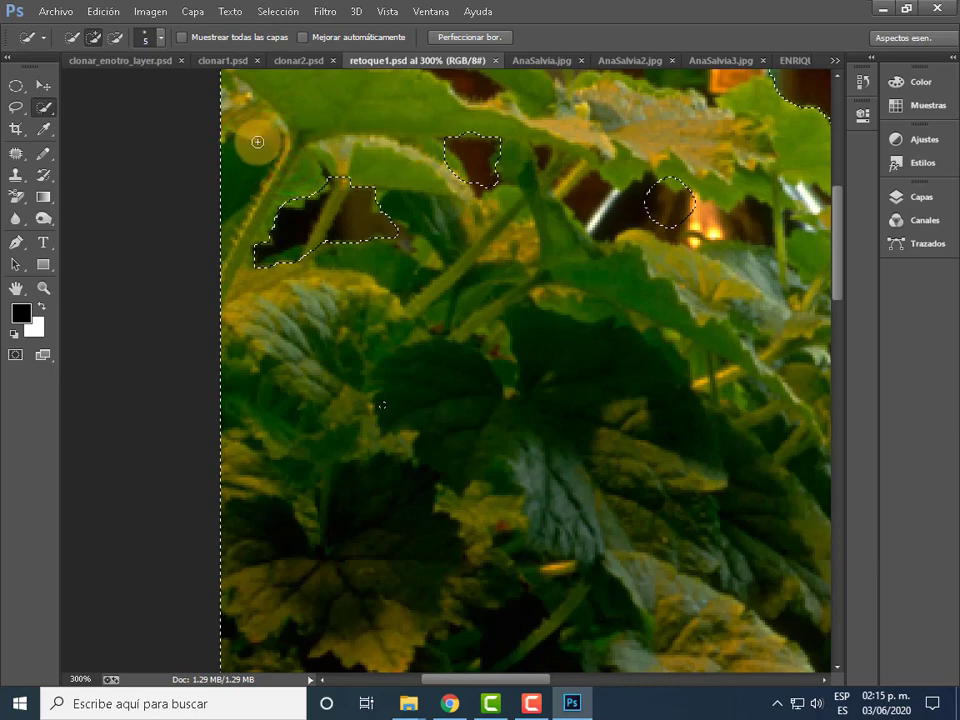
{"action": "left_click_drag", "start_coordinate": [372, 147], "coordinate": [449, 177]}
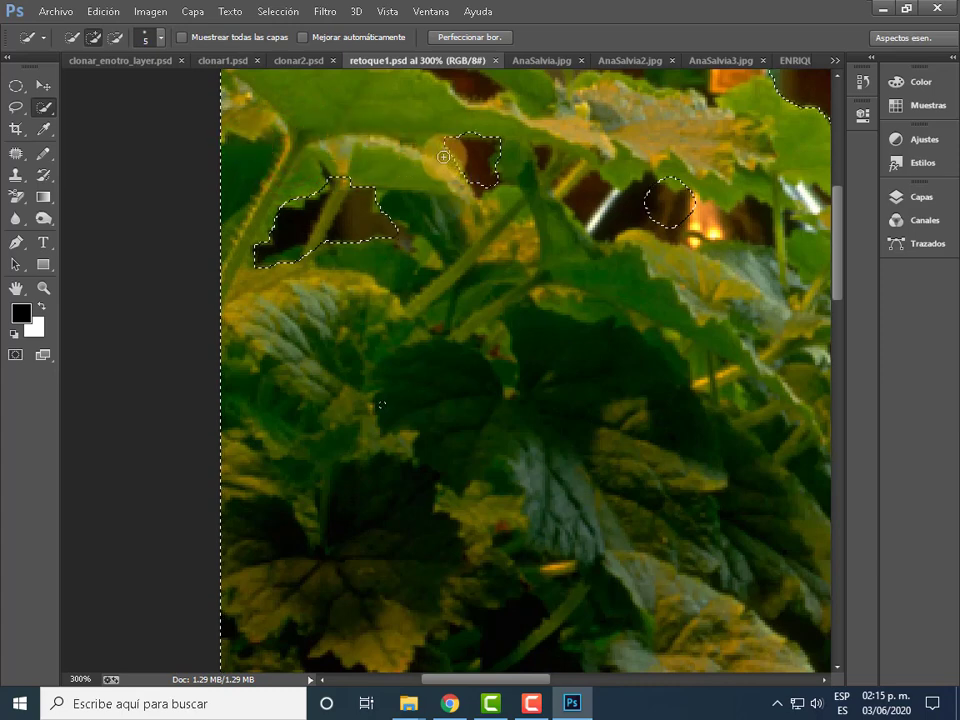
{"action": "left_click_drag", "start_coordinate": [333, 179], "coordinate": [365, 195]}
{"action": "left_click", "coordinate": [116, 40]}
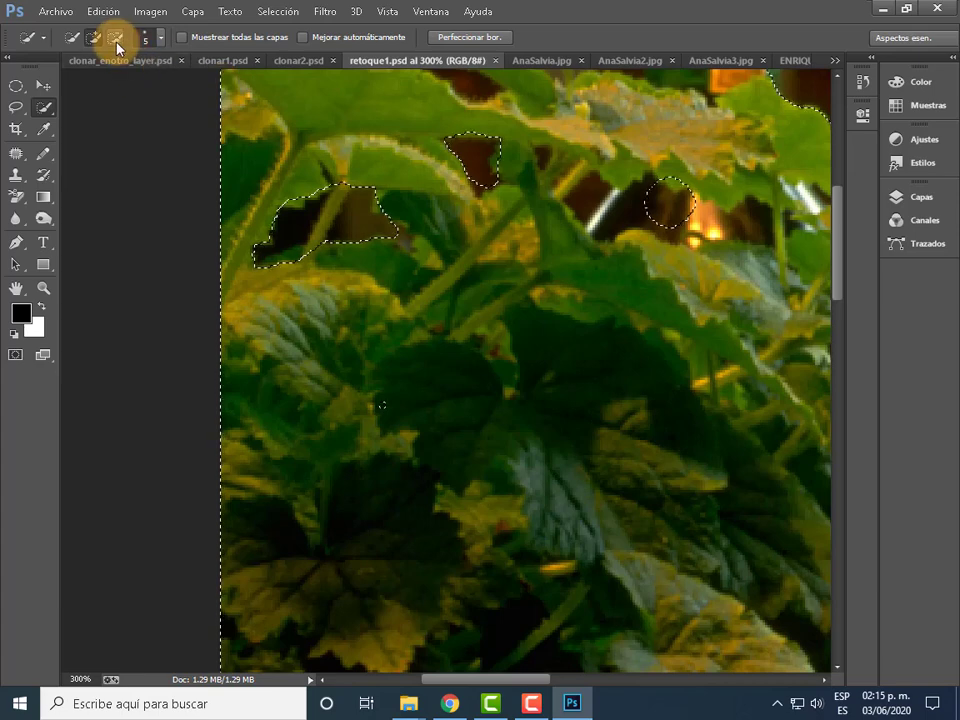
{"action": "left_click", "coordinate": [646, 201]}
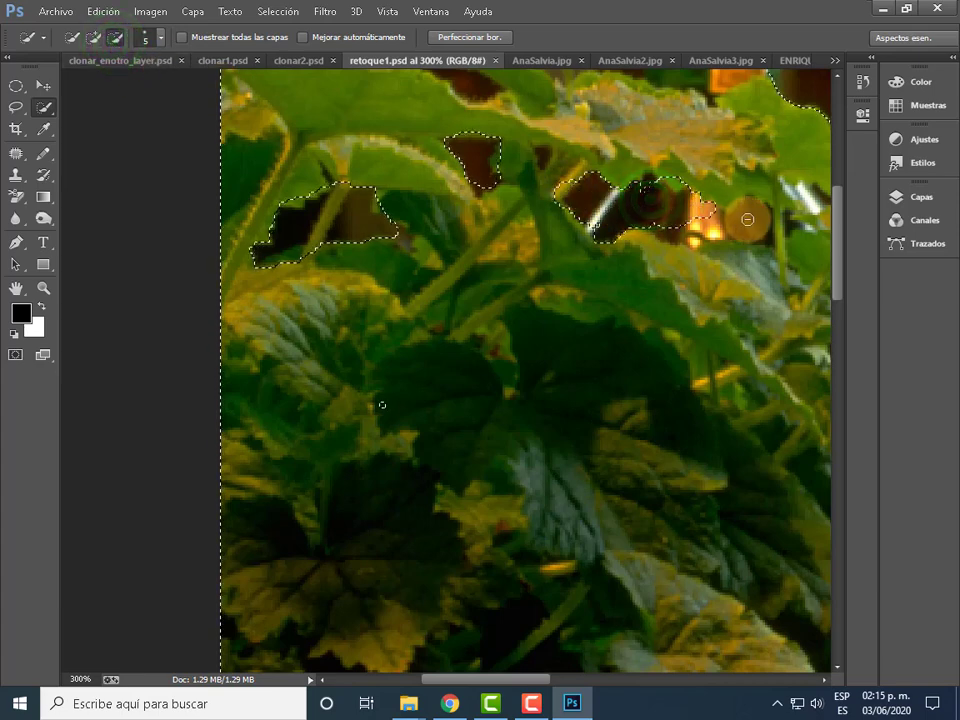
{"action": "left_click_drag", "start_coordinate": [751, 229], "coordinate": [775, 228]}
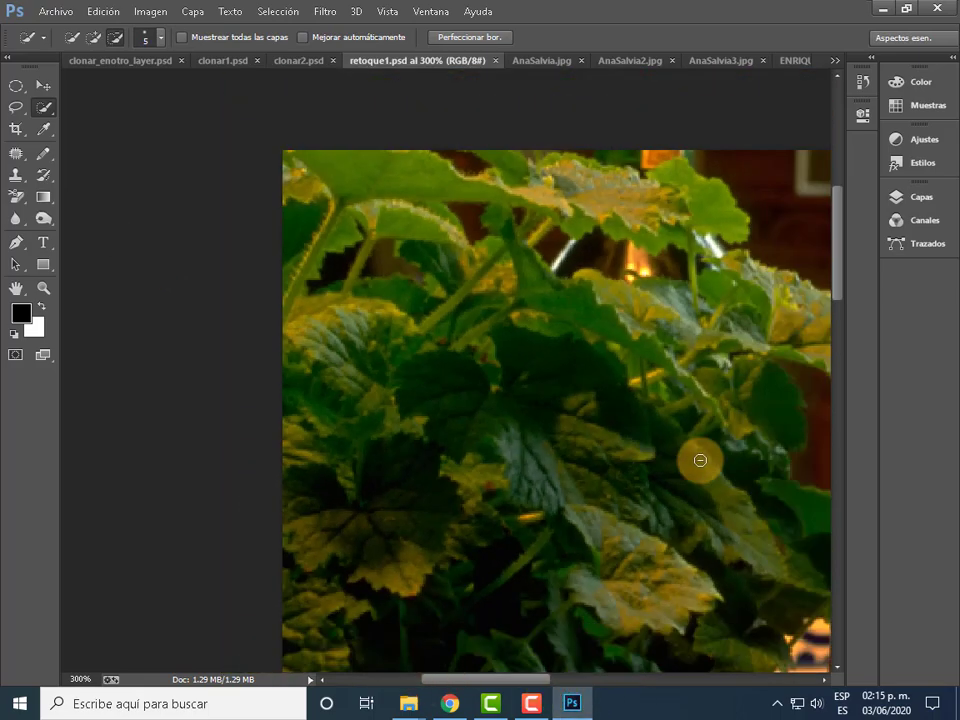
- Zoom back to 100% and show the Layers panel with its single Fondo layer
{"action": "scroll", "coordinate": [700, 460], "scroll_direction": "down", "scroll_amount": 1}
{"action": "scroll", "coordinate": [700, 460], "scroll_direction": "down", "scroll_amount": 1}
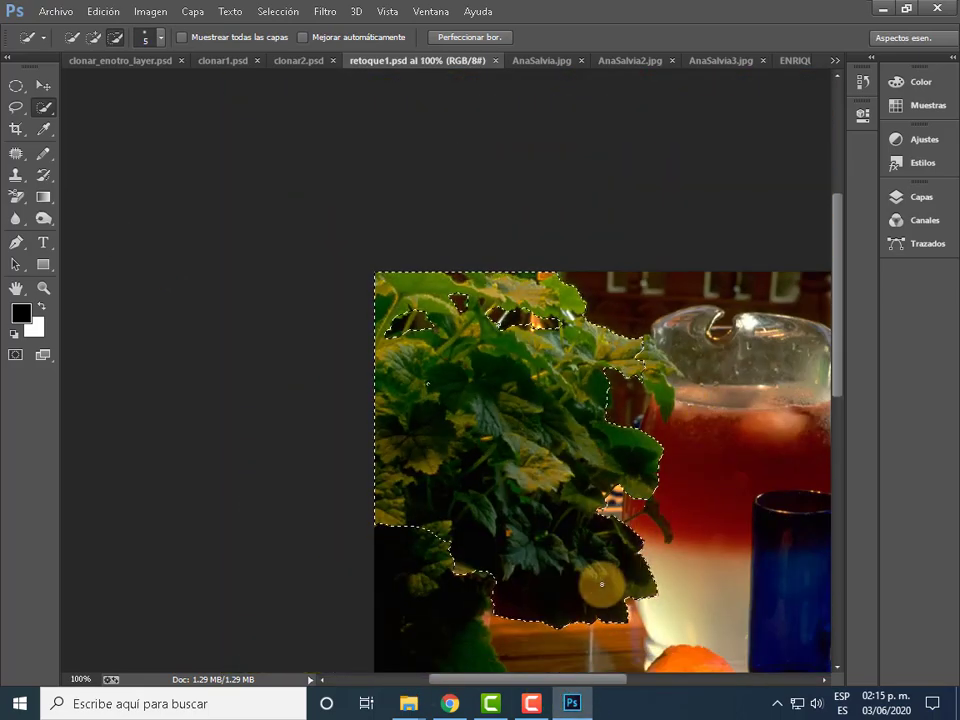
{"action": "right_click", "coordinate": [470, 398]}
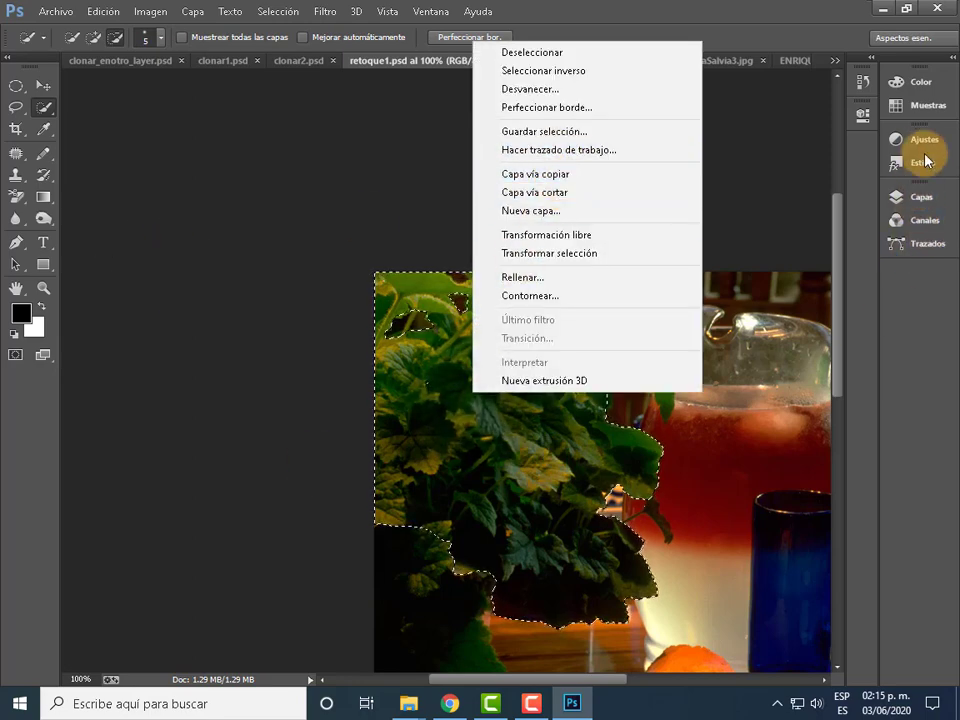
{"action": "left_click", "coordinate": [931, 200]}
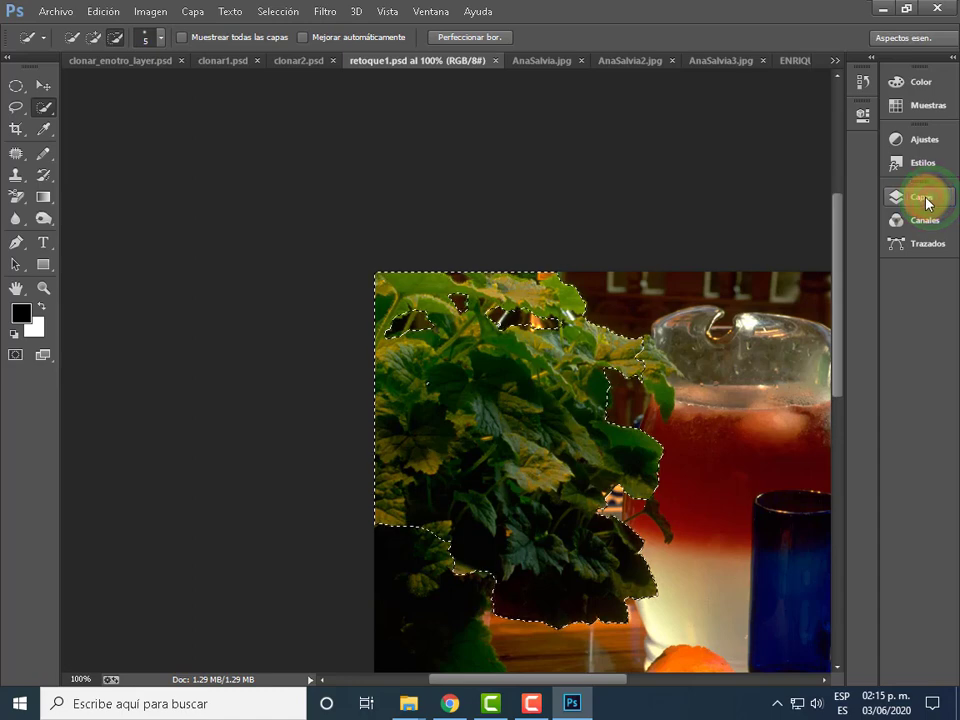
{"action": "left_click", "coordinate": [926, 200]}
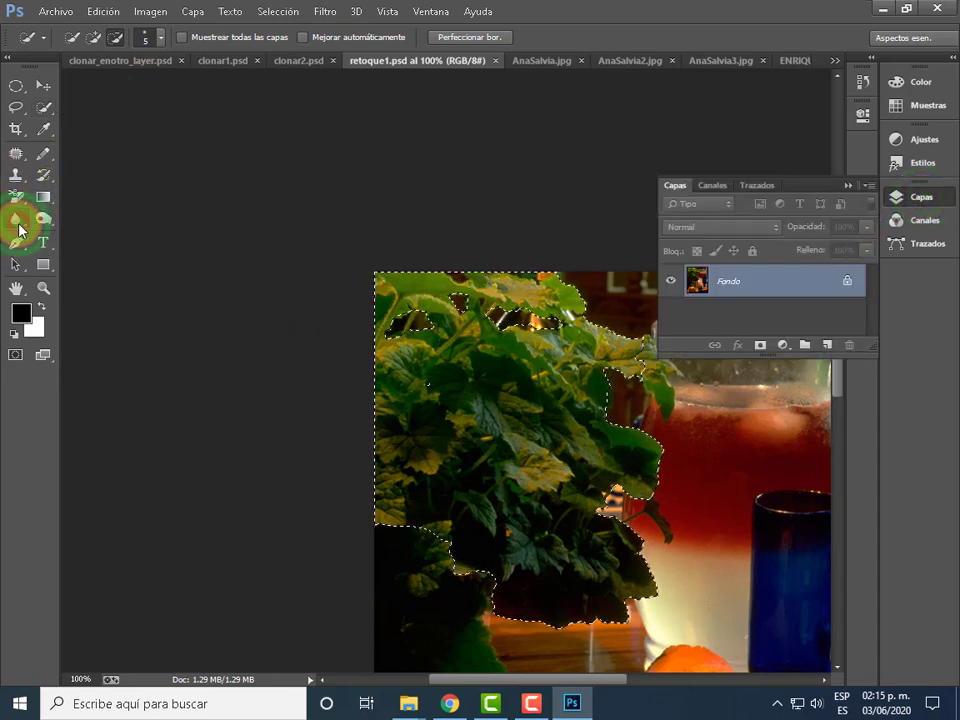
- Switch to the Sharpen tool with a 50 px brush
{"action": "left_click_drag", "start_coordinate": [19, 229], "coordinate": [100, 238]}
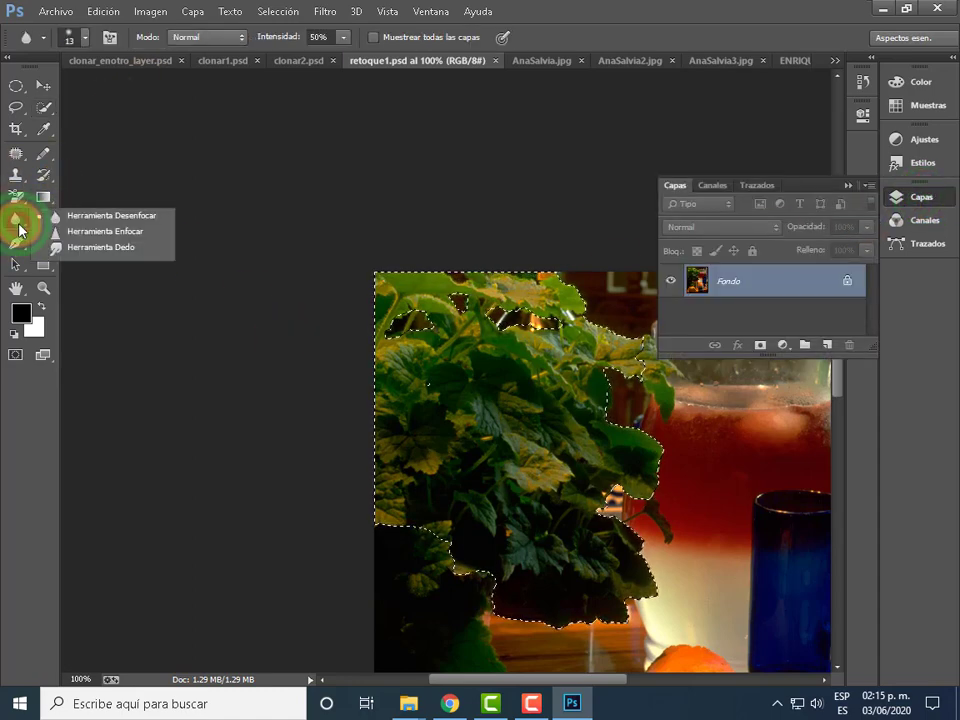
{"action": "left_click", "coordinate": [101, 234]}
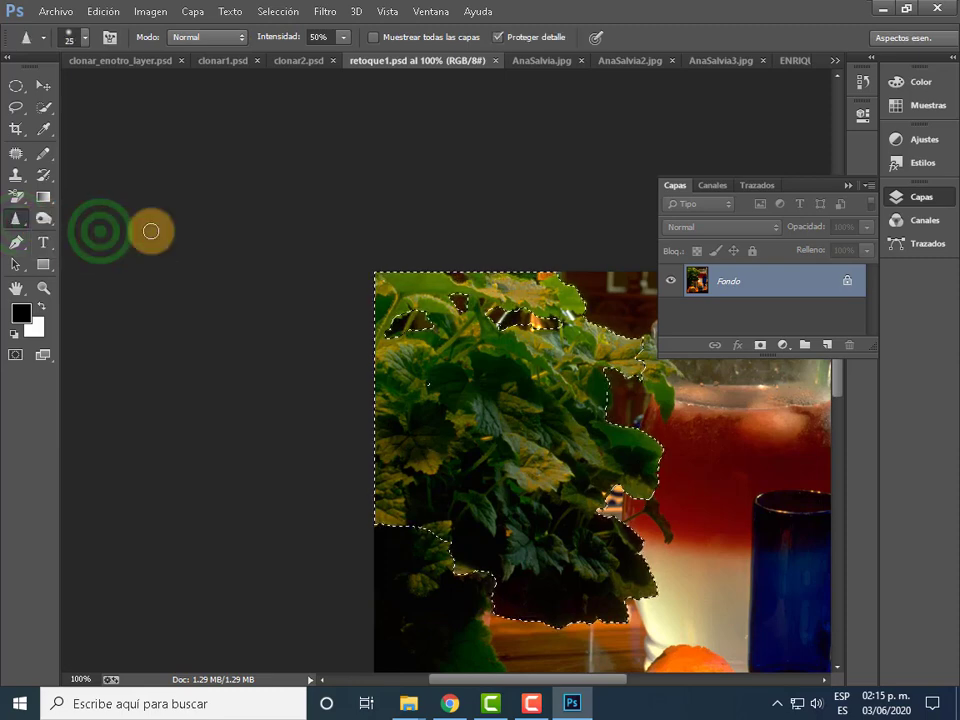
{"action": "left_click", "coordinate": [85, 42]}
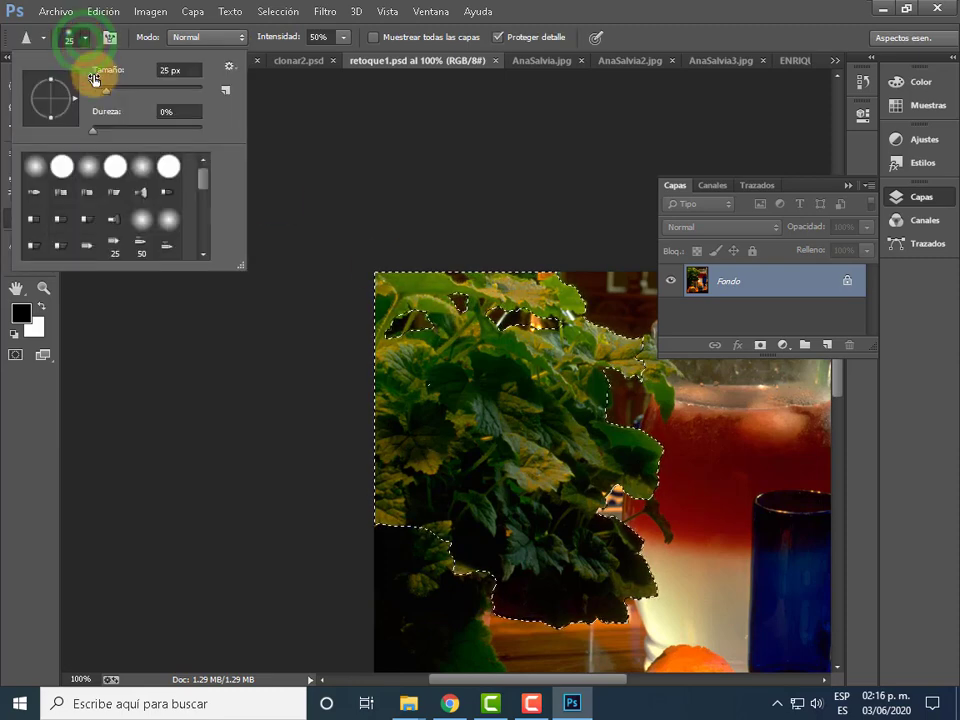
{"action": "left_click", "coordinate": [190, 70]}
{"action": "type", "text": "50"}
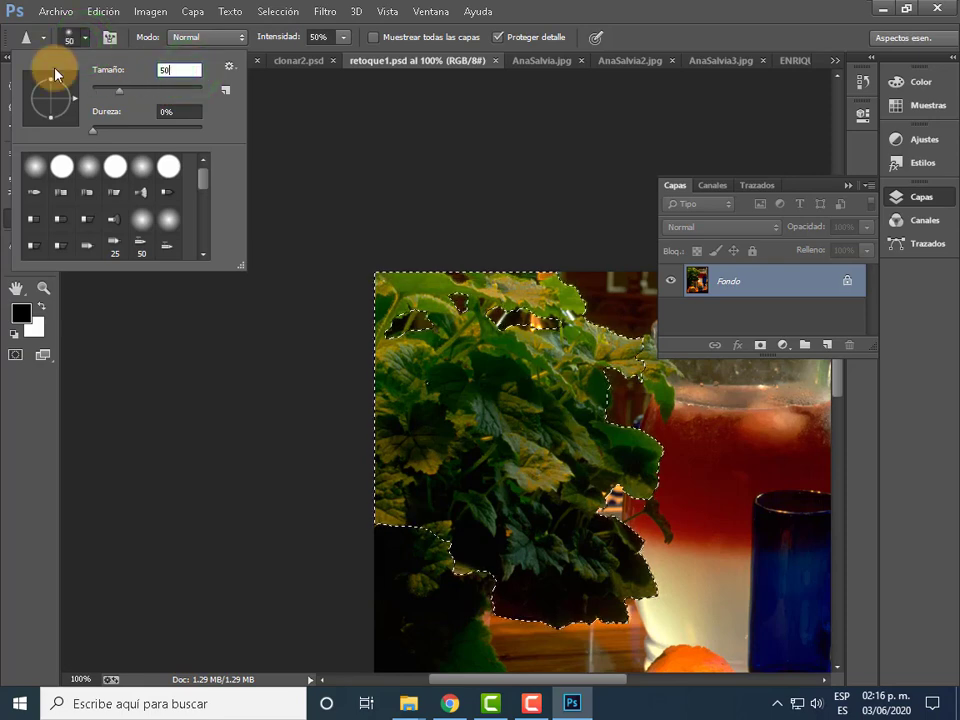
{"action": "key", "text": "Return"}
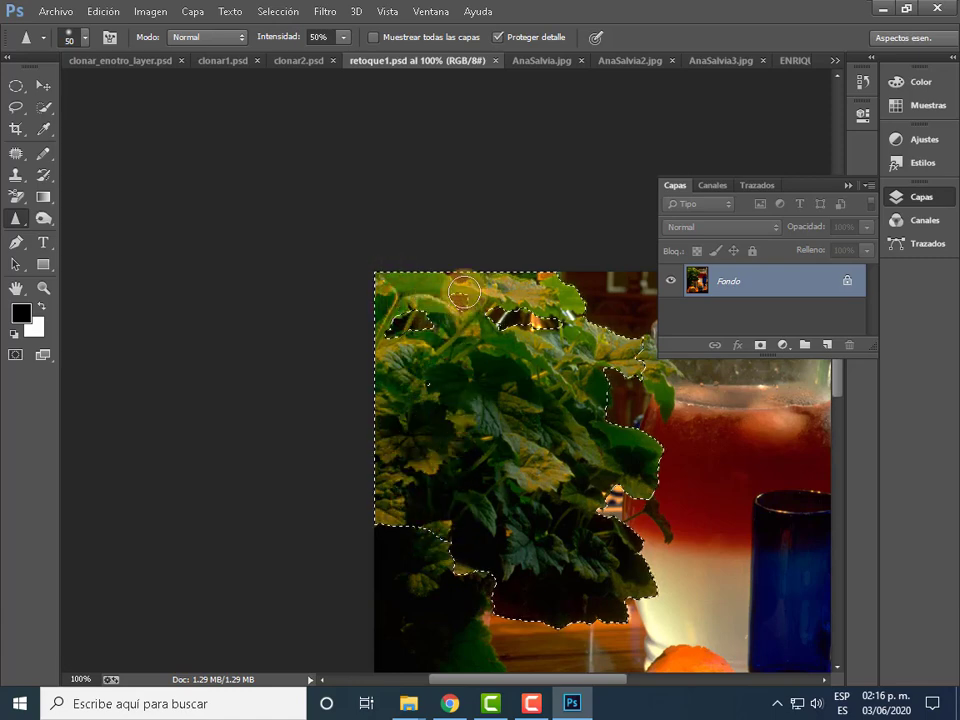
- Sharpen the selected plant leaves, covering the right edge, lower dark leaves and upper edge
{"action": "mouse_move", "coordinate": [494, 421]}
{"action": "left_mouse_down"}
{"action": "mouse_move", "coordinate": [536, 523]}
{"action": "mouse_move", "coordinate": [506, 297]}
{"action": "left_mouse_up"}
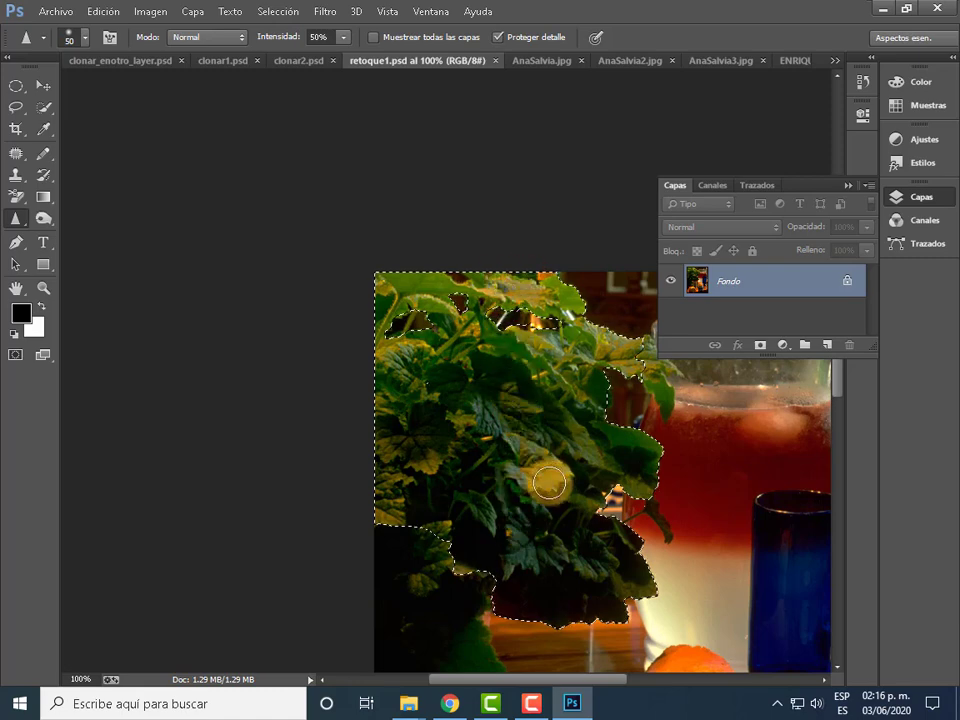
{"action": "left_click_drag", "start_coordinate": [590, 382], "coordinate": [637, 458]}
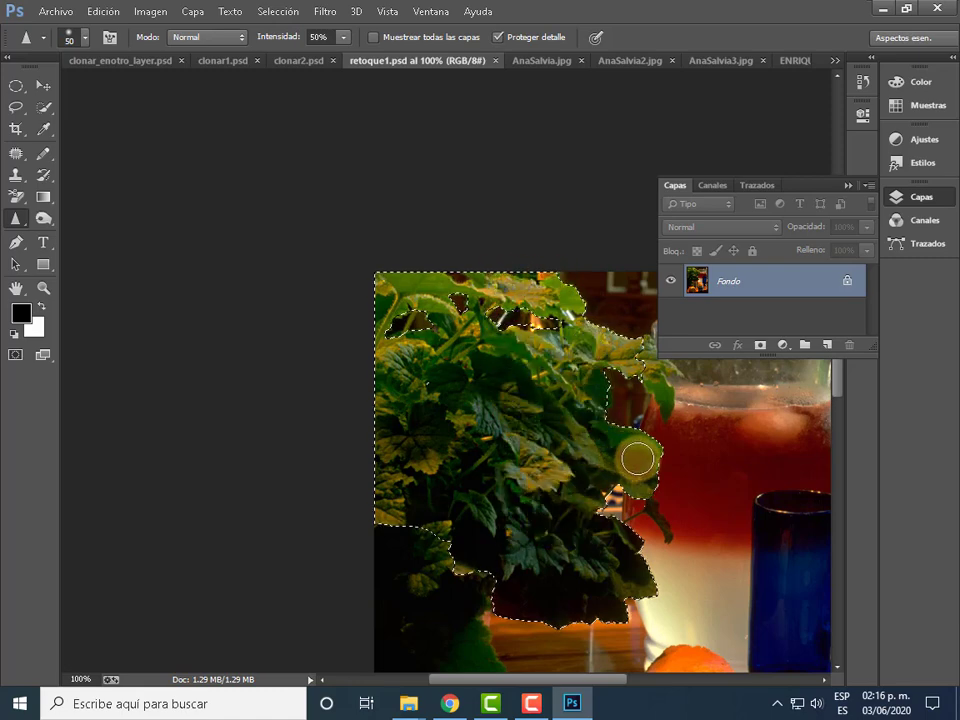
{"action": "mouse_move", "coordinate": [514, 524]}
{"action": "left_mouse_down"}
{"action": "mouse_move", "coordinate": [563, 542]}
{"action": "mouse_move", "coordinate": [513, 583]}
{"action": "mouse_move", "coordinate": [611, 460]}
{"action": "left_mouse_up"}
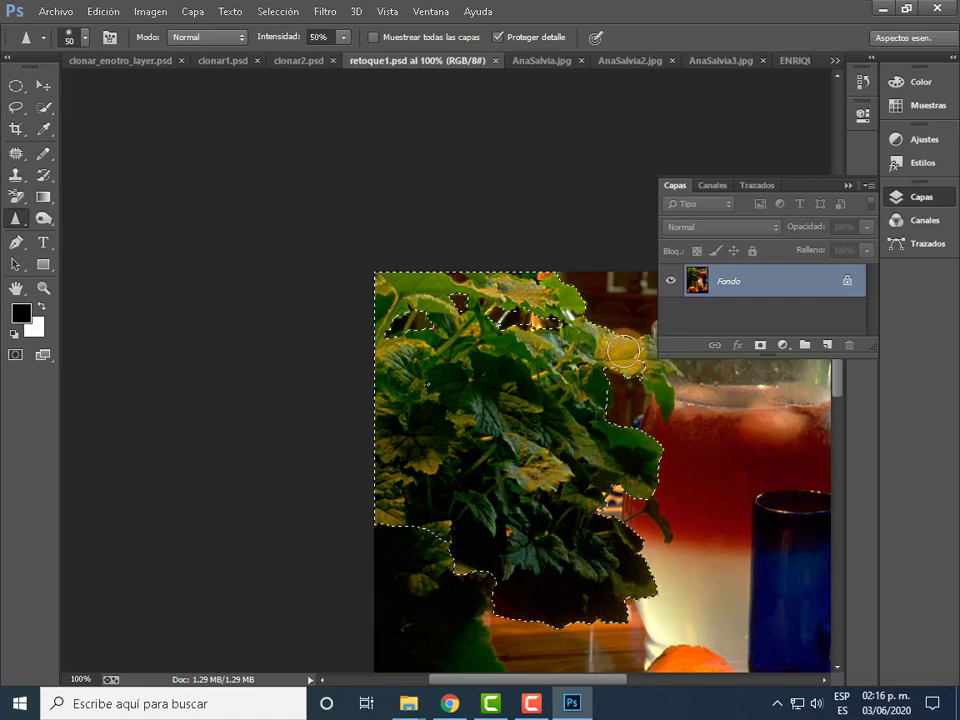
{"action": "mouse_move", "coordinate": [479, 297]}
{"action": "left_mouse_down"}
{"action": "mouse_move", "coordinate": [399, 392]}
{"action": "mouse_move", "coordinate": [529, 510]}
{"action": "mouse_move", "coordinate": [482, 371]}
{"action": "mouse_move", "coordinate": [476, 506]}
{"action": "mouse_move", "coordinate": [437, 519]}
{"action": "mouse_move", "coordinate": [604, 566]}
{"action": "mouse_move", "coordinate": [561, 402]}
{"action": "mouse_move", "coordinate": [530, 508]}
{"action": "left_mouse_up"}
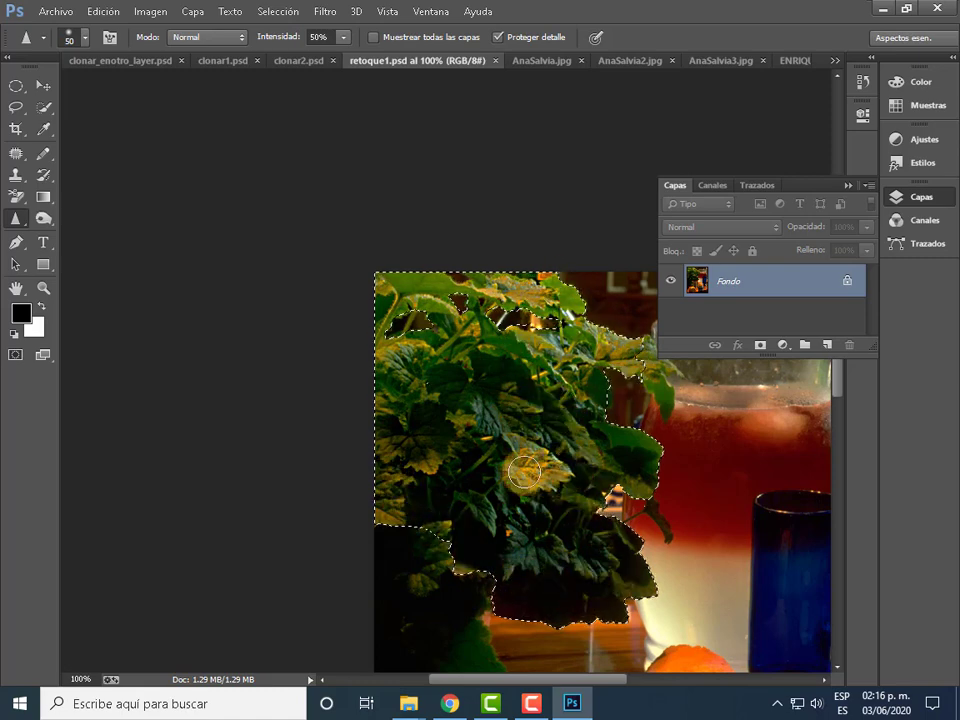
- Show the History panel and keep sharpening the central leaves until one over-sharpens, then zoom to 300%
{"action": "left_click", "coordinate": [862, 84]}
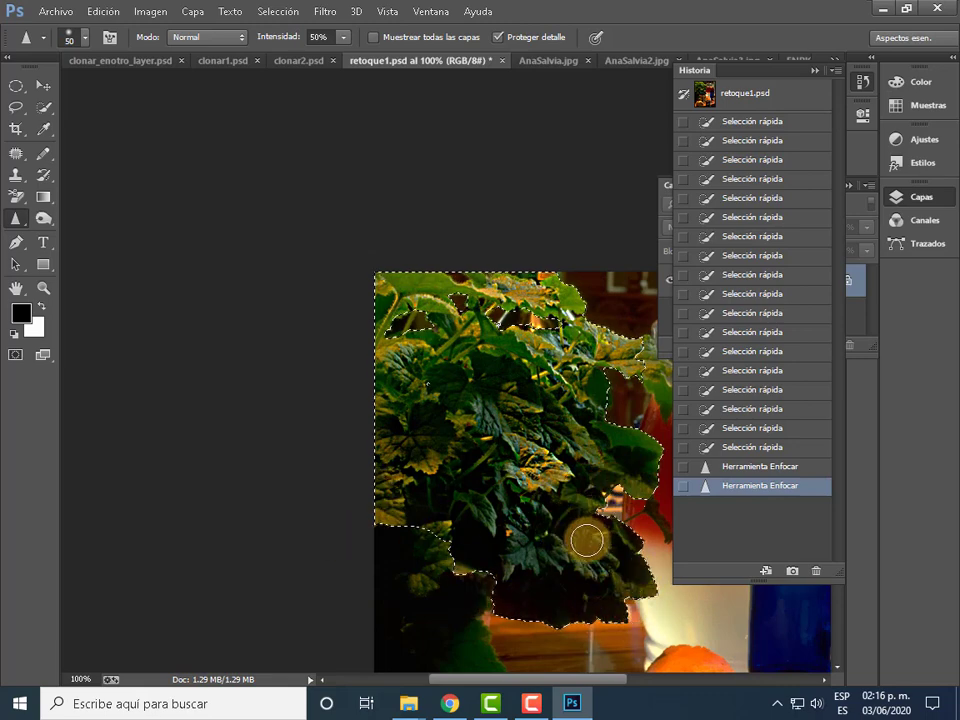
{"action": "left_click_drag", "start_coordinate": [617, 497], "coordinate": [384, 444]}
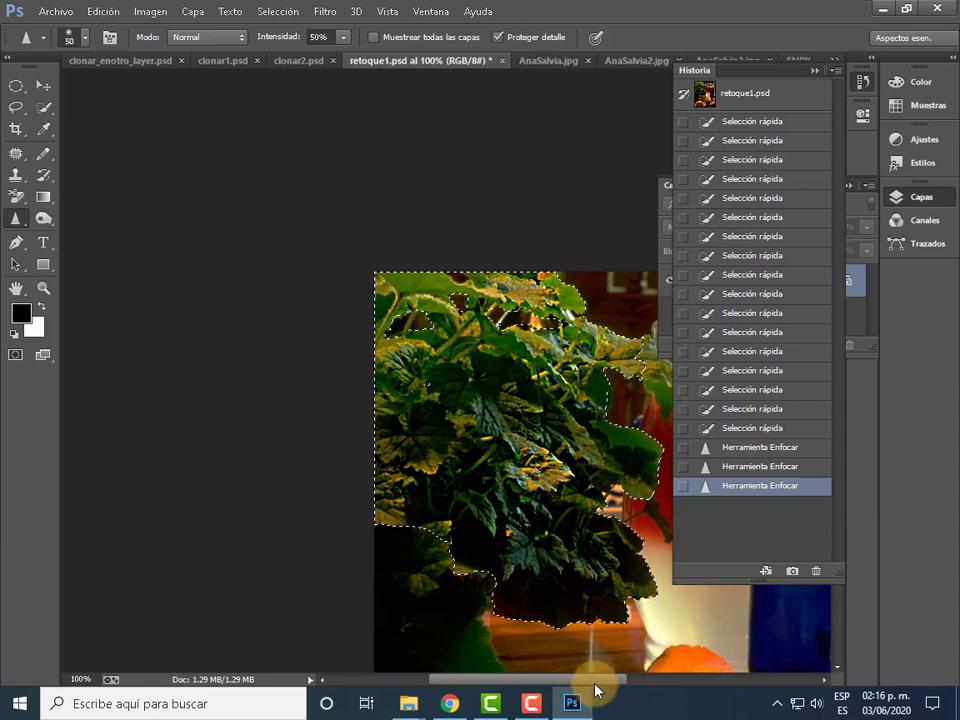
{"action": "left_click_drag", "start_coordinate": [595, 680], "coordinate": [648, 680]}
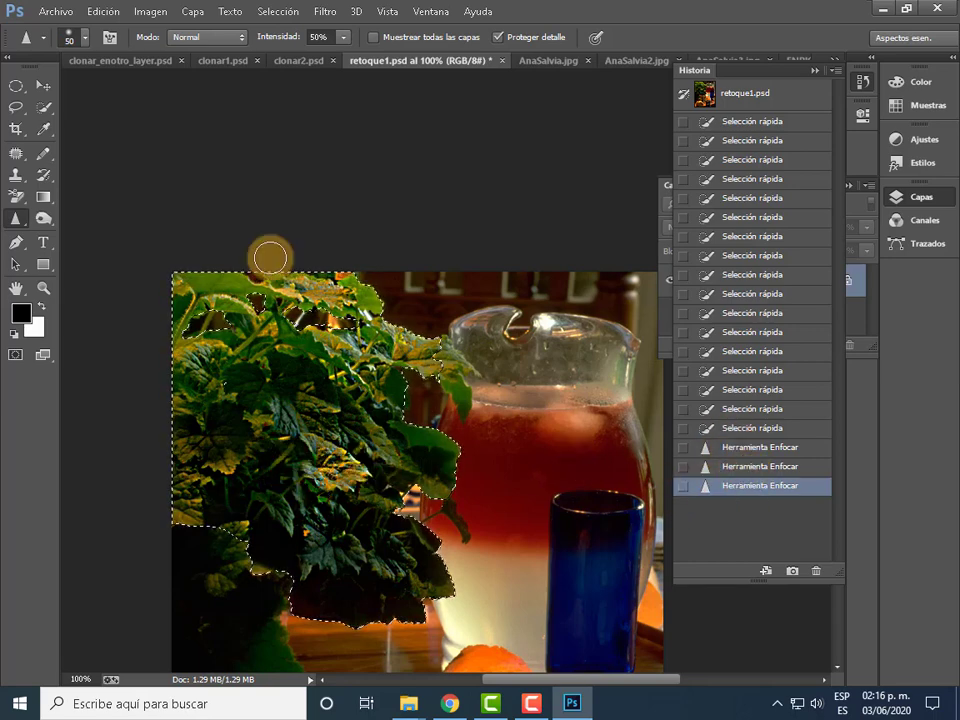
{"action": "left_click_drag", "start_coordinate": [307, 449], "coordinate": [345, 450]}
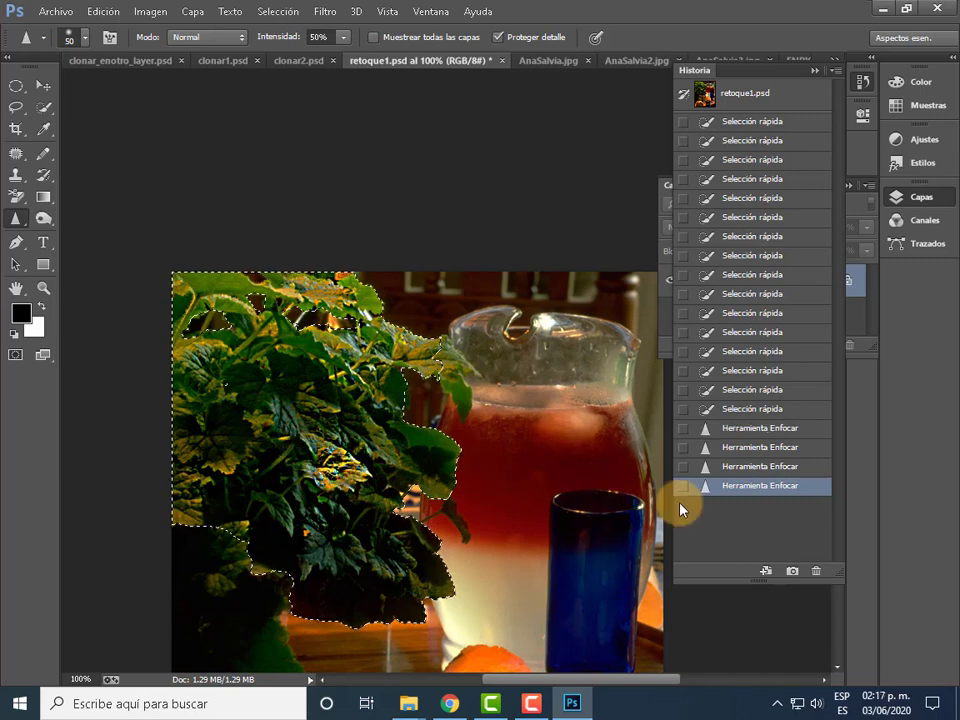
{"action": "mouse_move", "coordinate": [316, 448]}
{"action": "left_mouse_down"}
{"action": "mouse_move", "coordinate": [312, 456]}
{"action": "mouse_move", "coordinate": [361, 470]}
{"action": "left_mouse_up"}
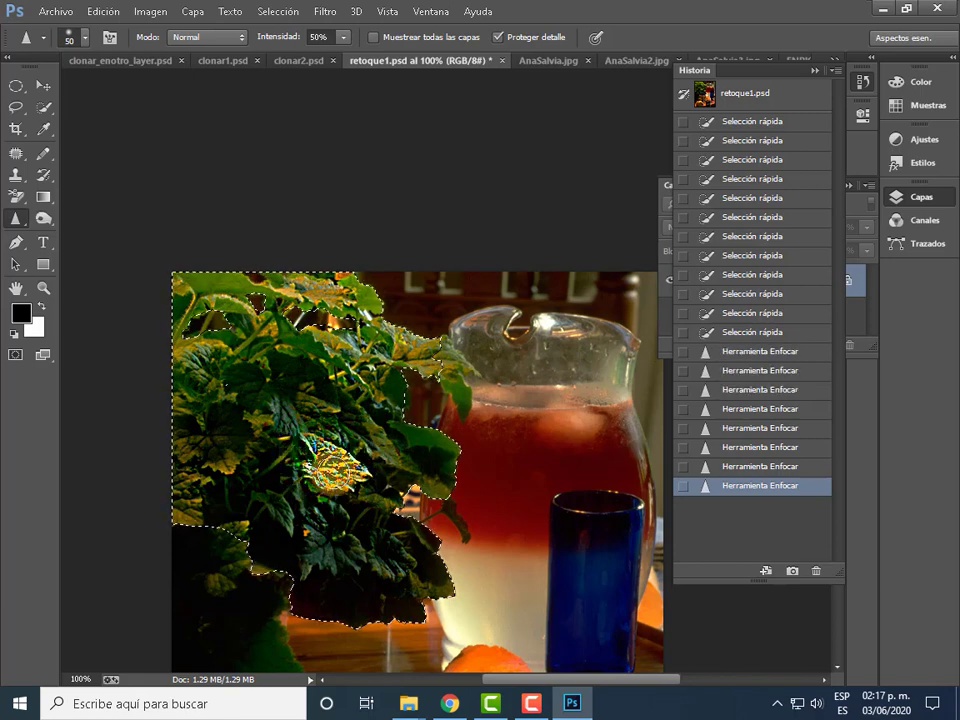
{"action": "mouse_move", "coordinate": [326, 458]}
{"action": "left_mouse_down"}
{"action": "mouse_move", "coordinate": [366, 476]}
{"action": "mouse_move", "coordinate": [338, 466]}
{"action": "left_mouse_up"}
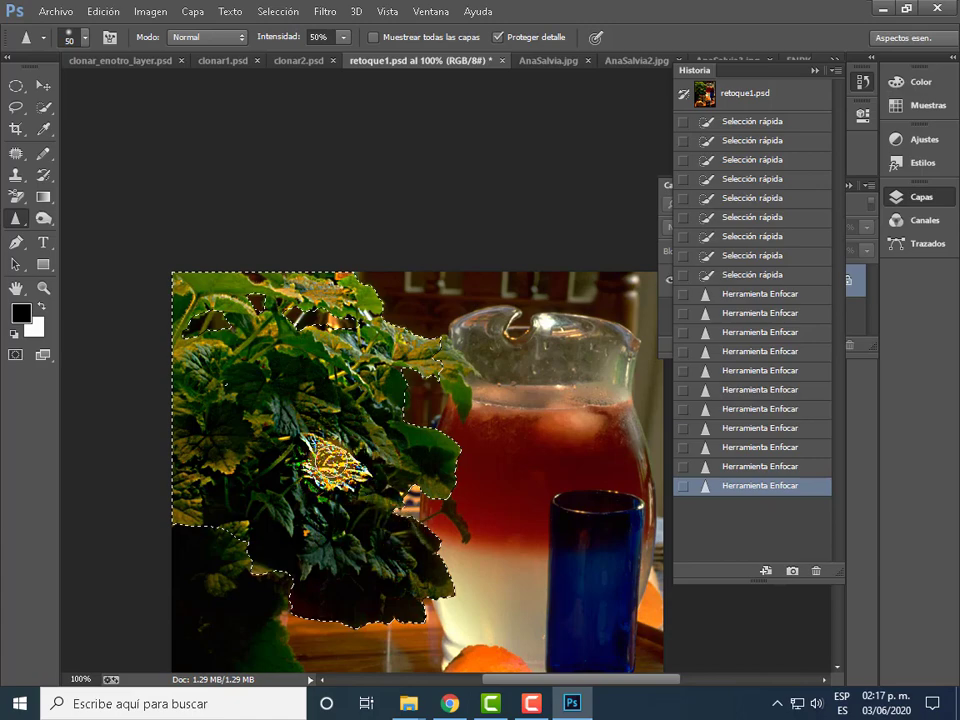
{"action": "key", "text": "ctrl+plus"}
{"action": "key", "text": "ctrl+plus"}
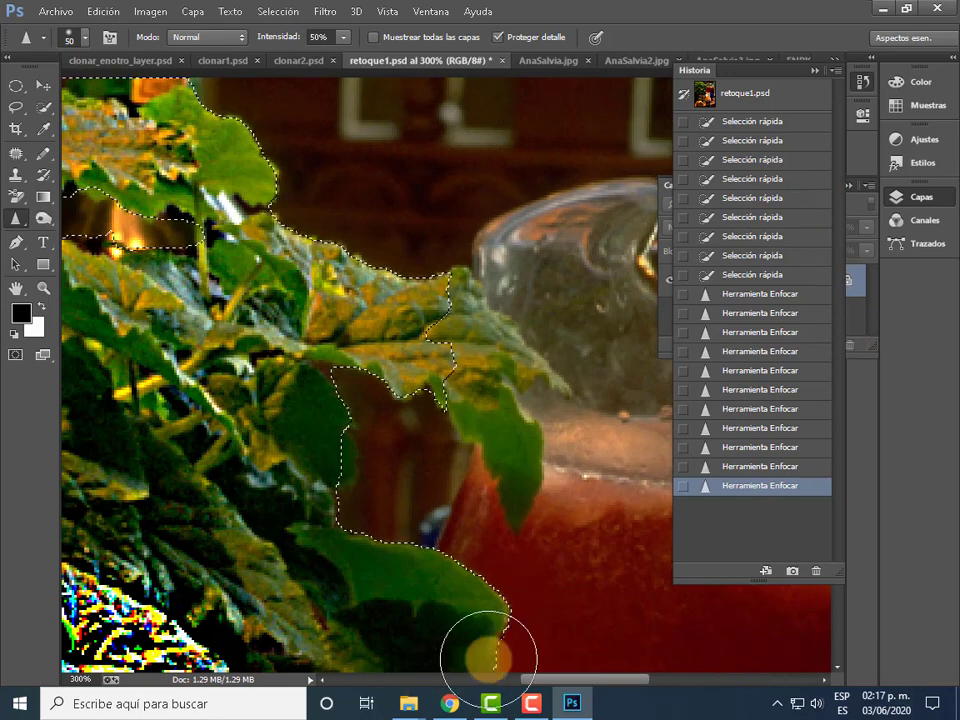
- Collapse the History and Layers panels, scroll to the bright leaf, and start an elliptical marquee
{"action": "left_click_drag", "start_coordinate": [605, 680], "coordinate": [540, 680]}
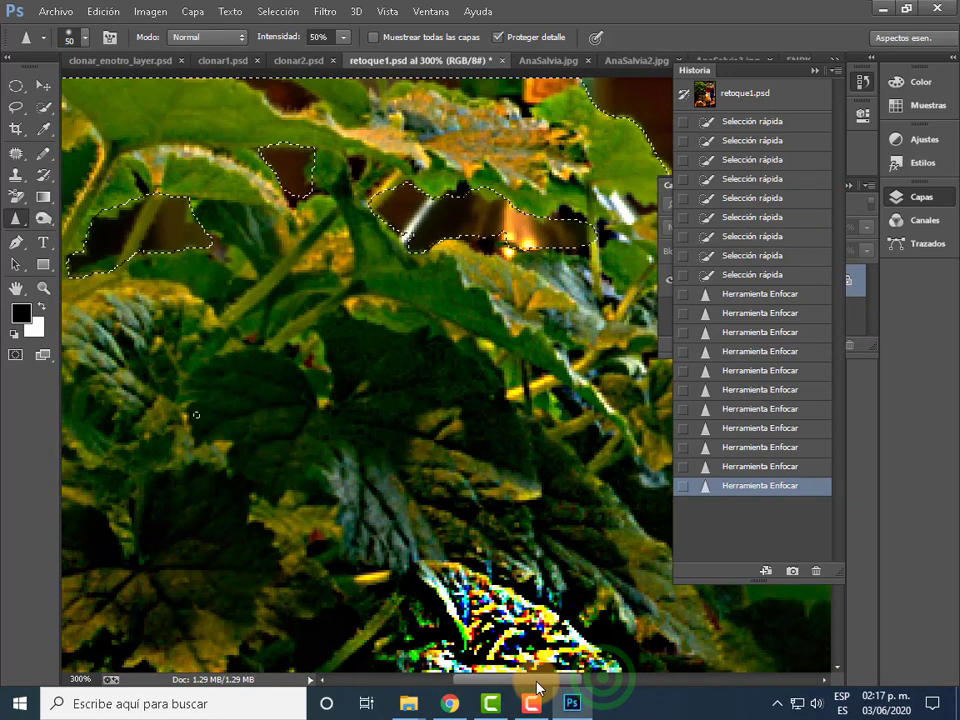
{"action": "left_click", "coordinate": [814, 69]}
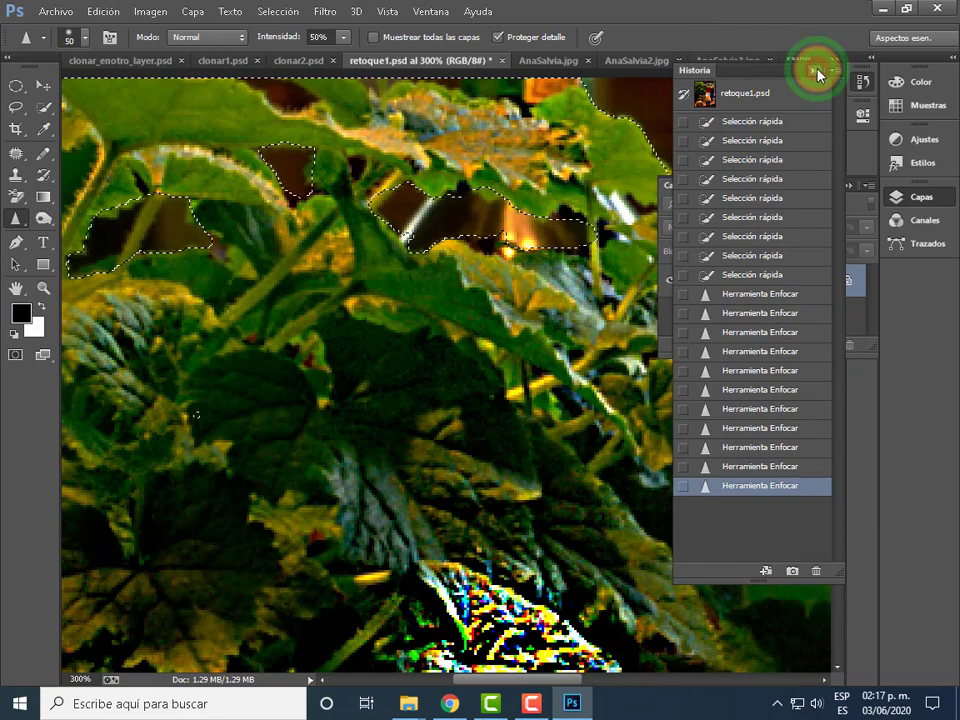
{"action": "left_click", "coordinate": [847, 186]}
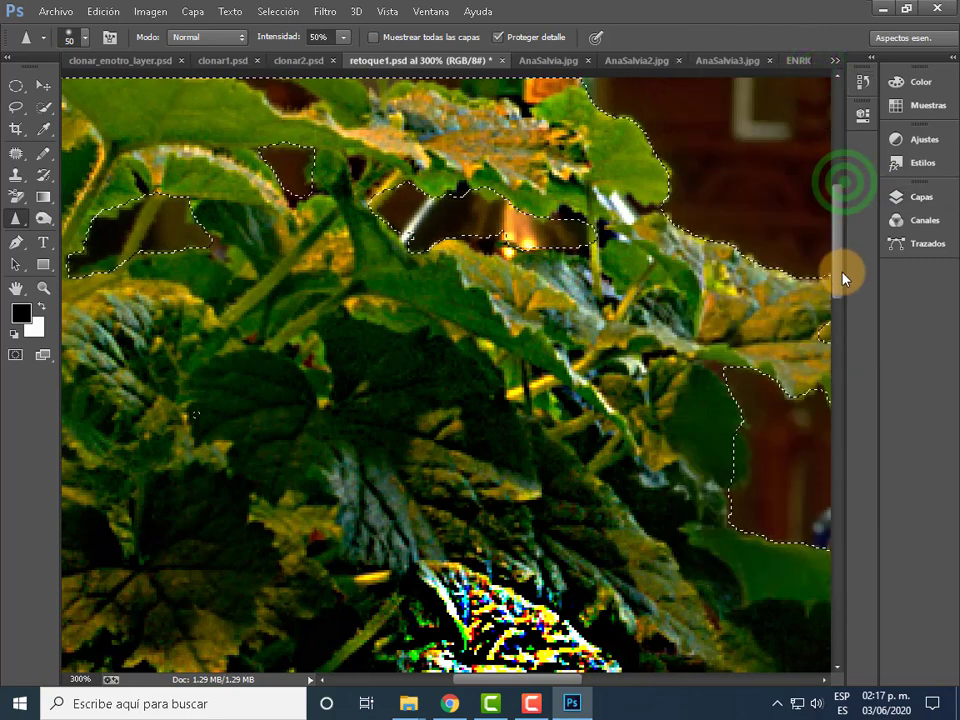
{"action": "left_click_drag", "start_coordinate": [842, 257], "coordinate": [842, 338]}
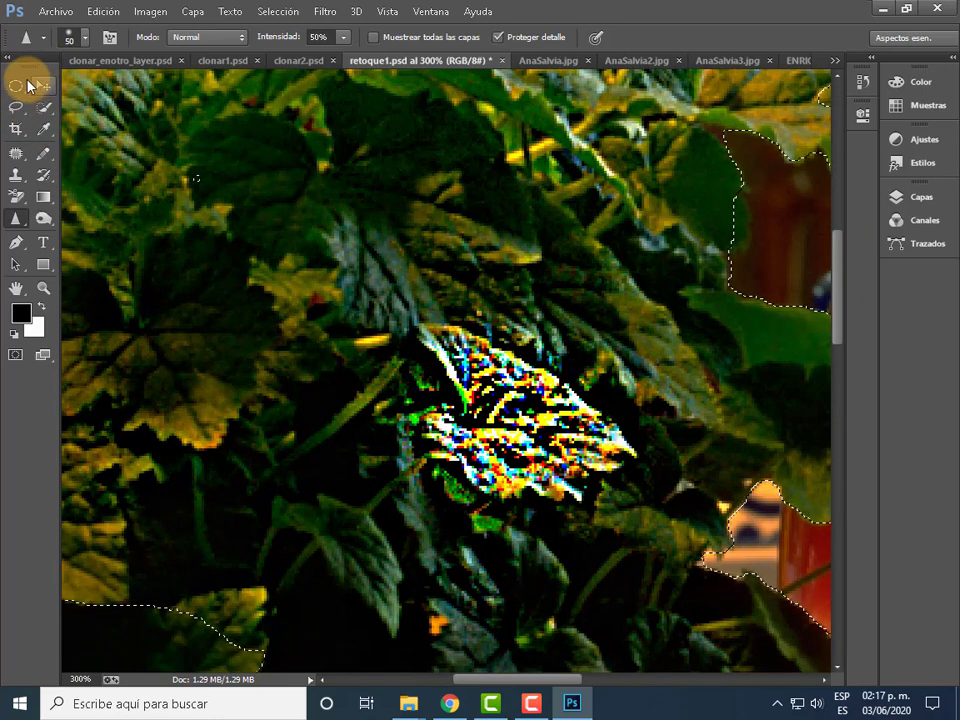
{"action": "left_click", "coordinate": [17, 86]}
{"action": "mouse_move", "coordinate": [425, 315]}
{"action": "left_mouse_down"}
{"action": "mouse_move", "coordinate": [472, 292]}
{"action": "mouse_move", "coordinate": [480, 272]}
{"action": "left_mouse_up"}
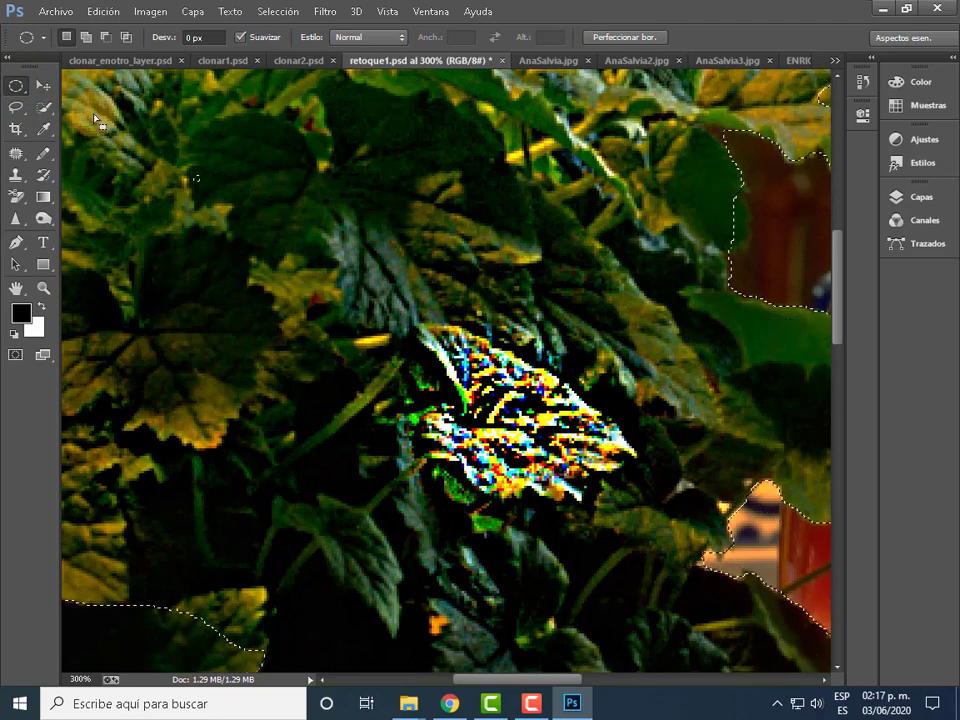
- Draw a new circular marquee selection around the bright over-sharpened leaf
{"action": "left_click", "coordinate": [67, 37]}
{"action": "left_click", "coordinate": [17, 86]}
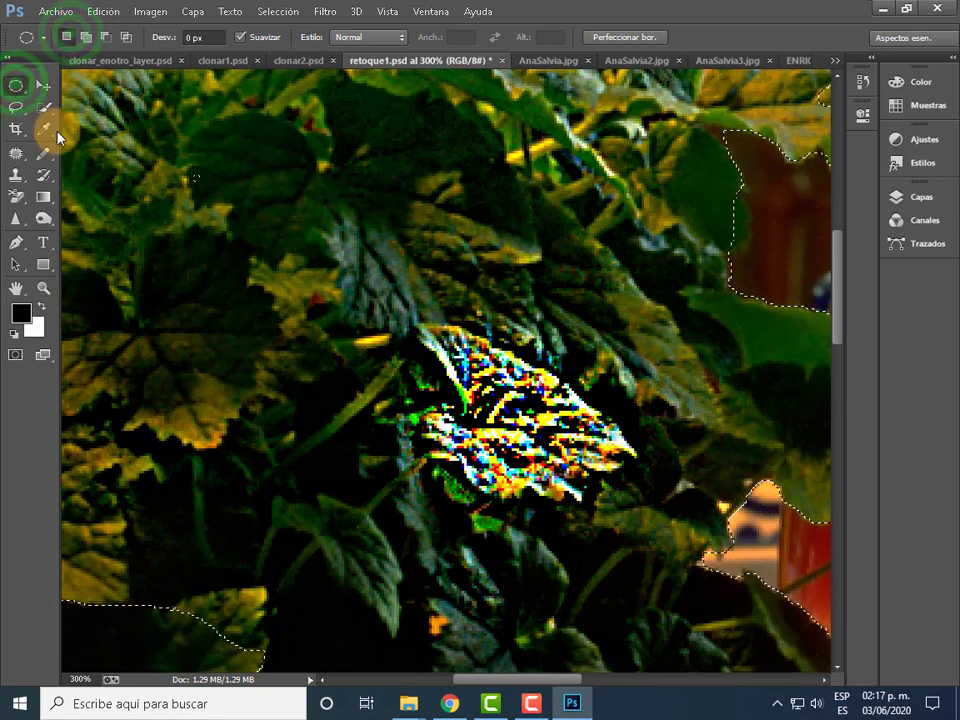
{"action": "left_click", "coordinate": [220, 207]}
{"action": "left_click", "coordinate": [395, 288]}
{"action": "left_click_drag", "start_coordinate": [395, 288], "coordinate": [638, 541]}
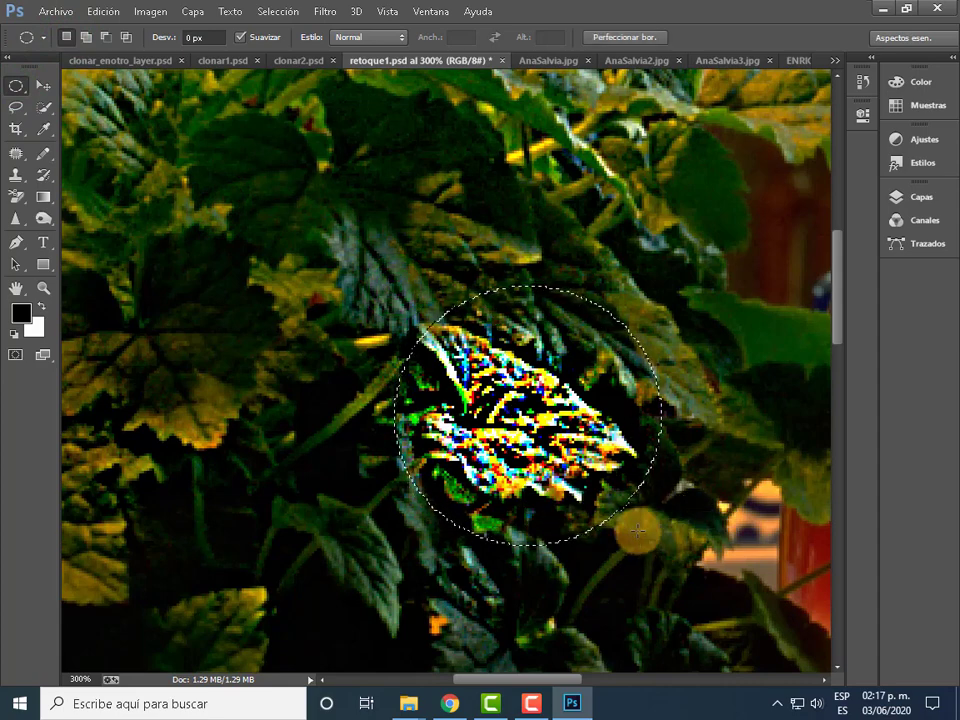
- Zoom in closely on the circled leaf to inspect it, then zoom back out to the whole photo
{"action": "key", "text": "ctrl+plus"}
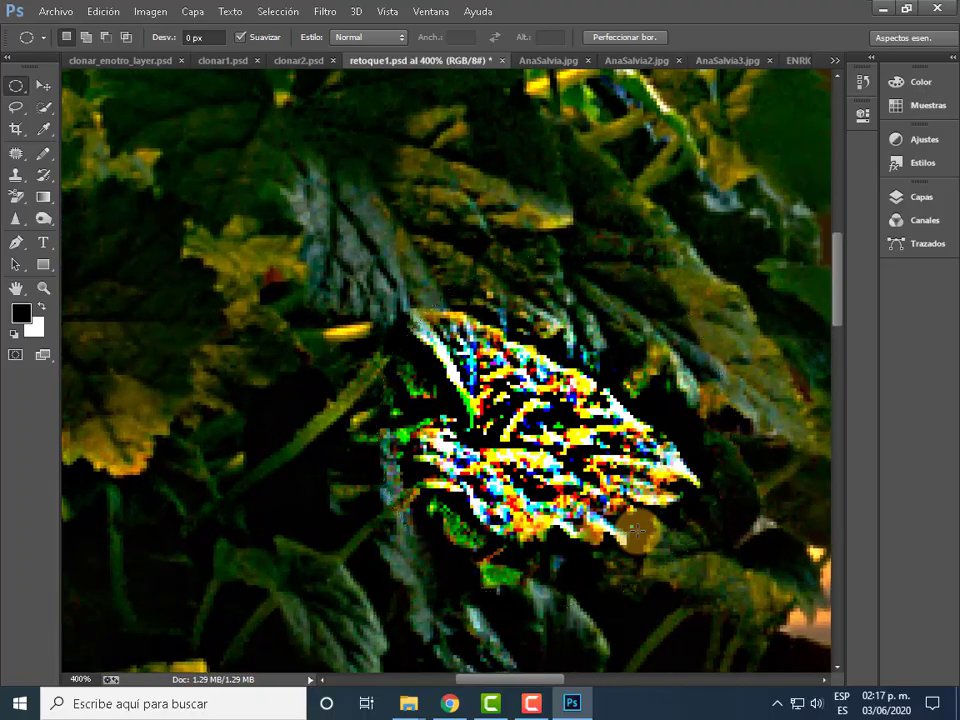
{"action": "key", "text": "ctrl+plus"}
{"action": "key", "text": "ctrl+plus"}
{"action": "key", "text": "ctrl+plus"}
{"action": "key", "text": "ctrl+plus"}
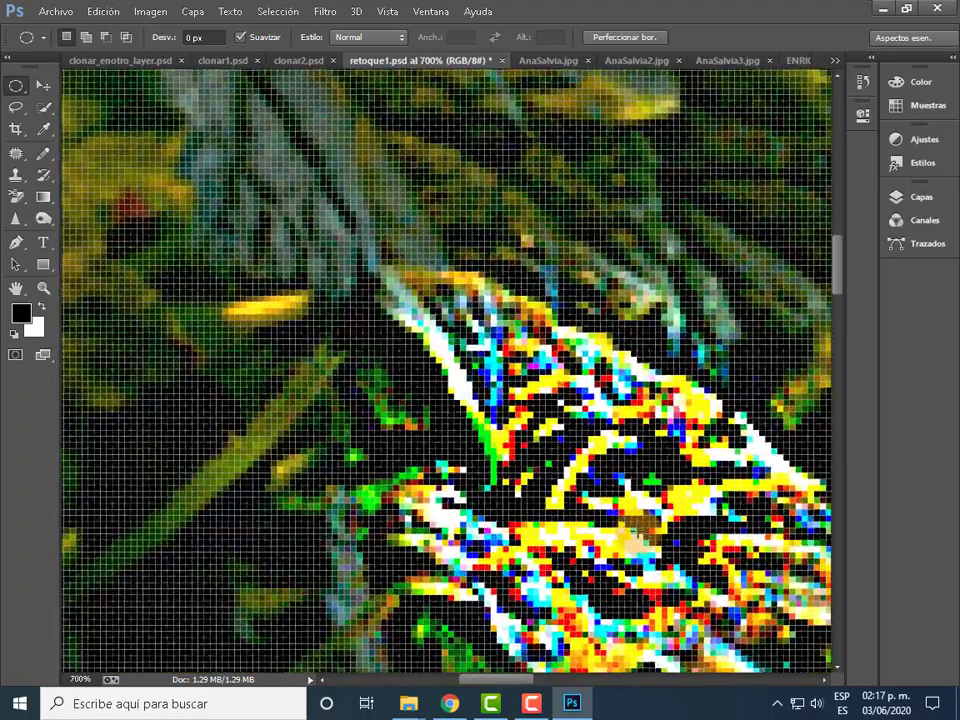
{"action": "key", "text": "ctrl+plus"}
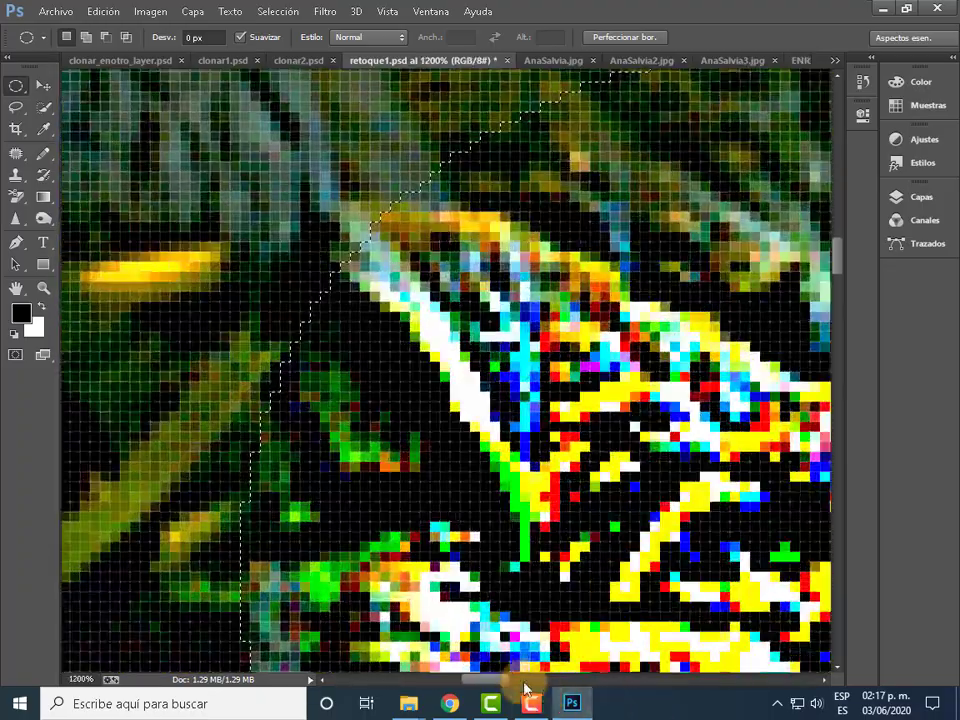
{"action": "left_click_drag", "start_coordinate": [495, 680], "coordinate": [518, 681]}
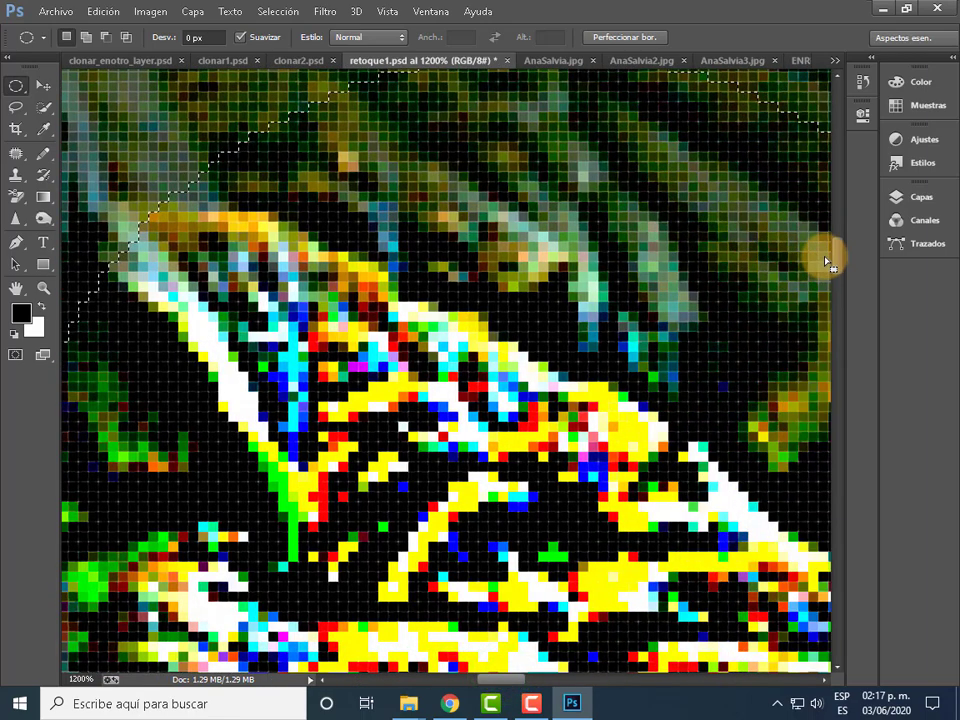
{"action": "left_click_drag", "start_coordinate": [838, 264], "coordinate": [829, 278]}
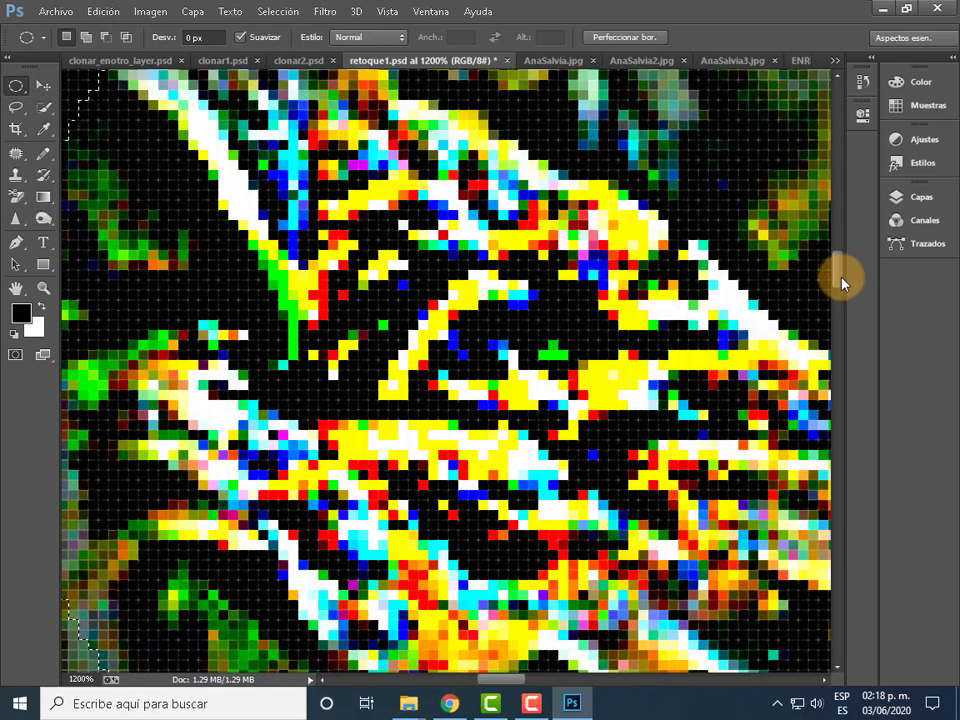
{"action": "left_click_drag", "start_coordinate": [840, 279], "coordinate": [839, 285]}
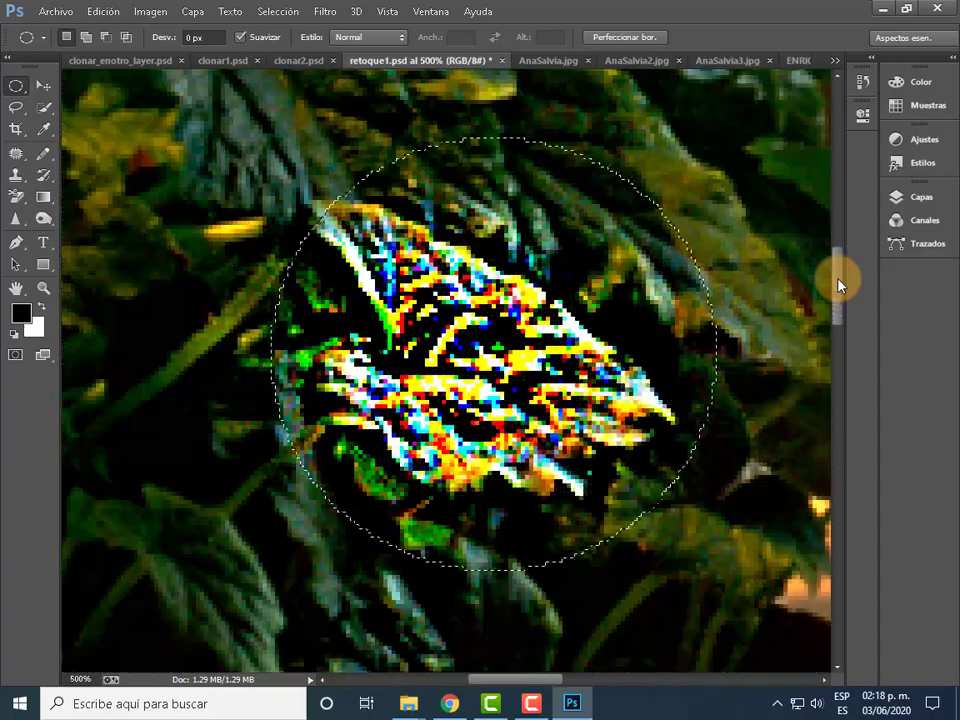
{"action": "key", "text": "ctrl+minus"}
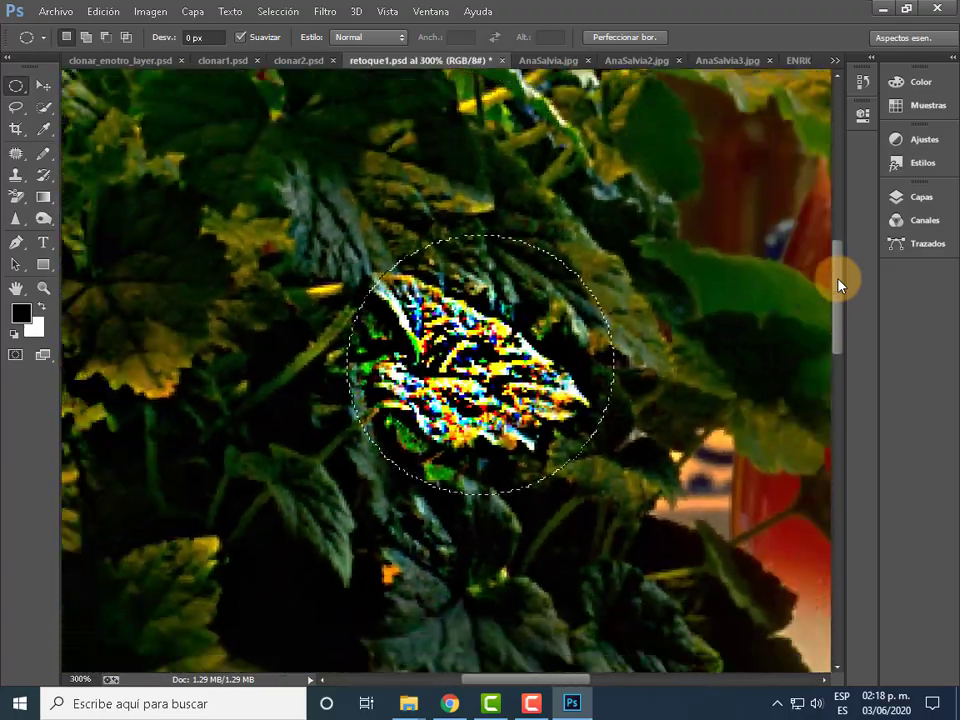
{"action": "key", "text": "ctrl+minus"}
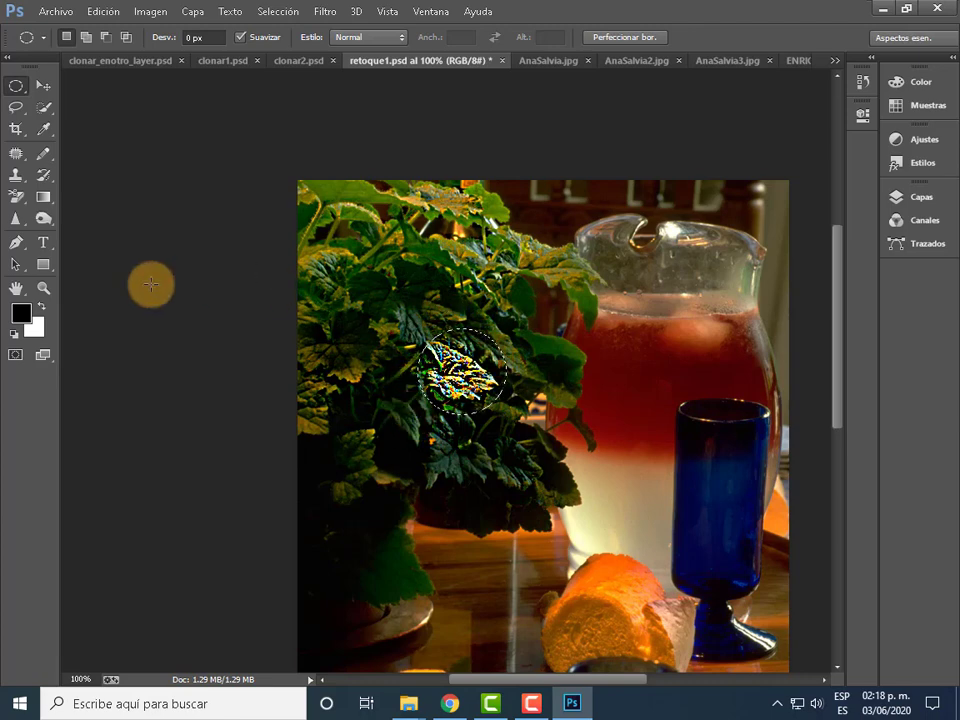
- Remove the circular selection and keep Herramienta Enfocar as the active tool
{"action": "left_click", "coordinate": [16, 85]}
{"action": "left_click", "coordinate": [345, 320]}
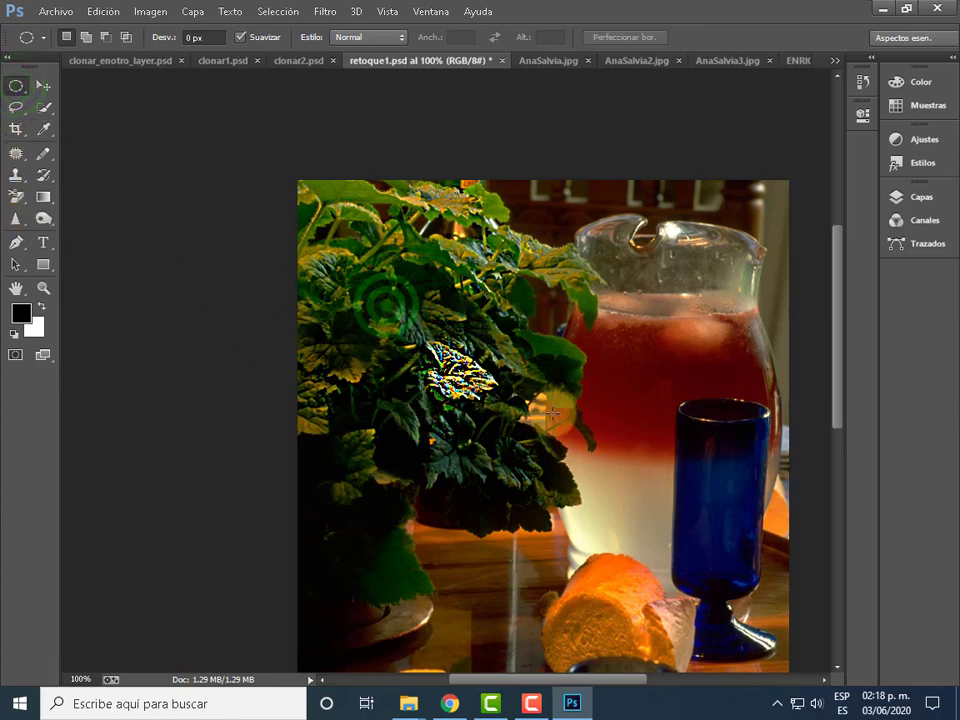
{"action": "left_click_drag", "start_coordinate": [615, 679], "coordinate": [645, 679]}
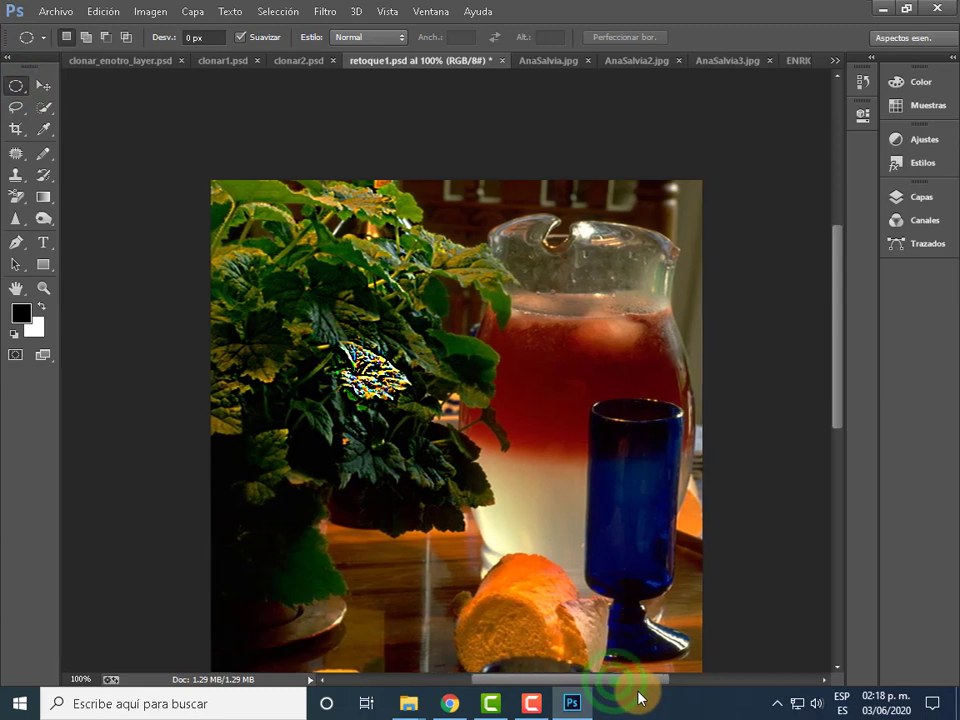
{"action": "left_click_drag", "start_coordinate": [840, 323], "coordinate": [838, 360]}
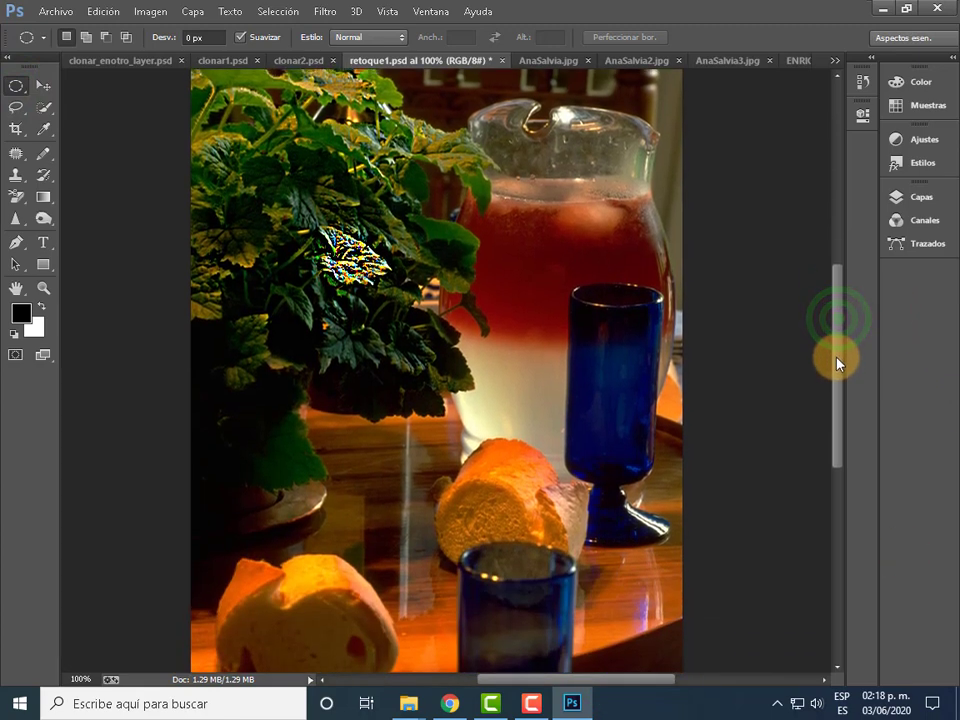
{"action": "left_click", "coordinate": [15, 219]}
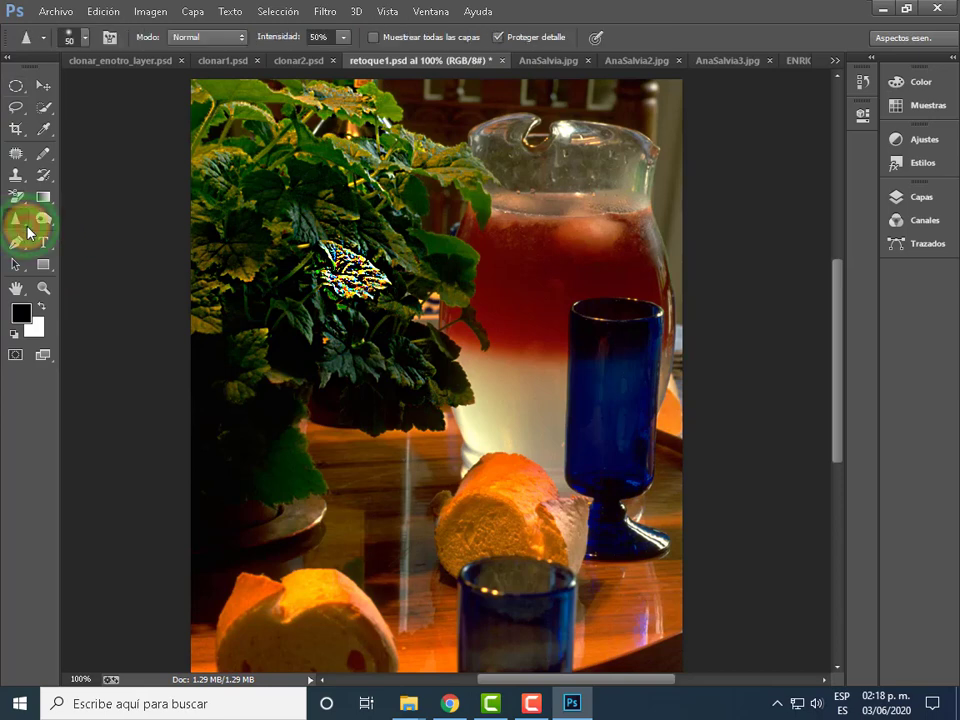
{"action": "left_click", "coordinate": [28, 232]}
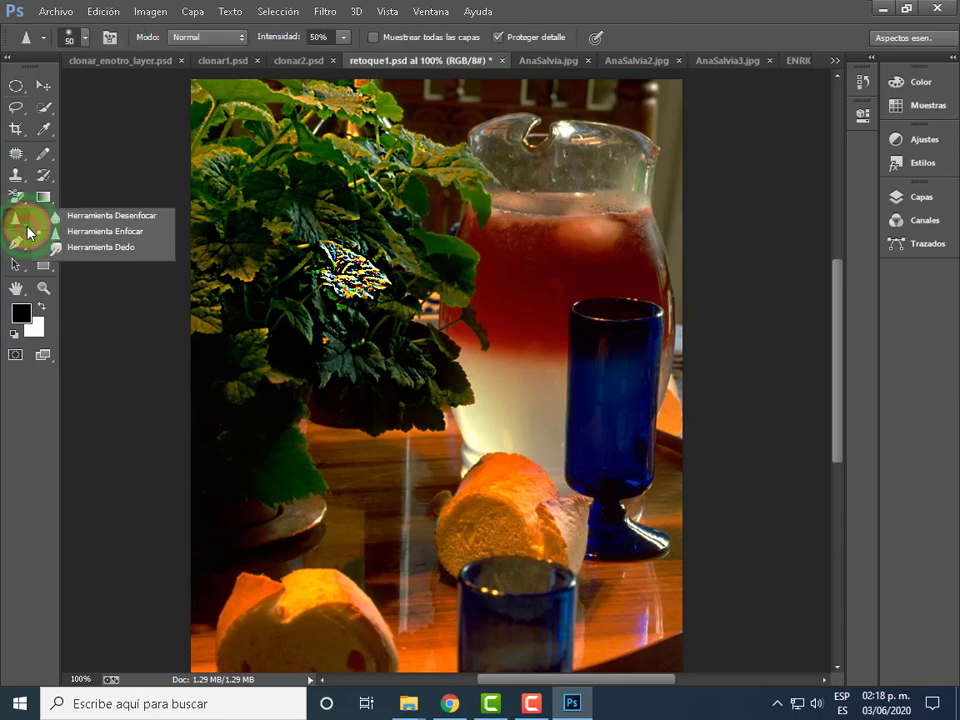
{"action": "left_click", "coordinate": [127, 236]}
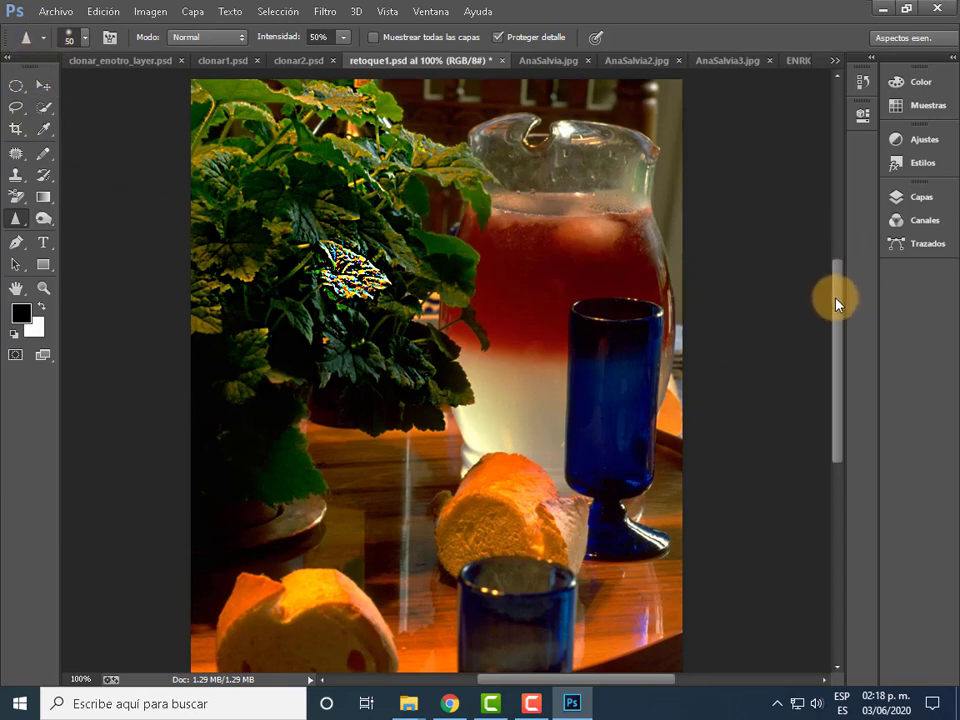
{"action": "left_click_drag", "start_coordinate": [835, 305], "coordinate": [837, 343]}
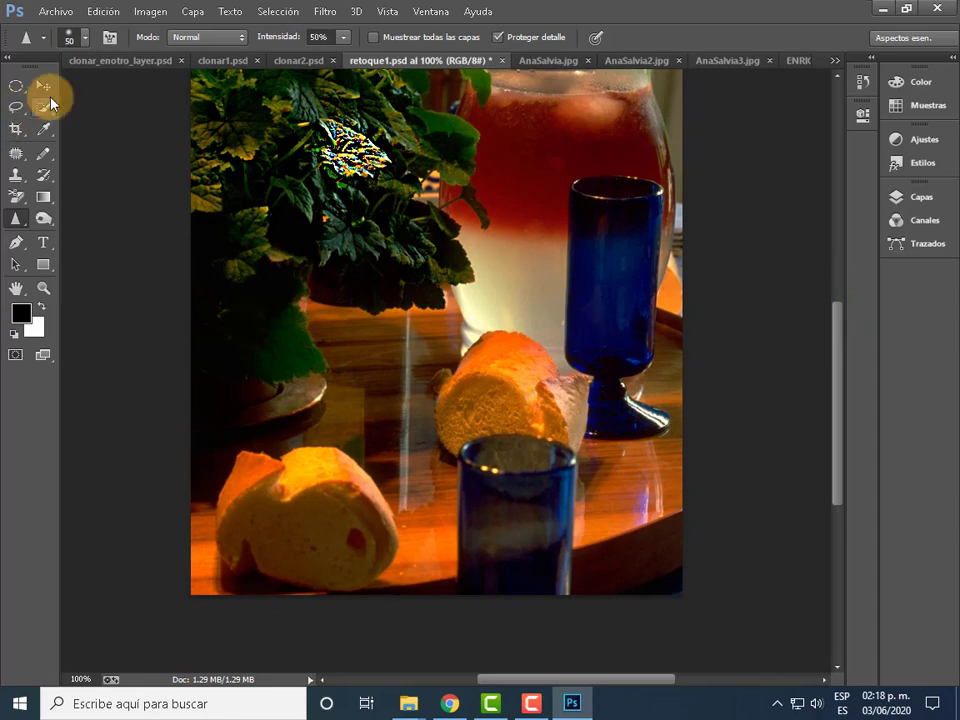
{"action": "left_click", "coordinate": [44, 107]}
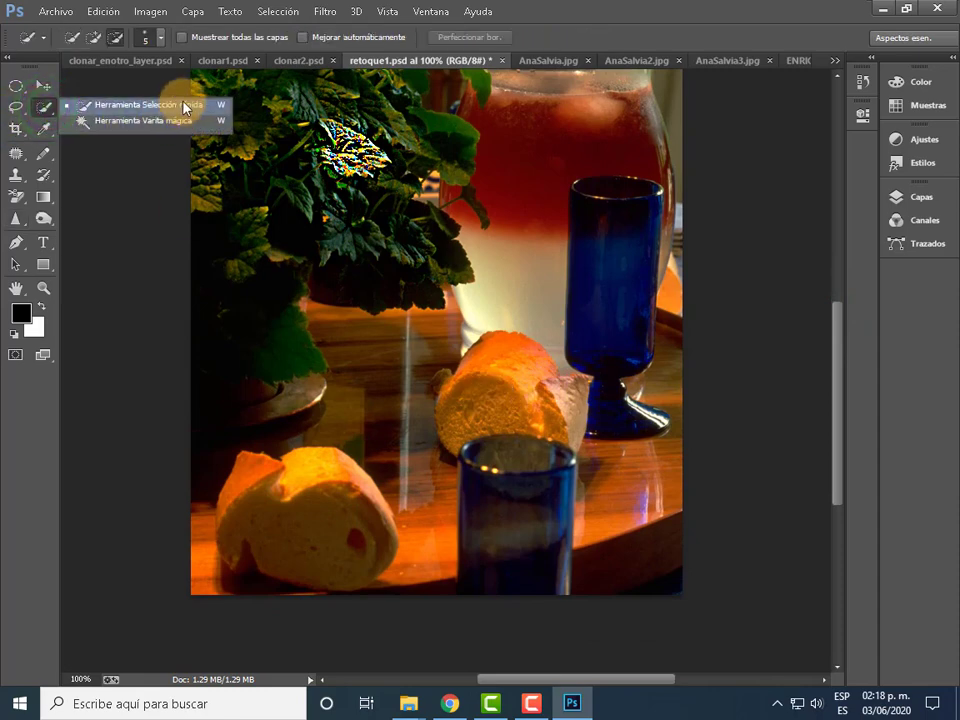
- Quick-select the lower-left bread piece and add the upper bread piece to it
{"action": "left_click", "coordinate": [184, 107]}
{"action": "left_click_drag", "start_coordinate": [285, 514], "coordinate": [328, 537]}
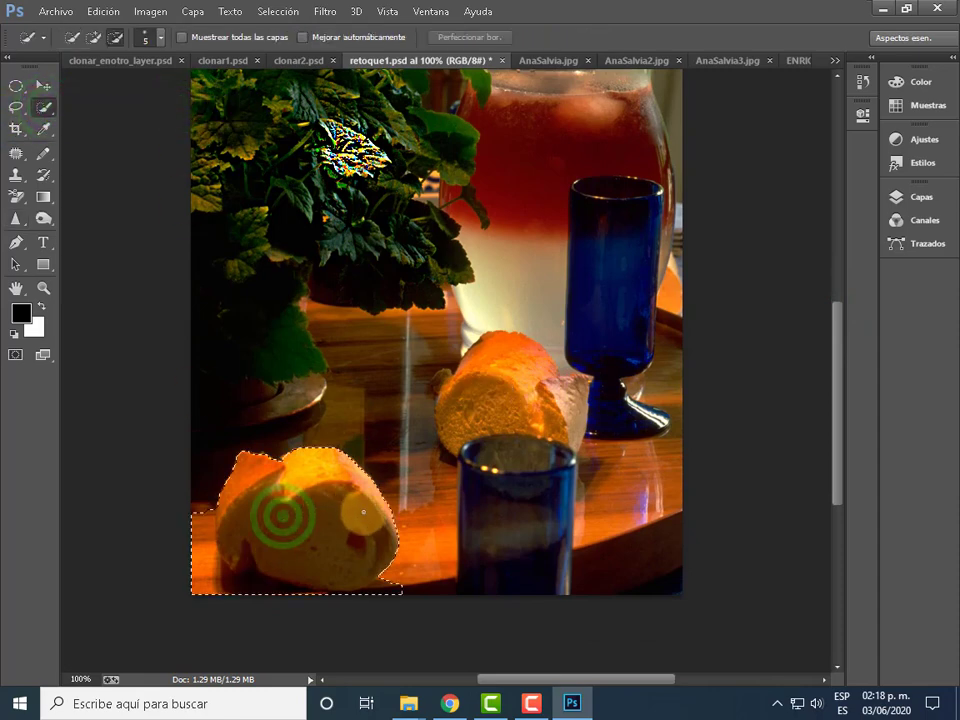
{"action": "left_click", "coordinate": [478, 397]}
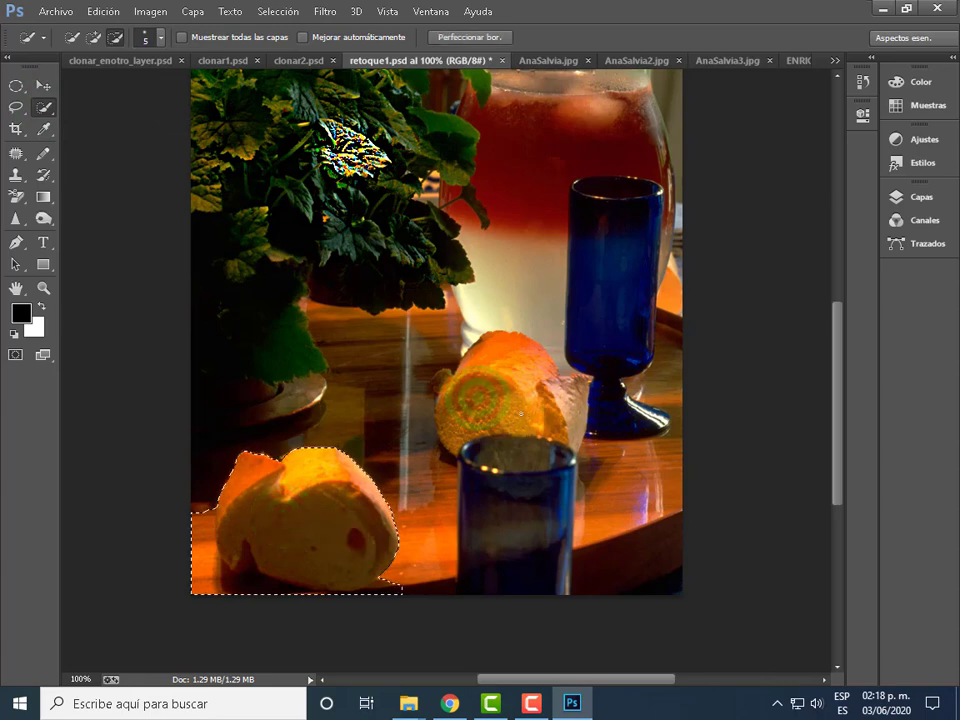
{"action": "left_click", "coordinate": [168, 88]}
{"action": "left_click", "coordinate": [93, 38]}
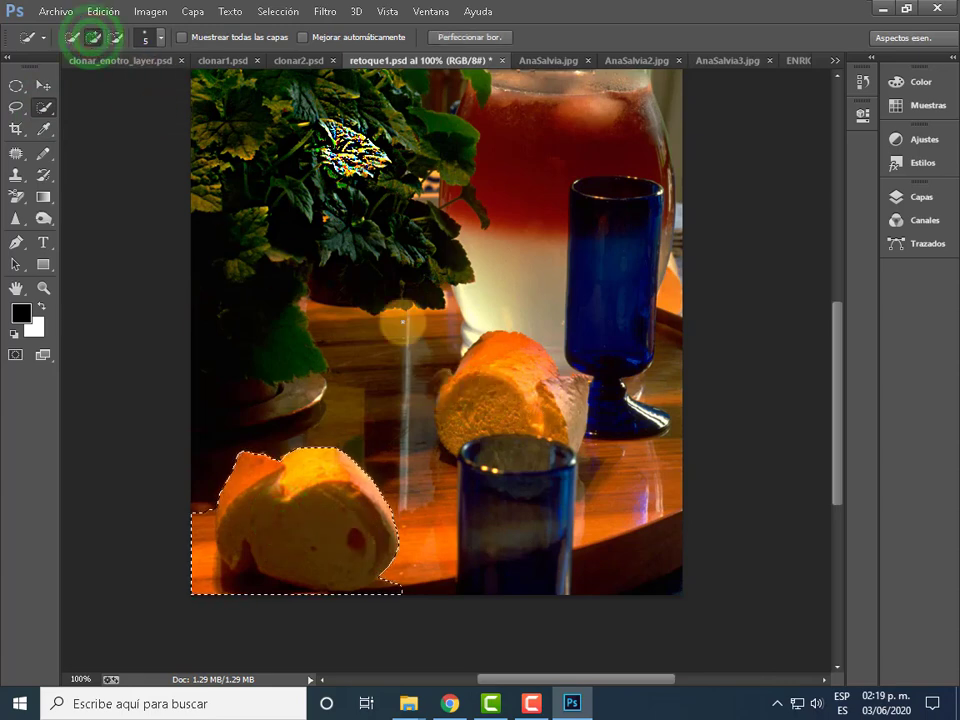
{"action": "left_click_drag", "start_coordinate": [485, 398], "coordinate": [555, 382]}
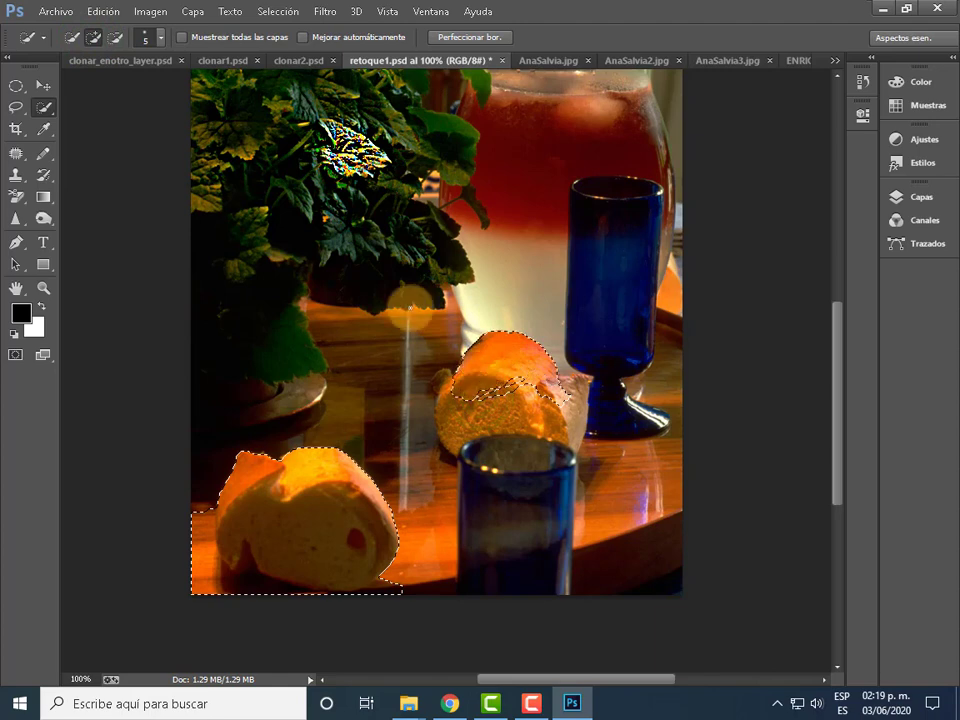
- Set the brush to 10 px and extend the selection over the upper bread's lower part
{"action": "left_click", "coordinate": [155, 38]}
{"action": "left_click", "coordinate": [213, 70]}
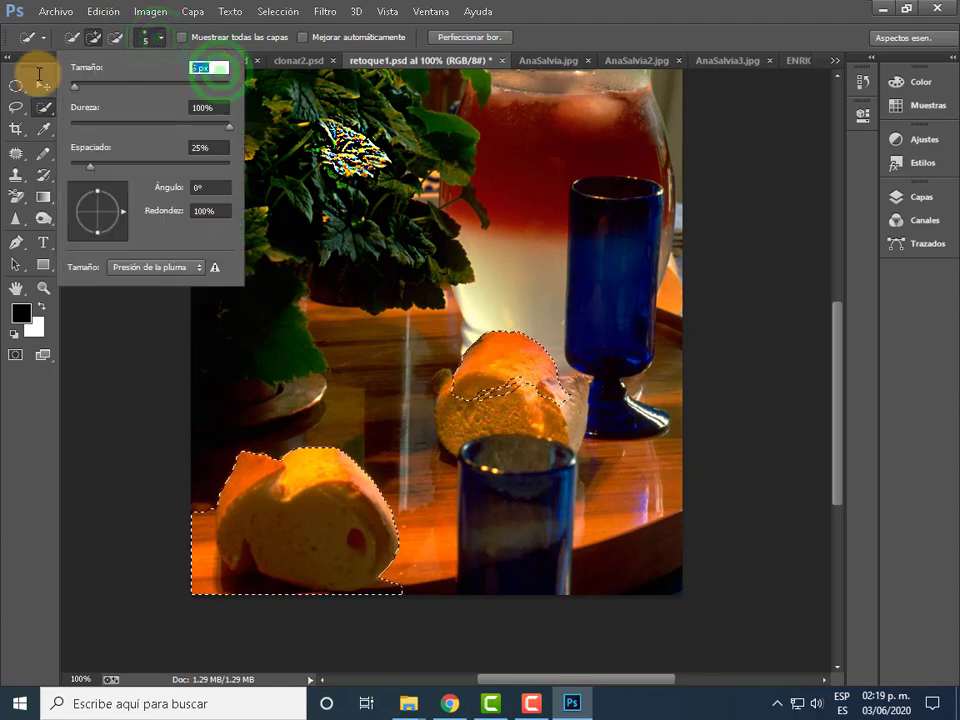
{"action": "type", "text": "10"}
{"action": "key", "text": "Return"}
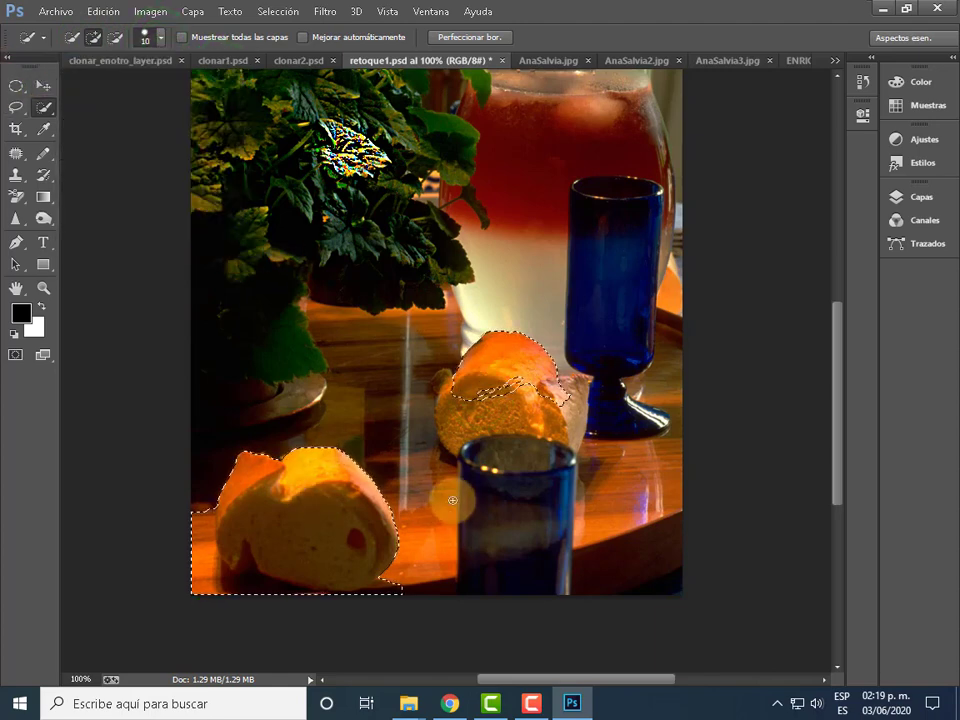
{"action": "left_click_drag", "start_coordinate": [476, 413], "coordinate": [526, 412]}
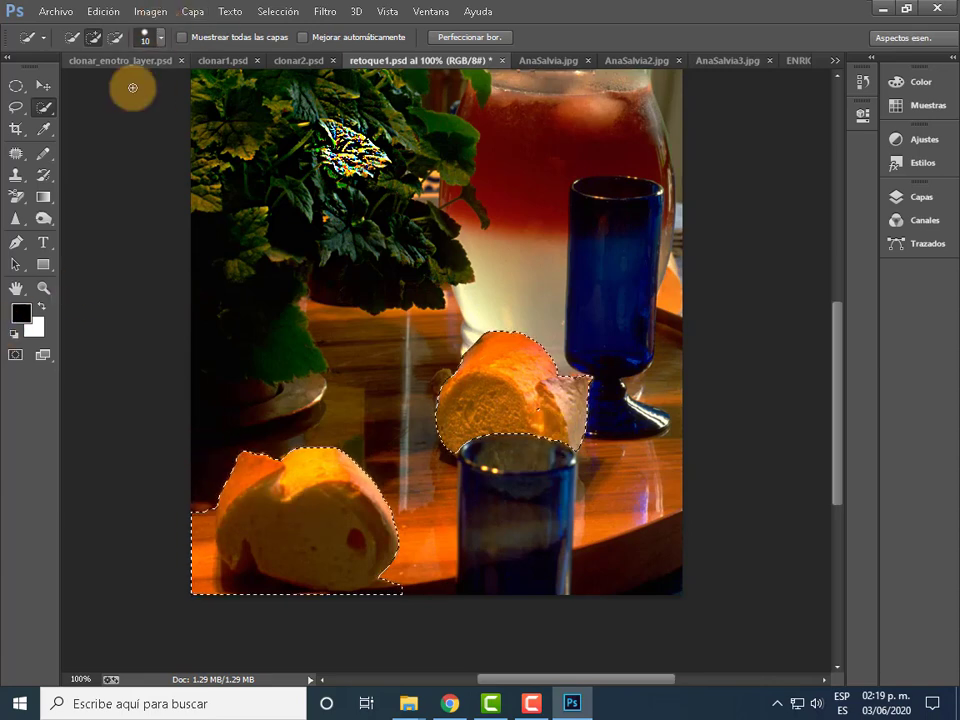
- Subtract the stray strip along the left image edge and refine the lower bread's left edge
{"action": "left_click", "coordinate": [116, 38]}
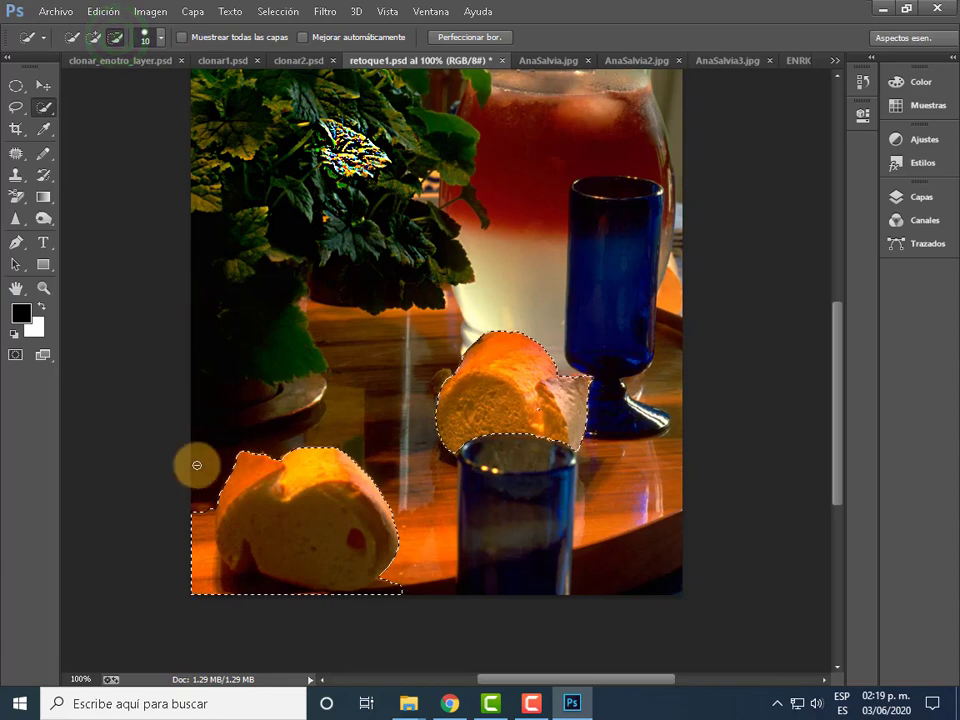
{"action": "left_click_drag", "start_coordinate": [201, 489], "coordinate": [203, 583]}
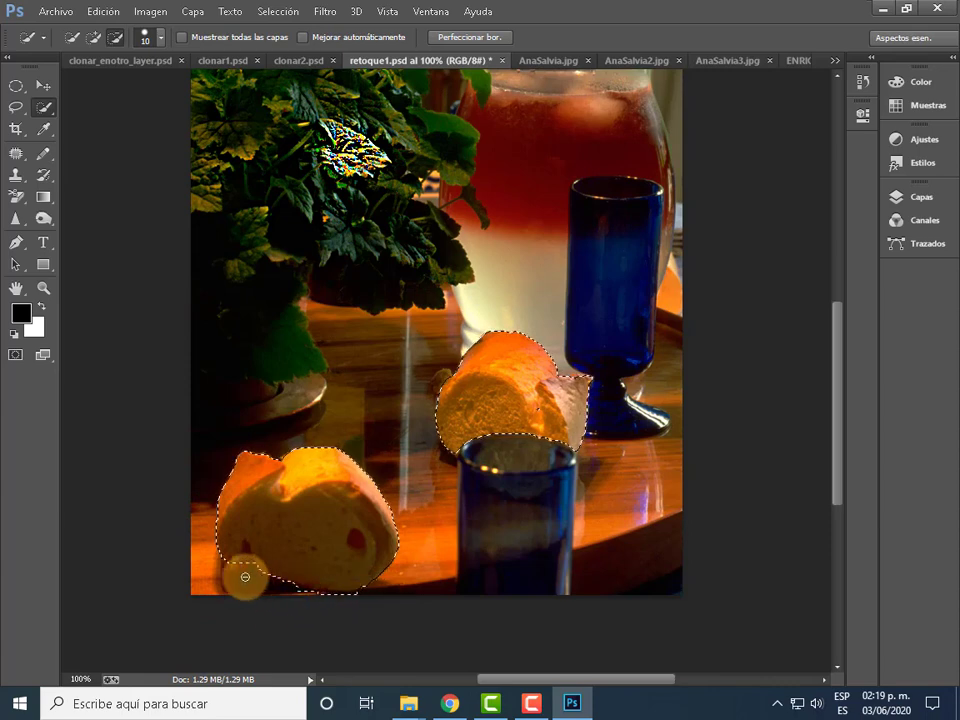
{"action": "left_click", "coordinate": [94, 37]}
{"action": "left_click_drag", "start_coordinate": [234, 549], "coordinate": [236, 565]}
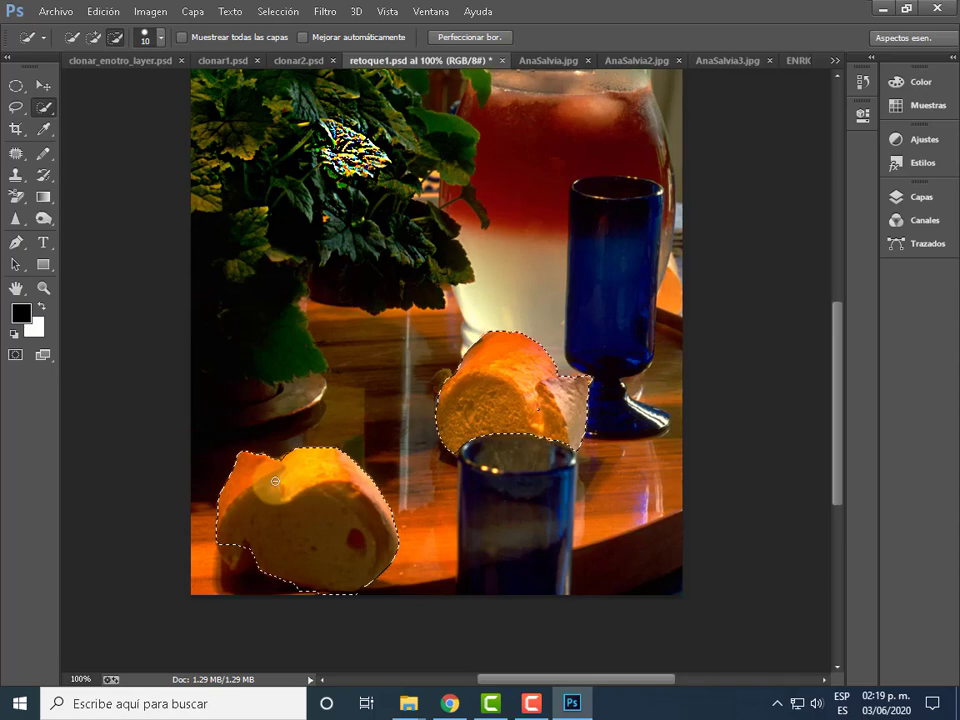
{"action": "key", "text": "ctrl+plus"}
{"action": "key", "text": "ctrl+plus"}
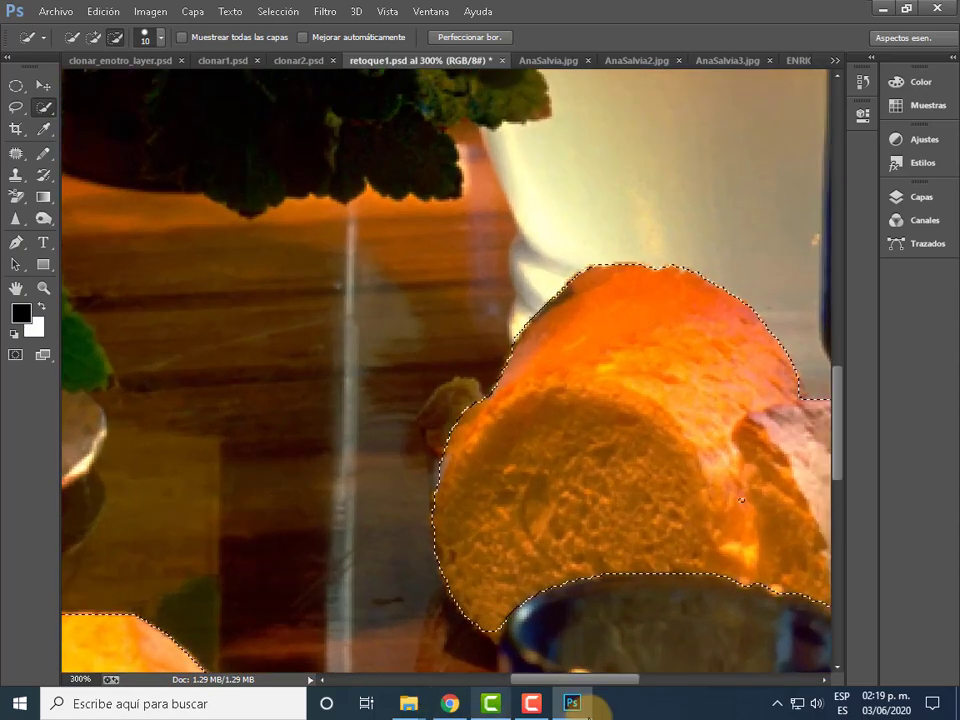
{"action": "left_click_drag", "start_coordinate": [600, 688], "coordinate": [561, 684]}
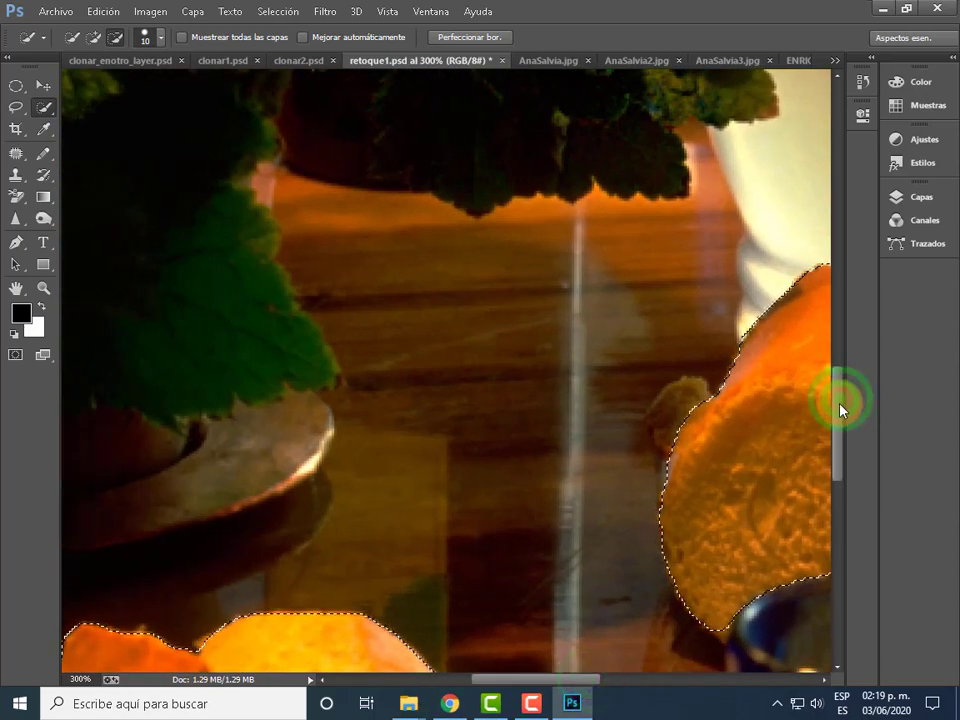
{"action": "left_click_drag", "start_coordinate": [840, 405], "coordinate": [840, 452]}
{"action": "left_click_drag", "start_coordinate": [579, 681], "coordinate": [562, 679]}
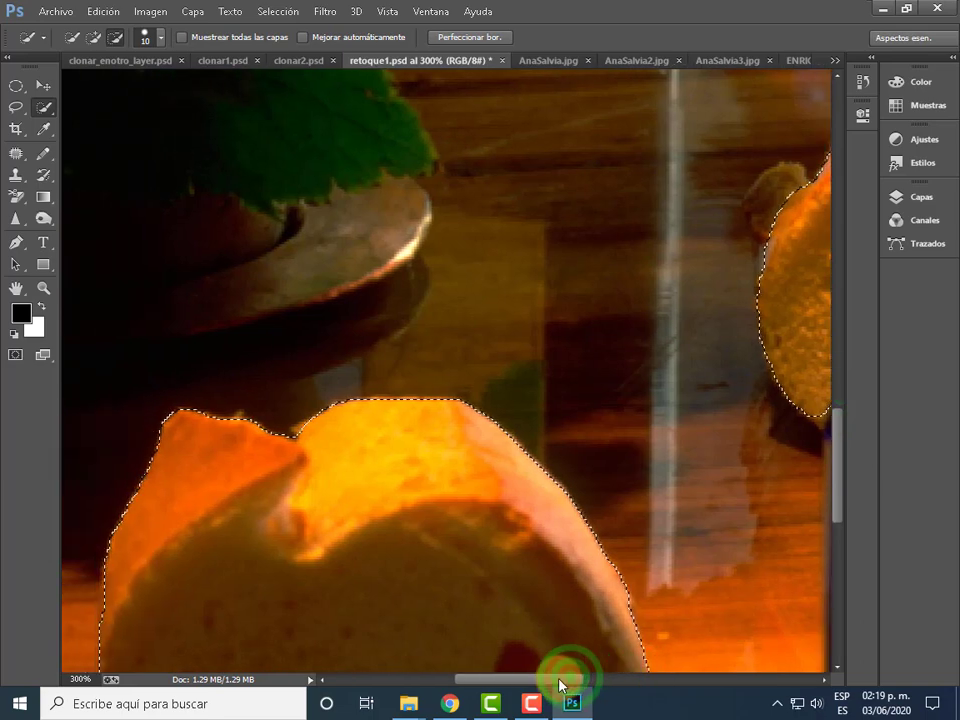
{"action": "key", "text": "ctrl+minus"}
{"action": "key", "text": "ctrl+minus"}
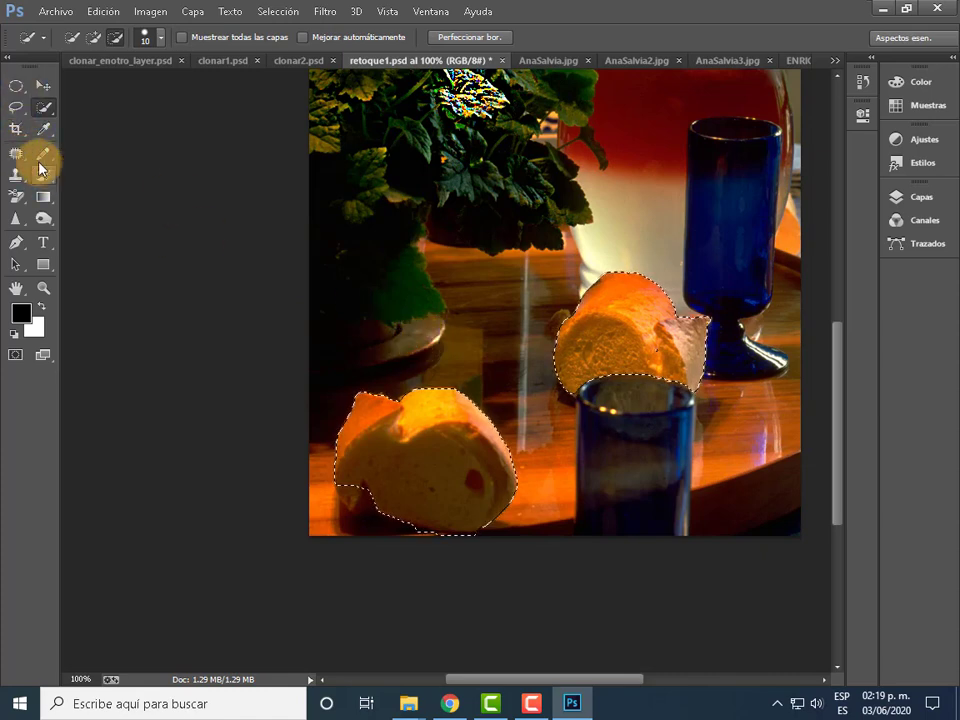
- Reselect the Sharpen tool, show the History list, and make first sharpening strokes on the bread
{"action": "left_click", "coordinate": [20, 228]}
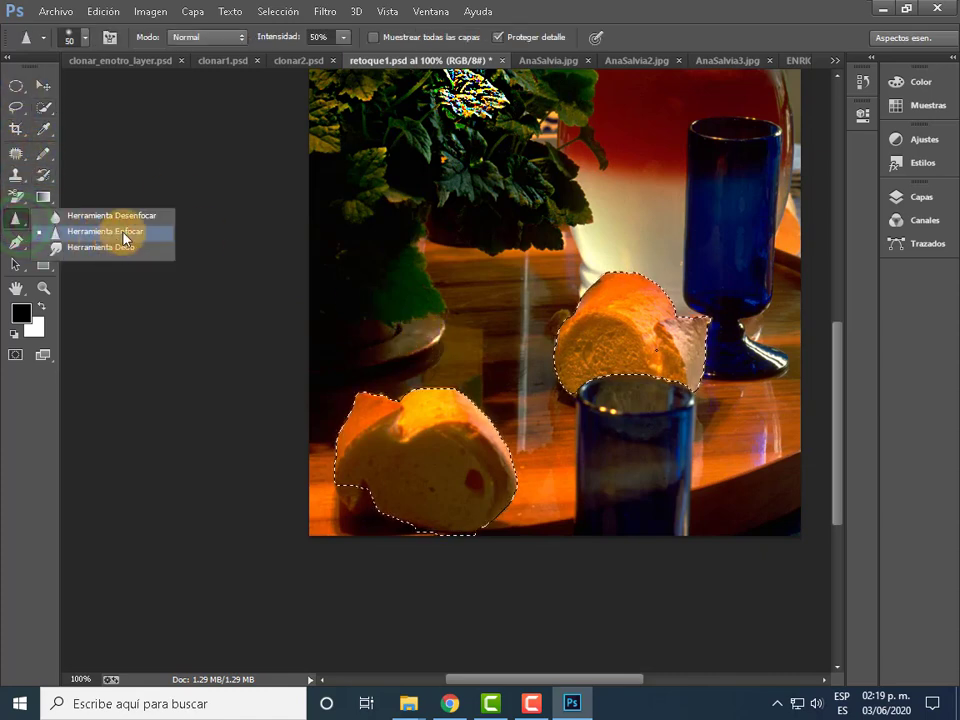
{"action": "left_click", "coordinate": [122, 232]}
{"action": "left_click_drag", "start_coordinate": [413, 430], "coordinate": [369, 407]}
{"action": "left_click", "coordinate": [862, 82]}
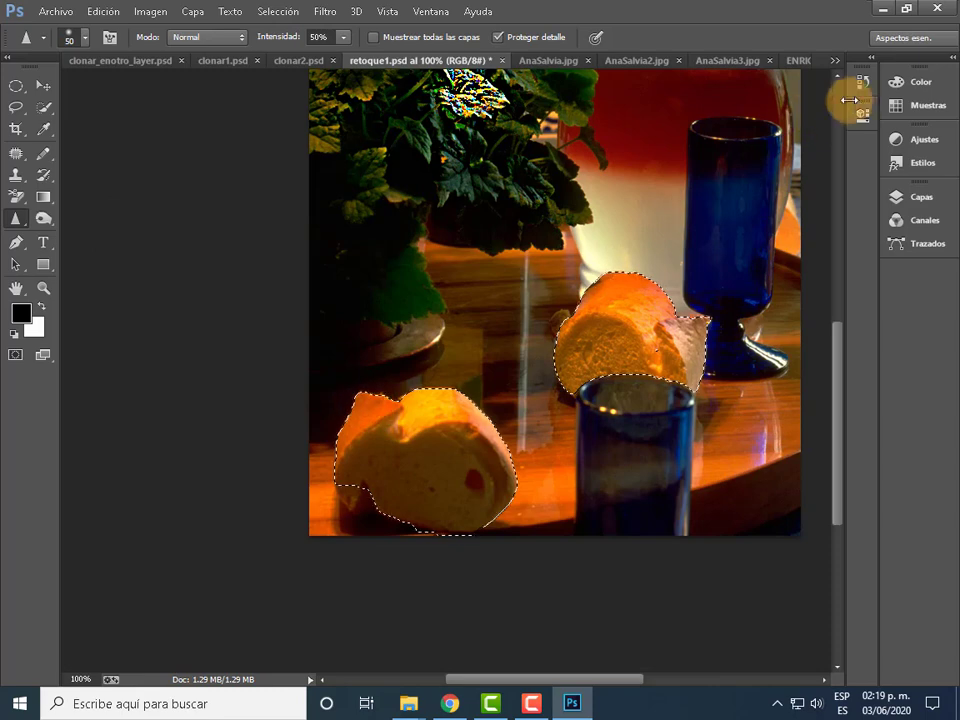
{"action": "mouse_move", "coordinate": [598, 679]}
{"action": "left_mouse_down"}
{"action": "mouse_move", "coordinate": [652, 685]}
{"action": "mouse_move", "coordinate": [644, 685]}
{"action": "left_mouse_up"}
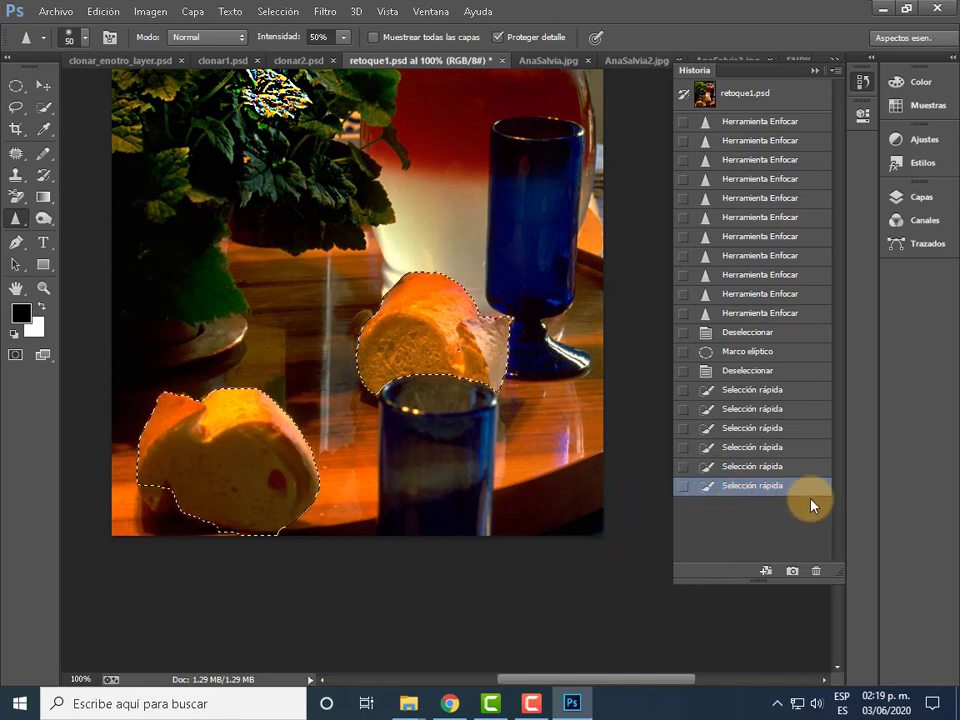
{"action": "mouse_move", "coordinate": [162, 405]}
{"action": "left_mouse_down"}
{"action": "mouse_move", "coordinate": [221, 410]}
{"action": "mouse_move", "coordinate": [315, 493]}
{"action": "mouse_move", "coordinate": [362, 420]}
{"action": "mouse_move", "coordinate": [487, 309]}
{"action": "mouse_move", "coordinate": [503, 215]}
{"action": "mouse_move", "coordinate": [157, 359]}
{"action": "mouse_move", "coordinate": [301, 433]}
{"action": "mouse_move", "coordinate": [600, 480]}
{"action": "left_mouse_up"}
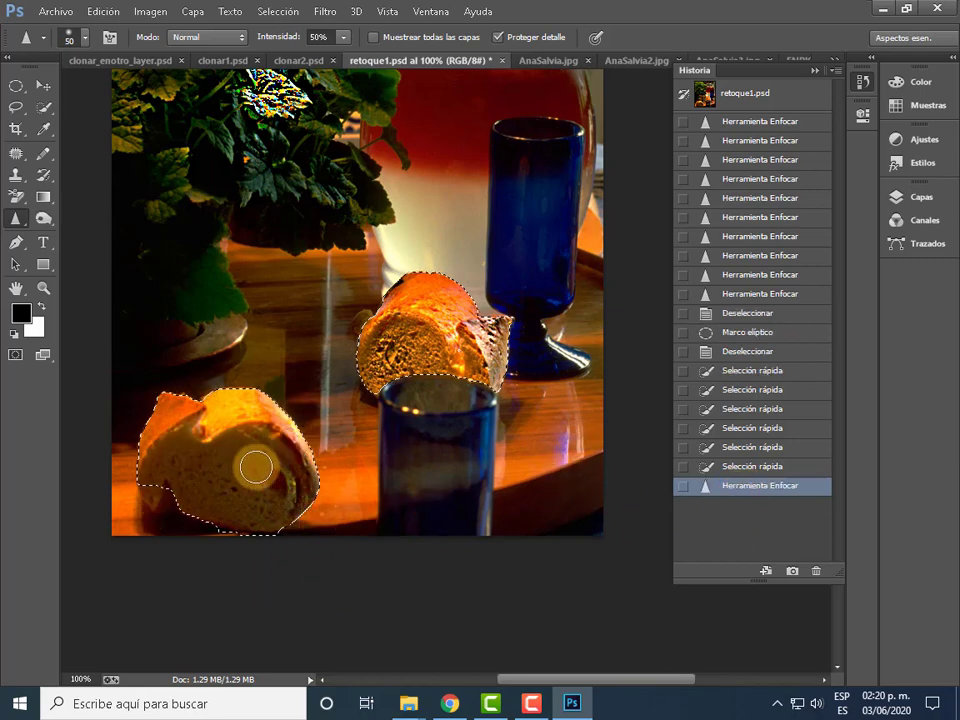
- Sharpen the lower-left bread piece and the upper bread's lower-left edge, texture and top
{"action": "mouse_move", "coordinate": [253, 463]}
{"action": "left_mouse_down"}
{"action": "mouse_move", "coordinate": [163, 402]}
{"action": "mouse_move", "coordinate": [251, 537]}
{"action": "left_mouse_up"}
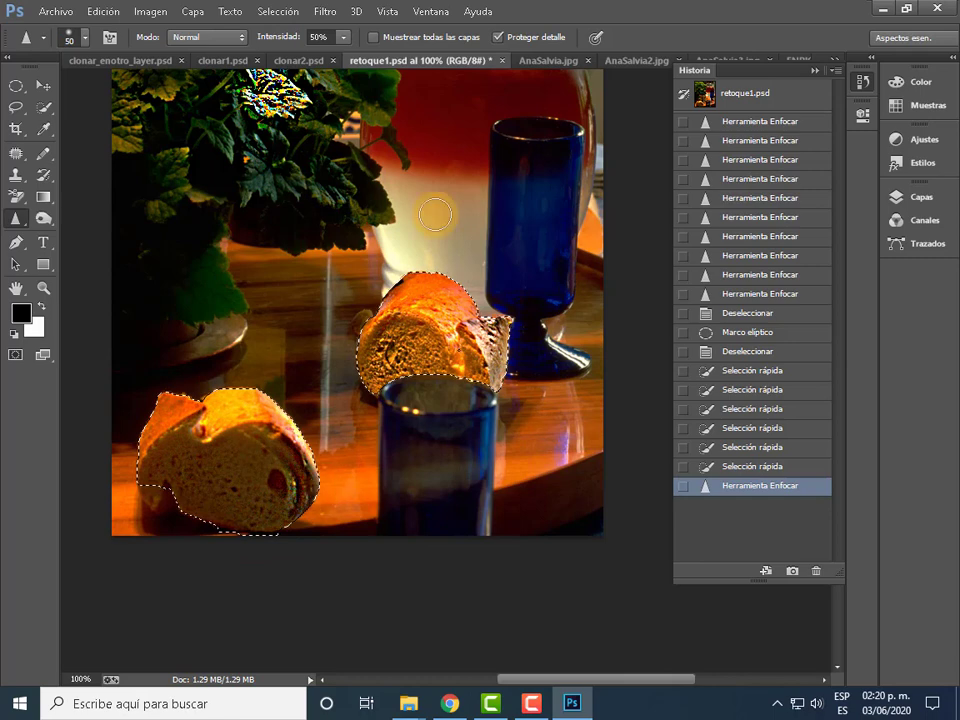
{"action": "mouse_move", "coordinate": [251, 537]}
{"action": "left_mouse_down"}
{"action": "mouse_move", "coordinate": [395, 401]}
{"action": "mouse_move", "coordinate": [497, 285]}
{"action": "left_mouse_up"}
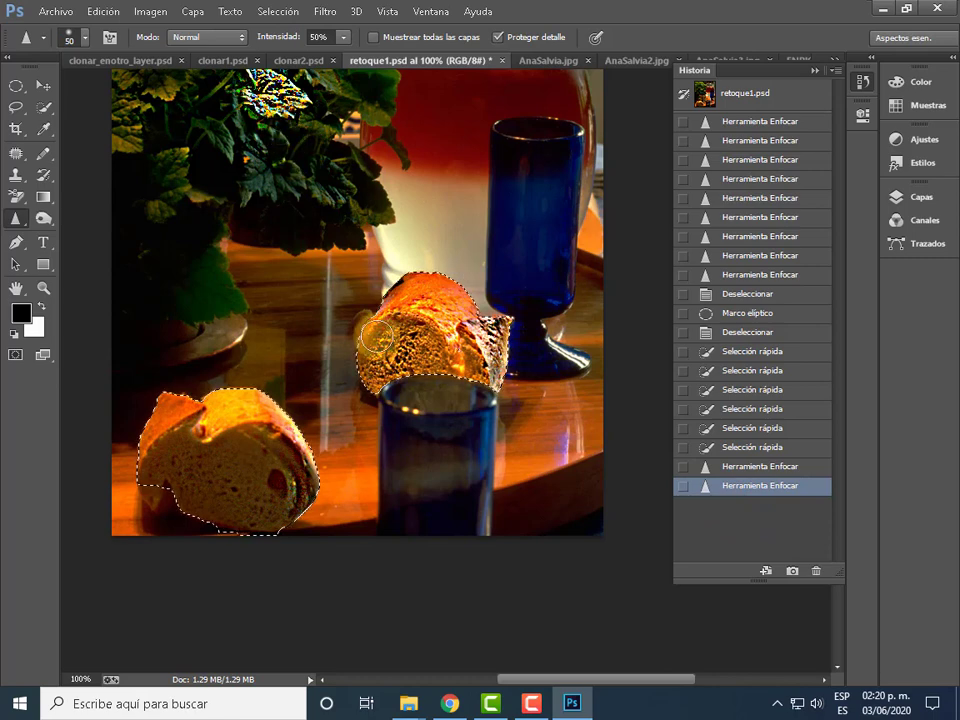
{"action": "left_click_drag", "start_coordinate": [398, 326], "coordinate": [468, 191]}
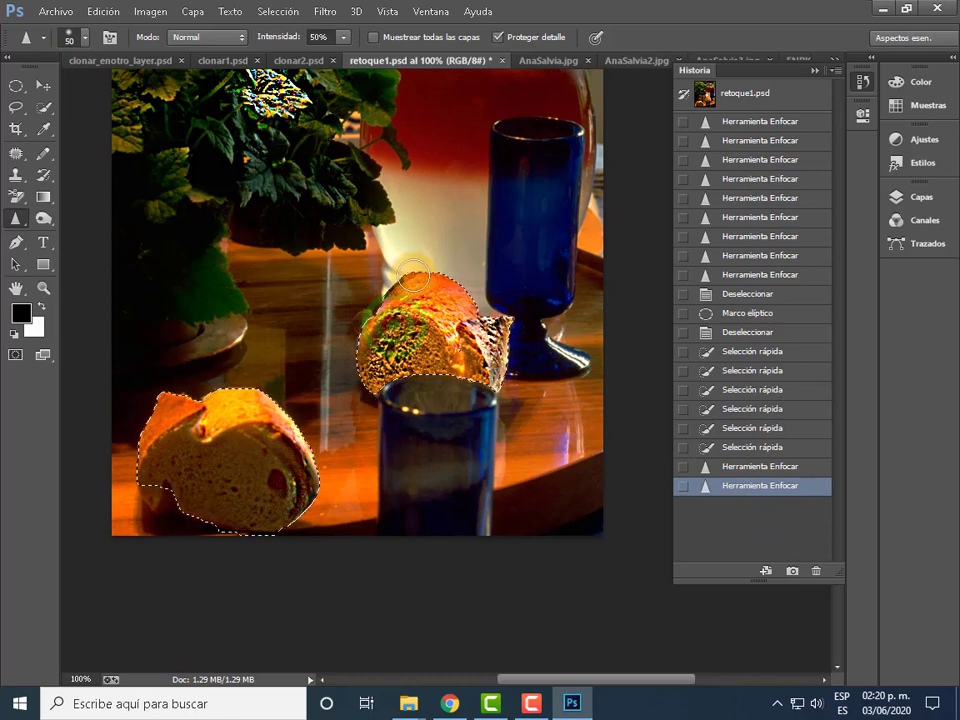
{"action": "left_click_drag", "start_coordinate": [497, 380], "coordinate": [400, 287]}
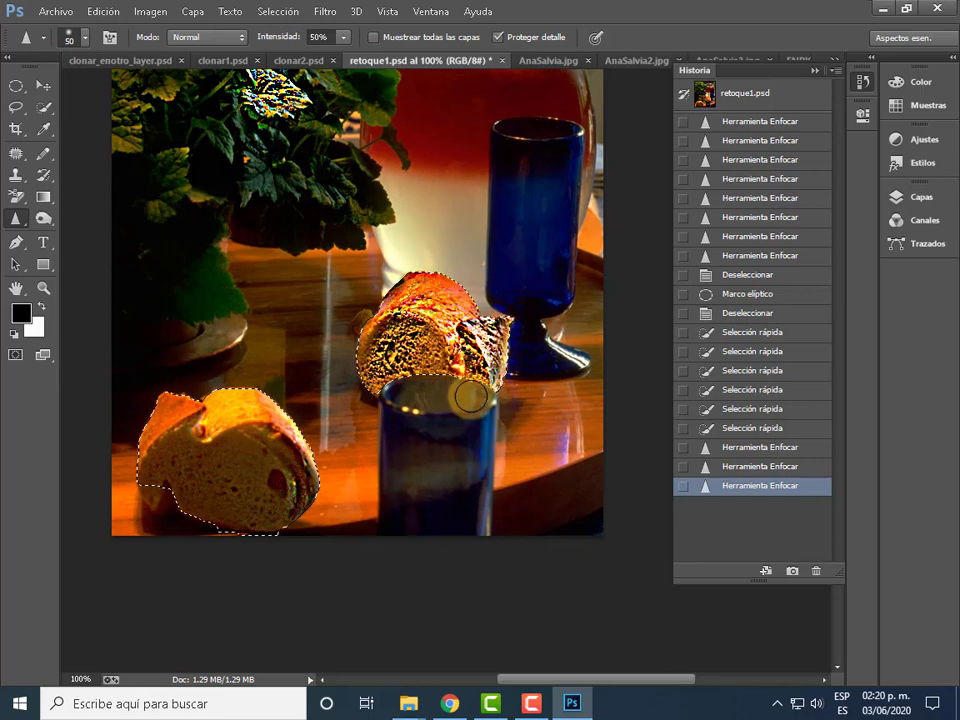
{"action": "left_click_drag", "start_coordinate": [470, 397], "coordinate": [425, 286]}
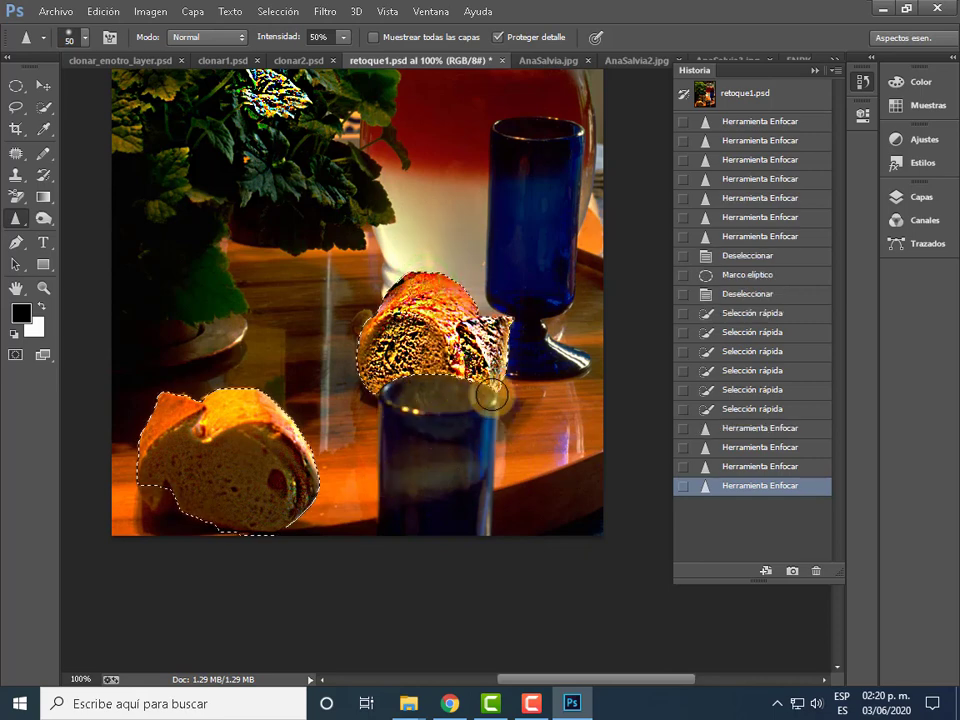
- Add more sharpen passes over the top and lower-right of the upper bread
{"action": "left_click_drag", "start_coordinate": [491, 396], "coordinate": [422, 330]}
{"action": "left_click_drag", "start_coordinate": [476, 311], "coordinate": [438, 301]}
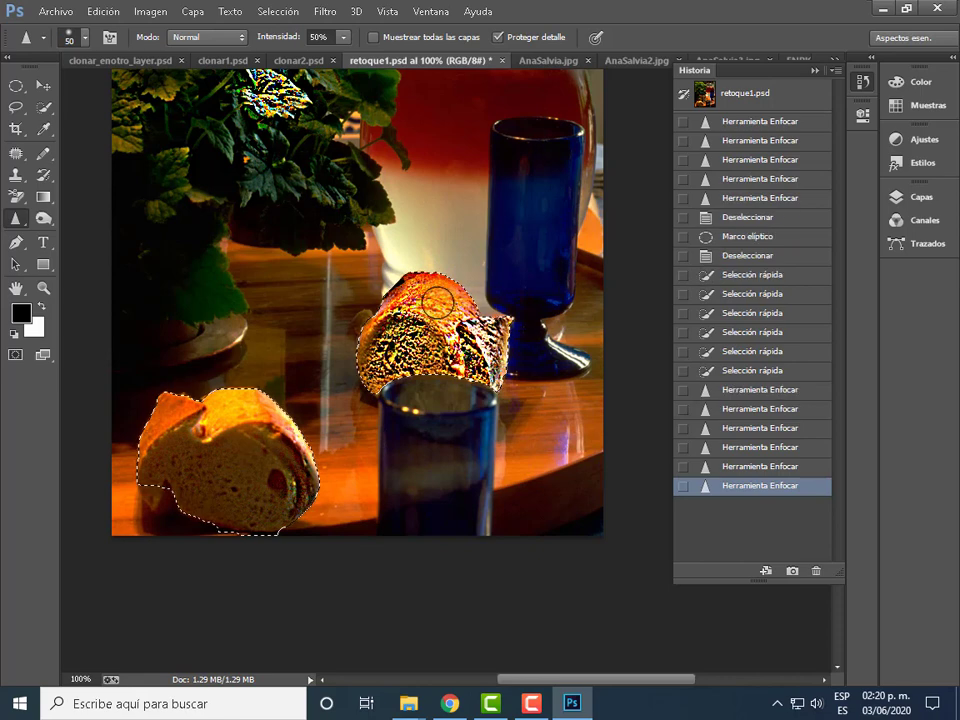
{"action": "left_click_drag", "start_coordinate": [403, 406], "coordinate": [425, 295]}
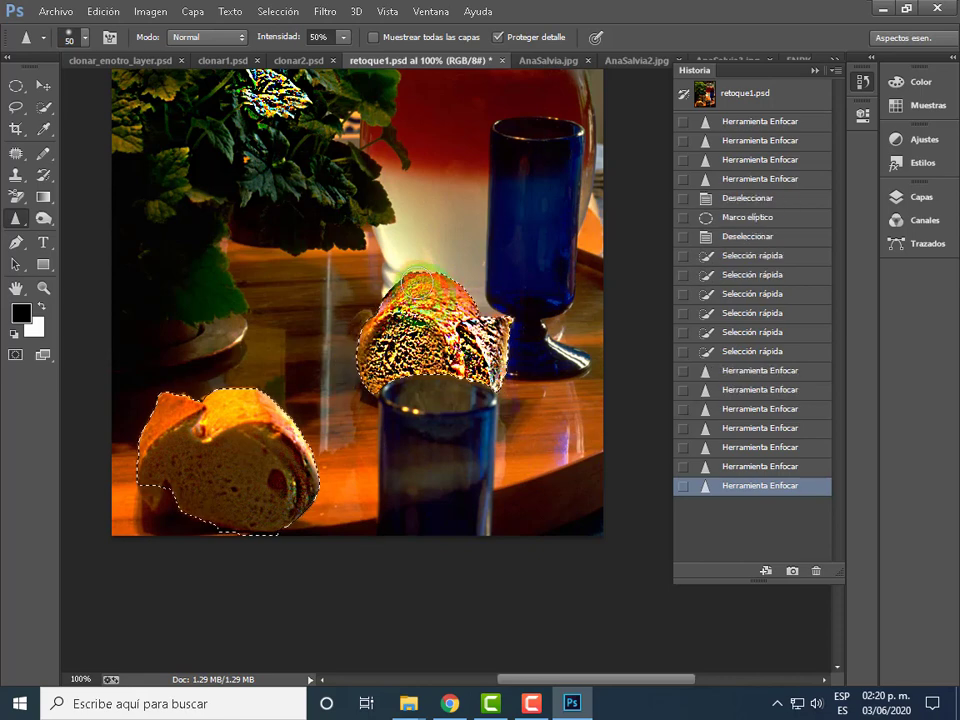
{"action": "left_click_drag", "start_coordinate": [525, 354], "coordinate": [427, 258]}
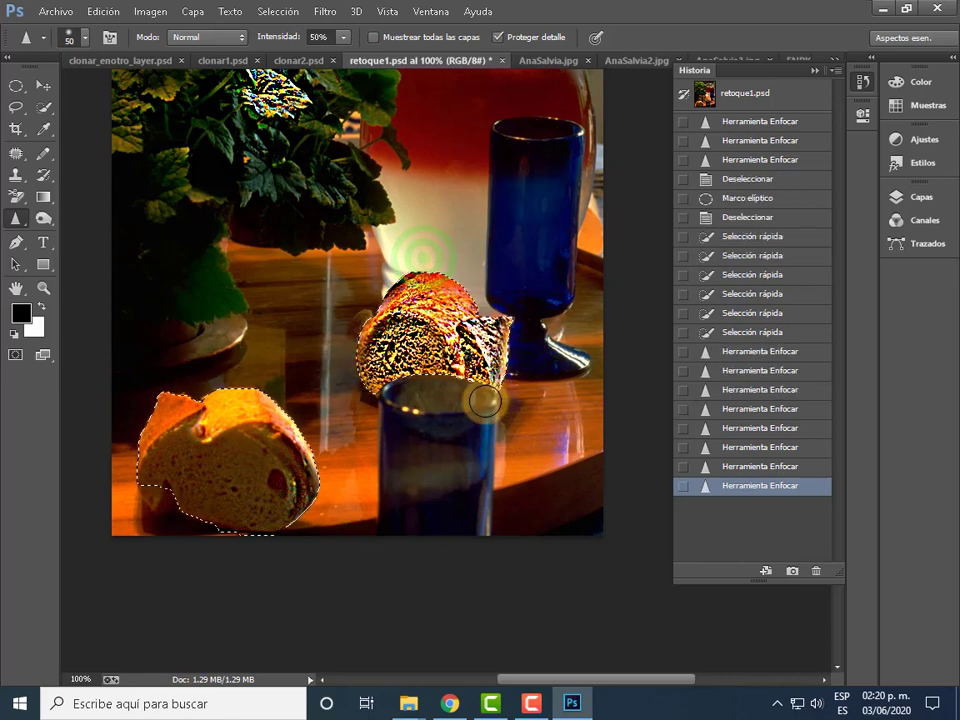
{"action": "mouse_move", "coordinate": [372, 345]}
{"action": "left_mouse_down"}
{"action": "mouse_move", "coordinate": [383, 322]}
{"action": "mouse_move", "coordinate": [393, 349]}
{"action": "left_mouse_up"}
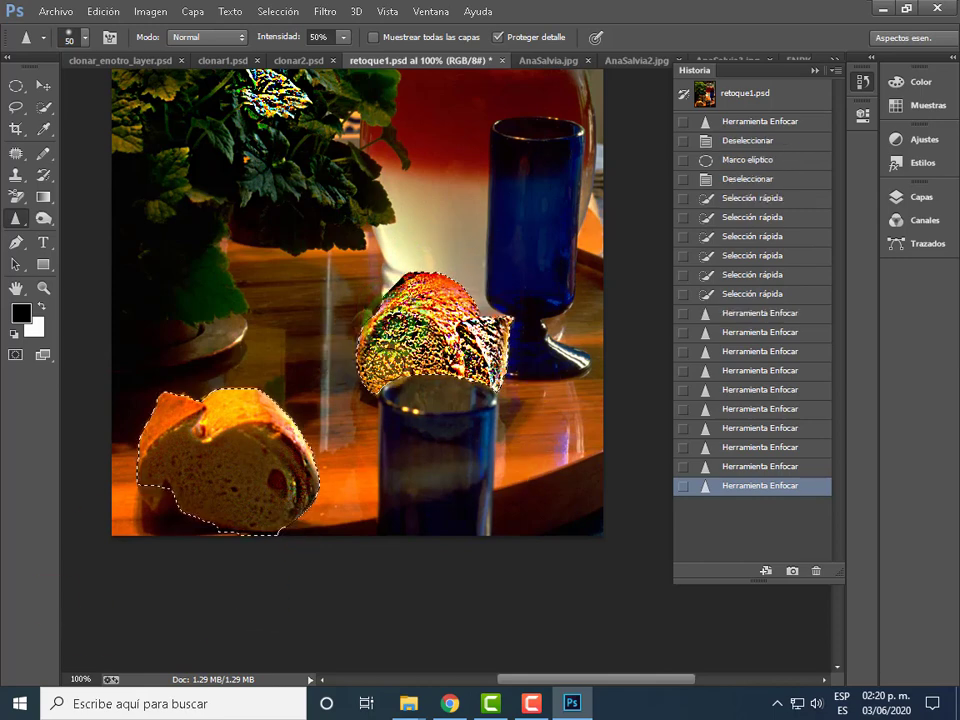
{"action": "left_click_drag", "start_coordinate": [485, 355], "coordinate": [451, 381]}
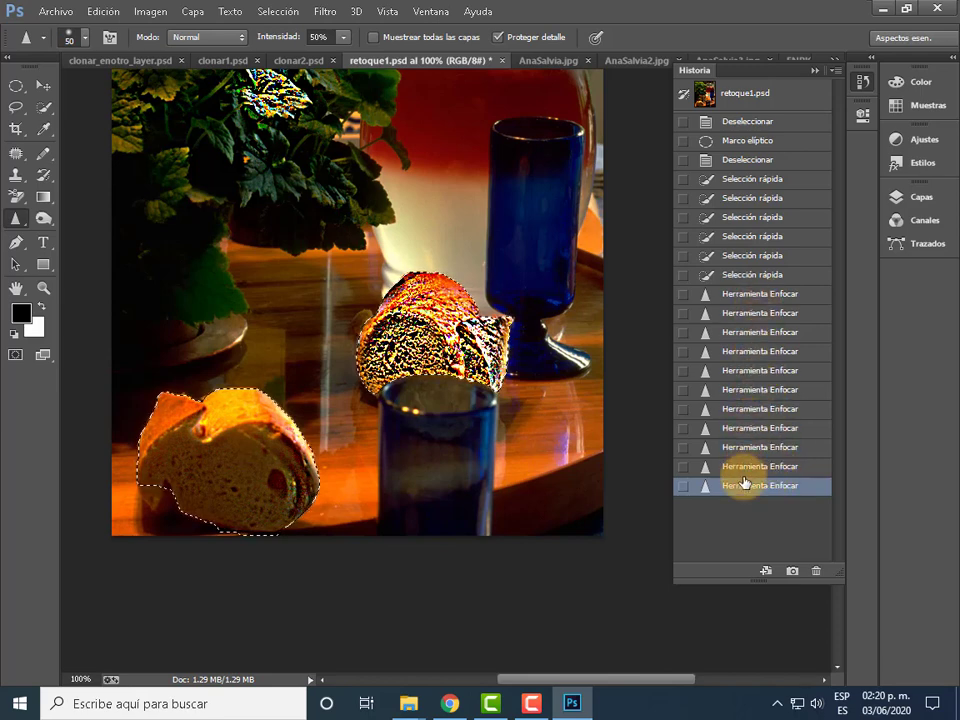
- Hide the History panel, sharpen the top plant leaves again, and zoom out to 66.67%
{"action": "left_click", "coordinate": [815, 70]}
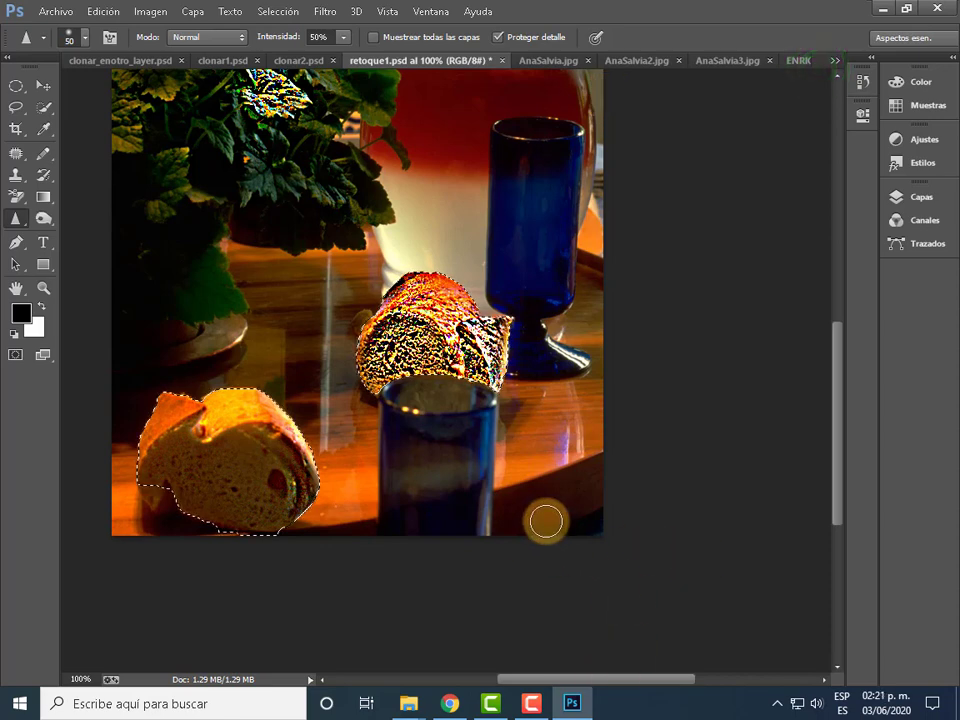
{"action": "left_click_drag", "start_coordinate": [261, 221], "coordinate": [262, 117]}
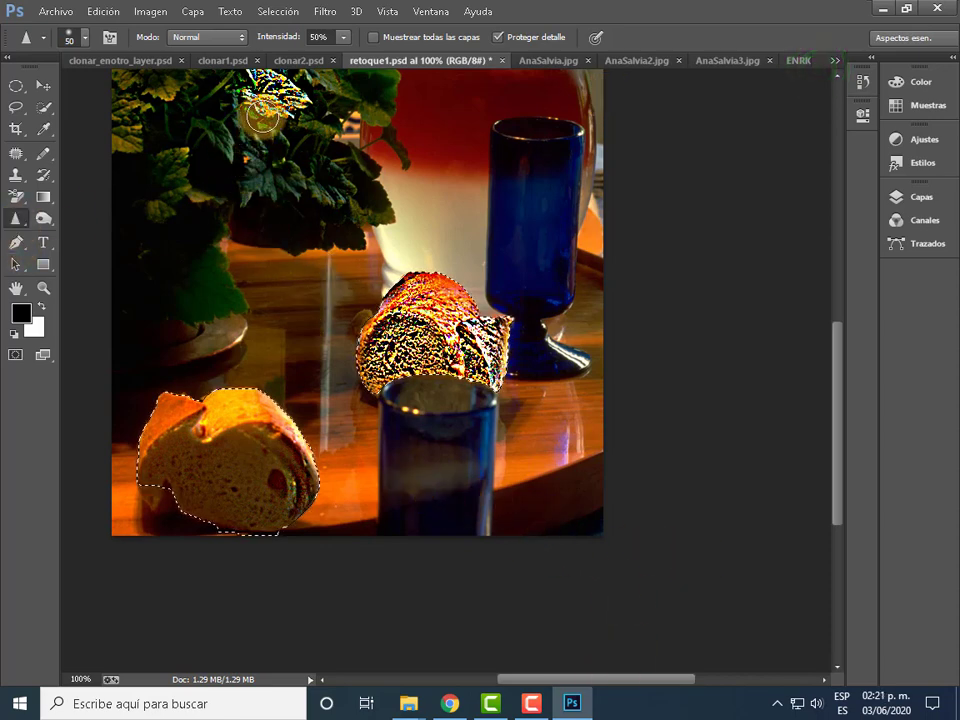
{"action": "left_click_drag", "start_coordinate": [413, 380], "coordinate": [432, 472]}
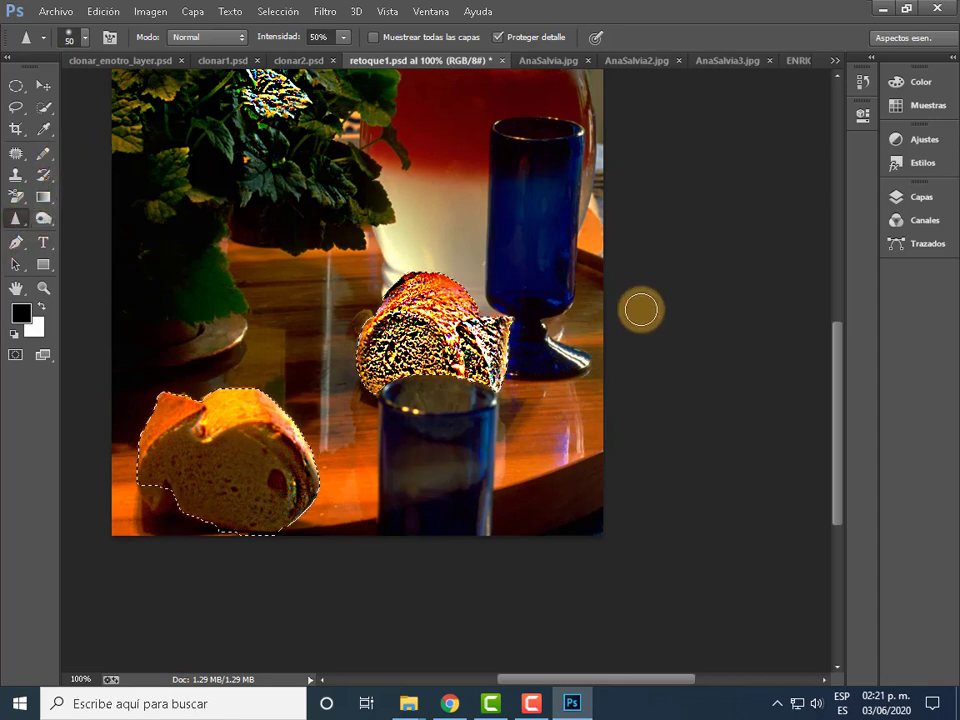
{"action": "key", "text": "ctrl+minus"}
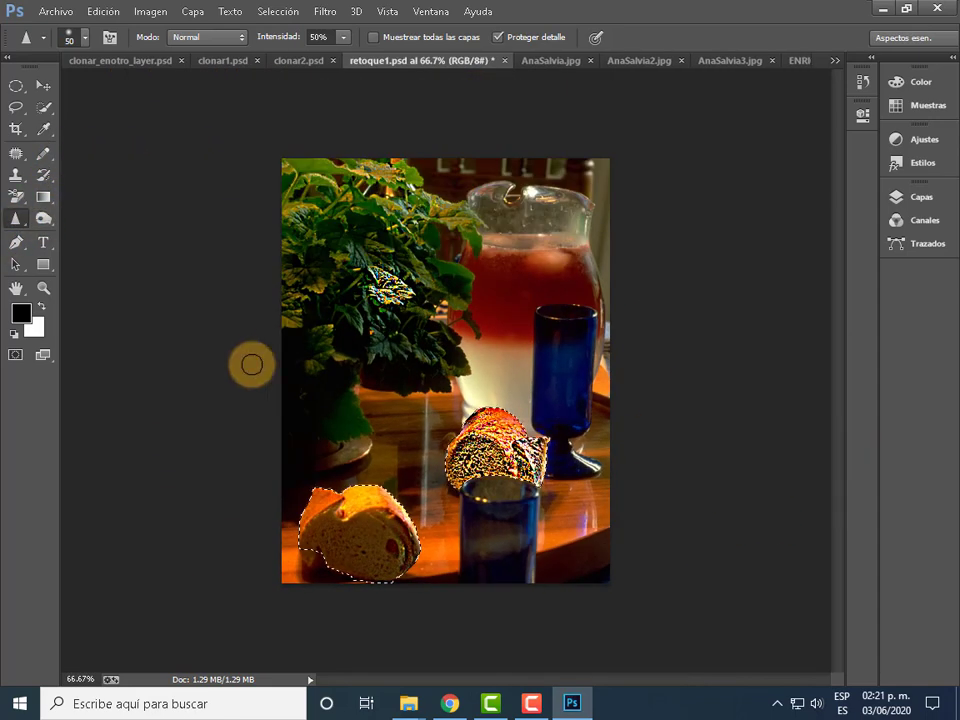
- Make Quick Selection the active tool with a 20 px brush
{"action": "right_click", "coordinate": [16, 230]}
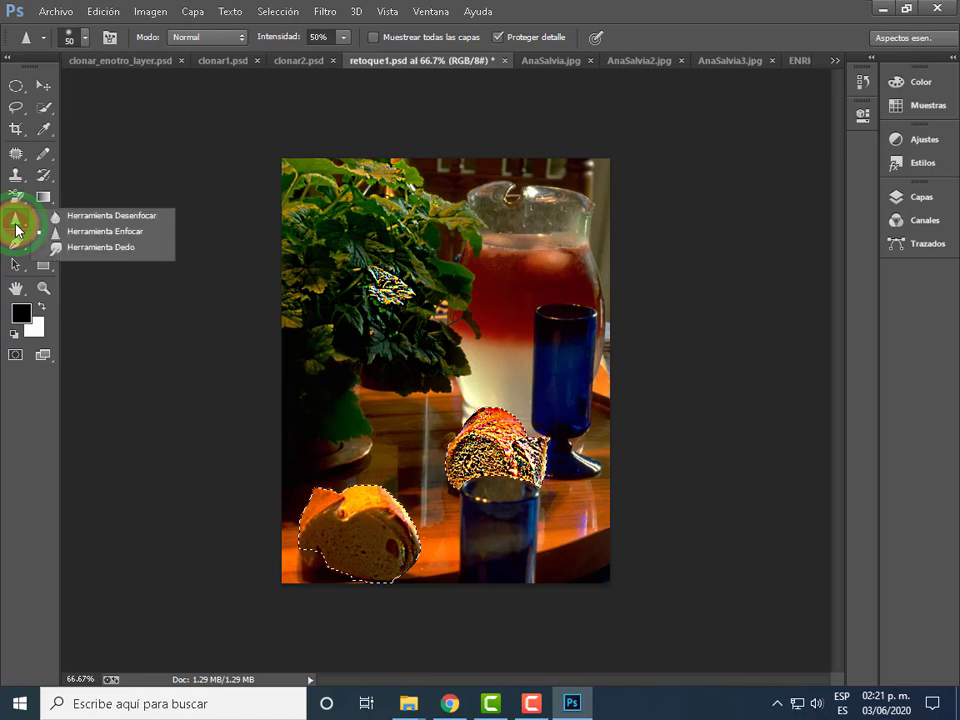
{"action": "left_click", "coordinate": [144, 217]}
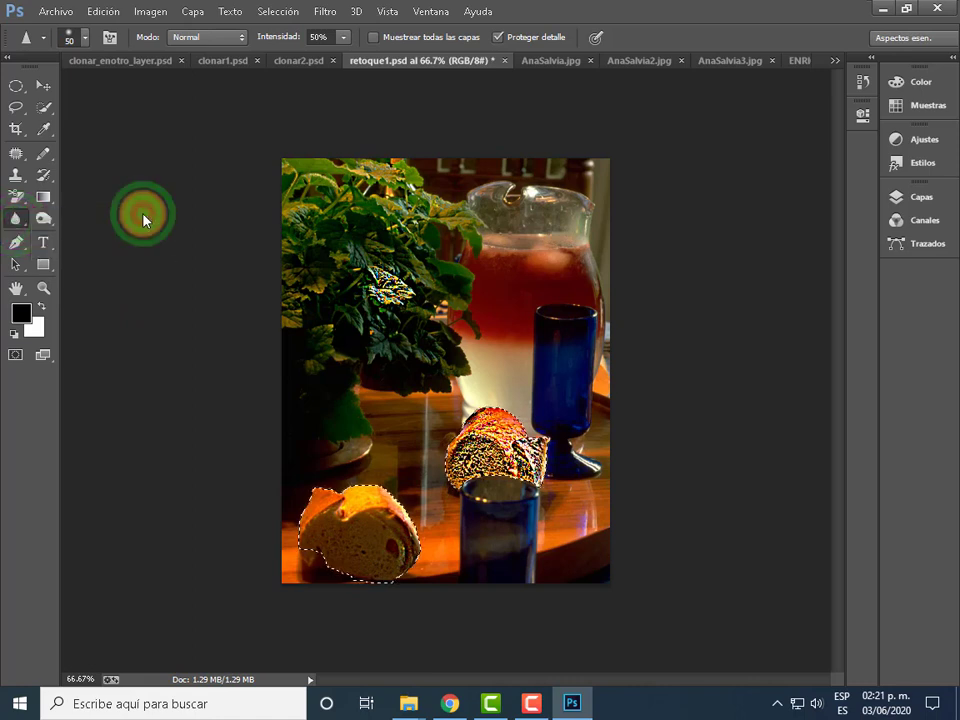
{"action": "left_click", "coordinate": [45, 108]}
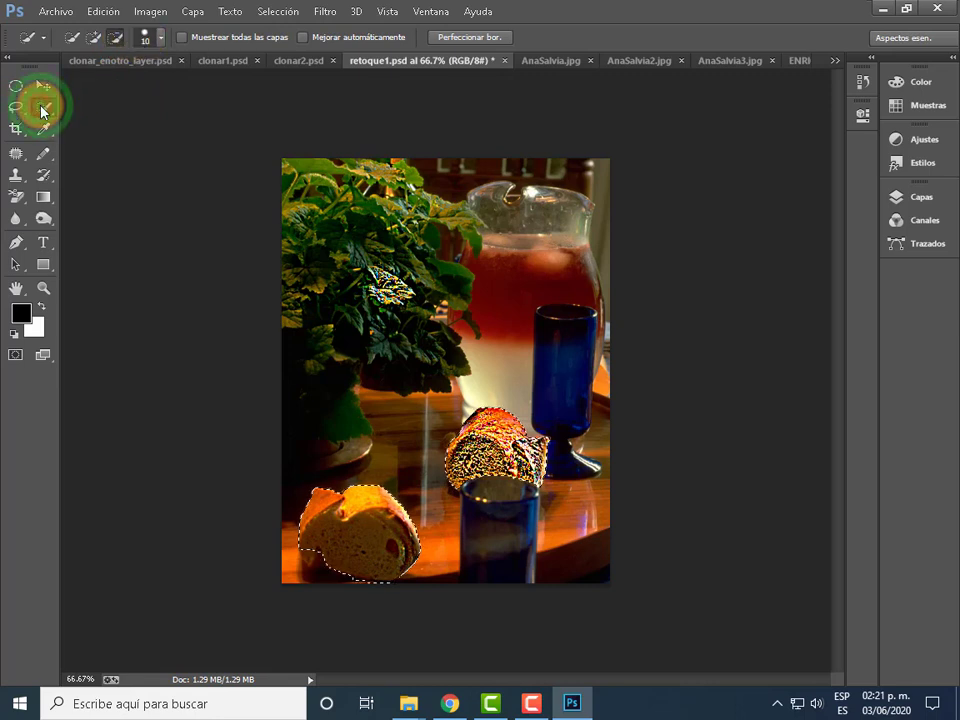
{"action": "right_click", "coordinate": [43, 107]}
{"action": "left_click", "coordinate": [166, 107]}
{"action": "left_click", "coordinate": [150, 37]}
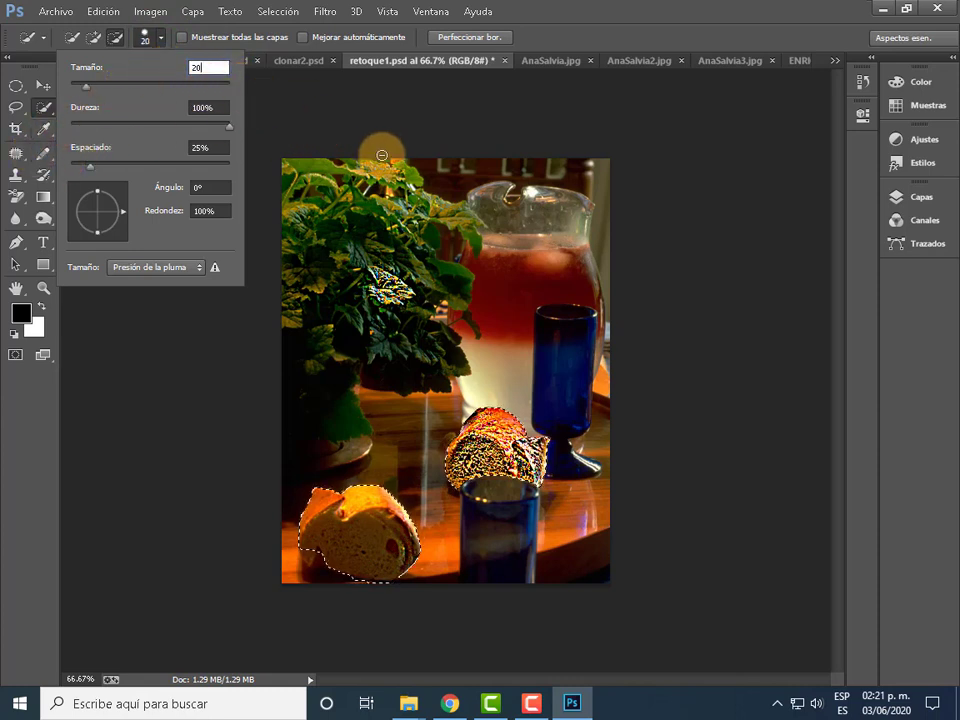
{"action": "left_click", "coordinate": [508, 214]}
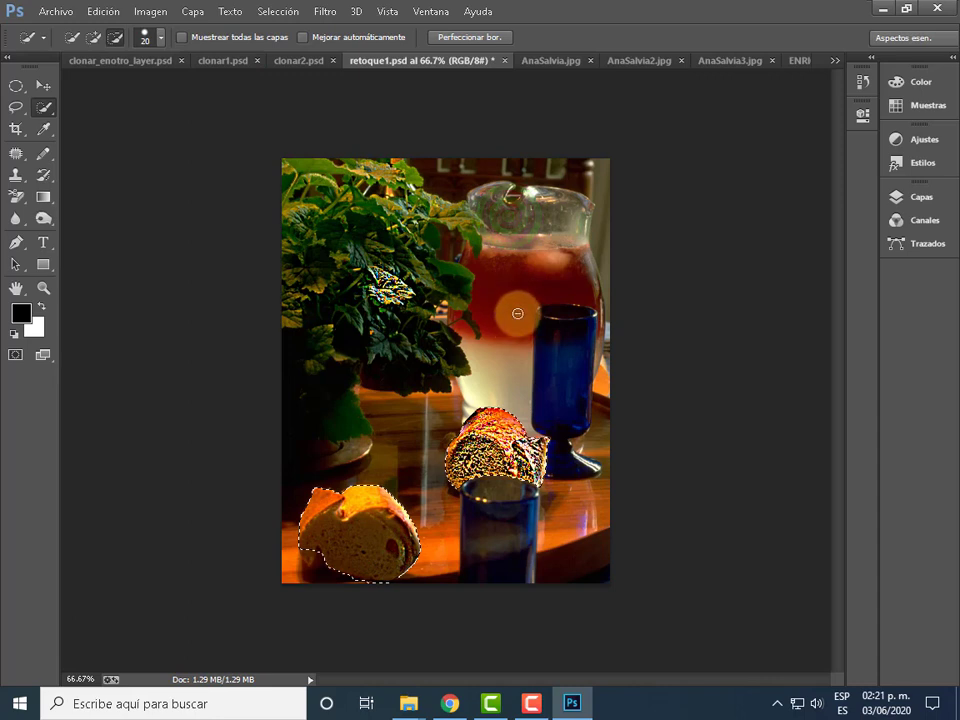
- Deselect the bread with the Elliptical Marquee, then quick-select the jug and tall blue glass
{"action": "left_click", "coordinate": [524, 240]}
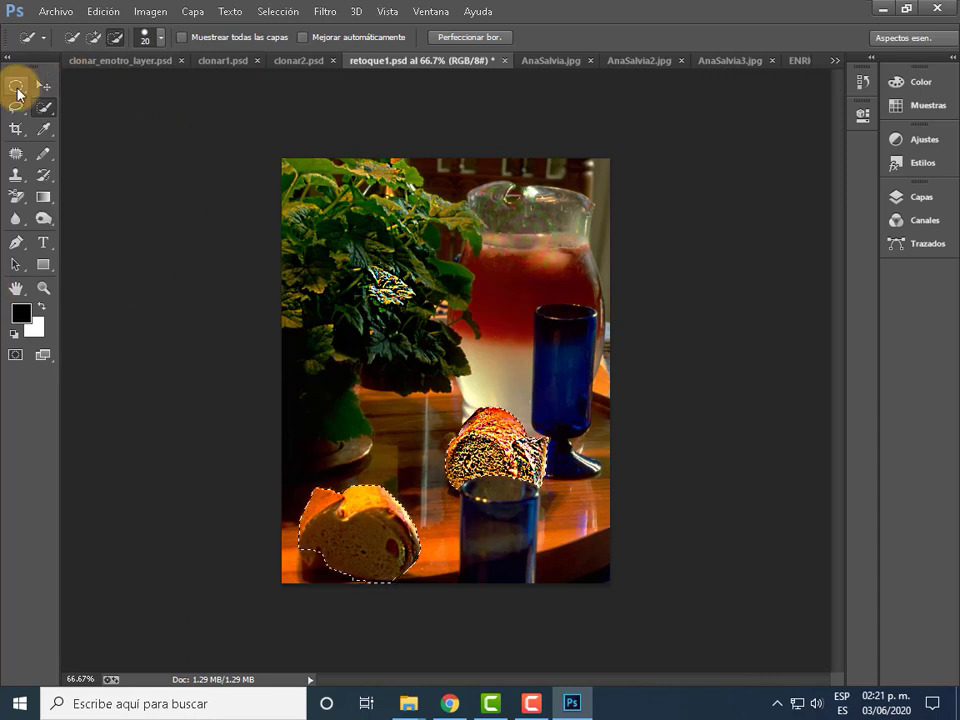
{"action": "left_click", "coordinate": [15, 86]}
{"action": "left_click", "coordinate": [517, 258]}
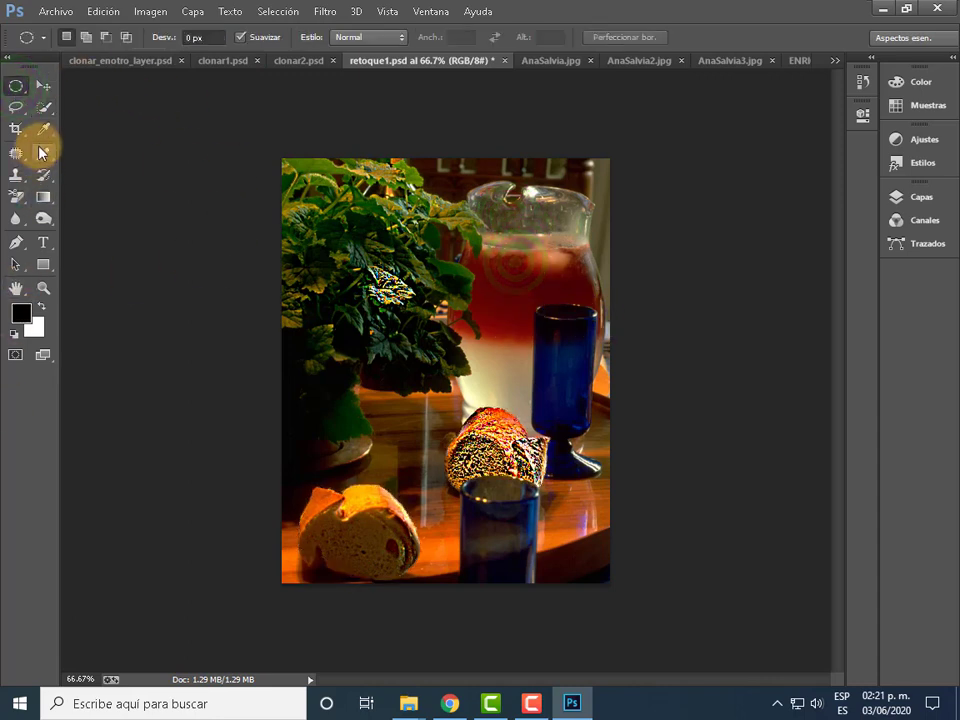
{"action": "left_click", "coordinate": [43, 107]}
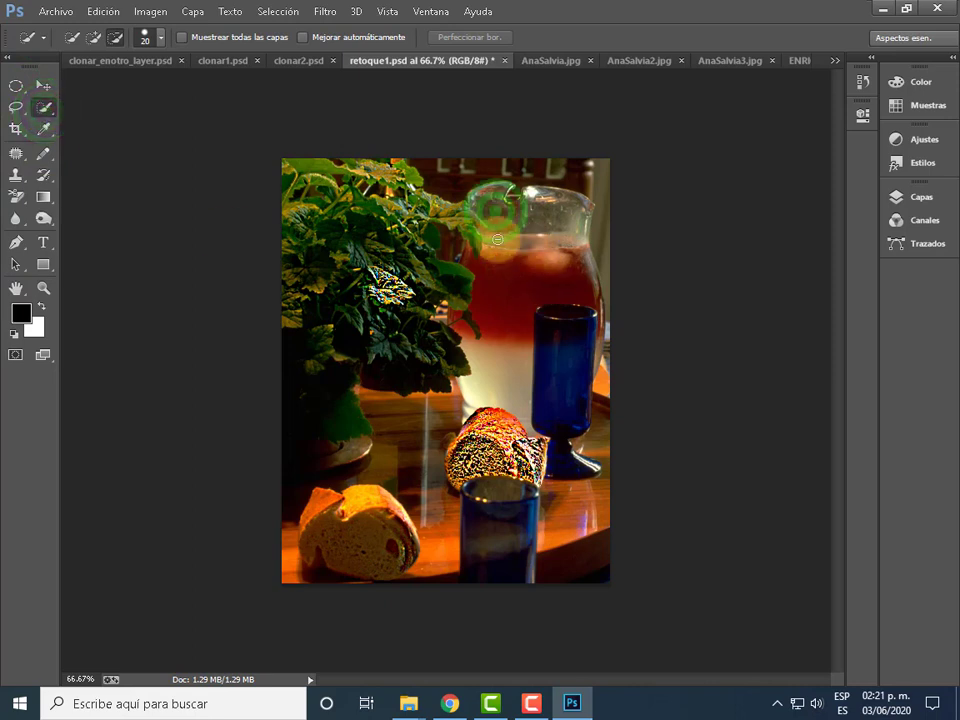
{"action": "left_click_drag", "start_coordinate": [490, 208], "coordinate": [502, 328]}
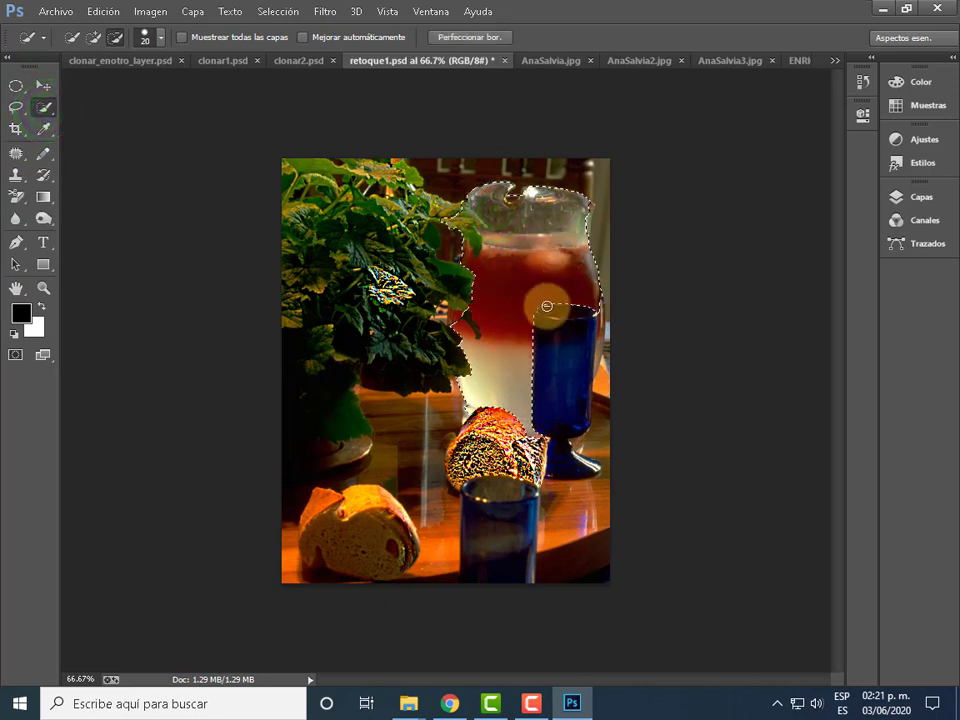
- Zoom to 200%, set a 1 px brush, and add areas right of the glass and along the plant
{"action": "key", "text": "ctrl+plus"}
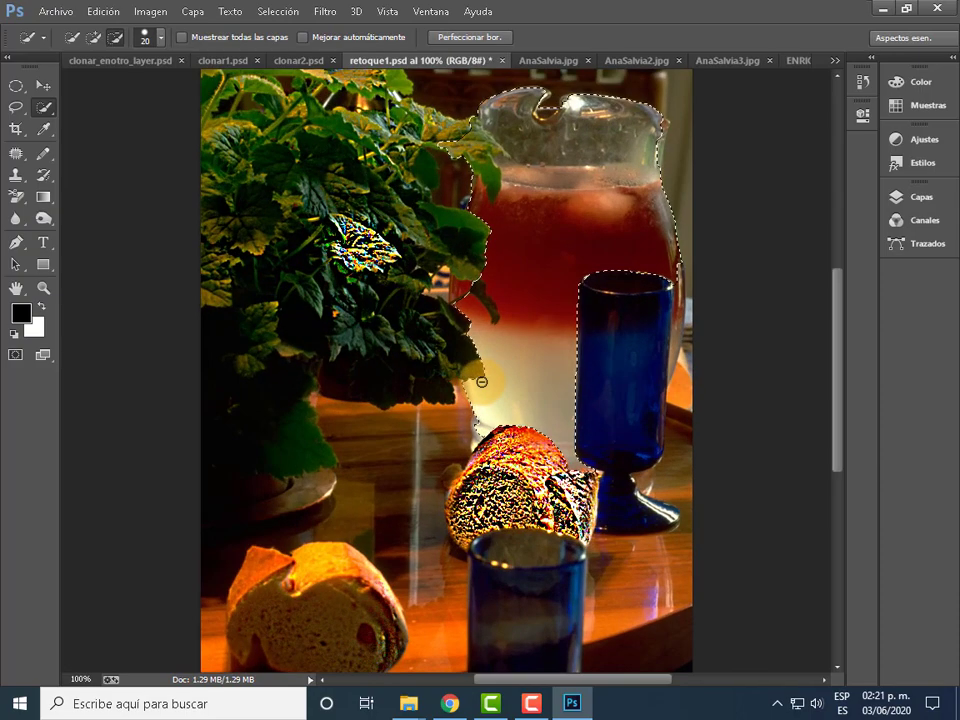
{"action": "key", "text": "ctrl+plus"}
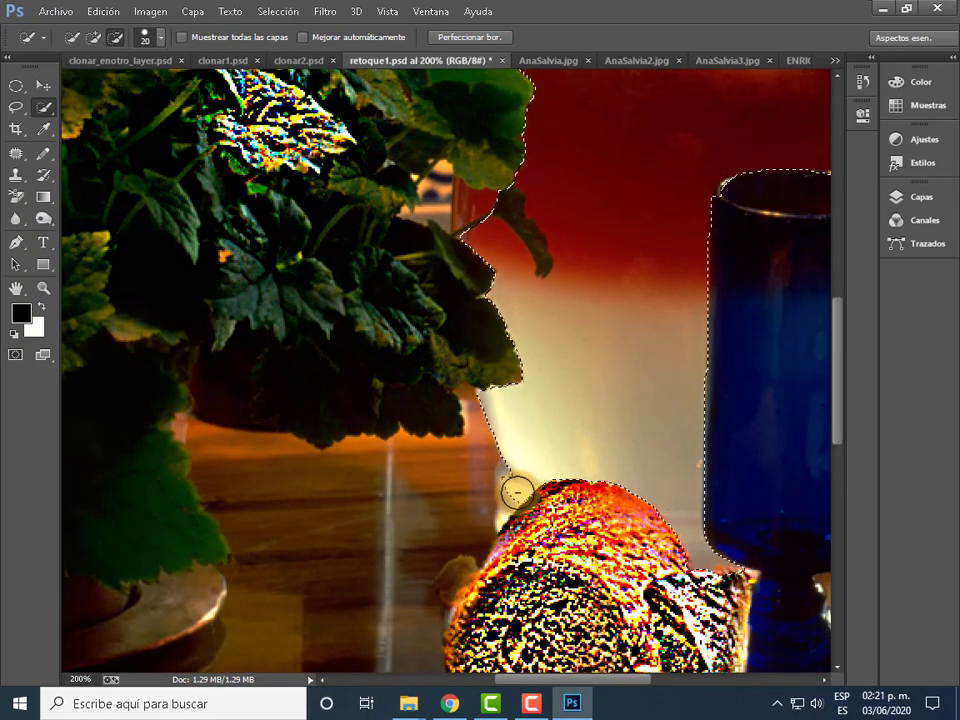
{"action": "left_click_drag", "start_coordinate": [600, 686], "coordinate": [648, 692]}
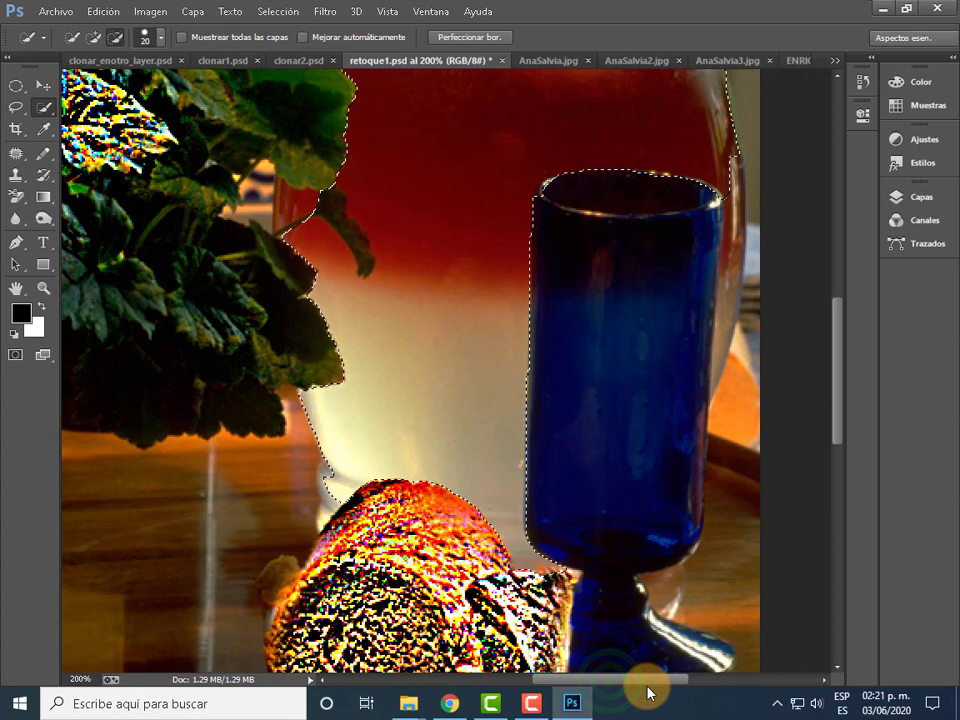
{"action": "left_click", "coordinate": [161, 43]}
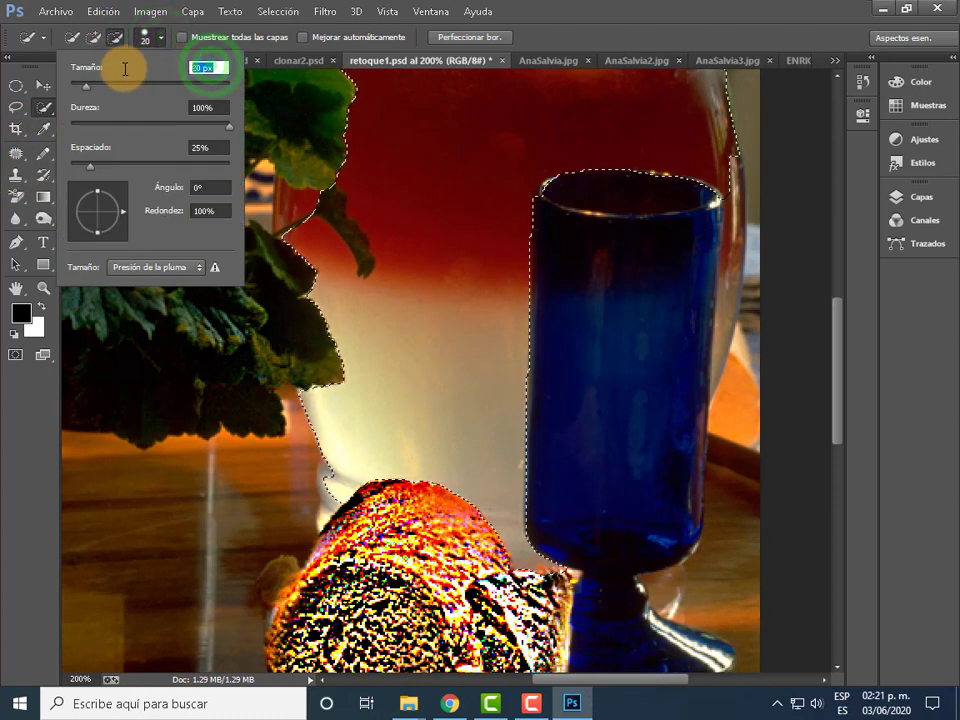
{"action": "type", "text": "1"}
{"action": "key", "text": "Return"}
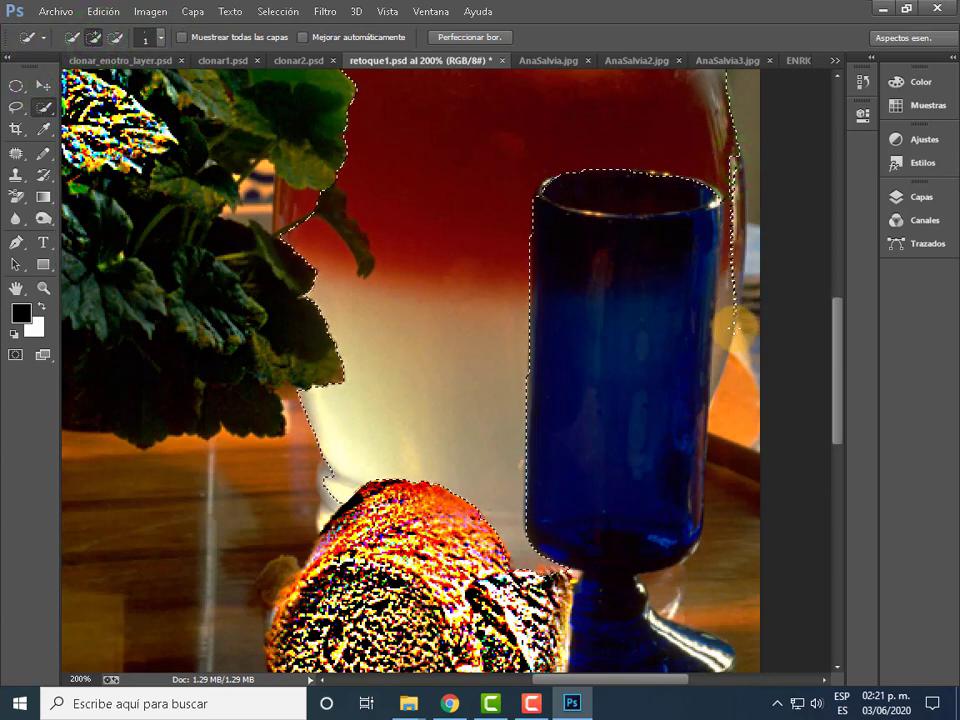
{"action": "left_click", "coordinate": [715, 365]}
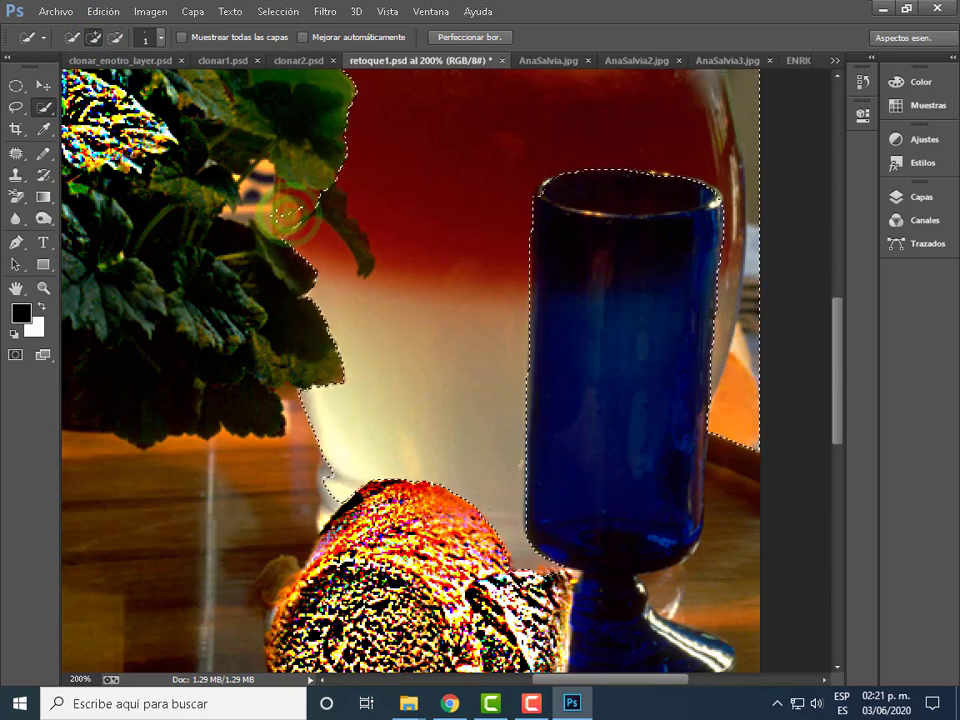
{"action": "left_click", "coordinate": [300, 203]}
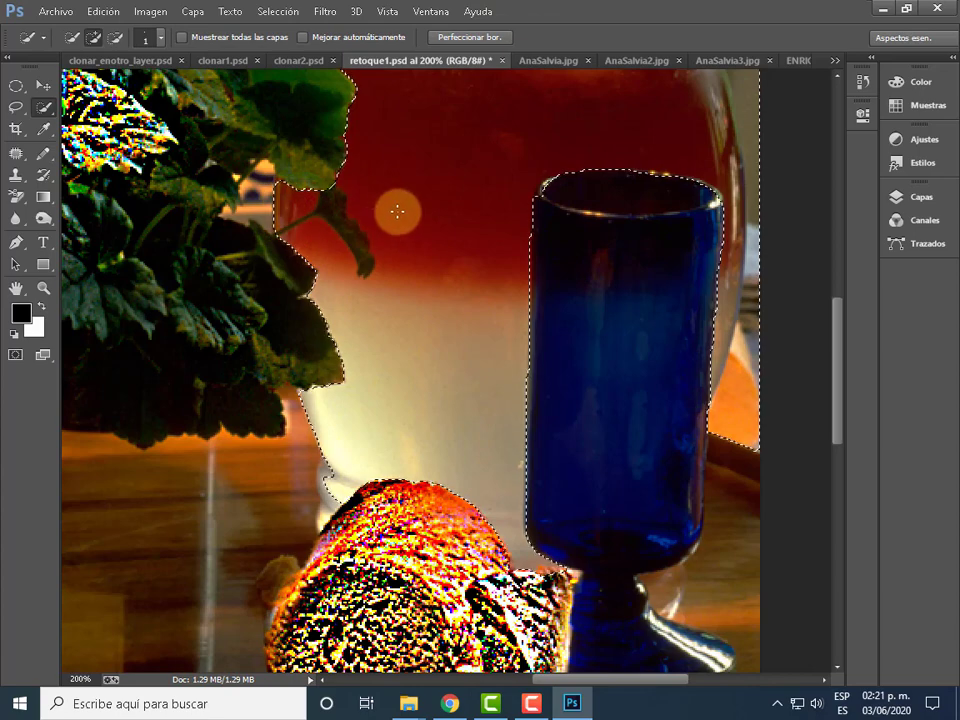
- Refine the plant edge, then trim the leaf-top edge in subtract mode
{"action": "scroll", "coordinate": [396, 208], "scroll_direction": "up", "scroll_amount": 1}
{"action": "scroll", "coordinate": [396, 208], "scroll_direction": "up", "scroll_amount": 1}
{"action": "scroll", "coordinate": [397, 212], "scroll_direction": "up", "scroll_amount": 2}
{"action": "scroll", "coordinate": [397, 212], "scroll_direction": "up", "scroll_amount": 1}
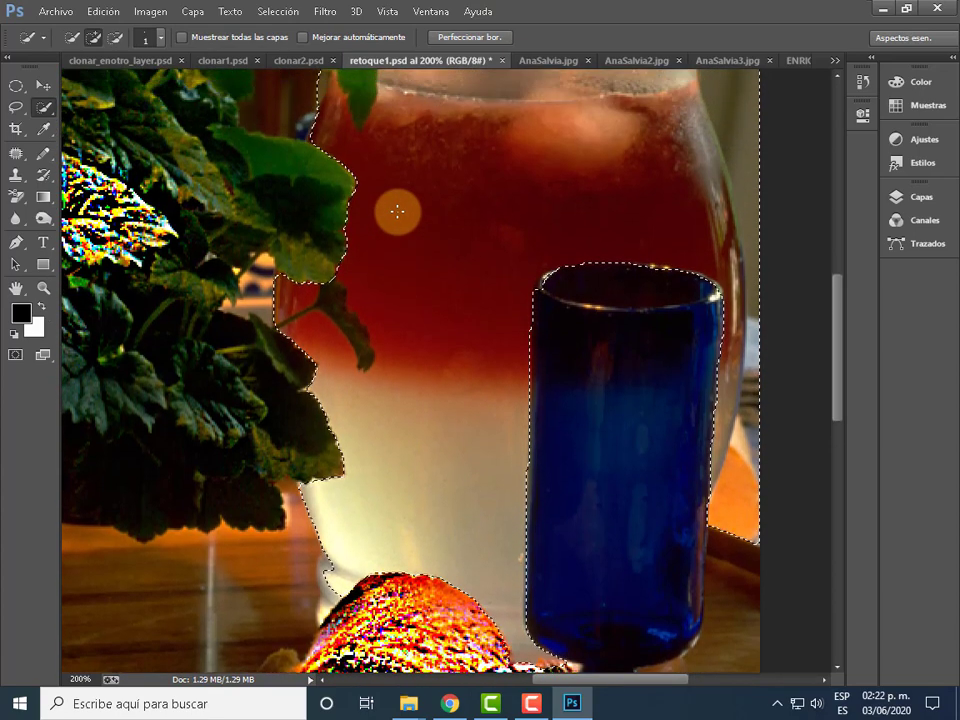
{"action": "scroll", "coordinate": [397, 212], "scroll_direction": "up", "scroll_amount": 2}
{"action": "scroll", "coordinate": [397, 212], "scroll_direction": "up", "scroll_amount": 2}
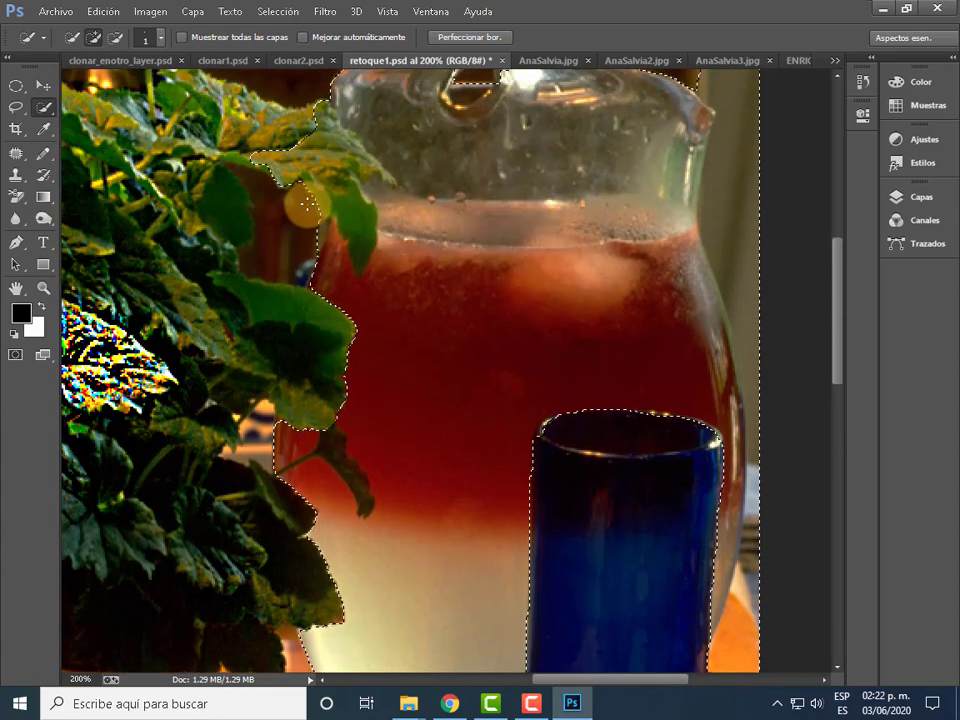
{"action": "left_click", "coordinate": [305, 203]}
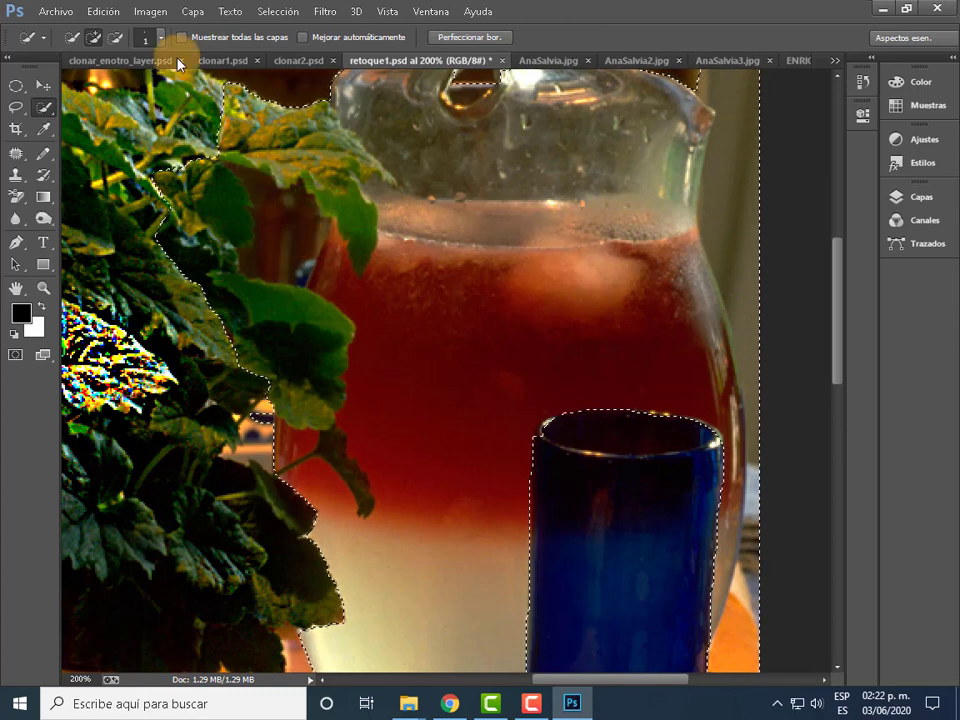
{"action": "left_click", "coordinate": [116, 37]}
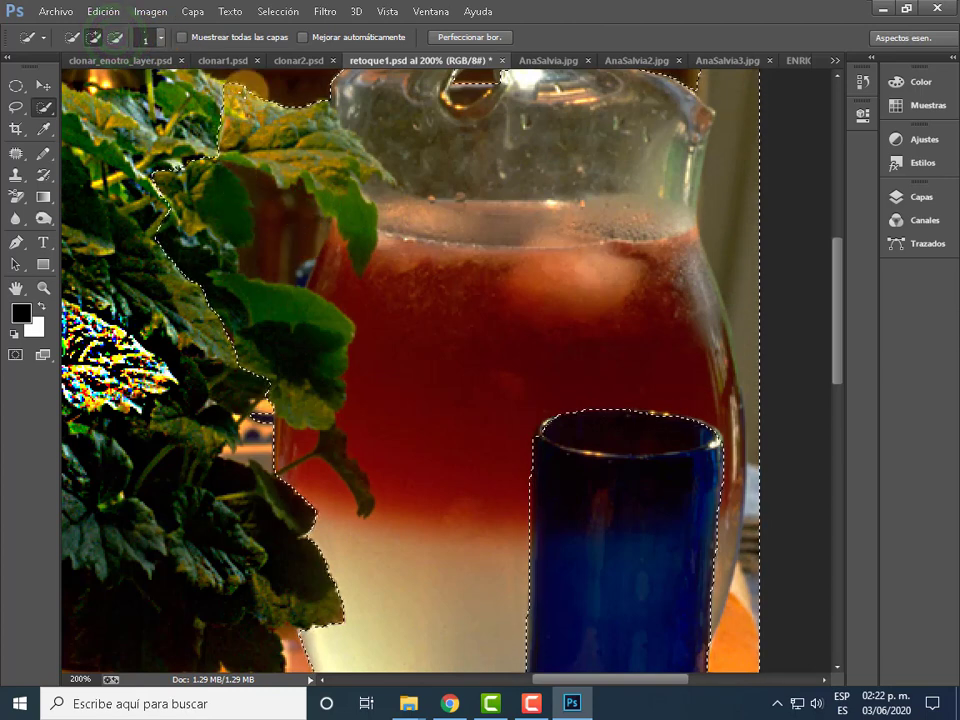
{"action": "left_click", "coordinate": [297, 87]}
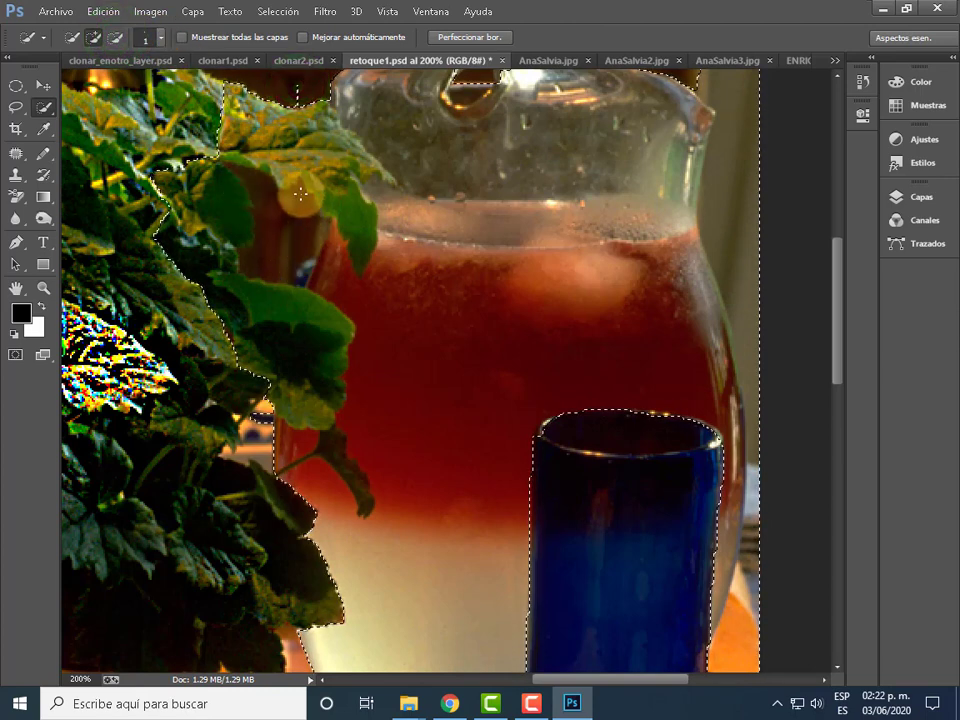
{"action": "left_click", "coordinate": [292, 92]}
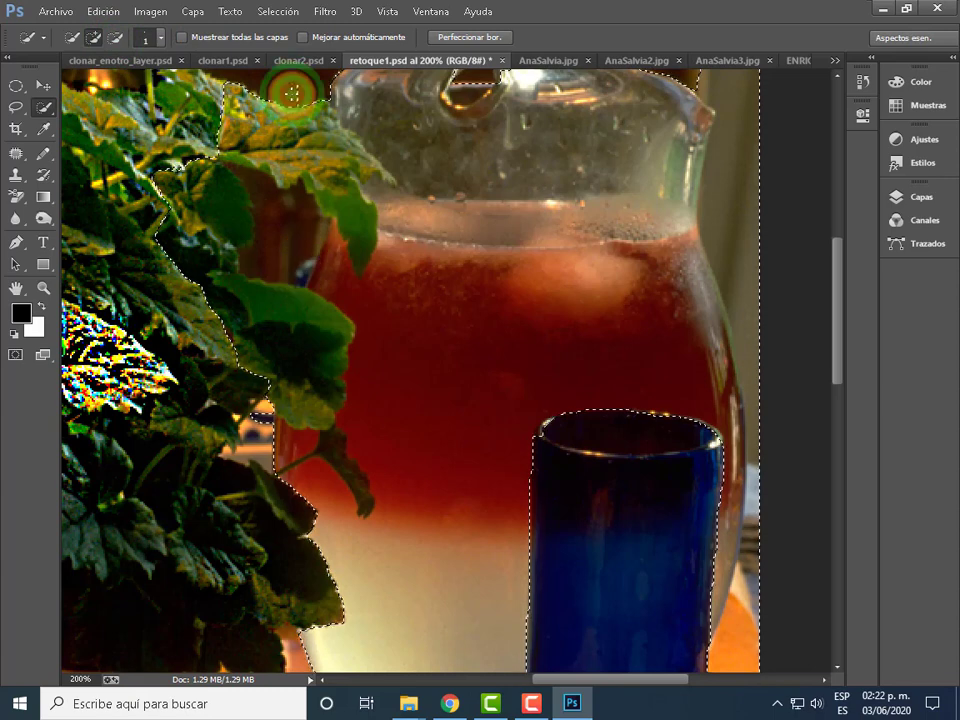
{"action": "left_click", "coordinate": [155, 39]}
{"action": "left_click", "coordinate": [221, 69]}
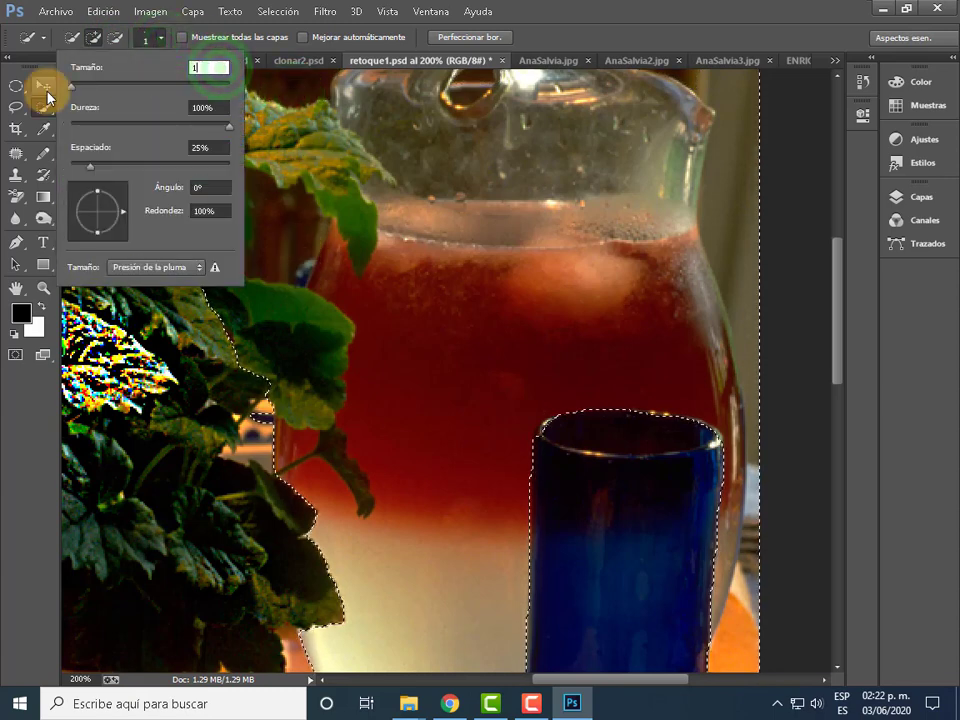
- Set the brush to 10 px and subtract the upper leaves and hanging stem from the selection
{"action": "type", "text": "10"}
{"action": "key", "text": "Return"}
{"action": "left_click_drag", "start_coordinate": [298, 95], "coordinate": [291, 248]}
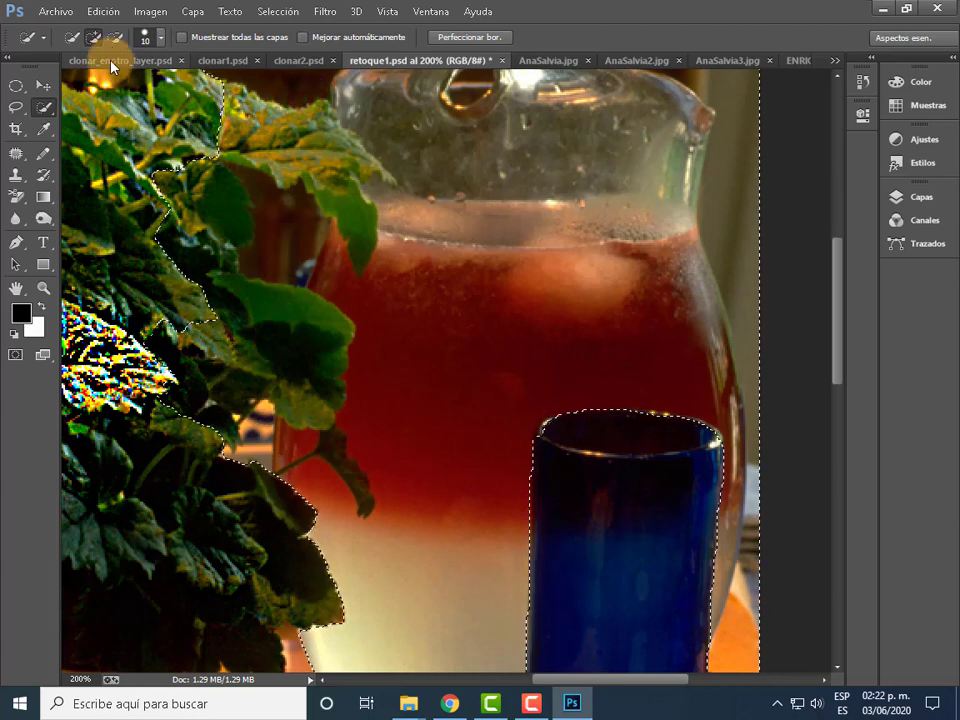
{"action": "mouse_move", "coordinate": [259, 395]}
{"action": "left_mouse_down"}
{"action": "mouse_move", "coordinate": [305, 96]}
{"action": "mouse_move", "coordinate": [243, 103]}
{"action": "left_mouse_up"}
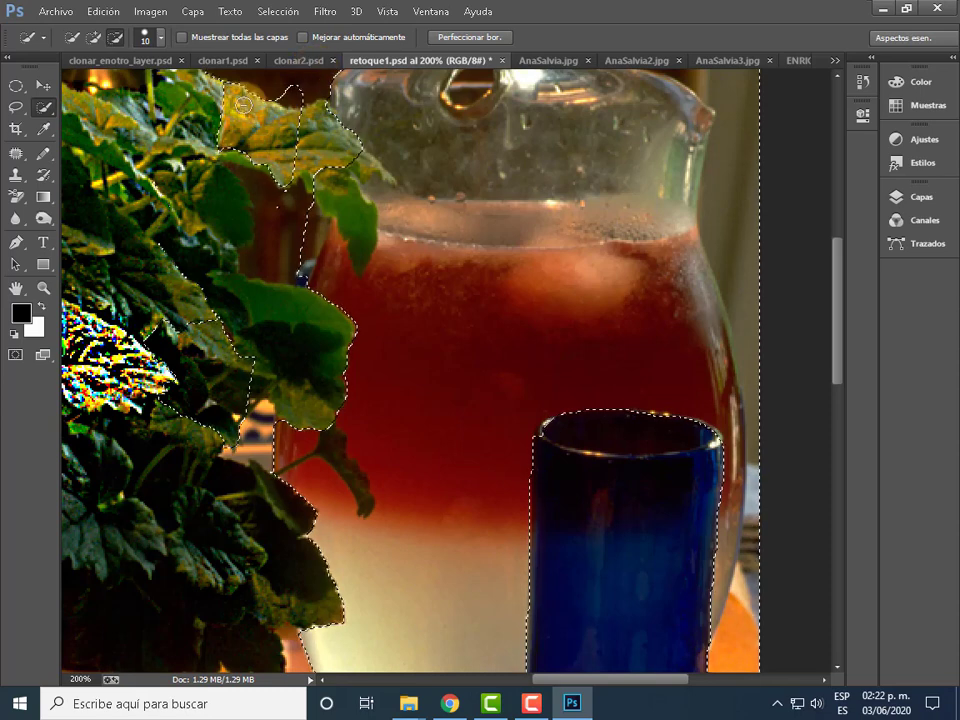
{"action": "mouse_move", "coordinate": [243, 157]}
{"action": "left_mouse_down"}
{"action": "mouse_move", "coordinate": [144, 346]}
{"action": "mouse_move", "coordinate": [240, 343]}
{"action": "mouse_move", "coordinate": [195, 452]}
{"action": "left_mouse_up"}
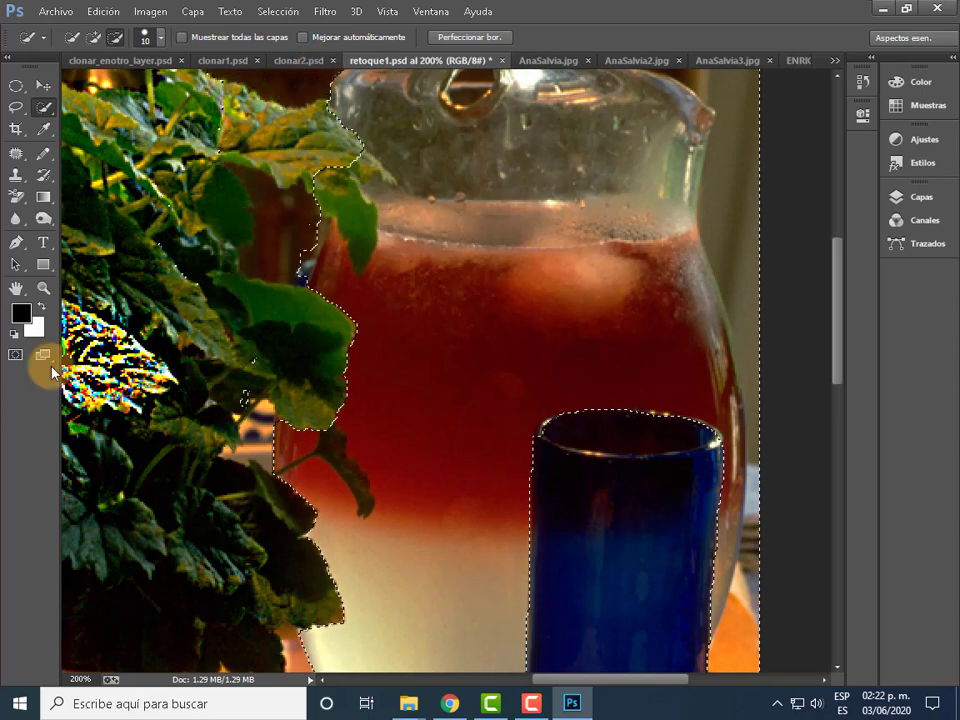
{"action": "left_click_drag", "start_coordinate": [336, 190], "coordinate": [354, 230]}
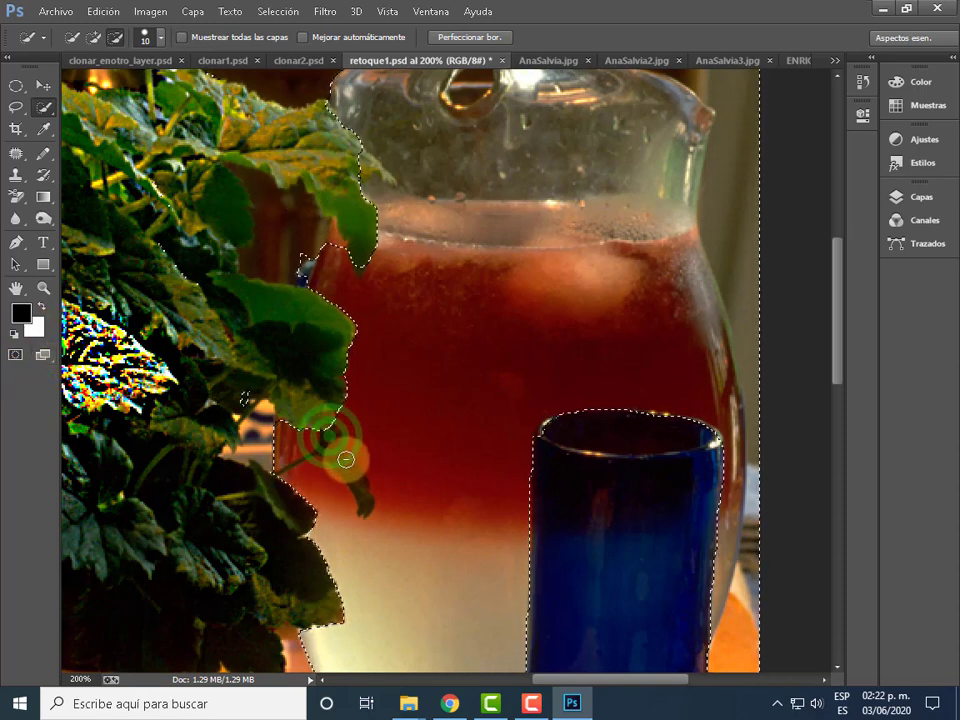
{"action": "left_click_drag", "start_coordinate": [320, 453], "coordinate": [360, 489]}
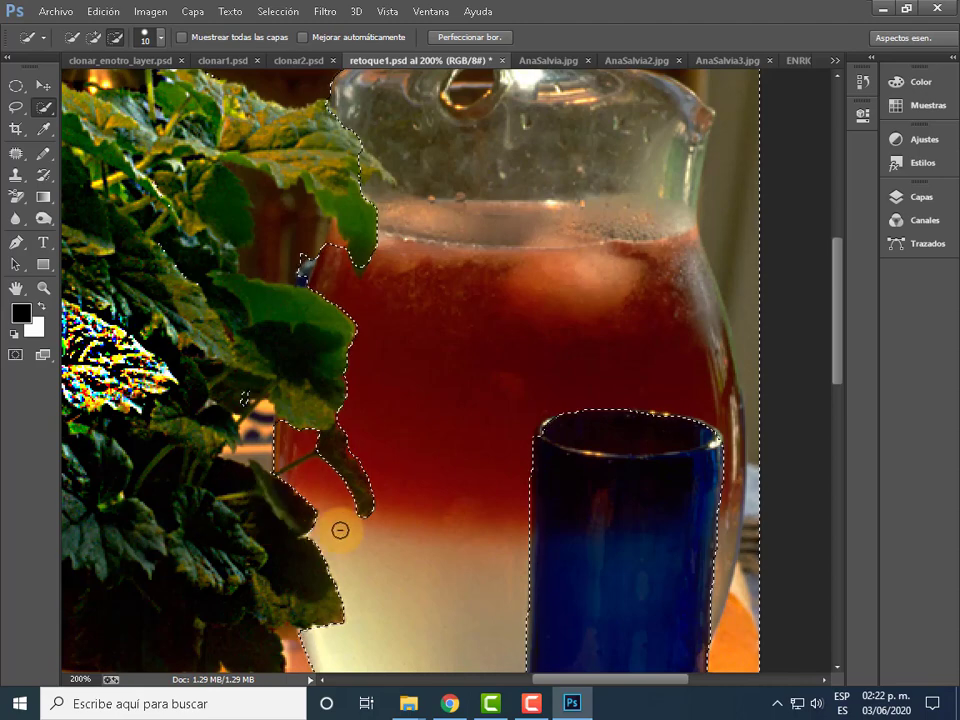
- Remove the background strips right of the glass and jug, then toggle subtract/add modes
{"action": "scroll", "coordinate": [338, 525], "scroll_direction": "down", "scroll_amount": 2}
{"action": "scroll", "coordinate": [335, 505], "scroll_direction": "down", "scroll_amount": 3}
{"action": "scroll", "coordinate": [338, 493], "scroll_direction": "down", "scroll_amount": 3}
{"action": "scroll", "coordinate": [338, 493], "scroll_direction": "down", "scroll_amount": 3}
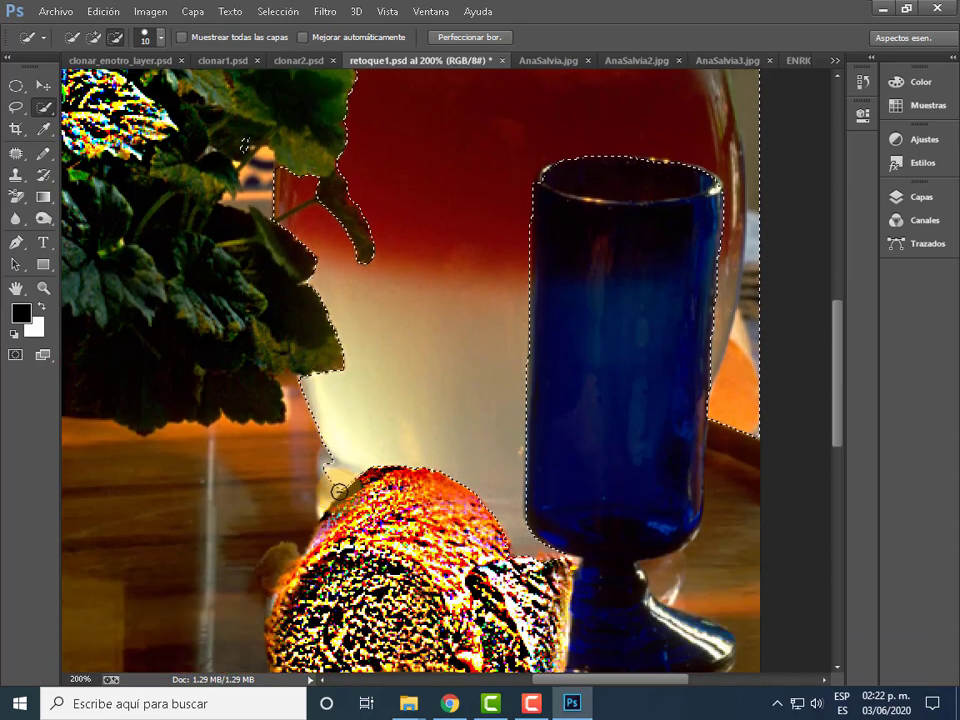
{"action": "scroll", "coordinate": [330, 465], "scroll_direction": "up", "scroll_amount": 1}
{"action": "scroll", "coordinate": [338, 493], "scroll_direction": "up", "scroll_amount": 2}
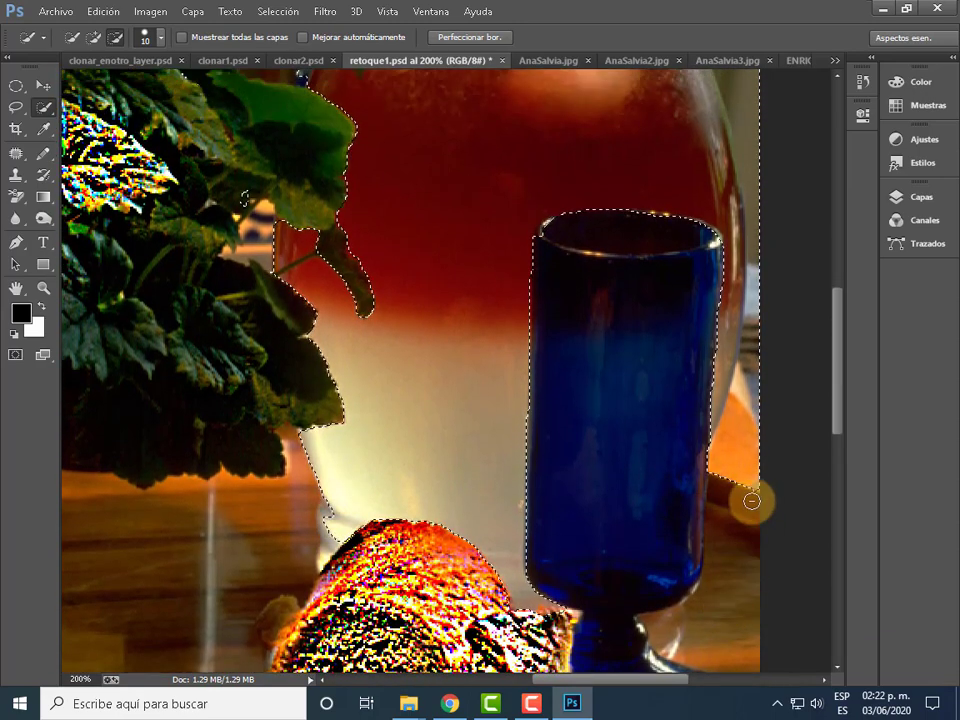
{"action": "left_click_drag", "start_coordinate": [741, 506], "coordinate": [765, 358]}
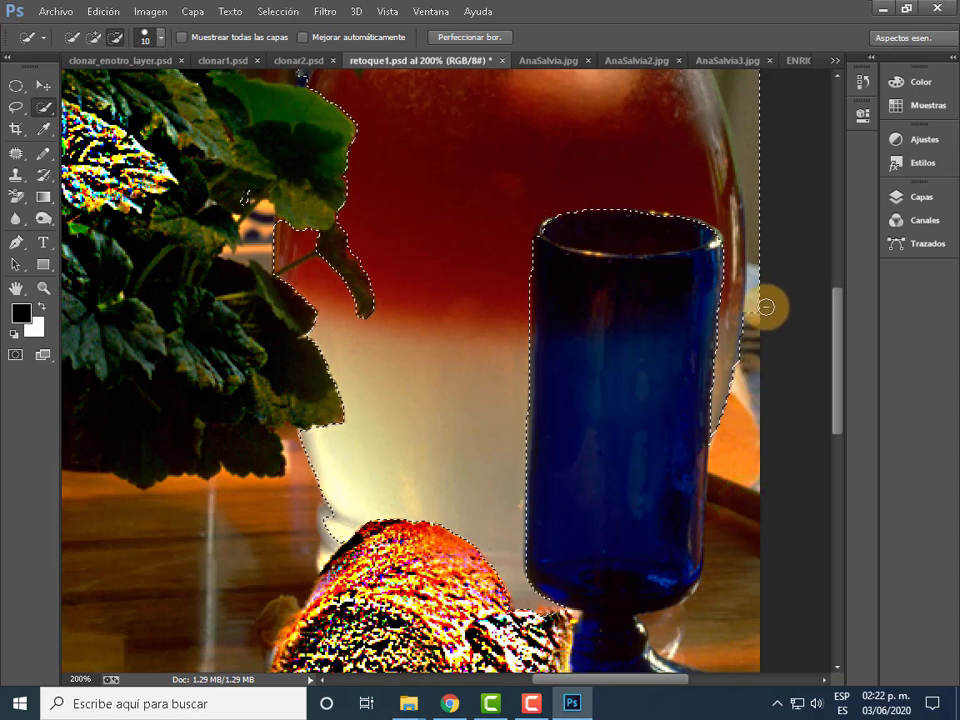
{"action": "left_click_drag", "start_coordinate": [750, 198], "coordinate": [735, 76]}
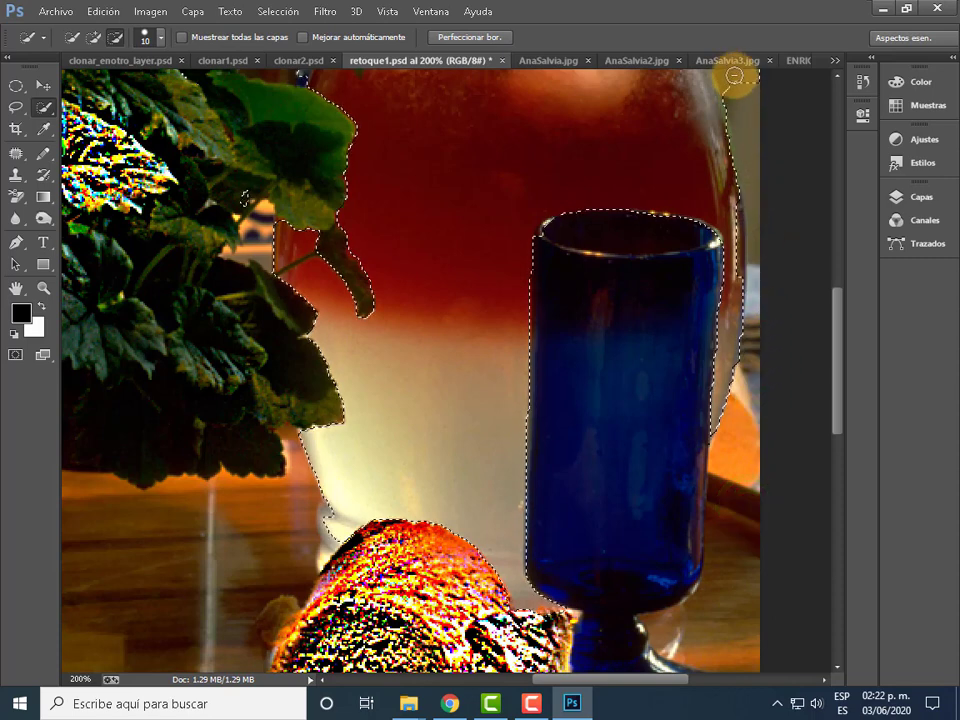
{"action": "left_click_drag", "start_coordinate": [839, 364], "coordinate": [814, 291]}
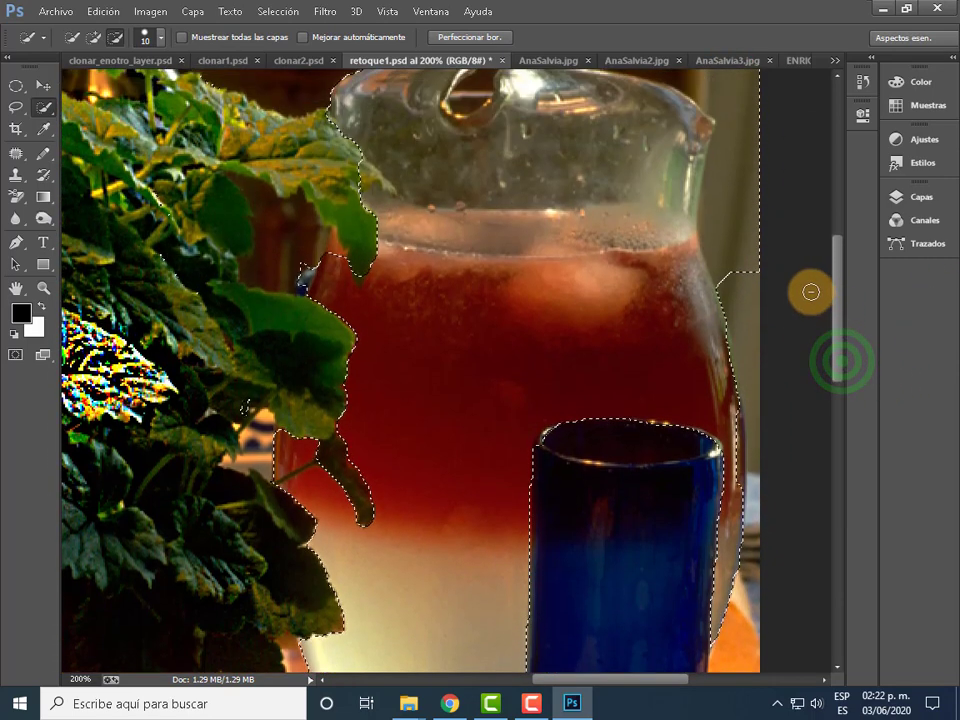
{"action": "left_click_drag", "start_coordinate": [757, 257], "coordinate": [778, 103]}
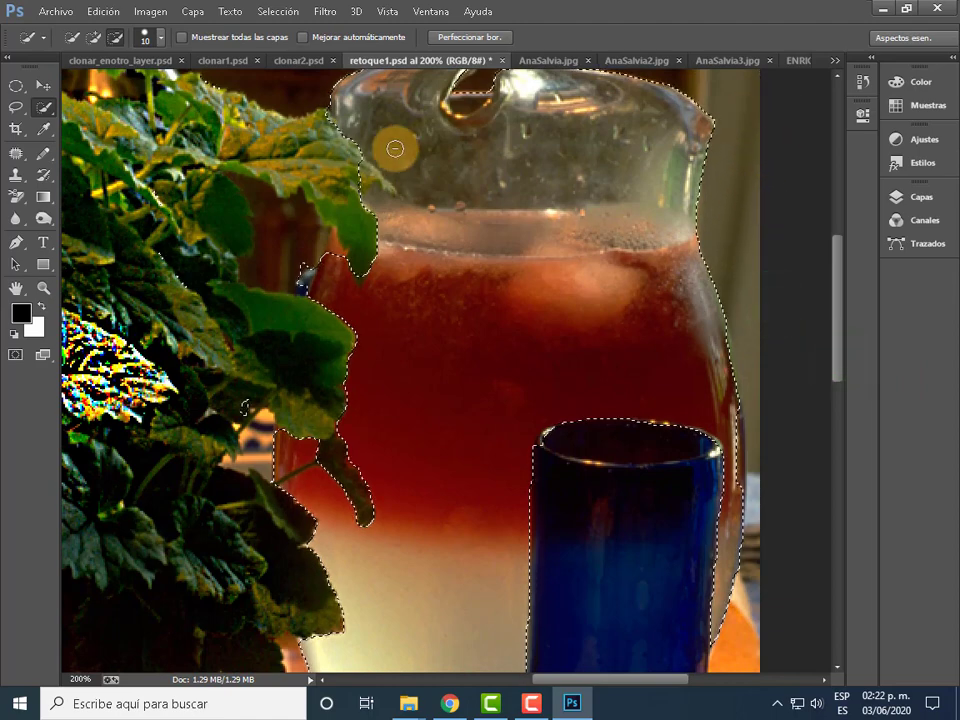
{"action": "scroll", "coordinate": [531, 153], "scroll_direction": "up", "scroll_amount": 1}
{"action": "scroll", "coordinate": [531, 153], "scroll_direction": "up", "scroll_amount": 1}
{"action": "scroll", "coordinate": [531, 153], "scroll_direction": "down", "scroll_amount": 2}
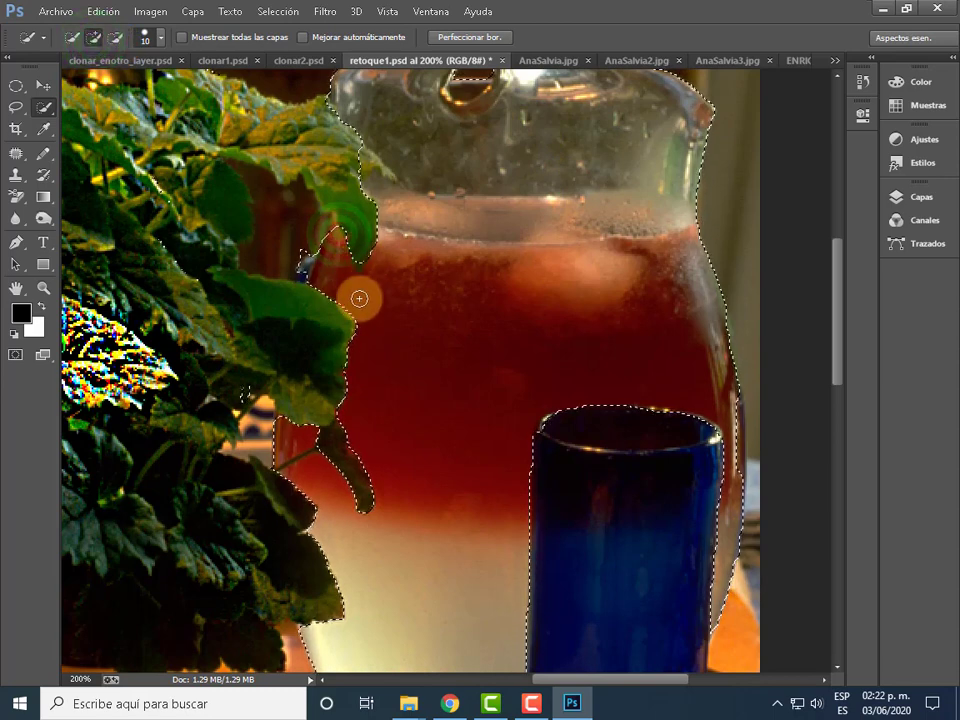
{"action": "left_click", "coordinate": [117, 39]}
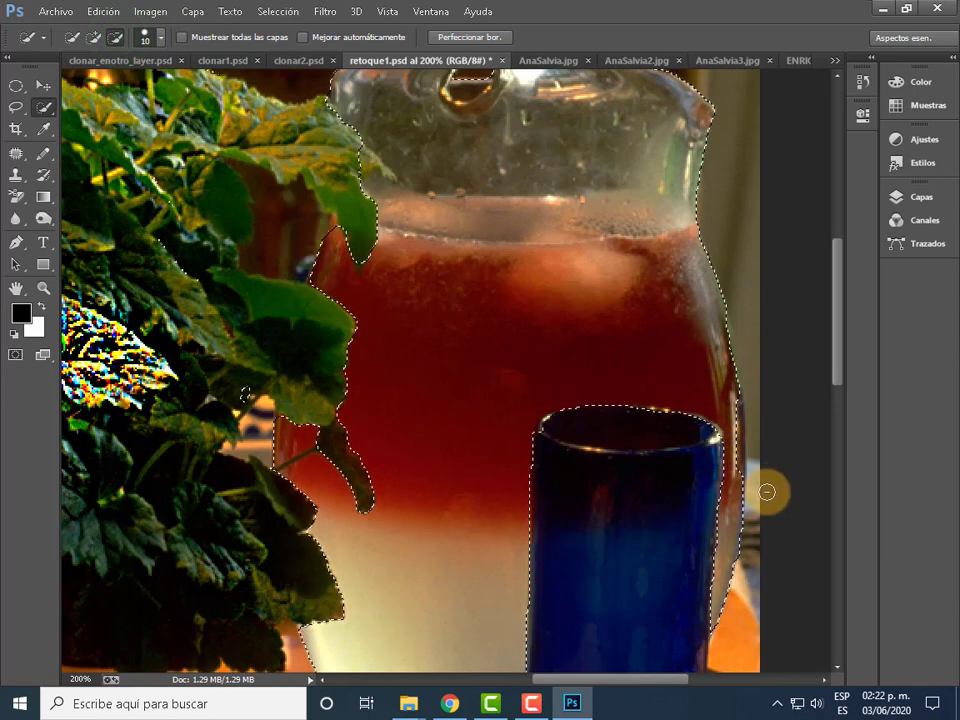
{"action": "left_click", "coordinate": [94, 38]}
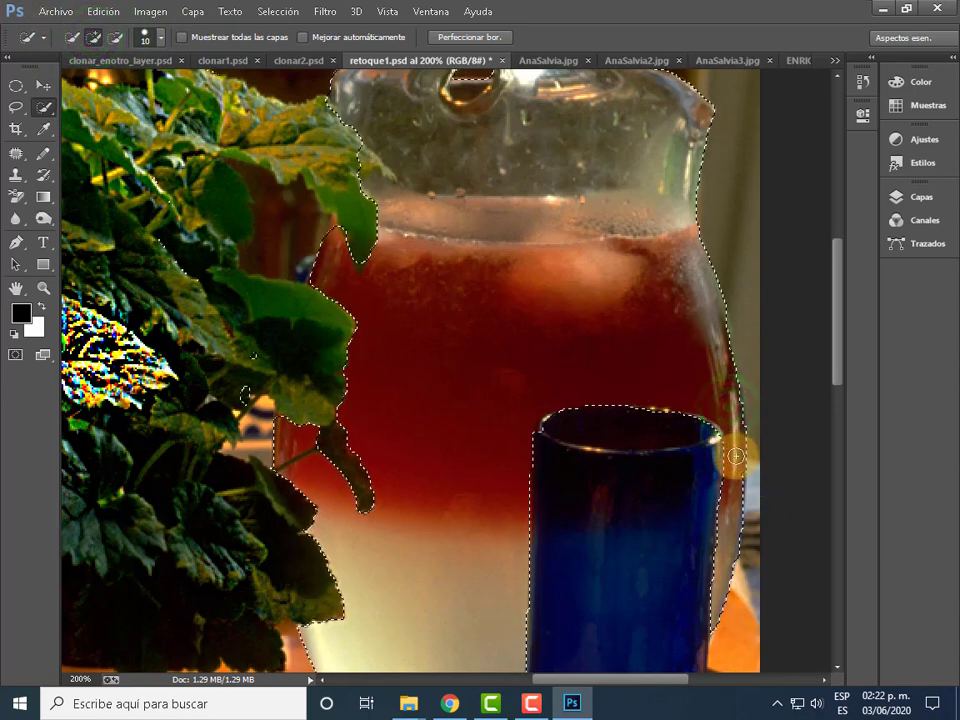
{"action": "scroll", "coordinate": [538, 421], "scroll_direction": "down", "scroll_amount": 1}
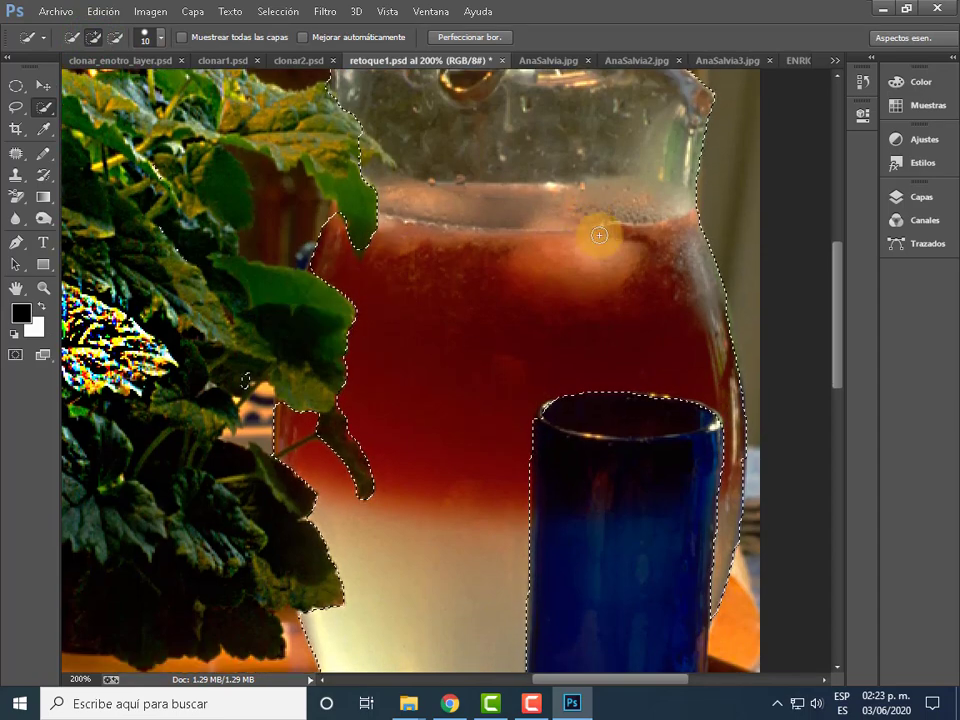
{"action": "scroll", "coordinate": [606, 242], "scroll_direction": "down", "scroll_amount": 1}
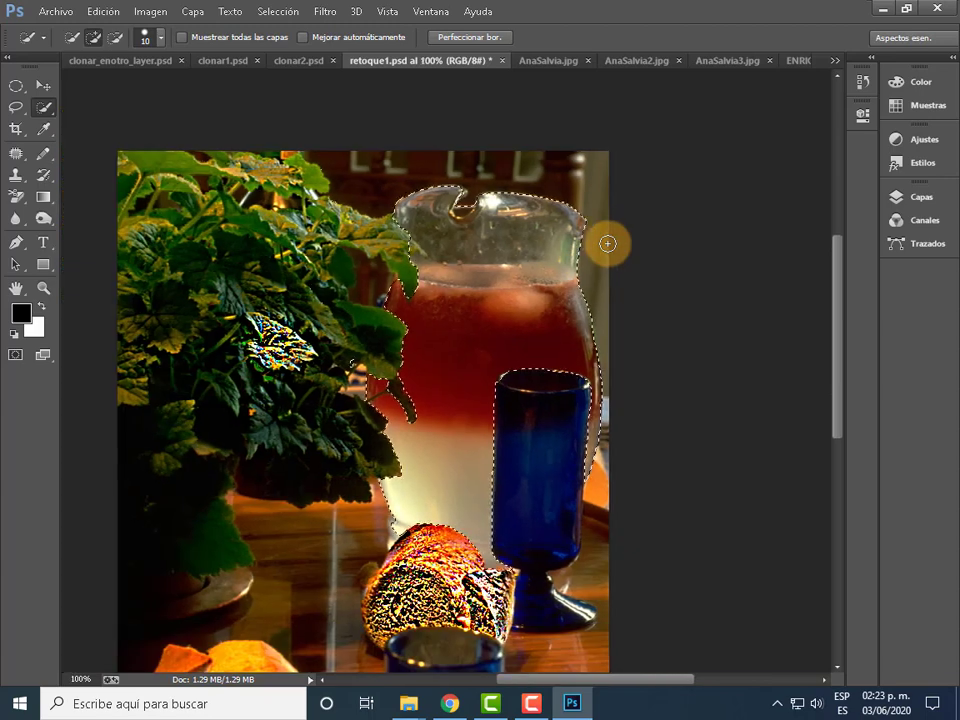
- Switch to the Blur tool with a 100 px brush size
{"action": "left_click", "coordinate": [14, 224]}
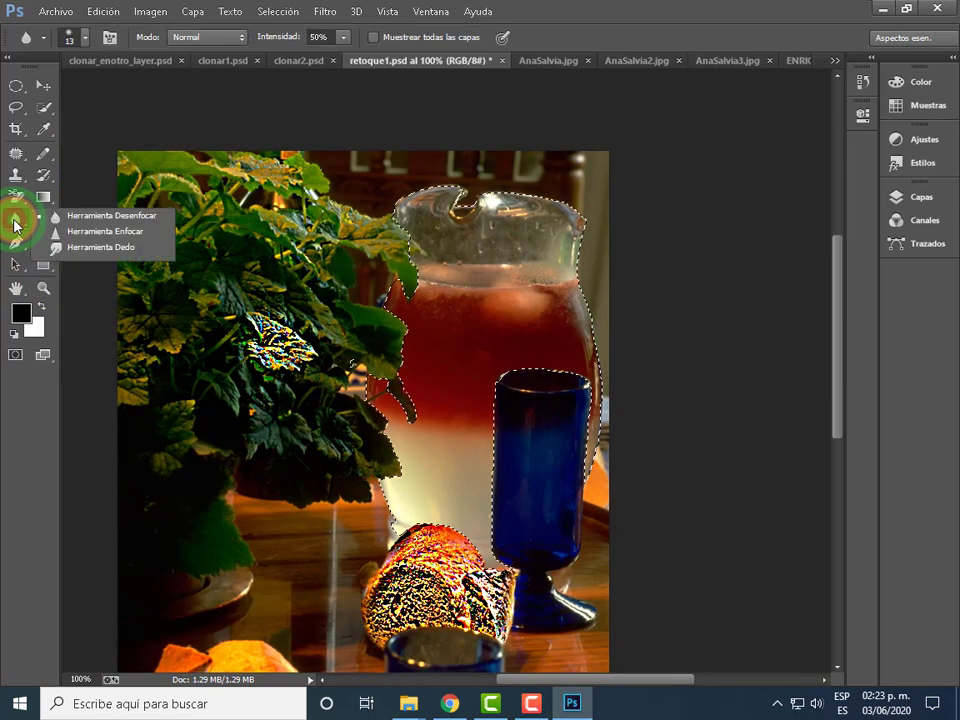
{"action": "left_click", "coordinate": [127, 222]}
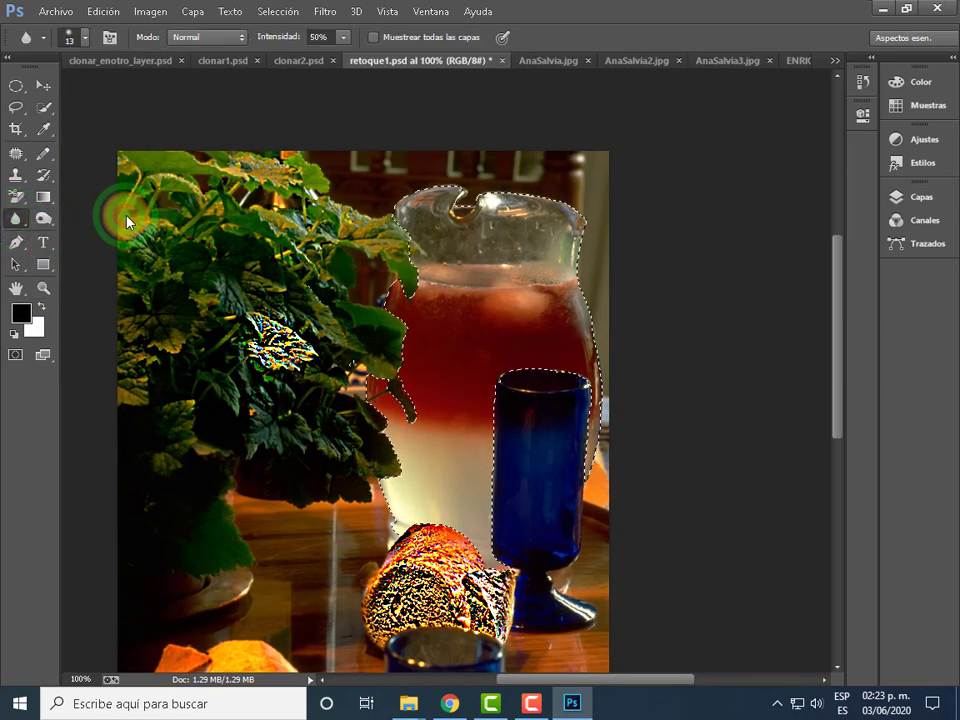
{"action": "left_click", "coordinate": [72, 38]}
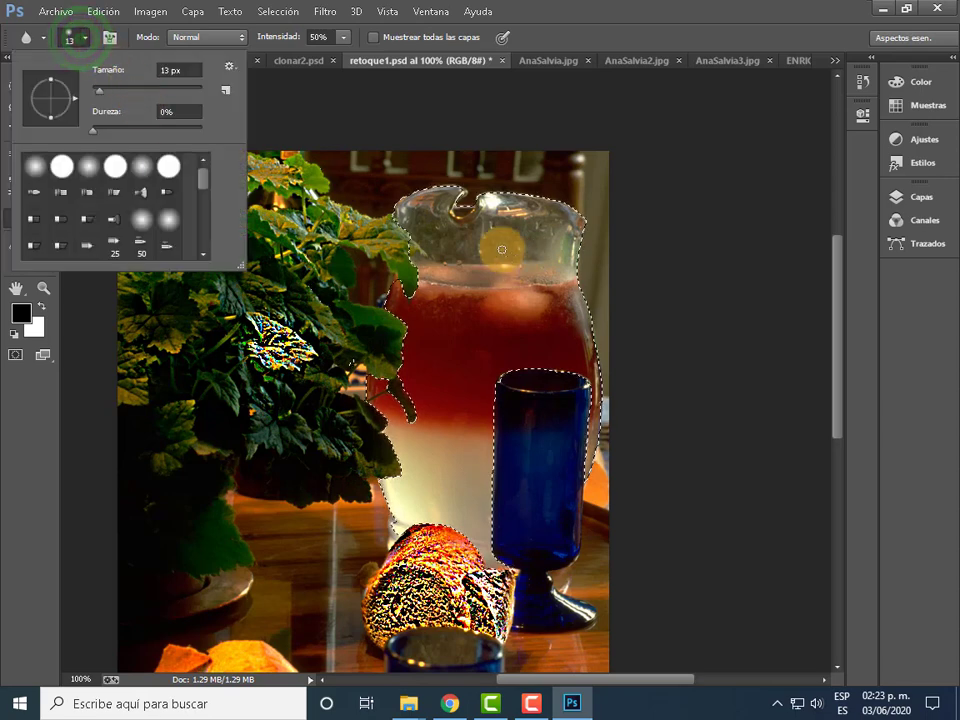
{"action": "left_click", "coordinate": [180, 70]}
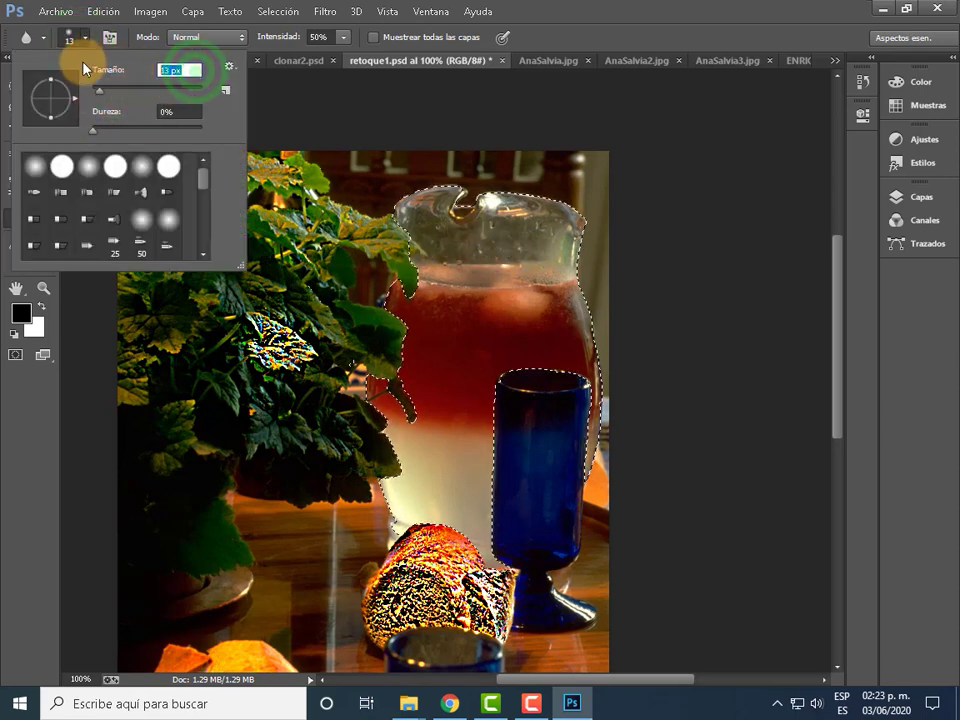
{"action": "type", "text": "100"}
{"action": "key", "text": "Return"}
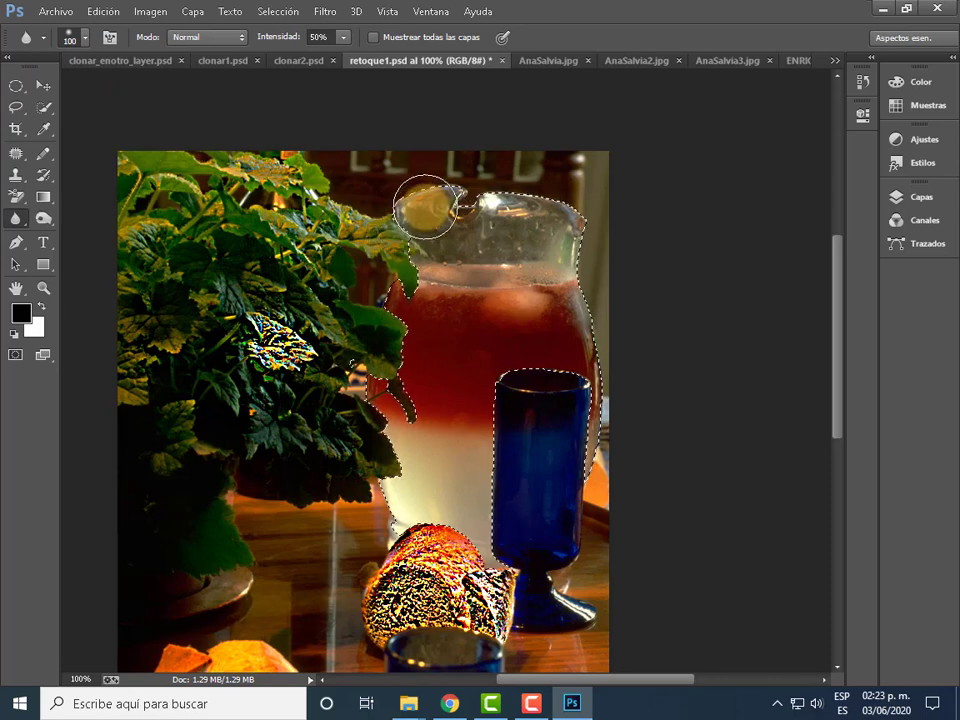
- Reopen the History list and blur the jug near its spout
{"action": "left_click", "coordinate": [864, 88]}
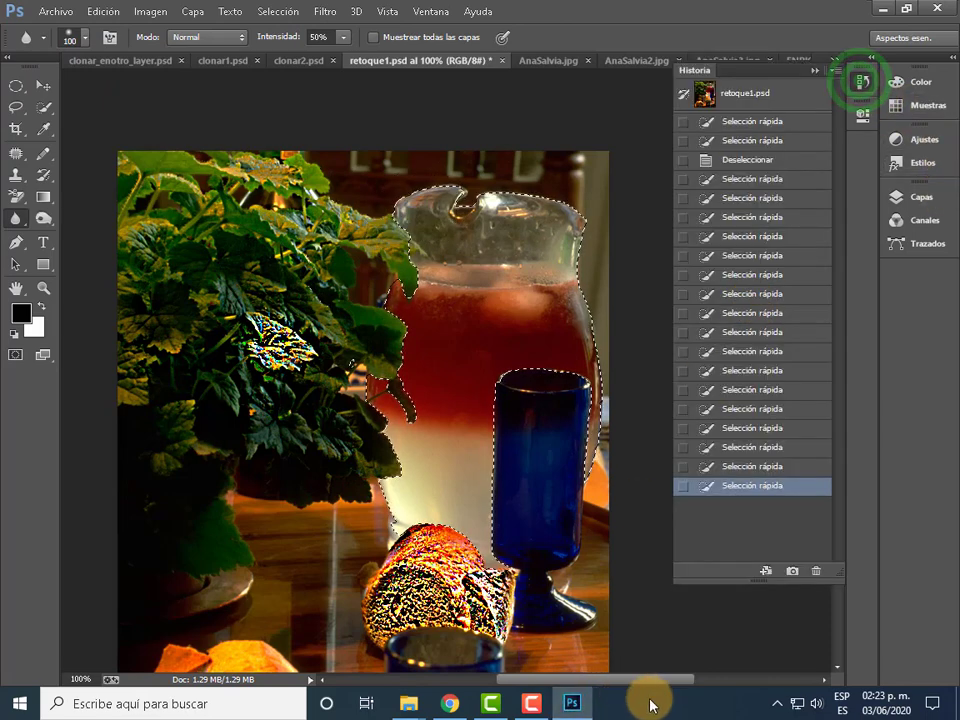
{"action": "left_click_drag", "start_coordinate": [651, 689], "coordinate": [664, 688]}
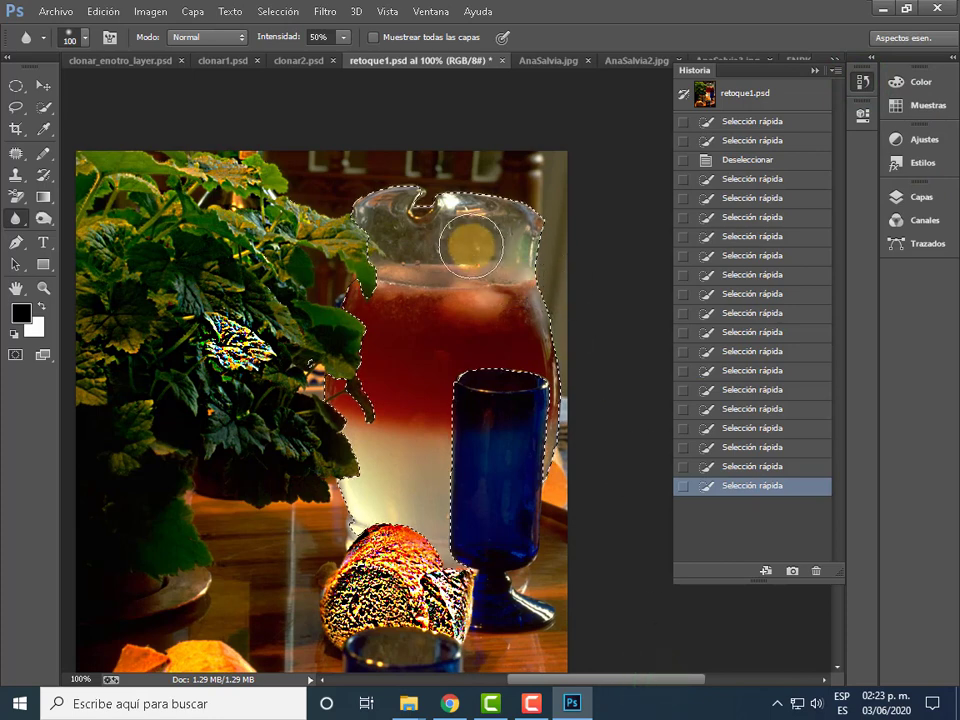
{"action": "left_click", "coordinate": [375, 204]}
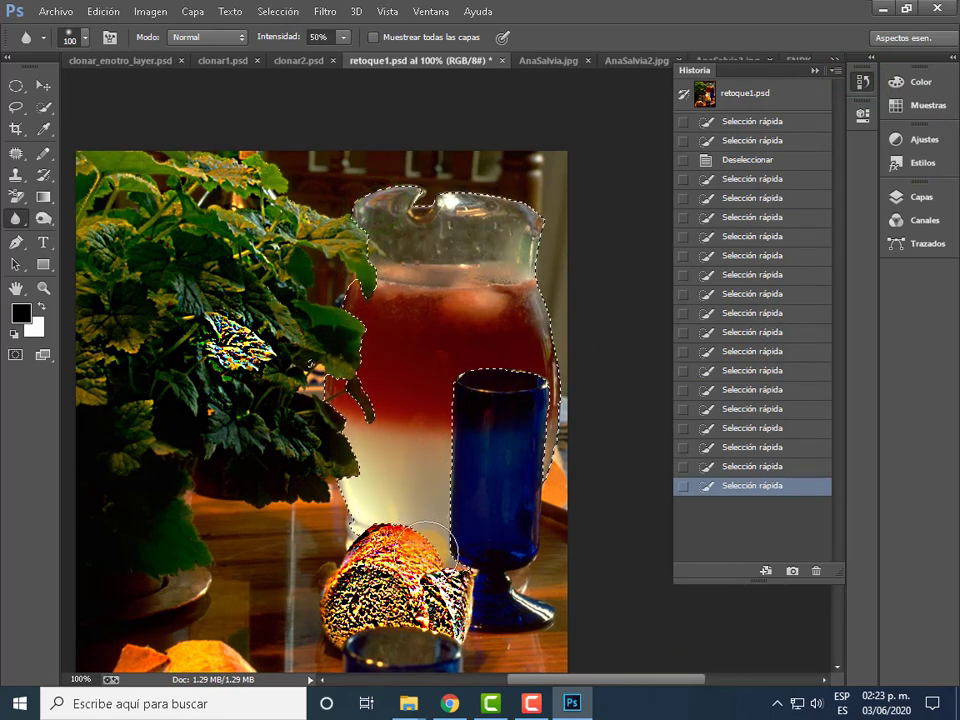
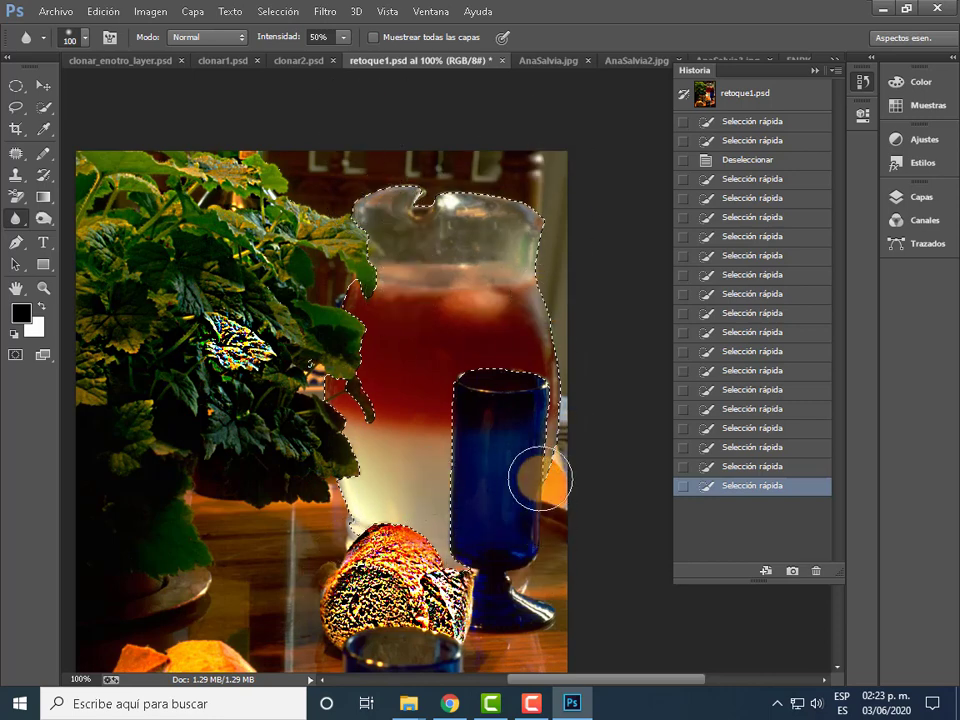
- Blur the blue glass and pitcher top with repeated 50% strokes, then collapse the History panel
{"action": "left_click_drag", "start_coordinate": [506, 481], "coordinate": [385, 282]}
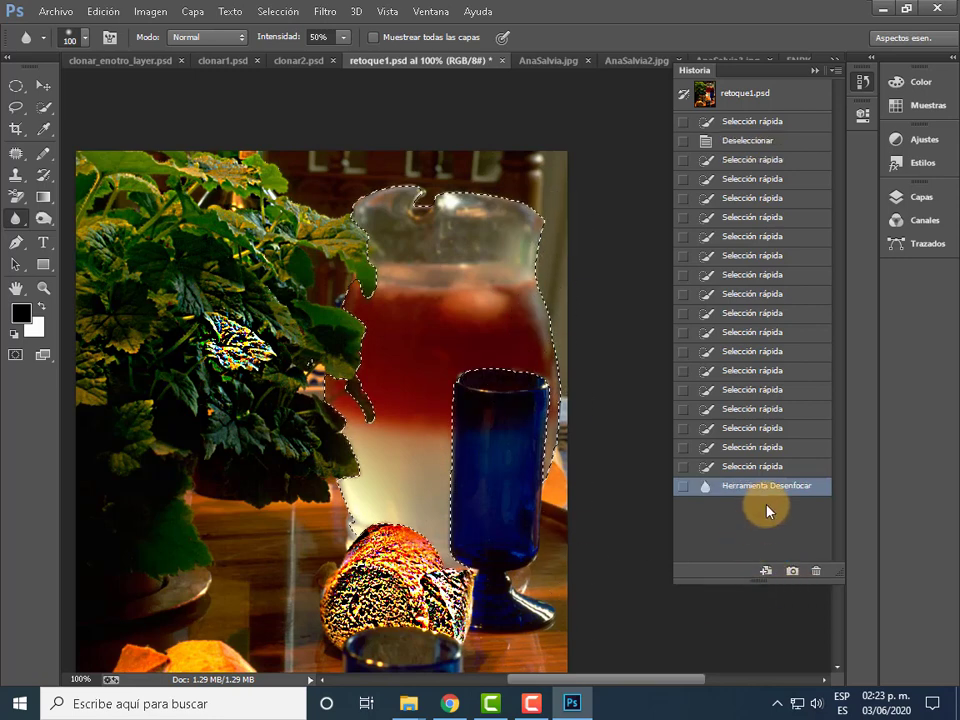
{"action": "left_click_drag", "start_coordinate": [378, 192], "coordinate": [318, 590]}
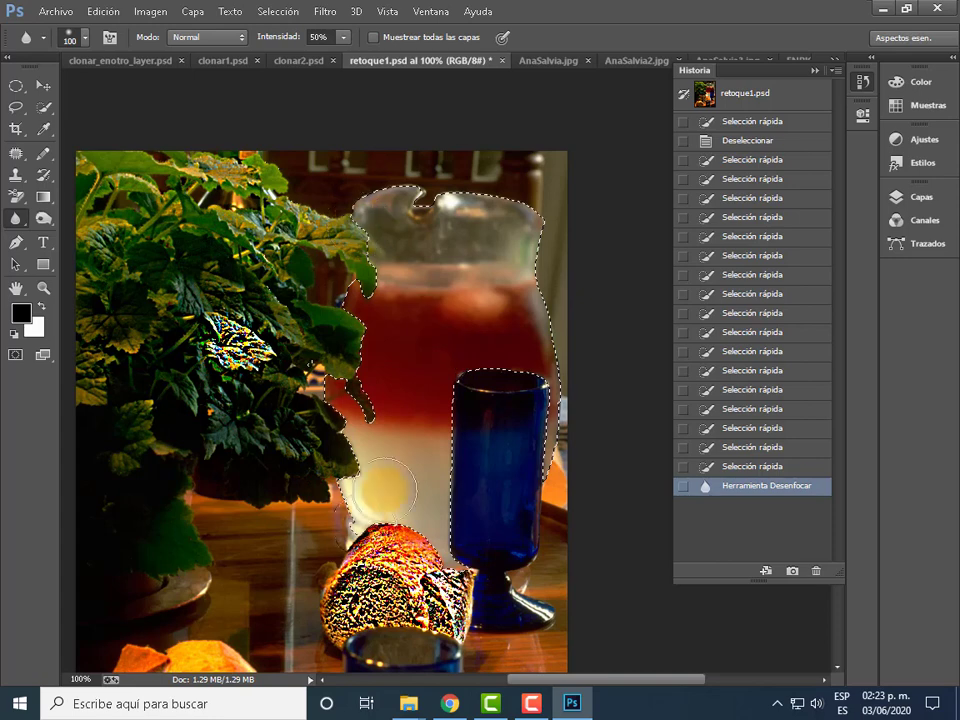
{"action": "left_click_drag", "start_coordinate": [442, 347], "coordinate": [439, 401]}
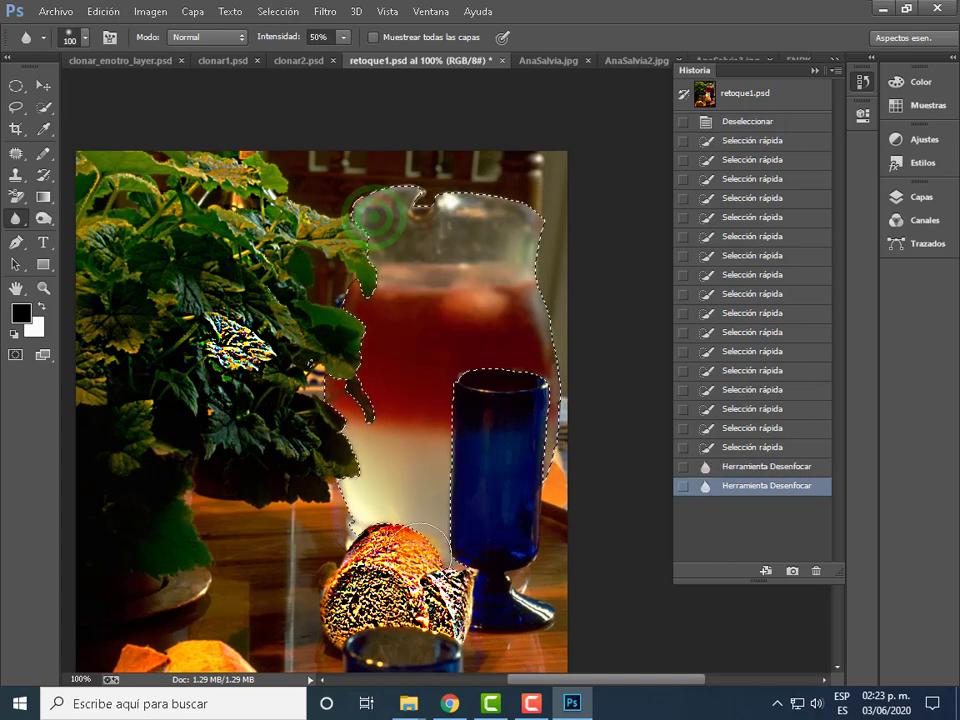
{"action": "left_click_drag", "start_coordinate": [604, 551], "coordinate": [509, 655]}
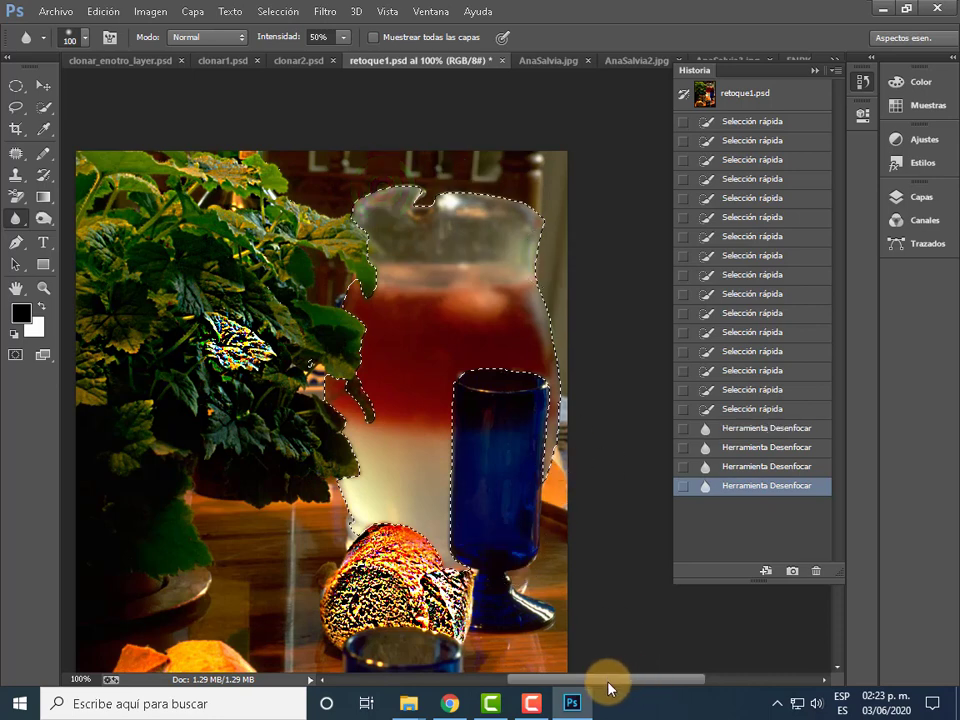
{"action": "left_click", "coordinate": [395, 185]}
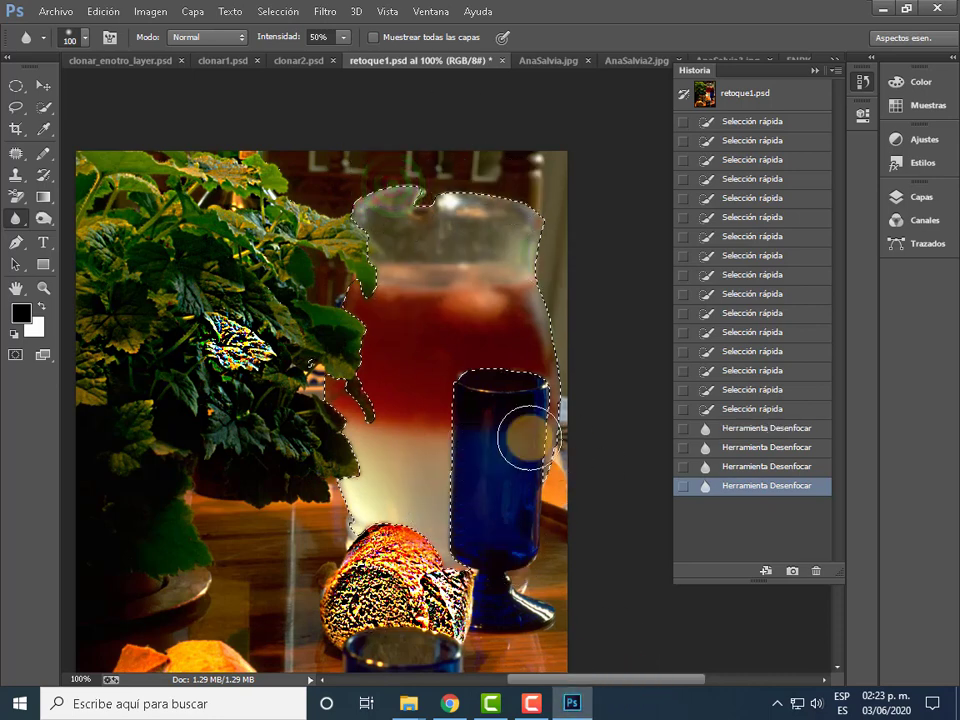
{"action": "left_click", "coordinate": [378, 203]}
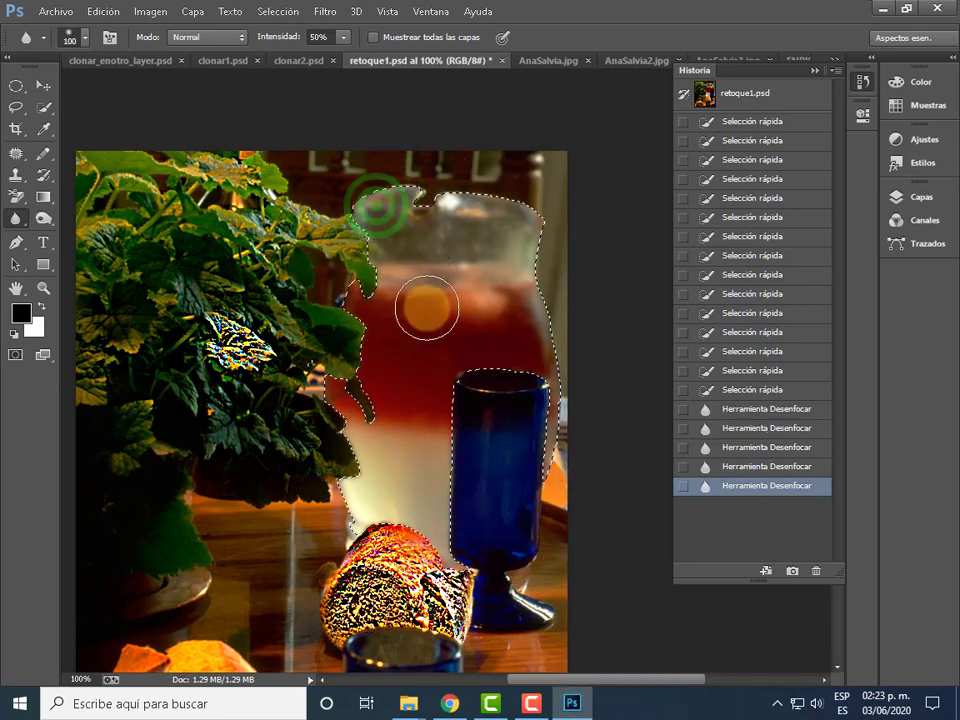
{"action": "left_click", "coordinate": [390, 212]}
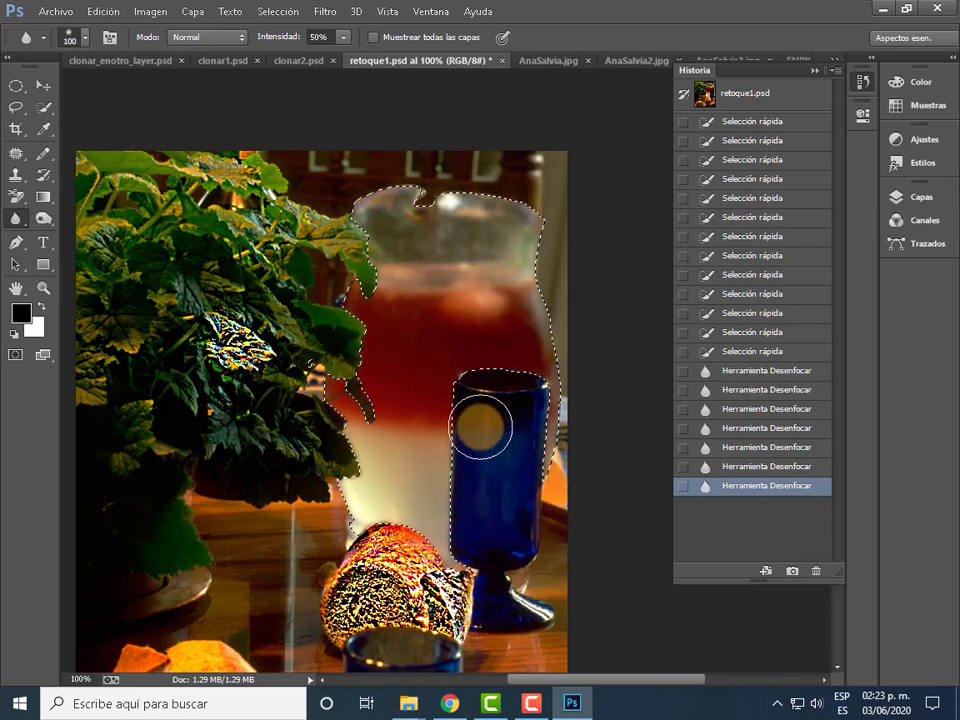
{"action": "left_click", "coordinate": [375, 200]}
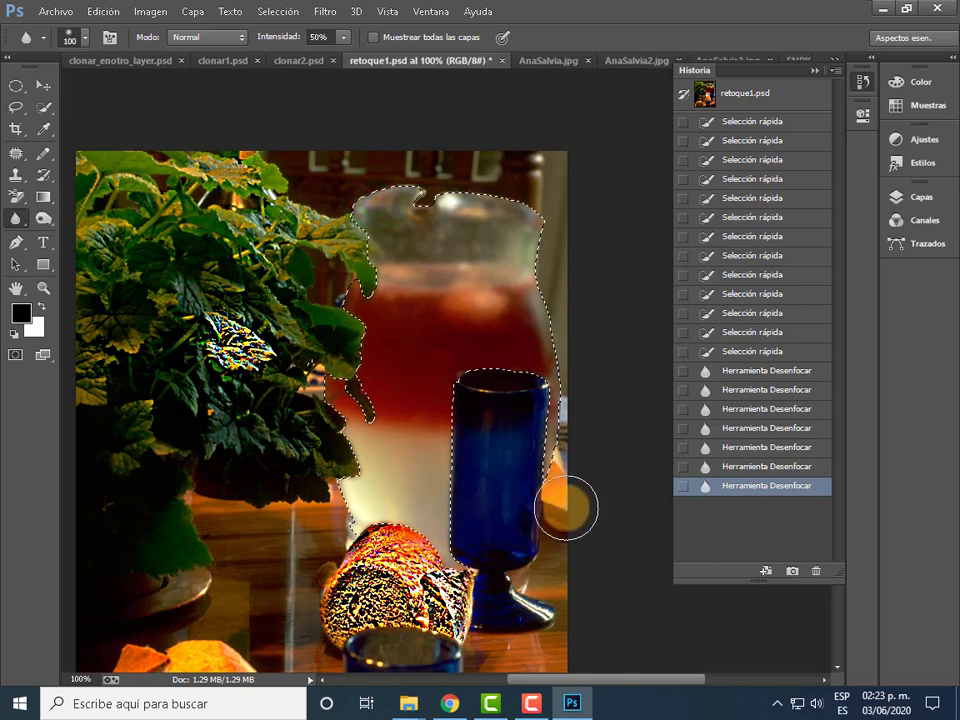
{"action": "left_click_drag", "start_coordinate": [568, 508], "coordinate": [493, 499]}
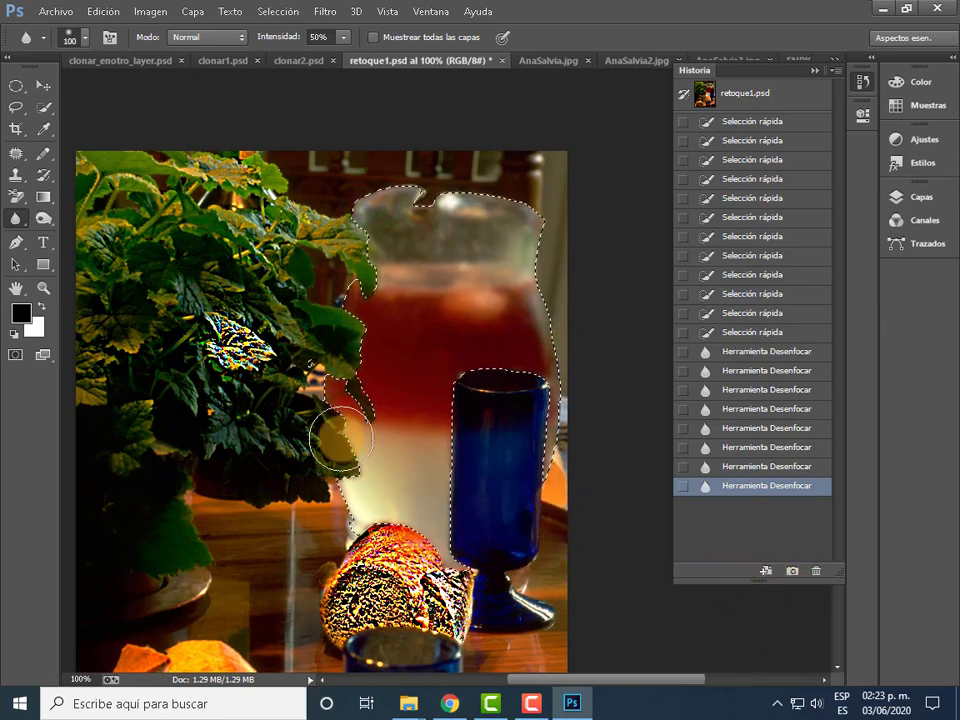
{"action": "left_click", "coordinate": [816, 72]}
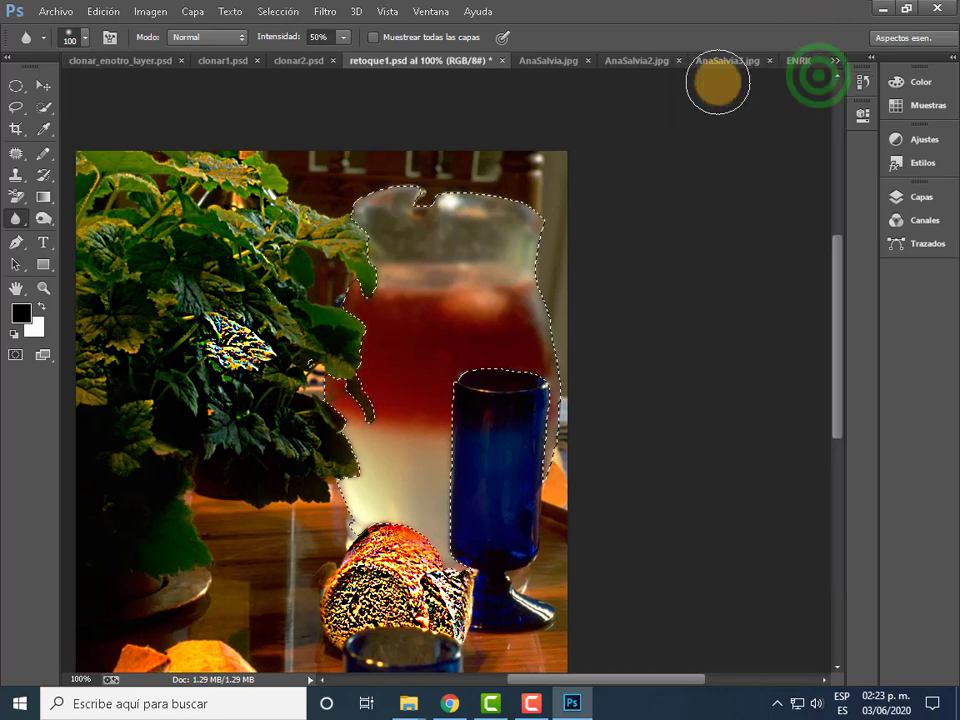
- Save the image as PRACTICA15 in Documentos > SEMANA3 PHOT NOMBRE ALUMNO
{"action": "left_click", "coordinate": [52, 13]}
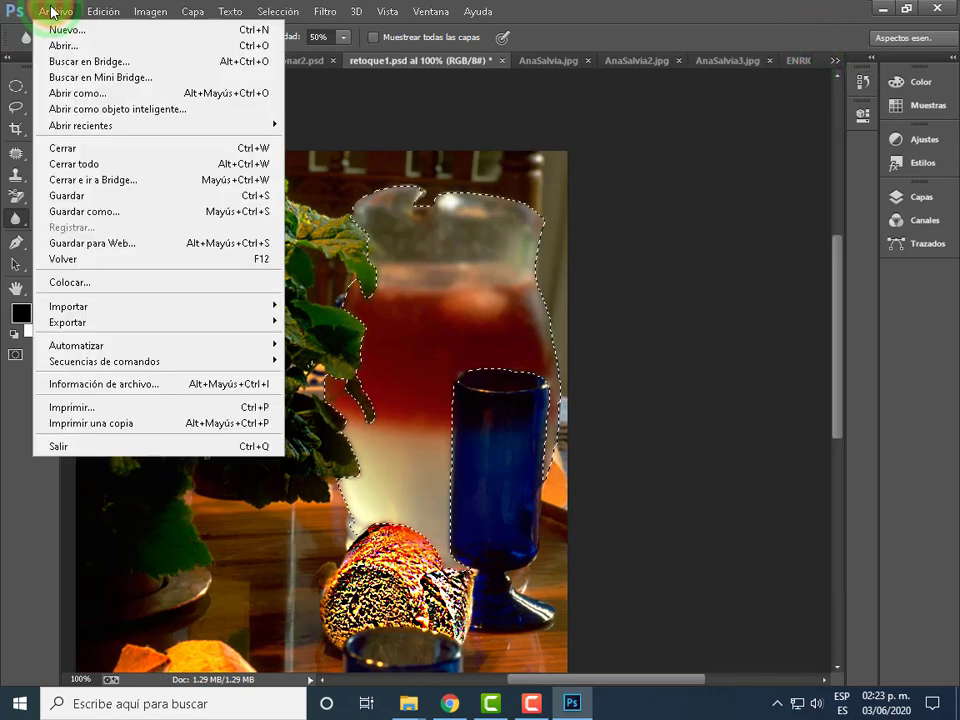
{"action": "left_click", "coordinate": [84, 211]}
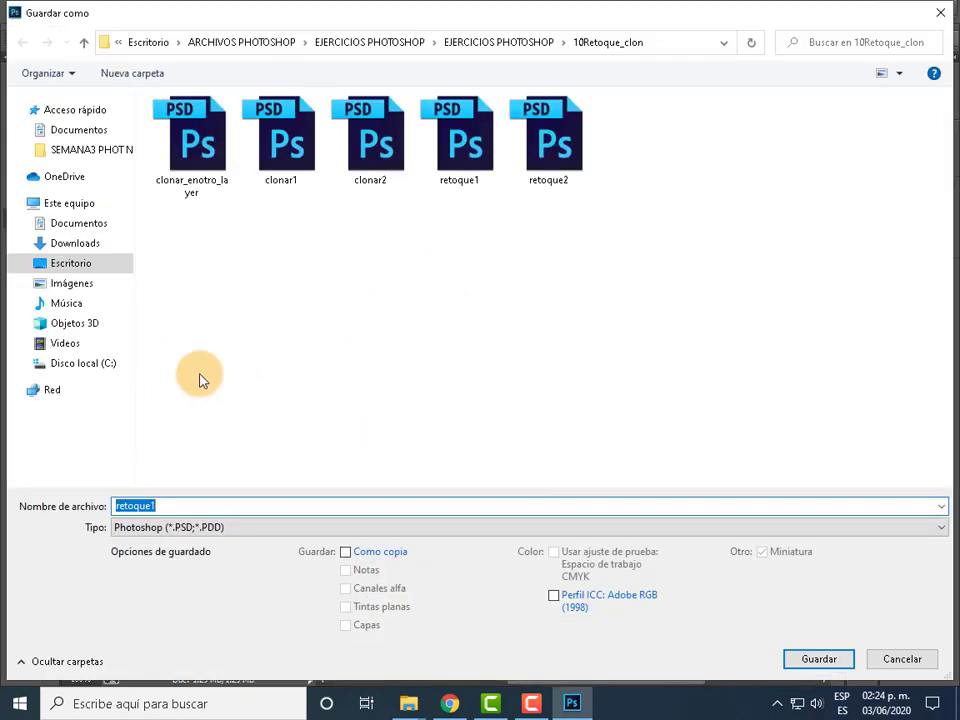
{"action": "left_click", "coordinate": [88, 230]}
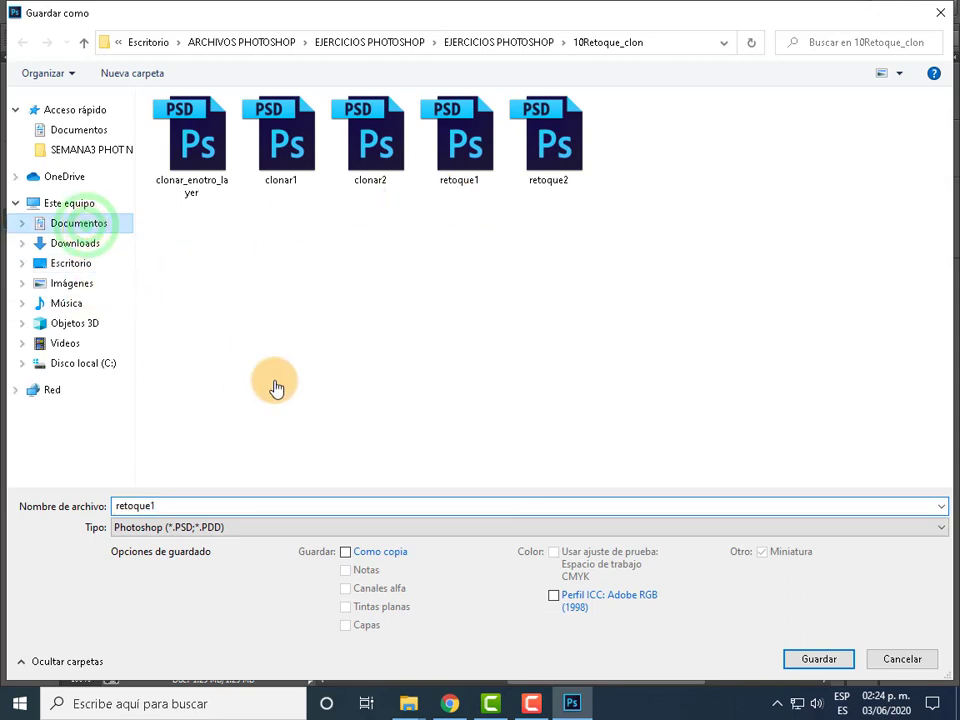
{"action": "left_click", "coordinate": [265, 336]}
{"action": "double_click", "coordinate": [265, 336]}
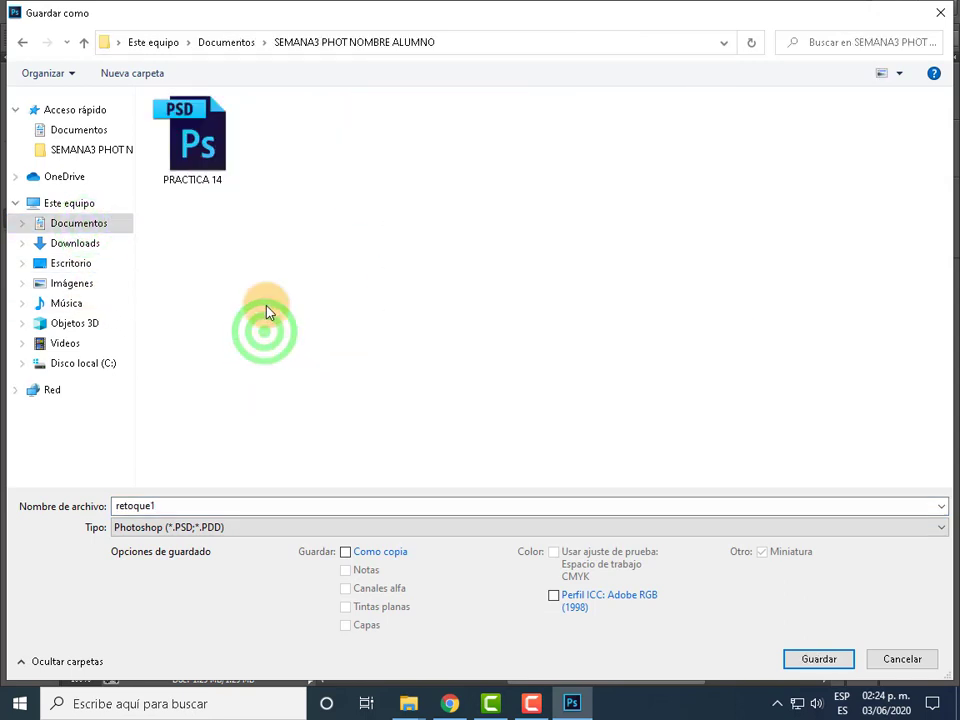
{"action": "double_click", "coordinate": [229, 503]}
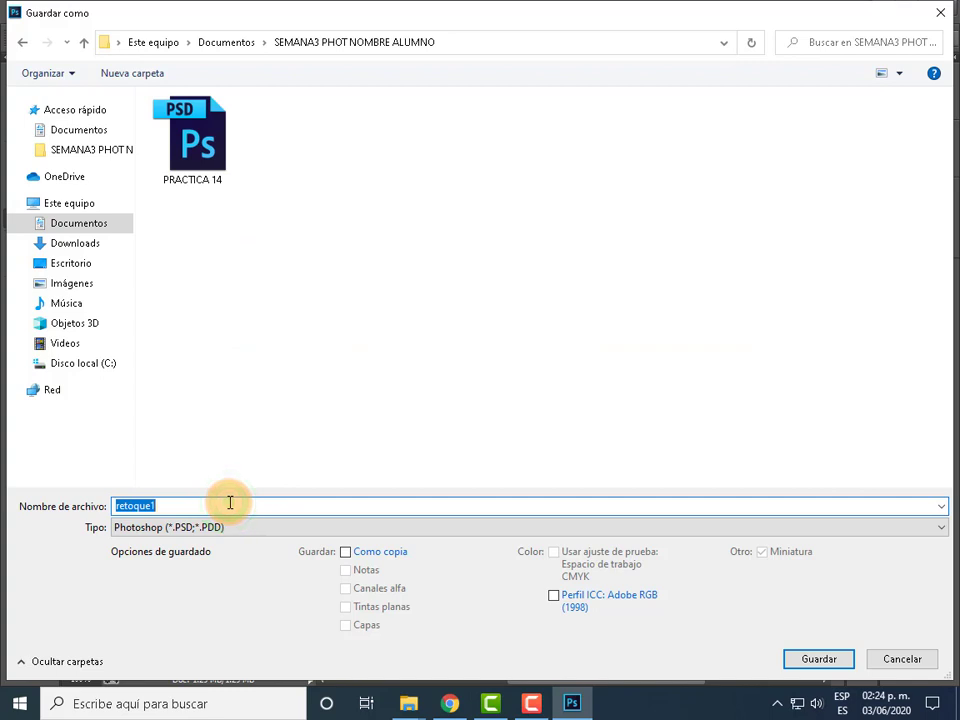
{"action": "type", "text": "PRACTIC"}
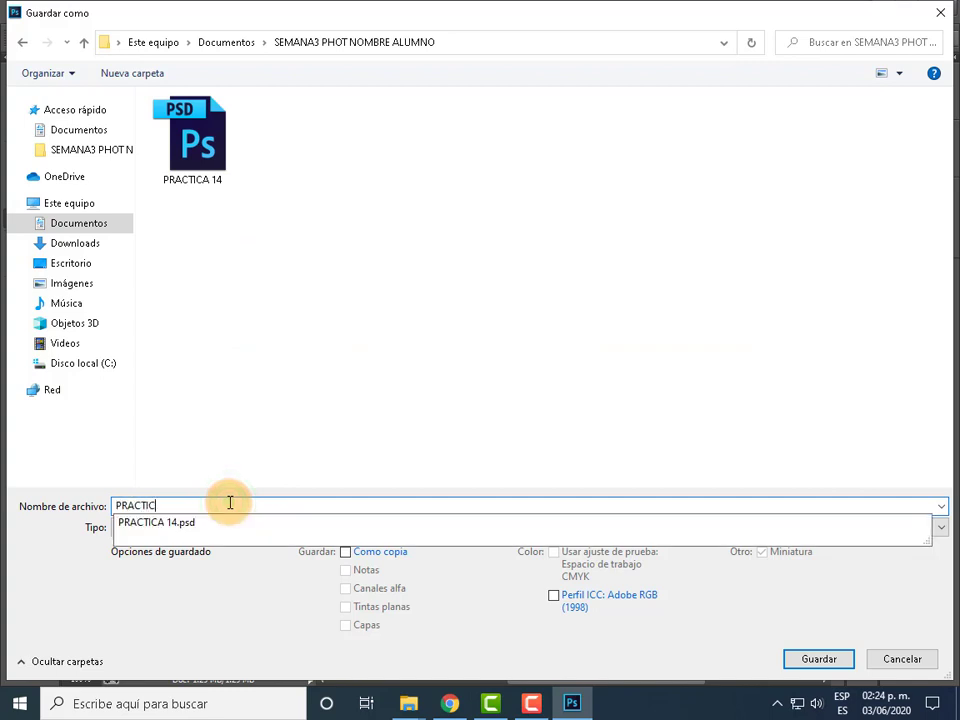
{"action": "type", "text": "A15"}
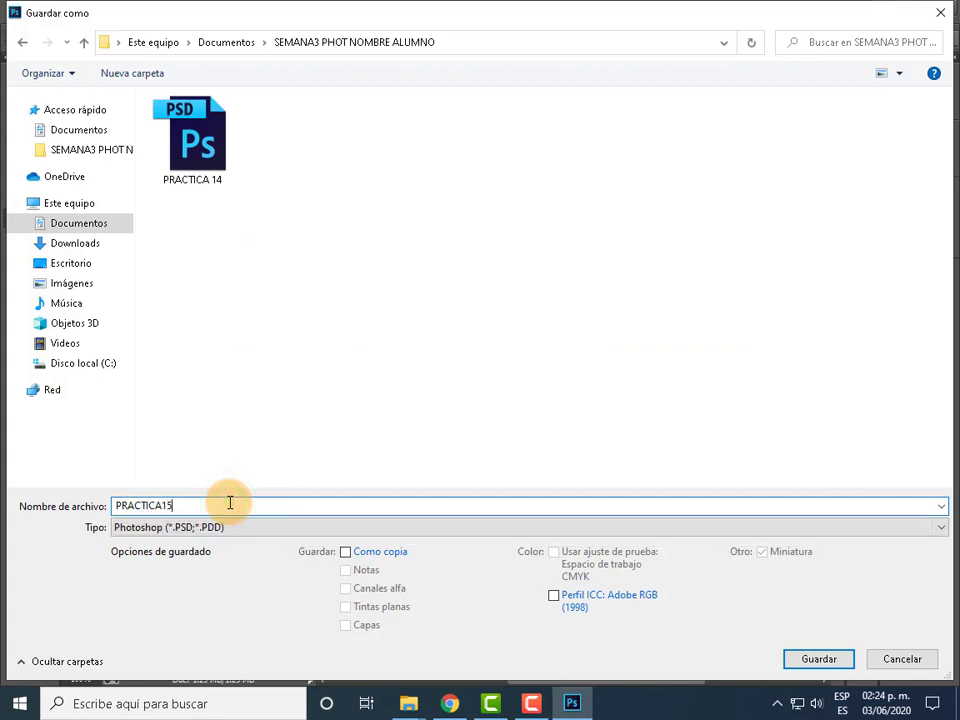
{"action": "key", "text": "Return"}
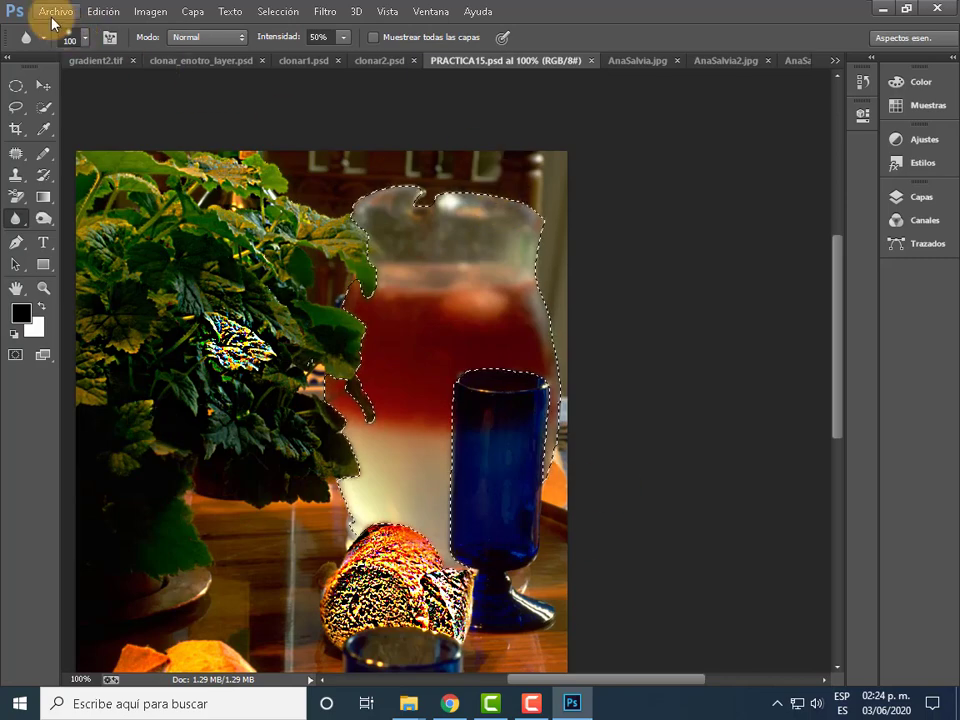
- Open retoque1 from Escritorio > ARCHIVOS PHOTOSHOP > EJERCICIOS PHOTOSHOP > 10Retoque_clon without colour management
{"action": "left_click", "coordinate": [53, 16]}
{"action": "left_click", "coordinate": [74, 53]}
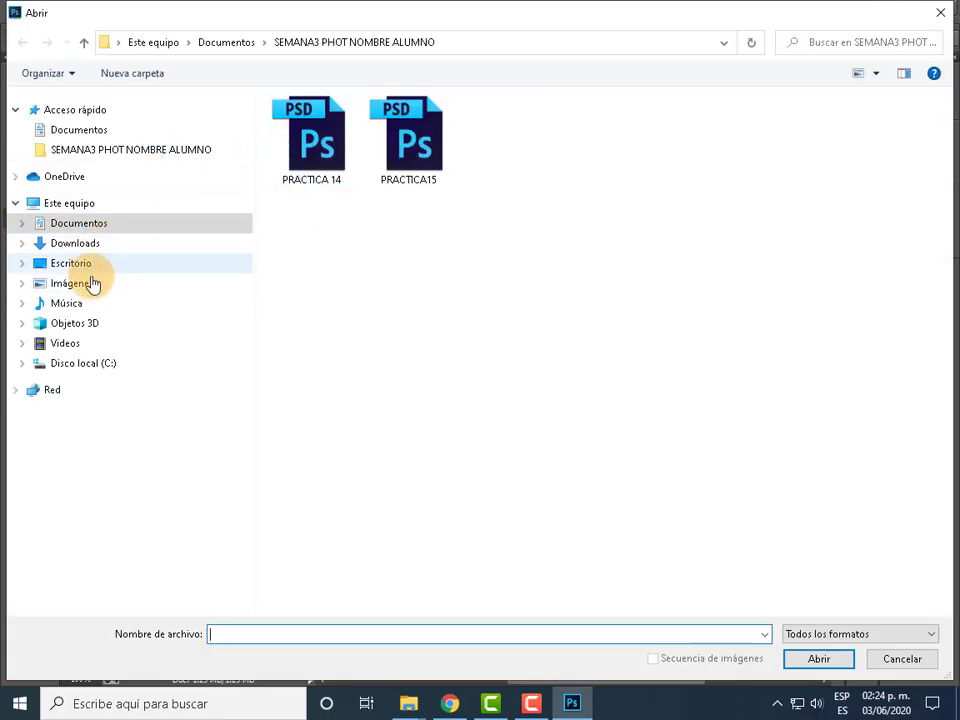
{"action": "left_click", "coordinate": [100, 365]}
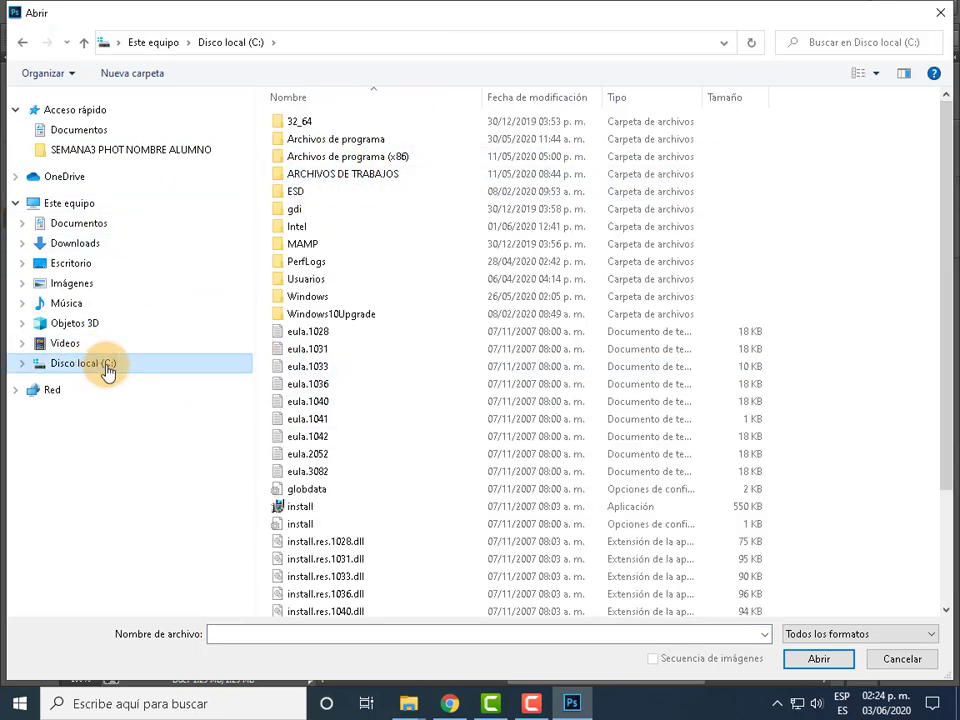
{"action": "left_click", "coordinate": [76, 263]}
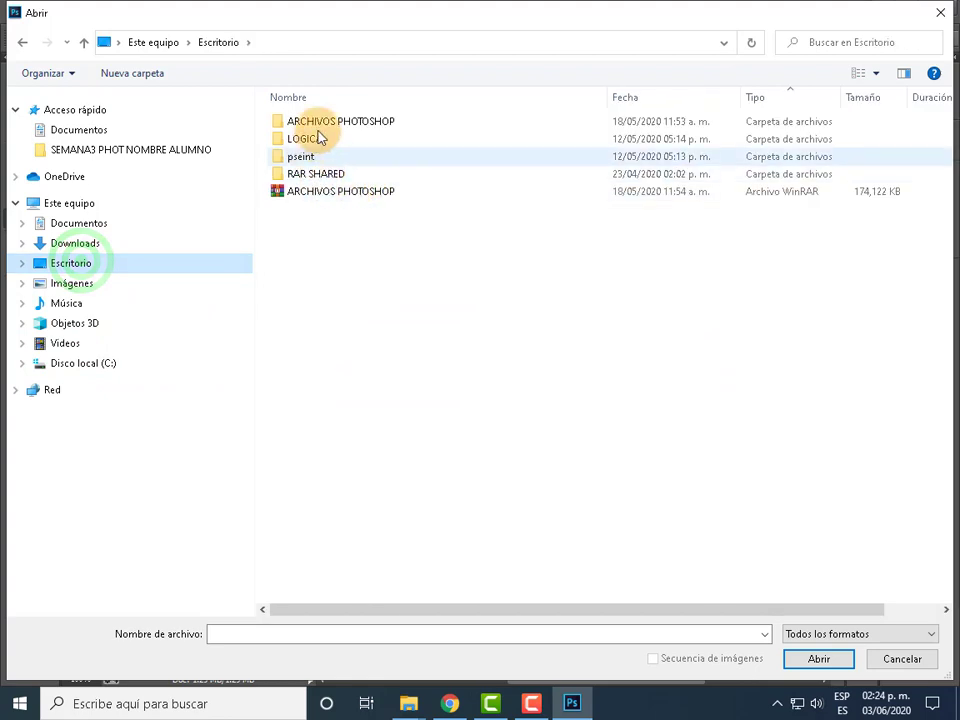
{"action": "left_click", "coordinate": [331, 124]}
{"action": "double_click", "coordinate": [331, 124]}
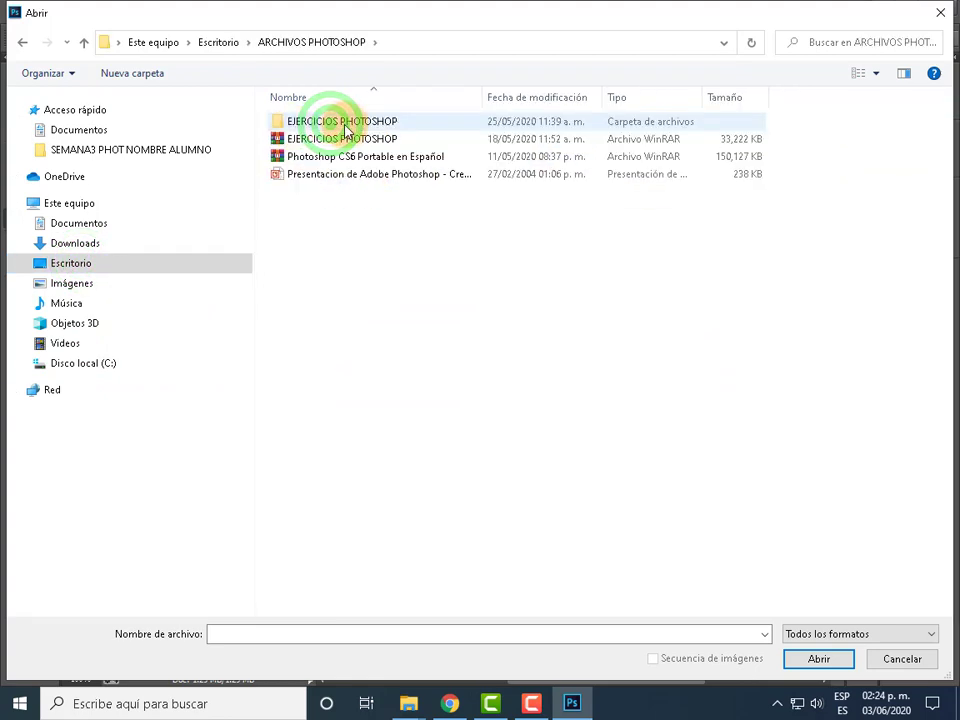
{"action": "double_click", "coordinate": [345, 128]}
{"action": "double_click", "coordinate": [381, 126]}
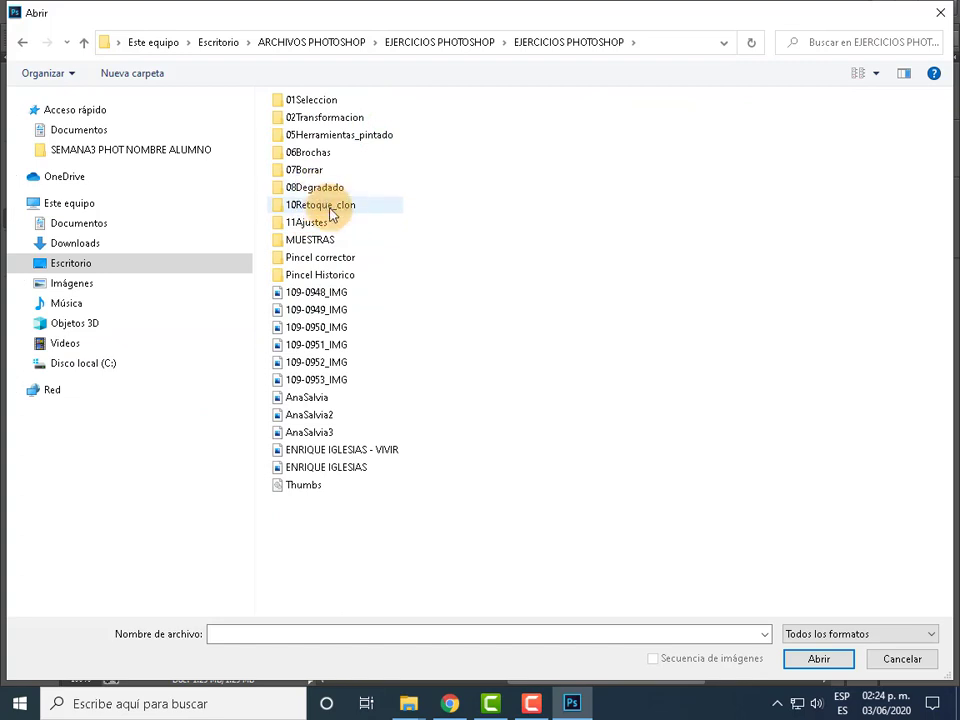
{"action": "double_click", "coordinate": [331, 210]}
{"action": "left_click", "coordinate": [605, 145]}
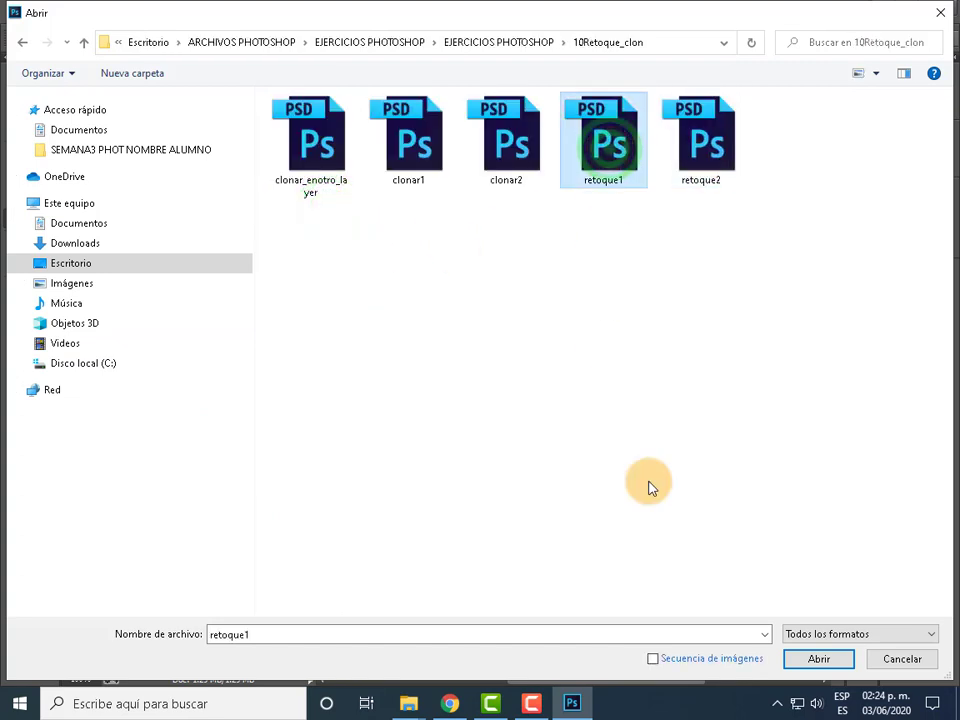
{"action": "left_click", "coordinate": [818, 659]}
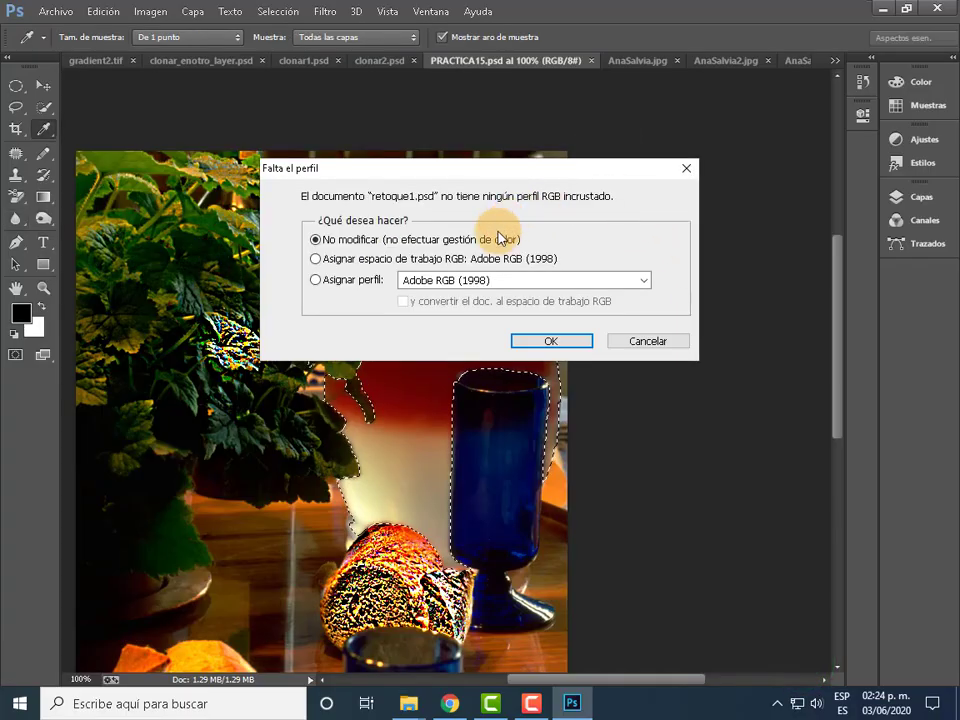
{"action": "left_click", "coordinate": [553, 341]}
- Float retoque1 and PRACTICA15 as side-by-side windows to compare them
{"action": "key", "text": "r"}
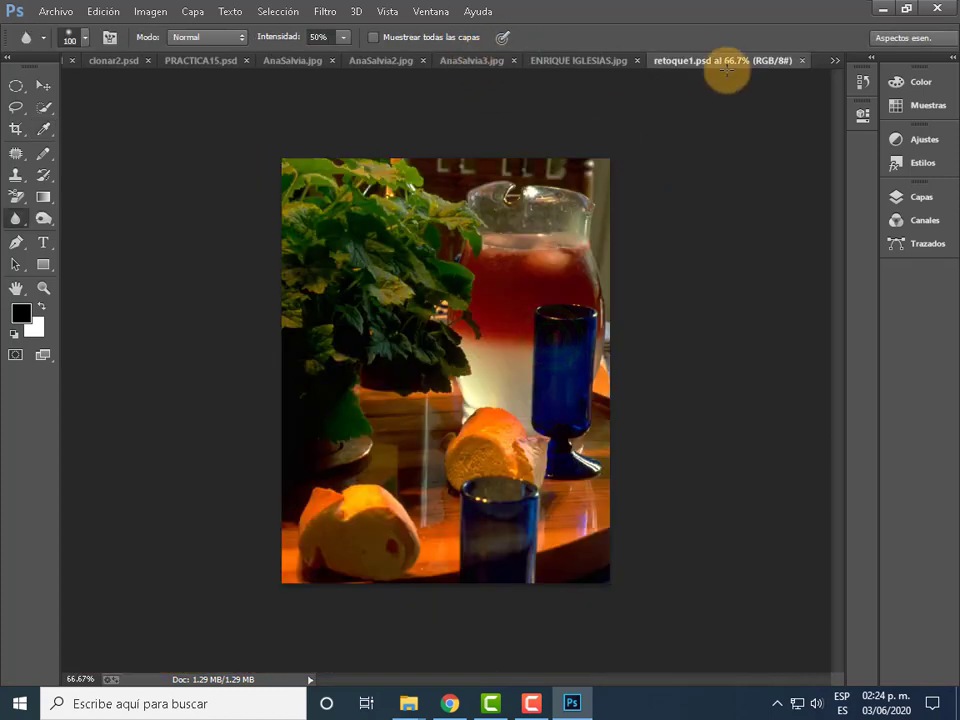
{"action": "mouse_move", "coordinate": [708, 64]}
{"action": "left_mouse_down"}
{"action": "mouse_move", "coordinate": [810, 243]}
{"action": "mouse_move", "coordinate": [638, 197]}
{"action": "left_mouse_up"}
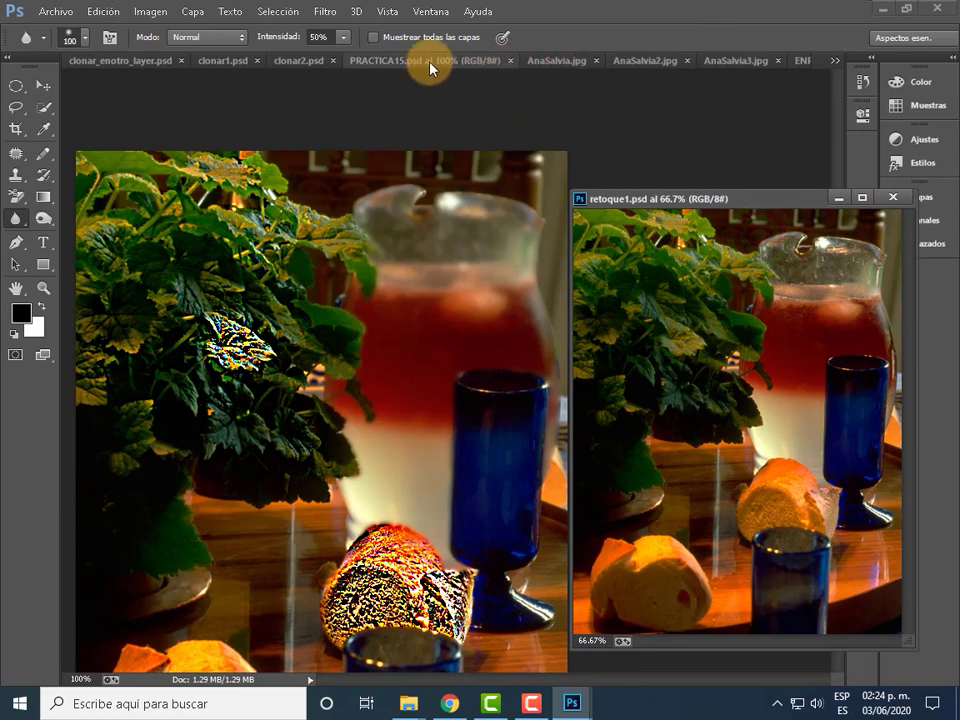
{"action": "left_click", "coordinate": [831, 62]}
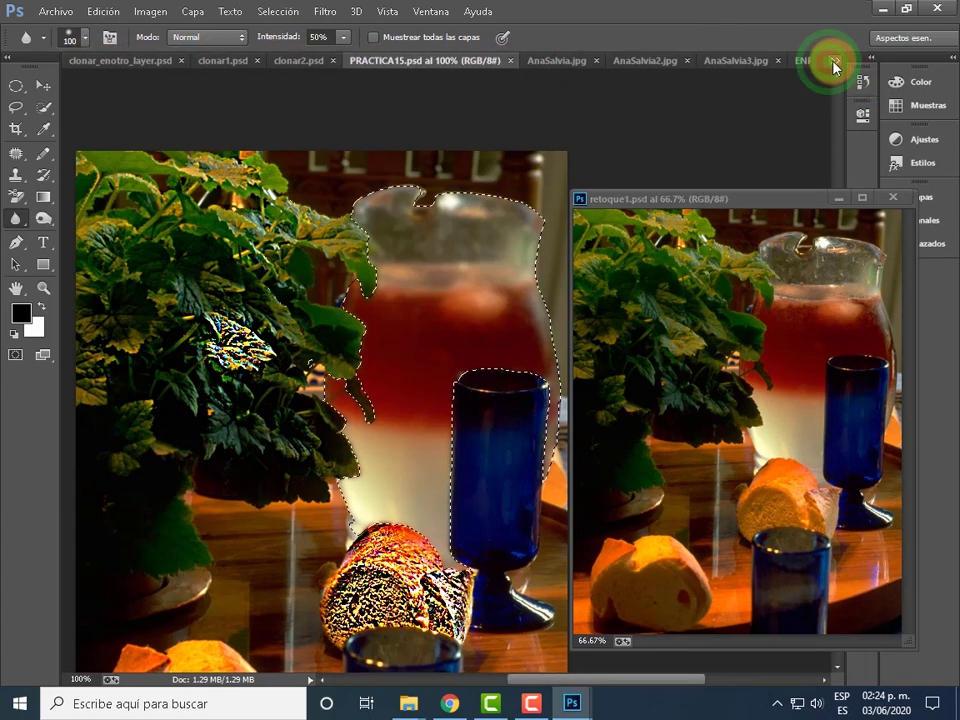
{"action": "left_click", "coordinate": [716, 139]}
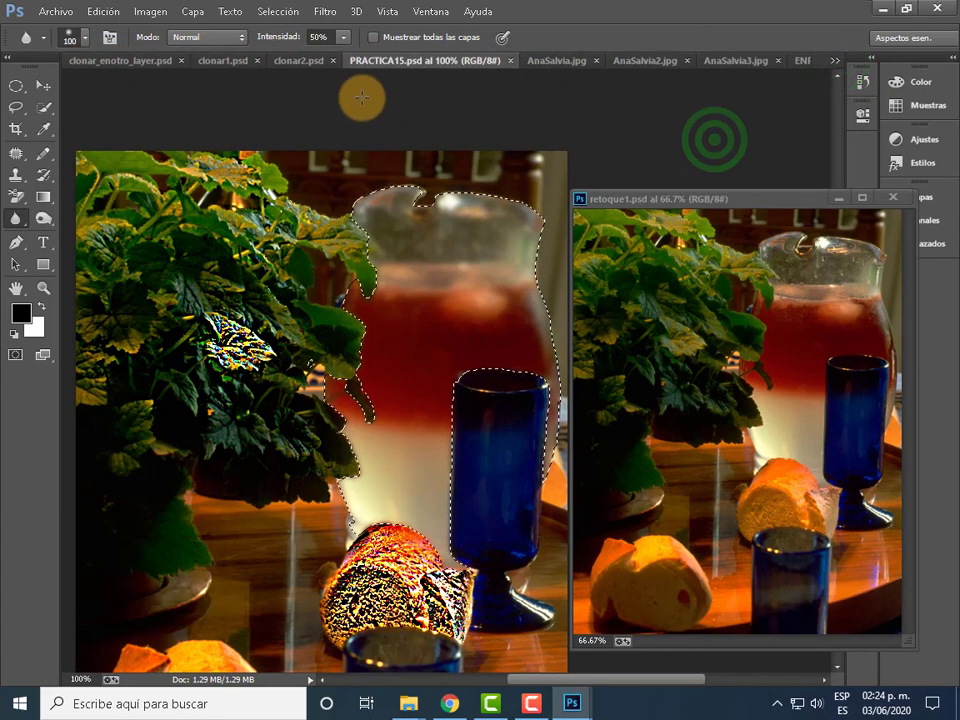
{"action": "left_click_drag", "start_coordinate": [392, 60], "coordinate": [165, 208]}
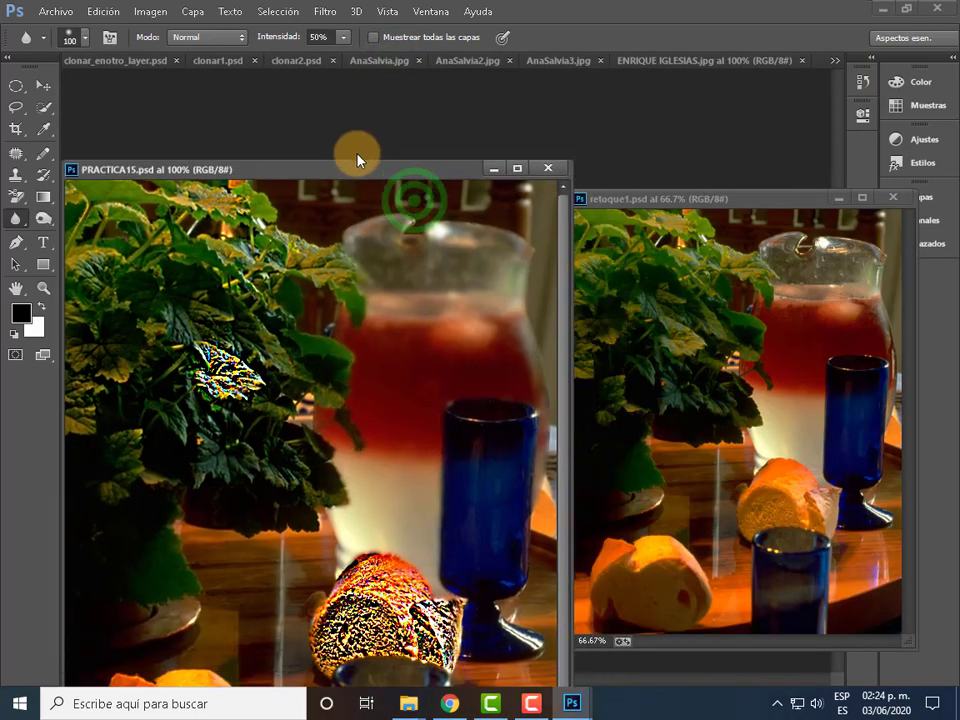
{"action": "left_click_drag", "start_coordinate": [417, 203], "coordinate": [317, 97]}
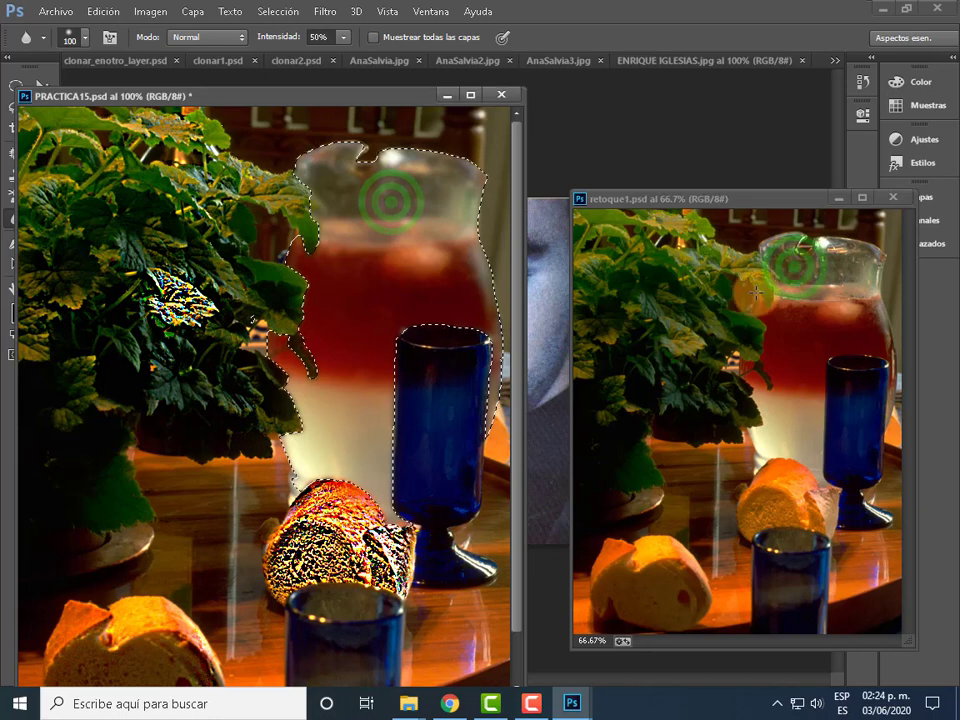
- Deselect with Ctrl+D and dock both windows back as tabs
{"action": "key", "text": "ctrl+d"}
{"action": "left_click_drag", "start_coordinate": [762, 204], "coordinate": [756, 60]}
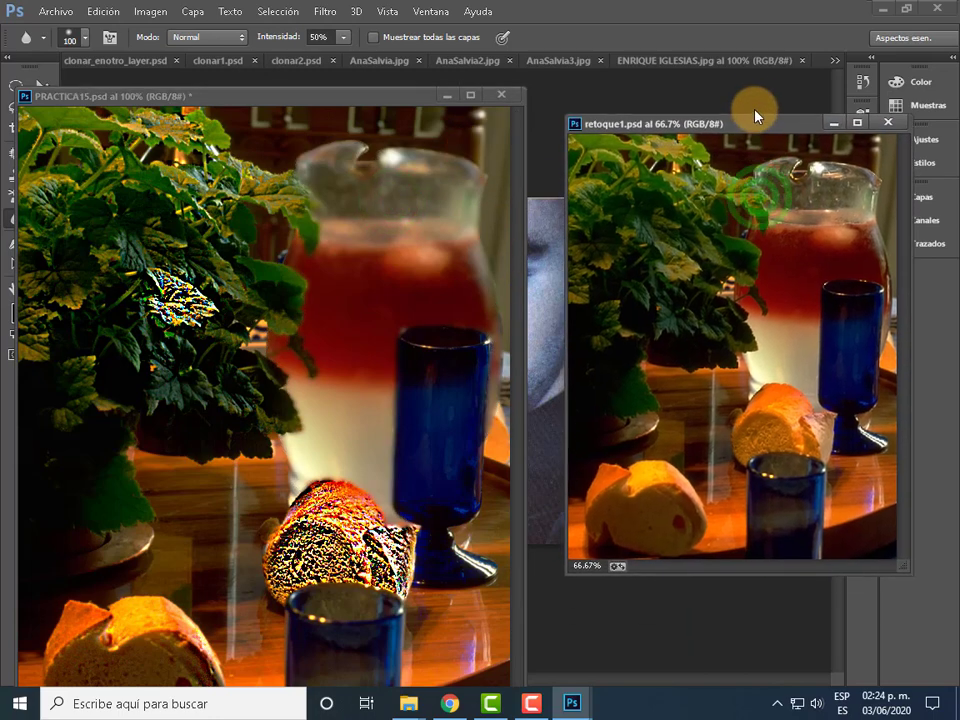
{"action": "left_click_drag", "start_coordinate": [340, 102], "coordinate": [537, 82]}
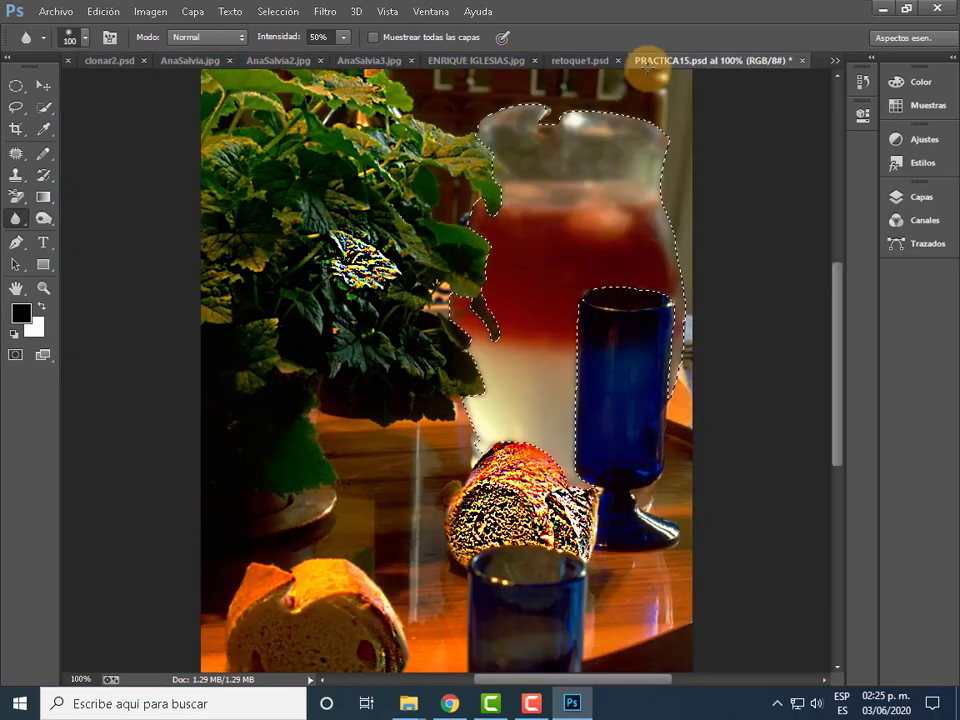
- Select both blue glasses with Quick Selection, subtracting the stray area left of the lower glass
{"action": "key", "text": "ctrl+minus"}
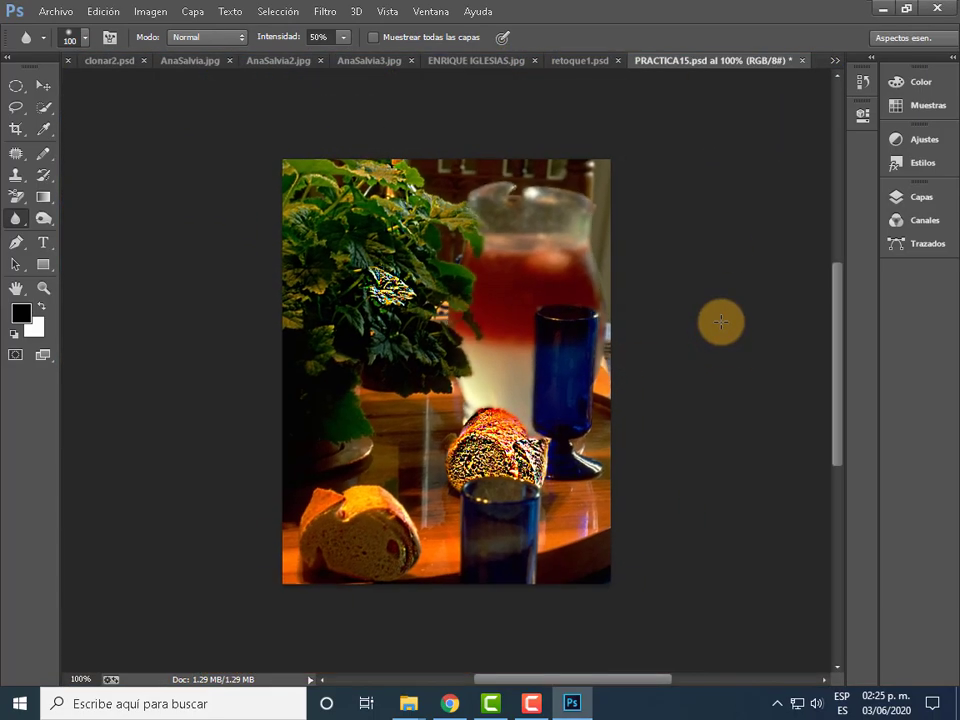
{"action": "left_click", "coordinate": [12, 86]}
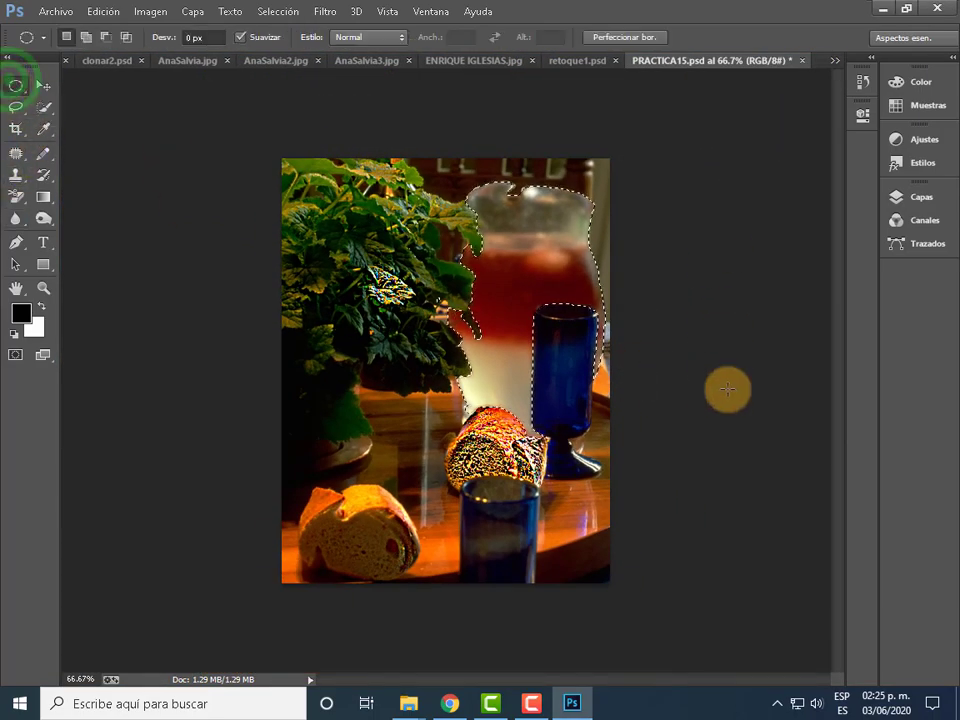
{"action": "left_click", "coordinate": [728, 388]}
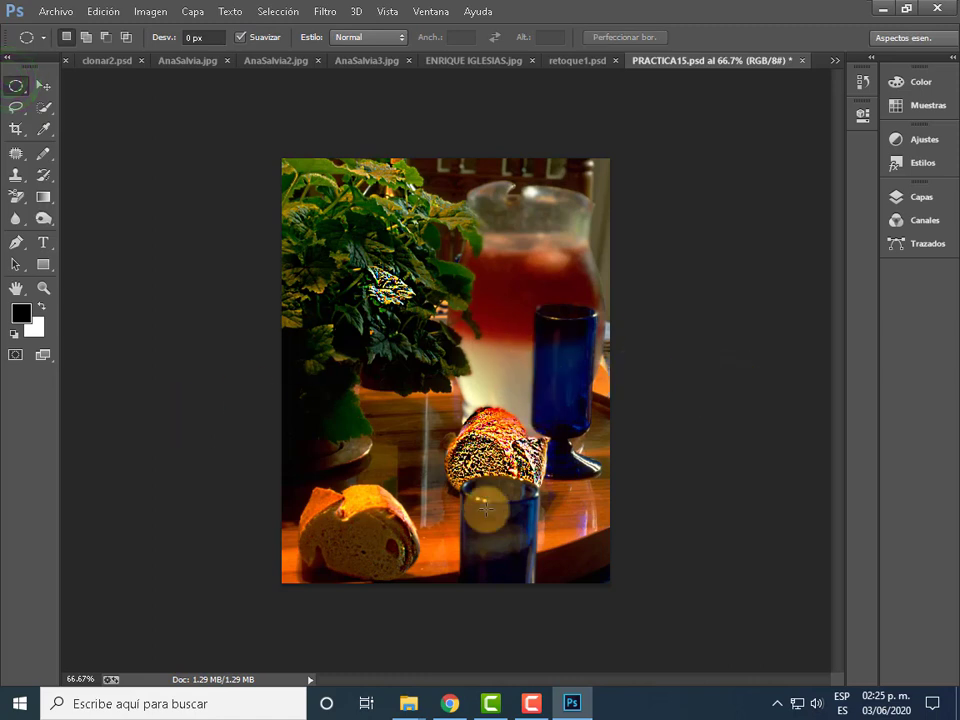
{"action": "left_click", "coordinate": [46, 111]}
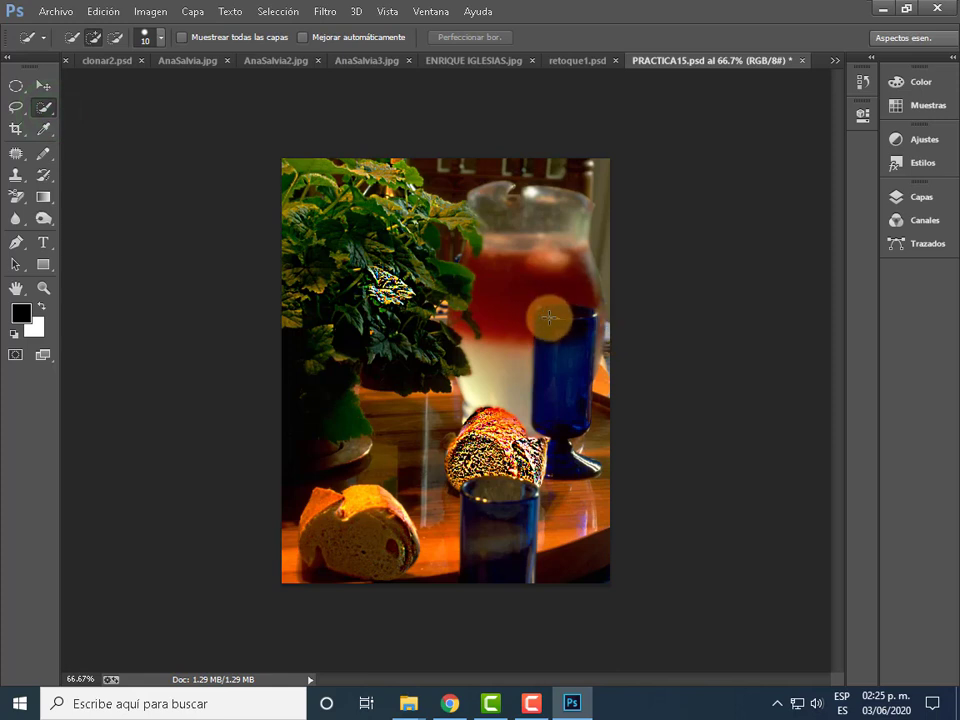
{"action": "left_click", "coordinate": [568, 470]}
{"action": "left_click", "coordinate": [479, 496]}
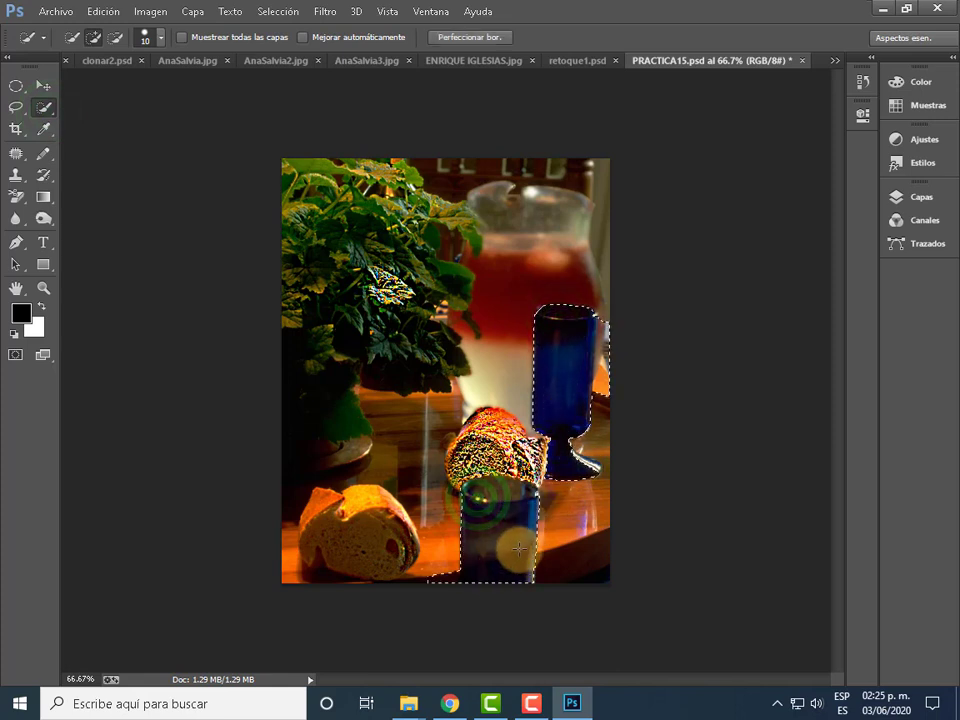
{"action": "left_click", "coordinate": [117, 37]}
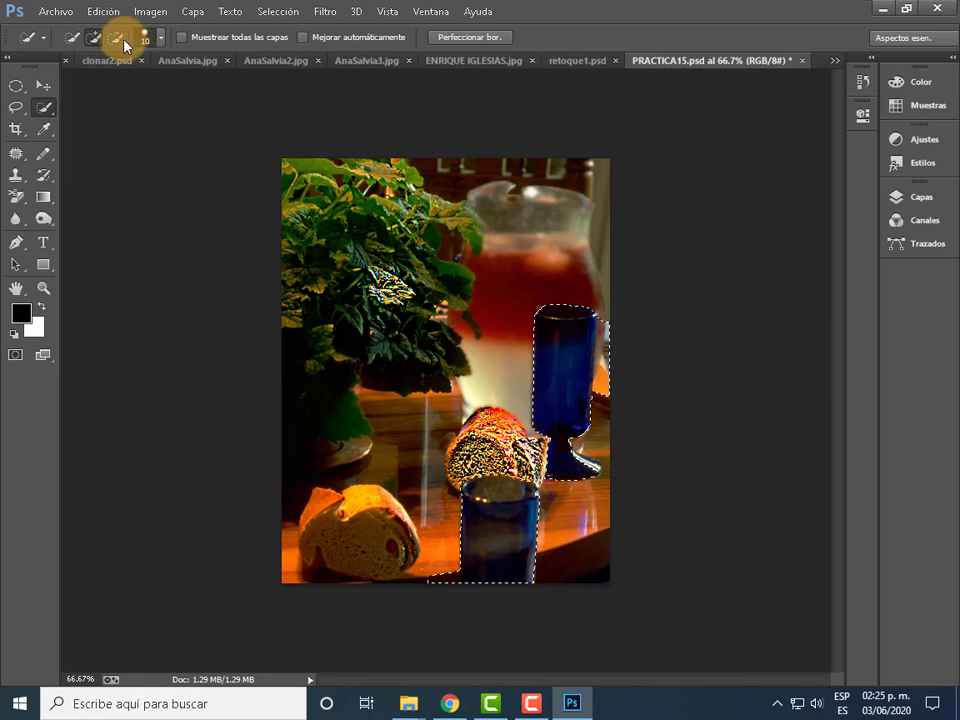
{"action": "left_click", "coordinate": [610, 427]}
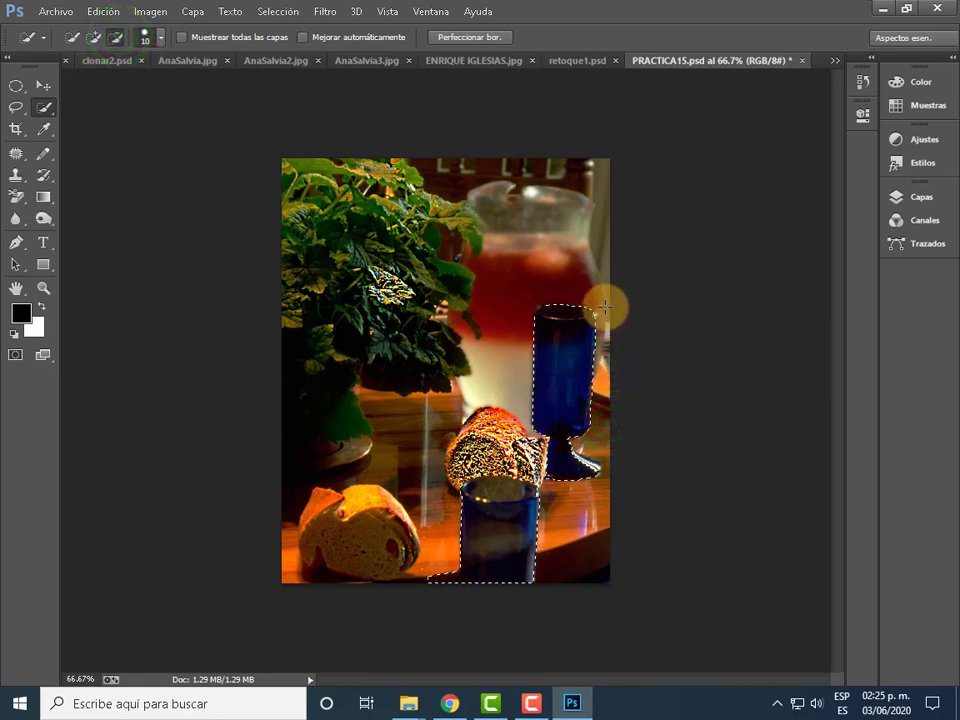
{"action": "left_click", "coordinate": [428, 575]}
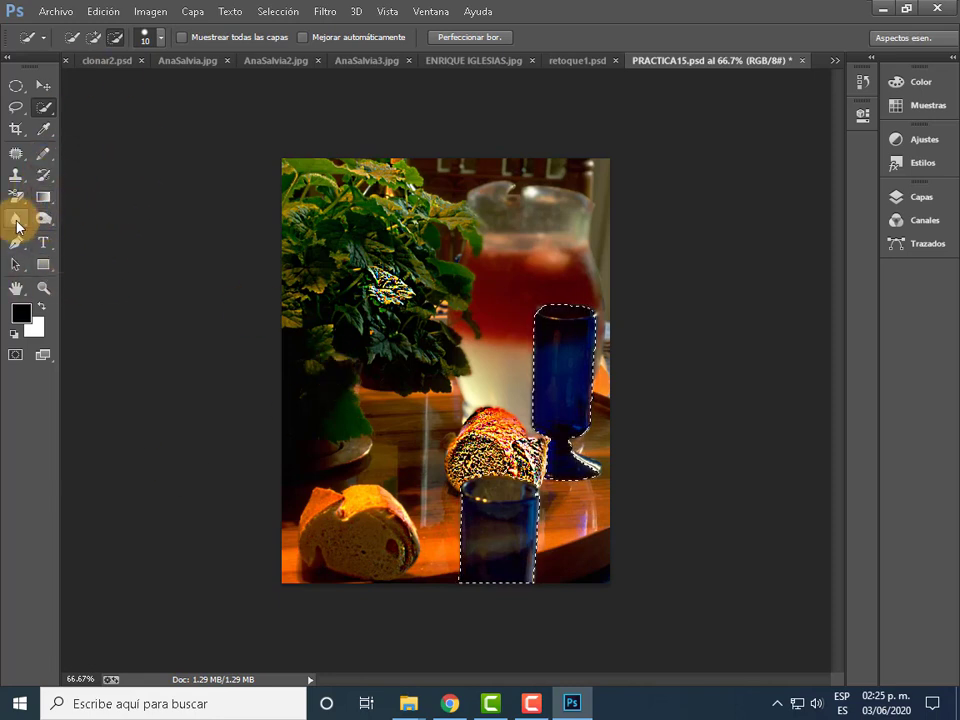
- Blur both blue glasses with the Blur tool at its current strength
{"action": "left_click", "coordinate": [15, 218]}
{"action": "right_click", "coordinate": [20, 222]}
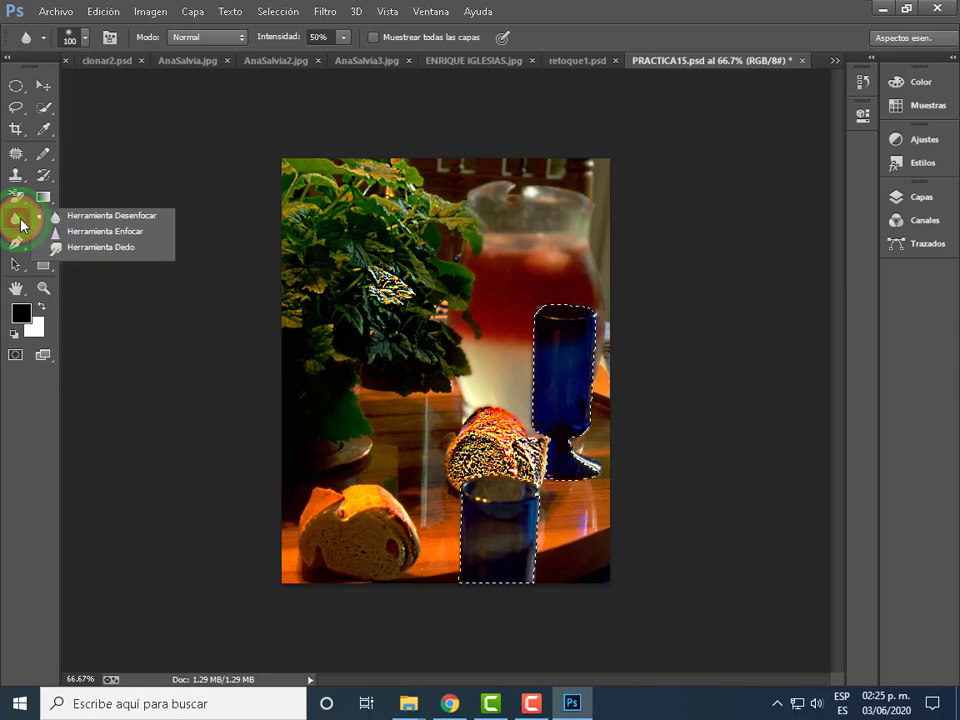
{"action": "left_click", "coordinate": [108, 216]}
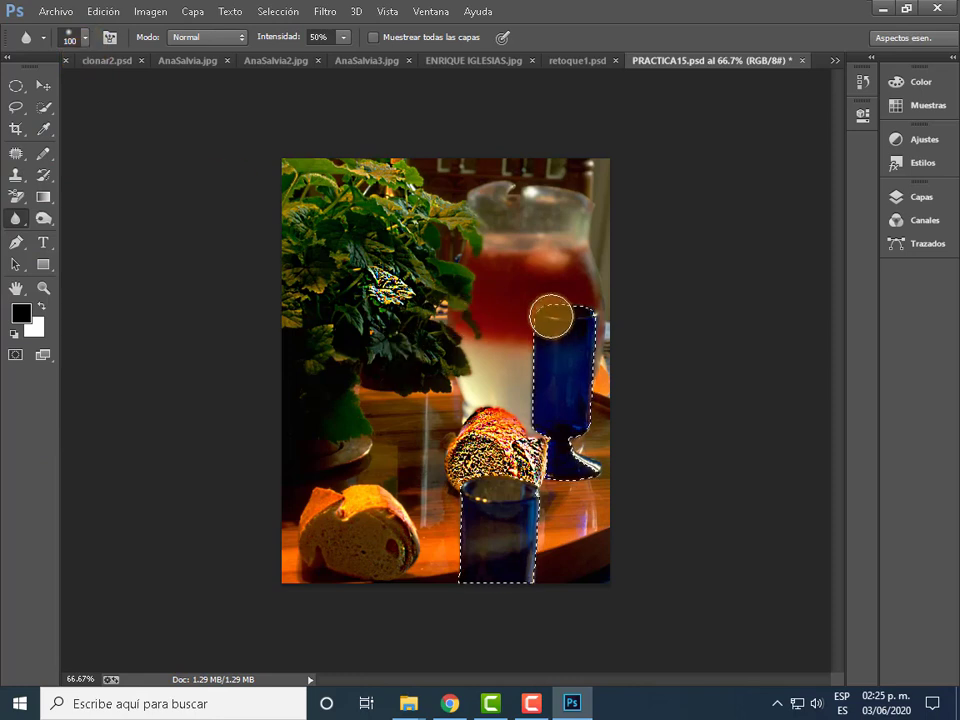
{"action": "left_click", "coordinate": [863, 86]}
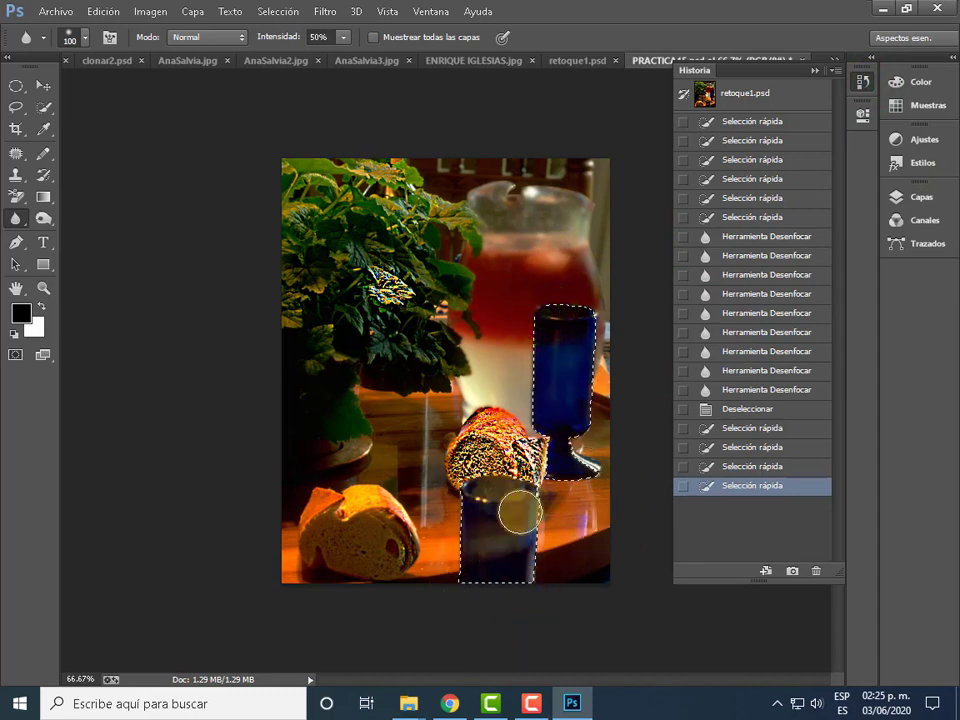
{"action": "left_click_drag", "start_coordinate": [480, 544], "coordinate": [508, 542]}
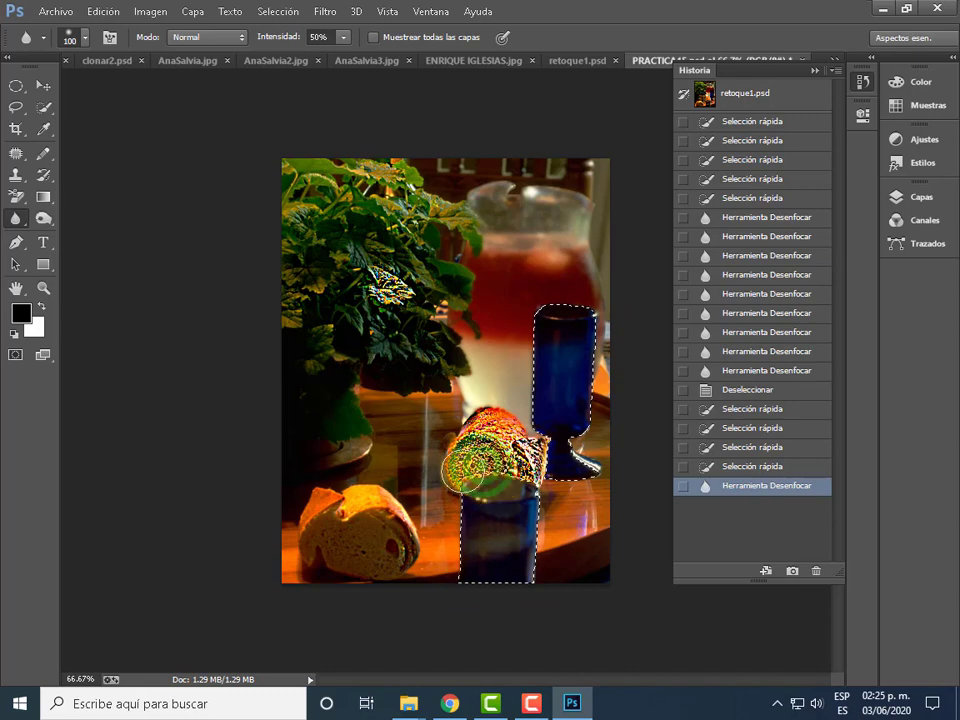
{"action": "left_click", "coordinate": [569, 391]}
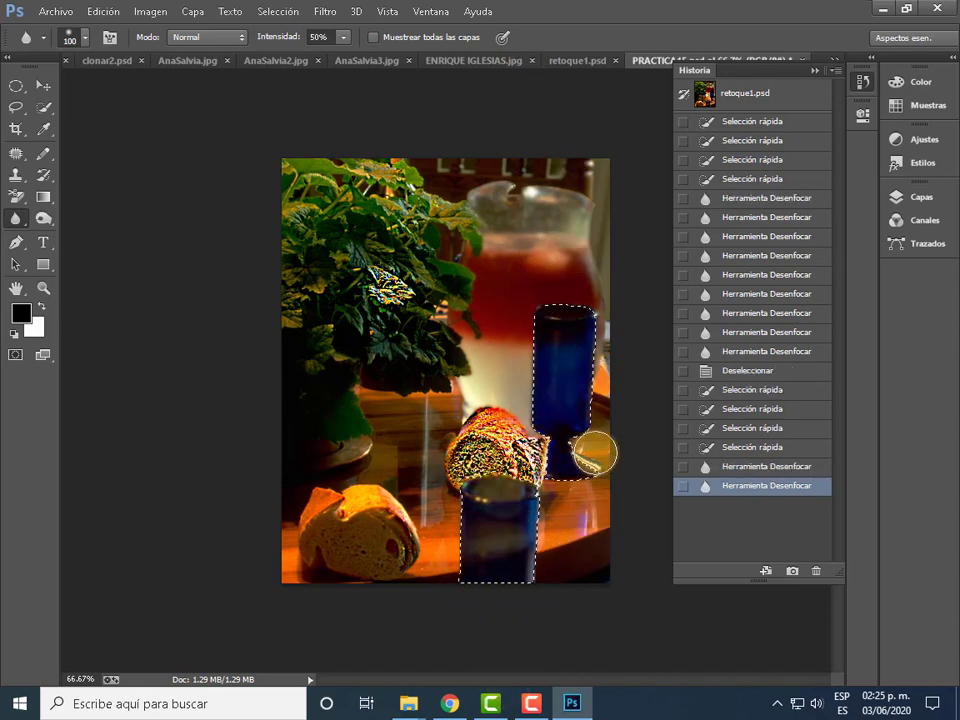
{"action": "left_click", "coordinate": [482, 542]}
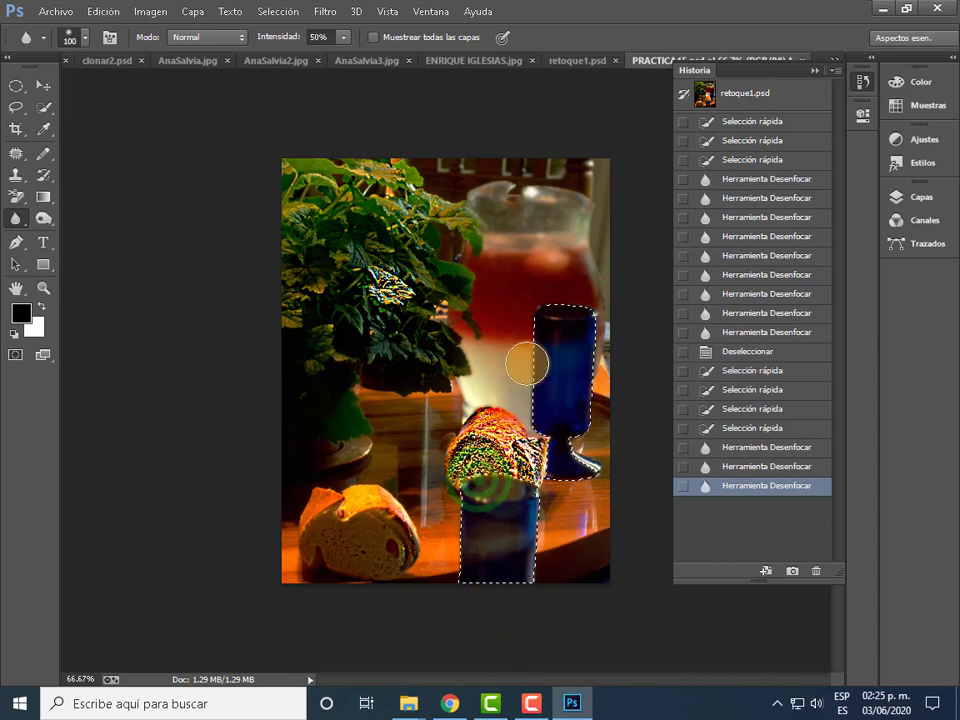
{"action": "left_click", "coordinate": [577, 395]}
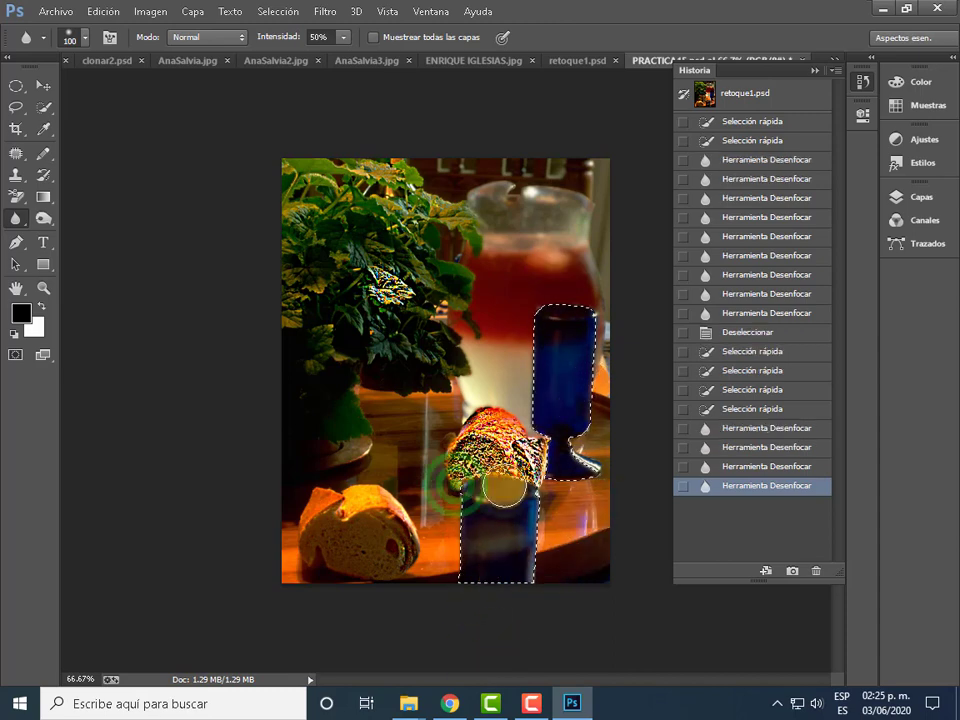
{"action": "left_click", "coordinate": [496, 488]}
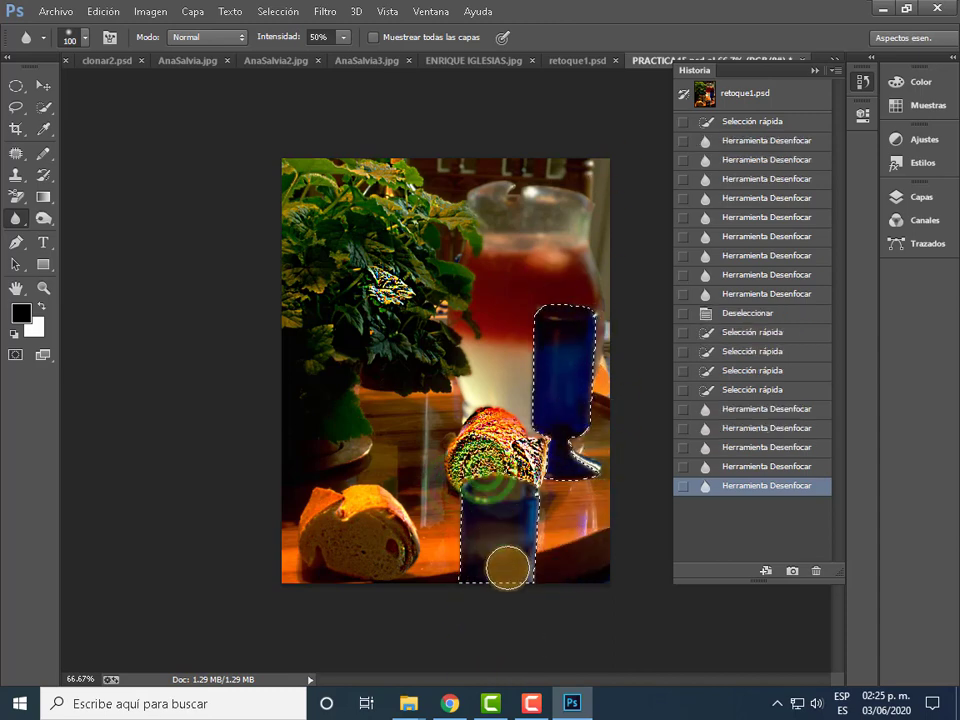
{"action": "left_click", "coordinate": [497, 512]}
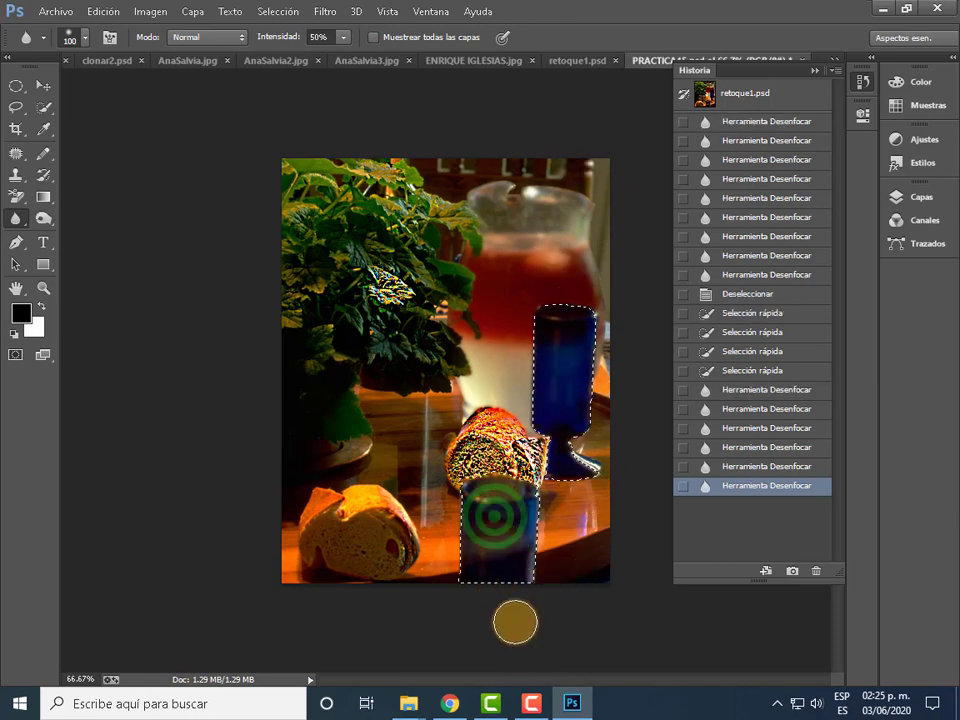
{"action": "left_click", "coordinate": [598, 468]}
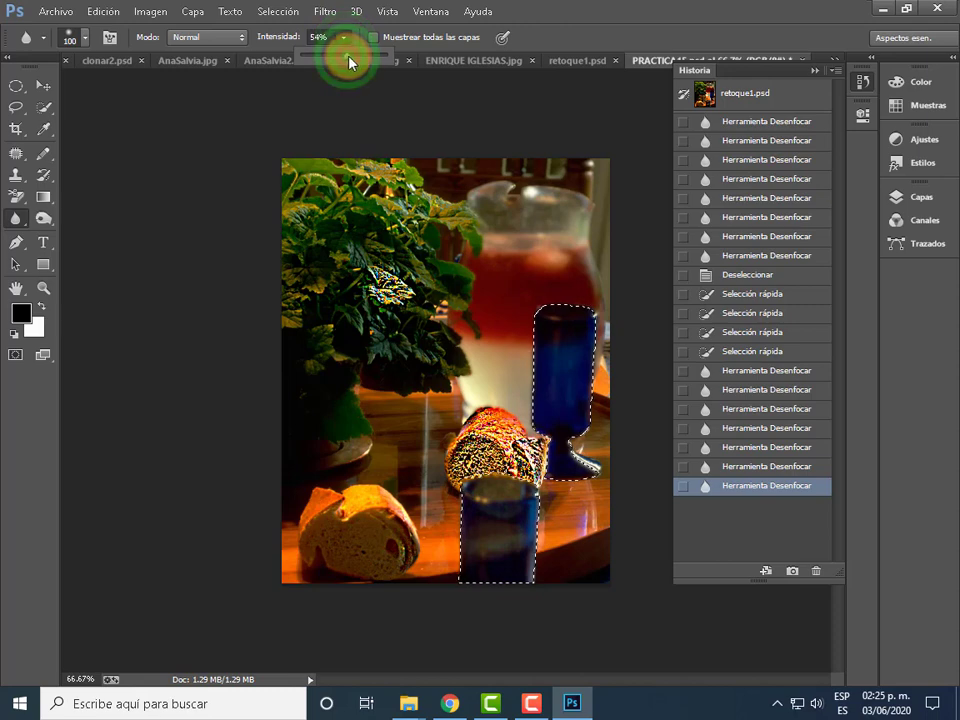
- Raise blur Intensidad to 100% and blur both glasses further, including the upper rim
{"action": "left_click_drag", "start_coordinate": [348, 57], "coordinate": [386, 55]}
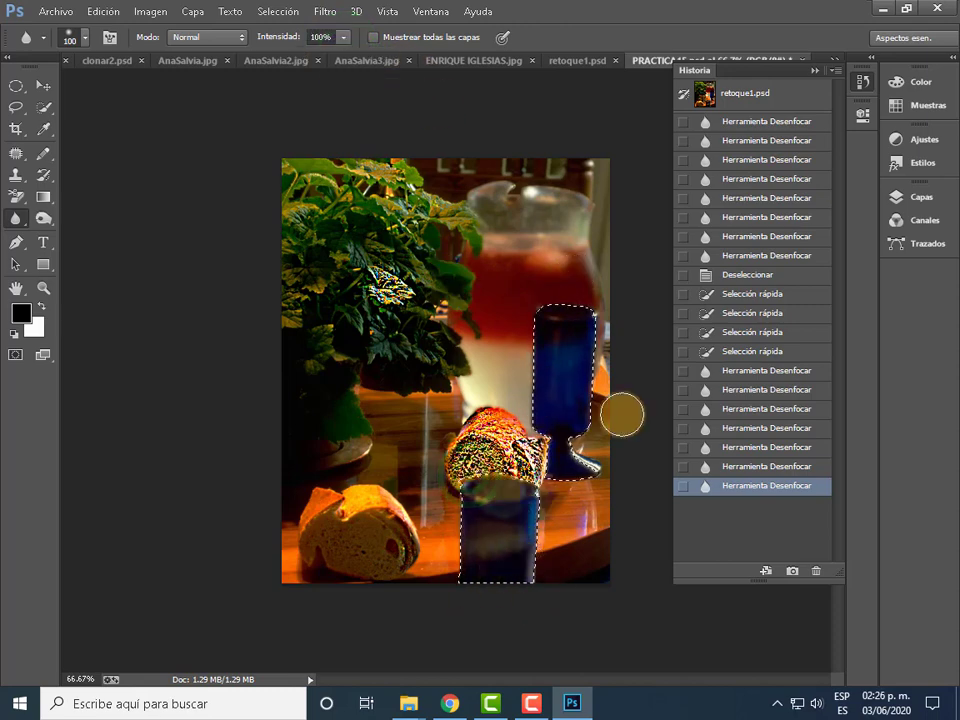
{"action": "left_click_drag", "start_coordinate": [569, 297], "coordinate": [552, 355]}
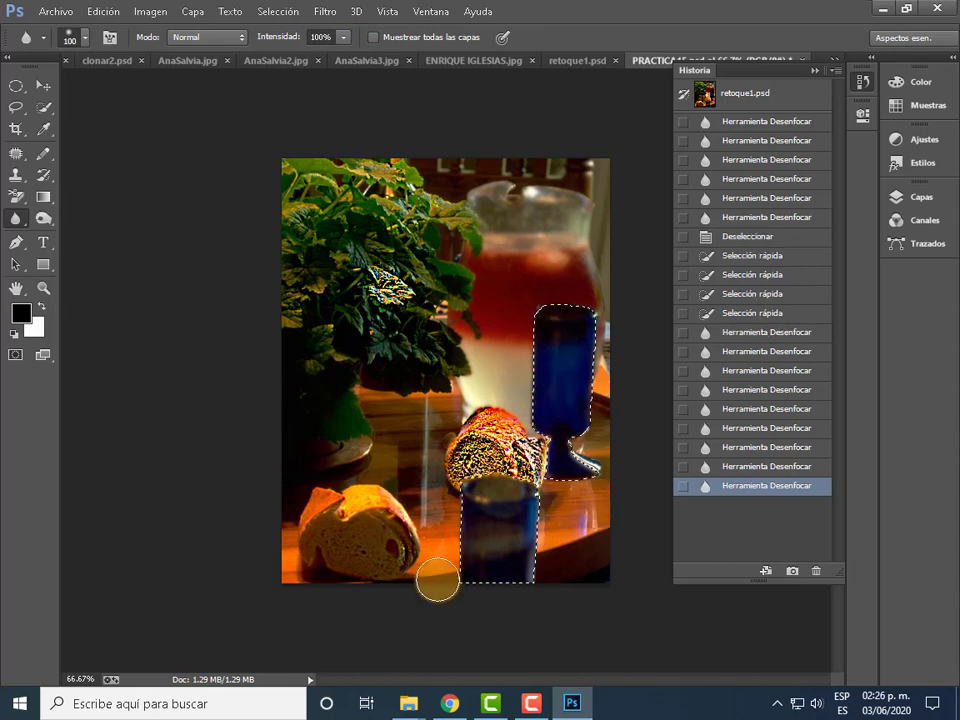
{"action": "left_click", "coordinate": [465, 528]}
{"action": "left_click", "coordinate": [550, 317]}
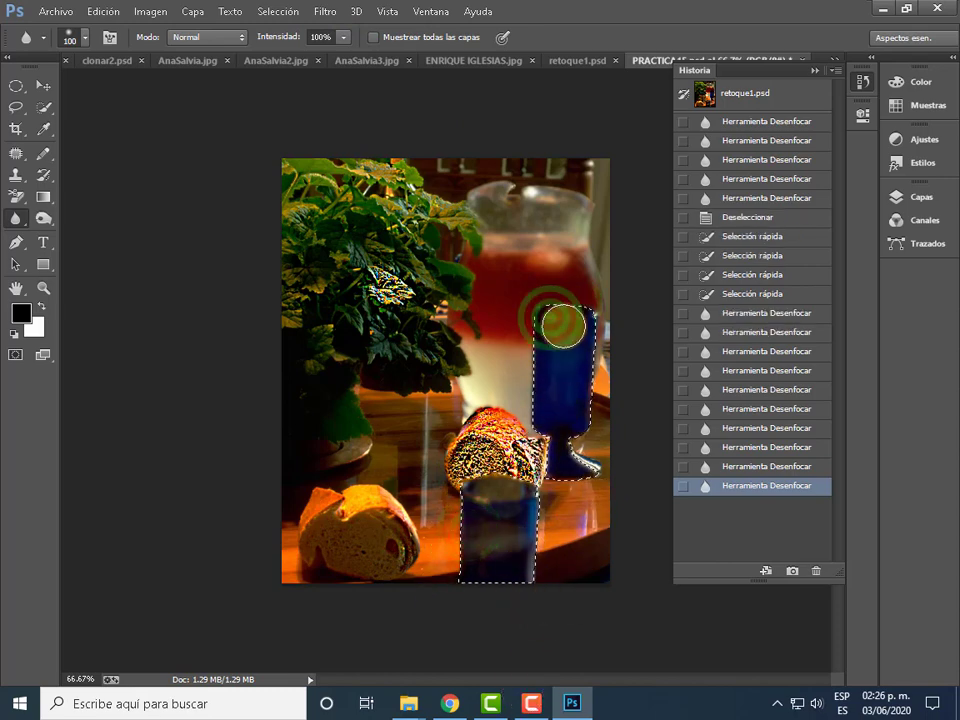
{"action": "left_click", "coordinate": [506, 308]}
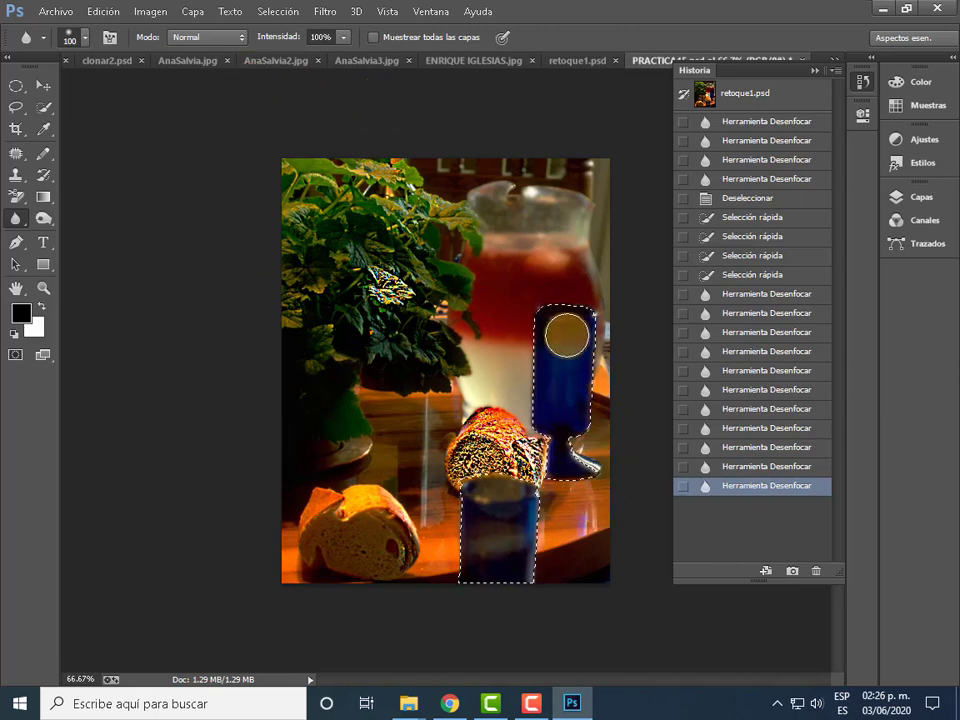
{"action": "left_click_drag", "start_coordinate": [578, 414], "coordinate": [476, 484]}
{"action": "left_click", "coordinate": [508, 516]}
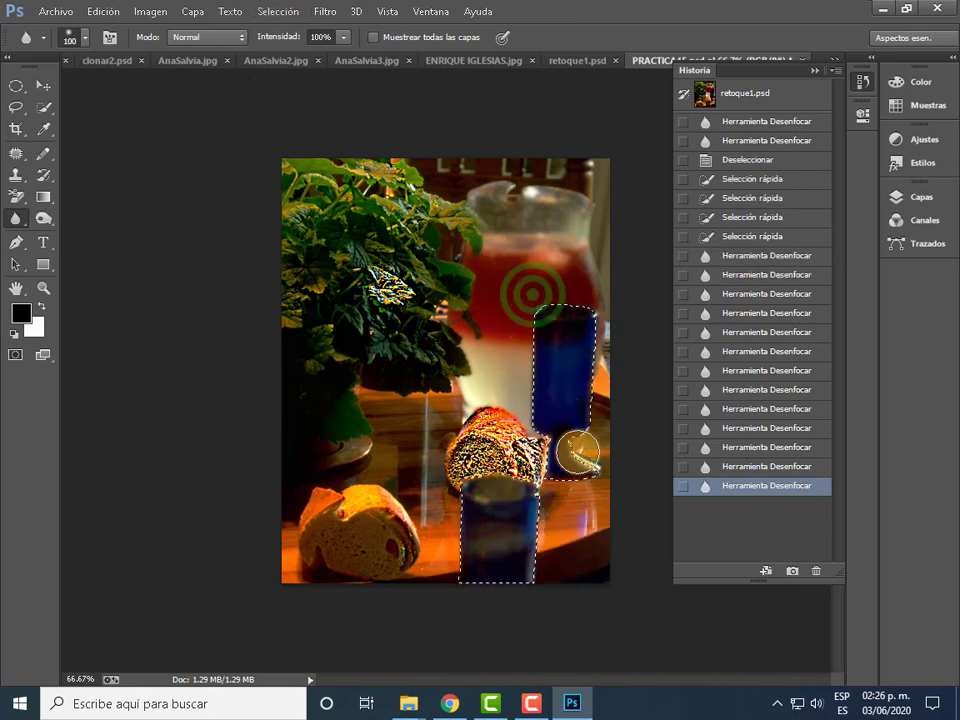
{"action": "left_click", "coordinate": [456, 508]}
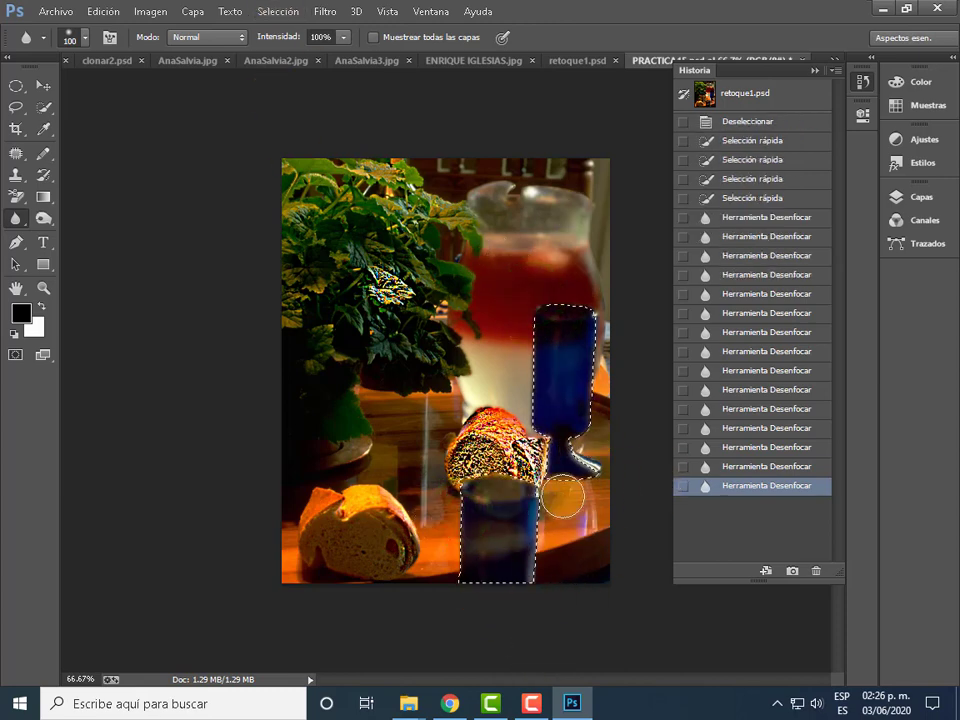
- Collapse History and save PRACTICA15 with Archivo > Guardar
{"action": "left_click", "coordinate": [814, 72]}
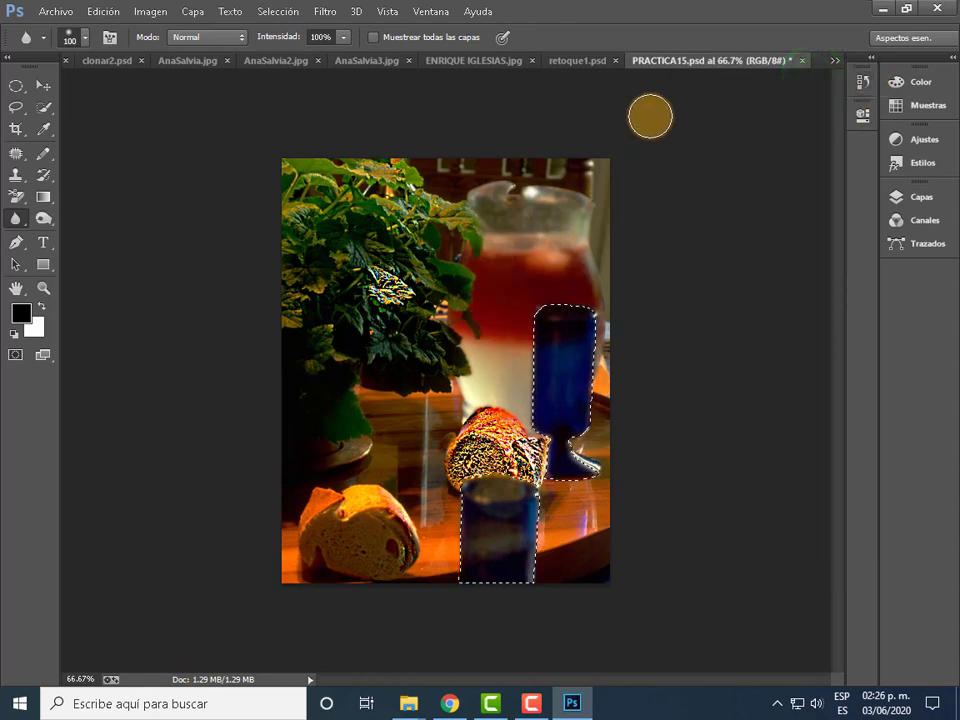
{"action": "left_click_drag", "start_coordinate": [707, 74], "coordinate": [171, 133]}
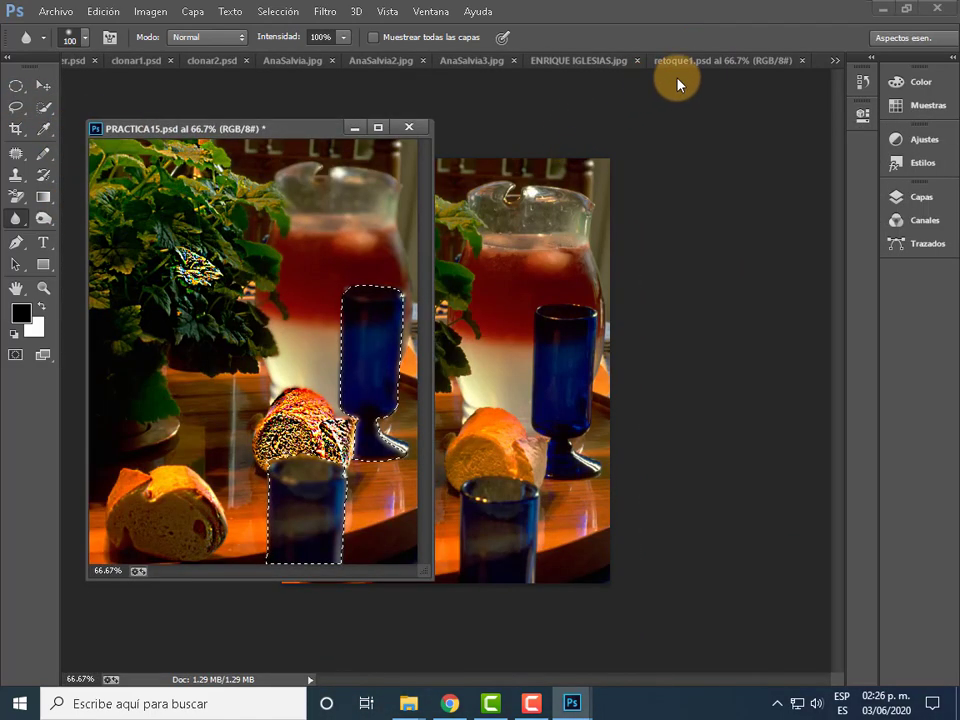
{"action": "left_click", "coordinate": [254, 128]}
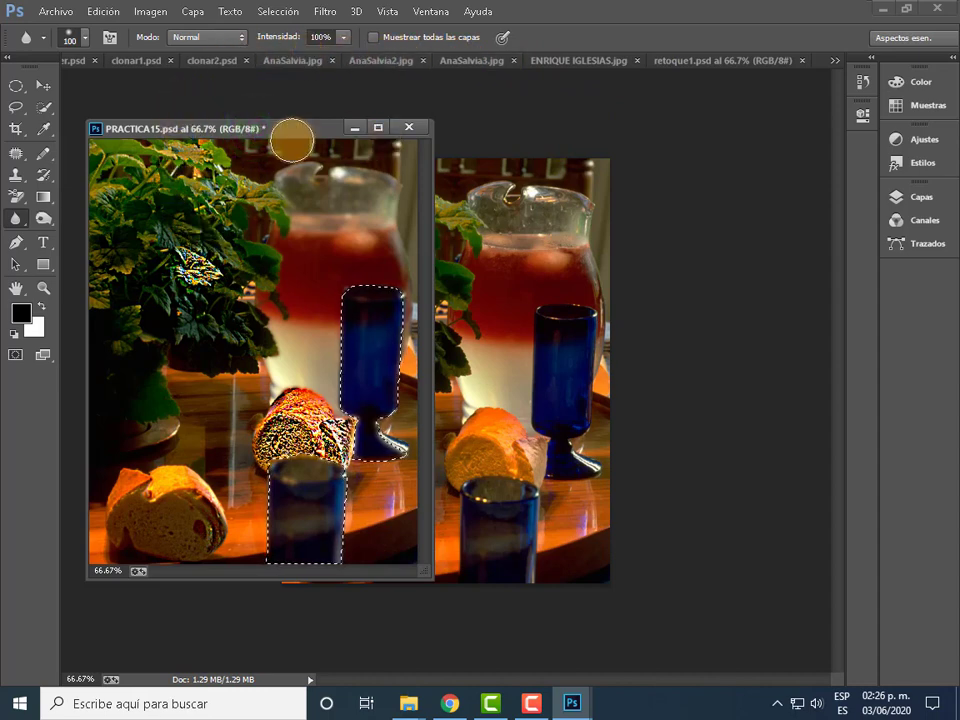
{"action": "left_click_drag", "start_coordinate": [291, 135], "coordinate": [375, 76]}
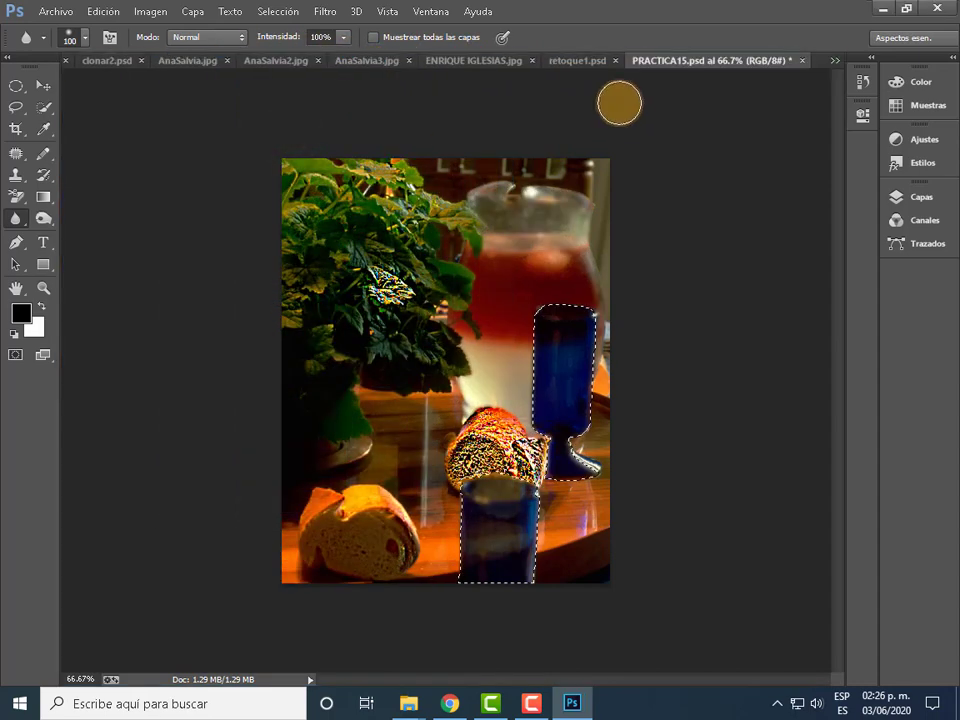
{"action": "left_click", "coordinate": [55, 12]}
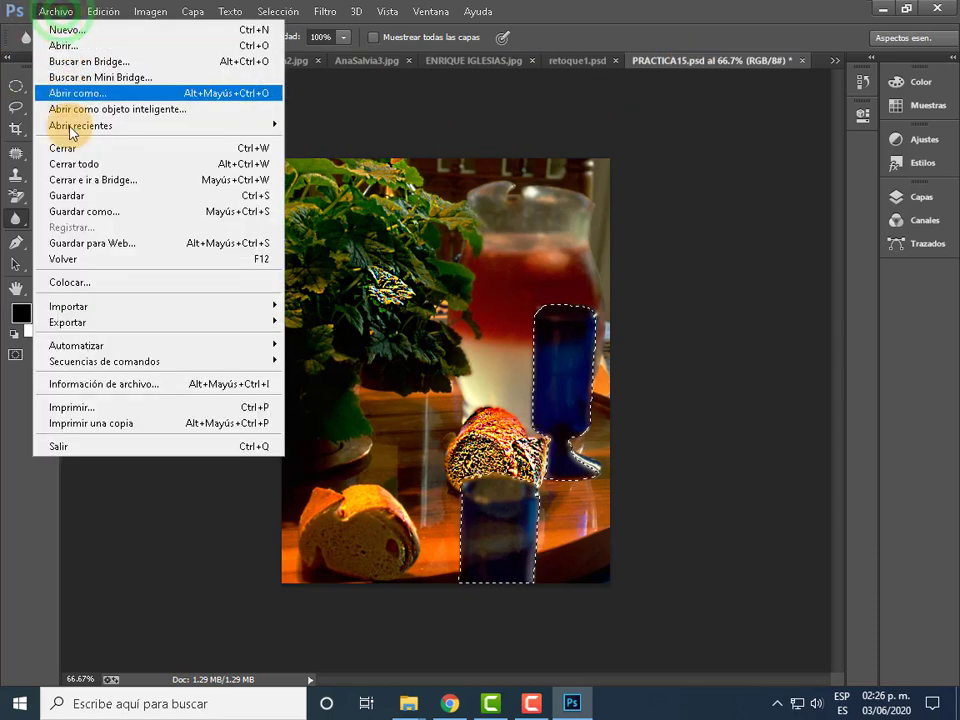
{"action": "left_click", "coordinate": [75, 195]}
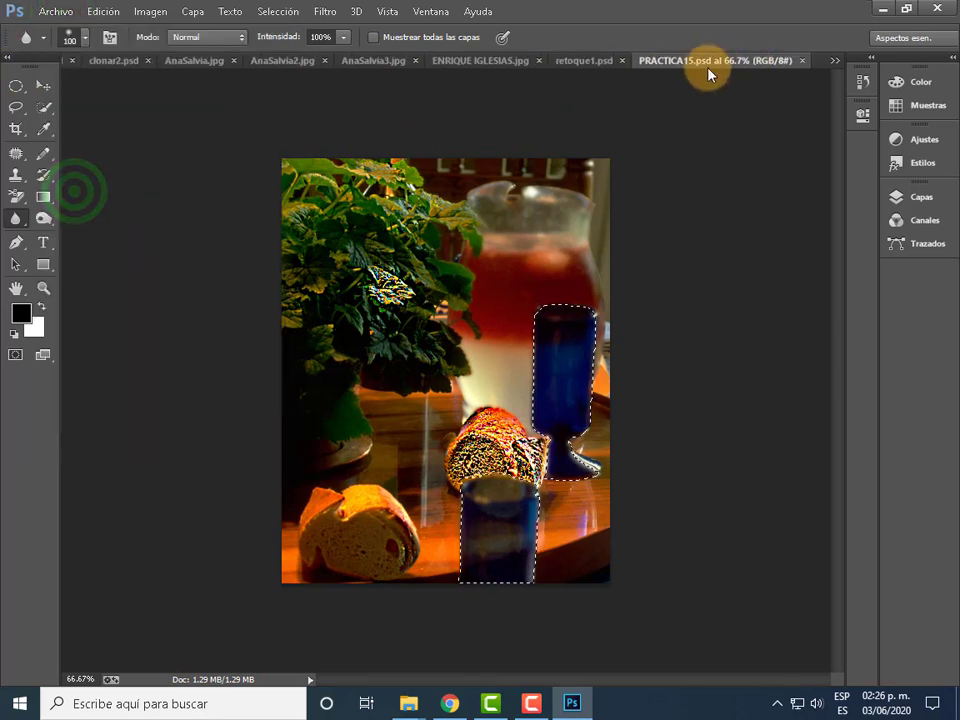
- Float PRACTICA15 and retoque1.psd as side-by-side windows for comparison
{"action": "left_click_drag", "start_coordinate": [652, 103], "coordinate": [279, 221]}
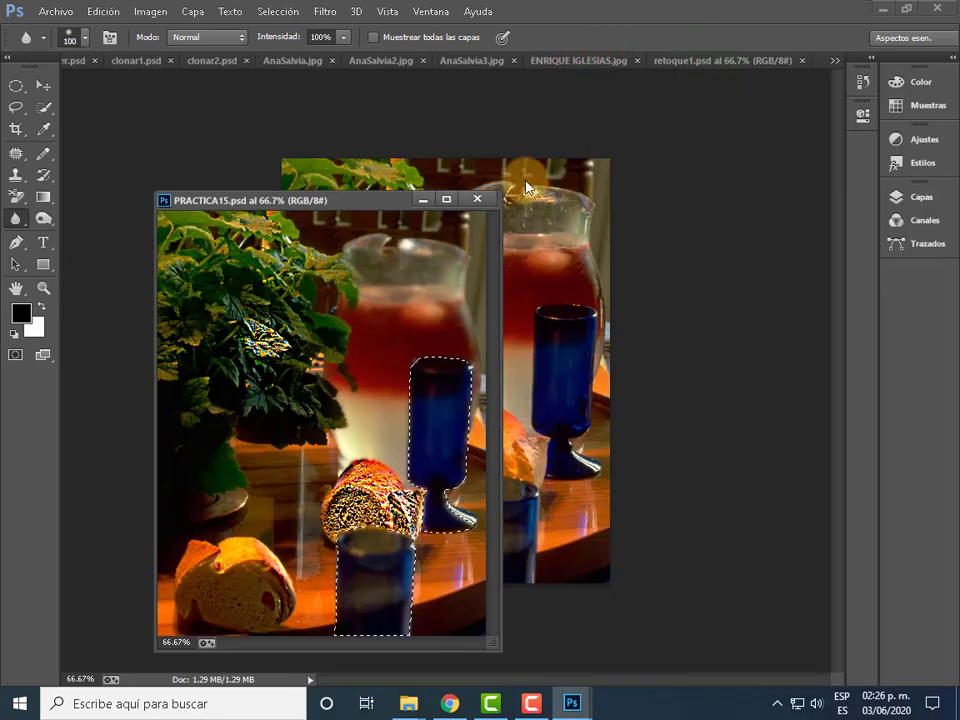
{"action": "left_click_drag", "start_coordinate": [589, 63], "coordinate": [589, 60]}
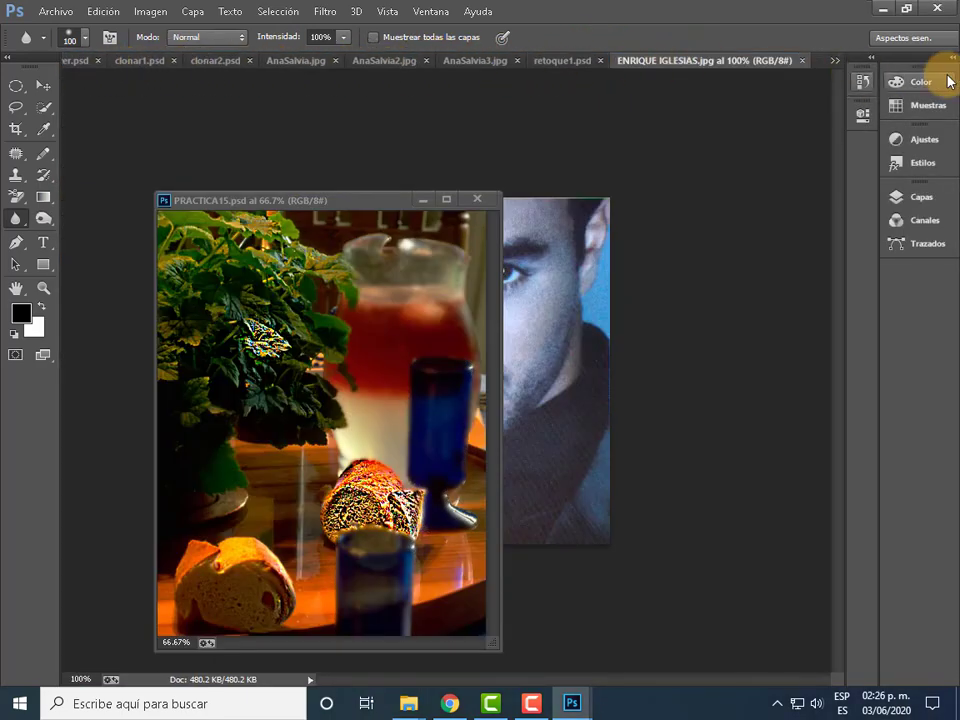
{"action": "left_click", "coordinate": [834, 62]}
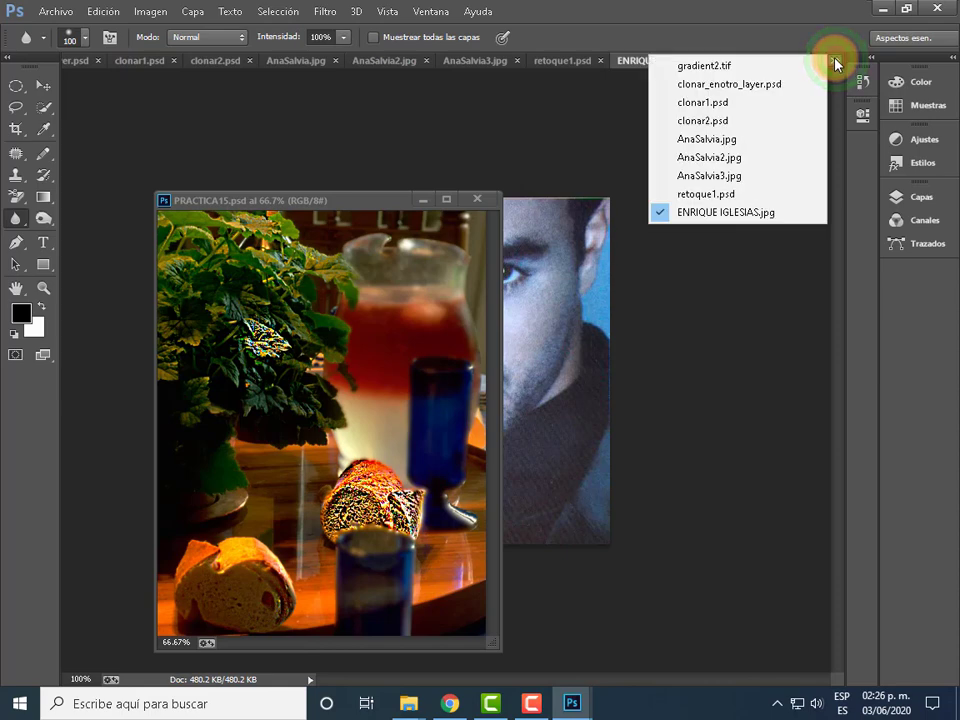
{"action": "left_click", "coordinate": [718, 194]}
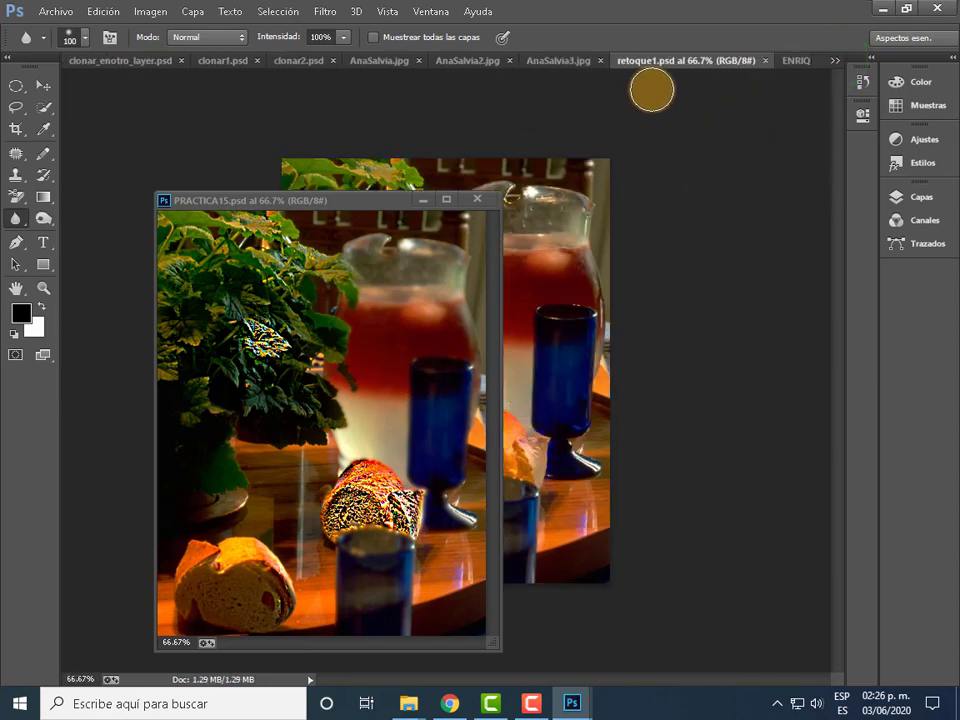
{"action": "left_click_drag", "start_coordinate": [658, 80], "coordinate": [612, 191]}
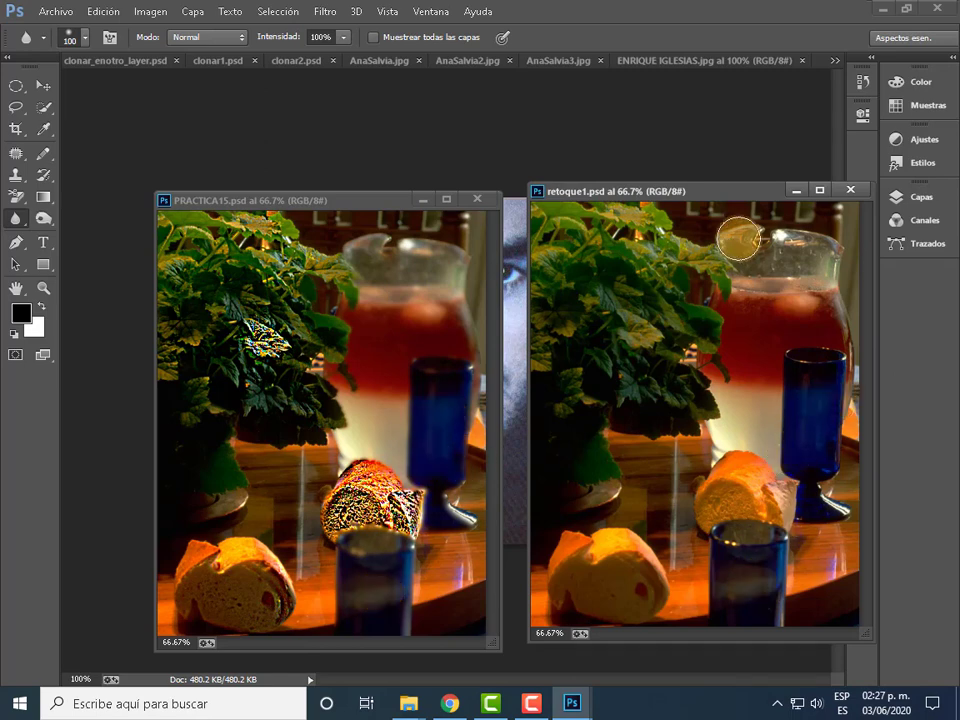
{"action": "left_click_drag", "start_coordinate": [347, 204], "coordinate": [297, 141]}
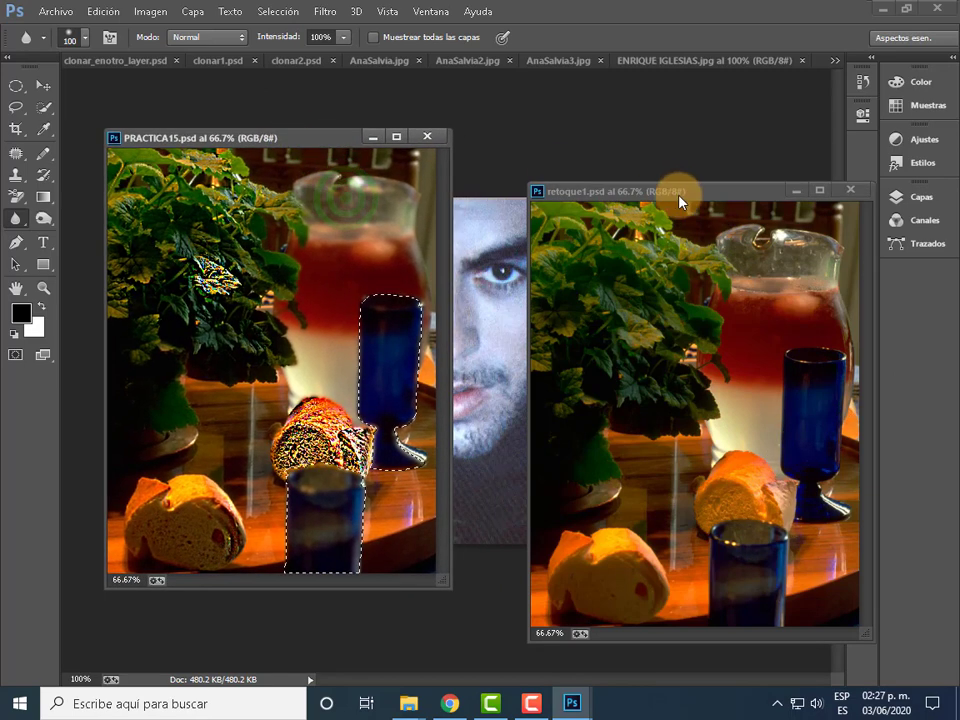
{"action": "left_click_drag", "start_coordinate": [700, 188], "coordinate": [628, 136]}
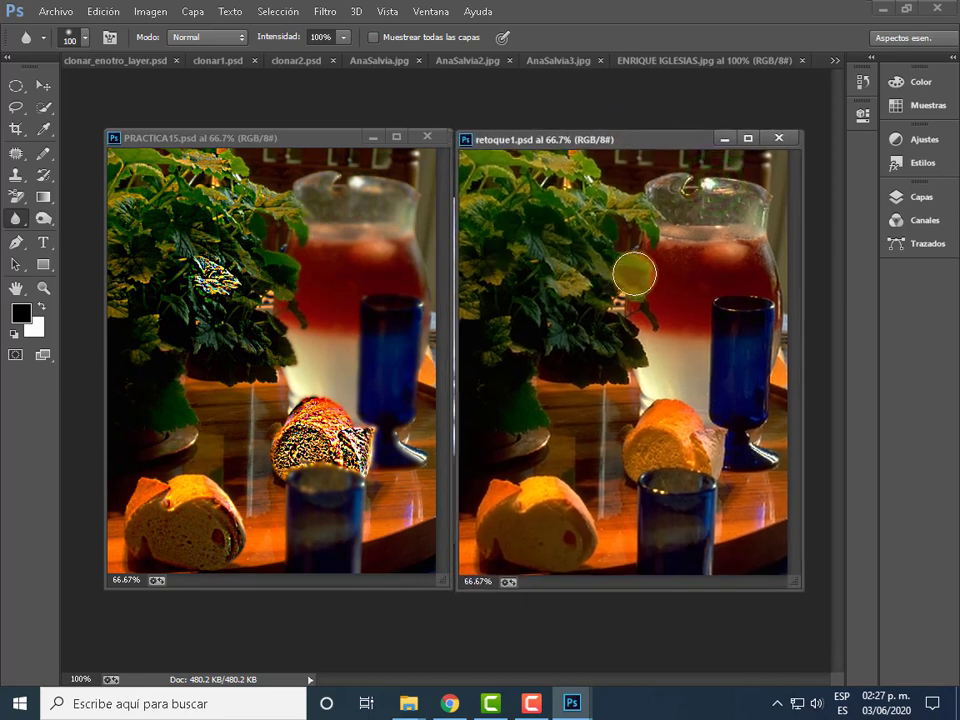
- Close retoque1.psd without saving its changes
{"action": "left_click", "coordinate": [590, 335]}
{"action": "left_click", "coordinate": [160, 210]}
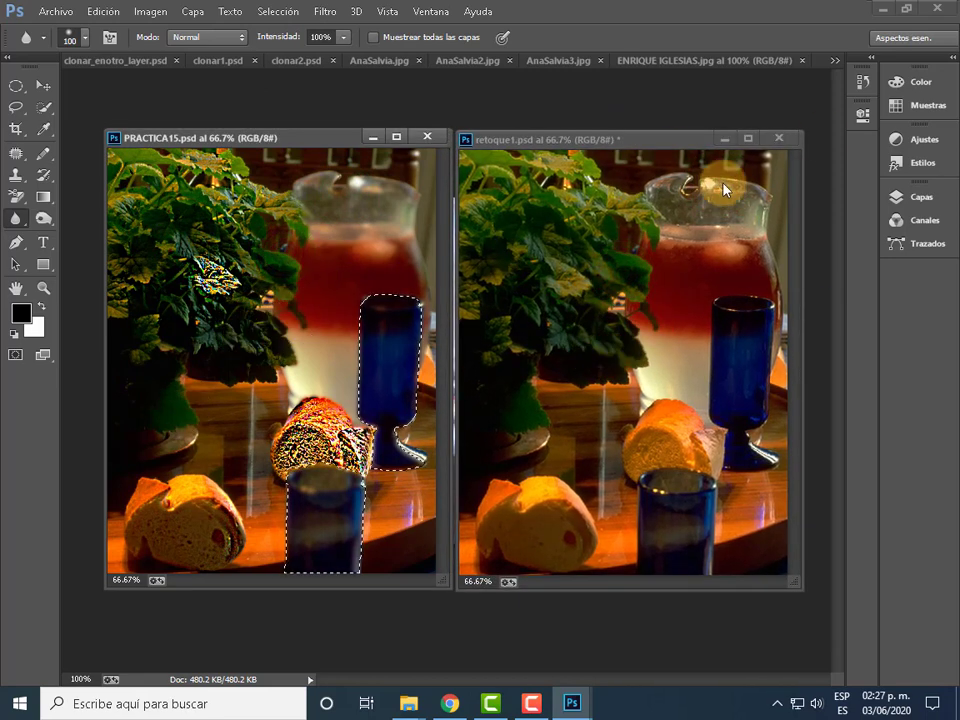
{"action": "left_click", "coordinate": [780, 138]}
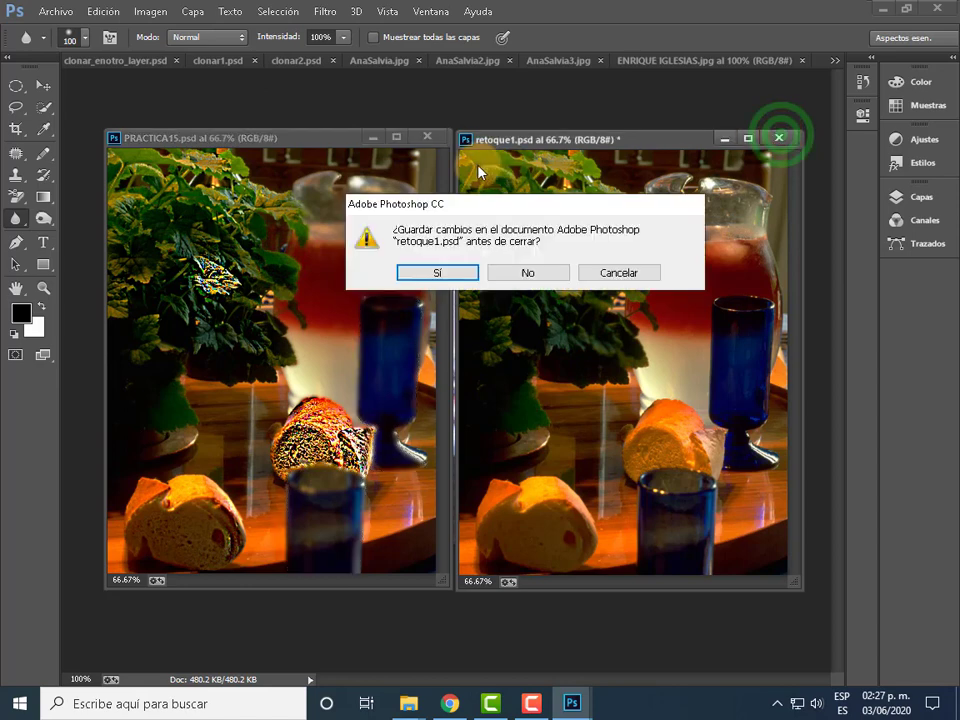
{"action": "left_click", "coordinate": [548, 273]}
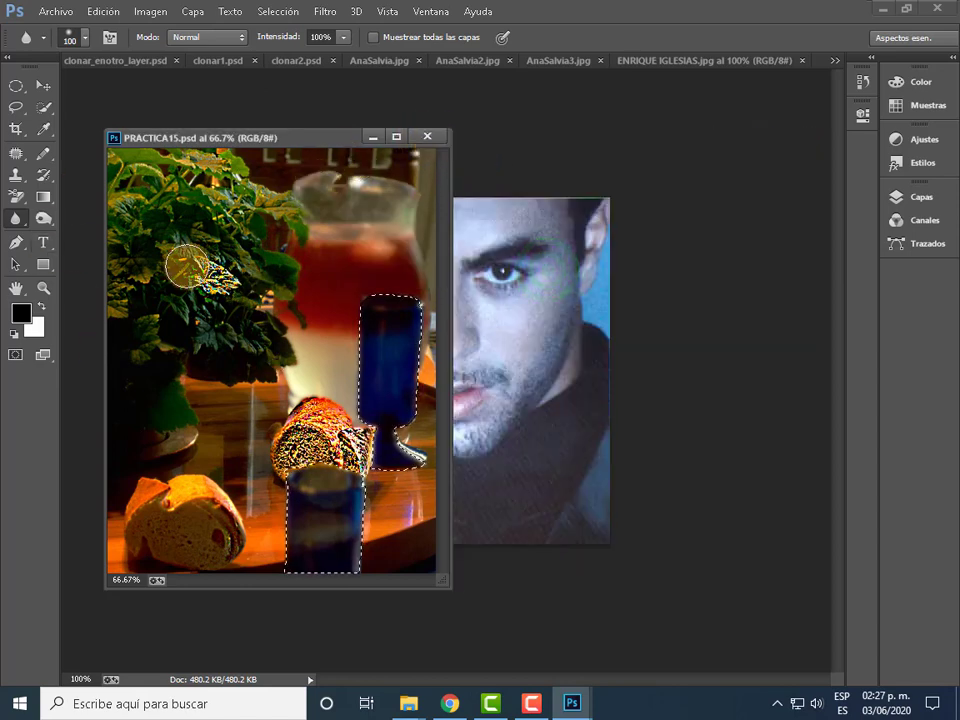
- Deselect the two blue glasses using the Elliptical Marquee
{"action": "left_click", "coordinate": [43, 86]}
{"action": "left_click", "coordinate": [248, 238]}
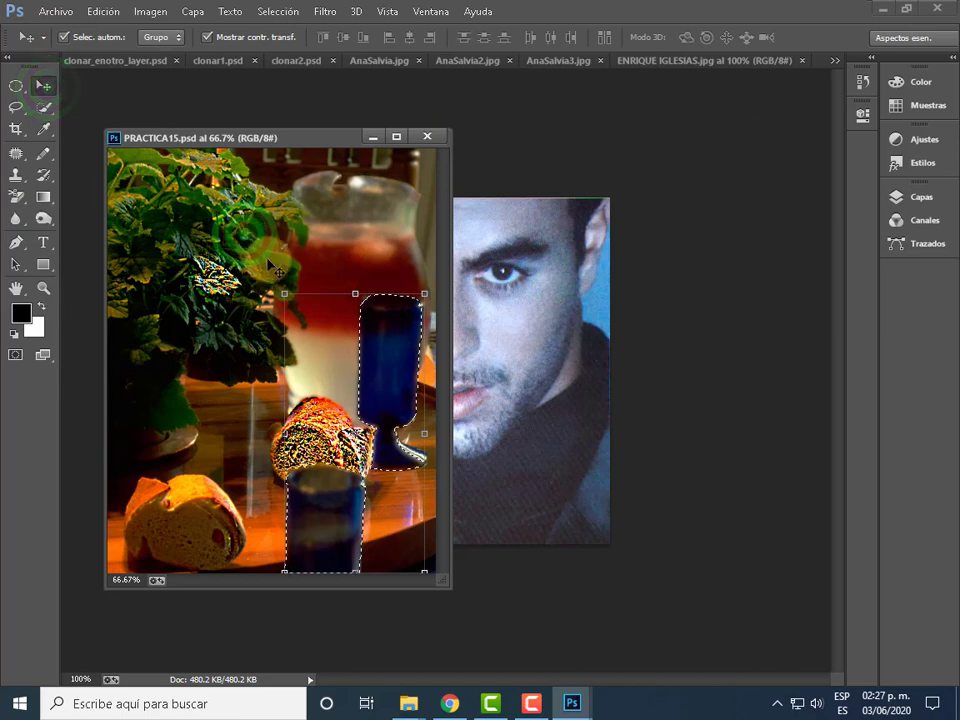
{"action": "left_click", "coordinate": [15, 86]}
{"action": "left_click", "coordinate": [180, 200]}
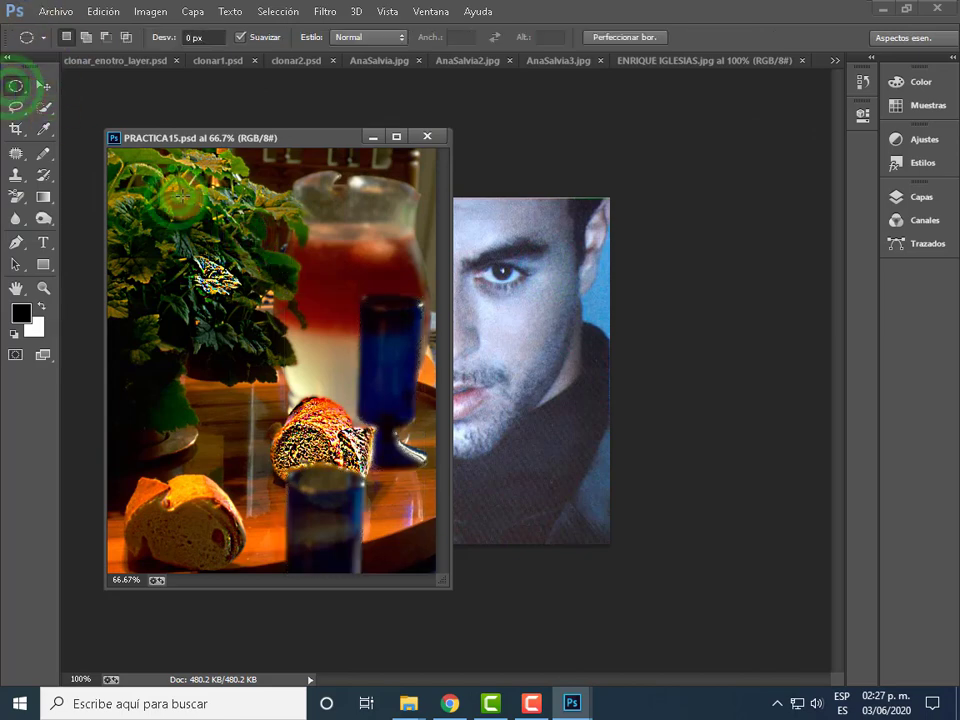
- Save the document over the existing PRACTICA15 file via Guardar como
{"action": "left_click", "coordinate": [55, 12]}
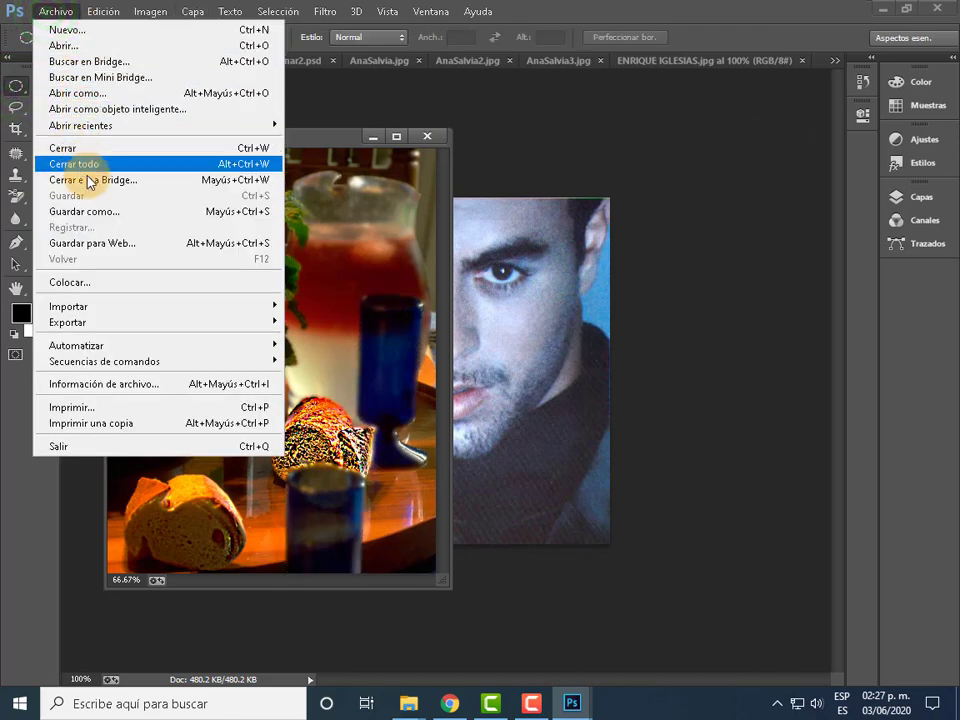
{"action": "left_click", "coordinate": [90, 196]}
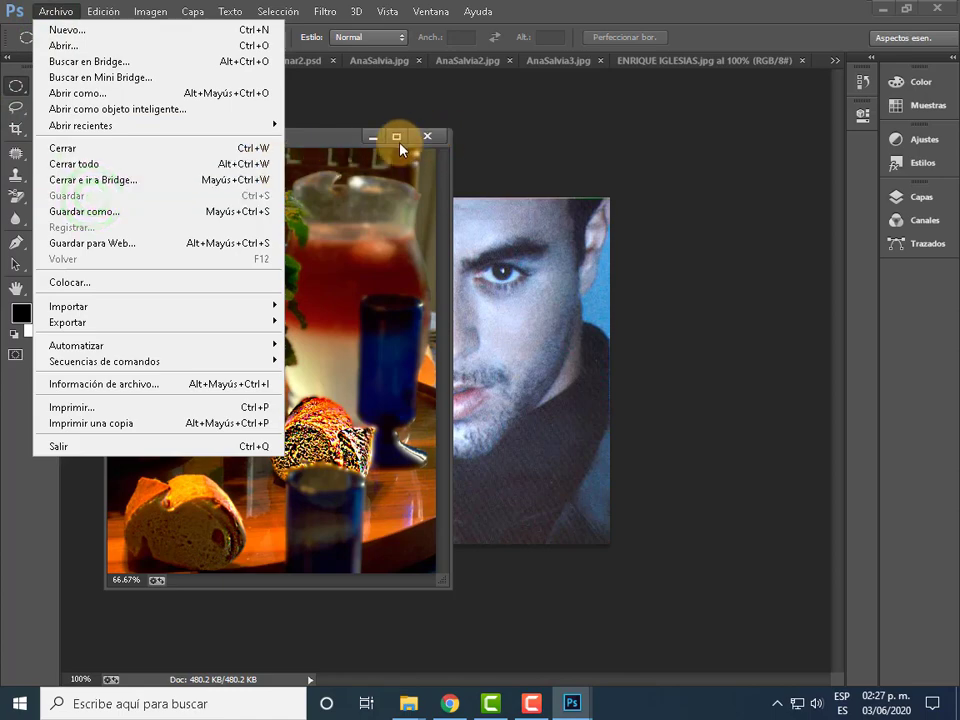
{"action": "left_click", "coordinate": [96, 211]}
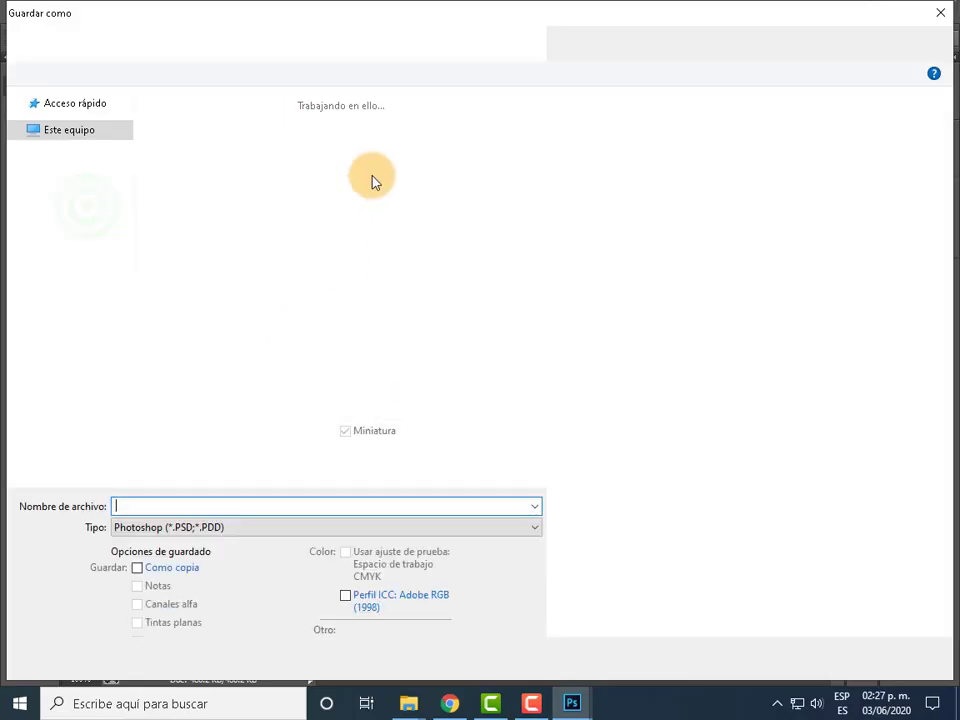
{"action": "left_click", "coordinate": [285, 145]}
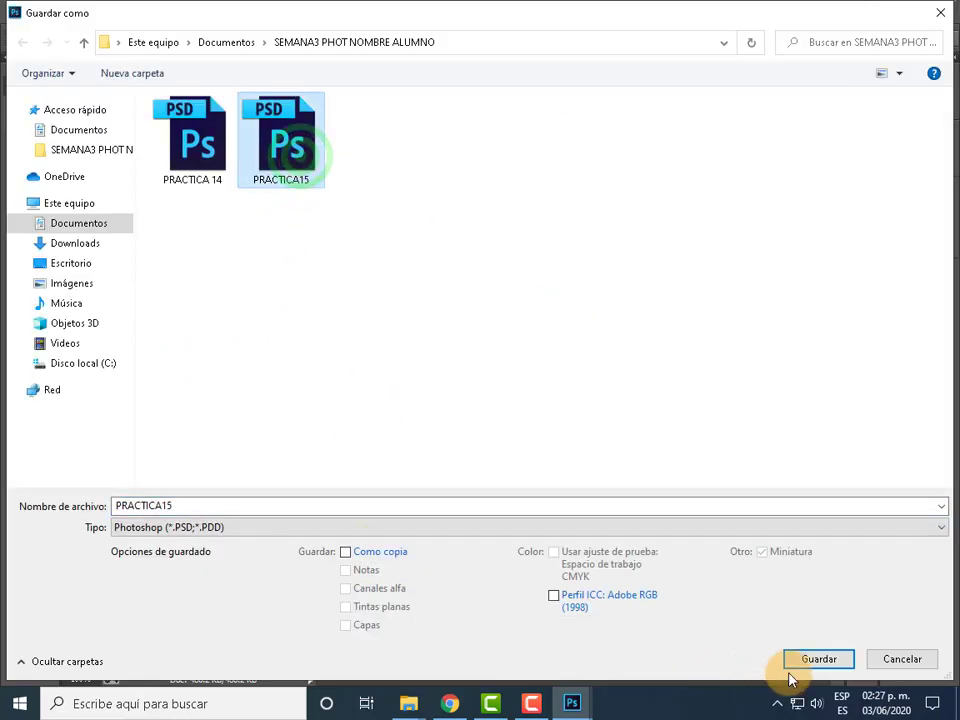
{"action": "left_click", "coordinate": [820, 659]}
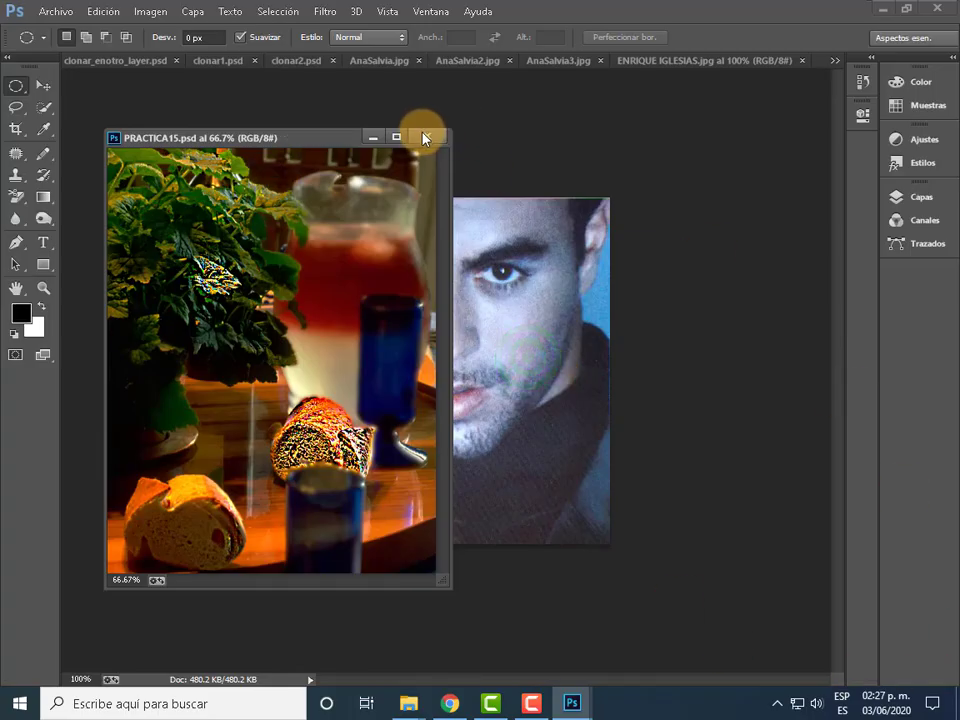
- Confirm replacing PRACTICA15.psd, then flip through gradient2.tif, clonar_enotro_layer.psd and the portrait
{"action": "left_click", "coordinate": [425, 138]}
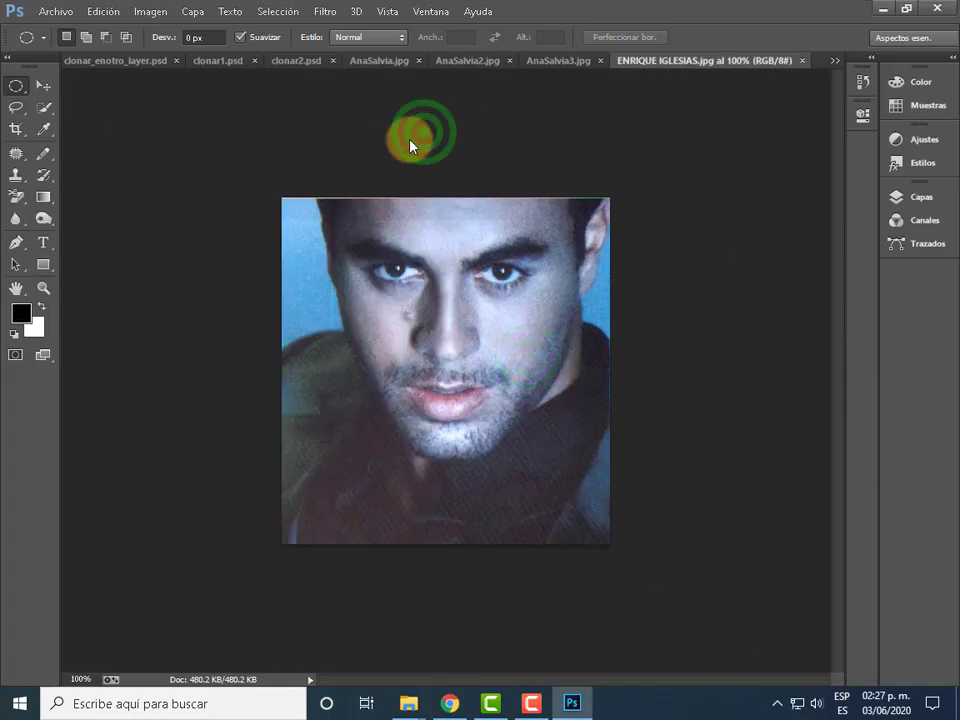
{"action": "left_click", "coordinate": [835, 61]}
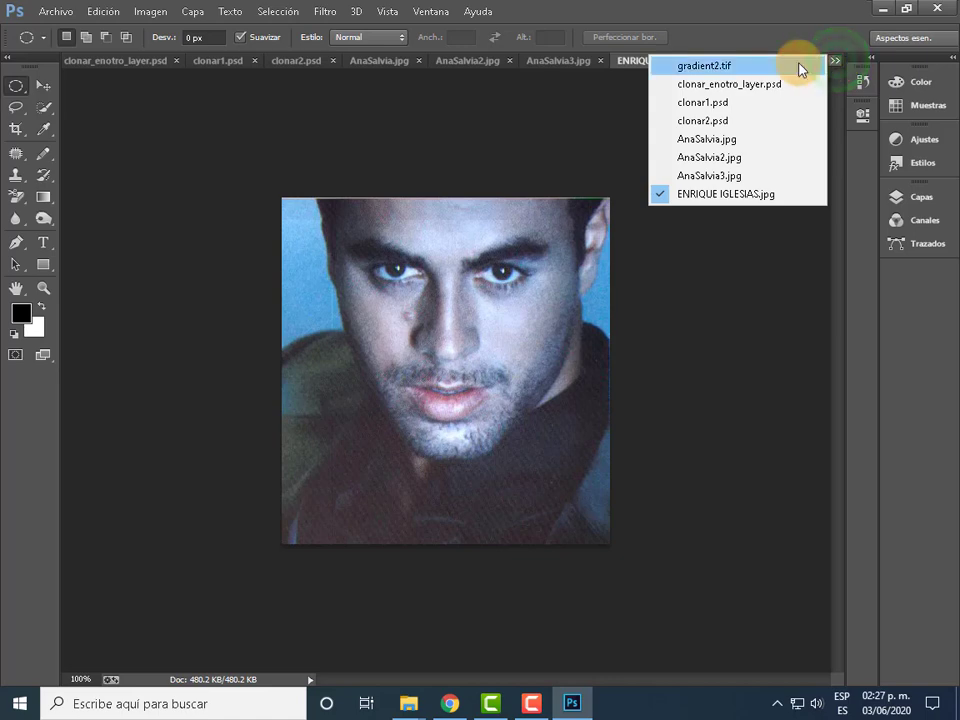
{"action": "left_click", "coordinate": [800, 66]}
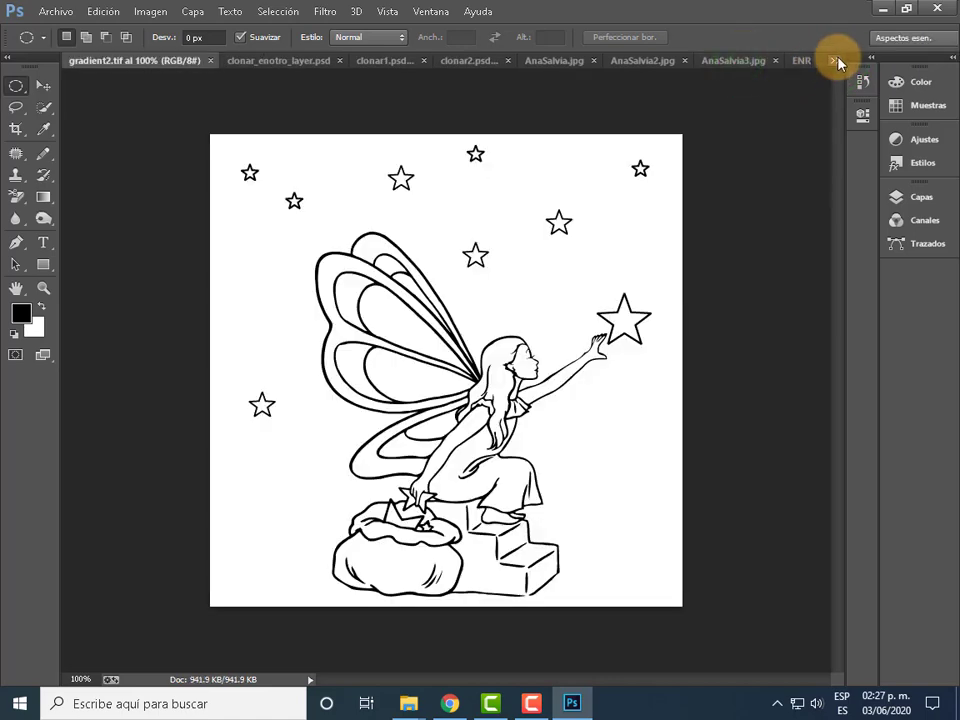
{"action": "left_click", "coordinate": [836, 61]}
{"action": "left_click", "coordinate": [800, 94]}
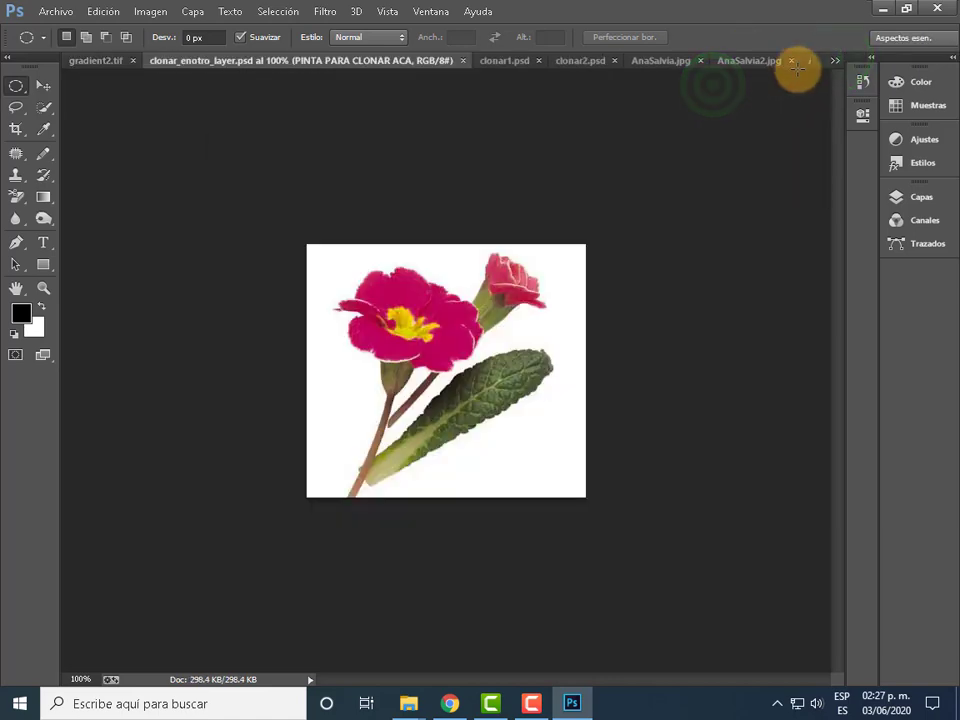
{"action": "left_click", "coordinate": [835, 61]}
{"action": "left_click", "coordinate": [724, 194]}
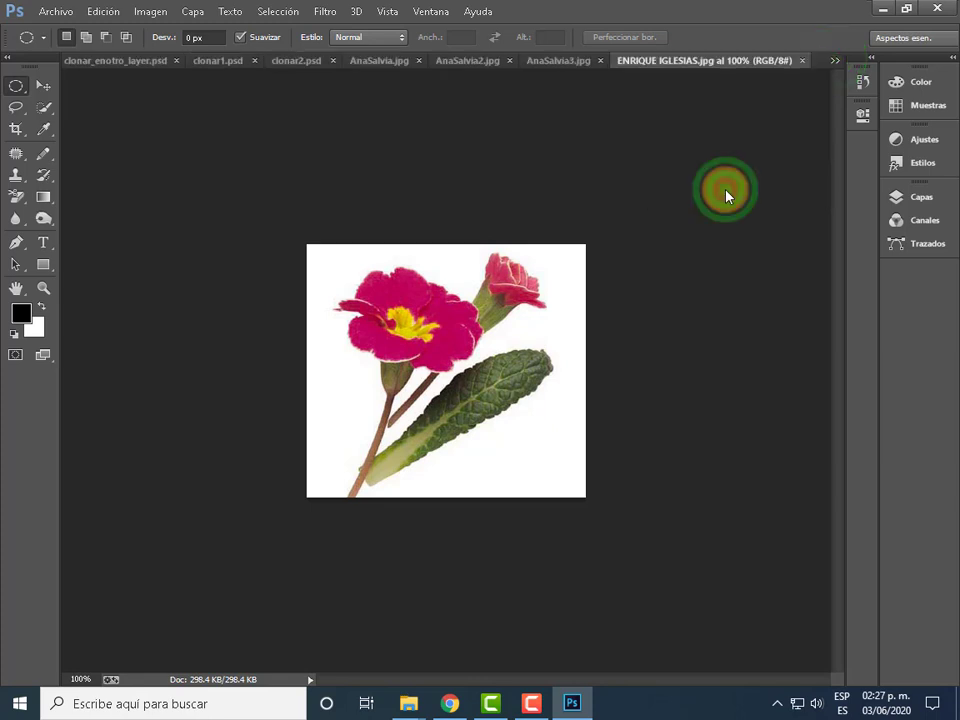
- Make clonar2.psd the active document after briefly viewing clonar1.psd
{"action": "left_click", "coordinate": [836, 62]}
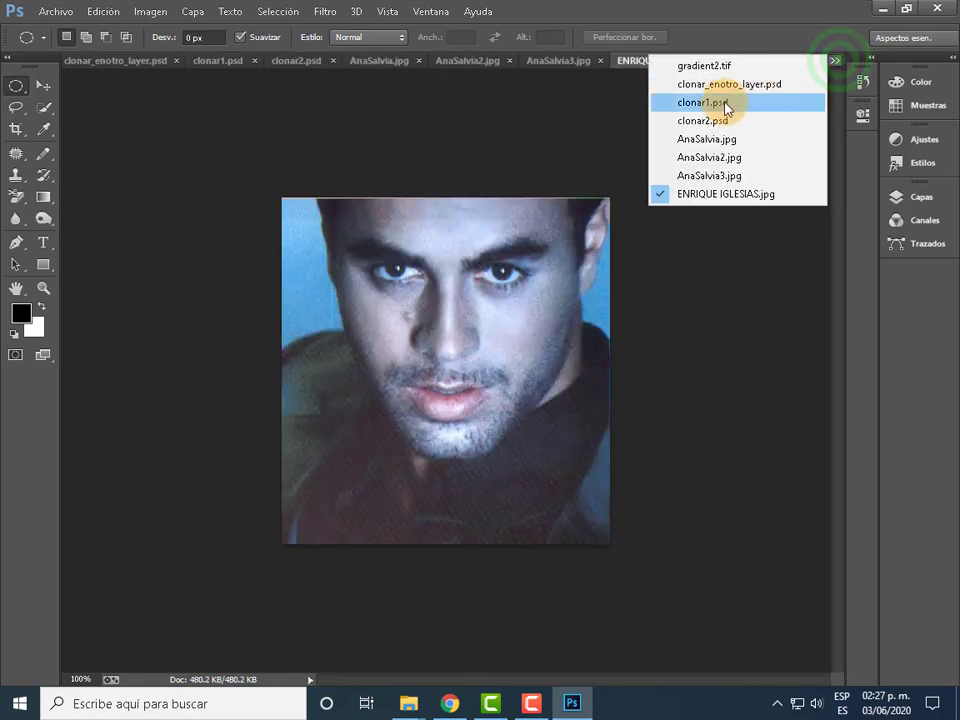
{"action": "left_click", "coordinate": [718, 102]}
{"action": "left_click", "coordinate": [834, 61]}
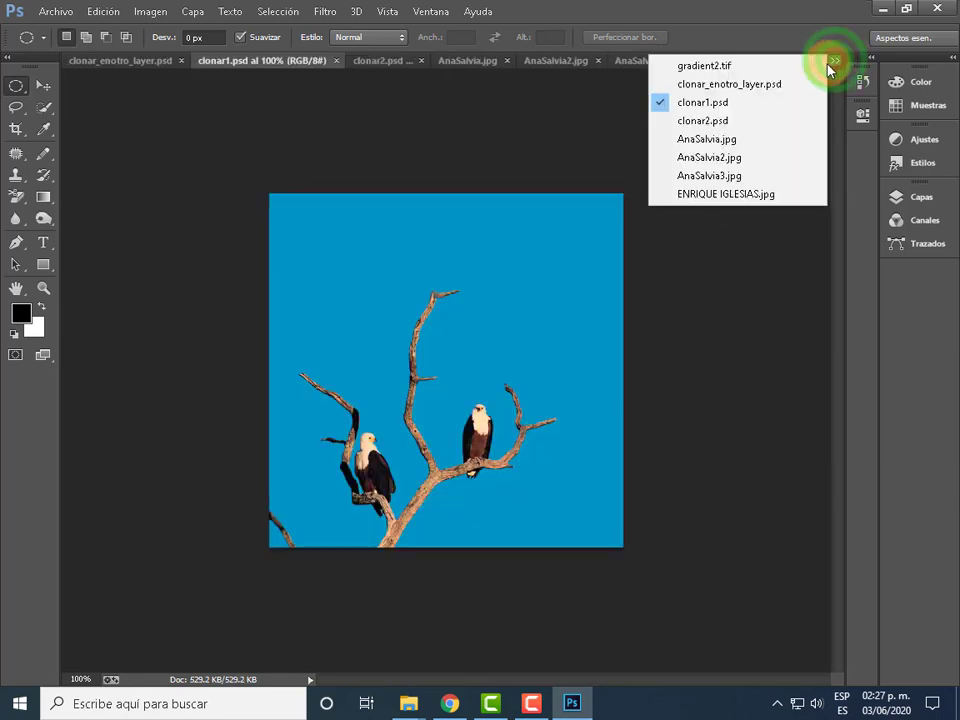
{"action": "left_click", "coordinate": [720, 120]}
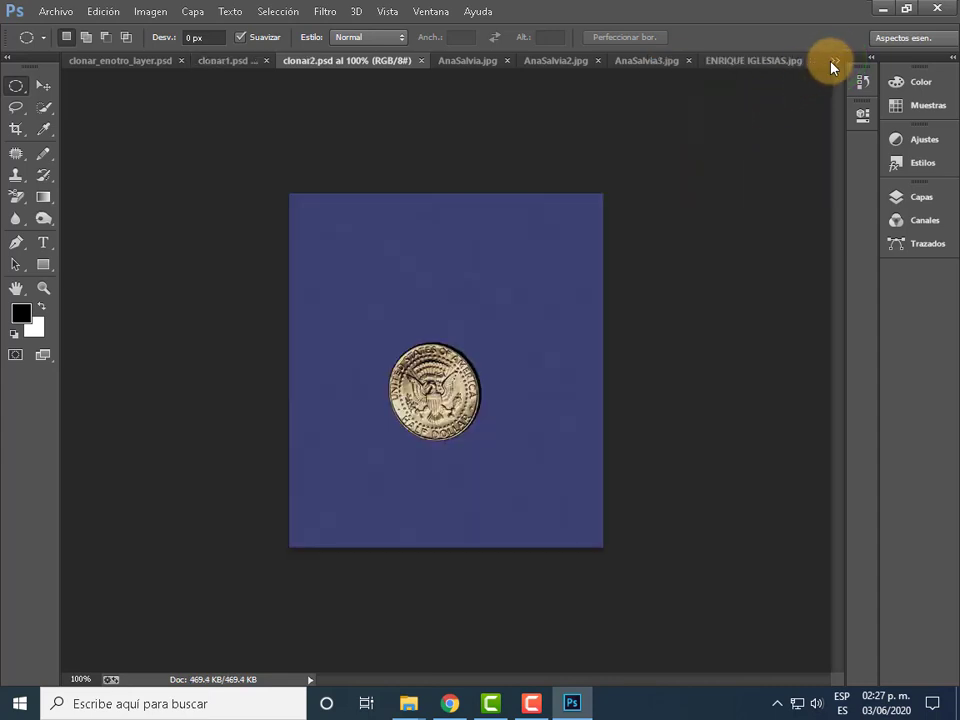
{"action": "left_click", "coordinate": [834, 61]}
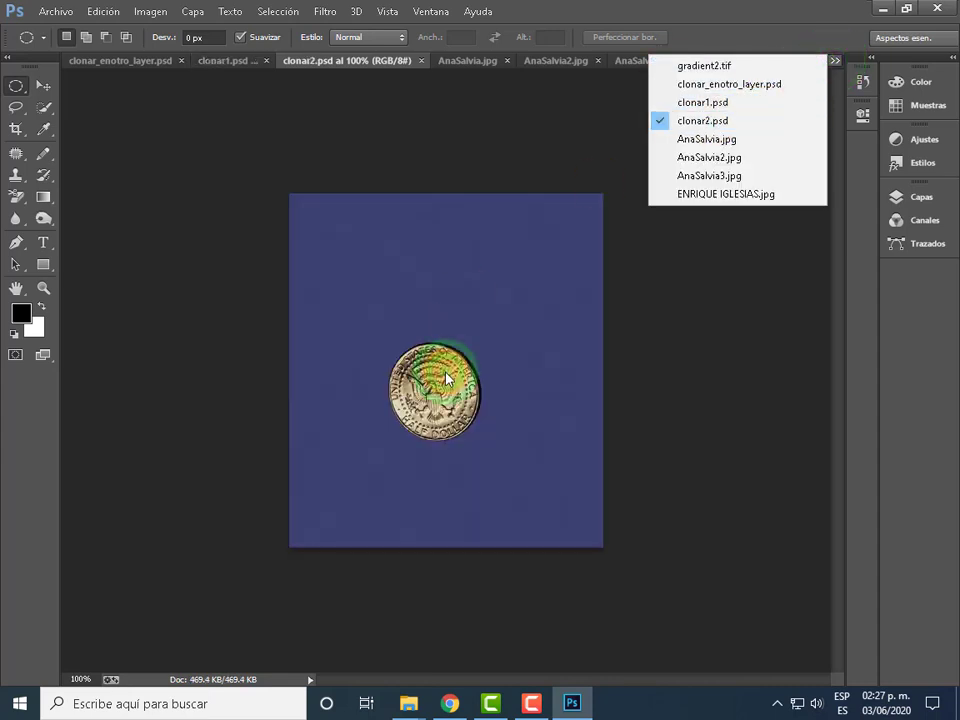
{"action": "left_click", "coordinate": [202, 284]}
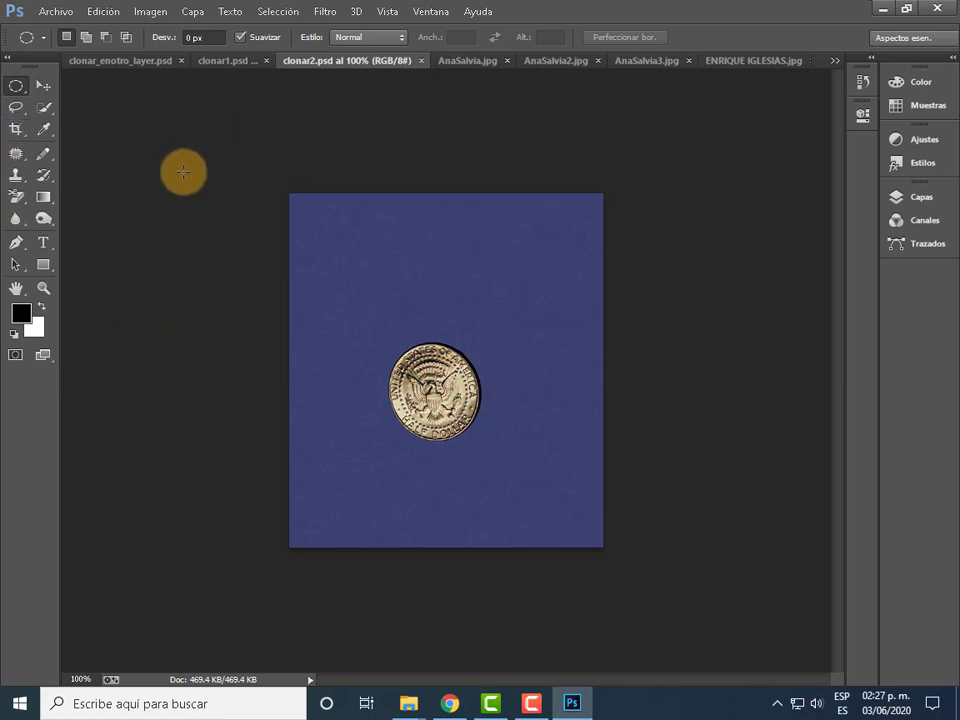
{"action": "left_click", "coordinate": [535, 703]}
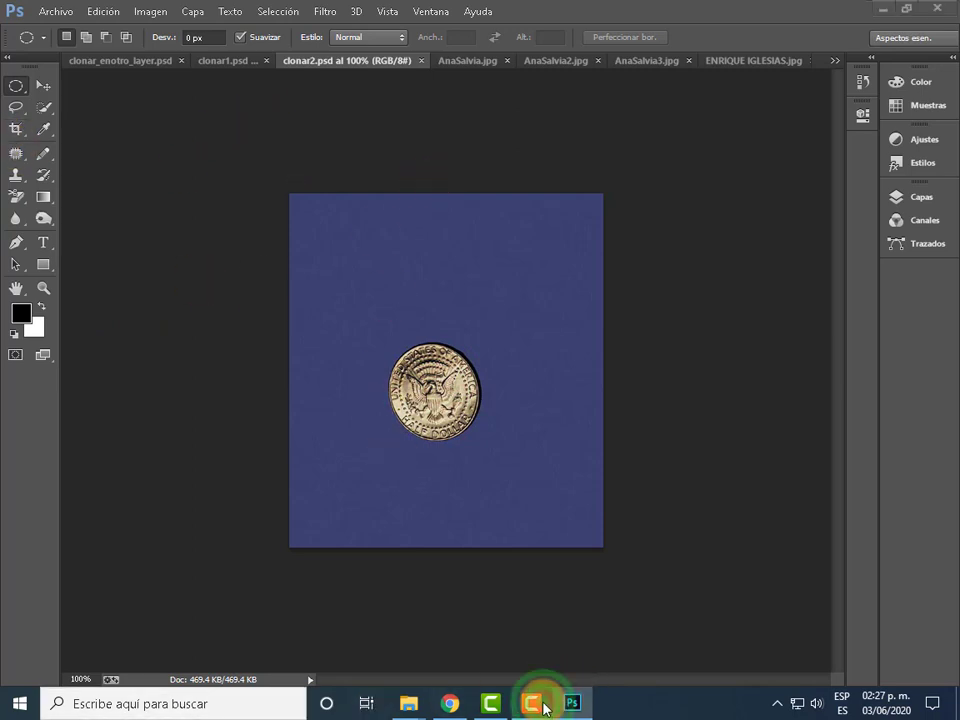
- Zoom the coin image to 200%, settle on 150% in the zoom box, and pick Clone Stamp
{"action": "left_click", "coordinate": [535, 703]}
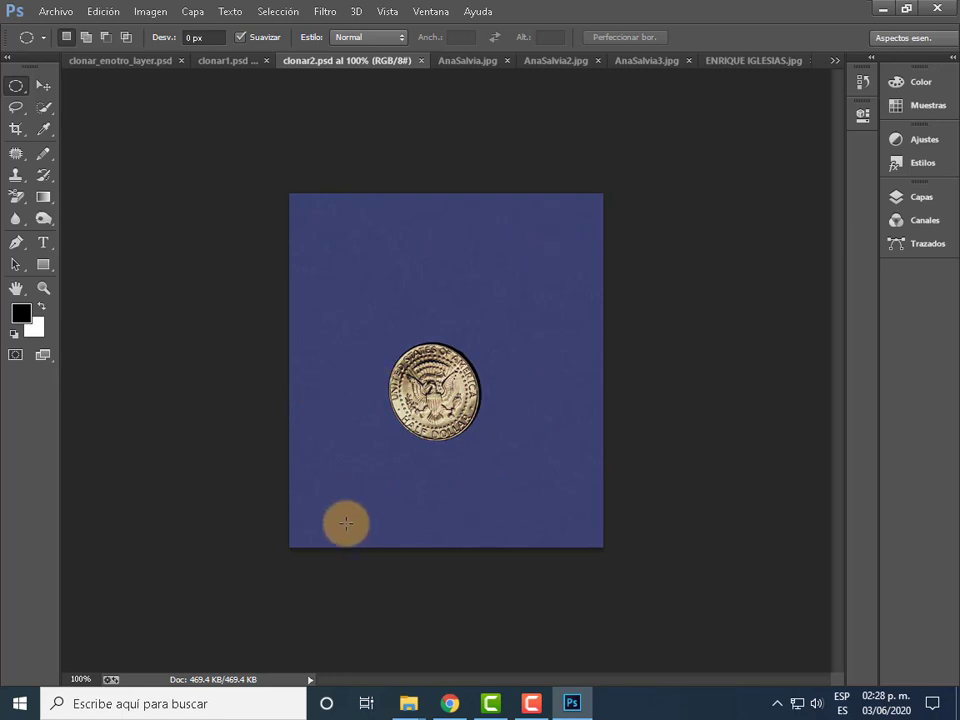
{"action": "key", "text": "ctrl+plus"}
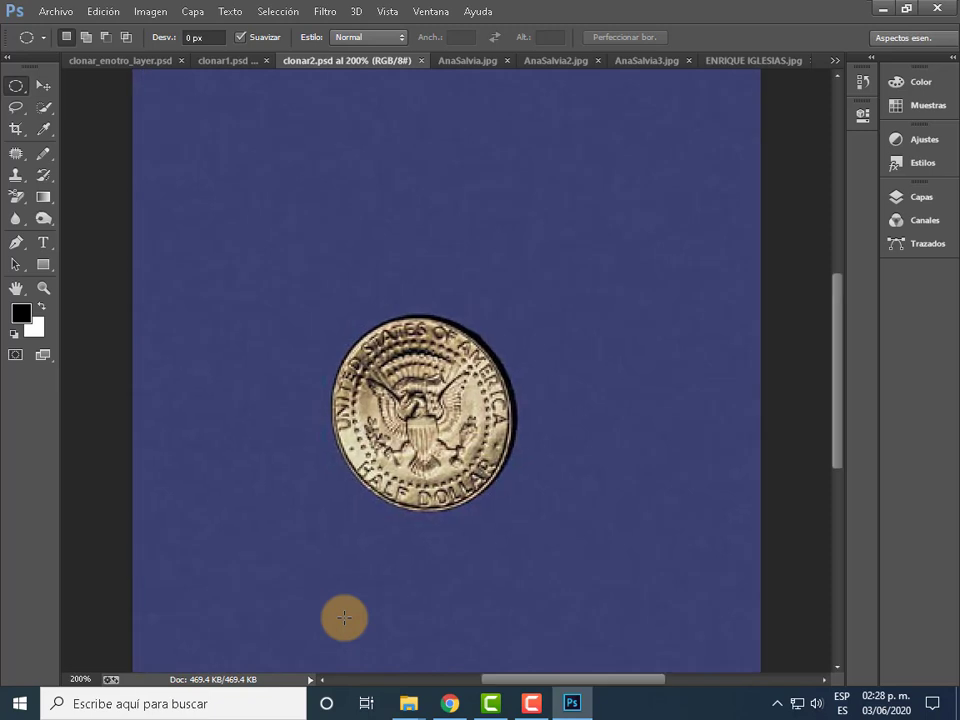
{"action": "left_click", "coordinate": [85, 679]}
{"action": "type", "text": "19"}
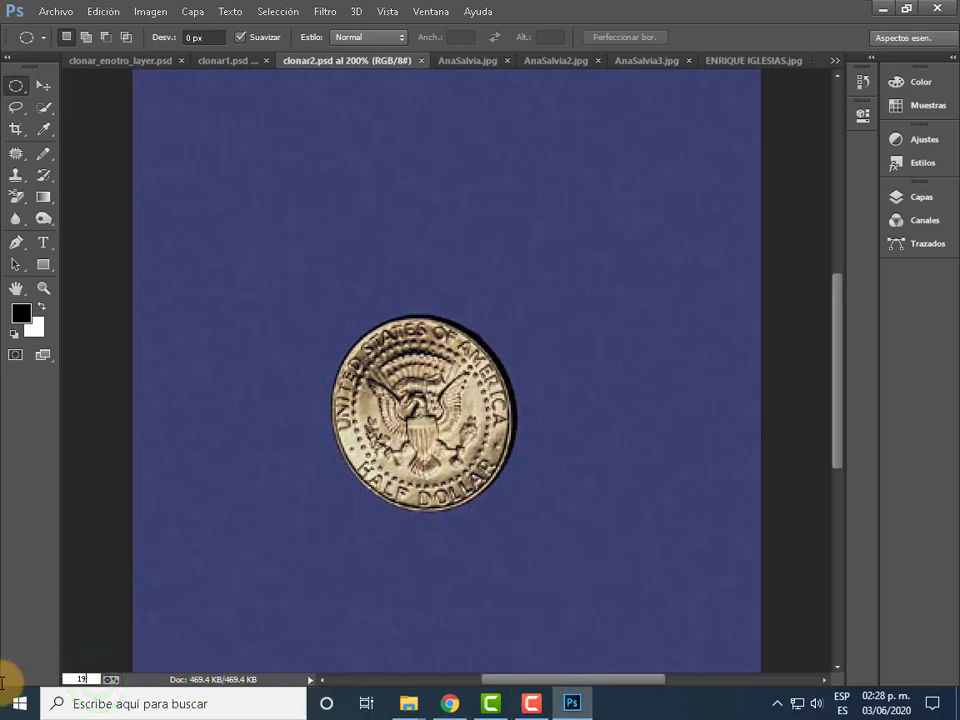
{"action": "type", "text": "0"}
{"action": "key", "text": "Return"}
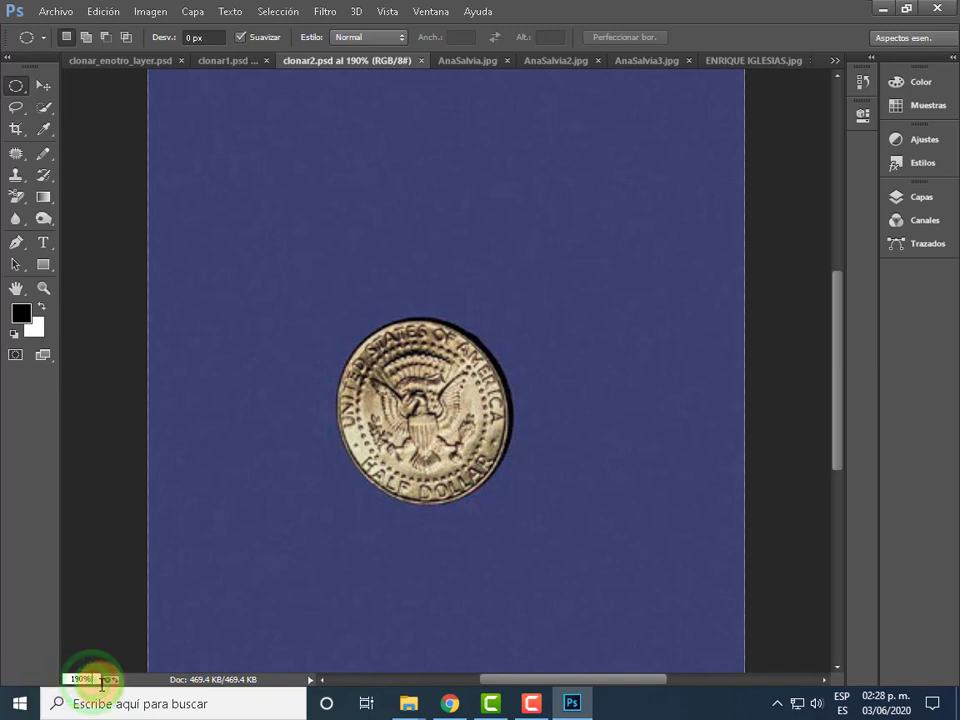
{"action": "left_click_drag", "start_coordinate": [87, 680], "coordinate": [27, 679]}
{"action": "type", "text": "180"}
{"action": "key", "text": "Return"}
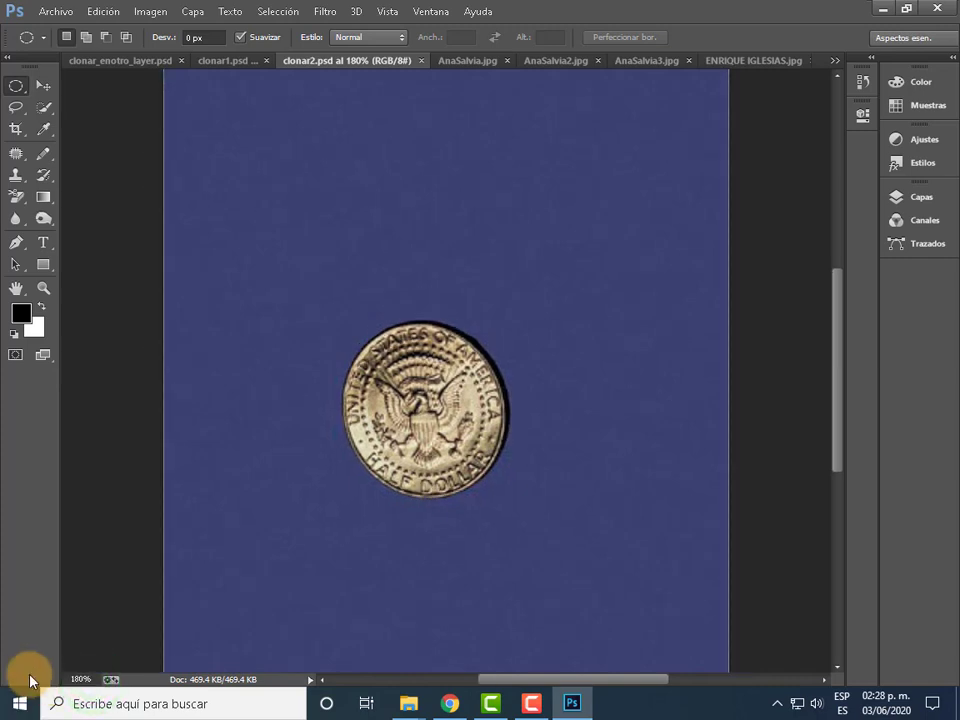
{"action": "left_click_drag", "start_coordinate": [86, 679], "coordinate": [29, 680]}
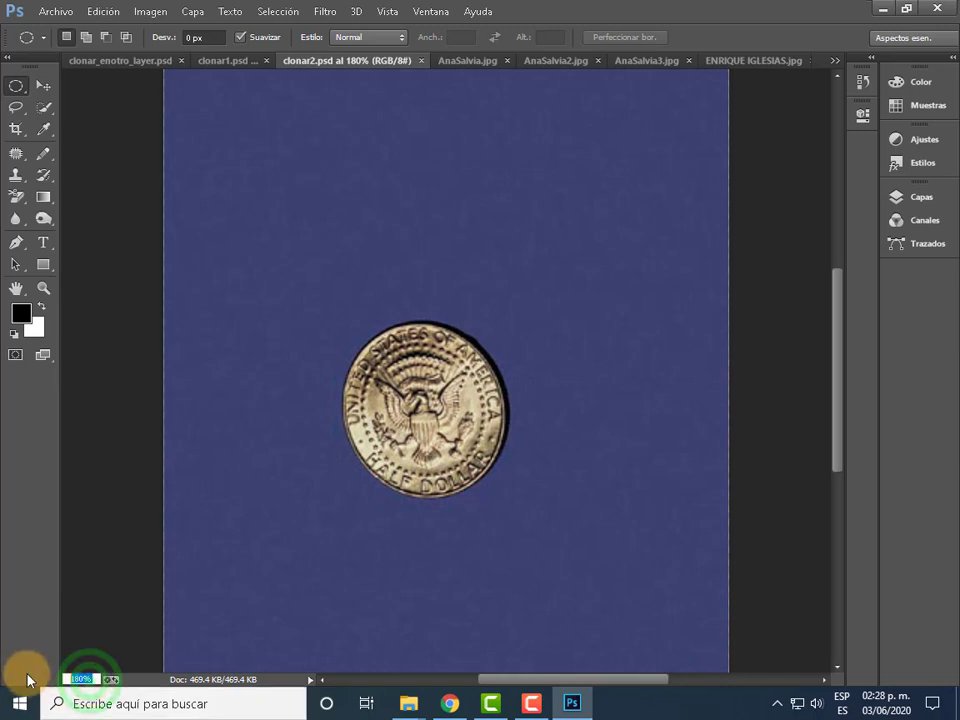
{"action": "type", "text": "150"}
{"action": "key", "text": "Return"}
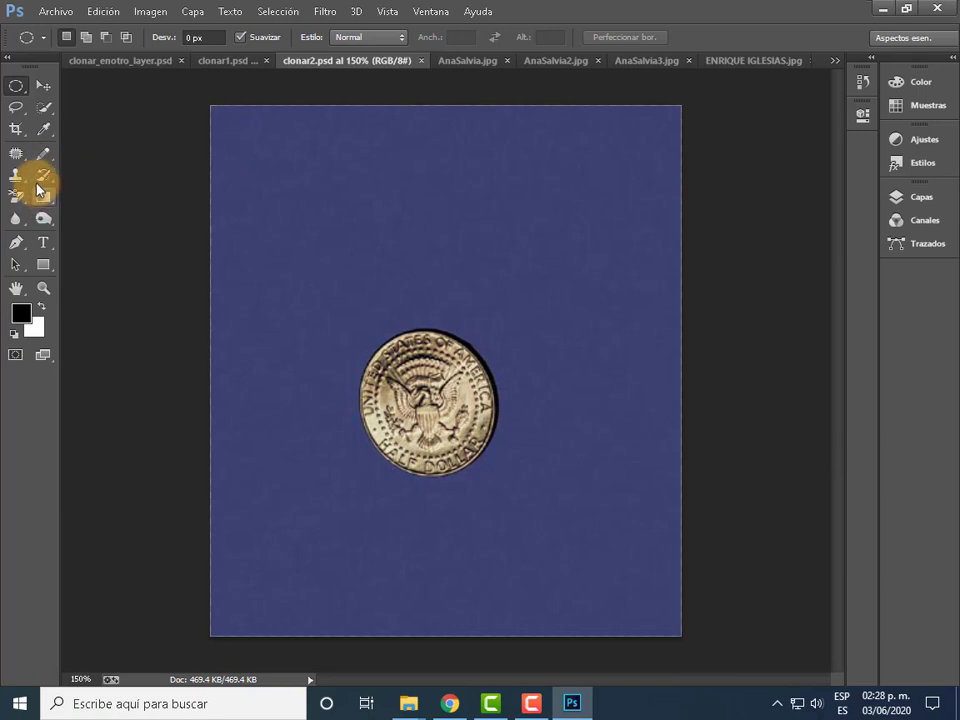
{"action": "left_click_drag", "start_coordinate": [19, 186], "coordinate": [130, 178]}
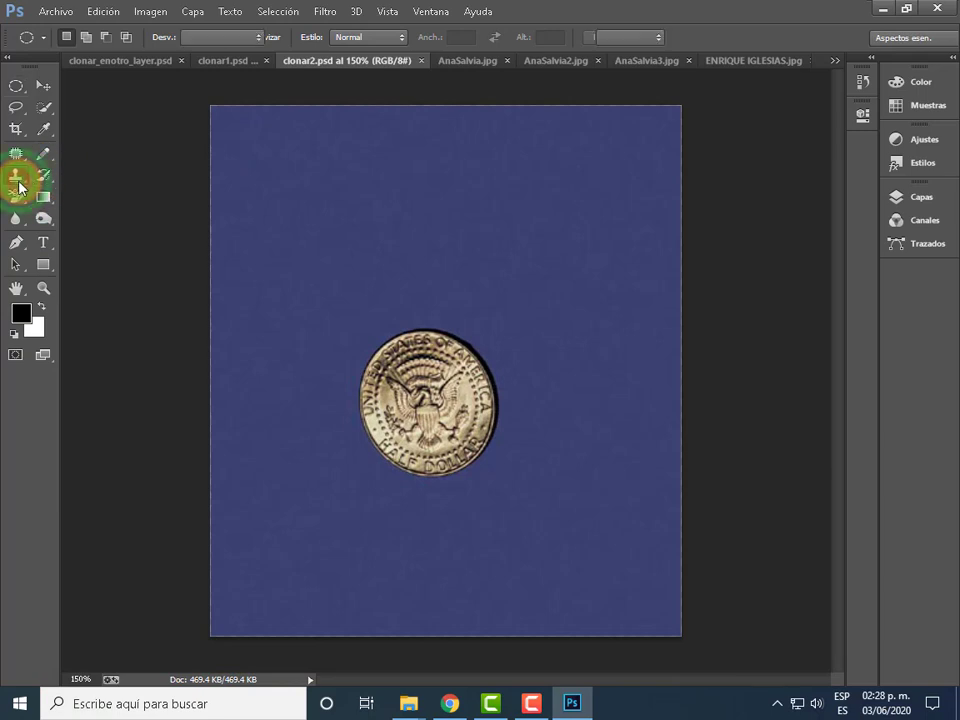
- Shrink the Clone Stamp brush from 30 px to 15 px in the brush picker
{"action": "left_click", "coordinate": [130, 178]}
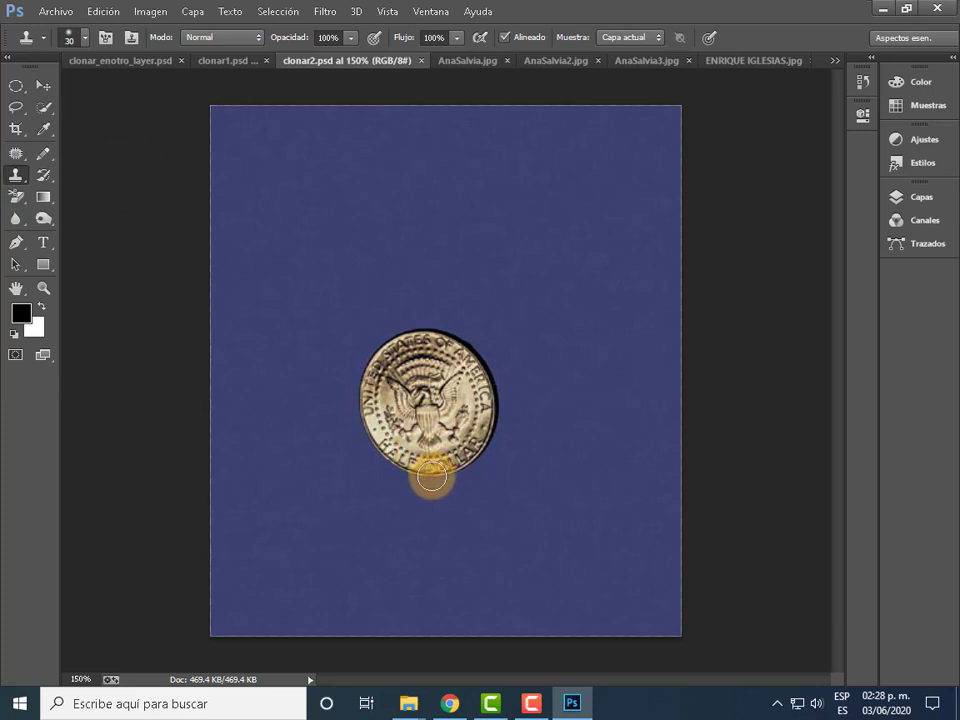
{"action": "left_click", "coordinate": [70, 38]}
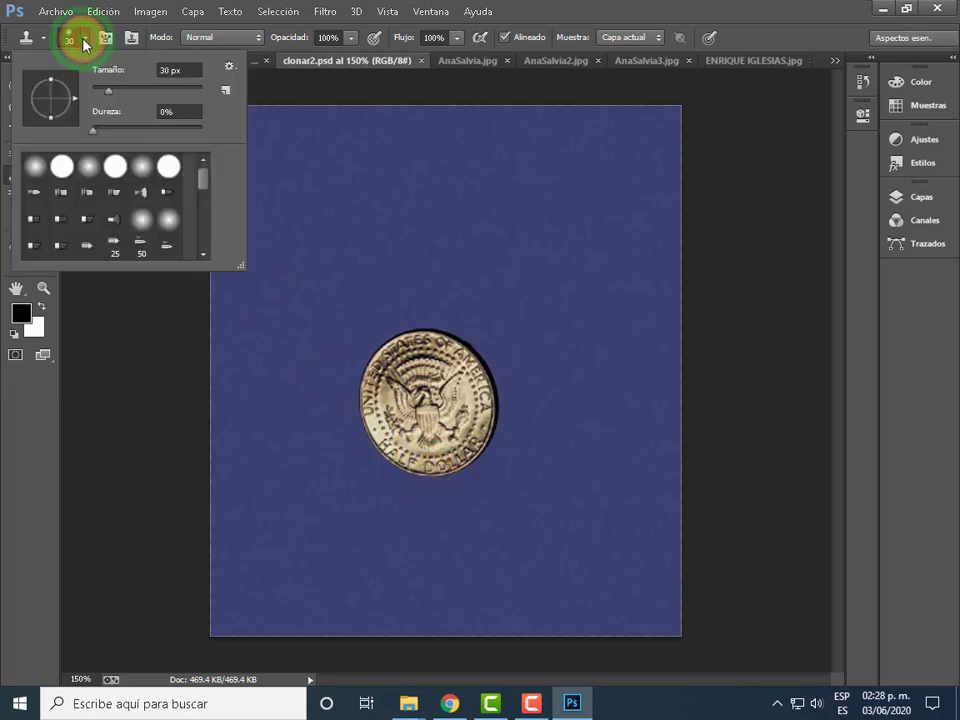
{"action": "left_click", "coordinate": [185, 69]}
{"action": "type", "text": "15"}
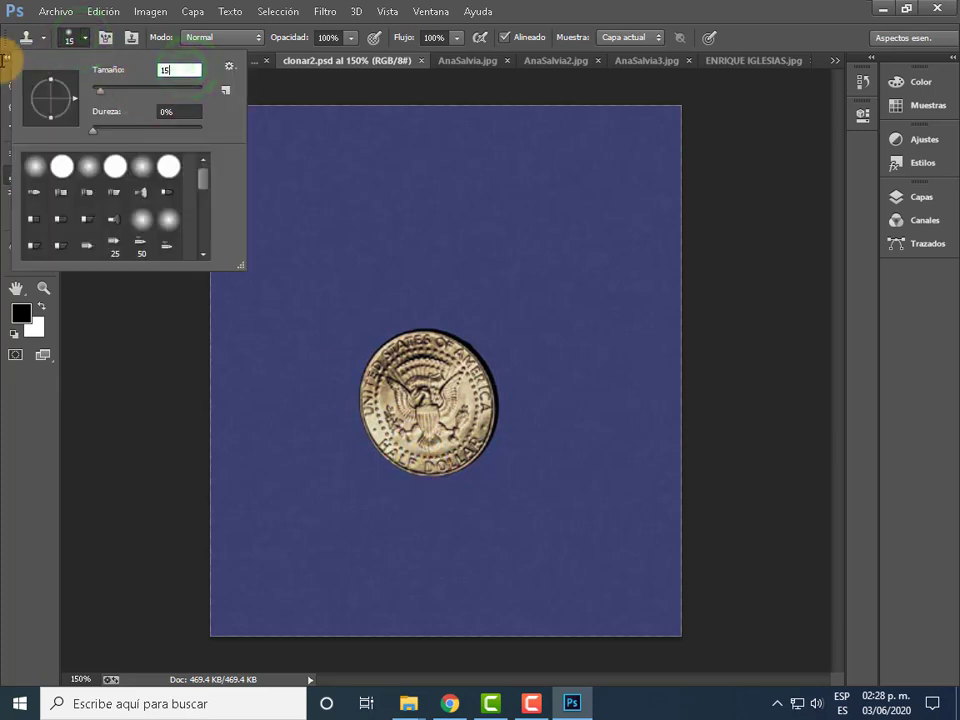
{"action": "key", "text": "Return"}
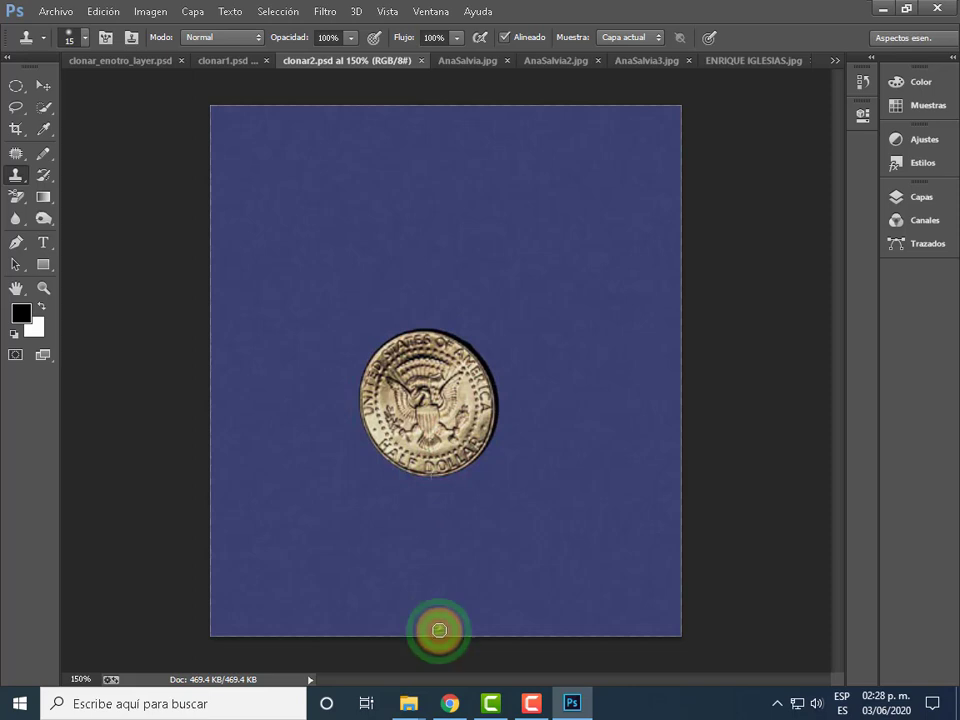
- Clone a copy of the half-dollar coin below the original, then open the History panel
{"action": "mouse_move", "coordinate": [439, 630]}
{"action": "left_mouse_down"}
{"action": "mouse_move", "coordinate": [386, 616]}
{"action": "mouse_move", "coordinate": [491, 615]}
{"action": "mouse_move", "coordinate": [499, 604]}
{"action": "mouse_move", "coordinate": [260, 572]}
{"action": "mouse_move", "coordinate": [493, 568]}
{"action": "mouse_move", "coordinate": [450, 540]}
{"action": "mouse_move", "coordinate": [396, 540]}
{"action": "mouse_move", "coordinate": [381, 555]}
{"action": "mouse_move", "coordinate": [386, 537]}
{"action": "mouse_move", "coordinate": [474, 533]}
{"action": "mouse_move", "coordinate": [371, 514]}
{"action": "mouse_move", "coordinate": [381, 506]}
{"action": "mouse_move", "coordinate": [504, 542]}
{"action": "mouse_move", "coordinate": [388, 507]}
{"action": "mouse_move", "coordinate": [446, 499]}
{"action": "mouse_move", "coordinate": [450, 508]}
{"action": "mouse_move", "coordinate": [392, 497]}
{"action": "mouse_move", "coordinate": [478, 514]}
{"action": "mouse_move", "coordinate": [506, 564]}
{"action": "mouse_move", "coordinate": [444, 621]}
{"action": "mouse_move", "coordinate": [381, 611]}
{"action": "mouse_move", "coordinate": [368, 561]}
{"action": "mouse_move", "coordinate": [377, 508]}
{"action": "mouse_move", "coordinate": [383, 523]}
{"action": "left_mouse_up"}
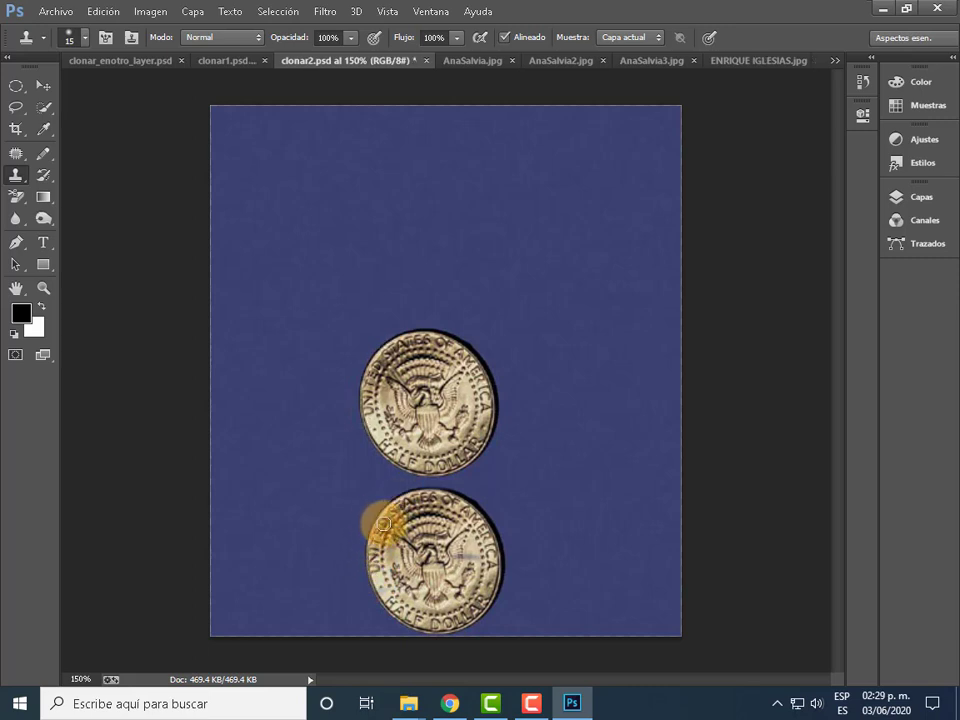
{"action": "left_click", "coordinate": [862, 82]}
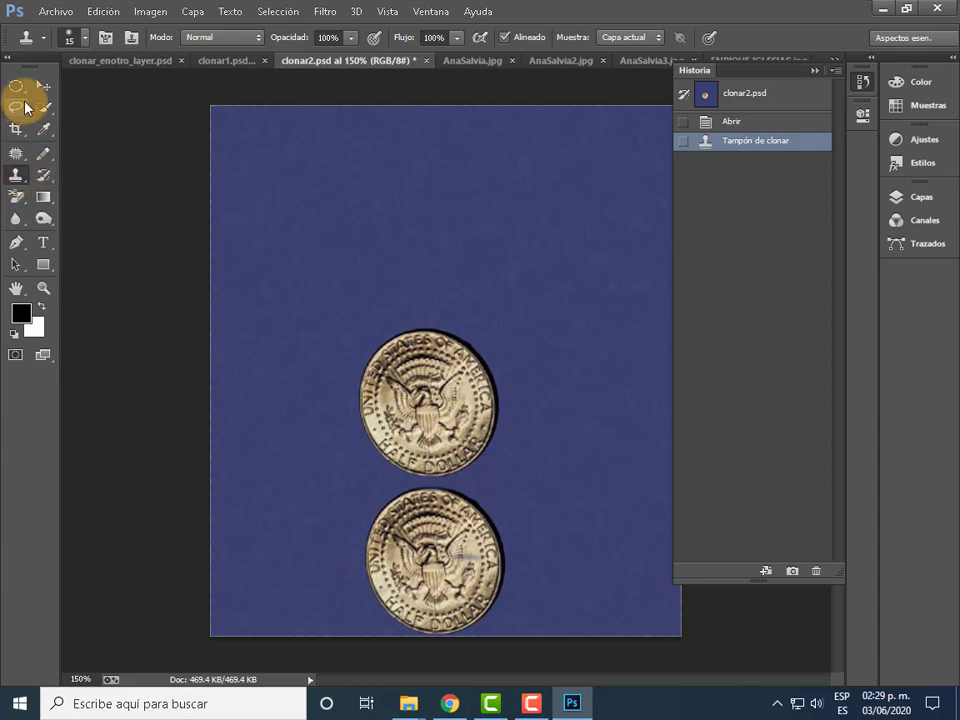
{"action": "left_click", "coordinate": [40, 85]}
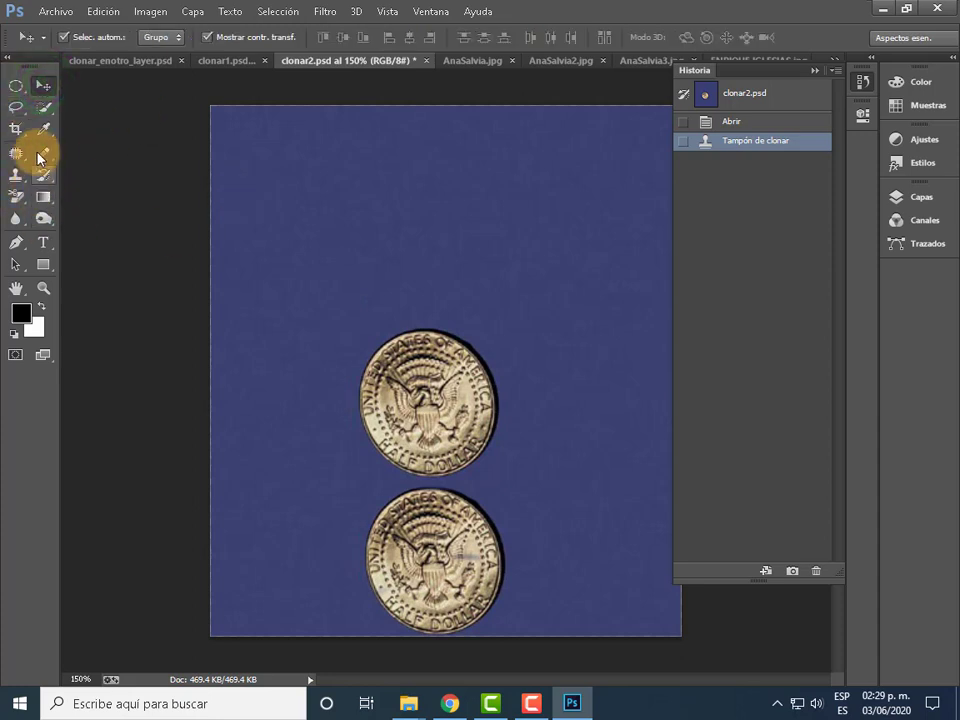
{"action": "left_click", "coordinate": [16, 175]}
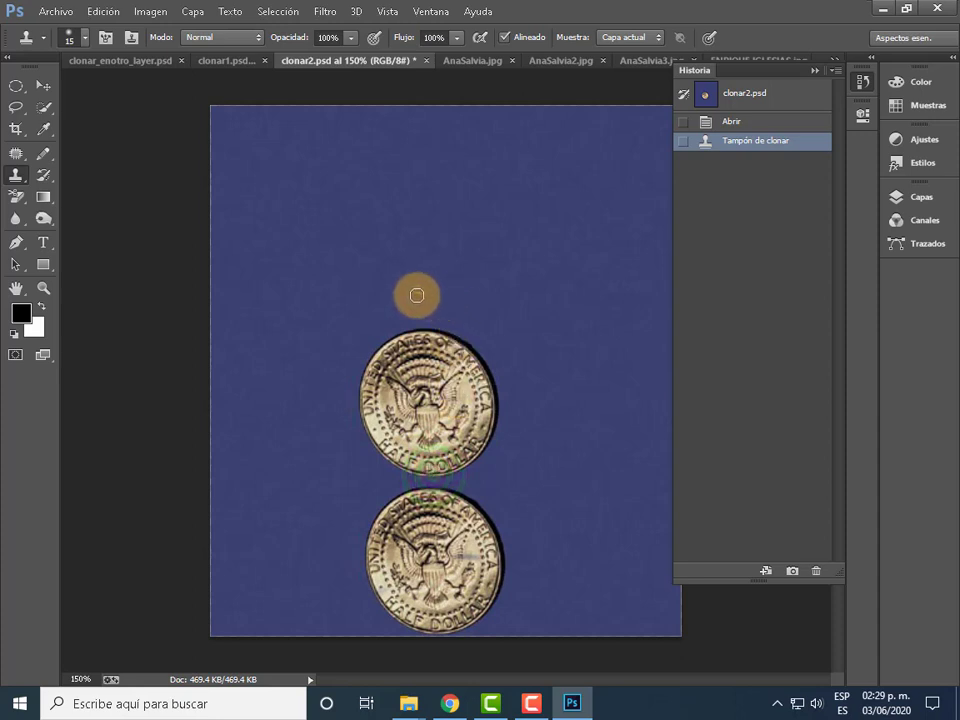
- Paint a second coin copy above the original, completing the three-coin column
{"action": "mouse_move", "coordinate": [410, 298]}
{"action": "left_mouse_down"}
{"action": "mouse_move", "coordinate": [380, 290]}
{"action": "mouse_move", "coordinate": [456, 268]}
{"action": "mouse_move", "coordinate": [468, 202]}
{"action": "mouse_move", "coordinate": [415, 162]}
{"action": "mouse_move", "coordinate": [372, 166]}
{"action": "mouse_move", "coordinate": [340, 205]}
{"action": "mouse_move", "coordinate": [348, 240]}
{"action": "mouse_move", "coordinate": [334, 225]}
{"action": "mouse_move", "coordinate": [381, 204]}
{"action": "mouse_move", "coordinate": [370, 225]}
{"action": "left_mouse_up"}
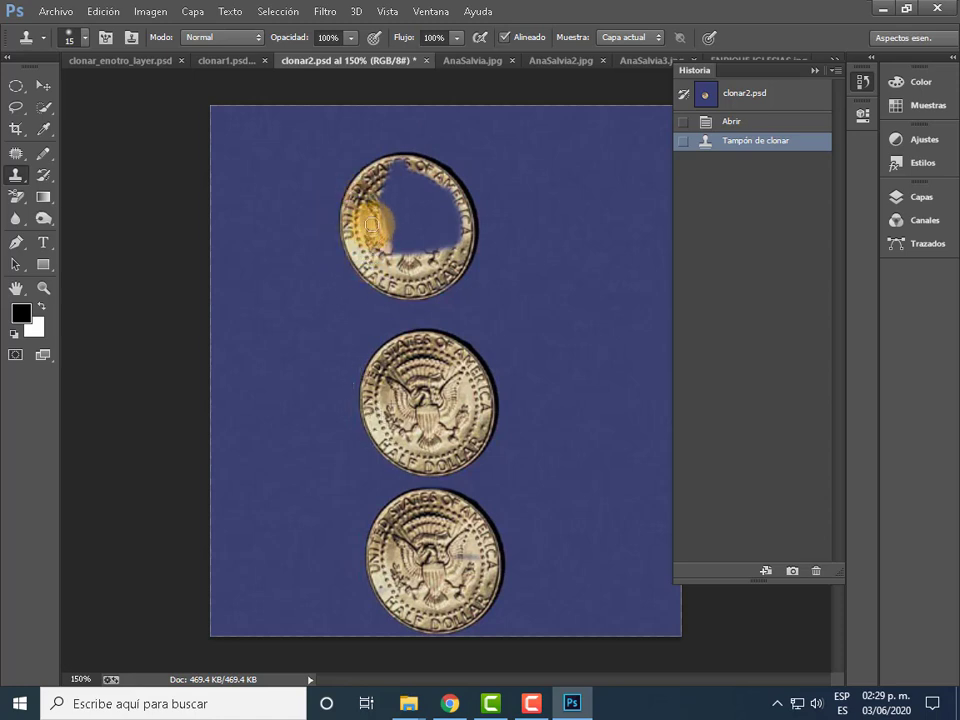
{"action": "mouse_move", "coordinate": [429, 216]}
{"action": "left_mouse_down"}
{"action": "mouse_move", "coordinate": [465, 225]}
{"action": "mouse_move", "coordinate": [444, 182]}
{"action": "mouse_move", "coordinate": [389, 238]}
{"action": "mouse_move", "coordinate": [364, 156]}
{"action": "mouse_move", "coordinate": [407, 268]}
{"action": "mouse_move", "coordinate": [388, 278]}
{"action": "mouse_move", "coordinate": [439, 291]}
{"action": "mouse_move", "coordinate": [435, 193]}
{"action": "mouse_move", "coordinate": [344, 240]}
{"action": "left_mouse_up"}
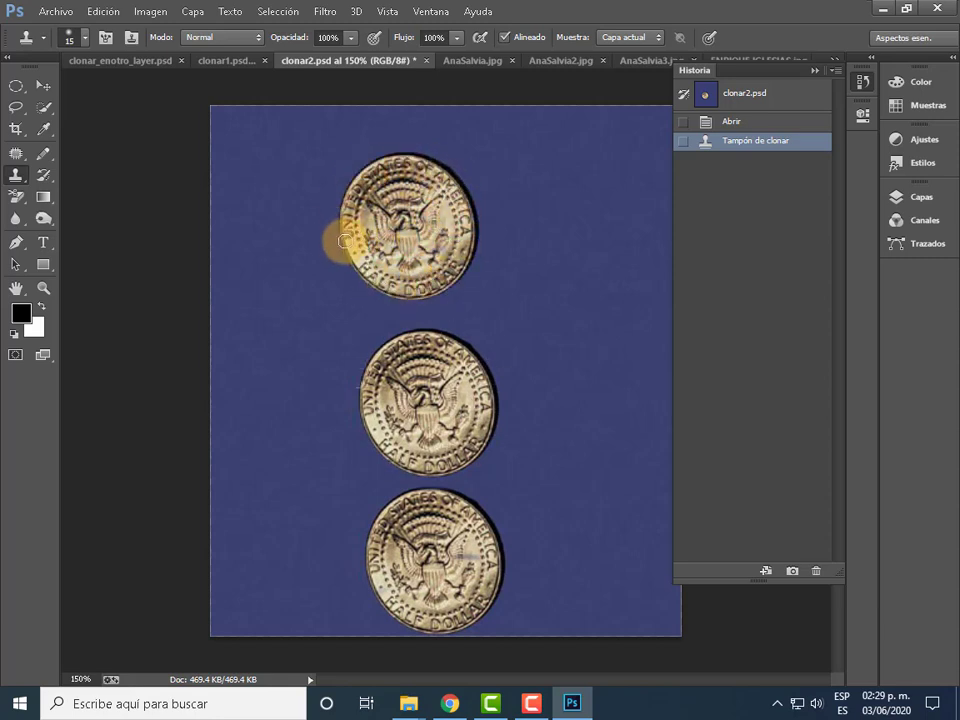
{"action": "mouse_move", "coordinate": [418, 176]}
{"action": "left_mouse_down"}
{"action": "mouse_move", "coordinate": [456, 180]}
{"action": "mouse_move", "coordinate": [443, 214]}
{"action": "mouse_move", "coordinate": [392, 257]}
{"action": "mouse_move", "coordinate": [455, 229]}
{"action": "left_mouse_up"}
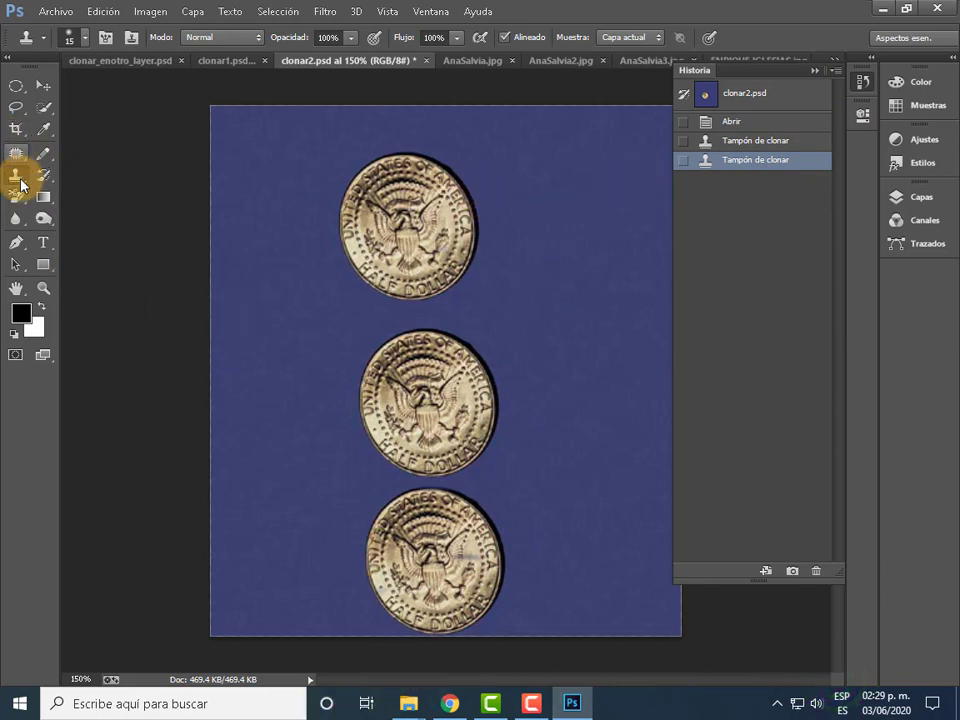
- Reselect the Clone Stamp and paint lower-right, upper-right and middle-right coin copies
{"action": "left_click", "coordinate": [25, 38]}
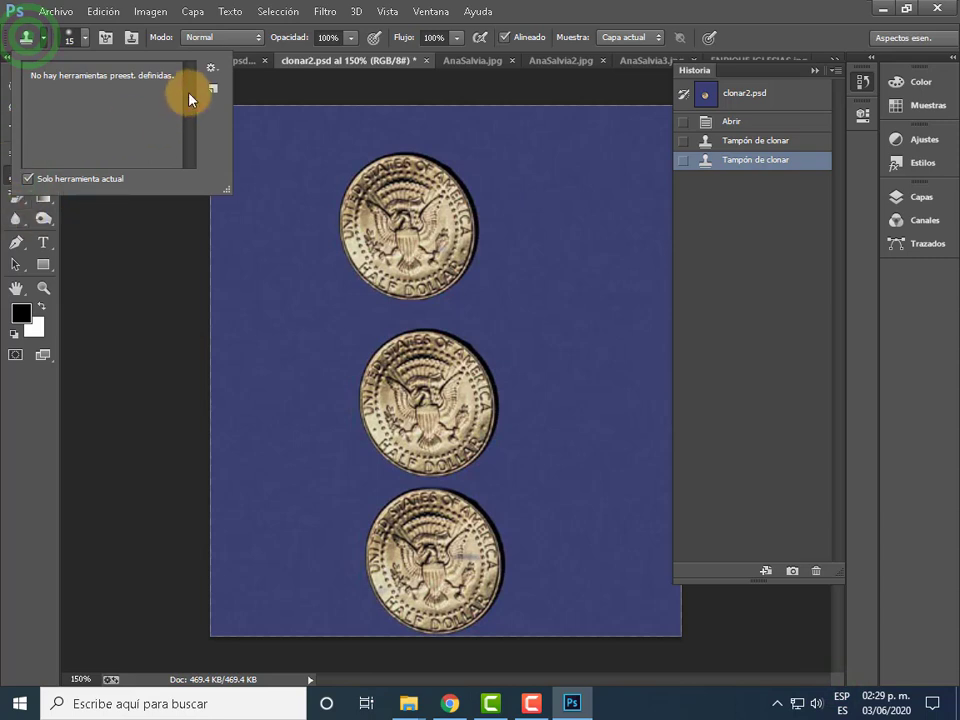
{"action": "left_click", "coordinate": [38, 80]}
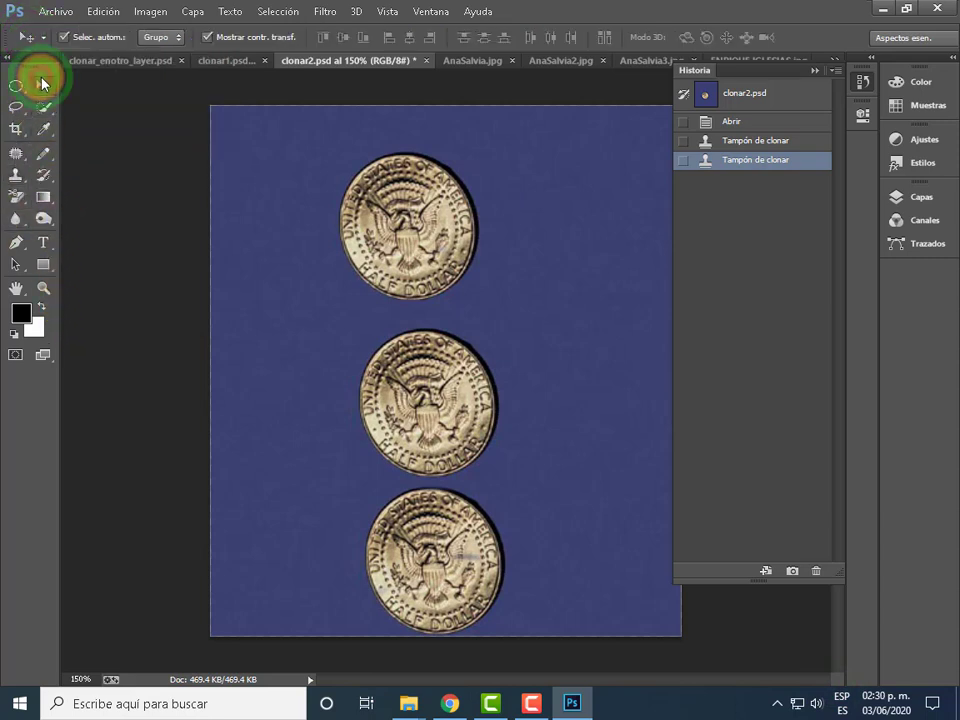
{"action": "left_click", "coordinate": [17, 174]}
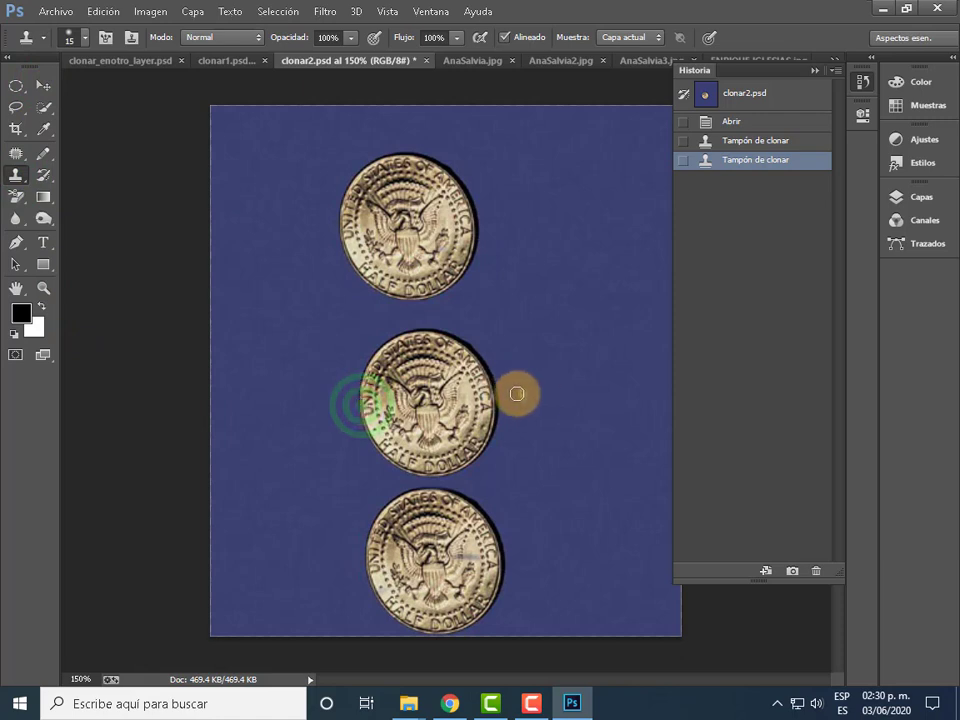
{"action": "mouse_move", "coordinate": [527, 400]}
{"action": "left_mouse_down"}
{"action": "mouse_move", "coordinate": [545, 588]}
{"action": "mouse_move", "coordinate": [529, 516]}
{"action": "mouse_move", "coordinate": [561, 613]}
{"action": "mouse_move", "coordinate": [654, 613]}
{"action": "mouse_move", "coordinate": [656, 513]}
{"action": "mouse_move", "coordinate": [653, 615]}
{"action": "mouse_move", "coordinate": [645, 493]}
{"action": "mouse_move", "coordinate": [625, 520]}
{"action": "mouse_move", "coordinate": [636, 588]}
{"action": "mouse_move", "coordinate": [606, 510]}
{"action": "mouse_move", "coordinate": [561, 499]}
{"action": "mouse_move", "coordinate": [597, 491]}
{"action": "mouse_move", "coordinate": [546, 519]}
{"action": "mouse_move", "coordinate": [561, 574]}
{"action": "mouse_move", "coordinate": [571, 566]}
{"action": "mouse_move", "coordinate": [615, 604]}
{"action": "mouse_move", "coordinate": [606, 497]}
{"action": "left_mouse_up"}
{"action": "mouse_move", "coordinate": [570, 456]}
{"action": "left_mouse_down"}
{"action": "mouse_move", "coordinate": [559, 351]}
{"action": "mouse_move", "coordinate": [574, 407]}
{"action": "left_mouse_up"}
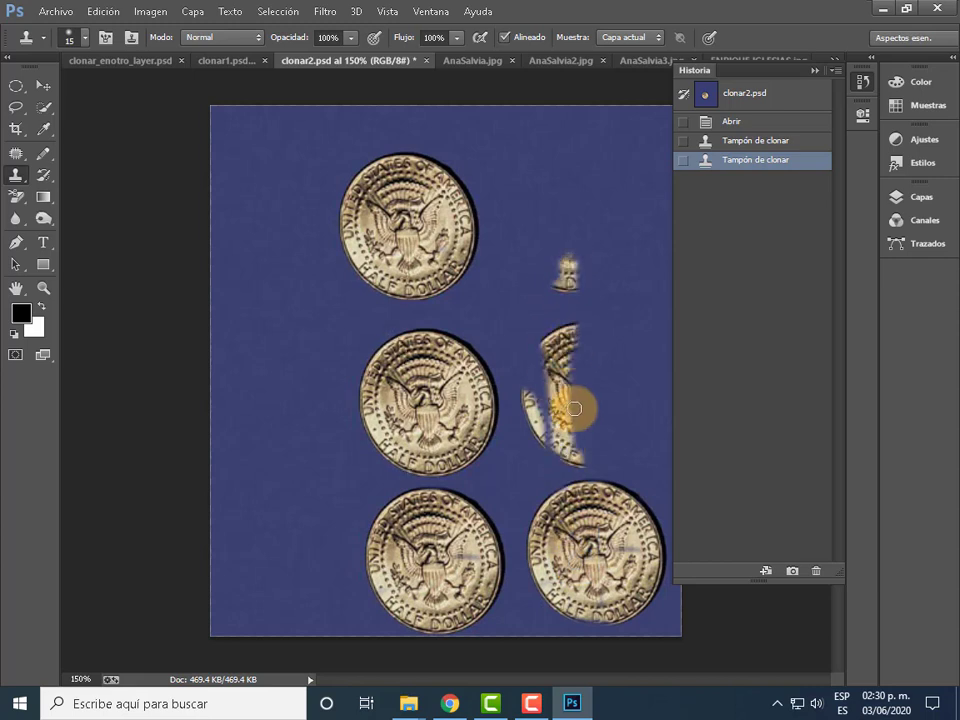
{"action": "mouse_move", "coordinate": [566, 268]}
{"action": "left_mouse_down"}
{"action": "mouse_move", "coordinate": [611, 257]}
{"action": "mouse_move", "coordinate": [632, 161]}
{"action": "mouse_move", "coordinate": [590, 195]}
{"action": "mouse_move", "coordinate": [546, 285]}
{"action": "mouse_move", "coordinate": [527, 171]}
{"action": "mouse_move", "coordinate": [505, 215]}
{"action": "mouse_move", "coordinate": [583, 139]}
{"action": "mouse_move", "coordinate": [626, 214]}
{"action": "mouse_move", "coordinate": [621, 390]}
{"action": "mouse_move", "coordinate": [568, 447]}
{"action": "mouse_move", "coordinate": [606, 452]}
{"action": "mouse_move", "coordinate": [643, 422]}
{"action": "left_mouse_up"}
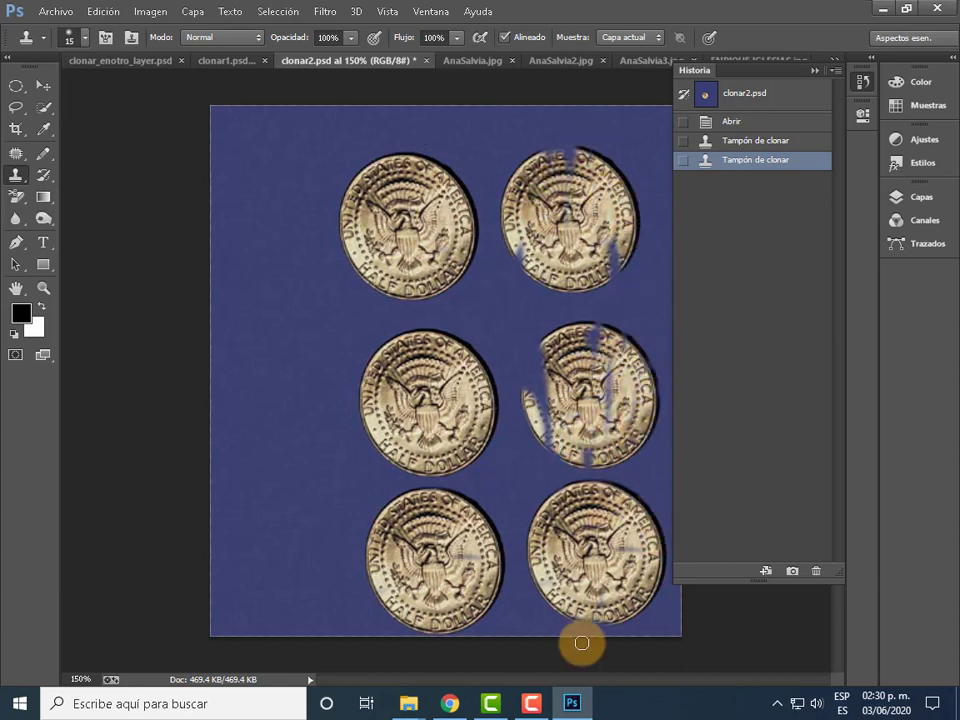
{"action": "mouse_move", "coordinate": [545, 400]}
{"action": "left_mouse_down"}
{"action": "mouse_move", "coordinate": [531, 364]}
{"action": "mouse_move", "coordinate": [579, 349]}
{"action": "mouse_move", "coordinate": [586, 441]}
{"action": "mouse_move", "coordinate": [600, 396]}
{"action": "mouse_move", "coordinate": [606, 193]}
{"action": "mouse_move", "coordinate": [574, 161]}
{"action": "mouse_move", "coordinate": [520, 264]}
{"action": "mouse_move", "coordinate": [561, 154]}
{"action": "mouse_move", "coordinate": [606, 171]}
{"action": "mouse_move", "coordinate": [611, 246]}
{"action": "mouse_move", "coordinate": [567, 360]}
{"action": "mouse_move", "coordinate": [615, 541]}
{"action": "mouse_move", "coordinate": [590, 570]}
{"action": "left_mouse_up"}
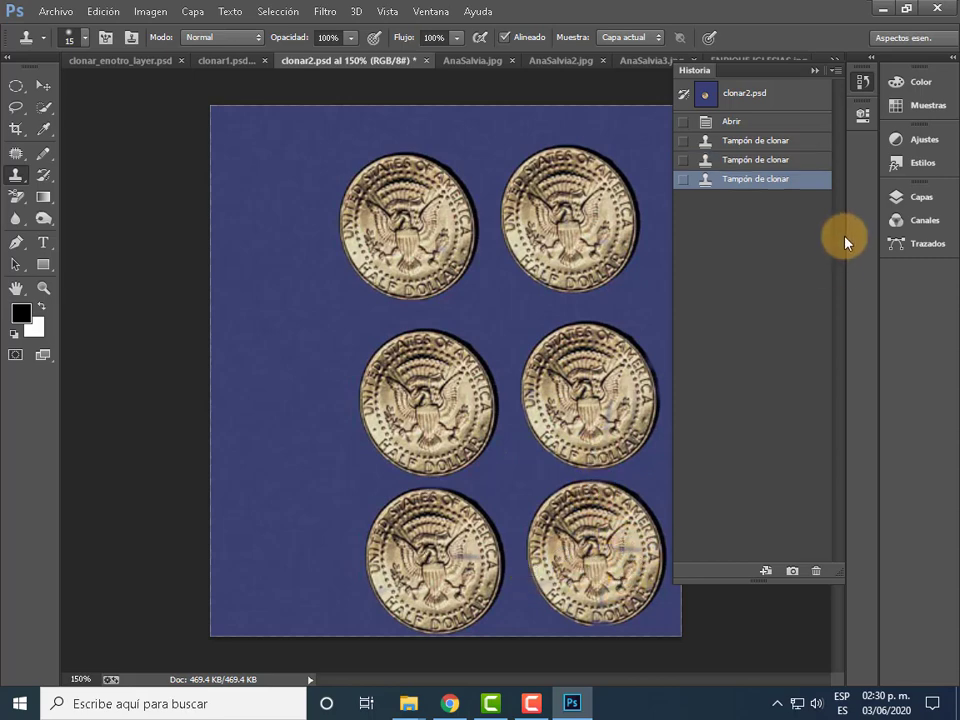
- Try cloning coins at the left from the top coins, undoing both misplaced strokes
{"action": "left_click", "coordinate": [43, 85]}
{"action": "left_click", "coordinate": [16, 173]}
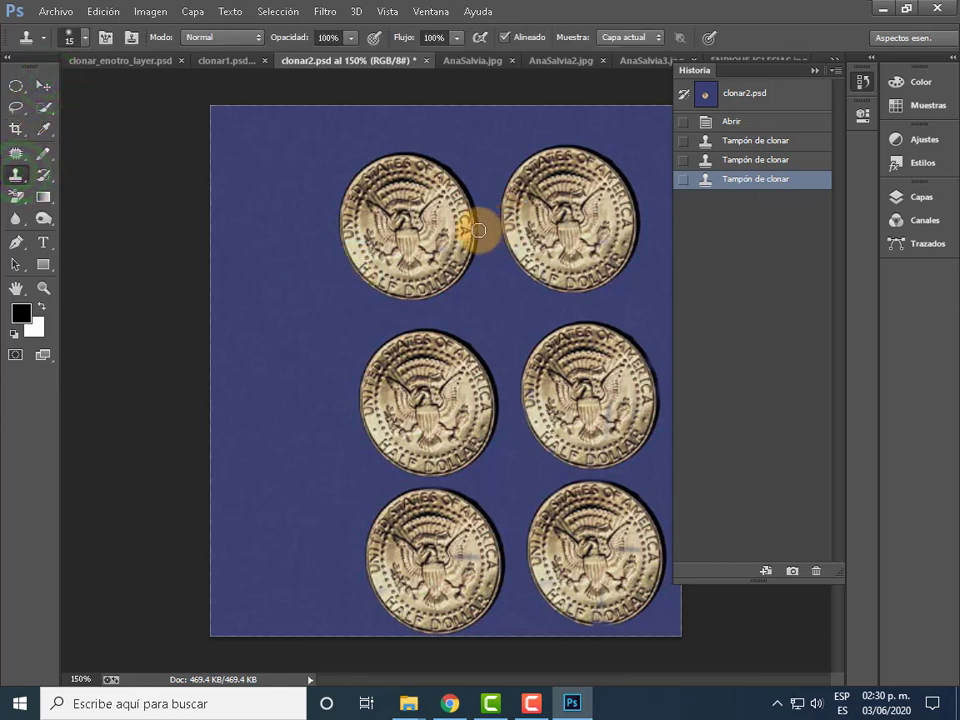
{"action": "left_click", "coordinate": [478, 231], "text": "alt"}
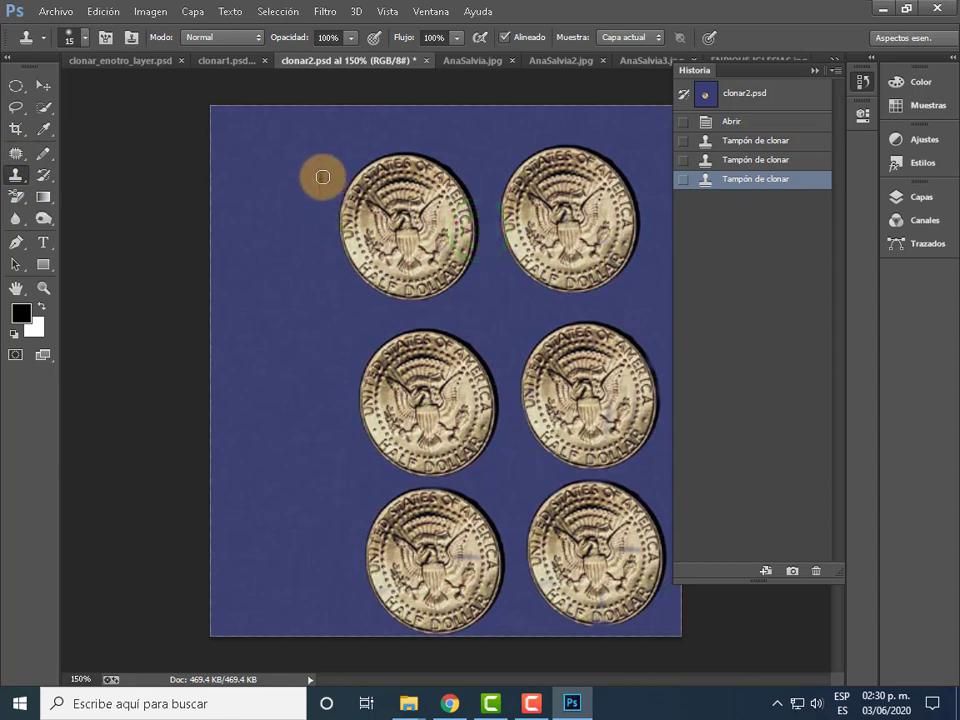
{"action": "left_click_drag", "start_coordinate": [324, 207], "coordinate": [203, 184]}
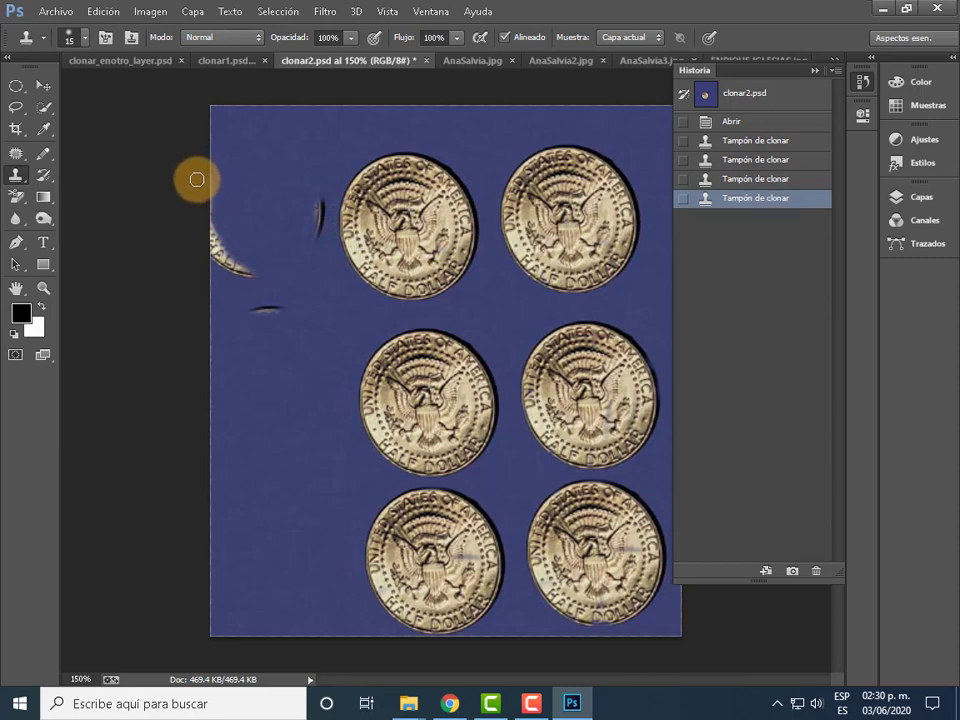
{"action": "key", "text": "ctrl+z"}
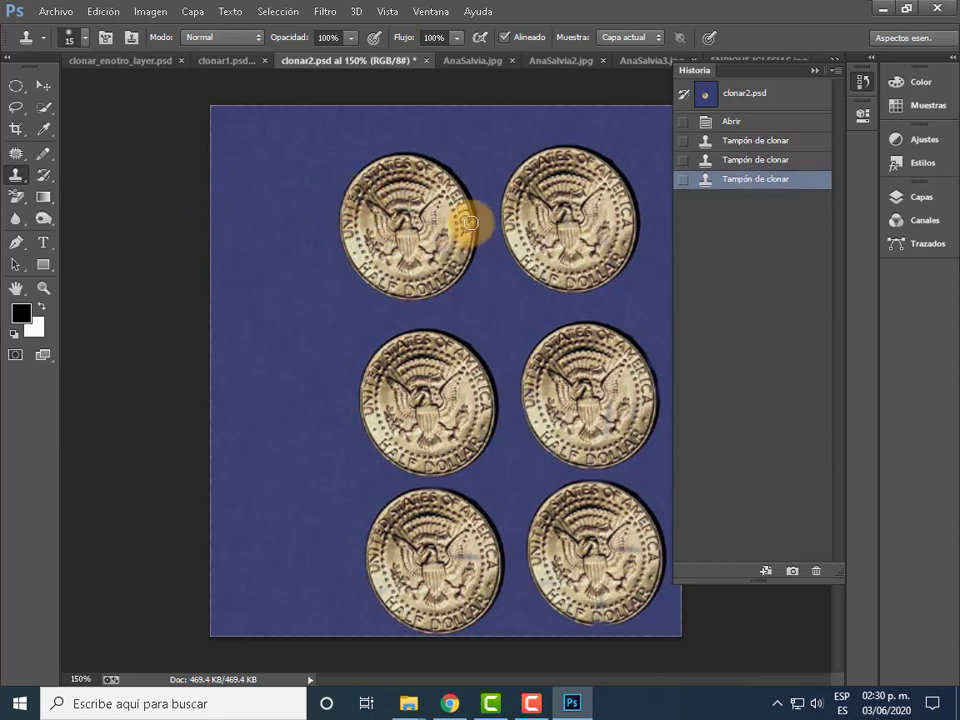
{"action": "left_click", "coordinate": [43, 86]}
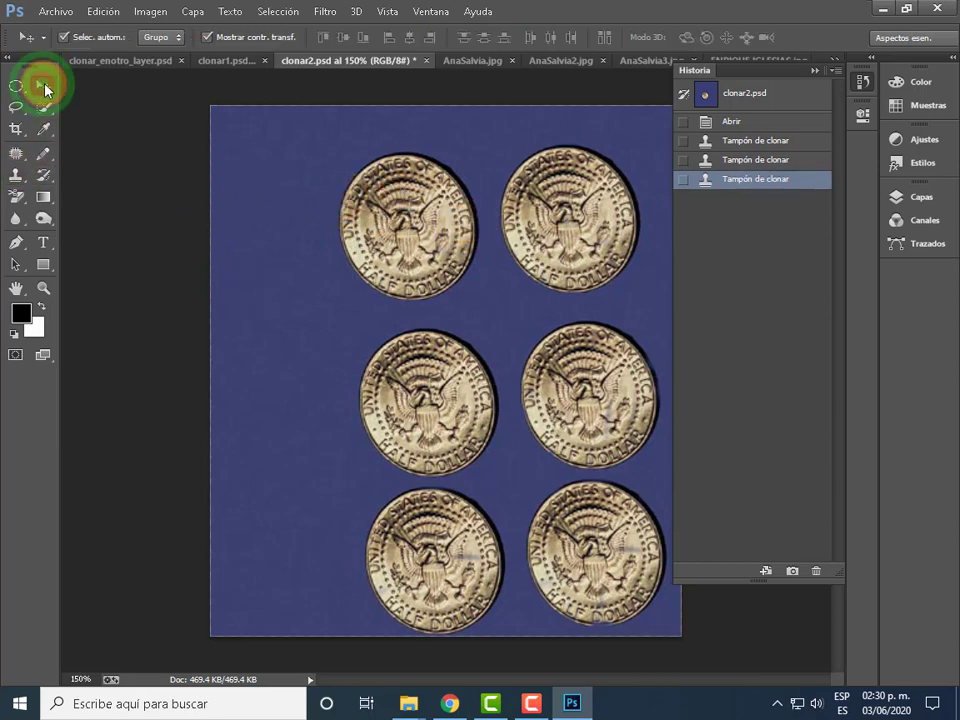
{"action": "left_click", "coordinate": [20, 179]}
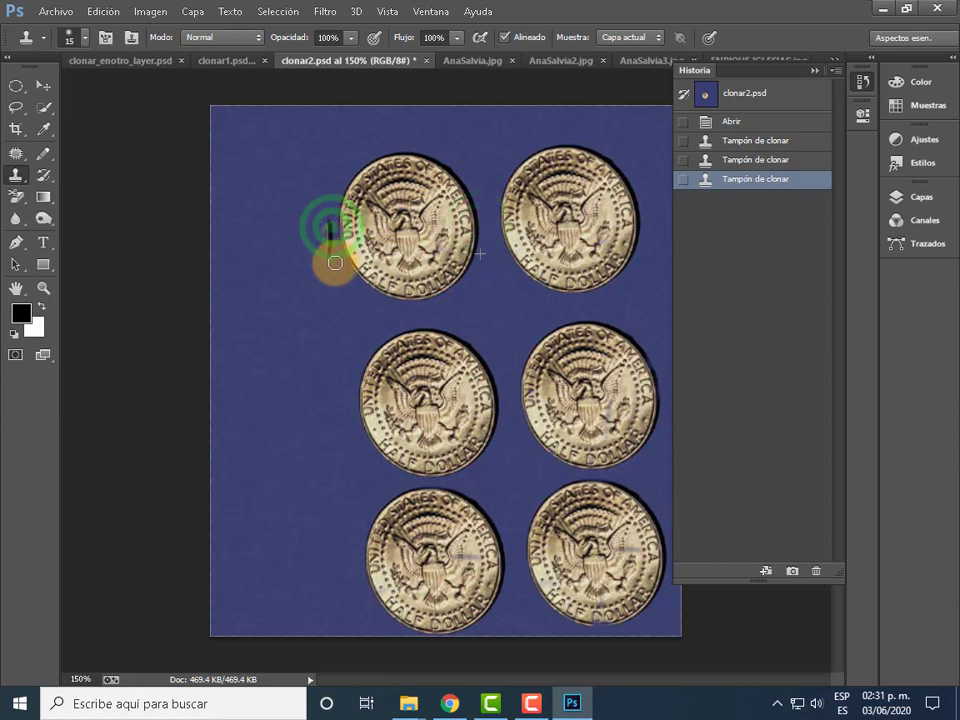
{"action": "mouse_move", "coordinate": [331, 264]}
{"action": "left_mouse_down"}
{"action": "mouse_move", "coordinate": [273, 167]}
{"action": "mouse_move", "coordinate": [216, 176]}
{"action": "mouse_move", "coordinate": [201, 270]}
{"action": "mouse_move", "coordinate": [321, 249]}
{"action": "mouse_move", "coordinate": [309, 274]}
{"action": "mouse_move", "coordinate": [221, 279]}
{"action": "mouse_move", "coordinate": [251, 204]}
{"action": "mouse_move", "coordinate": [206, 182]}
{"action": "mouse_move", "coordinate": [237, 258]}
{"action": "mouse_move", "coordinate": [268, 298]}
{"action": "left_mouse_up"}
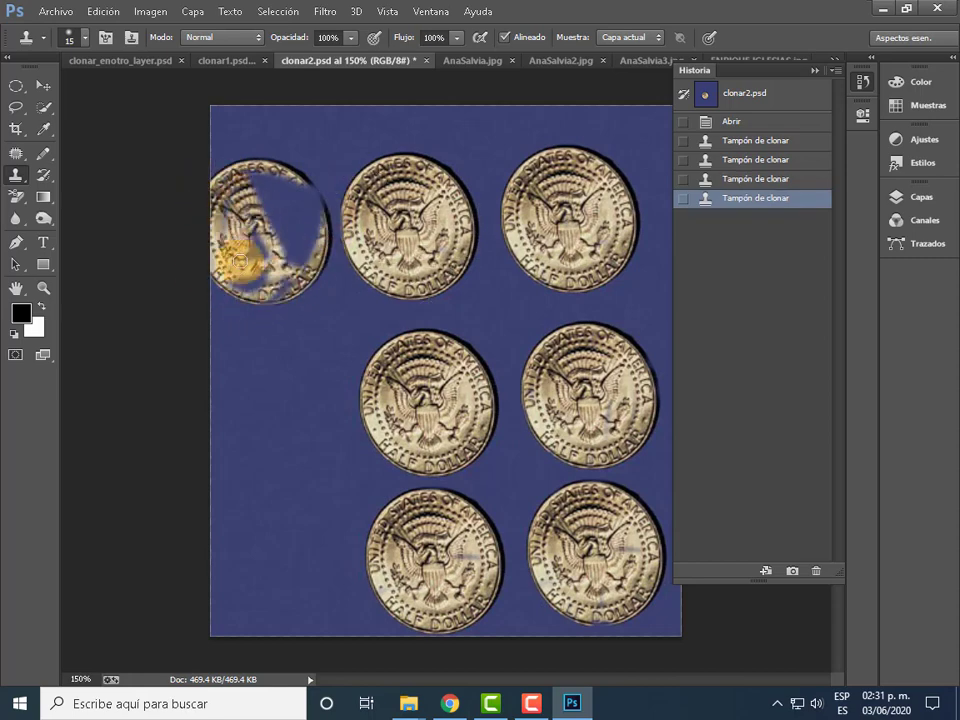
{"action": "key", "text": "ctrl+z"}
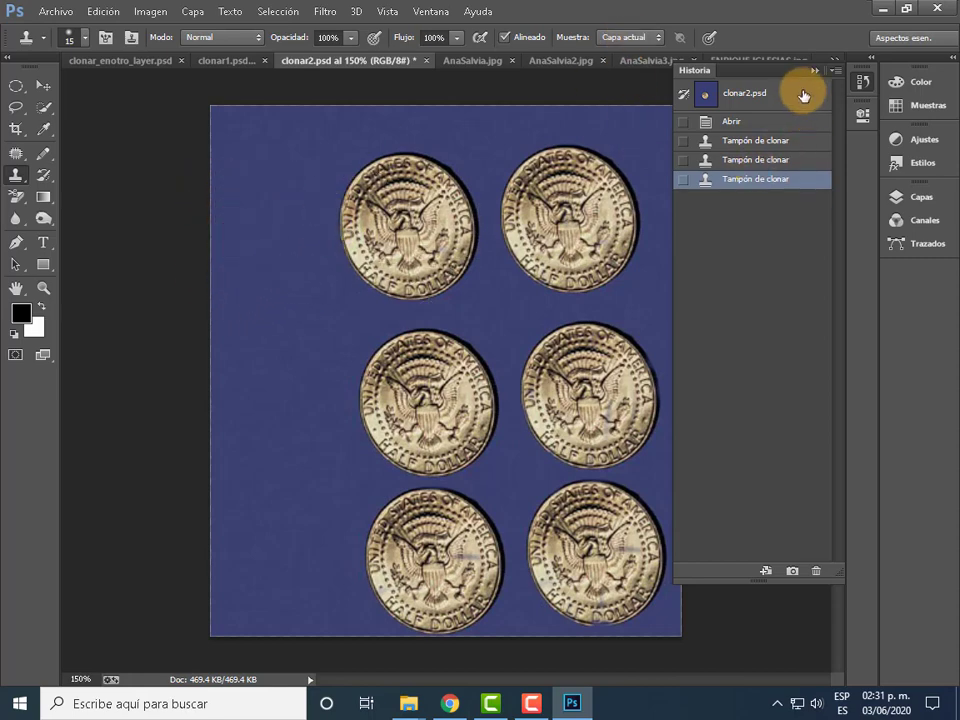
{"action": "left_click", "coordinate": [810, 68]}
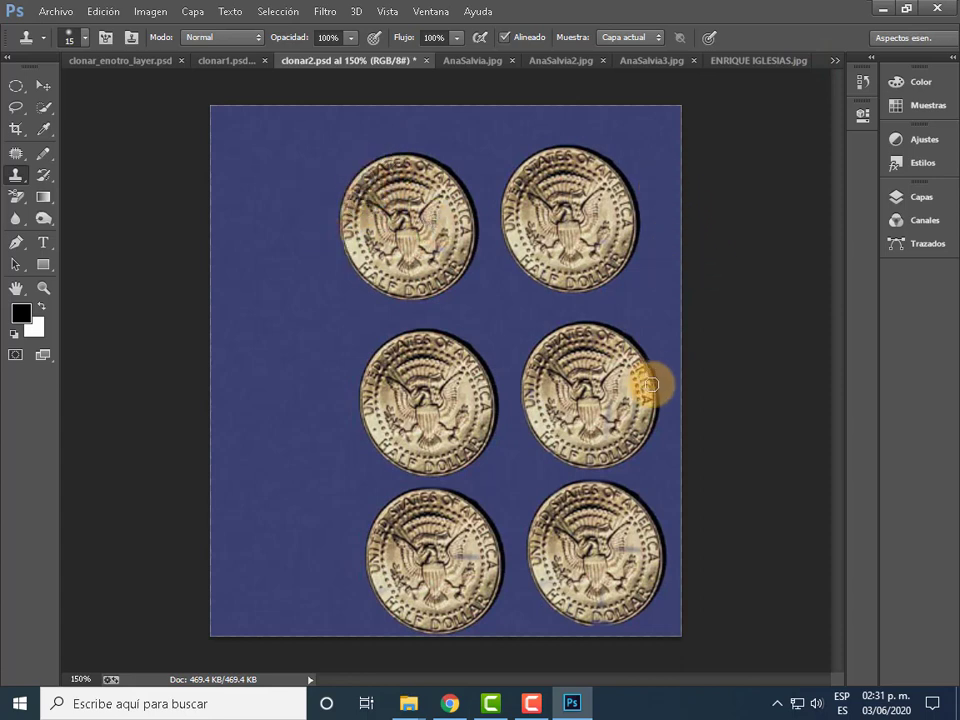
- Sample a middle coin and clone a new coin to its left
{"action": "left_click", "coordinate": [43, 86]}
{"action": "left_click", "coordinate": [15, 174]}
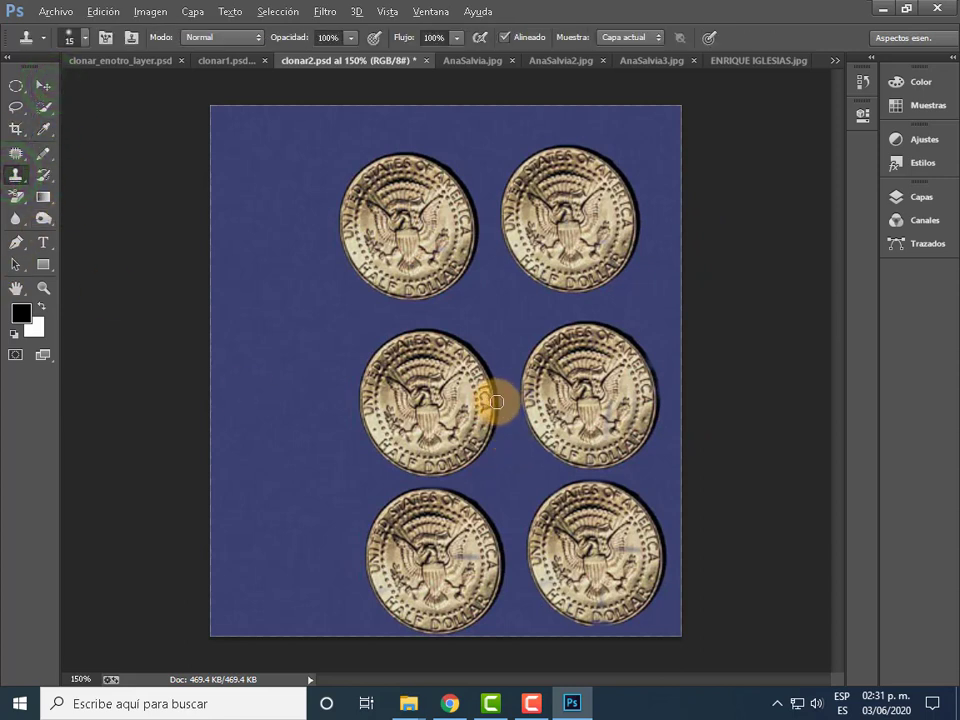
{"action": "left_click", "coordinate": [497, 402], "text": "alt"}
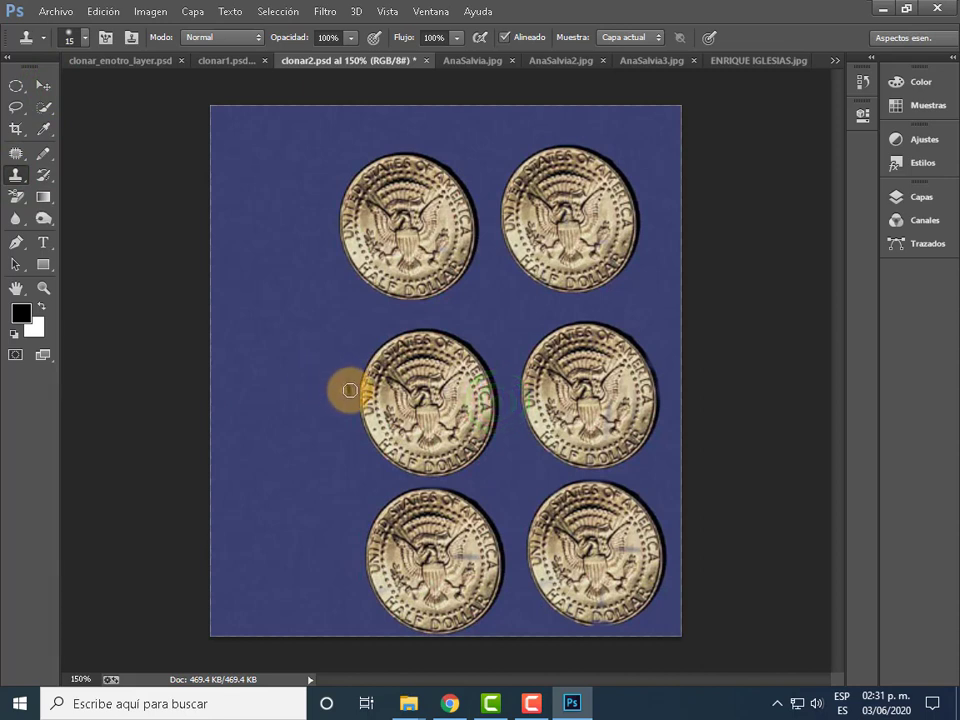
{"action": "mouse_move", "coordinate": [350, 390]}
{"action": "left_mouse_down"}
{"action": "mouse_move", "coordinate": [347, 452]}
{"action": "mouse_move", "coordinate": [321, 349]}
{"action": "mouse_move", "coordinate": [283, 324]}
{"action": "left_mouse_up"}
{"action": "mouse_move", "coordinate": [251, 305]}
{"action": "left_mouse_down"}
{"action": "mouse_move", "coordinate": [210, 338]}
{"action": "mouse_move", "coordinate": [300, 332]}
{"action": "mouse_move", "coordinate": [231, 343]}
{"action": "mouse_move", "coordinate": [209, 418]}
{"action": "left_mouse_up"}
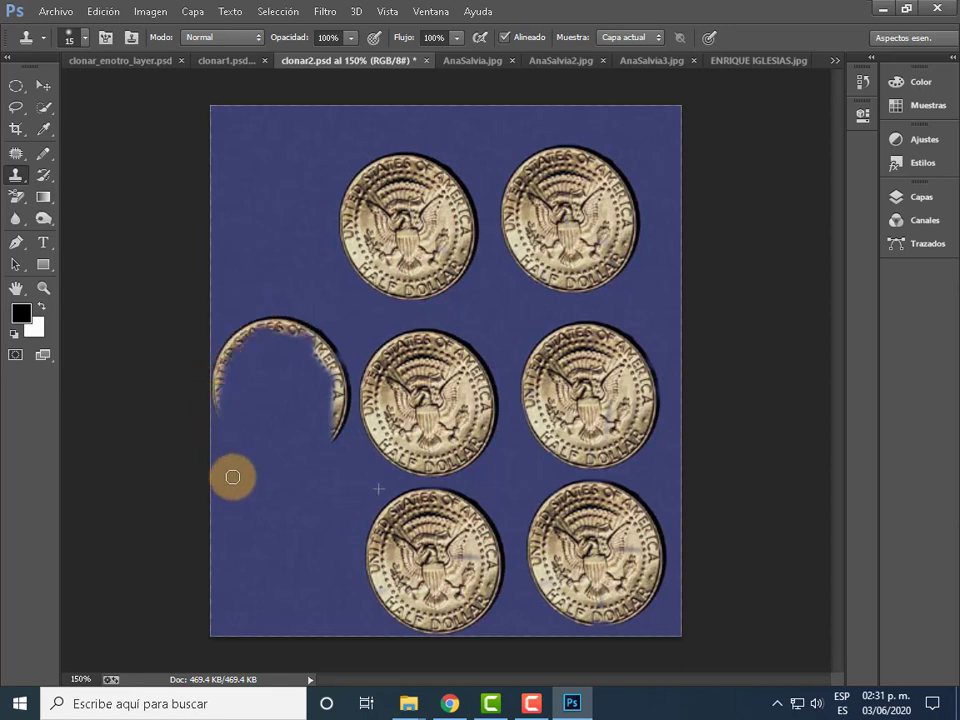
{"action": "mouse_move", "coordinate": [231, 476]}
{"action": "left_mouse_down"}
{"action": "mouse_move", "coordinate": [253, 399]}
{"action": "mouse_move", "coordinate": [236, 364]}
{"action": "mouse_move", "coordinate": [245, 410]}
{"action": "mouse_move", "coordinate": [253, 339]}
{"action": "mouse_move", "coordinate": [274, 332]}
{"action": "mouse_move", "coordinate": [236, 378]}
{"action": "mouse_move", "coordinate": [290, 307]}
{"action": "mouse_move", "coordinate": [306, 311]}
{"action": "mouse_move", "coordinate": [334, 446]}
{"action": "mouse_move", "coordinate": [279, 448]}
{"action": "mouse_move", "coordinate": [300, 439]}
{"action": "mouse_move", "coordinate": [302, 484]}
{"action": "mouse_move", "coordinate": [268, 439]}
{"action": "mouse_move", "coordinate": [297, 372]}
{"action": "mouse_move", "coordinate": [268, 379]}
{"action": "mouse_move", "coordinate": [268, 454]}
{"action": "mouse_move", "coordinate": [242, 465]}
{"action": "mouse_move", "coordinate": [227, 579]}
{"action": "mouse_move", "coordinate": [315, 491]}
{"action": "mouse_move", "coordinate": [335, 559]}
{"action": "mouse_move", "coordinate": [343, 553]}
{"action": "mouse_move", "coordinate": [349, 600]}
{"action": "mouse_move", "coordinate": [272, 617]}
{"action": "mouse_move", "coordinate": [239, 612]}
{"action": "mouse_move", "coordinate": [253, 561]}
{"action": "mouse_move", "coordinate": [268, 574]}
{"action": "mouse_move", "coordinate": [289, 525]}
{"action": "mouse_move", "coordinate": [322, 601]}
{"action": "mouse_move", "coordinate": [257, 568]}
{"action": "left_mouse_up"}
- Clone a partial top-left coin cut off at the image edge
{"action": "mouse_move", "coordinate": [300, 290]}
{"action": "left_mouse_down"}
{"action": "mouse_move", "coordinate": [321, 122]}
{"action": "mouse_move", "coordinate": [321, 240]}
{"action": "mouse_move", "coordinate": [349, 190]}
{"action": "mouse_move", "coordinate": [300, 223]}
{"action": "mouse_move", "coordinate": [266, 161]}
{"action": "mouse_move", "coordinate": [240, 265]}
{"action": "left_mouse_up"}
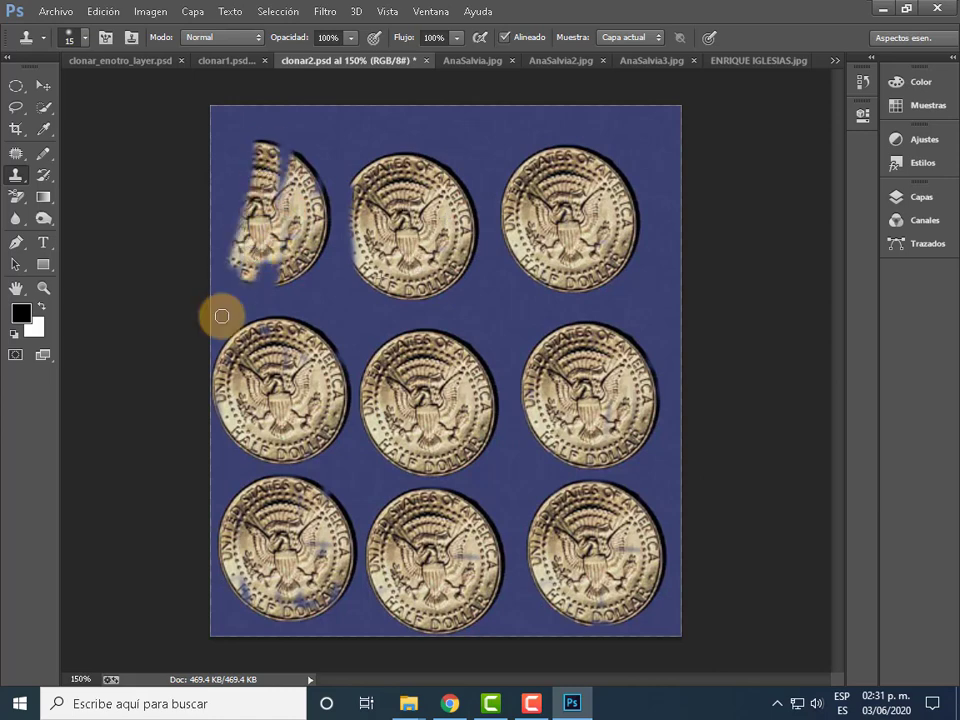
{"action": "mouse_move", "coordinate": [197, 193]}
{"action": "left_mouse_down"}
{"action": "mouse_move", "coordinate": [253, 103]}
{"action": "mouse_move", "coordinate": [285, 340]}
{"action": "mouse_move", "coordinate": [274, 272]}
{"action": "mouse_move", "coordinate": [229, 257]}
{"action": "mouse_move", "coordinate": [220, 196]}
{"action": "mouse_move", "coordinate": [272, 122]}
{"action": "mouse_move", "coordinate": [332, 231]}
{"action": "mouse_move", "coordinate": [233, 214]}
{"action": "left_mouse_up"}
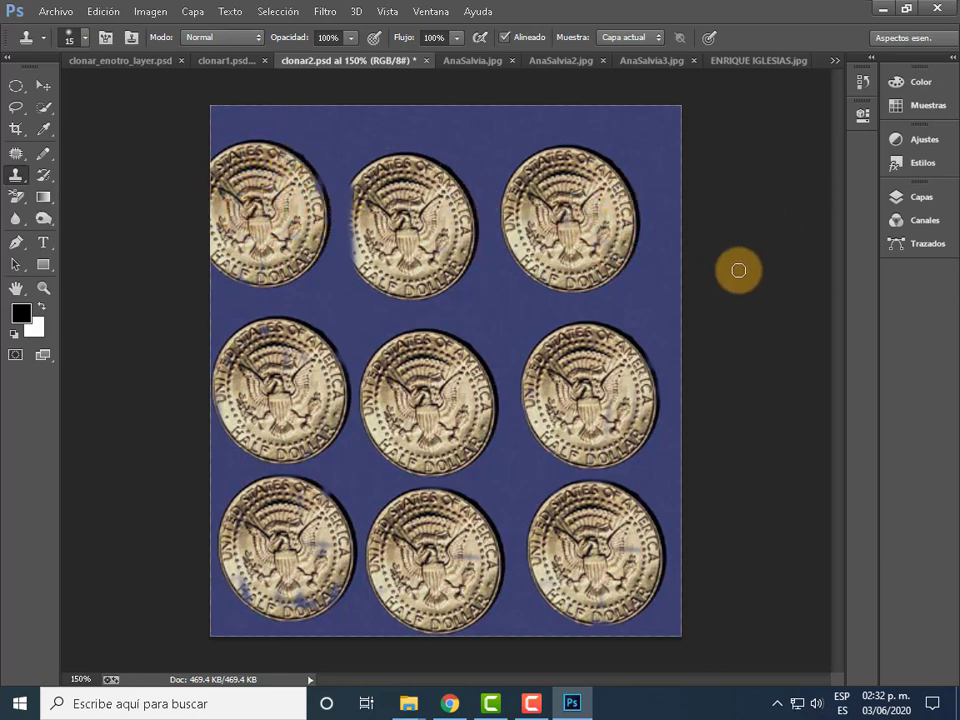
{"action": "mouse_move", "coordinate": [738, 270]}
{"action": "left_mouse_down"}
{"action": "mouse_move", "coordinate": [666, 203]}
{"action": "mouse_move", "coordinate": [600, 216]}
{"action": "left_mouse_up"}
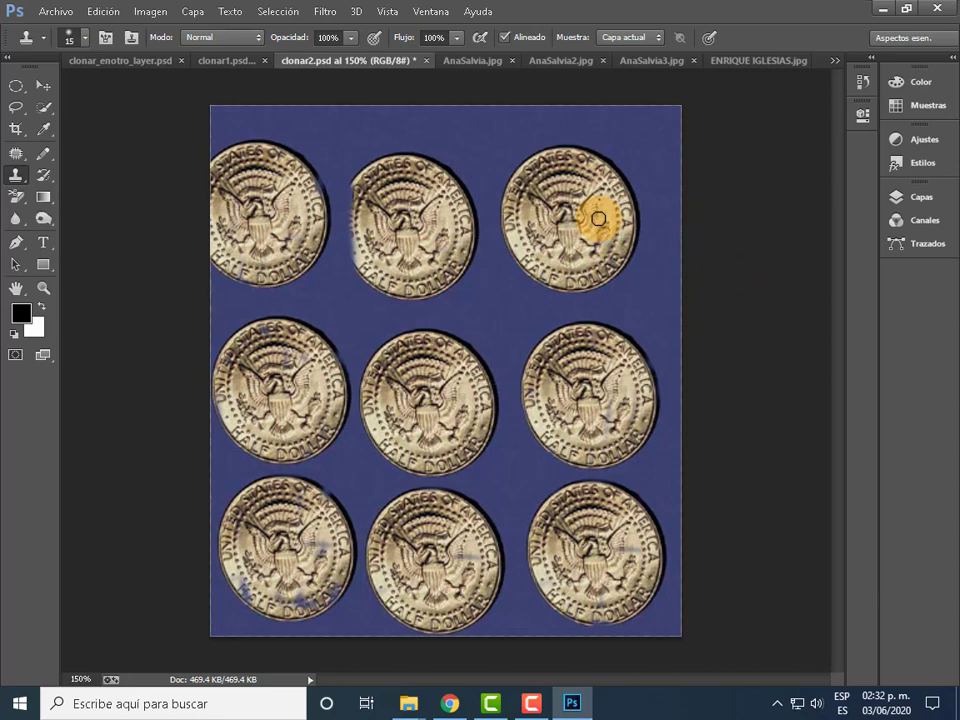
{"action": "left_click", "coordinate": [54, 89]}
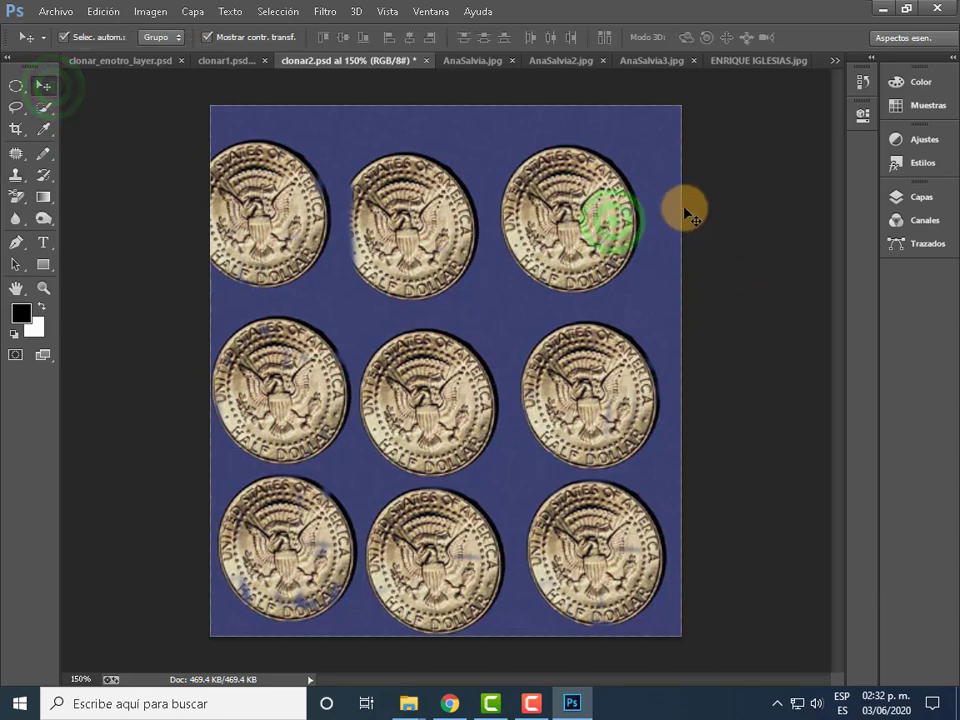
{"action": "left_click_drag", "start_coordinate": [670, 249], "coordinate": [666, 240]}
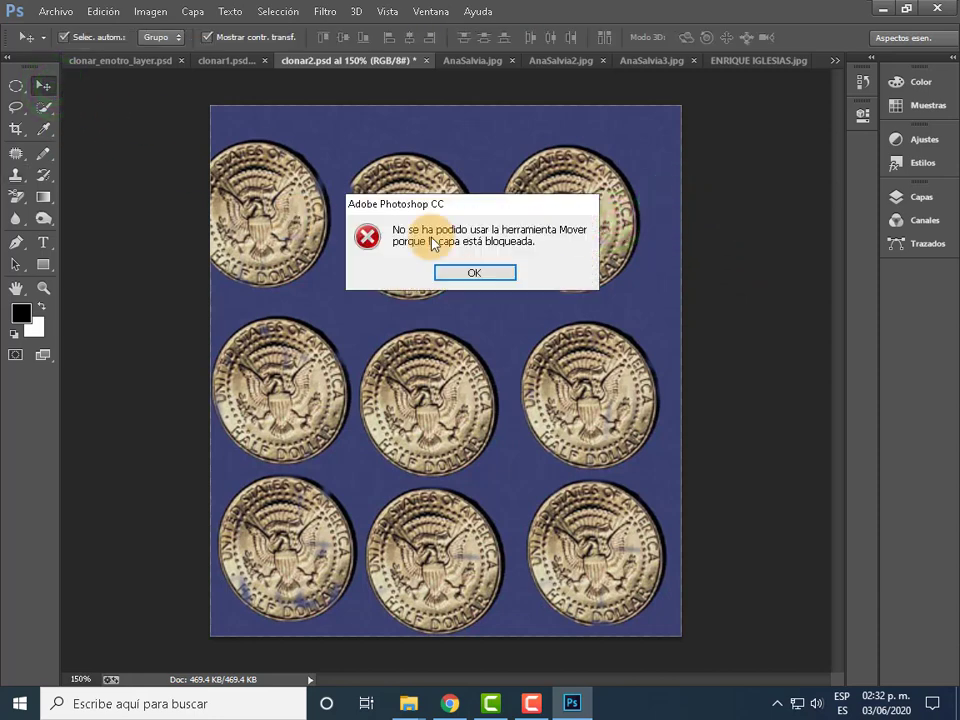
{"action": "left_click", "coordinate": [482, 270]}
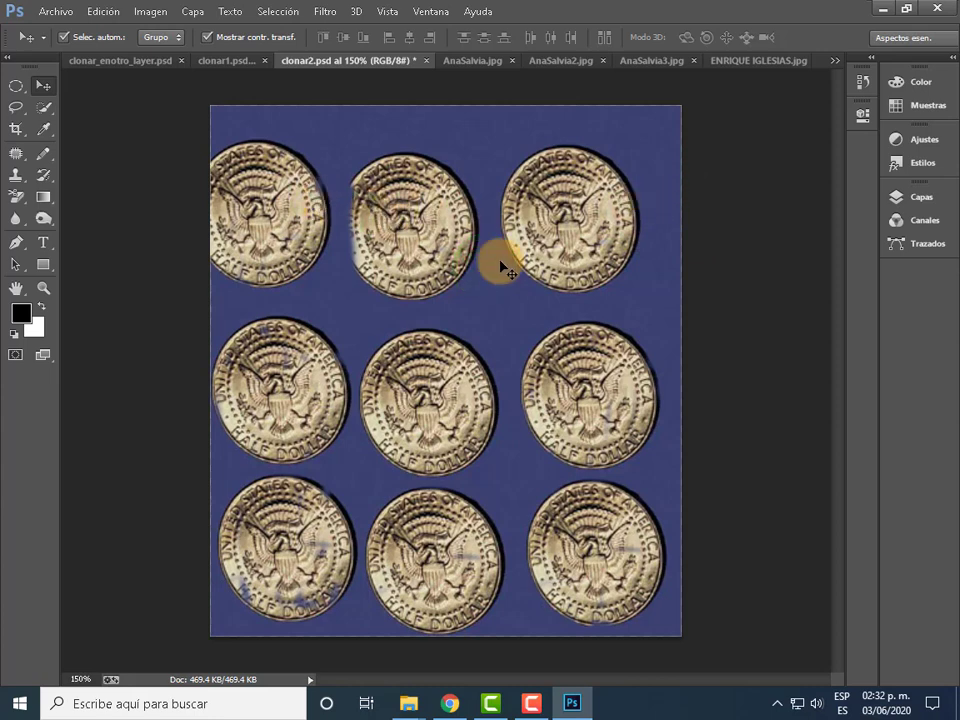
{"action": "left_click", "coordinate": [533, 704]}
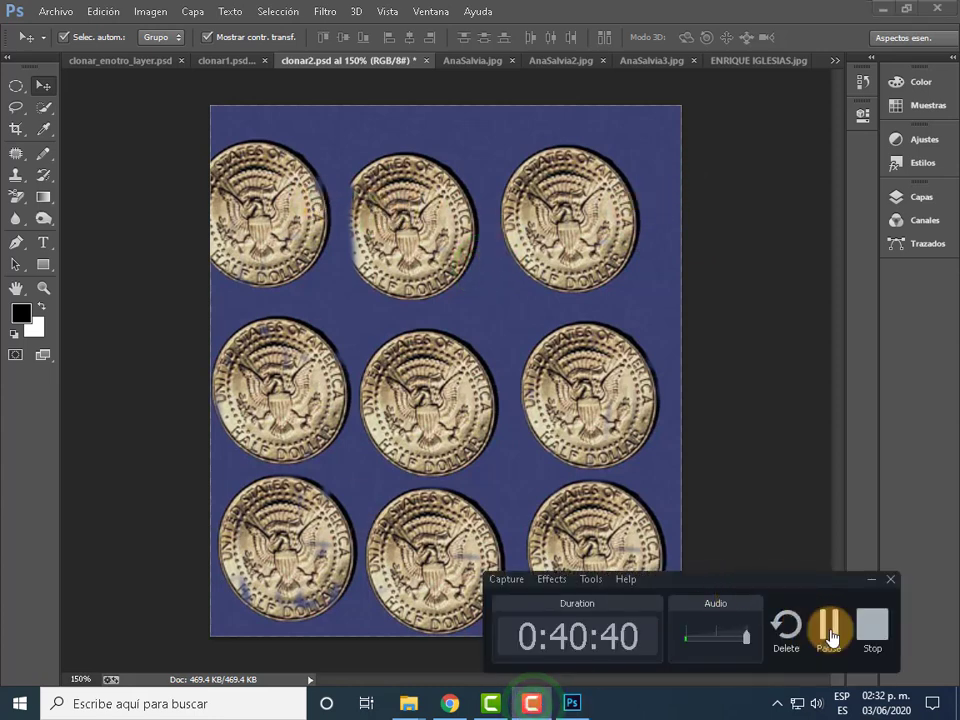
{"action": "left_click", "coordinate": [833, 636]}
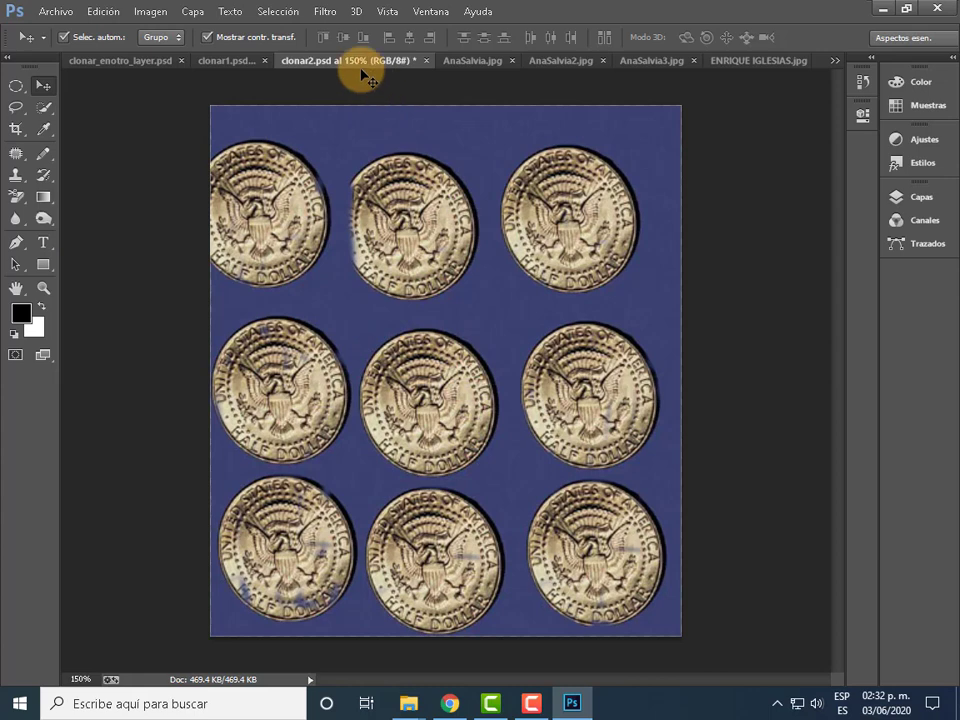
- Save the coin image as 'PRACTICA 167' in Documentos > SEMANA3 PHOT NOMBRE ALUMNO
{"action": "left_click", "coordinate": [57, 19]}
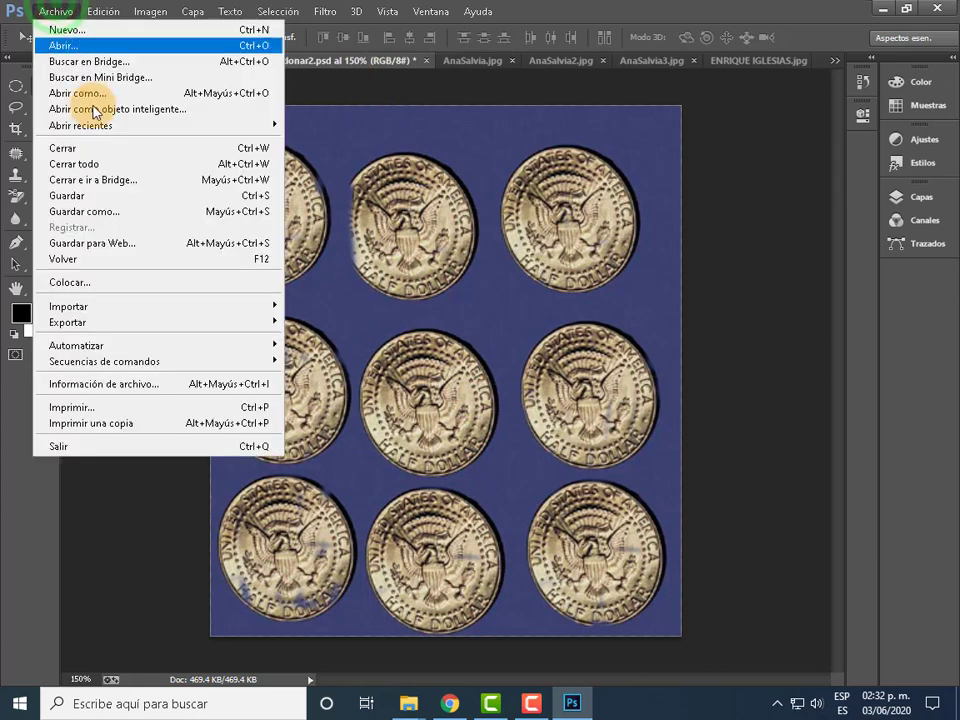
{"action": "left_click", "coordinate": [104, 214]}
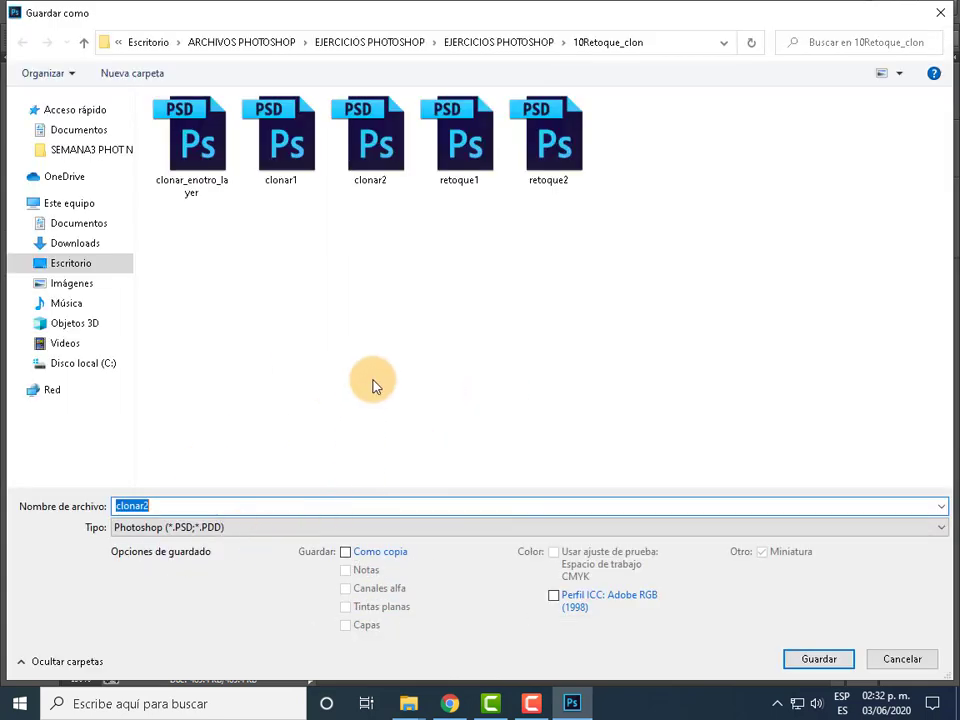
{"action": "mouse_move", "coordinate": [80, 363]}
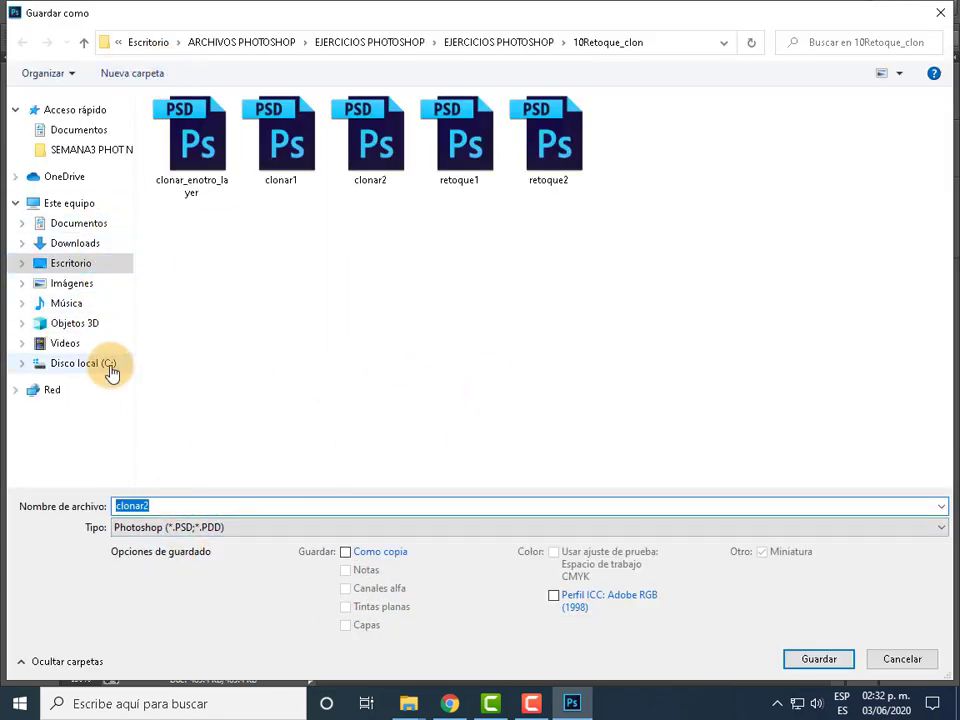
{"action": "left_click", "coordinate": [106, 224]}
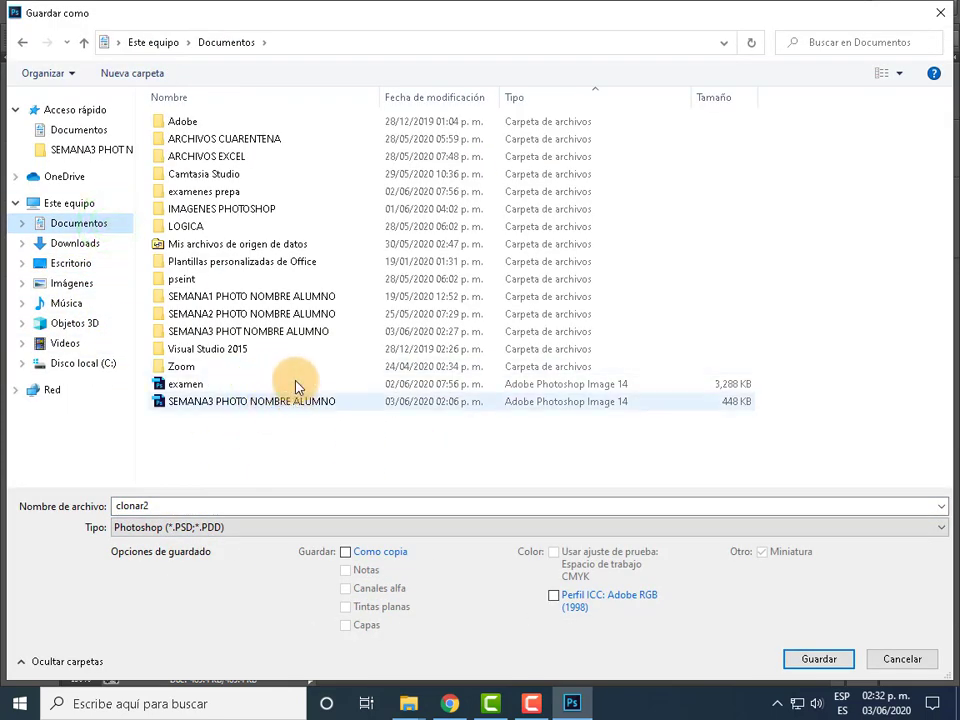
{"action": "double_click", "coordinate": [291, 331]}
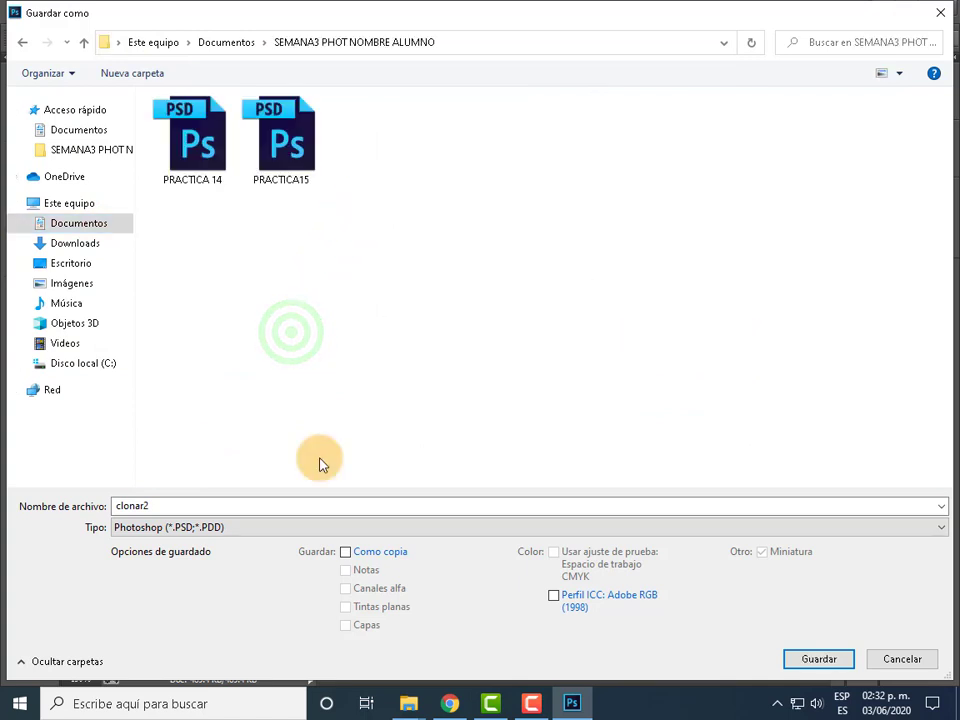
{"action": "left_click", "coordinate": [251, 505]}
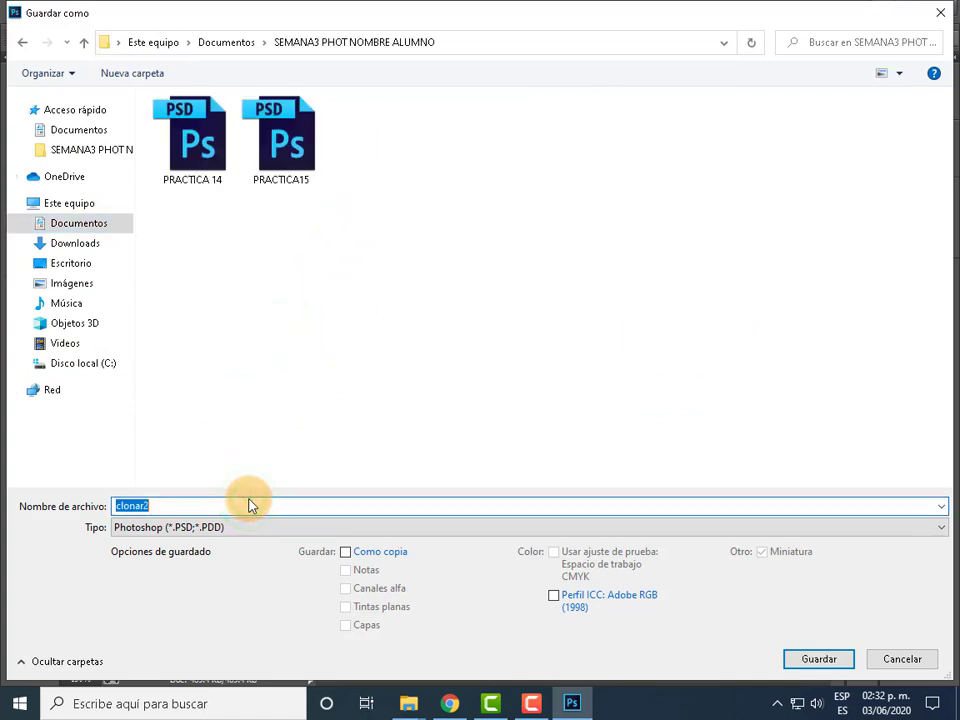
{"action": "type", "text": "PRACTICA"}
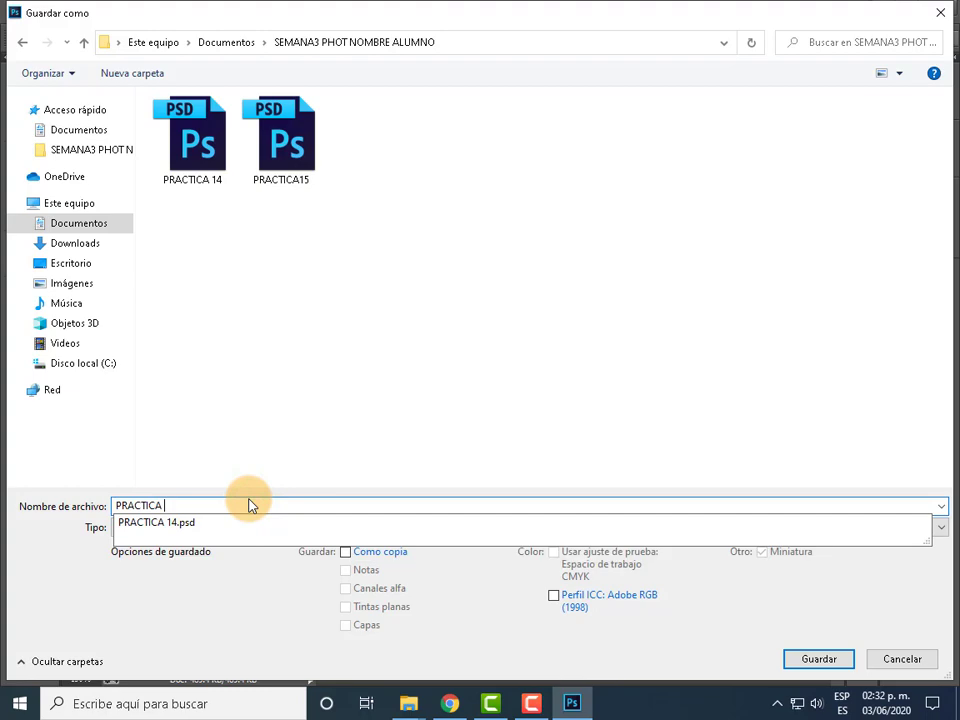
{"action": "type", "text": " 167"}
- Confirm the save, close the coin image, and switch to the clonar1.psd eagle photo
{"action": "key", "text": "Return"}
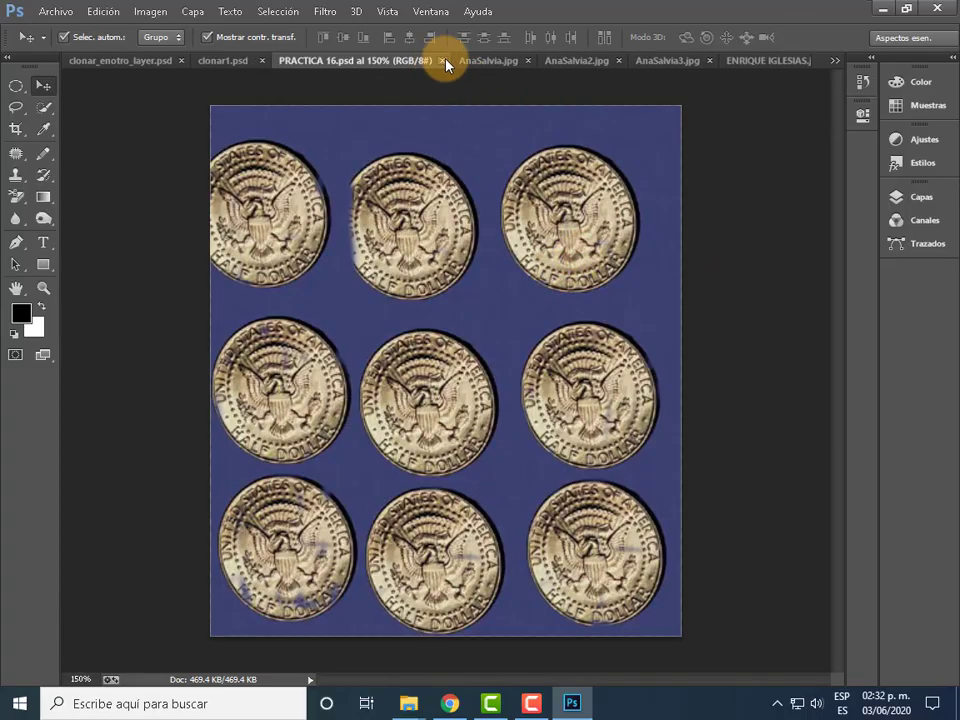
{"action": "left_click", "coordinate": [445, 61]}
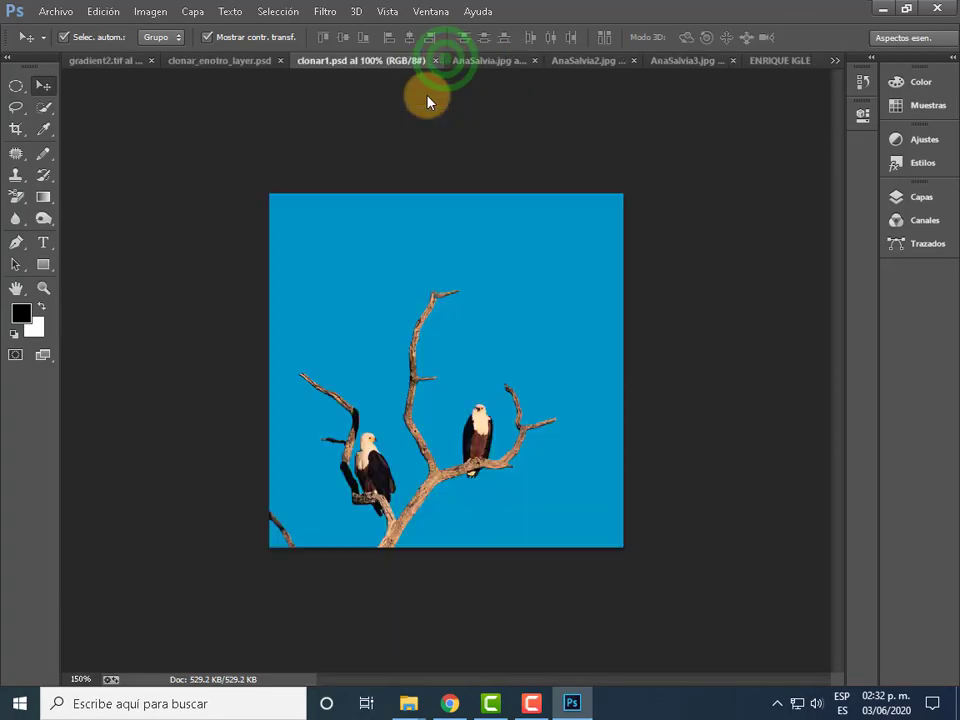
{"action": "left_click", "coordinate": [220, 61]}
{"action": "left_click", "coordinate": [108, 62]}
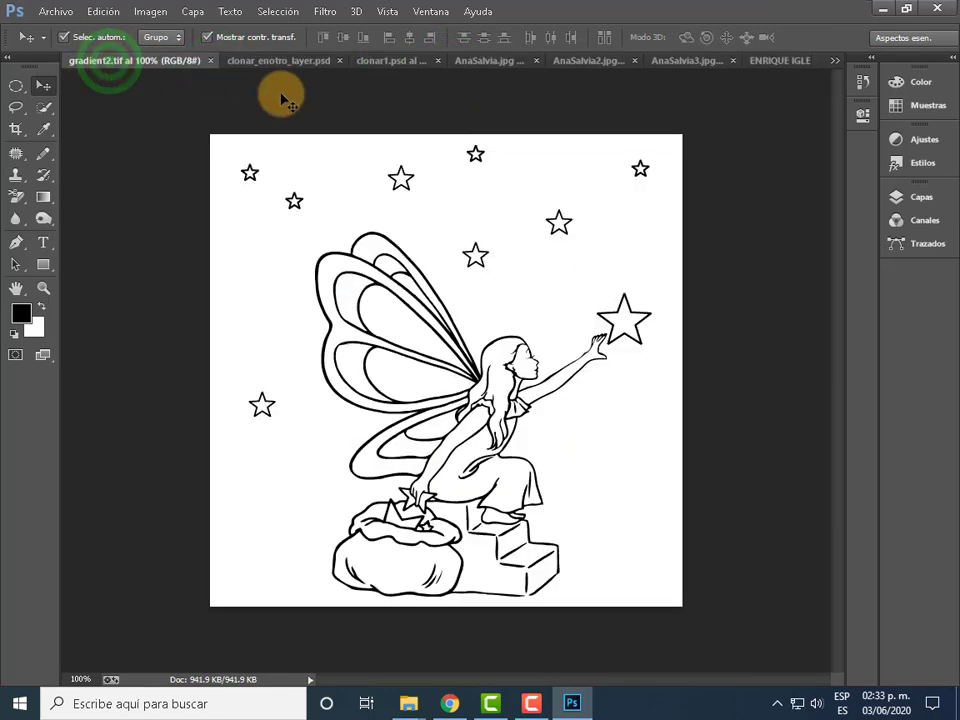
{"action": "left_click", "coordinate": [306, 60]}
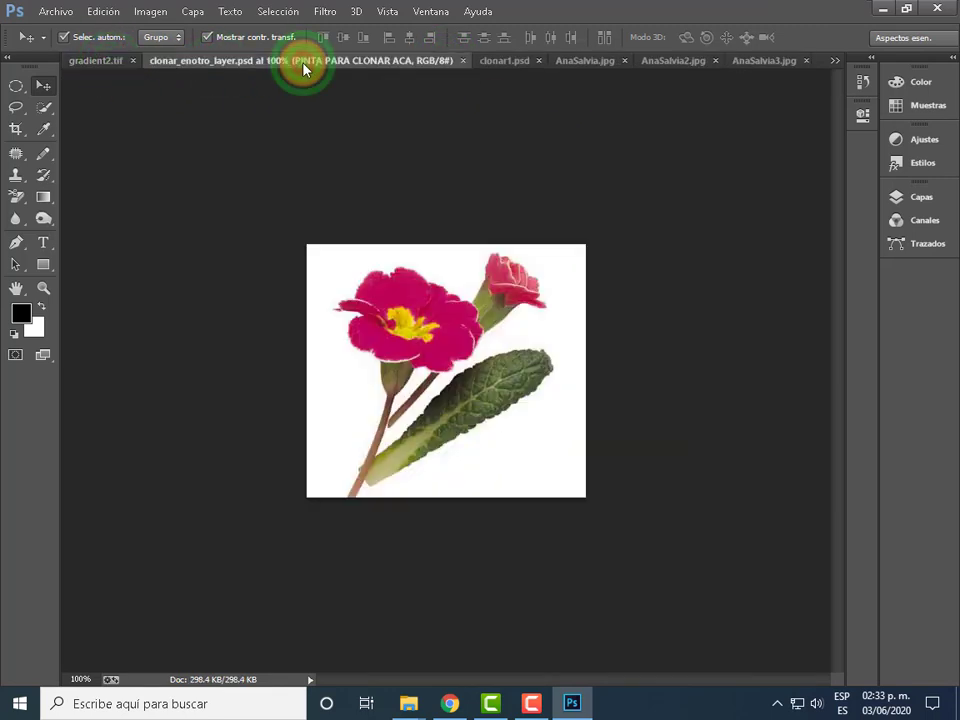
{"action": "left_click", "coordinate": [488, 62]}
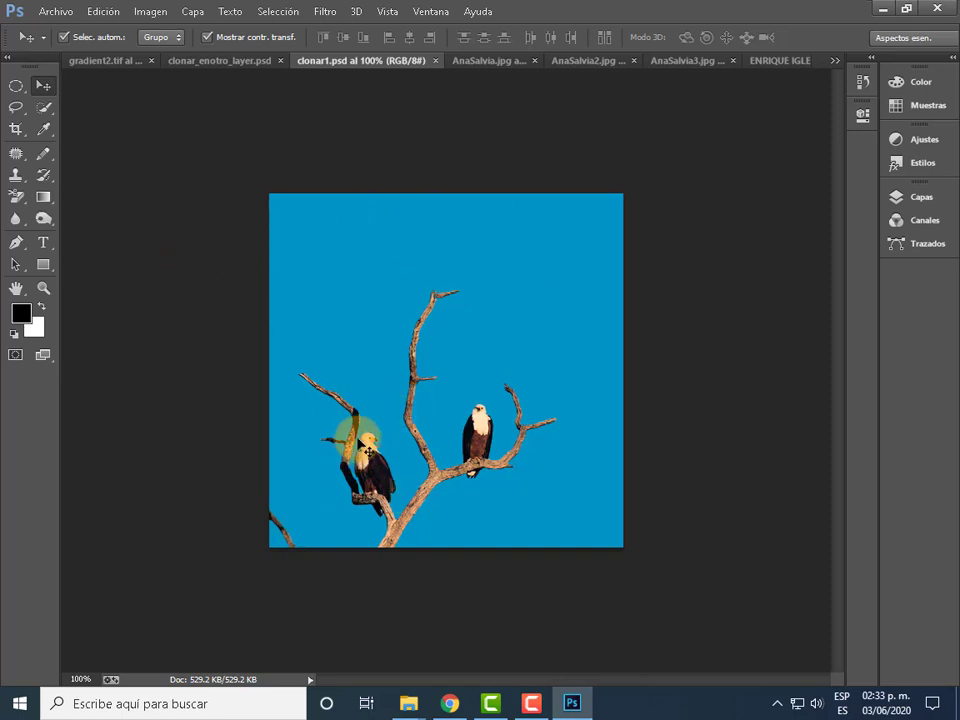
- Select the Clone Stamp with a 10 px brush and zoom the eagles to 200%
{"action": "left_click", "coordinate": [17, 178]}
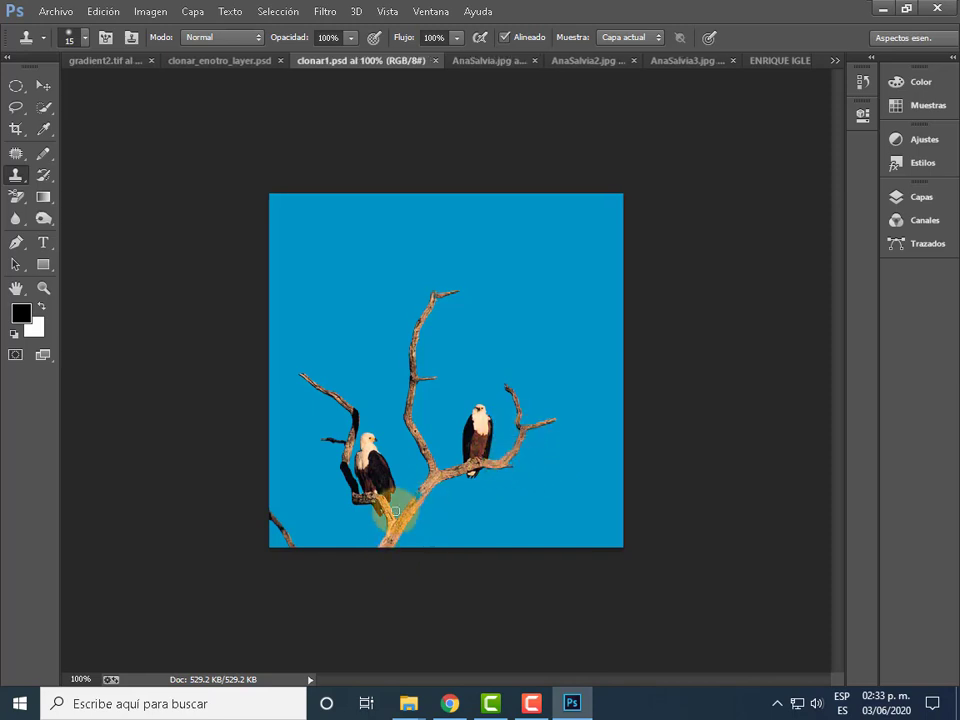
{"action": "left_click", "coordinate": [85, 38]}
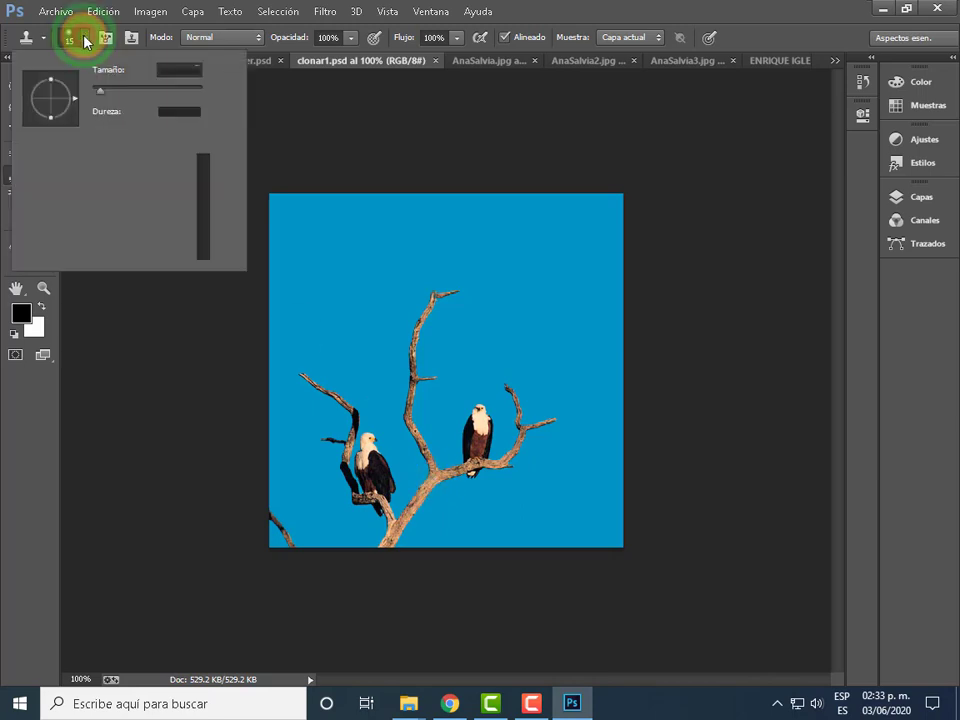
{"action": "left_click", "coordinate": [183, 70]}
{"action": "type", "text": "1"}
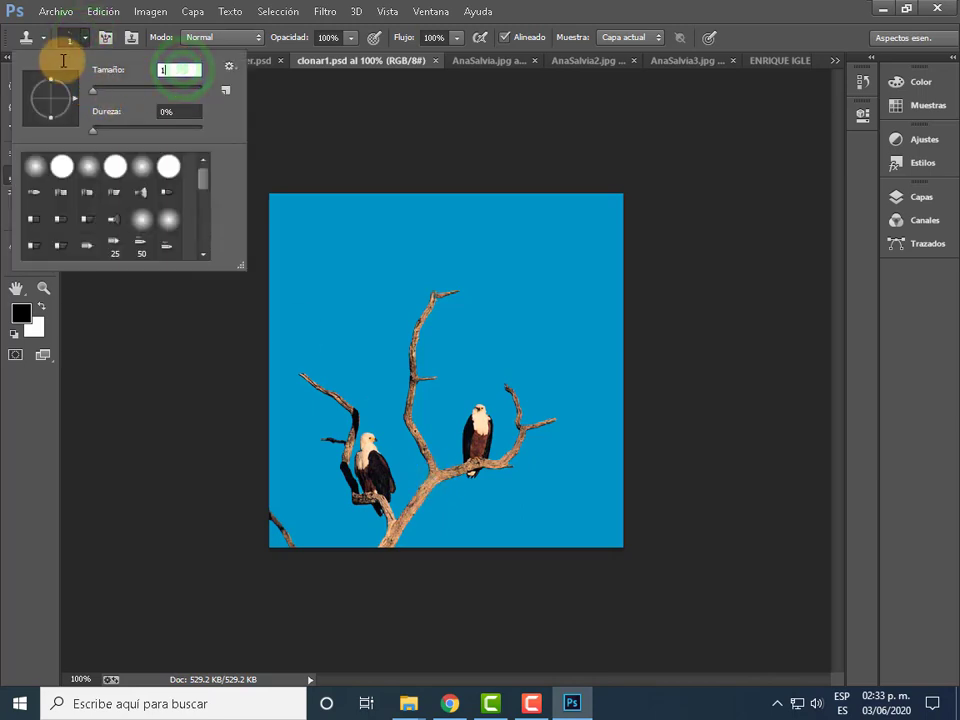
{"action": "type", "text": "0"}
{"action": "key", "text": "Return"}
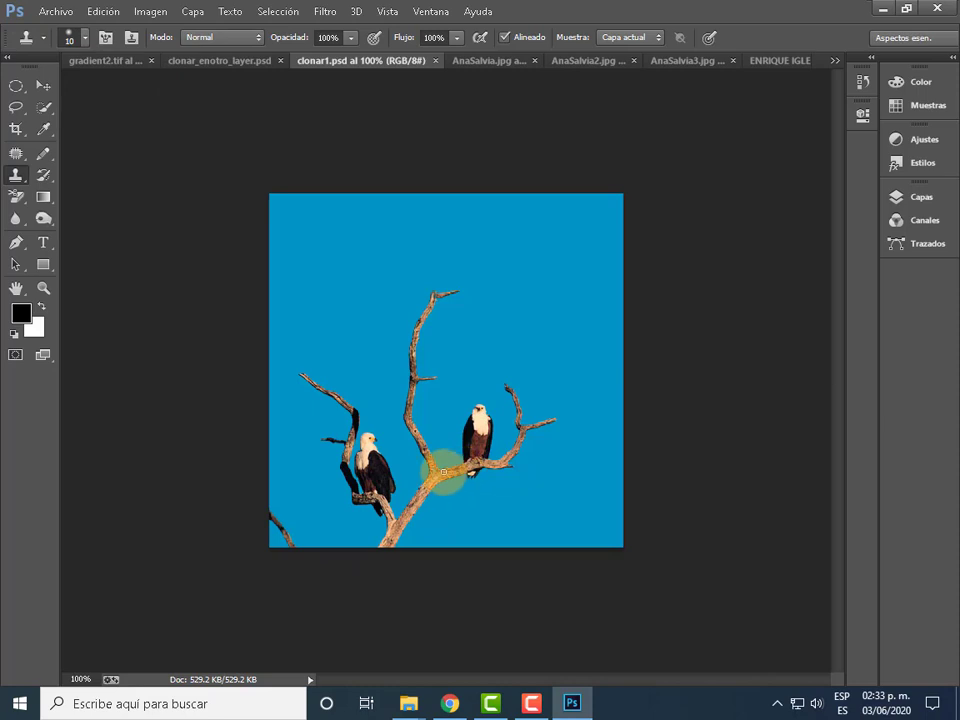
{"action": "key", "text": "ctrl+plus"}
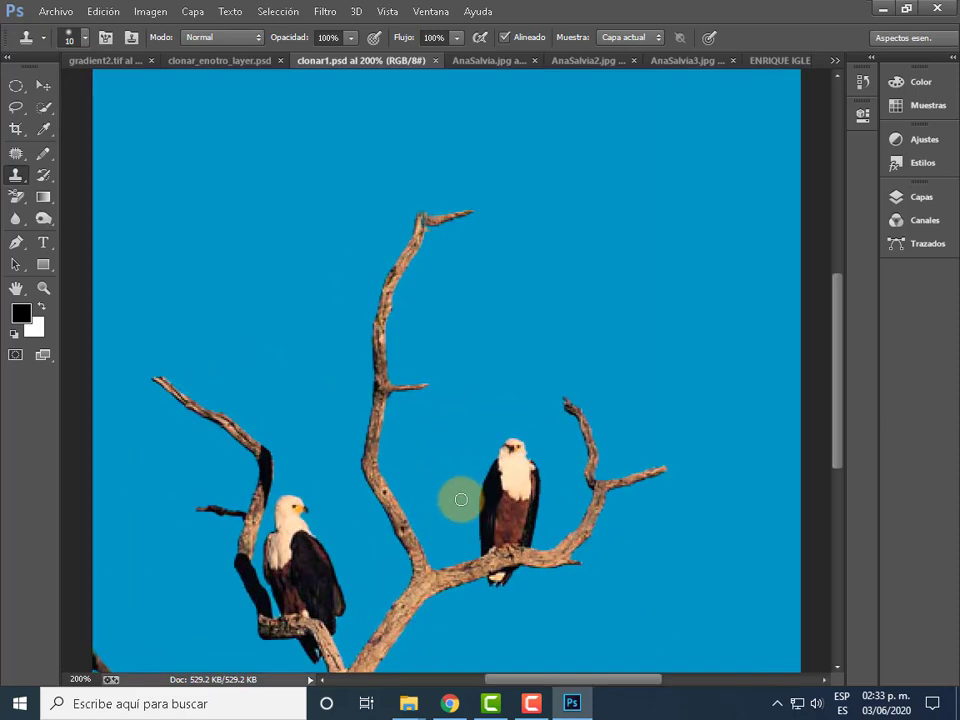
- Reset default colours and paint cloned bark lengthening the right branch with an upward fork
{"action": "left_click_drag", "start_coordinate": [838, 415], "coordinate": [838, 465]}
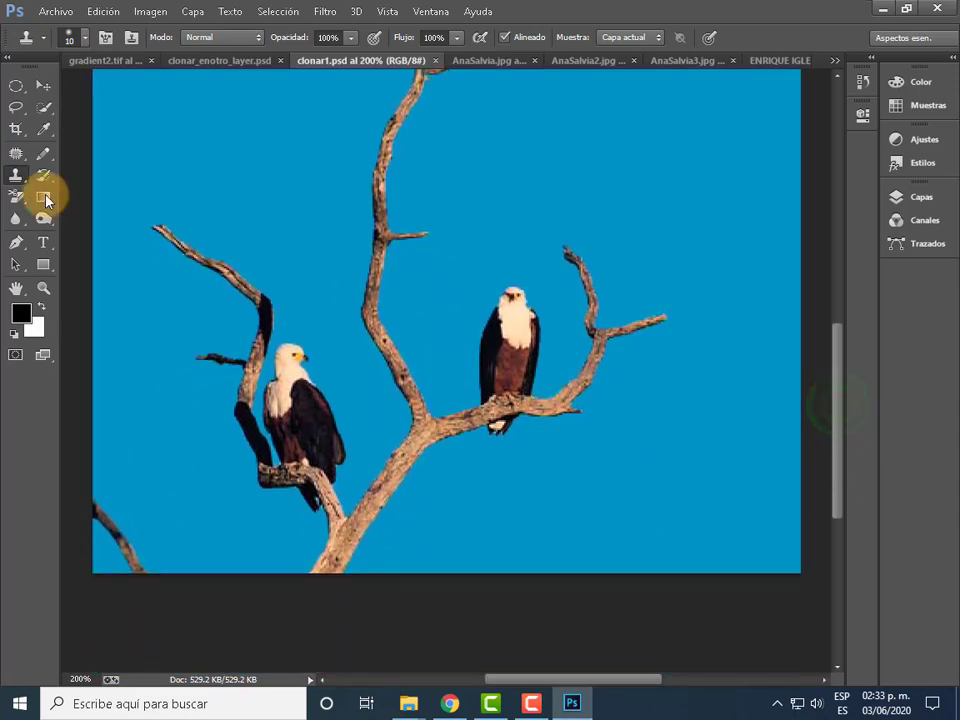
{"action": "key", "text": "d"}
{"action": "right_click", "coordinate": [14, 178]}
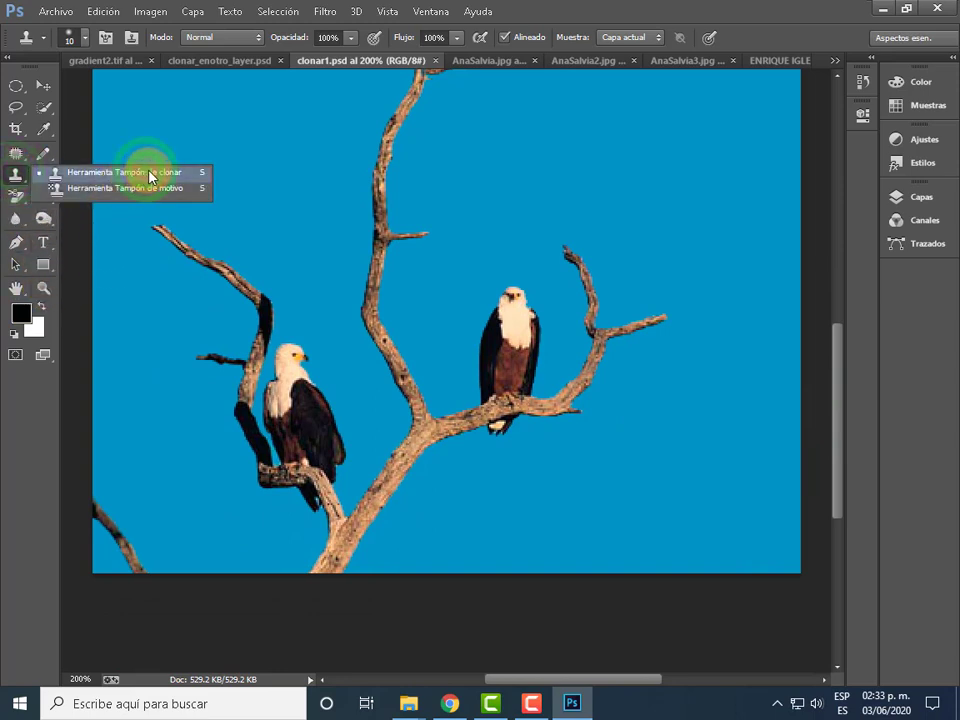
{"action": "left_click", "coordinate": [140, 172]}
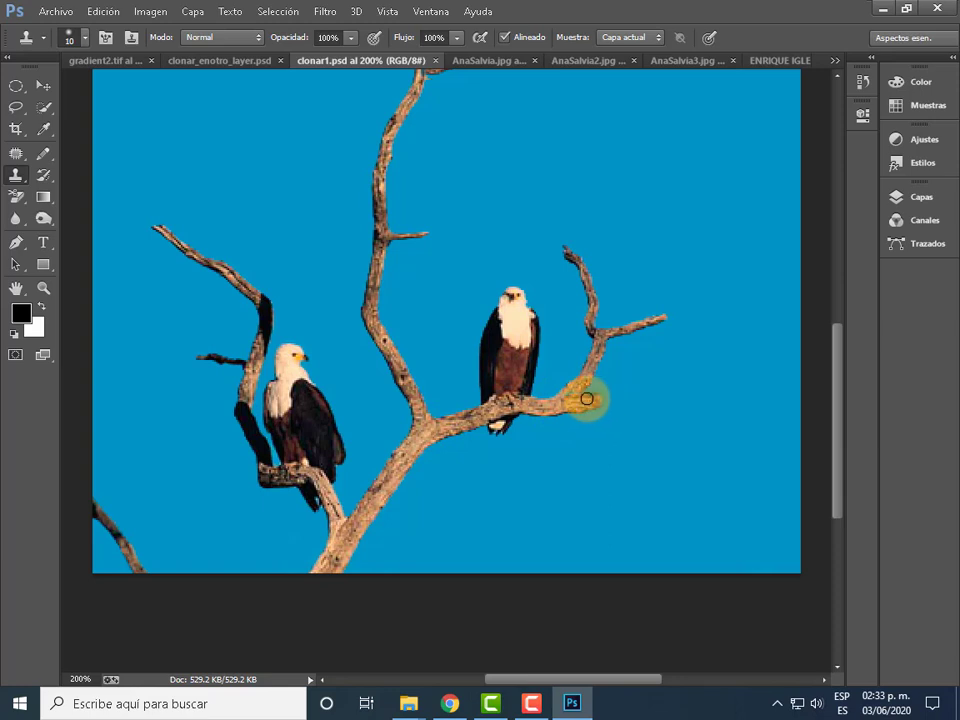
{"action": "mouse_move", "coordinate": [587, 399]}
{"action": "left_mouse_down"}
{"action": "mouse_move", "coordinate": [619, 396]}
{"action": "mouse_move", "coordinate": [615, 388]}
{"action": "mouse_move", "coordinate": [648, 374]}
{"action": "mouse_move", "coordinate": [639, 375]}
{"action": "mouse_move", "coordinate": [671, 377]}
{"action": "mouse_move", "coordinate": [652, 372]}
{"action": "mouse_move", "coordinate": [711, 373]}
{"action": "mouse_move", "coordinate": [697, 366]}
{"action": "left_mouse_up"}
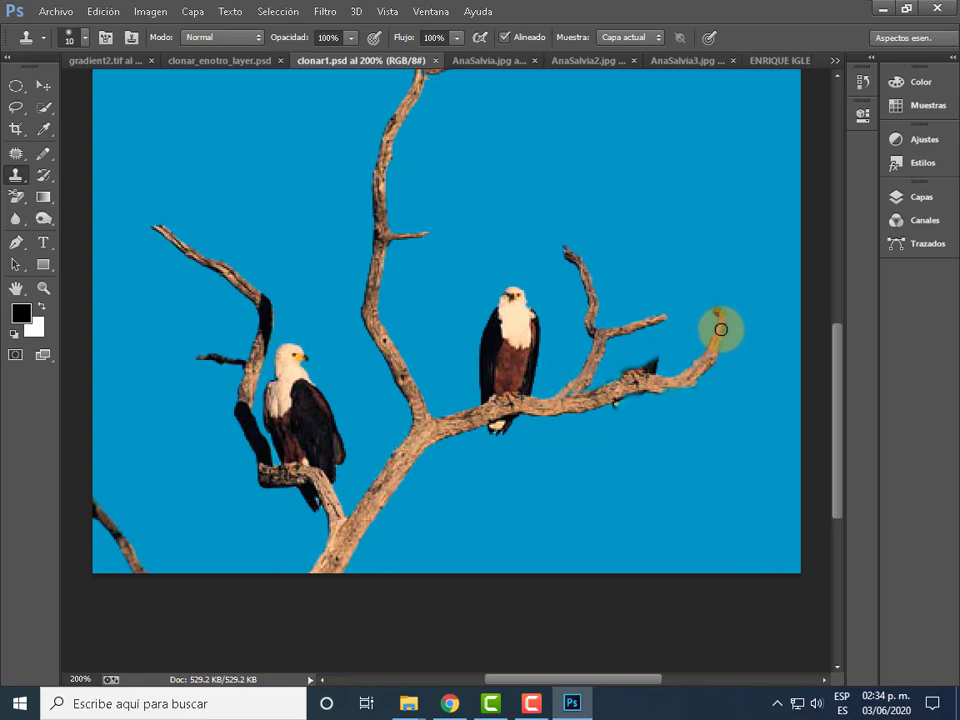
{"action": "mouse_move", "coordinate": [720, 329]}
{"action": "left_mouse_down"}
{"action": "mouse_move", "coordinate": [726, 350]}
{"action": "mouse_move", "coordinate": [769, 315]}
{"action": "mouse_move", "coordinate": [782, 268]}
{"action": "mouse_move", "coordinate": [718, 279]}
{"action": "mouse_move", "coordinate": [688, 182]}
{"action": "left_mouse_up"}
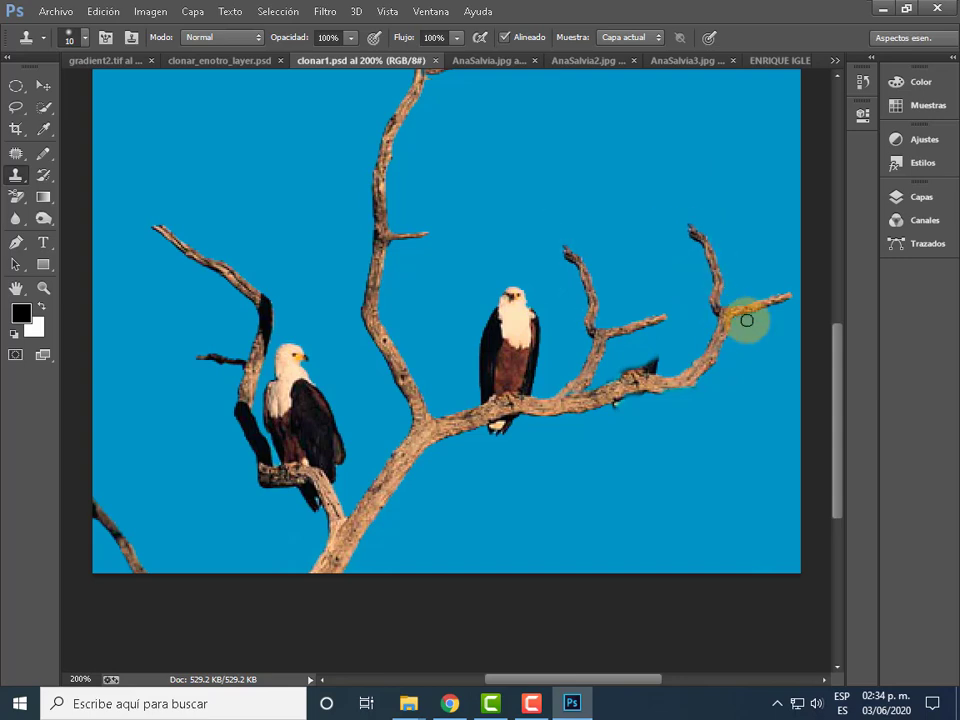
{"action": "mouse_move", "coordinate": [788, 333]}
{"action": "left_mouse_down"}
{"action": "mouse_move", "coordinate": [774, 356]}
{"action": "mouse_move", "coordinate": [531, 414]}
{"action": "mouse_move", "coordinate": [585, 446]}
{"action": "left_mouse_up"}
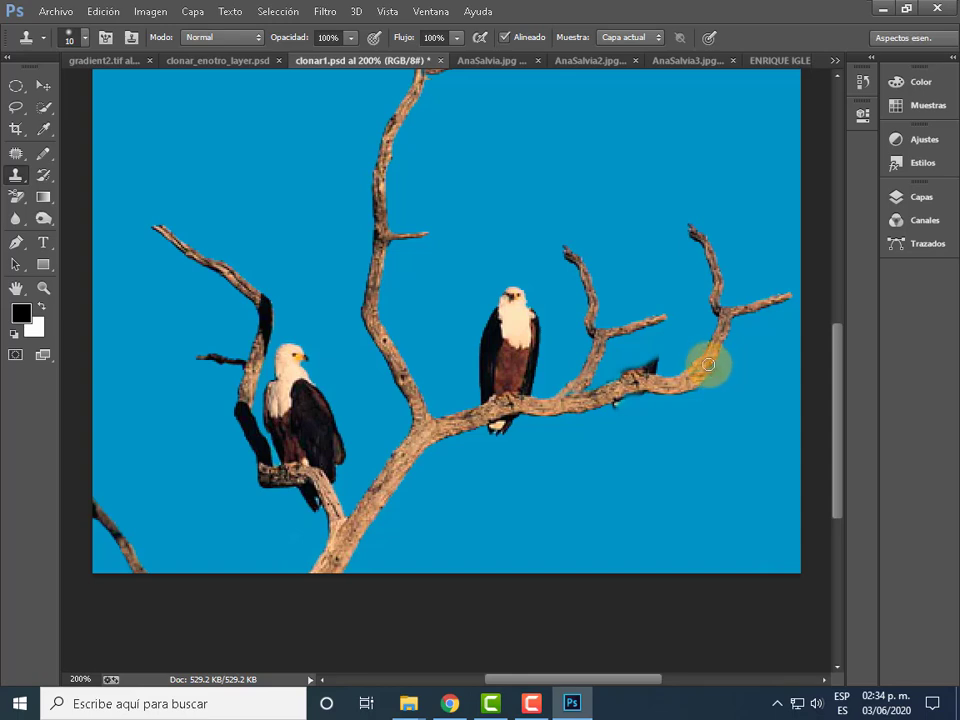
- Sample the middle eagle and paint its copy onto the extended right branch, undoing stray dabs
{"action": "left_click", "coordinate": [690, 230]}
{"action": "key", "text": "ctrl+z"}
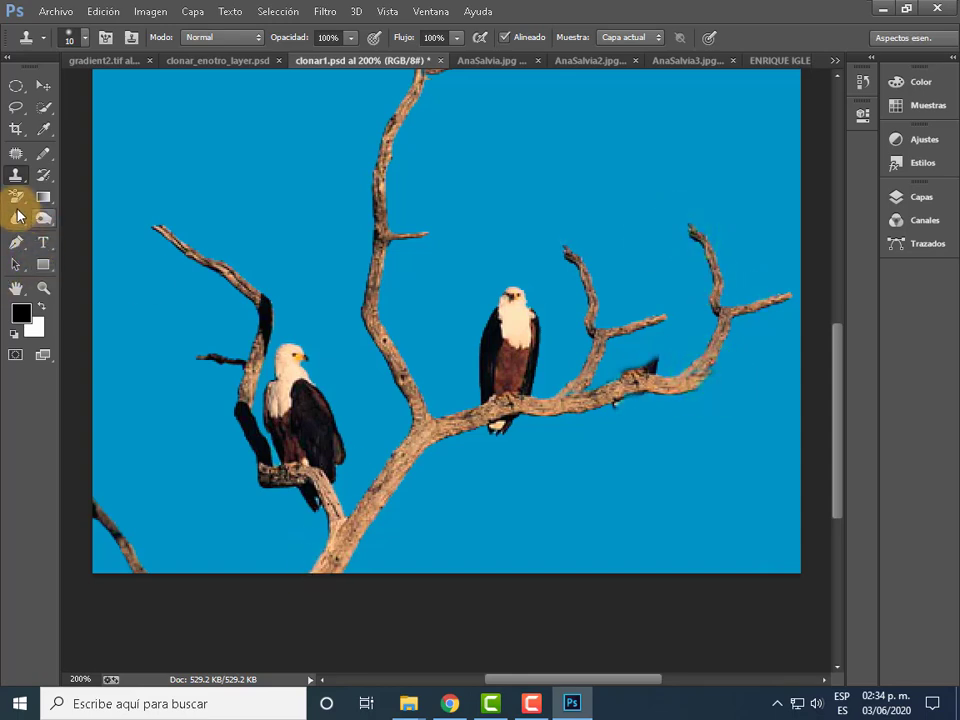
{"action": "left_click_drag", "start_coordinate": [19, 182], "coordinate": [503, 440]}
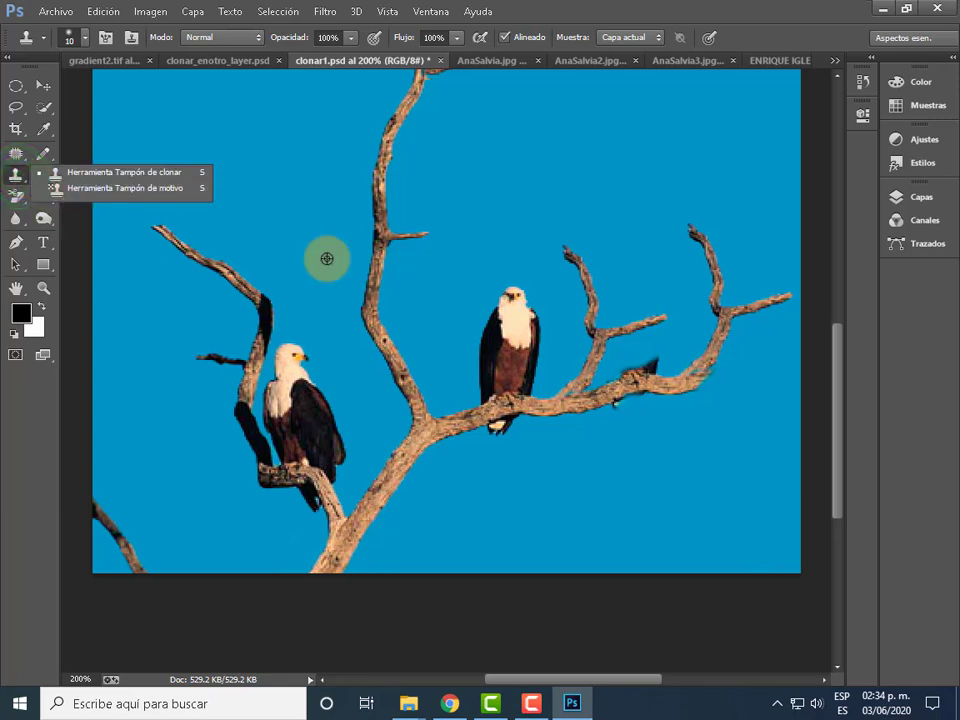
{"action": "left_click", "coordinate": [496, 434], "text": "alt"}
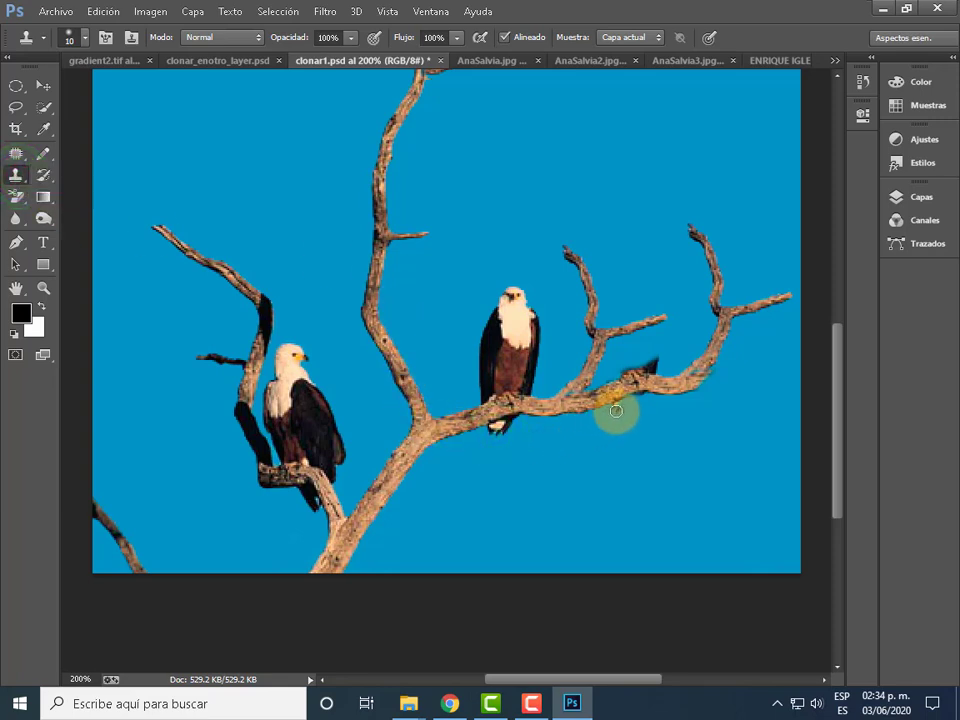
{"action": "mouse_move", "coordinate": [616, 410]}
{"action": "left_mouse_down"}
{"action": "mouse_move", "coordinate": [637, 408]}
{"action": "mouse_move", "coordinate": [649, 374]}
{"action": "mouse_move", "coordinate": [632, 371]}
{"action": "mouse_move", "coordinate": [634, 306]}
{"action": "mouse_move", "coordinate": [636, 339]}
{"action": "mouse_move", "coordinate": [619, 343]}
{"action": "mouse_move", "coordinate": [617, 321]}
{"action": "mouse_move", "coordinate": [643, 289]}
{"action": "mouse_move", "coordinate": [632, 279]}
{"action": "mouse_move", "coordinate": [639, 272]}
{"action": "mouse_move", "coordinate": [626, 285]}
{"action": "mouse_move", "coordinate": [626, 274]}
{"action": "mouse_move", "coordinate": [647, 326]}
{"action": "mouse_move", "coordinate": [653, 309]}
{"action": "mouse_move", "coordinate": [636, 375]}
{"action": "mouse_move", "coordinate": [623, 358]}
{"action": "mouse_move", "coordinate": [615, 392]}
{"action": "mouse_move", "coordinate": [620, 332]}
{"action": "mouse_move", "coordinate": [606, 375]}
{"action": "mouse_move", "coordinate": [607, 329]}
{"action": "left_mouse_up"}
{"action": "mouse_move", "coordinate": [619, 268]}
{"action": "left_mouse_down"}
{"action": "mouse_move", "coordinate": [600, 386]}
{"action": "mouse_move", "coordinate": [628, 321]}
{"action": "mouse_move", "coordinate": [600, 381]}
{"action": "mouse_move", "coordinate": [579, 369]}
{"action": "mouse_move", "coordinate": [593, 317]}
{"action": "mouse_move", "coordinate": [566, 237]}
{"action": "mouse_move", "coordinate": [583, 280]}
{"action": "left_mouse_up"}
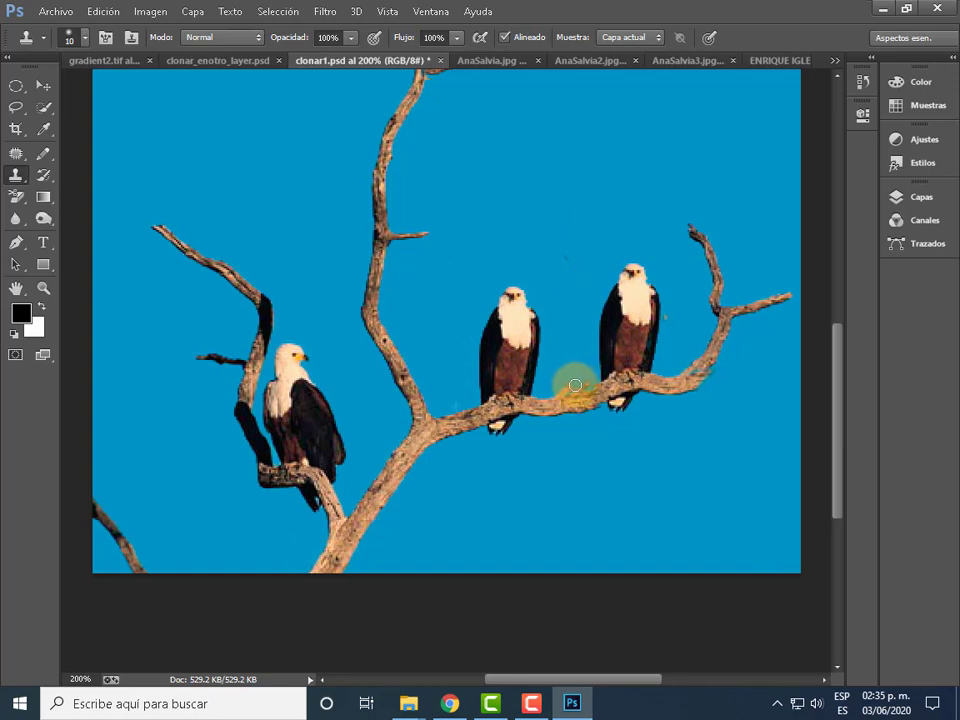
{"action": "mouse_move", "coordinate": [567, 386]}
{"action": "left_mouse_down"}
{"action": "mouse_move", "coordinate": [561, 253]}
{"action": "mouse_move", "coordinate": [587, 312]}
{"action": "left_mouse_up"}
{"action": "left_click", "coordinate": [282, 341]}
{"action": "key", "text": "ctrl+z"}
- Sample the lower trunk and paint cloned bark rising beside the upper trunk
{"action": "left_click", "coordinate": [15, 174]}
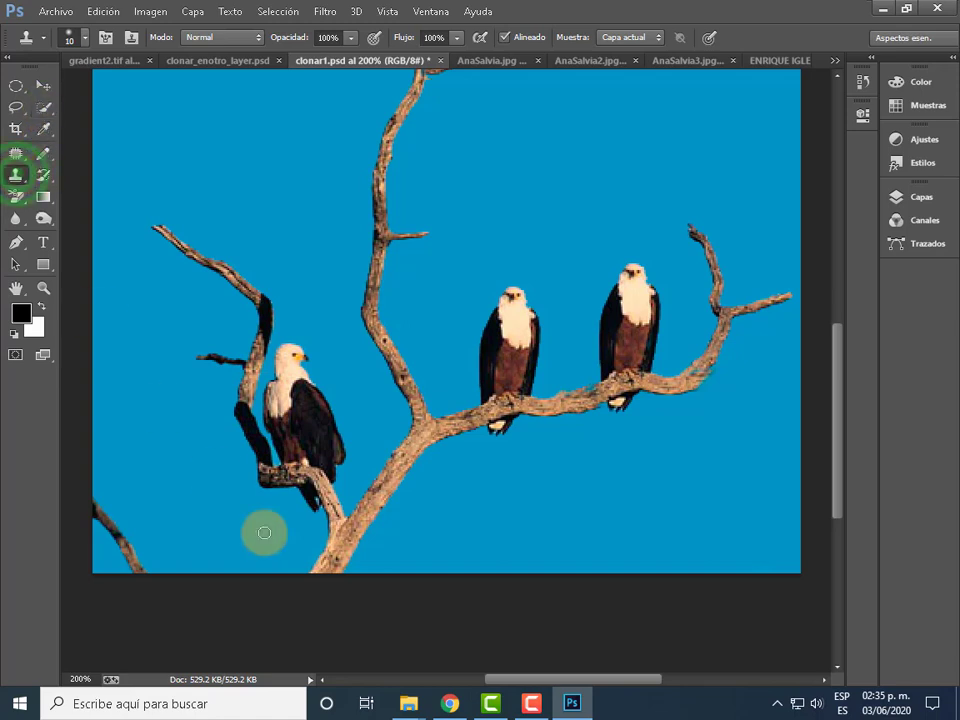
{"action": "left_click", "coordinate": [346, 518], "text": "alt"}
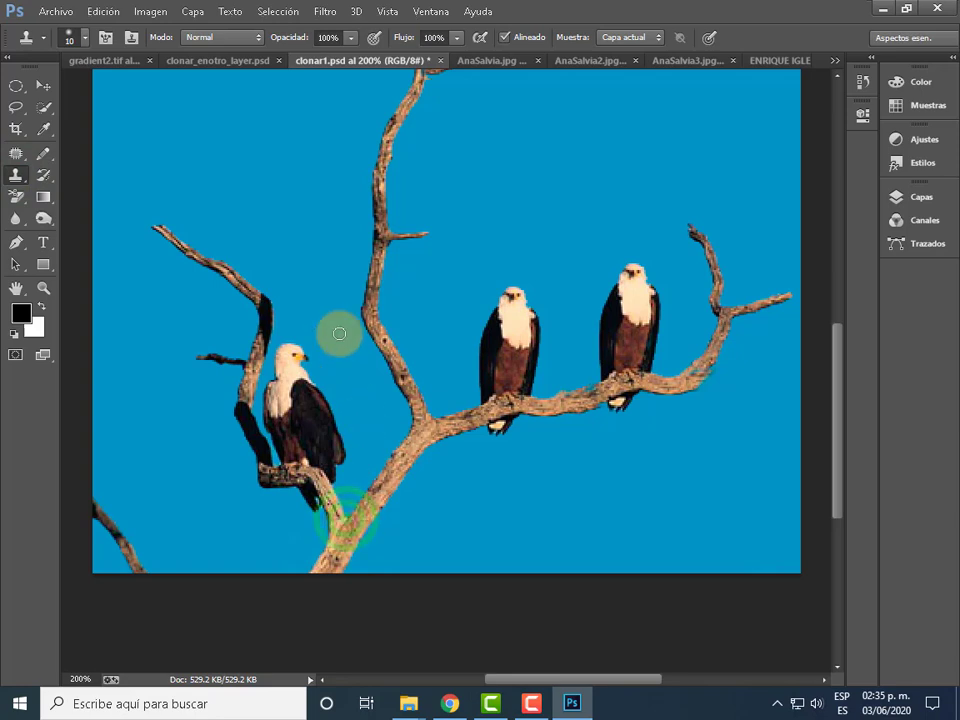
{"action": "left_click", "coordinate": [360, 275]}
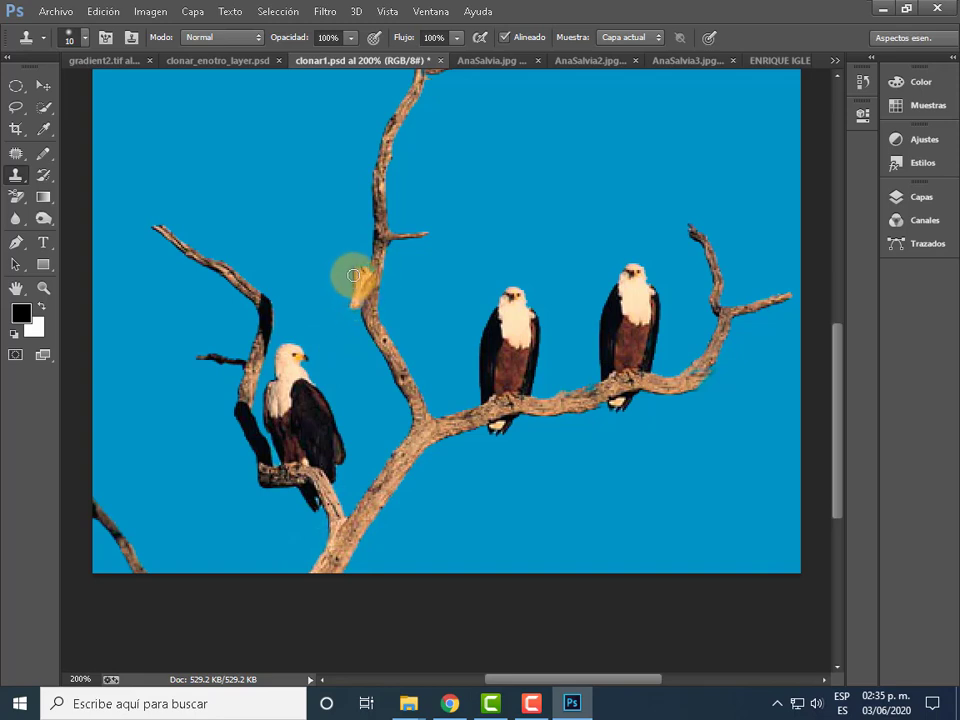
{"action": "left_click_drag", "start_coordinate": [354, 275], "coordinate": [351, 243]}
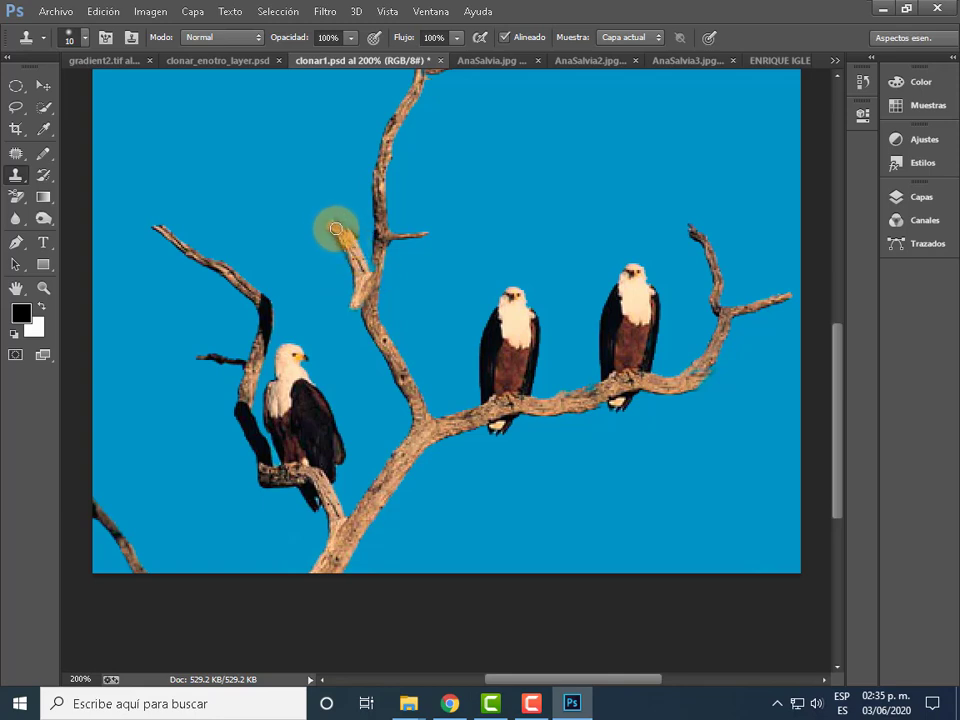
{"action": "mouse_move", "coordinate": [328, 221]}
{"action": "left_mouse_down"}
{"action": "mouse_move", "coordinate": [314, 216]}
{"action": "mouse_move", "coordinate": [328, 233]}
{"action": "left_mouse_up"}
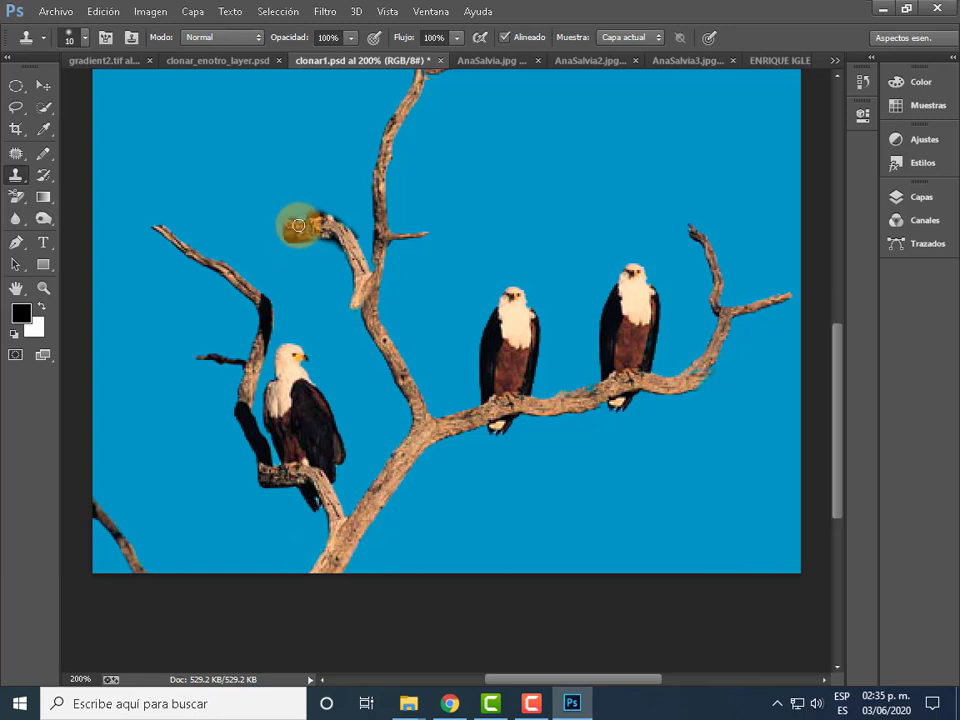
{"action": "mouse_move", "coordinate": [298, 225]}
{"action": "left_mouse_down"}
{"action": "mouse_move", "coordinate": [284, 237]}
{"action": "mouse_move", "coordinate": [286, 197]}
{"action": "mouse_move", "coordinate": [266, 161]}
{"action": "mouse_move", "coordinate": [272, 171]}
{"action": "mouse_move", "coordinate": [268, 104]}
{"action": "mouse_move", "coordinate": [279, 111]}
{"action": "mouse_move", "coordinate": [225, 118]}
{"action": "mouse_move", "coordinate": [197, 96]}
{"action": "mouse_move", "coordinate": [282, 97]}
{"action": "mouse_move", "coordinate": [292, 83]}
{"action": "left_mouse_up"}
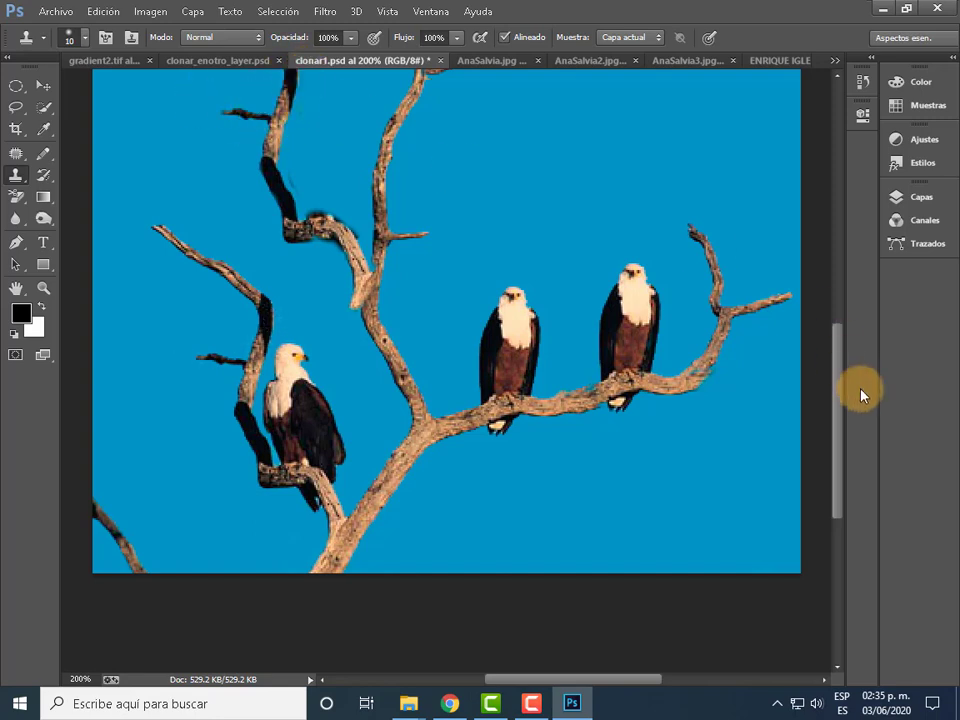
- Extend the new branch from its tip up-left into the sky
{"action": "left_click_drag", "start_coordinate": [838, 394], "coordinate": [838, 305]}
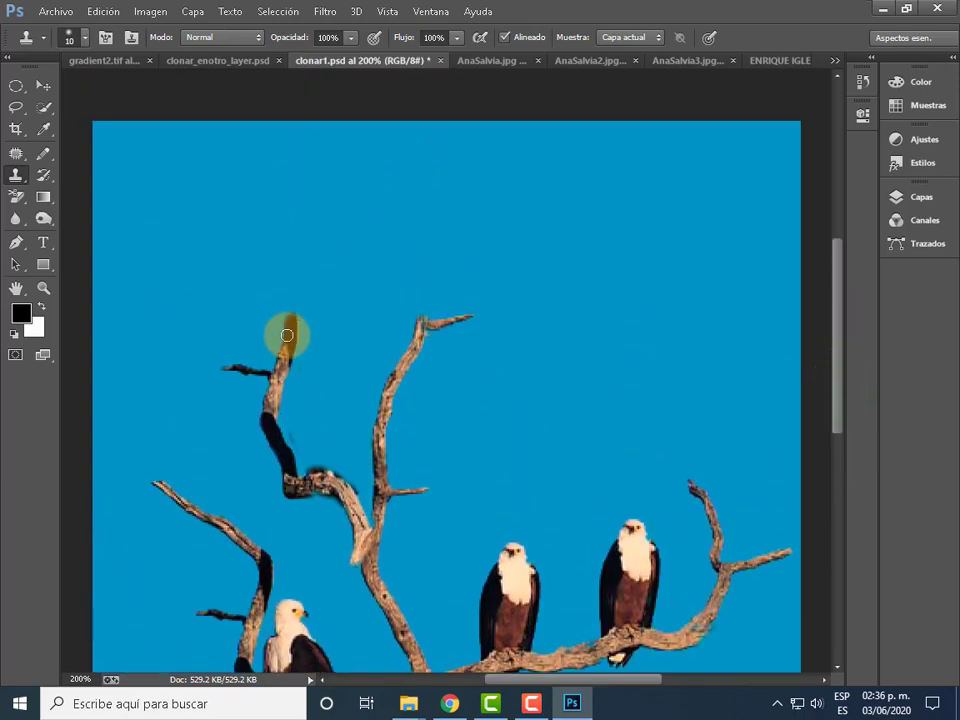
{"action": "left_click", "coordinate": [286, 328]}
{"action": "mouse_move", "coordinate": [270, 285]}
{"action": "left_mouse_down"}
{"action": "mouse_move", "coordinate": [253, 301]}
{"action": "mouse_move", "coordinate": [231, 295]}
{"action": "mouse_move", "coordinate": [240, 270]}
{"action": "mouse_move", "coordinate": [202, 265]}
{"action": "left_mouse_up"}
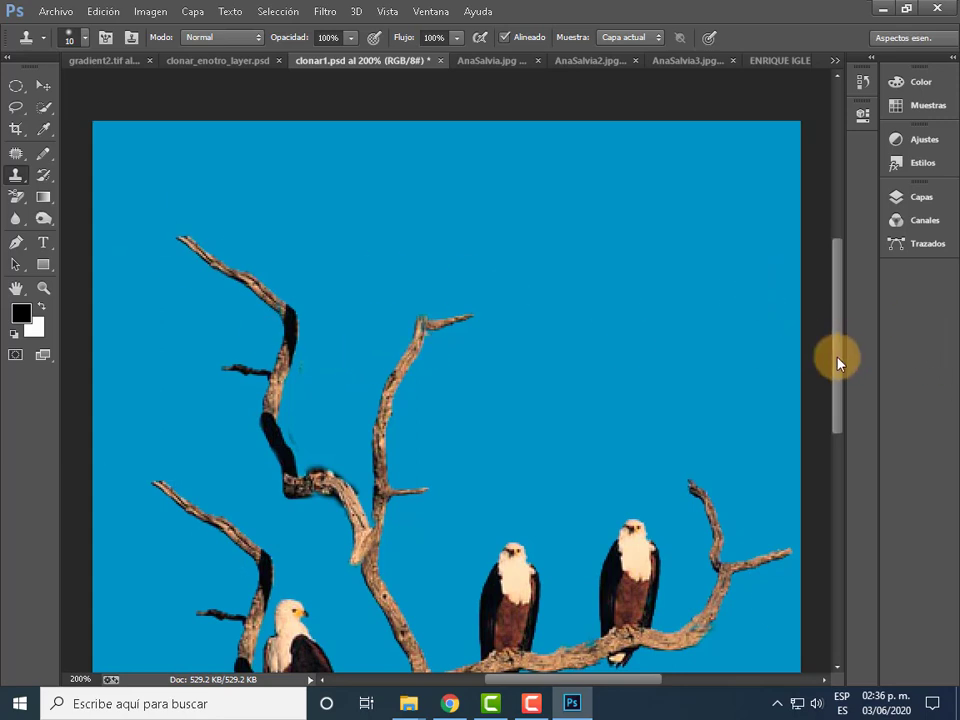
{"action": "left_click_drag", "start_coordinate": [838, 363], "coordinate": [859, 392]}
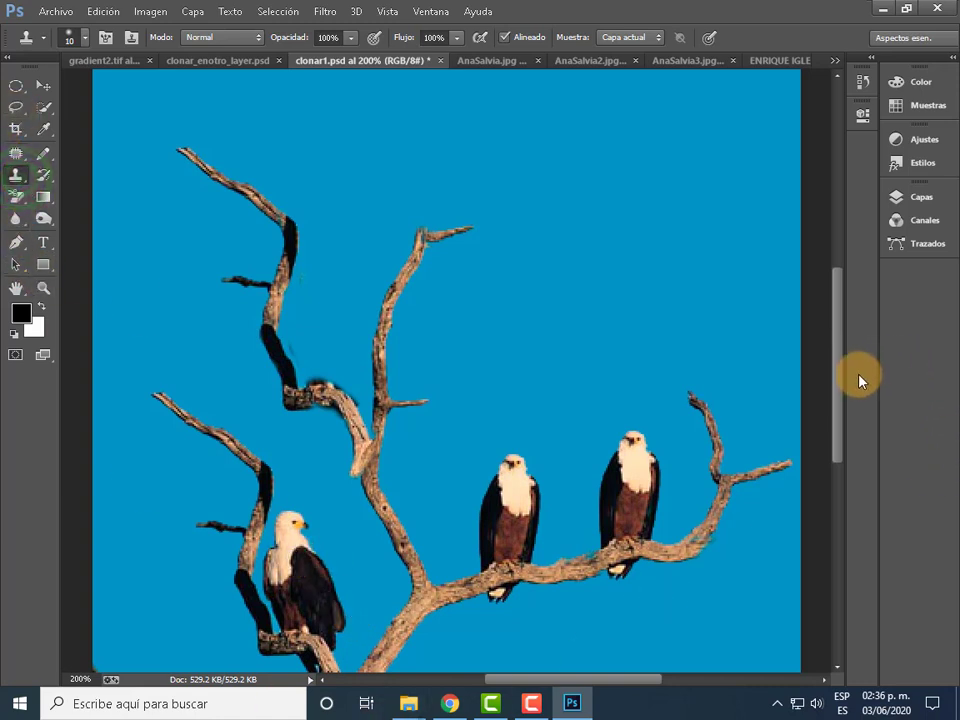
- Paint bark at the lower branch junction, undoing the upward branch stroke
{"action": "left_click_drag", "start_coordinate": [843, 397], "coordinate": [845, 427]}
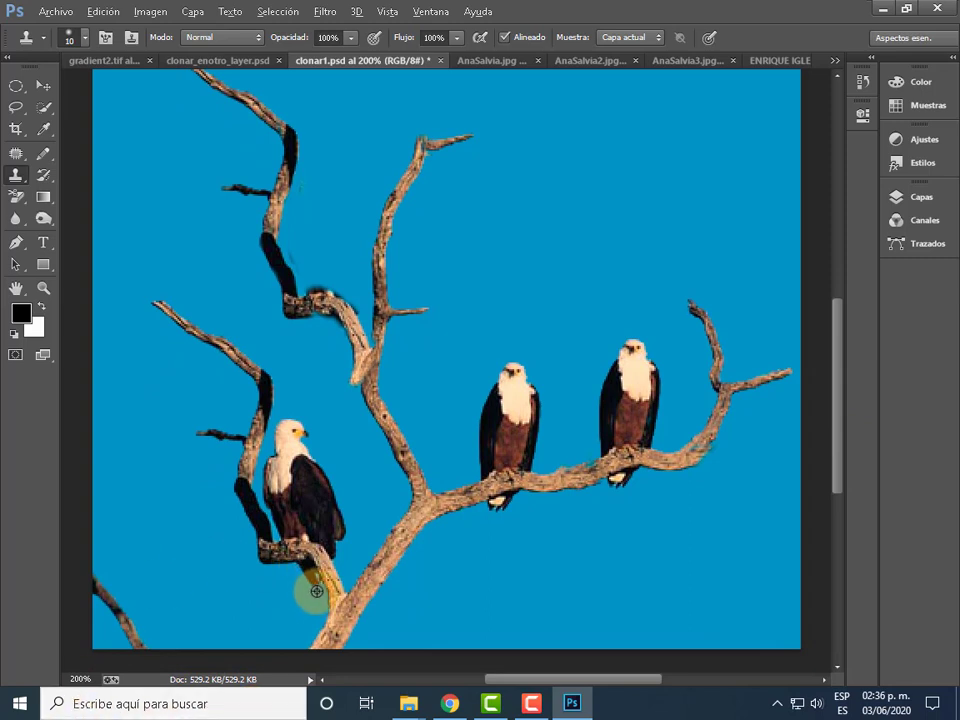
{"action": "left_click", "coordinate": [313, 316]}
{"action": "left_click", "coordinate": [330, 324]}
{"action": "mouse_move", "coordinate": [341, 327]}
{"action": "left_mouse_down"}
{"action": "mouse_move", "coordinate": [343, 274]}
{"action": "mouse_move", "coordinate": [359, 375]}
{"action": "mouse_move", "coordinate": [332, 223]}
{"action": "mouse_move", "coordinate": [315, 274]}
{"action": "mouse_move", "coordinate": [298, 272]}
{"action": "mouse_move", "coordinate": [306, 261]}
{"action": "mouse_move", "coordinate": [302, 286]}
{"action": "mouse_move", "coordinate": [287, 293]}
{"action": "mouse_move", "coordinate": [274, 261]}
{"action": "mouse_move", "coordinate": [274, 188]}
{"action": "mouse_move", "coordinate": [264, 260]}
{"action": "mouse_move", "coordinate": [253, 231]}
{"action": "mouse_move", "coordinate": [294, 171]}
{"action": "mouse_move", "coordinate": [330, 262]}
{"action": "mouse_move", "coordinate": [354, 268]}
{"action": "mouse_move", "coordinate": [317, 165]}
{"action": "mouse_move", "coordinate": [268, 96]}
{"action": "mouse_move", "coordinate": [257, 139]}
{"action": "mouse_move", "coordinate": [214, 75]}
{"action": "mouse_move", "coordinate": [273, 147]}
{"action": "left_mouse_up"}
{"action": "key", "text": "ctrl+z"}
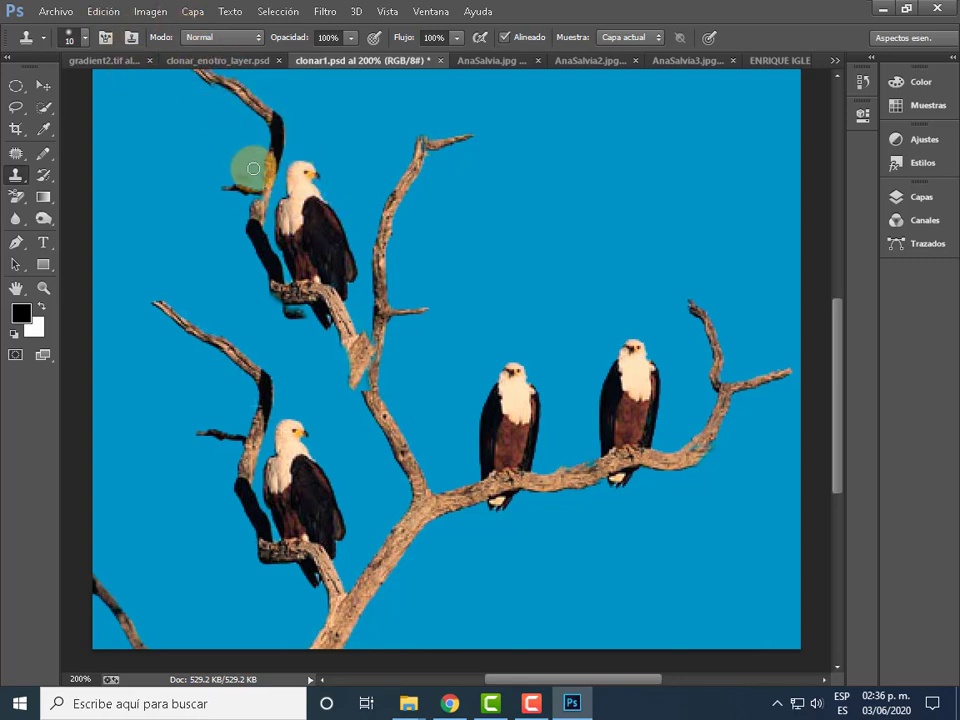
- Clone a twig beside the upper-left eagle and cover the central trunk gap
{"action": "mouse_move", "coordinate": [244, 204]}
{"action": "left_mouse_down"}
{"action": "mouse_move", "coordinate": [219, 163]}
{"action": "mouse_move", "coordinate": [275, 297]}
{"action": "mouse_move", "coordinate": [262, 247]}
{"action": "left_mouse_up"}
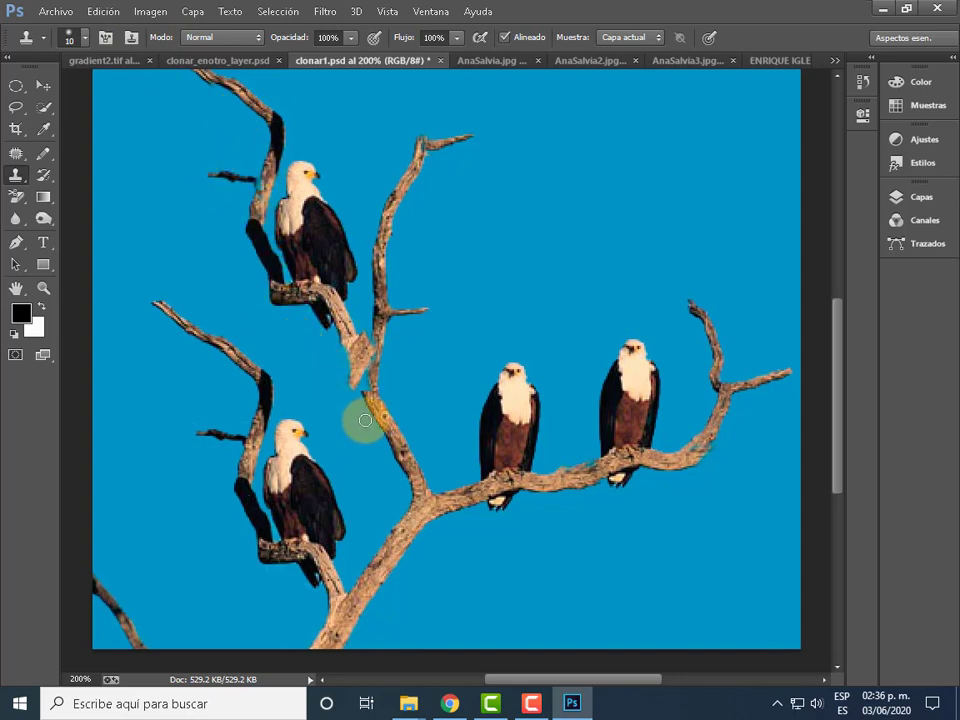
{"action": "left_click_drag", "start_coordinate": [372, 401], "coordinate": [354, 381]}
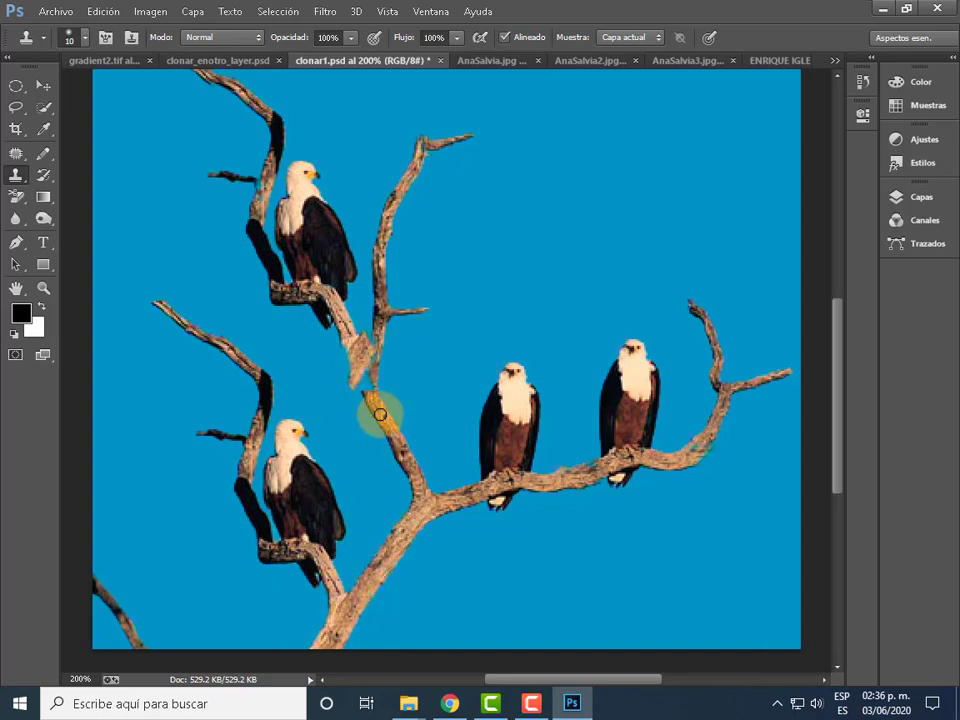
{"action": "left_click_drag", "start_coordinate": [343, 369], "coordinate": [346, 352]}
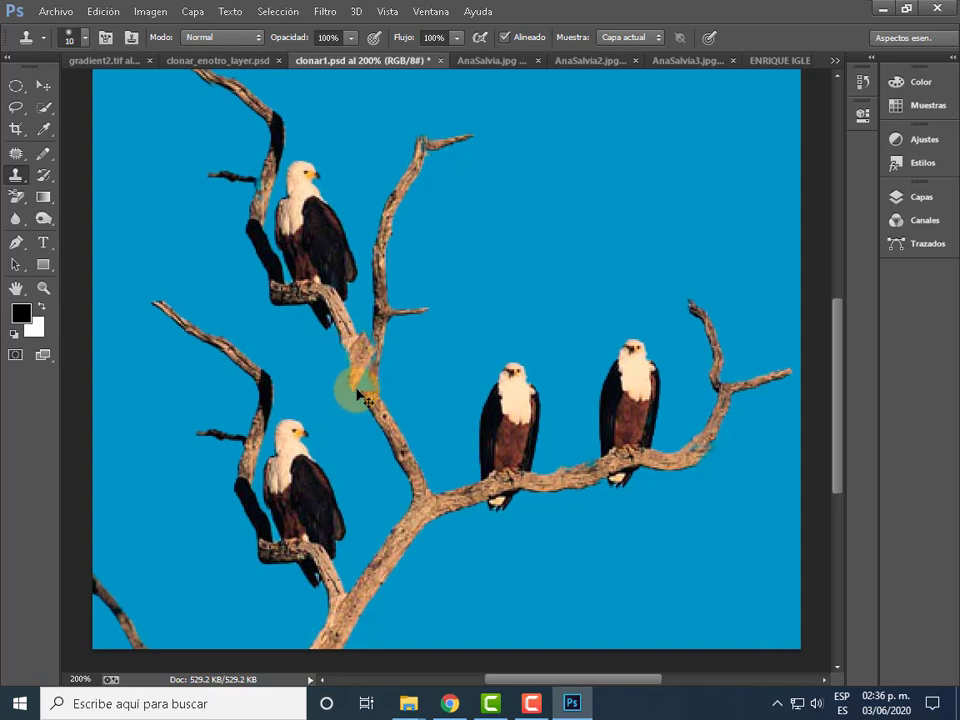
- Try a Pattern Stamp stroke over the trunk join, then undo it
{"action": "left_click", "coordinate": [23, 186]}
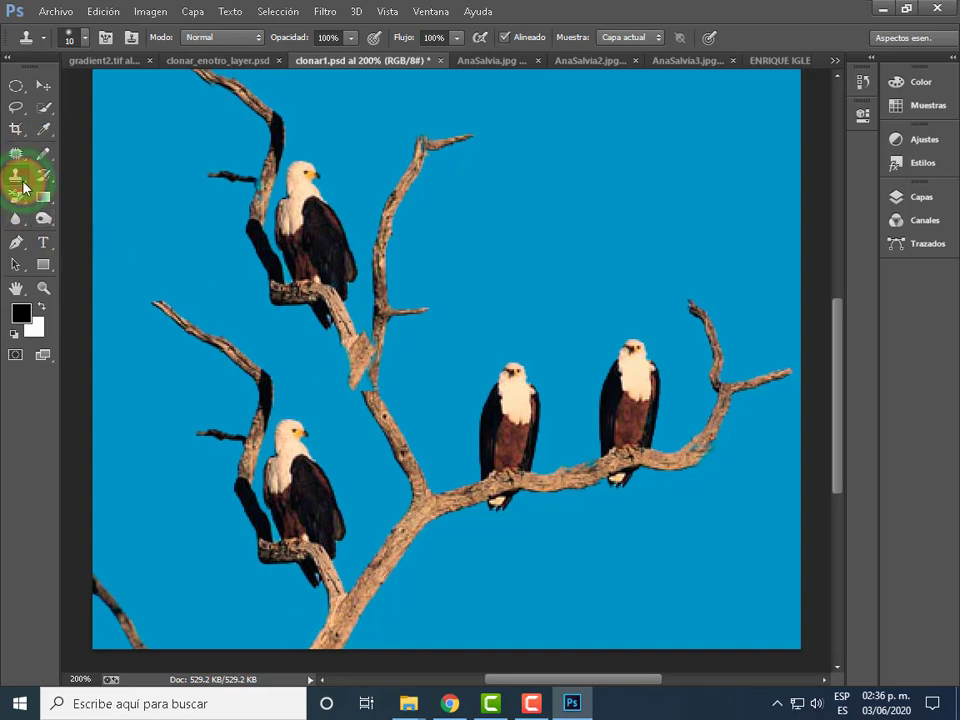
{"action": "left_click", "coordinate": [171, 189]}
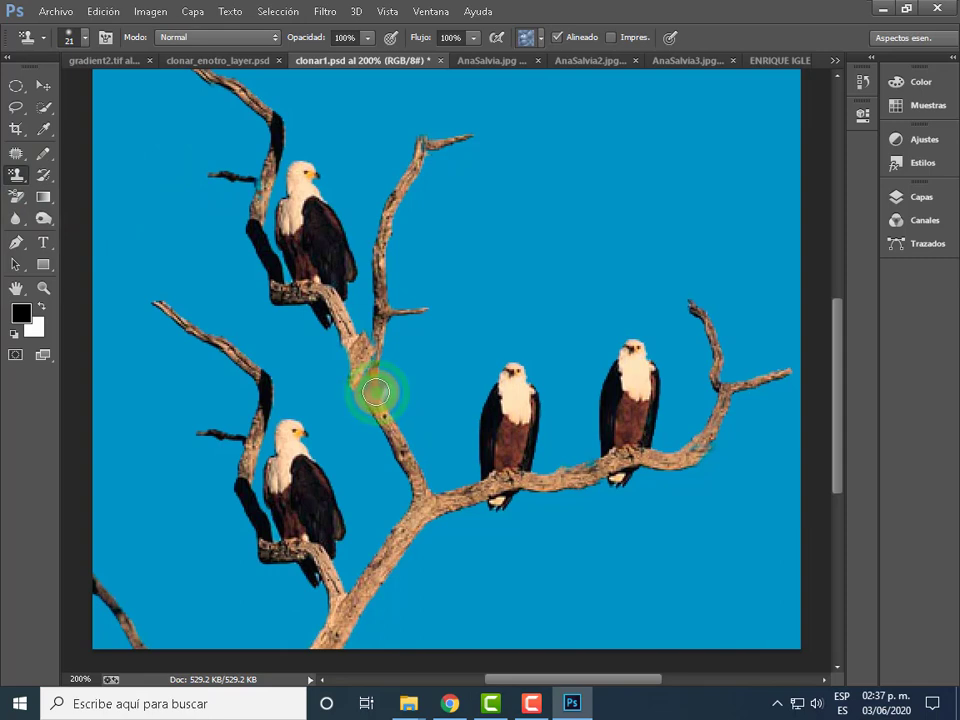
{"action": "left_click_drag", "start_coordinate": [362, 381], "coordinate": [393, 408]}
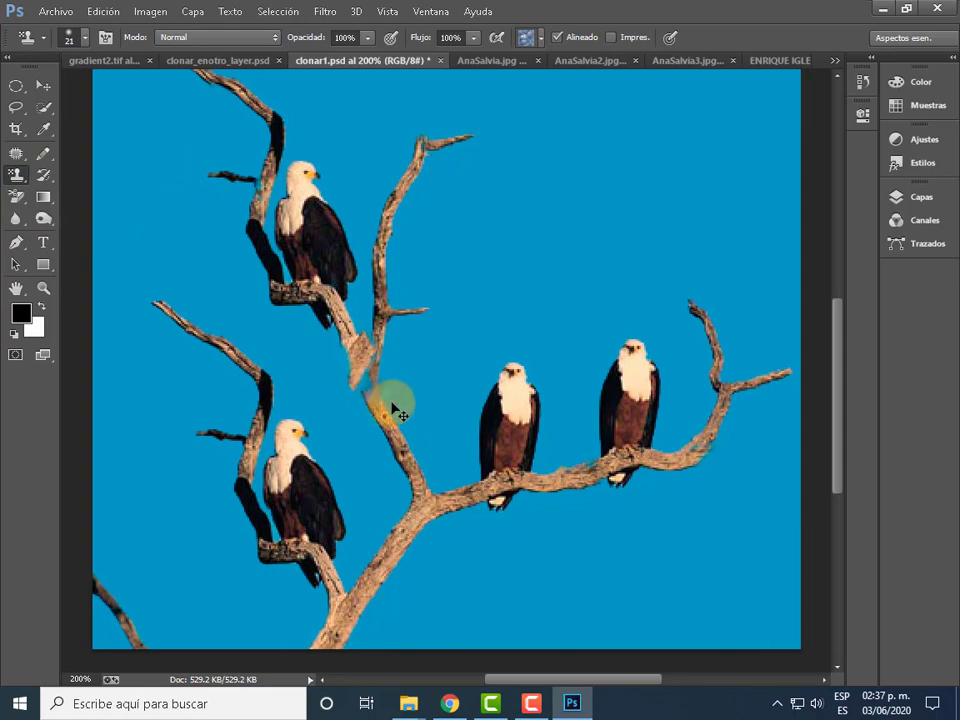
{"action": "key", "text": "ctrl+z"}
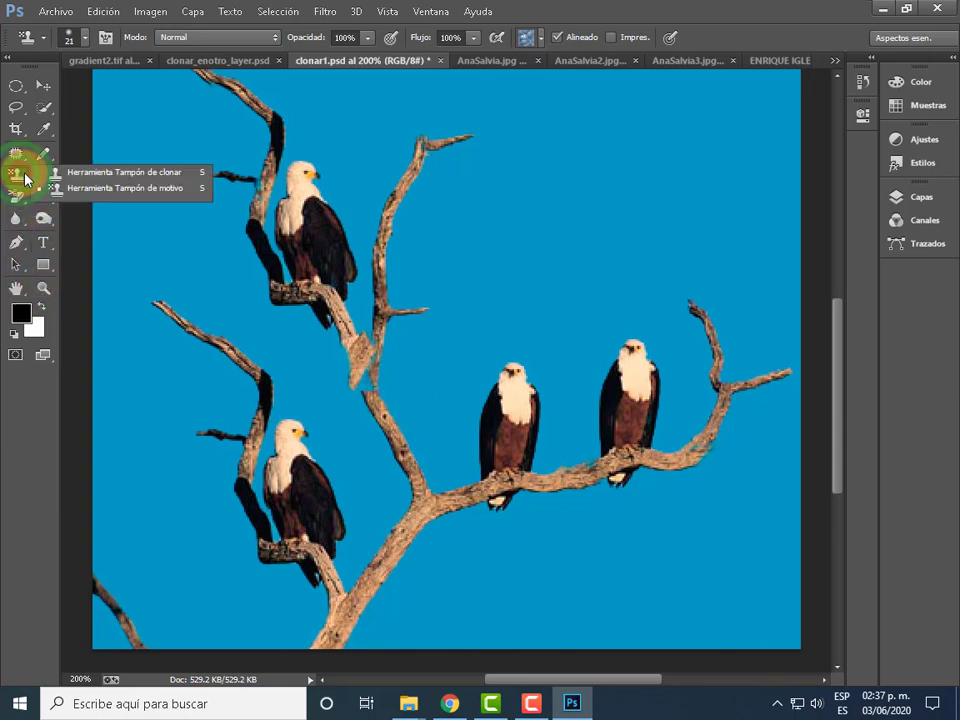
- Return to the Clone Stamp and clone bark over the trunk join and the branch below the middle eagle
{"action": "left_click_drag", "start_coordinate": [17, 174], "coordinate": [171, 172]}
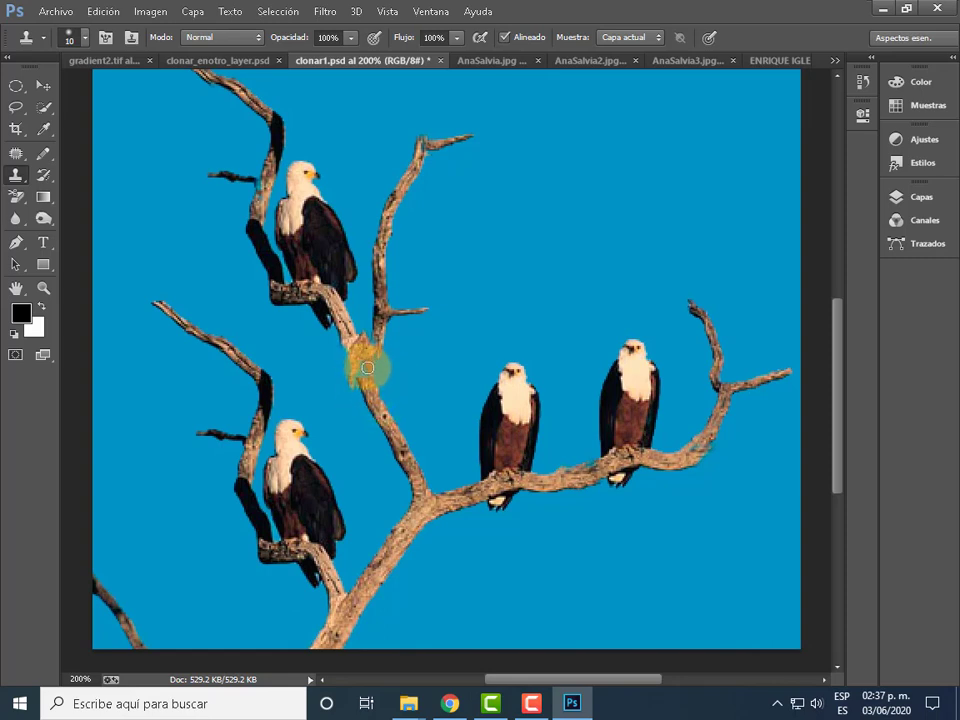
{"action": "left_click", "coordinate": [362, 373]}
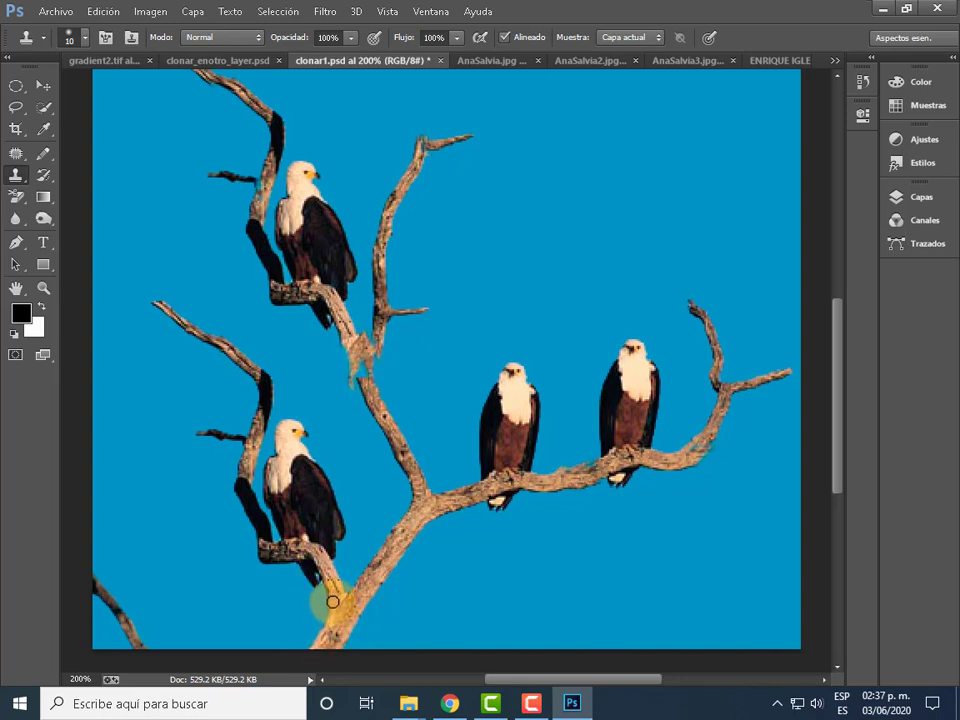
{"action": "left_click", "coordinate": [353, 381]}
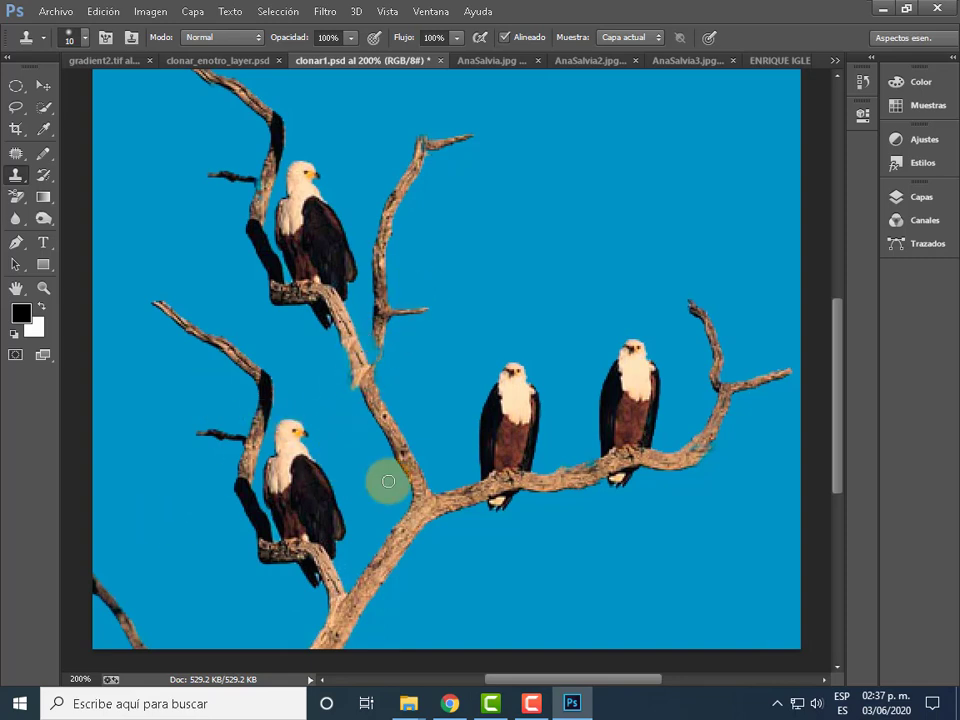
{"action": "left_click_drag", "start_coordinate": [466, 497], "coordinate": [478, 519]}
{"action": "left_click_drag", "start_coordinate": [476, 388], "coordinate": [525, 405]}
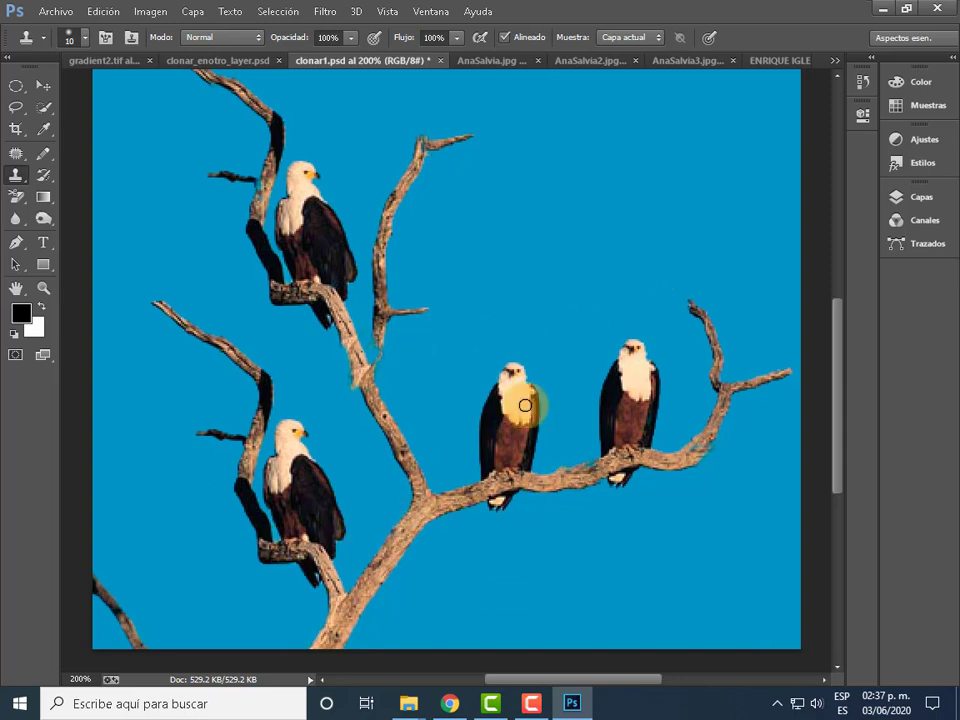
- Zoom out to 100% and add further clone touch-ups across the tree branches
{"action": "scroll", "coordinate": [403, 429], "scroll_direction": "down", "scroll_amount": 1}
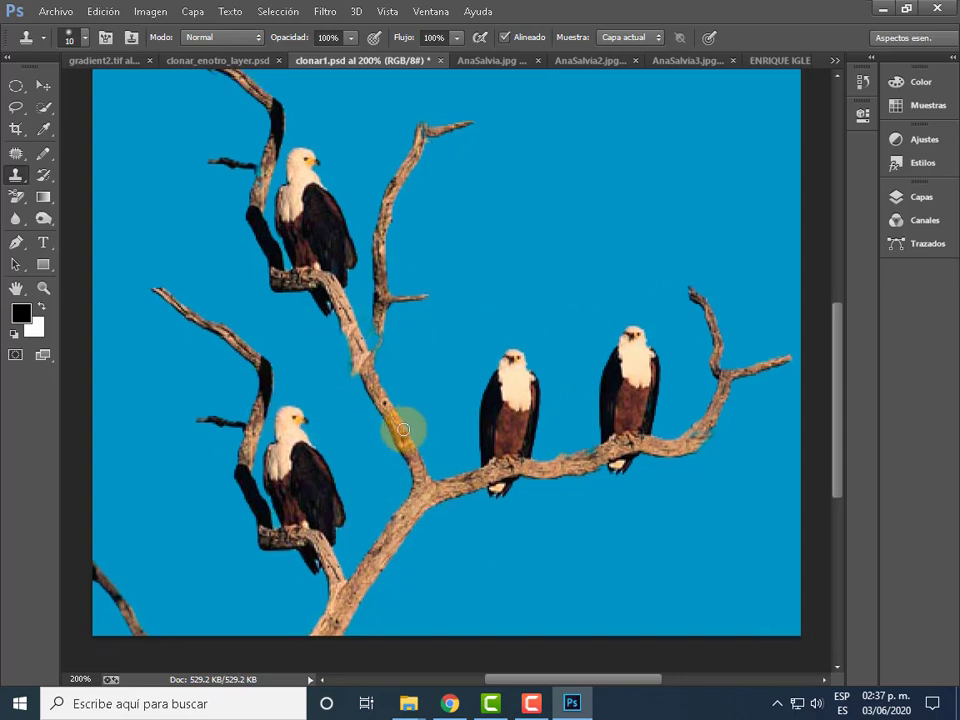
{"action": "scroll", "coordinate": [403, 429], "scroll_direction": "up", "scroll_amount": 3}
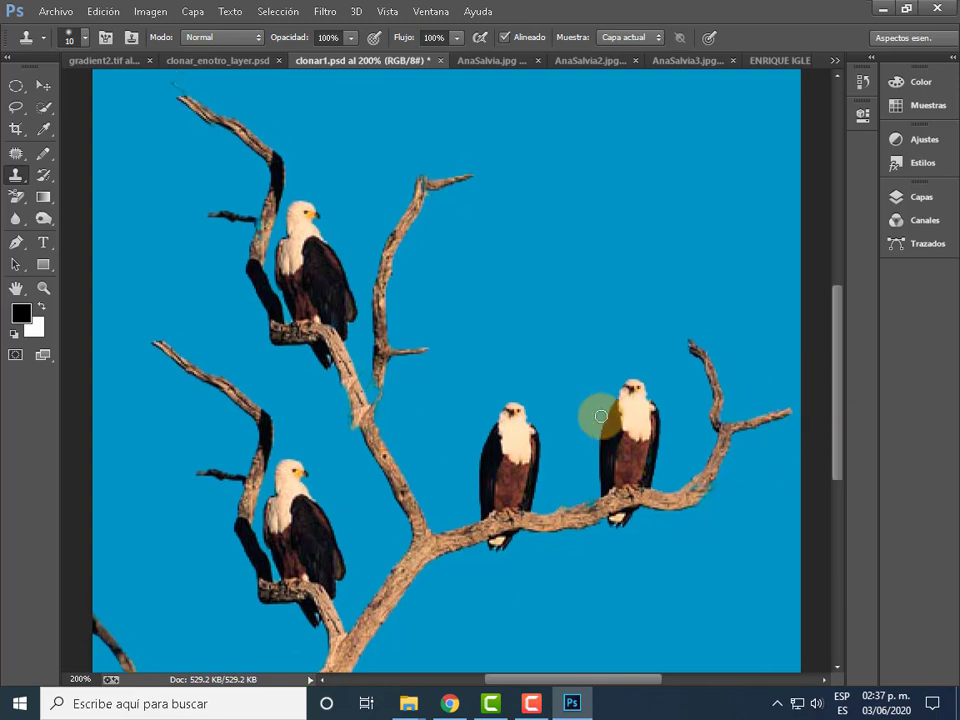
{"action": "key", "text": "ctrl+minus"}
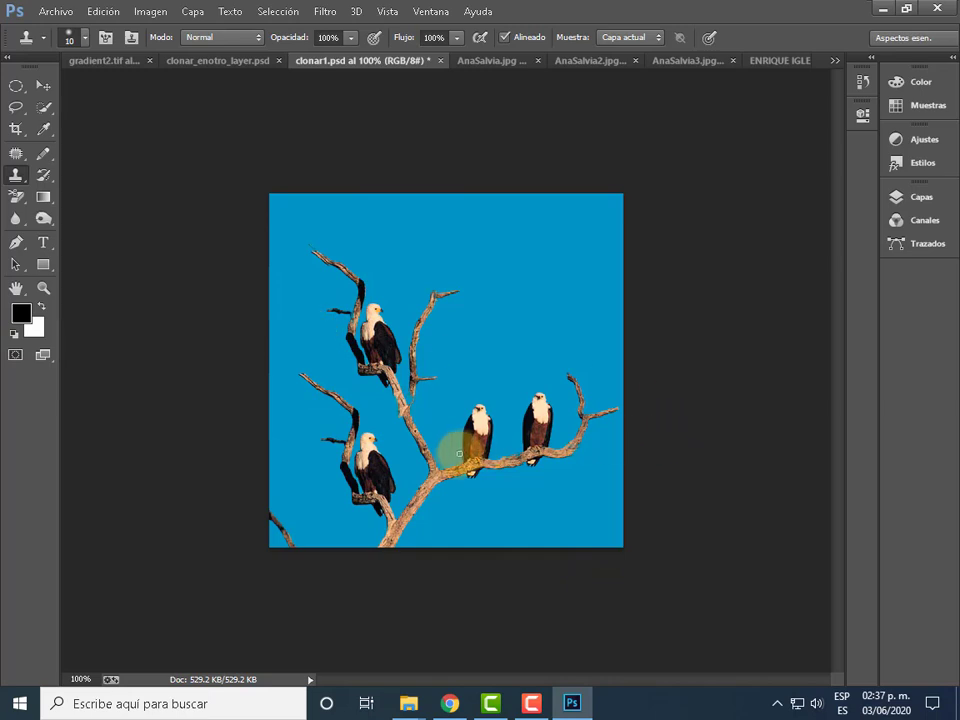
{"action": "left_click", "coordinate": [604, 409]}
{"action": "left_click", "coordinate": [446, 287]}
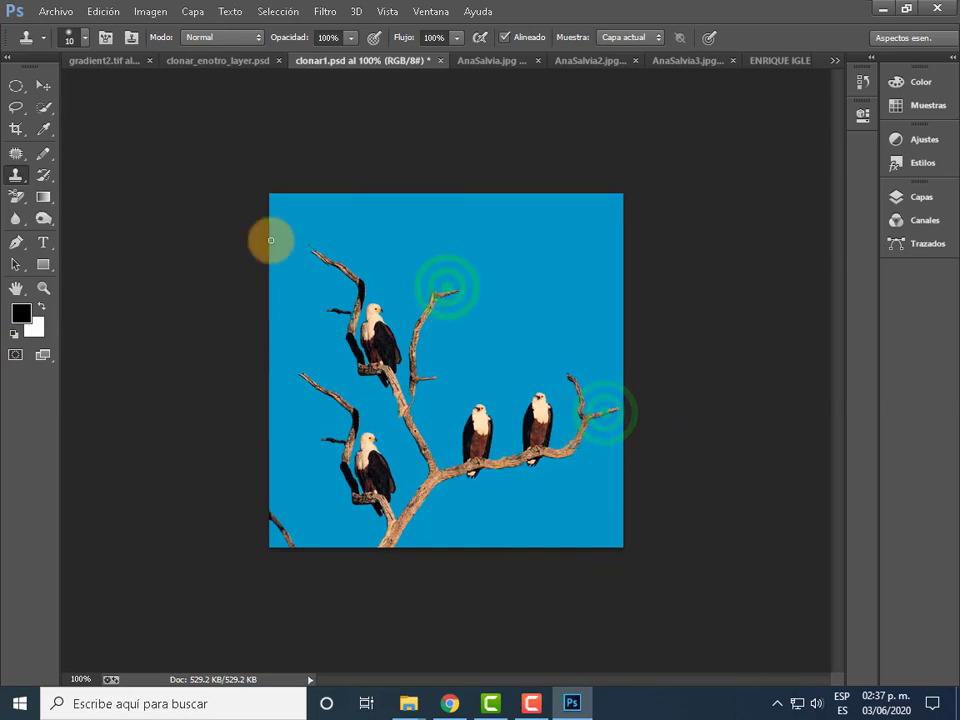
{"action": "left_click", "coordinate": [343, 258]}
{"action": "left_click", "coordinate": [316, 376]}
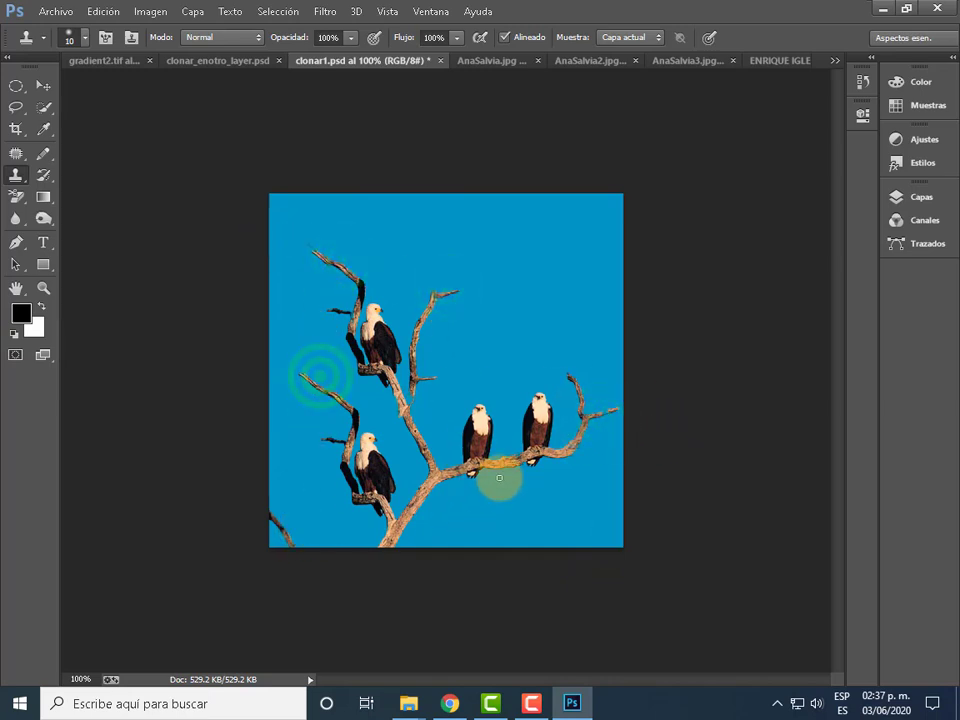
{"action": "left_click", "coordinate": [476, 497]}
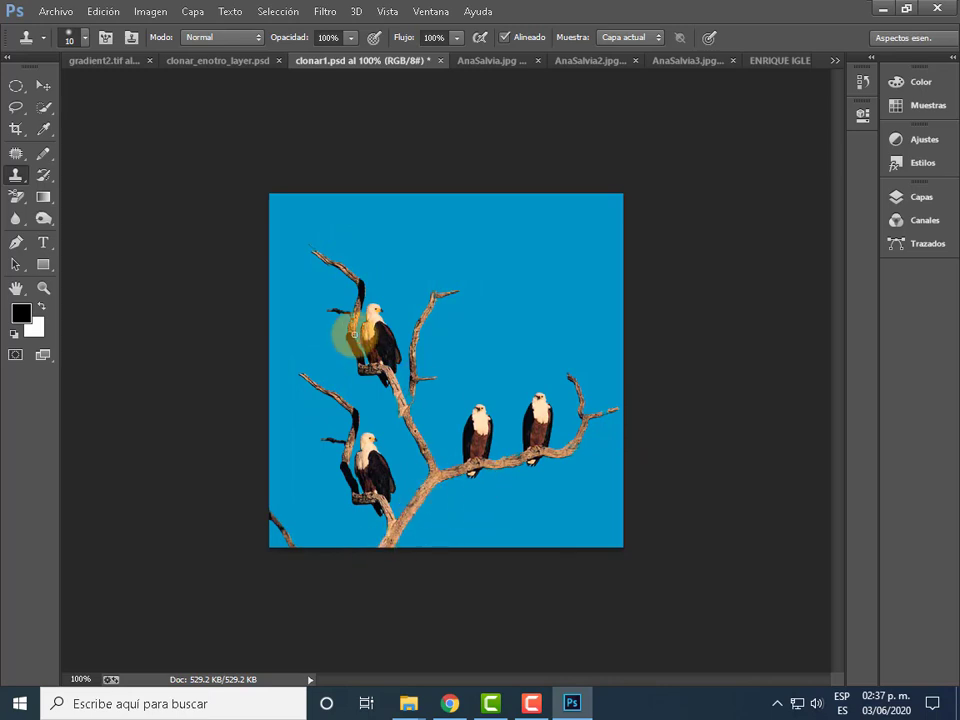
{"action": "left_click", "coordinate": [453, 294]}
{"action": "left_click", "coordinate": [320, 229]}
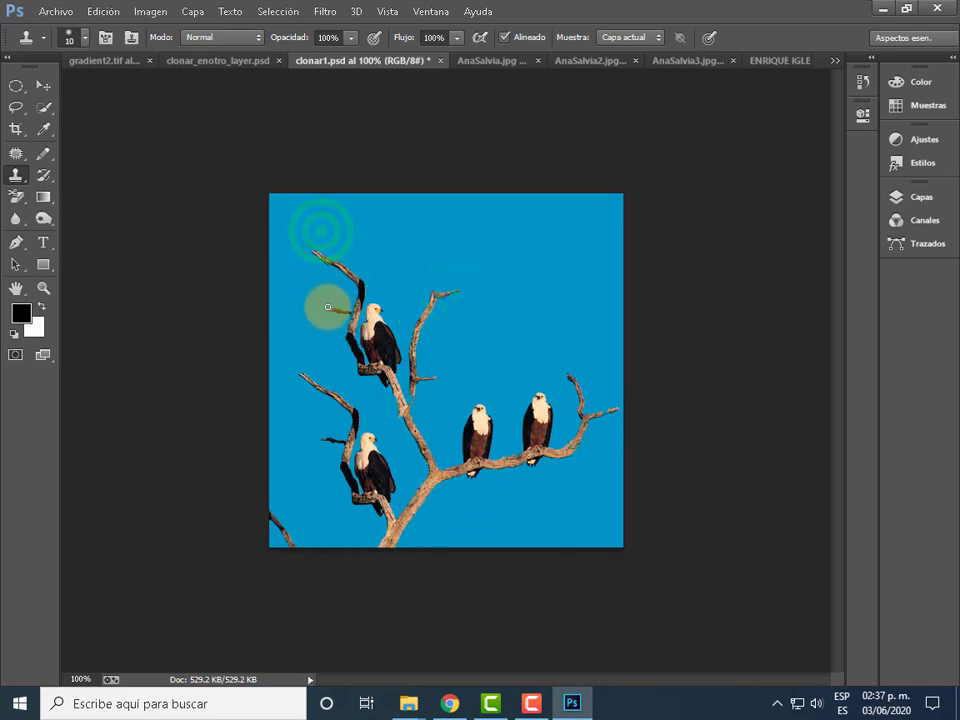
{"action": "left_click", "coordinate": [328, 307]}
{"action": "left_click", "coordinate": [283, 361]}
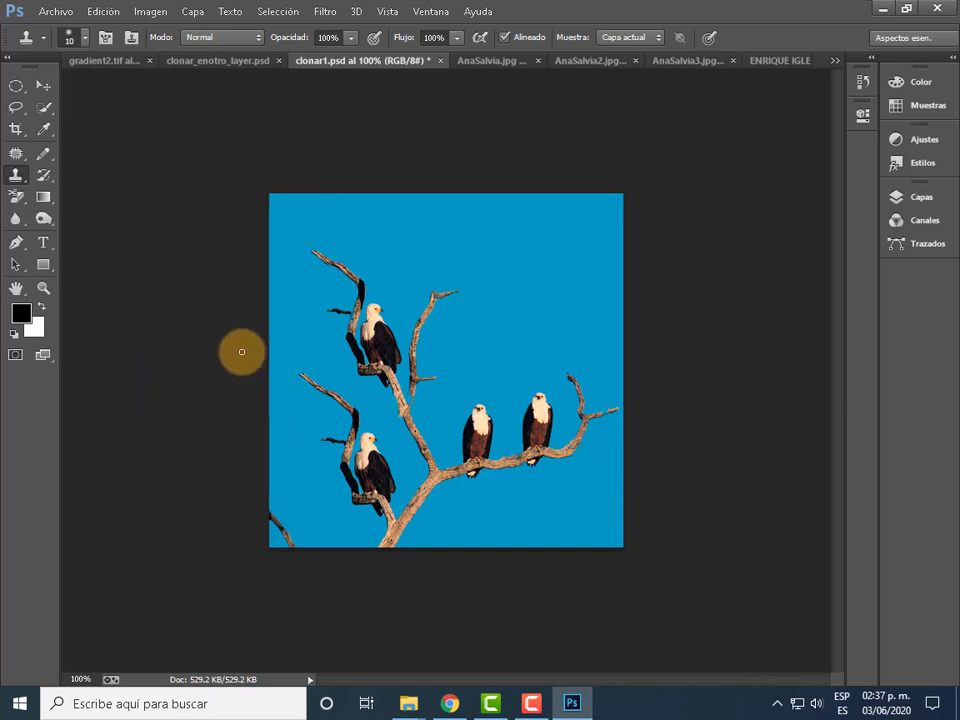
- Add a text box in the upper-right sky reading 'colnar un total de 10 aguilas'
{"action": "left_click", "coordinate": [43, 243]}
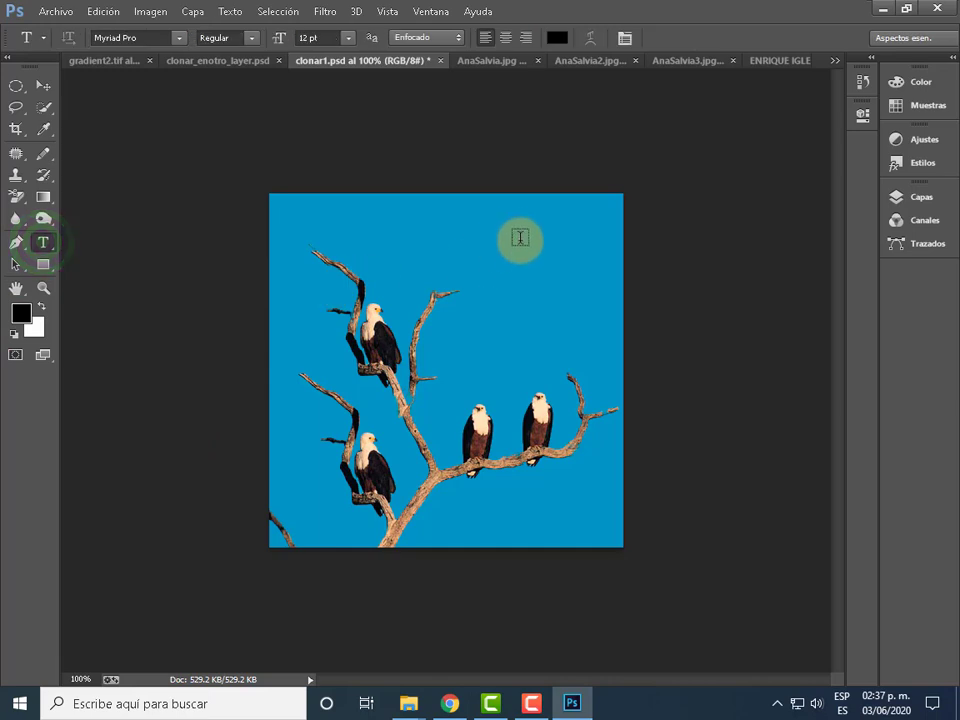
{"action": "left_click_drag", "start_coordinate": [513, 232], "coordinate": [605, 271]}
{"action": "type", "text": "colnar un total de 10 aguilas"}
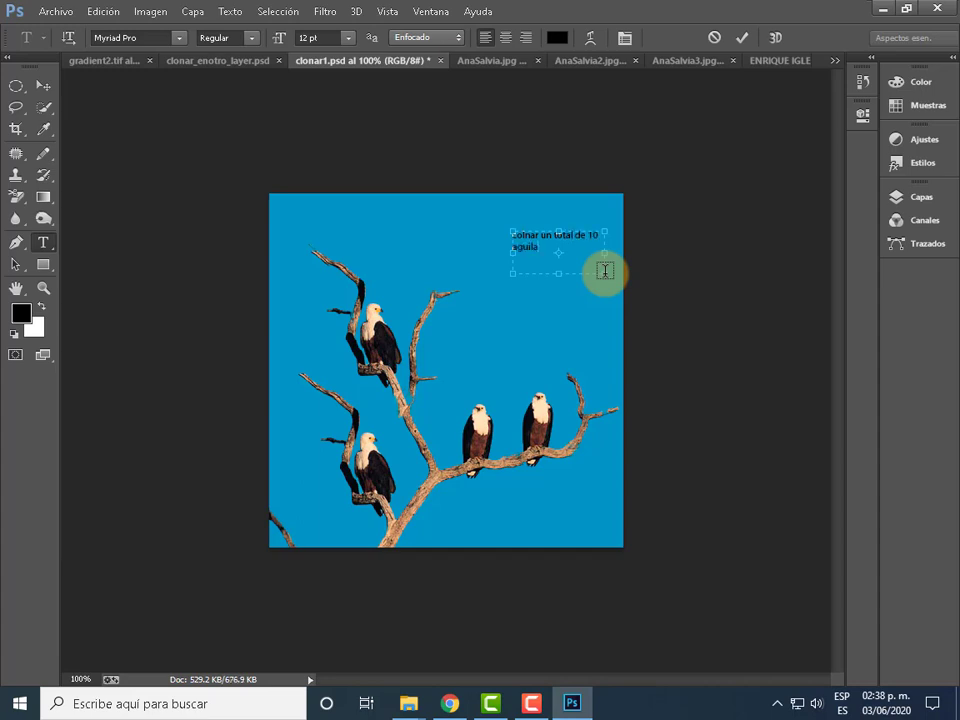
{"action": "left_click", "coordinate": [742, 37]}
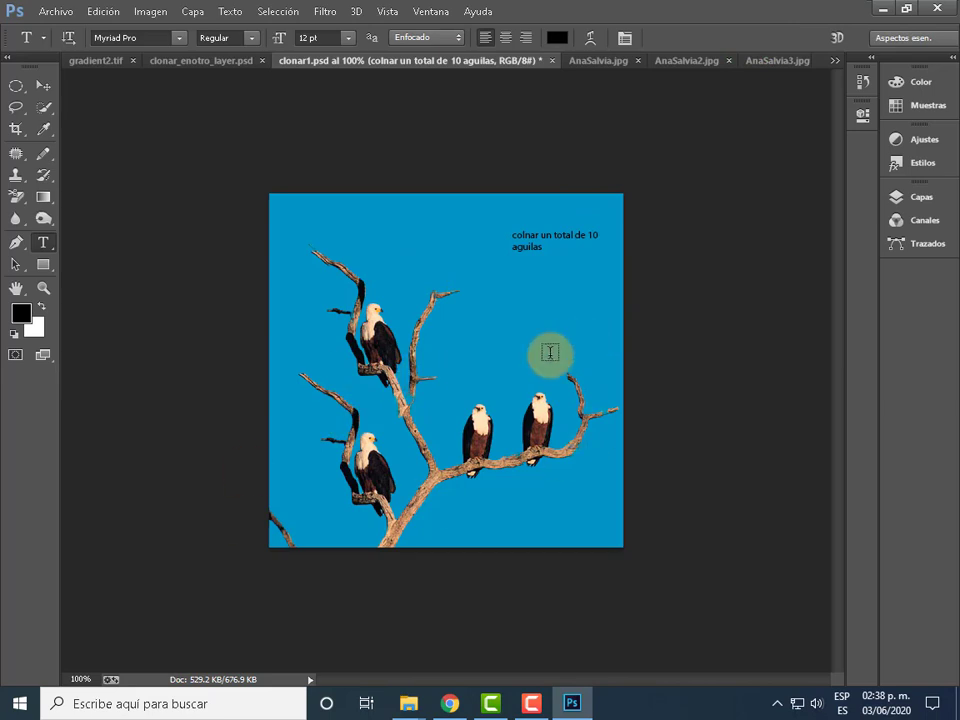
- Open Save As and go to the SEMANA3 folder under Documentos
{"action": "left_click", "coordinate": [56, 12]}
{"action": "left_click", "coordinate": [115, 211]}
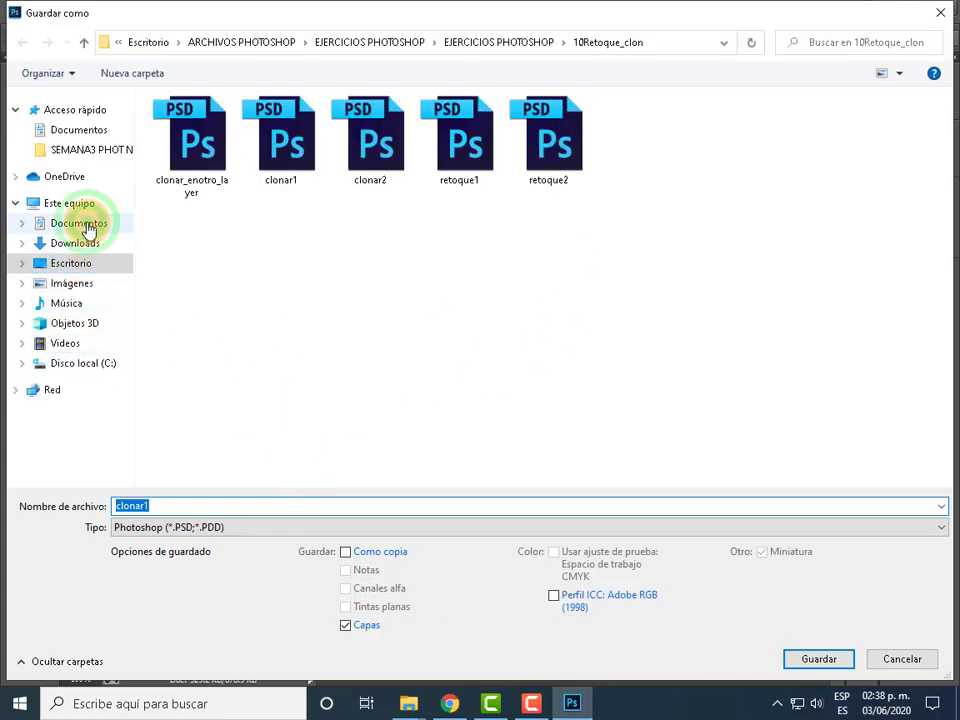
{"action": "left_click", "coordinate": [82, 225]}
{"action": "double_click", "coordinate": [296, 332]}
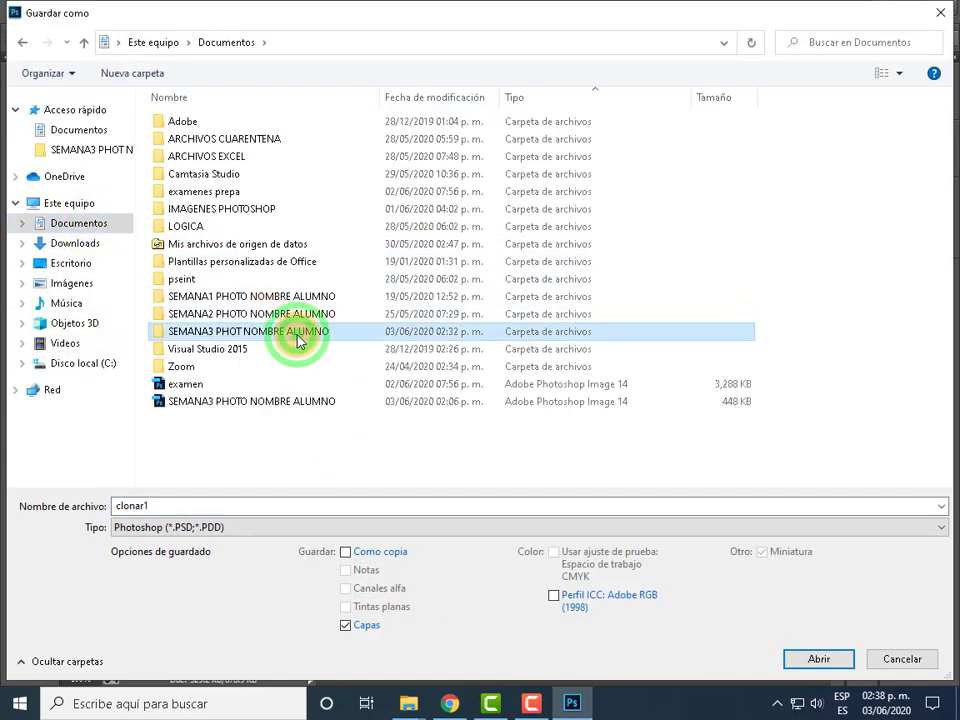
{"action": "double_click", "coordinate": [256, 507]}
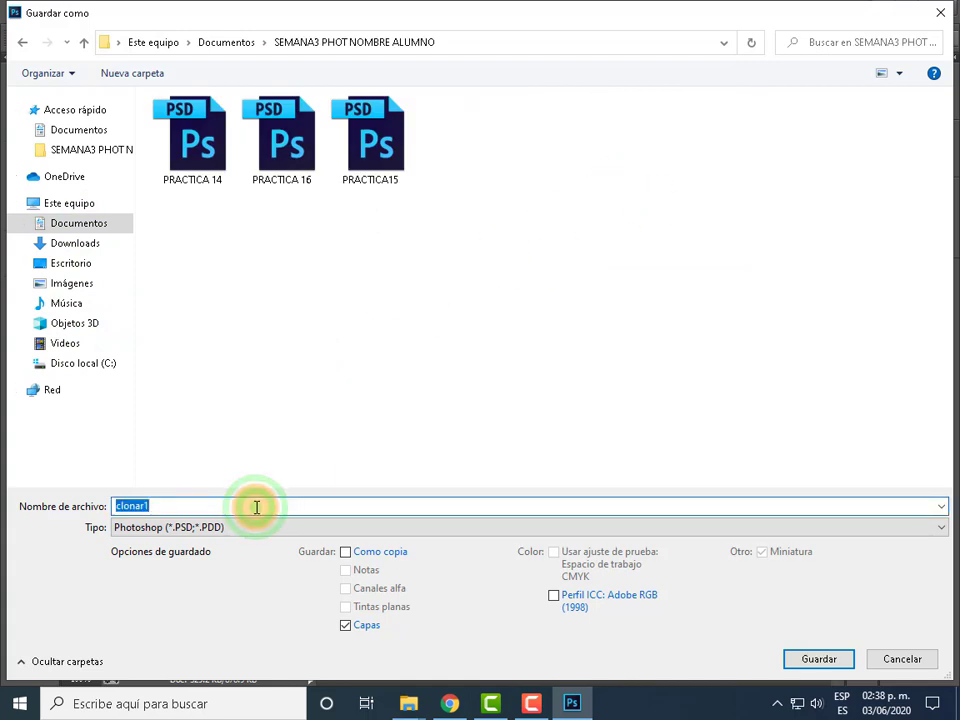
- Save as PRACTICA 17 without overwriting PRACTICA 16, accepting the Photoshop compatibility options
{"action": "type", "text": "PRACTI"}
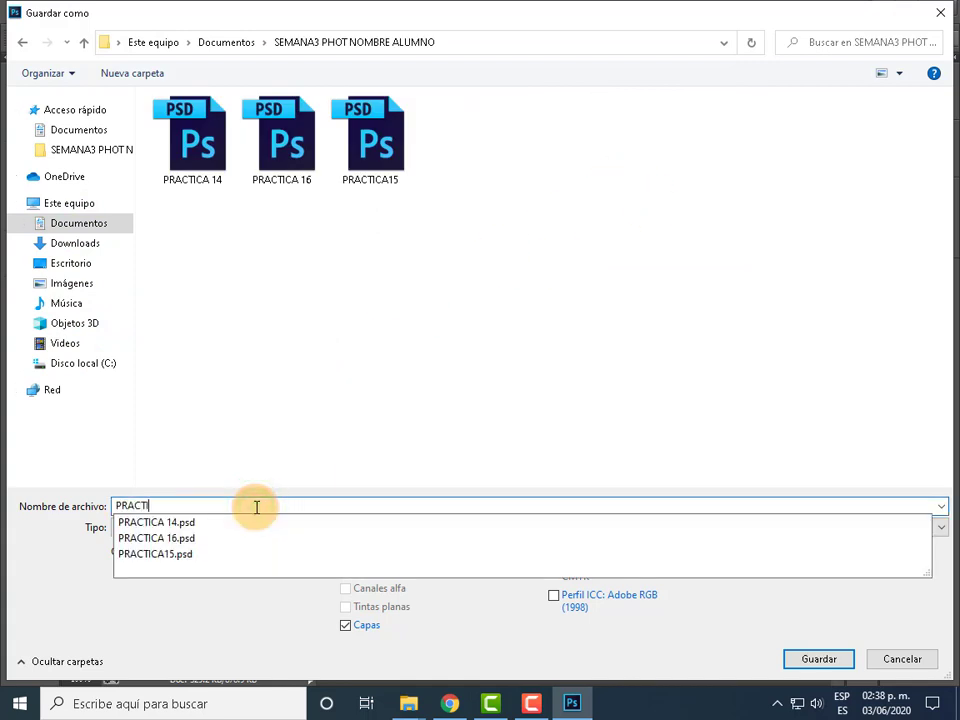
{"action": "type", "text": "16"}
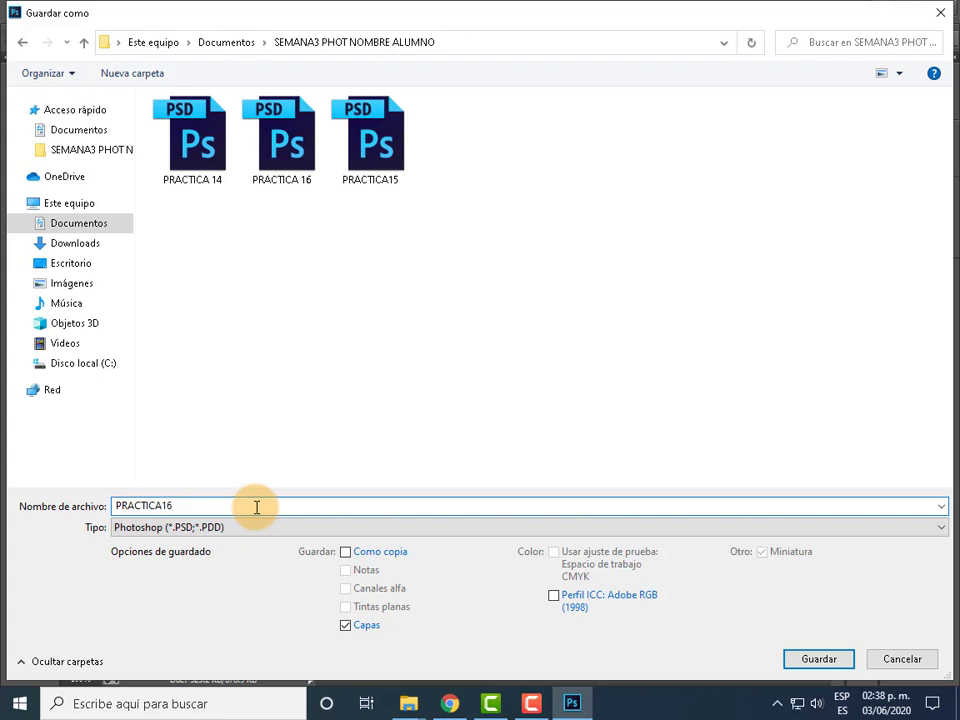
{"action": "left_click", "coordinate": [818, 659]}
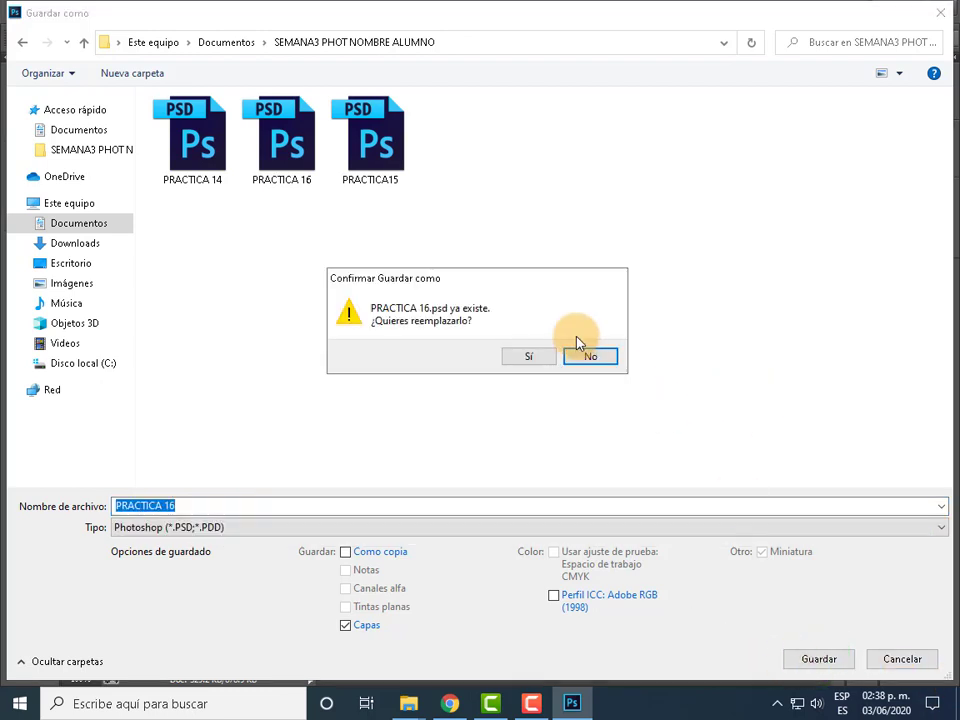
{"action": "left_click", "coordinate": [594, 355]}
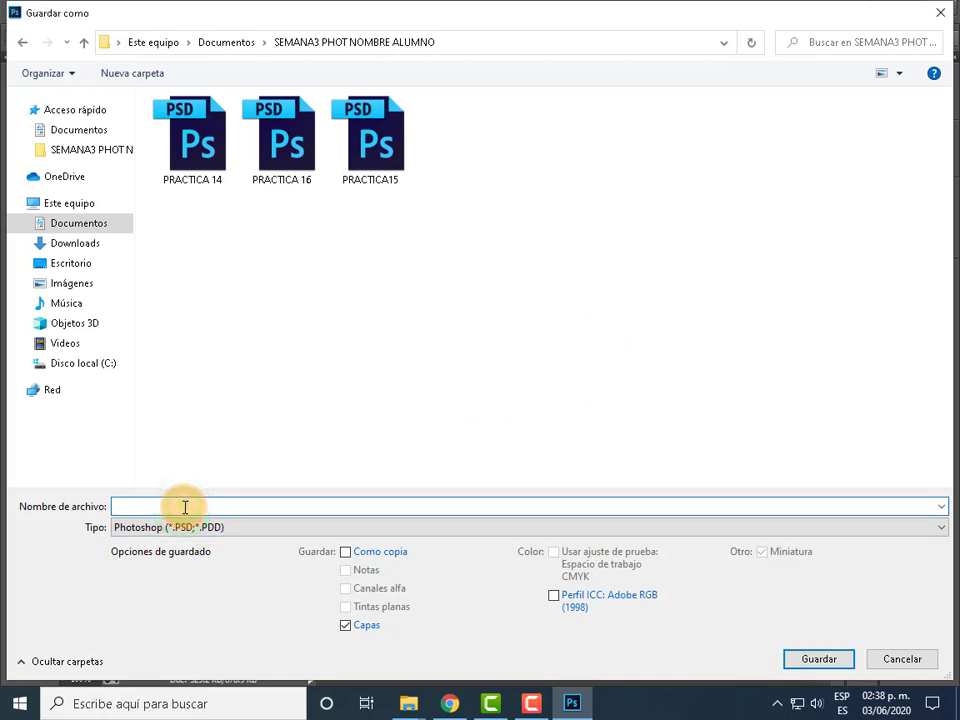
{"action": "type", "text": "PRAC"}
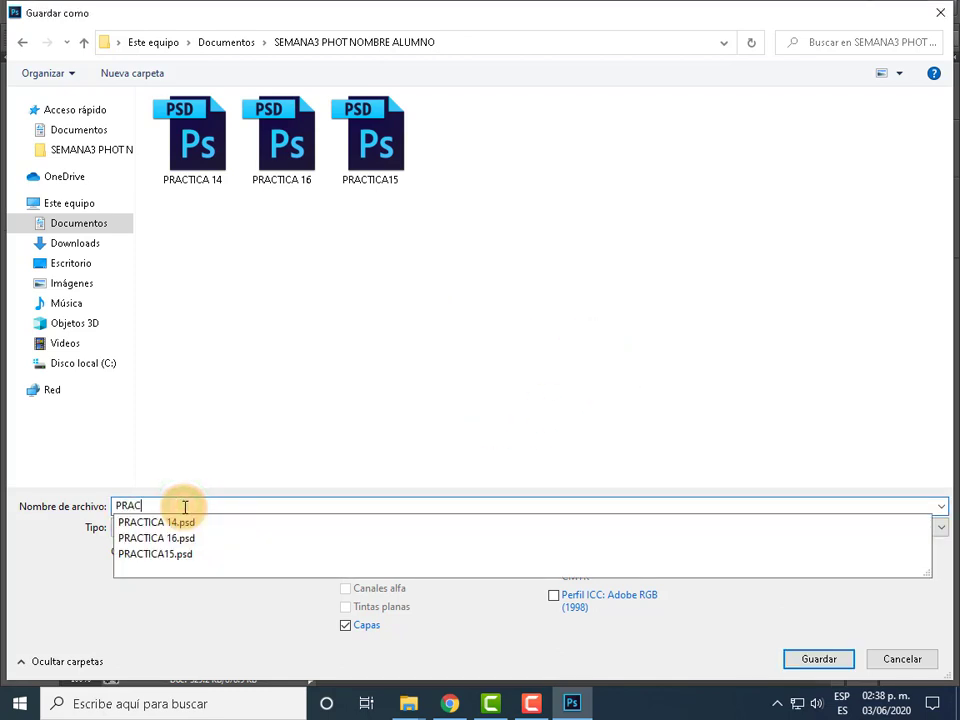
{"action": "type", "text": "TICA 17"}
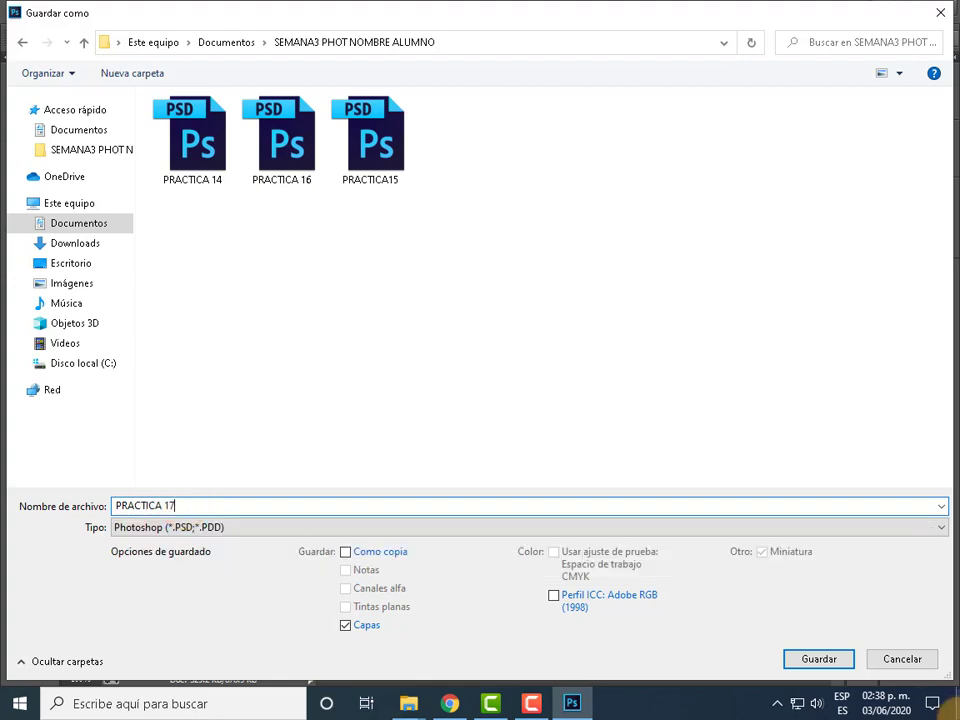
{"action": "left_click", "coordinate": [843, 670]}
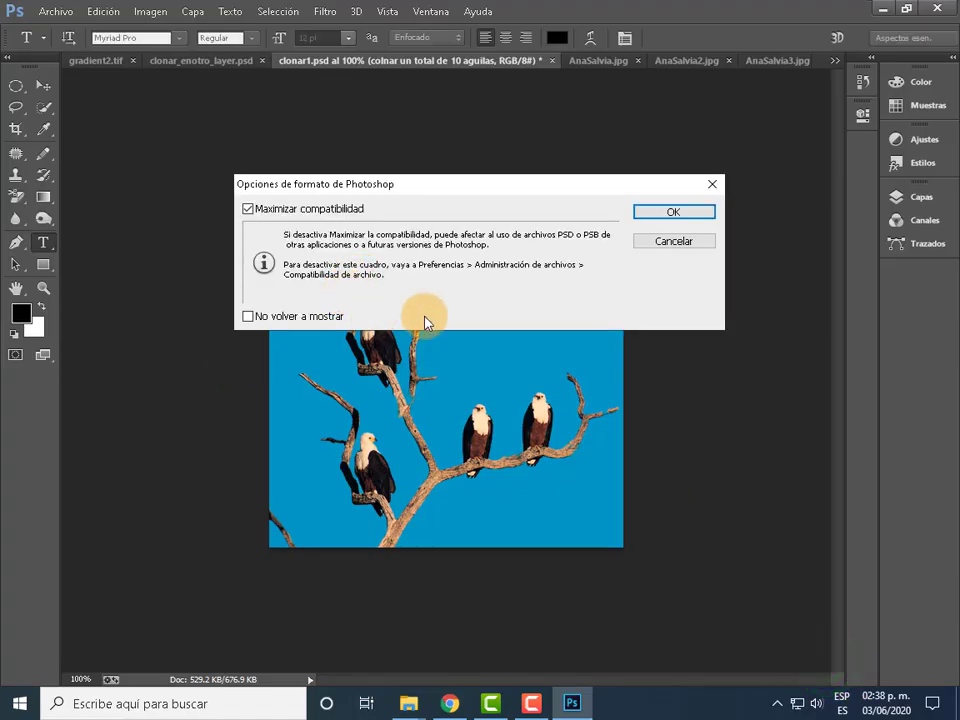
{"action": "left_click", "coordinate": [673, 212]}
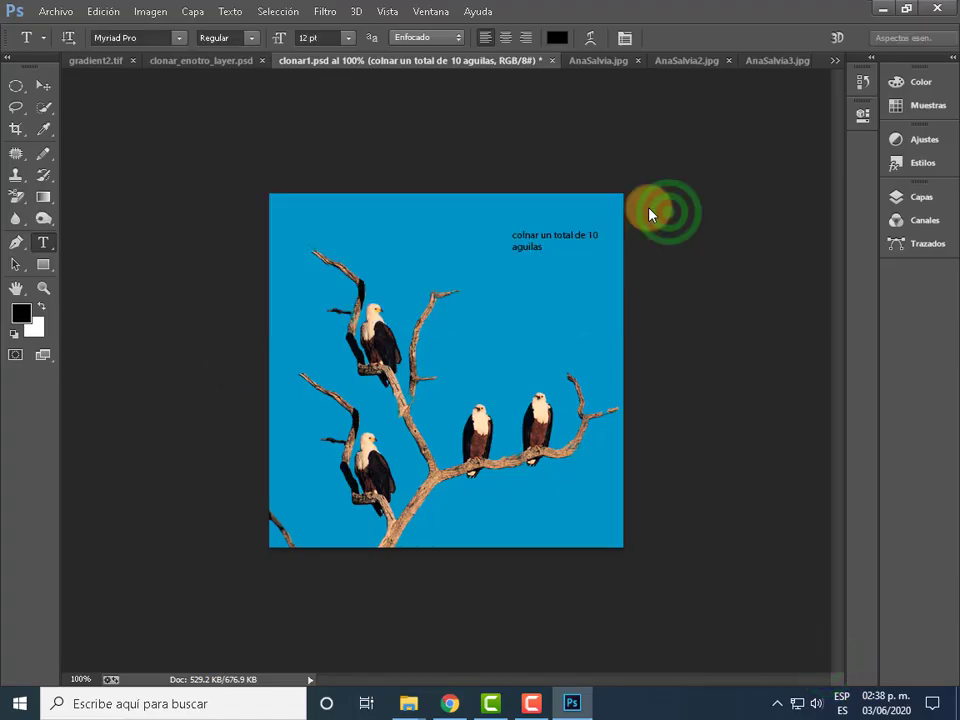
- Check PRACTICA 17 in the SEMANA3 folder in File Explorer, then close PRACTICA 17.psd in Photoshop
{"action": "left_click", "coordinate": [408, 706]}
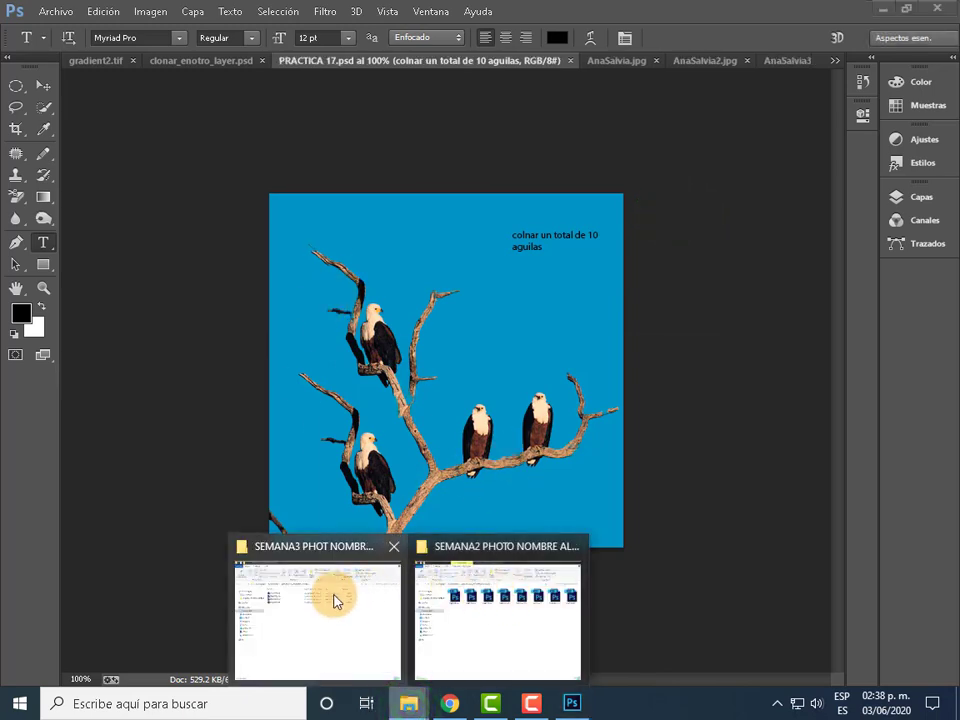
{"action": "left_click", "coordinate": [336, 601]}
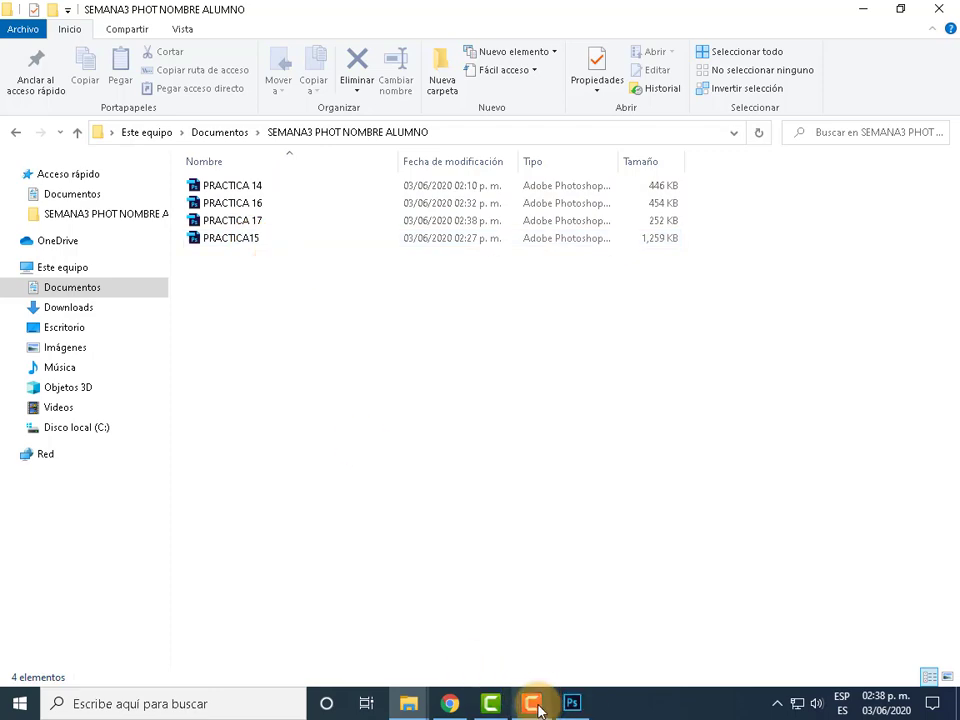
{"action": "left_click", "coordinate": [572, 704]}
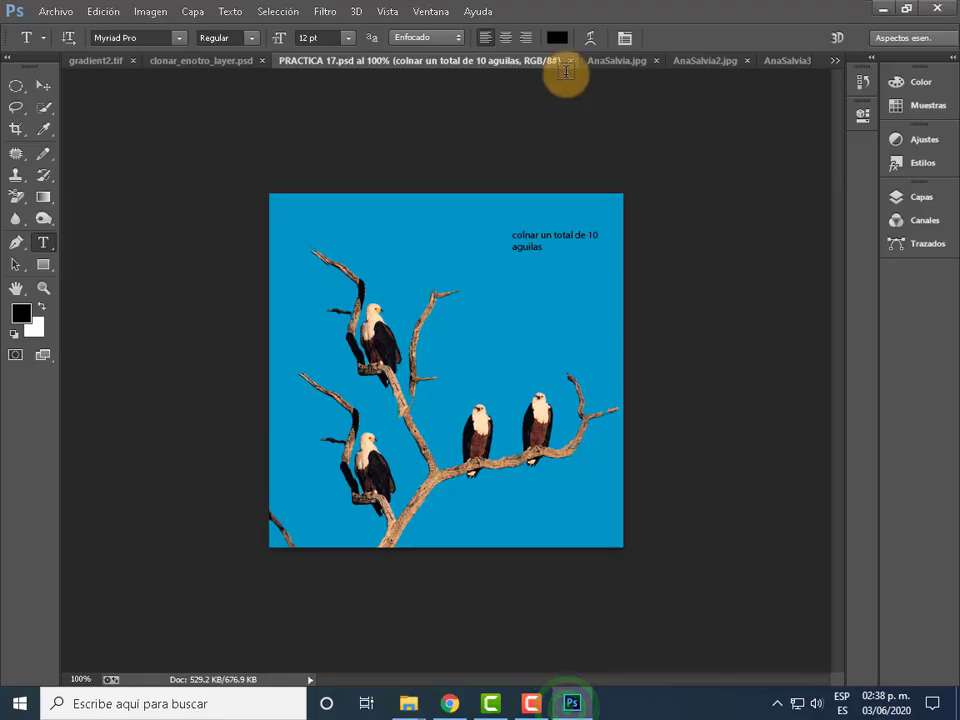
{"action": "left_click", "coordinate": [570, 61]}
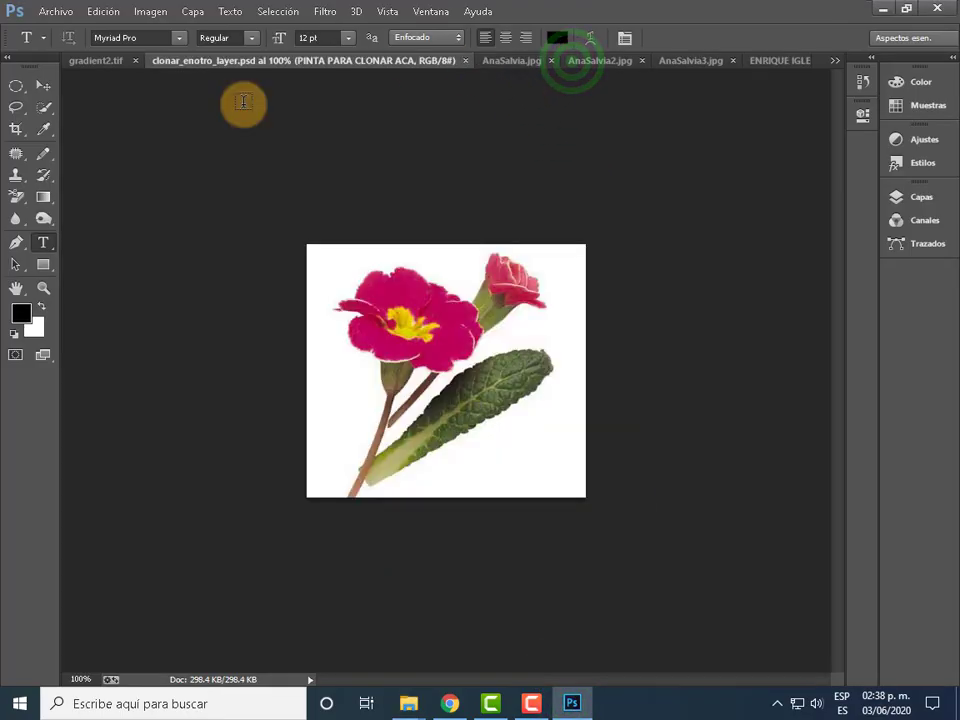
{"action": "left_click", "coordinate": [113, 66]}
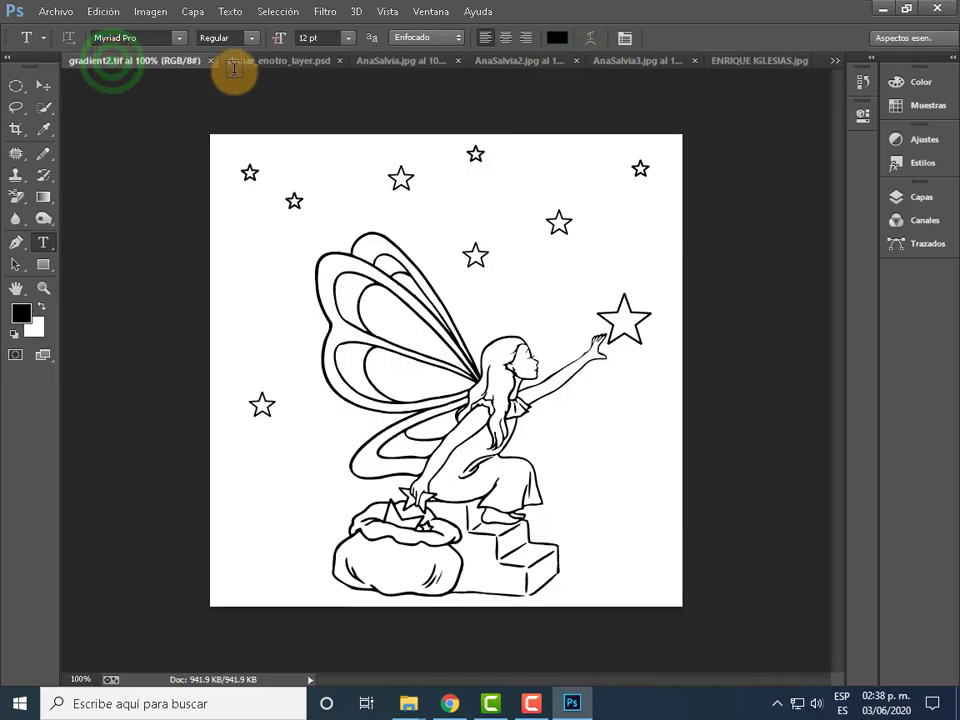
{"action": "left_click", "coordinate": [298, 66]}
{"action": "left_click", "coordinate": [492, 62]}
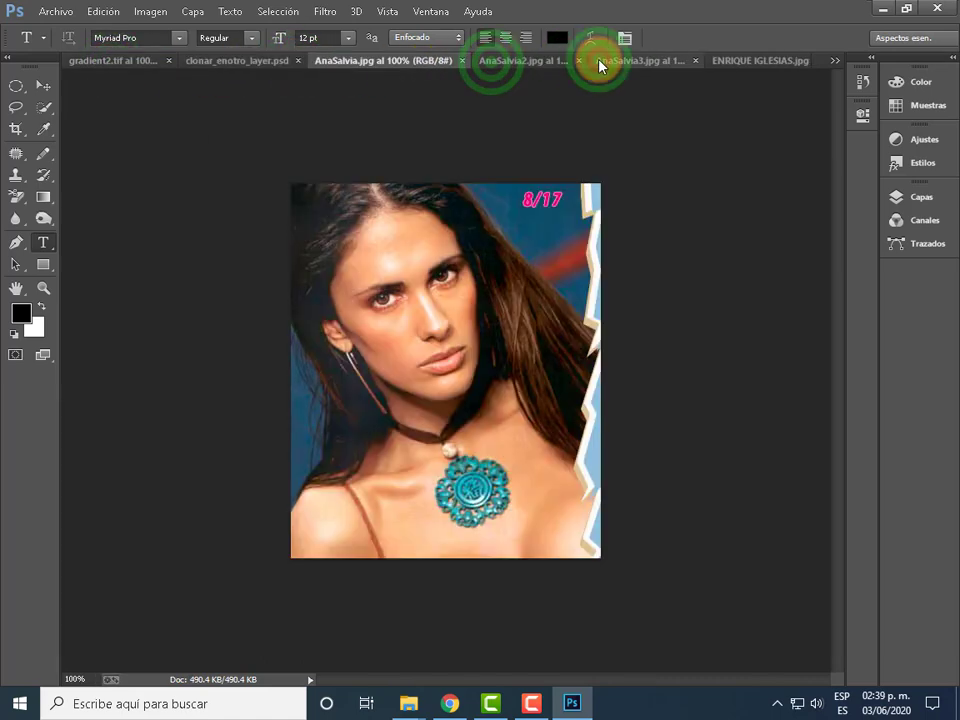
{"action": "left_click", "coordinate": [597, 62]}
{"action": "left_click", "coordinate": [818, 63]}
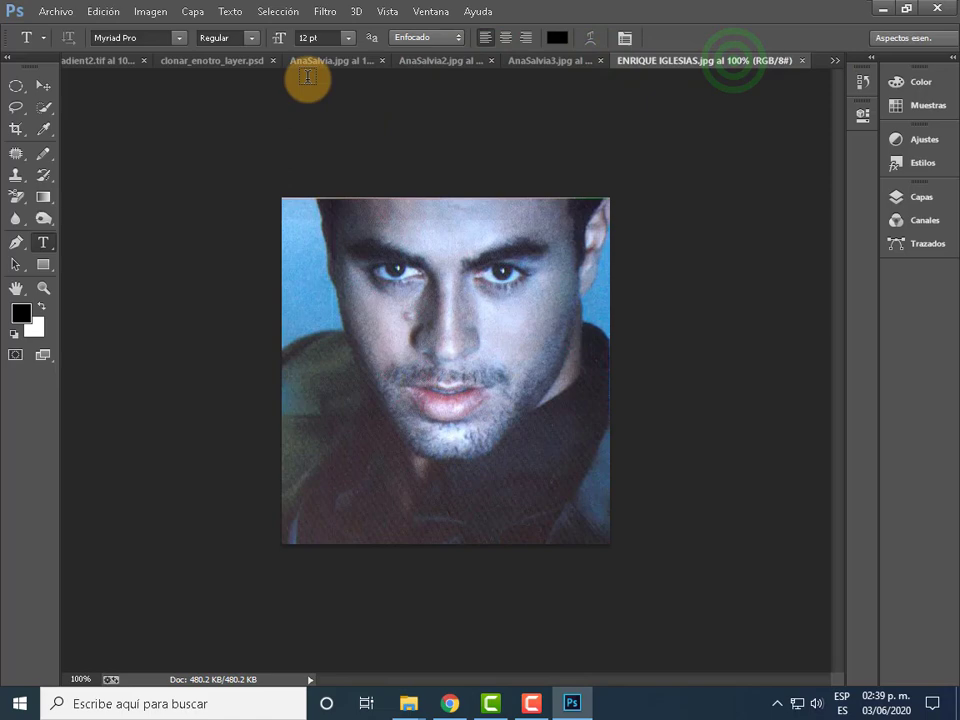
{"action": "left_click", "coordinate": [230, 64]}
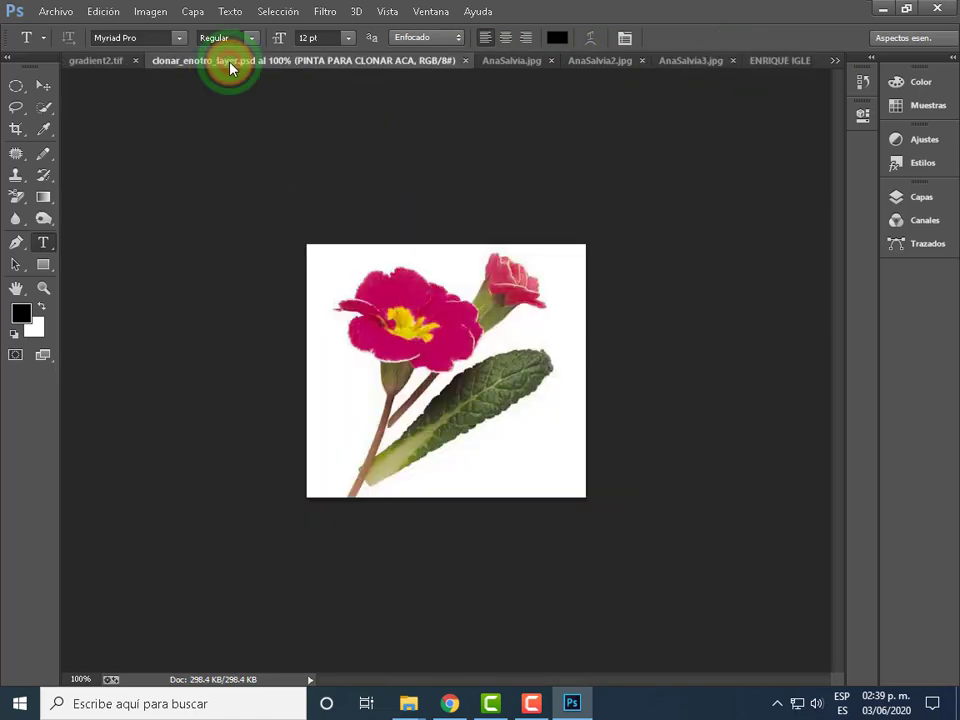
{"action": "left_click", "coordinate": [530, 705]}
{"action": "left_click", "coordinate": [531, 705]}
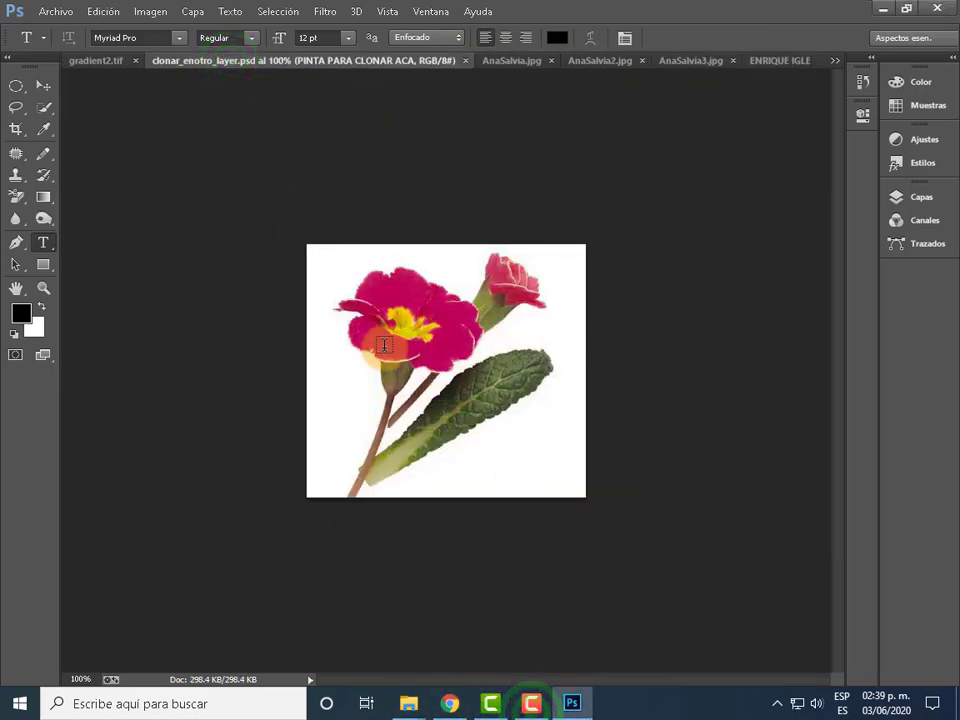
{"action": "left_click", "coordinate": [533, 705]}
{"action": "left_click", "coordinate": [831, 625]}
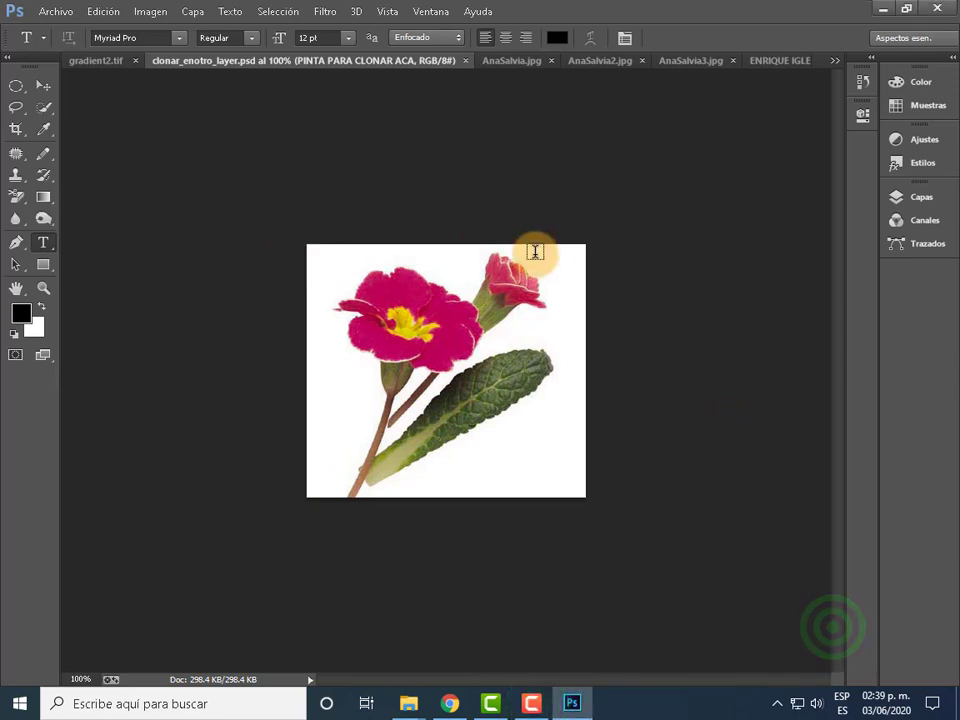
- Expand the Layers panel and toggle each layer's visibility to inspect the flower and empty layers
{"action": "left_click", "coordinate": [953, 58]}
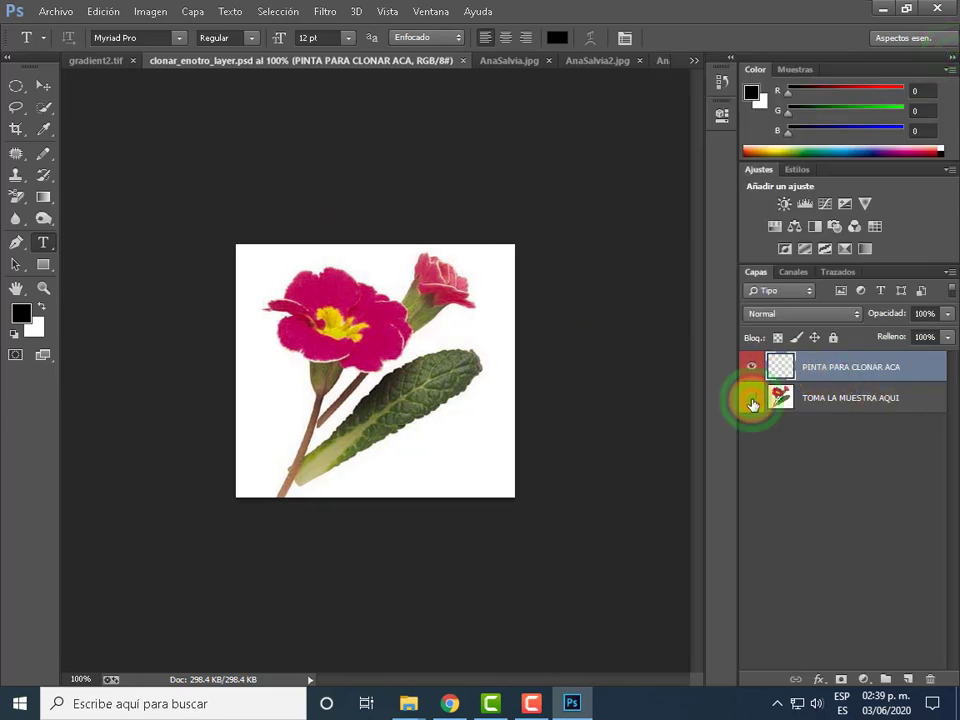
{"action": "left_click", "coordinate": [752, 404]}
{"action": "left_click", "coordinate": [753, 367]}
{"action": "left_click", "coordinate": [752, 395]}
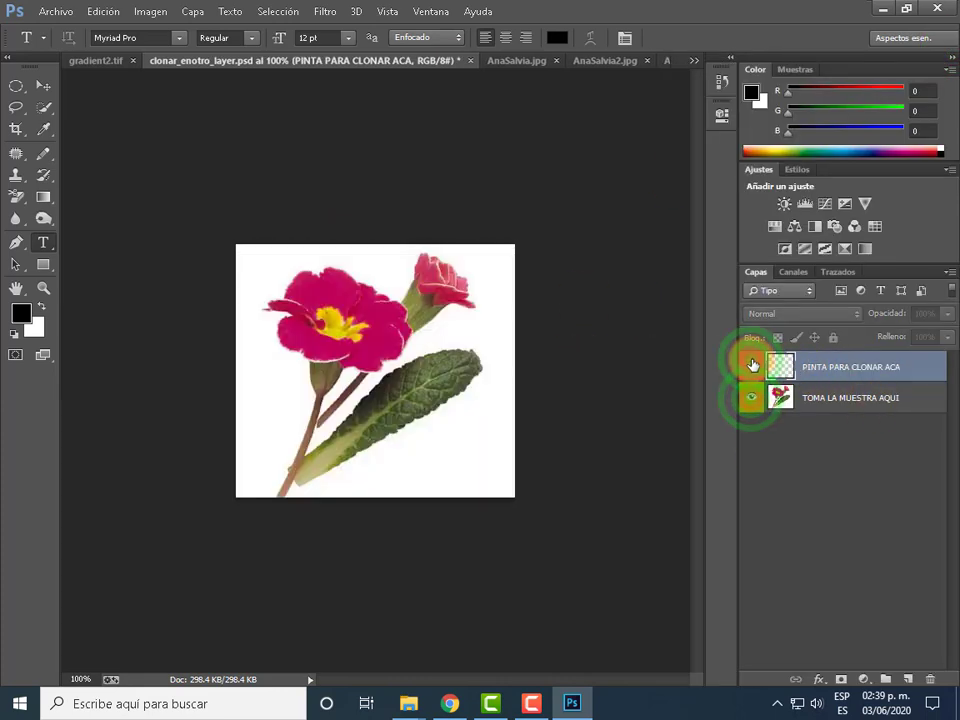
{"action": "left_click", "coordinate": [752, 367]}
{"action": "left_click", "coordinate": [843, 371]}
{"action": "left_click", "coordinate": [751, 398]}
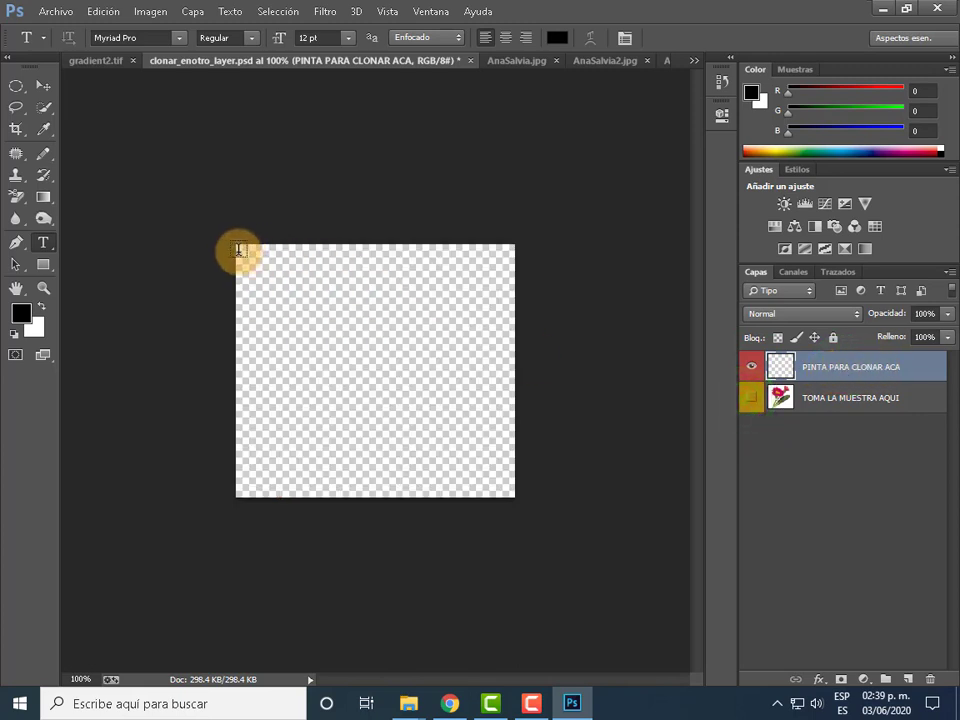
- With the Move tool, make TOMA LA MUESTRA AQUI active, keeping both layers visible
{"action": "left_click", "coordinate": [35, 87]}
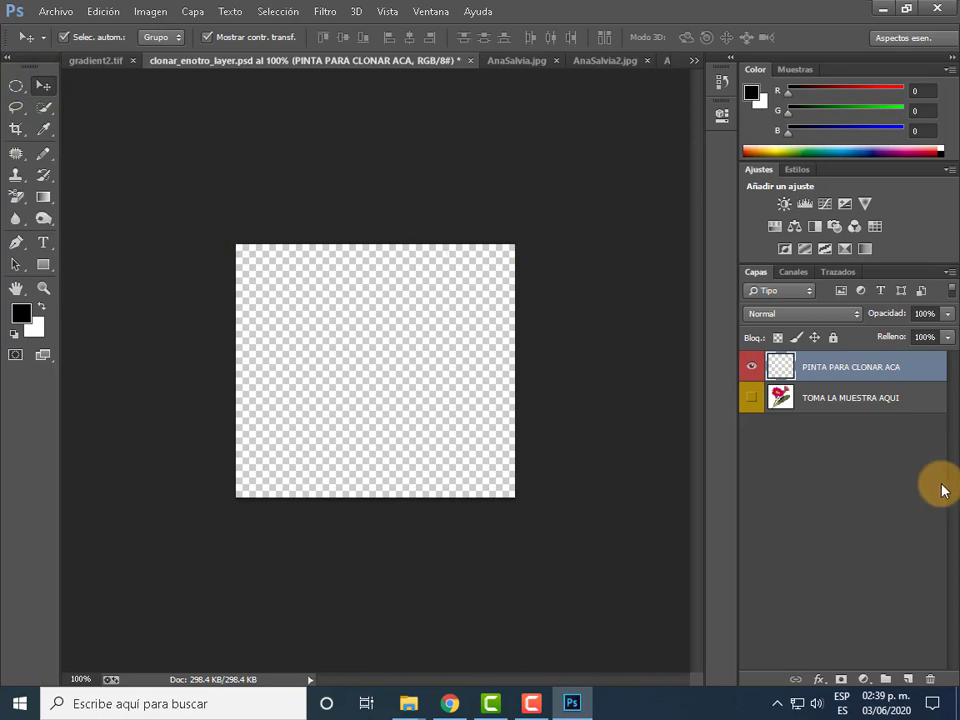
{"action": "left_click", "coordinate": [760, 400]}
{"action": "left_click", "coordinate": [825, 400]}
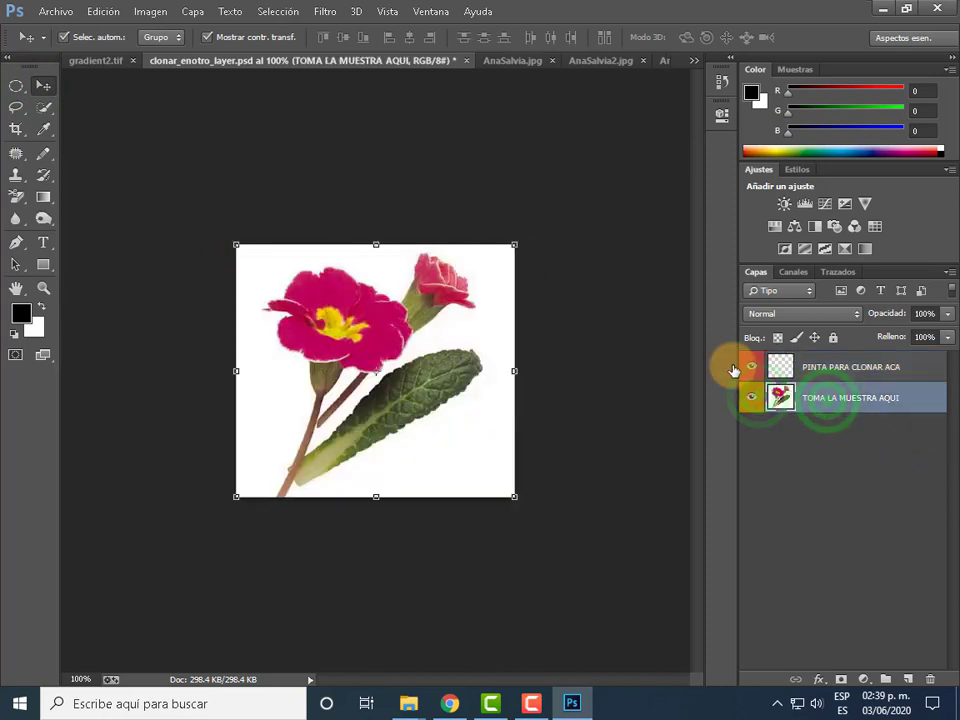
{"action": "left_click", "coordinate": [750, 369]}
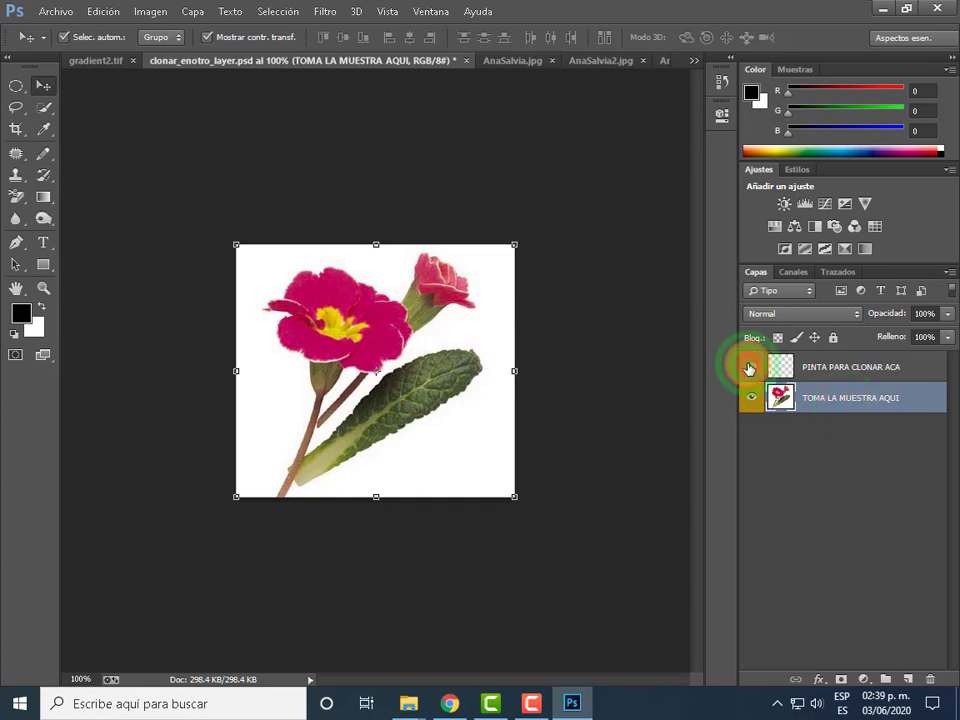
{"action": "left_click", "coordinate": [750, 369]}
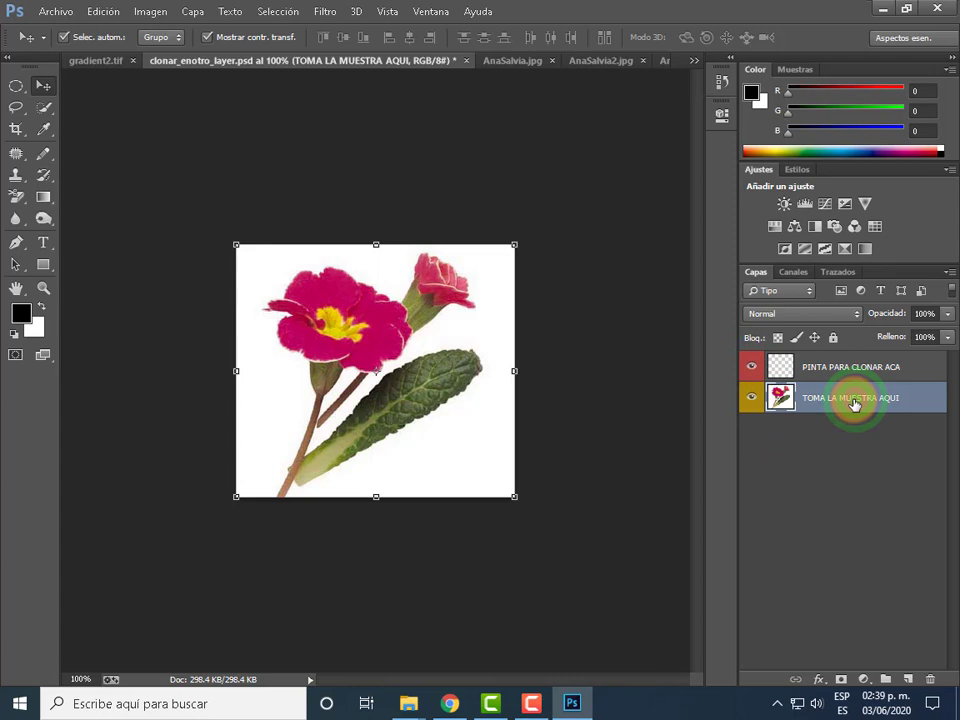
- Select the Clone Stamp tool and resize its soft brush from 50 px to 40 px
{"action": "left_click", "coordinate": [17, 180]}
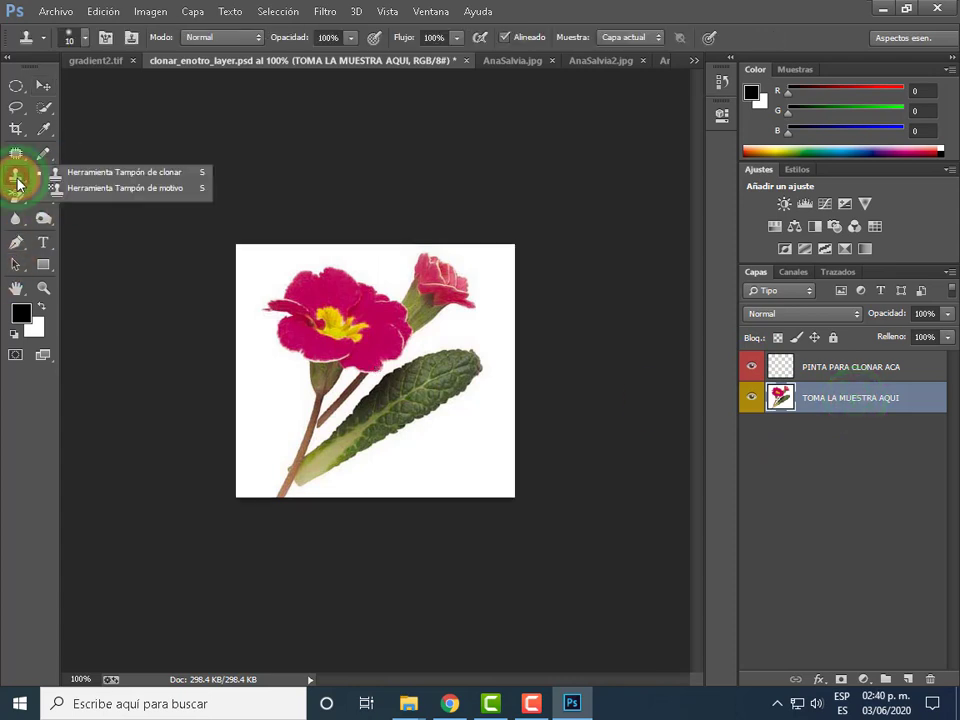
{"action": "left_click", "coordinate": [135, 175]}
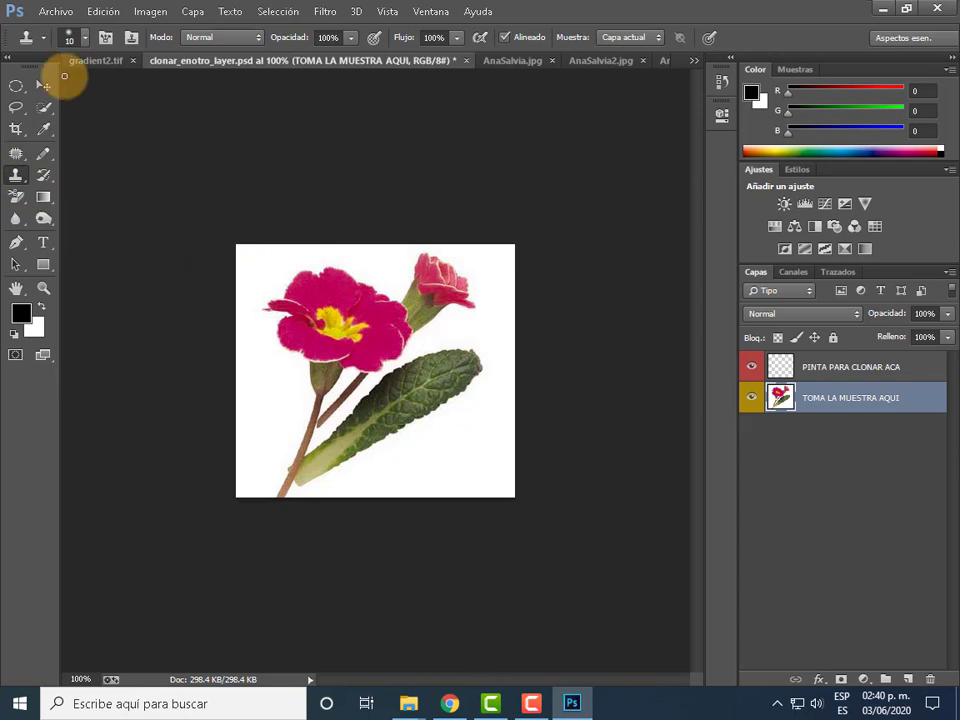
{"action": "left_click", "coordinate": [85, 39]}
{"action": "type", "text": "50"}
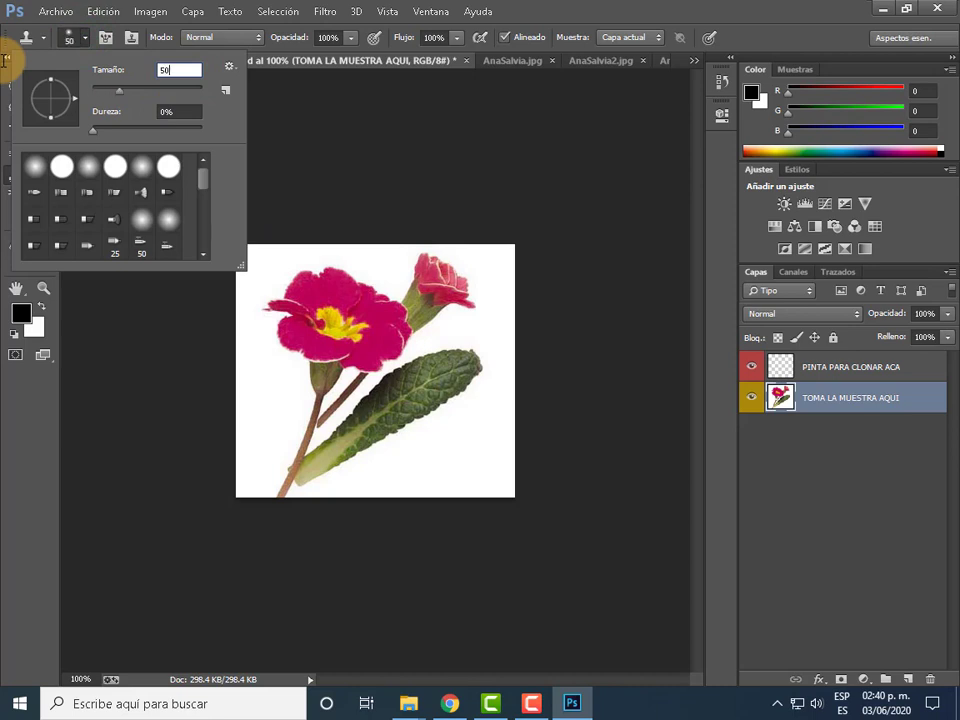
{"action": "key", "text": "Return"}
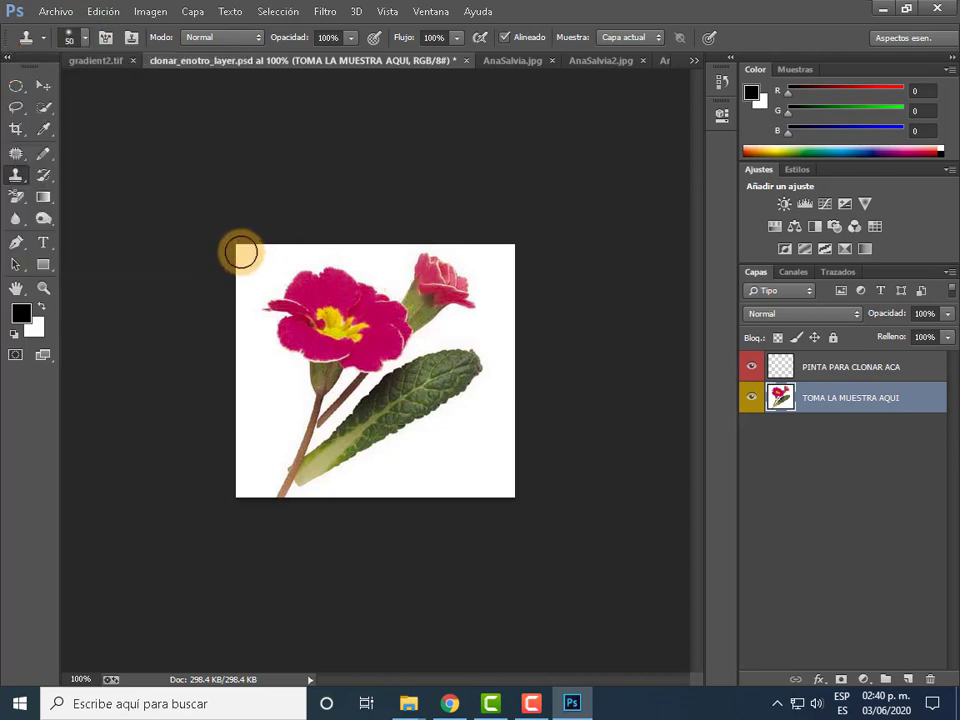
{"action": "left_click", "coordinate": [84, 37]}
{"action": "left_click", "coordinate": [189, 71]}
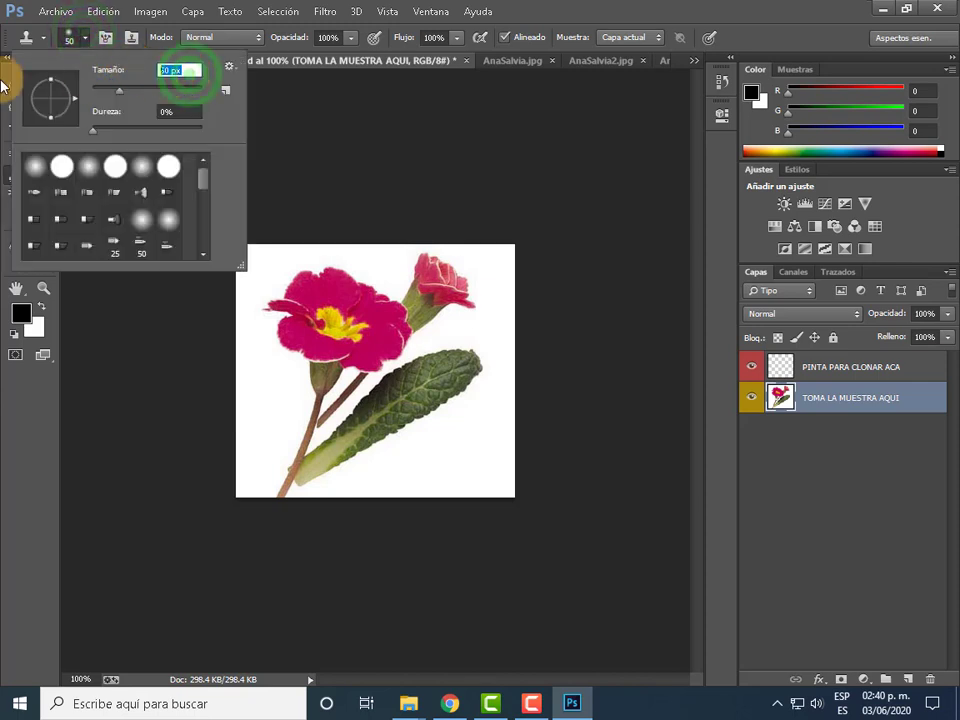
{"action": "type", "text": "0"}
{"action": "key", "text": "Return"}
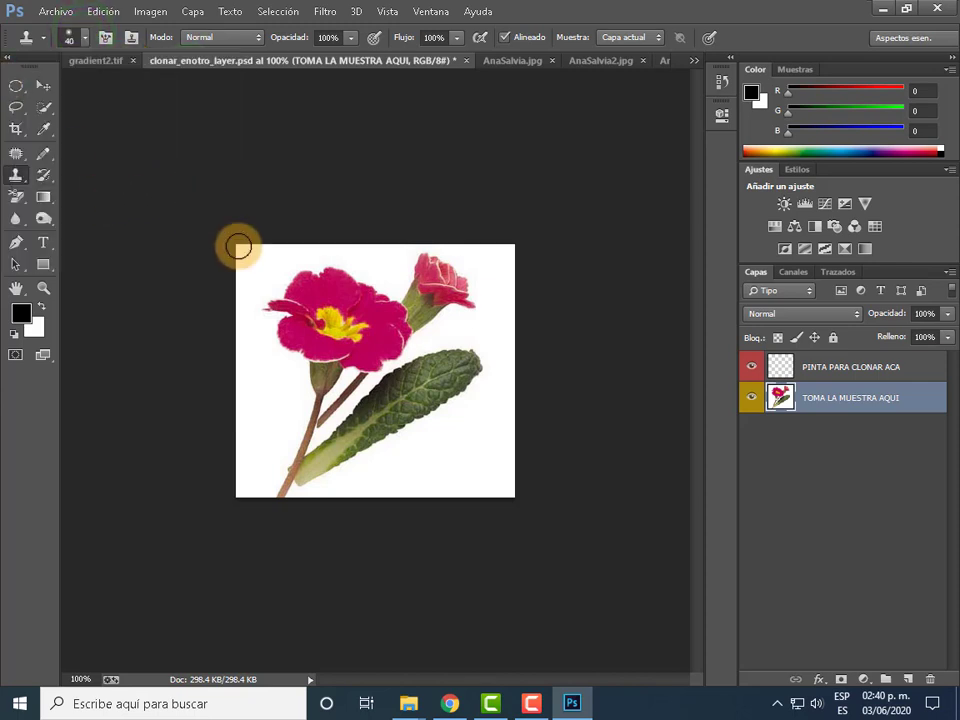
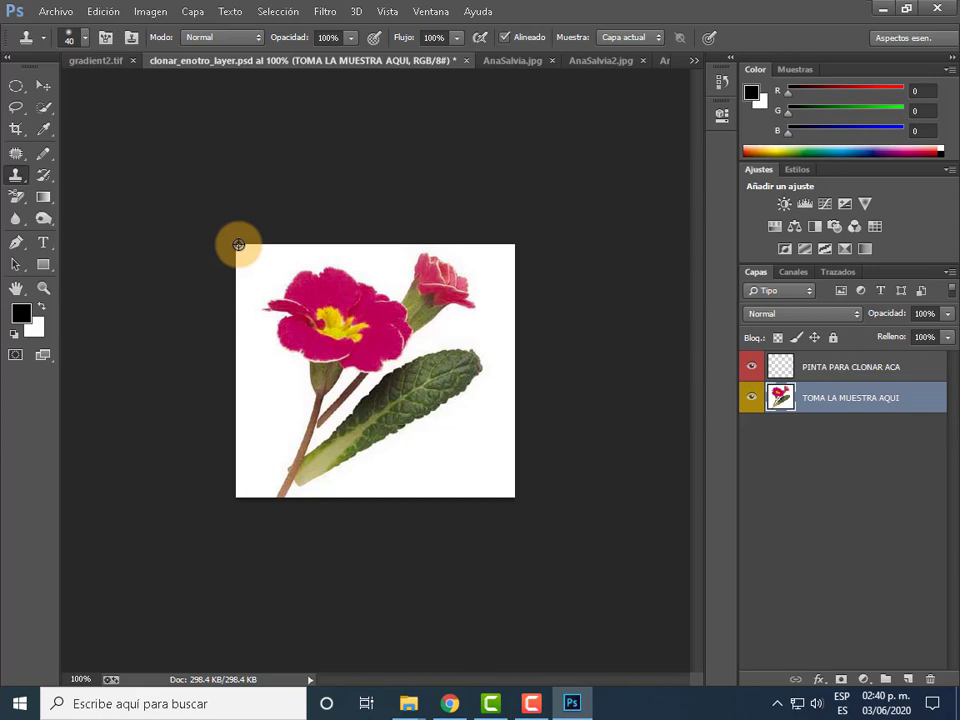
- Zoom the flower image to 200% and make PINTA PARA CLONAR ACA the active layer
{"action": "key", "text": "ctrl+plus"}
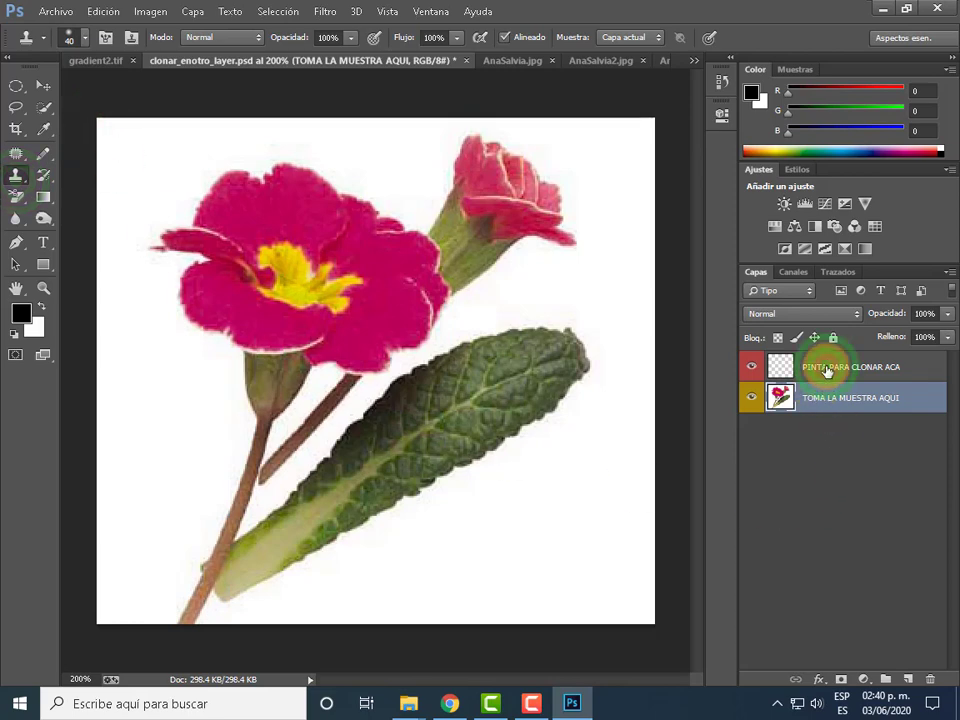
{"action": "left_click", "coordinate": [827, 371]}
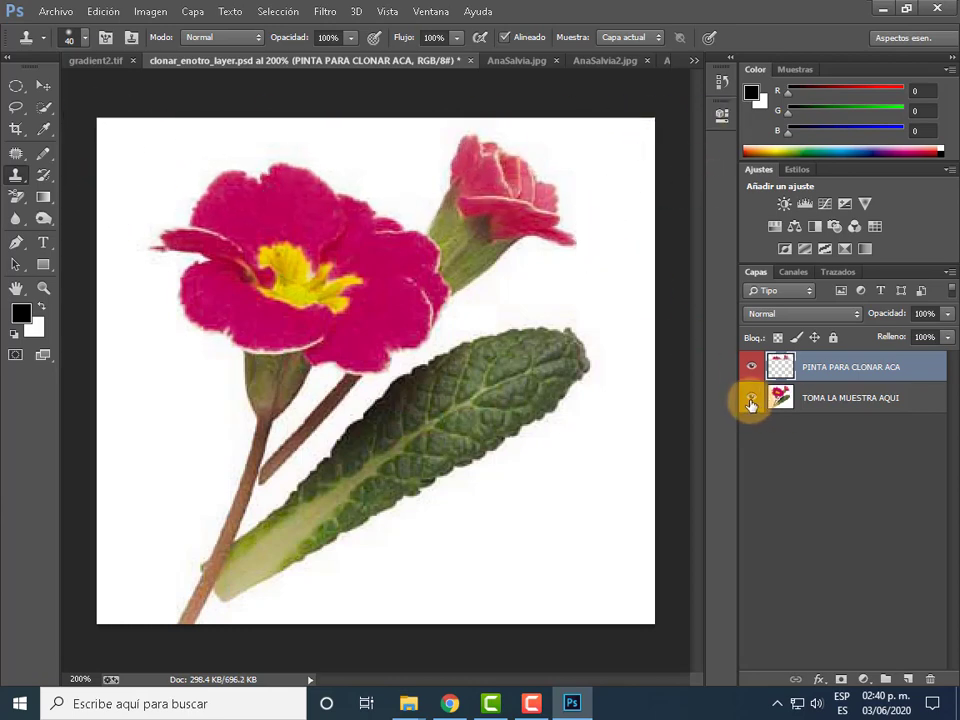
- Hide TOMA LA MUESTRA AQUI and clone-stamp the flower, lower stem and leaf over every transparent gap
{"action": "left_click", "coordinate": [751, 401]}
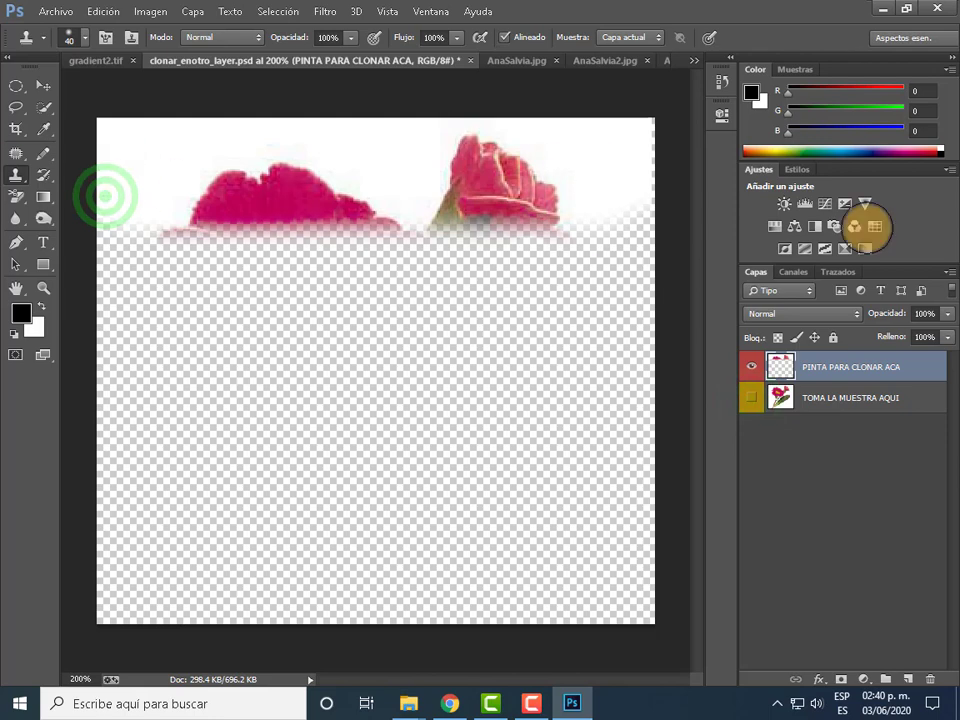
{"action": "mouse_move", "coordinate": [180, 280]}
{"action": "left_mouse_down"}
{"action": "mouse_move", "coordinate": [301, 268]}
{"action": "mouse_move", "coordinate": [461, 643]}
{"action": "left_mouse_up"}
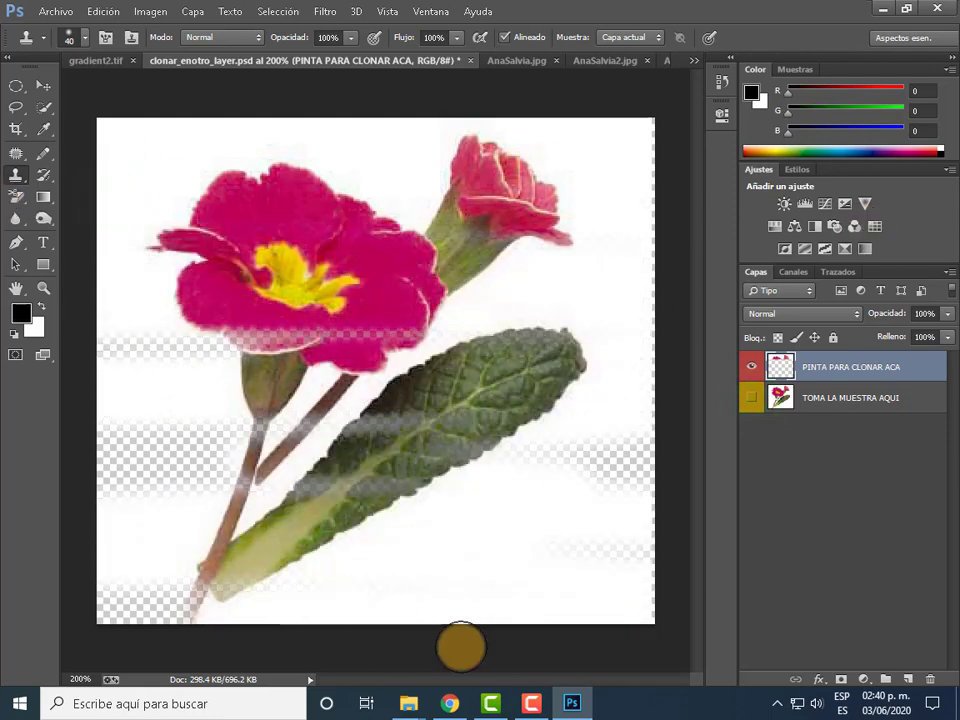
{"action": "left_click_drag", "start_coordinate": [403, 655], "coordinate": [391, 607]}
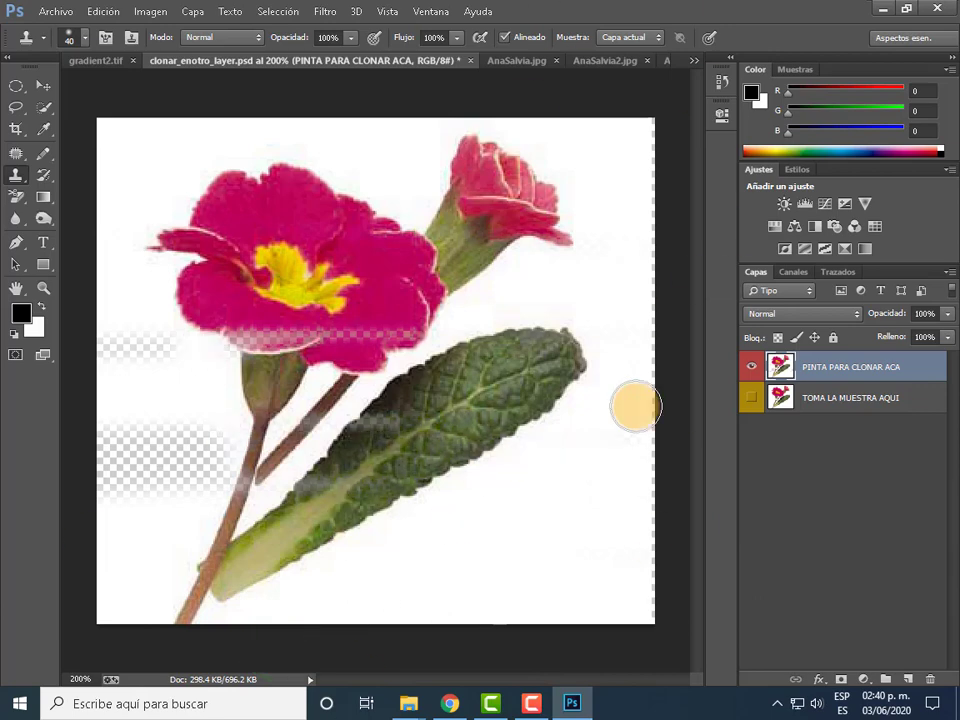
{"action": "mouse_move", "coordinate": [632, 403]}
{"action": "left_mouse_down"}
{"action": "mouse_move", "coordinate": [242, 210]}
{"action": "mouse_move", "coordinate": [39, 551]}
{"action": "mouse_move", "coordinate": [108, 379]}
{"action": "mouse_move", "coordinate": [431, 579]}
{"action": "left_mouse_up"}
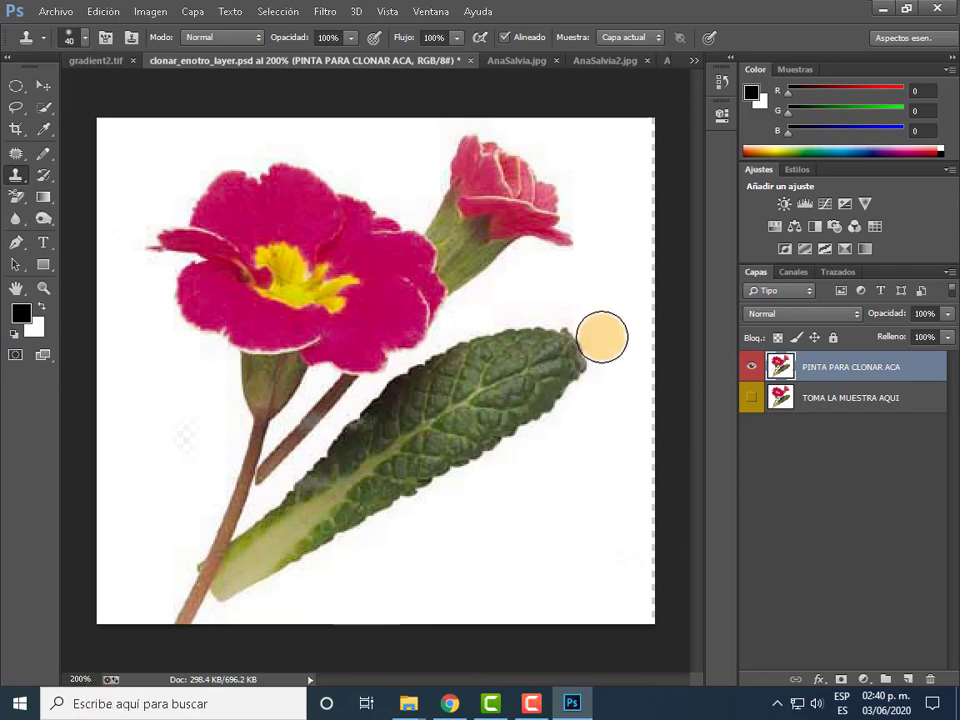
{"action": "left_click", "coordinate": [636, 274]}
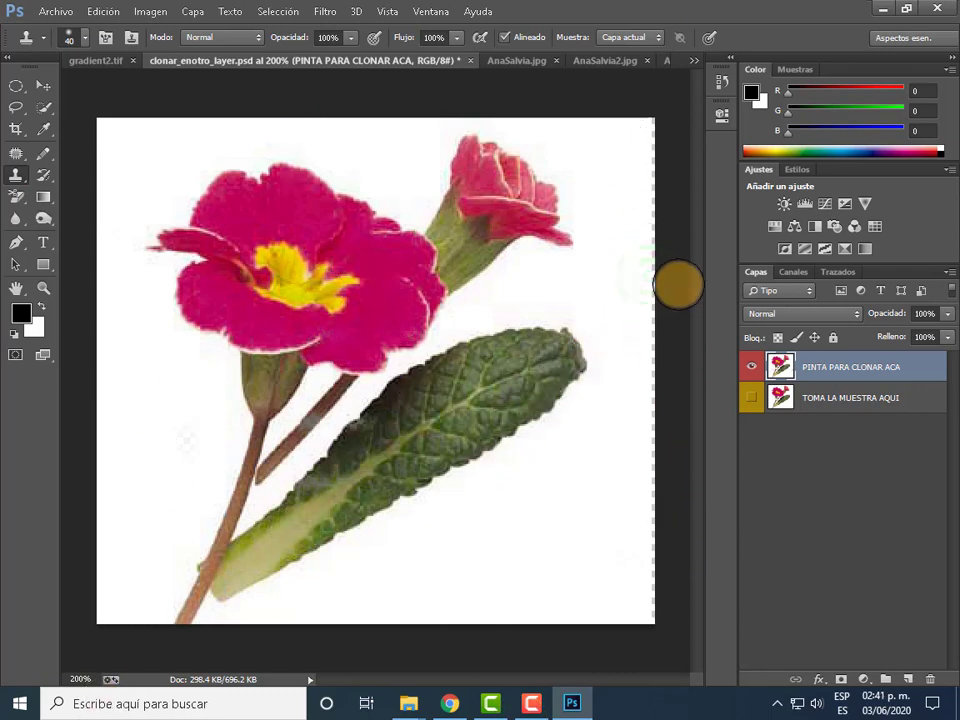
{"action": "left_click", "coordinate": [242, 197]}
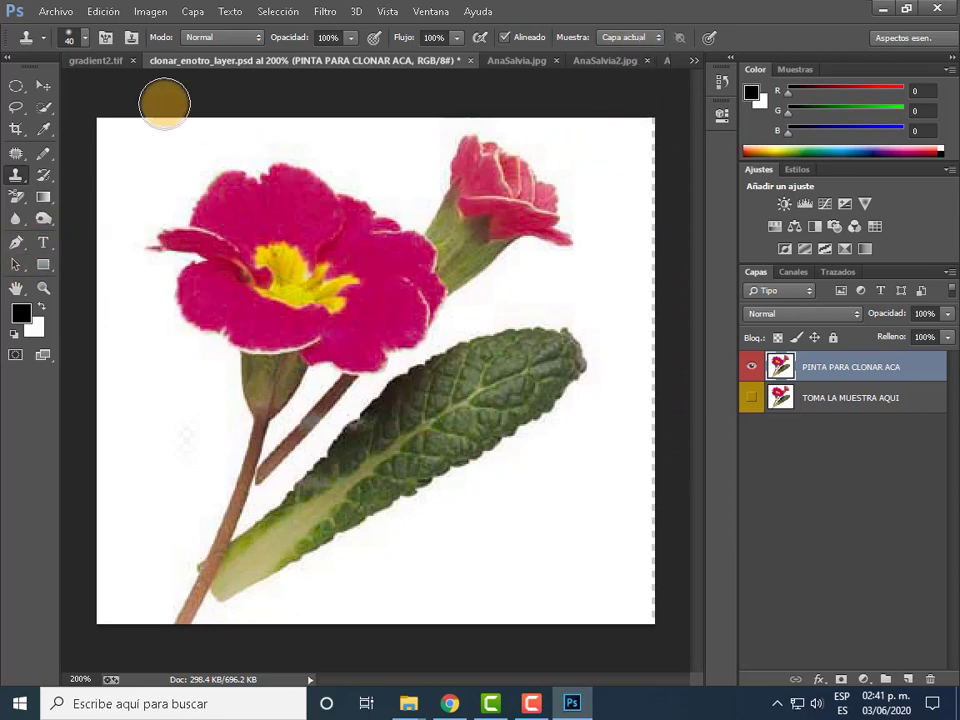
- Save the cloned flower as PRACTICA 18 in Documentos > SEMANA3 PHOT NOMBRE ALUMNO
{"action": "left_click", "coordinate": [64, 16]}
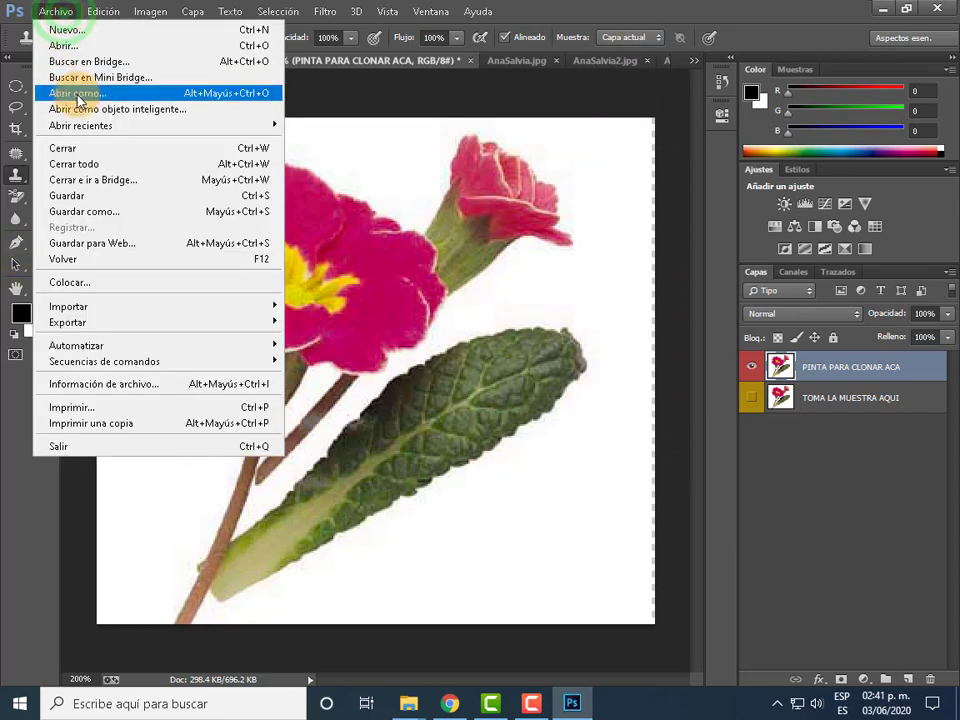
{"action": "left_click", "coordinate": [105, 212]}
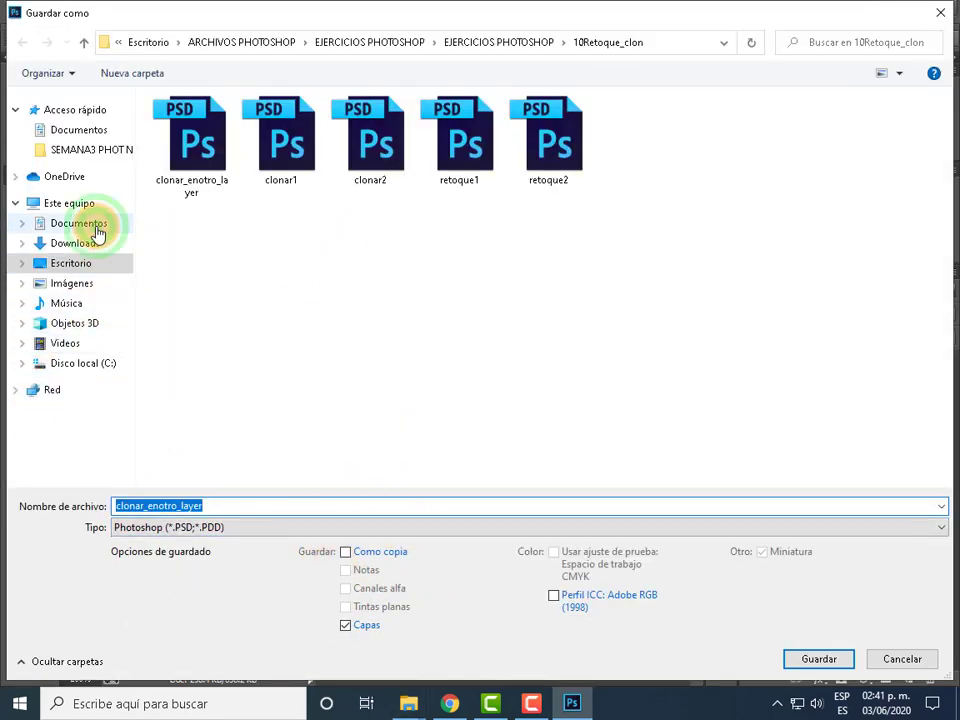
{"action": "left_click", "coordinate": [90, 224]}
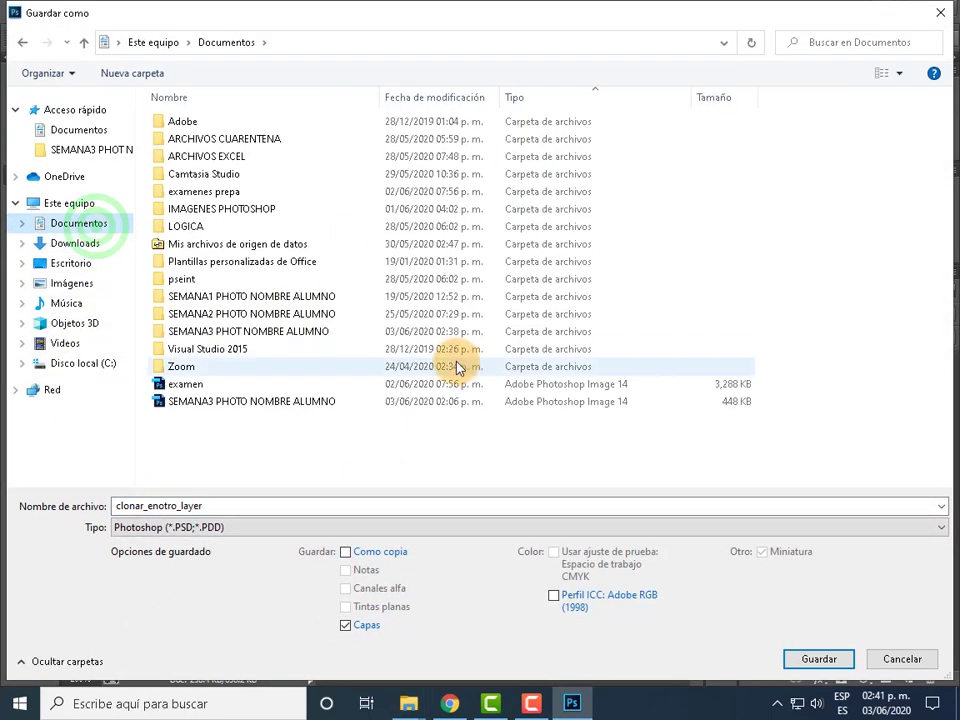
{"action": "double_click", "coordinate": [293, 334]}
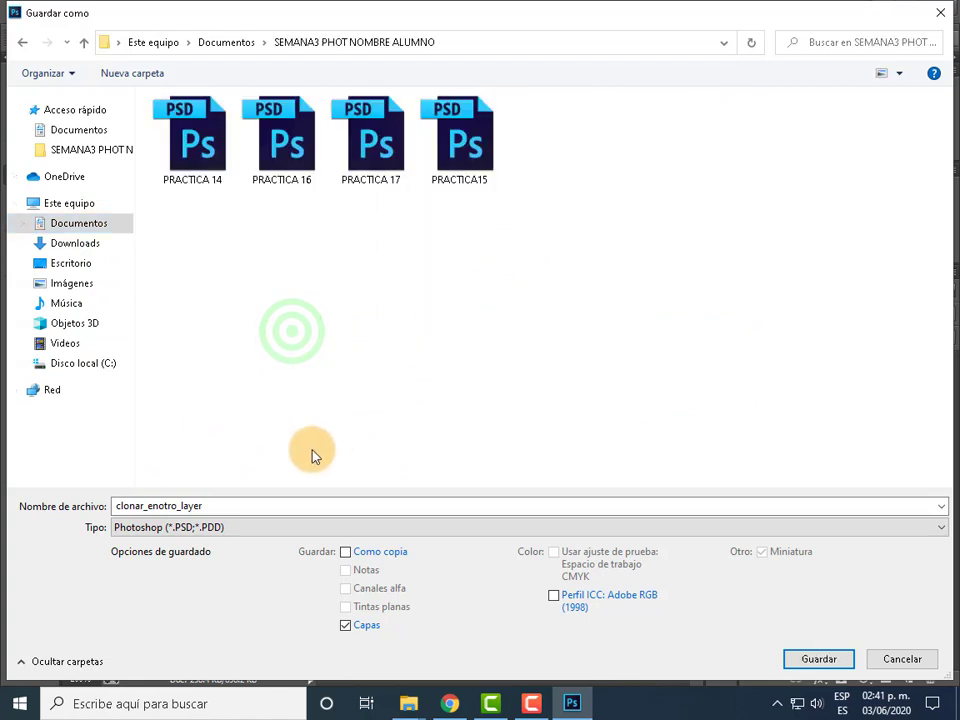
{"action": "double_click", "coordinate": [252, 510]}
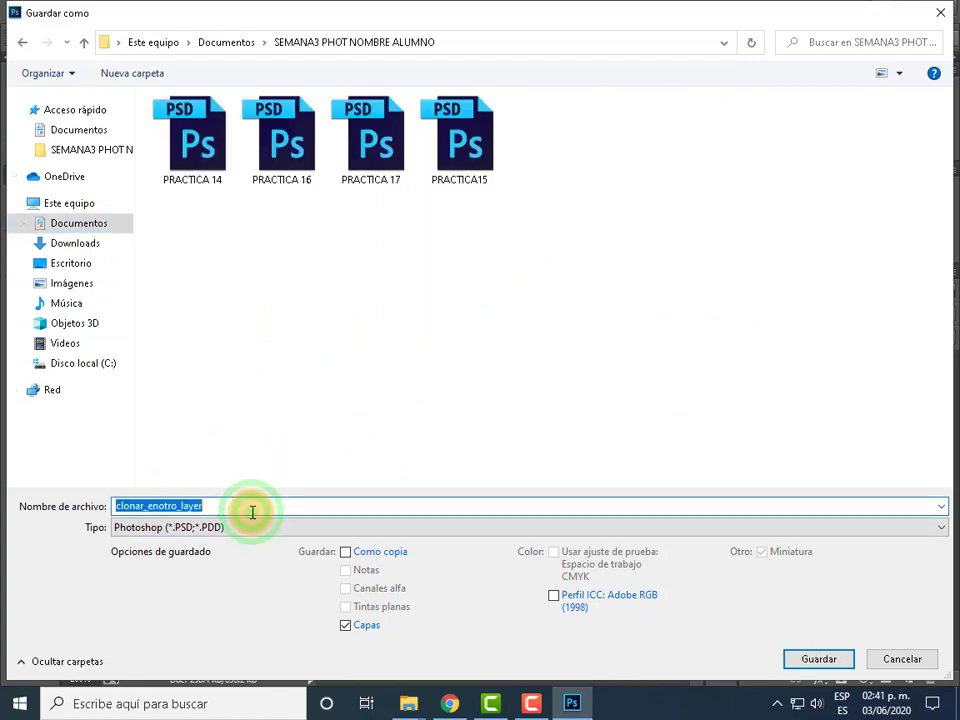
{"action": "type", "text": "PRAC"}
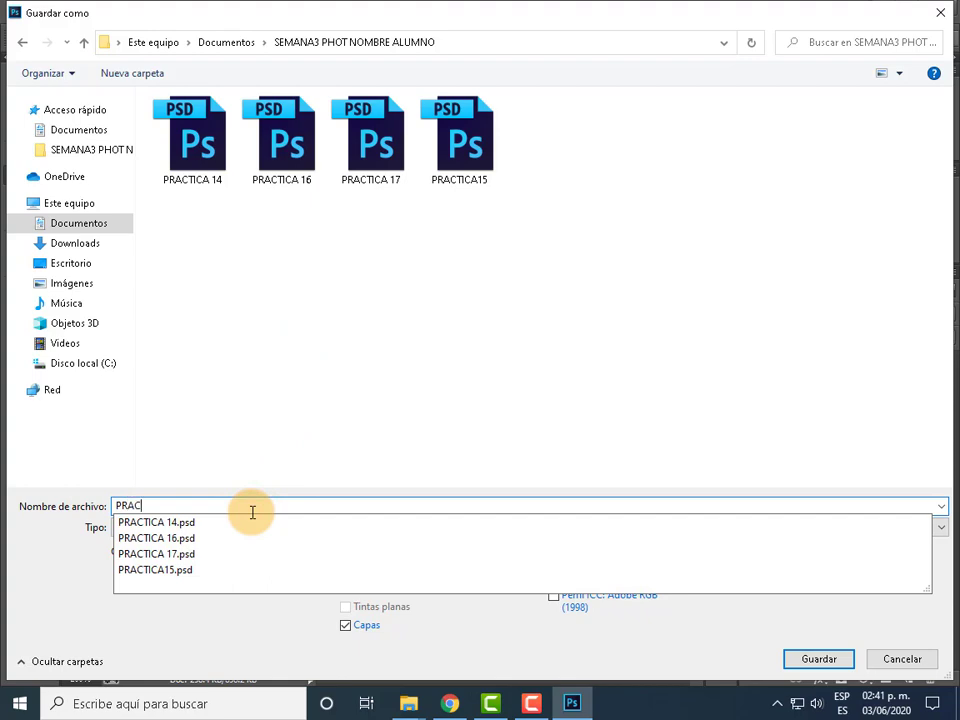
{"action": "type", "text": "A 18"}
{"action": "key", "text": "Return"}
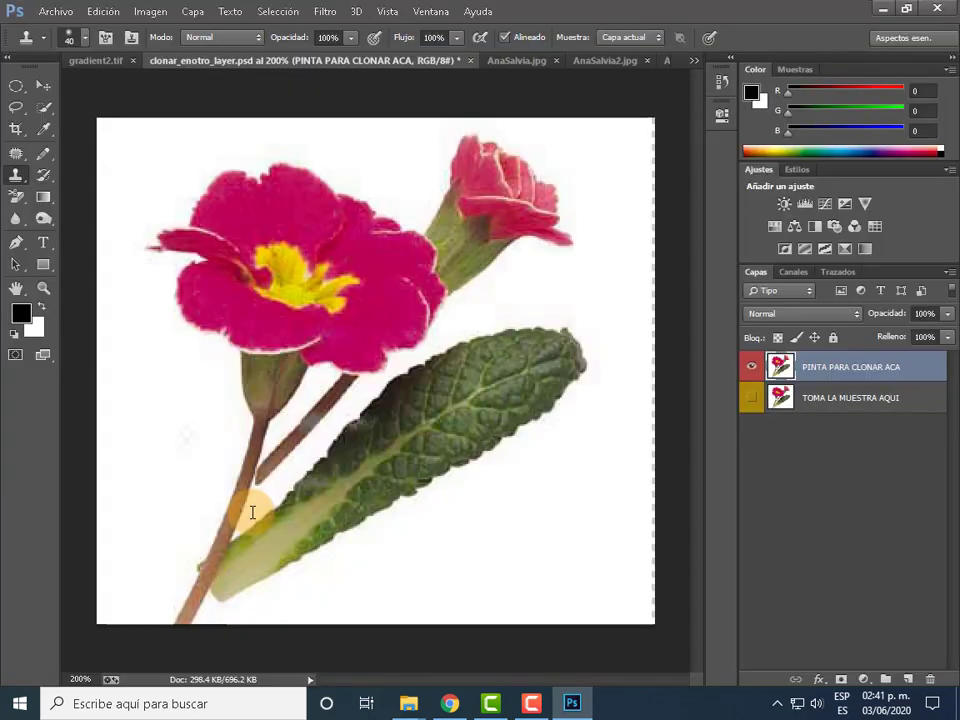
- Accept the Photoshop format options, close PRACTICA 18, and switch to gradient2.tif
{"action": "left_click", "coordinate": [677, 212]}
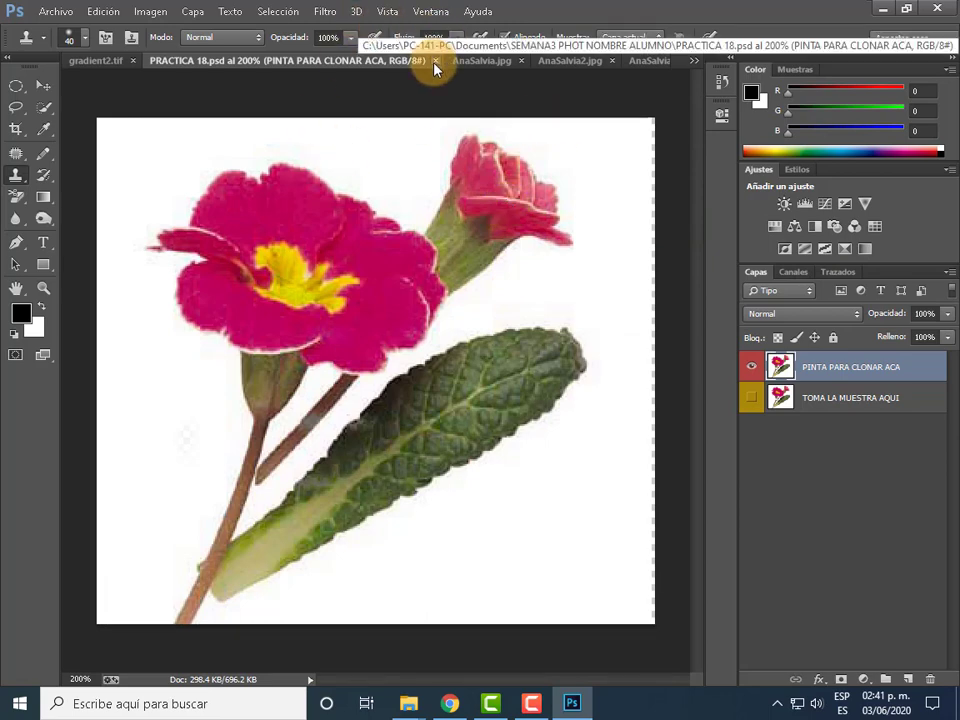
{"action": "left_click", "coordinate": [436, 61]}
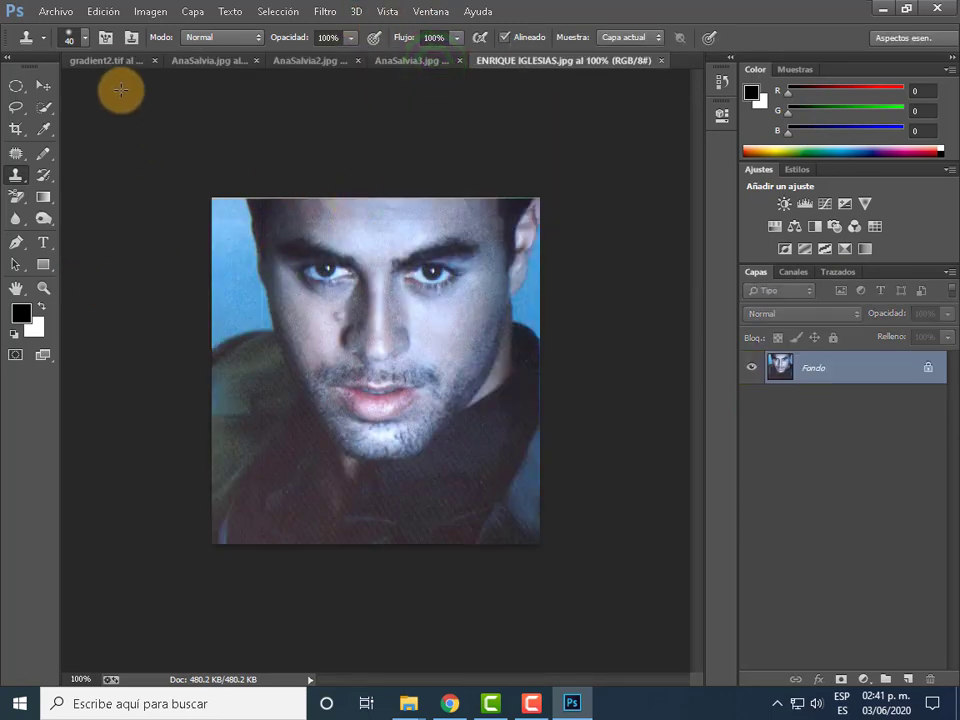
{"action": "left_click", "coordinate": [104, 61]}
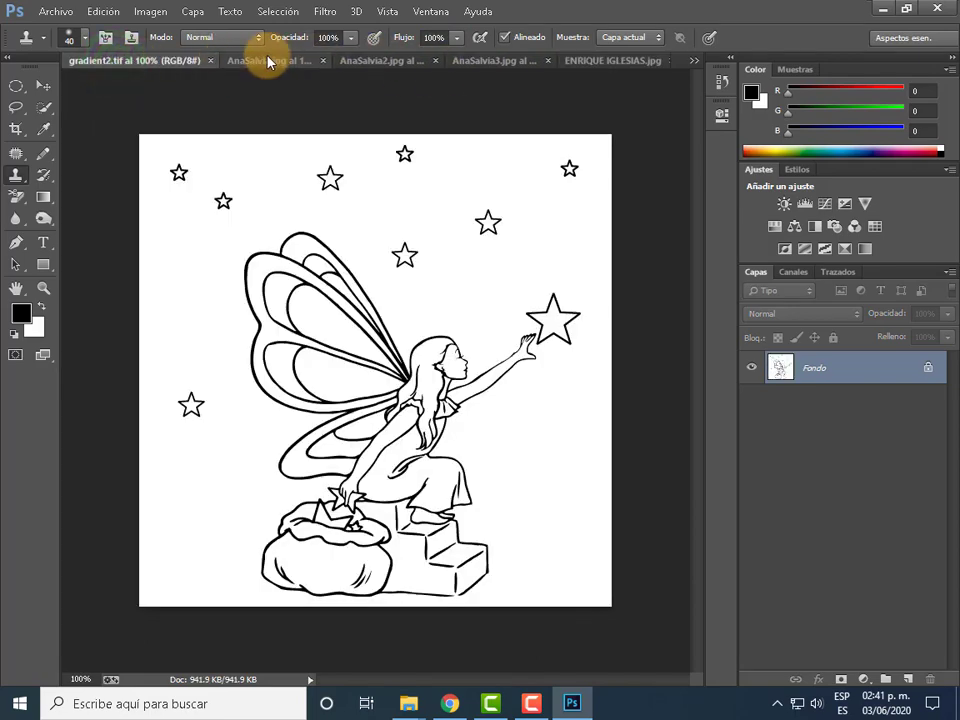
- Browse the open-documents list and the New and Open file commands
{"action": "left_click", "coordinate": [690, 62]}
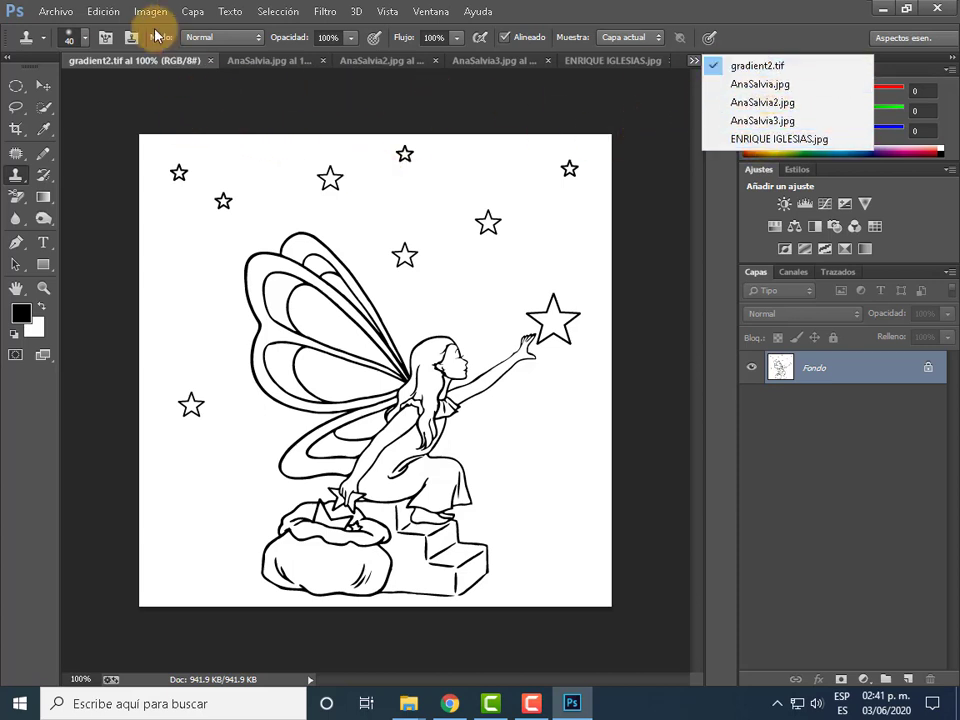
{"action": "left_click", "coordinate": [52, 12]}
{"action": "left_click", "coordinate": [70, 31]}
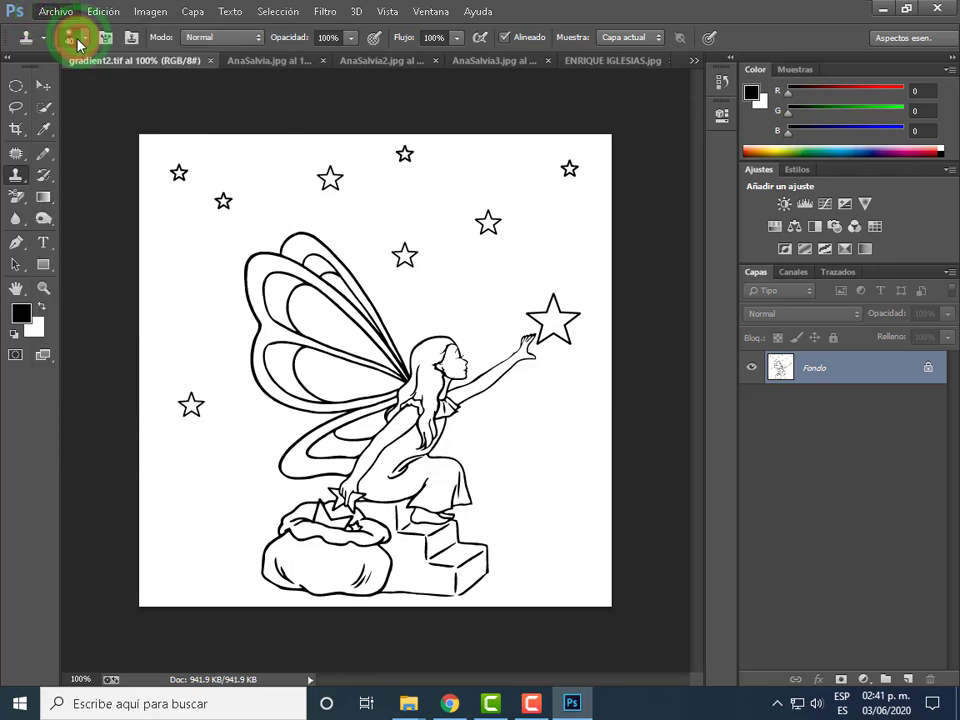
{"action": "left_click", "coordinate": [650, 196]}
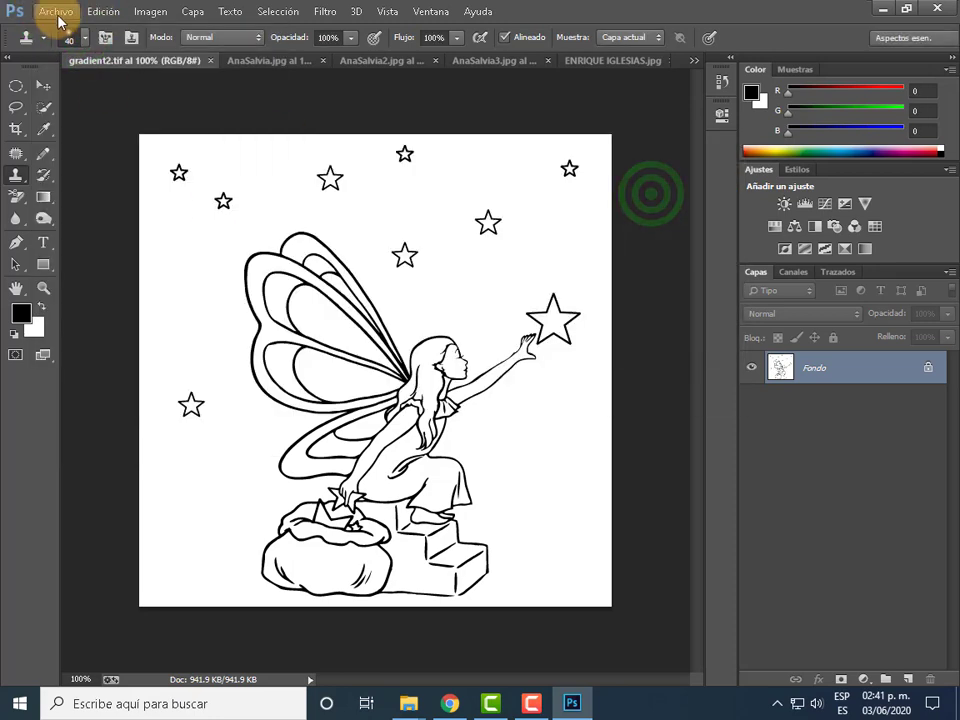
{"action": "left_click", "coordinate": [55, 12]}
{"action": "left_click", "coordinate": [70, 47]}
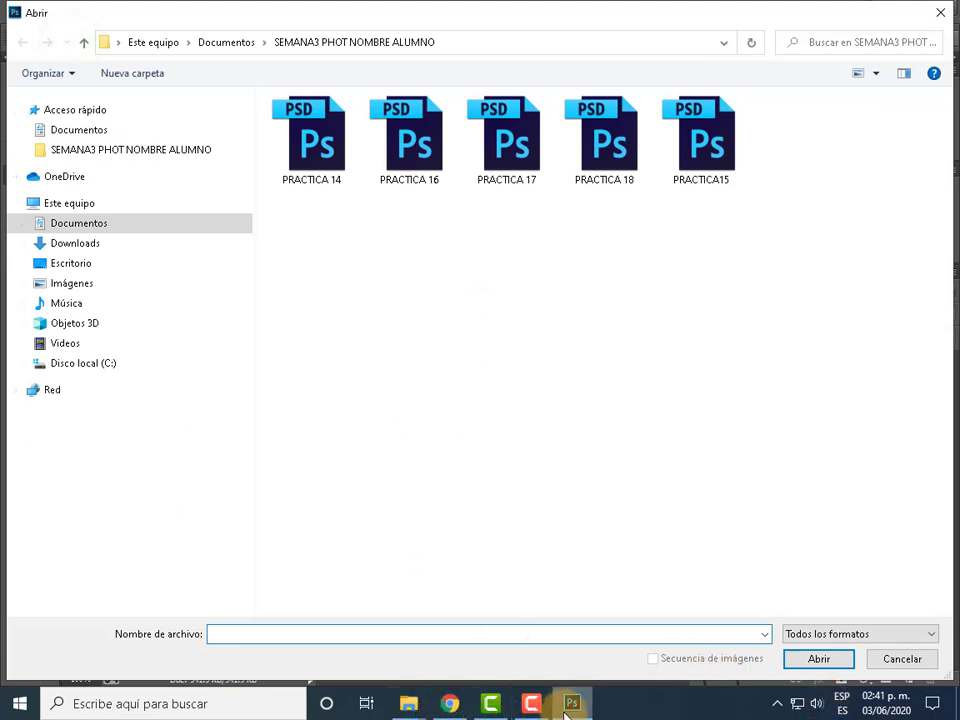
- Open gradient1 from Escritorio > ARCHIVOS PHOTOSHOP > EJERCICIOS PHOTOSHOP > 08Degradado without colour management
{"action": "left_click", "coordinate": [915, 660]}
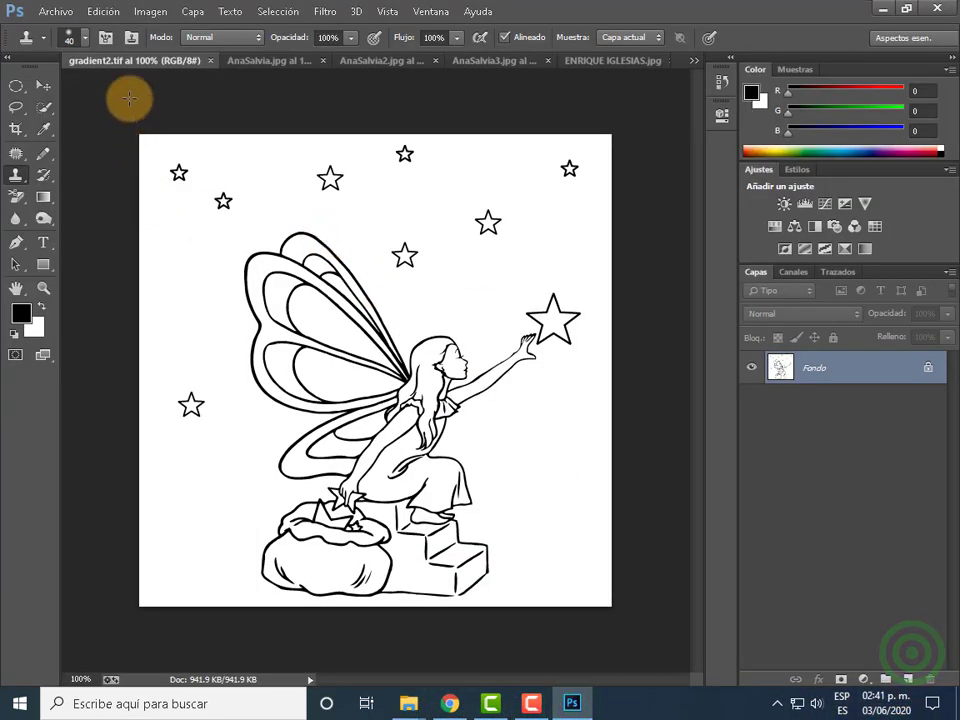
{"action": "left_click", "coordinate": [56, 12]}
{"action": "left_click", "coordinate": [64, 45]}
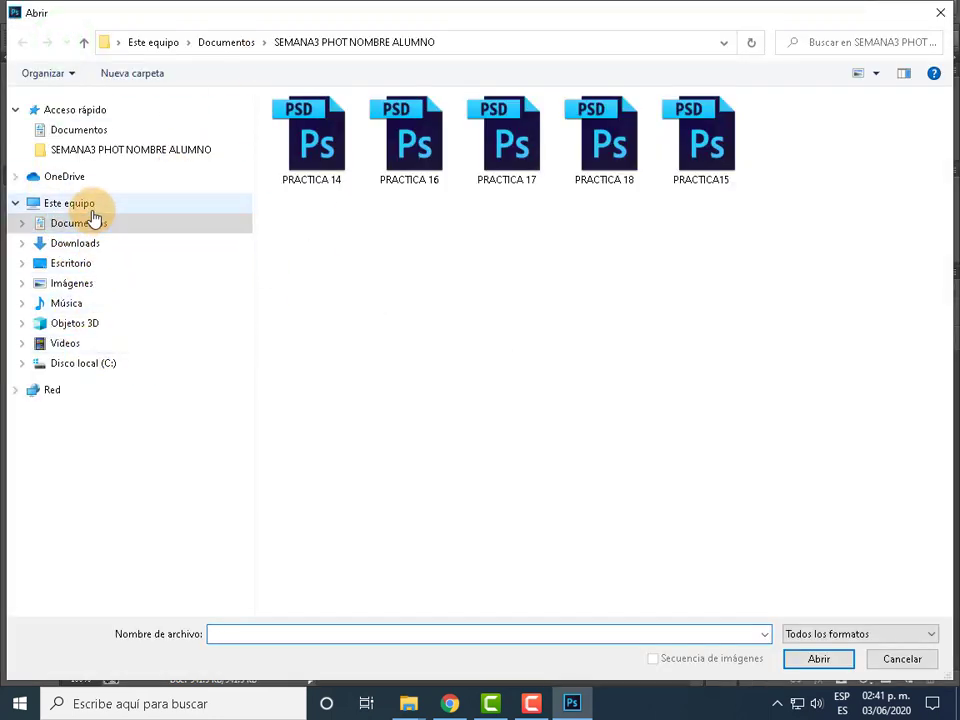
{"action": "left_click", "coordinate": [96, 262]}
{"action": "double_click", "coordinate": [354, 122]}
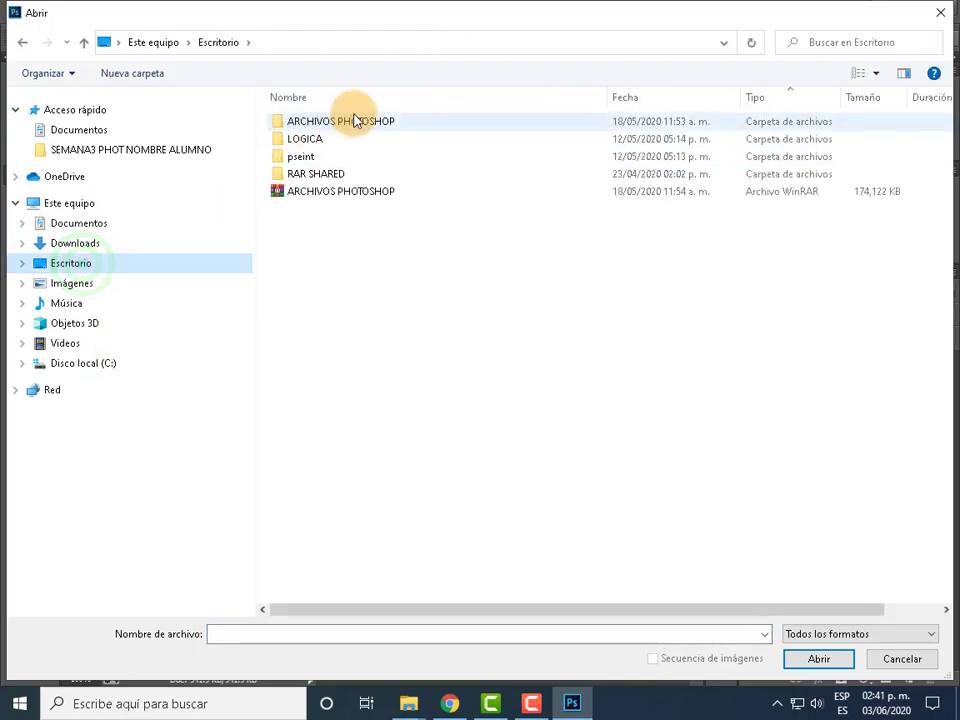
{"action": "double_click", "coordinate": [372, 122]}
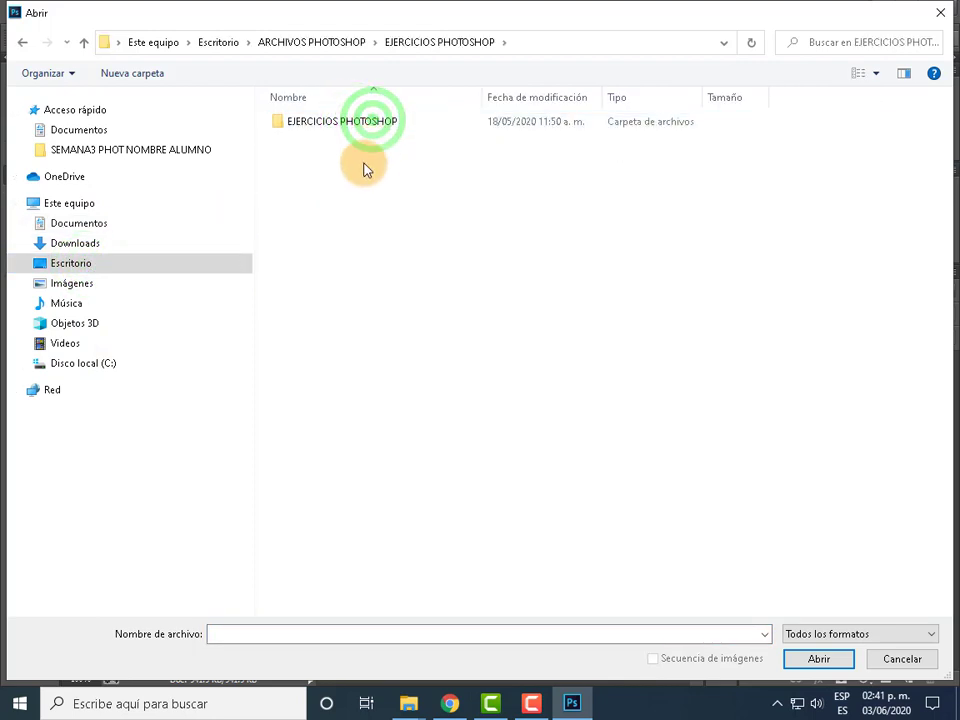
{"action": "double_click", "coordinate": [358, 121]}
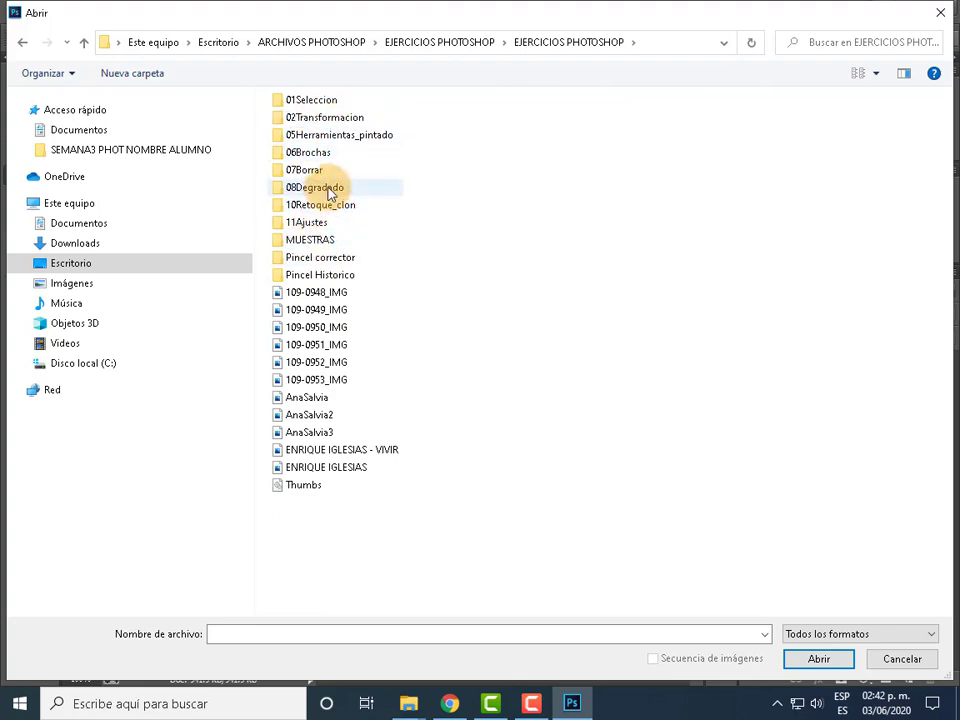
{"action": "double_click", "coordinate": [330, 190]}
{"action": "left_click", "coordinate": [311, 150]}
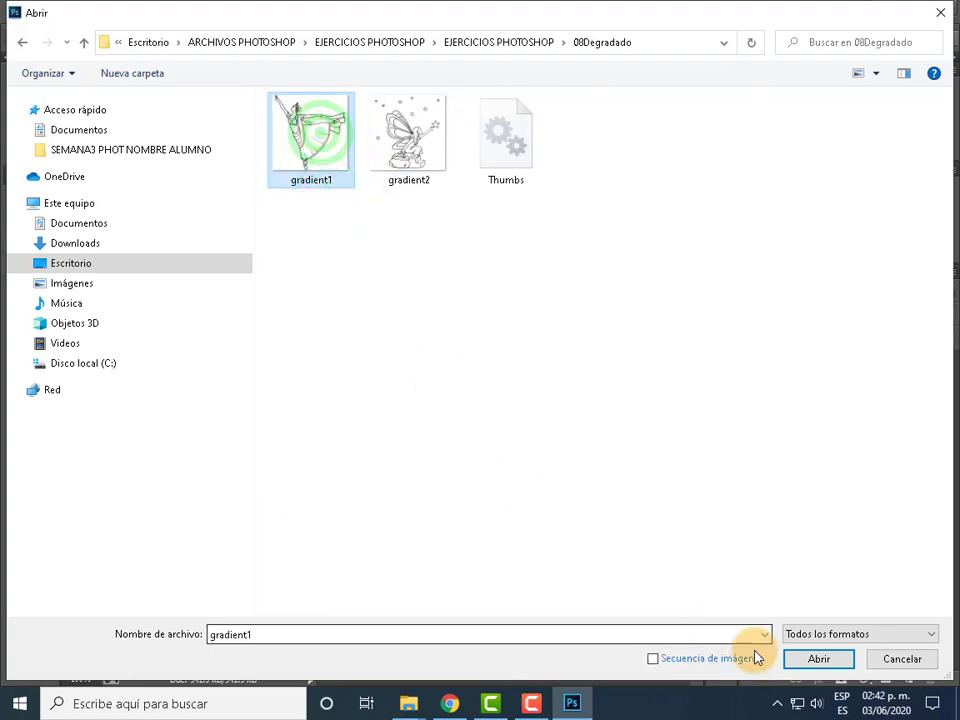
{"action": "left_click", "coordinate": [826, 662]}
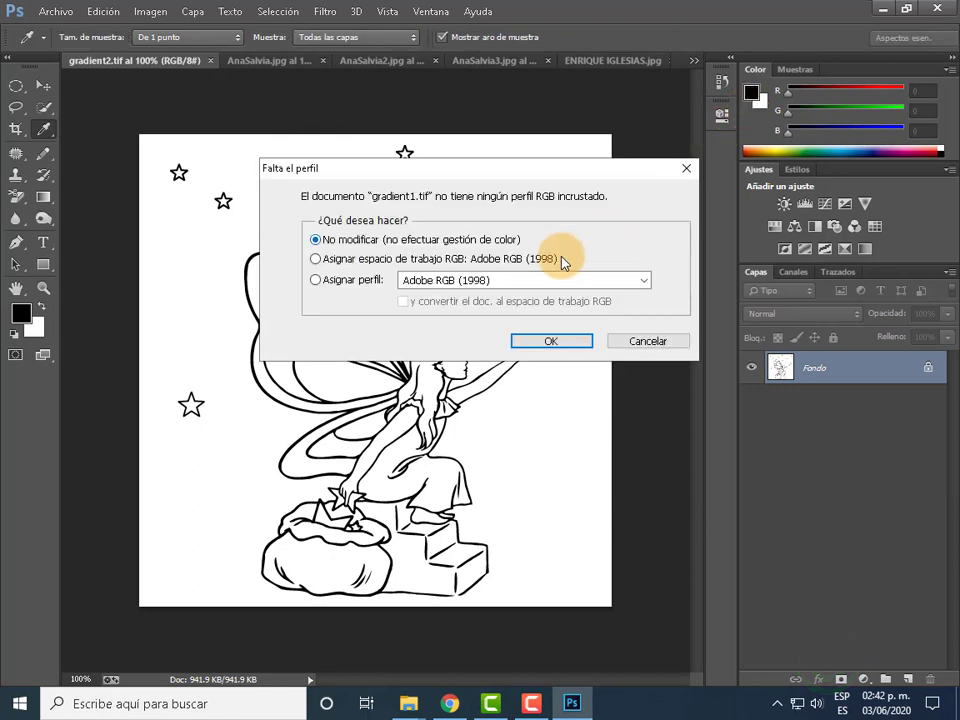
{"action": "left_click", "coordinate": [562, 345]}
- Return to the gradient2.tif fairy drawing and zoom in to 300%
{"action": "left_click", "coordinate": [693, 61]}
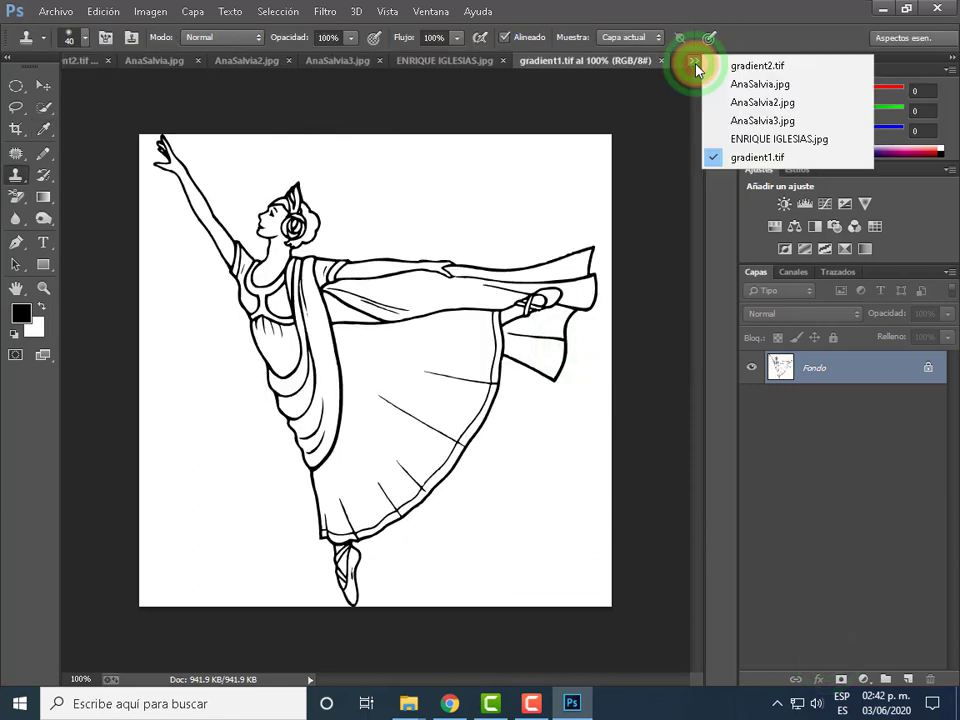
{"action": "left_click", "coordinate": [757, 156]}
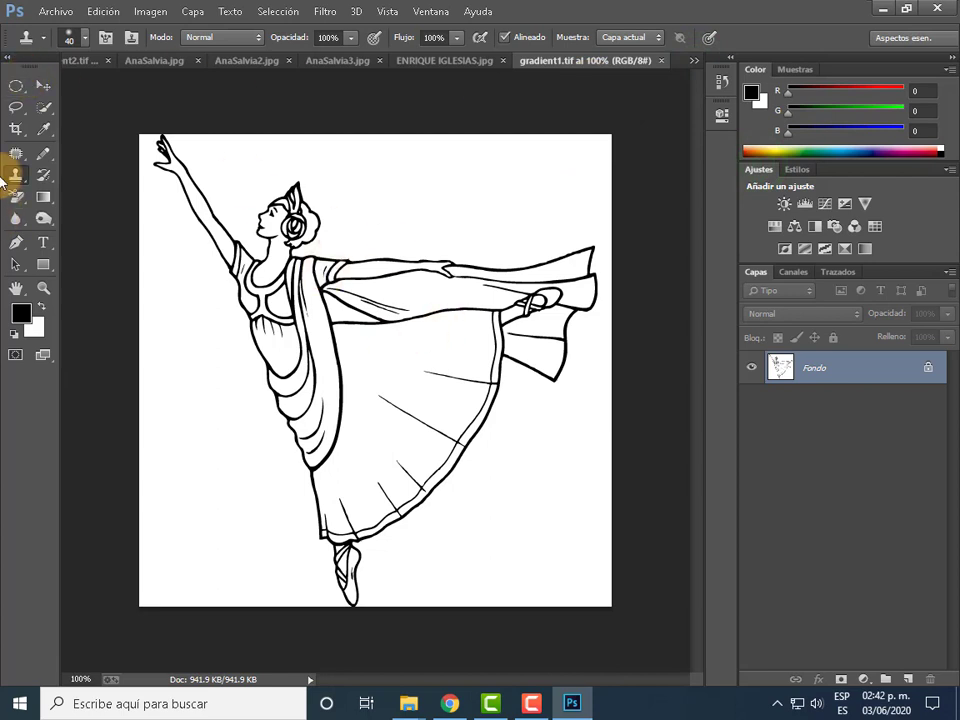
{"action": "left_click", "coordinate": [696, 64]}
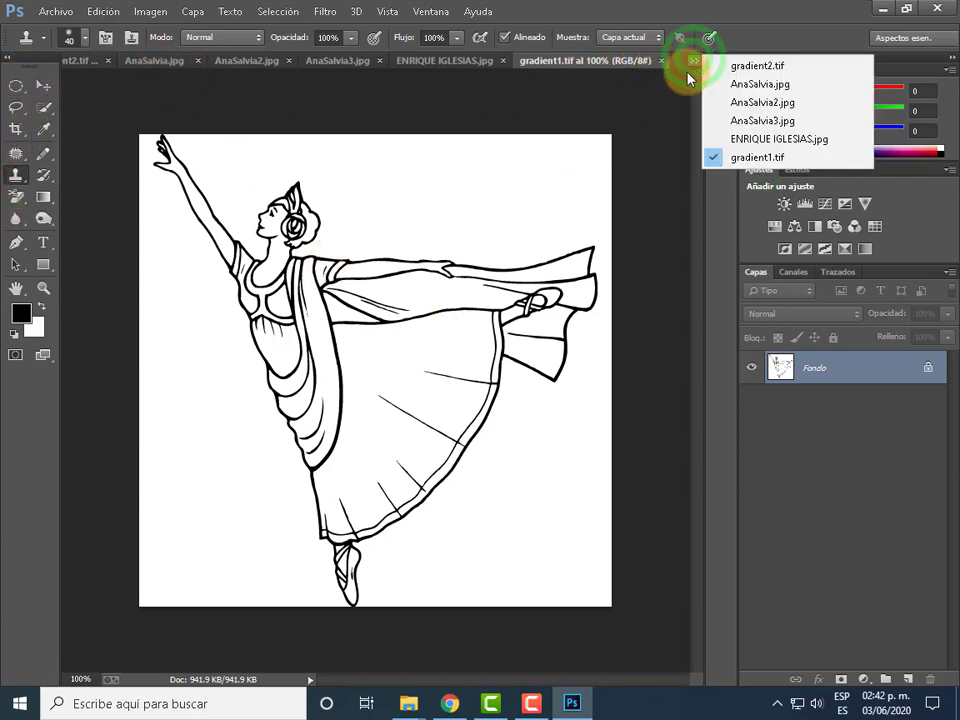
{"action": "left_click", "coordinate": [742, 60]}
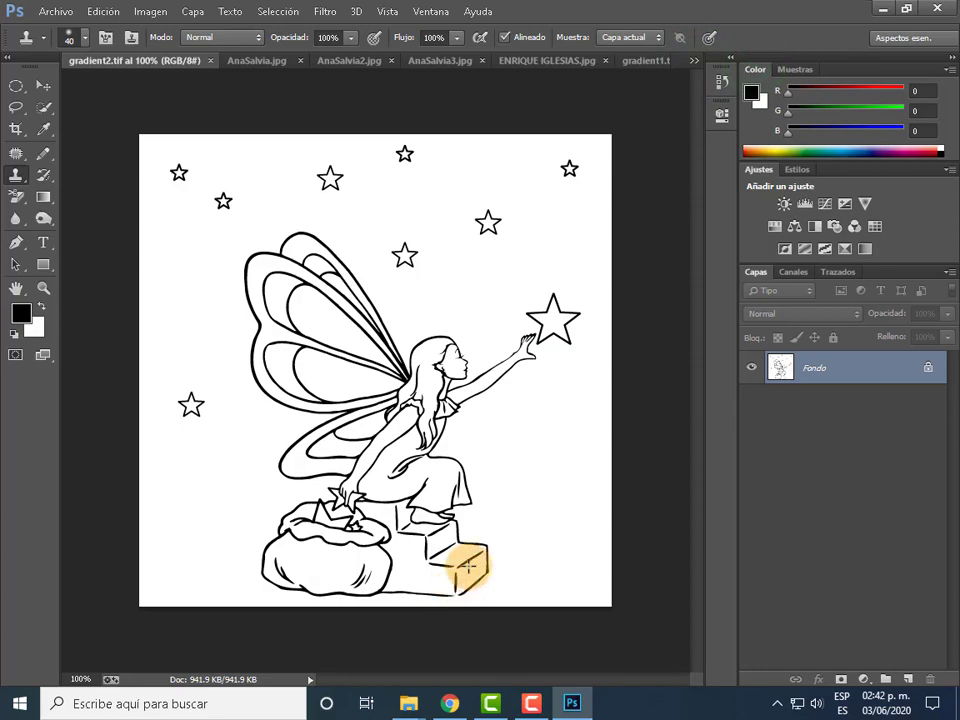
{"action": "key", "text": "ctrl+plus"}
{"action": "key", "text": "ctrl+plus"}
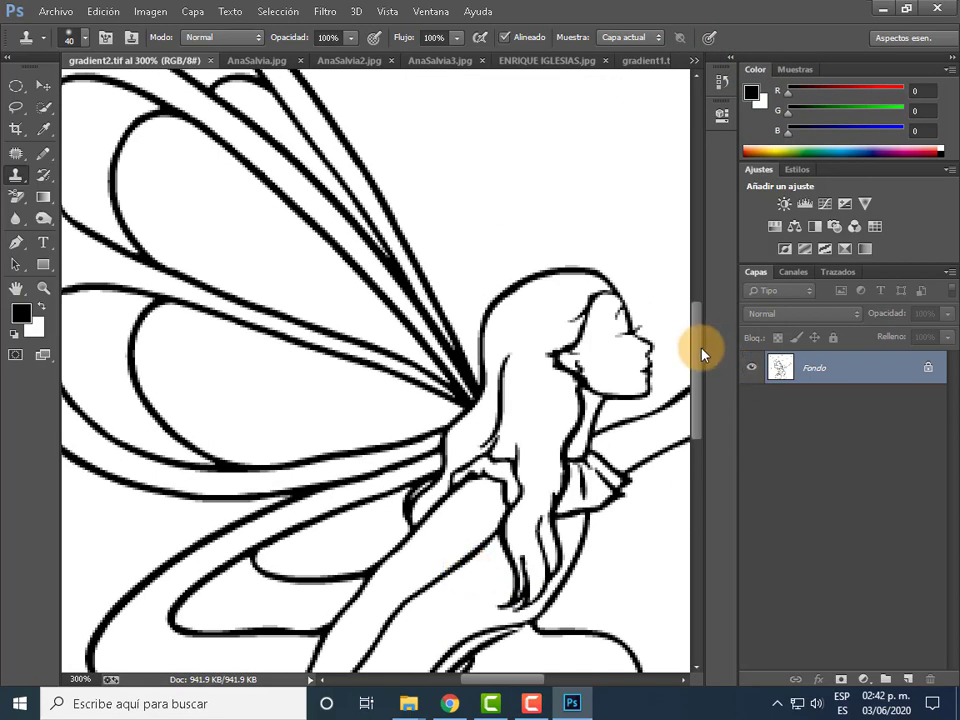
{"action": "left_click_drag", "start_coordinate": [697, 348], "coordinate": [720, 497]}
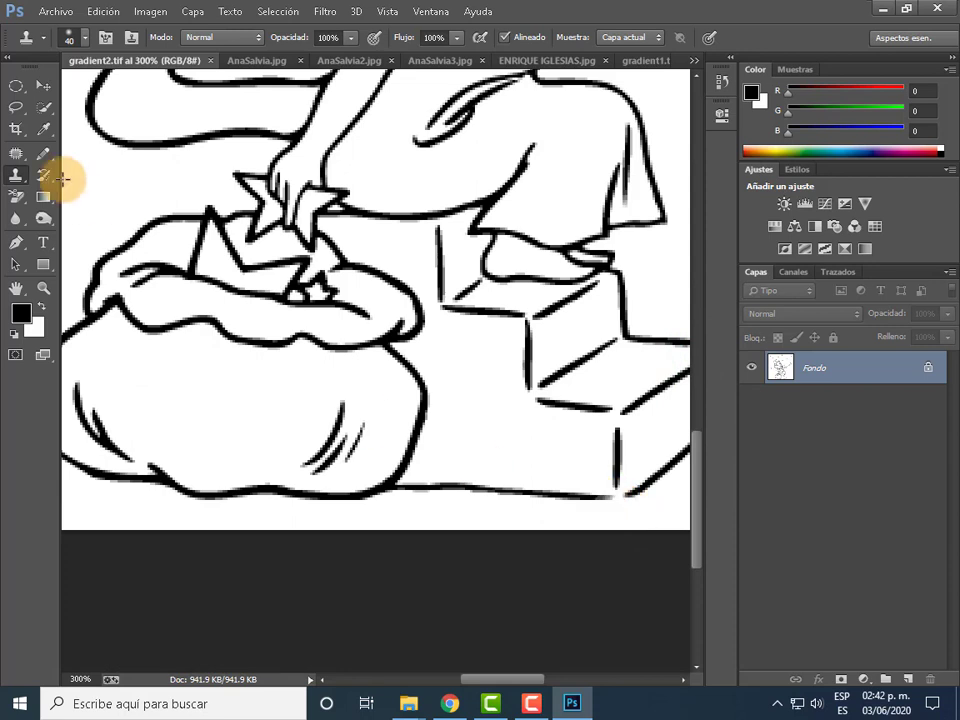
- Paint a faint grey dab near the steps' base with the soft Brush at 40% opacity
{"action": "left_click", "coordinate": [45, 130]}
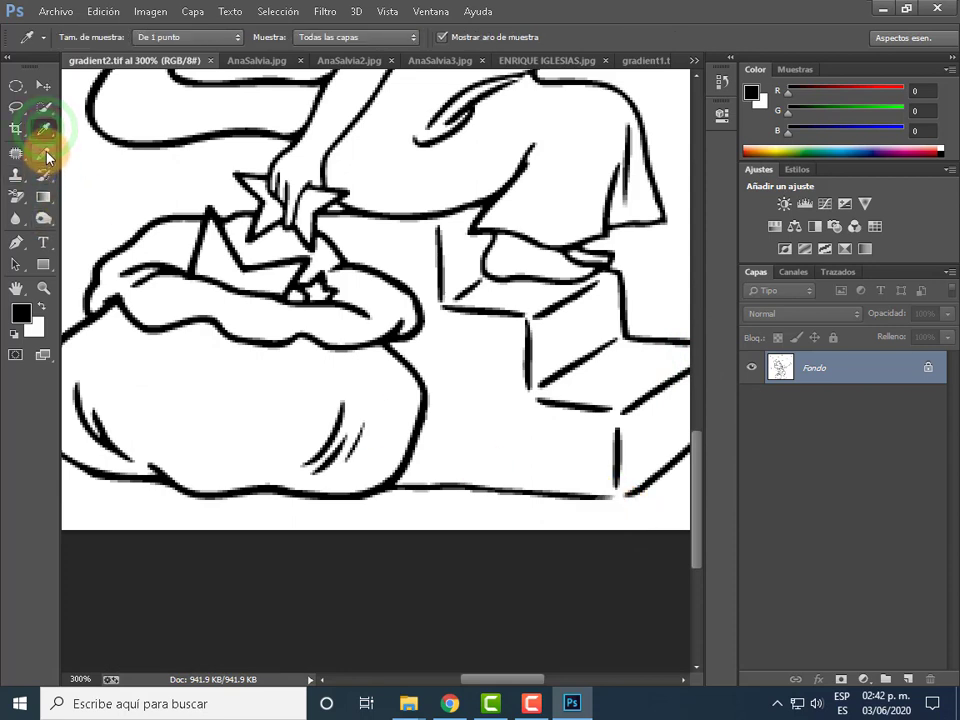
{"action": "left_click_drag", "start_coordinate": [43, 152], "coordinate": [152, 172]}
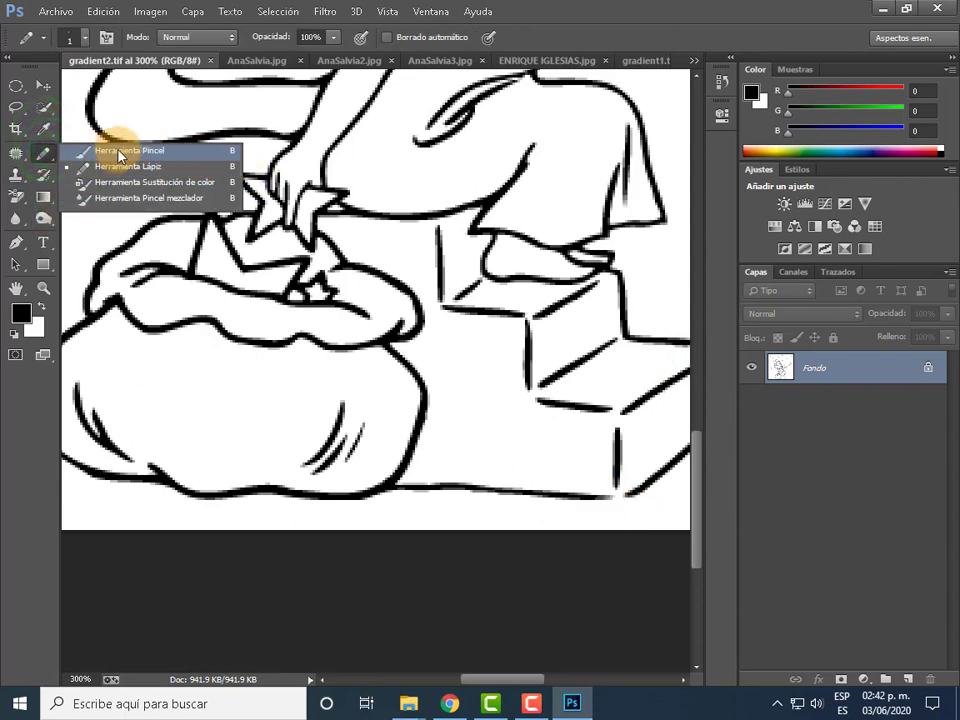
{"action": "left_click", "coordinate": [122, 153]}
{"action": "left_click", "coordinate": [608, 493]}
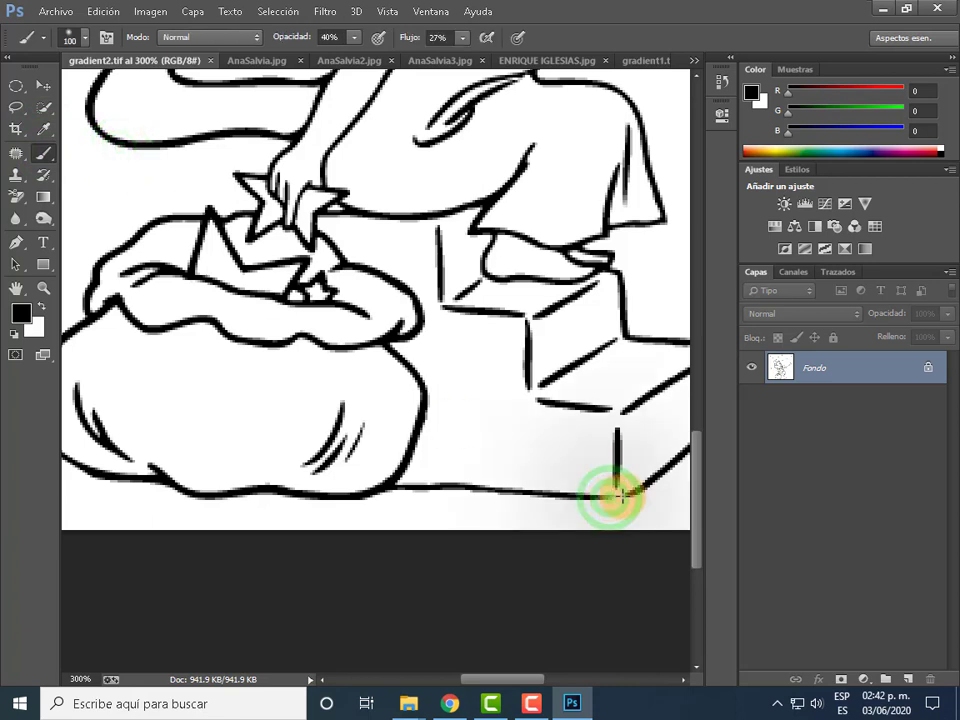
- Cycle through the eraser, history brush and brush tools, ending on the Pencil
{"action": "left_click", "coordinate": [20, 205]}
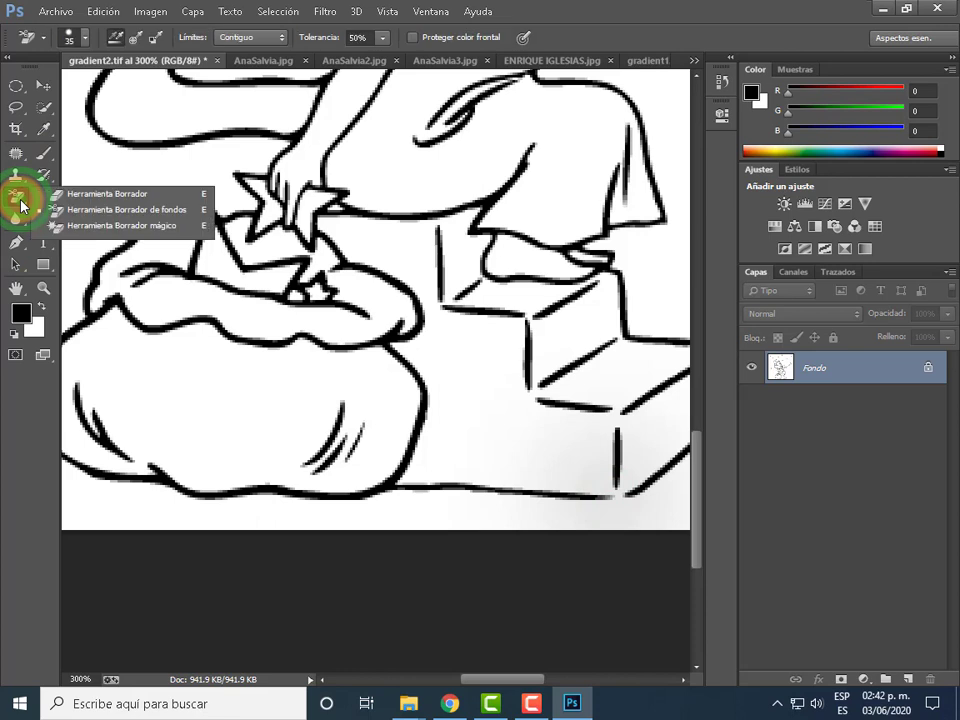
{"action": "left_click", "coordinate": [45, 129]}
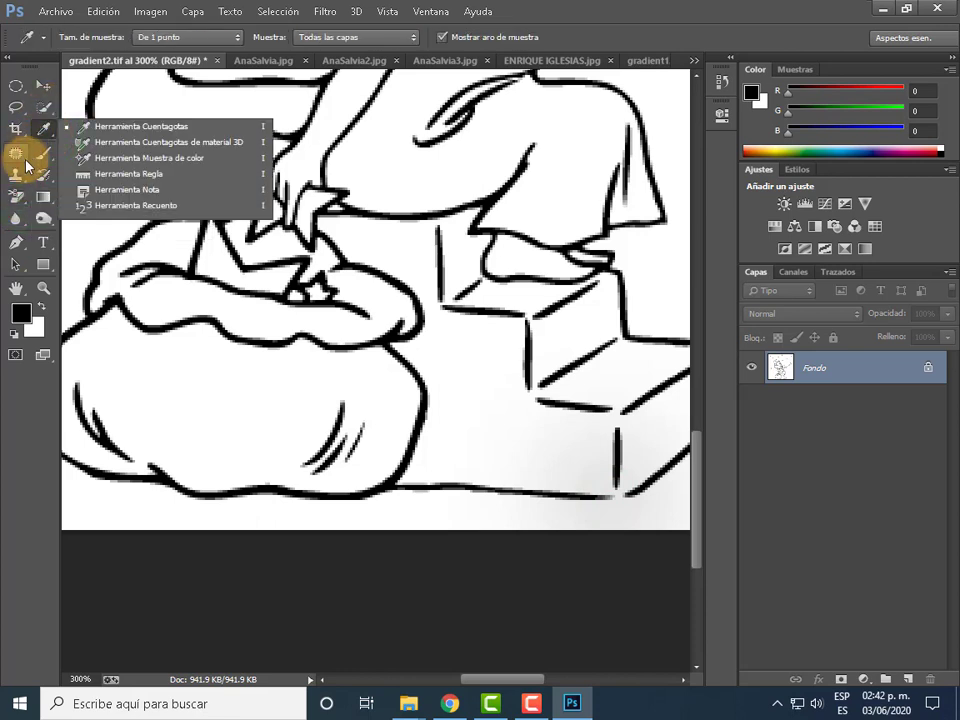
{"action": "left_click", "coordinate": [46, 180]}
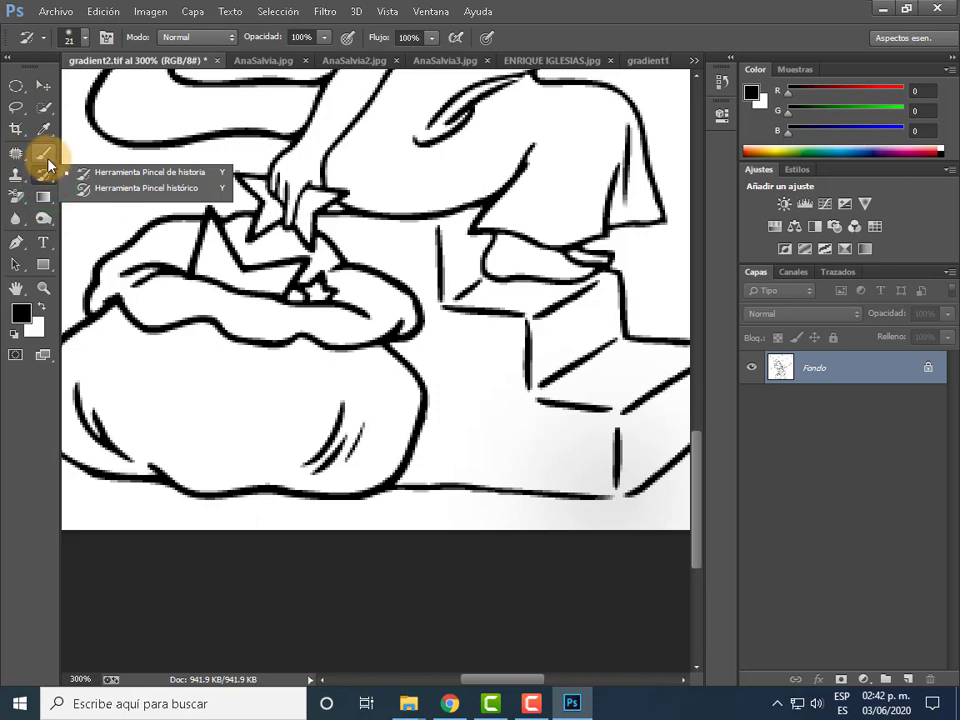
{"action": "left_click", "coordinate": [48, 160]}
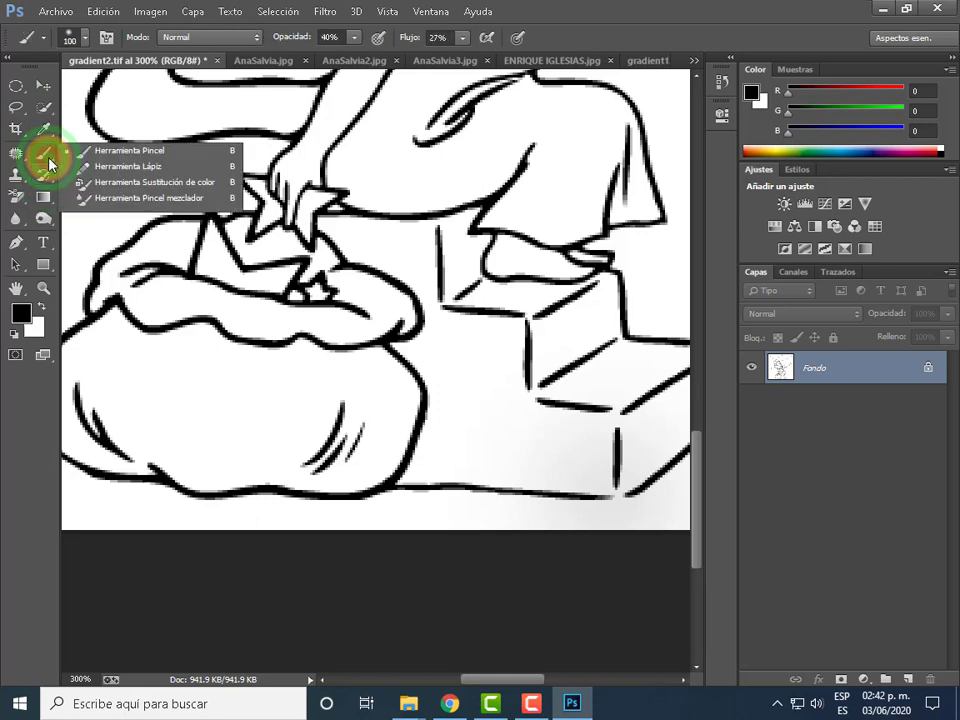
{"action": "left_click", "coordinate": [148, 172]}
- Close the line at the steps' bottom right with a 1-pixel pencil stroke, then zoom back to 100%
{"action": "left_click", "coordinate": [148, 172]}
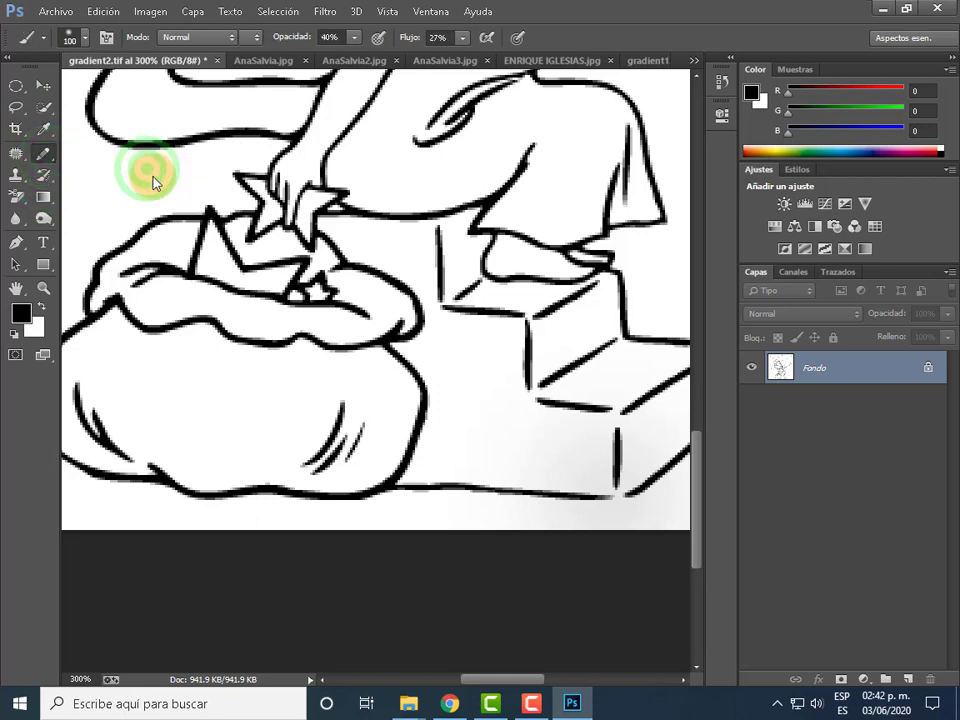
{"action": "left_click_drag", "start_coordinate": [632, 488], "coordinate": [611, 493]}
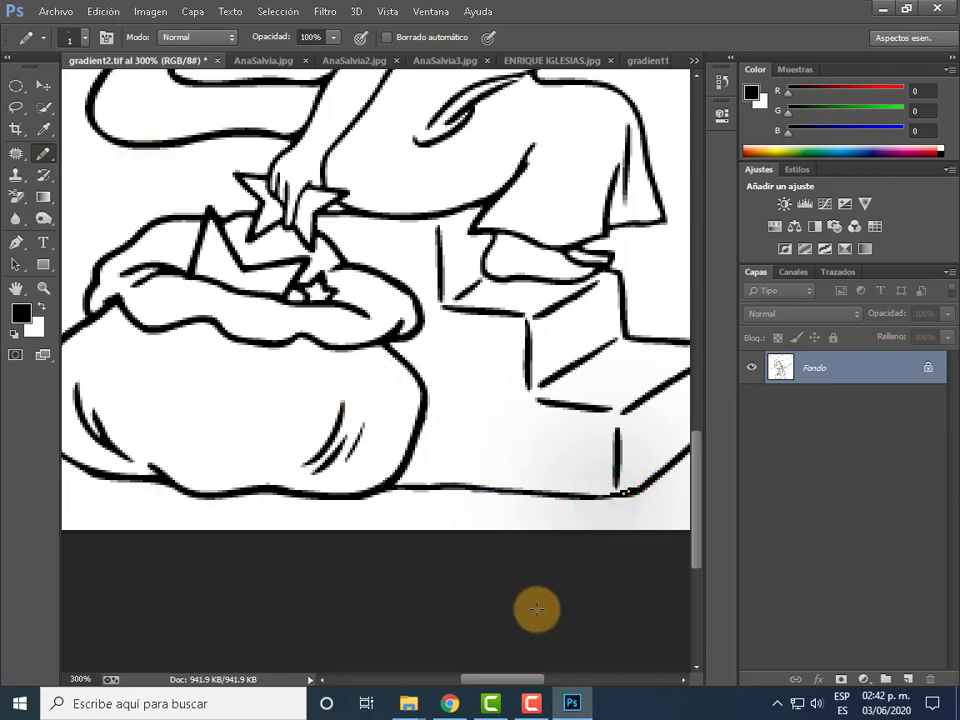
{"action": "key", "text": "ctrl+minus"}
{"action": "key", "text": "ctrl+minus"}
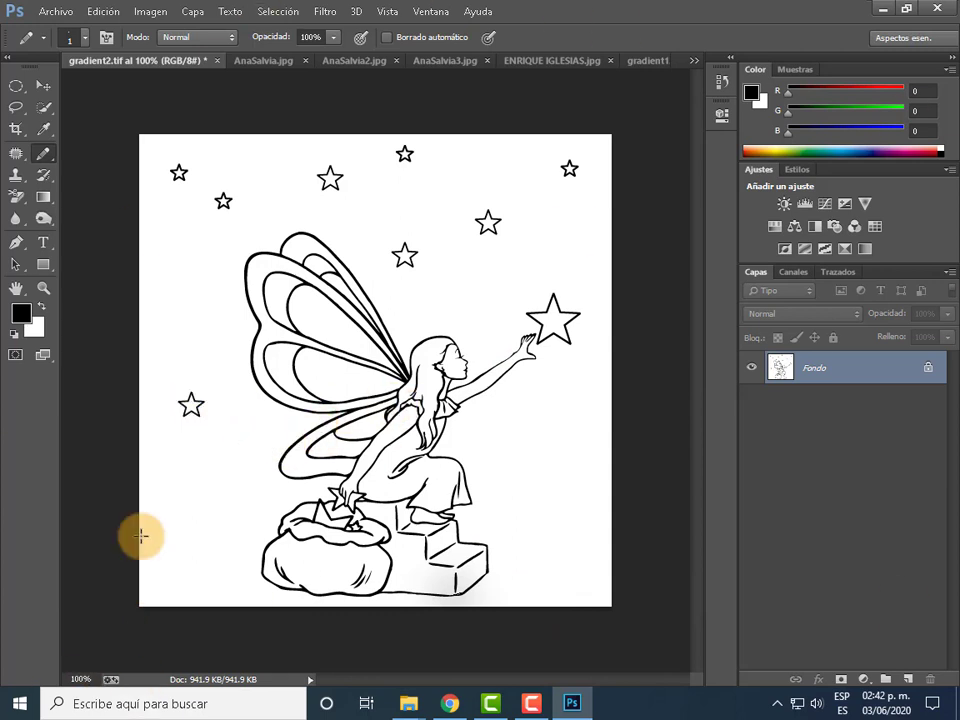
- Choose the Gradient tool with Diamond Gradient style and show the gradient preset picker
{"action": "left_click", "coordinate": [47, 199]}
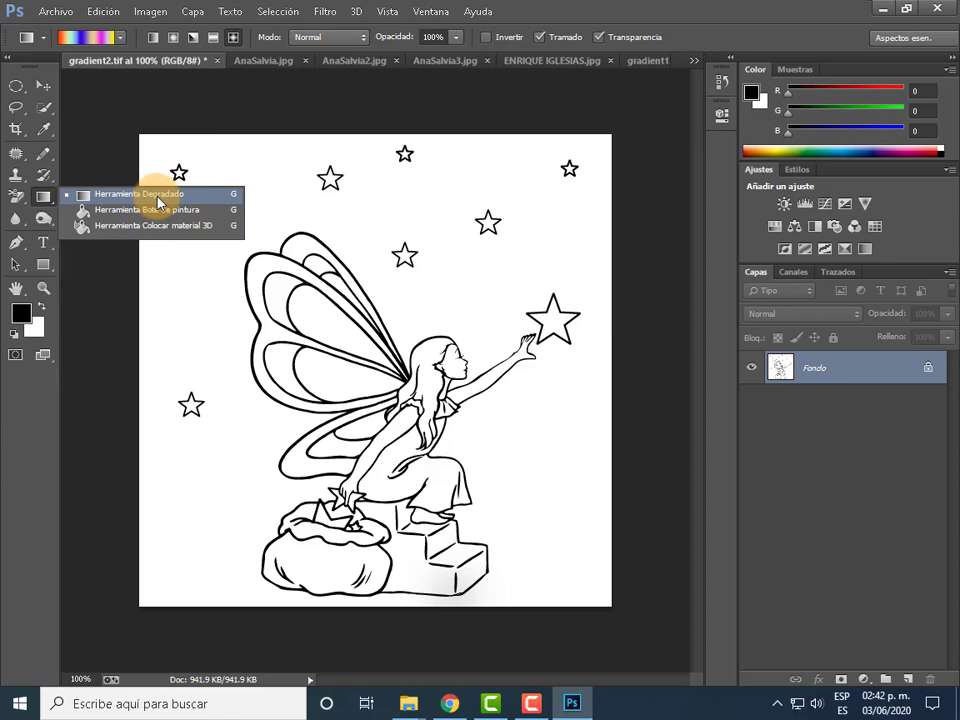
{"action": "left_click", "coordinate": [158, 199]}
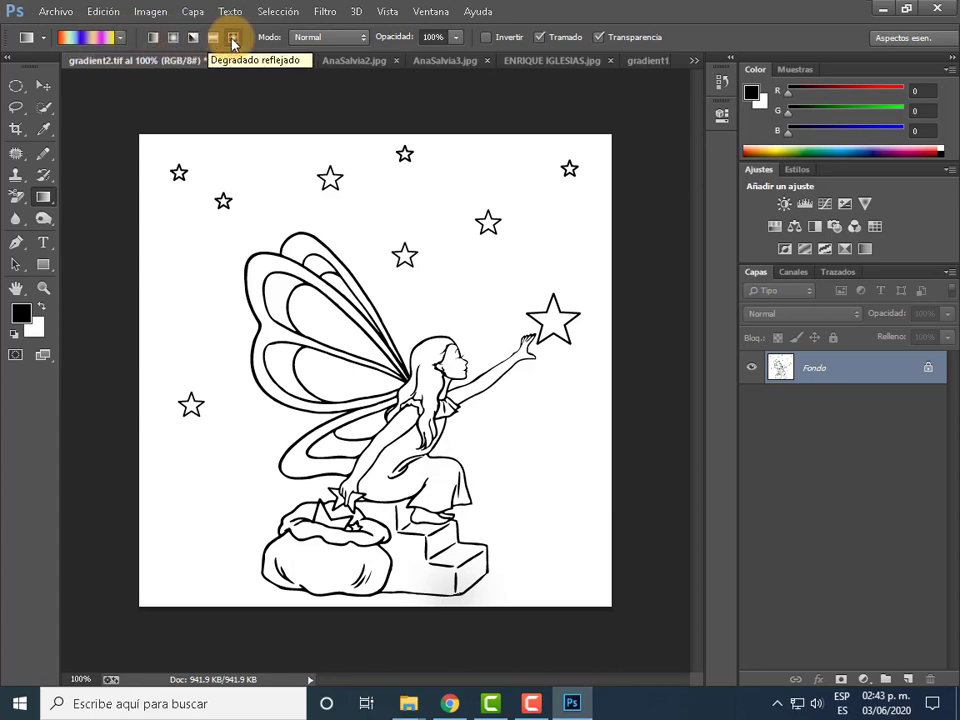
{"action": "left_click", "coordinate": [233, 40]}
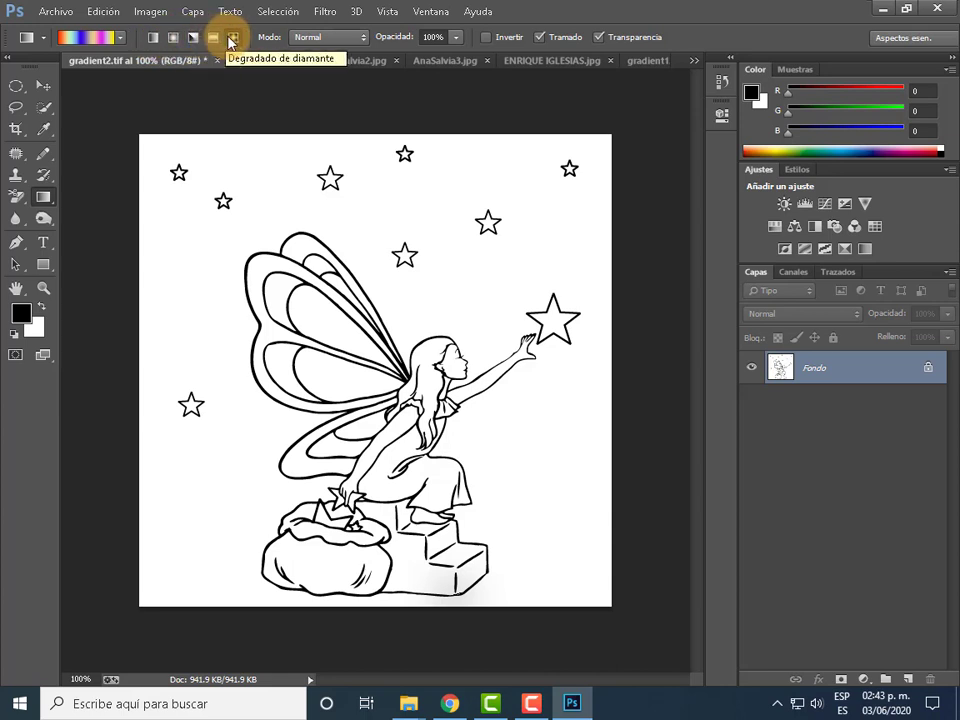
{"action": "left_click", "coordinate": [120, 37]}
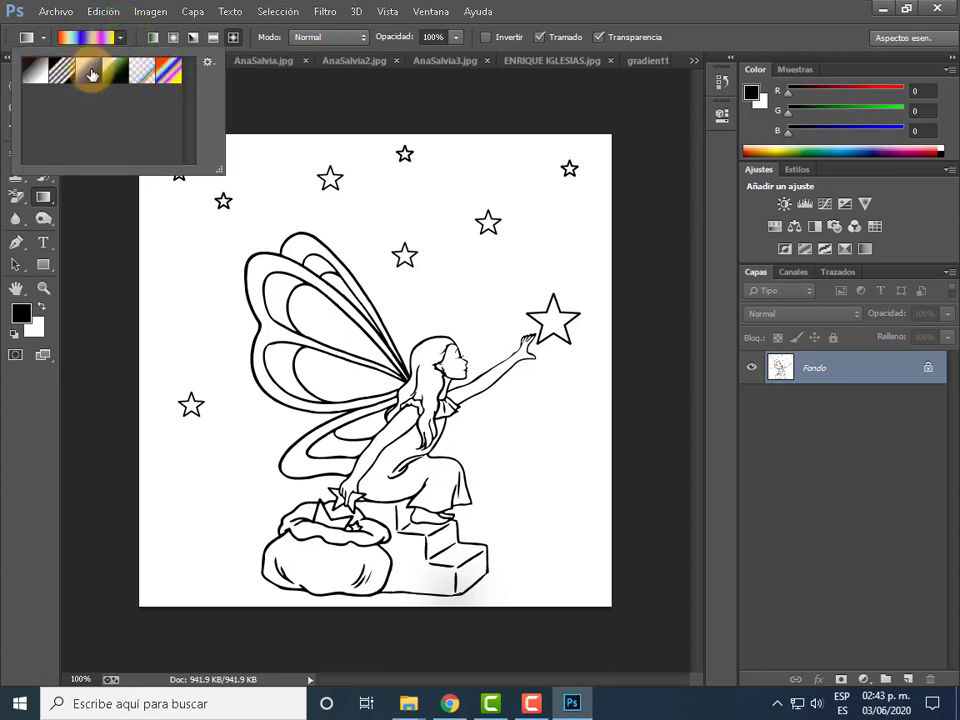
- Replace the gradient presets with the Pasteles set, discarding the old gradients
{"action": "left_click", "coordinate": [530, 704]}
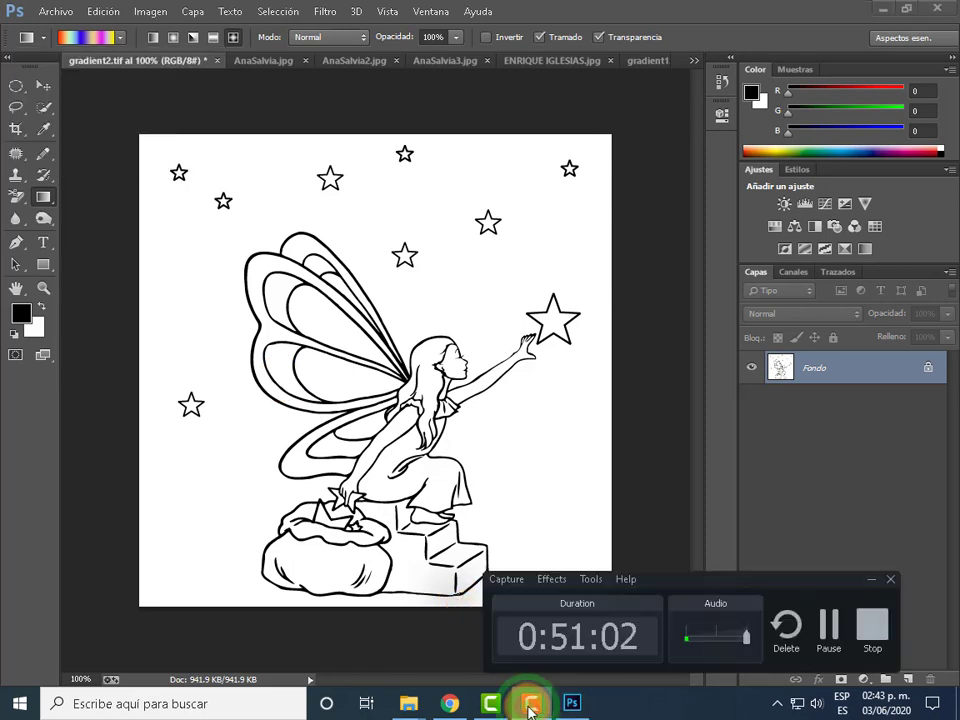
{"action": "left_click", "coordinate": [120, 37]}
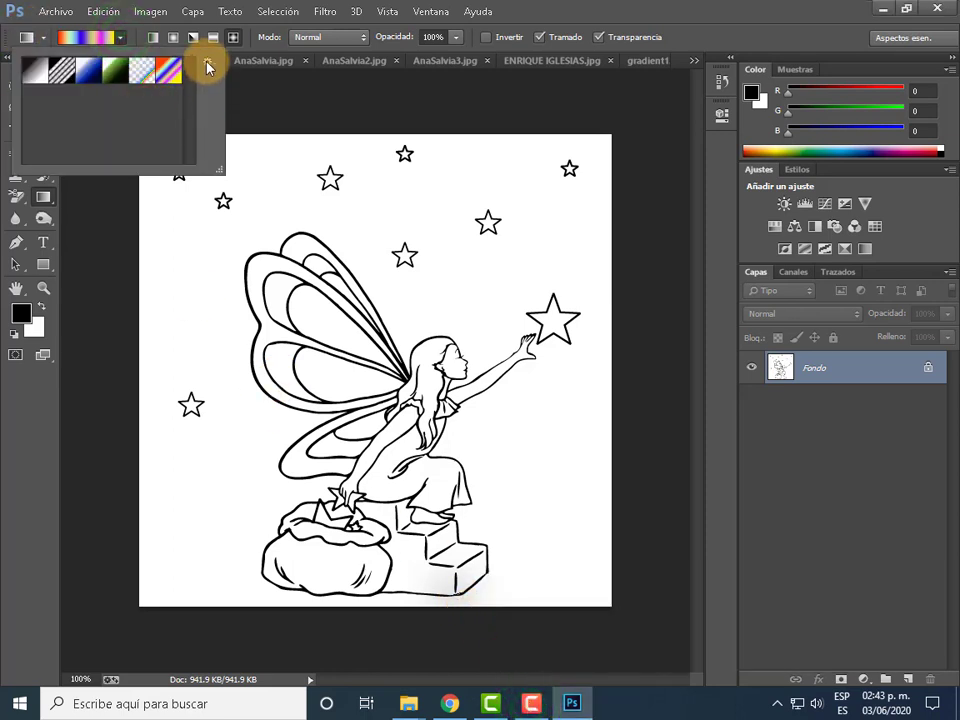
{"action": "left_click", "coordinate": [208, 64]}
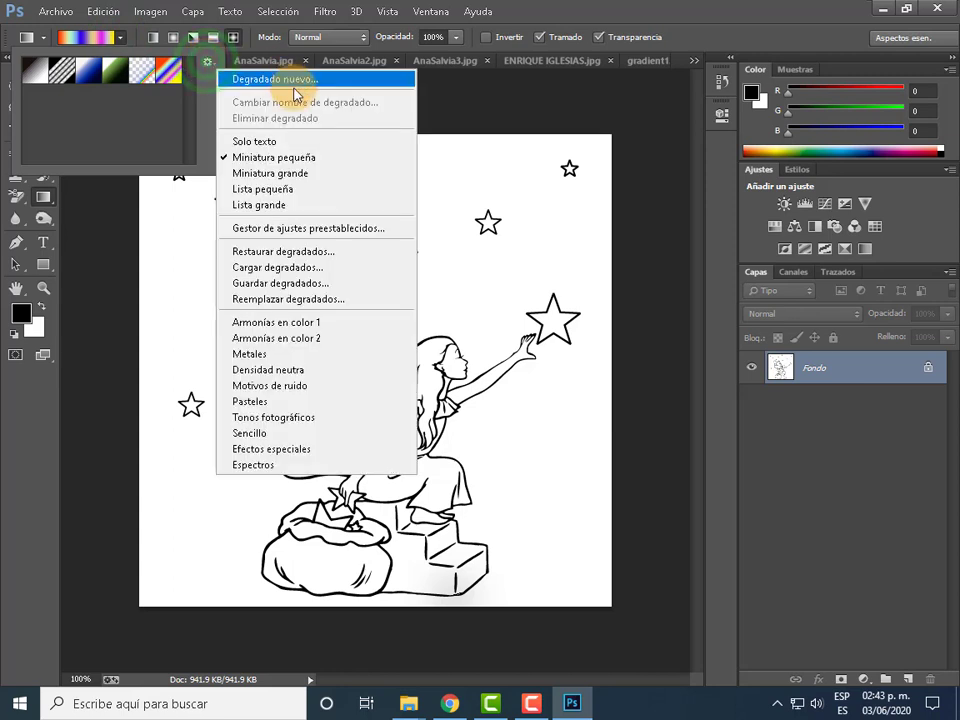
{"action": "left_click", "coordinate": [262, 402]}
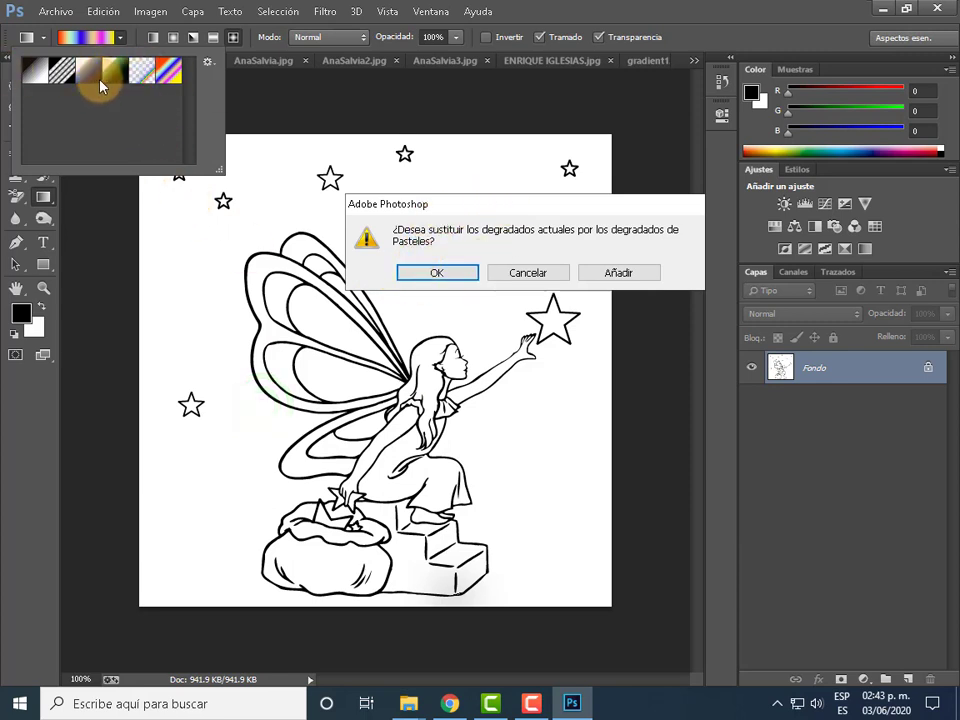
{"action": "left_click", "coordinate": [434, 272]}
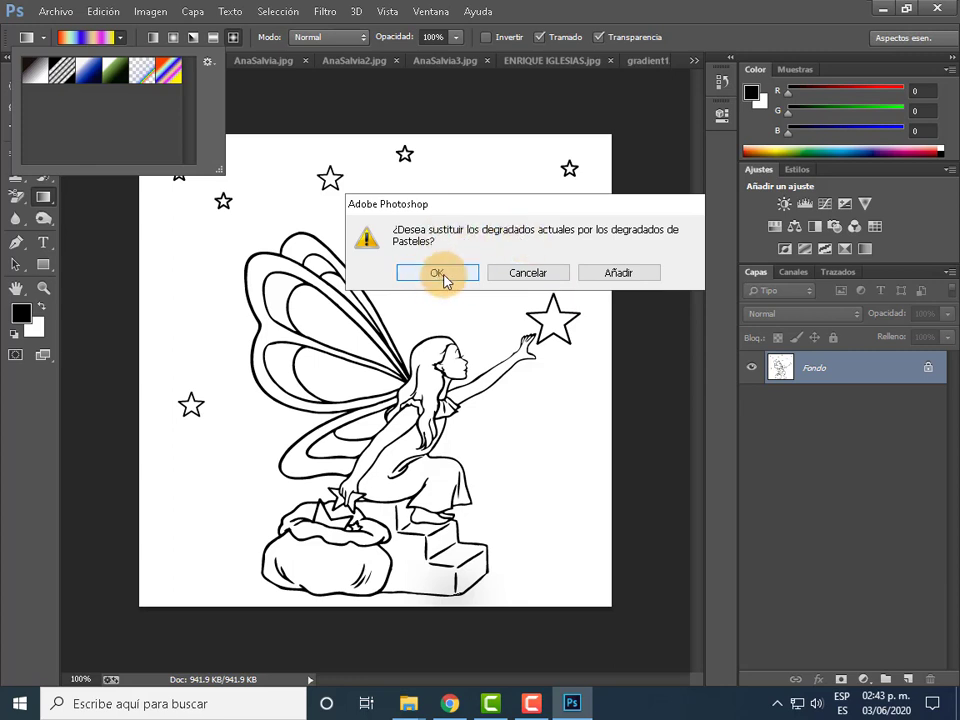
{"action": "left_click", "coordinate": [443, 275]}
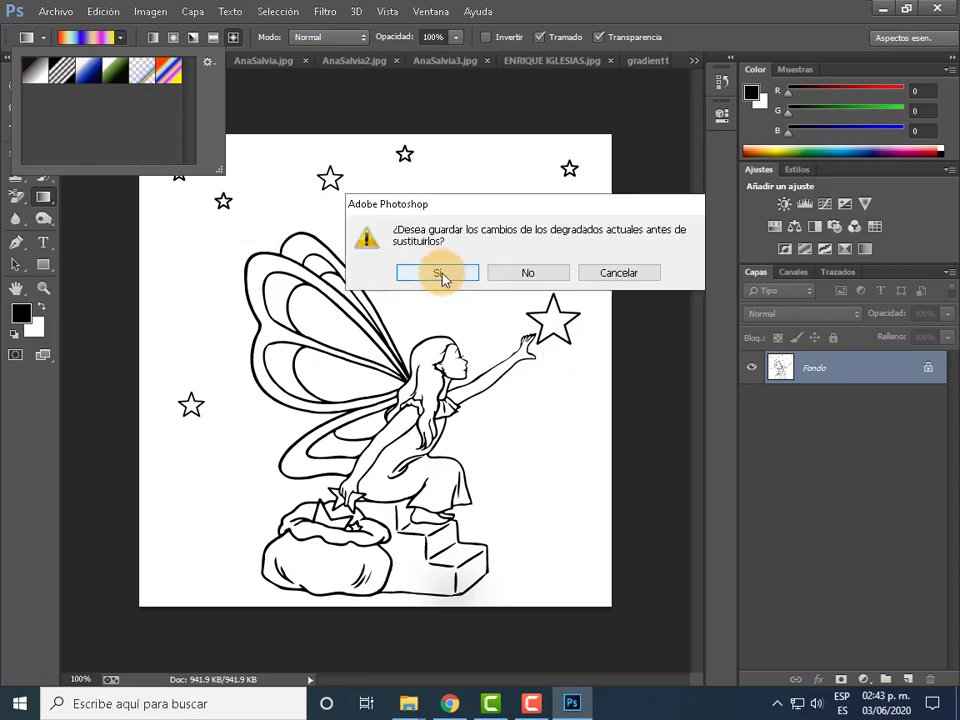
{"action": "left_click", "coordinate": [547, 276]}
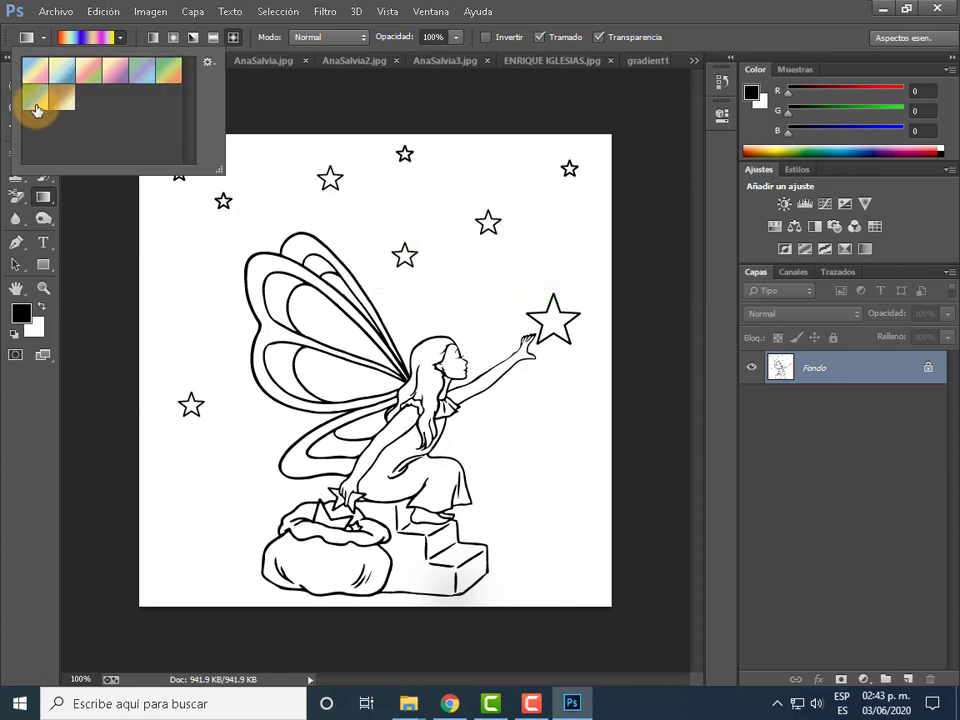
- Append the Densidad neutra gradients, then replace the presets with the Sencillo set
{"action": "left_click", "coordinate": [205, 63]}
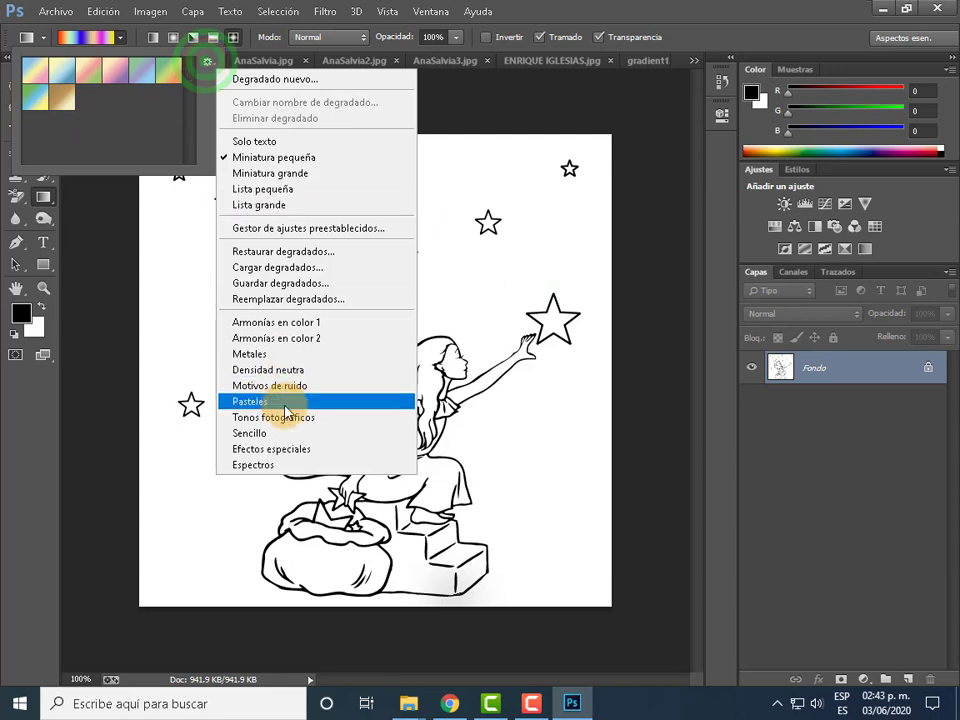
{"action": "left_click", "coordinate": [278, 371]}
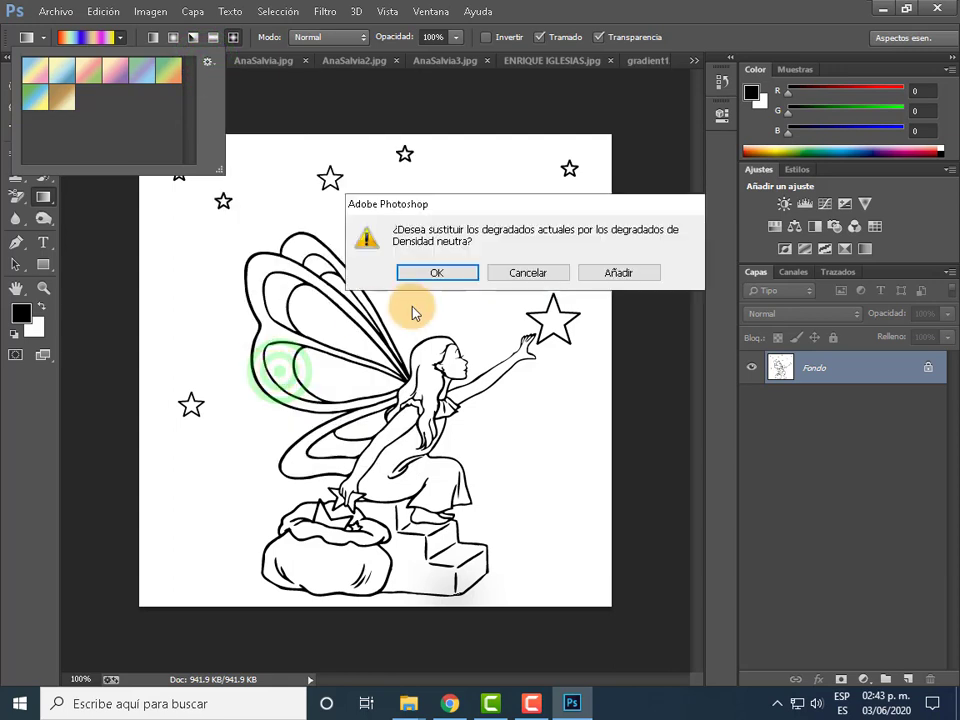
{"action": "left_click", "coordinate": [620, 273]}
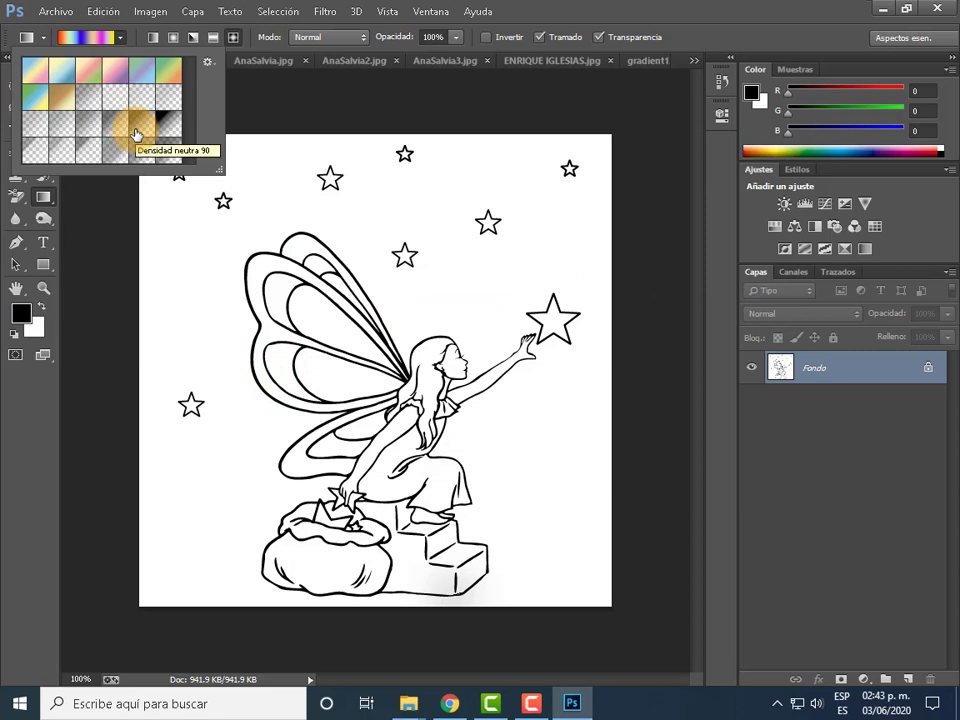
{"action": "left_click", "coordinate": [209, 62]}
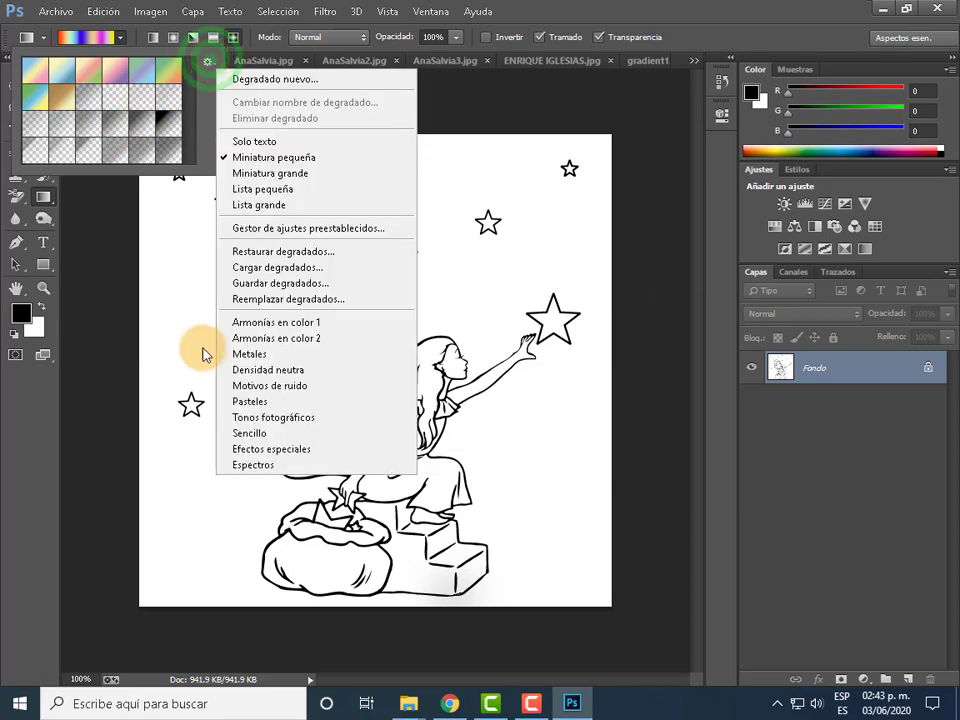
{"action": "left_click", "coordinate": [257, 438]}
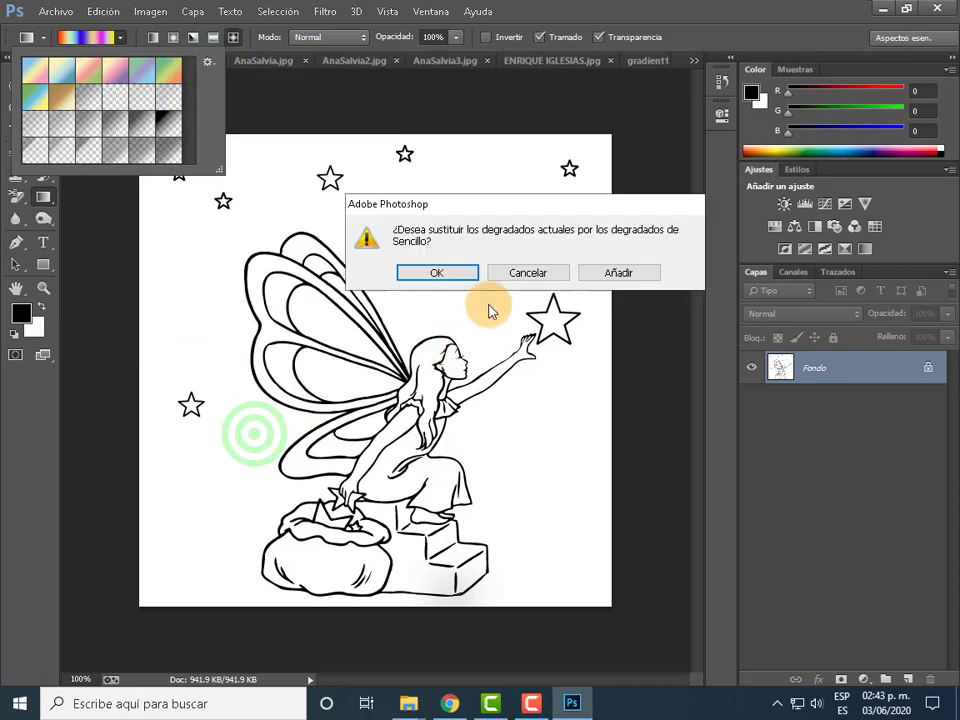
{"action": "left_click", "coordinate": [446, 278]}
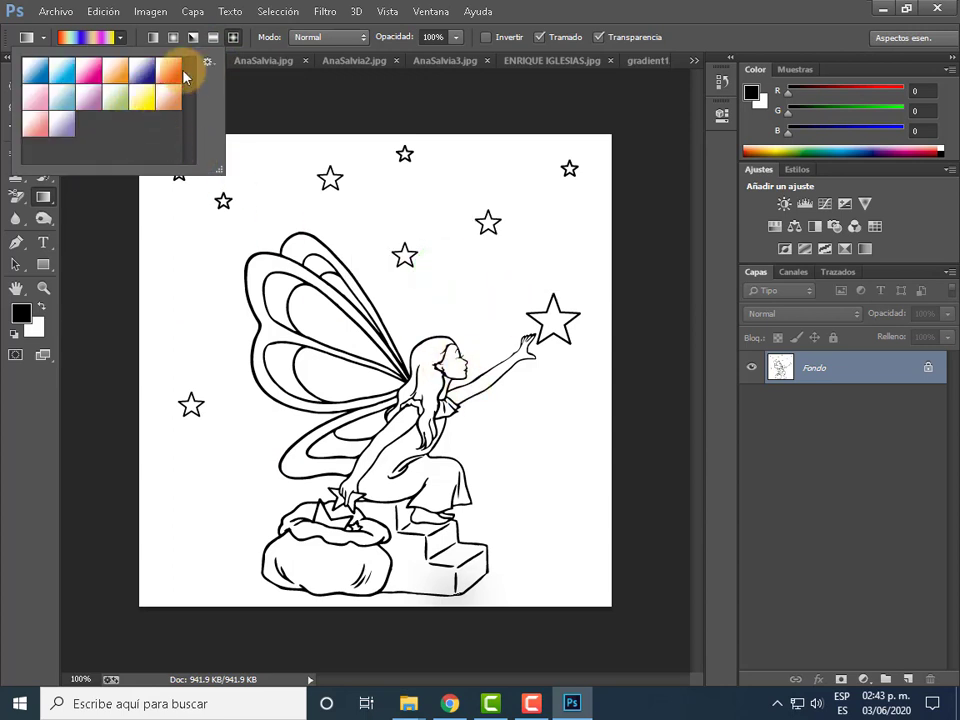
- Append the Efectos especiales gradient set to the presets
{"action": "left_click", "coordinate": [206, 63]}
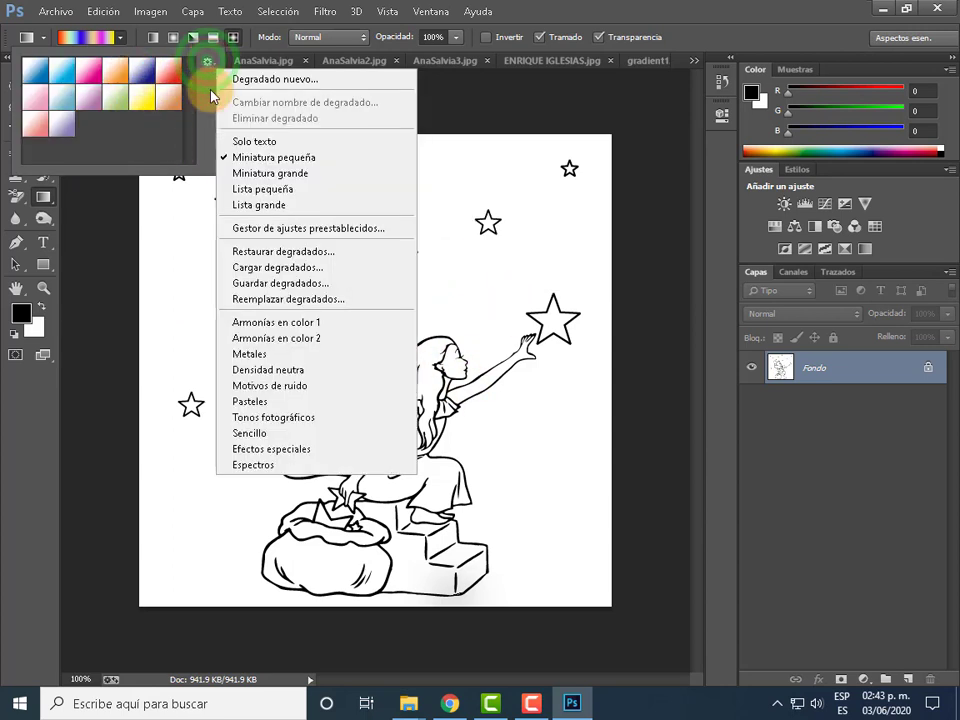
{"action": "left_click", "coordinate": [287, 452]}
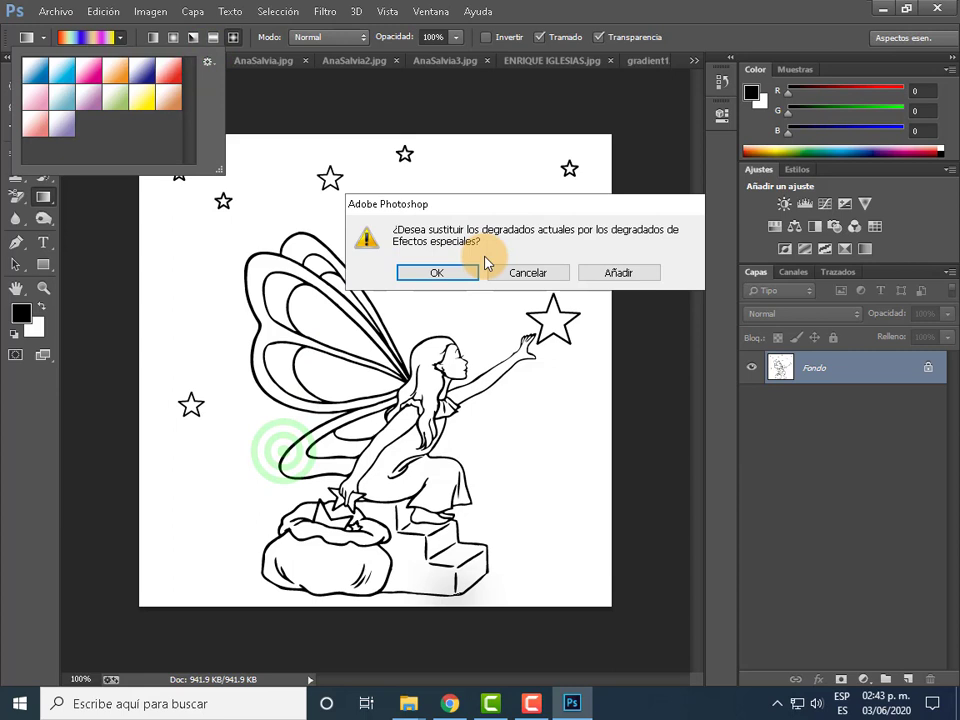
{"action": "left_click", "coordinate": [620, 276]}
{"action": "left_click_drag", "start_coordinate": [112, 120], "coordinate": [107, 165]}
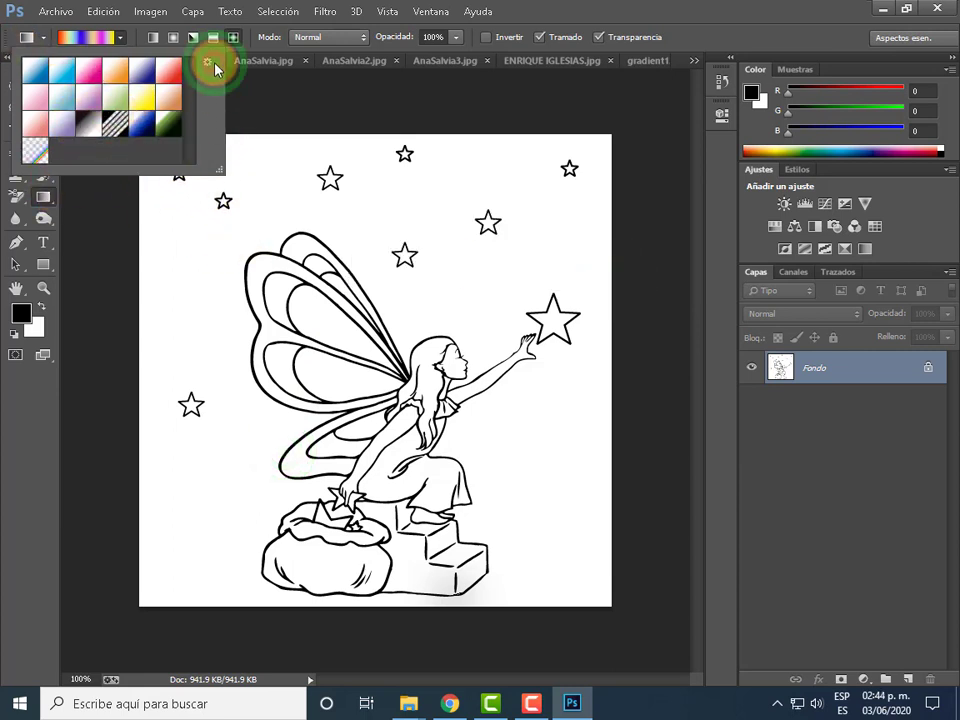
- Load Armonías en color 1 in place of the presets and select the orange-to-yellow gradient
{"action": "left_click", "coordinate": [208, 62]}
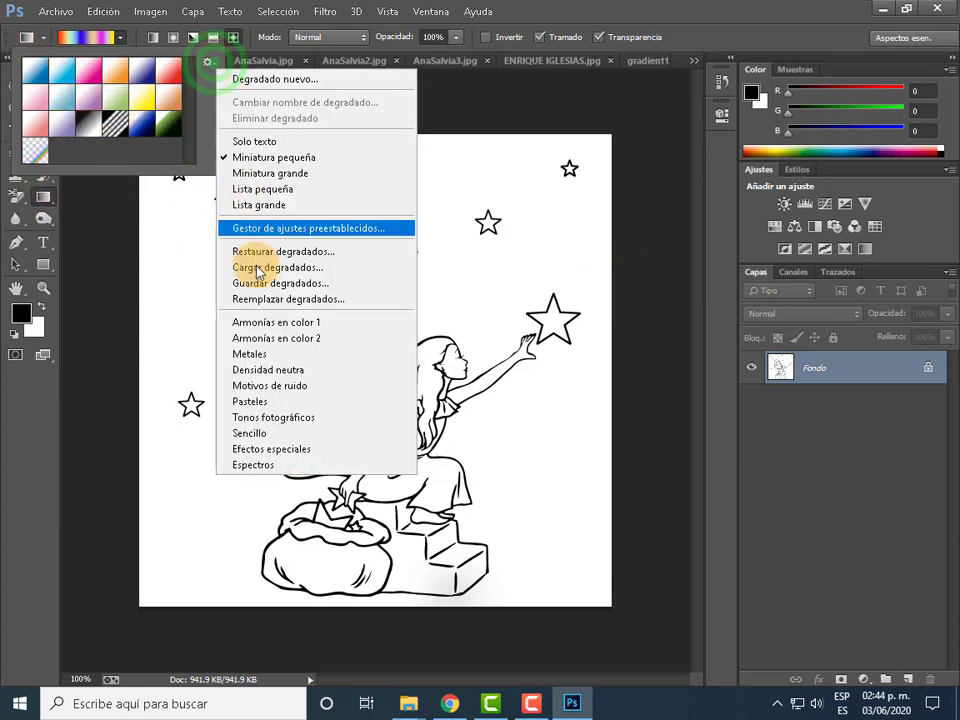
{"action": "left_click", "coordinate": [270, 322]}
{"action": "left_click", "coordinate": [471, 274]}
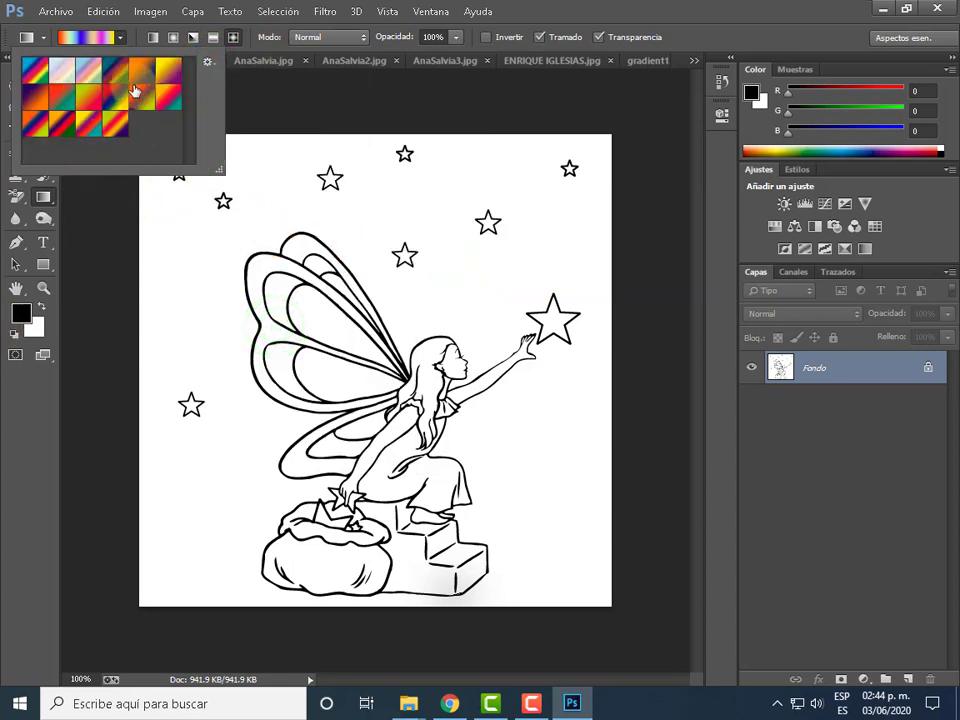
{"action": "left_click", "coordinate": [102, 139]}
- Open the Gradient Editor and save the current multicolour gradient as a new preset
{"action": "left_click", "coordinate": [86, 37]}
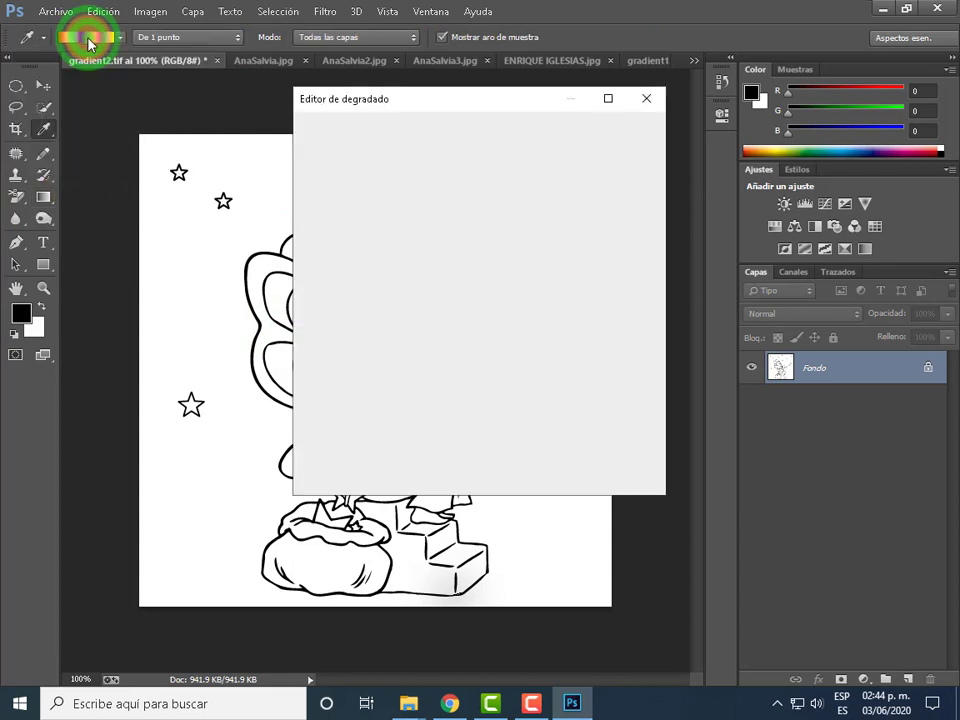
{"action": "left_click_drag", "start_coordinate": [479, 86], "coordinate": [392, 99]}
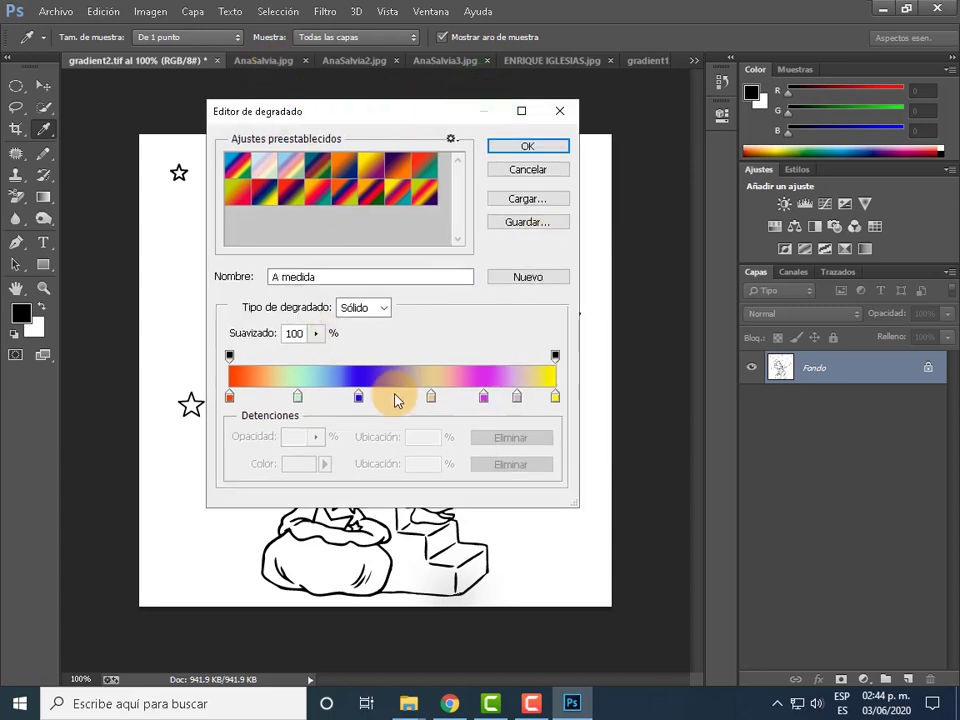
{"action": "left_click", "coordinate": [371, 273]}
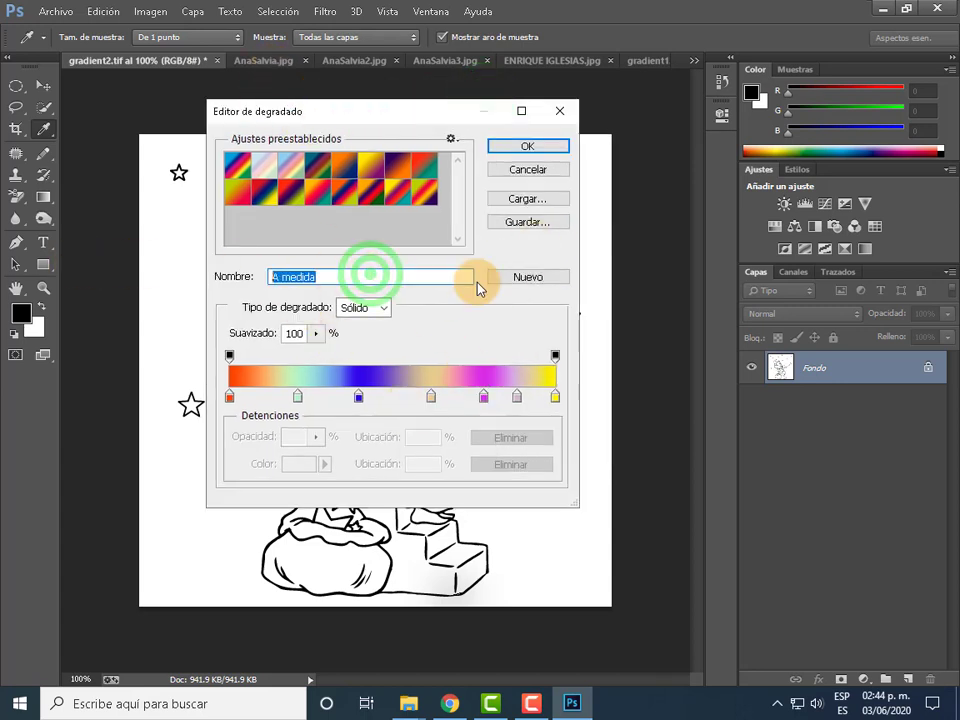
{"action": "left_click", "coordinate": [521, 276]}
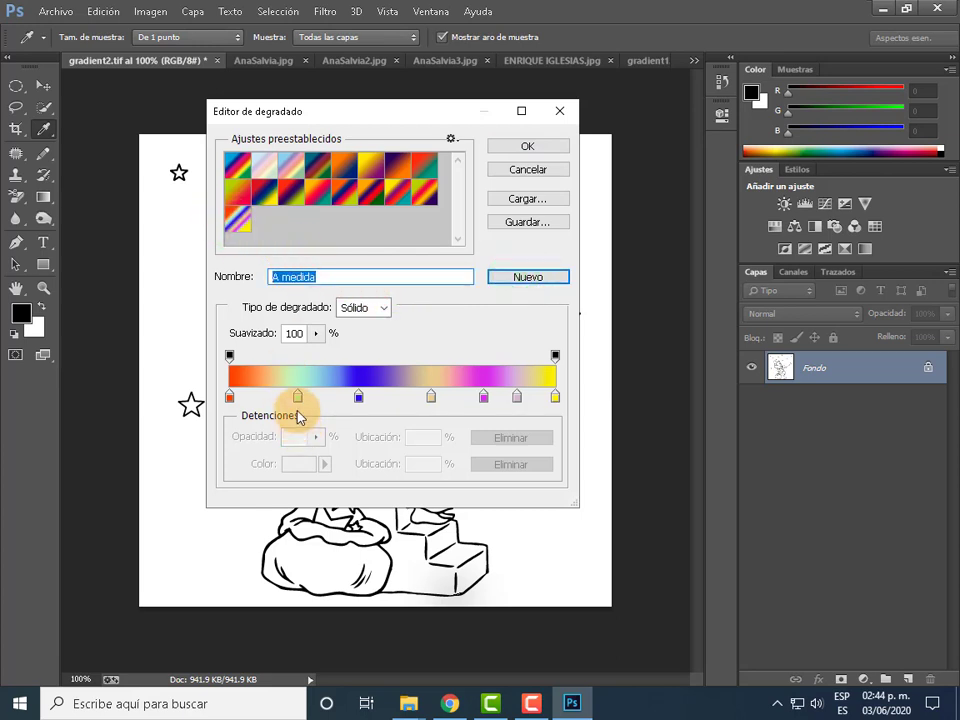
- Drag off the left, beige, magenta and pink stops, then restore the multicolour gradient from the preset
{"action": "mouse_move", "coordinate": [298, 398]}
{"action": "left_mouse_down"}
{"action": "mouse_move", "coordinate": [355, 420]}
{"action": "mouse_move", "coordinate": [373, 506]}
{"action": "left_mouse_up"}
{"action": "left_click", "coordinate": [431, 397]}
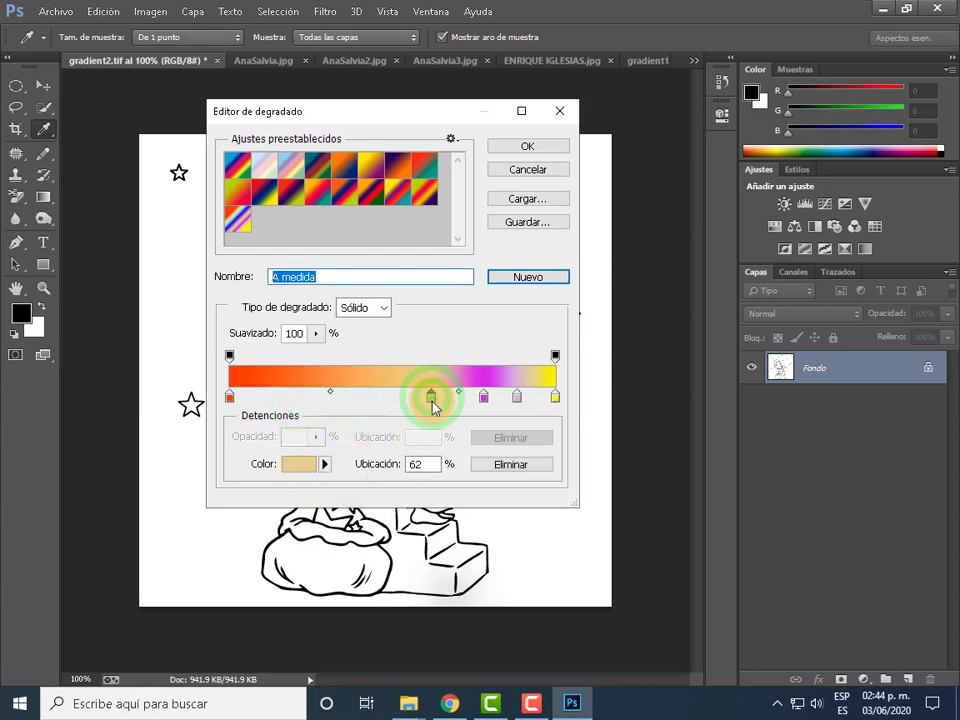
{"action": "mouse_move", "coordinate": [431, 397]}
{"action": "left_mouse_down"}
{"action": "mouse_move", "coordinate": [489, 435]}
{"action": "mouse_move", "coordinate": [500, 463]}
{"action": "left_mouse_up"}
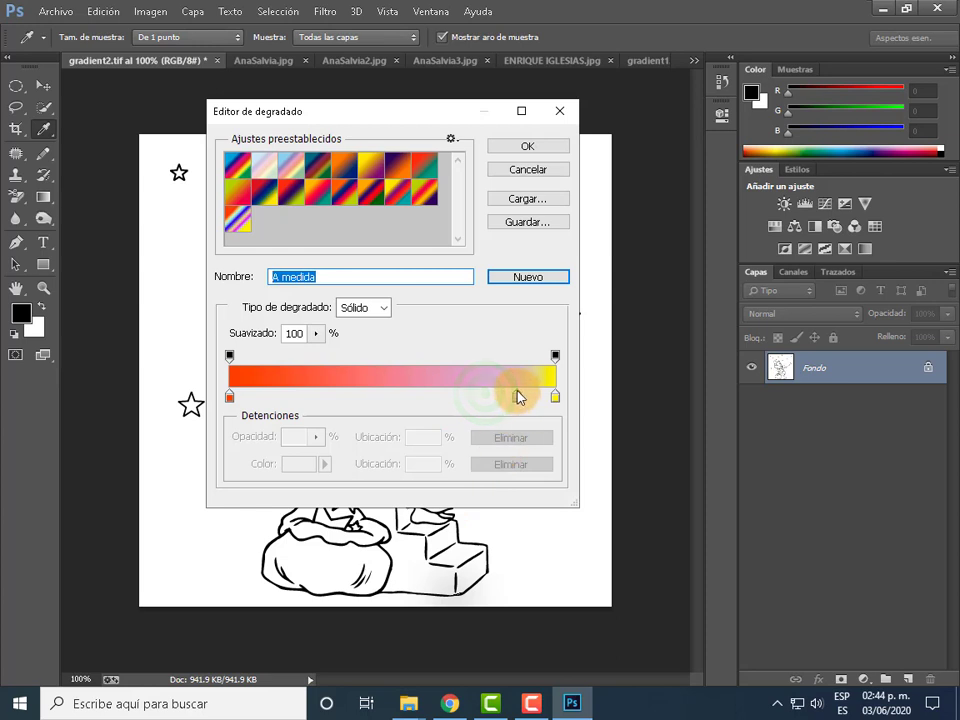
{"action": "left_click_drag", "start_coordinate": [518, 398], "coordinate": [510, 546]}
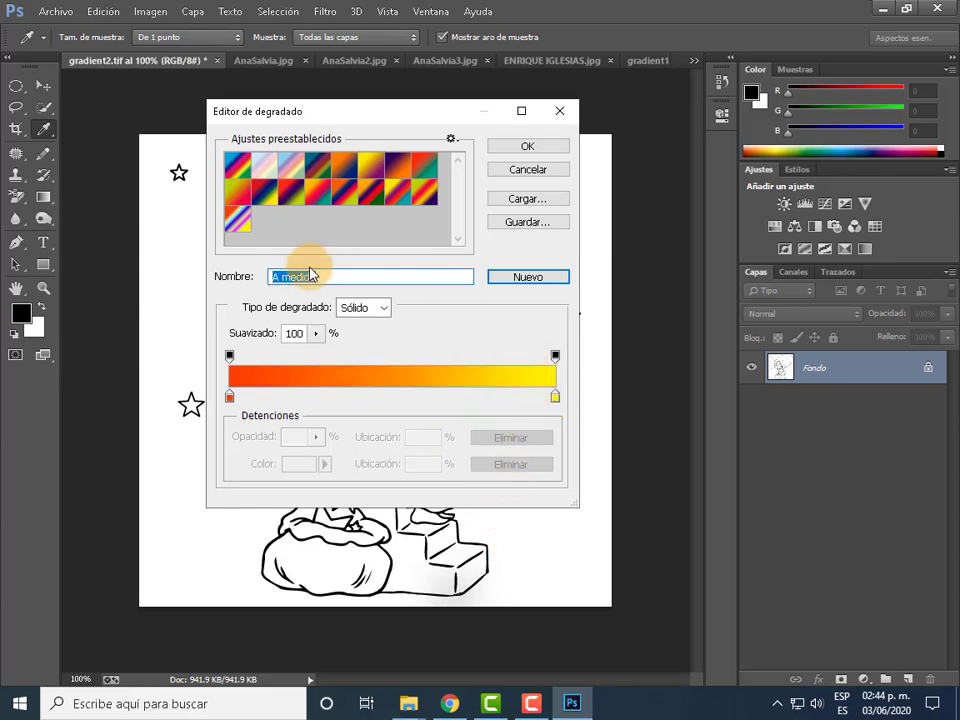
{"action": "left_click", "coordinate": [528, 283]}
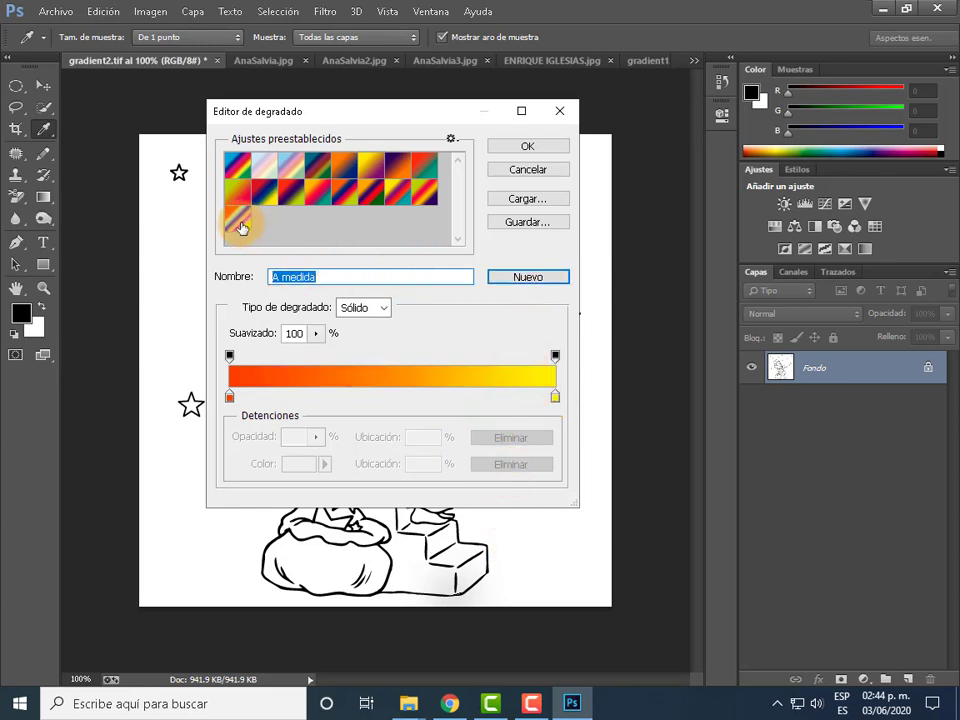
{"action": "left_click", "coordinate": [241, 227]}
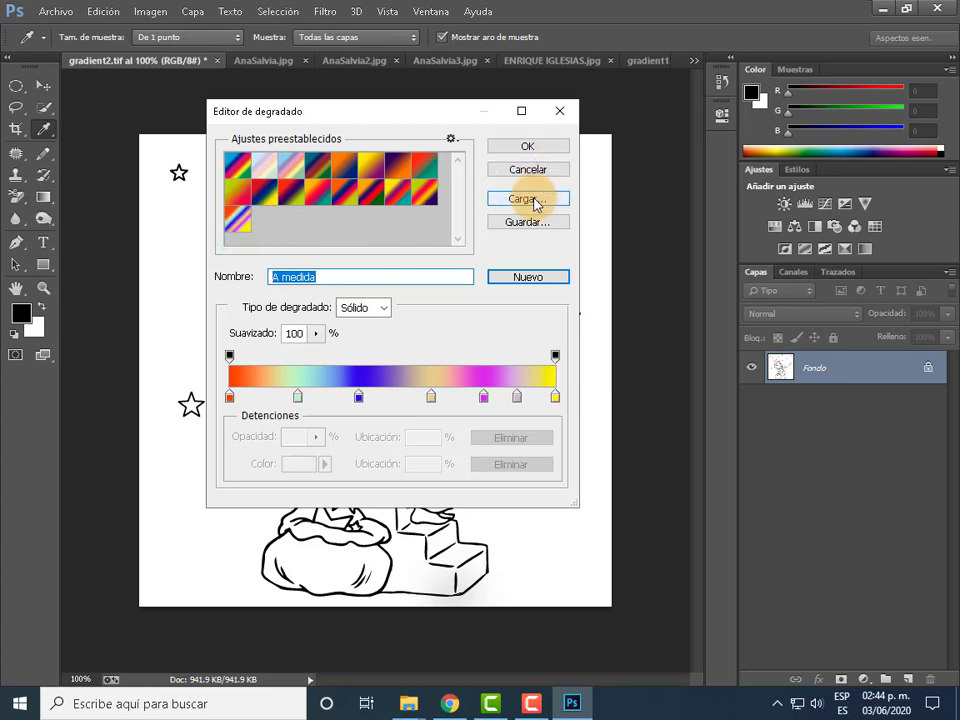
{"action": "left_click", "coordinate": [534, 149]}
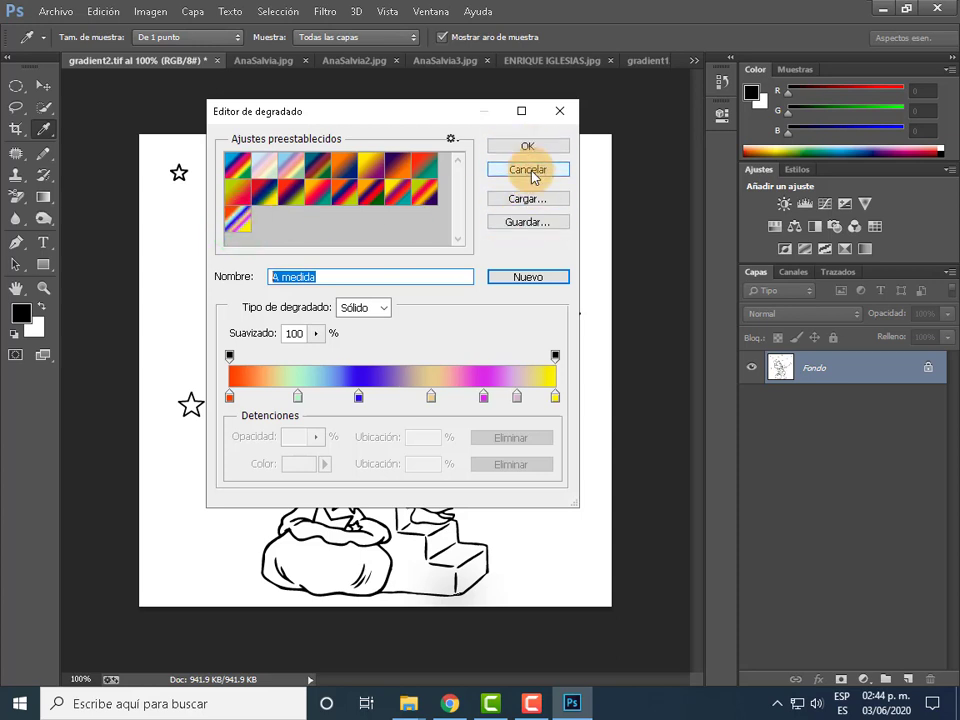
- Delete the custom preset and remove the orange, blue and magenta stops, leaving orange-pink-yellow
{"action": "right_click", "coordinate": [243, 230]}
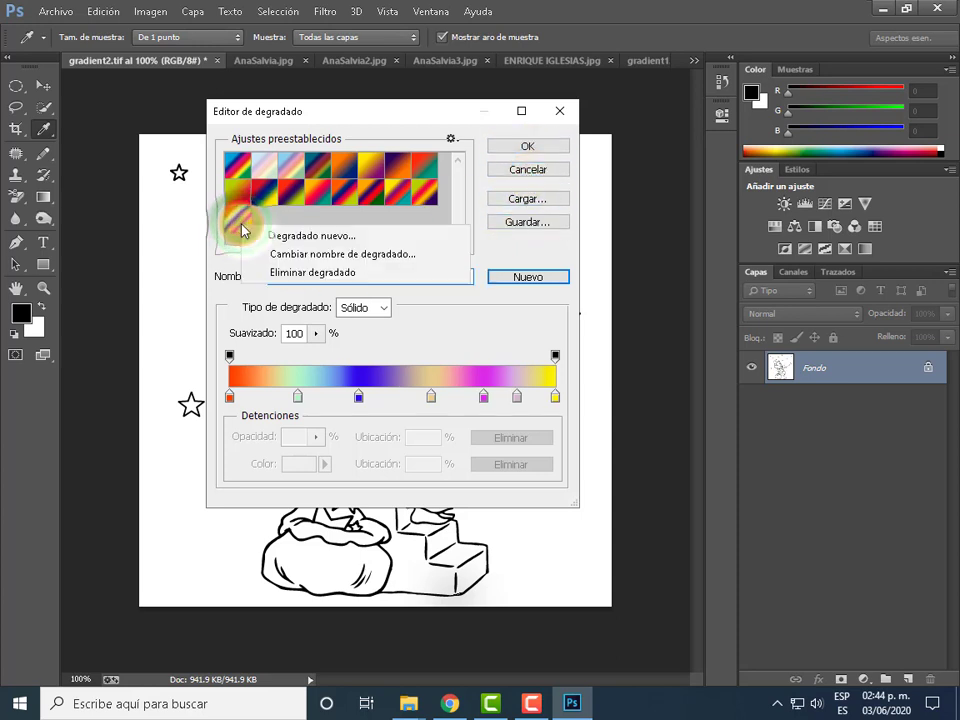
{"action": "left_click", "coordinate": [321, 271]}
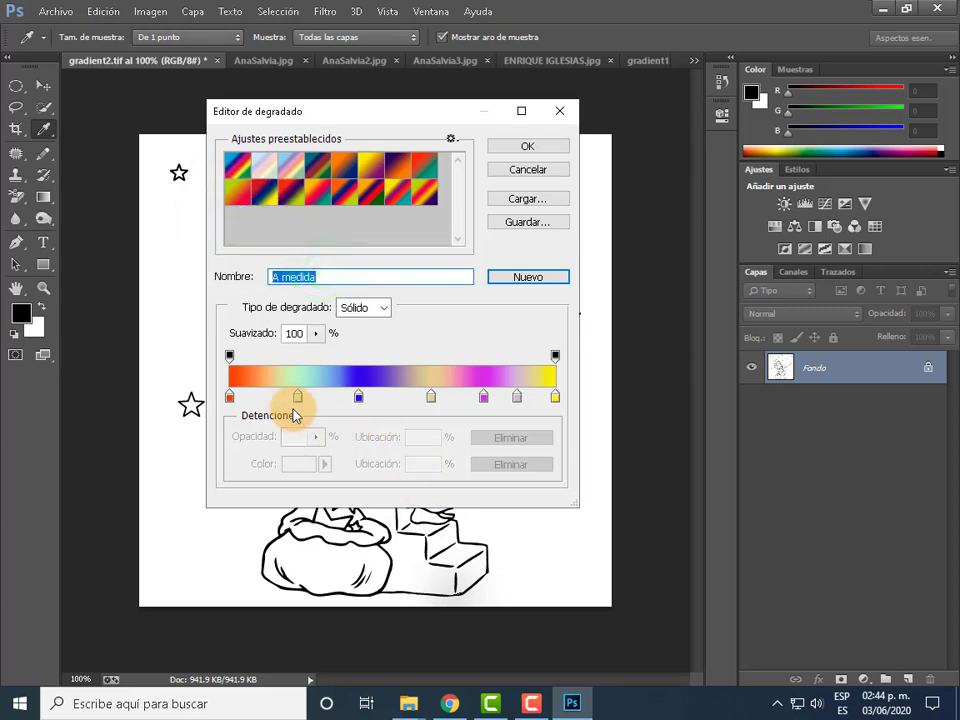
{"action": "left_click_drag", "start_coordinate": [297, 396], "coordinate": [326, 474]}
{"action": "left_click_drag", "start_coordinate": [358, 396], "coordinate": [410, 415]}
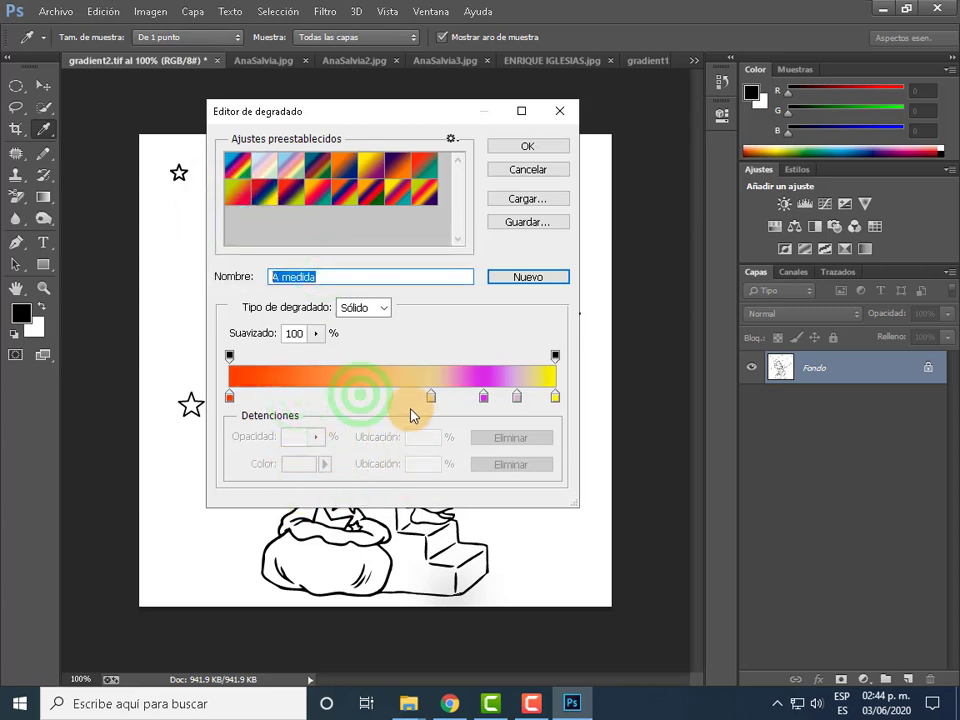
{"action": "left_click_drag", "start_coordinate": [484, 396], "coordinate": [460, 553]}
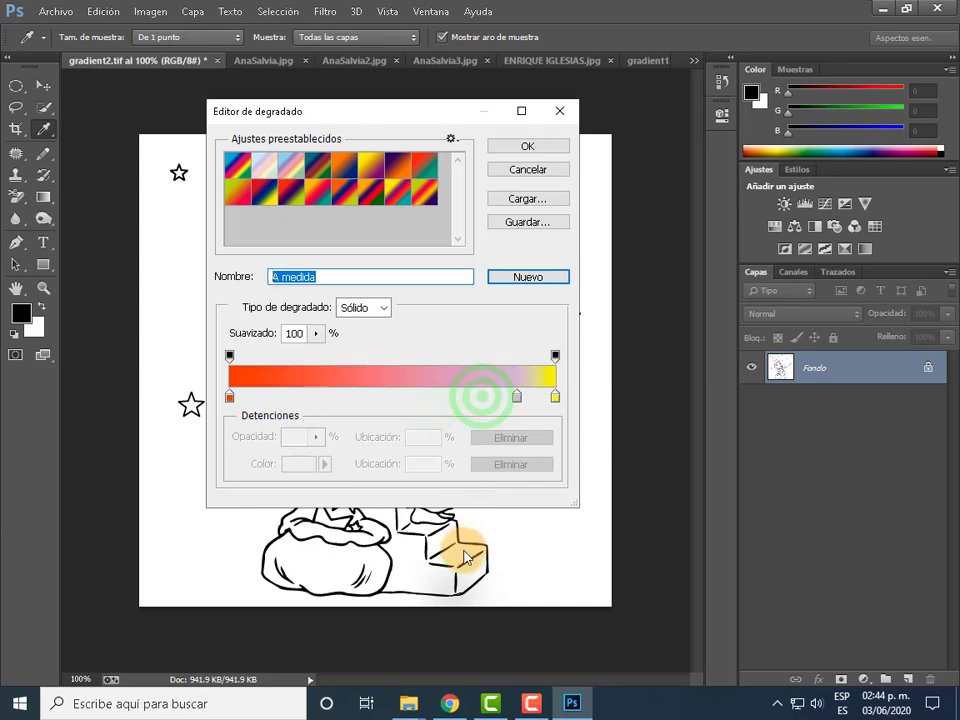
- Remove the pink stop at 88% and make the gradient's left stop dark blue
{"action": "double_click", "coordinate": [517, 397]}
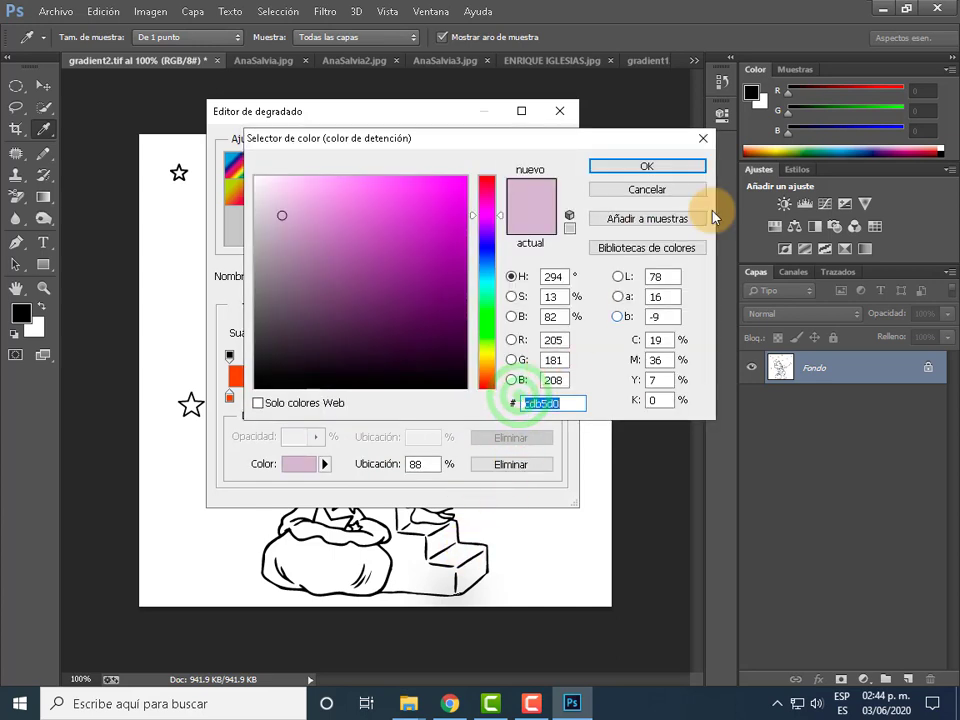
{"action": "left_click", "coordinate": [697, 142]}
{"action": "left_click_drag", "start_coordinate": [516, 396], "coordinate": [467, 518]}
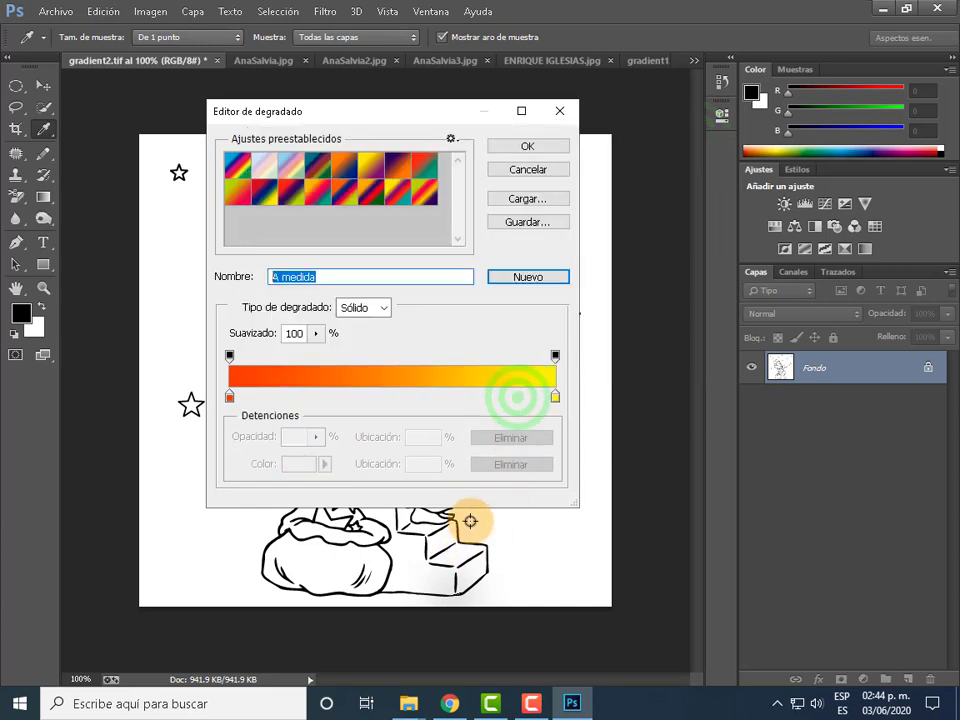
{"action": "left_click", "coordinate": [230, 400]}
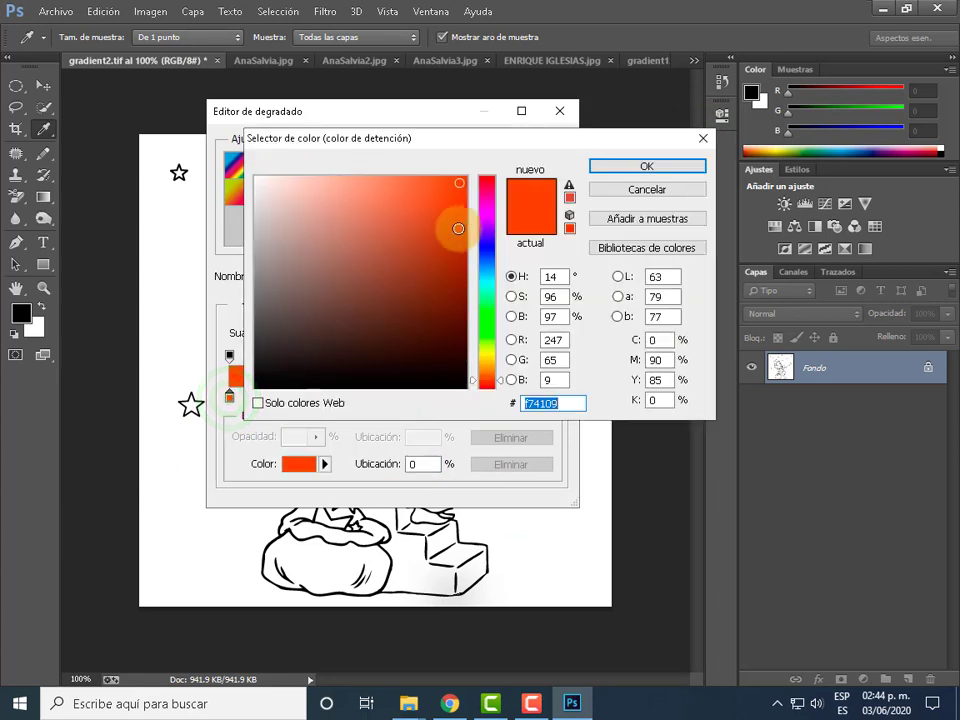
{"action": "left_click", "coordinate": [436, 230]}
{"action": "left_click", "coordinate": [487, 254]}
{"action": "left_click_drag", "start_coordinate": [420, 248], "coordinate": [340, 274]}
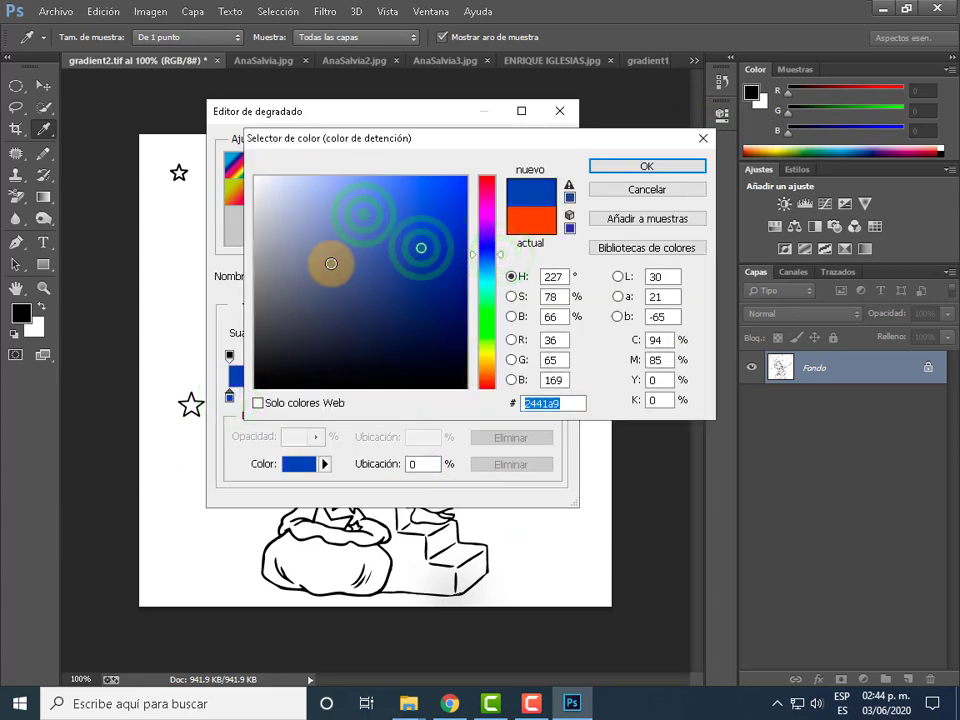
{"action": "left_click", "coordinate": [362, 287]}
{"action": "left_click", "coordinate": [645, 165]}
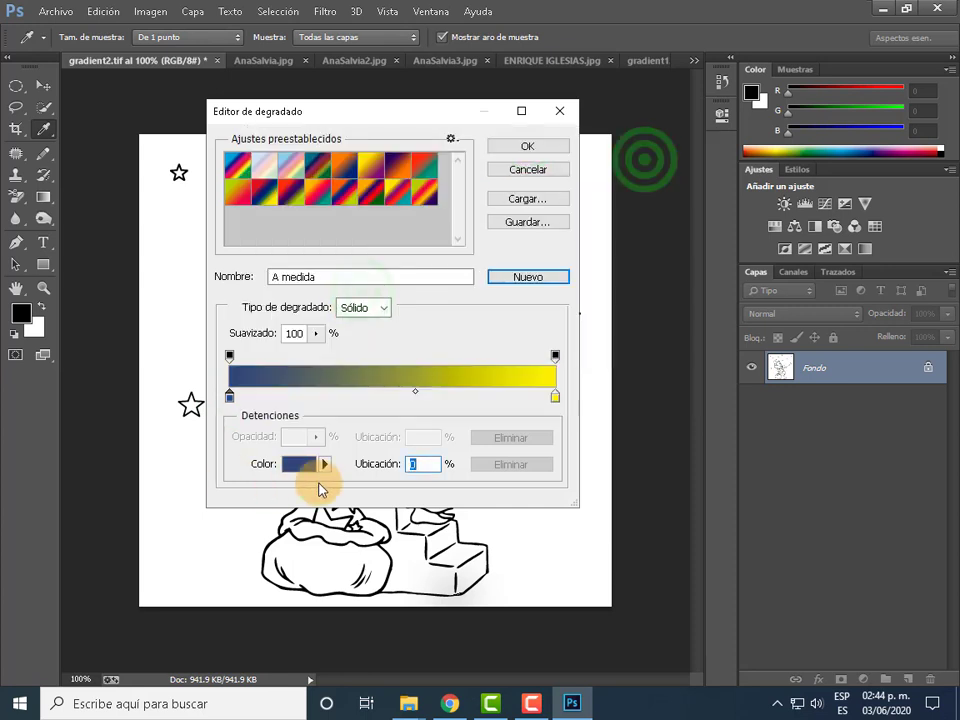
- Make the right stop green, save the gradient as a new preset and apply it
{"action": "double_click", "coordinate": [557, 401]}
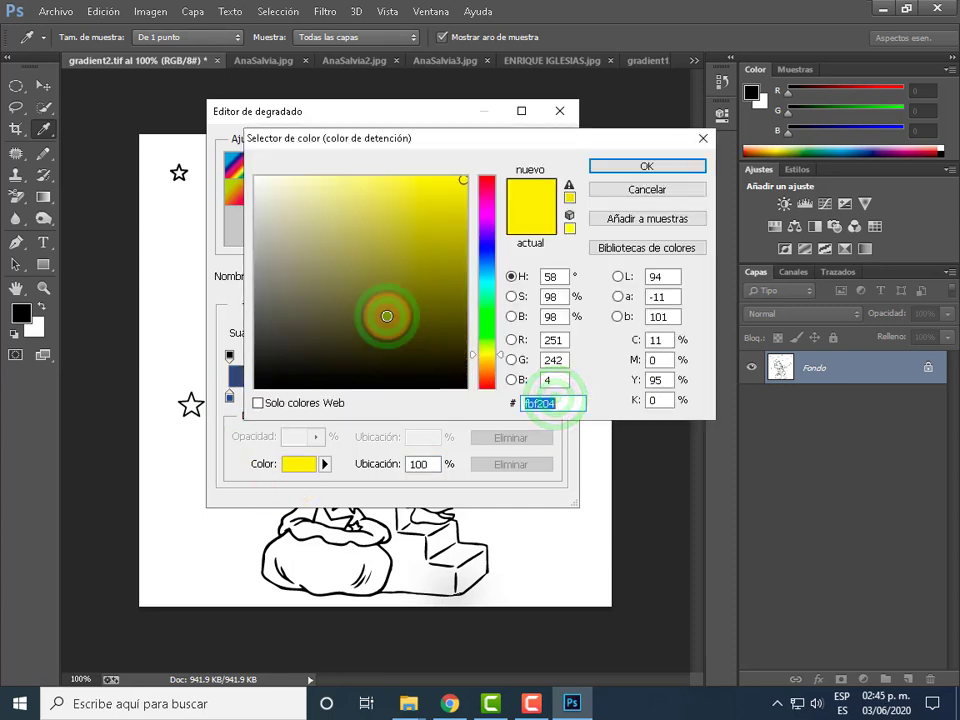
{"action": "left_click", "coordinate": [386, 315]}
{"action": "left_click", "coordinate": [487, 307]}
{"action": "left_click", "coordinate": [399, 248]}
{"action": "left_click", "coordinate": [640, 165]}
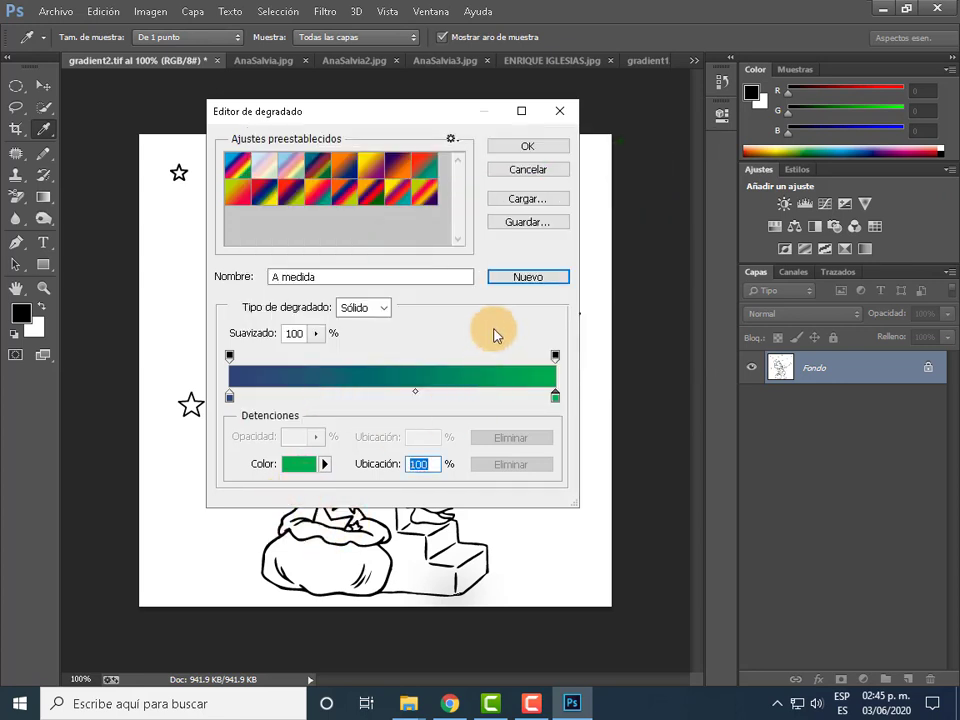
{"action": "left_click", "coordinate": [531, 281]}
{"action": "left_click", "coordinate": [248, 230]}
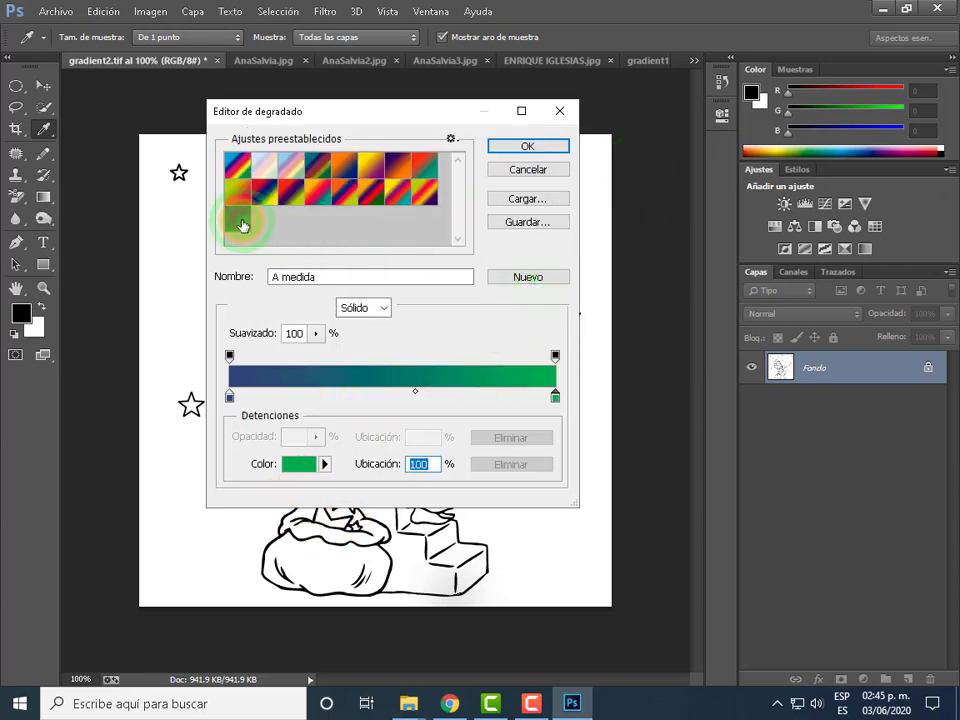
{"action": "left_click", "coordinate": [527, 149]}
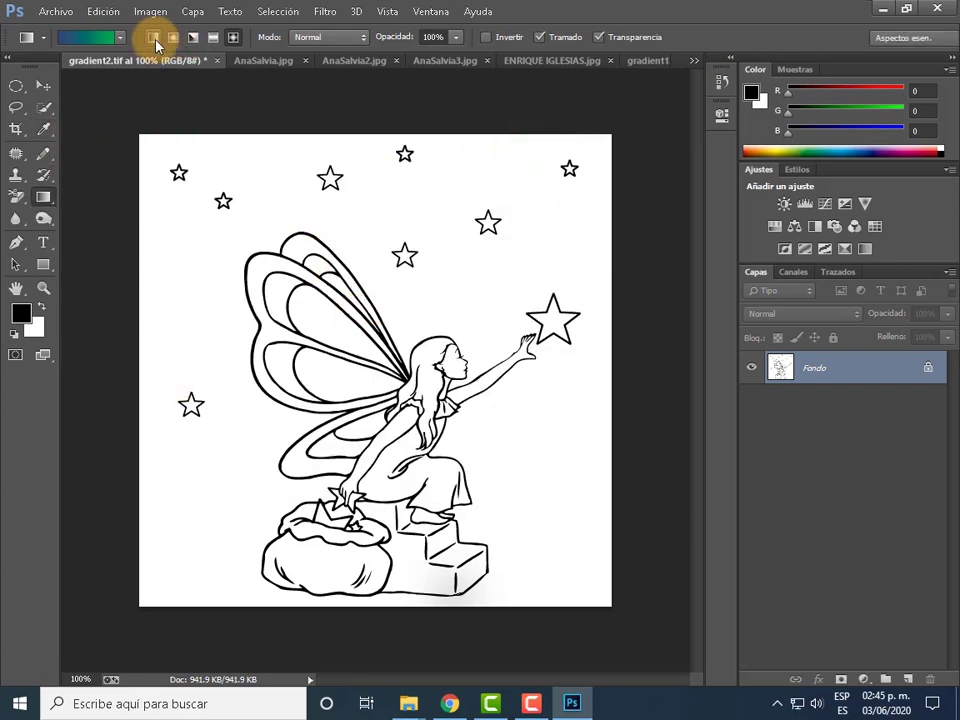
- Set Diamond gradient style, then Magic Wand-select the white background around the fairy and stars
{"action": "left_click", "coordinate": [233, 38]}
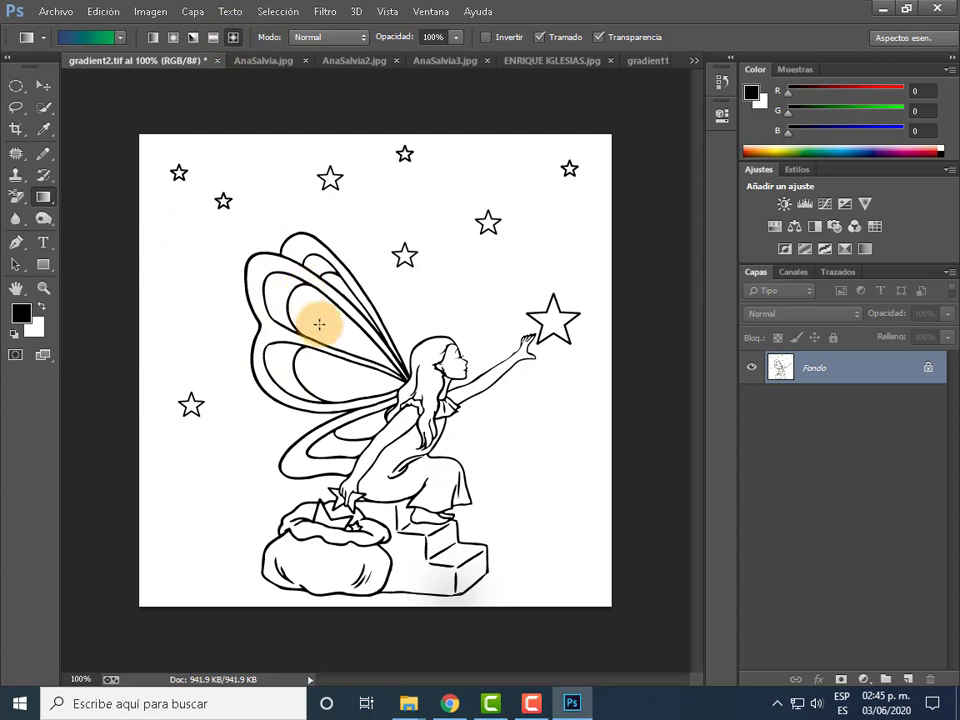
{"action": "left_click", "coordinate": [43, 110]}
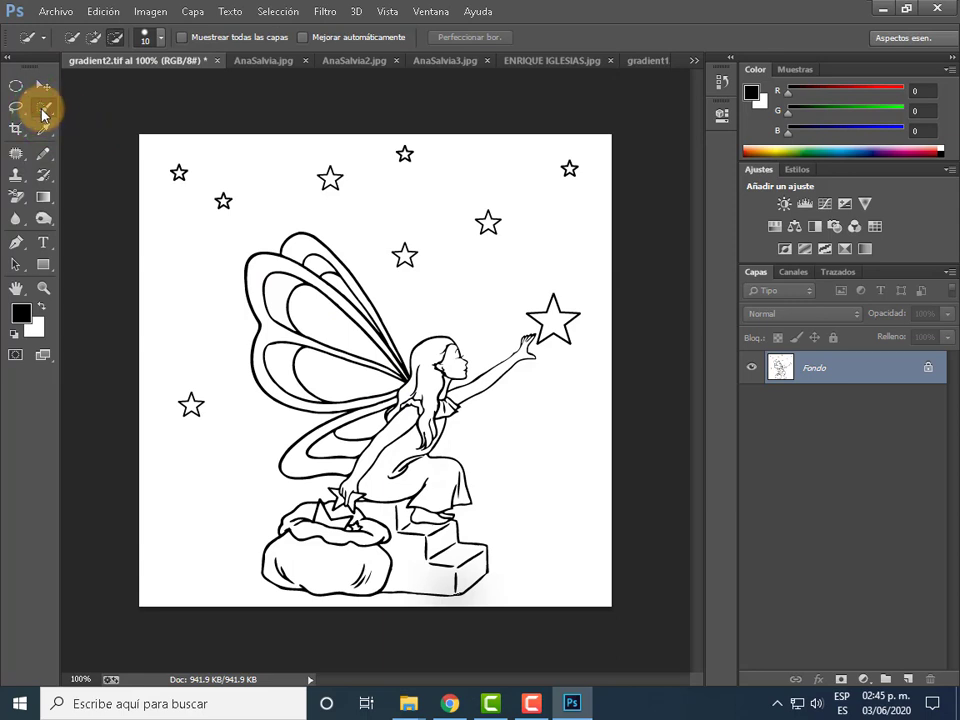
{"action": "left_click", "coordinate": [43, 108]}
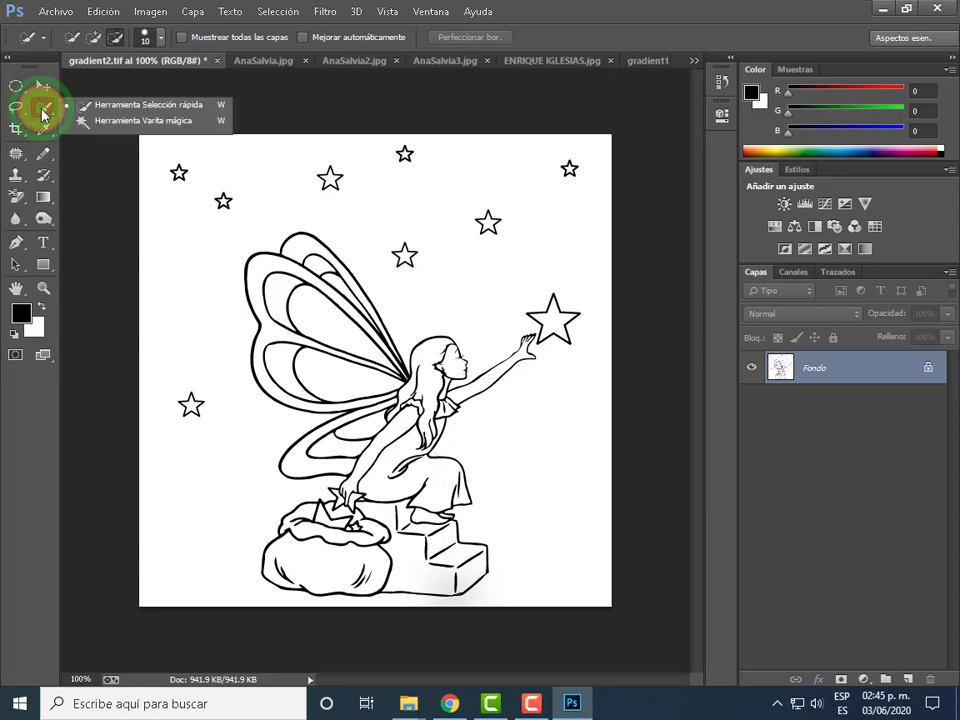
{"action": "left_click", "coordinate": [150, 121]}
{"action": "left_click", "coordinate": [186, 285]}
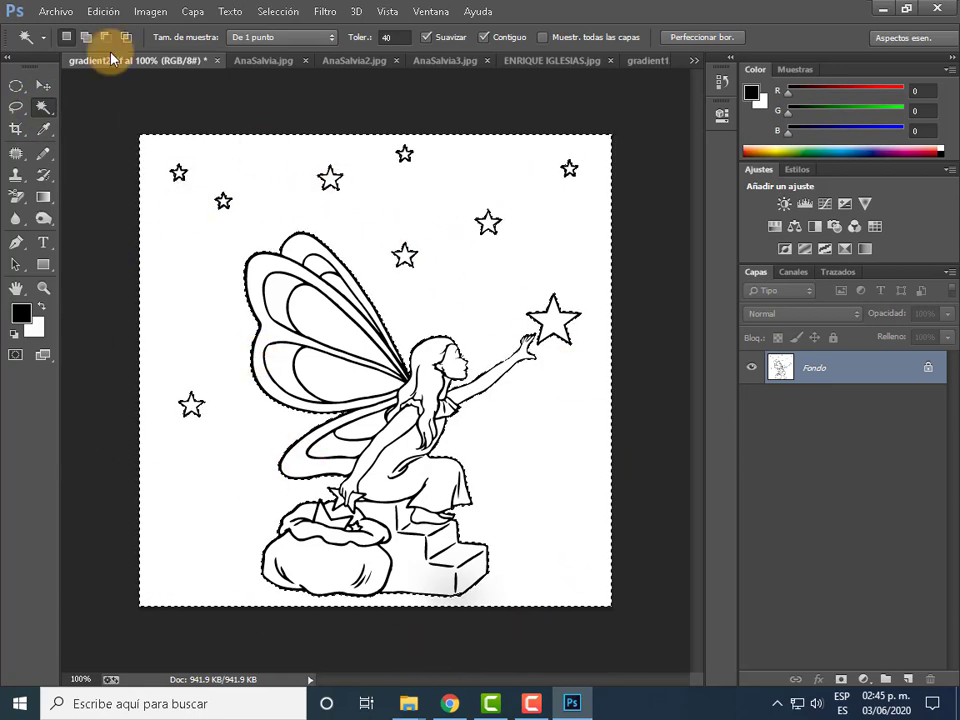
- Try two diamond gradient fills from the fairy's centre, undo both, and reopen the Gradient Editor
{"action": "left_click", "coordinate": [44, 198]}
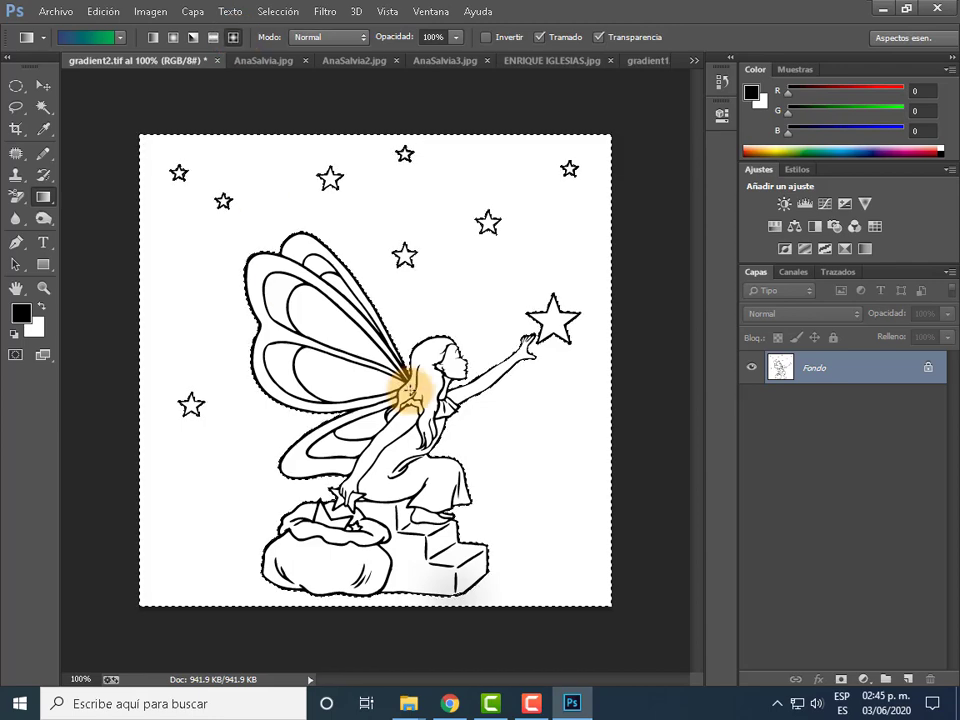
{"action": "left_click_drag", "start_coordinate": [407, 398], "coordinate": [146, 148]}
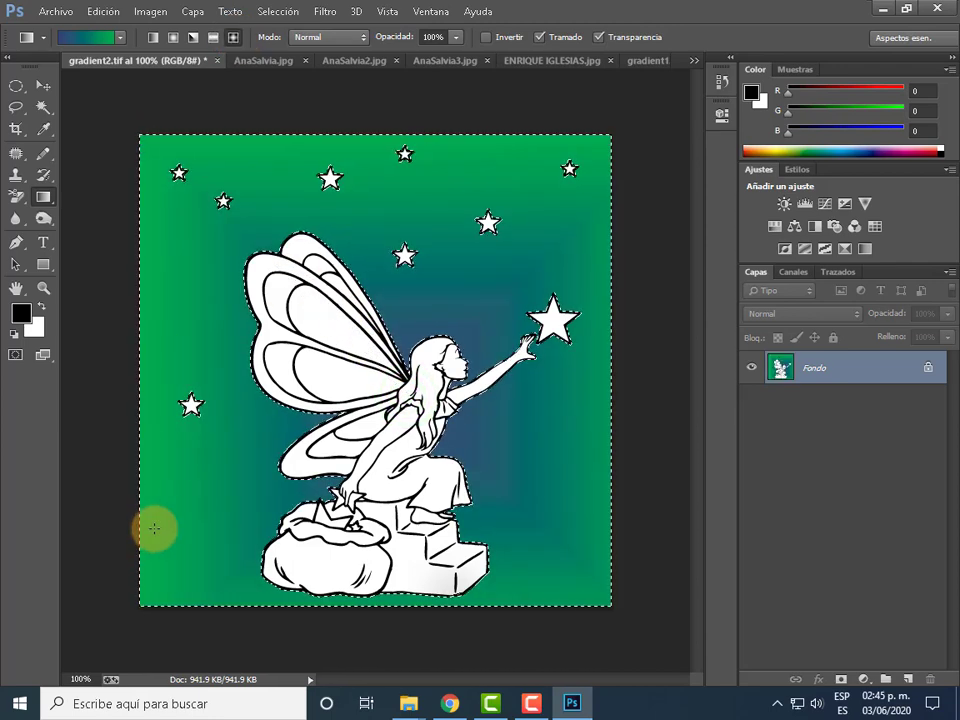
{"action": "key", "text": "ctrl+z"}
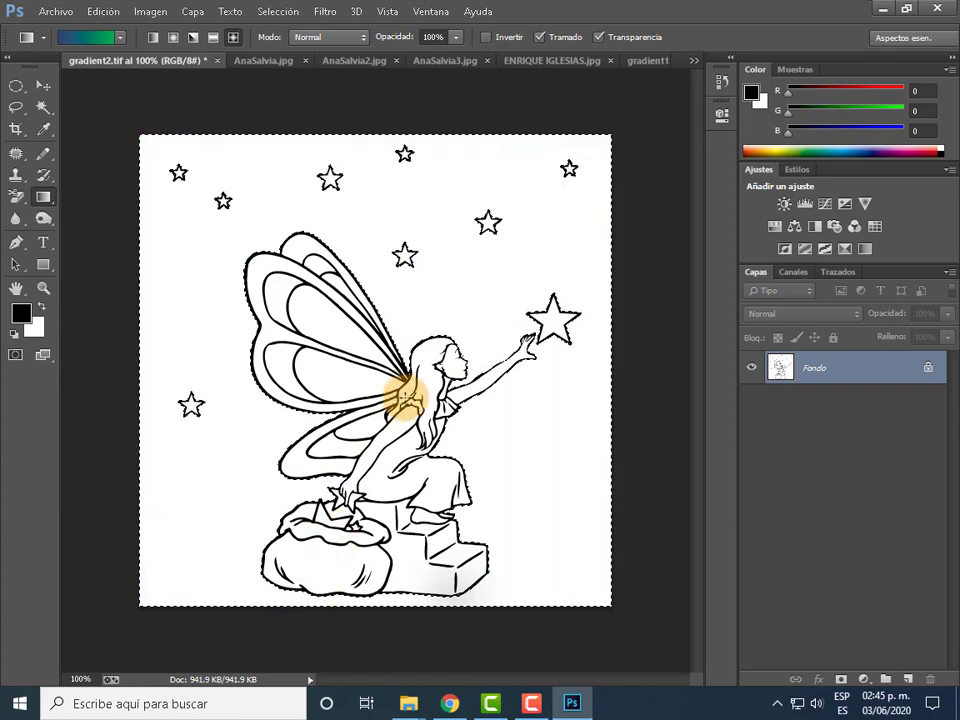
{"action": "left_click_drag", "start_coordinate": [402, 385], "coordinate": [403, 141]}
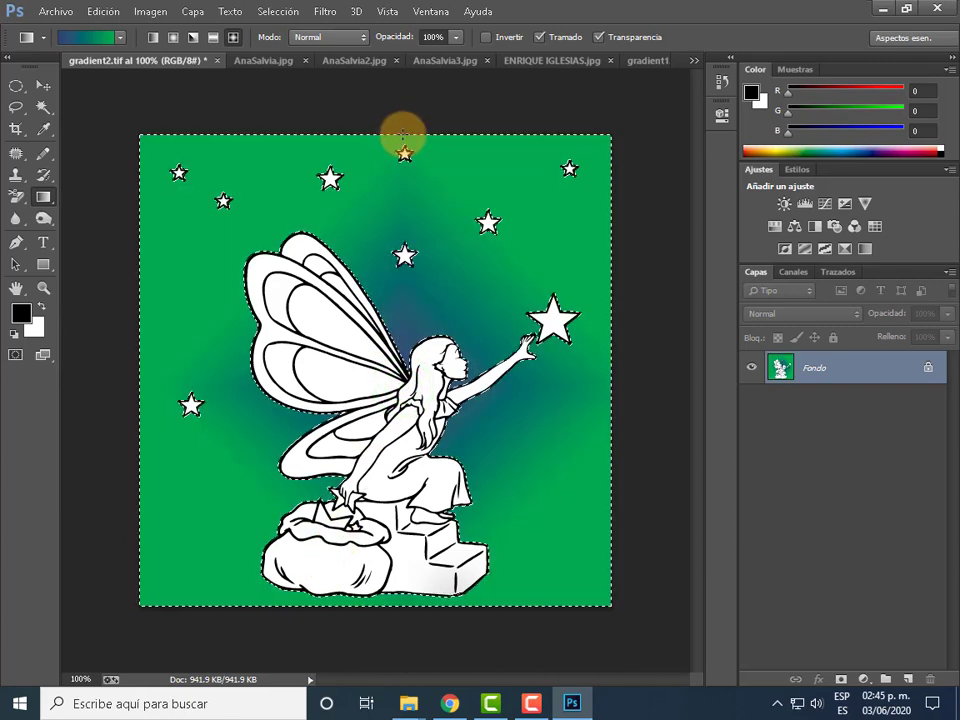
{"action": "key", "text": "ctrl+z"}
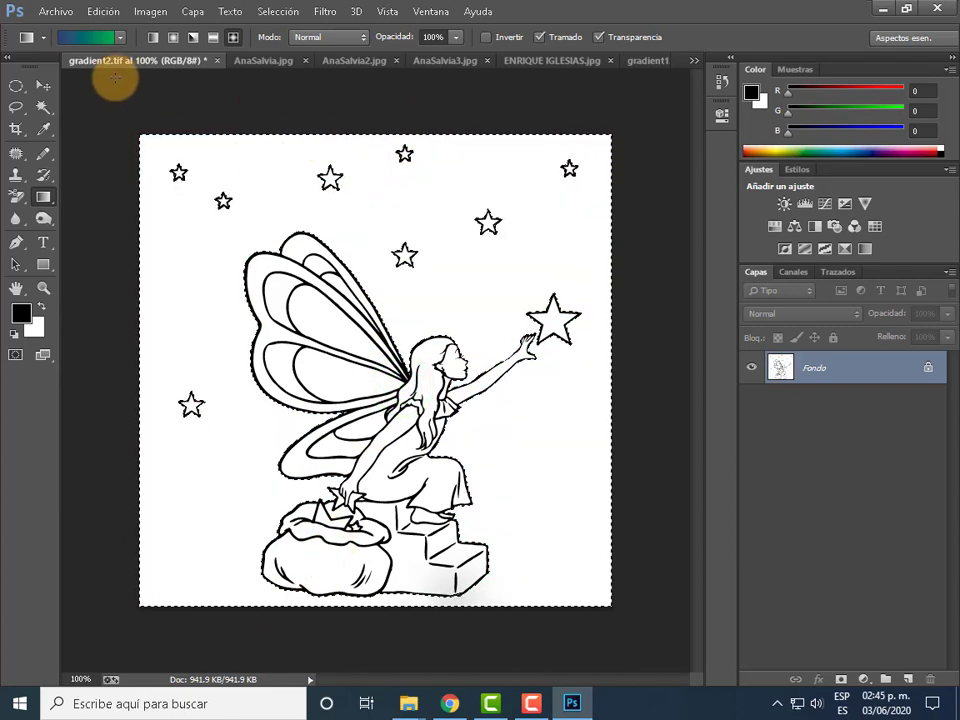
{"action": "left_click", "coordinate": [85, 38]}
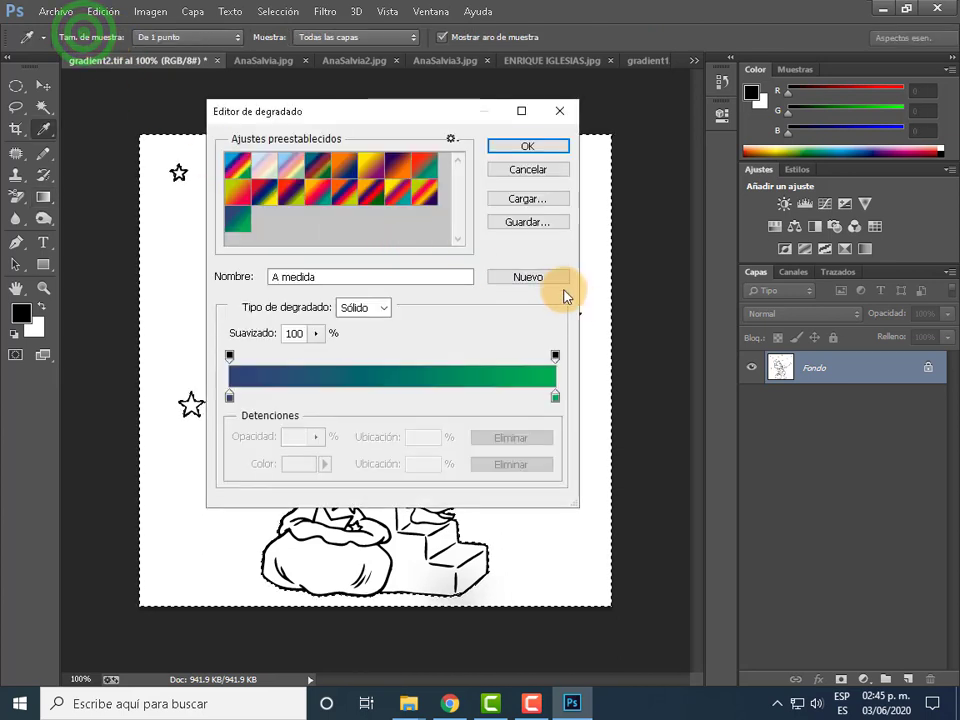
- Save the current gradient as a preset, select it, and add three new colour stops
{"action": "left_click", "coordinate": [550, 279]}
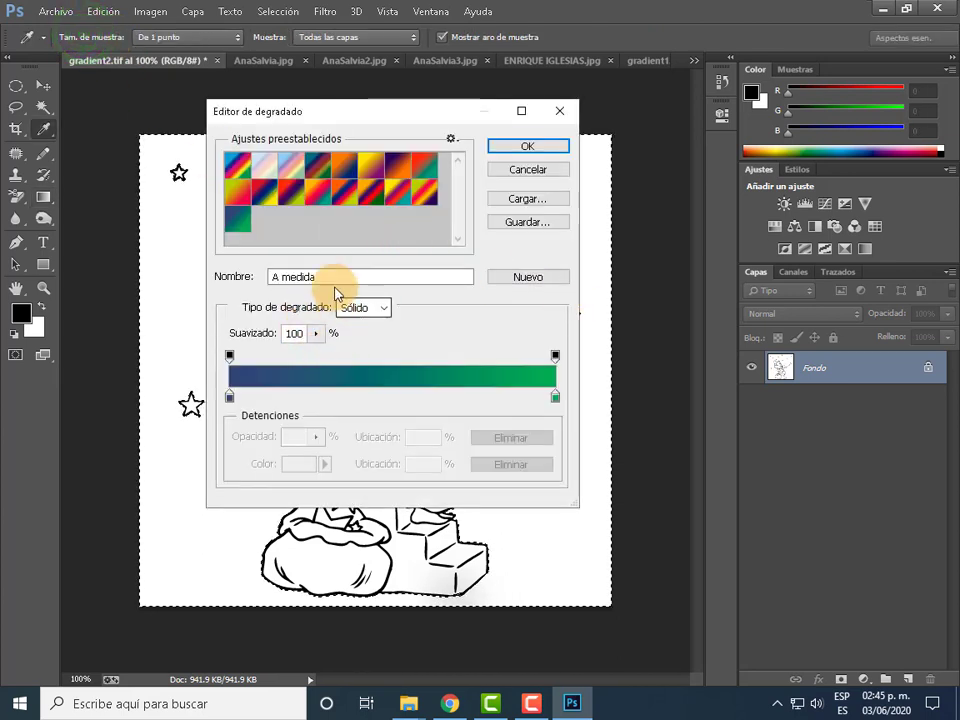
{"action": "left_click", "coordinate": [243, 229]}
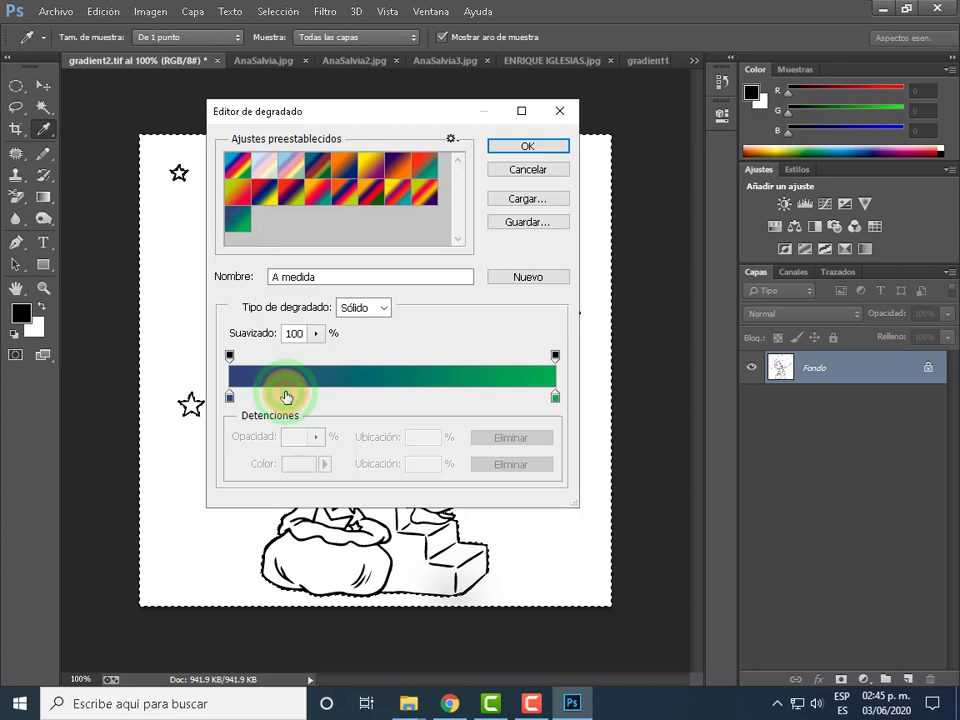
{"action": "left_click", "coordinate": [286, 397]}
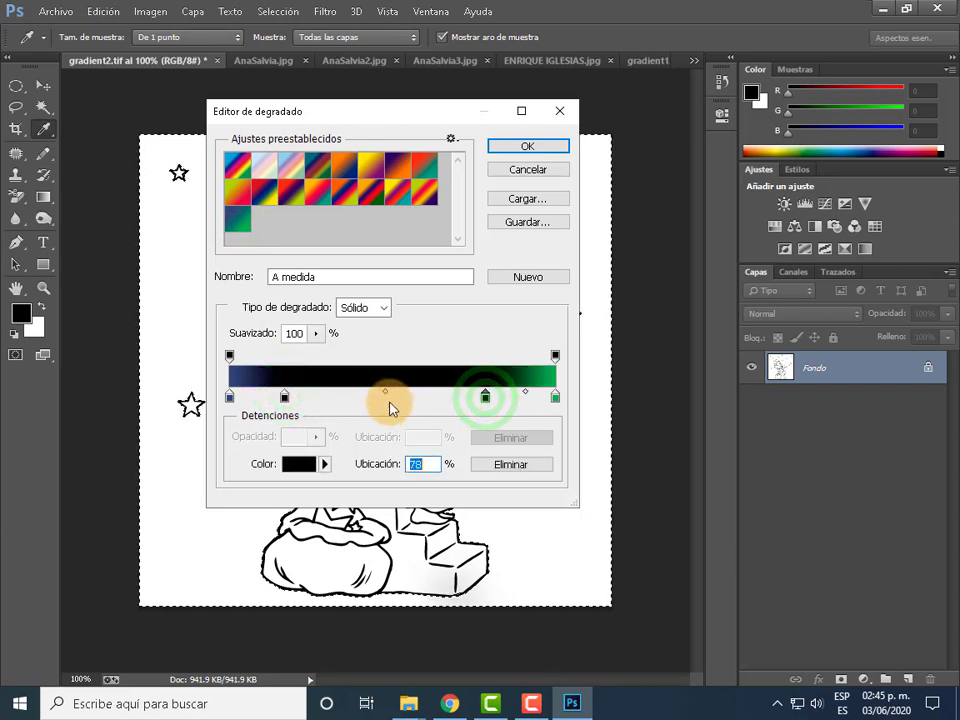
{"action": "left_click", "coordinate": [396, 397]}
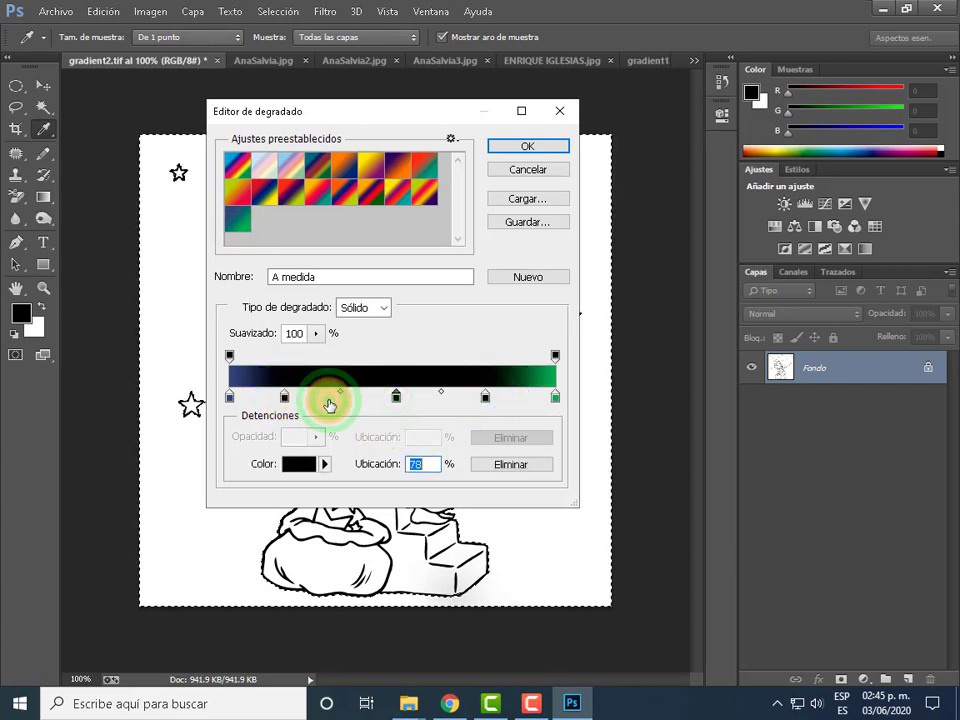
{"action": "left_click", "coordinate": [446, 397]}
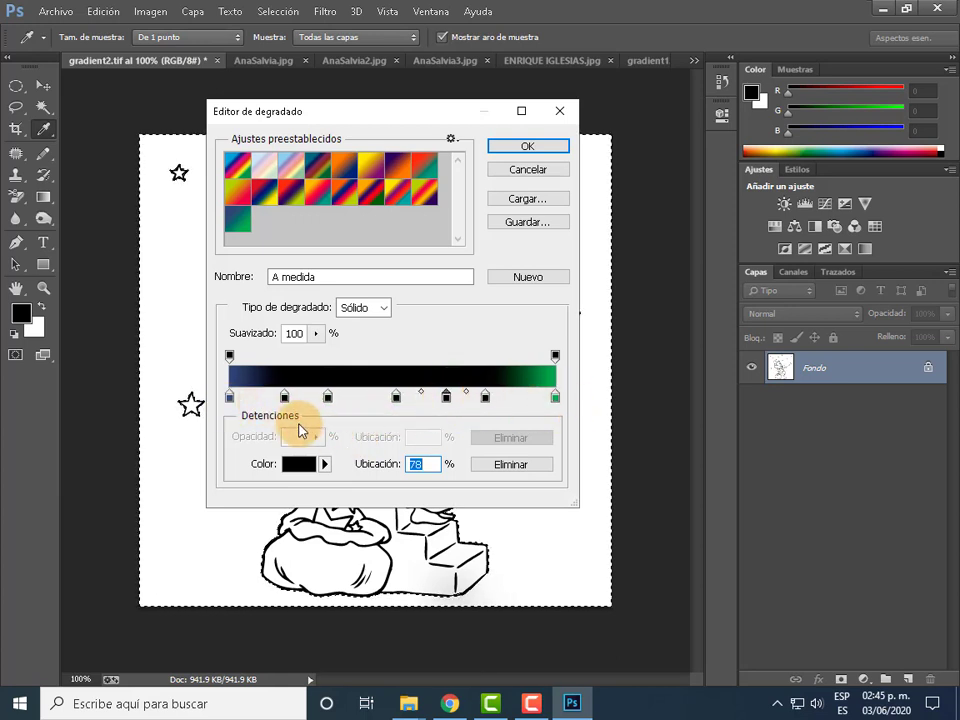
- Make the first stop bright green and the 17% stop red
{"action": "double_click", "coordinate": [231, 400]}
{"action": "left_click", "coordinate": [475, 319]}
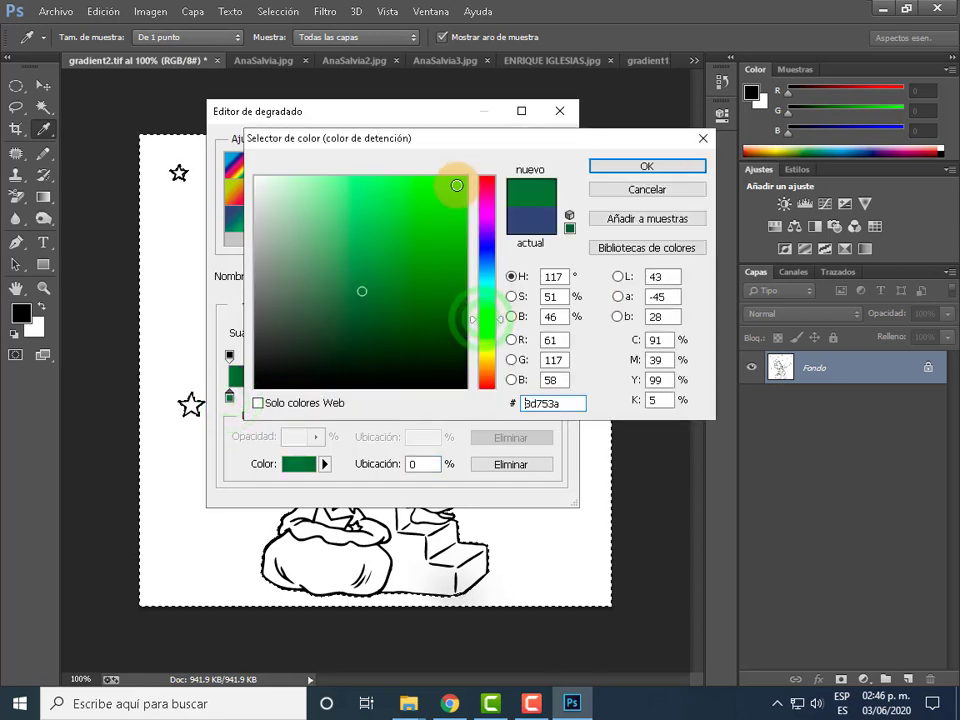
{"action": "left_click", "coordinate": [437, 190]}
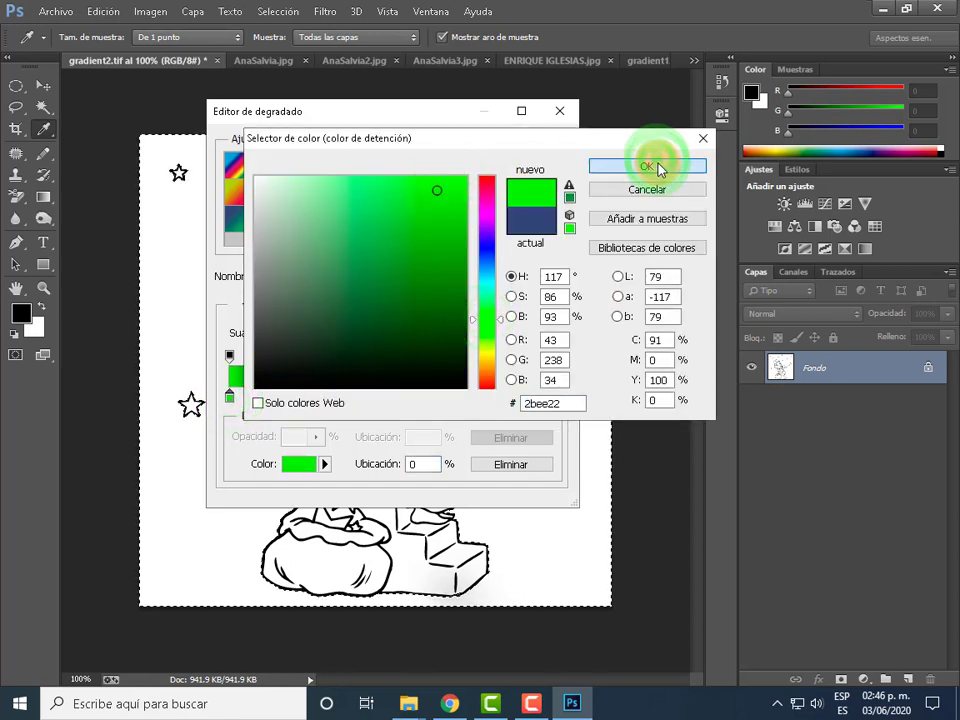
{"action": "left_click", "coordinate": [658, 167]}
{"action": "left_click", "coordinate": [285, 397]}
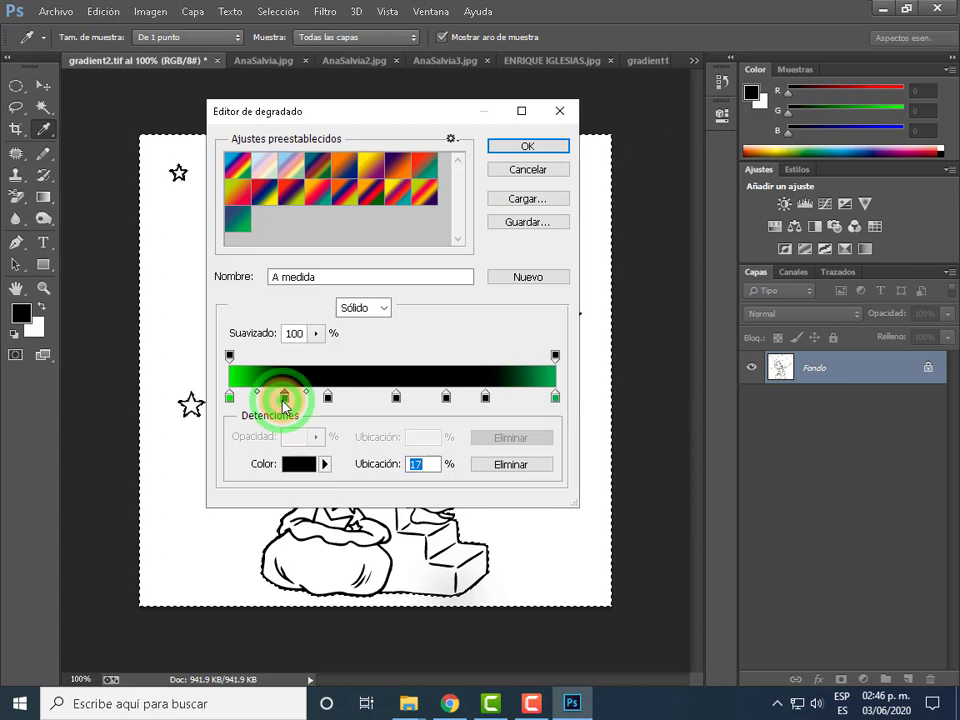
{"action": "double_click", "coordinate": [285, 397]}
{"action": "left_click", "coordinate": [447, 201]}
{"action": "left_click", "coordinate": [641, 167]}
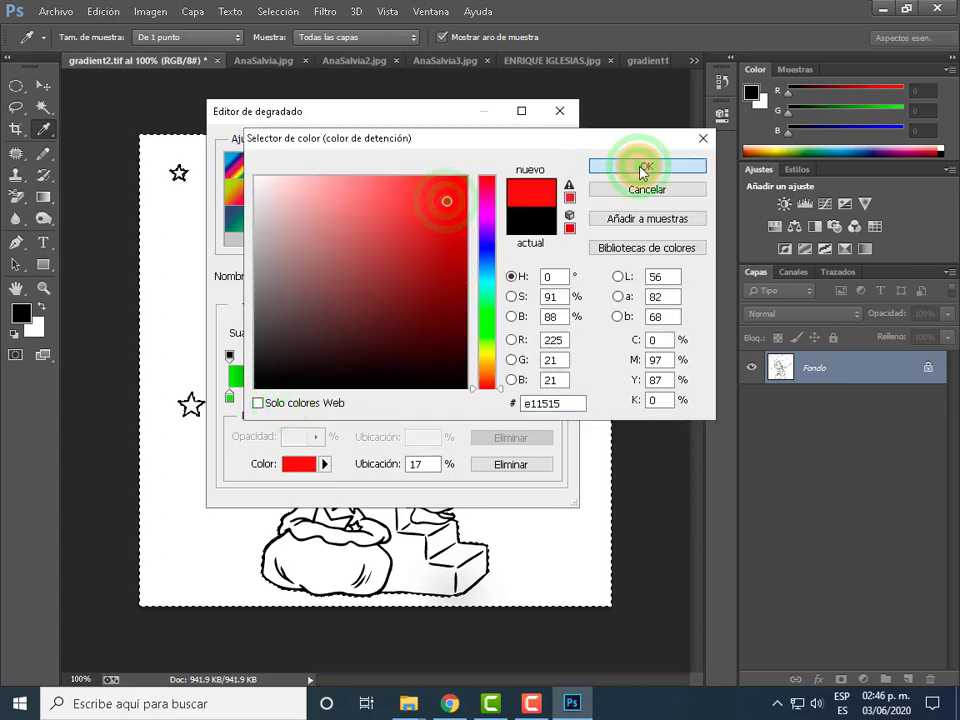
- Make the 30% stop bright yellow and the 51% stop blue
{"action": "double_click", "coordinate": [328, 397]}
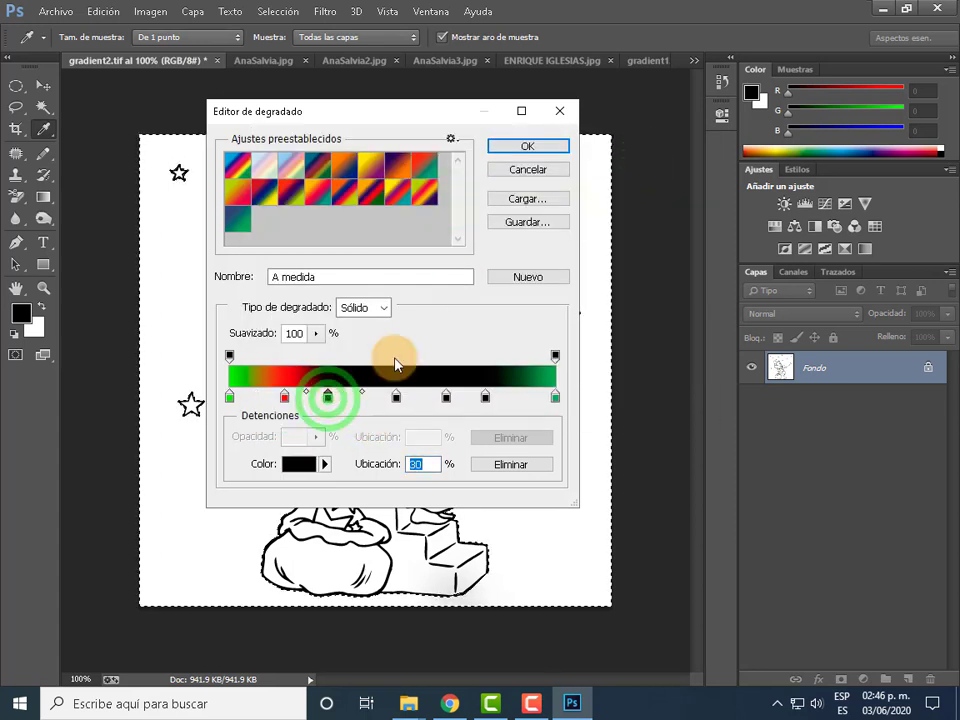
{"action": "left_click", "coordinate": [487, 354]}
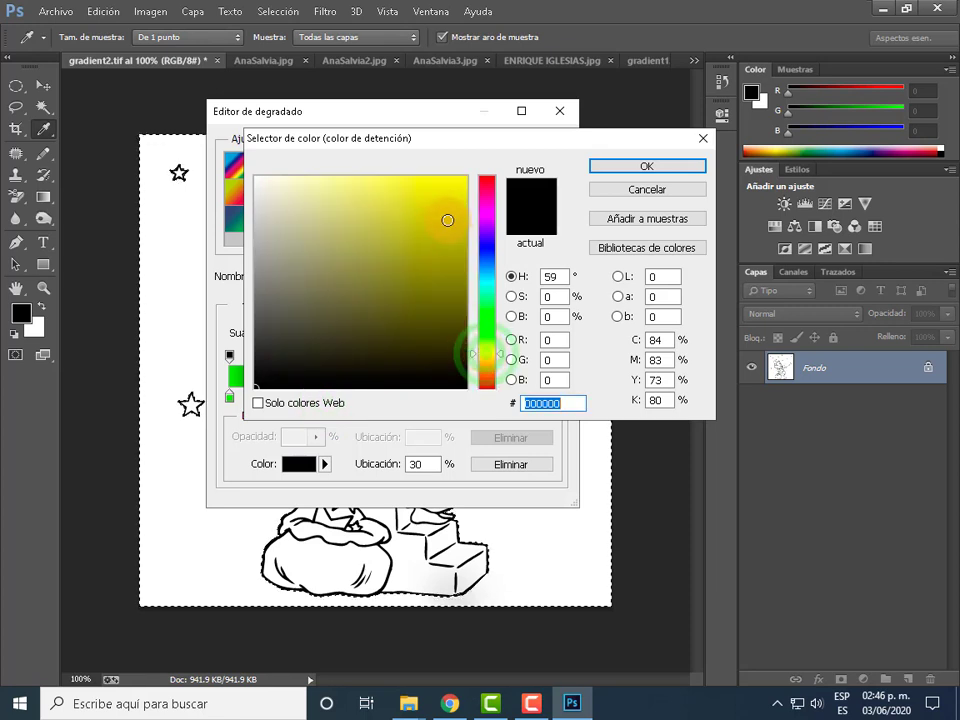
{"action": "left_click", "coordinate": [453, 180]}
{"action": "left_click", "coordinate": [617, 166]}
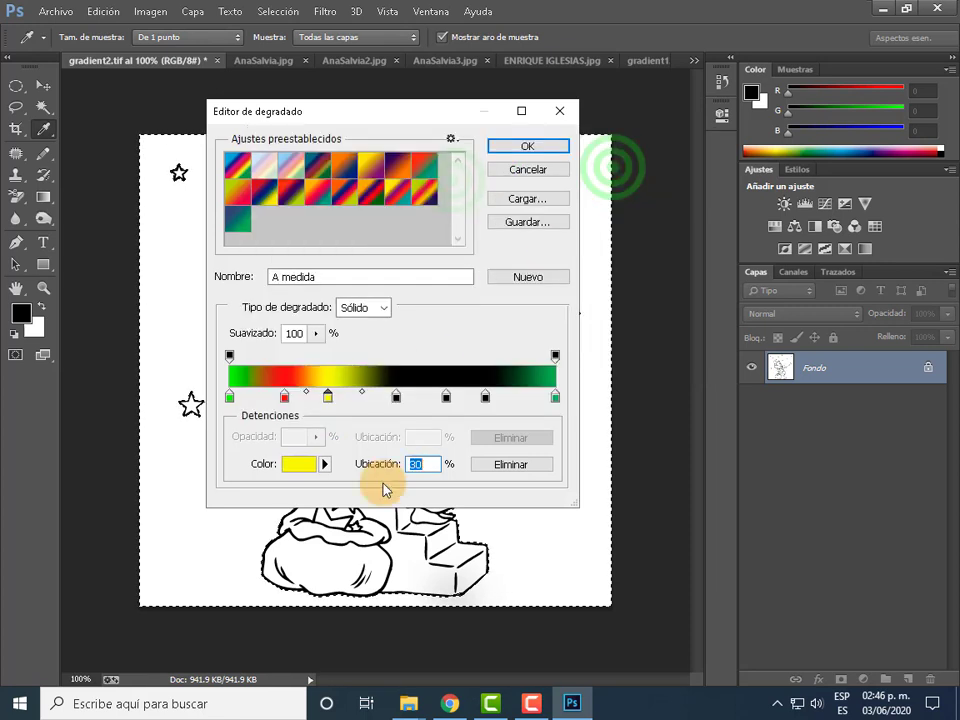
{"action": "double_click", "coordinate": [396, 397]}
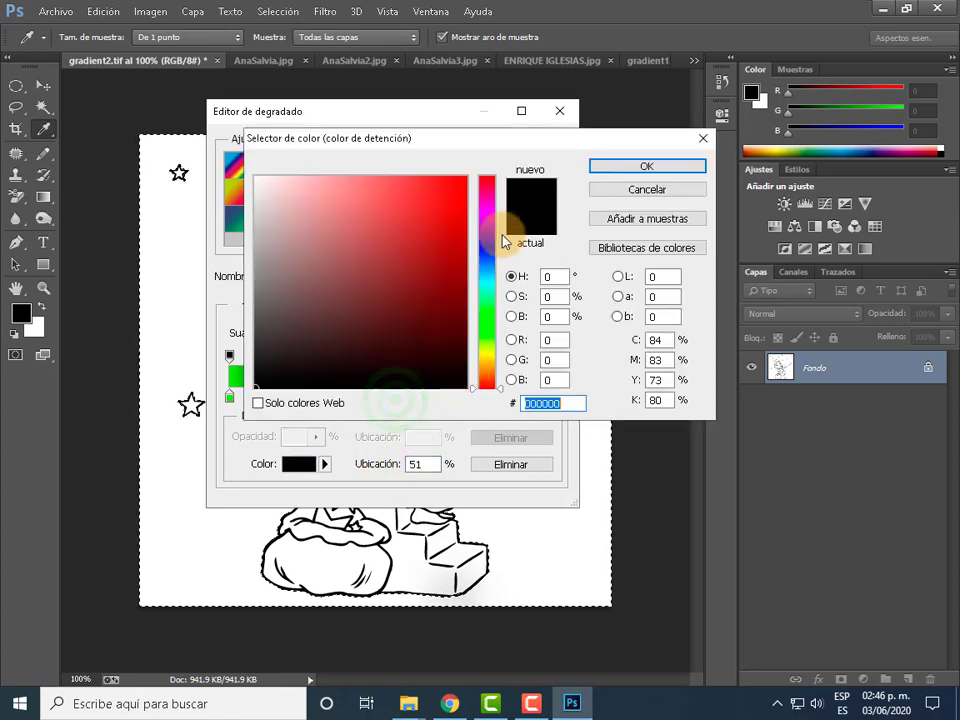
{"action": "left_click", "coordinate": [487, 254]}
{"action": "left_click", "coordinate": [434, 191]}
{"action": "left_click", "coordinate": [604, 166]}
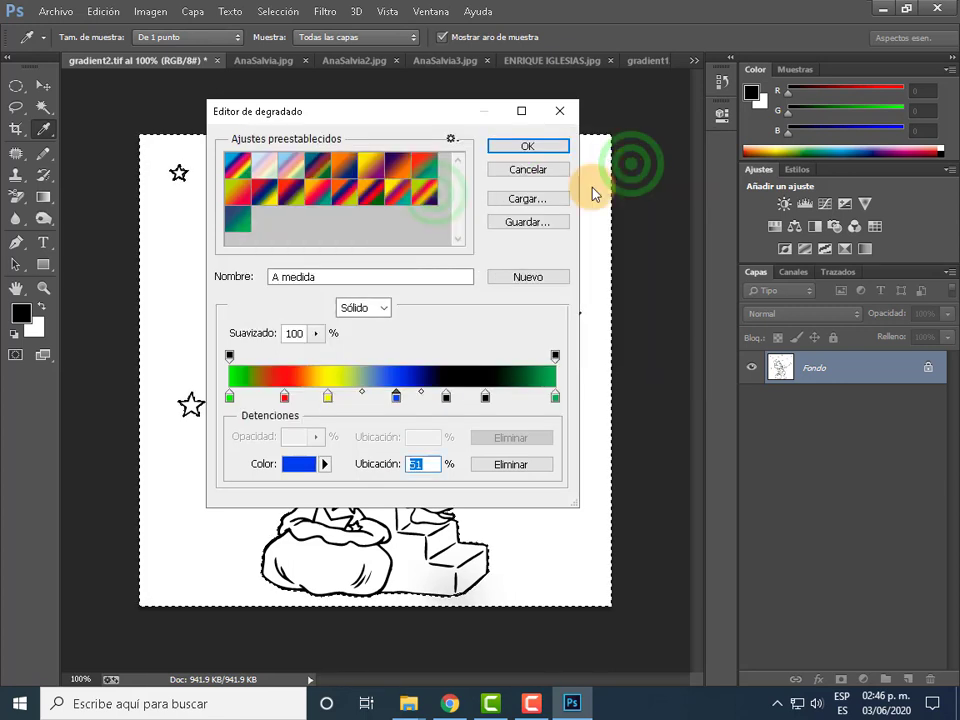
- Set the 66% stop to a vivid magenta
{"action": "double_click", "coordinate": [446, 398]}
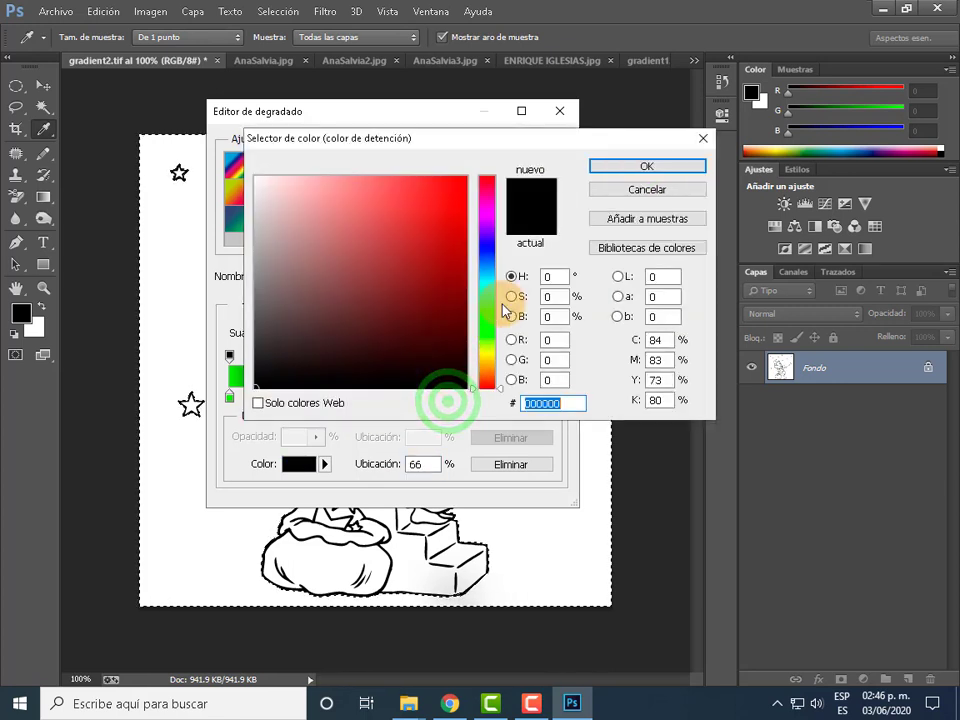
{"action": "left_click_drag", "start_coordinate": [508, 137], "coordinate": [592, 88]}
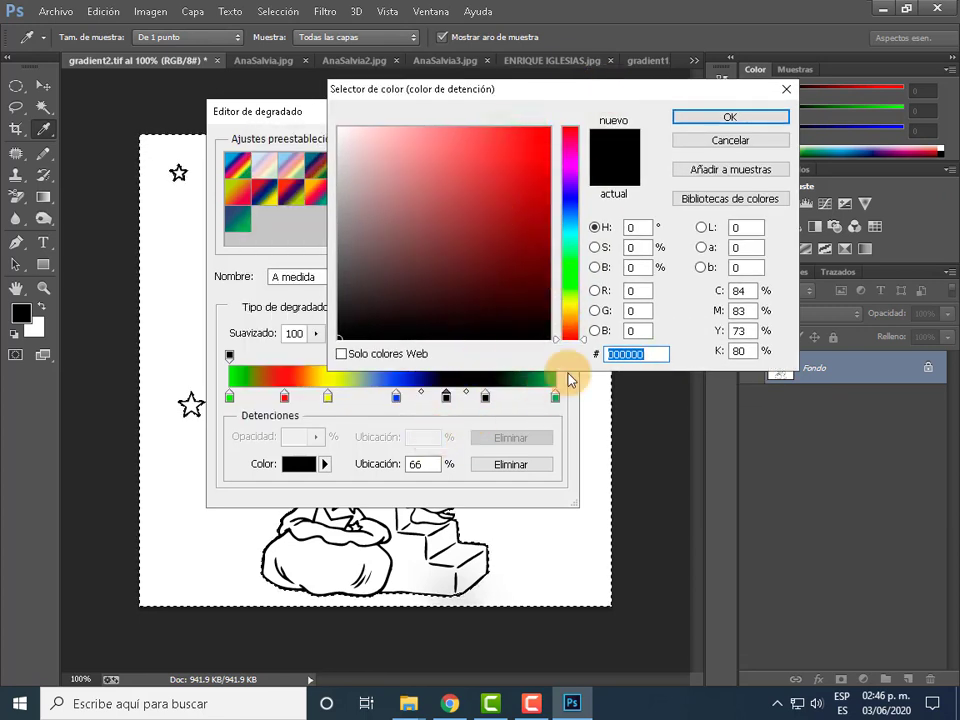
{"action": "left_click", "coordinate": [570, 166]}
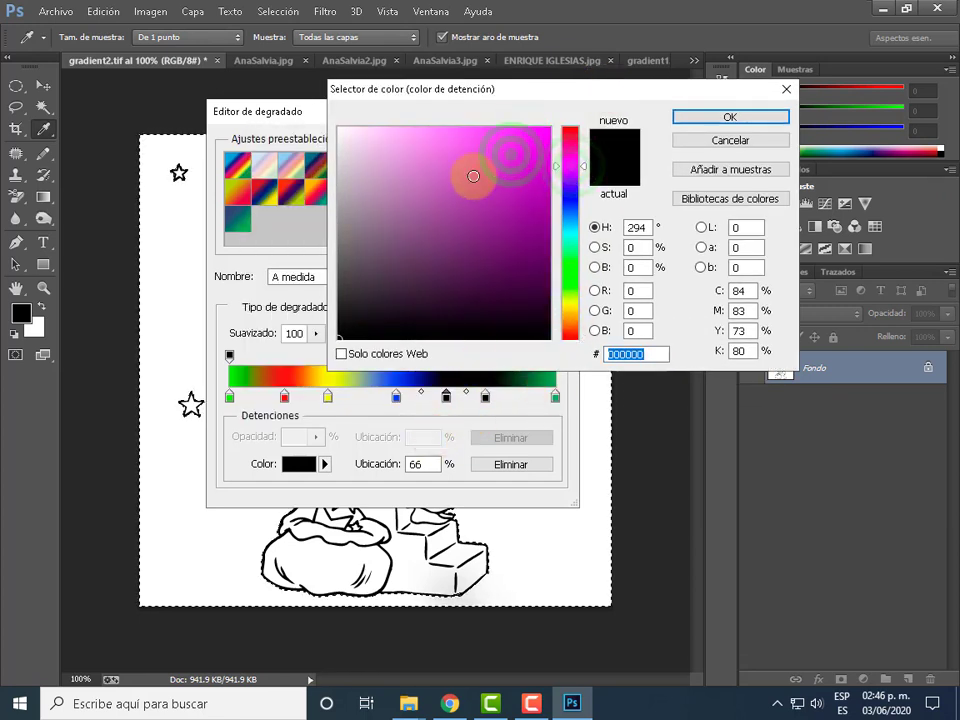
{"action": "left_click", "coordinate": [516, 195]}
{"action": "left_click", "coordinate": [476, 167]}
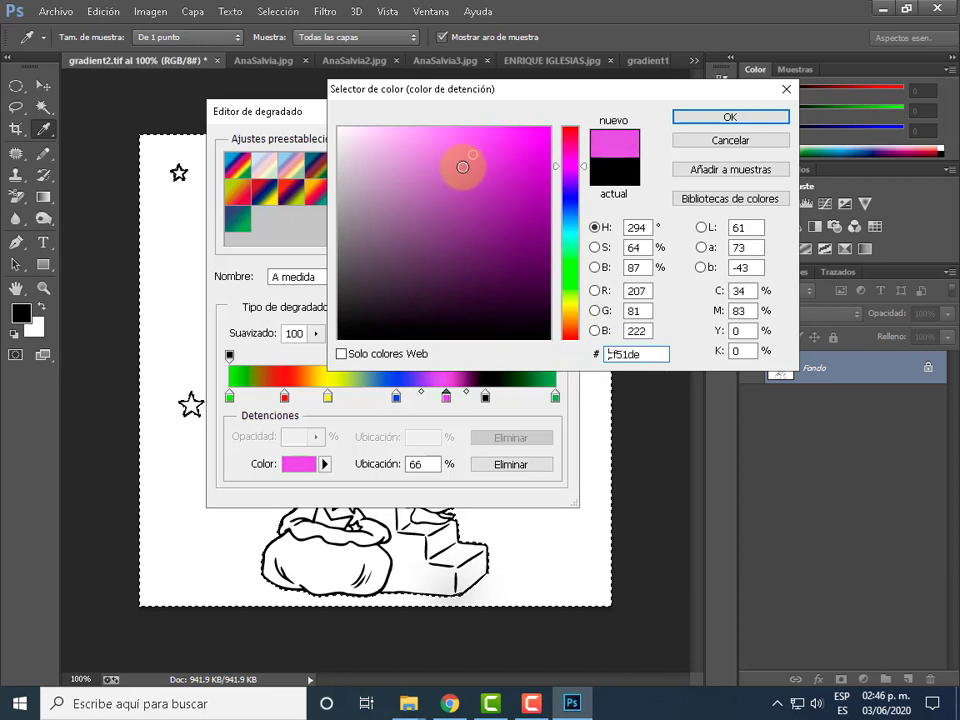
{"action": "left_click_drag", "start_coordinate": [476, 167], "coordinate": [449, 163]}
{"action": "left_click", "coordinate": [463, 199]}
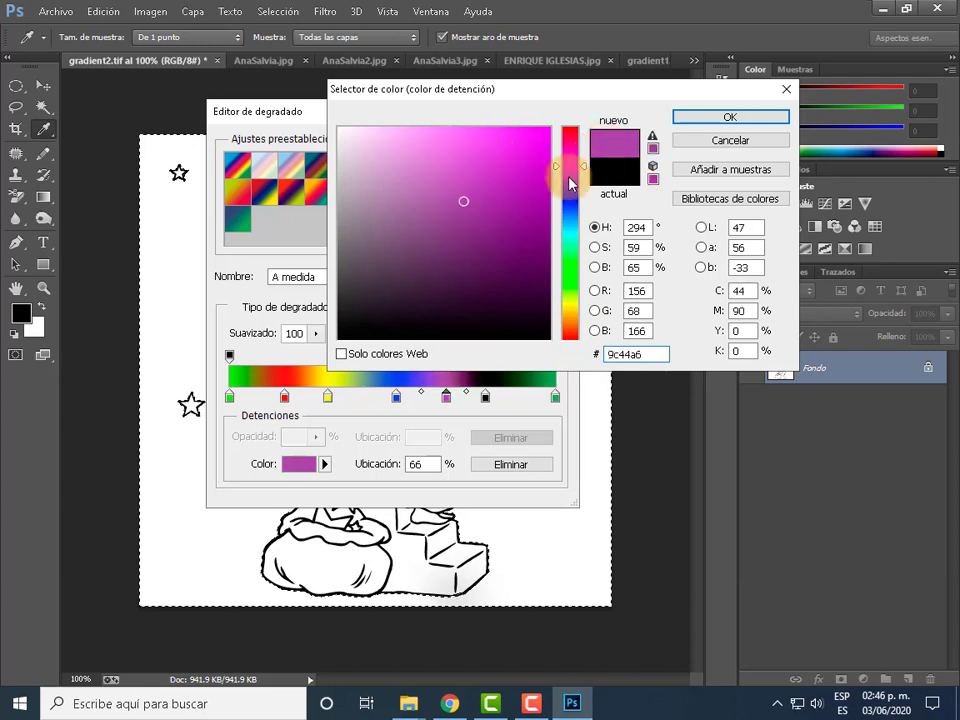
{"action": "left_click", "coordinate": [466, 202]}
{"action": "left_click", "coordinate": [516, 277]}
{"action": "mouse_move", "coordinate": [516, 277]}
{"action": "left_mouse_down"}
{"action": "mouse_move", "coordinate": [467, 317]}
{"action": "mouse_move", "coordinate": [358, 236]}
{"action": "mouse_move", "coordinate": [476, 146]}
{"action": "mouse_move", "coordinate": [503, 173]}
{"action": "left_mouse_up"}
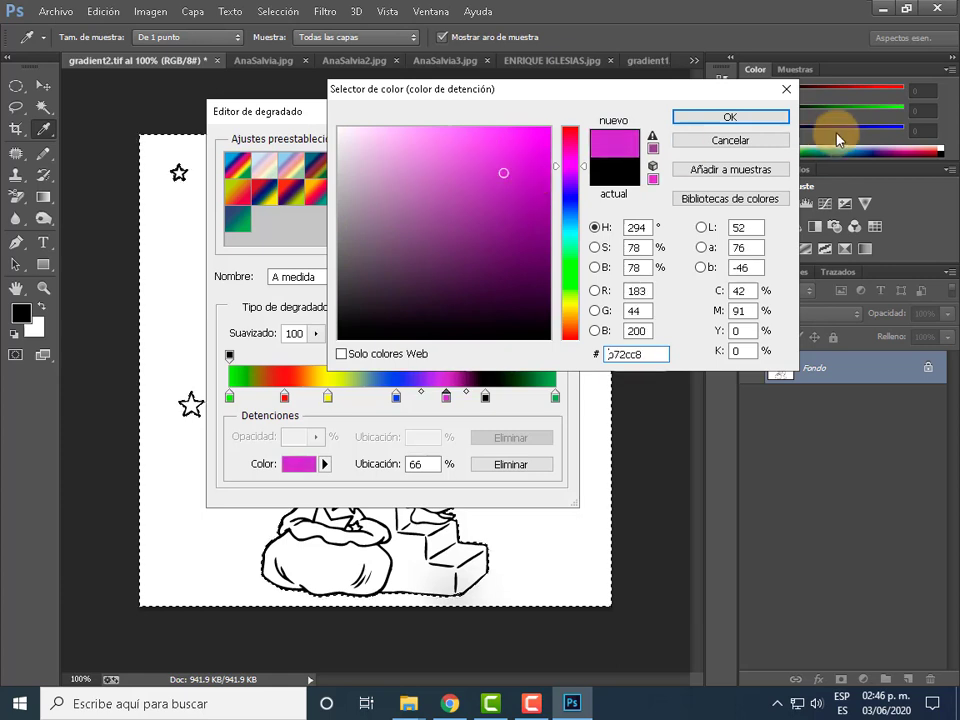
{"action": "left_click", "coordinate": [743, 122]}
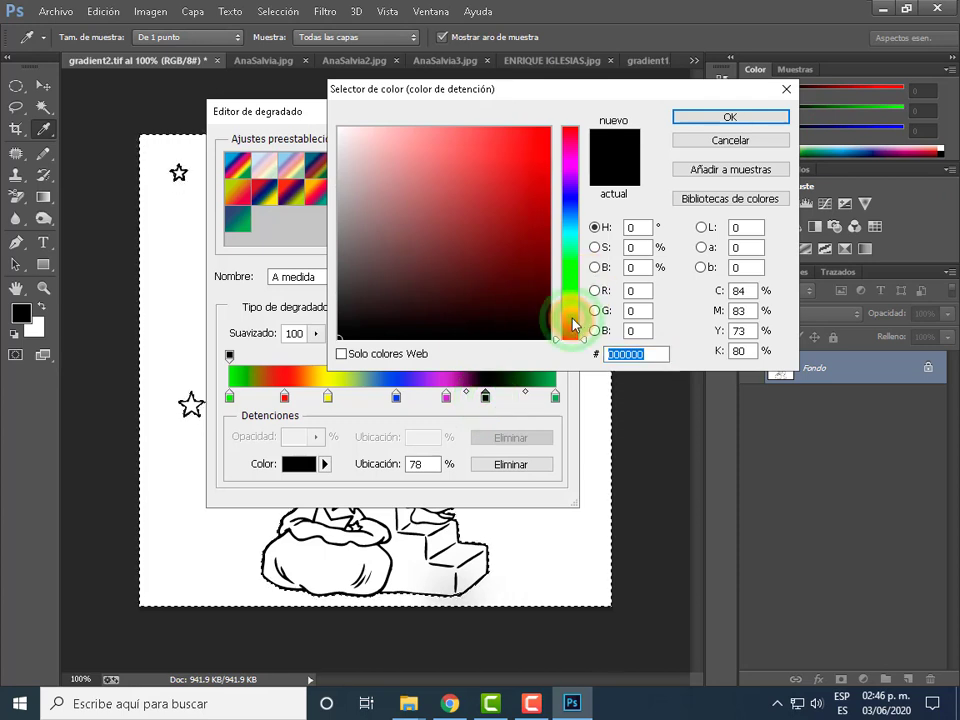
- Make the 78% stop bright orange and the end stop cyan
{"action": "left_click", "coordinate": [572, 320]}
{"action": "left_click_drag", "start_coordinate": [497, 223], "coordinate": [525, 146]}
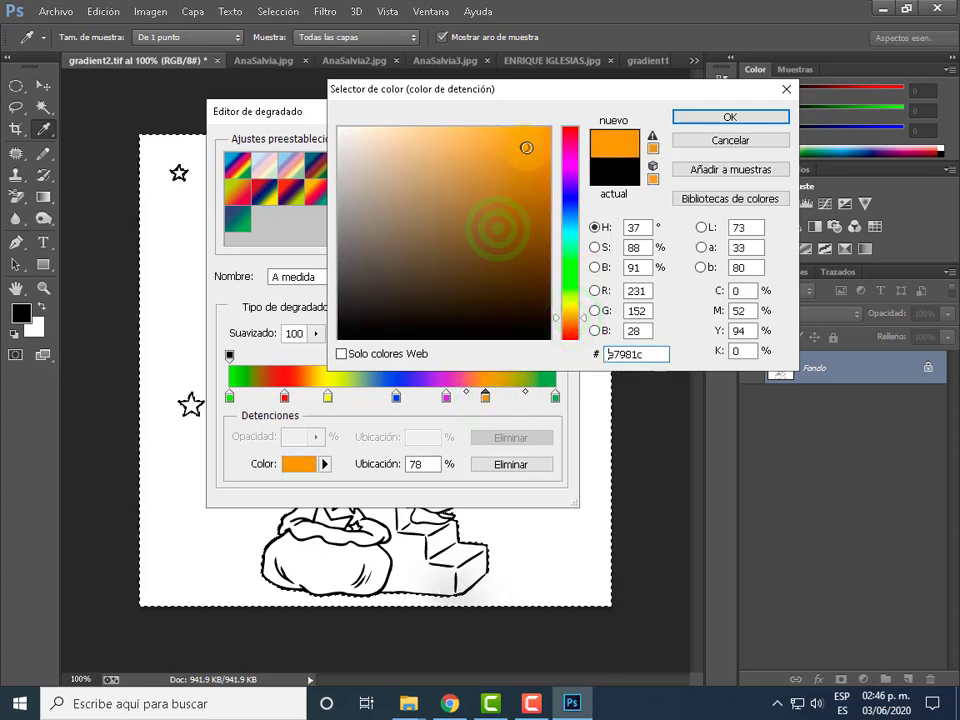
{"action": "left_click", "coordinate": [733, 122]}
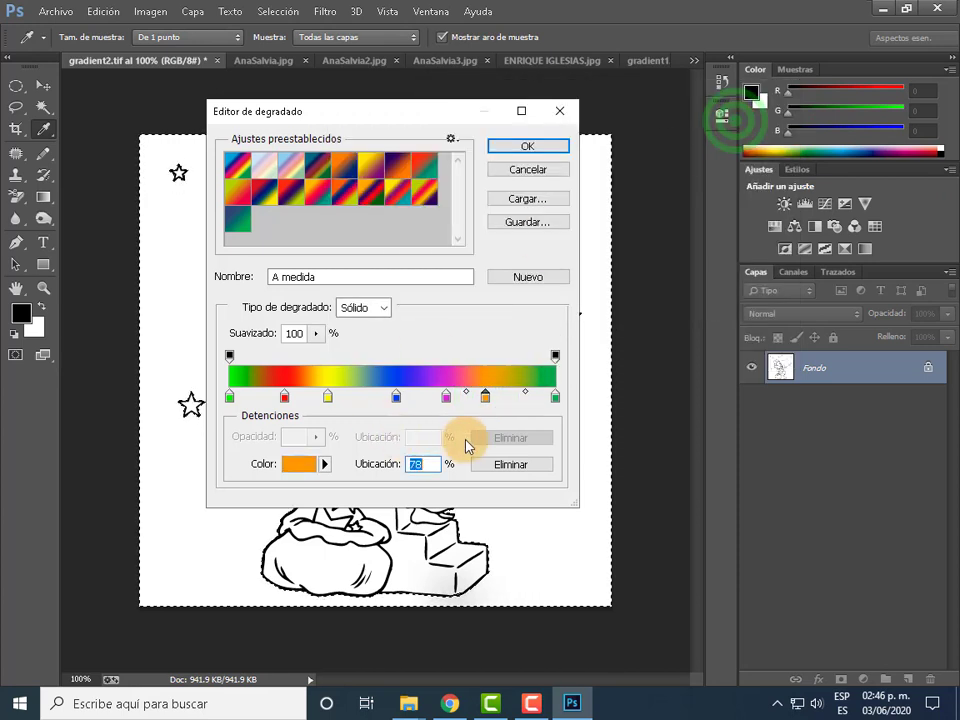
{"action": "double_click", "coordinate": [556, 399]}
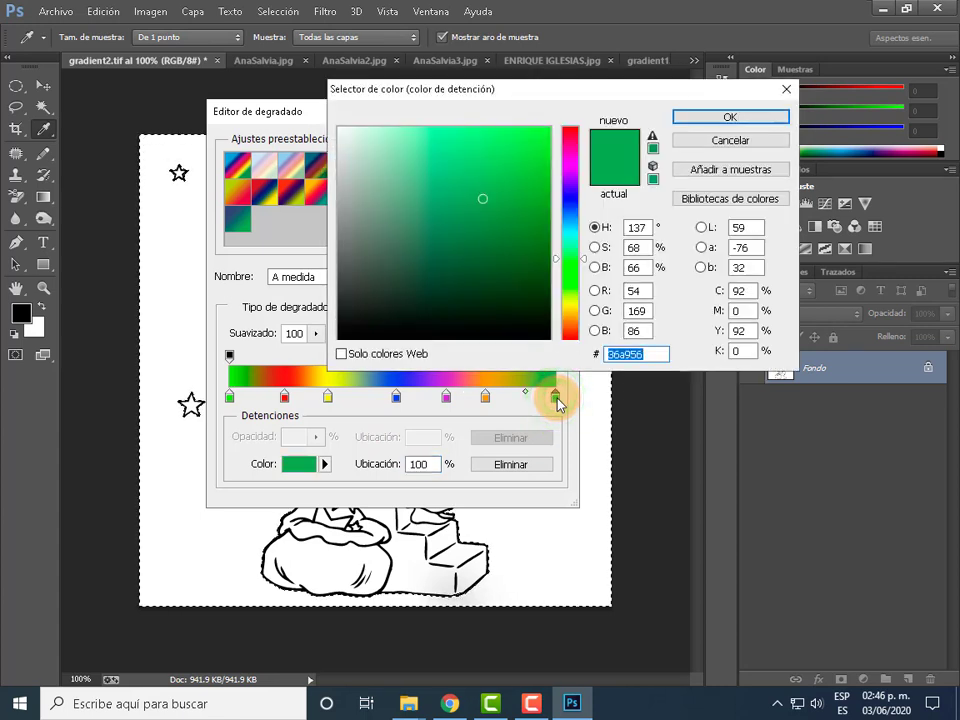
{"action": "left_click", "coordinate": [572, 232]}
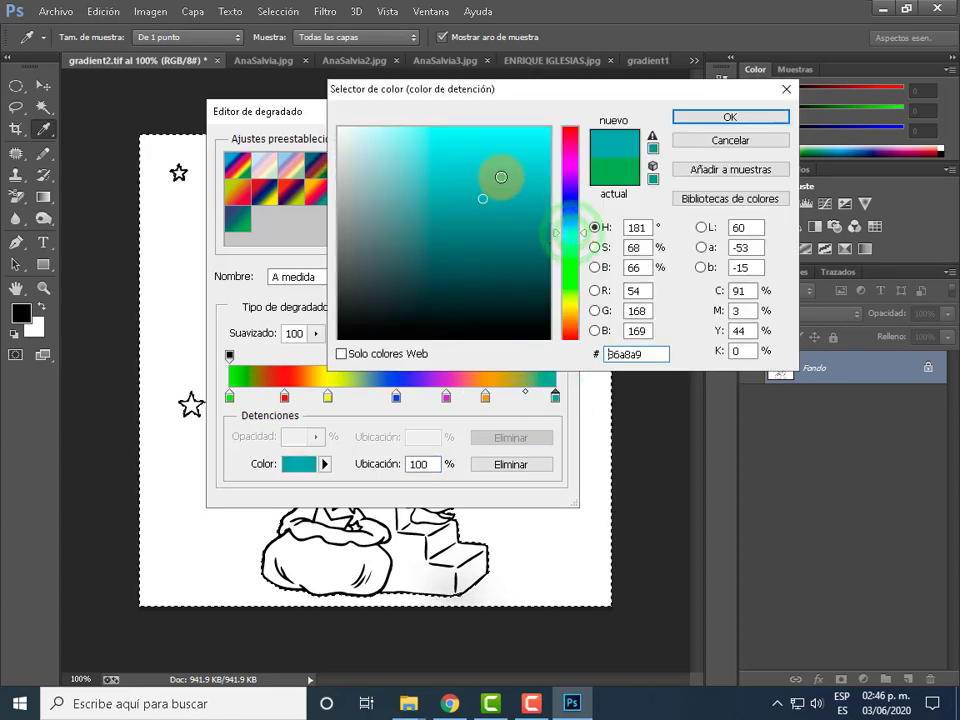
{"action": "left_click_drag", "start_coordinate": [501, 184], "coordinate": [540, 141]}
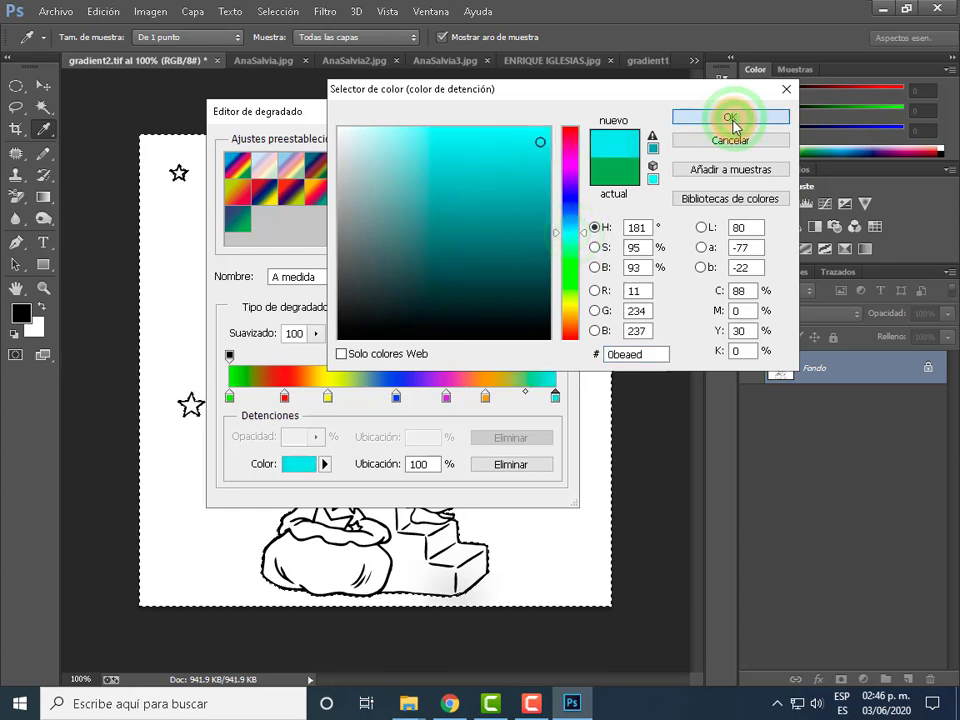
{"action": "left_click", "coordinate": [728, 125]}
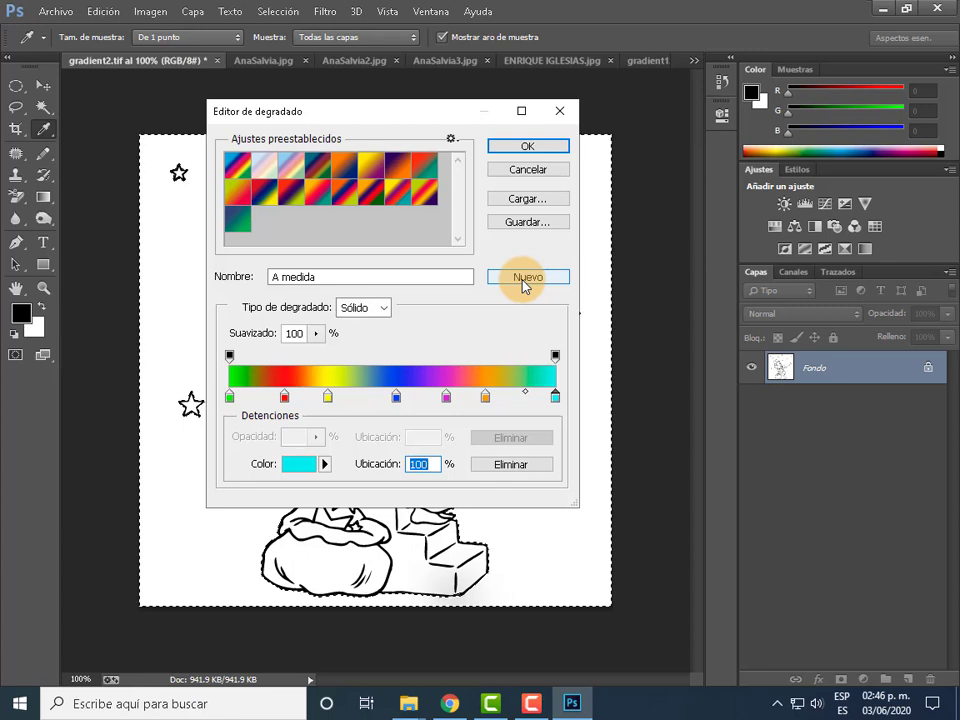
- Save the rainbow as a preset, delete the dark blue-green preset, and apply the rainbow
{"action": "left_click", "coordinate": [522, 280]}
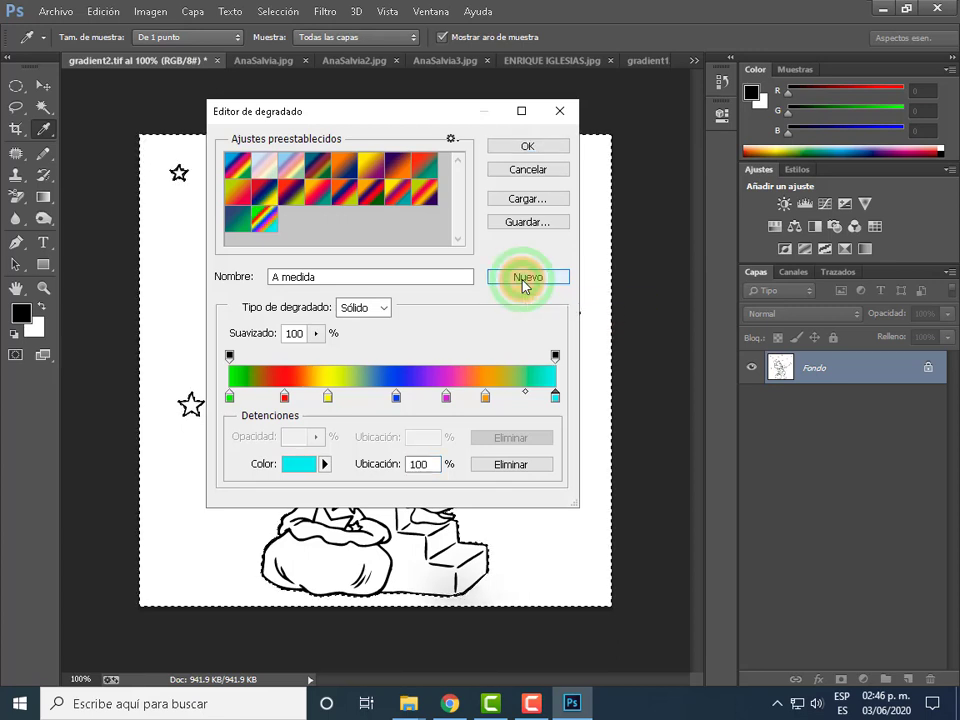
{"action": "left_click", "coordinate": [238, 229]}
{"action": "right_click", "coordinate": [238, 224]}
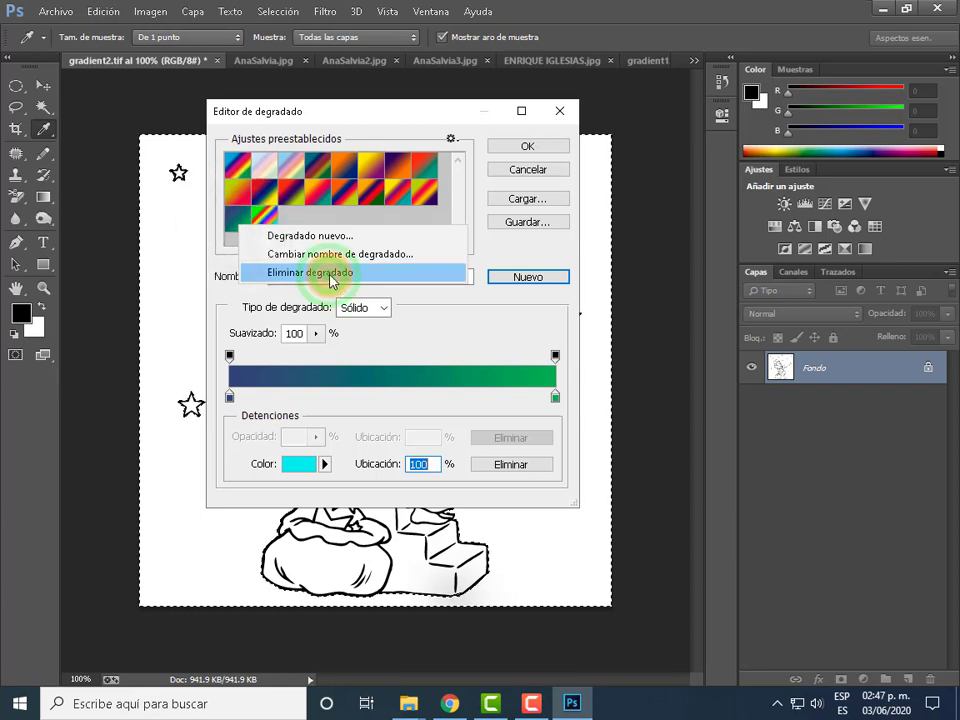
{"action": "left_click", "coordinate": [331, 274]}
{"action": "left_click", "coordinate": [238, 219]}
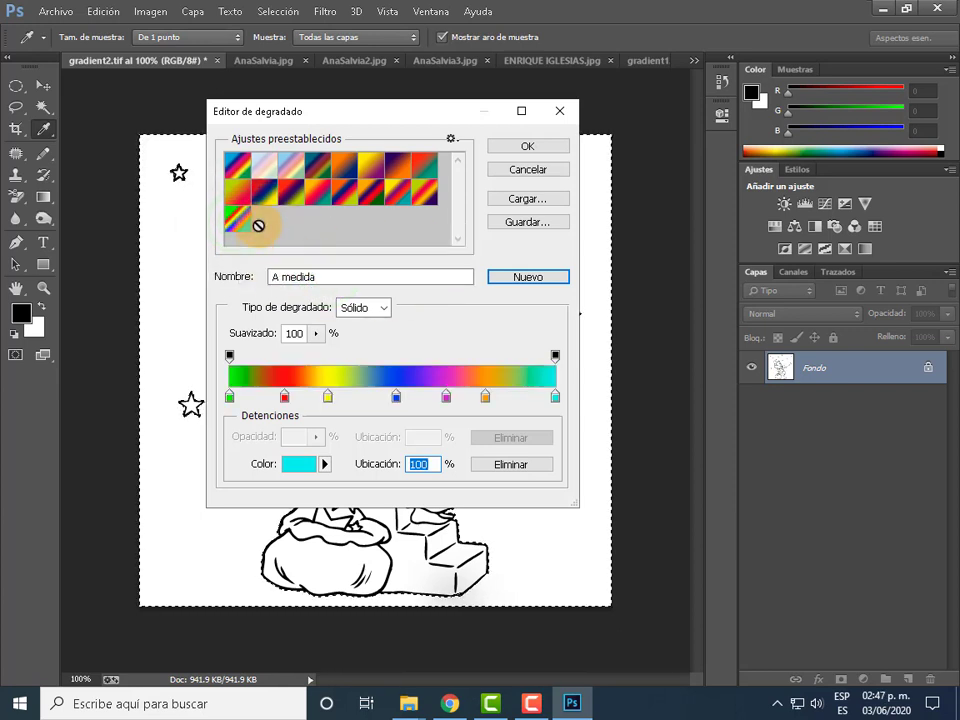
{"action": "left_click", "coordinate": [535, 146]}
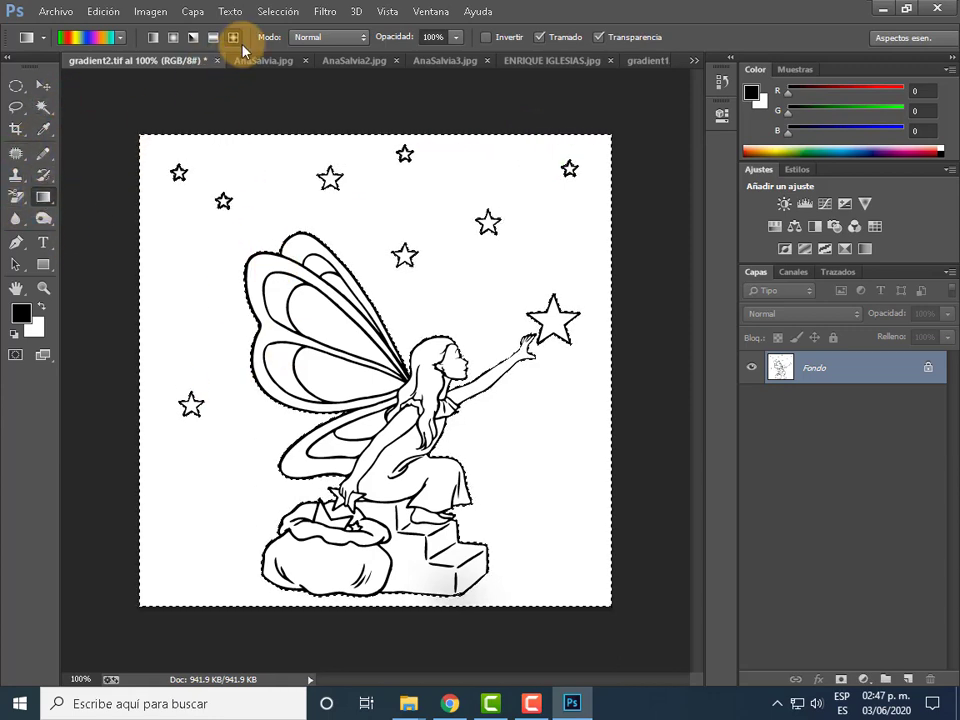
- Try several diamond rainbow fills dragged from the fairy in different directions
{"action": "left_click", "coordinate": [234, 37]}
{"action": "left_click_drag", "start_coordinate": [400, 378], "coordinate": [174, 162]}
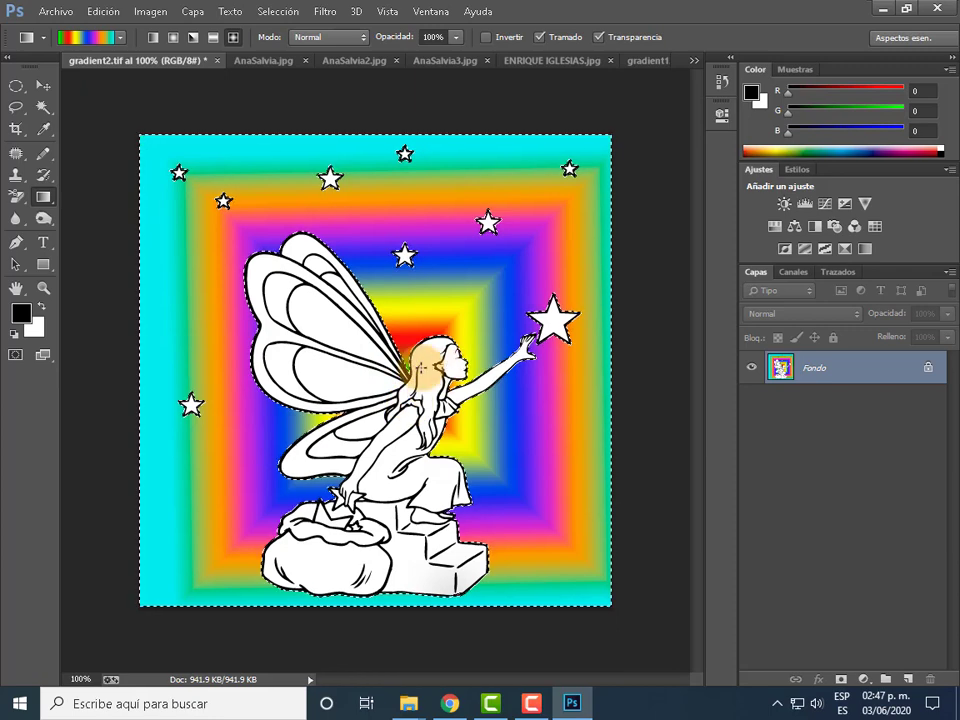
{"action": "key", "text": "ctrl+z"}
{"action": "left_click_drag", "start_coordinate": [398, 373], "coordinate": [183, 589]}
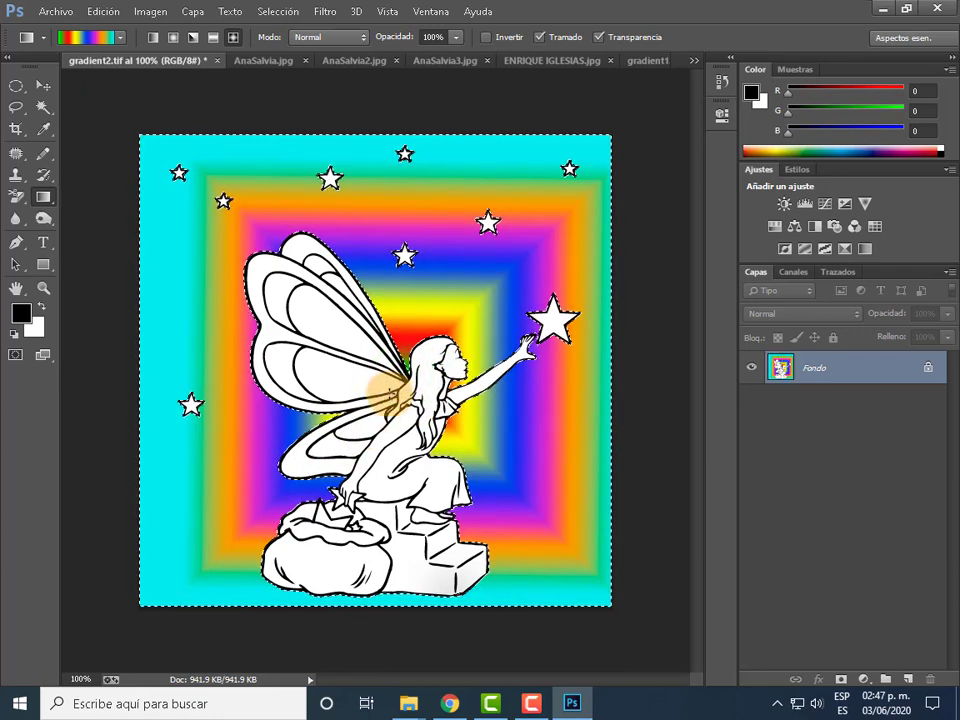
{"action": "left_click_drag", "start_coordinate": [399, 378], "coordinate": [403, 182]}
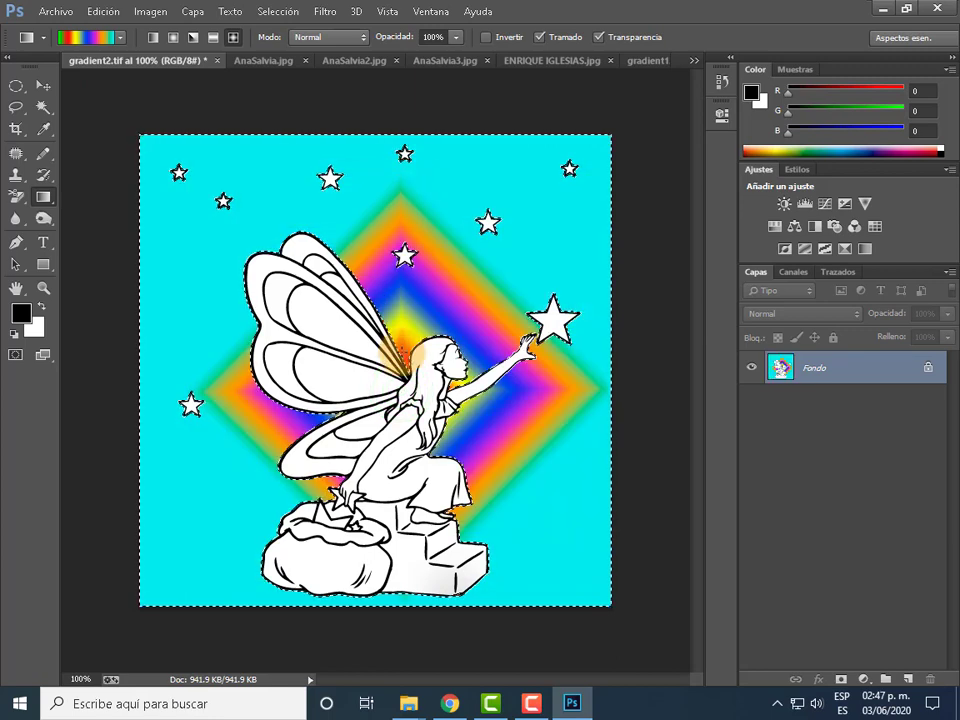
{"action": "left_click_drag", "start_coordinate": [400, 368], "coordinate": [557, 506]}
{"action": "left_click_drag", "start_coordinate": [410, 396], "coordinate": [410, 397]}
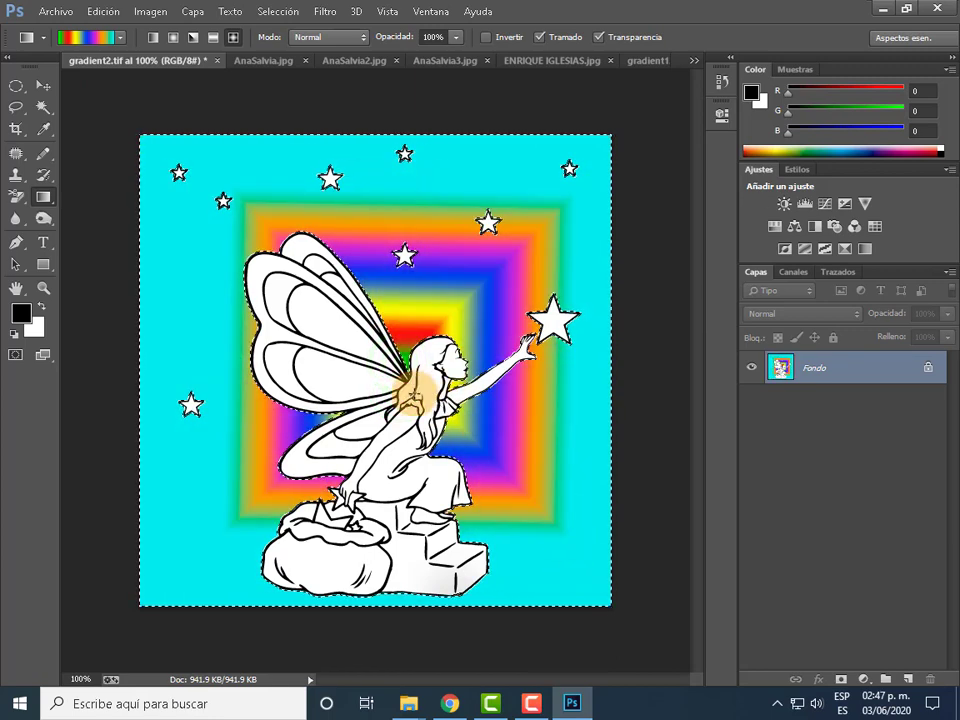
{"action": "left_click_drag", "start_coordinate": [570, 155], "coordinate": [570, 155]}
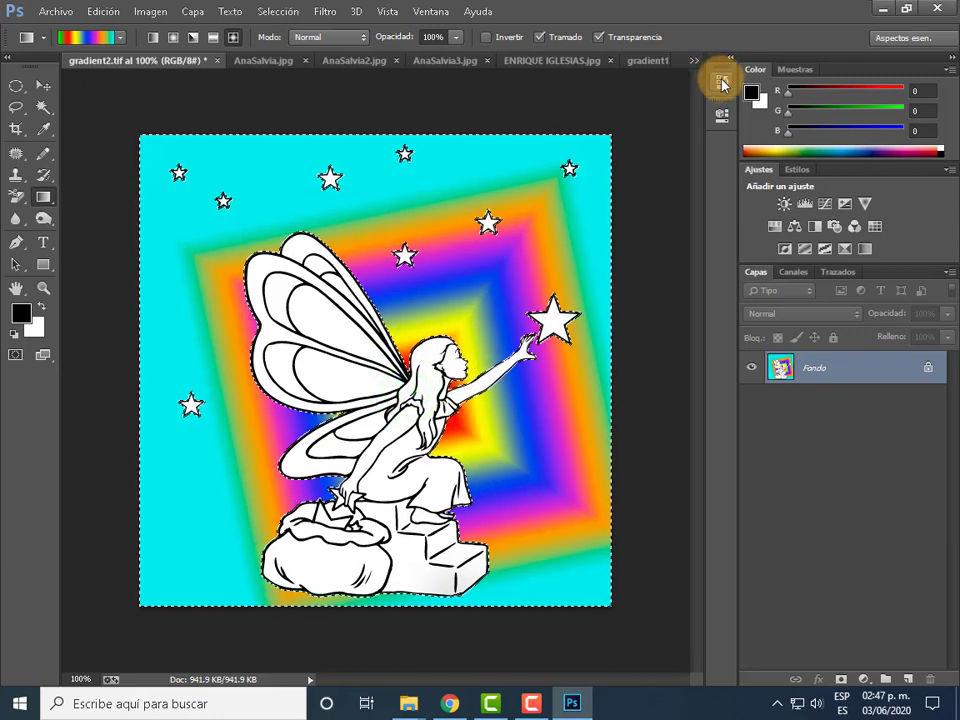
- Delete all gradient states from the first Degradado onward in History
{"action": "left_click", "coordinate": [720, 80]}
{"action": "left_click", "coordinate": [620, 195]}
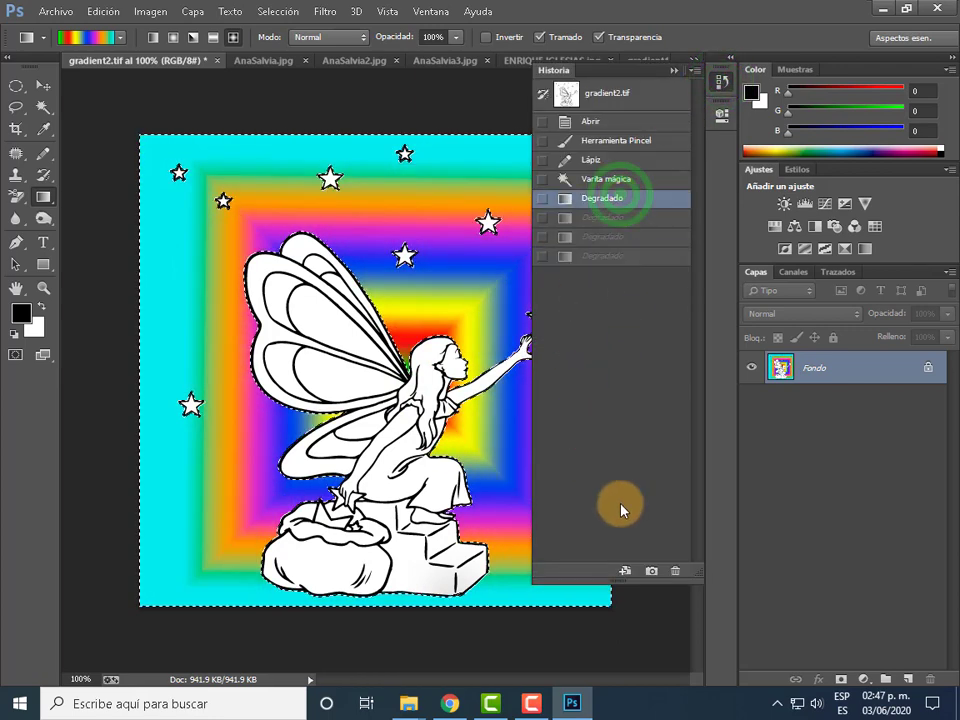
{"action": "left_click", "coordinate": [677, 572]}
{"action": "left_click", "coordinate": [439, 273]}
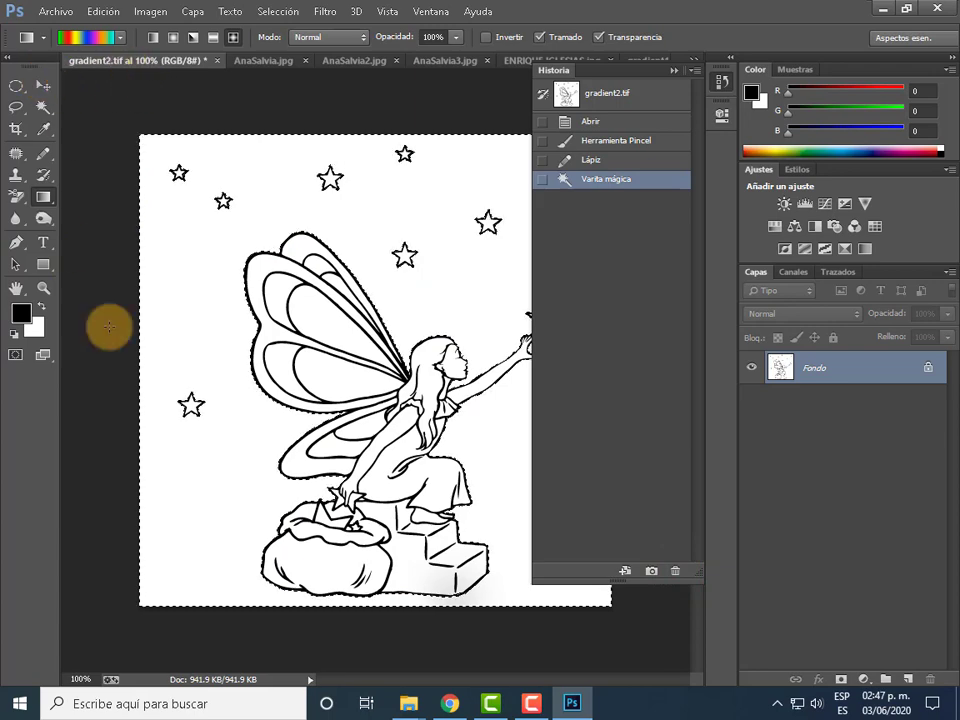
{"action": "left_click", "coordinate": [152, 37]}
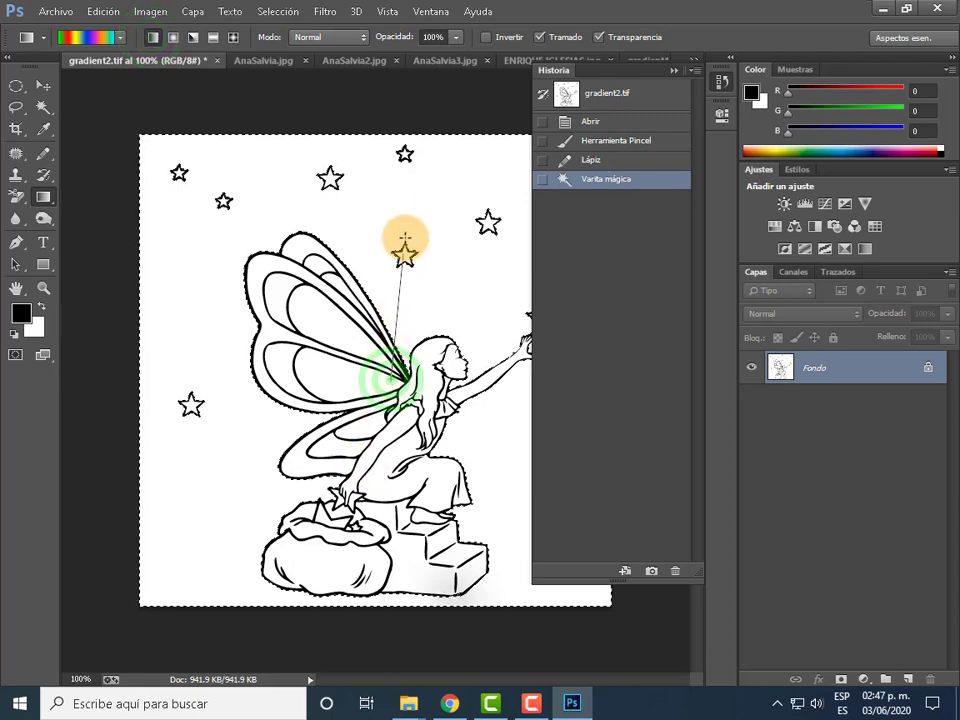
{"action": "left_click_drag", "start_coordinate": [404, 238], "coordinate": [392, 155]}
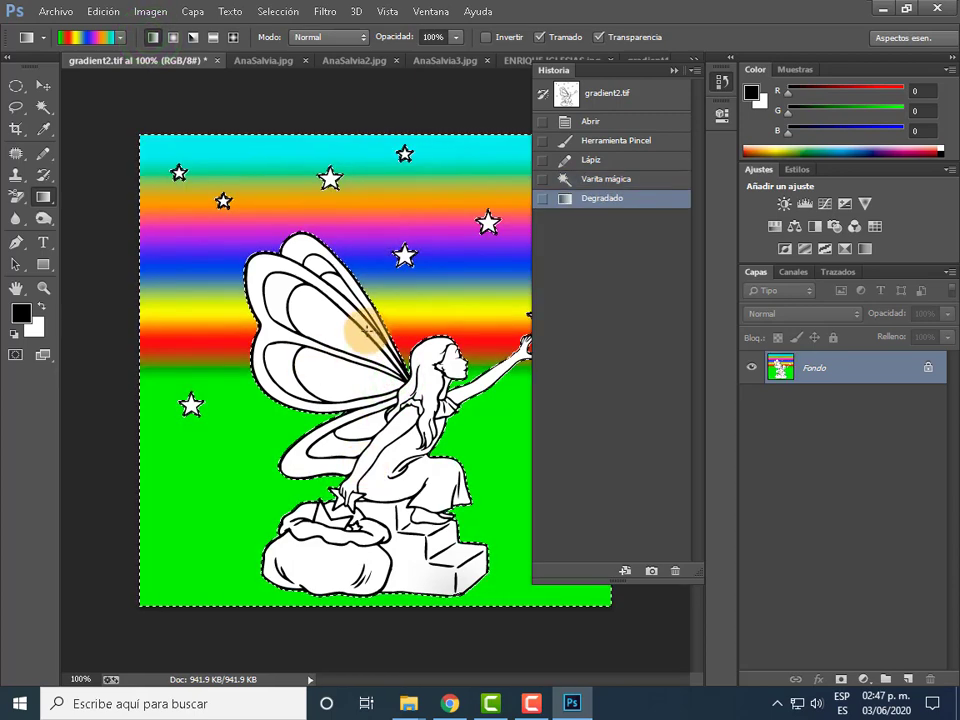
{"action": "mouse_move", "coordinate": [400, 367]}
{"action": "left_mouse_down"}
{"action": "mouse_move", "coordinate": [168, 352]}
{"action": "mouse_move", "coordinate": [149, 364]}
{"action": "left_mouse_up"}
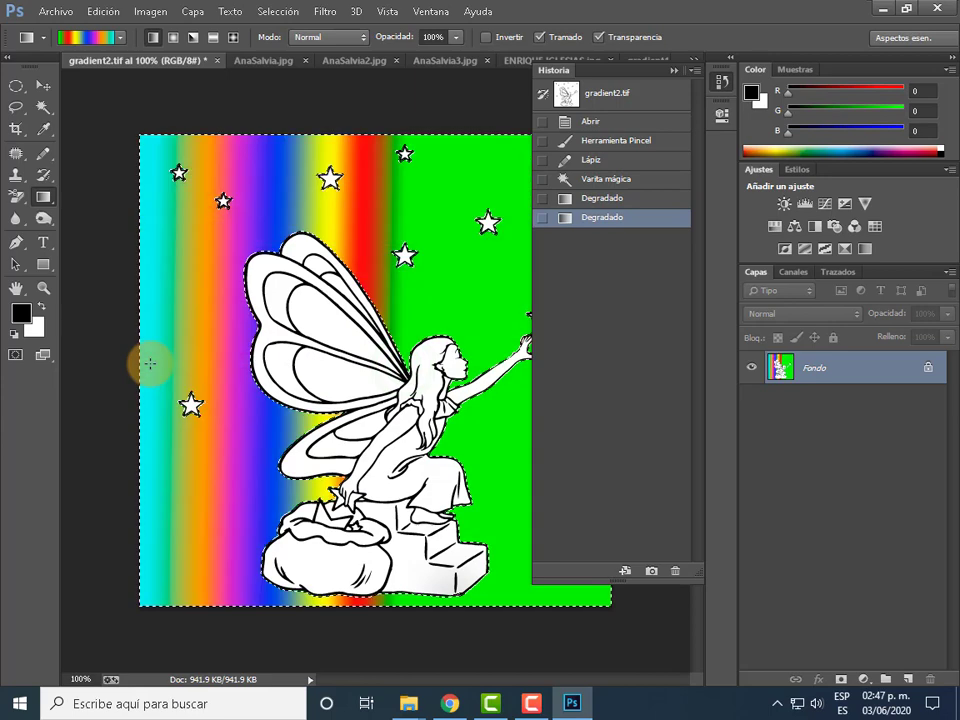
{"action": "left_click", "coordinate": [671, 72]}
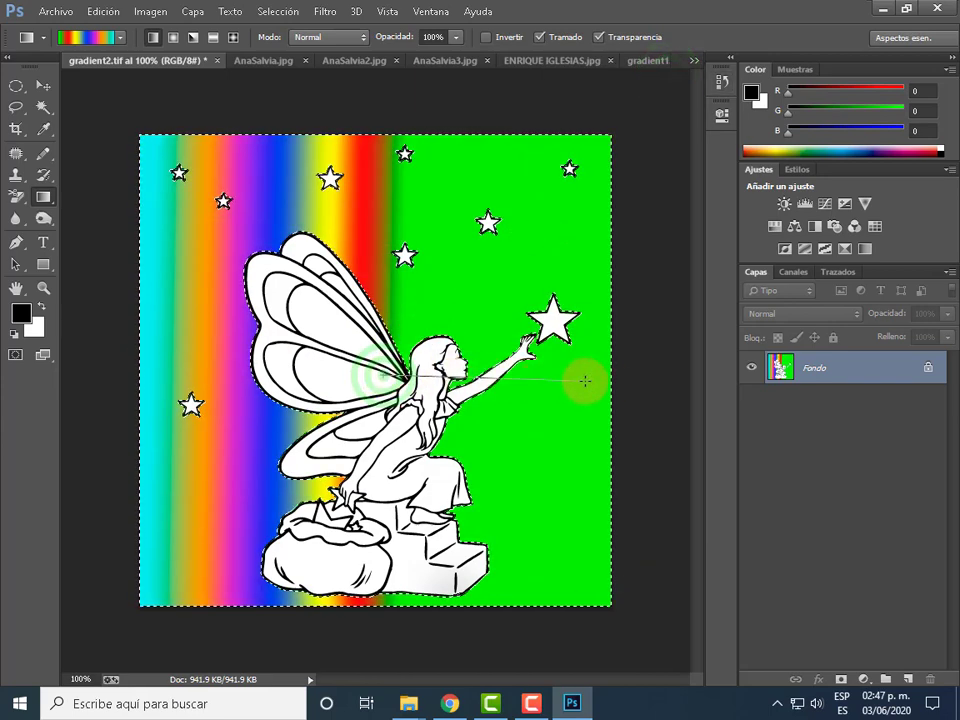
{"action": "left_click_drag", "start_coordinate": [595, 380], "coordinate": [595, 380]}
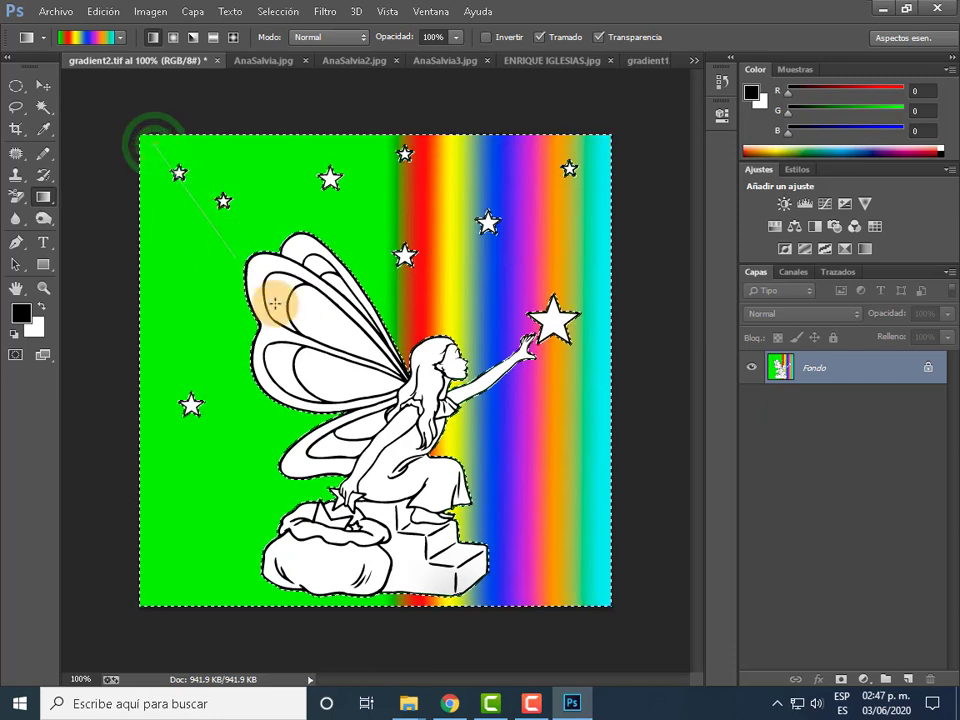
{"action": "mouse_move", "coordinate": [154, 144]}
{"action": "left_mouse_down"}
{"action": "mouse_move", "coordinate": [591, 598]}
{"action": "mouse_move", "coordinate": [600, 575]}
{"action": "left_mouse_up"}
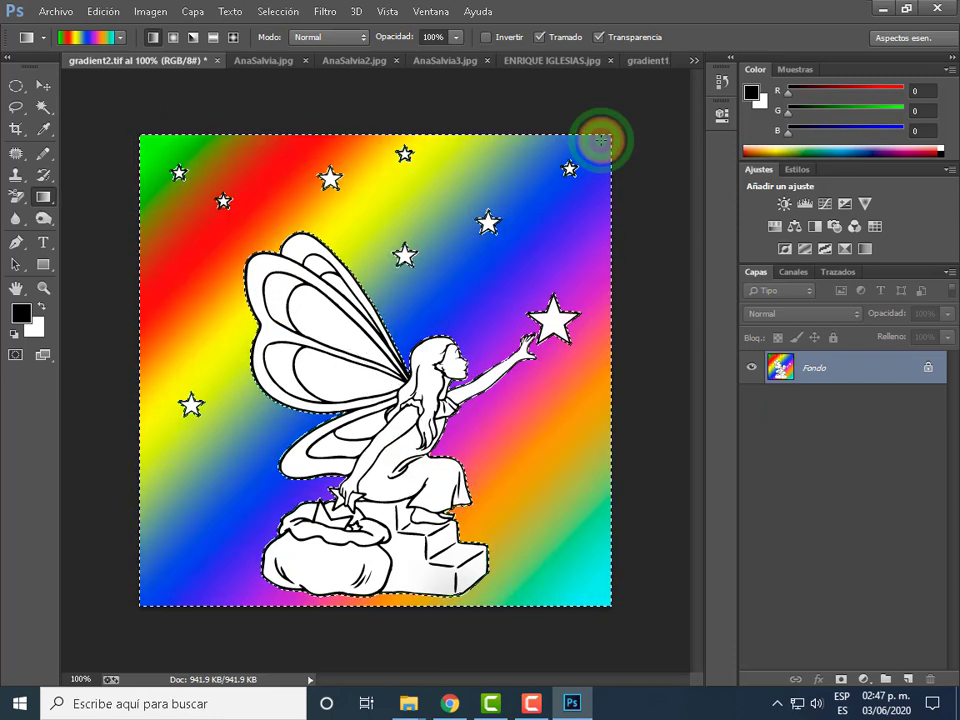
{"action": "left_click_drag", "start_coordinate": [600, 141], "coordinate": [176, 578]}
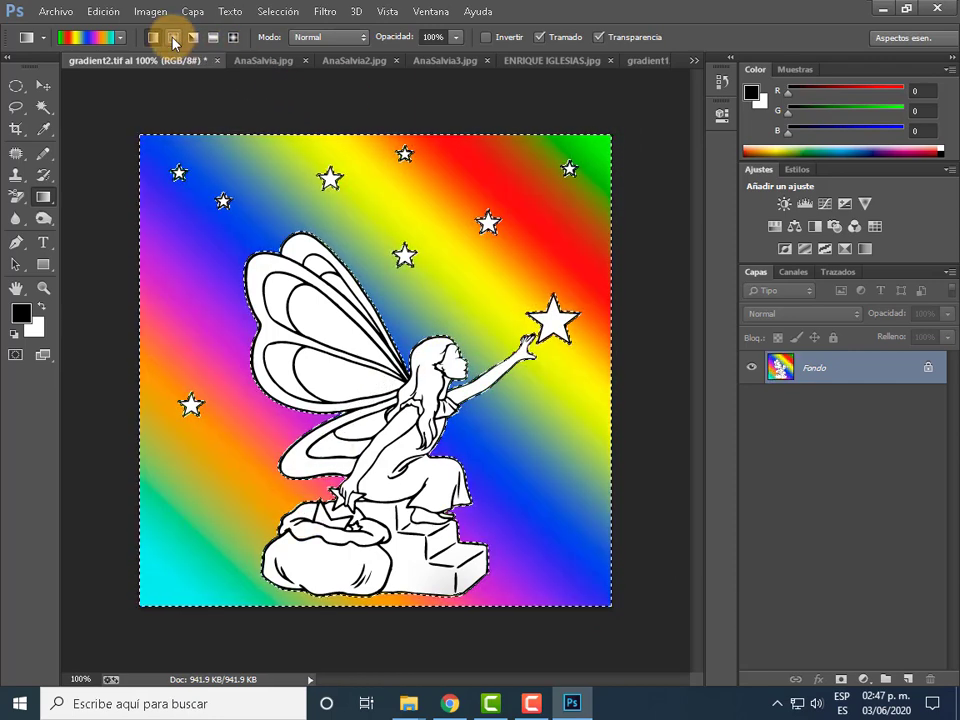
{"action": "left_click", "coordinate": [172, 37]}
{"action": "left_click_drag", "start_coordinate": [350, 364], "coordinate": [490, 222]}
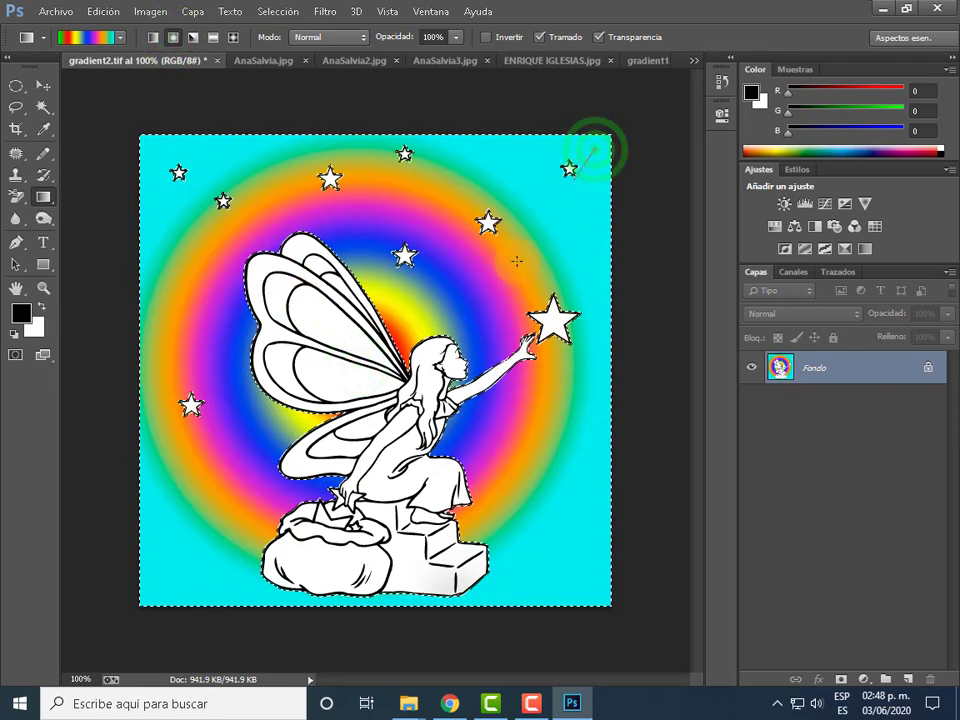
{"action": "left_click_drag", "start_coordinate": [516, 261], "coordinate": [332, 497]}
{"action": "left_click_drag", "start_coordinate": [168, 152], "coordinate": [557, 551]}
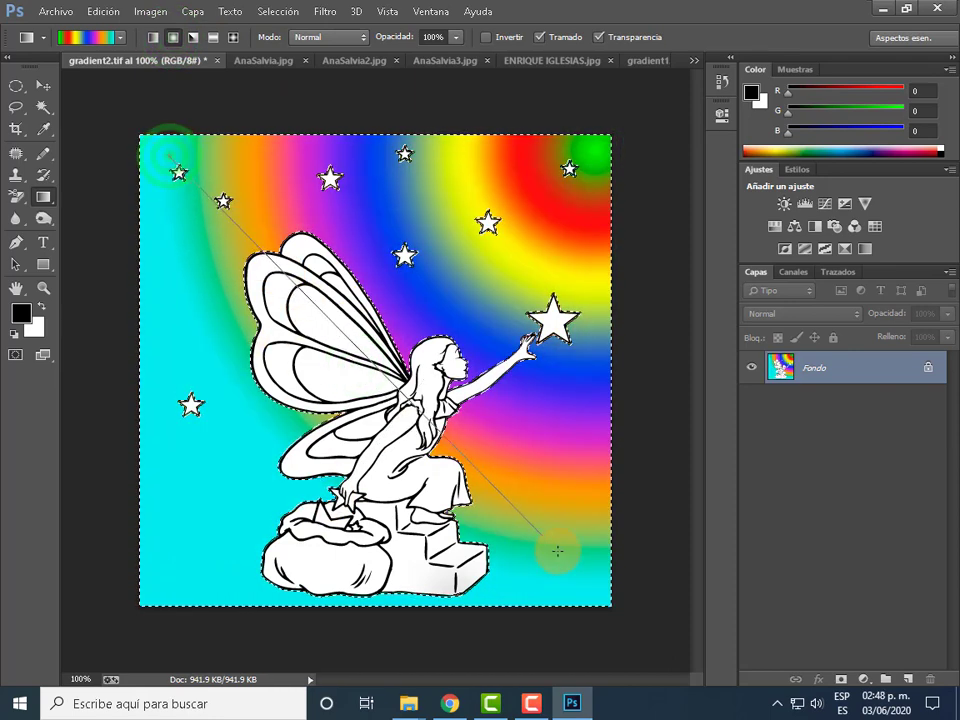
{"action": "left_click_drag", "start_coordinate": [161, 580], "coordinate": [534, 254]}
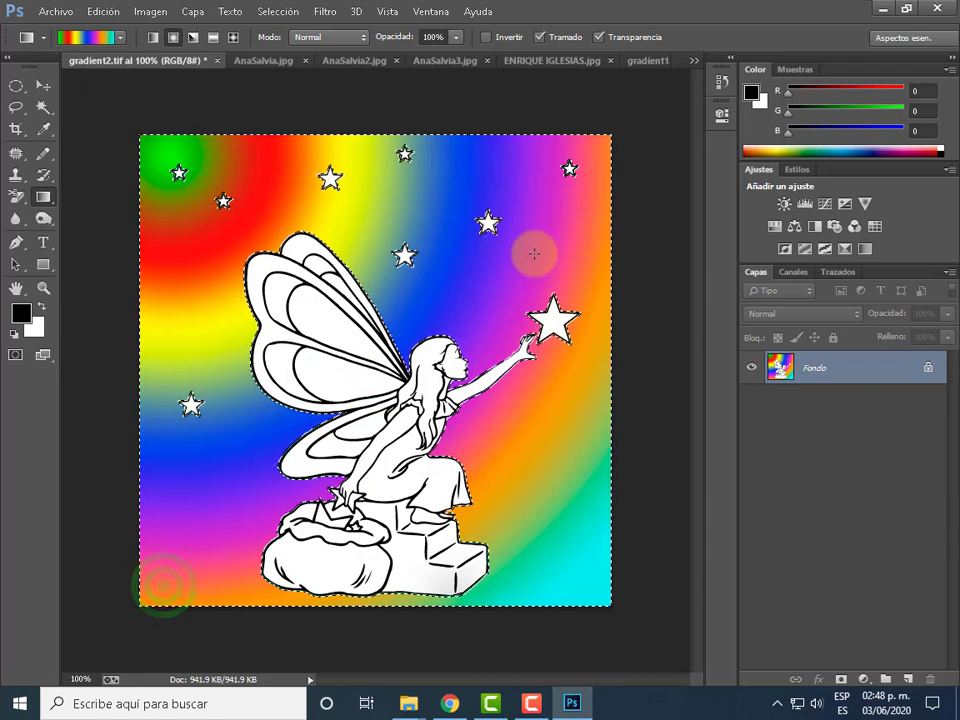
{"action": "left_click", "coordinate": [721, 80]}
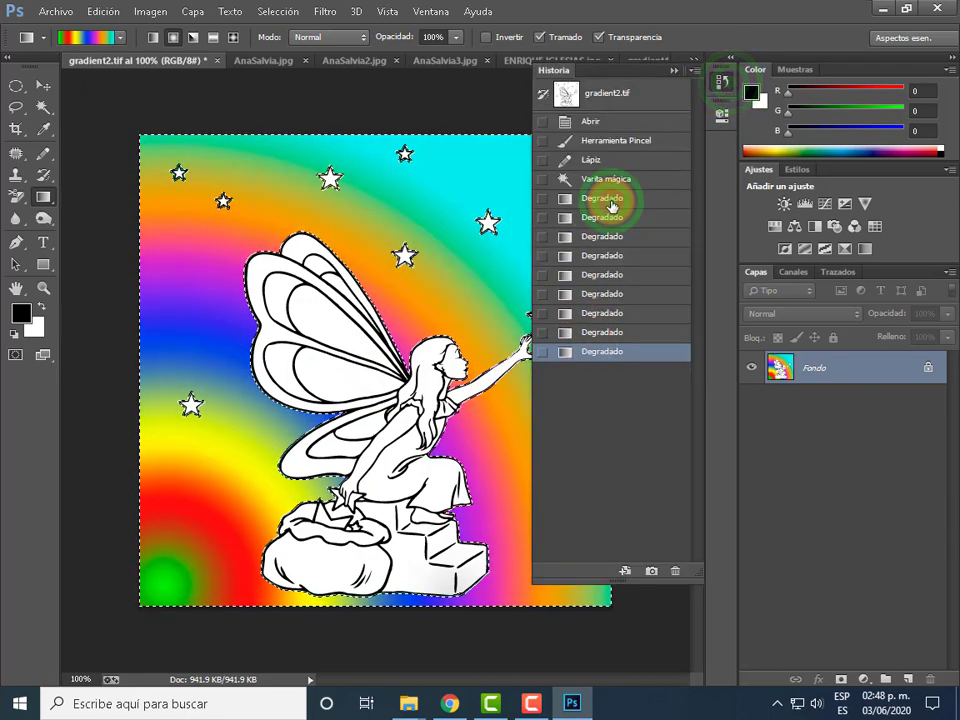
{"action": "left_click", "coordinate": [605, 199]}
{"action": "left_click", "coordinate": [675, 570]}
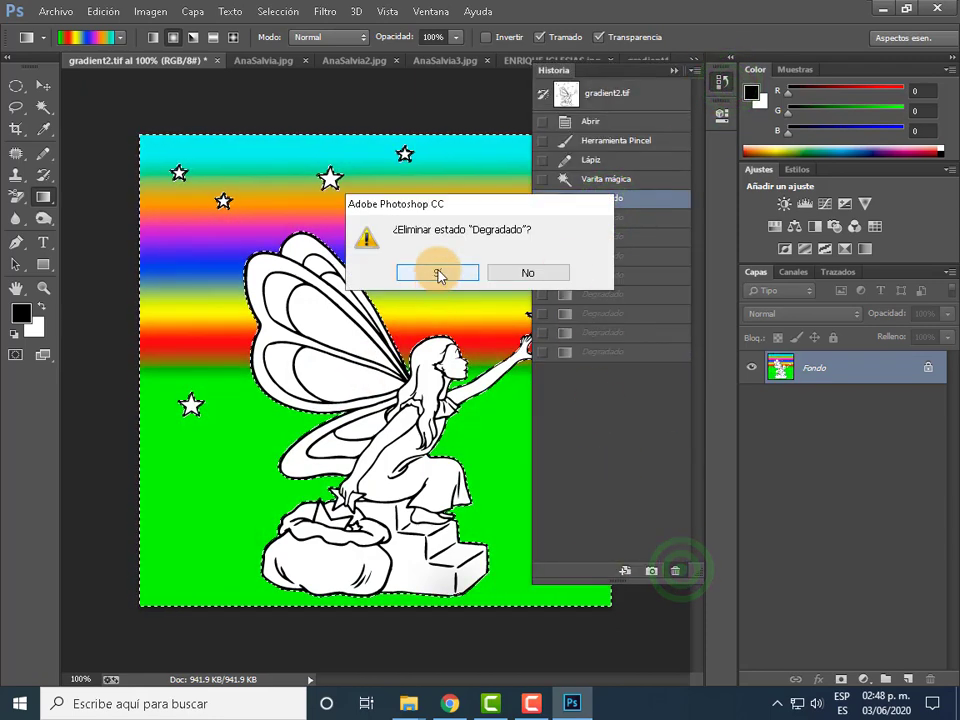
{"action": "left_click", "coordinate": [440, 273]}
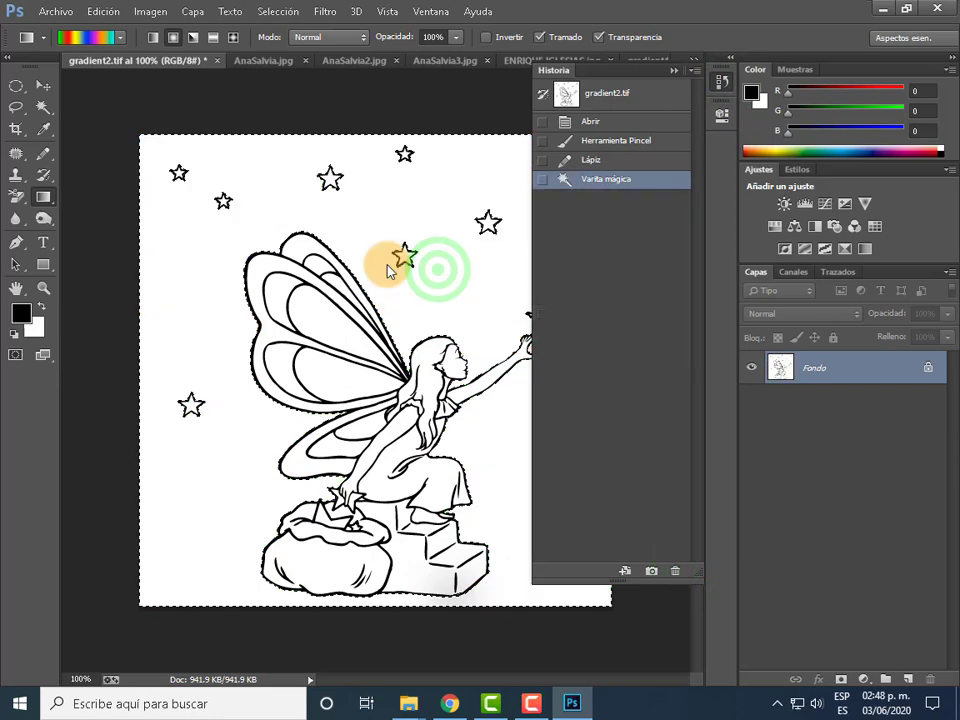
- Try angle-style rainbow fills at several centres, then delete them from History
{"action": "left_click", "coordinate": [193, 37]}
{"action": "left_click_drag", "start_coordinate": [146, 145], "coordinate": [300, 300]}
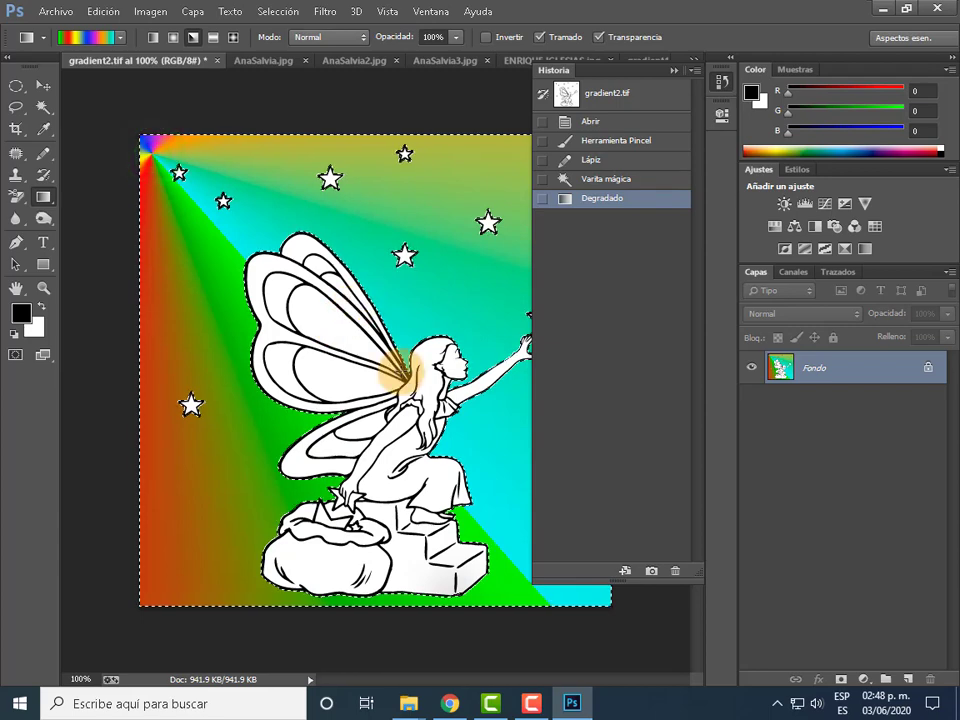
{"action": "left_click_drag", "start_coordinate": [433, 151], "coordinate": [439, 261]}
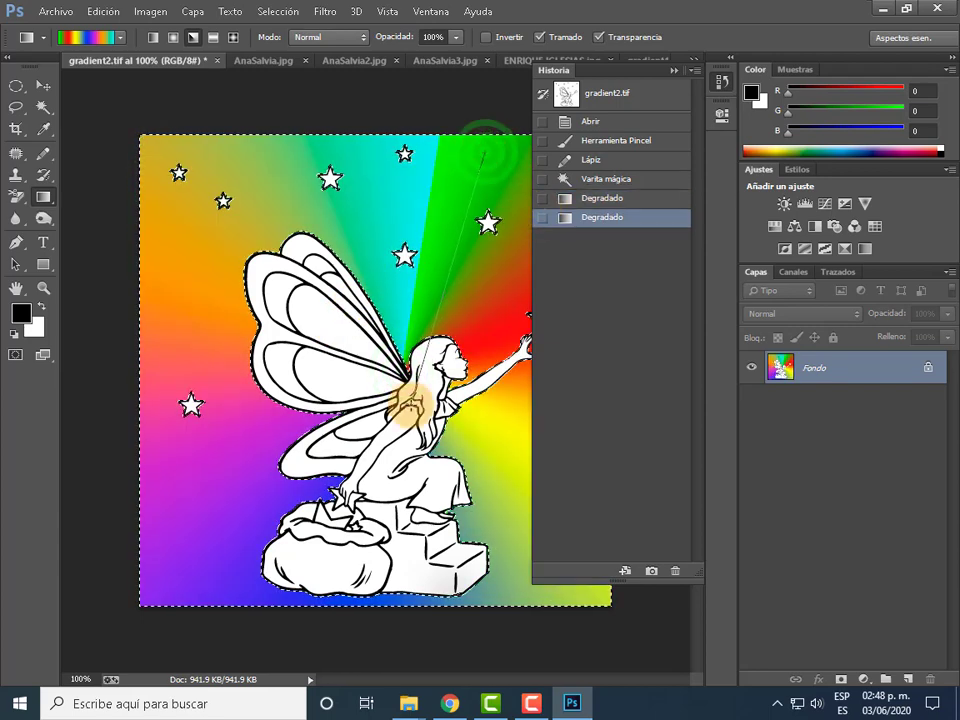
{"action": "left_click_drag", "start_coordinate": [485, 148], "coordinate": [461, 277]}
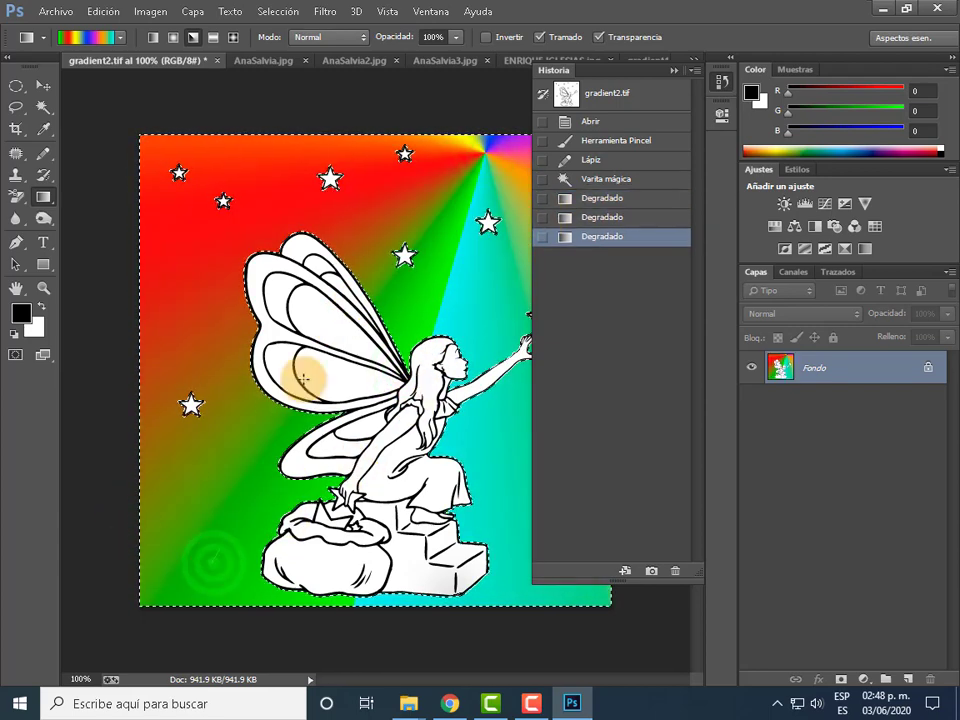
{"action": "left_click_drag", "start_coordinate": [207, 563], "coordinate": [320, 368]}
{"action": "left_click", "coordinate": [598, 203]}
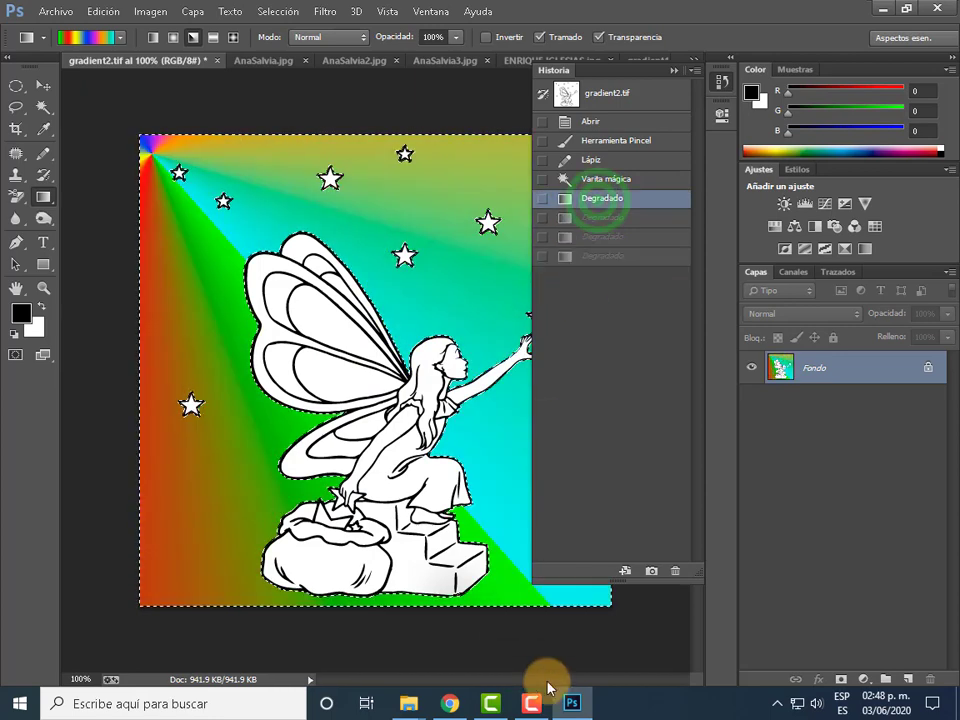
{"action": "left_click", "coordinate": [675, 570]}
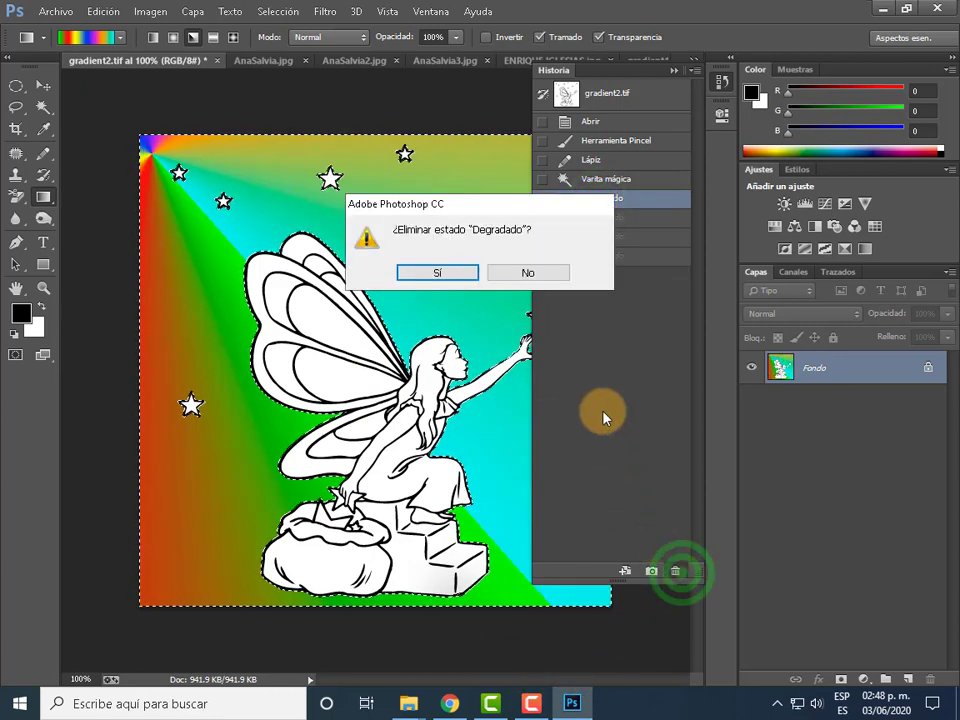
{"action": "left_click", "coordinate": [437, 272]}
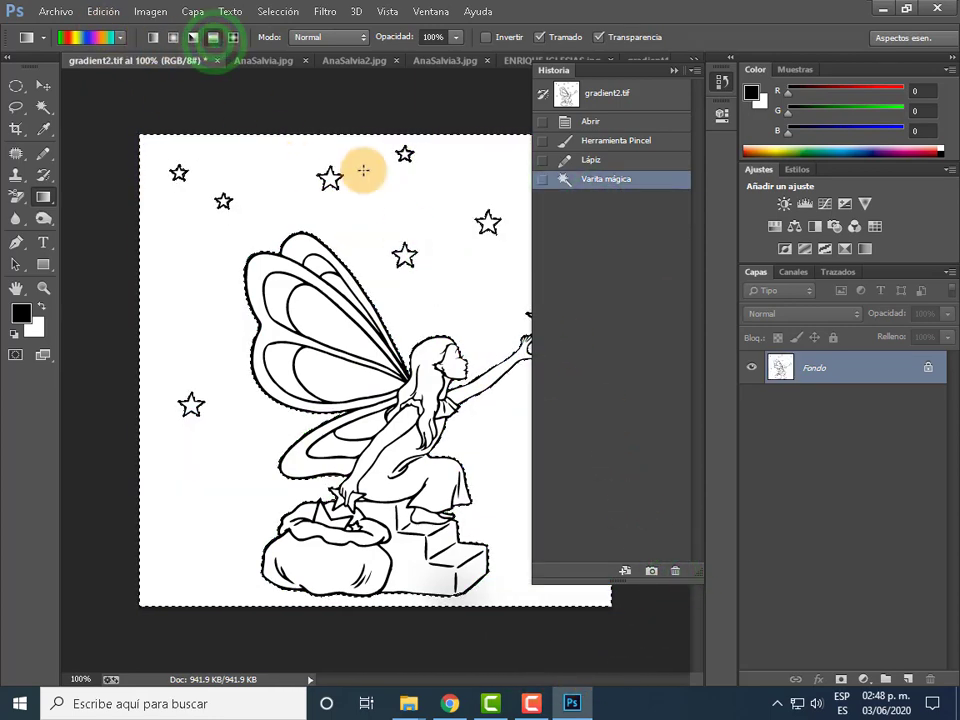
- Try rainbow band fills in vertical, horizontal and diagonal directions, then delete them from History
{"action": "left_click_drag", "start_coordinate": [362, 158], "coordinate": [326, 528]}
{"action": "mouse_move", "coordinate": [150, 360]}
{"action": "left_mouse_down"}
{"action": "mouse_move", "coordinate": [440, 355]}
{"action": "mouse_move", "coordinate": [531, 373]}
{"action": "left_mouse_up"}
{"action": "left_click_drag", "start_coordinate": [392, 182], "coordinate": [439, 521]}
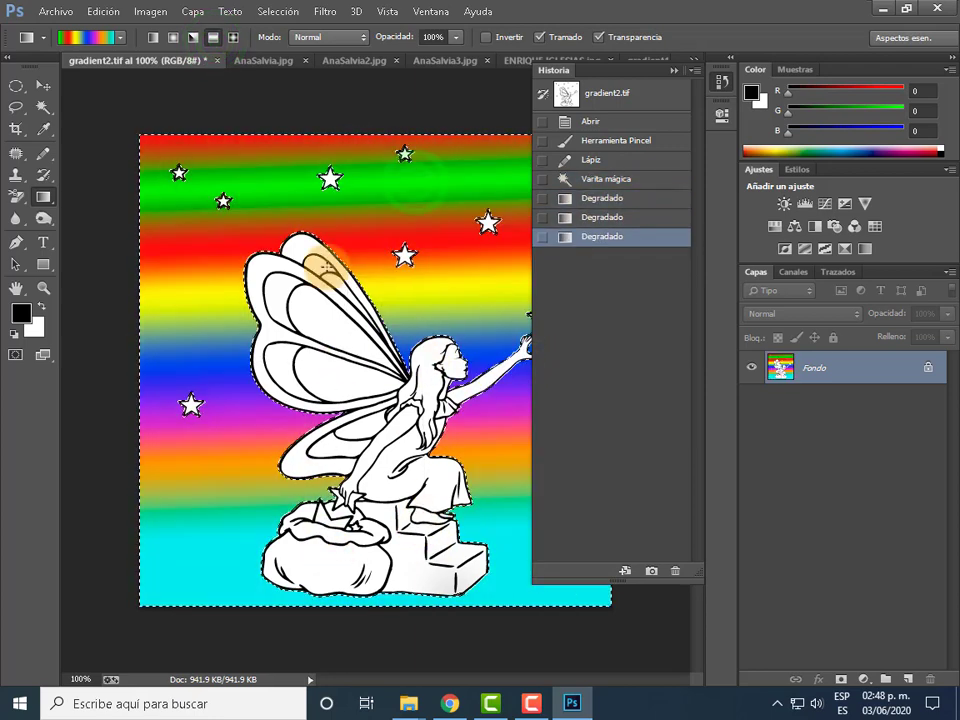
{"action": "left_click_drag", "start_coordinate": [160, 172], "coordinate": [527, 573]}
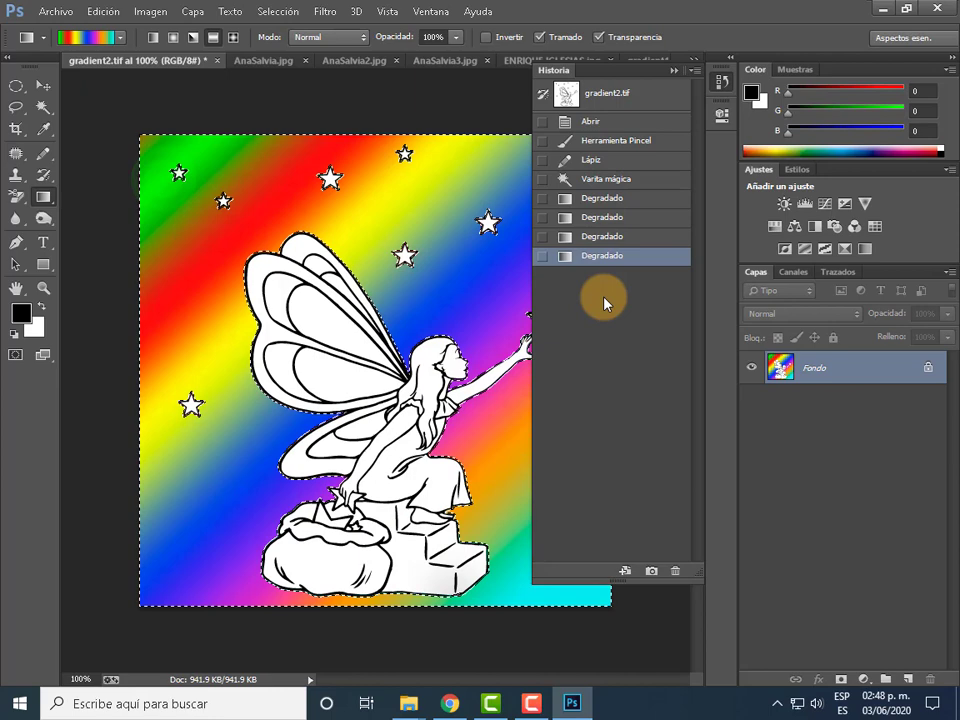
{"action": "left_click", "coordinate": [625, 201]}
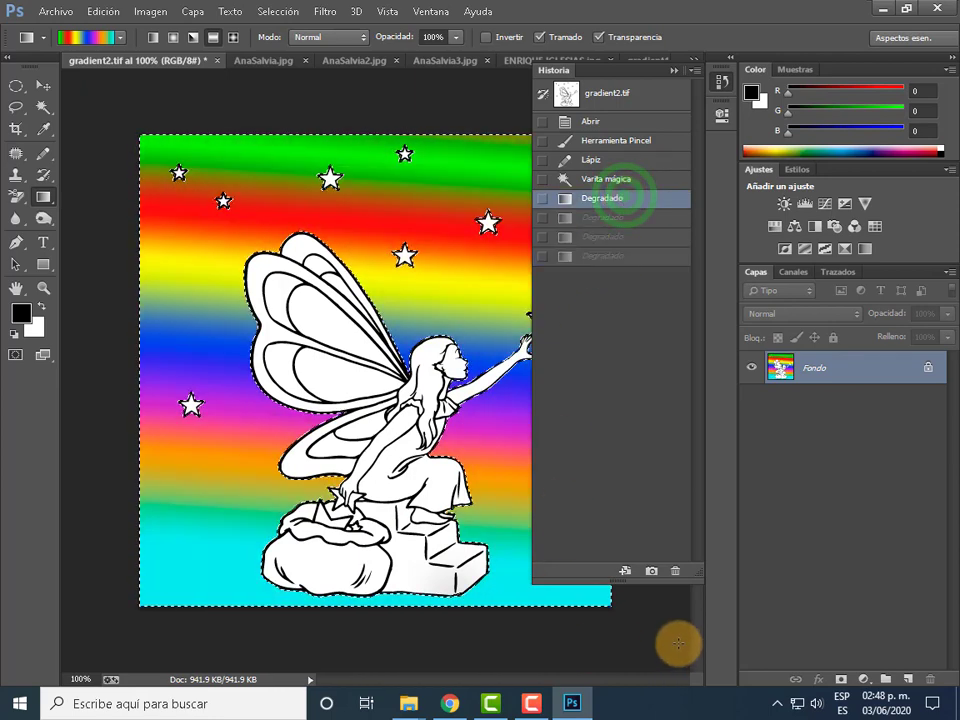
{"action": "left_click", "coordinate": [676, 575]}
{"action": "left_click", "coordinate": [450, 272]}
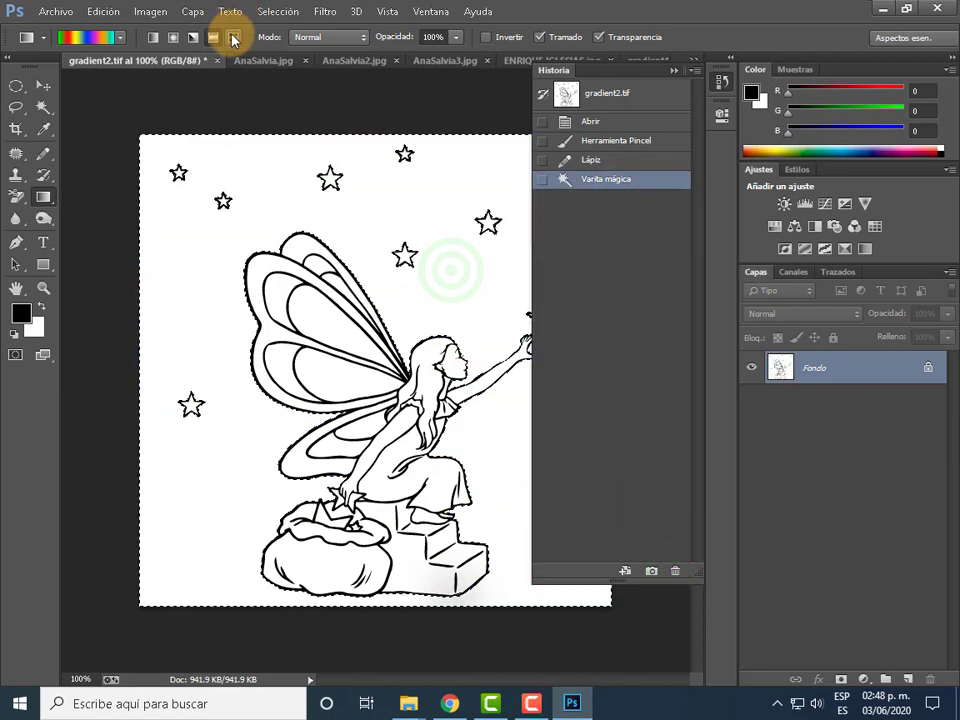
- Try diamond rainbow fills at several positions, including a large one from the top-left
{"action": "left_click", "coordinate": [233, 38]}
{"action": "left_click_drag", "start_coordinate": [468, 166], "coordinate": [296, 483]}
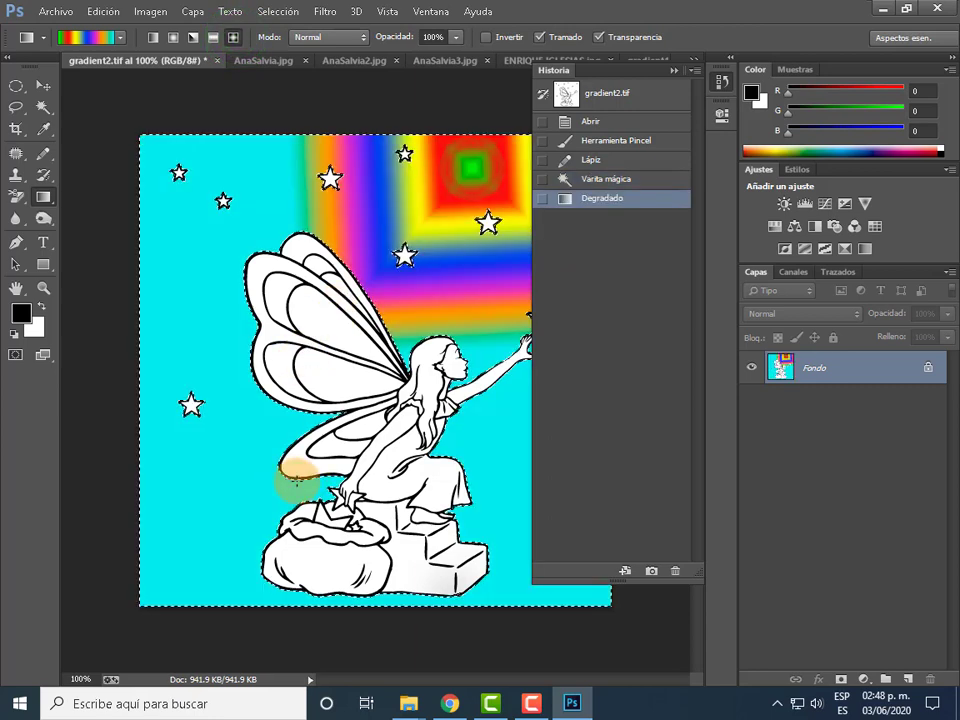
{"action": "mouse_move", "coordinate": [180, 580]}
{"action": "left_mouse_down"}
{"action": "mouse_move", "coordinate": [257, 231]}
{"action": "mouse_move", "coordinate": [392, 392]}
{"action": "left_mouse_up"}
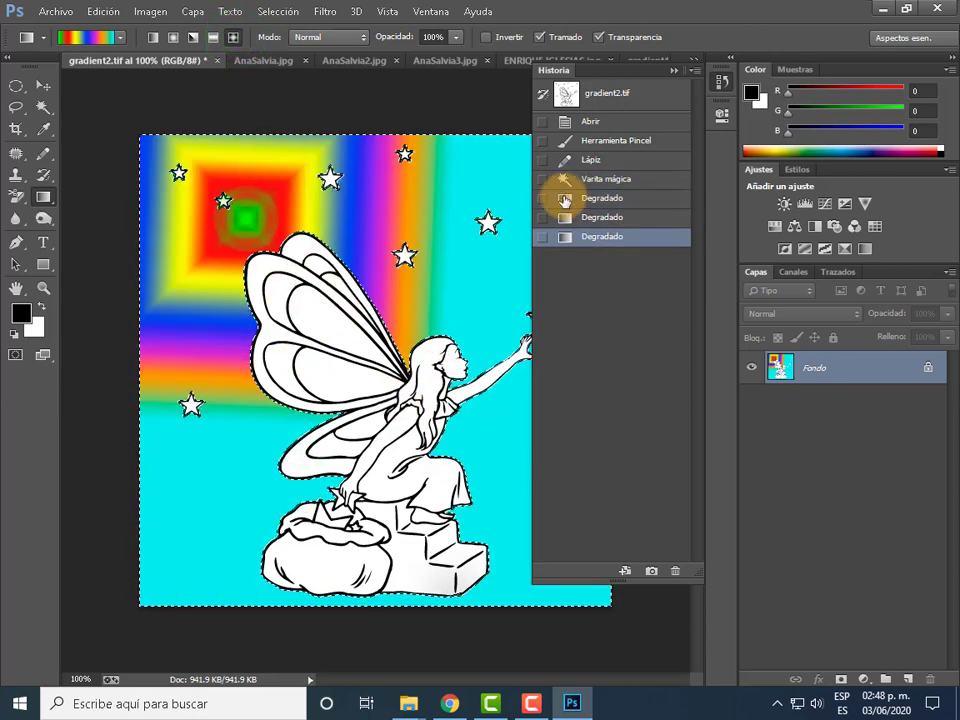
{"action": "left_click", "coordinate": [675, 71]}
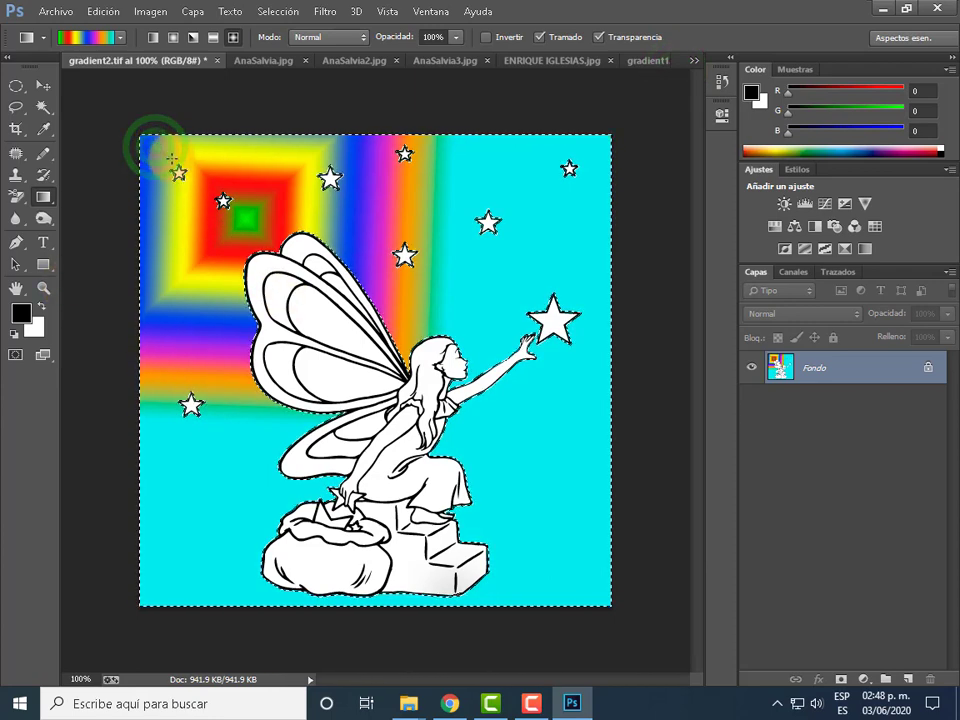
{"action": "left_click_drag", "start_coordinate": [155, 147], "coordinate": [176, 171]}
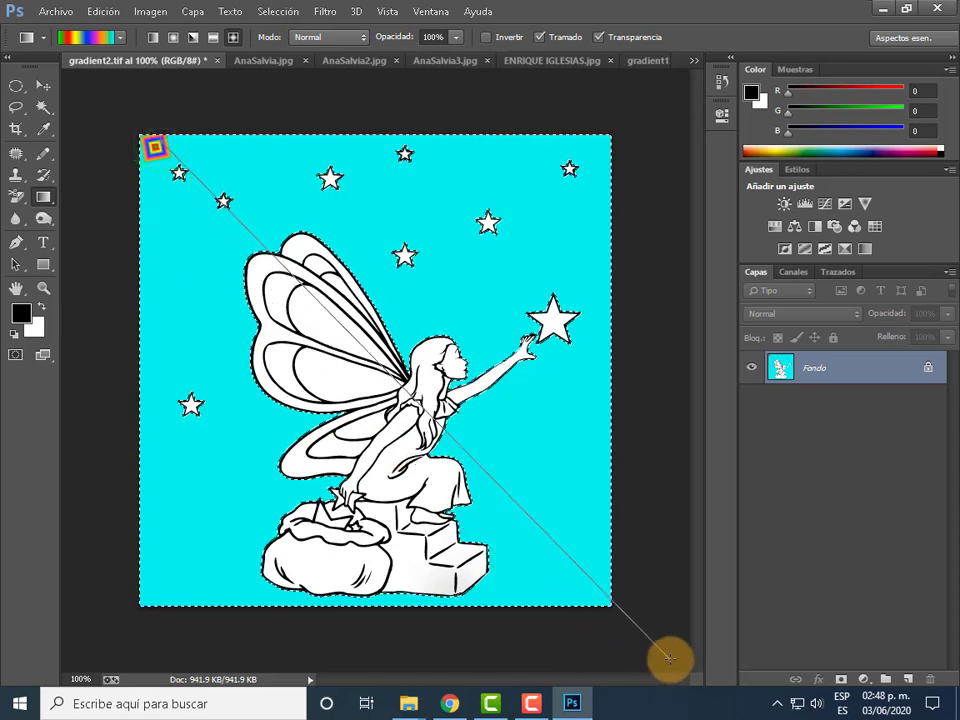
{"action": "left_click_drag", "start_coordinate": [263, 284], "coordinate": [670, 657]}
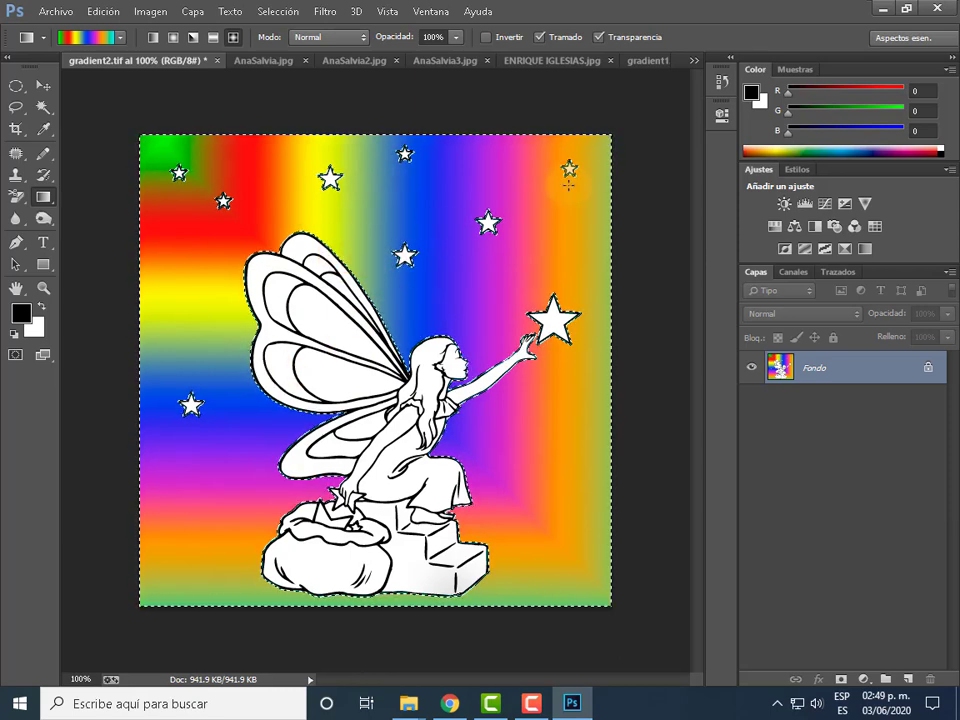
- Delete those trial fills from History and redraw a diamond rainbow near the top-left
{"action": "left_click", "coordinate": [721, 82]}
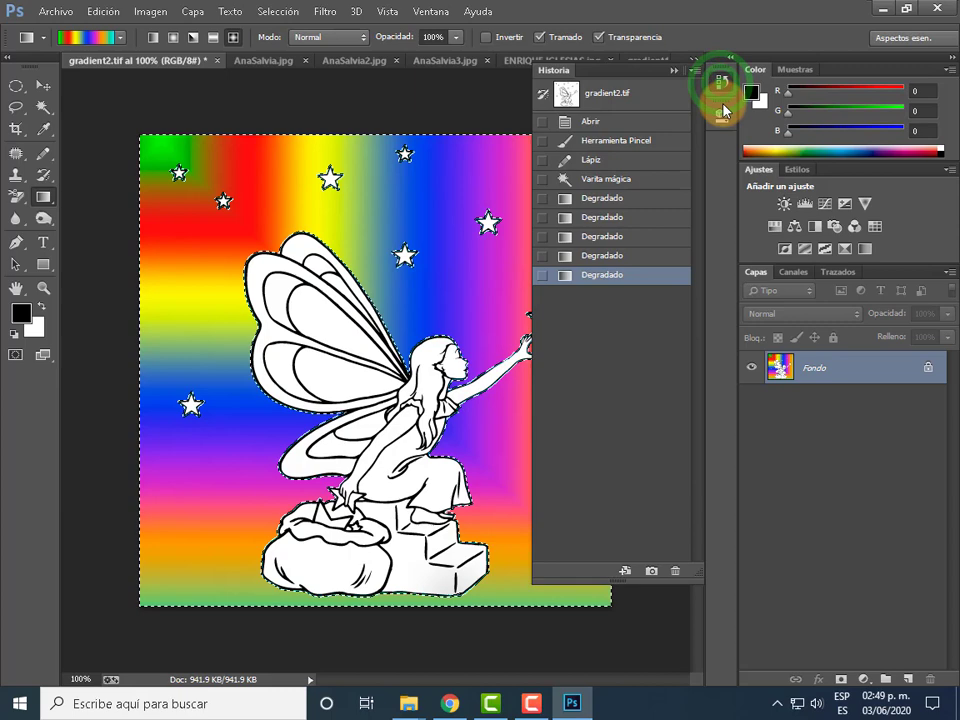
{"action": "left_click", "coordinate": [597, 199]}
{"action": "left_click", "coordinate": [672, 573]}
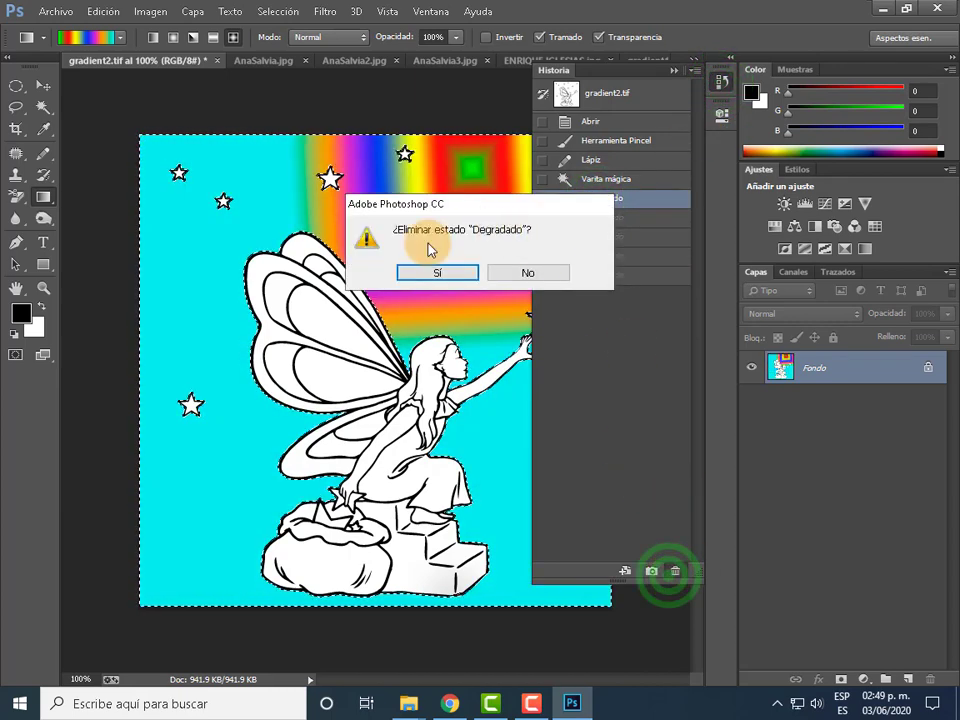
{"action": "left_click", "coordinate": [443, 274]}
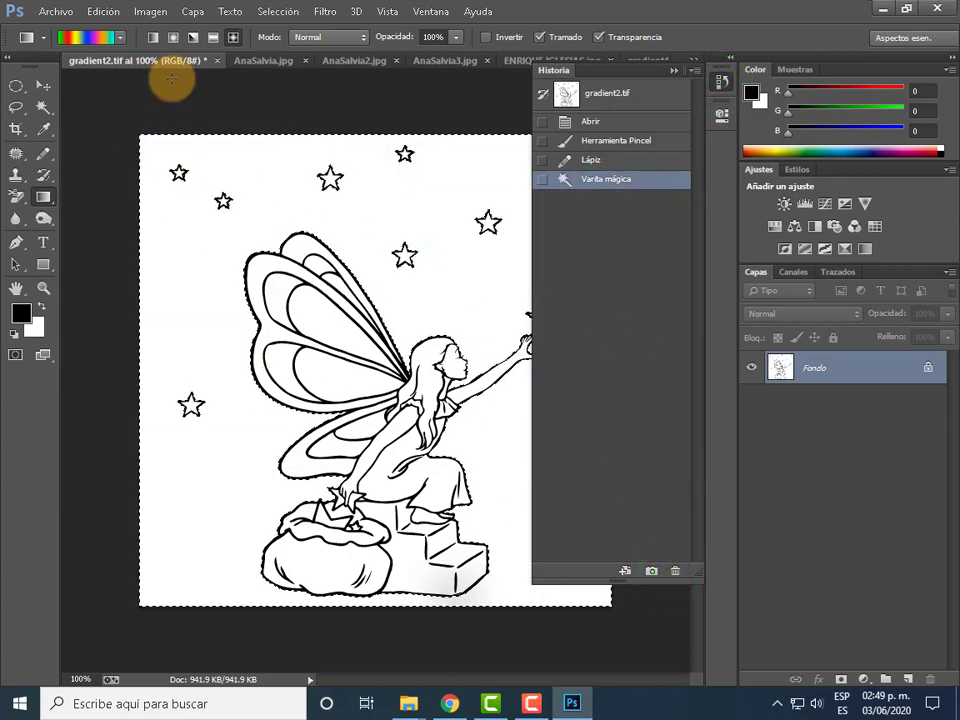
{"action": "left_click_drag", "start_coordinate": [189, 208], "coordinate": [322, 515]}
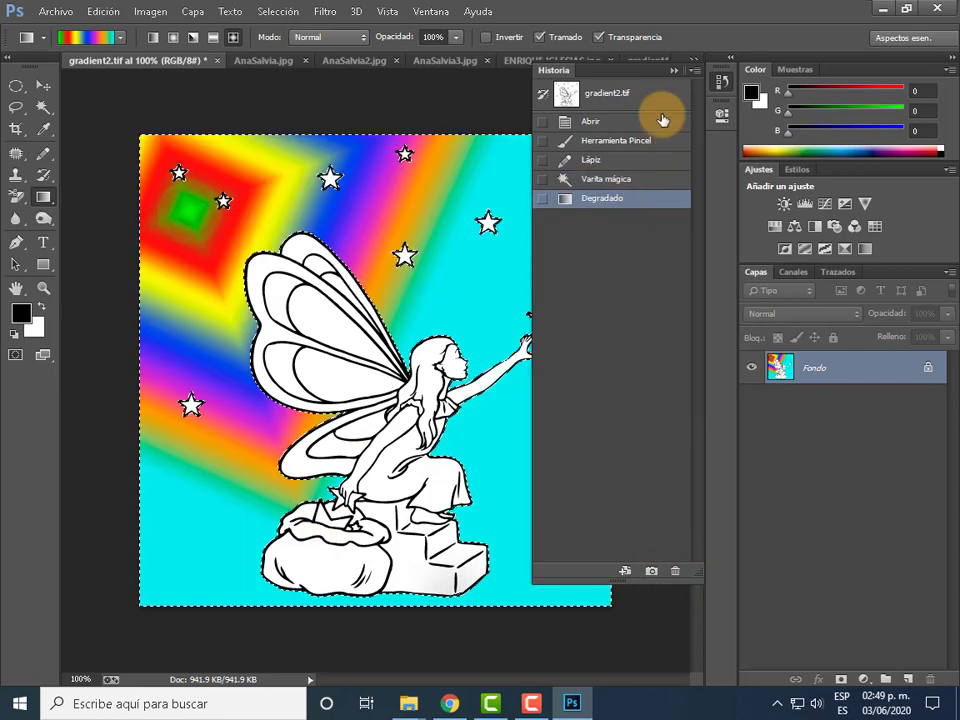
{"action": "left_click", "coordinate": [175, 39]}
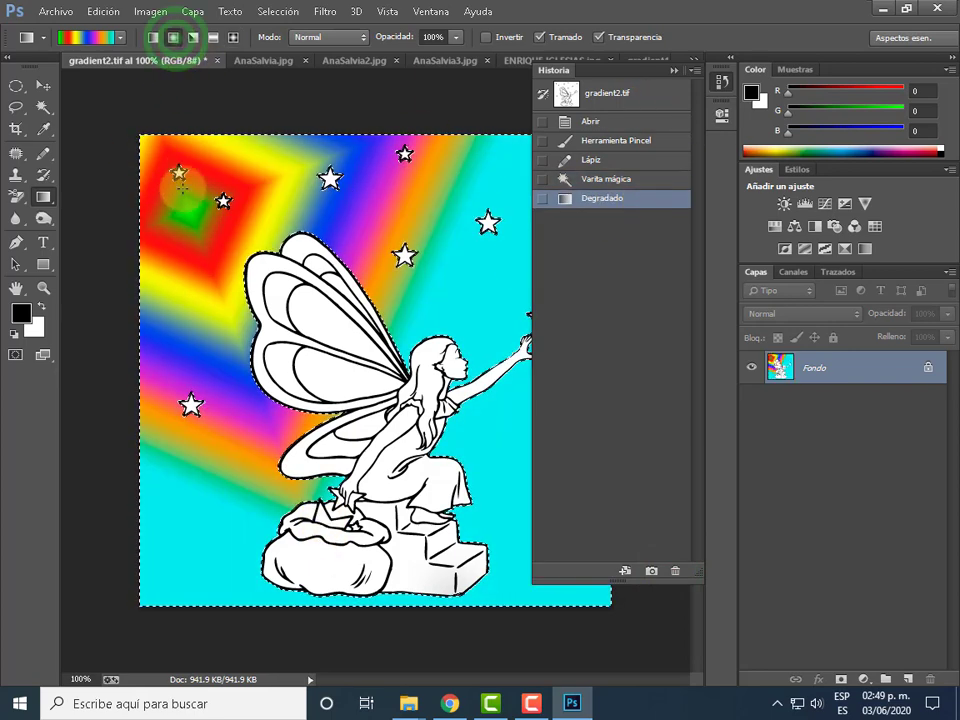
- Replace earlier fills with a radial rainbow dragged from the top-left to the bottom-right corner
{"action": "left_click_drag", "start_coordinate": [149, 150], "coordinate": [677, 660]}
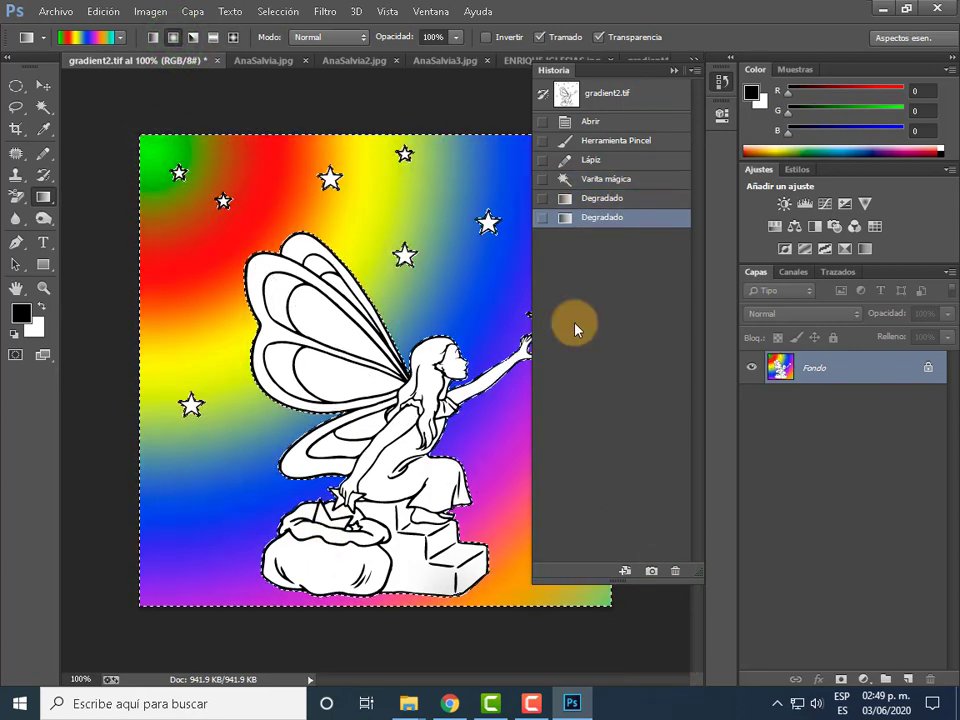
{"action": "left_click", "coordinate": [600, 198]}
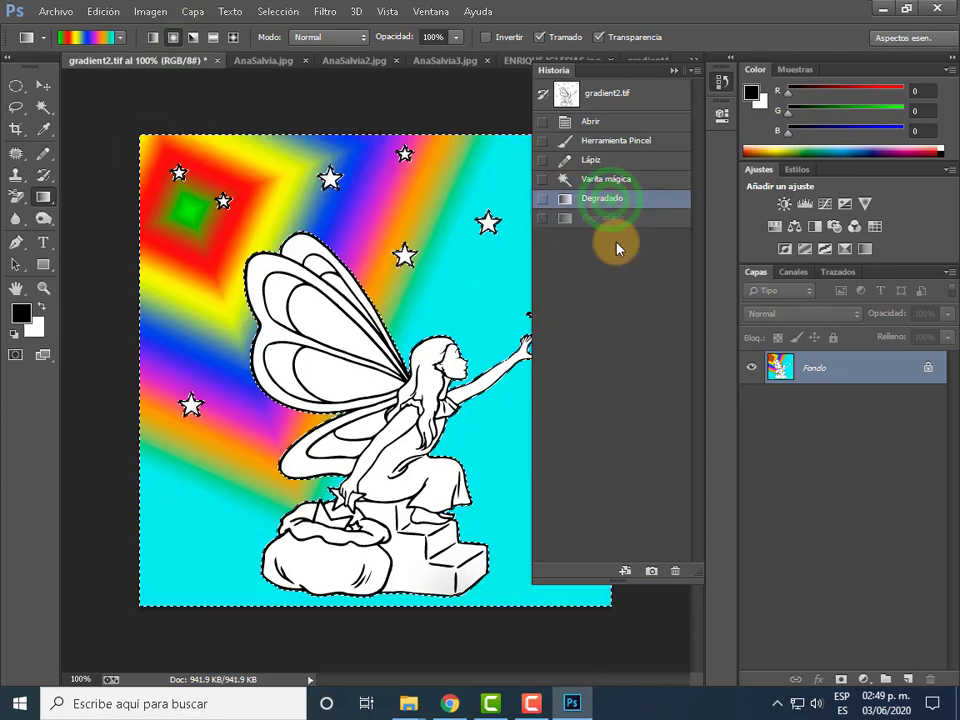
{"action": "left_click", "coordinate": [676, 571]}
{"action": "left_click", "coordinate": [450, 270]}
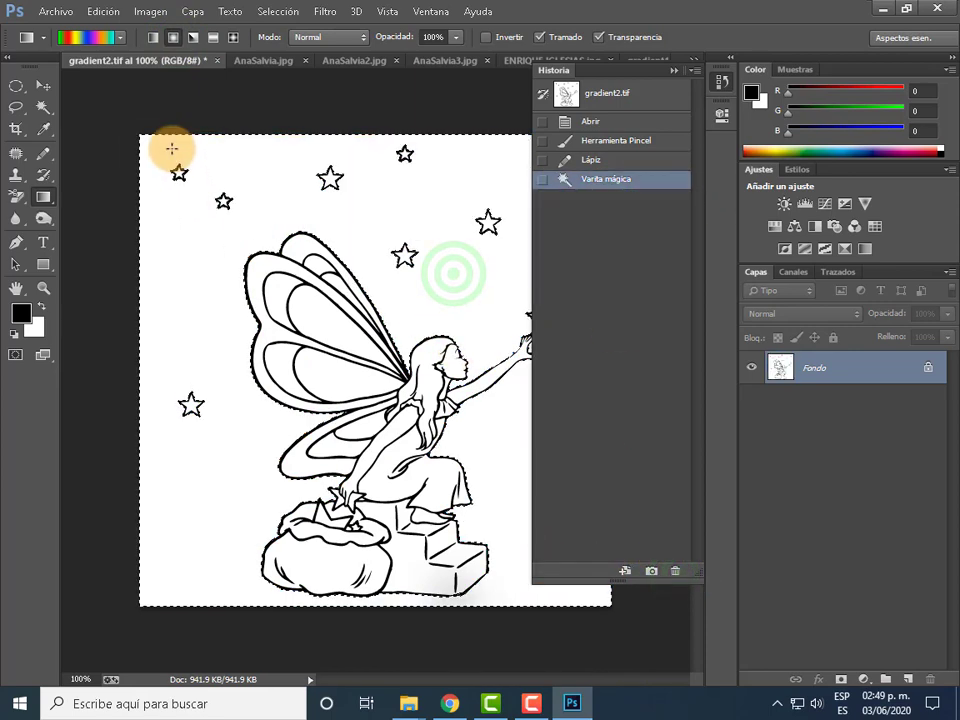
{"action": "mouse_move", "coordinate": [158, 147]}
{"action": "left_mouse_down"}
{"action": "mouse_move", "coordinate": [642, 655]}
{"action": "mouse_move", "coordinate": [614, 600]}
{"action": "left_mouse_up"}
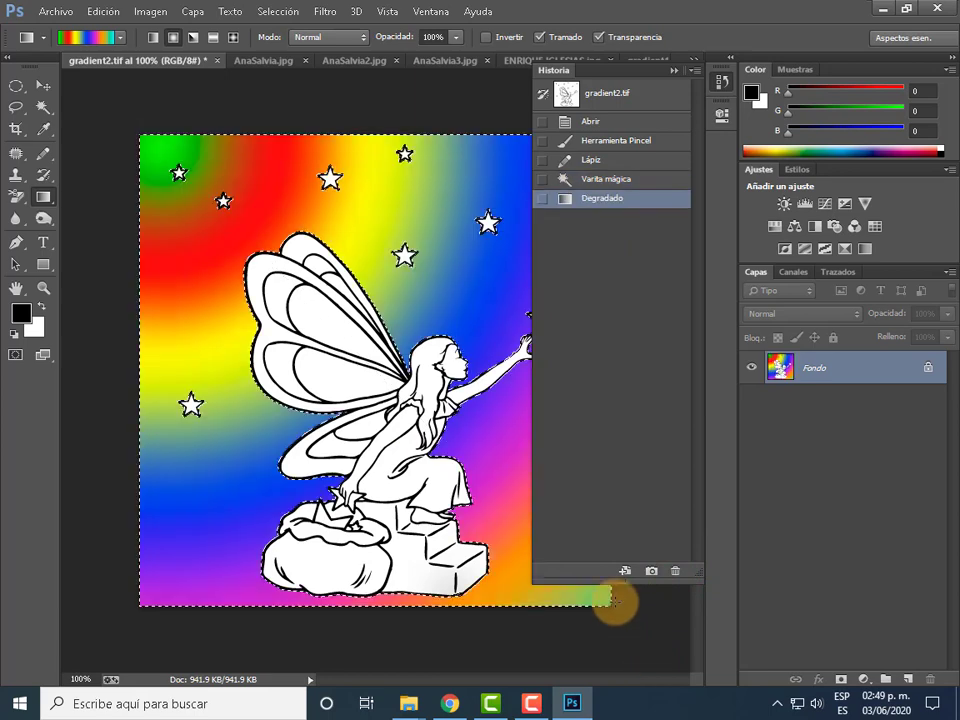
{"action": "left_click", "coordinate": [674, 70]}
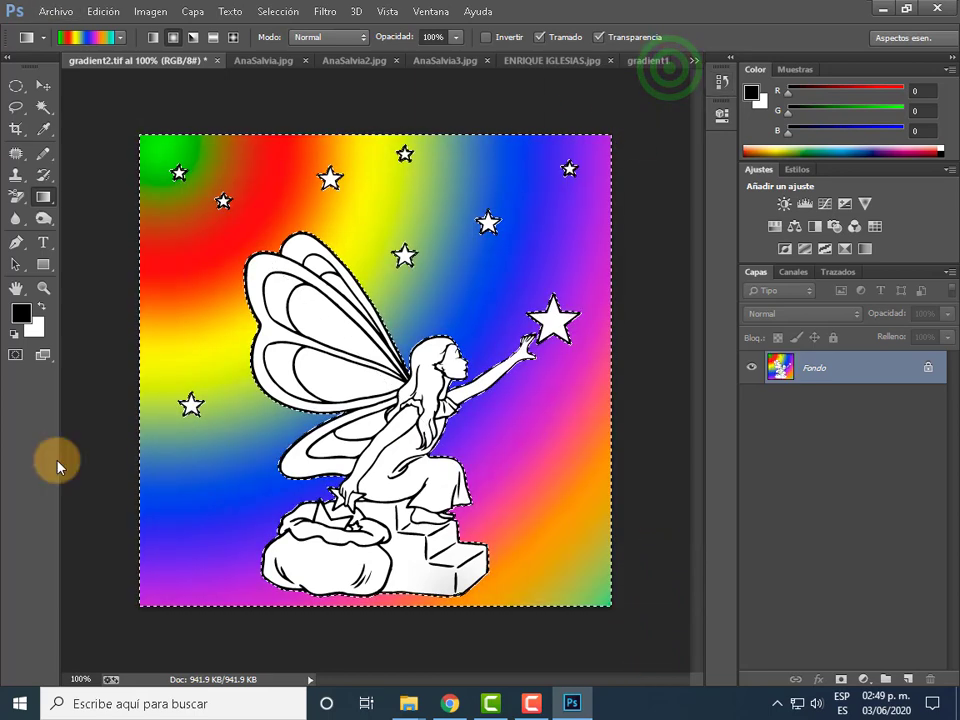
- Select the large star and fill it with the Amarillo, violeta gradient preset
{"action": "left_click", "coordinate": [16, 86]}
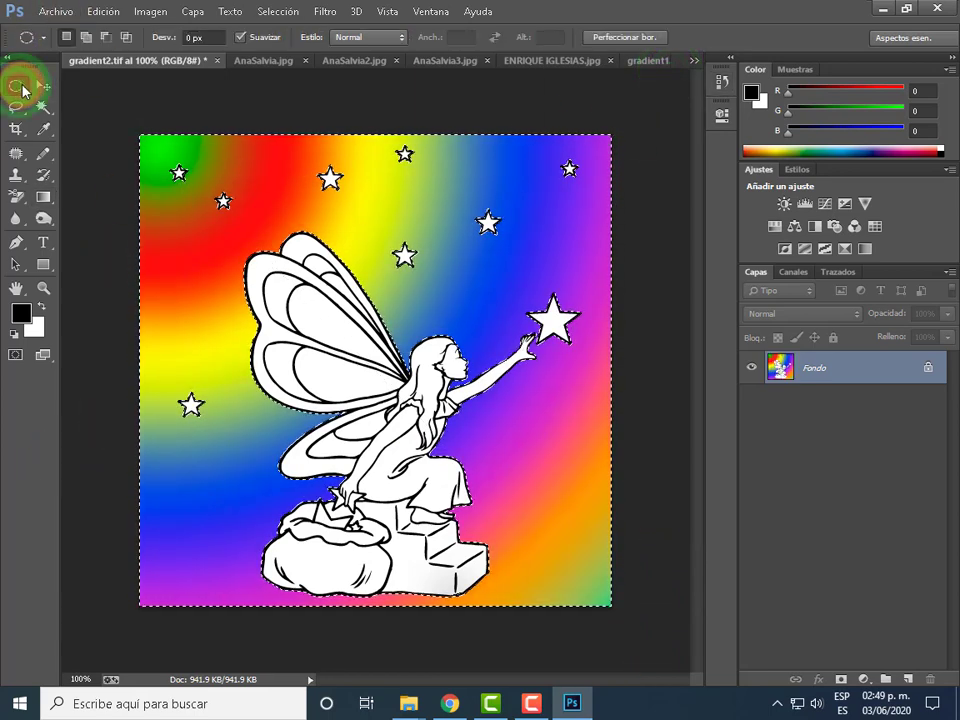
{"action": "left_click", "coordinate": [130, 185]}
{"action": "left_click", "coordinate": [42, 106]}
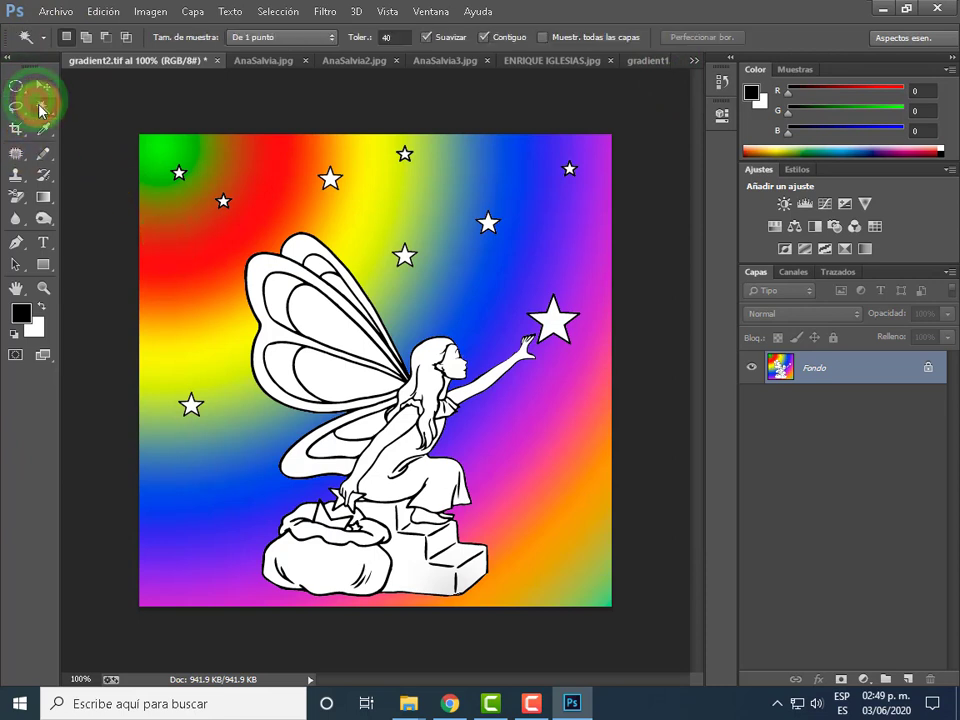
{"action": "left_click", "coordinate": [555, 325]}
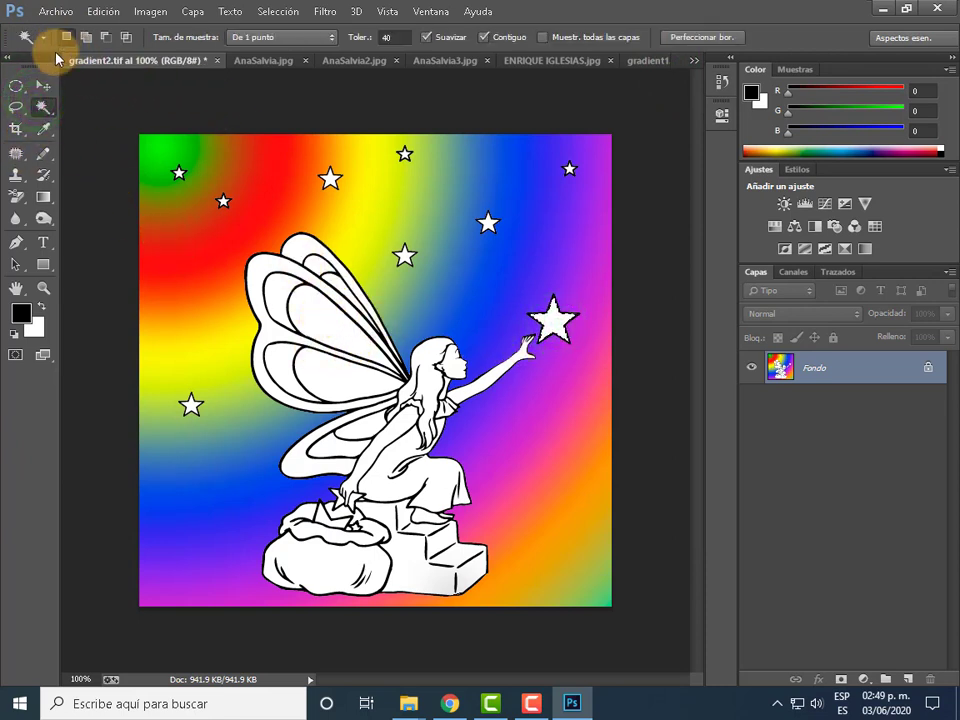
{"action": "left_click", "coordinate": [48, 203]}
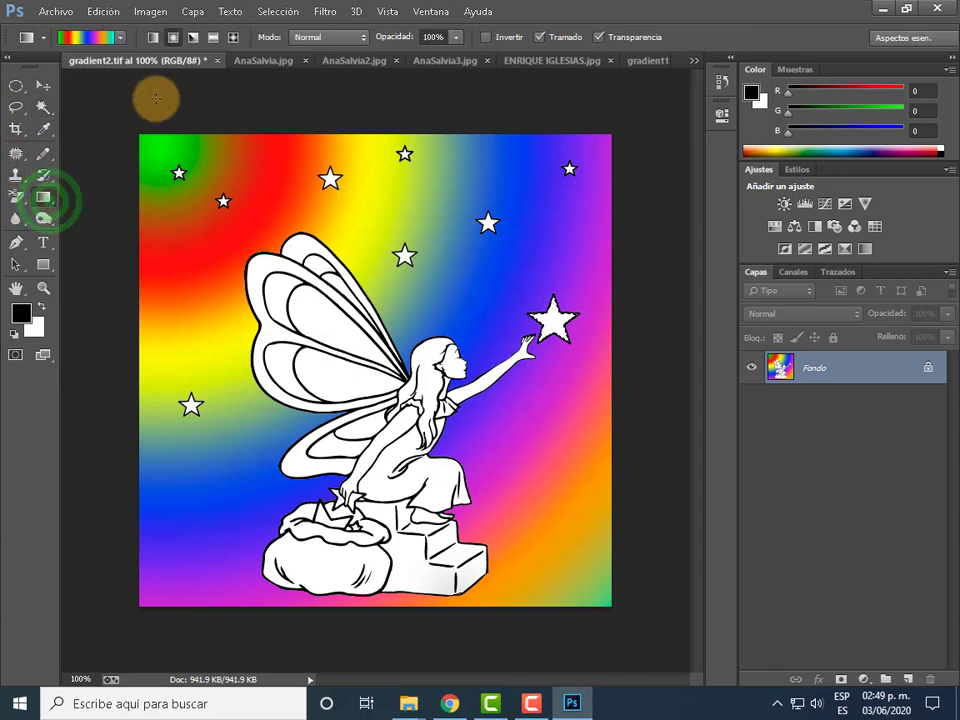
{"action": "left_click", "coordinate": [86, 36]}
{"action": "left_click", "coordinate": [372, 164]}
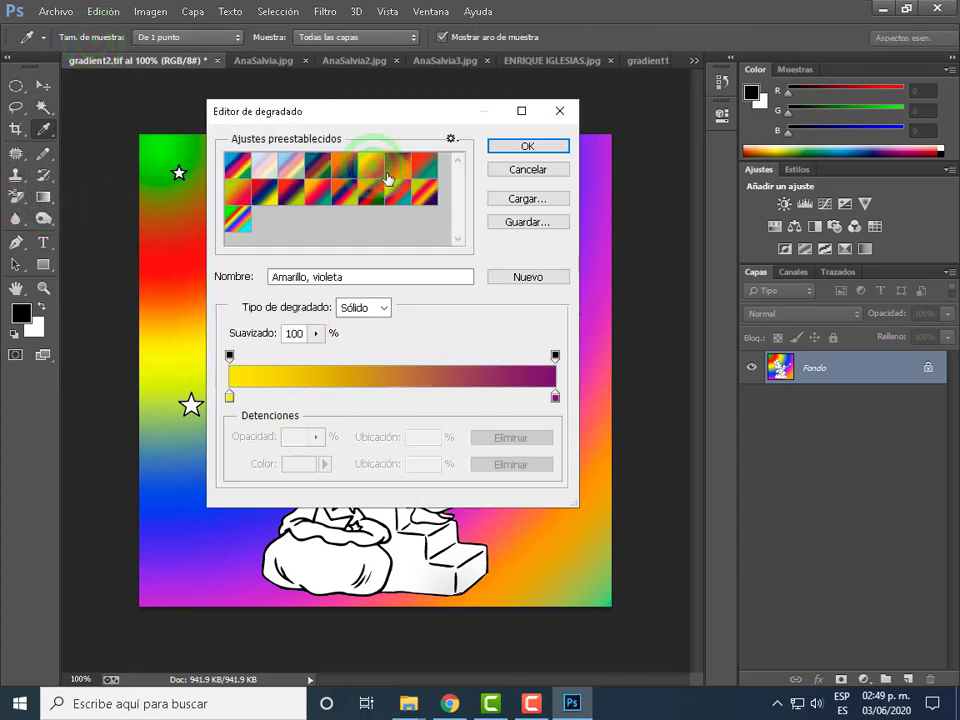
{"action": "left_click", "coordinate": [525, 150]}
{"action": "left_click_drag", "start_coordinate": [501, 283], "coordinate": [563, 333]}
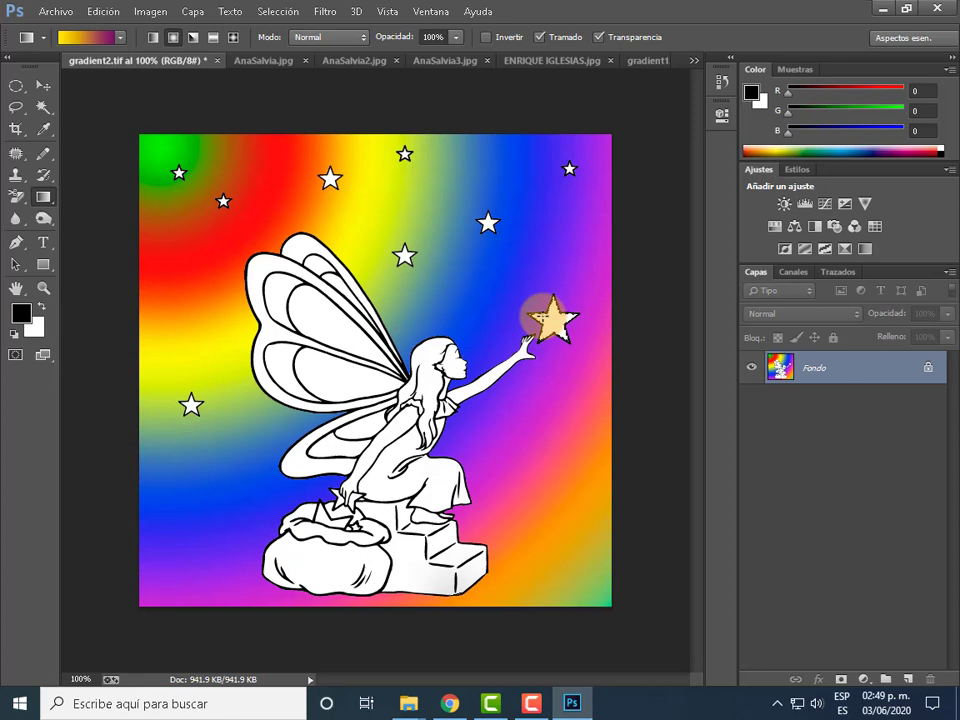
- Undo that fill, zoom to 200%, and fill the large star with a radial yellow-violet gradient
{"action": "key", "text": "ctrl+z"}
{"action": "key", "text": "ctrl+plus"}
{"action": "left_click_drag", "start_coordinate": [530, 685], "coordinate": [596, 681]}
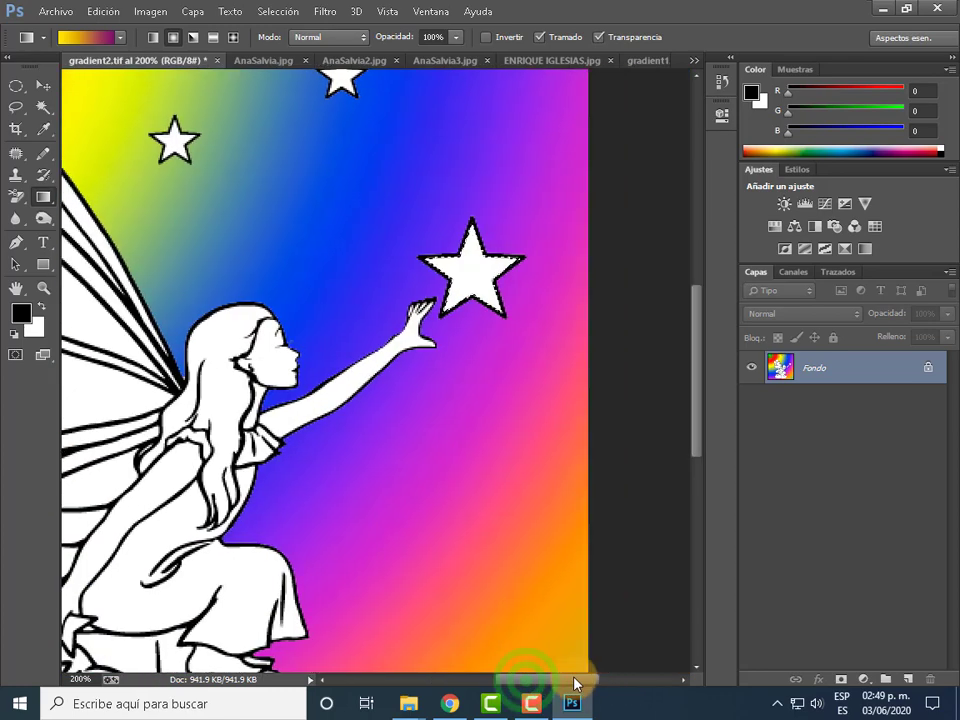
{"action": "left_click", "coordinate": [43, 197]}
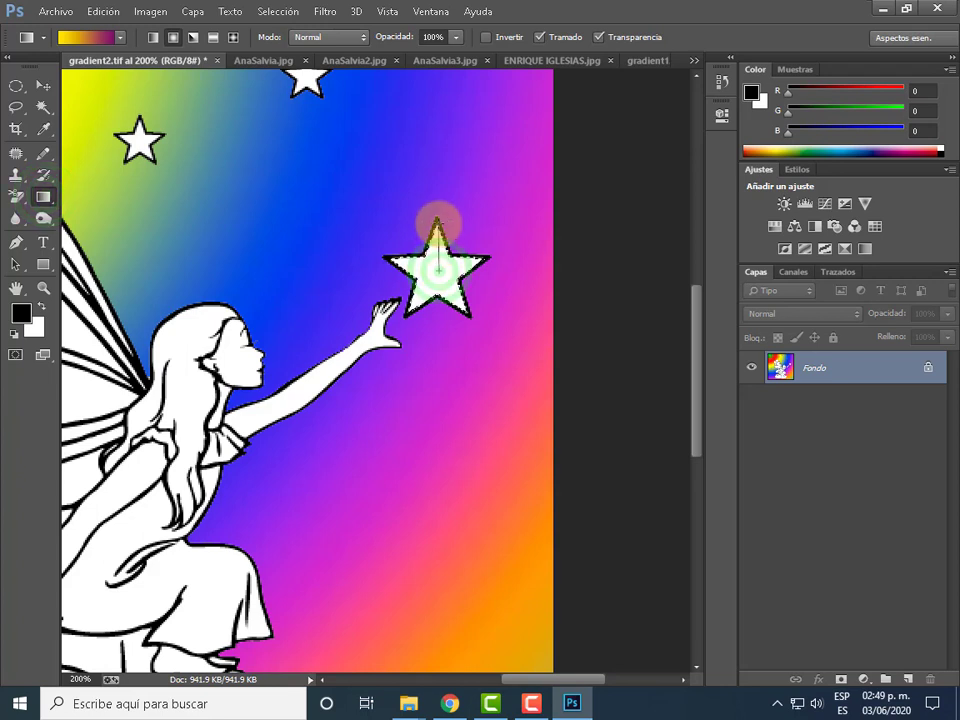
{"action": "left_click_drag", "start_coordinate": [437, 270], "coordinate": [437, 221]}
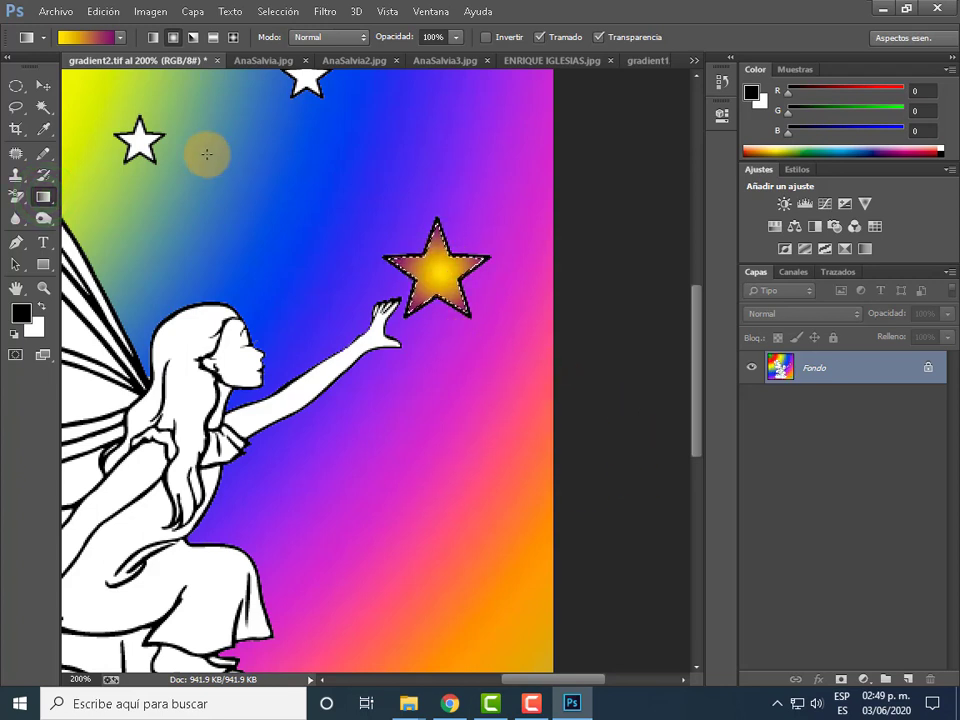
{"action": "left_click_drag", "start_coordinate": [568, 680], "coordinate": [546, 680]}
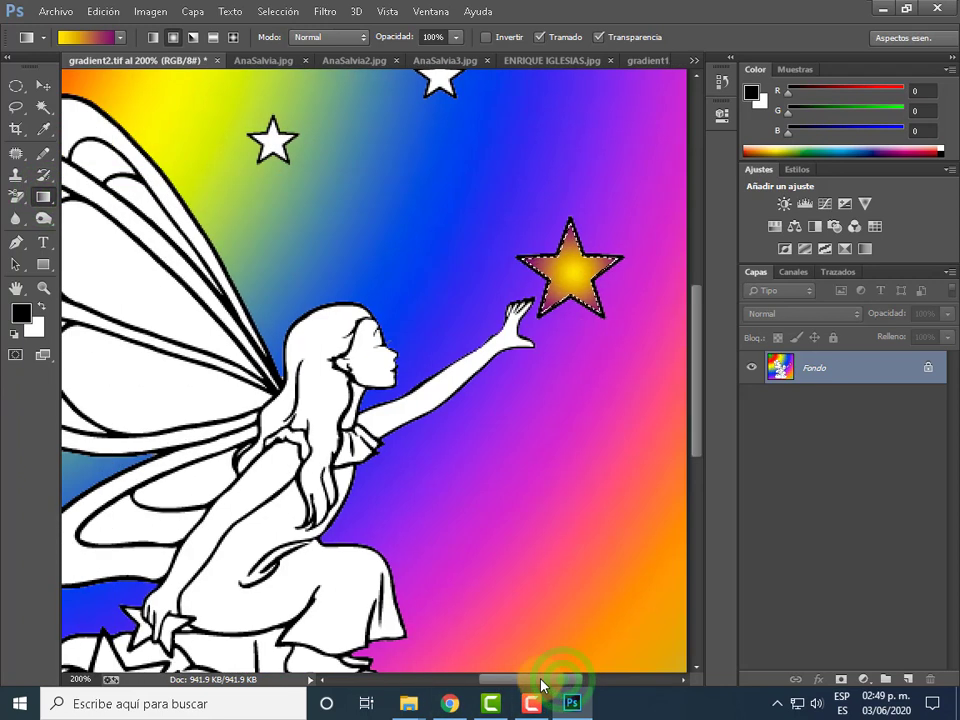
- Fill the small star purple with the gradient
{"action": "left_click", "coordinate": [43, 105]}
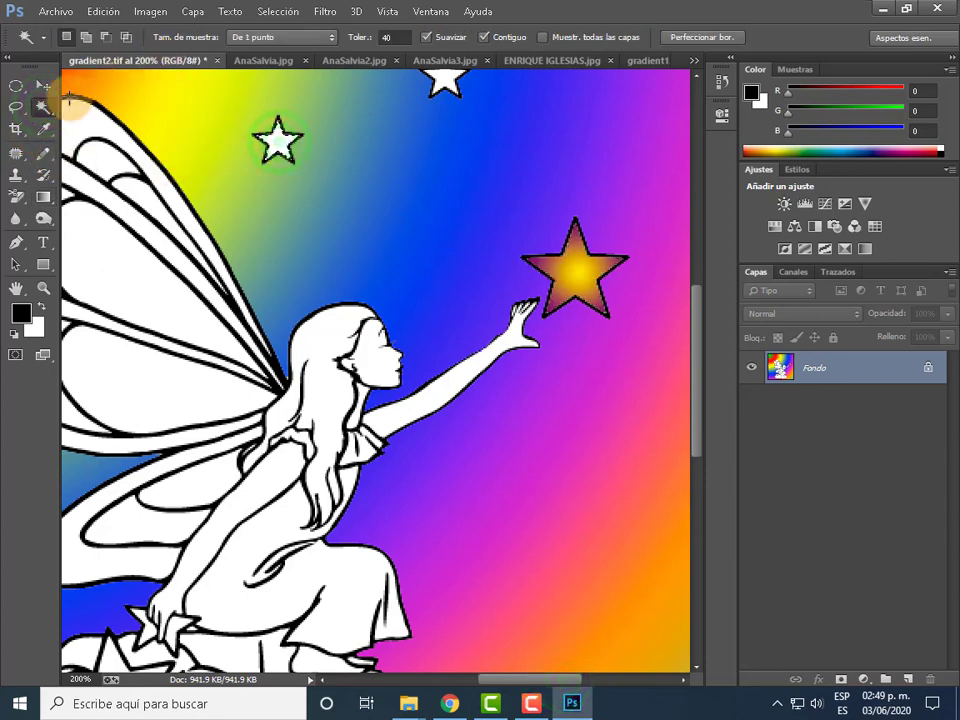
{"action": "left_click", "coordinate": [43, 197]}
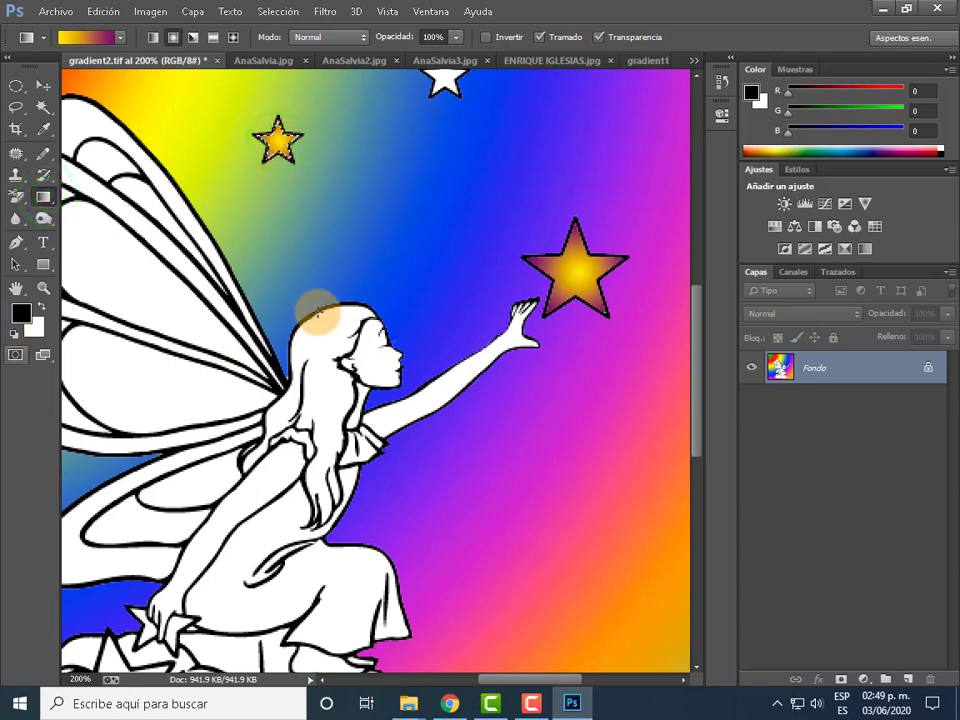
{"action": "left_click_drag", "start_coordinate": [311, 311], "coordinate": [262, 309]}
{"action": "left_click_drag", "start_coordinate": [138, 381], "coordinate": [133, 381]}
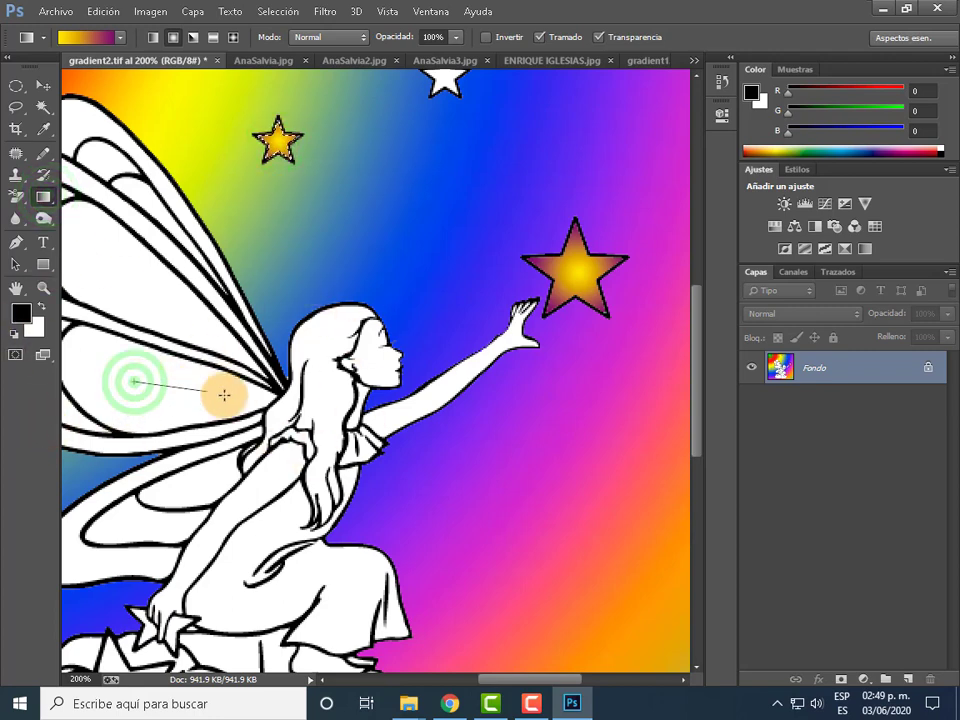
{"action": "left_click_drag", "start_coordinate": [225, 395], "coordinate": [231, 399]}
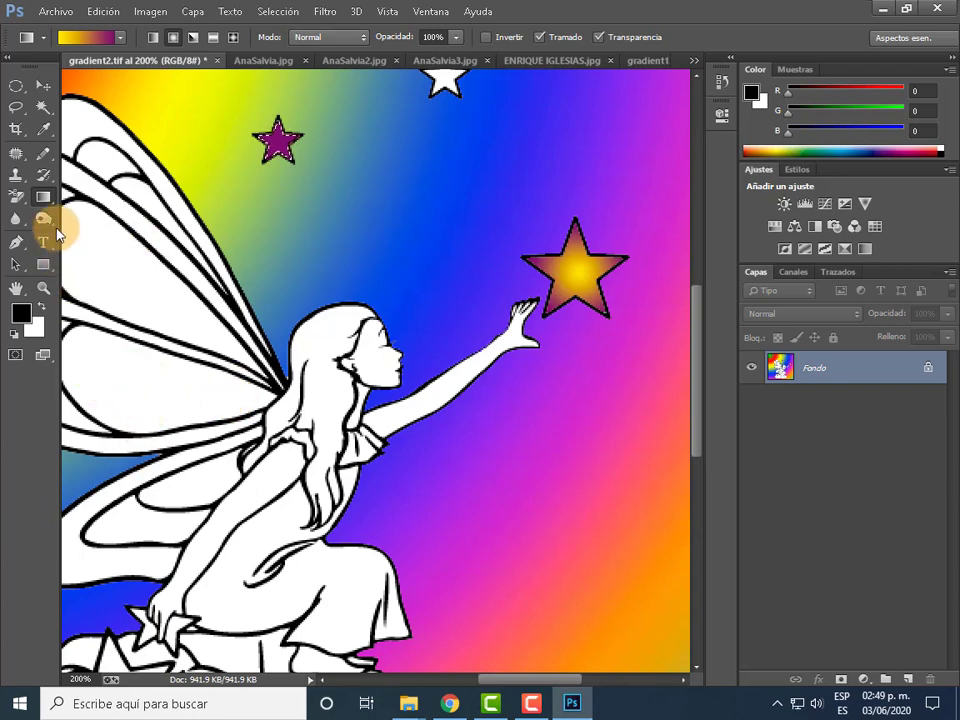
{"action": "left_click", "coordinate": [43, 108]}
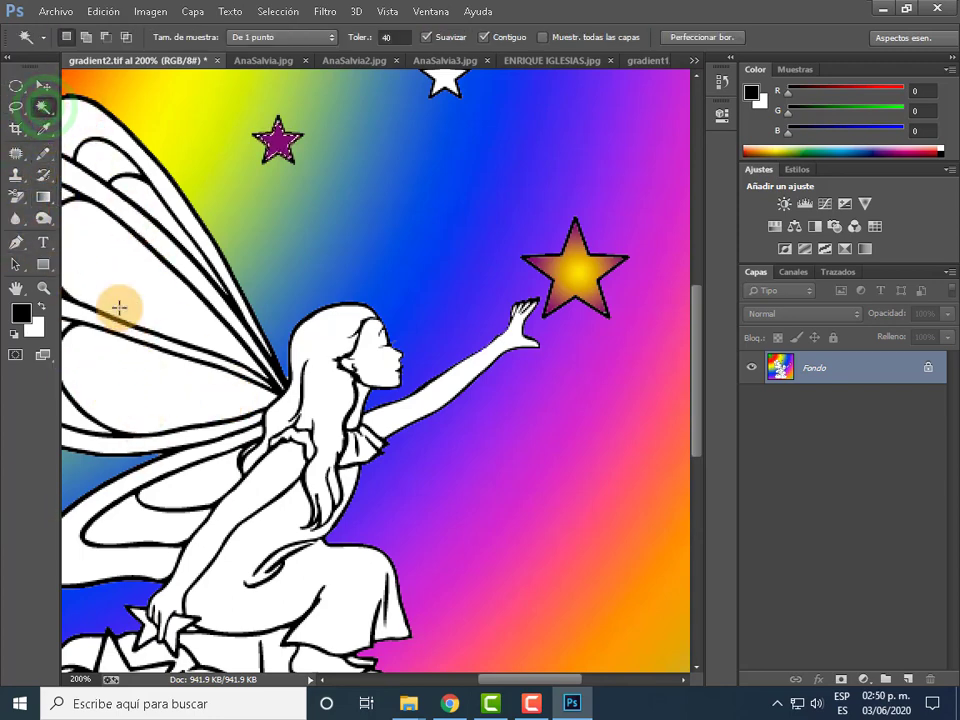
- Select the fairy's inner wing sections with the Magic Wand in Add to selection mode
{"action": "left_click", "coordinate": [150, 381]}
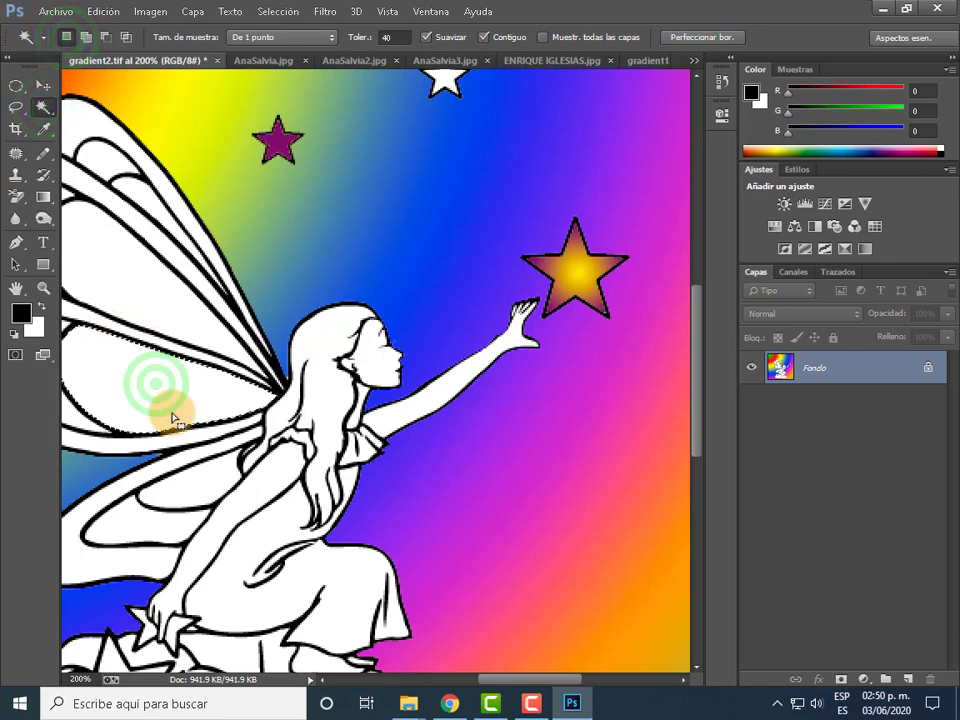
{"action": "left_click_drag", "start_coordinate": [530, 688], "coordinate": [502, 688]}
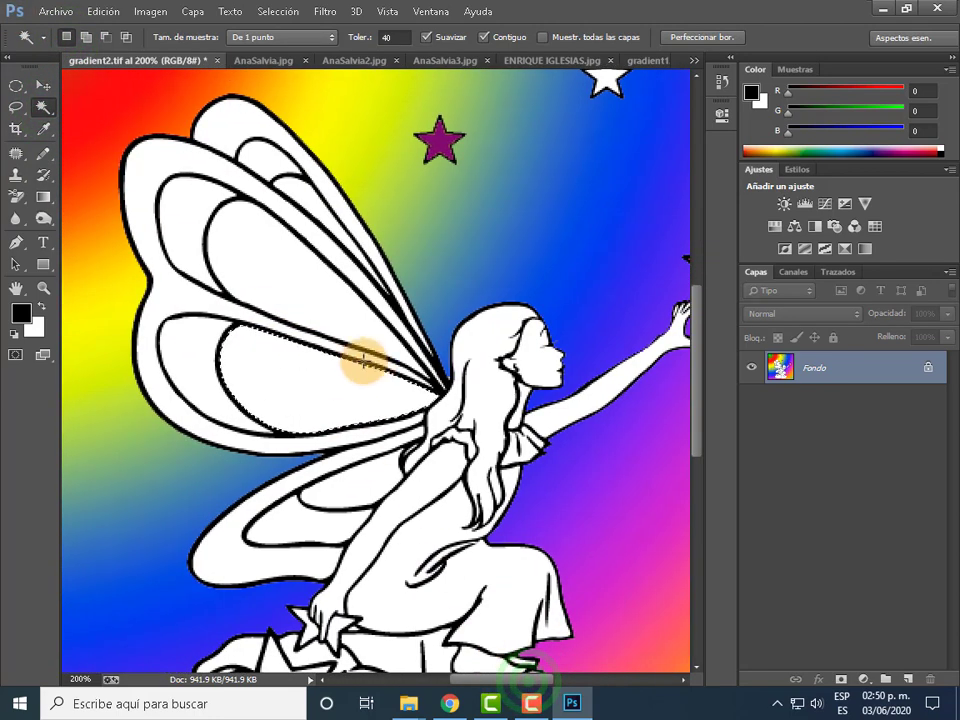
{"action": "left_click", "coordinate": [279, 279]}
{"action": "left_click", "coordinate": [296, 193]}
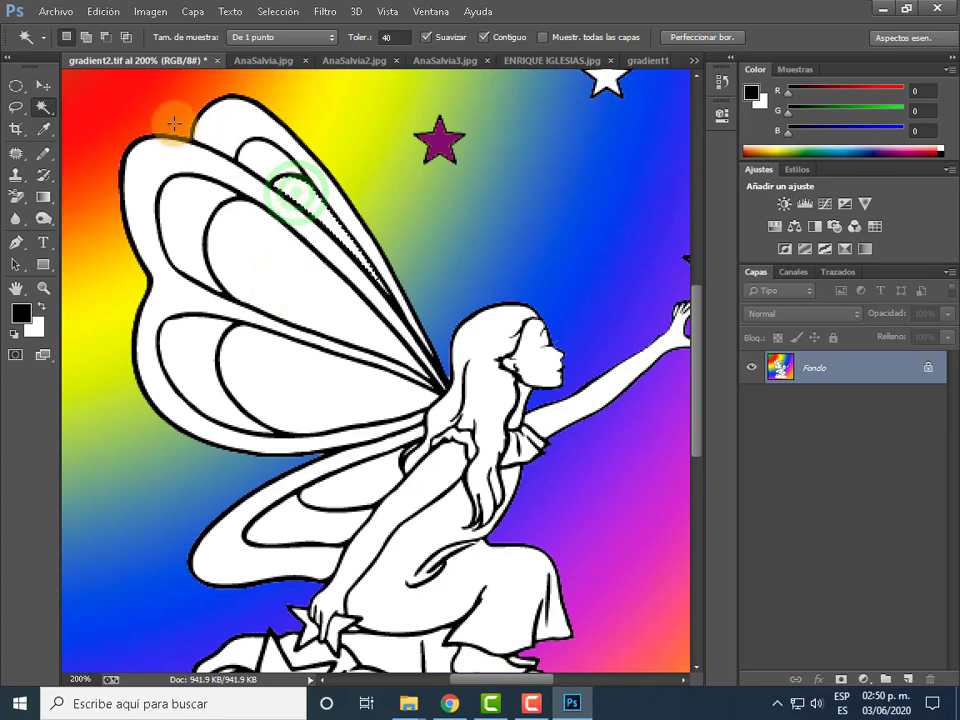
{"action": "left_click", "coordinate": [78, 36]}
{"action": "left_click", "coordinate": [293, 268]}
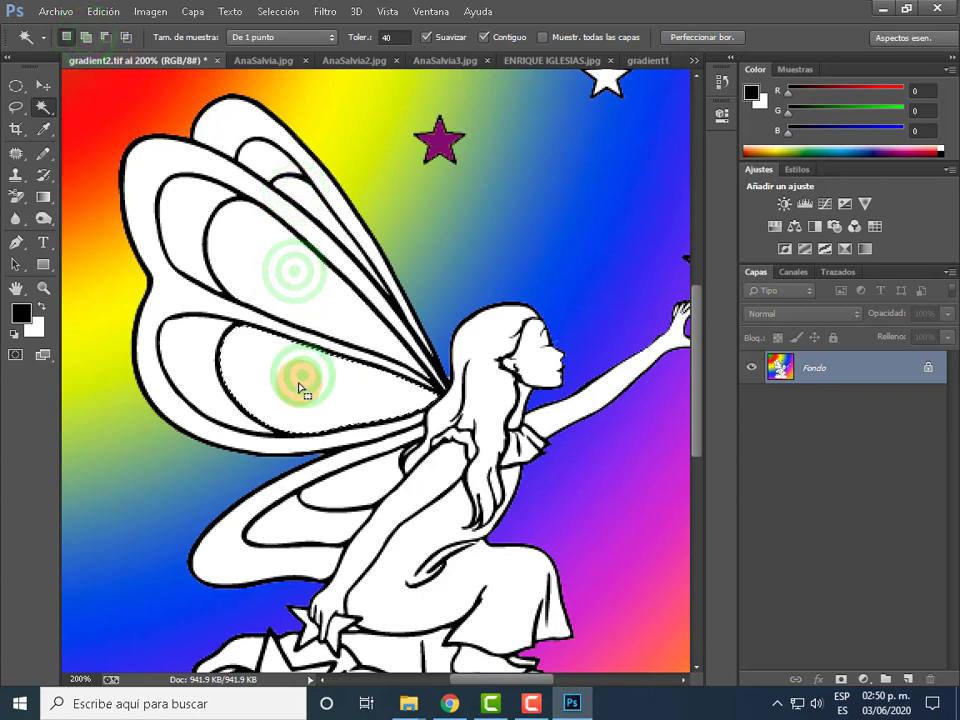
{"action": "left_click", "coordinate": [282, 213]}
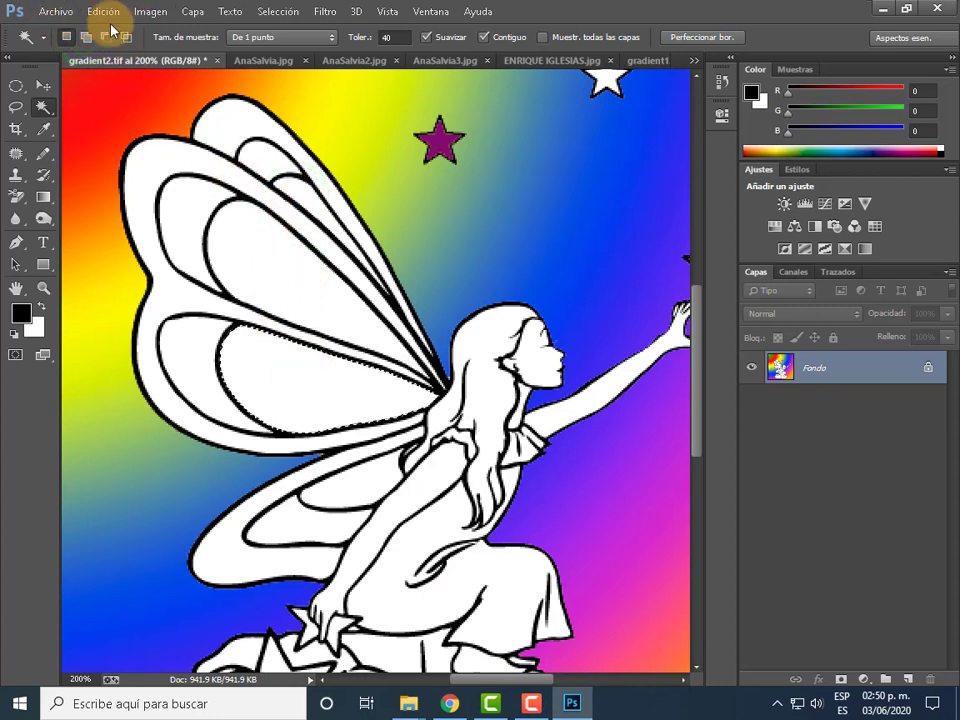
{"action": "left_click", "coordinate": [302, 195]}
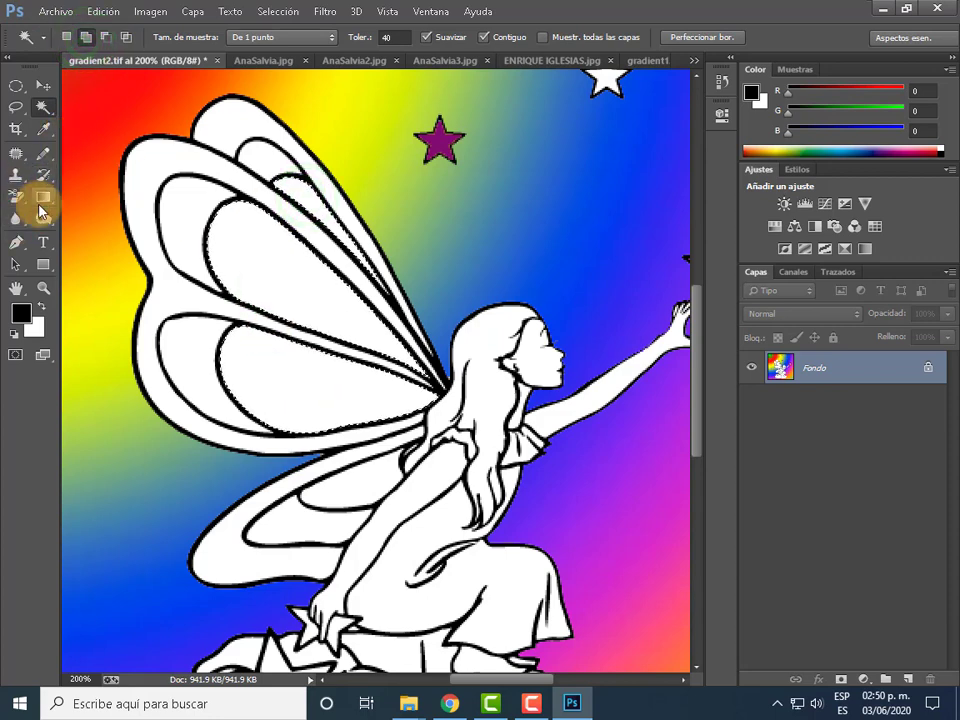
- Fill the selected inner wing sections with a multicolour teal-to-red-and-yellow gradient
{"action": "left_click", "coordinate": [42, 200]}
{"action": "left_click", "coordinate": [121, 37]}
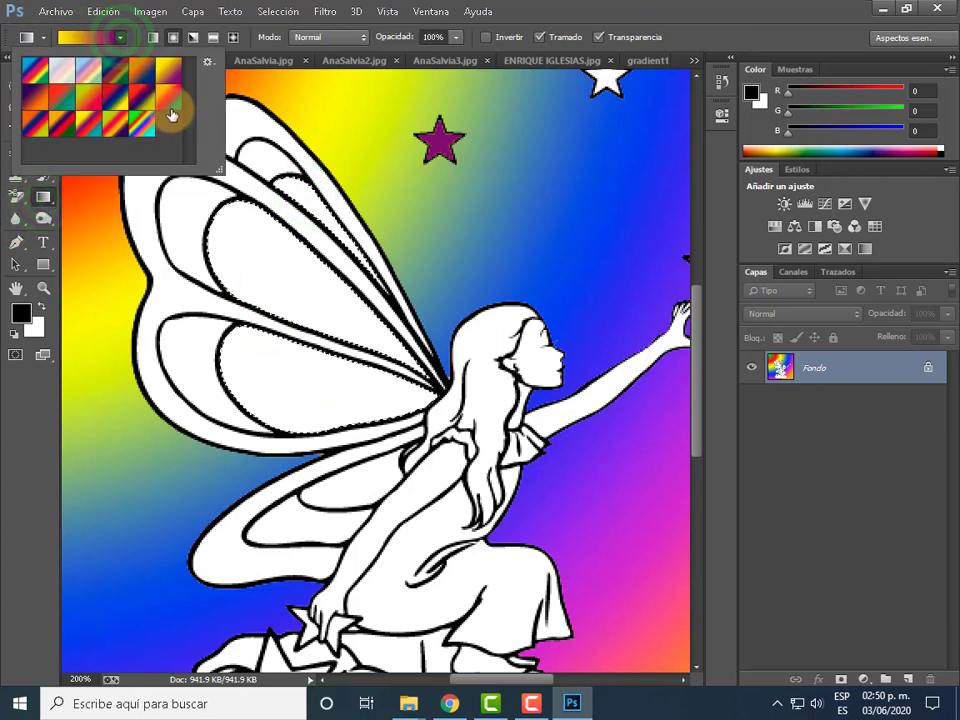
{"action": "left_click", "coordinate": [176, 98]}
{"action": "mouse_move", "coordinate": [382, 337]}
{"action": "left_mouse_down"}
{"action": "mouse_move", "coordinate": [242, 251]}
{"action": "mouse_move", "coordinate": [246, 270]}
{"action": "left_mouse_up"}
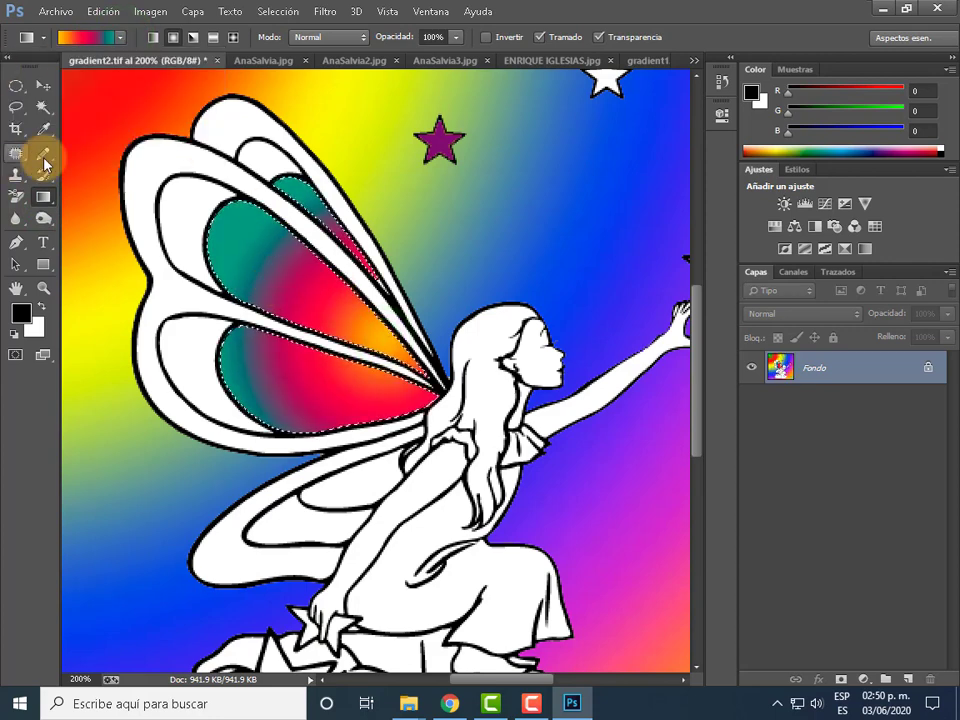
{"action": "left_click", "coordinate": [43, 107]}
- Select the two white wing sections beside the teal ones with the Magic Wand
{"action": "left_click", "coordinate": [67, 37]}
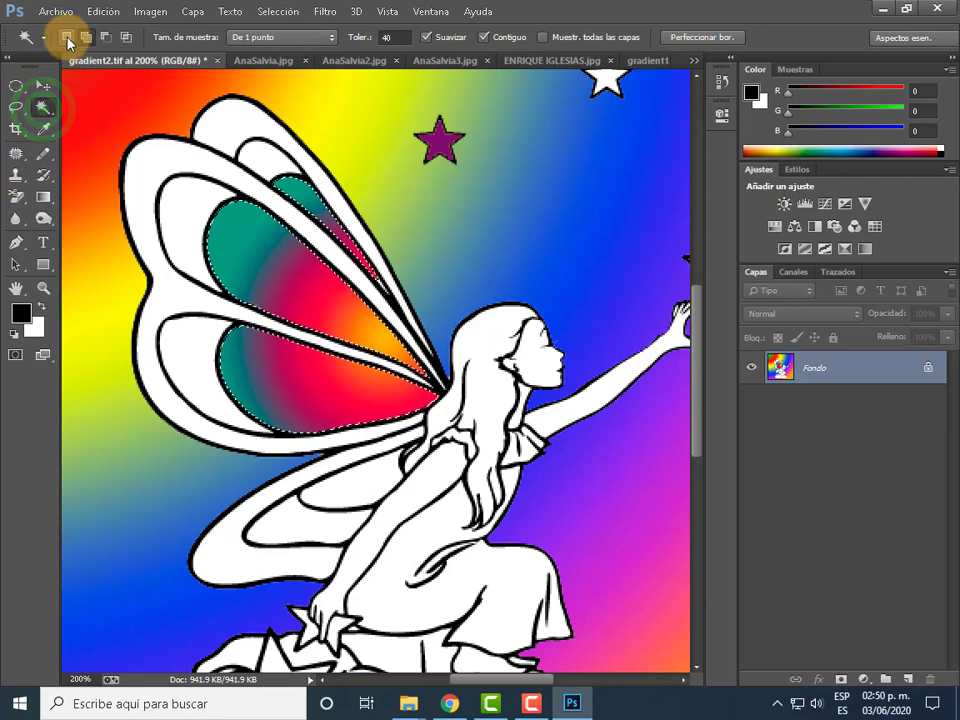
{"action": "left_click", "coordinate": [179, 209]}
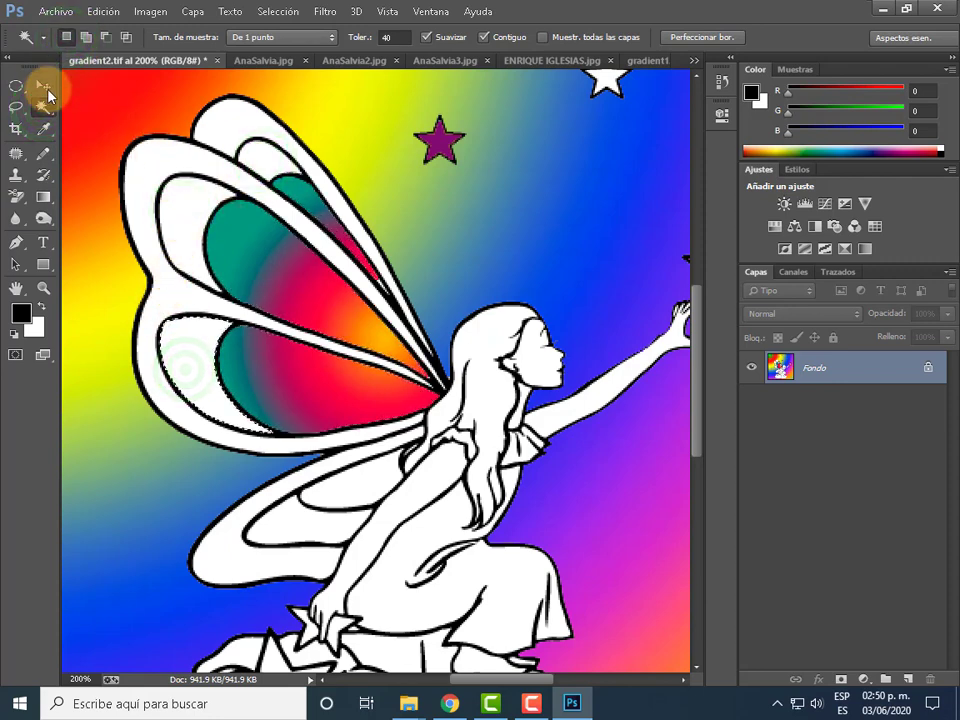
{"action": "left_click", "coordinate": [86, 37]}
{"action": "left_click", "coordinate": [260, 168]}
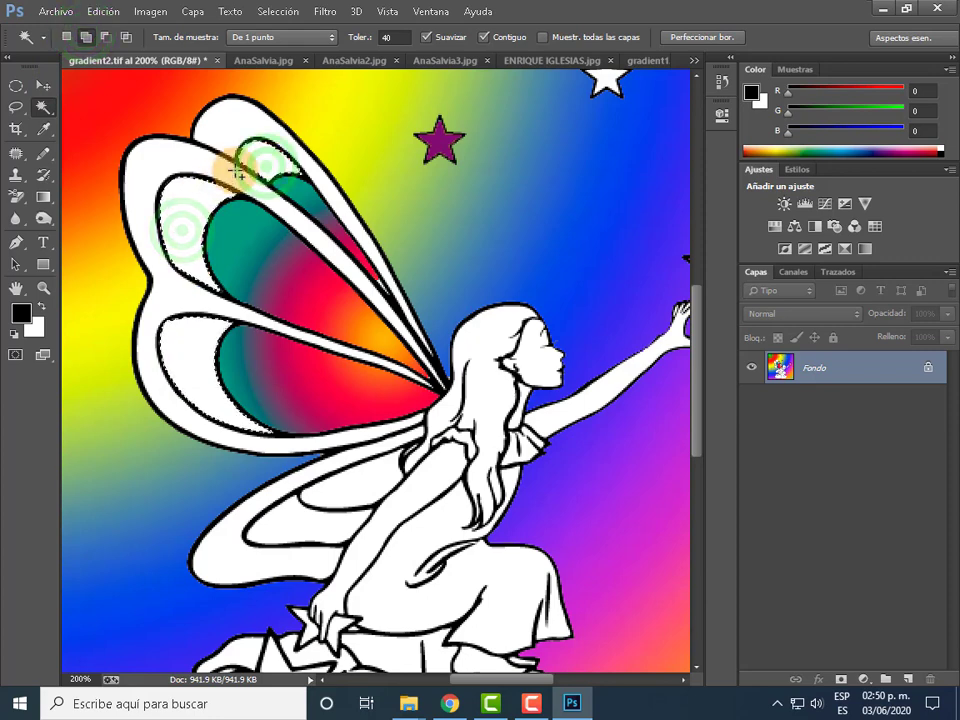
- Append the Pasteles gradient set and fill the selection with a pastel yellow-and-blue gradient
{"action": "left_click", "coordinate": [43, 197]}
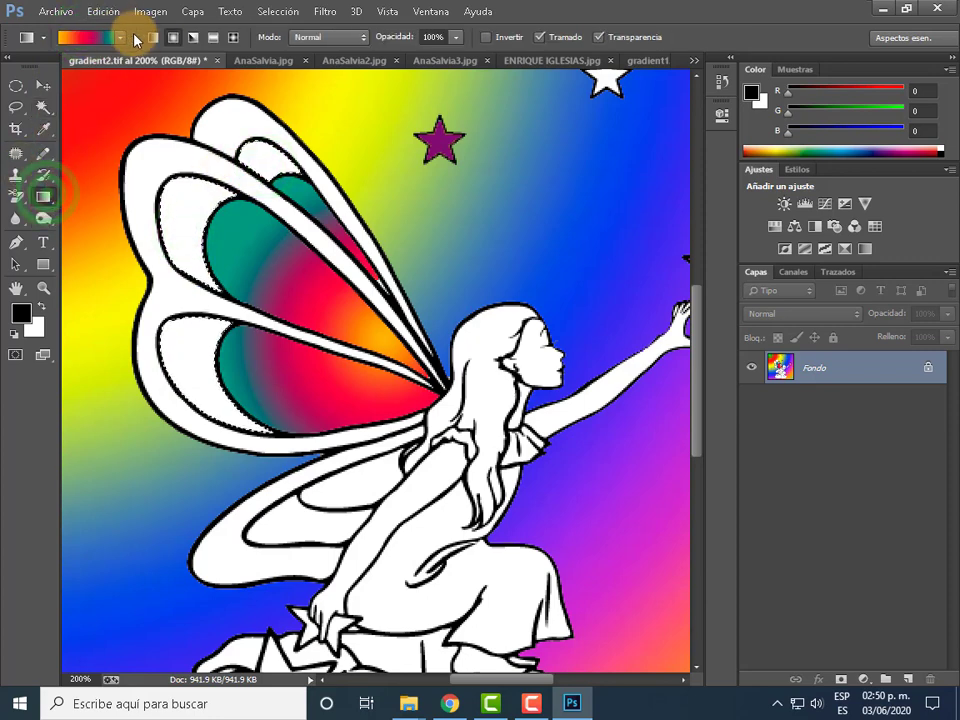
{"action": "left_click", "coordinate": [126, 40]}
{"action": "left_click", "coordinate": [208, 62]}
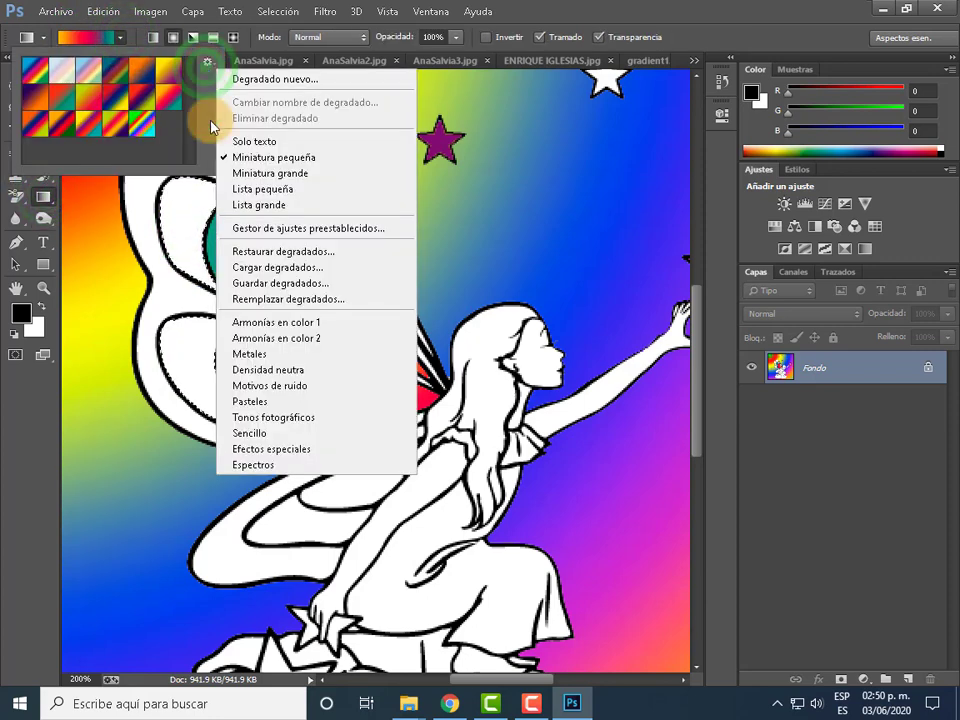
{"action": "left_click", "coordinate": [275, 401]}
{"action": "left_click", "coordinate": [638, 276]}
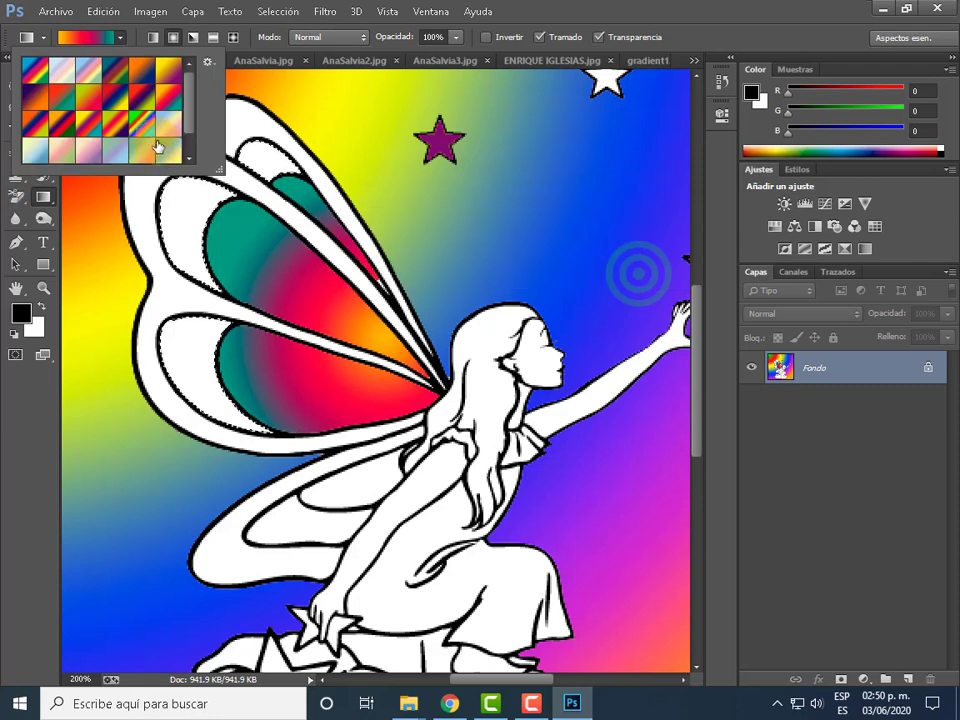
{"action": "left_click", "coordinate": [170, 149]}
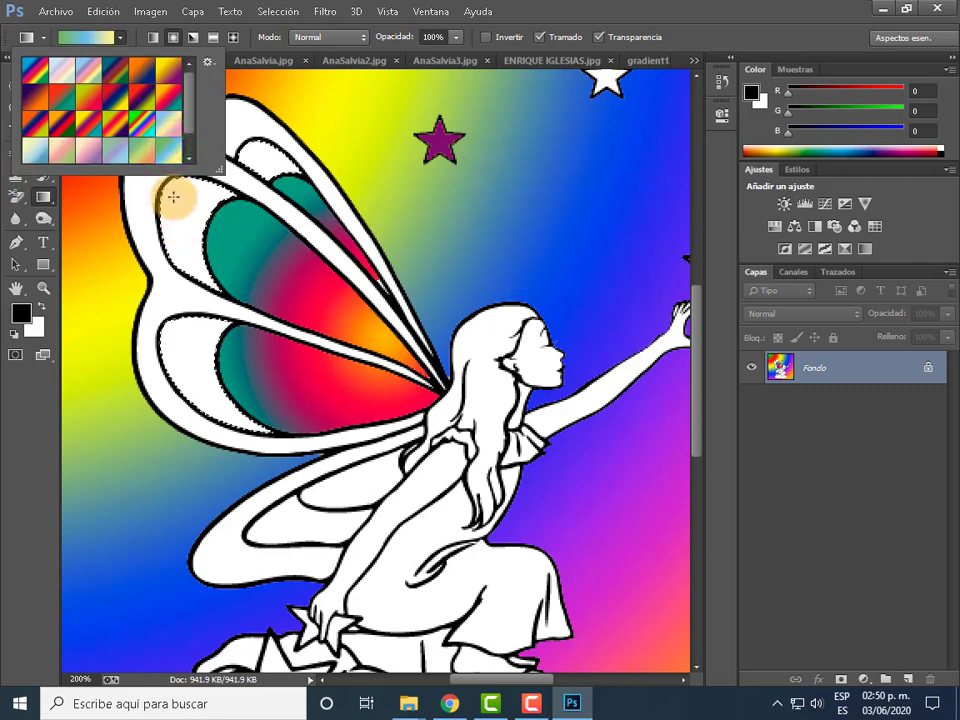
{"action": "left_click_drag", "start_coordinate": [173, 197], "coordinate": [224, 267]}
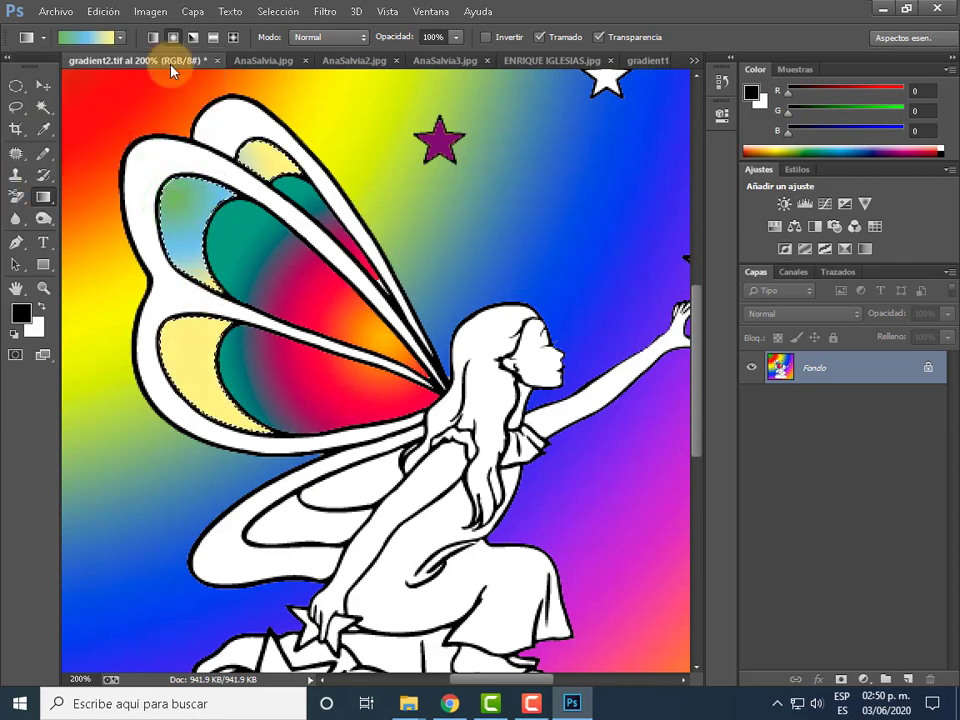
{"action": "left_click", "coordinate": [42, 106]}
- Select all the white outer wing bands with the Magic Wand
{"action": "left_click", "coordinate": [66, 36]}
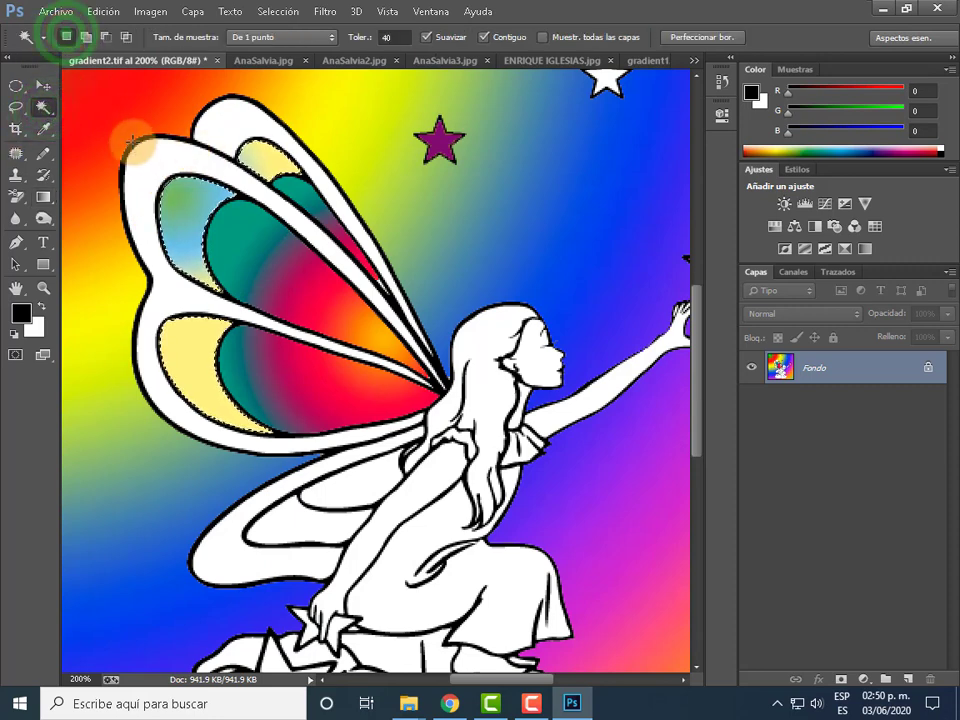
{"action": "left_click", "coordinate": [148, 158]}
{"action": "left_click", "coordinate": [86, 36]}
{"action": "left_click", "coordinate": [228, 107]}
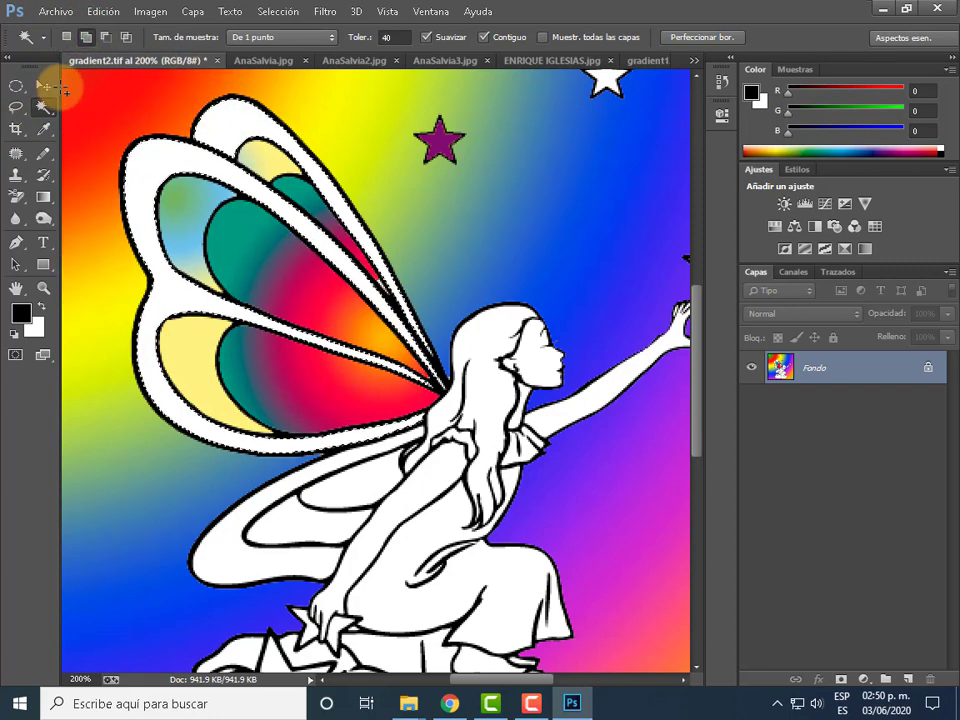
- Append the Metales gradient set and fill the wing bands with a silver metallic gradient
{"action": "left_click", "coordinate": [43, 196]}
{"action": "left_click", "coordinate": [120, 37]}
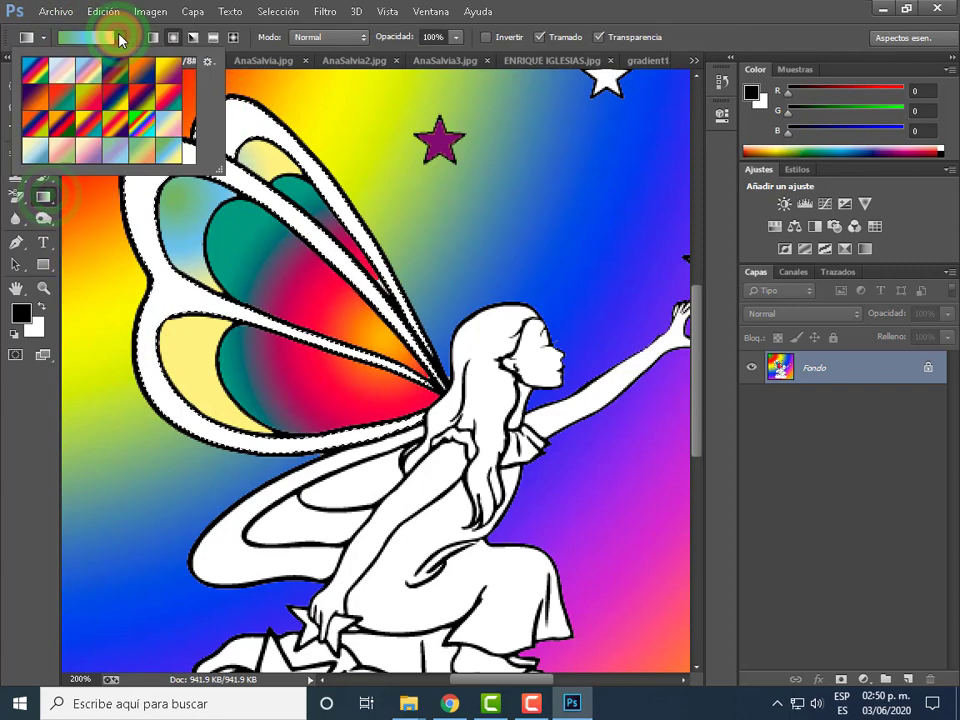
{"action": "left_click_drag", "start_coordinate": [194, 125], "coordinate": [190, 150]}
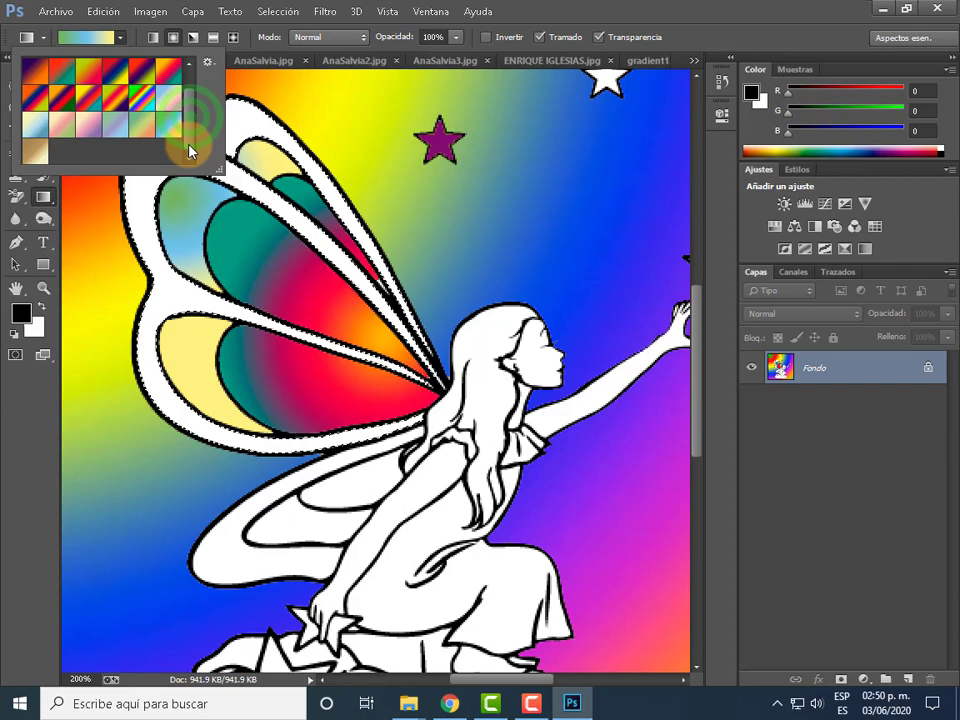
{"action": "left_click", "coordinate": [208, 62]}
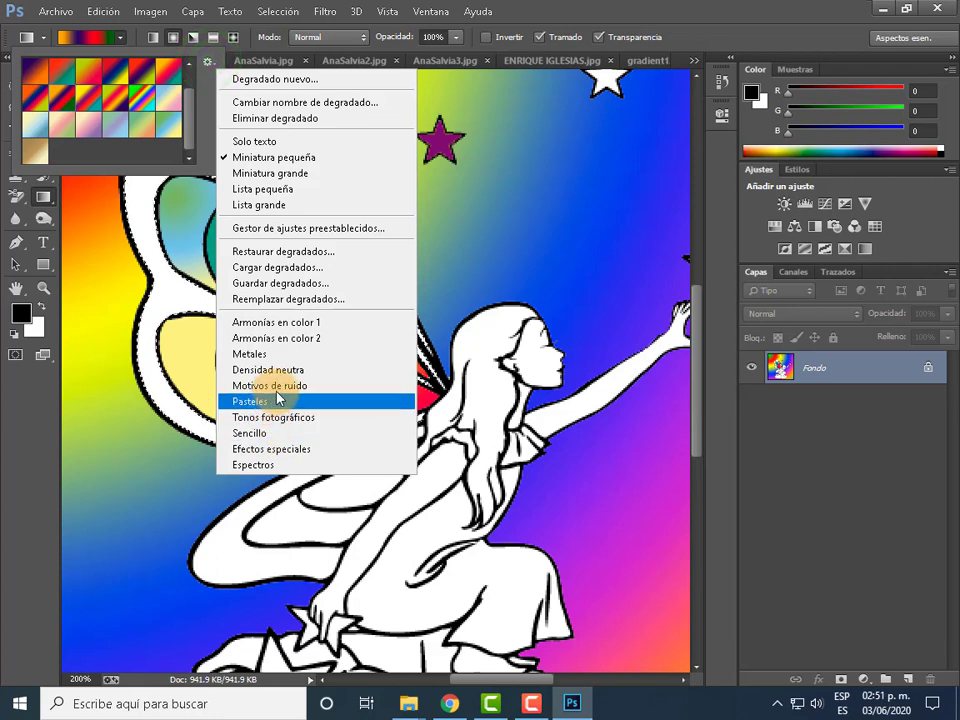
{"action": "left_click", "coordinate": [265, 354]}
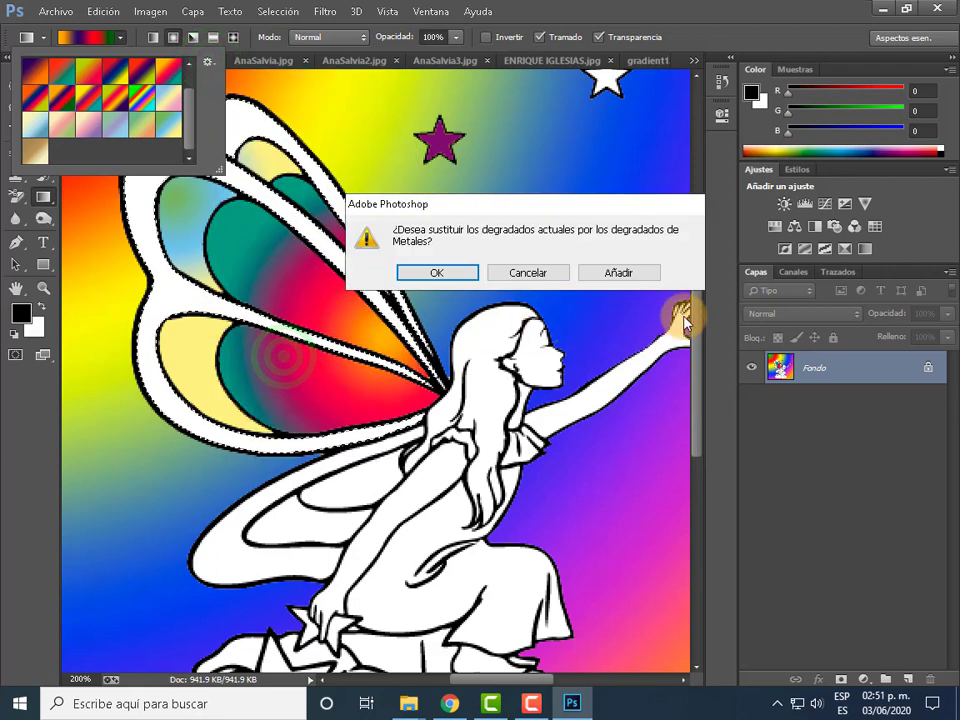
{"action": "left_click", "coordinate": [628, 272]}
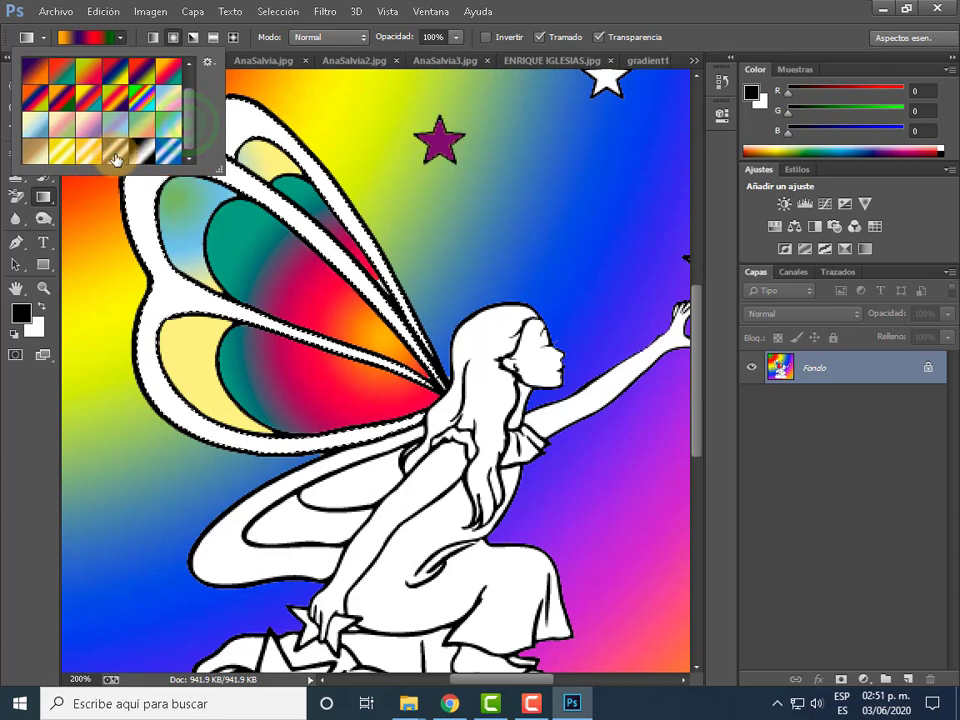
{"action": "left_click", "coordinate": [147, 225]}
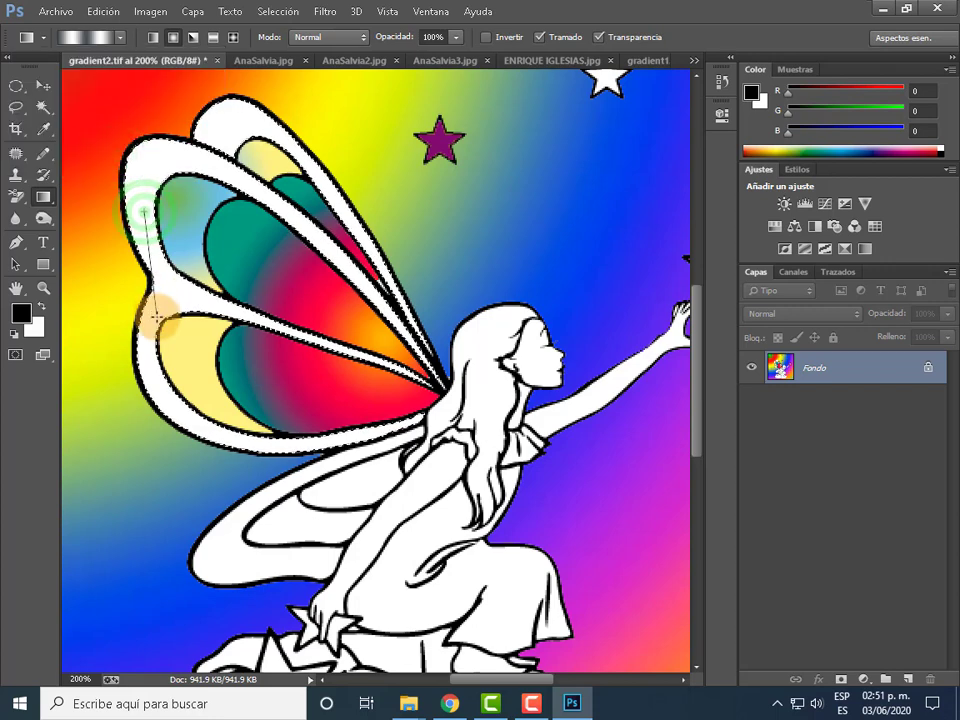
{"action": "left_click_drag", "start_coordinate": [157, 318], "coordinate": [156, 303]}
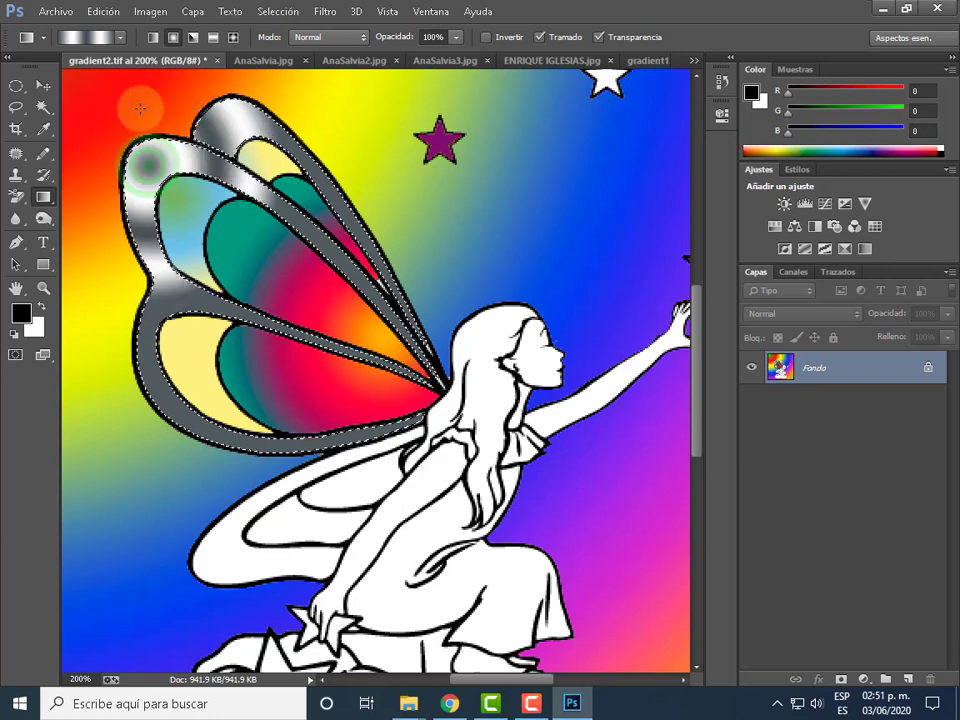
- Try angular and reflected shapes, redraw the metallic gradient linearly, then switch to gradient1.tif
{"action": "left_click", "coordinate": [191, 37]}
{"action": "left_click_drag", "start_coordinate": [218, 128], "coordinate": [218, 128]}
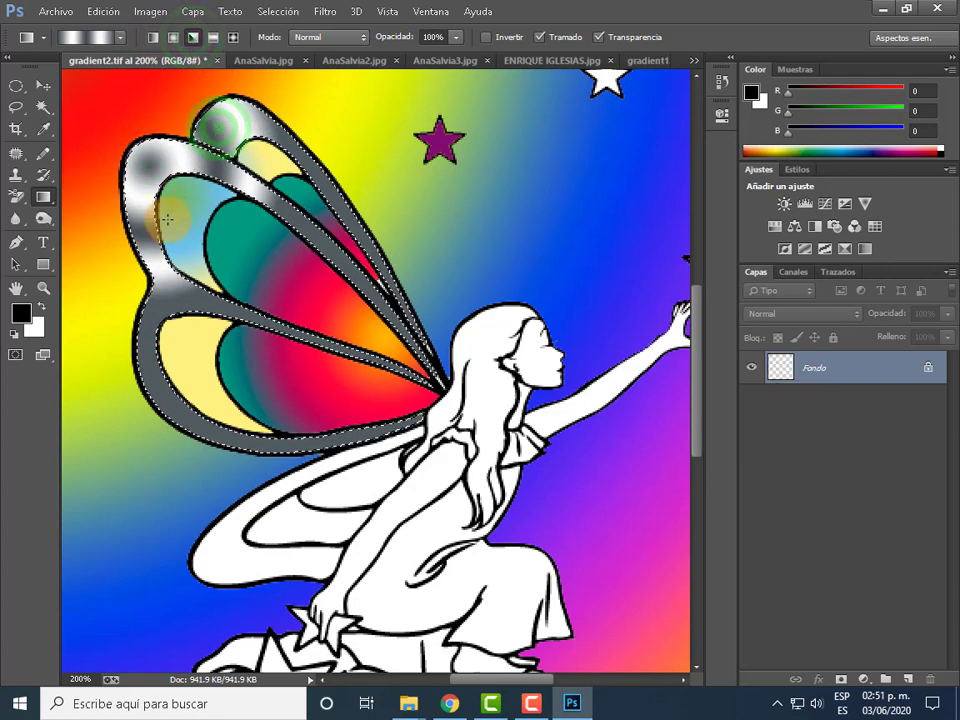
{"action": "left_click", "coordinate": [213, 37]}
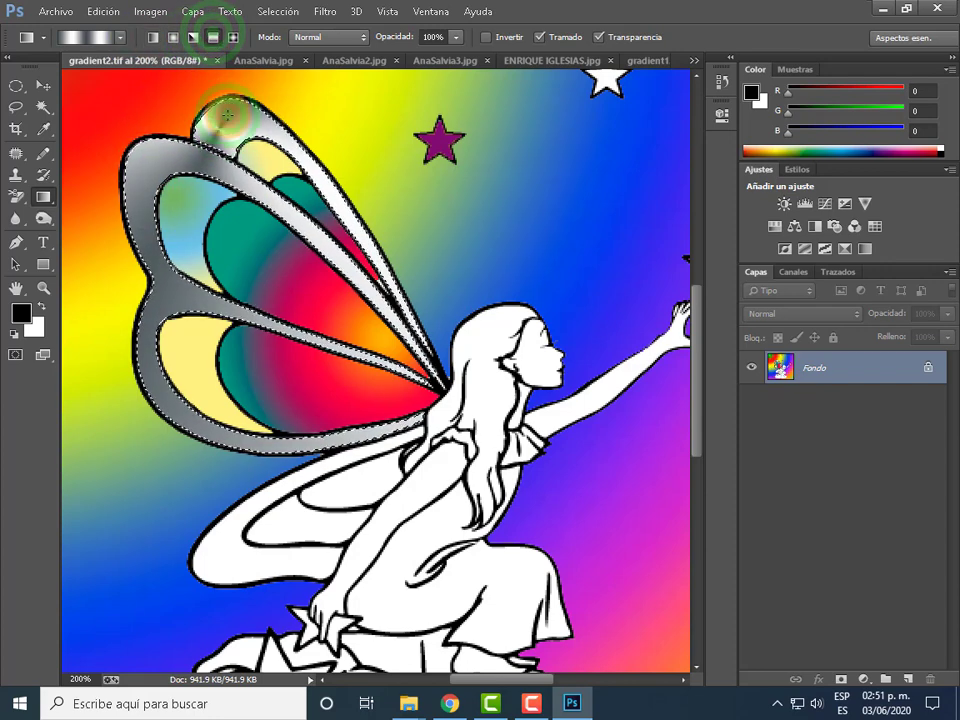
{"action": "left_click", "coordinate": [152, 36]}
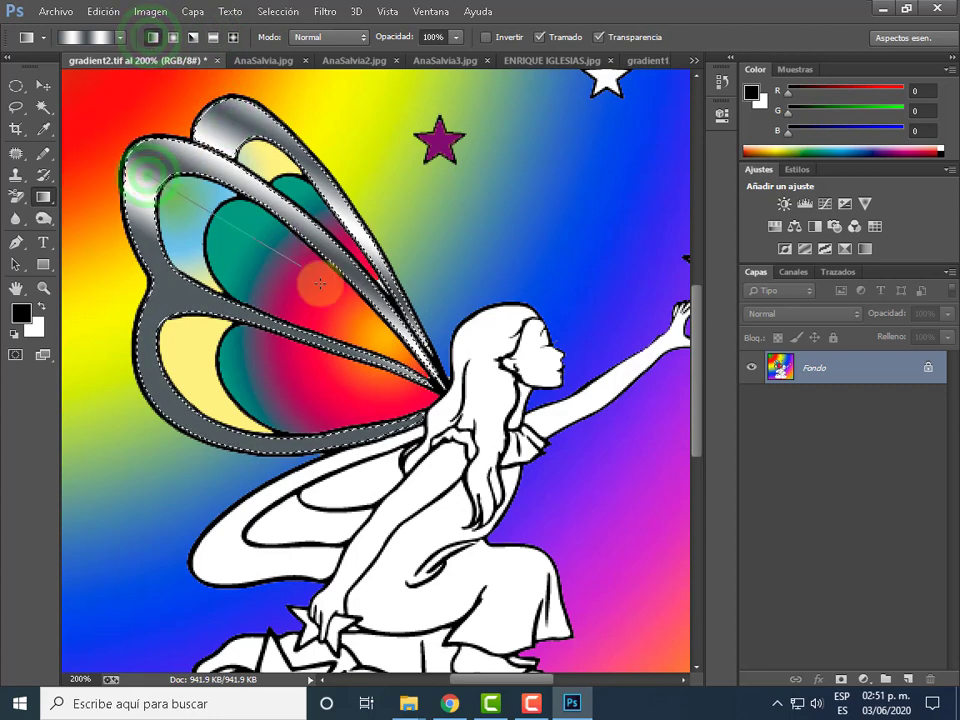
{"action": "left_click_drag", "start_coordinate": [317, 279], "coordinate": [272, 272]}
{"action": "left_click", "coordinate": [64, 38]}
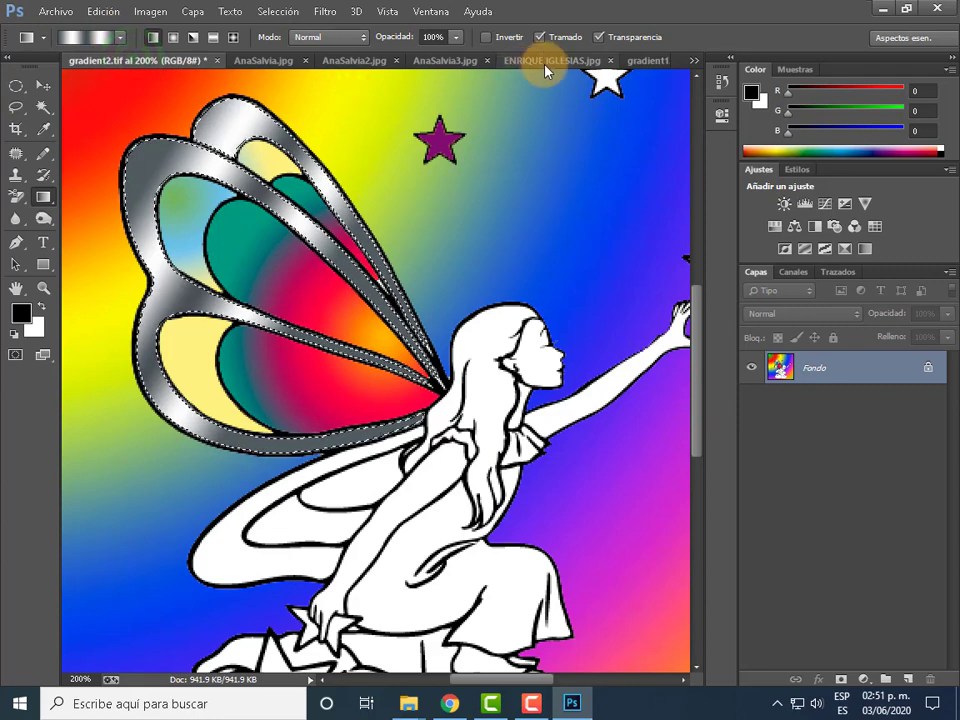
{"action": "left_click", "coordinate": [652, 62]}
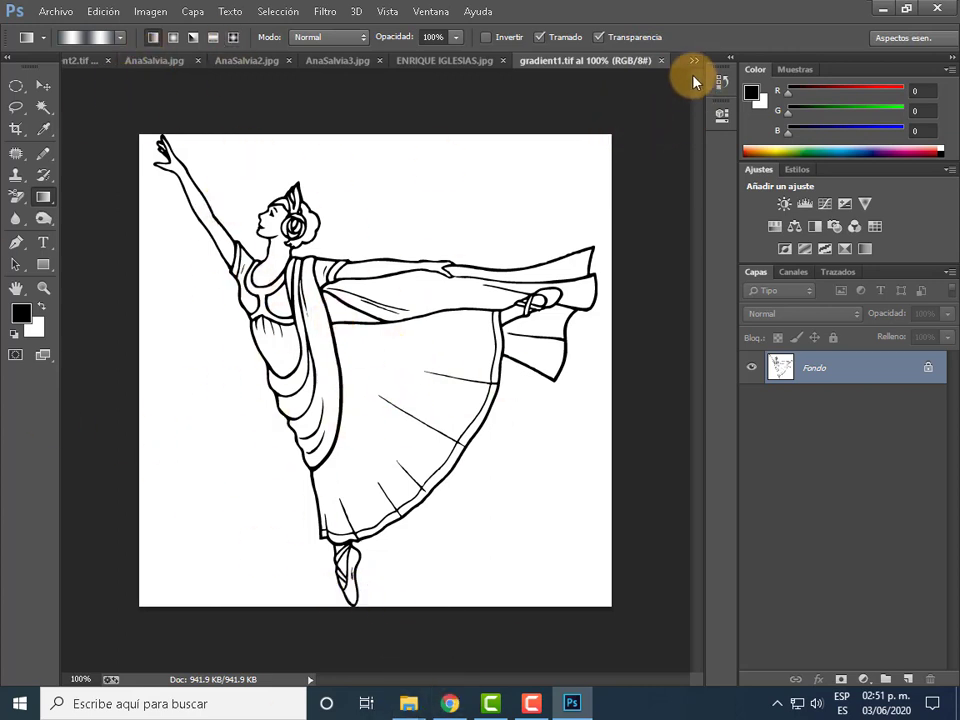
- Return to the fairy document gradient2.tif and start Save As in the Documentos SEMANA3 folder
{"action": "left_click", "coordinate": [694, 60]}
{"action": "left_click", "coordinate": [778, 65]}
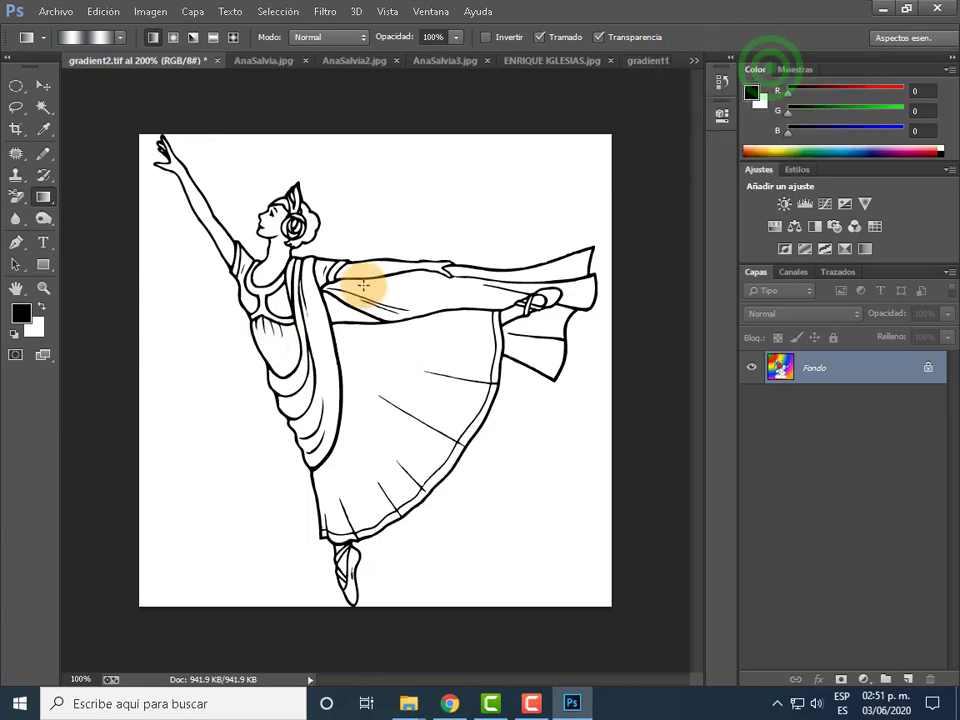
{"action": "left_click", "coordinate": [55, 11]}
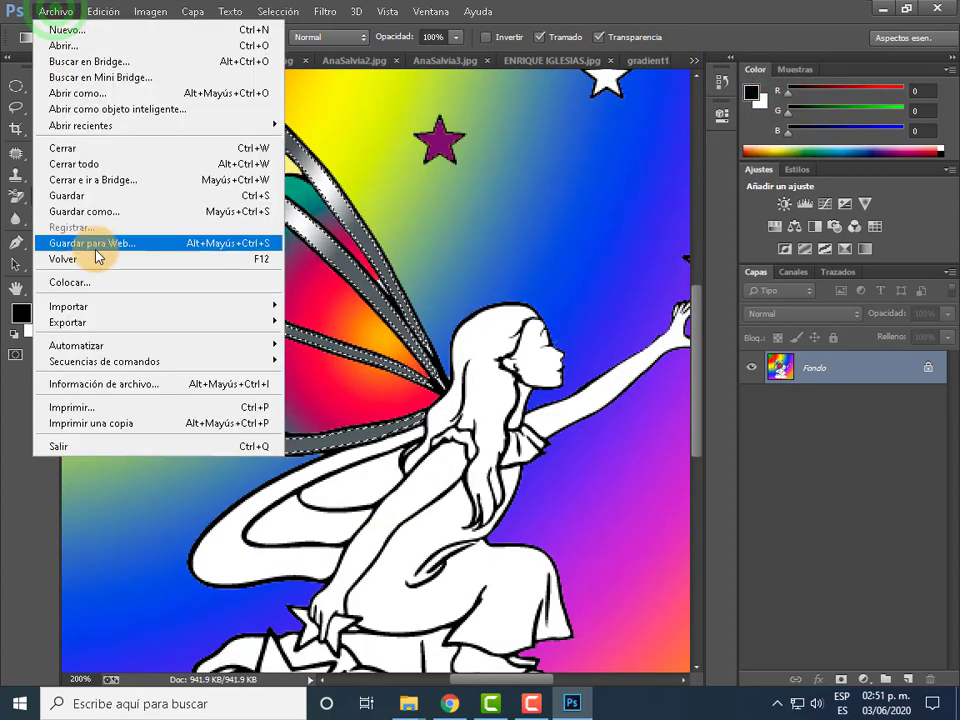
{"action": "left_click", "coordinate": [118, 212]}
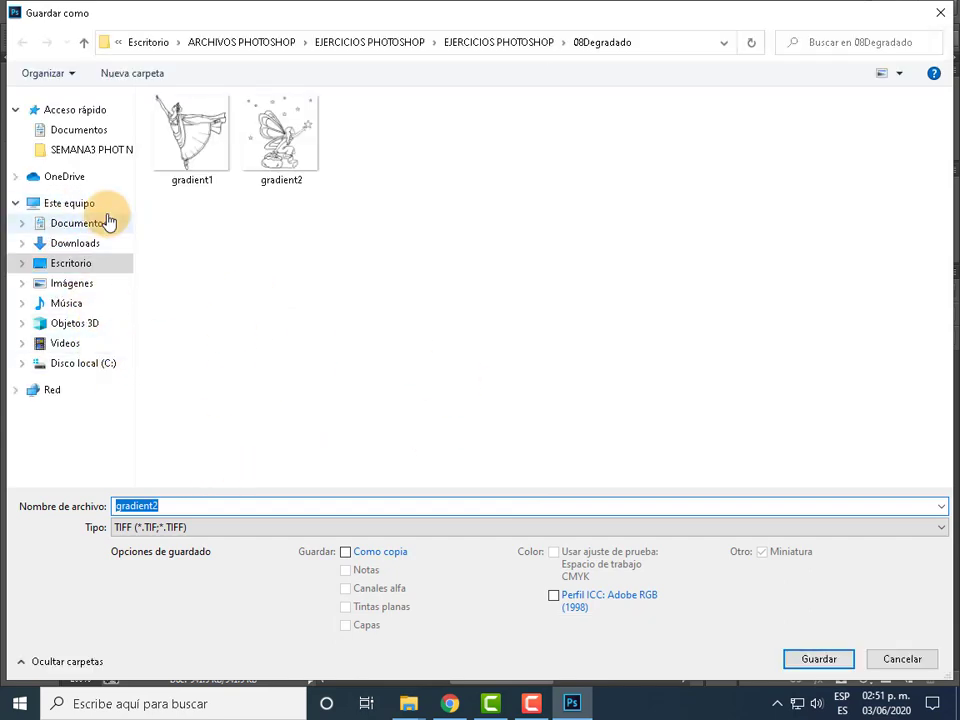
{"action": "left_click", "coordinate": [92, 229]}
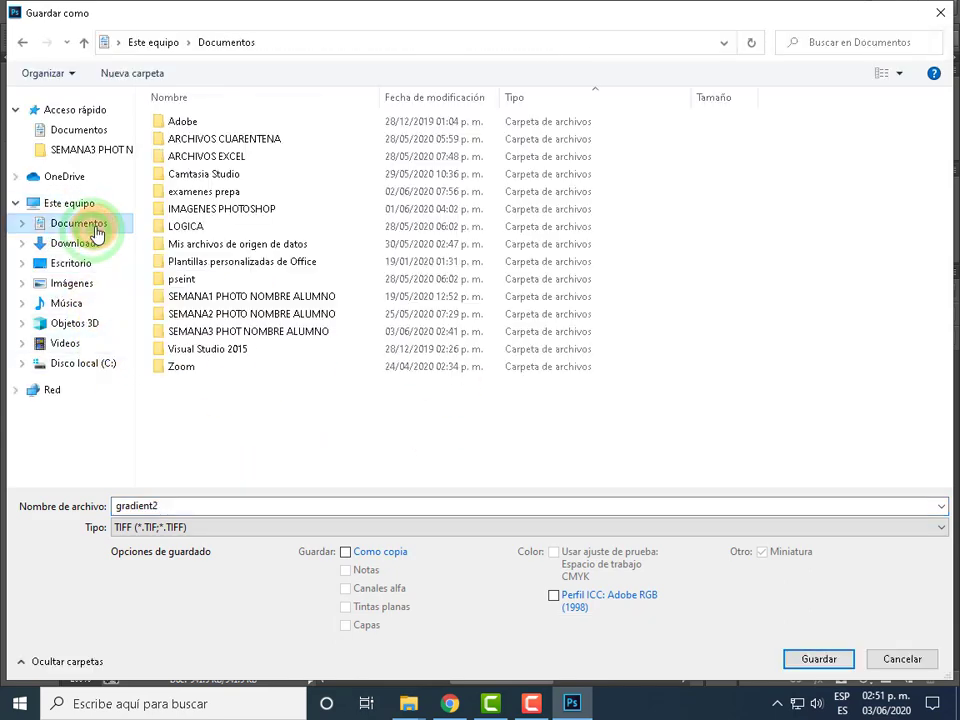
{"action": "left_click", "coordinate": [283, 335]}
{"action": "double_click", "coordinate": [284, 338]}
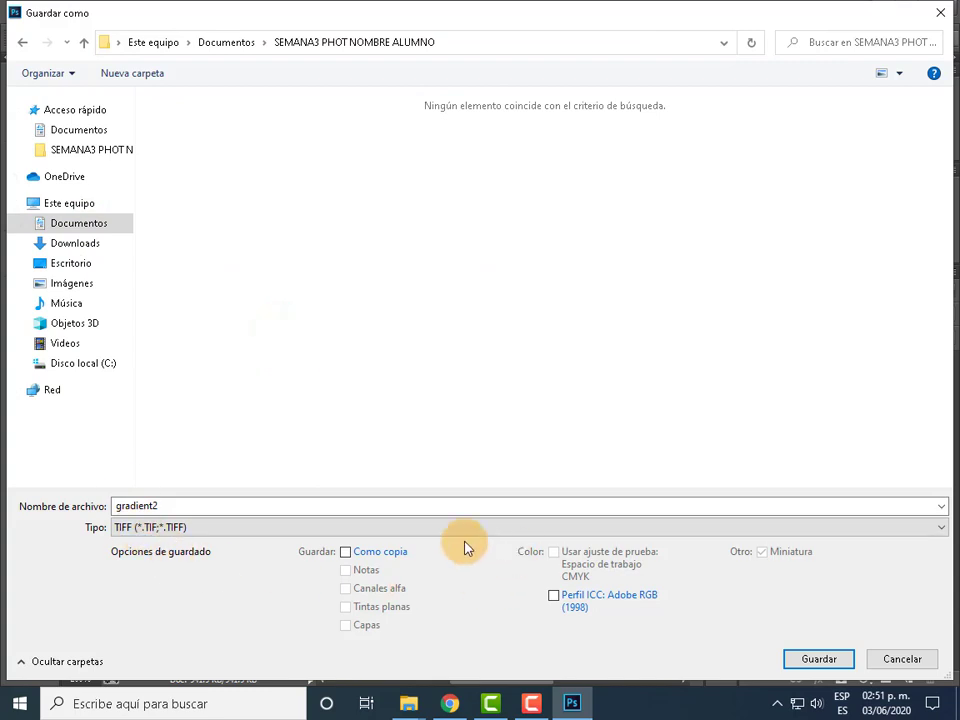
- Set the format to Photoshop (*.PSD) and save the file as PRACTICA19
{"action": "left_click", "coordinate": [443, 527]}
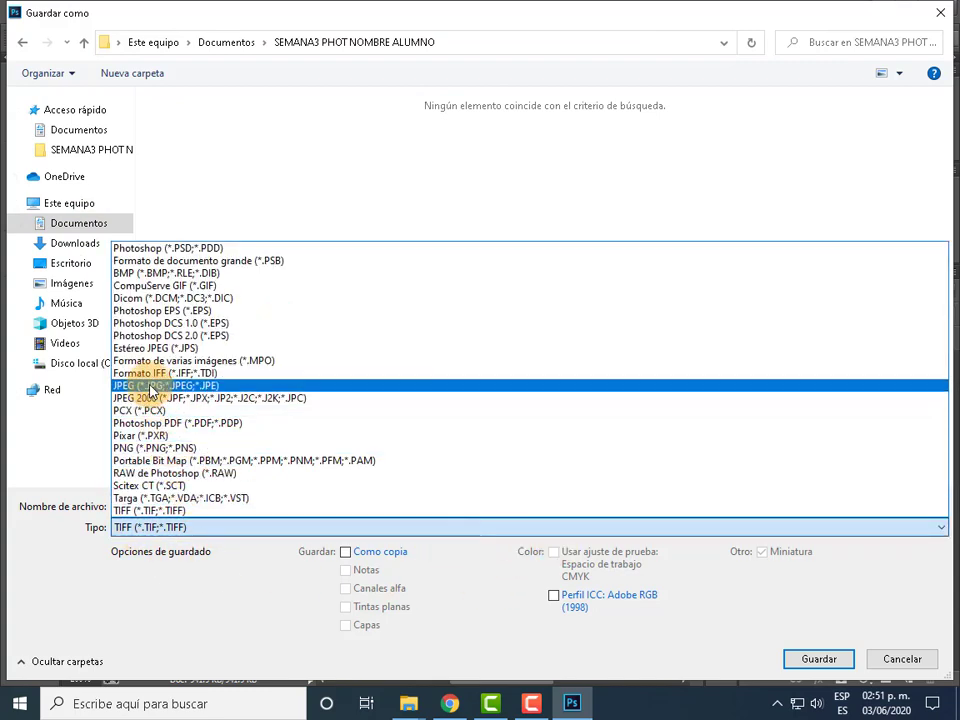
{"action": "left_click", "coordinate": [232, 335]}
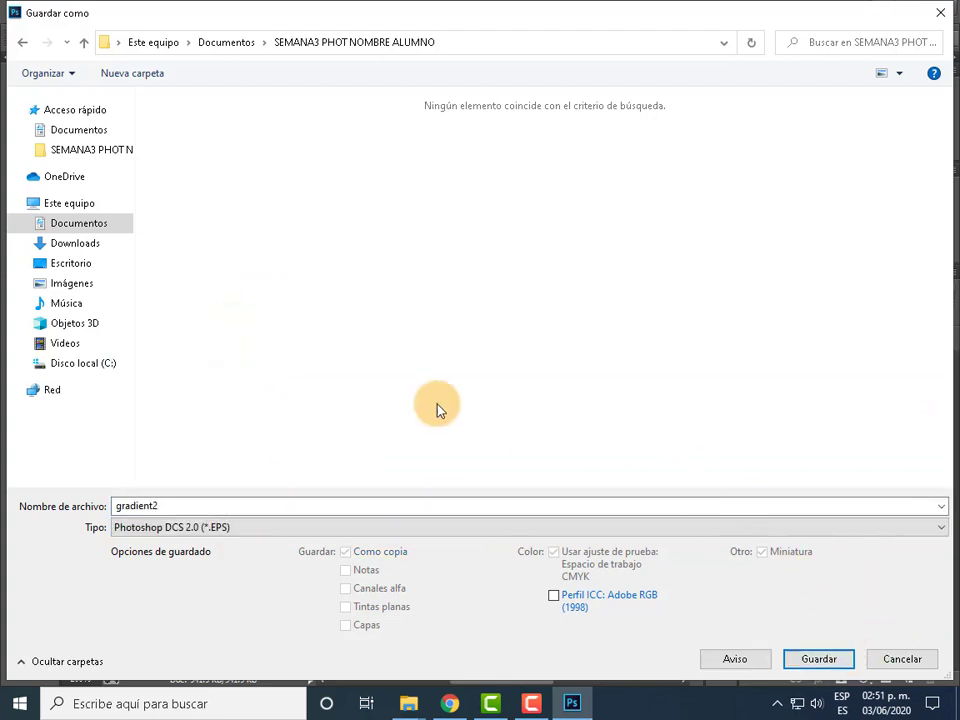
{"action": "left_click", "coordinate": [170, 530]}
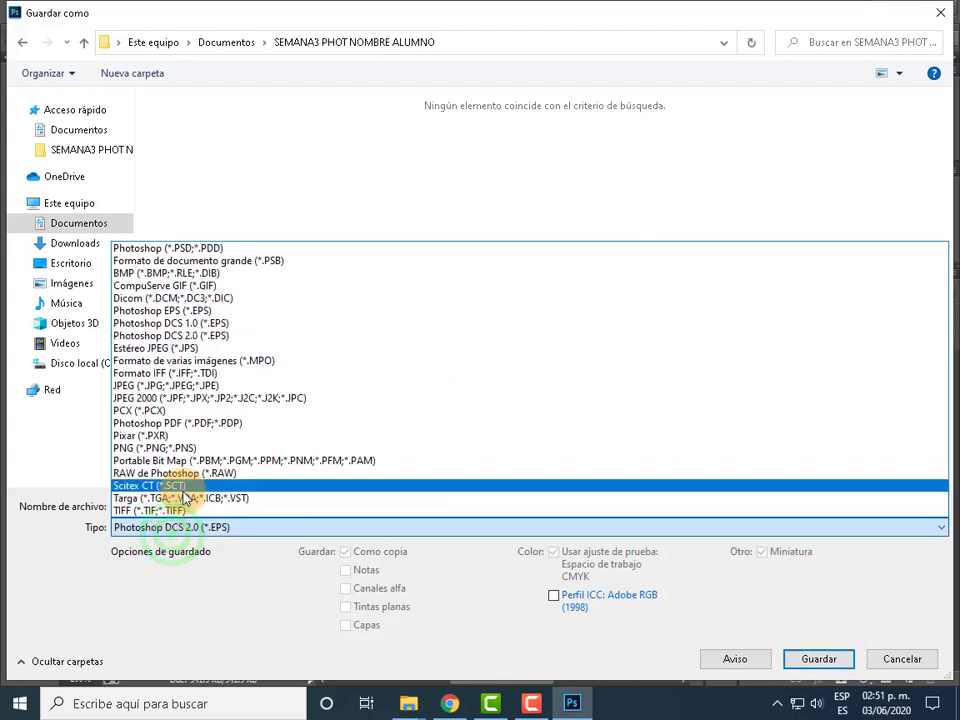
{"action": "left_click", "coordinate": [196, 250]}
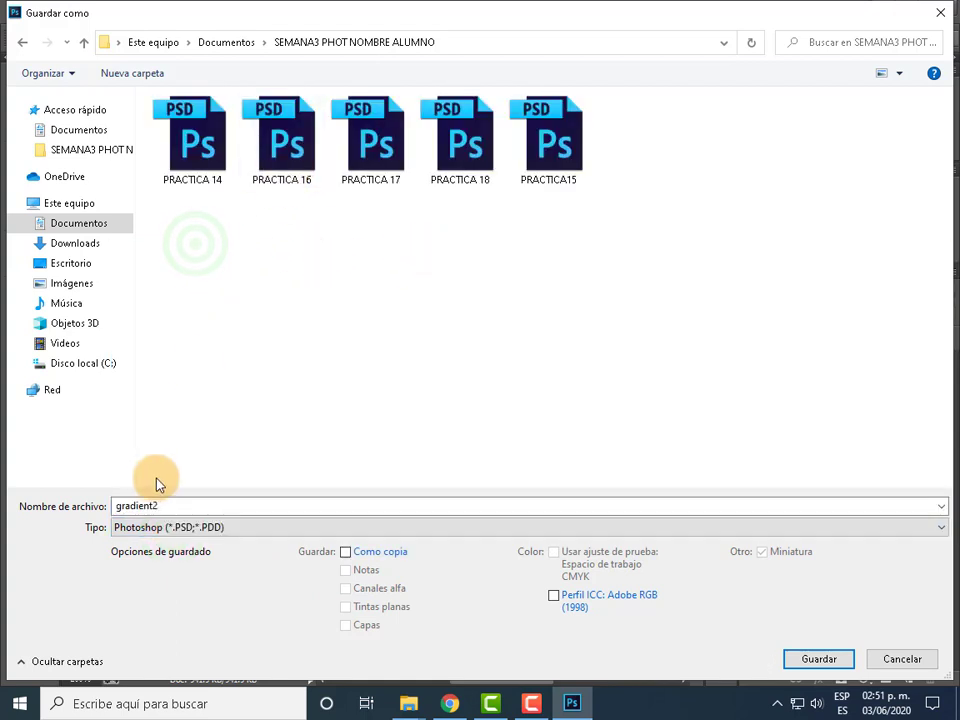
{"action": "double_click", "coordinate": [170, 508]}
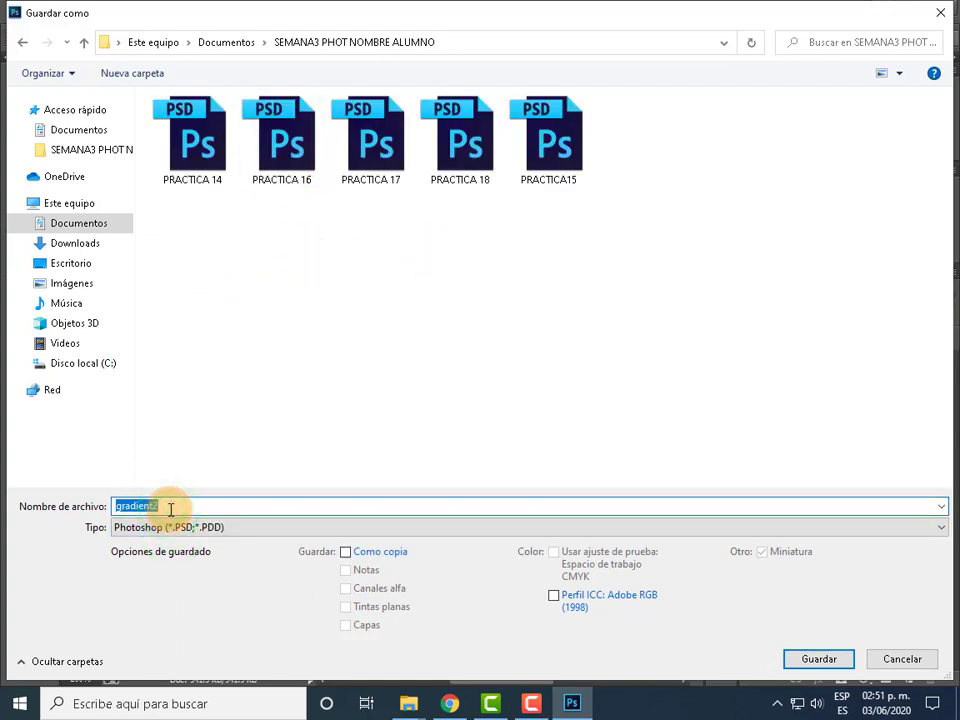
{"action": "type", "text": "PRACT"}
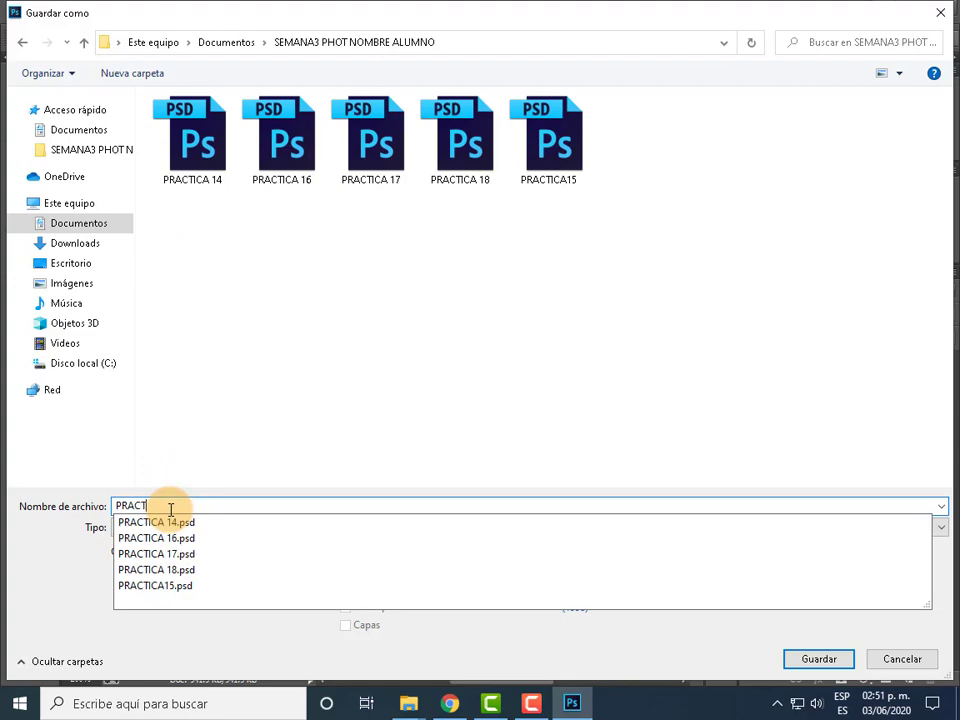
{"action": "type", "text": "ICA19"}
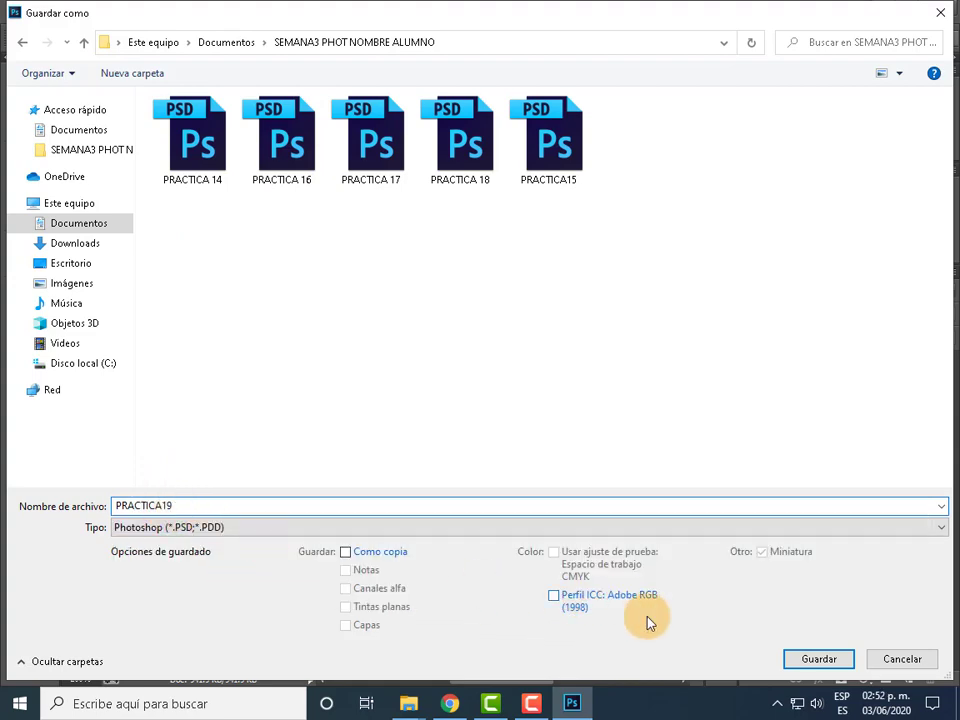
{"action": "left_click", "coordinate": [812, 658]}
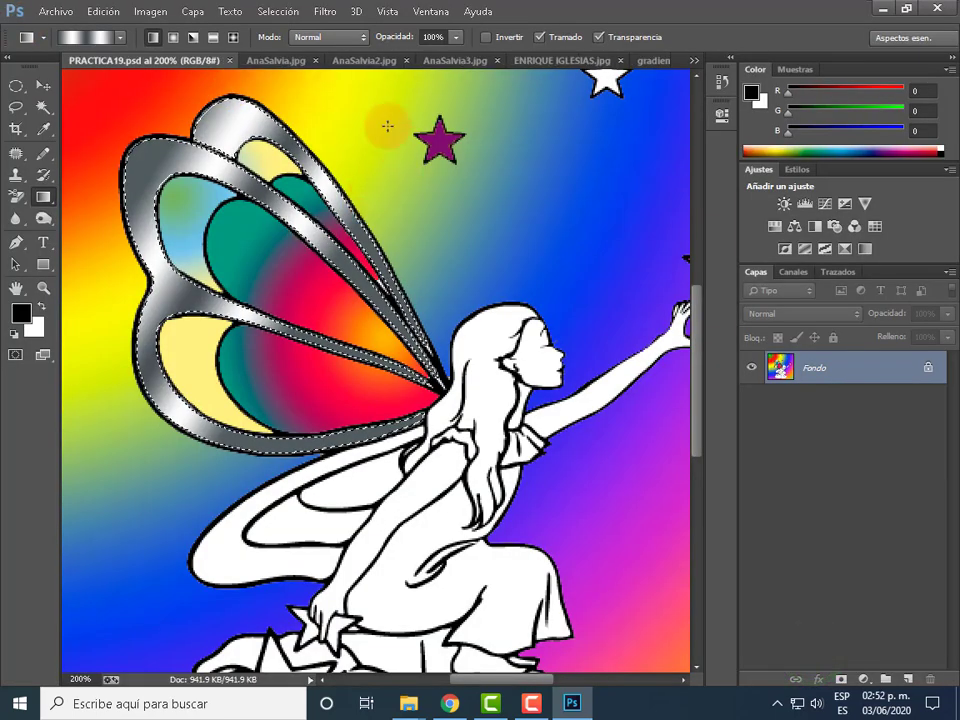
- Switch to the ballerina drawing and start Save As in the Documentos SEMANA3 folder
{"action": "left_click", "coordinate": [655, 58]}
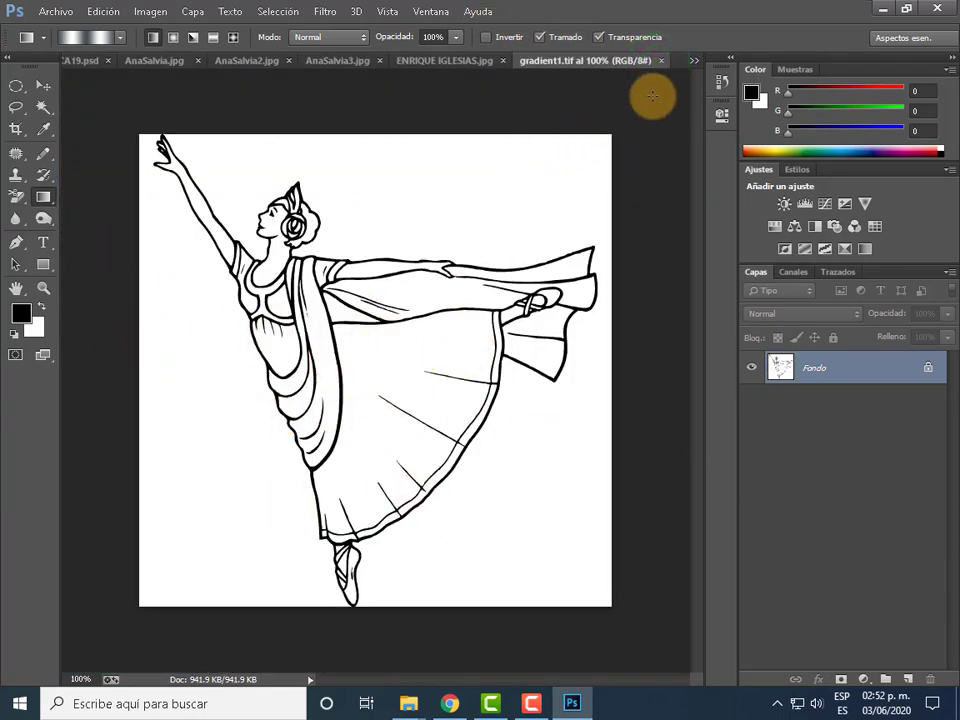
{"action": "right_click", "coordinate": [593, 72]}
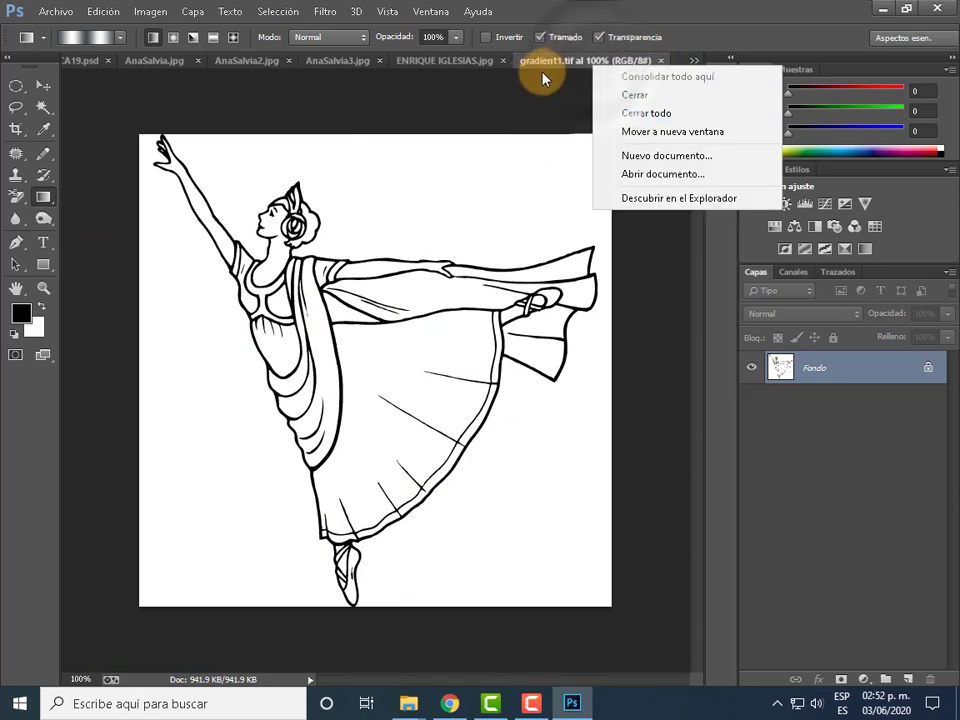
{"action": "left_click", "coordinate": [544, 60]}
{"action": "left_click", "coordinate": [52, 13]}
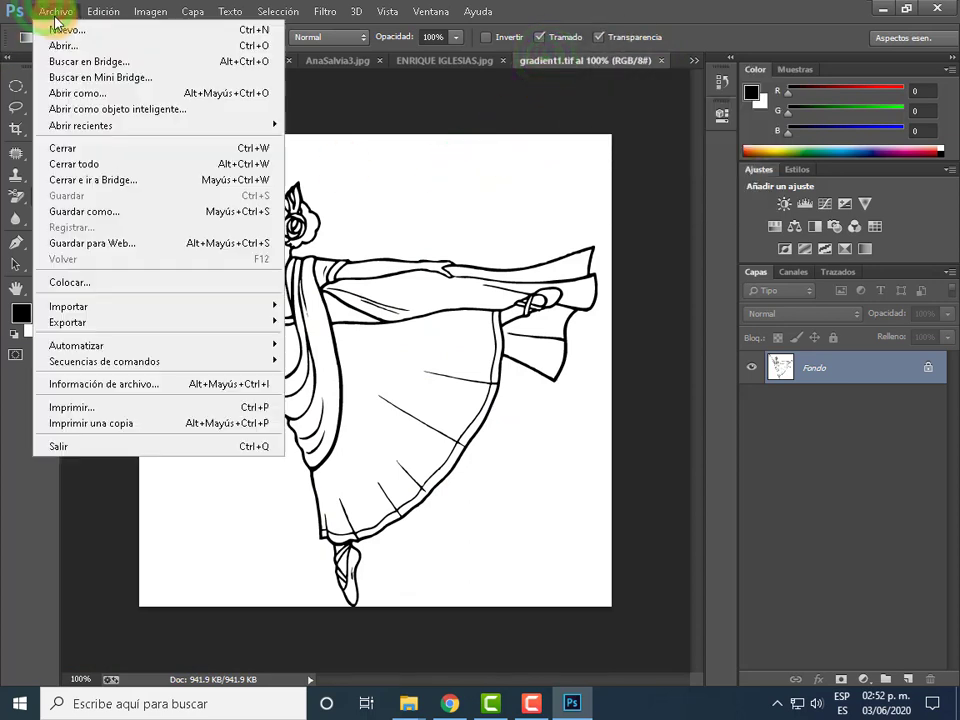
{"action": "left_click", "coordinate": [115, 212]}
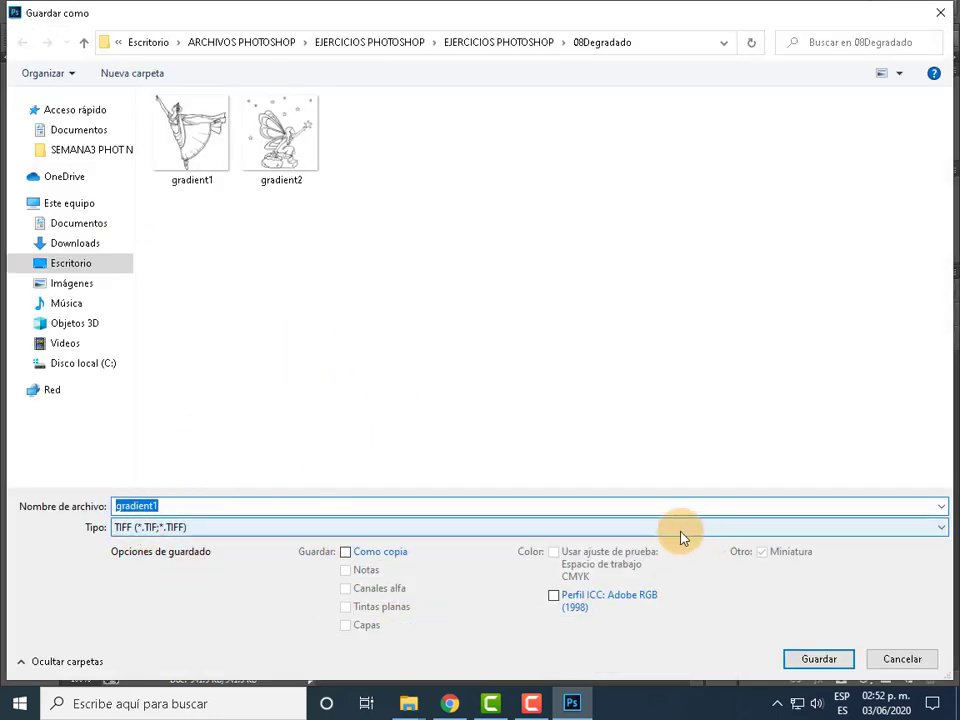
{"action": "mouse_move", "coordinate": [70, 250]}
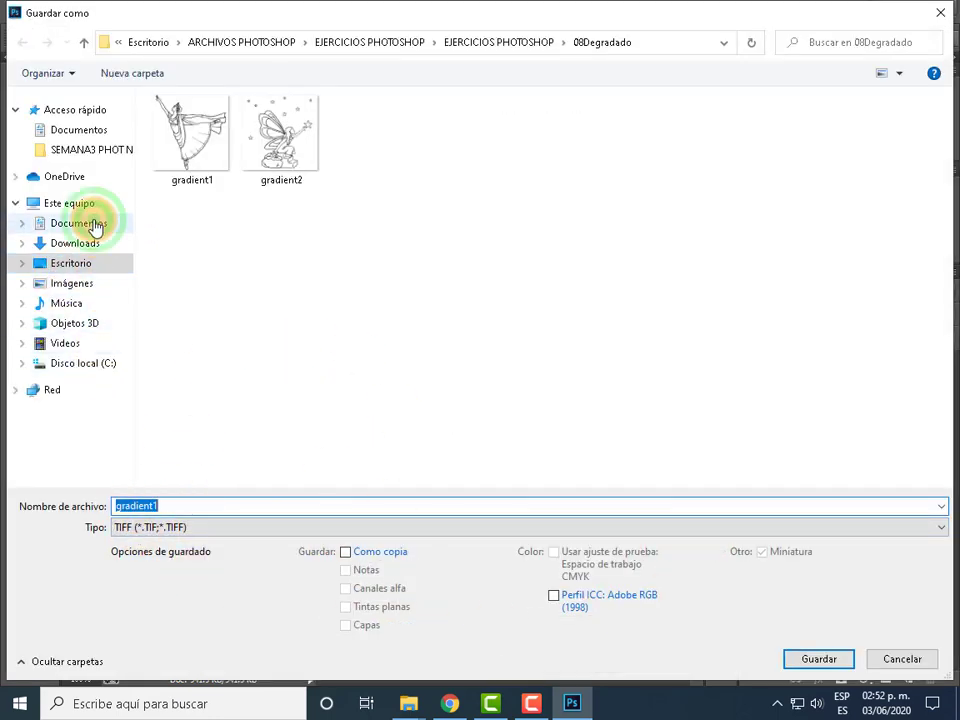
{"action": "left_click", "coordinate": [90, 222]}
{"action": "left_click", "coordinate": [266, 333]}
{"action": "double_click", "coordinate": [266, 333]}
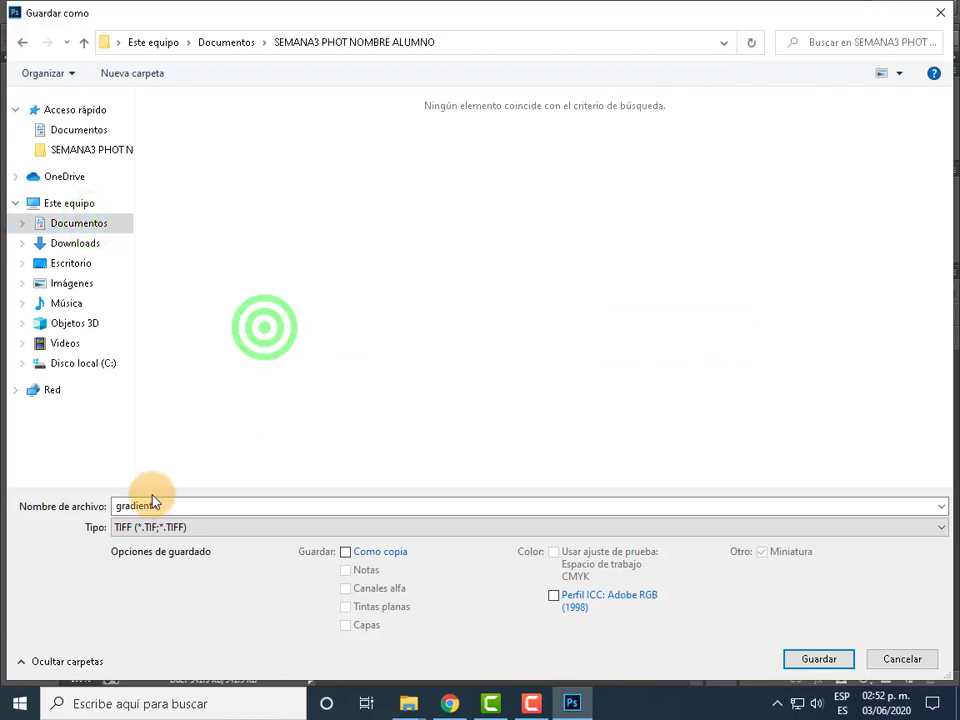
- Save it in Photoshop (*.PSD) format with the name PRACTICA 20
{"action": "left_click", "coordinate": [199, 530]}
{"action": "left_click", "coordinate": [193, 250]}
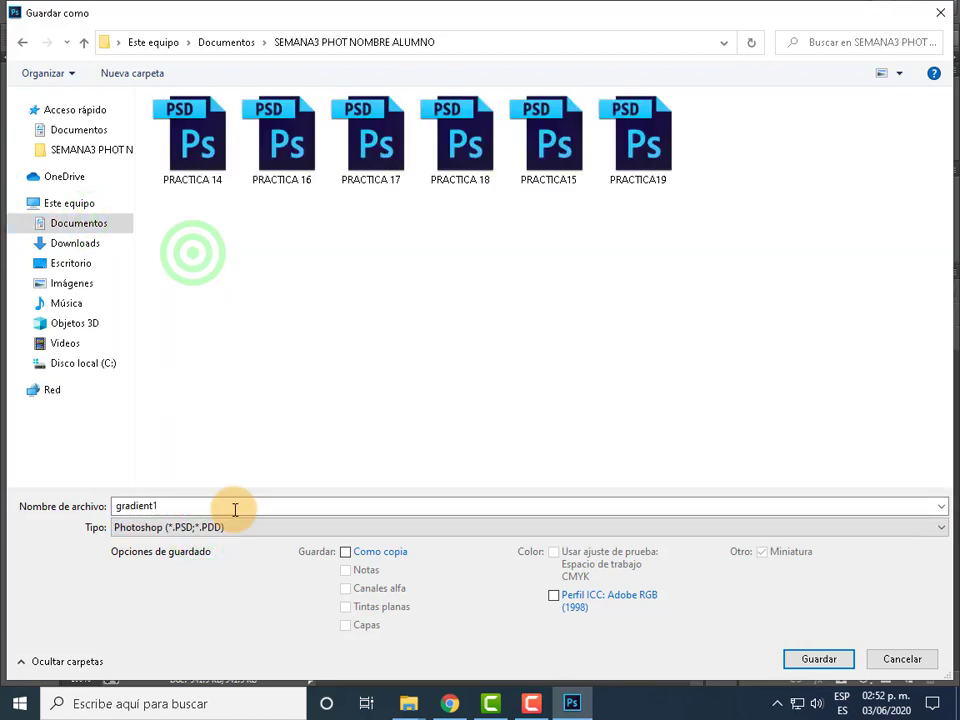
{"action": "left_click_drag", "start_coordinate": [171, 507], "coordinate": [12, 498]}
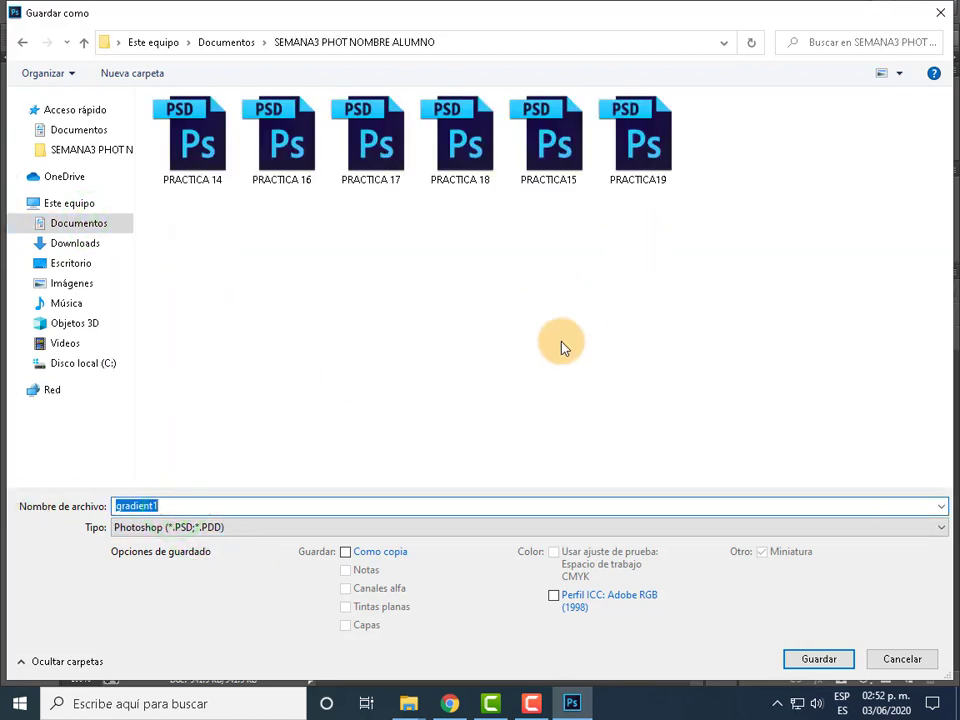
{"action": "type", "text": "PRACTICA"}
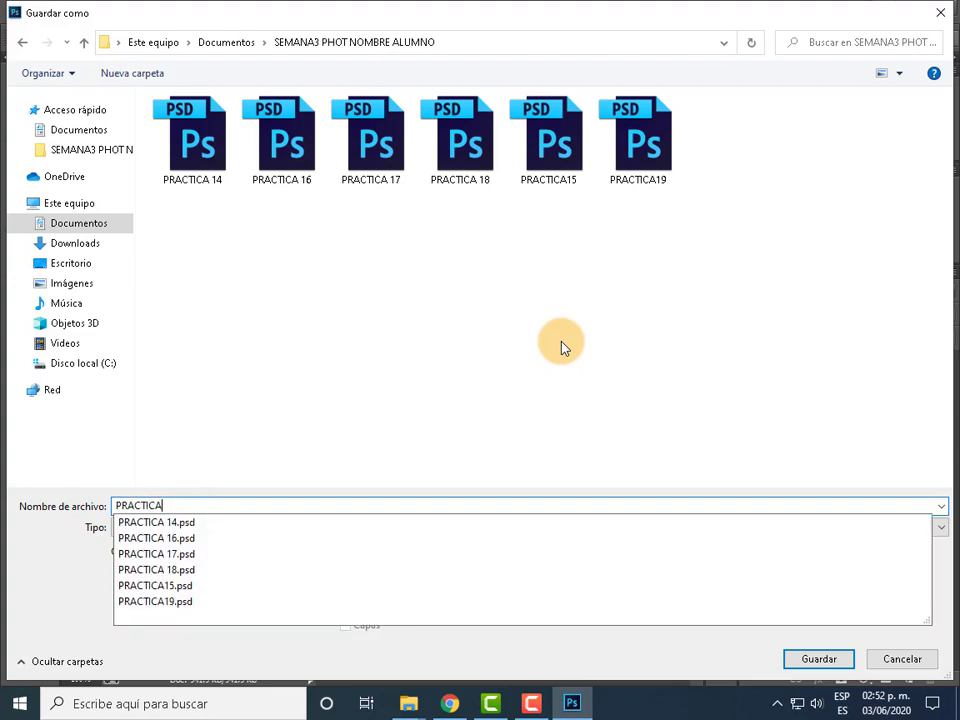
{"action": "type", "text": " 20"}
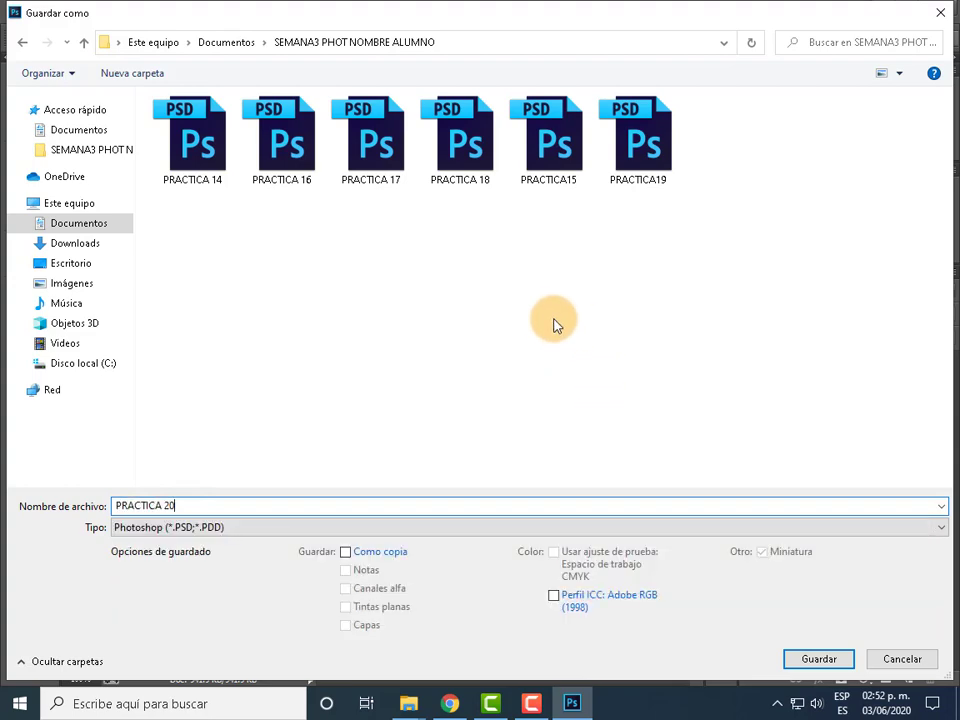
{"action": "key", "text": "Return"}
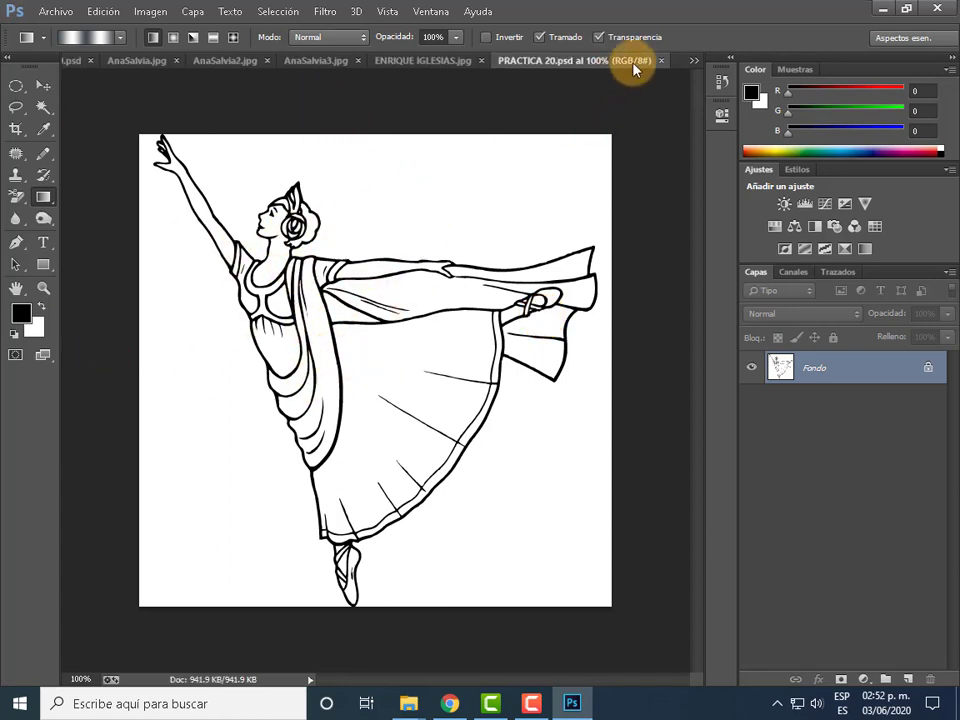
- Close the PRACTICA 20 and PRACTICA19 documents, leaving the portrait photo open
{"action": "left_click", "coordinate": [659, 60]}
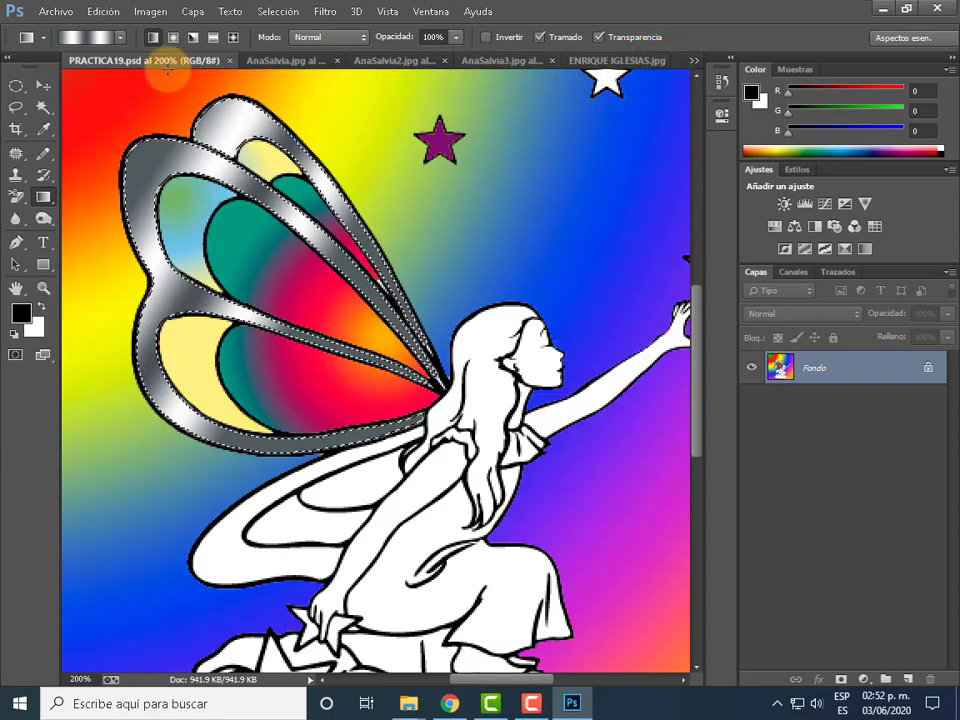
{"action": "left_click", "coordinate": [229, 61]}
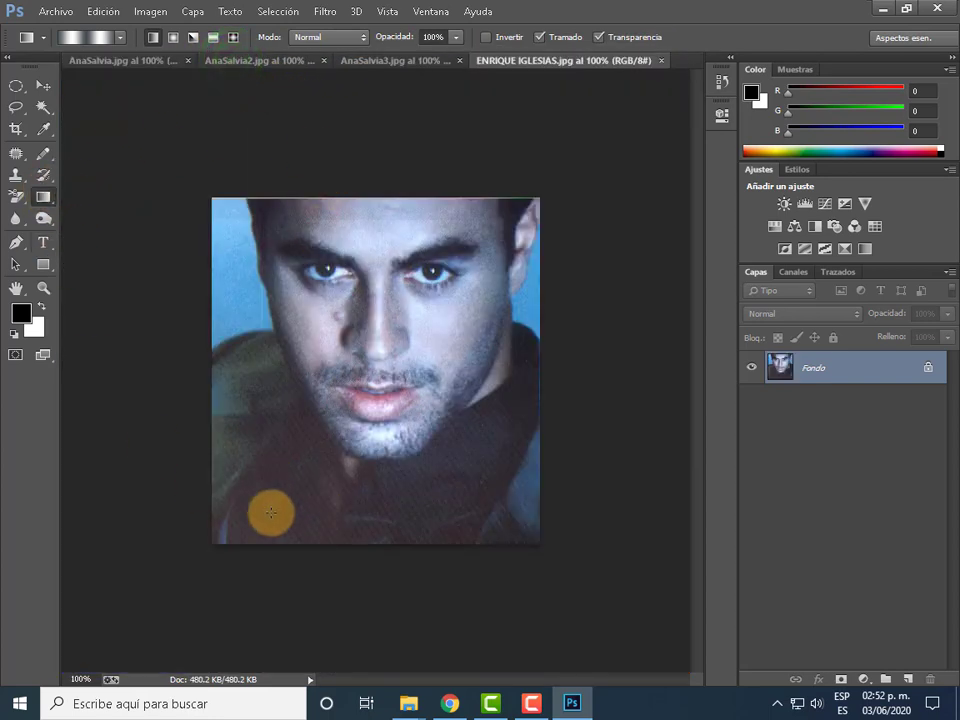
{"action": "left_click", "coordinate": [530, 706]}
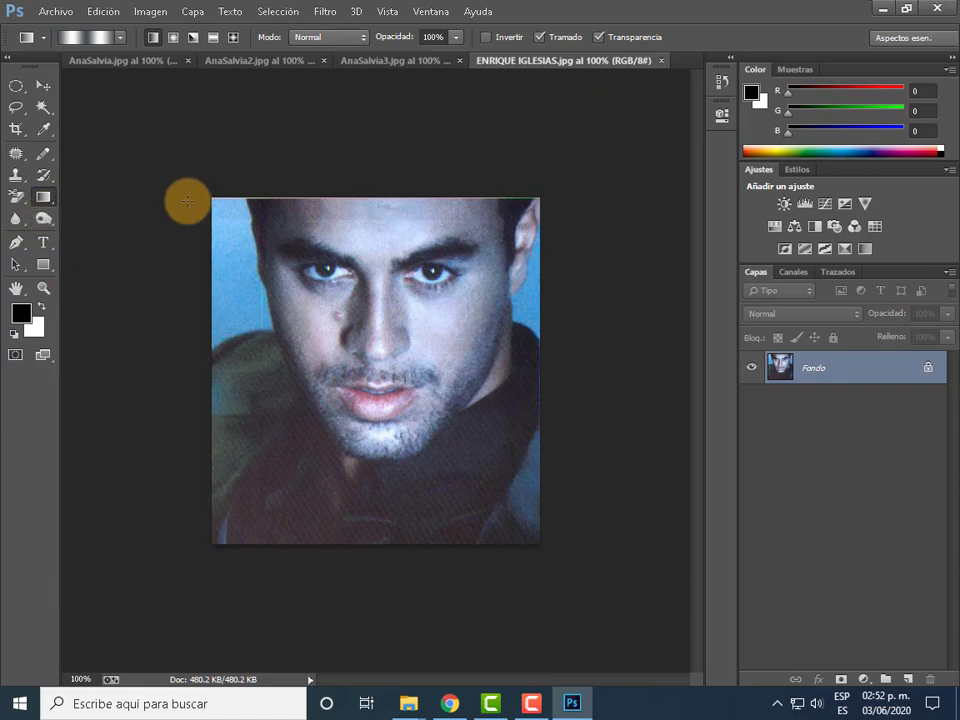
- Pick the Patch tool from the healing brush flyout in the toolbar
{"action": "left_click", "coordinate": [20, 179]}
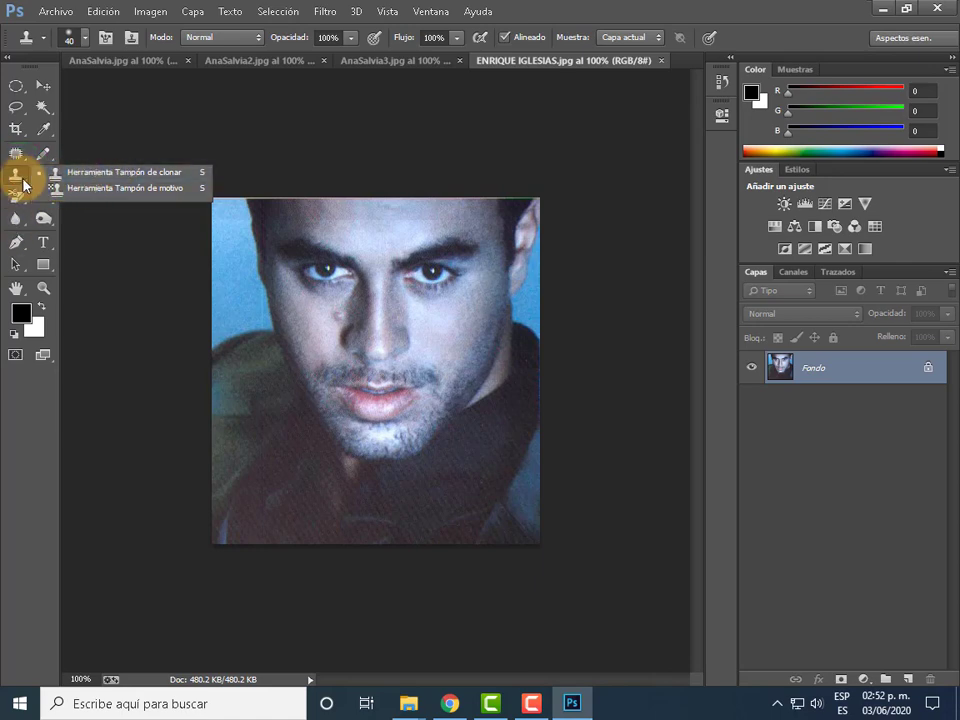
{"action": "left_click", "coordinate": [15, 199]}
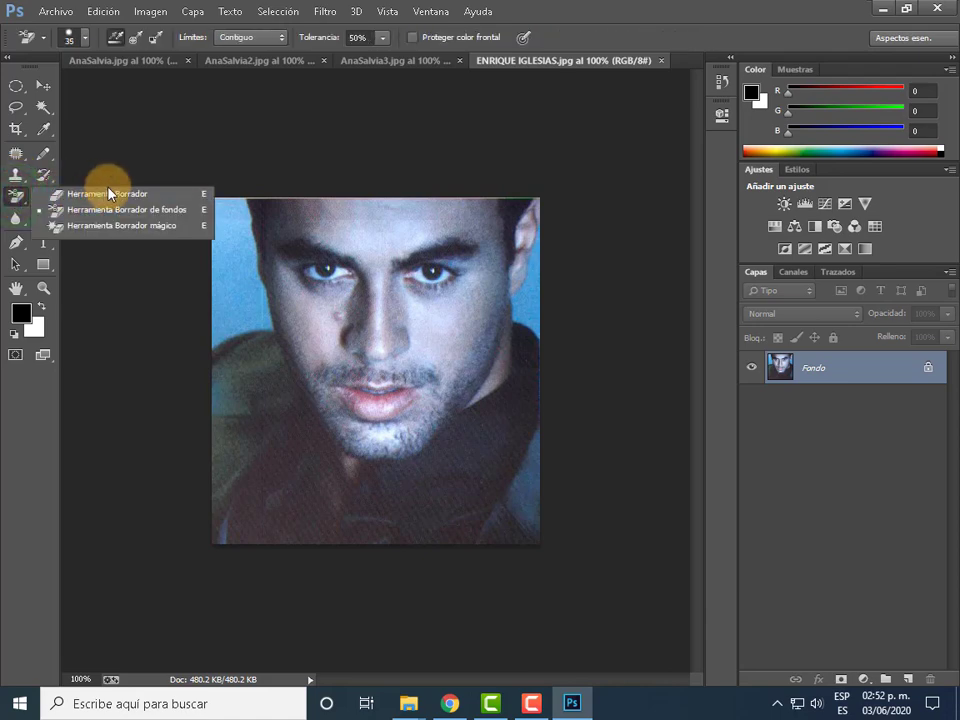
{"action": "left_click", "coordinate": [18, 160]}
{"action": "right_click", "coordinate": [18, 160]}
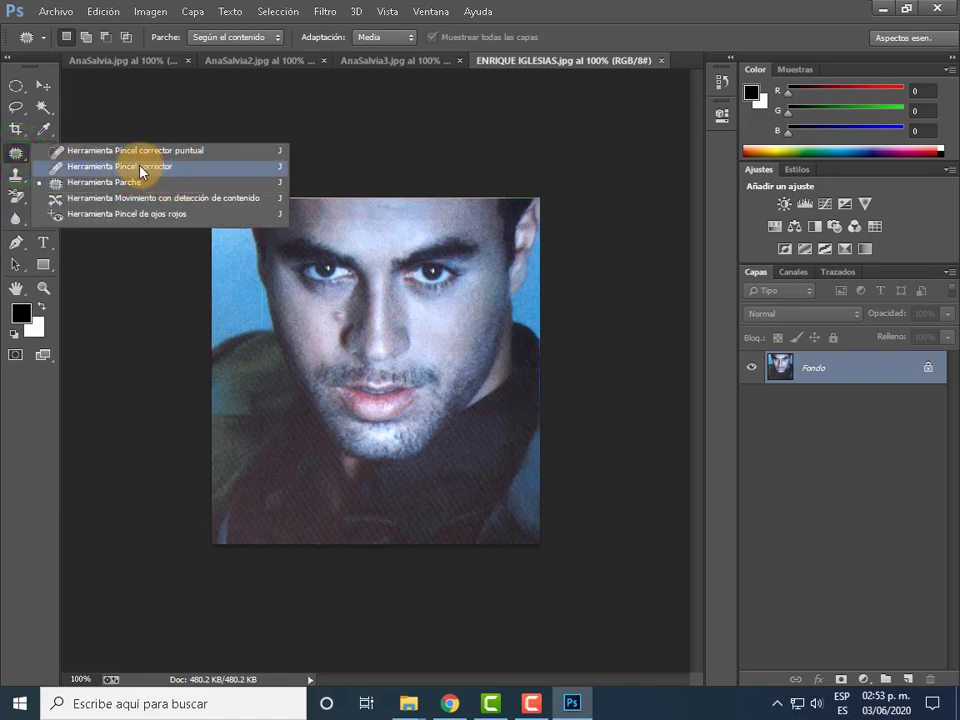
{"action": "left_click", "coordinate": [102, 183]}
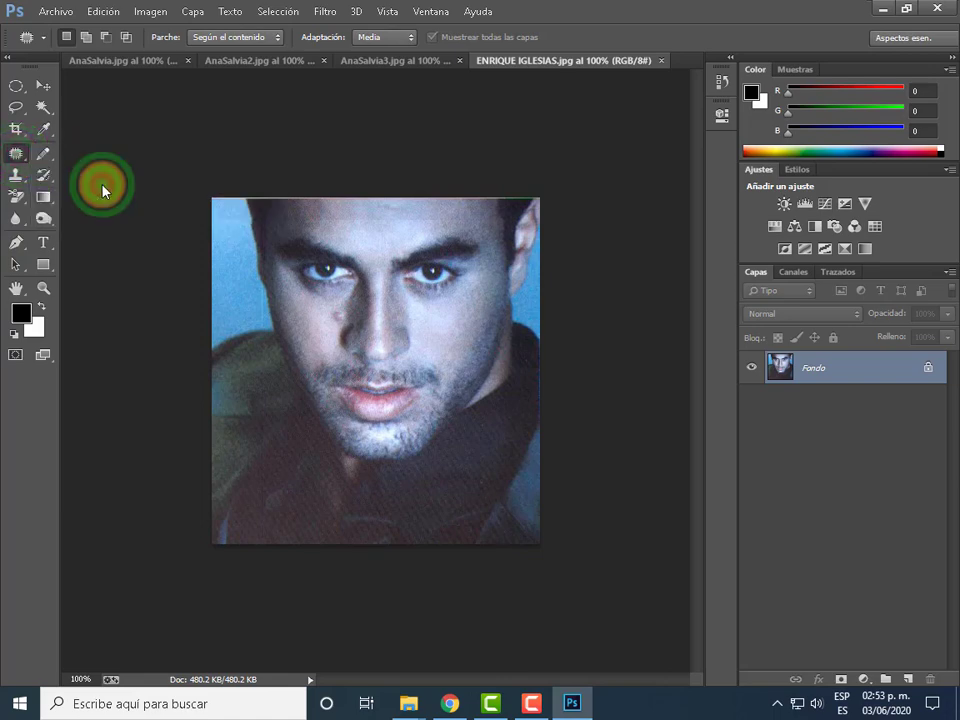
{"action": "left_click", "coordinate": [17, 153]}
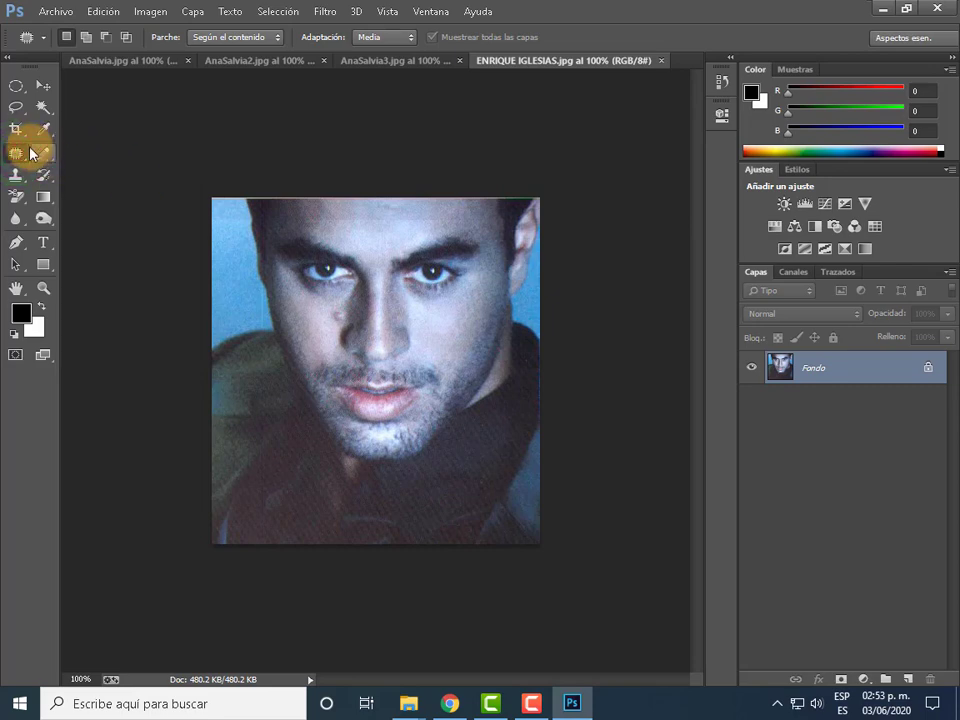
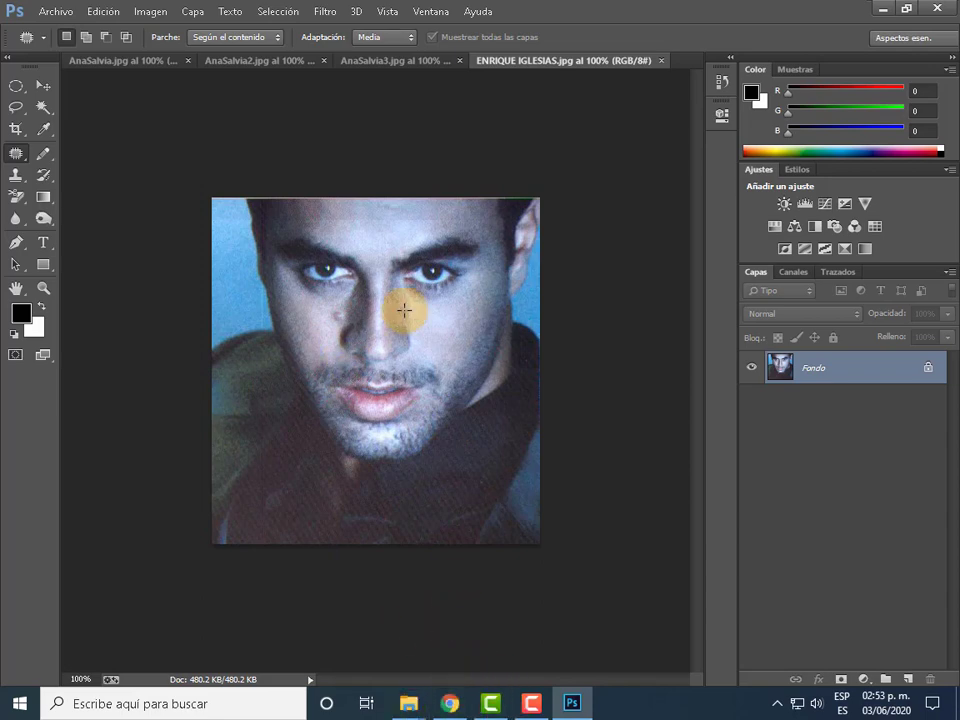
- Open playa.jpg from Documentos > IMAGENES PHOTOSHOP, leaving its missing colour profile unmanaged
{"action": "left_click", "coordinate": [58, 11]}
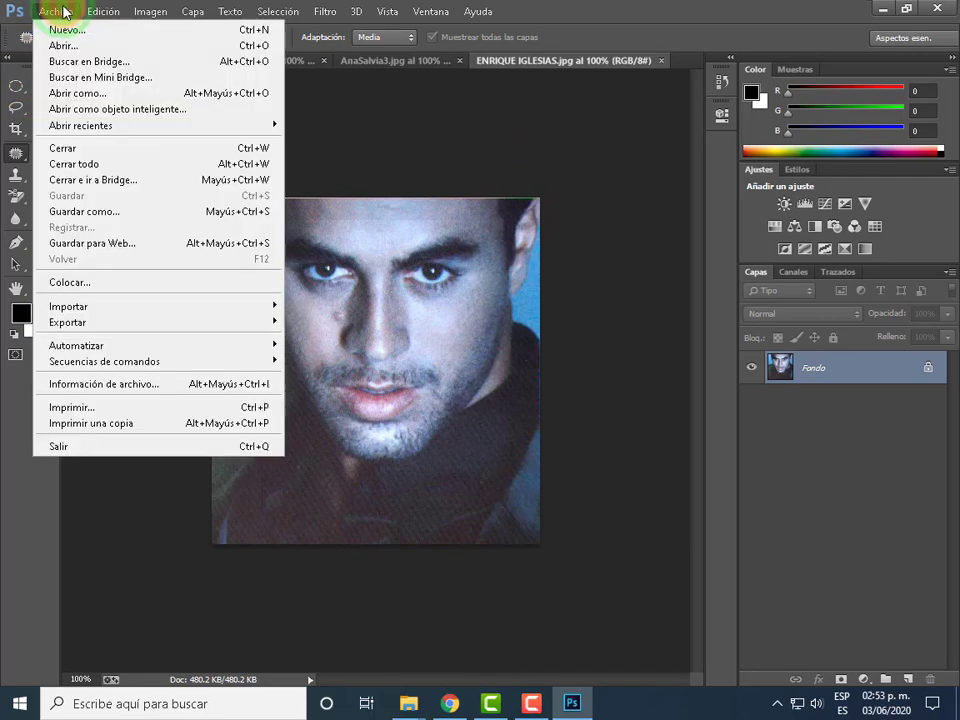
{"action": "left_click", "coordinate": [71, 45]}
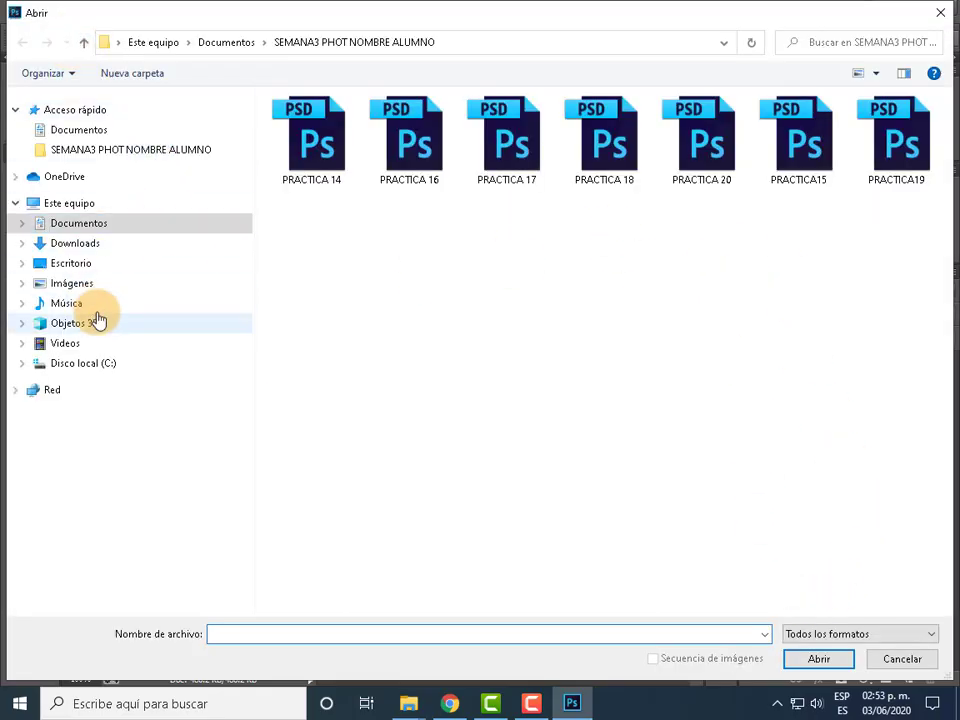
{"action": "left_click", "coordinate": [106, 366]}
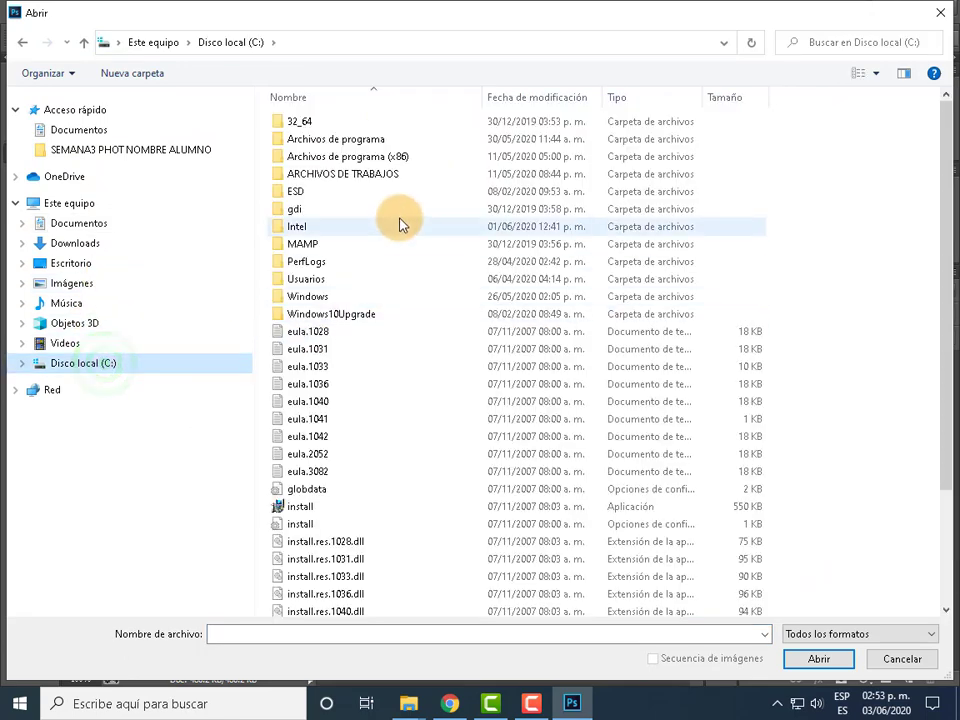
{"action": "left_click", "coordinate": [100, 229]}
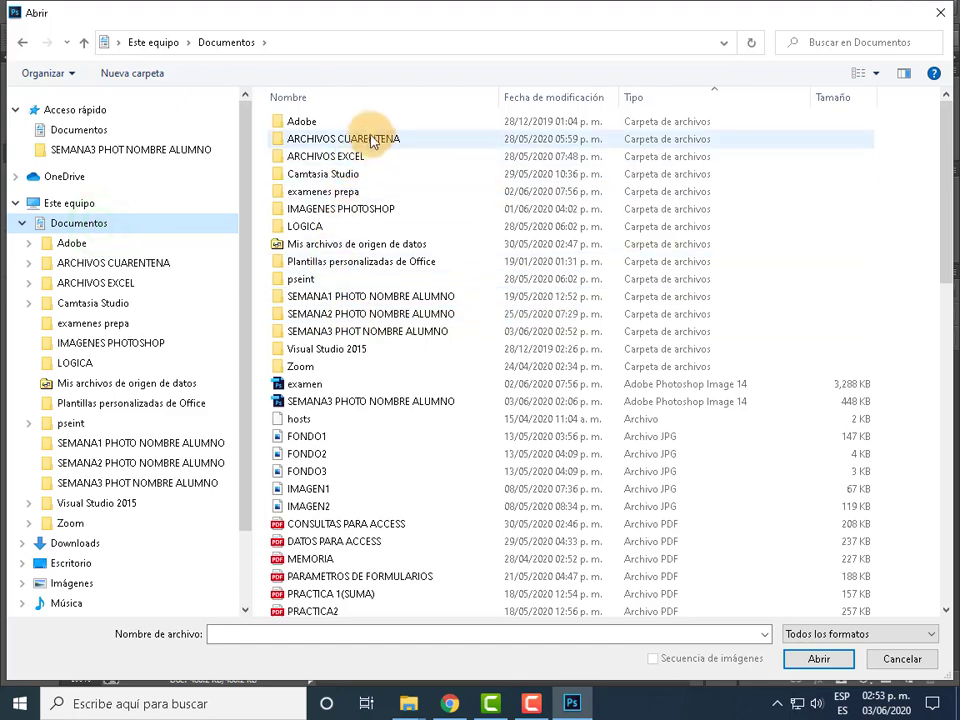
{"action": "double_click", "coordinate": [364, 209]}
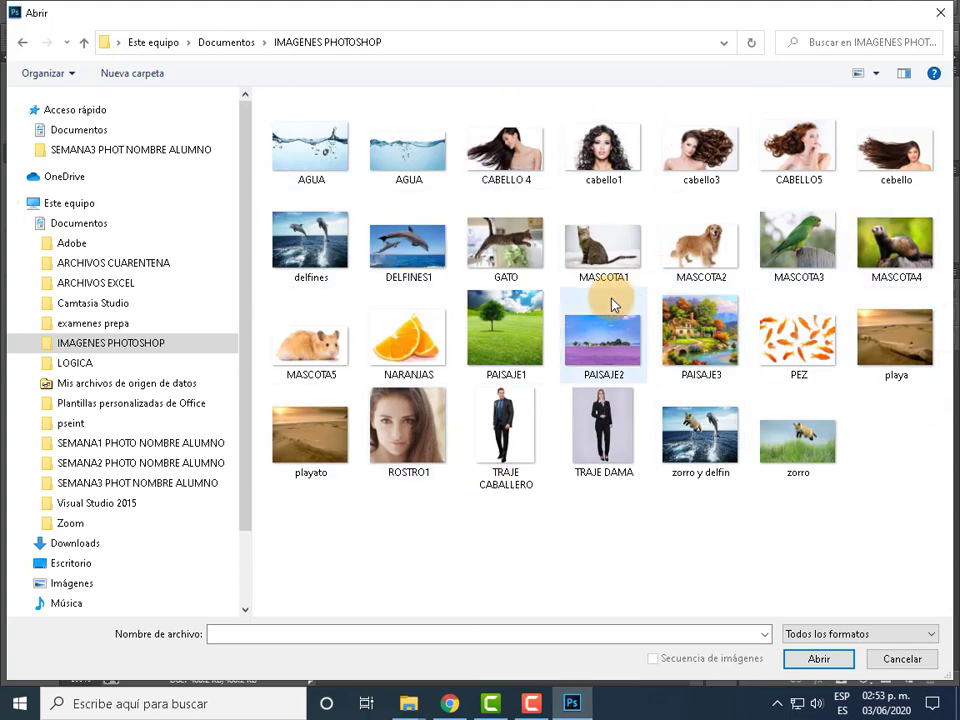
{"action": "left_click", "coordinate": [896, 349]}
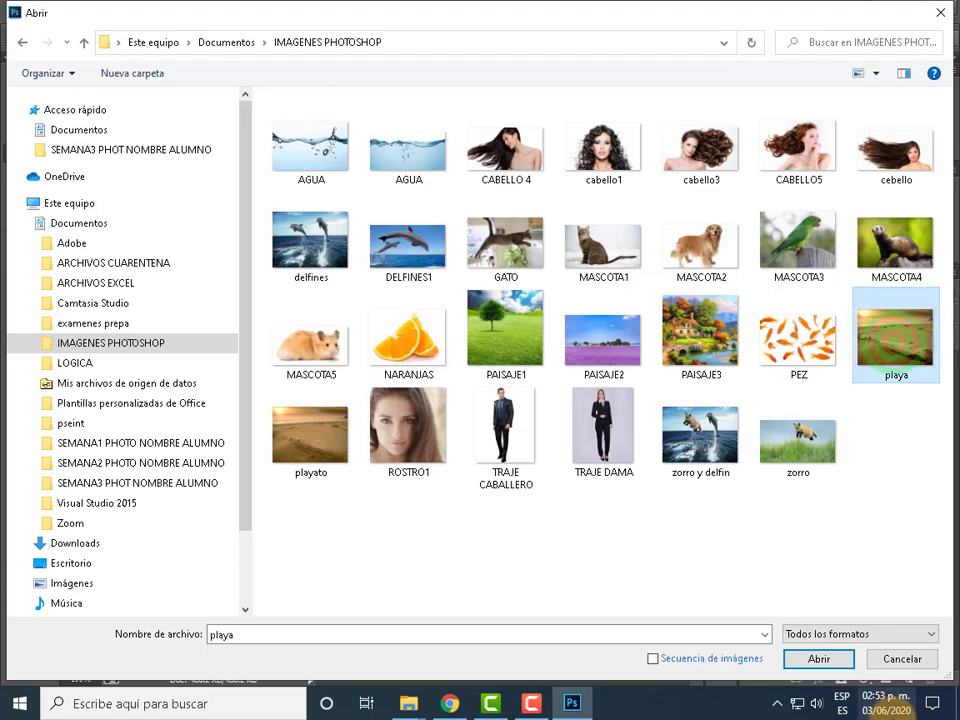
{"action": "left_click", "coordinate": [819, 662]}
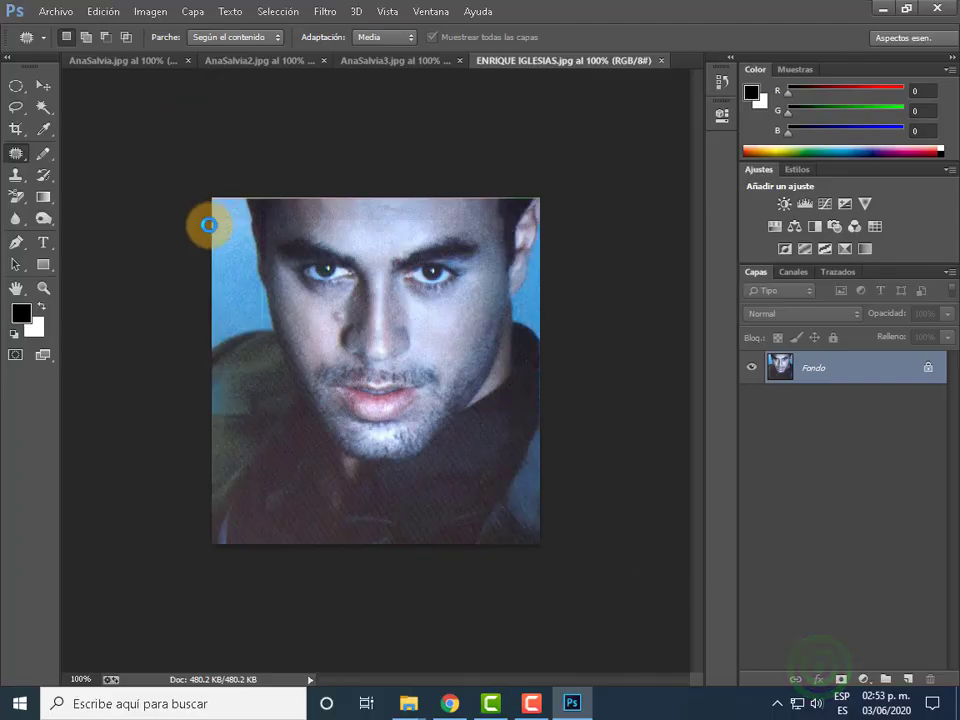
{"action": "left_click", "coordinate": [549, 342]}
{"action": "key", "text": "j"}
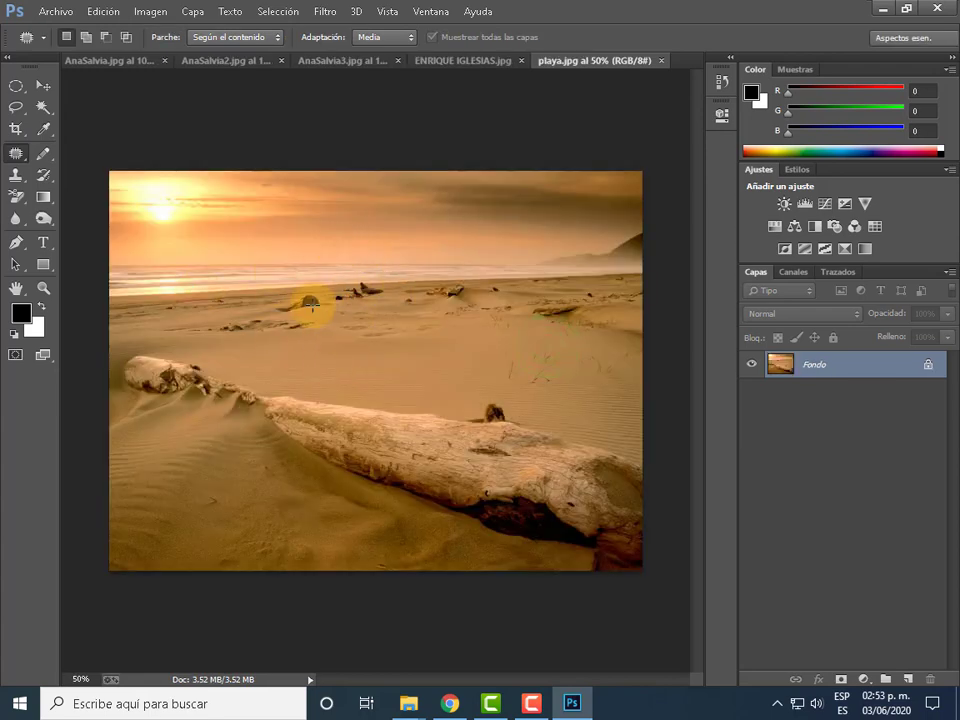
- Open playato.jpg from IMAGENES PHOTOSHOP, keeping 'No modificar' for its missing profile
{"action": "left_click", "coordinate": [55, 11]}
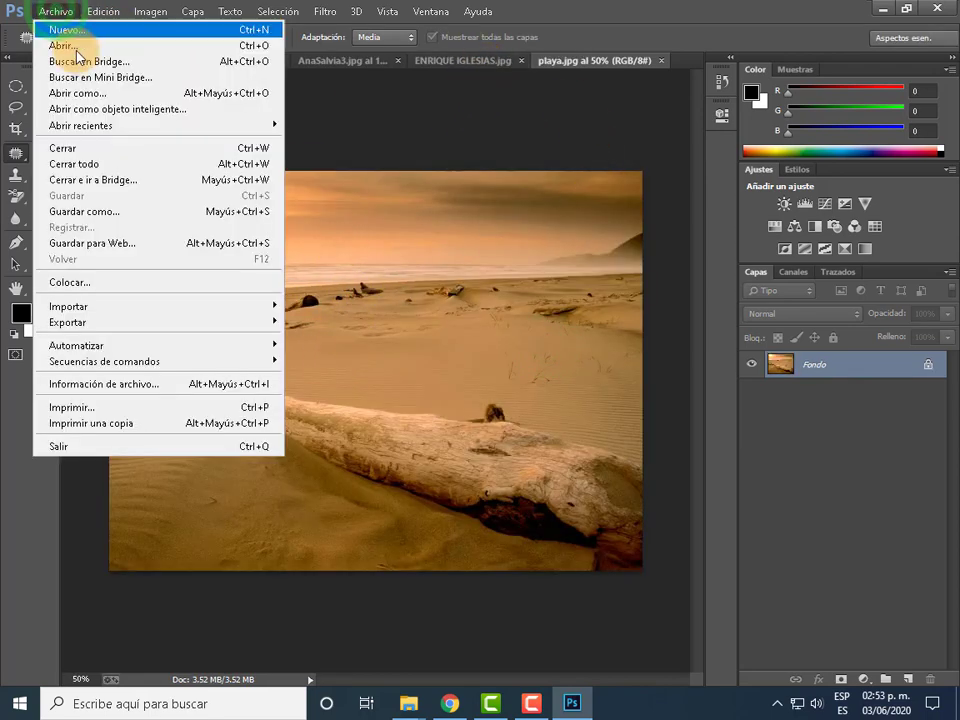
{"action": "left_click", "coordinate": [70, 46]}
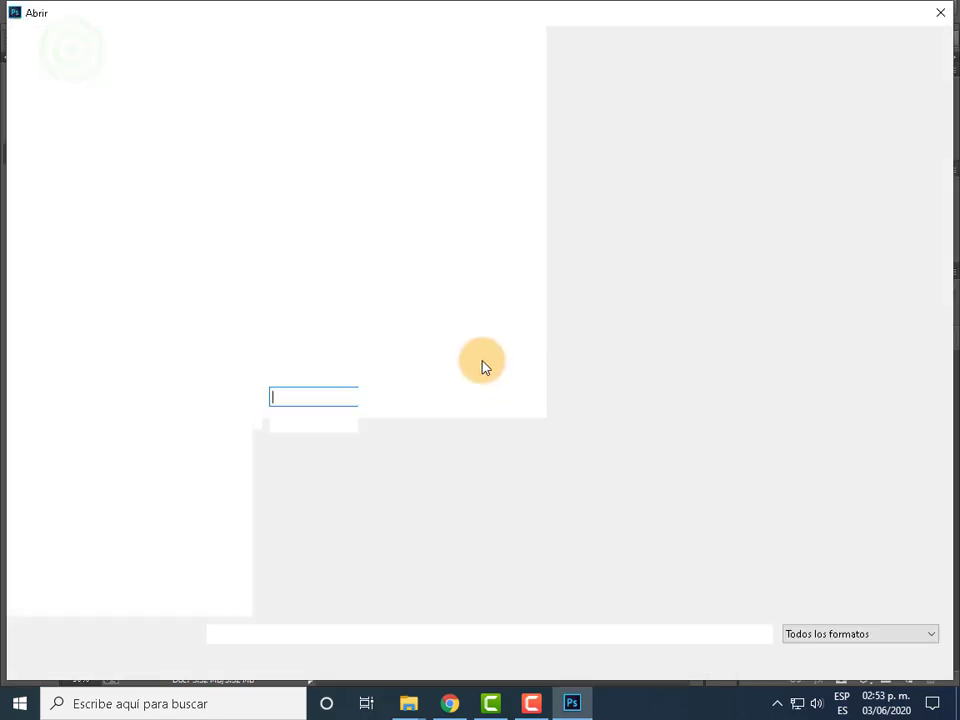
{"action": "left_click", "coordinate": [308, 456]}
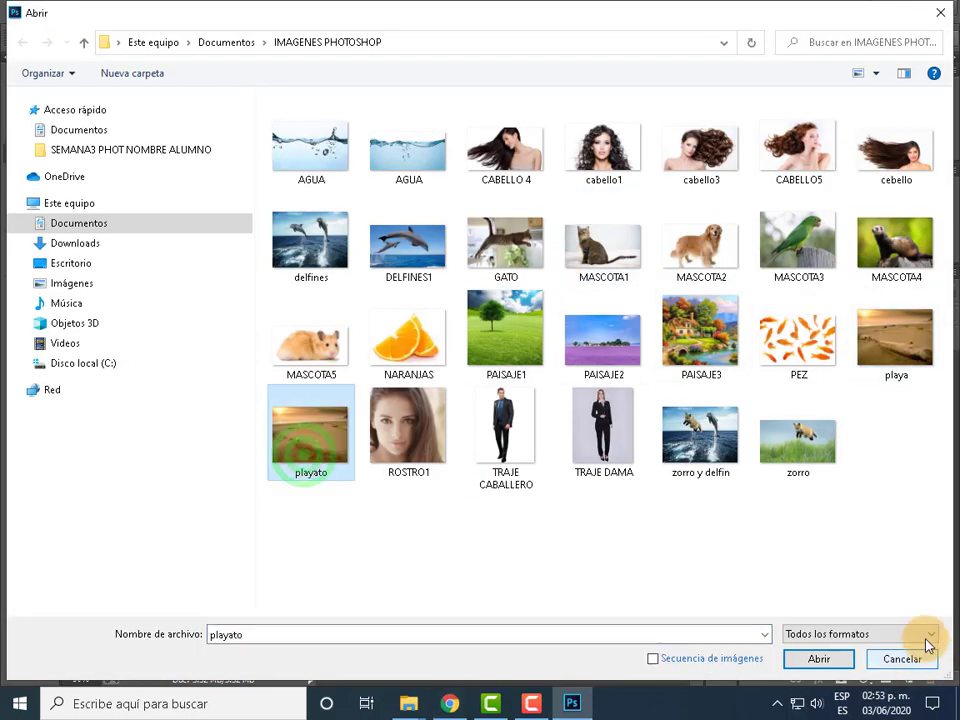
{"action": "left_click", "coordinate": [819, 659]}
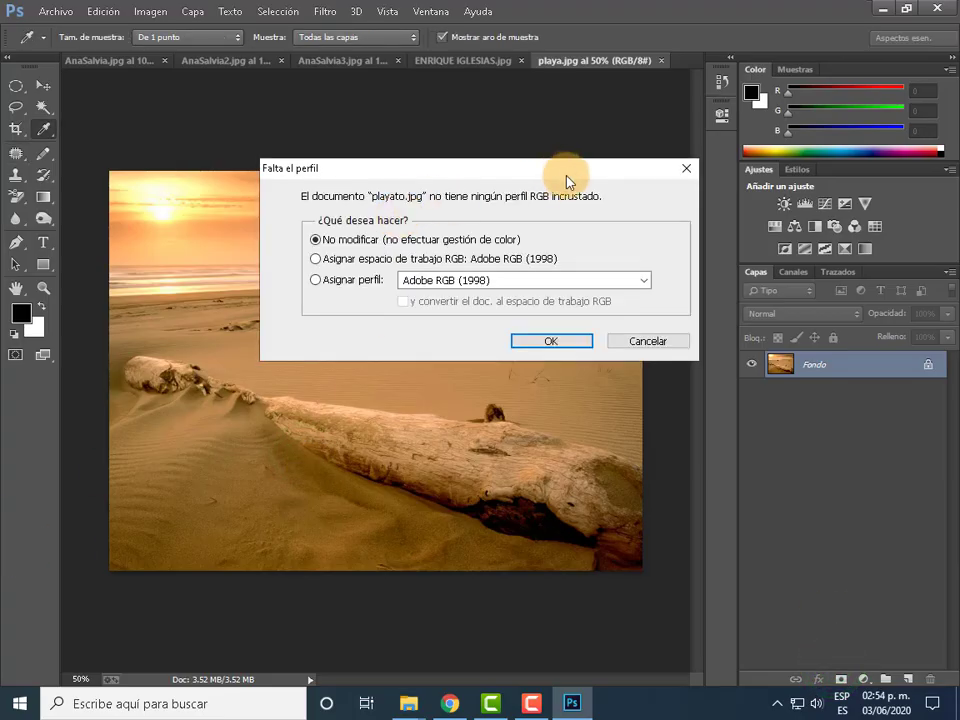
{"action": "left_click", "coordinate": [551, 341]}
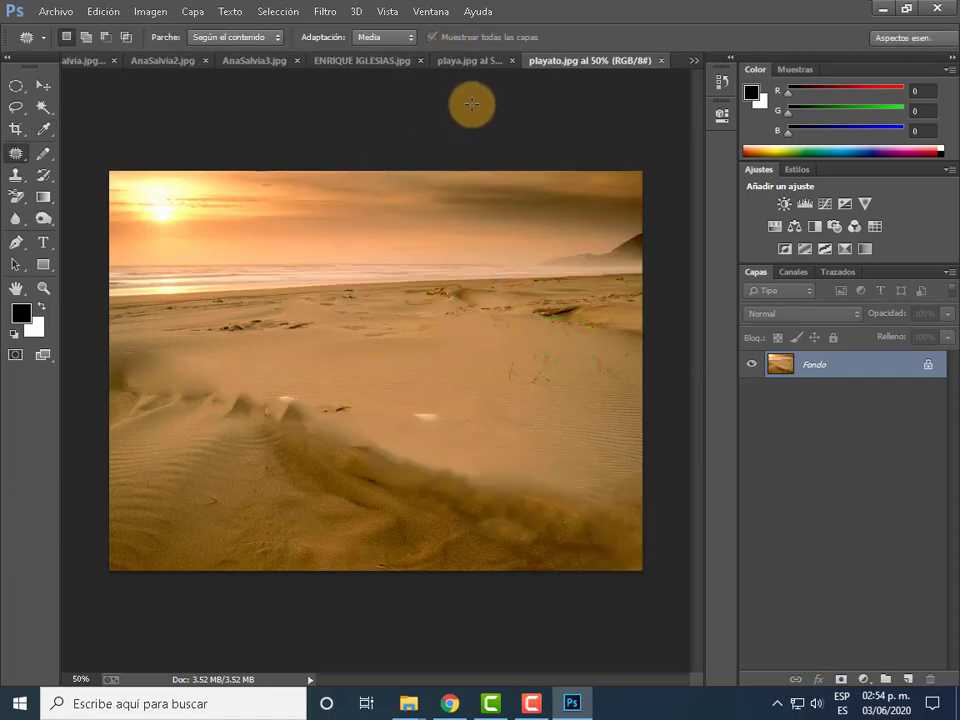
- Float playa.jpg and playato.jpg into separate windows and reposition them
{"action": "mouse_move", "coordinate": [472, 61]}
{"action": "left_mouse_down"}
{"action": "mouse_move", "coordinate": [725, 199]}
{"action": "mouse_move", "coordinate": [356, 259]}
{"action": "left_mouse_up"}
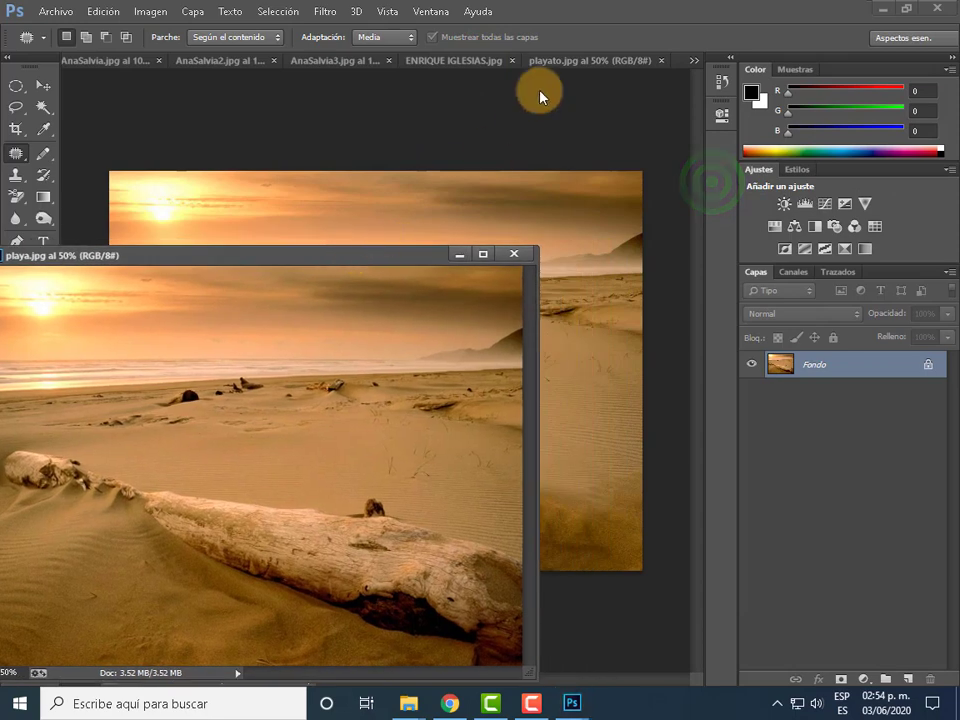
{"action": "left_click_drag", "start_coordinate": [575, 66], "coordinate": [662, 266]}
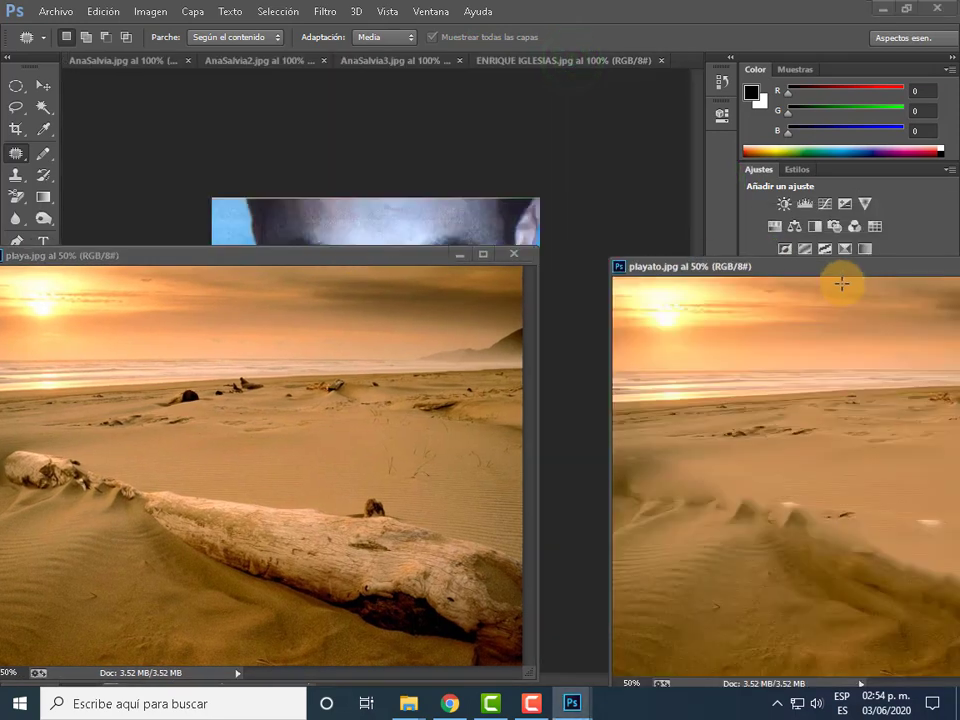
{"action": "left_click_drag", "start_coordinate": [829, 275], "coordinate": [749, 203]}
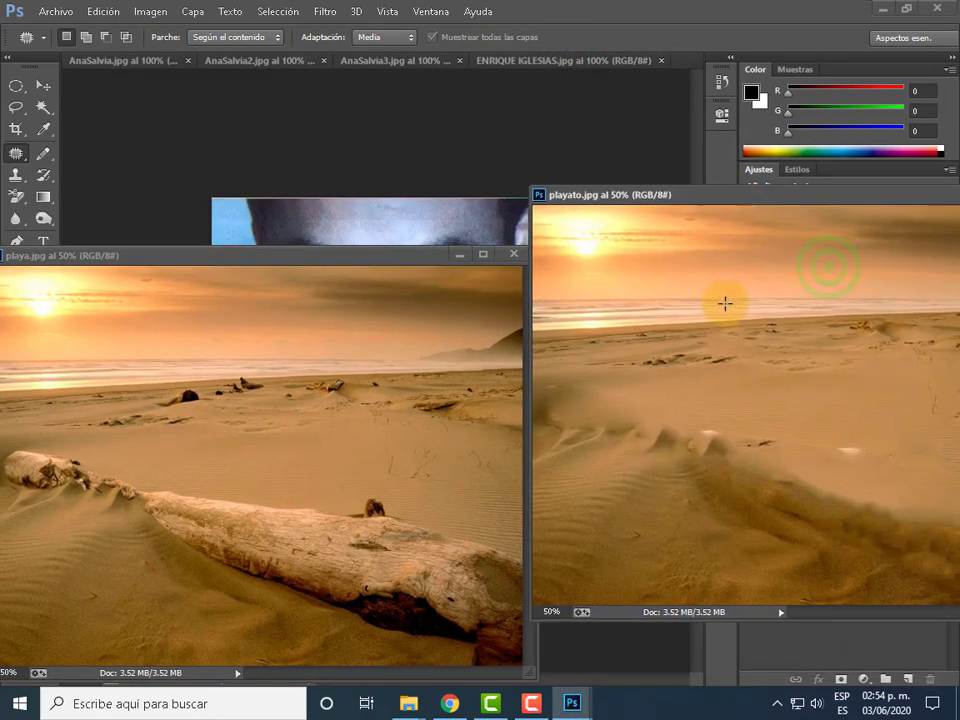
{"action": "left_click", "coordinate": [334, 517]}
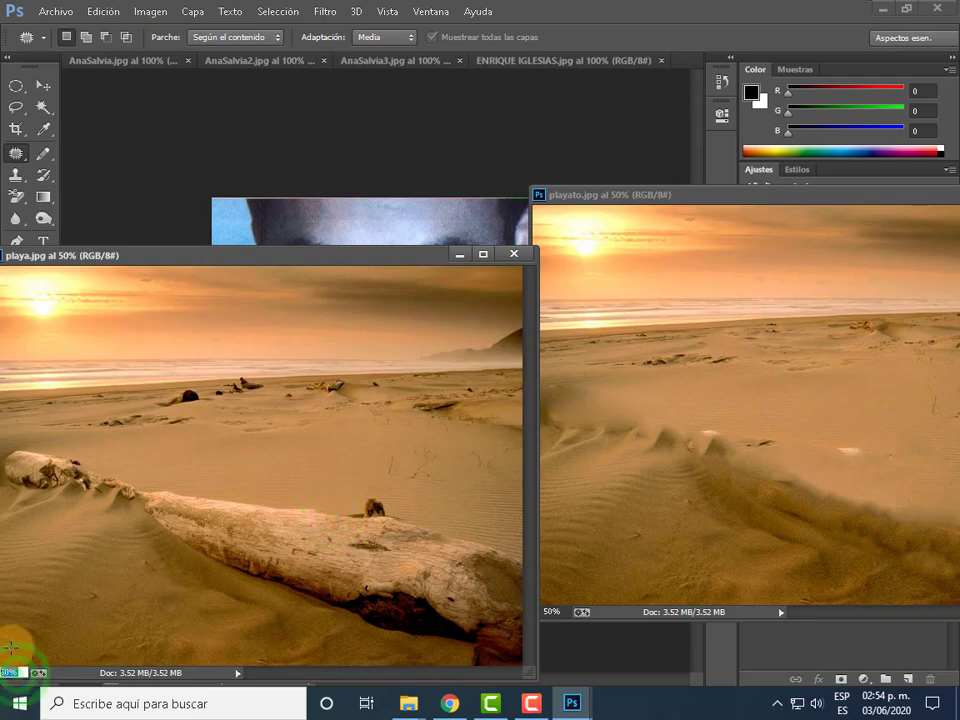
{"action": "left_click_drag", "start_coordinate": [268, 263], "coordinate": [352, 172]}
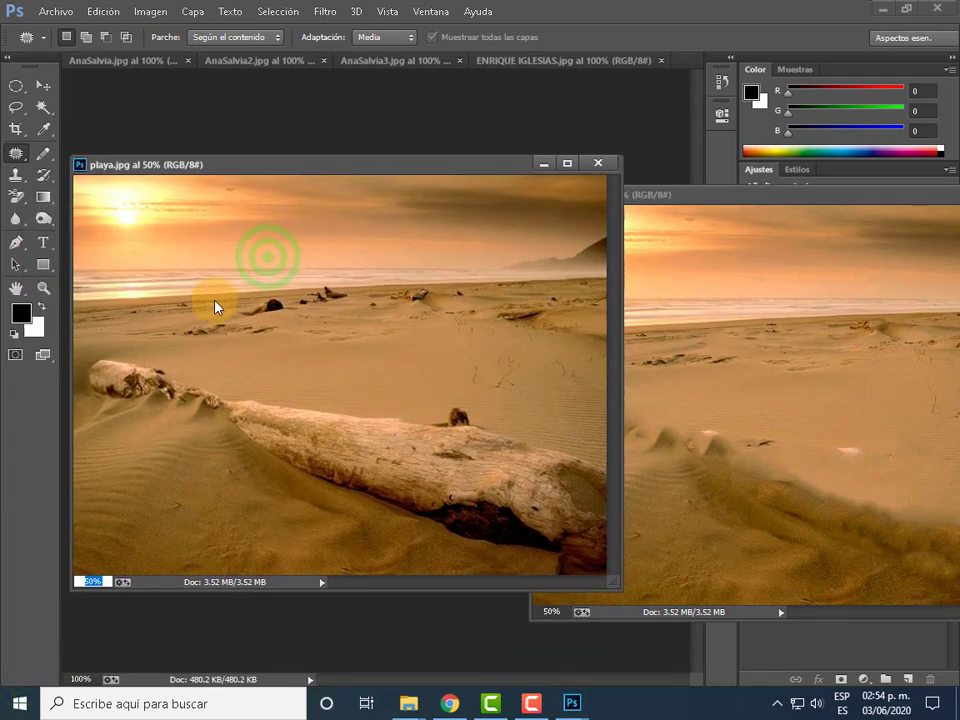
- Zoom playa.jpg to 30% and dock playato.jpg back as a tab
{"action": "left_click", "coordinate": [110, 581]}
{"action": "type", "text": "3"}
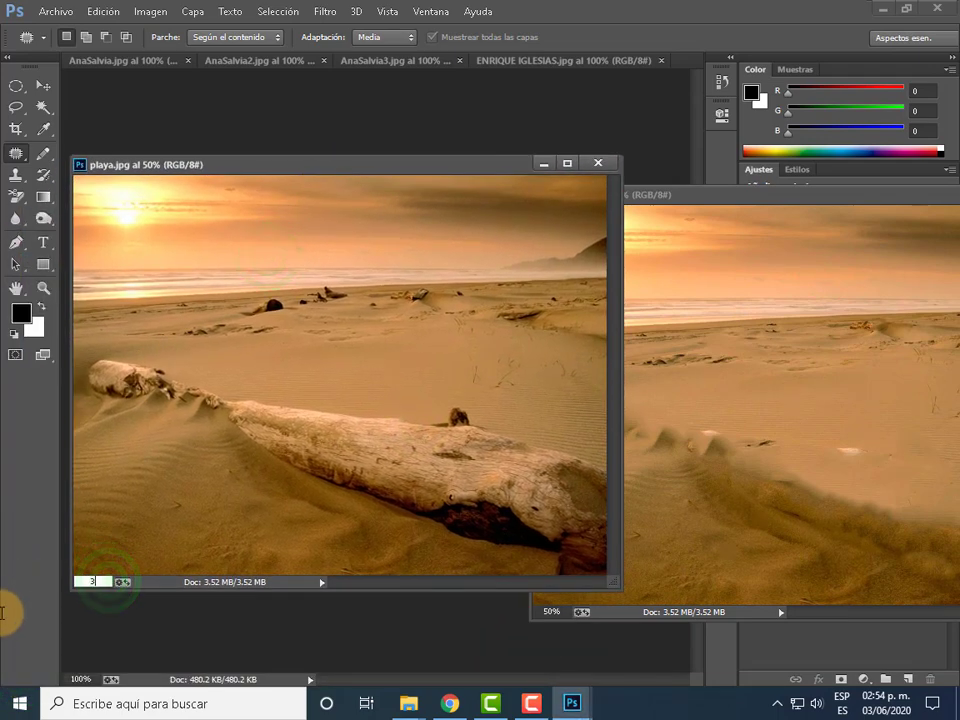
{"action": "type", "text": "0"}
{"action": "key", "text": "Return"}
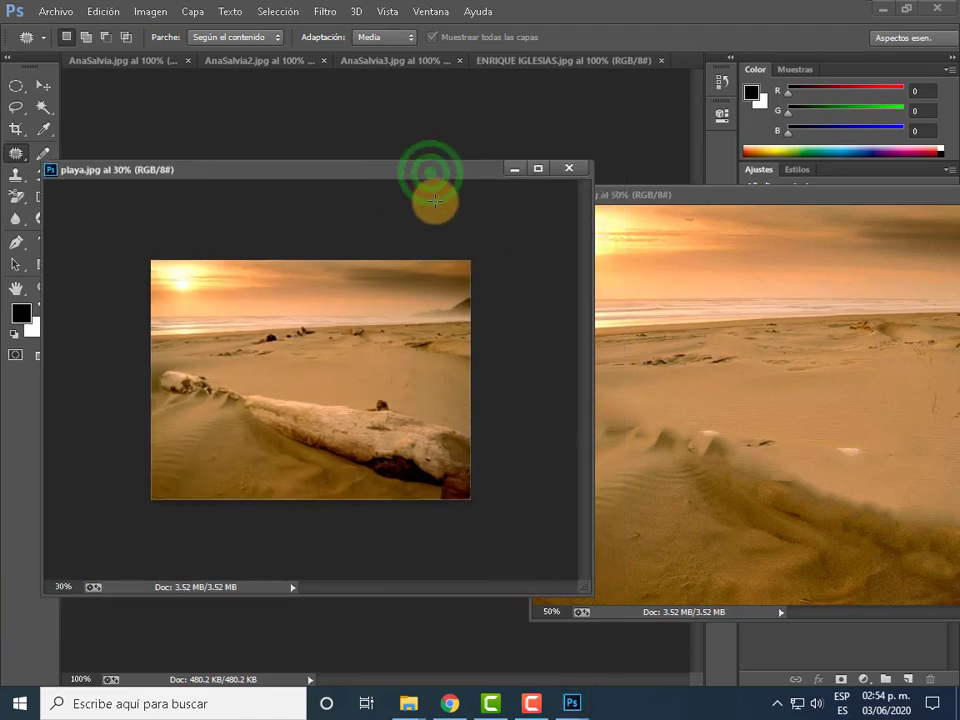
{"action": "left_click_drag", "start_coordinate": [432, 179], "coordinate": [428, 70]}
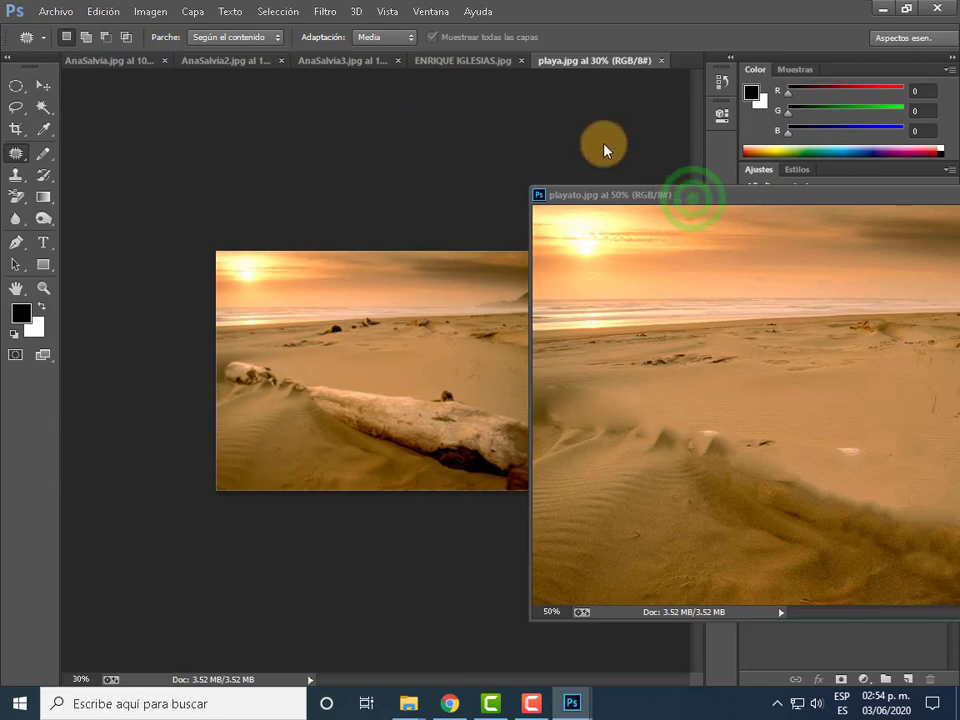
{"action": "left_click_drag", "start_coordinate": [691, 196], "coordinate": [476, 64]}
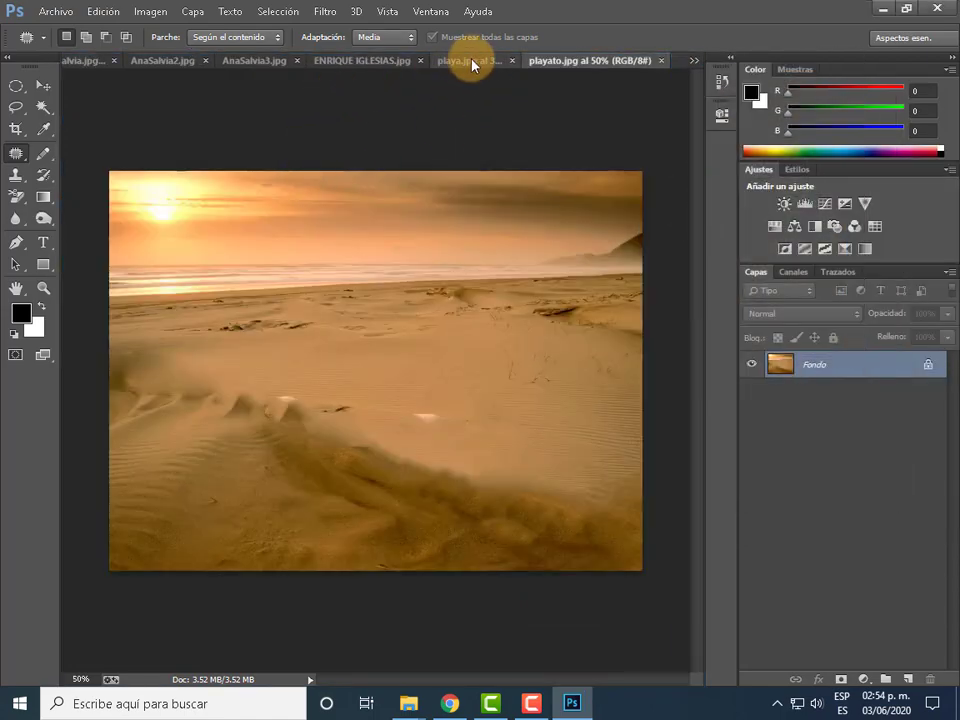
{"action": "left_click", "coordinate": [475, 65]}
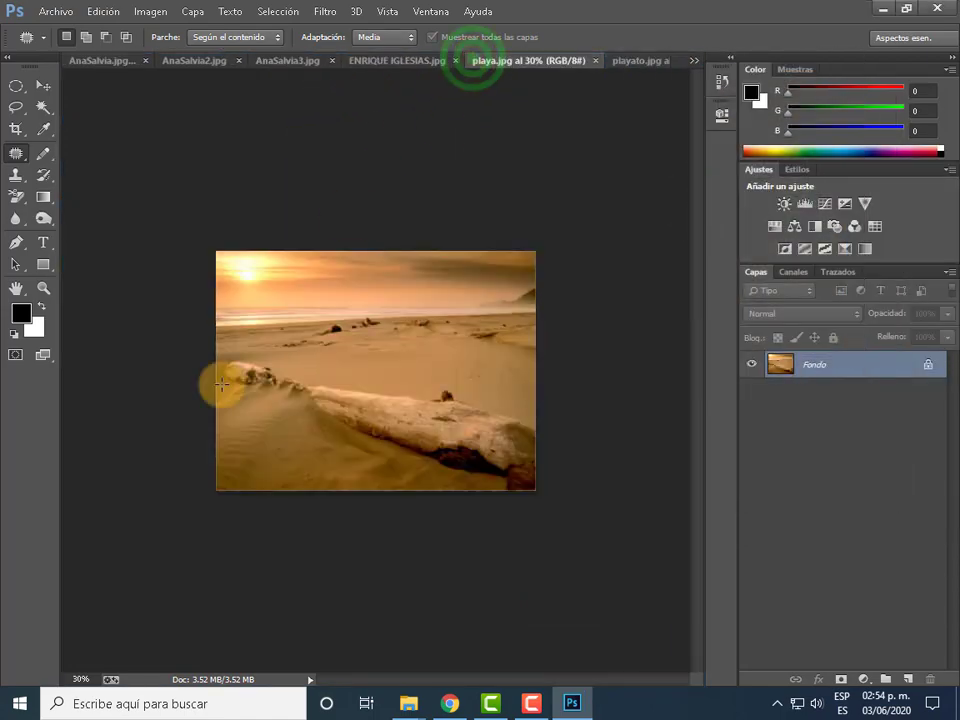
{"action": "left_click", "coordinate": [628, 76]}
- Zoom playato.jpg to 30%, then float playa.jpg again in a narrower window
{"action": "left_click", "coordinate": [85, 679]}
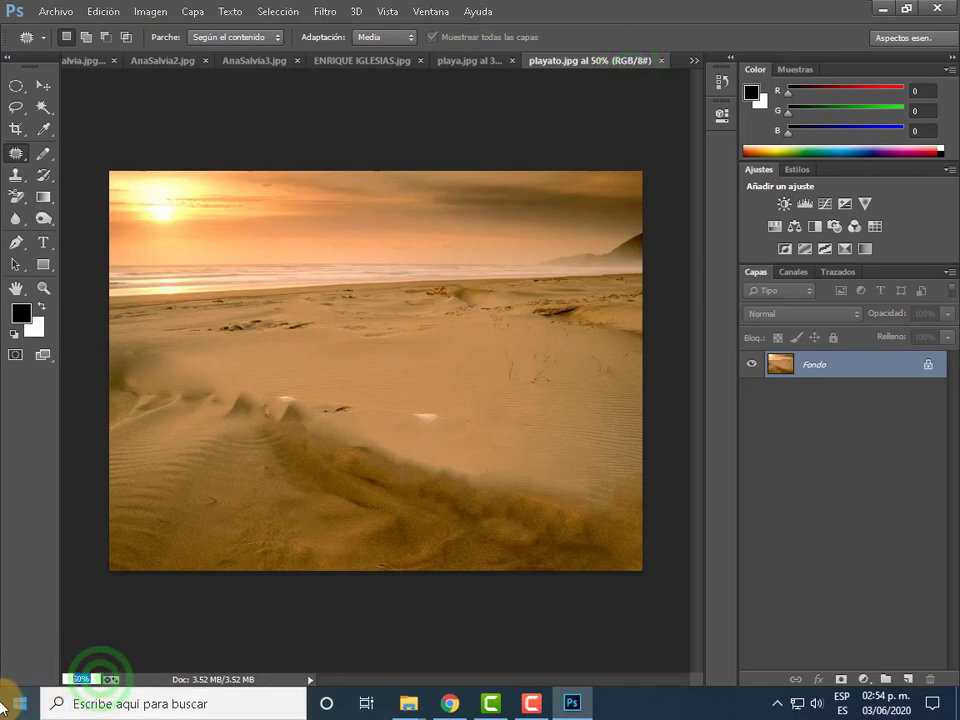
{"action": "type", "text": "0"}
{"action": "key", "text": "Return"}
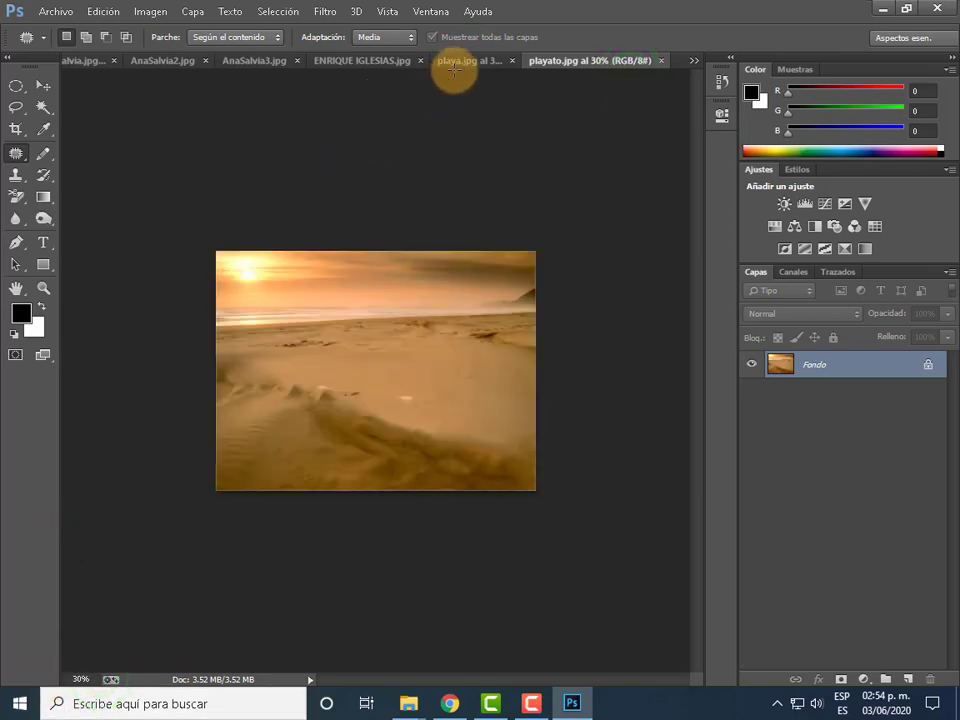
{"action": "mouse_move", "coordinate": [461, 64]}
{"action": "left_mouse_down"}
{"action": "mouse_move", "coordinate": [280, 155]}
{"action": "mouse_move", "coordinate": [128, 182]}
{"action": "left_mouse_up"}
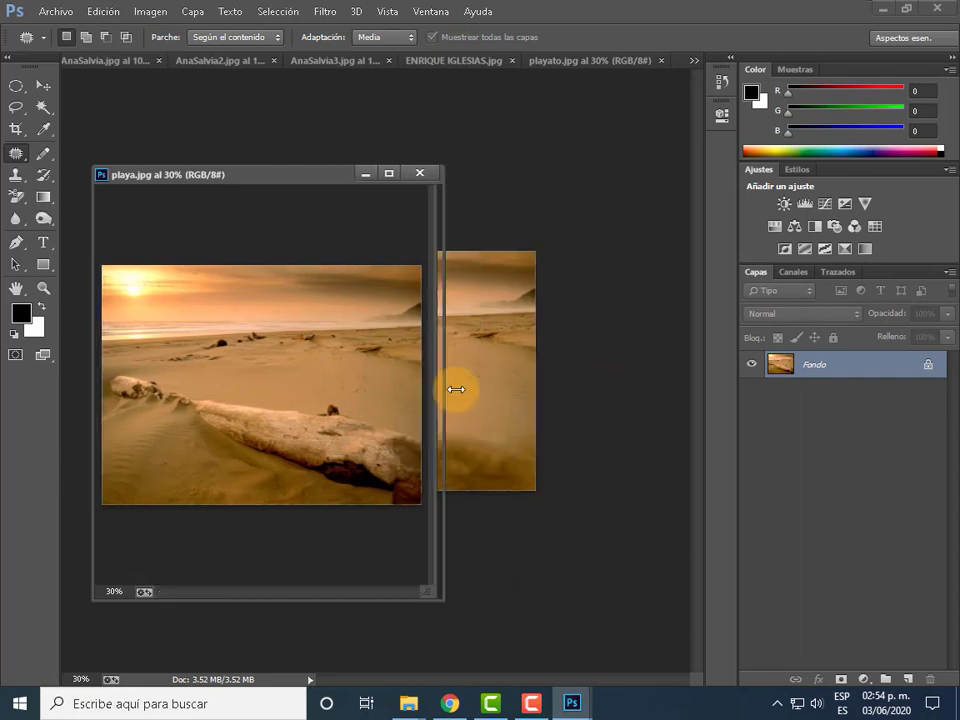
{"action": "left_click_drag", "start_coordinate": [645, 375], "coordinate": [466, 385]}
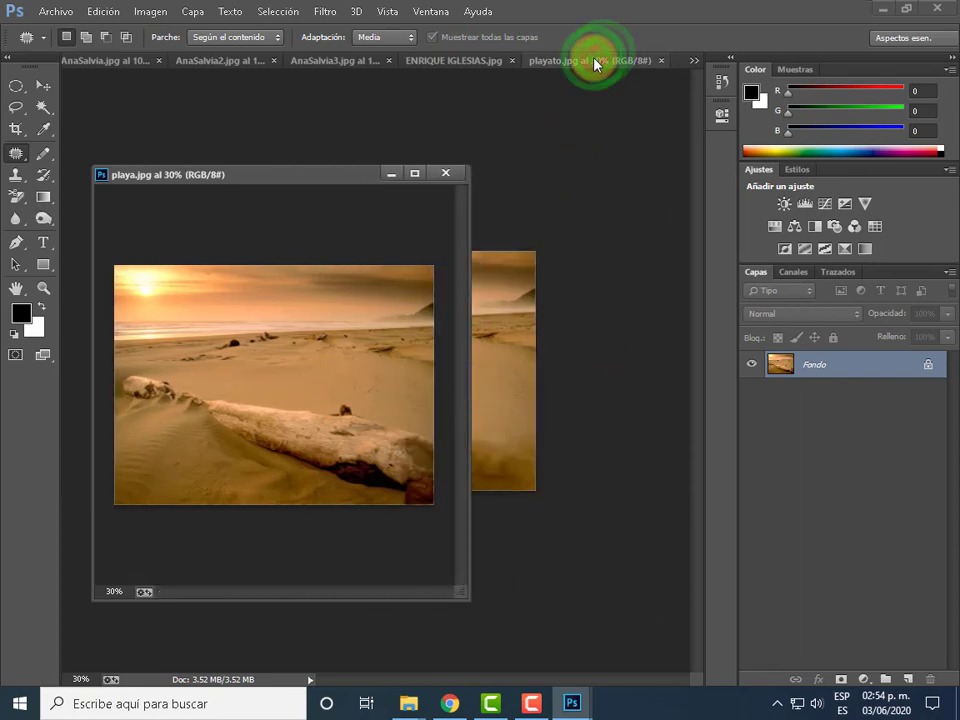
- Float playato.jpg on the right with a larger window, placing both photos side by side
{"action": "left_click_drag", "start_coordinate": [596, 64], "coordinate": [589, 216]}
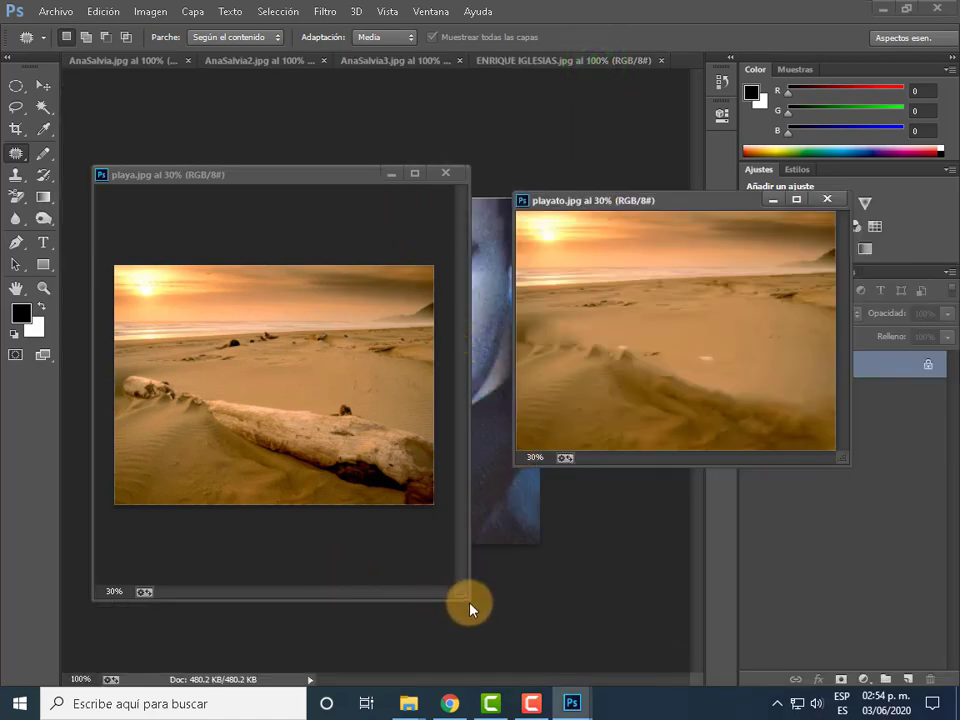
{"action": "mouse_move", "coordinate": [467, 601]}
{"action": "left_mouse_down"}
{"action": "mouse_move", "coordinate": [422, 458]}
{"action": "mouse_move", "coordinate": [428, 472]}
{"action": "left_mouse_up"}
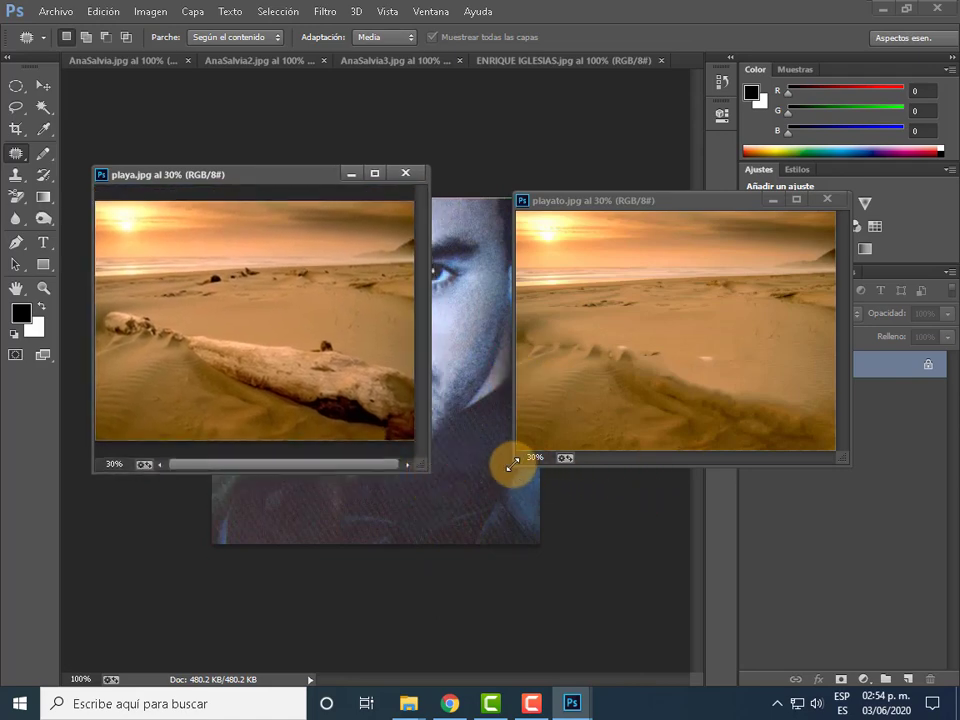
{"action": "left_click_drag", "start_coordinate": [512, 463], "coordinate": [484, 517]}
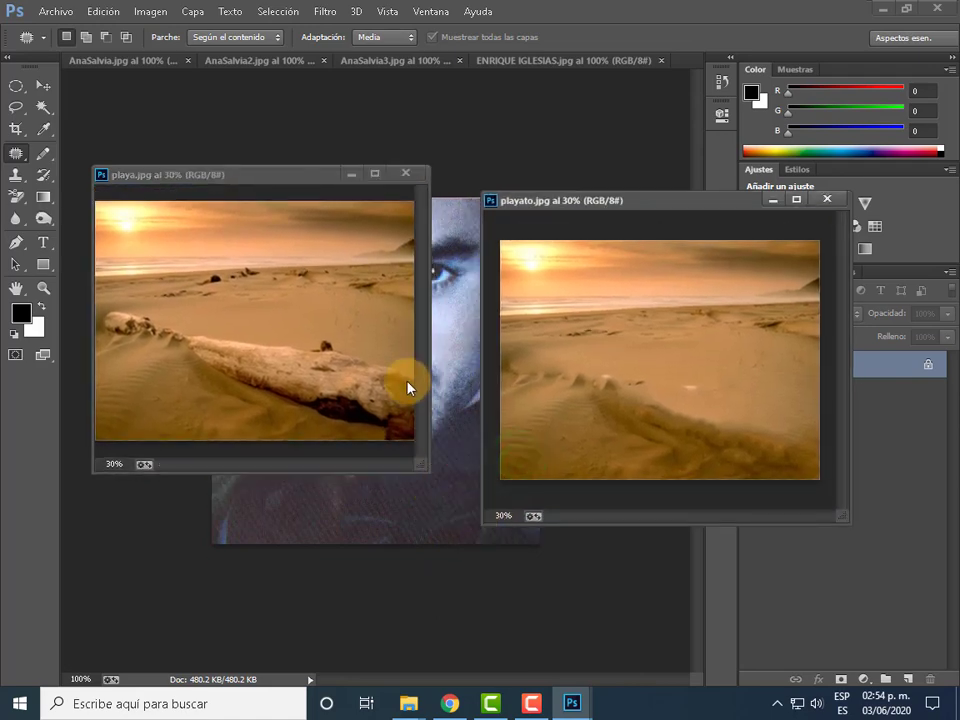
{"action": "left_click_drag", "start_coordinate": [271, 182], "coordinate": [271, 210]}
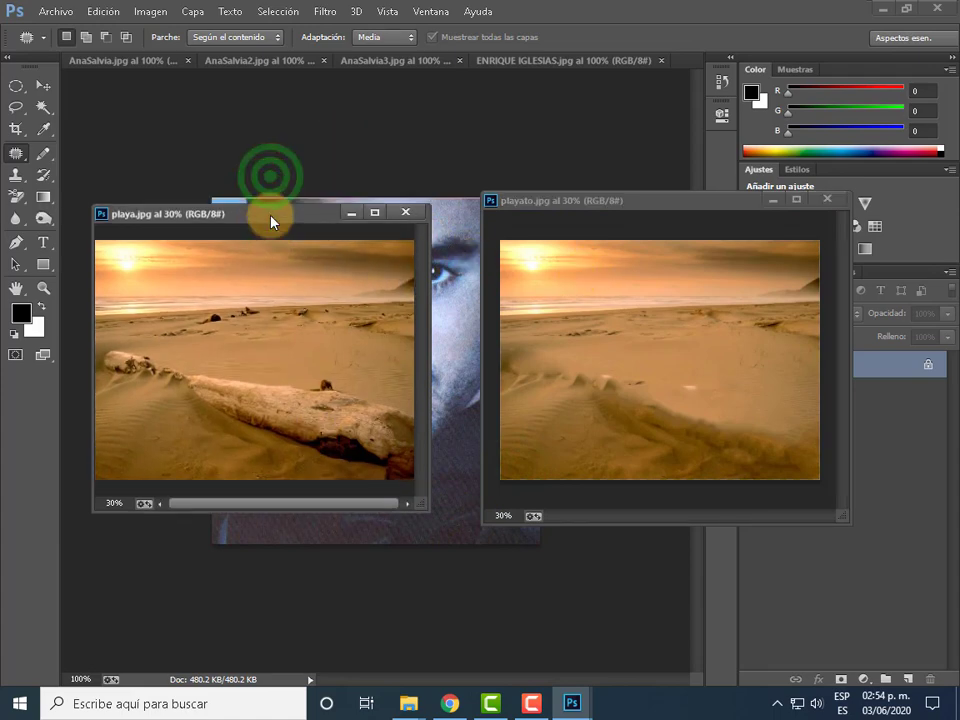
{"action": "left_click", "coordinate": [652, 341]}
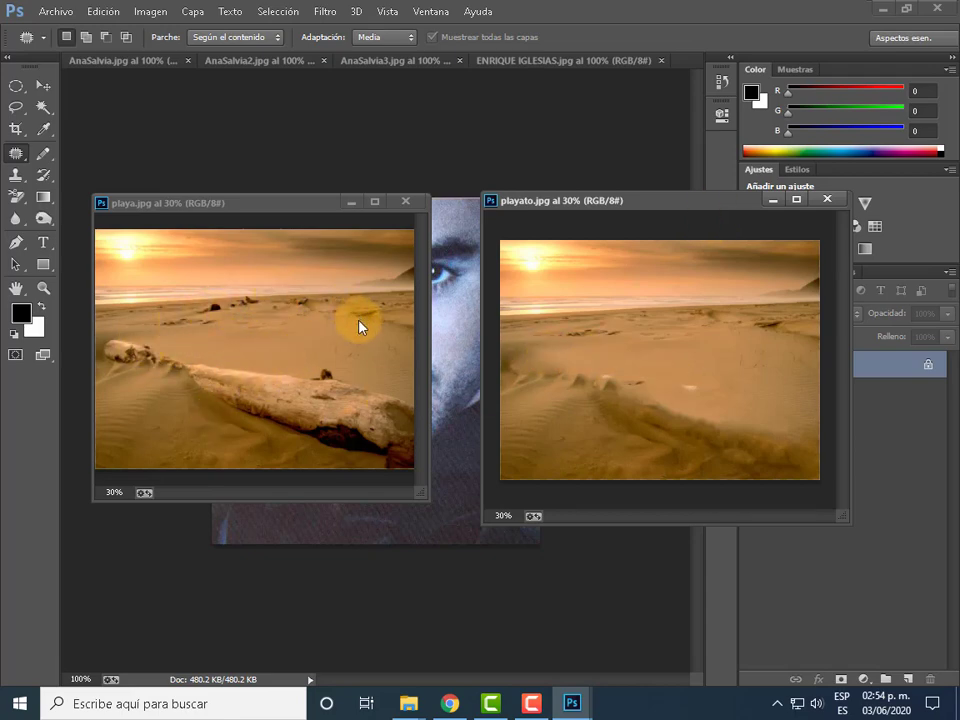
{"action": "left_click", "coordinate": [213, 315]}
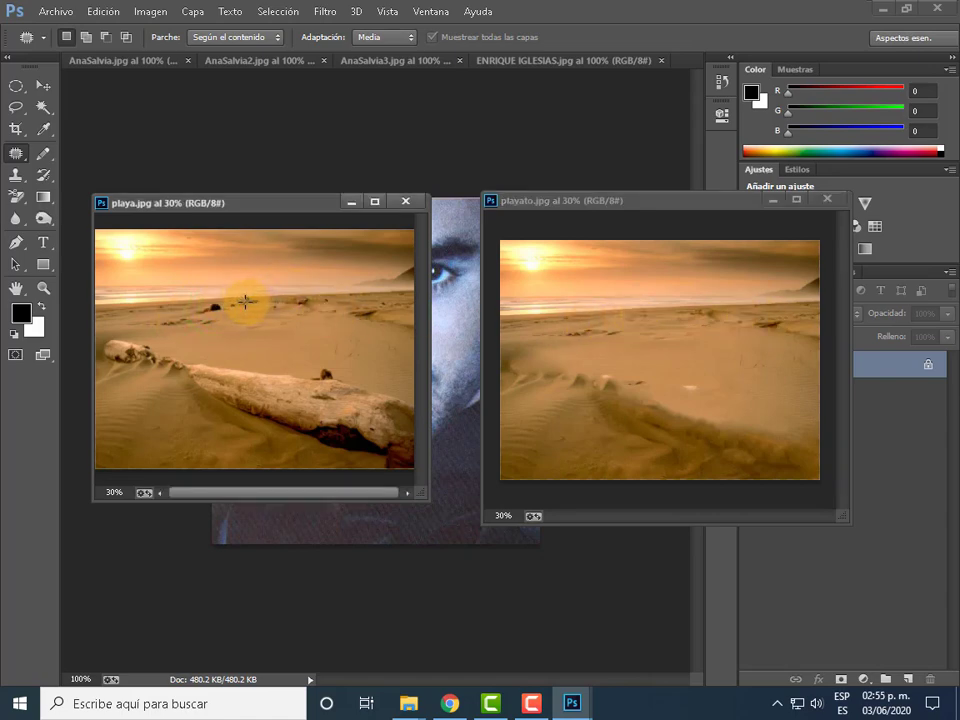
- Draw elliptical selections on both photos, including a large oval around the driftwood log
{"action": "left_click", "coordinate": [16, 86]}
{"action": "mouse_move", "coordinate": [171, 290]}
{"action": "left_mouse_down"}
{"action": "mouse_move", "coordinate": [225, 313]}
{"action": "mouse_move", "coordinate": [290, 313]}
{"action": "left_mouse_up"}
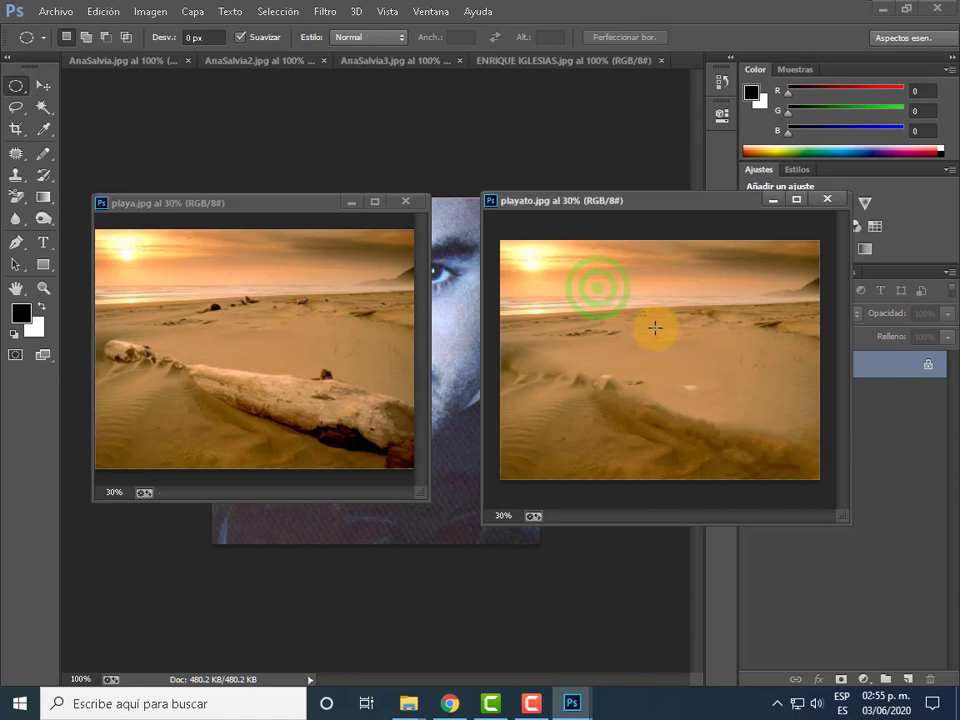
{"action": "mouse_move", "coordinate": [582, 308]}
{"action": "left_mouse_down"}
{"action": "mouse_move", "coordinate": [718, 332]}
{"action": "mouse_move", "coordinate": [740, 346]}
{"action": "left_mouse_up"}
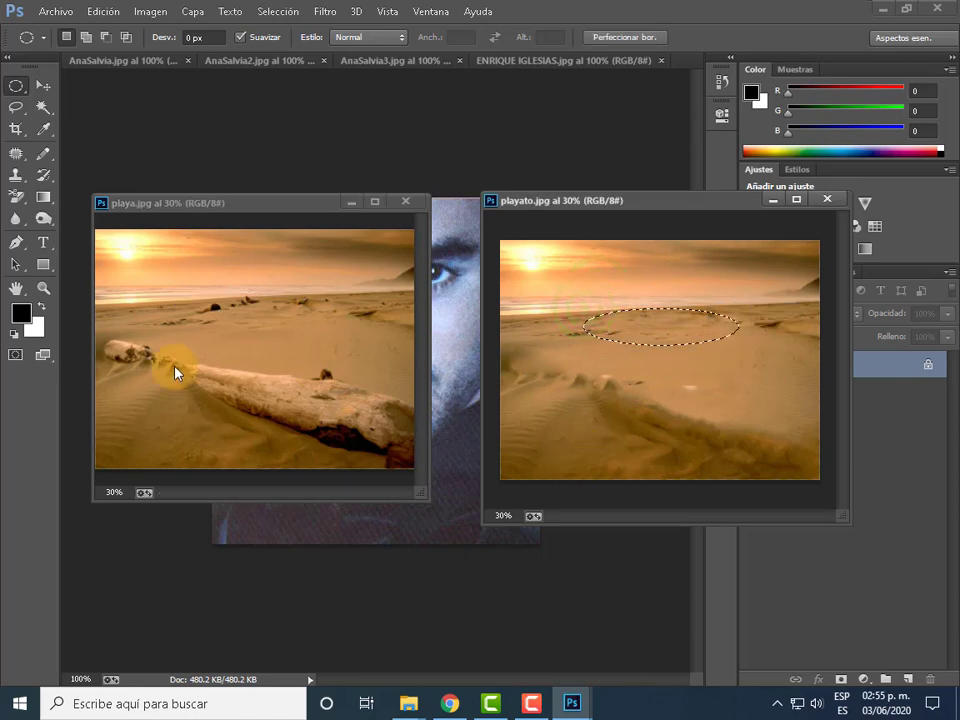
{"action": "left_click_drag", "start_coordinate": [97, 325], "coordinate": [412, 460]}
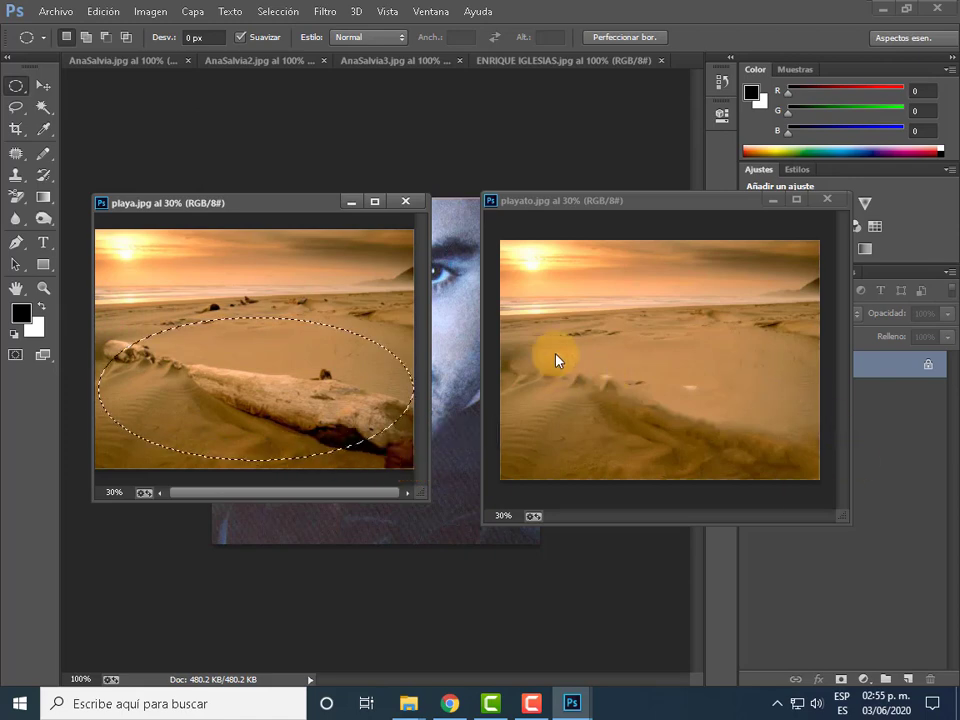
{"action": "left_click_drag", "start_coordinate": [557, 361], "coordinate": [741, 474]}
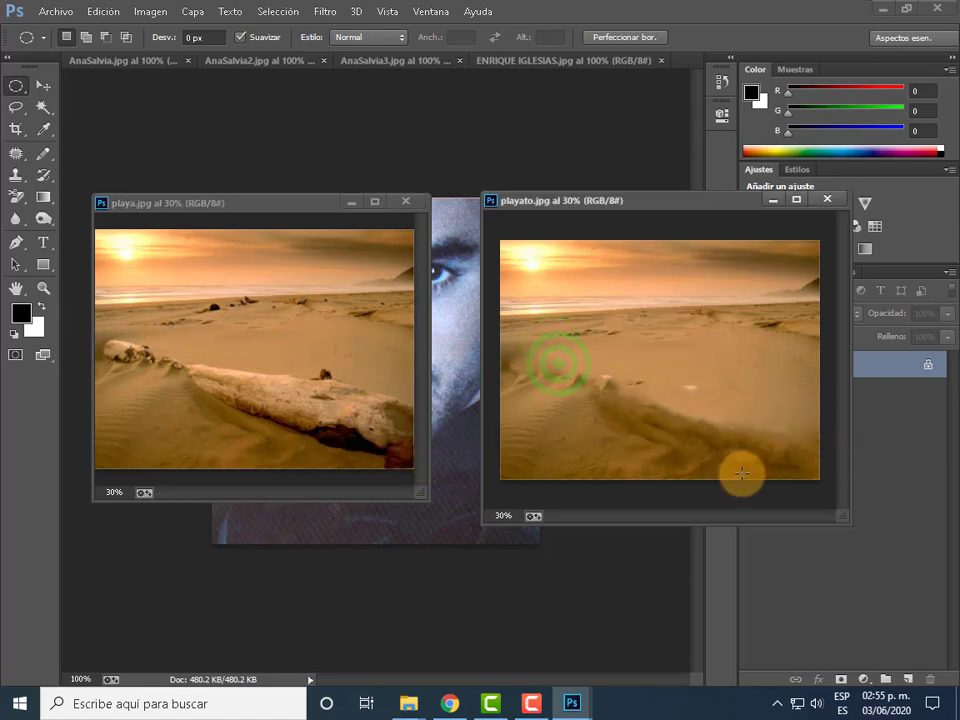
- Close playato.jpg and dock playa.jpg as a tab
{"action": "left_click", "coordinate": [828, 201]}
{"action": "left_click", "coordinate": [280, 206]}
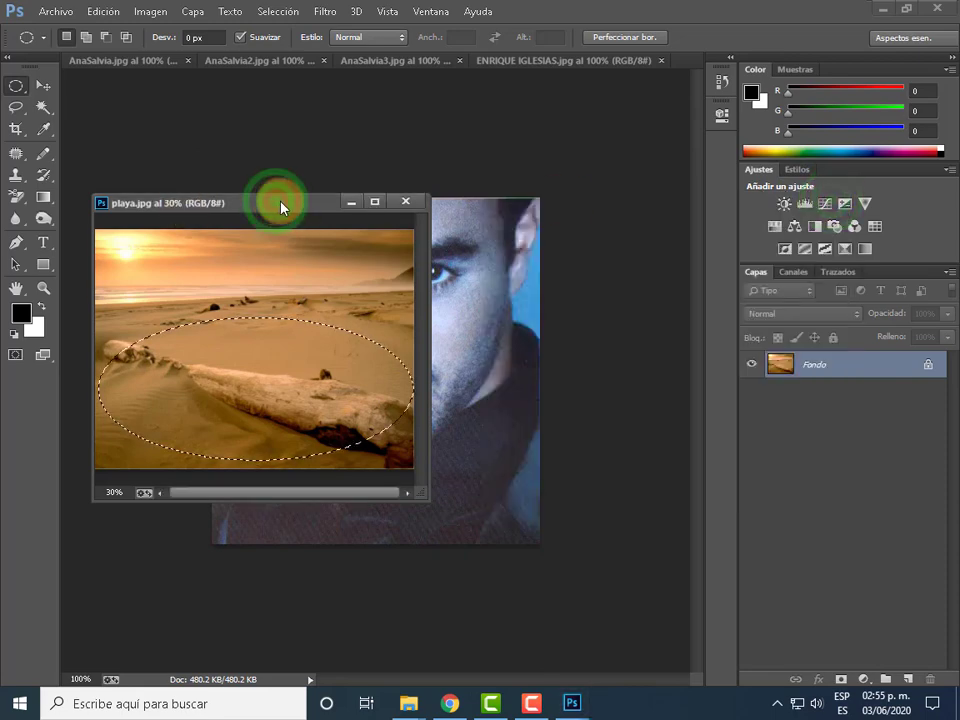
{"action": "left_click_drag", "start_coordinate": [282, 207], "coordinate": [428, 72]}
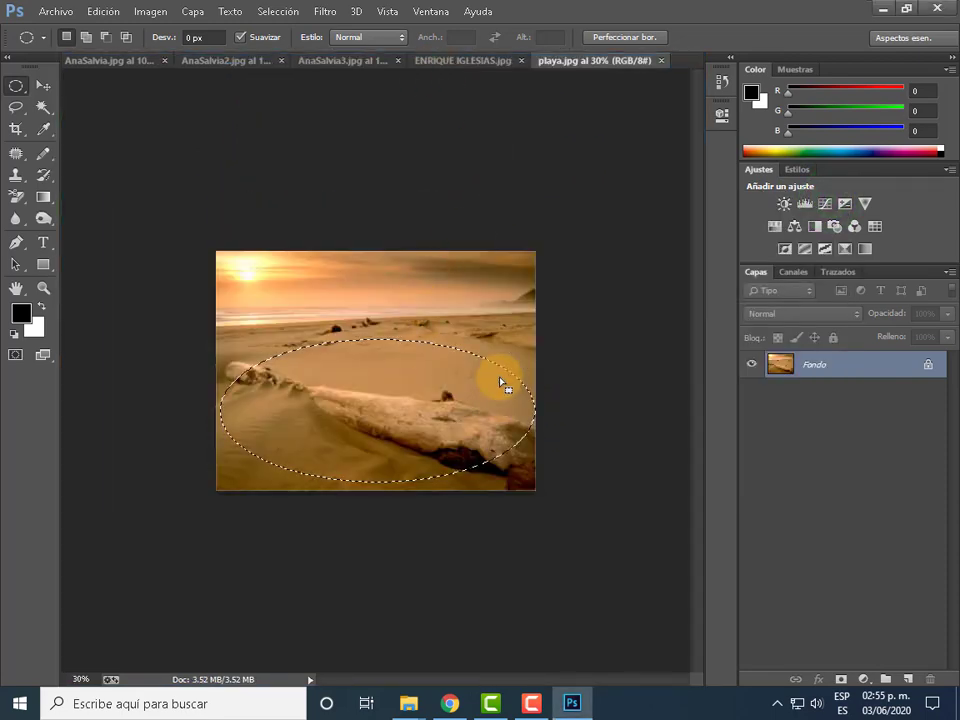
- Deselect, try a 5000% zoom, dismiss the range warning, then view at 100% and 50%
{"action": "left_click", "coordinate": [238, 275]}
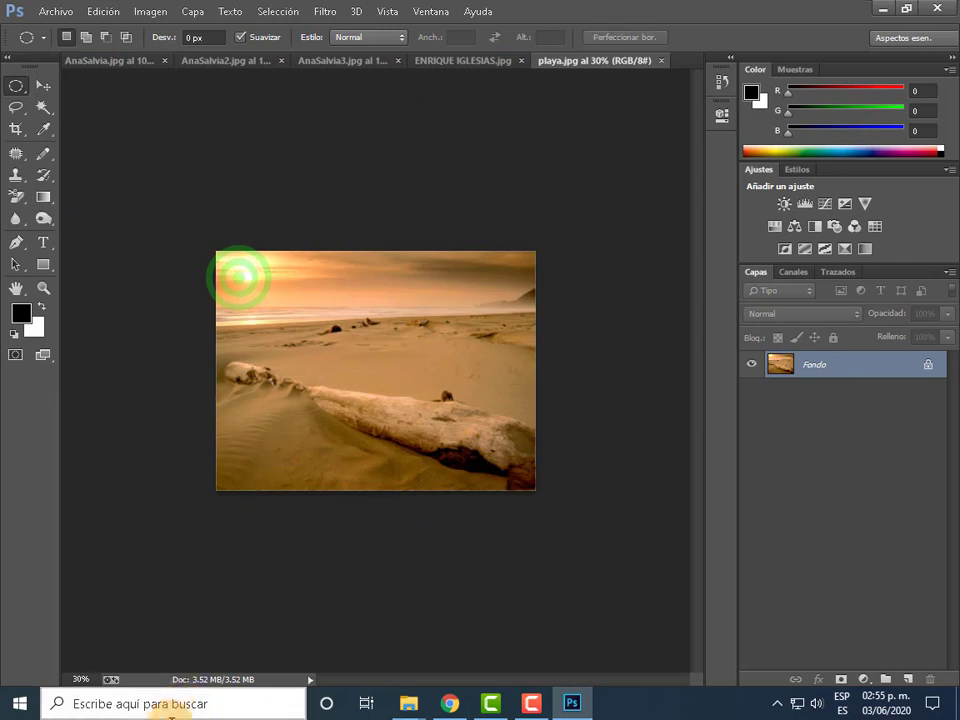
{"action": "left_click", "coordinate": [90, 681]}
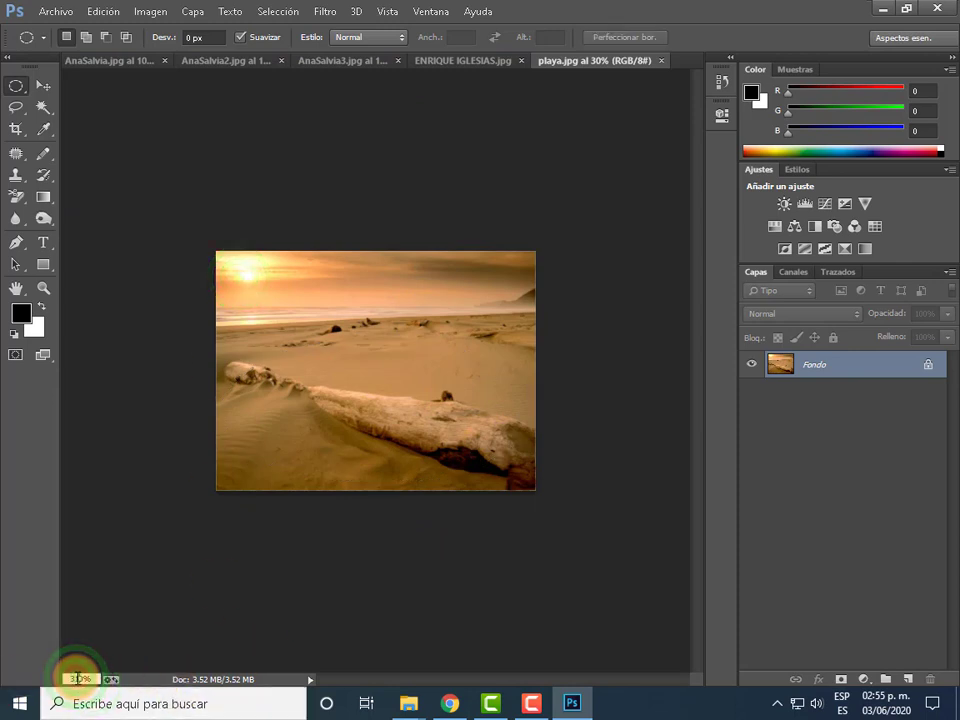
{"action": "type", "text": "5000"}
{"action": "key", "text": "Return"}
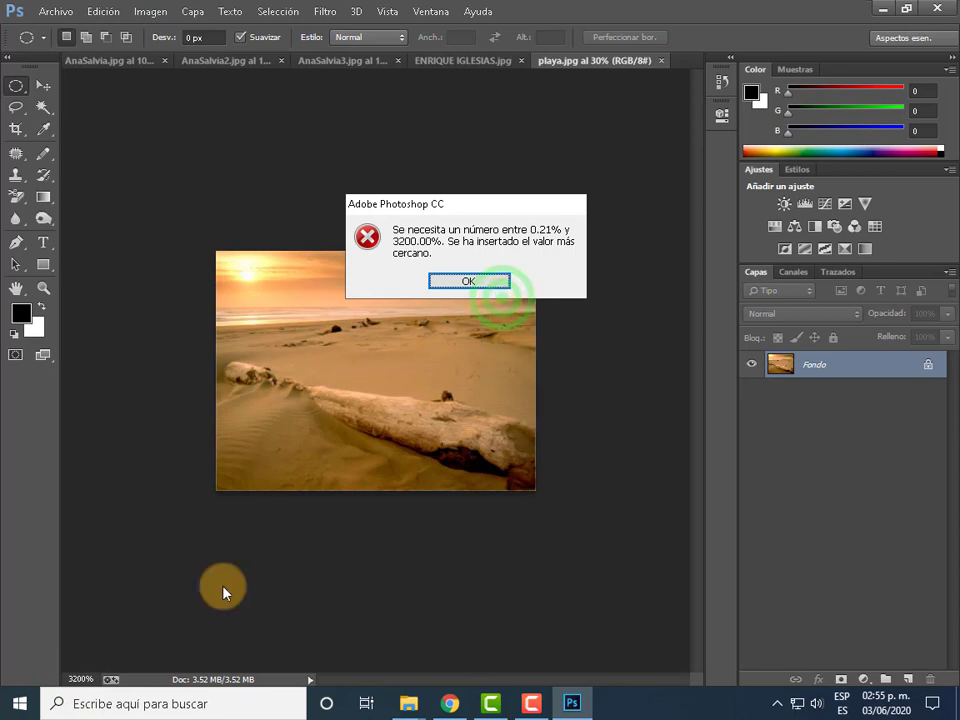
{"action": "left_click", "coordinate": [88, 680]}
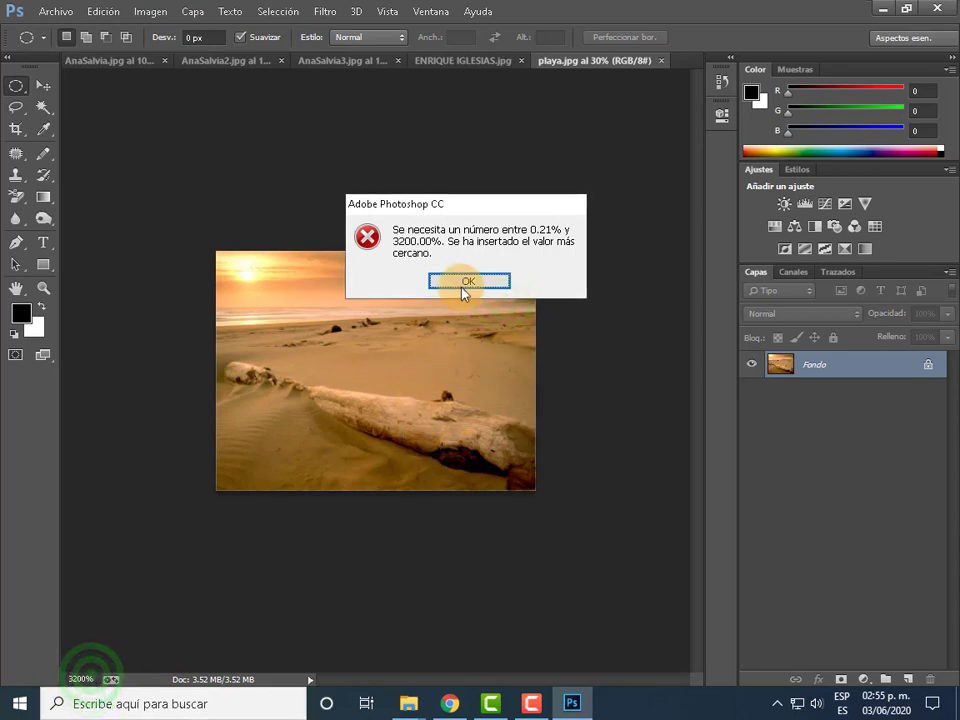
{"action": "left_click", "coordinate": [466, 287]}
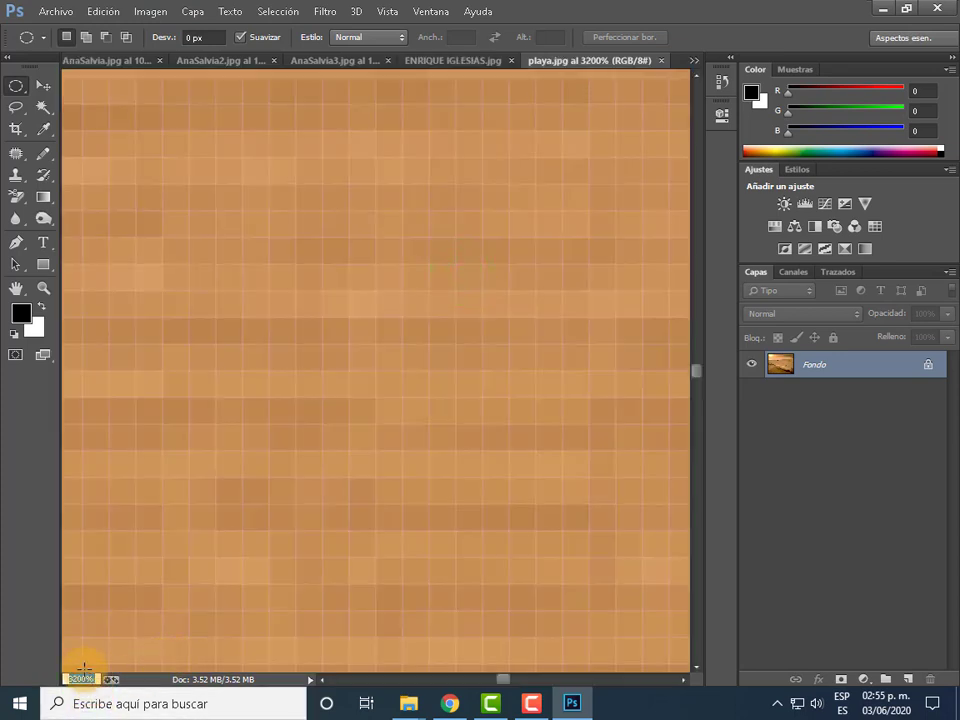
{"action": "left_click", "coordinate": [82, 679]}
{"action": "type", "text": "100"}
{"action": "key", "text": "Return"}
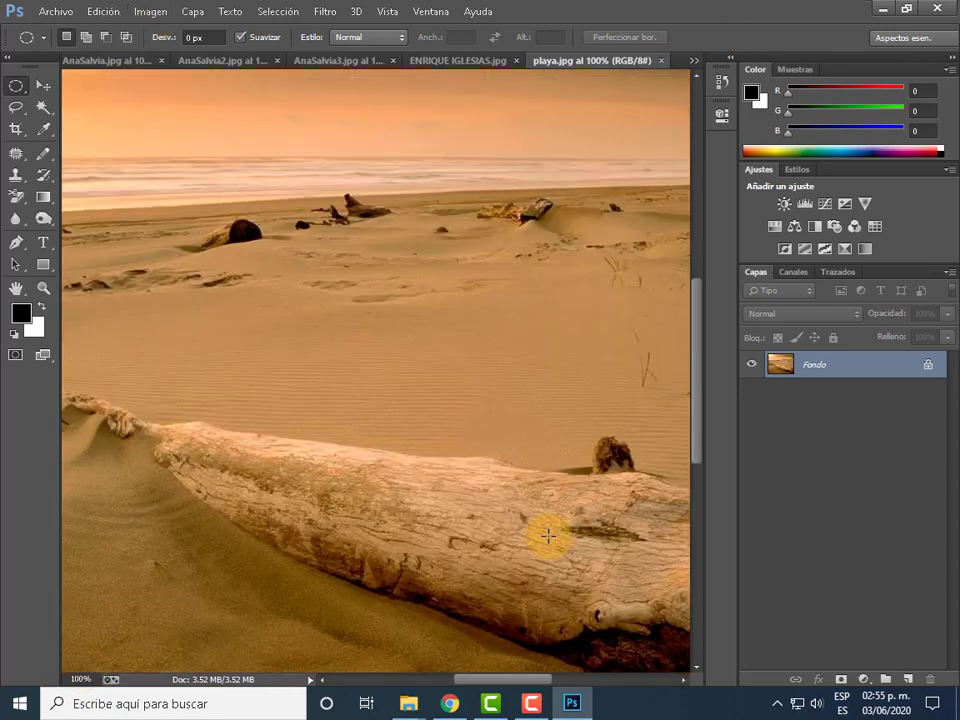
{"action": "left_click", "coordinate": [82, 679]}
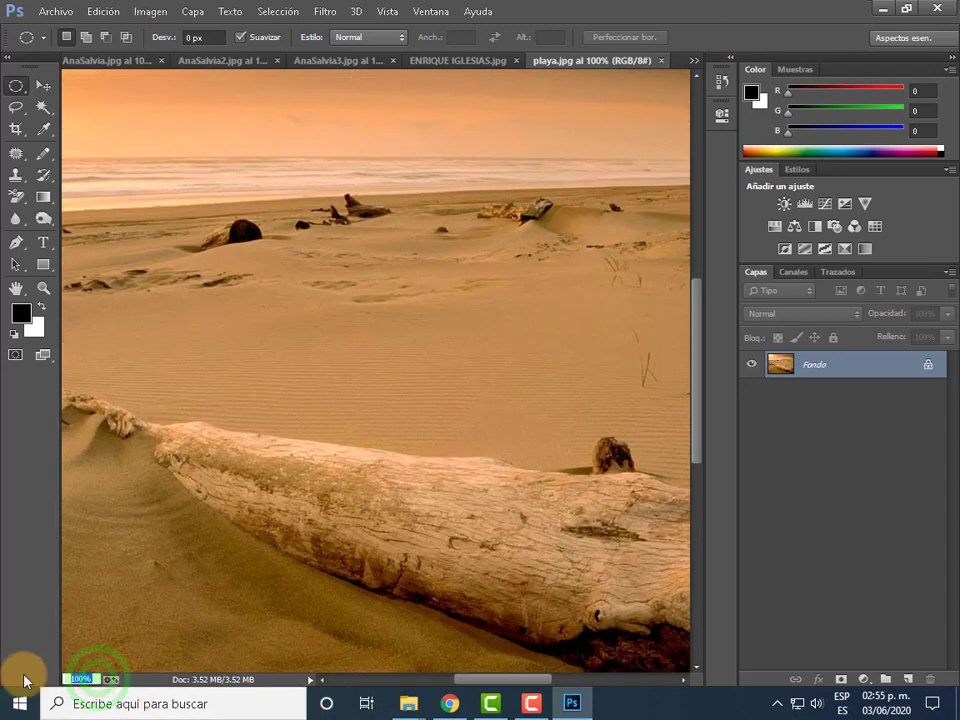
{"action": "type", "text": "50"}
{"action": "key", "text": "Return"}
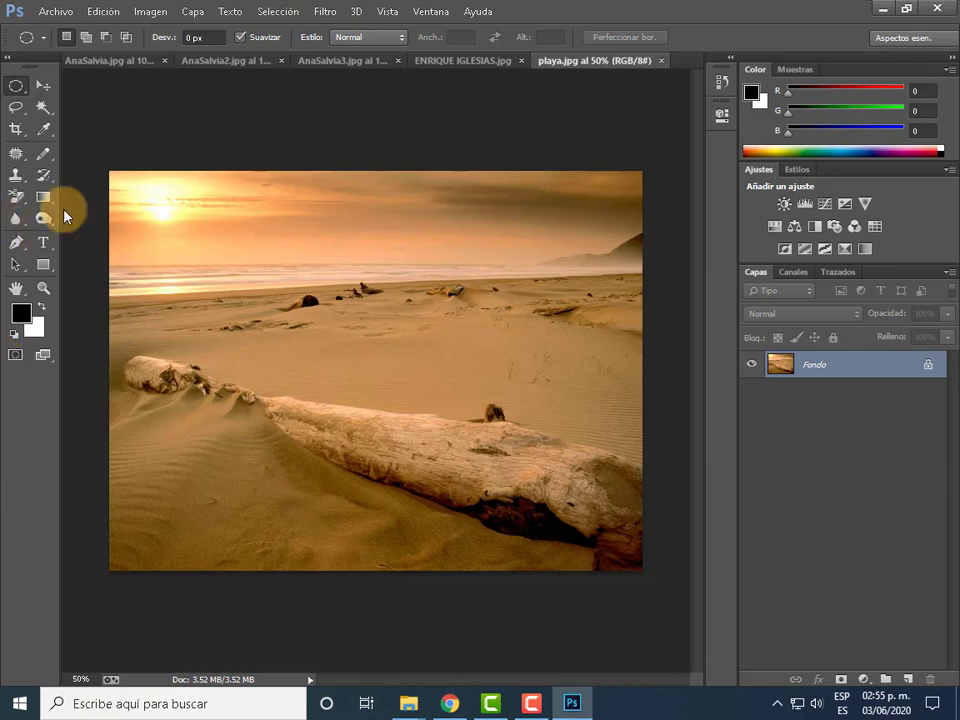
- Select the Patch tool and lasso the dark rock on the sand
{"action": "left_click", "coordinate": [14, 158]}
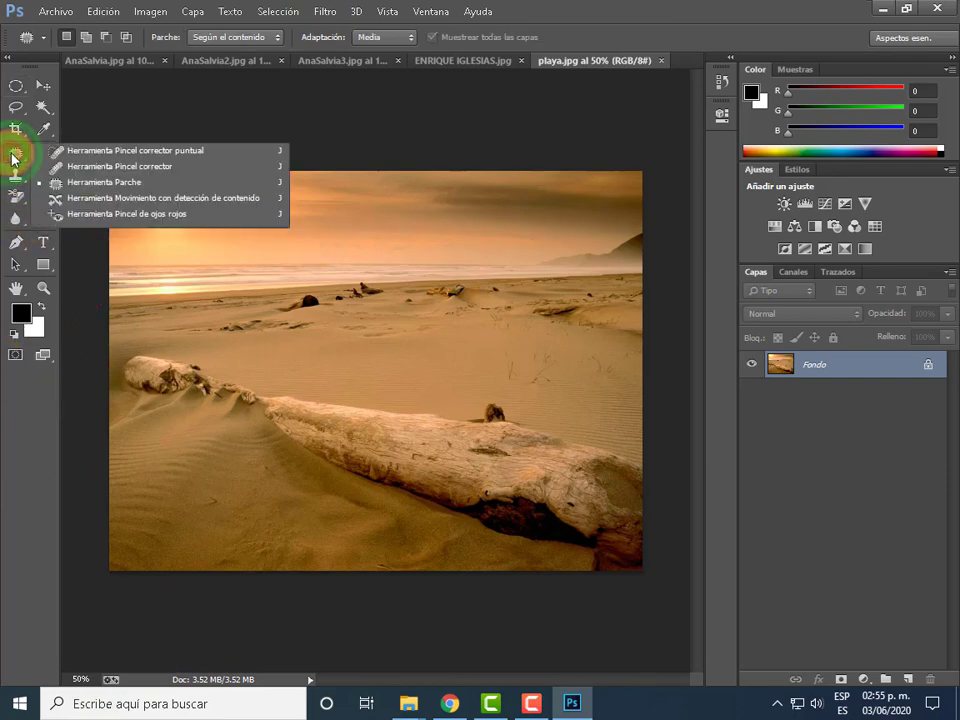
{"action": "left_click", "coordinate": [120, 183]}
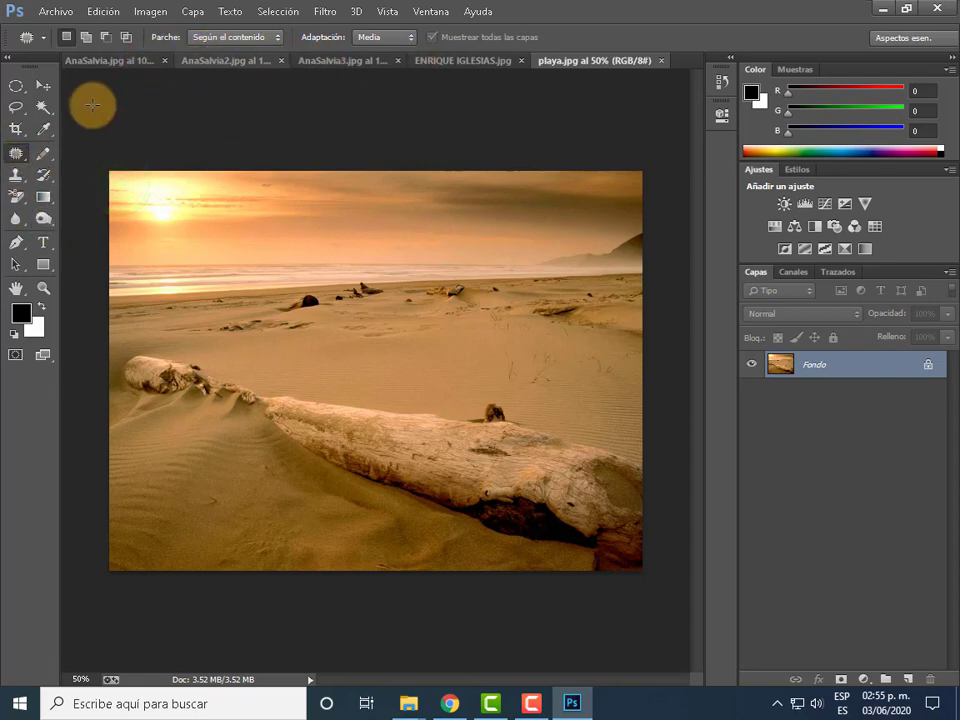
{"action": "left_click", "coordinate": [19, 156]}
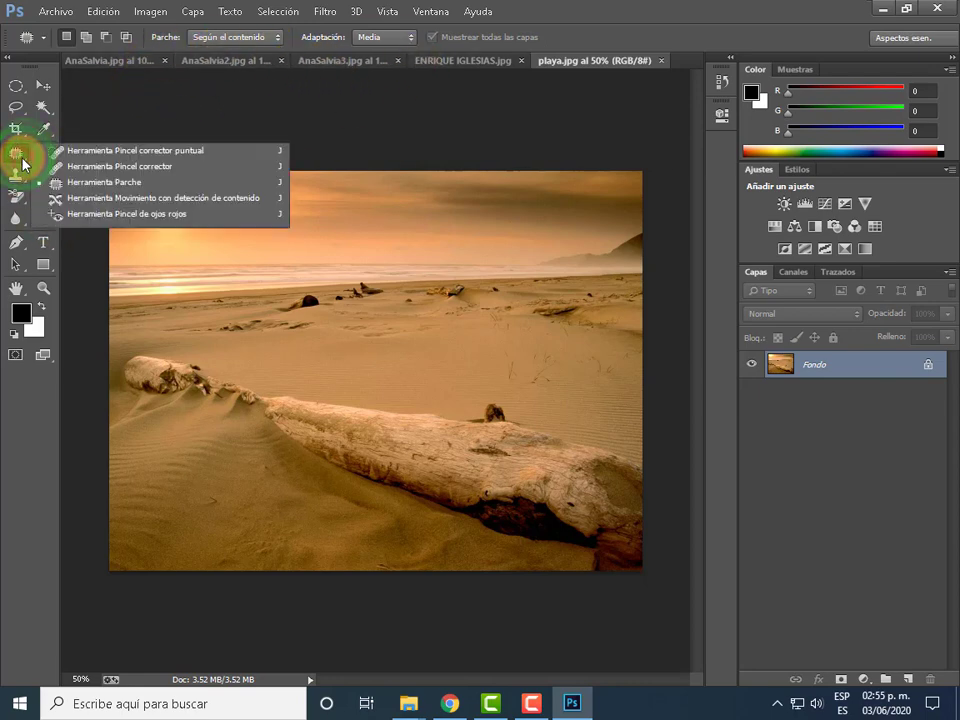
{"action": "left_click", "coordinate": [128, 184]}
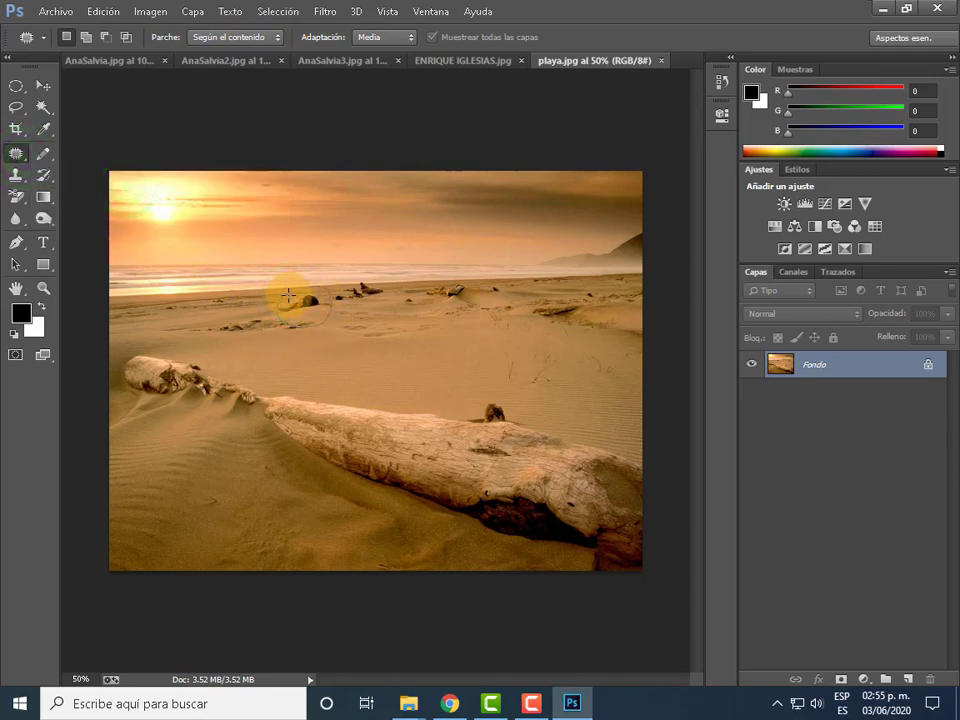
{"action": "left_click_drag", "start_coordinate": [276, 307], "coordinate": [278, 312]}
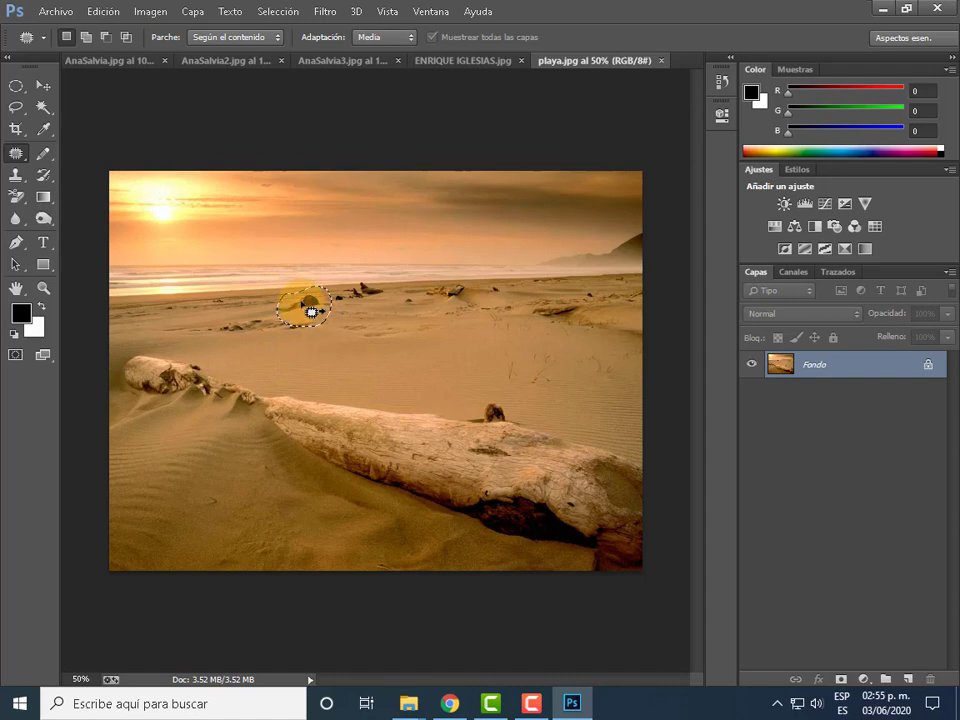
- Set the Parche mode dropdown to Normal with Origen
{"action": "left_click", "coordinate": [279, 38]}
{"action": "left_click", "coordinate": [279, 39]}
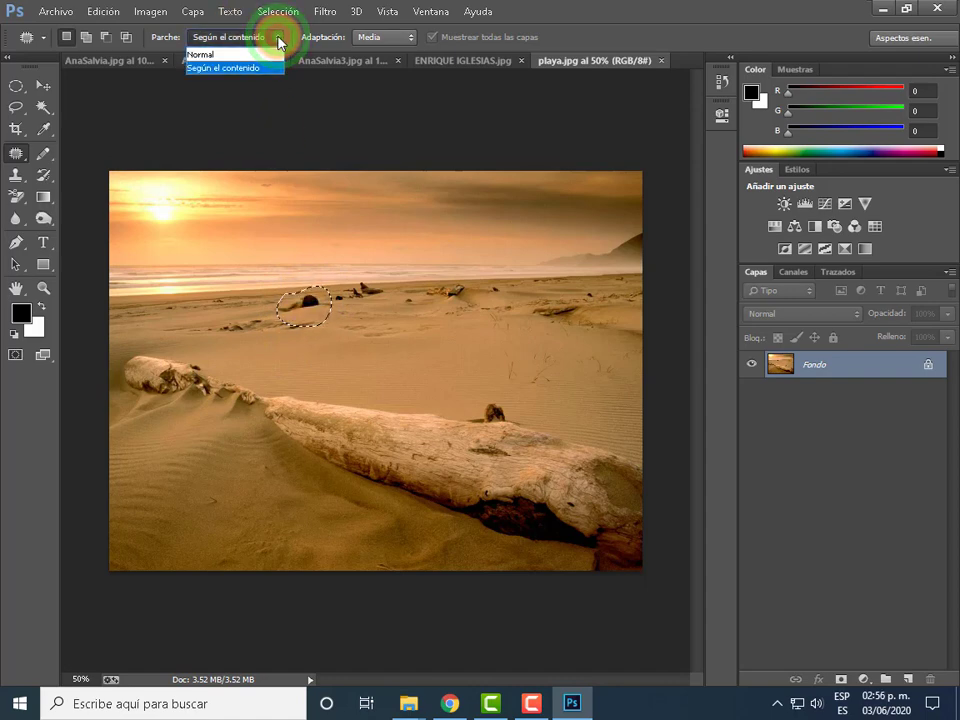
{"action": "left_click", "coordinate": [279, 39]}
{"action": "left_click", "coordinate": [237, 55]}
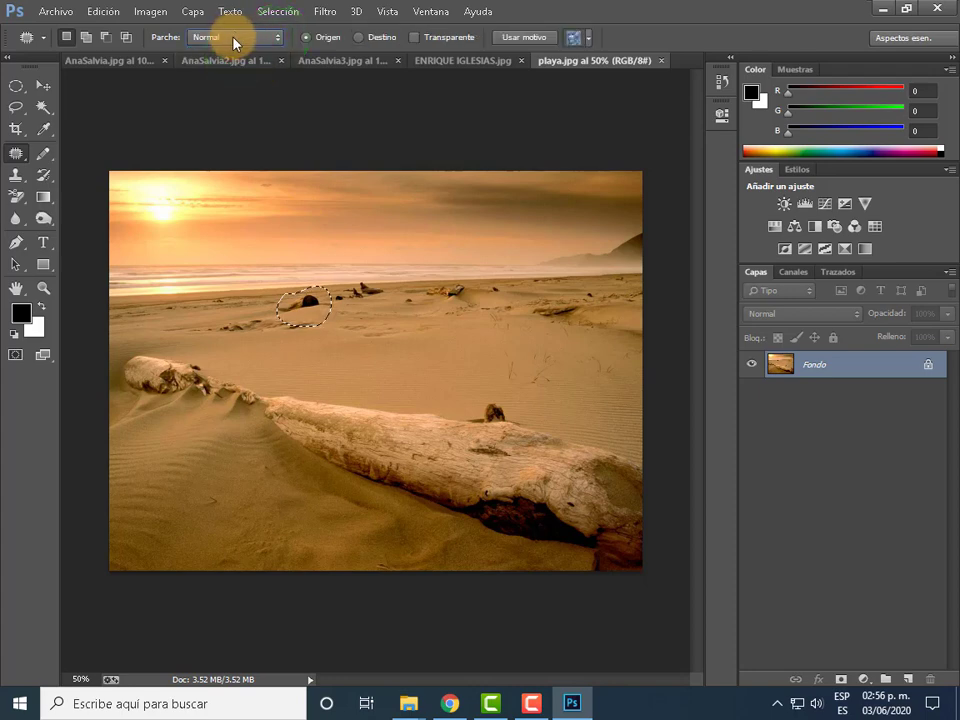
{"action": "left_click", "coordinate": [268, 40]}
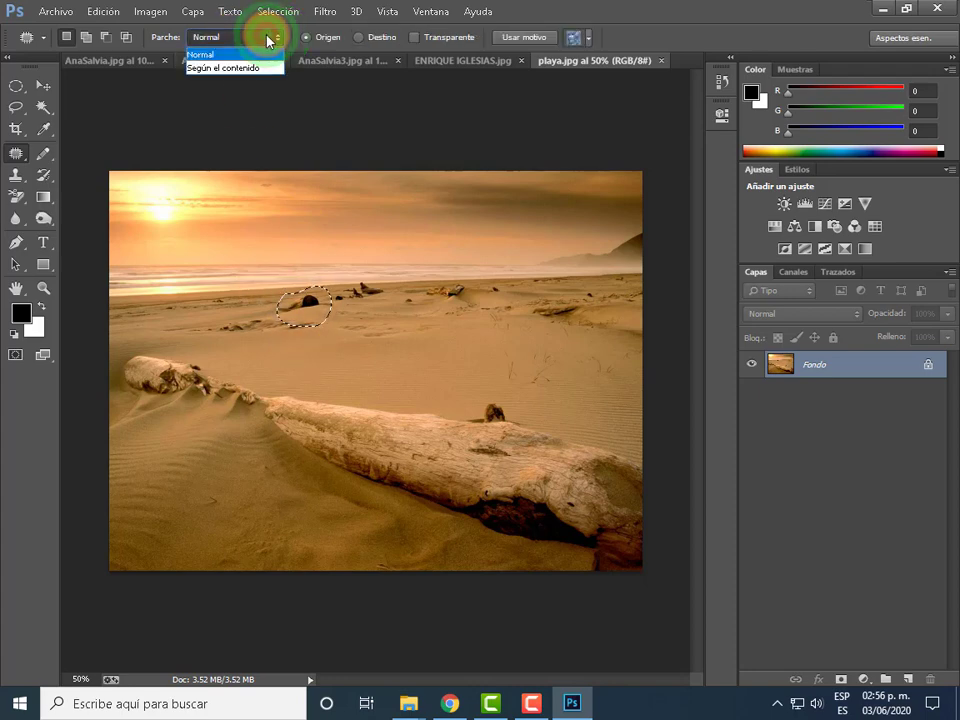
{"action": "left_click", "coordinate": [243, 45]}
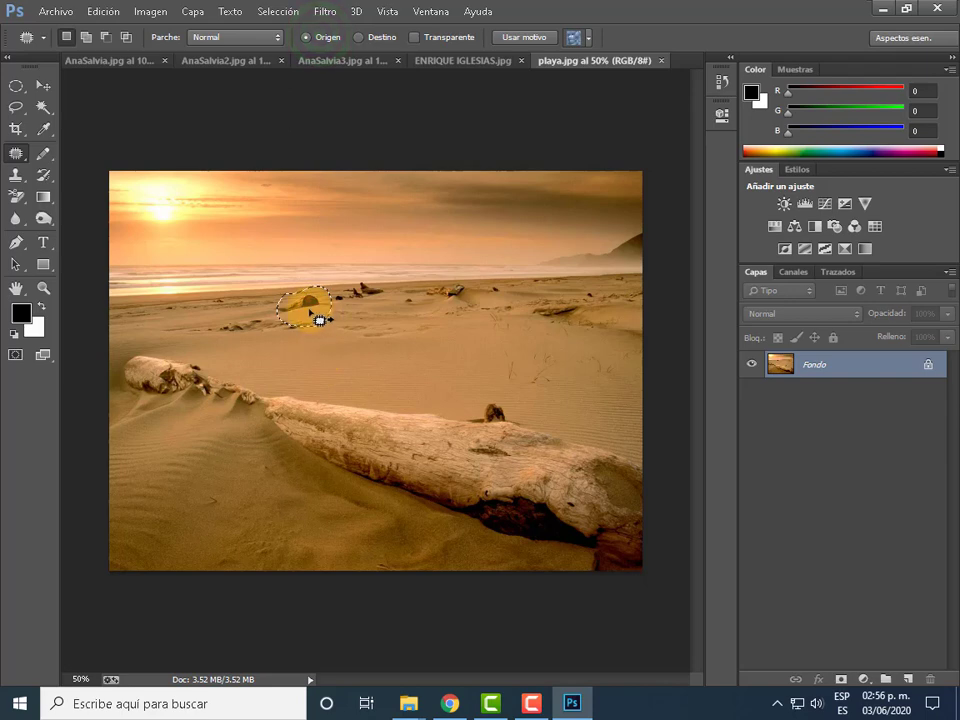
- Drag the rock selection toward the lower-right sand, then clear the selection
{"action": "left_click_drag", "start_coordinate": [341, 333], "coordinate": [537, 368]}
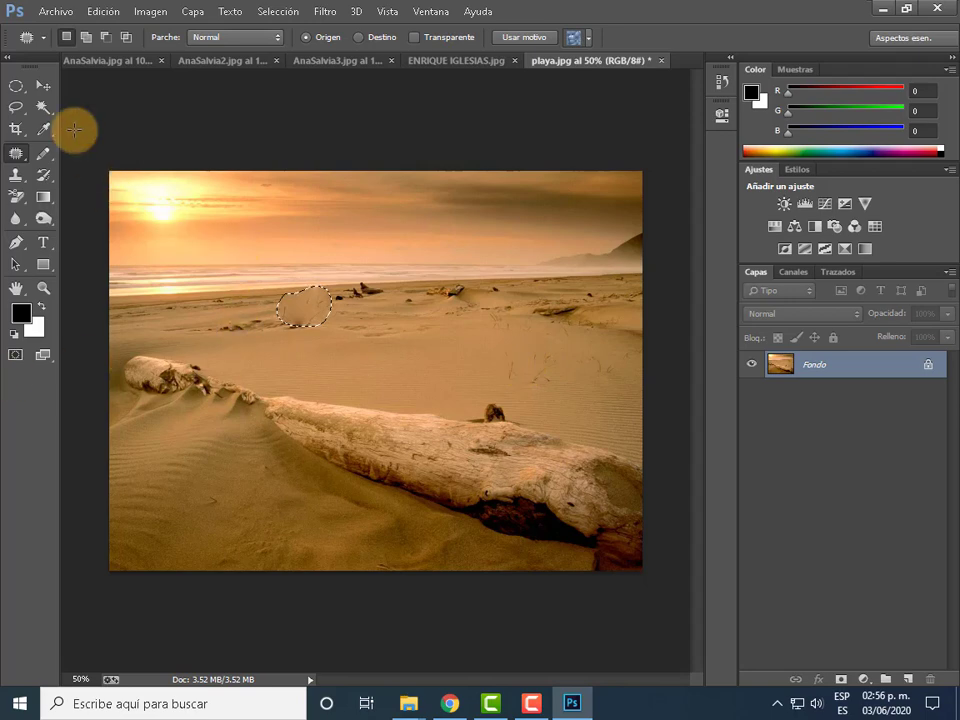
{"action": "left_click", "coordinate": [40, 88]}
{"action": "left_click", "coordinate": [388, 335]}
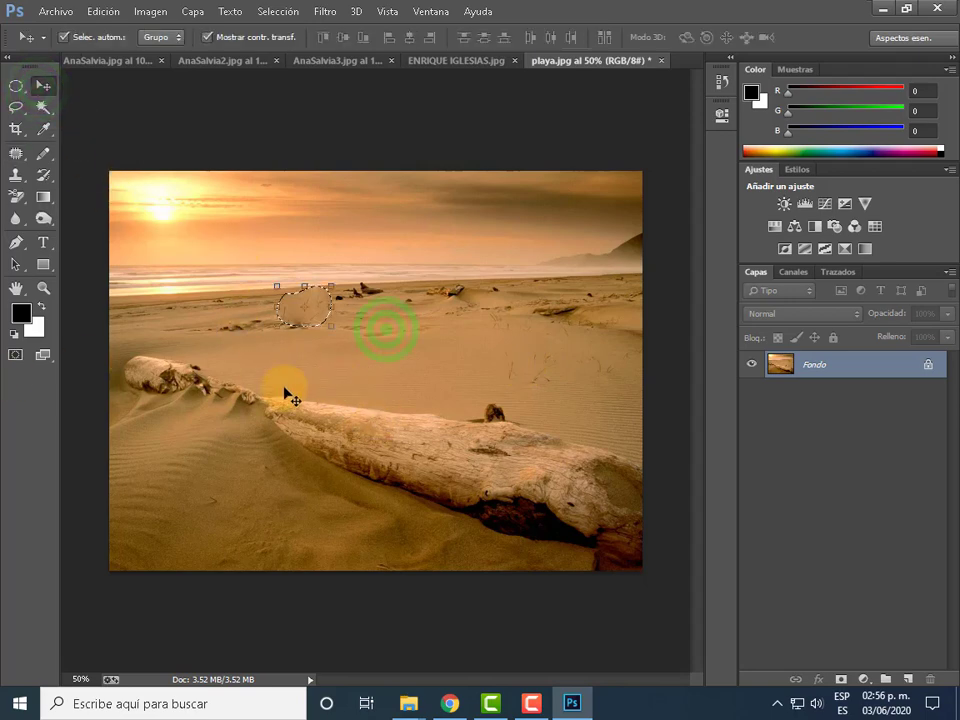
{"action": "left_click", "coordinate": [16, 86]}
{"action": "left_click", "coordinate": [232, 284]}
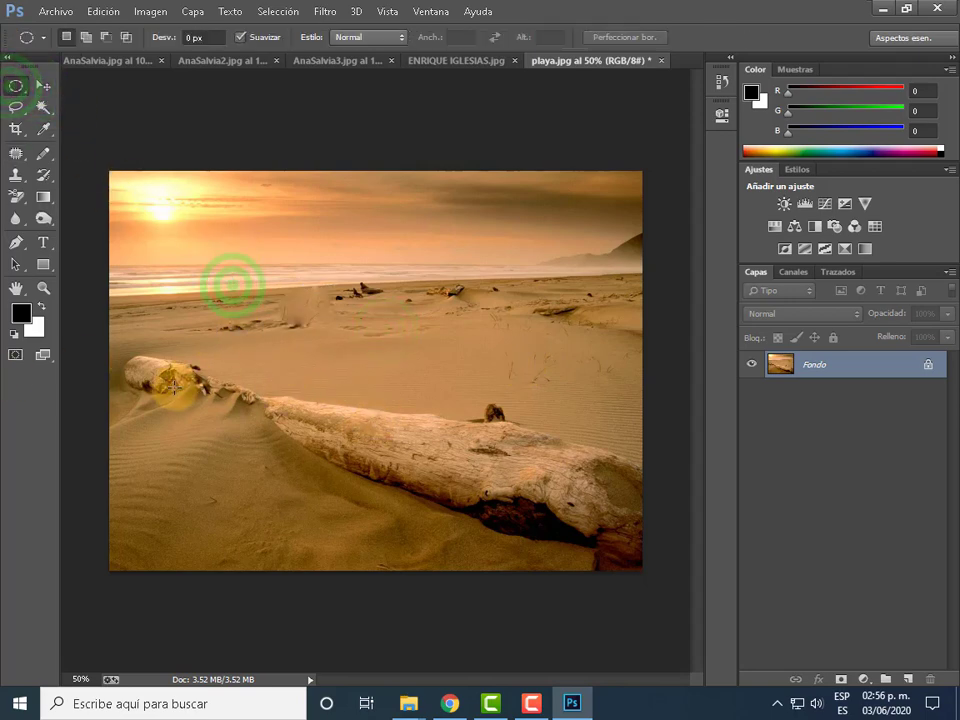
{"action": "left_click", "coordinate": [16, 86]}
{"action": "left_click", "coordinate": [226, 302]}
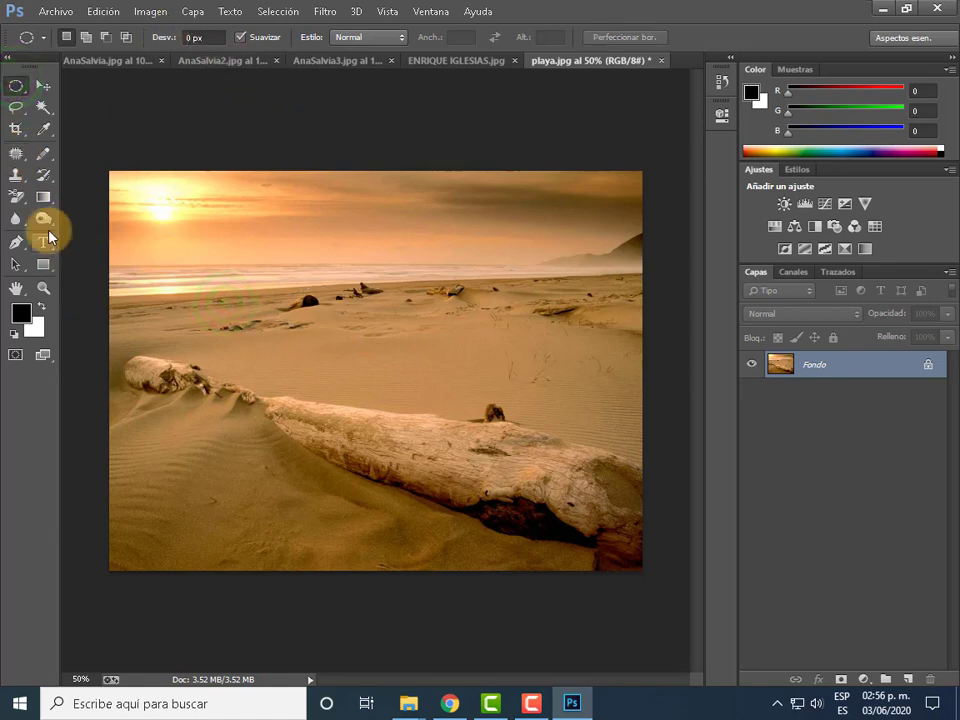
- Copy the rock onto lower-right sand with a Destino patch, then undo it
{"action": "left_click", "coordinate": [16, 156]}
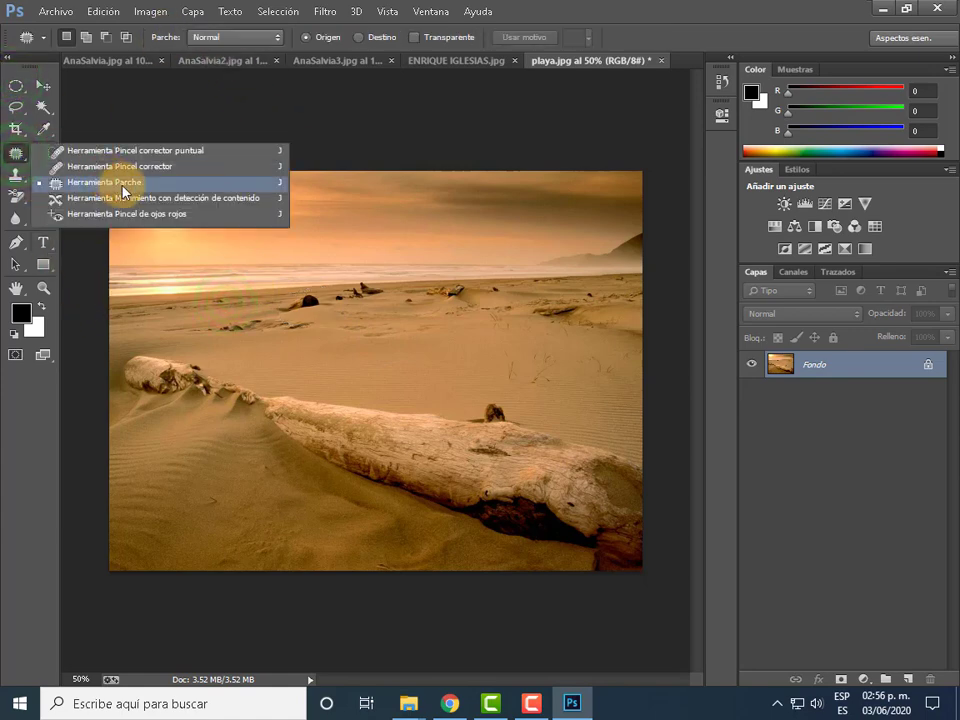
{"action": "left_click", "coordinate": [125, 183]}
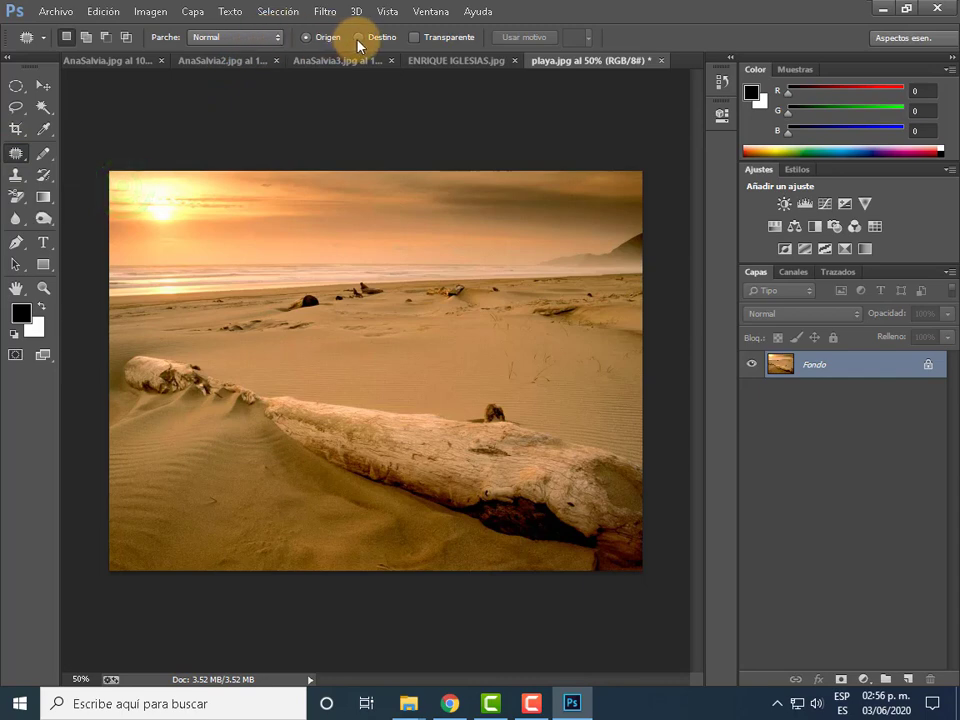
{"action": "left_click", "coordinate": [284, 284]}
{"action": "mouse_move", "coordinate": [333, 291]}
{"action": "left_mouse_down"}
{"action": "mouse_move", "coordinate": [309, 307]}
{"action": "mouse_move", "coordinate": [559, 378]}
{"action": "left_mouse_up"}
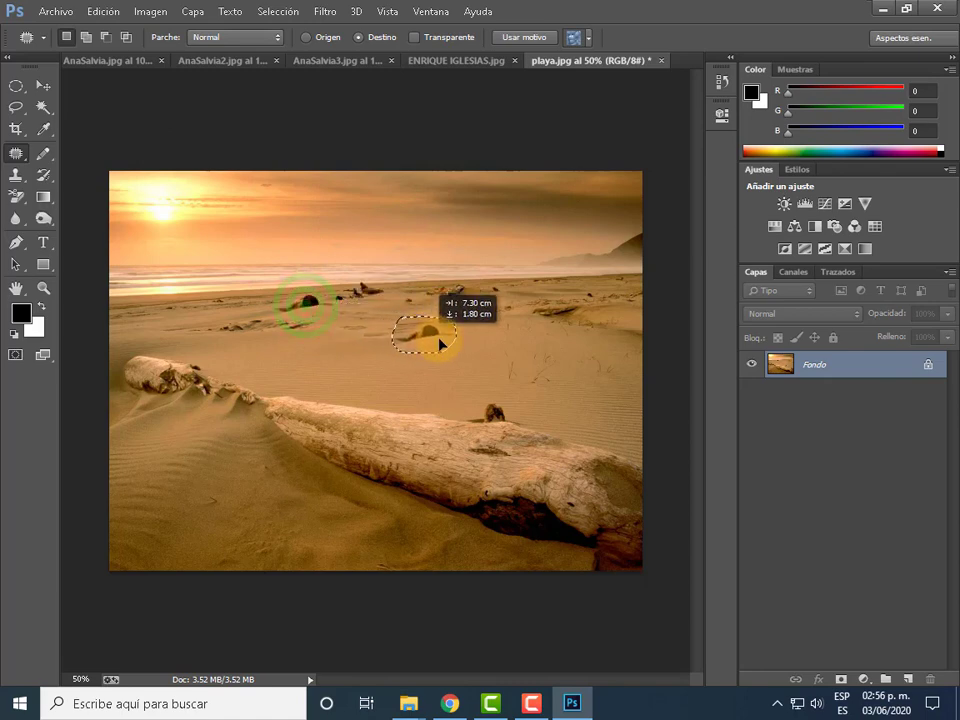
{"action": "left_click", "coordinate": [456, 348]}
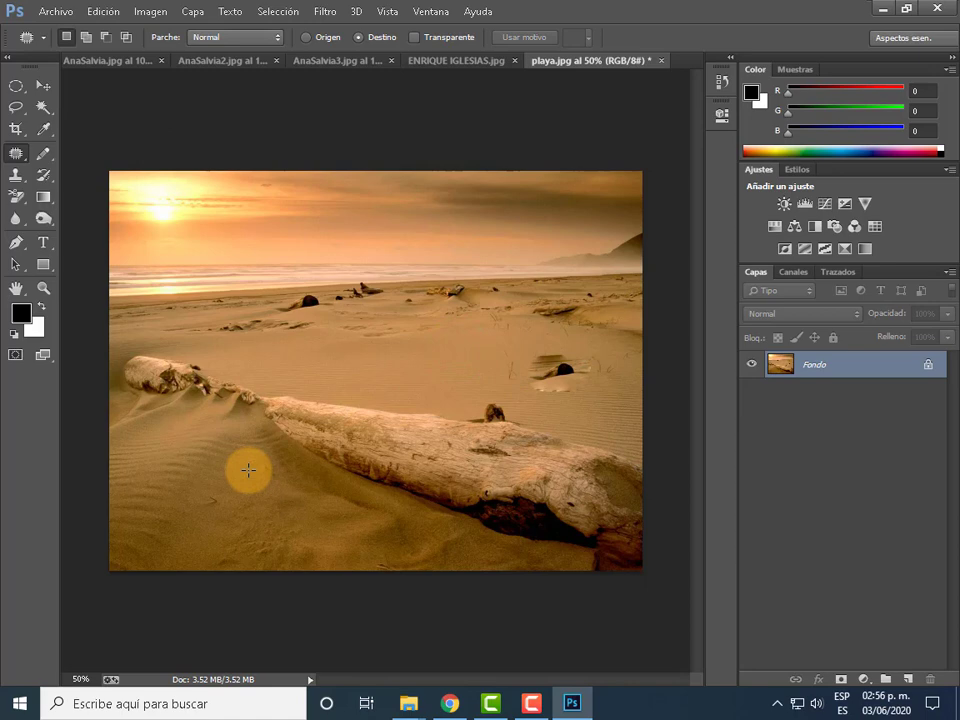
{"action": "key", "text": "ctrl+z"}
{"action": "key", "text": "ctrl+alt+z"}
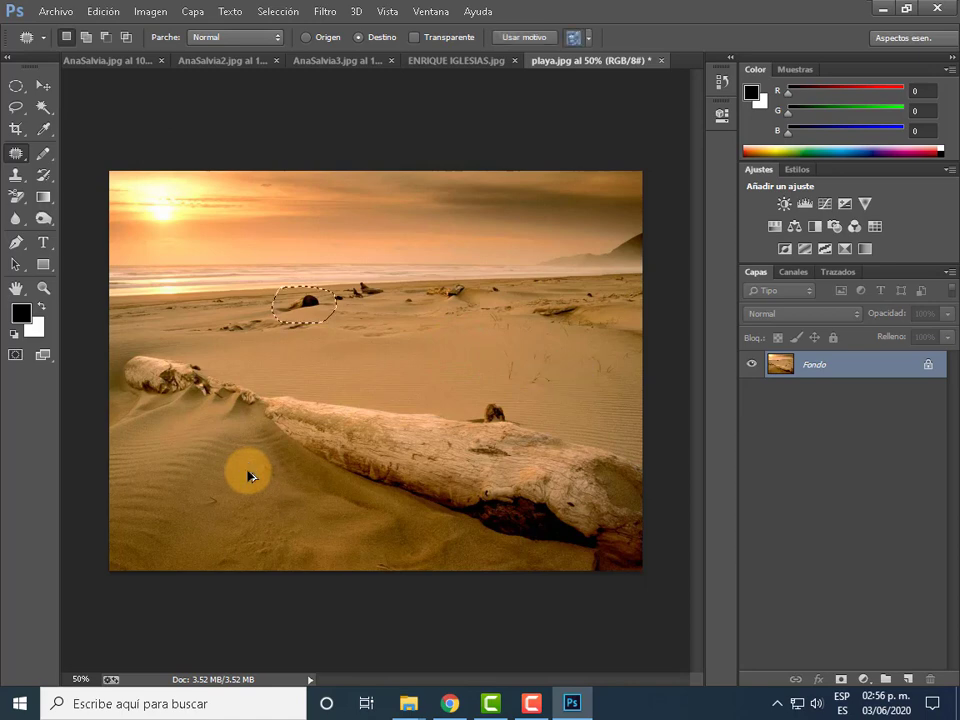
{"action": "left_click", "coordinate": [29, 90]}
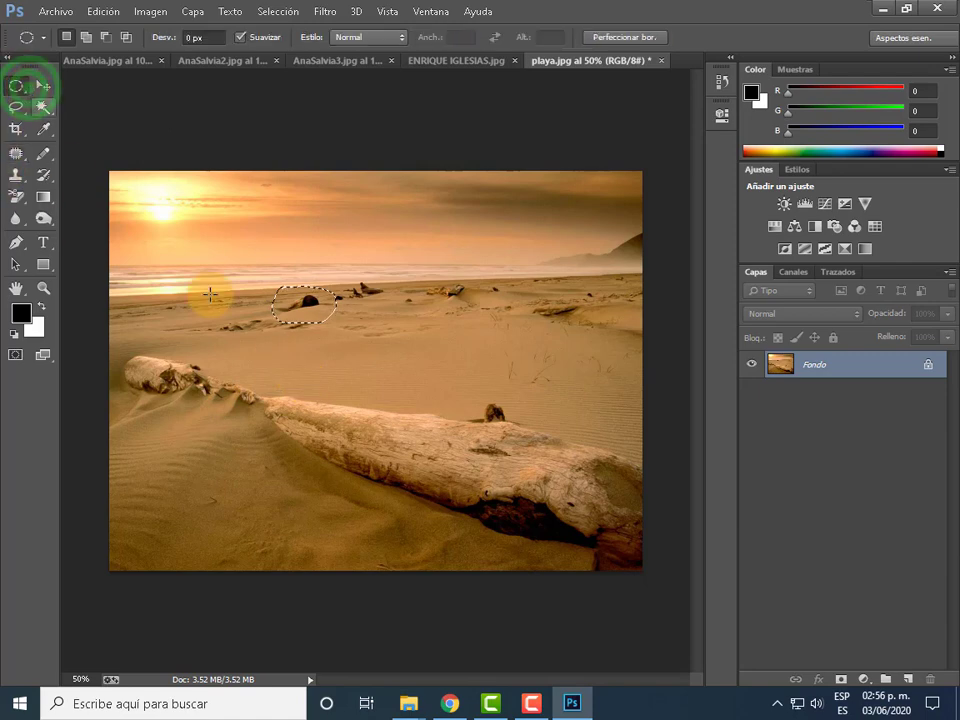
- In Origen mode, patch sand over the dark rock near the horizon
{"action": "left_click", "coordinate": [16, 153]}
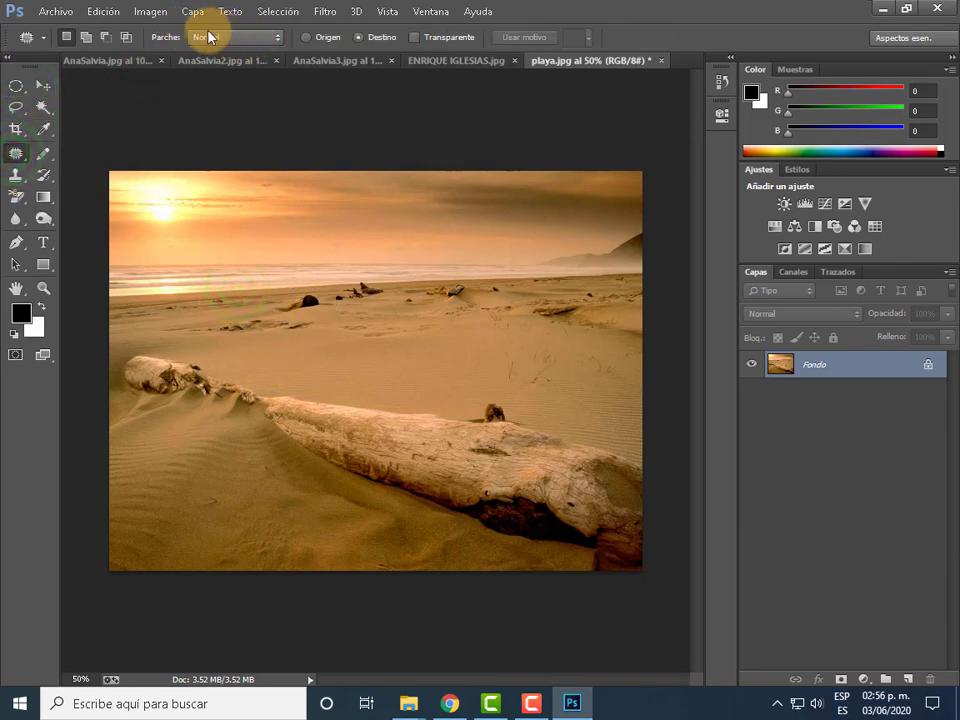
{"action": "left_click", "coordinate": [215, 37]}
{"action": "left_click", "coordinate": [247, 55]}
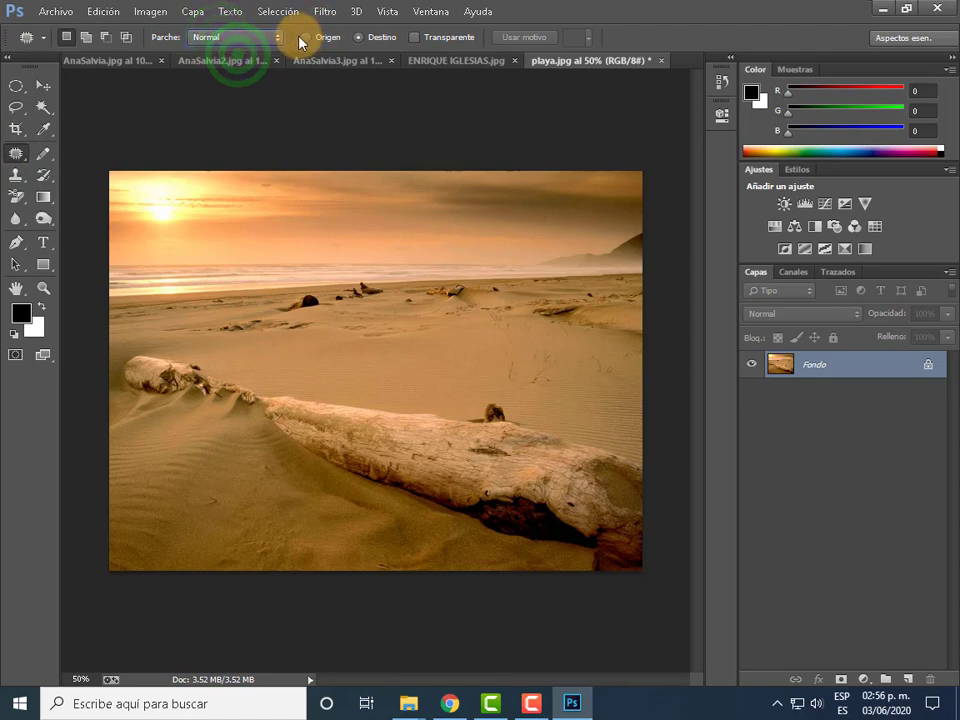
{"action": "left_click", "coordinate": [305, 37]}
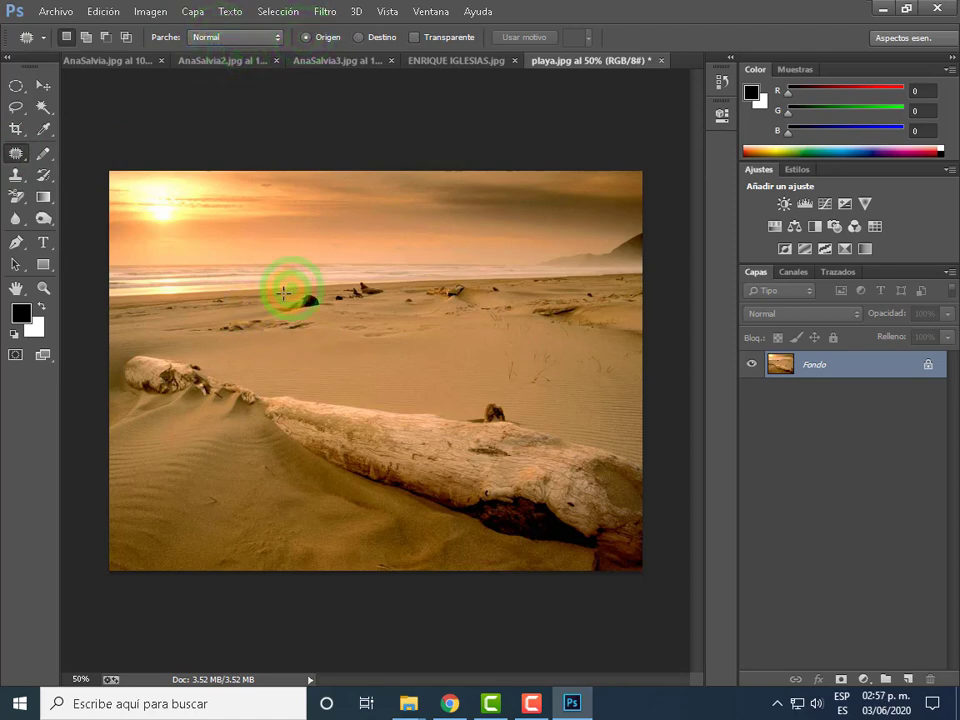
{"action": "mouse_move", "coordinate": [286, 317]}
{"action": "left_mouse_down"}
{"action": "mouse_move", "coordinate": [487, 368]}
{"action": "mouse_move", "coordinate": [397, 364]}
{"action": "left_mouse_up"}
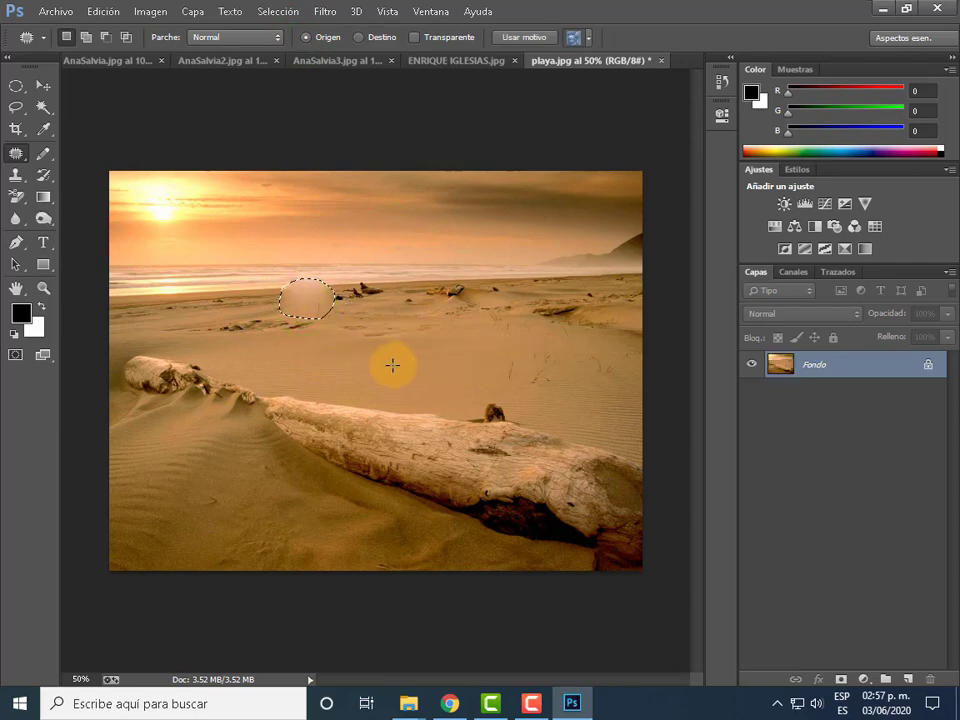
{"action": "left_click", "coordinate": [15, 85]}
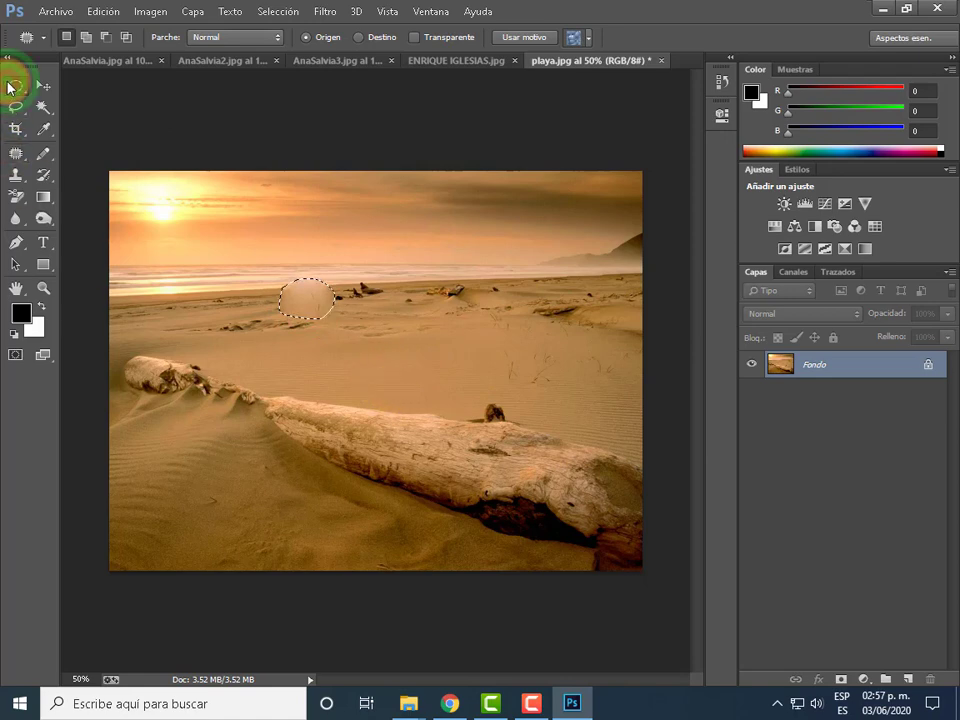
{"action": "left_click", "coordinate": [189, 298]}
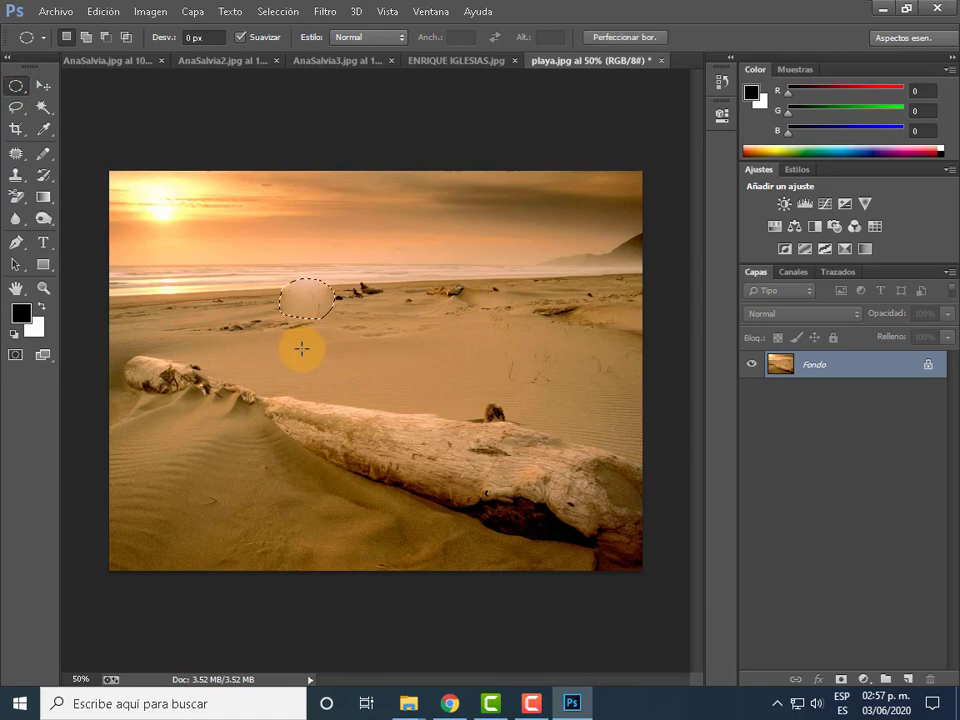
- Undo that patch, then copy the rock onto sand right of centre in Destino mode
{"action": "key", "text": "ctrl+z"}
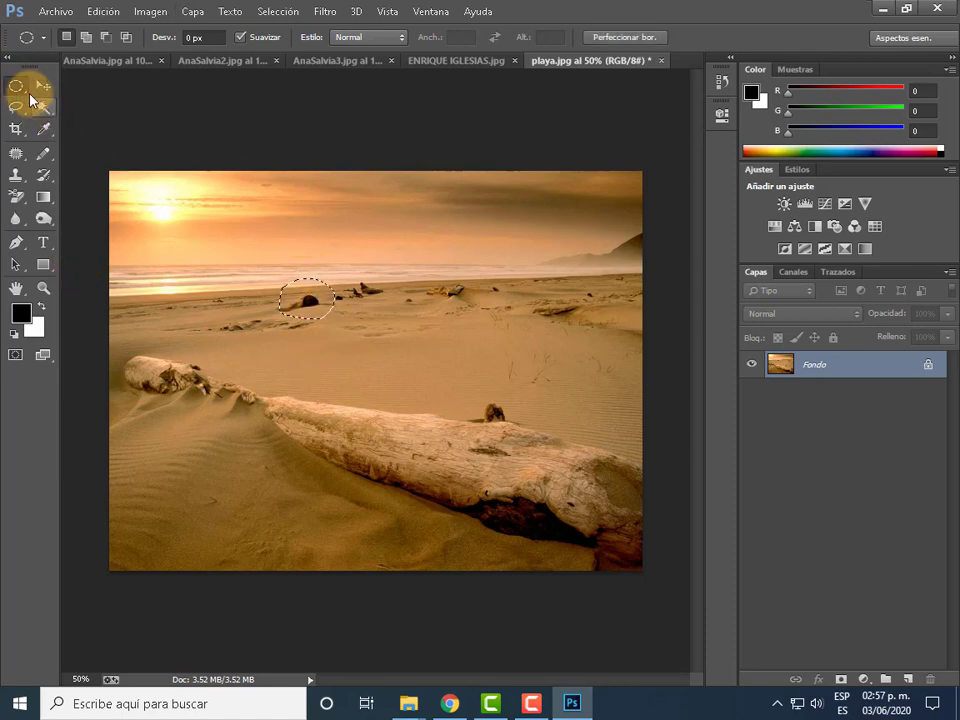
{"action": "left_click", "coordinate": [15, 85]}
{"action": "left_click", "coordinate": [230, 277]}
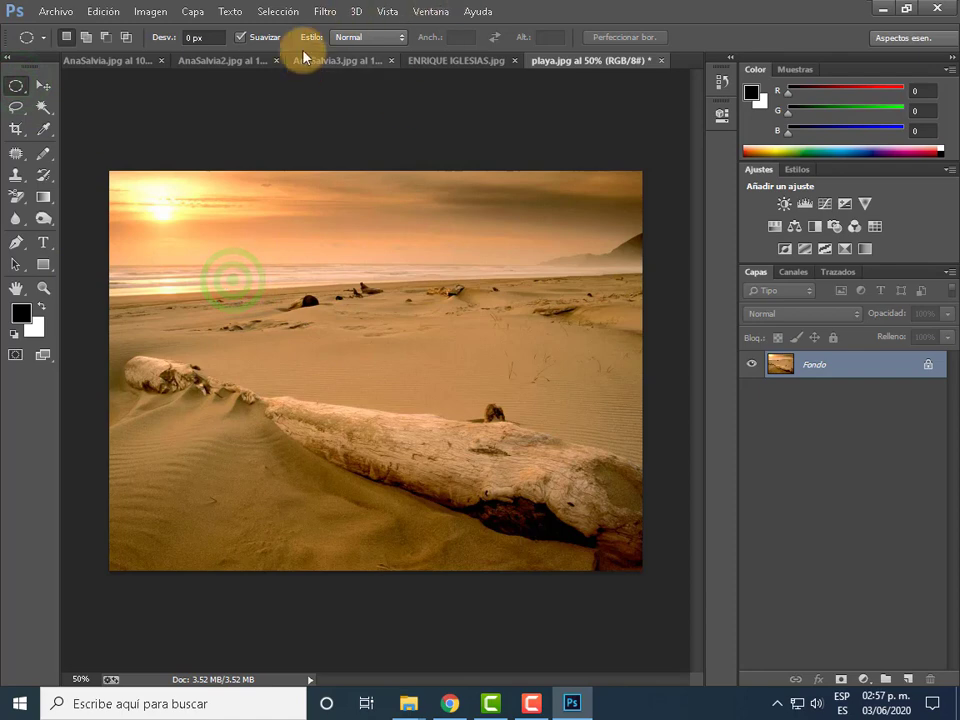
{"action": "left_click", "coordinate": [16, 154]}
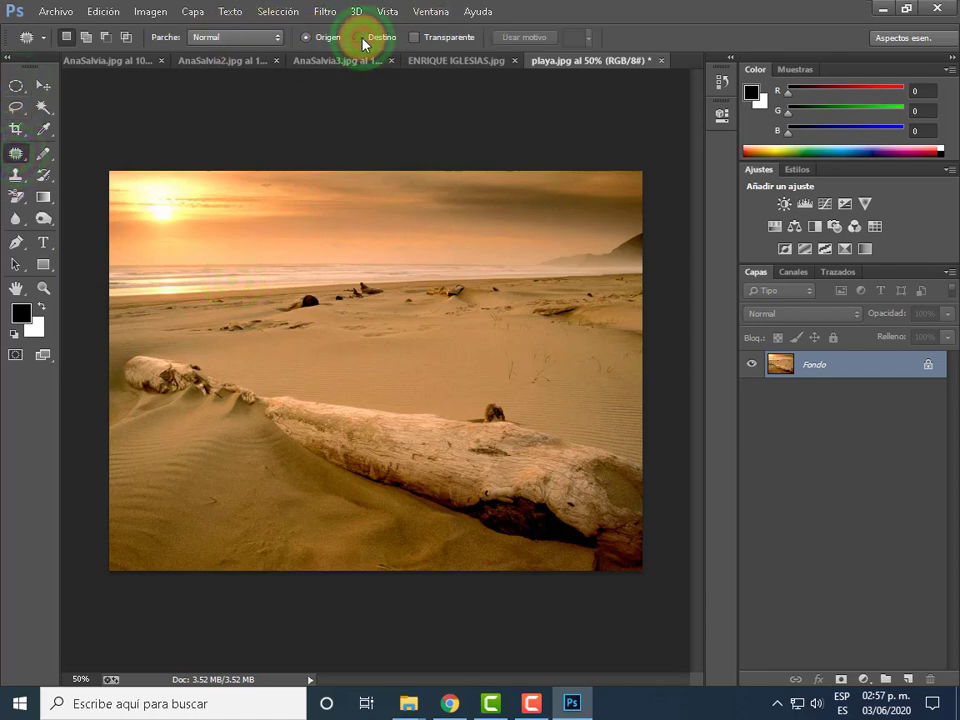
{"action": "left_click", "coordinate": [362, 40]}
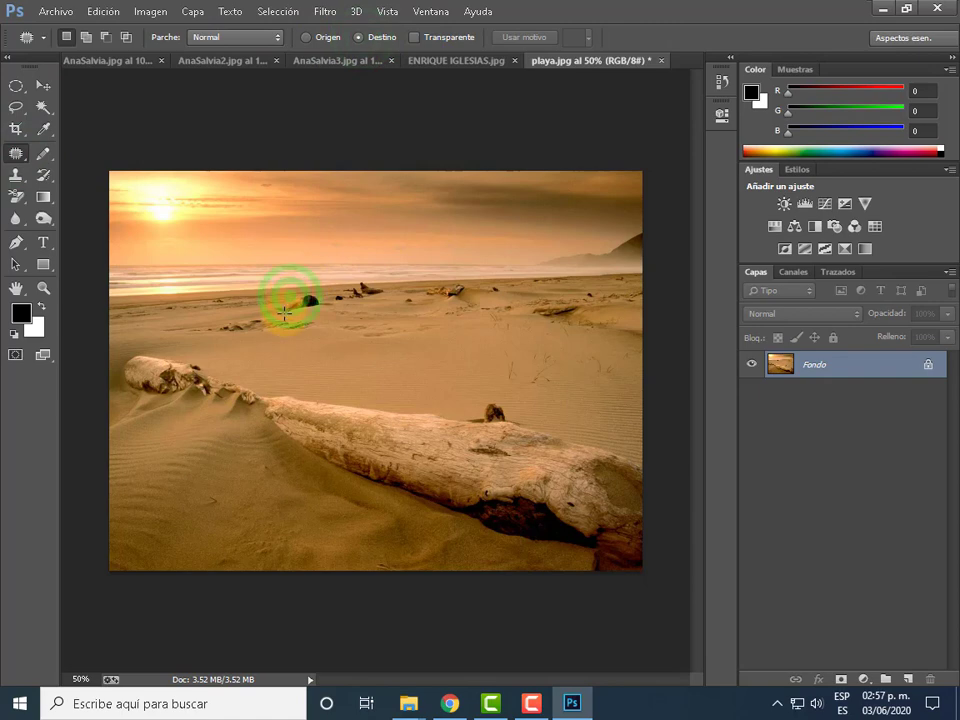
{"action": "left_click_drag", "start_coordinate": [285, 313], "coordinate": [478, 356]}
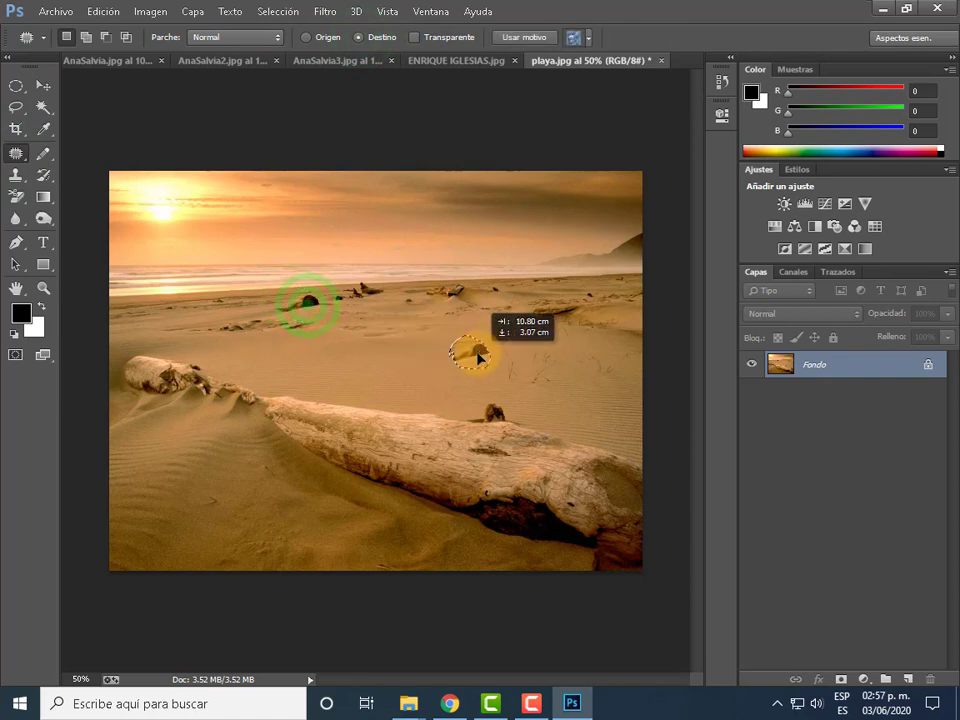
{"action": "left_click", "coordinate": [388, 358]}
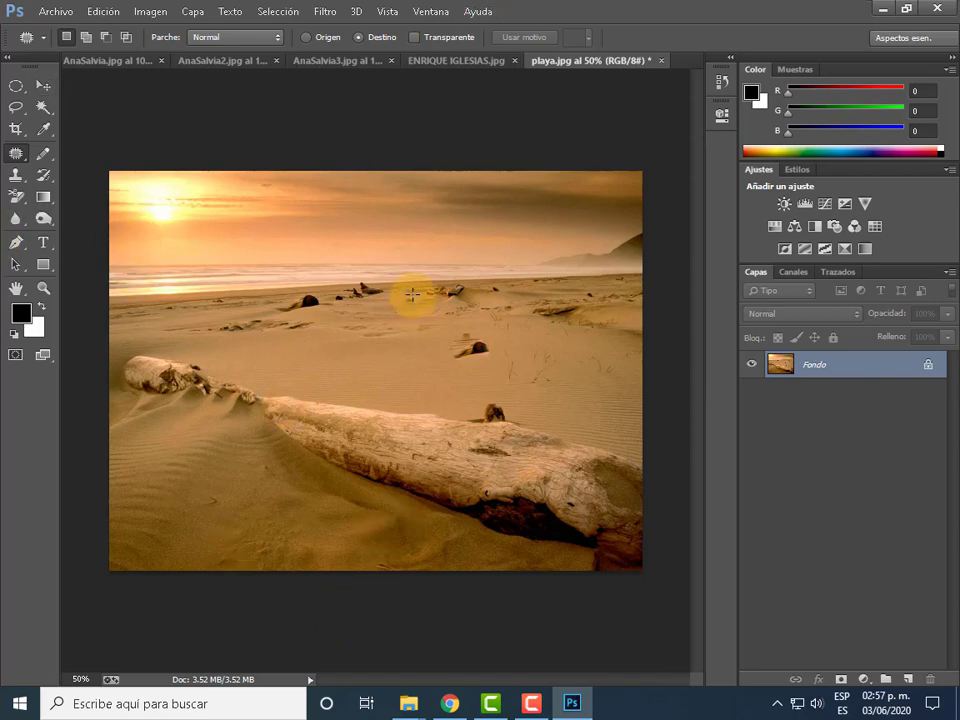
- Delete the first Marco elíptico history state and all later ones, confirming Sí
{"action": "left_click", "coordinate": [720, 82]}
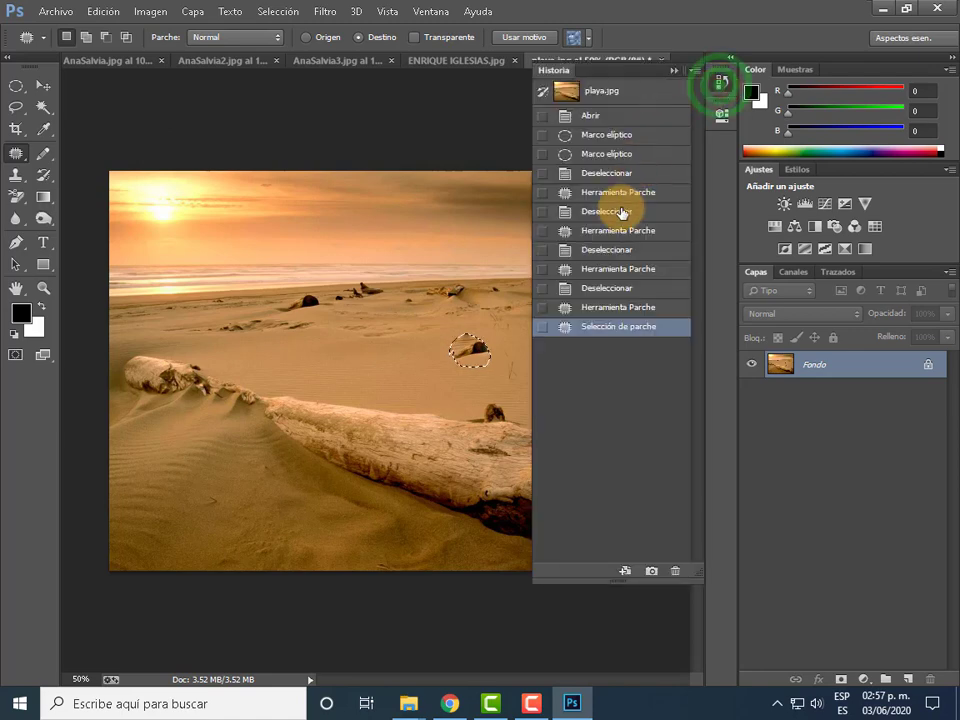
{"action": "left_click", "coordinate": [618, 135]}
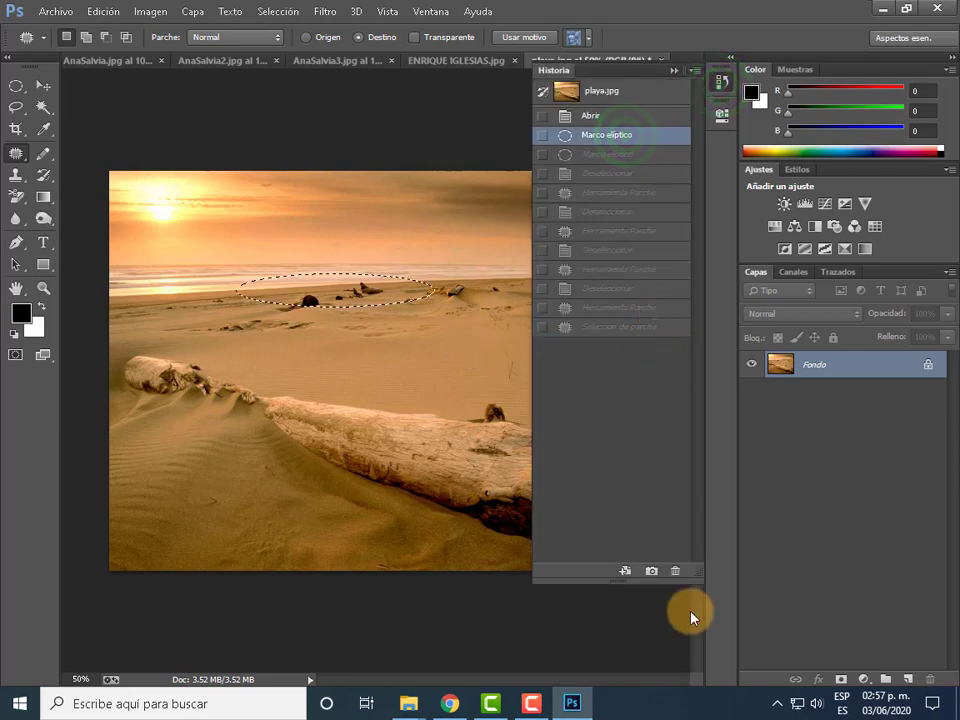
{"action": "left_click", "coordinate": [676, 576]}
{"action": "left_click", "coordinate": [440, 276]}
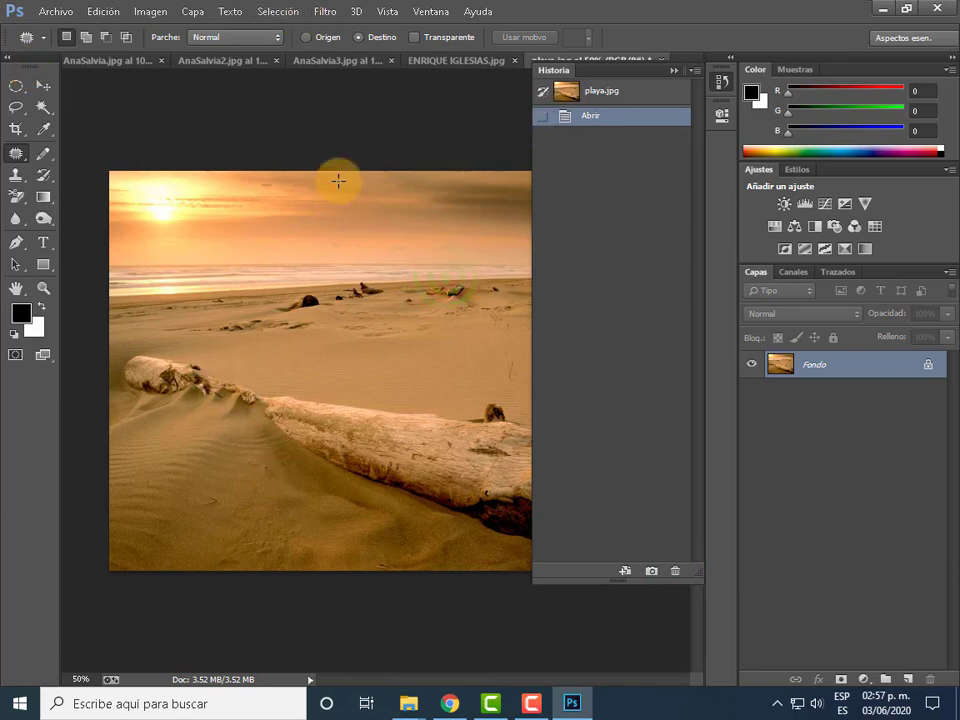
{"action": "left_click", "coordinate": [672, 72]}
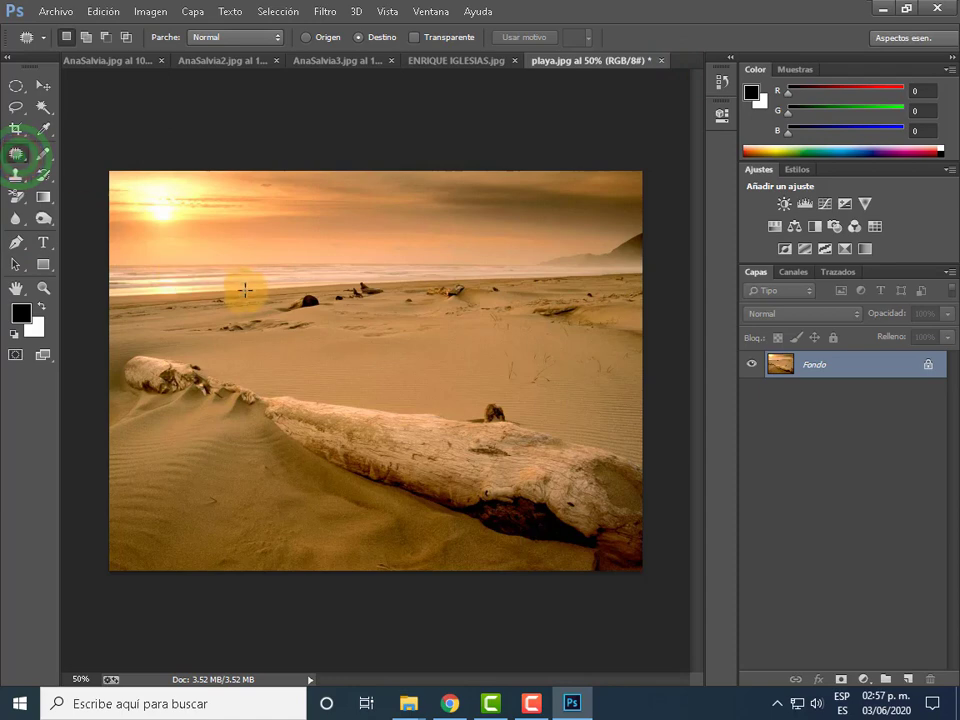
- Zoom the photo to 100% and outline the dark rock near the horizon
{"action": "key", "text": "ctrl+plus"}
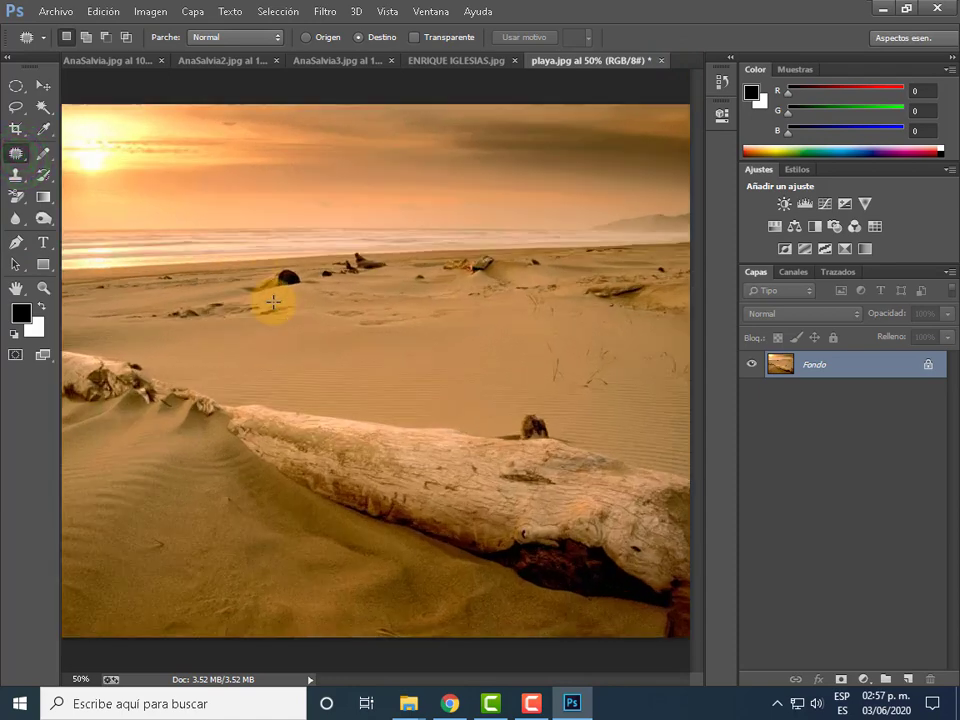
{"action": "key", "text": "ctrl+plus"}
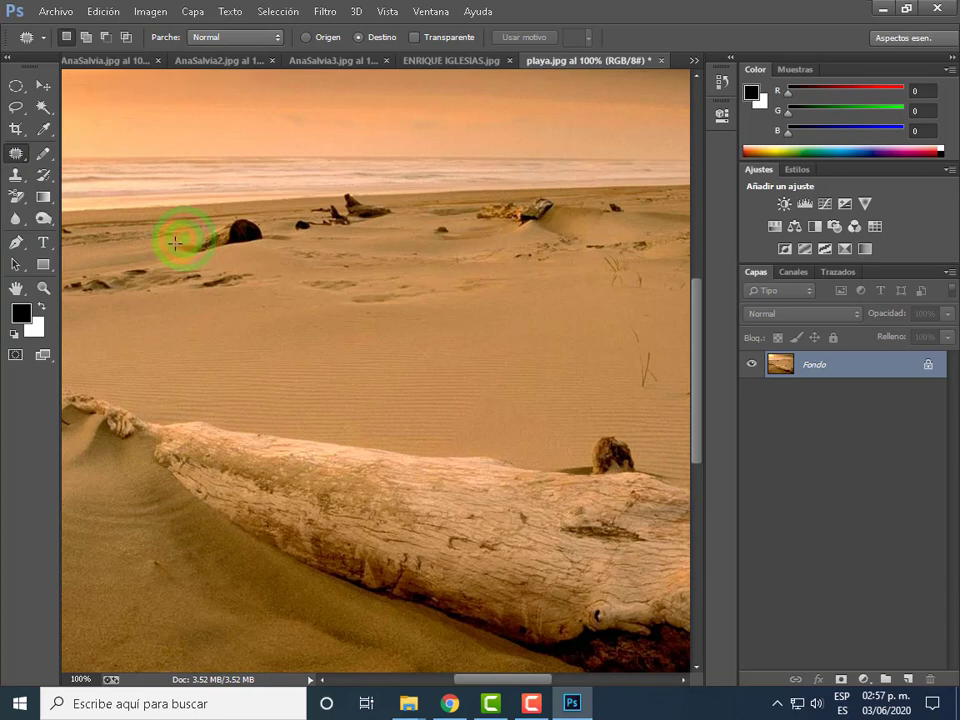
{"action": "mouse_move", "coordinate": [223, 249]}
{"action": "left_mouse_down"}
{"action": "mouse_move", "coordinate": [267, 242]}
{"action": "mouse_move", "coordinate": [213, 217]}
{"action": "mouse_move", "coordinate": [178, 242]}
{"action": "left_mouse_up"}
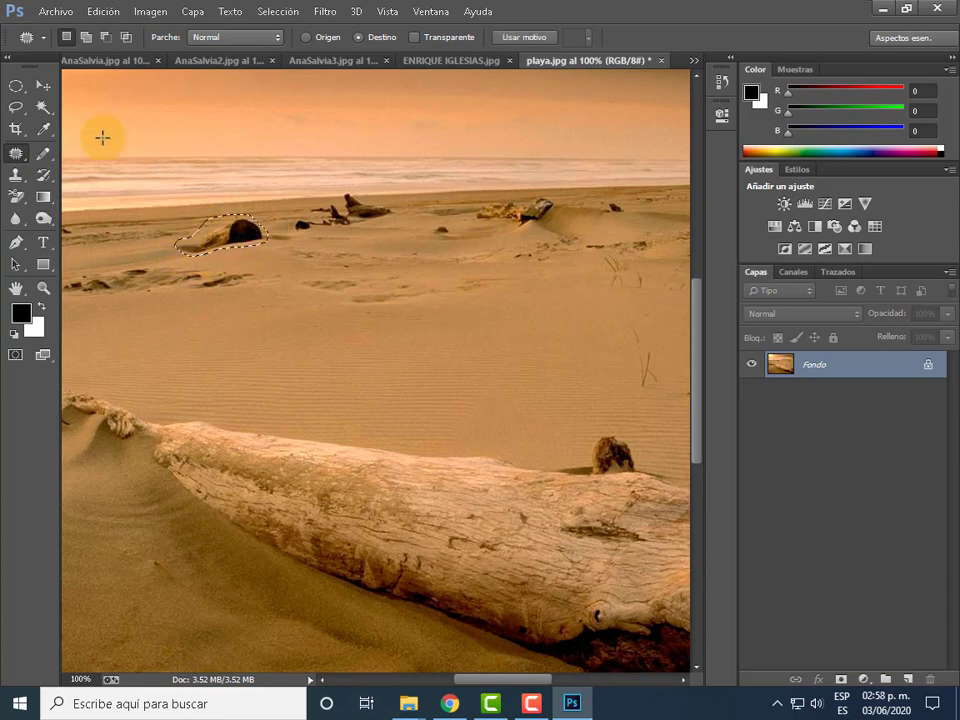
{"action": "left_click", "coordinate": [81, 340]}
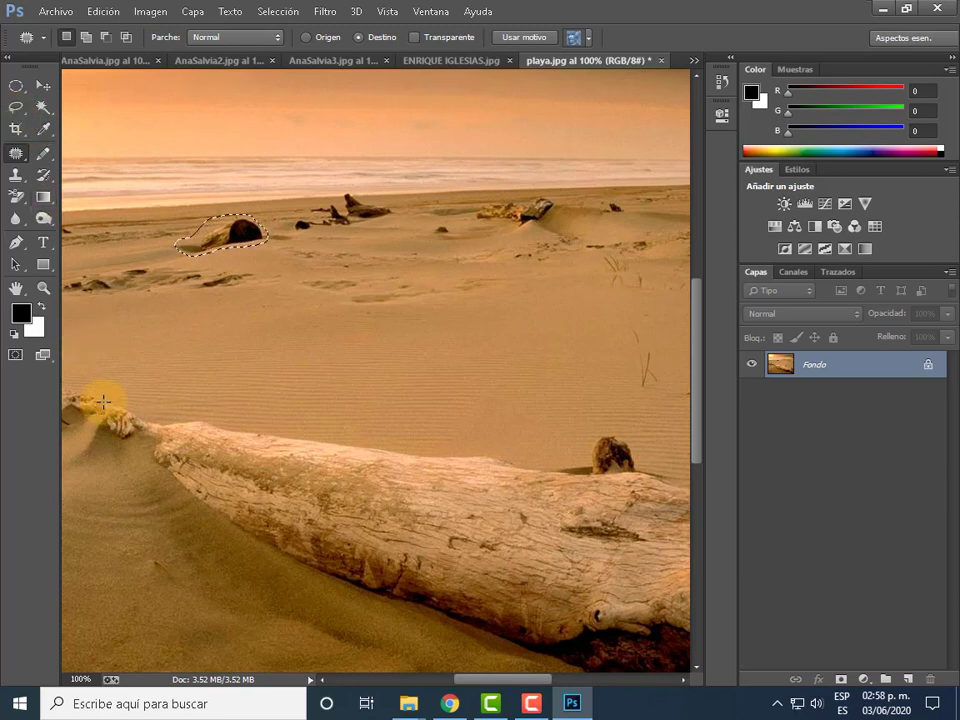
{"action": "left_click", "coordinate": [531, 703]}
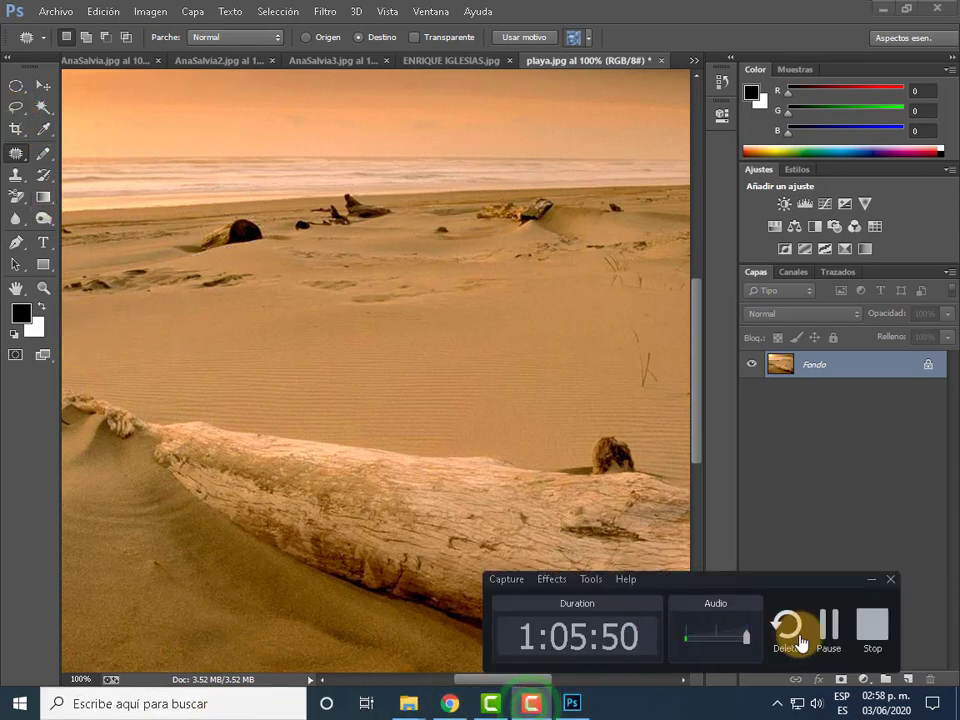
{"action": "left_click", "coordinate": [828, 625]}
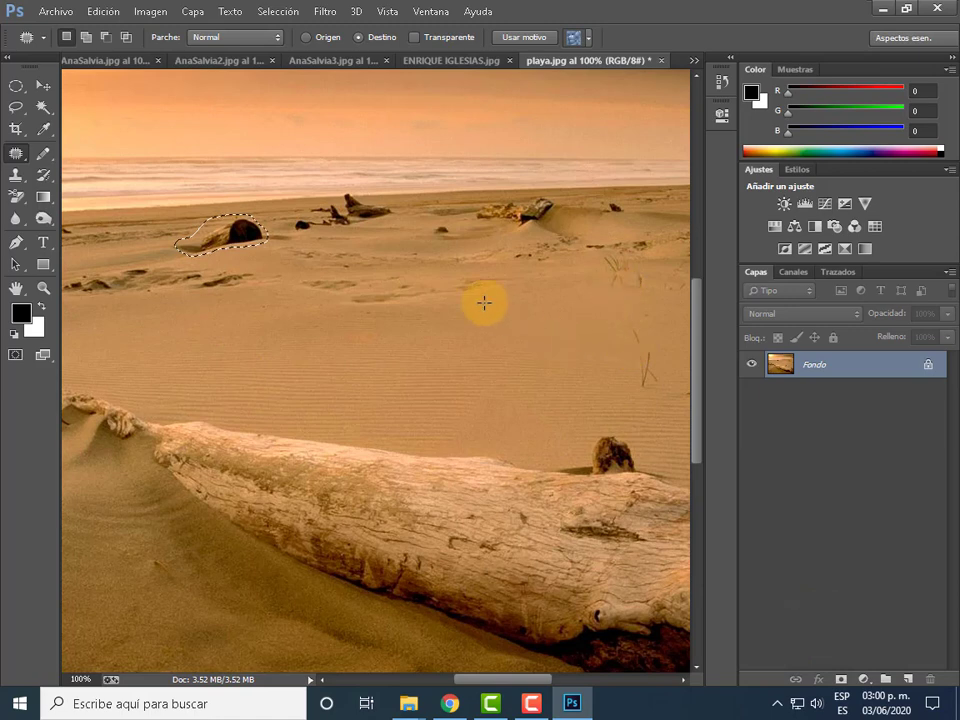
- Patch the lassoed log with Según el contenido onto clean sand, then deselect
{"action": "left_click", "coordinate": [16, 108]}
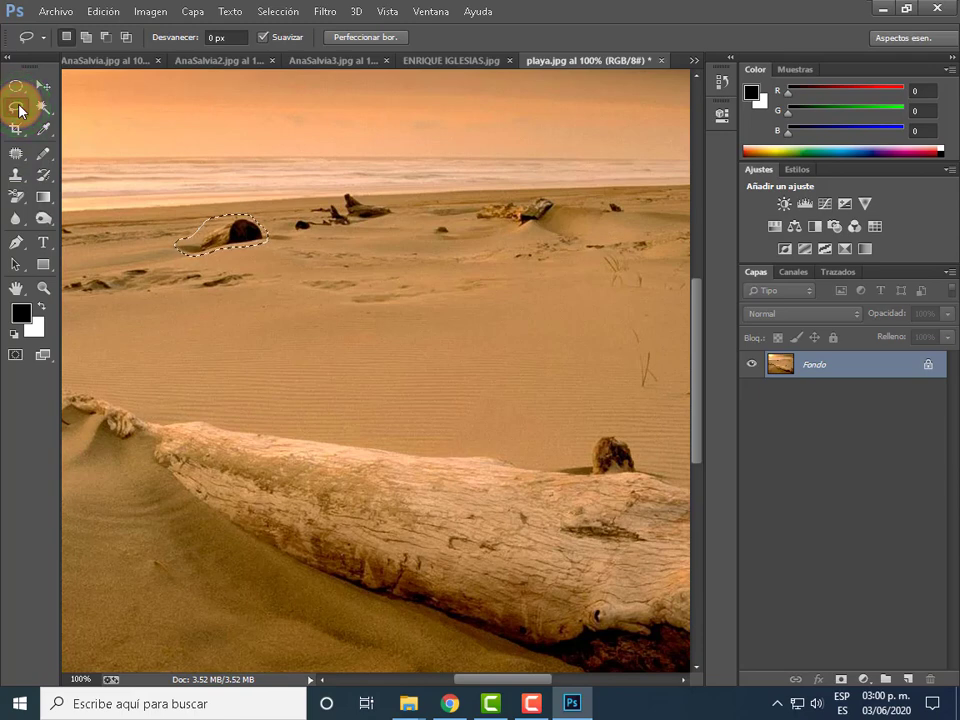
{"action": "left_click", "coordinate": [16, 155]}
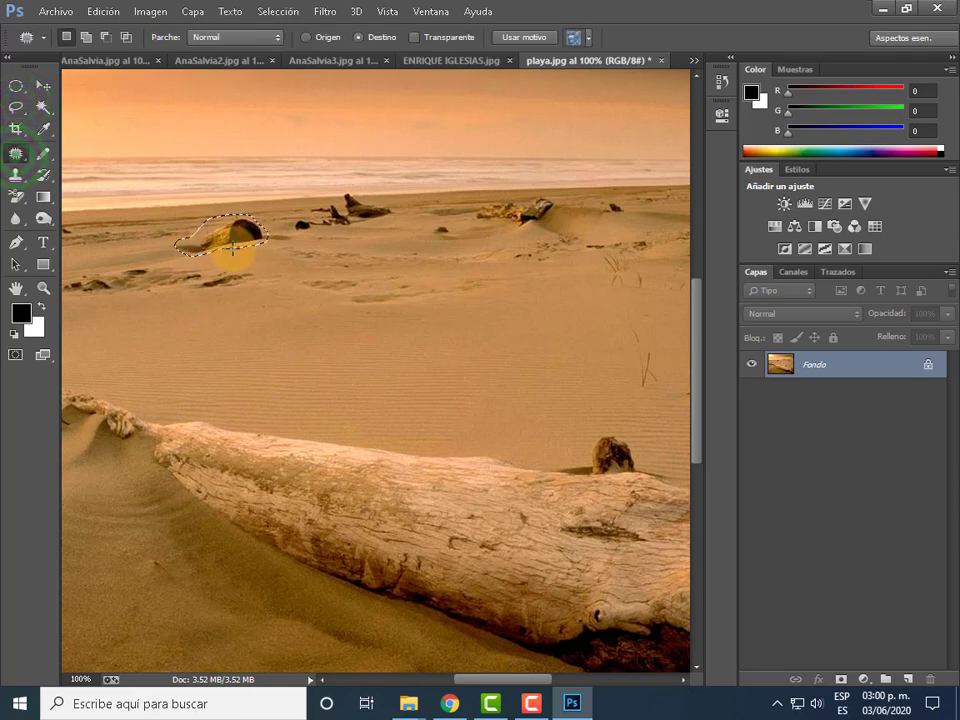
{"action": "left_click", "coordinate": [244, 40]}
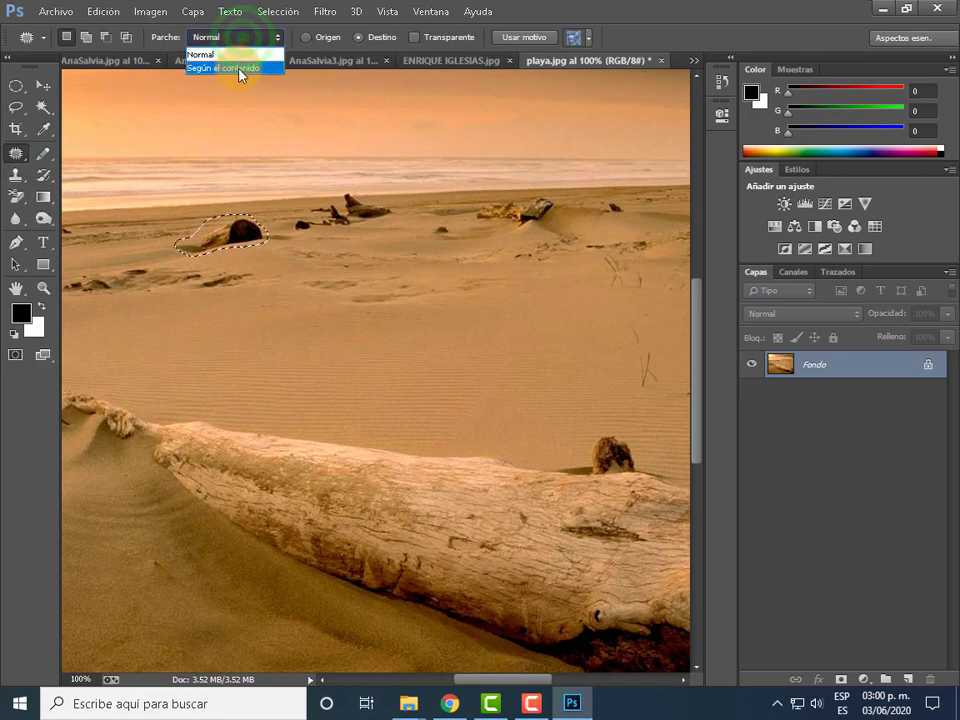
{"action": "left_click", "coordinate": [240, 70]}
{"action": "mouse_move", "coordinate": [230, 237]}
{"action": "left_mouse_down"}
{"action": "mouse_move", "coordinate": [285, 287]}
{"action": "mouse_move", "coordinate": [310, 285]}
{"action": "left_mouse_up"}
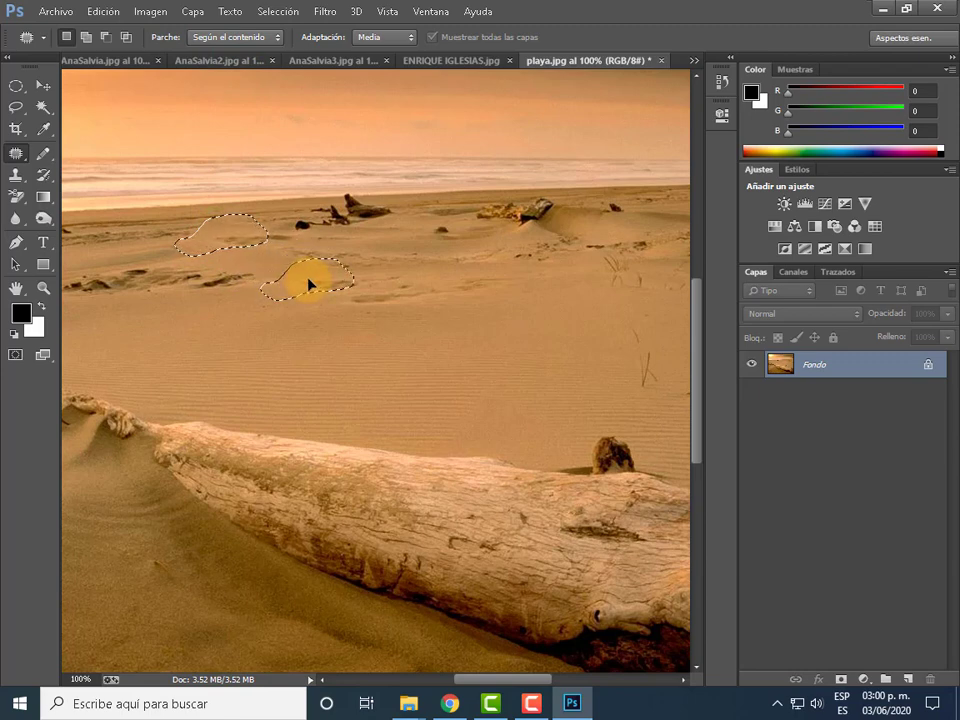
{"action": "left_click", "coordinate": [15, 85]}
{"action": "left_click_drag", "start_coordinate": [210, 321], "coordinate": [210, 321]}
{"action": "left_click", "coordinate": [208, 320]}
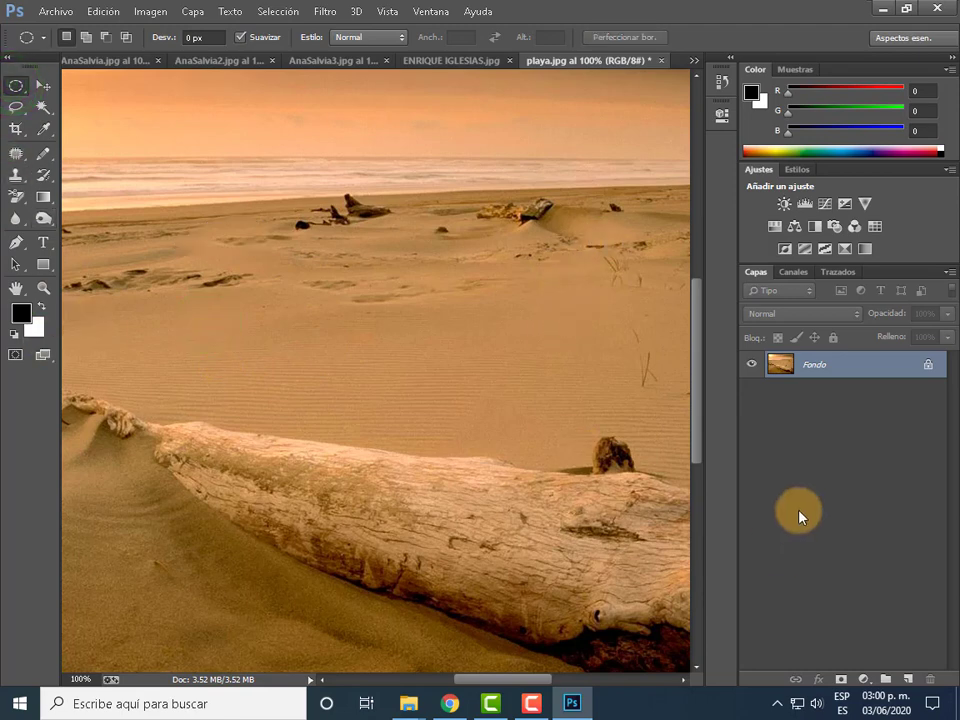
{"action": "left_click", "coordinate": [531, 704]}
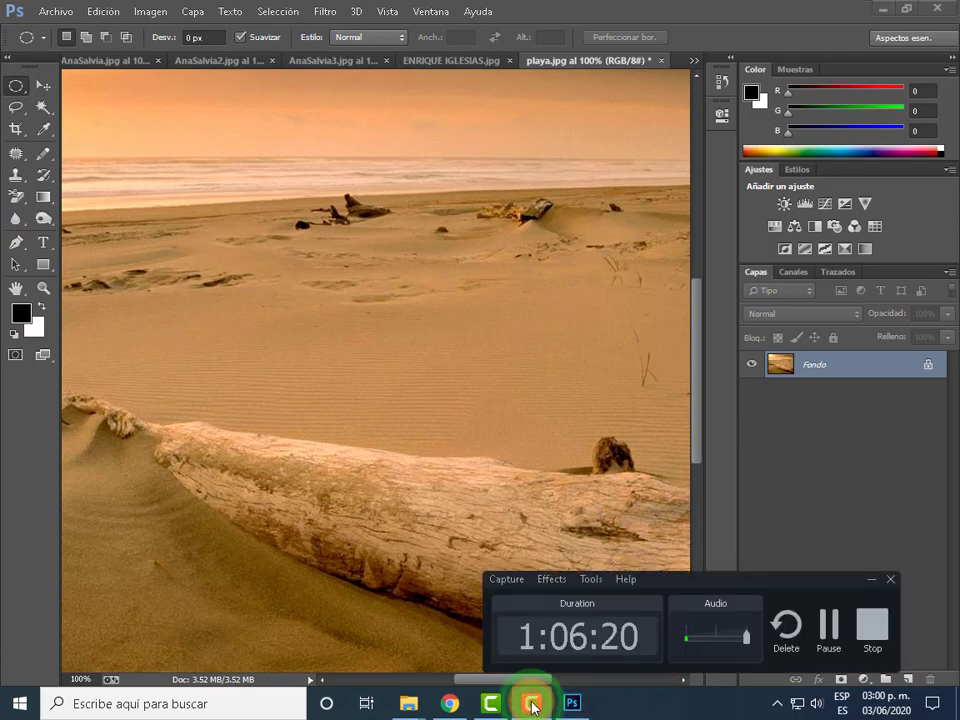
{"action": "left_click", "coordinate": [531, 704]}
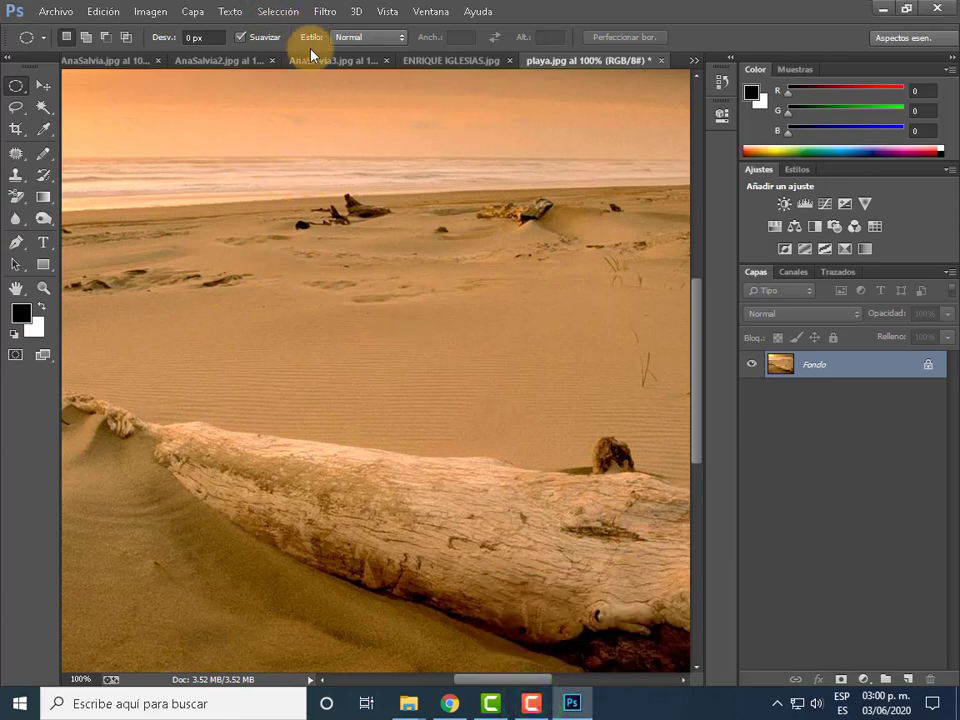
{"action": "left_click", "coordinate": [531, 704]}
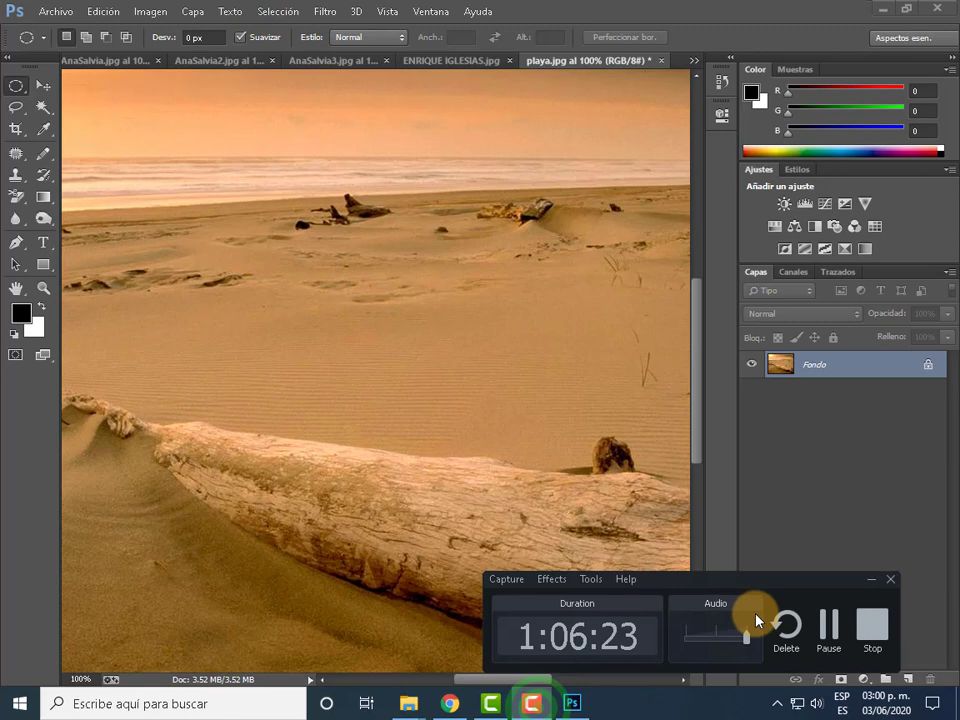
{"action": "left_click", "coordinate": [829, 628]}
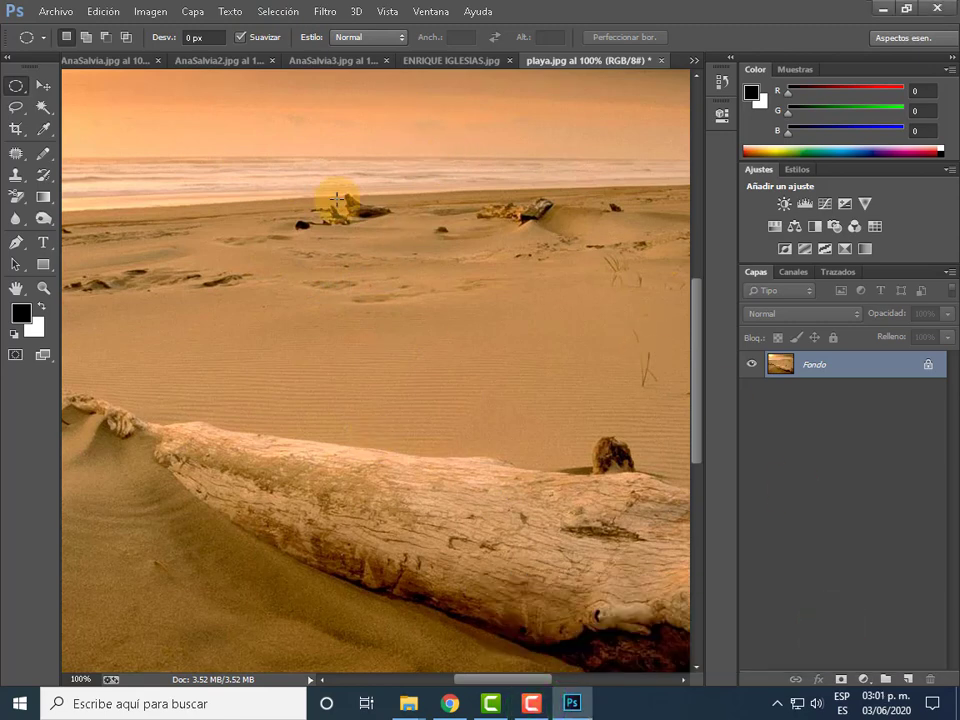
- Patch the small sand blemish with clean sand from below, then deselect
{"action": "left_click", "coordinate": [16, 153]}
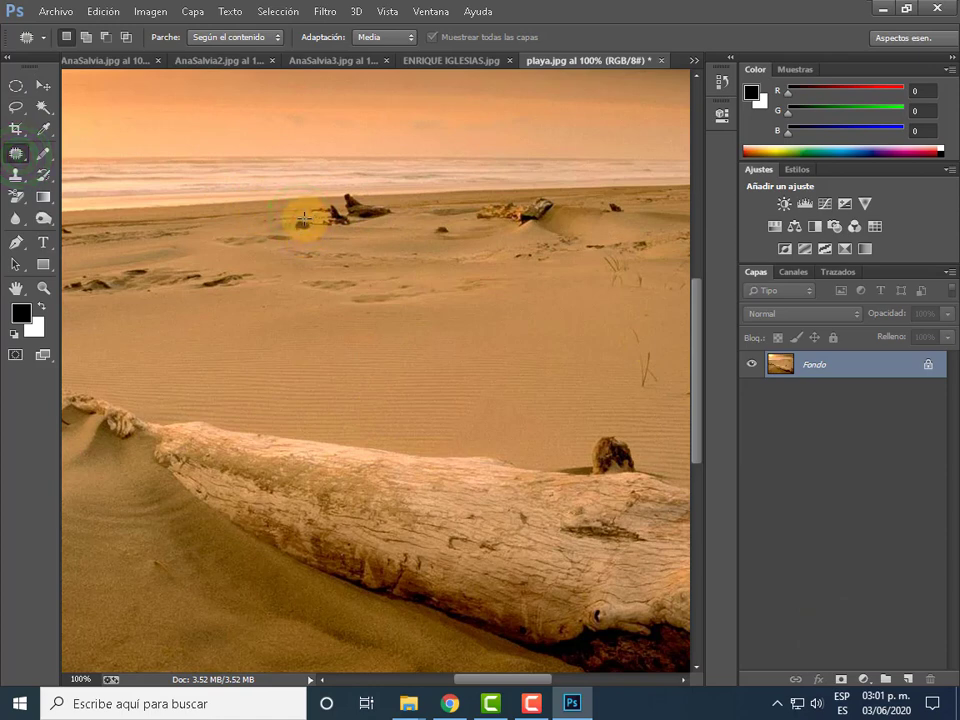
{"action": "mouse_move", "coordinate": [304, 218]}
{"action": "left_mouse_down"}
{"action": "mouse_move", "coordinate": [298, 226]}
{"action": "mouse_move", "coordinate": [316, 236]}
{"action": "left_mouse_up"}
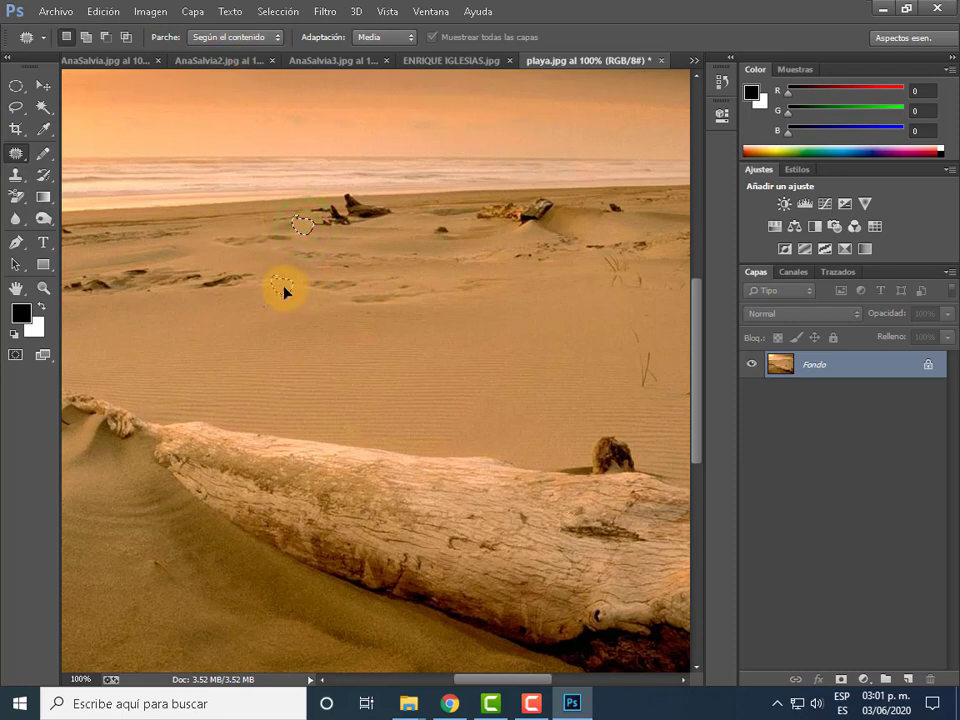
{"action": "left_click_drag", "start_coordinate": [292, 297], "coordinate": [285, 289]}
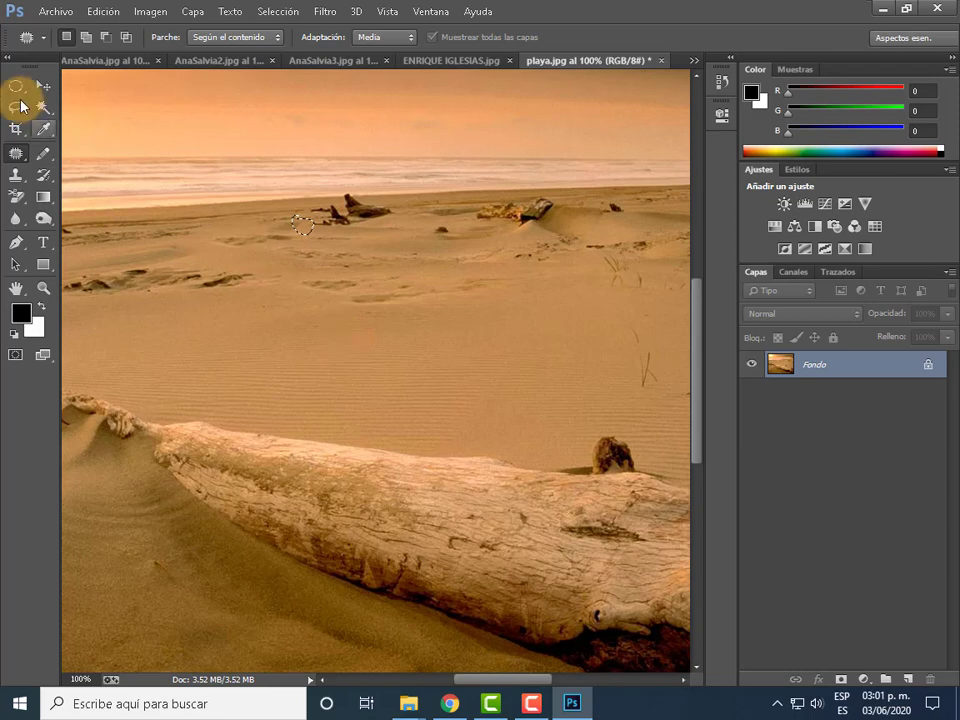
{"action": "left_click", "coordinate": [16, 85]}
{"action": "left_click", "coordinate": [263, 347]}
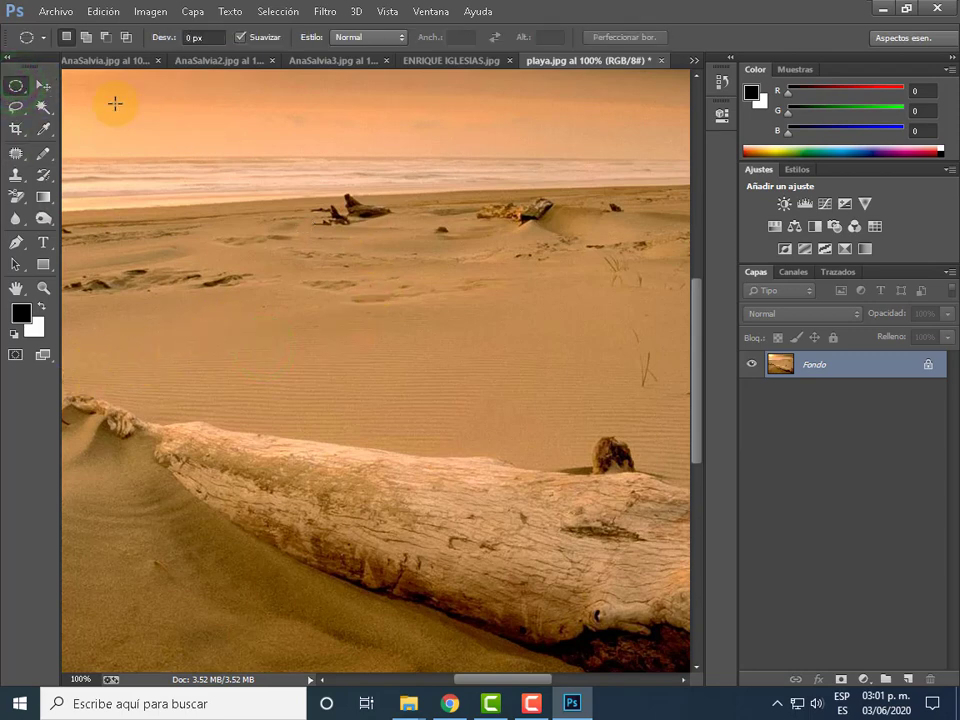
- Patch the driftwood piece near the shoreline with nearby sand and zoom in to 200%
{"action": "left_click", "coordinate": [16, 155]}
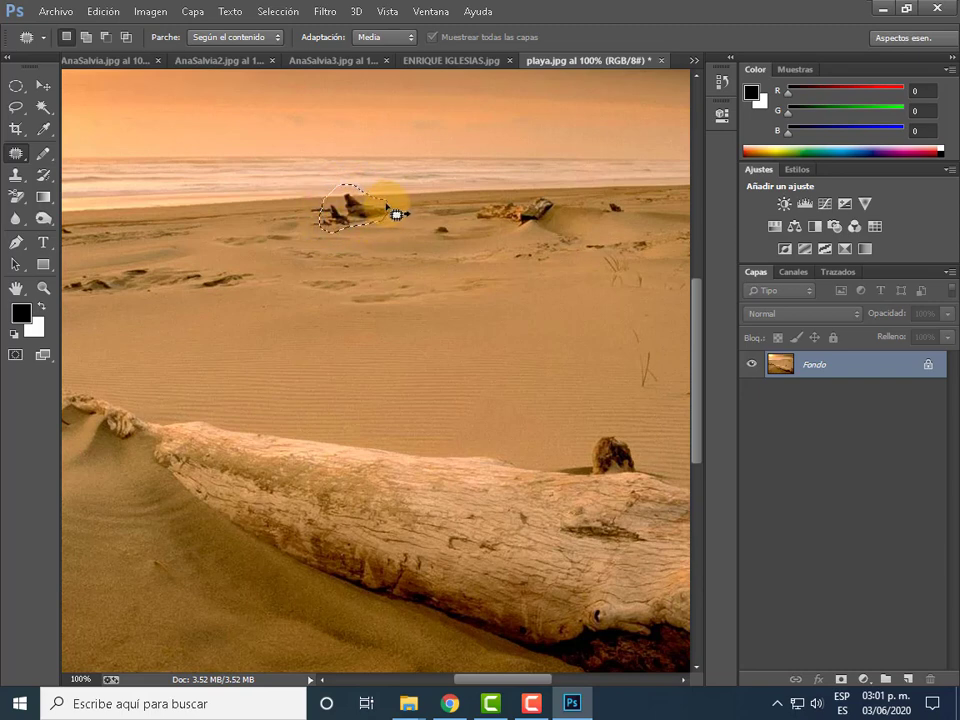
{"action": "left_click_drag", "start_coordinate": [362, 224], "coordinate": [358, 248]}
{"action": "mouse_move", "coordinate": [432, 322]}
{"action": "left_mouse_down"}
{"action": "mouse_move", "coordinate": [428, 348]}
{"action": "mouse_move", "coordinate": [458, 354]}
{"action": "left_mouse_up"}
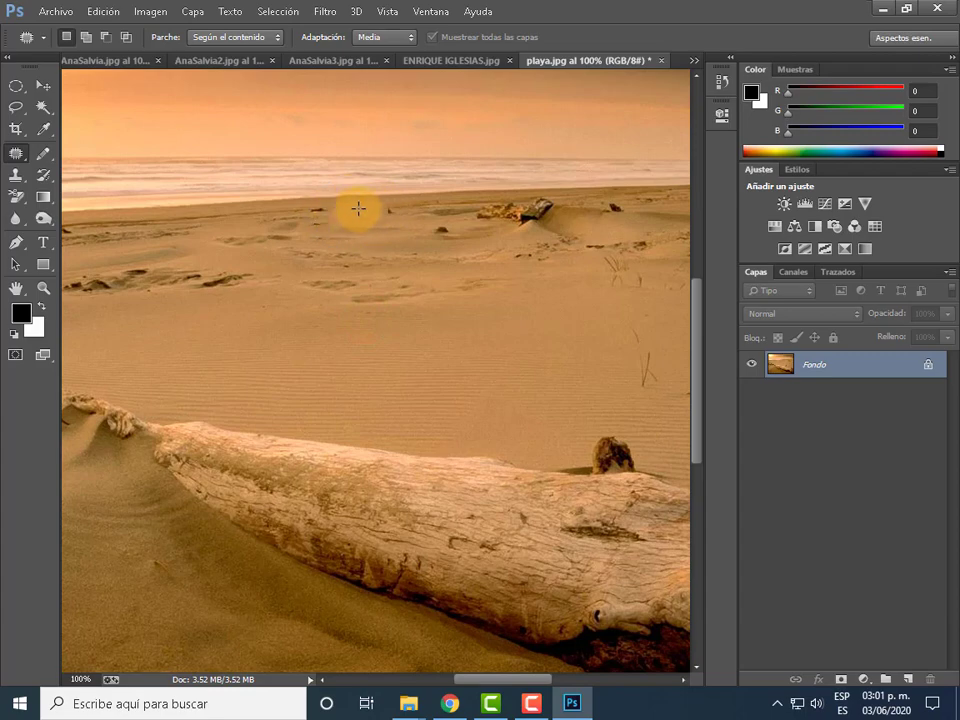
{"action": "key", "text": "ctrl+plus"}
{"action": "left_click_drag", "start_coordinate": [699, 388], "coordinate": [701, 315]}
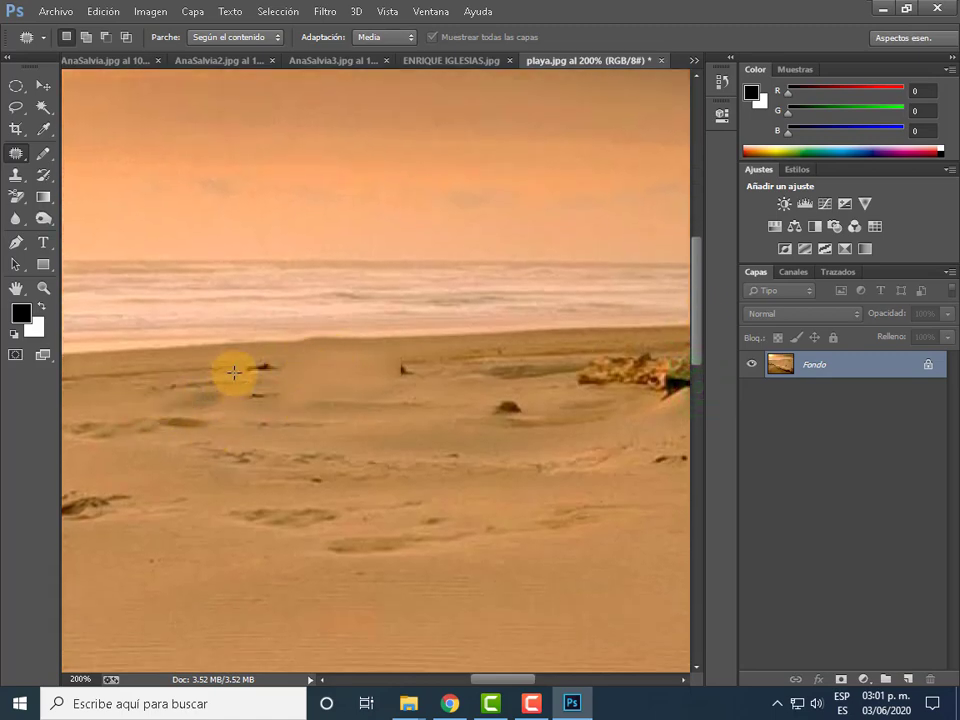
- Choose the Sharpen tool and sharpen the sand where the driftwood was removed
{"action": "left_click", "coordinate": [28, 223]}
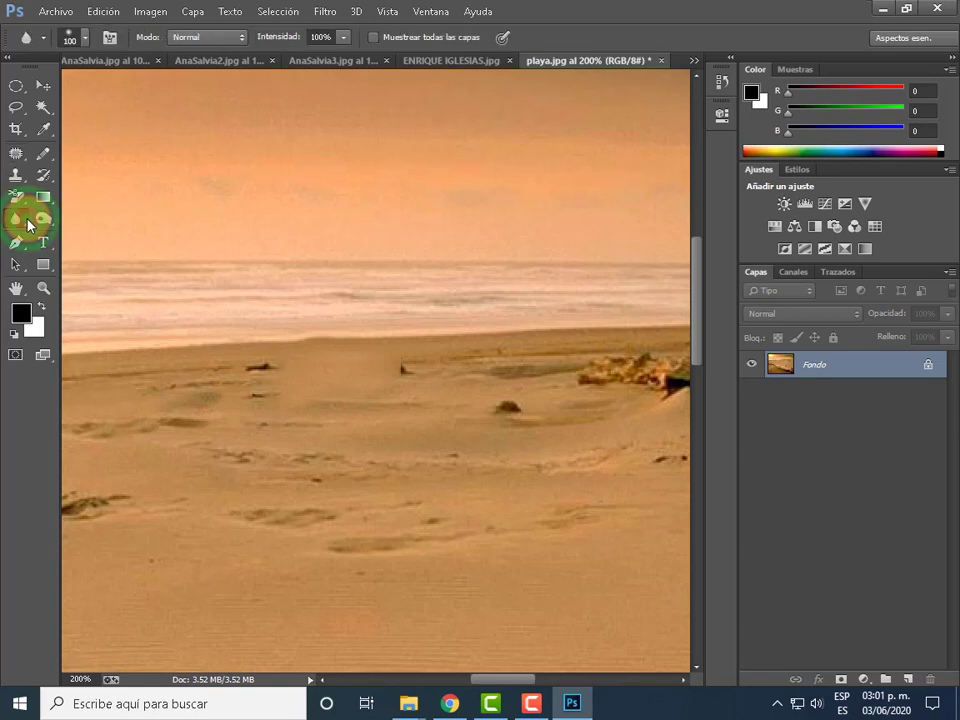
{"action": "left_click", "coordinate": [28, 223]}
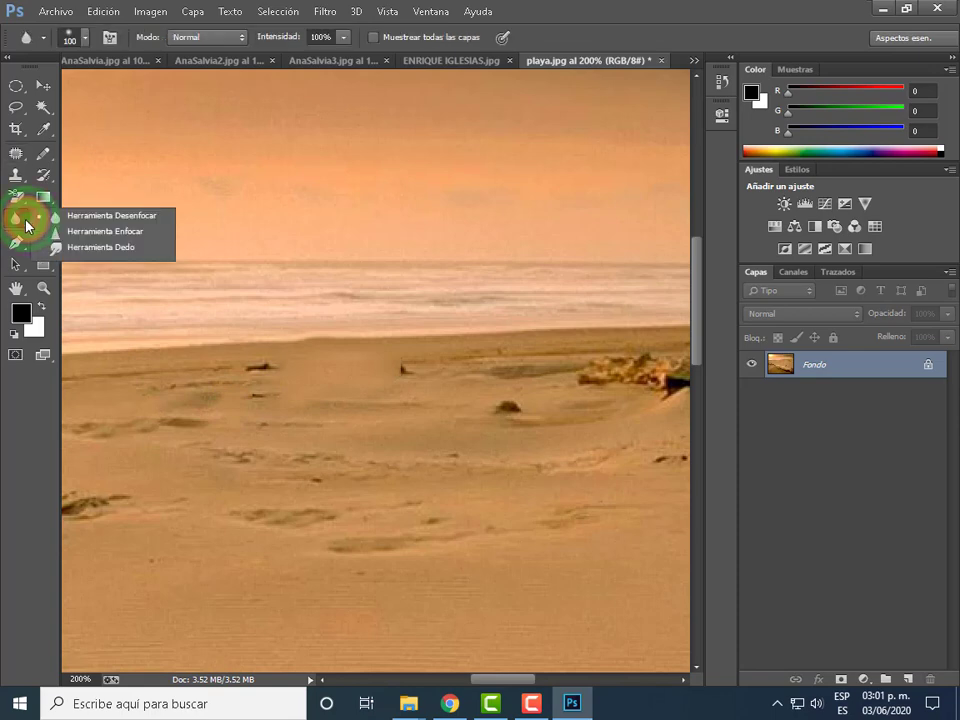
{"action": "left_click", "coordinate": [112, 232]}
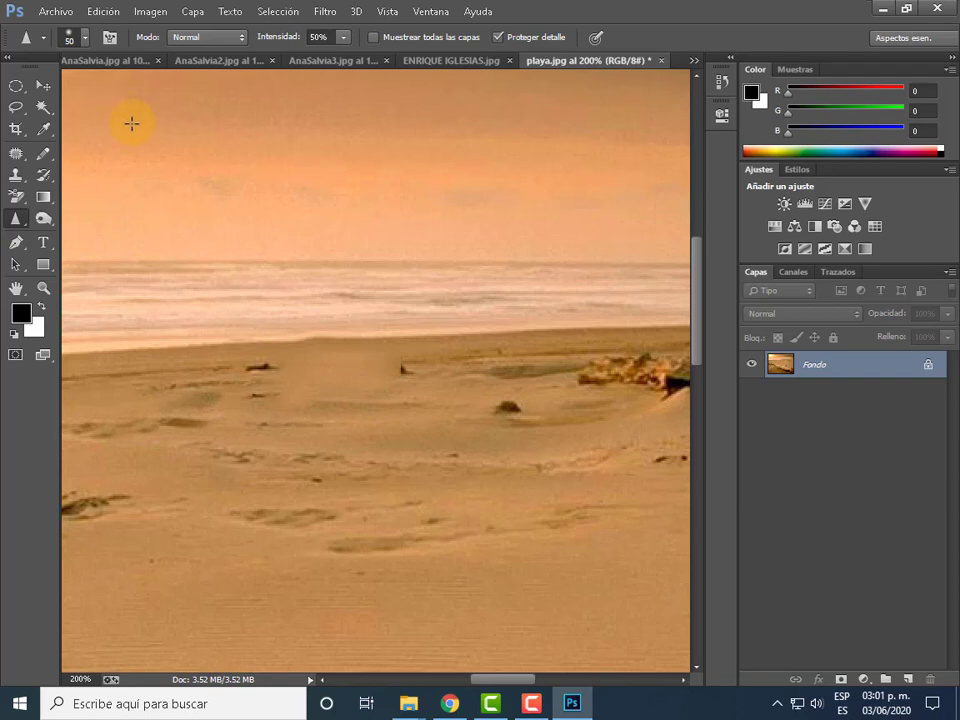
{"action": "left_click_drag", "start_coordinate": [317, 360], "coordinate": [313, 364]}
- Set the Sharpen brush size to 40 px
{"action": "left_click", "coordinate": [86, 40]}
{"action": "left_click", "coordinate": [175, 70]}
{"action": "type", "text": "40"}
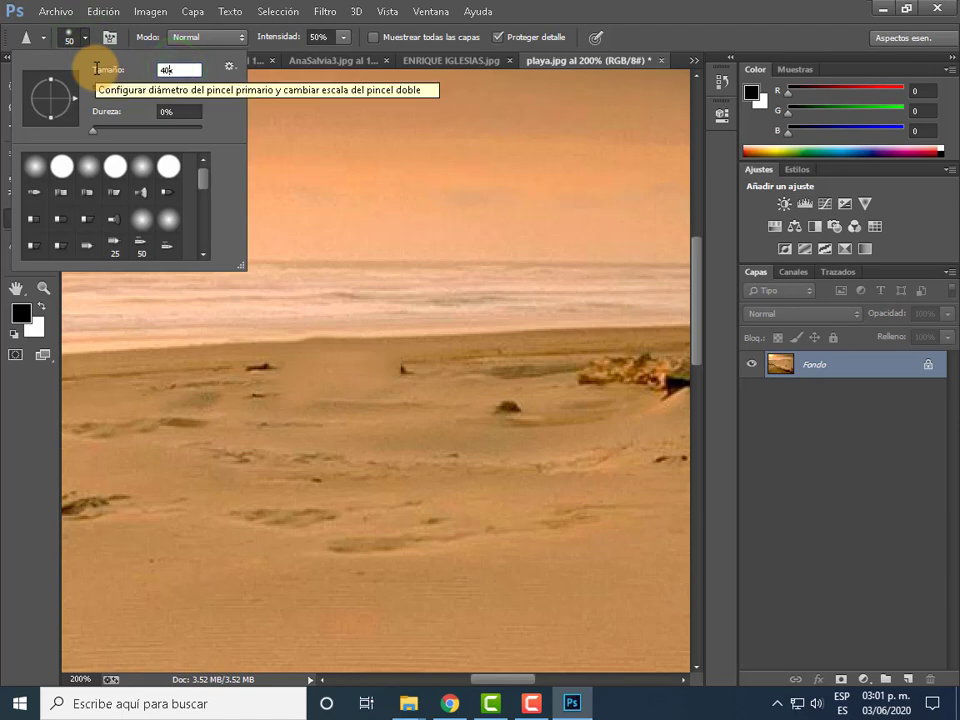
{"action": "key", "text": "Return"}
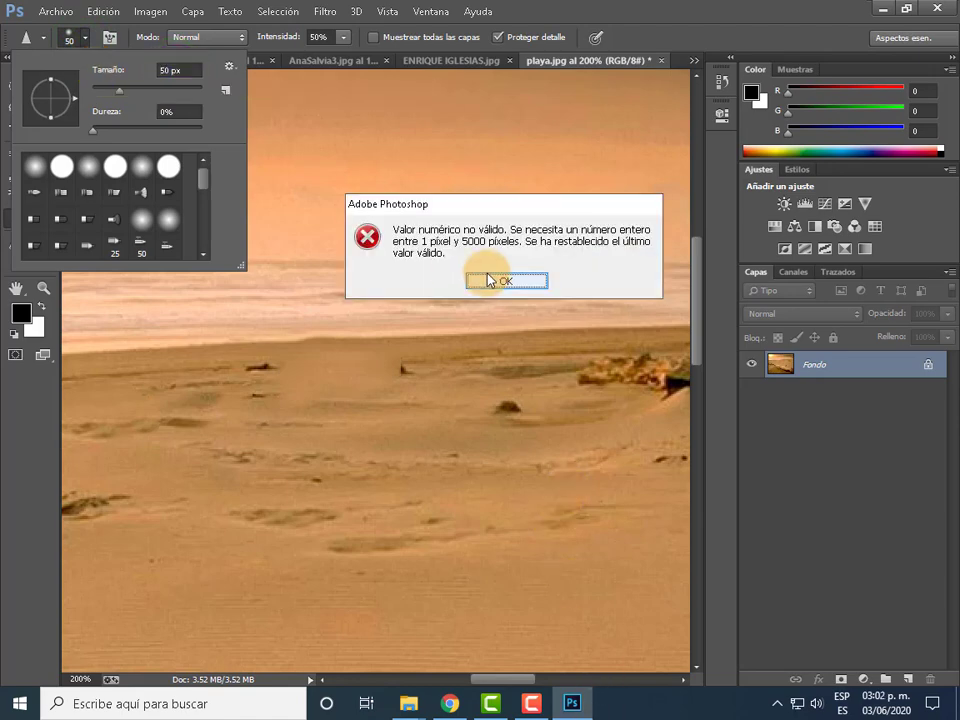
{"action": "left_click", "coordinate": [520, 280]}
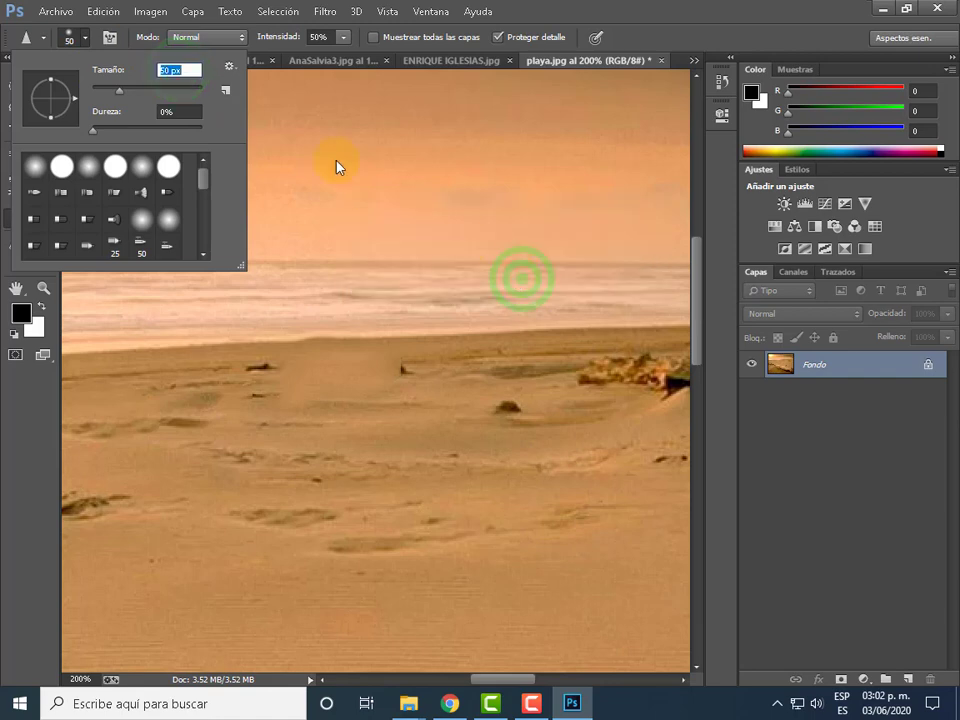
{"action": "left_click", "coordinate": [182, 70]}
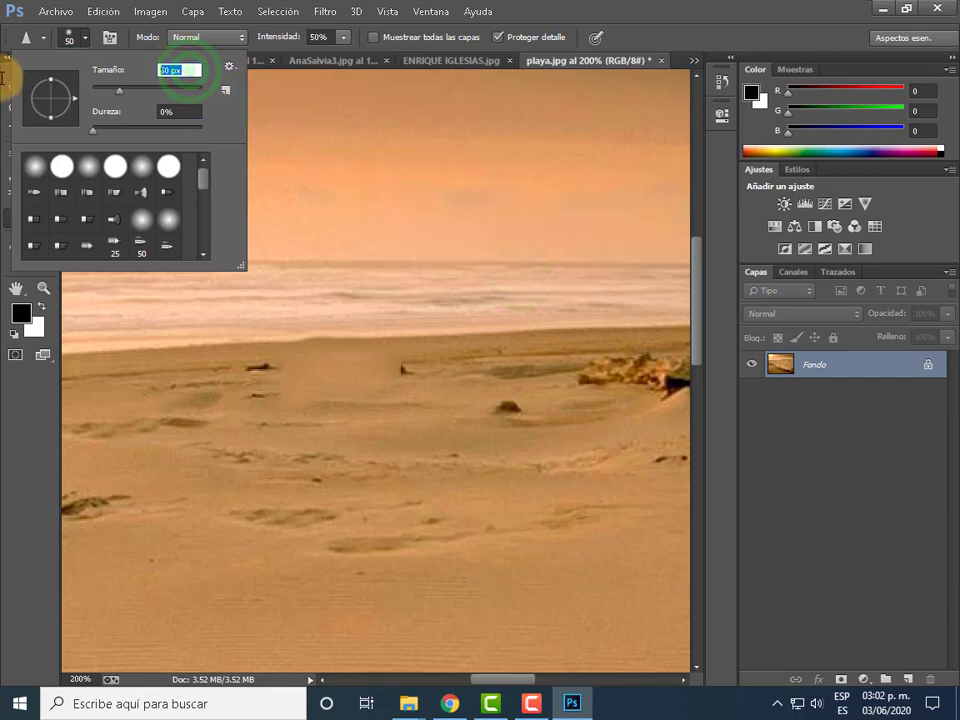
{"action": "type", "text": "40"}
{"action": "key", "text": "Return"}
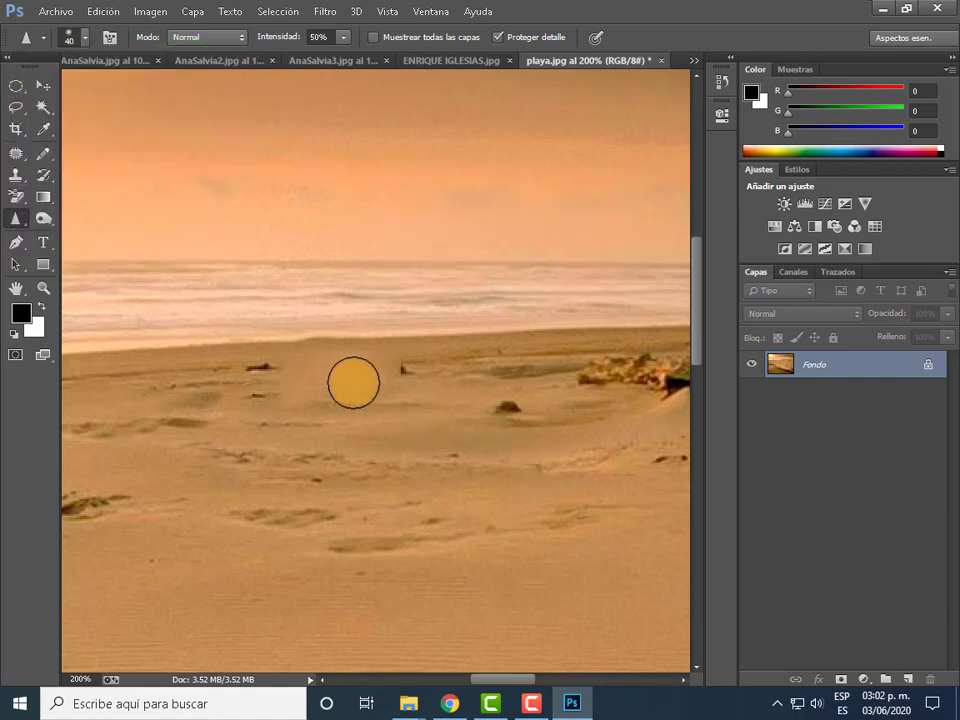
- Sharpen several spots of sand near the shoreline and the patched area
{"action": "left_click_drag", "start_coordinate": [317, 380], "coordinate": [377, 366]}
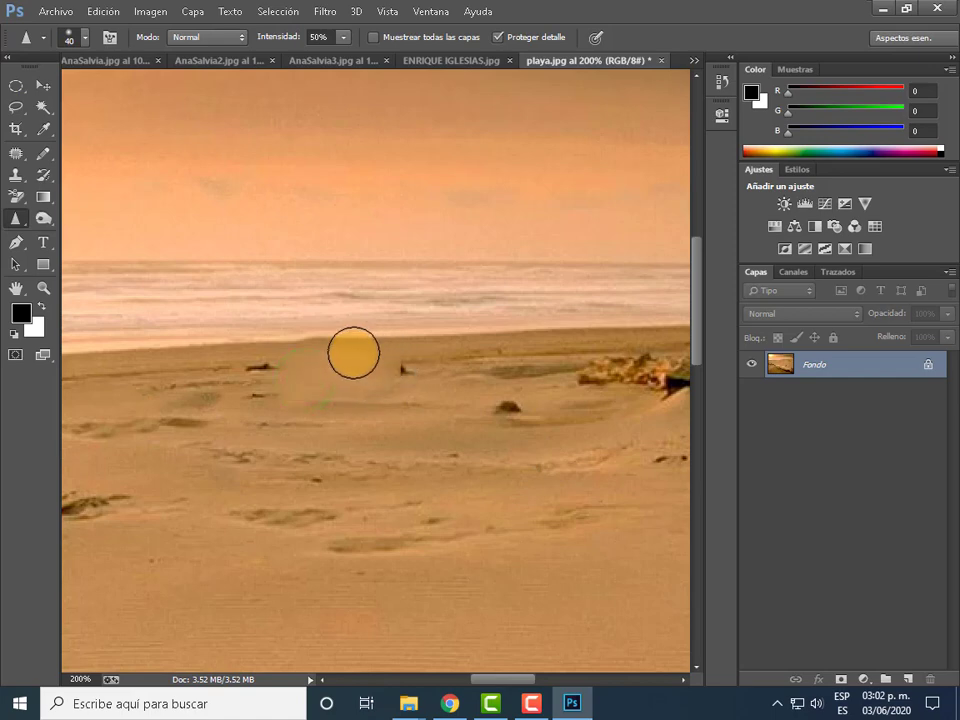
{"action": "left_click", "coordinate": [304, 348]}
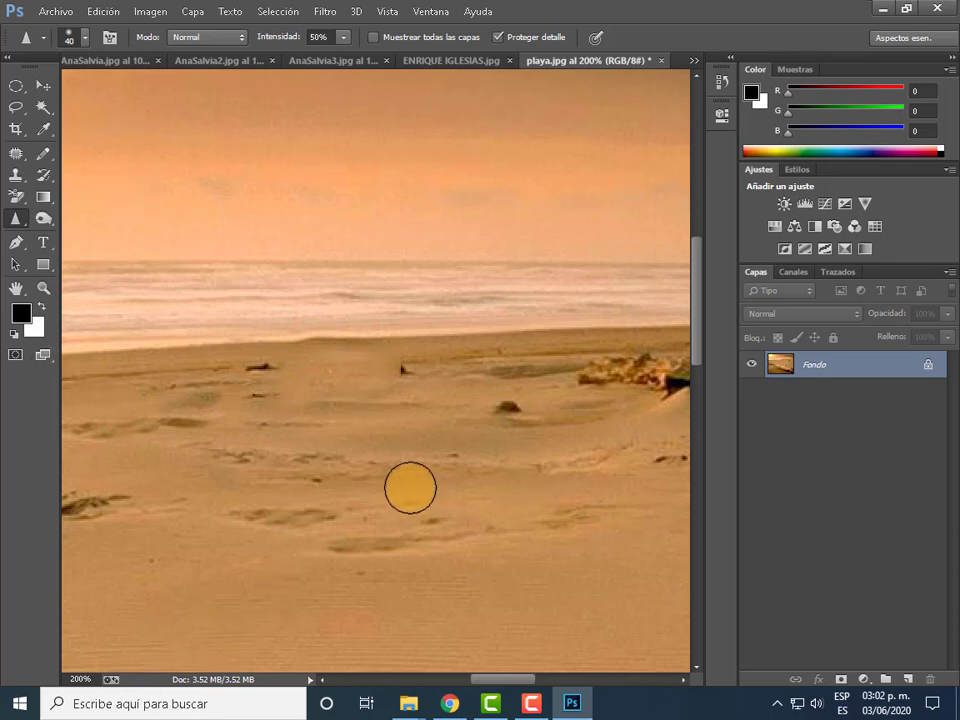
{"action": "left_click", "coordinate": [221, 415]}
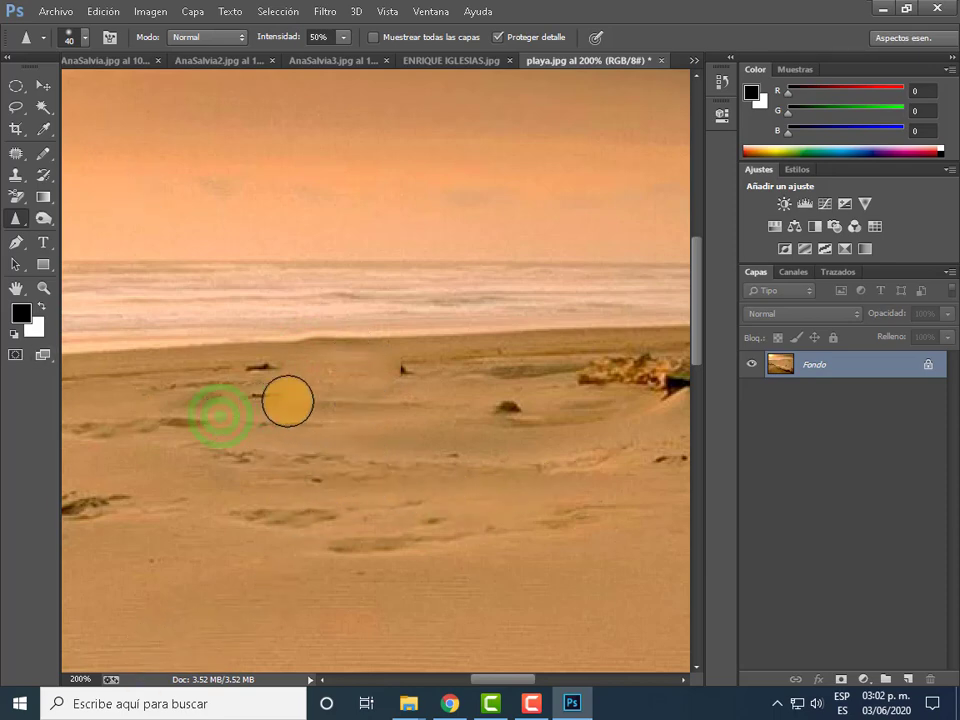
{"action": "left_click", "coordinate": [313, 403]}
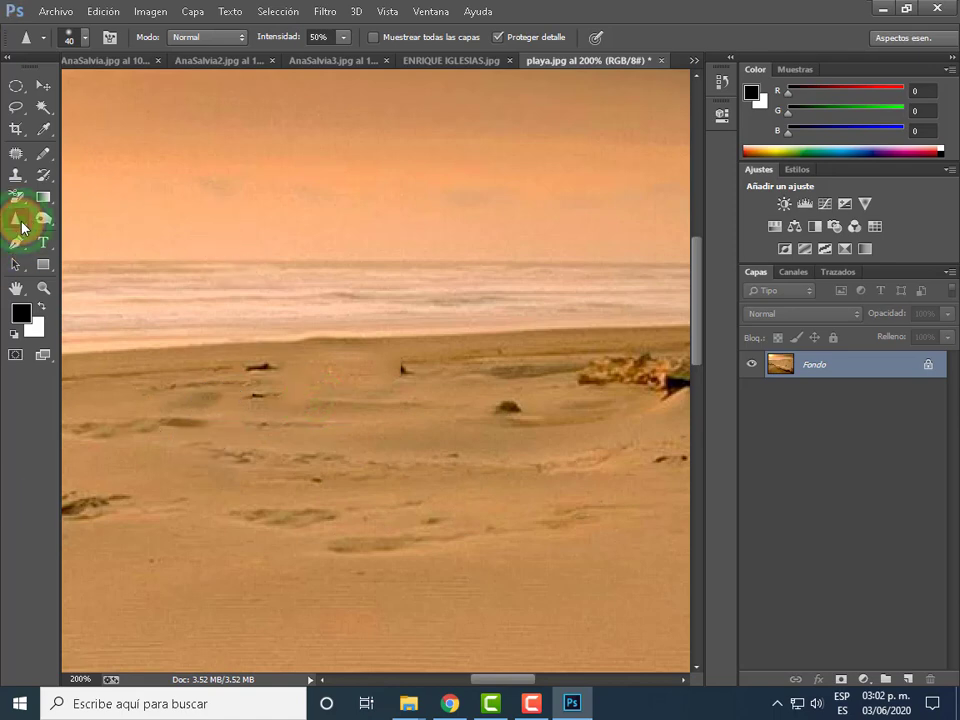
- Reselect the Sharpen tool, then scroll and zoom out to view the whole beach
{"action": "left_click", "coordinate": [22, 227]}
{"action": "left_click", "coordinate": [110, 232]}
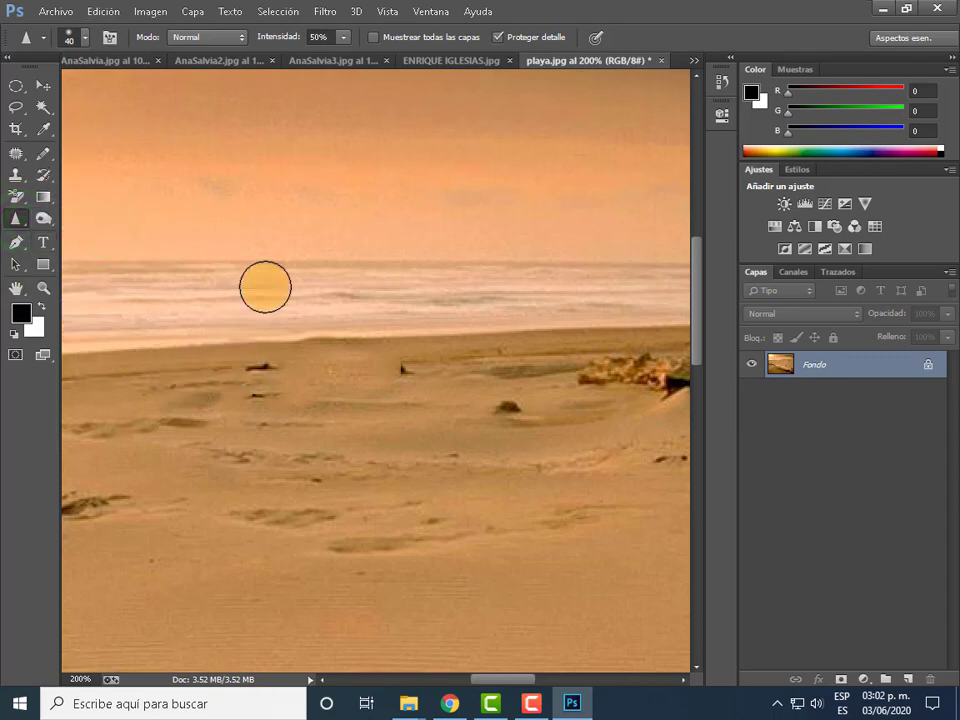
{"action": "scroll", "coordinate": [520, 499], "scroll_direction": "down", "scroll_amount": 1}
{"action": "scroll", "coordinate": [520, 499], "scroll_direction": "down", "scroll_amount": 1}
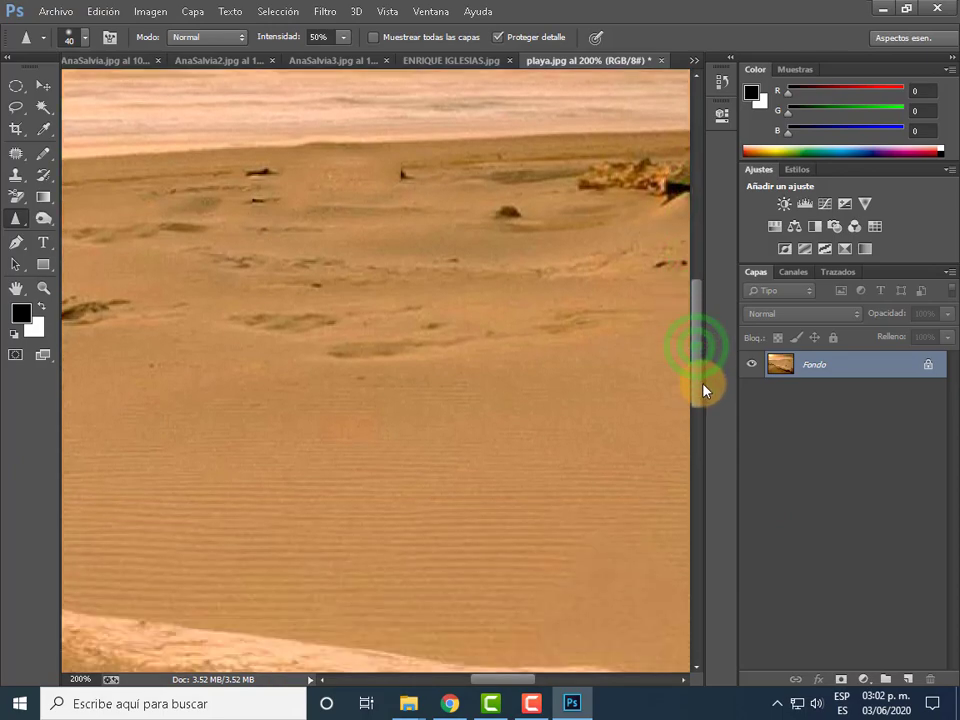
{"action": "left_click_drag", "start_coordinate": [697, 352], "coordinate": [700, 395]}
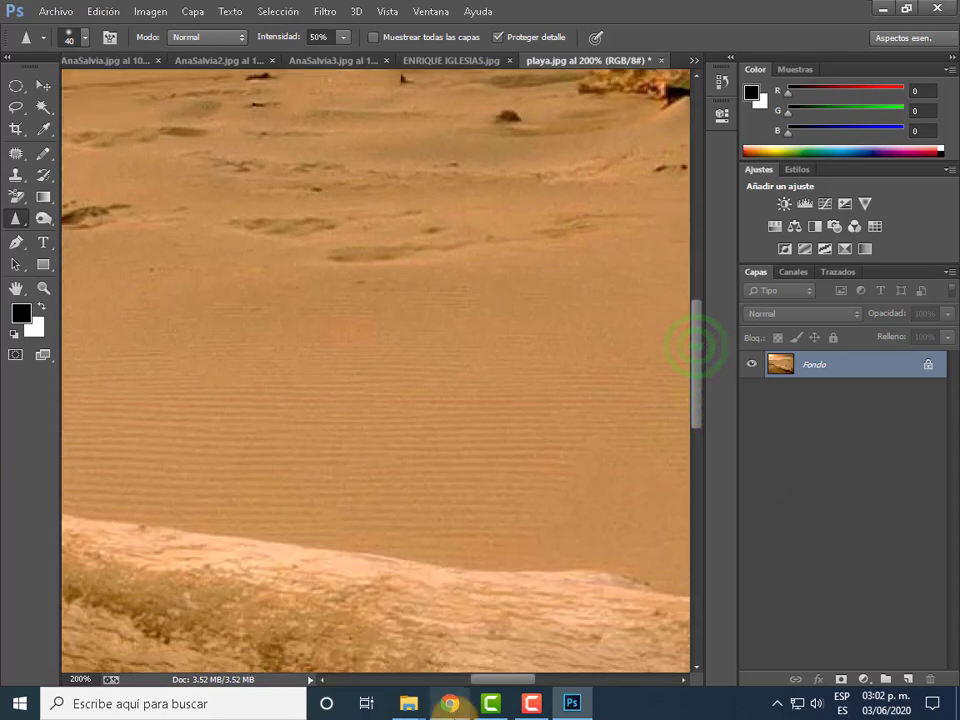
{"action": "left_click_drag", "start_coordinate": [525, 681], "coordinate": [495, 680]}
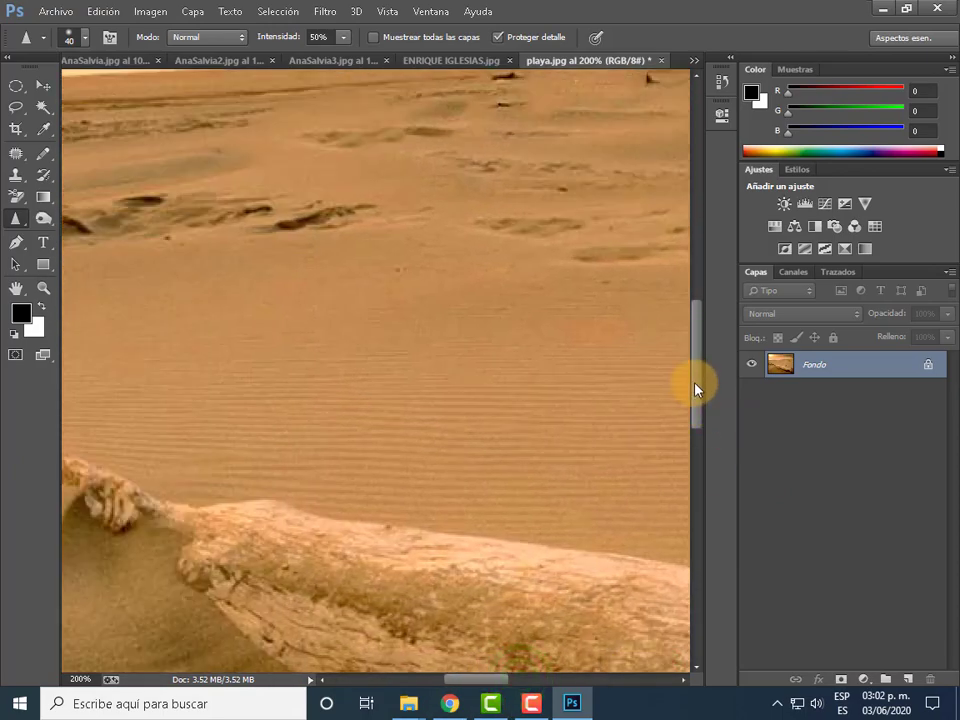
{"action": "key", "text": "ctrl+minus"}
{"action": "key", "text": "ctrl+minus"}
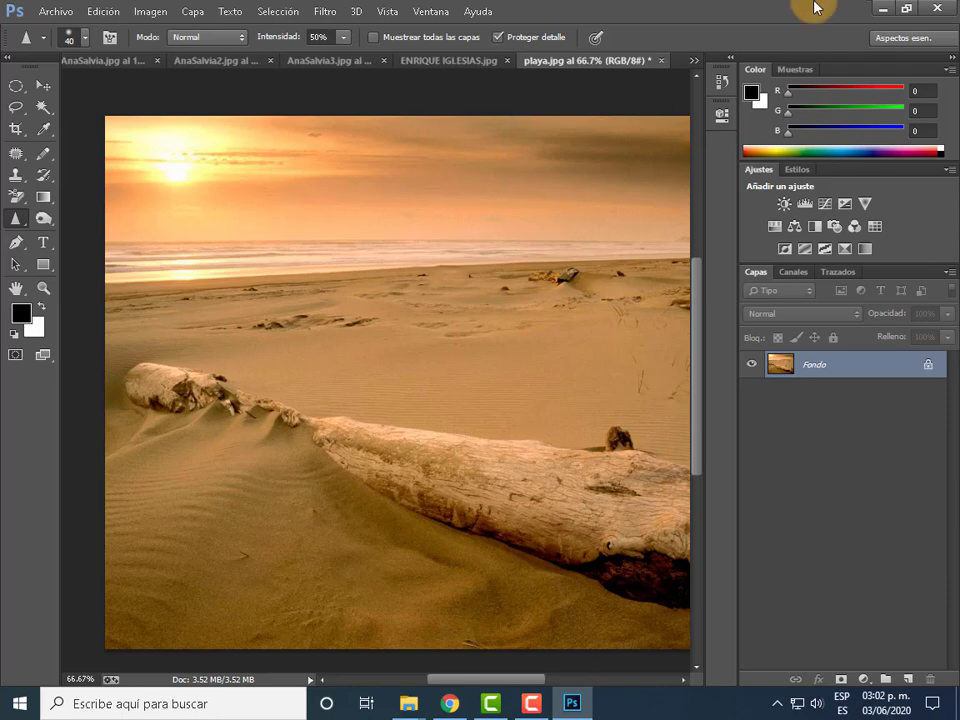
- Lasso the large driftwood log with surrounding sand and patch it with nearby sand
{"action": "left_click", "coordinate": [43, 85]}
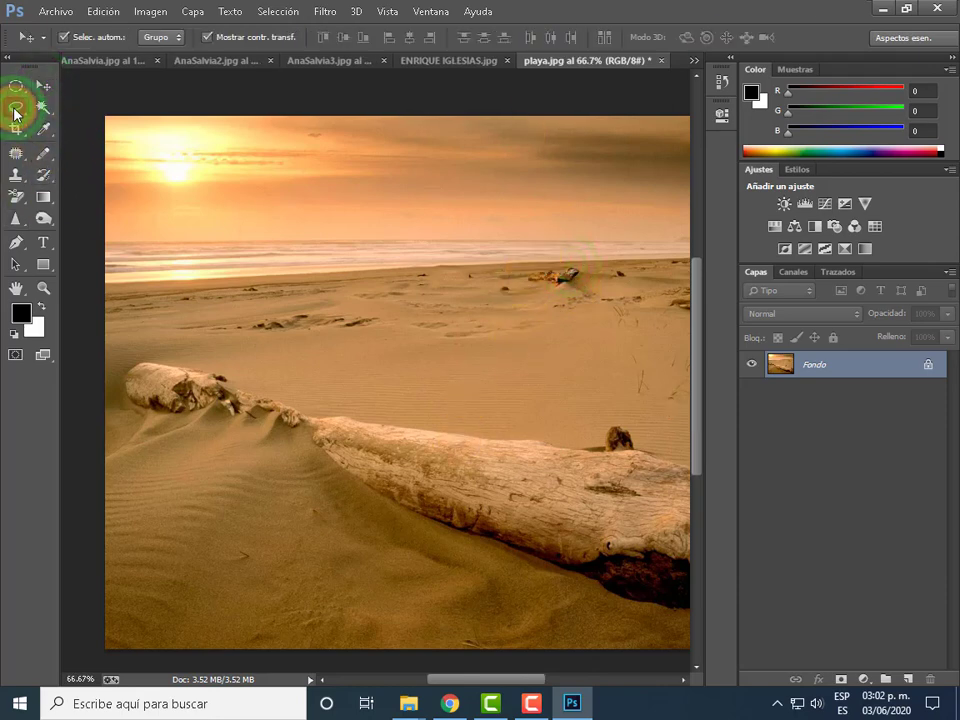
{"action": "left_click", "coordinate": [14, 111]}
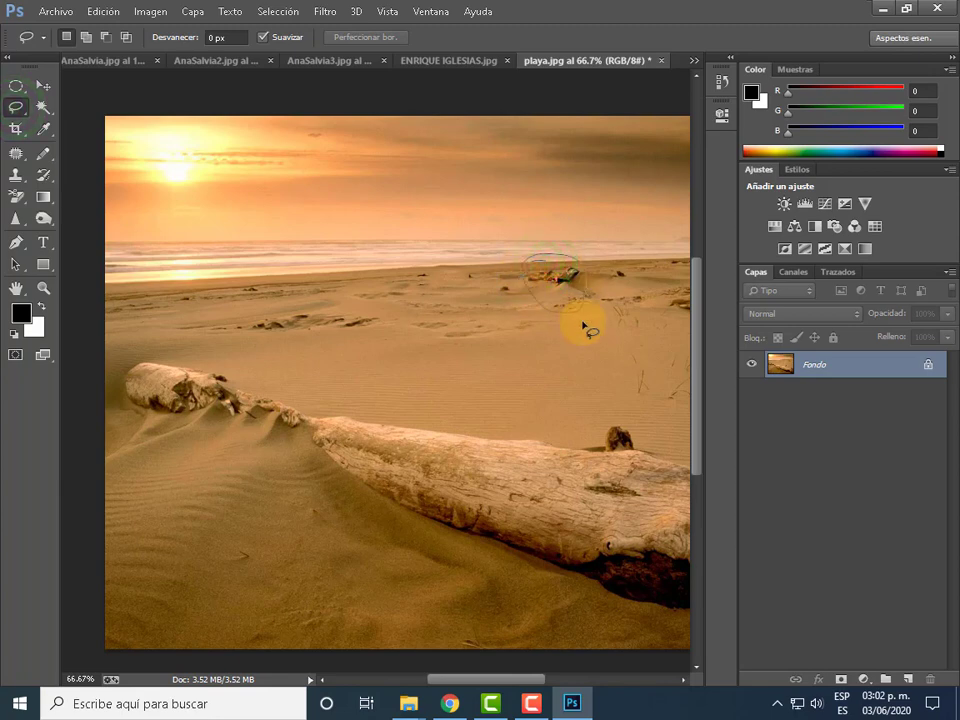
{"action": "left_click_drag", "start_coordinate": [540, 306], "coordinate": [585, 318]}
{"action": "key", "text": "ctrl+minus"}
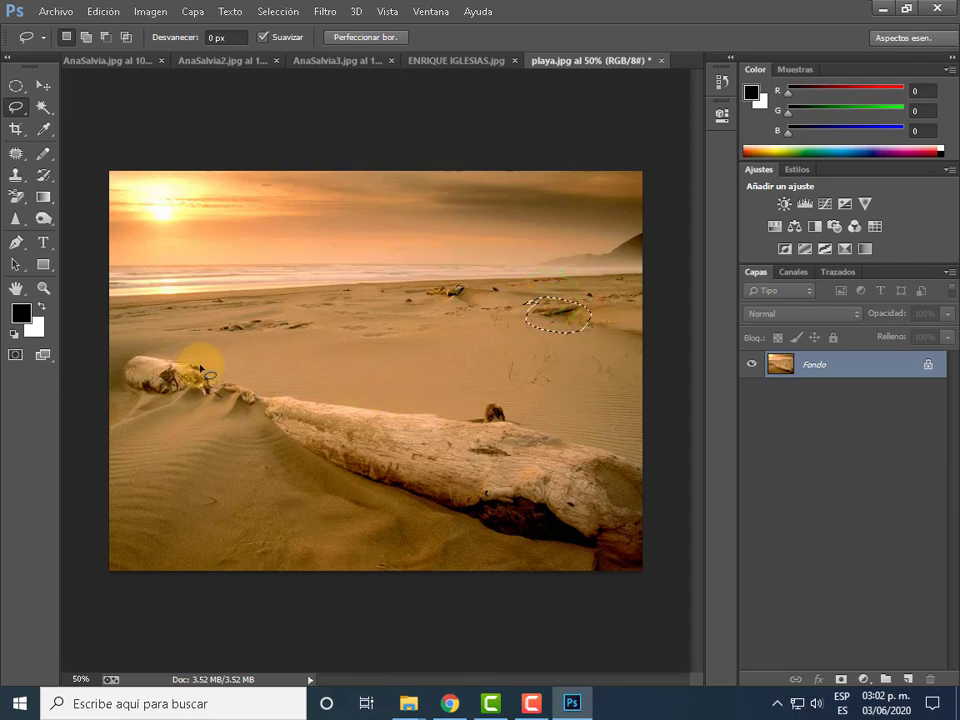
{"action": "mouse_move", "coordinate": [128, 350]}
{"action": "left_mouse_down"}
{"action": "mouse_move", "coordinate": [640, 583]}
{"action": "mouse_move", "coordinate": [112, 318]}
{"action": "left_mouse_up"}
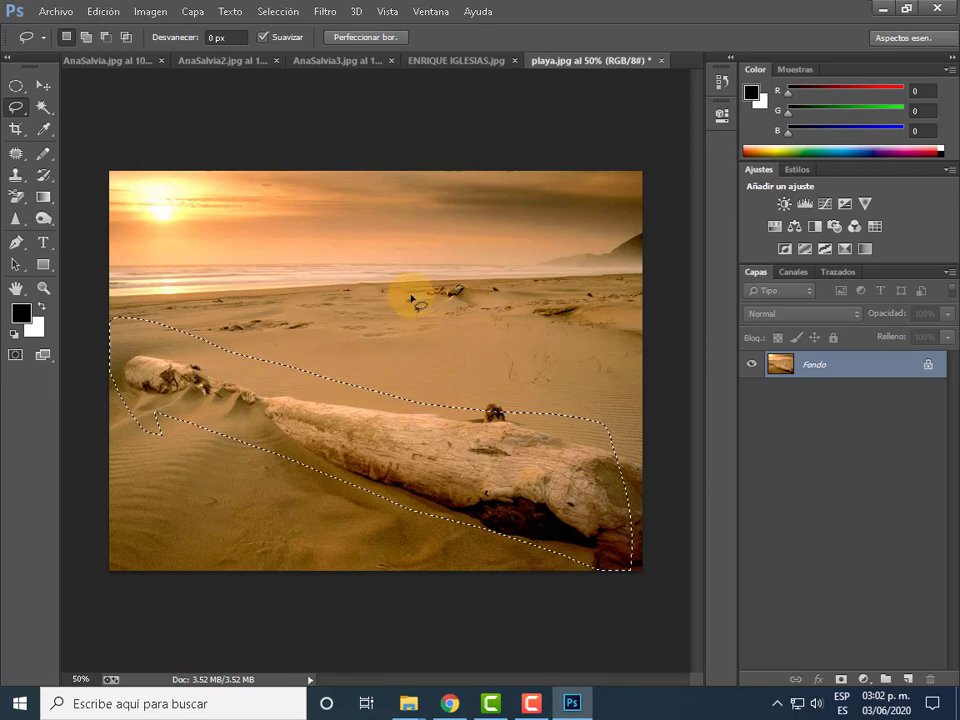
{"action": "left_click", "coordinate": [22, 112]}
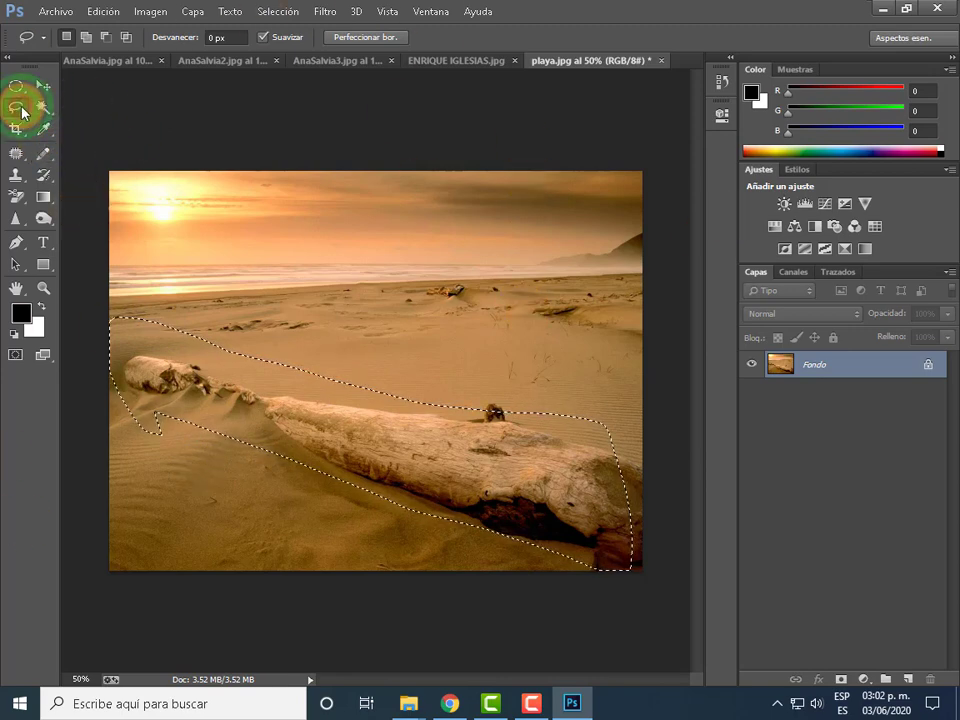
{"action": "left_click", "coordinate": [16, 153]}
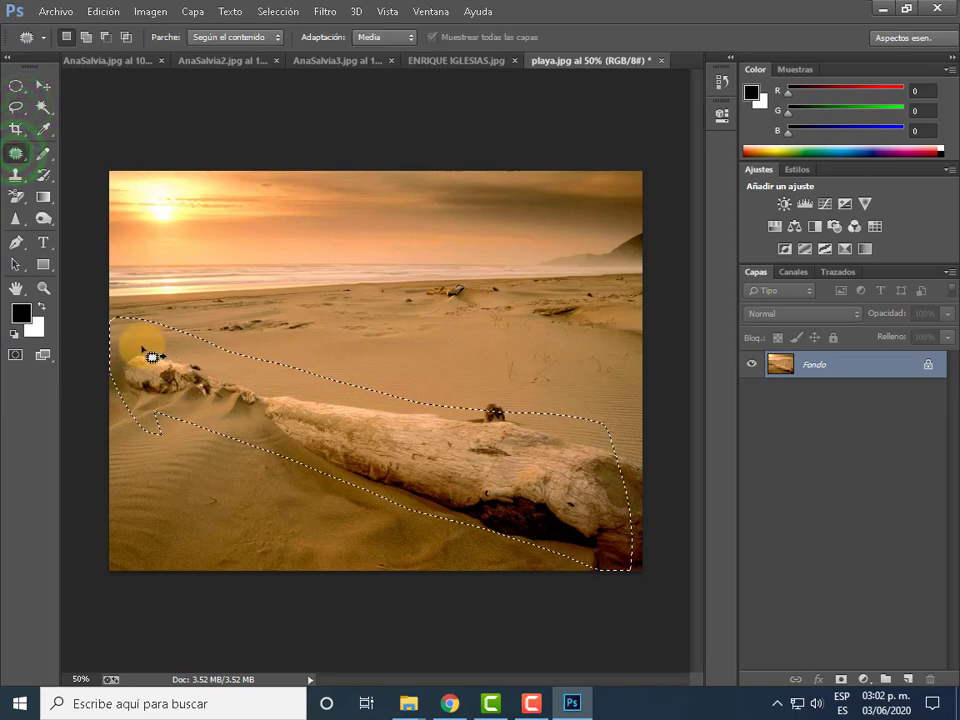
{"action": "left_click_drag", "start_coordinate": [150, 356], "coordinate": [152, 360]}
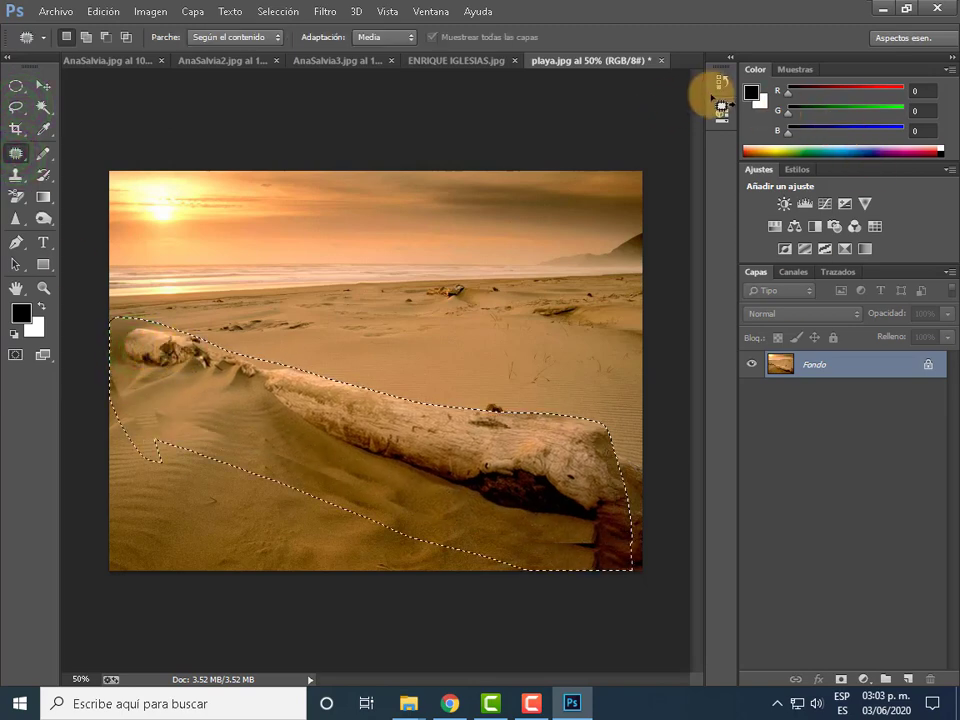
- Delete the first Patch history state and all later ones, confirm Sí, then collapse History
{"action": "left_click", "coordinate": [720, 83]}
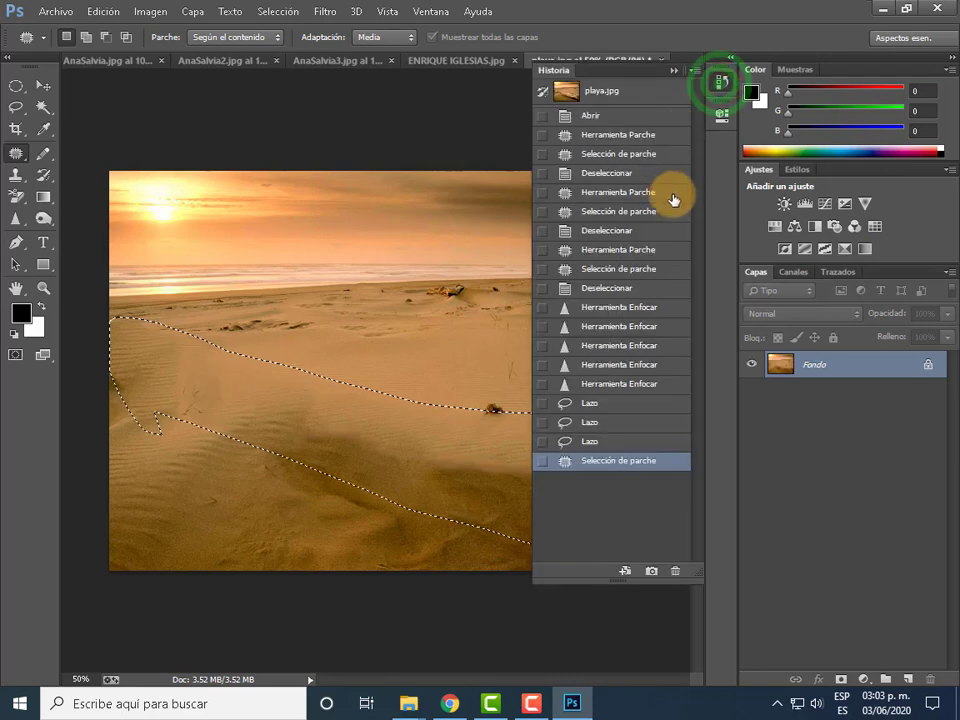
{"action": "left_click", "coordinate": [628, 136]}
{"action": "left_click", "coordinate": [676, 577]}
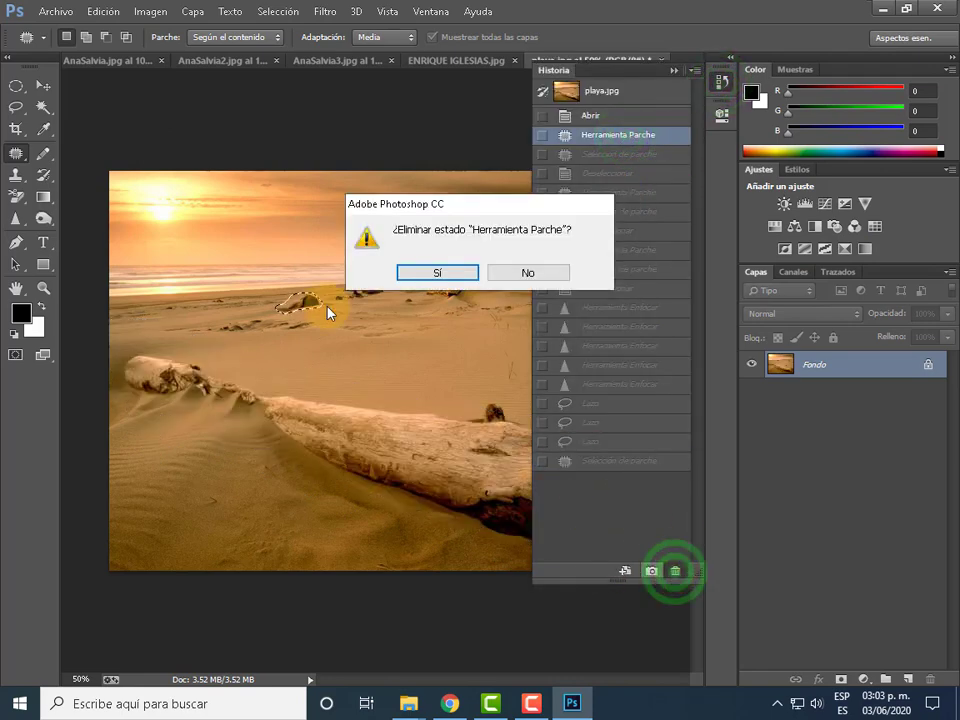
{"action": "left_click", "coordinate": [431, 274]}
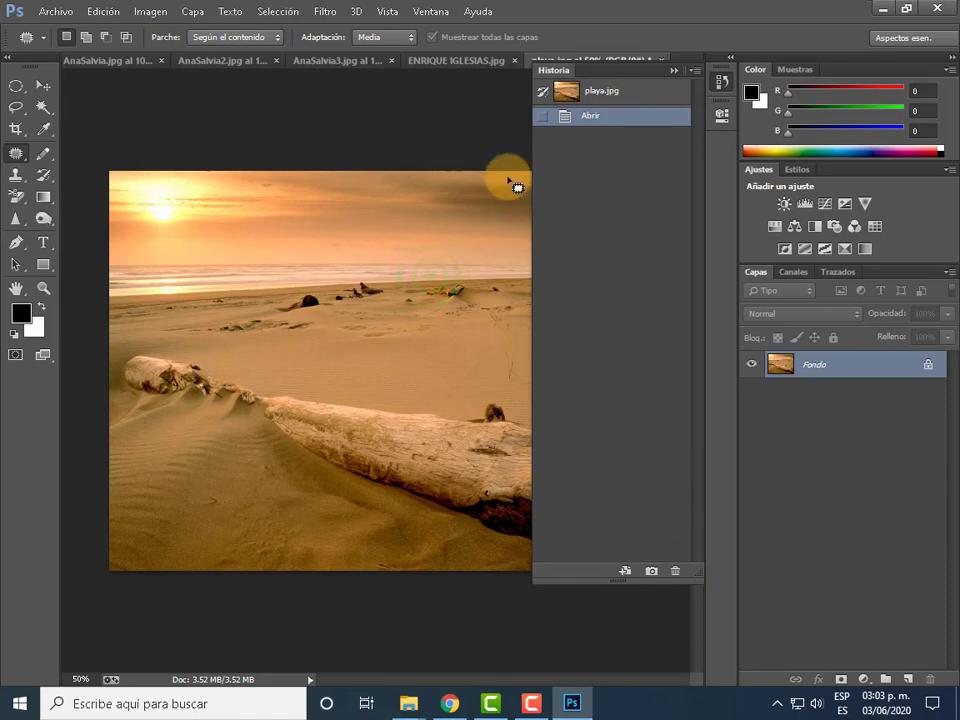
{"action": "left_click", "coordinate": [457, 119]}
{"action": "left_click", "coordinate": [675, 70]}
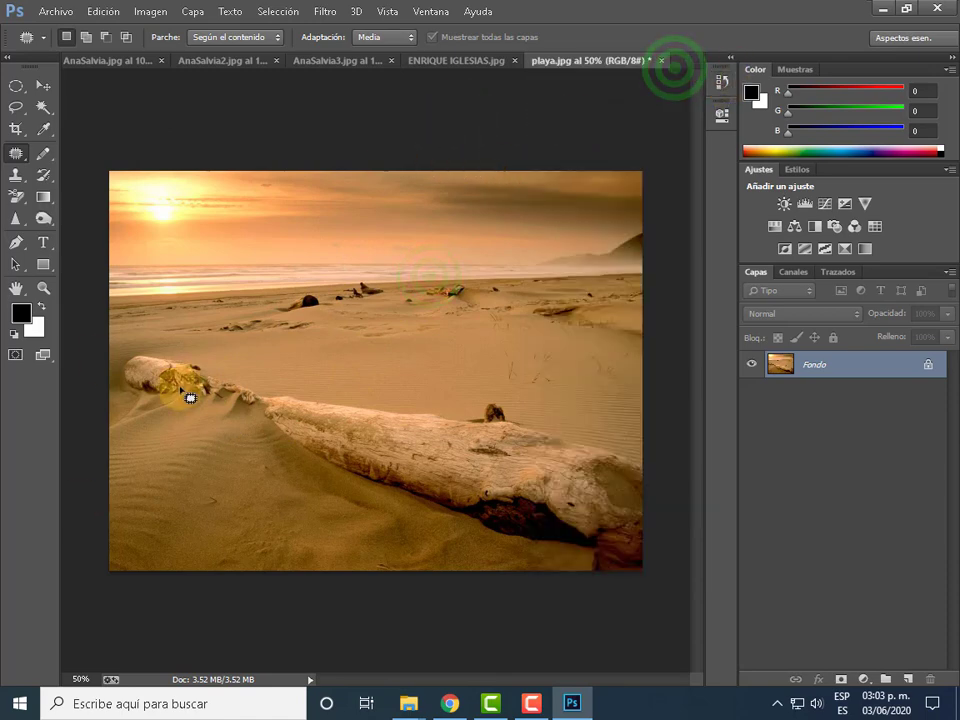
- Content-aware patch the driftwood log's left end with nearby sand, then deselect
{"action": "left_click", "coordinate": [16, 153]}
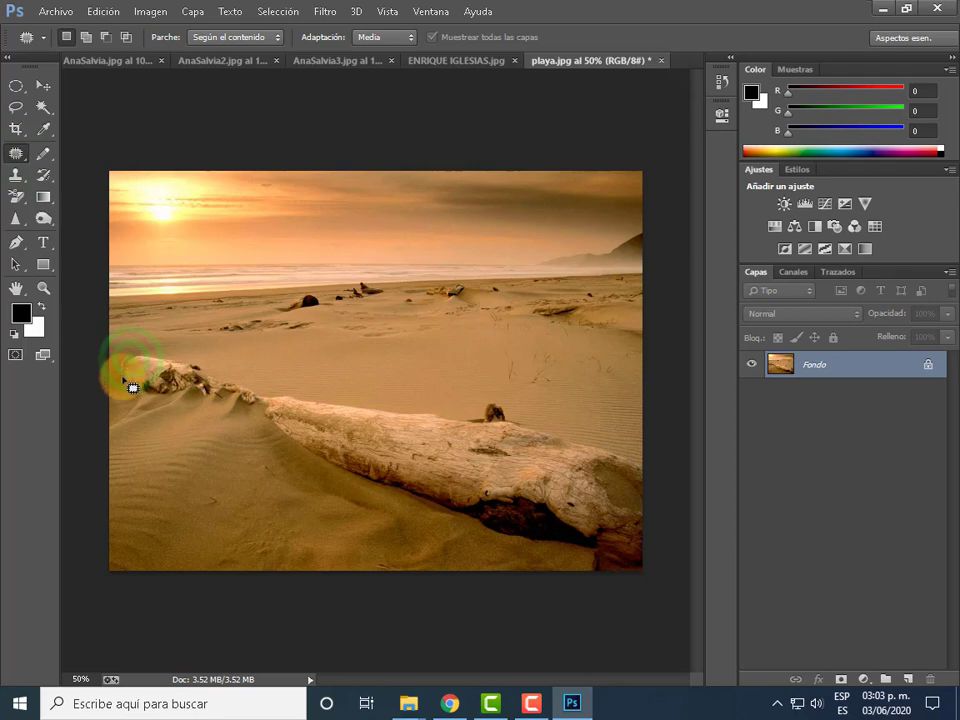
{"action": "mouse_move", "coordinate": [175, 402]}
{"action": "left_mouse_down"}
{"action": "mouse_move", "coordinate": [214, 398]}
{"action": "mouse_move", "coordinate": [148, 364]}
{"action": "mouse_move", "coordinate": [124, 372]}
{"action": "left_mouse_up"}
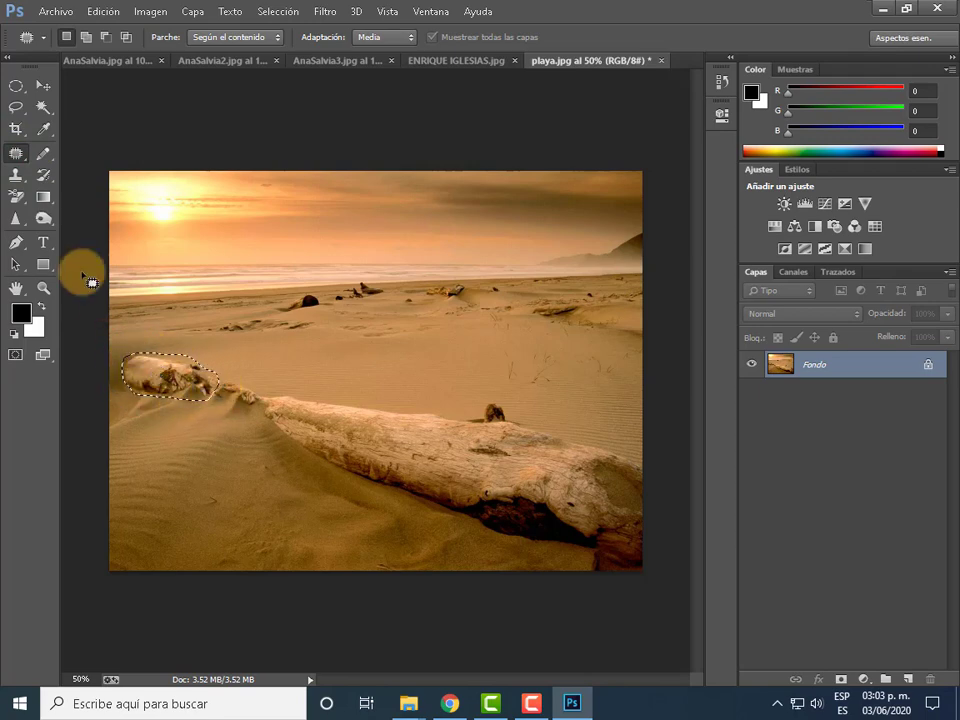
{"action": "left_click", "coordinate": [17, 153]}
{"action": "left_click", "coordinate": [232, 37]}
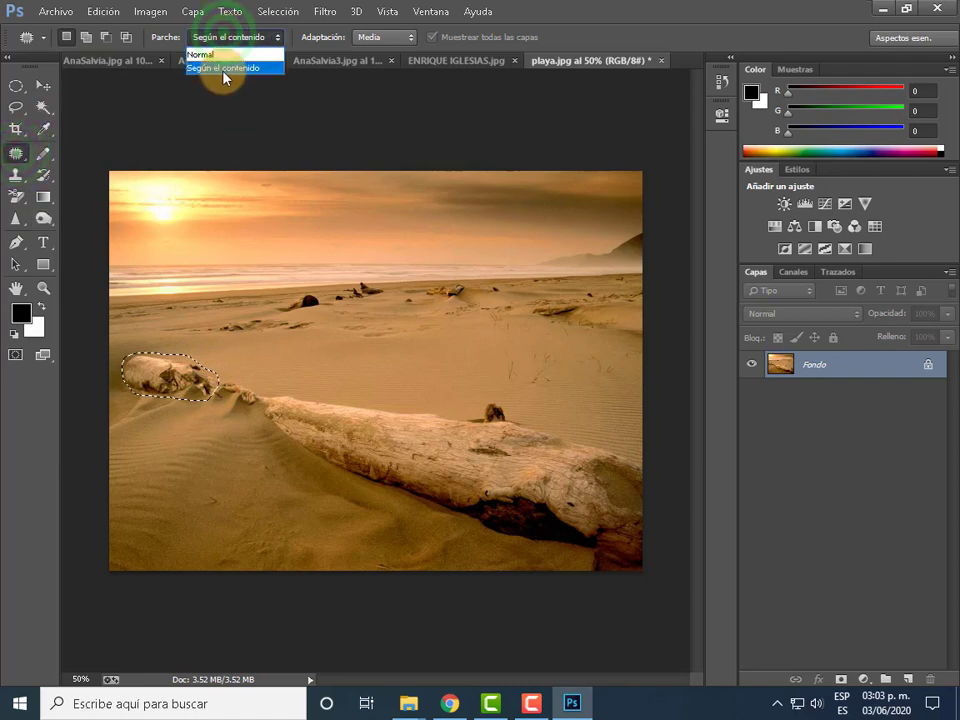
{"action": "left_click", "coordinate": [222, 67]}
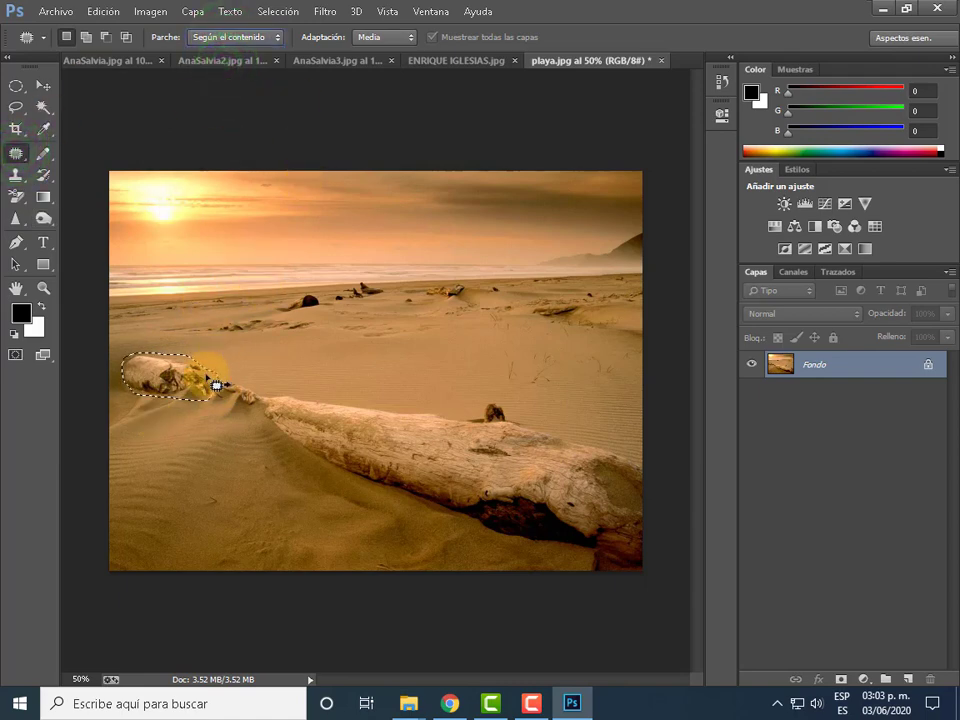
{"action": "mouse_move", "coordinate": [190, 381]}
{"action": "left_mouse_down"}
{"action": "mouse_move", "coordinate": [277, 361]}
{"action": "mouse_move", "coordinate": [167, 423]}
{"action": "mouse_move", "coordinate": [180, 435]}
{"action": "left_mouse_up"}
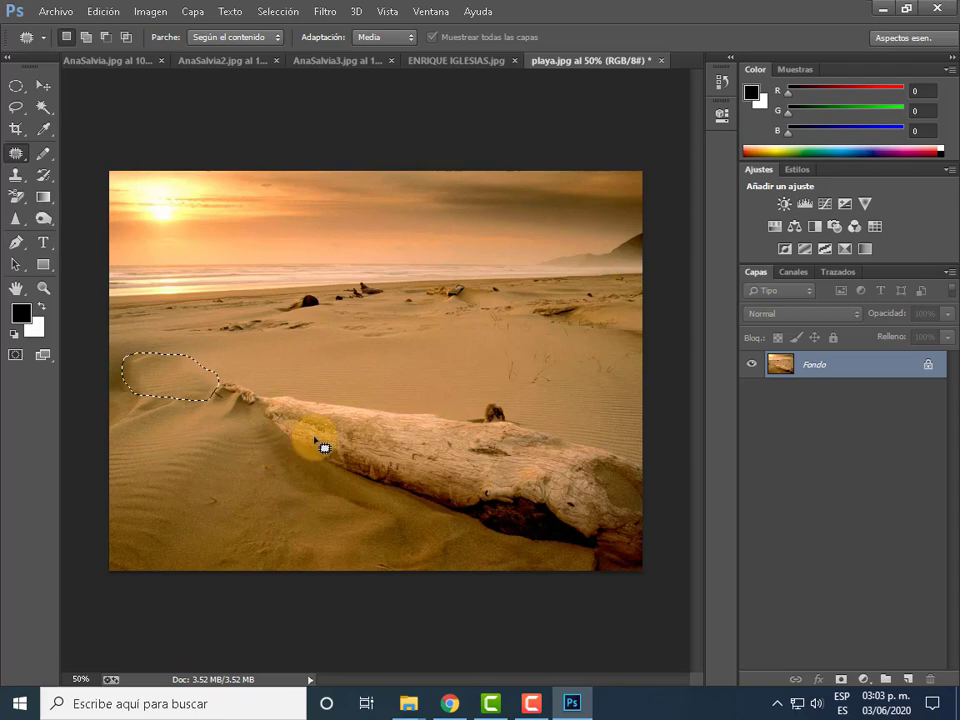
{"action": "left_click", "coordinate": [15, 86]}
{"action": "left_click", "coordinate": [320, 350]}
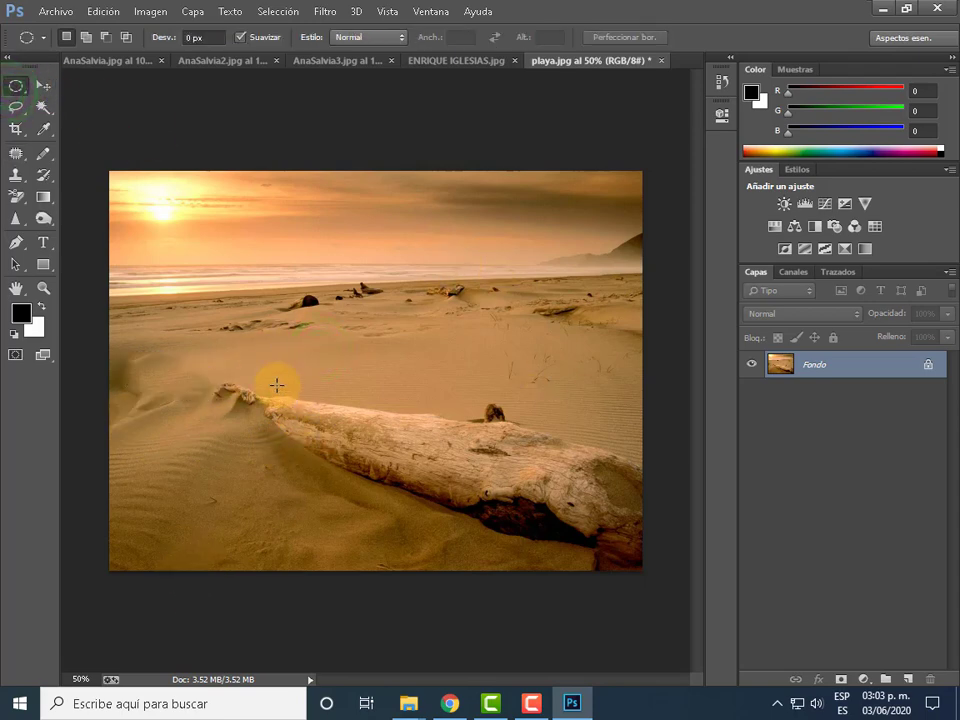
- Patch the sand mound at the log's end with smoother sand and deselect
{"action": "left_click", "coordinate": [20, 107]}
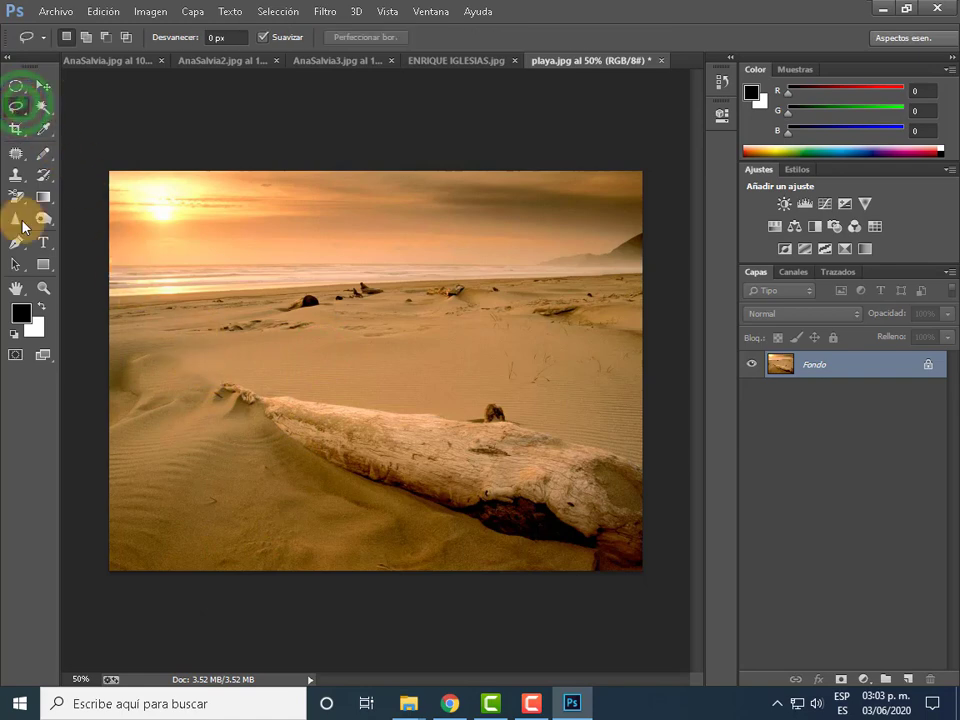
{"action": "left_click", "coordinate": [16, 152]}
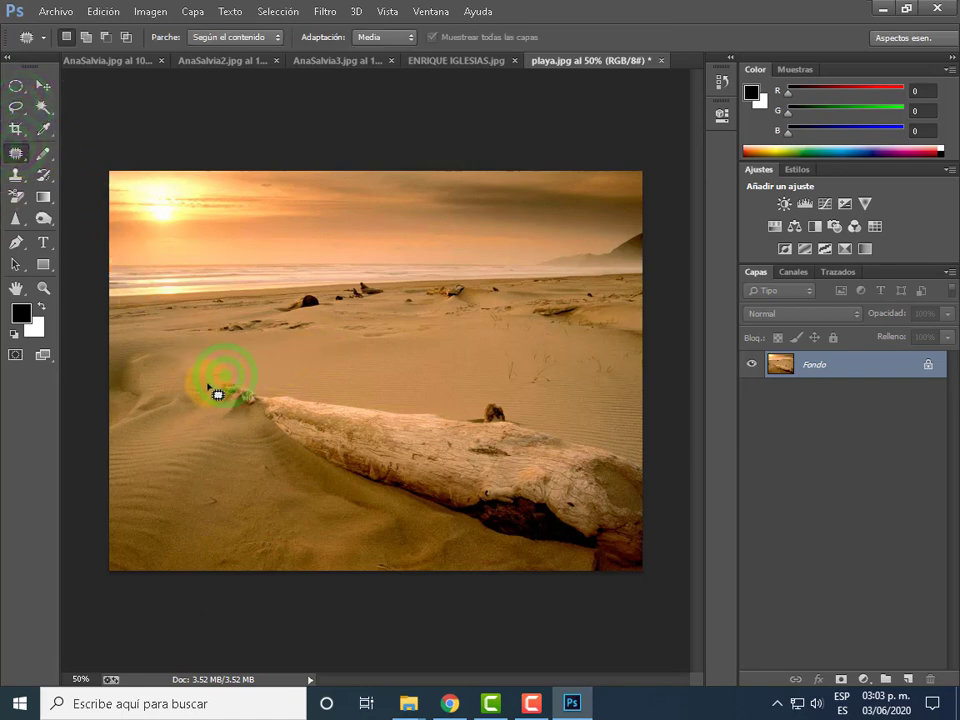
{"action": "left_click_drag", "start_coordinate": [209, 384], "coordinate": [234, 415]}
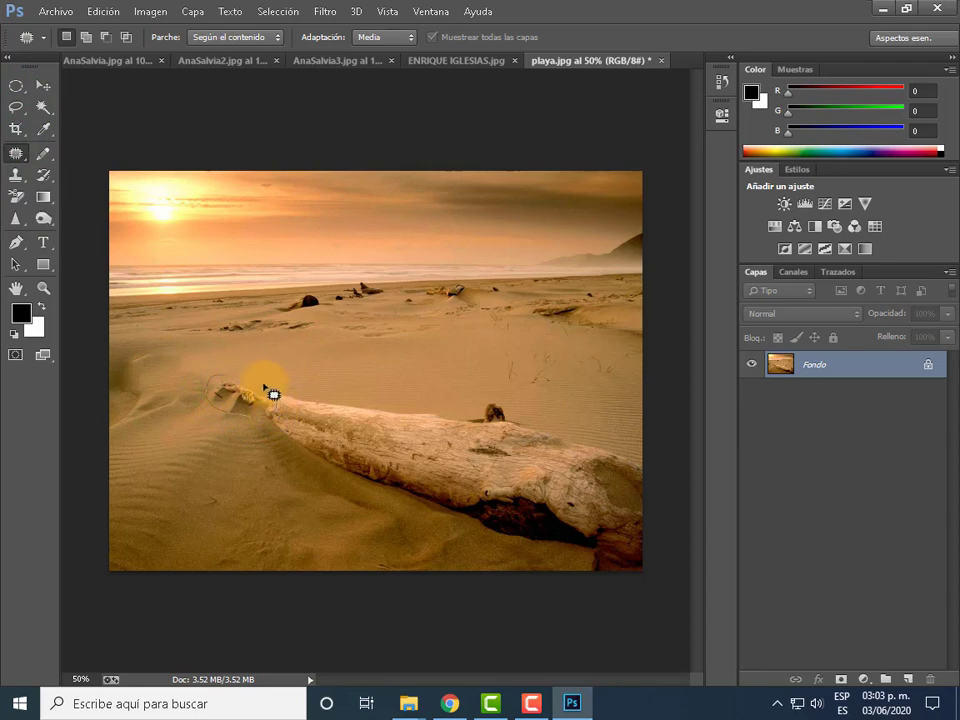
{"action": "left_click_drag", "start_coordinate": [224, 386], "coordinate": [253, 403]}
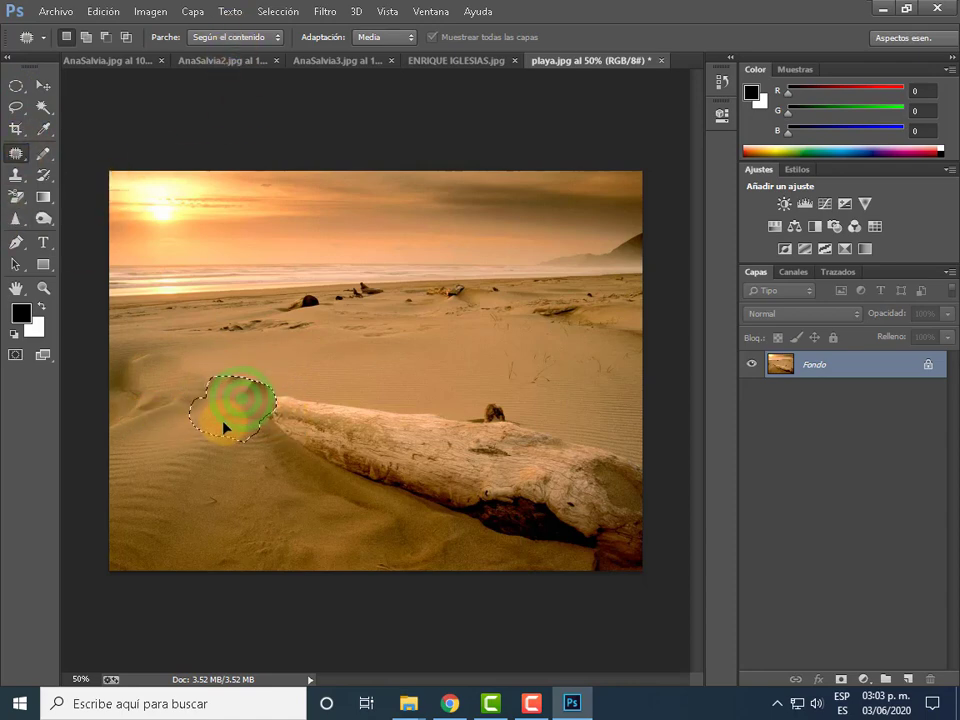
{"action": "left_click_drag", "start_coordinate": [227, 450], "coordinate": [231, 447]}
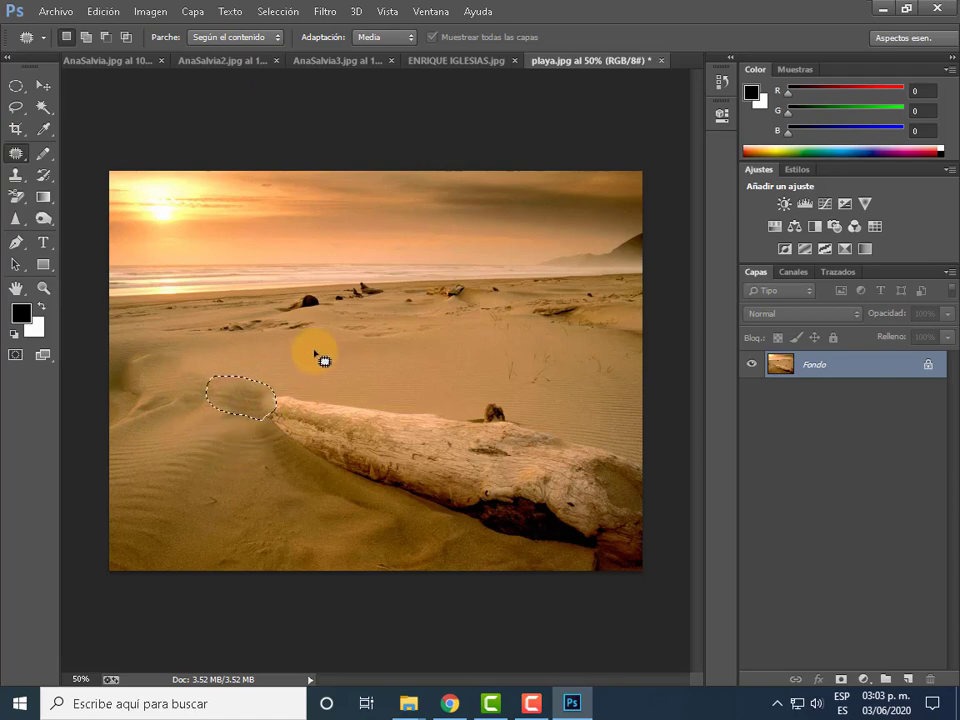
{"action": "left_click", "coordinate": [15, 85]}
{"action": "left_click", "coordinate": [320, 337]}
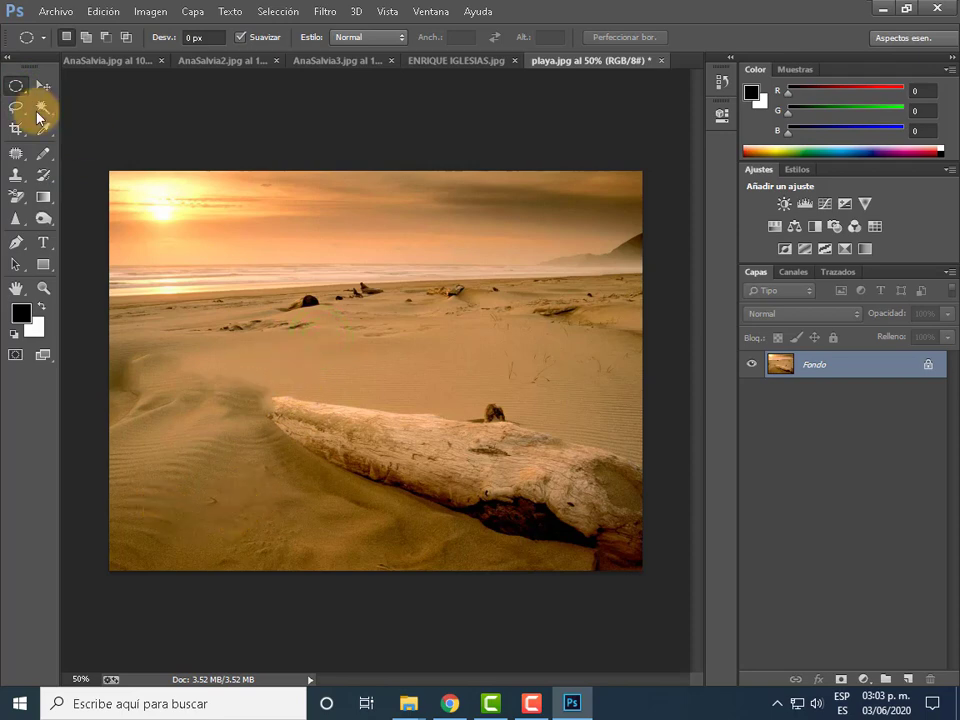
- Outline the large driftwood log, cover it with sand from the lower left, and deselect
{"action": "left_click", "coordinate": [16, 110]}
{"action": "left_click", "coordinate": [15, 153]}
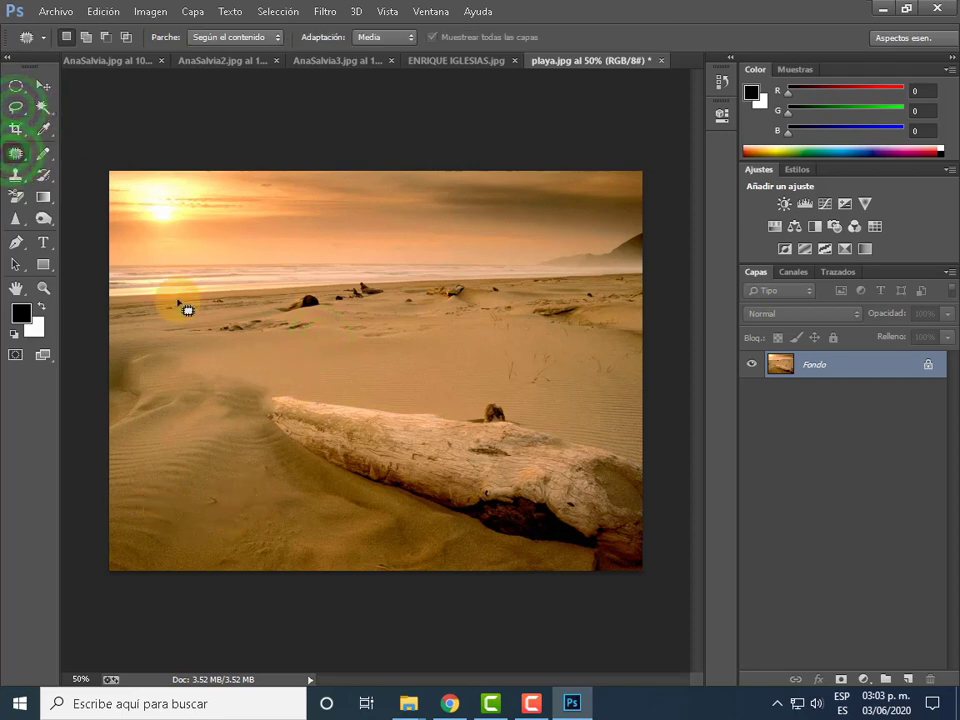
{"action": "left_click", "coordinate": [265, 380]}
{"action": "mouse_move", "coordinate": [500, 528]}
{"action": "left_mouse_down"}
{"action": "mouse_move", "coordinate": [513, 385]}
{"action": "mouse_move", "coordinate": [360, 402]}
{"action": "left_mouse_up"}
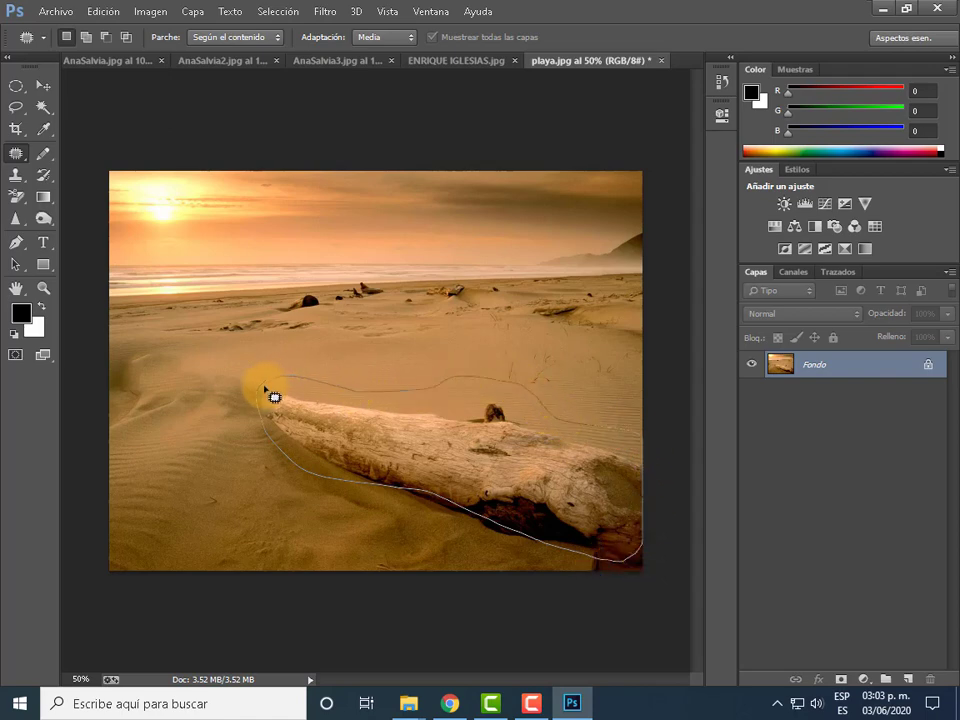
{"action": "left_click_drag", "start_coordinate": [272, 397], "coordinate": [268, 390]}
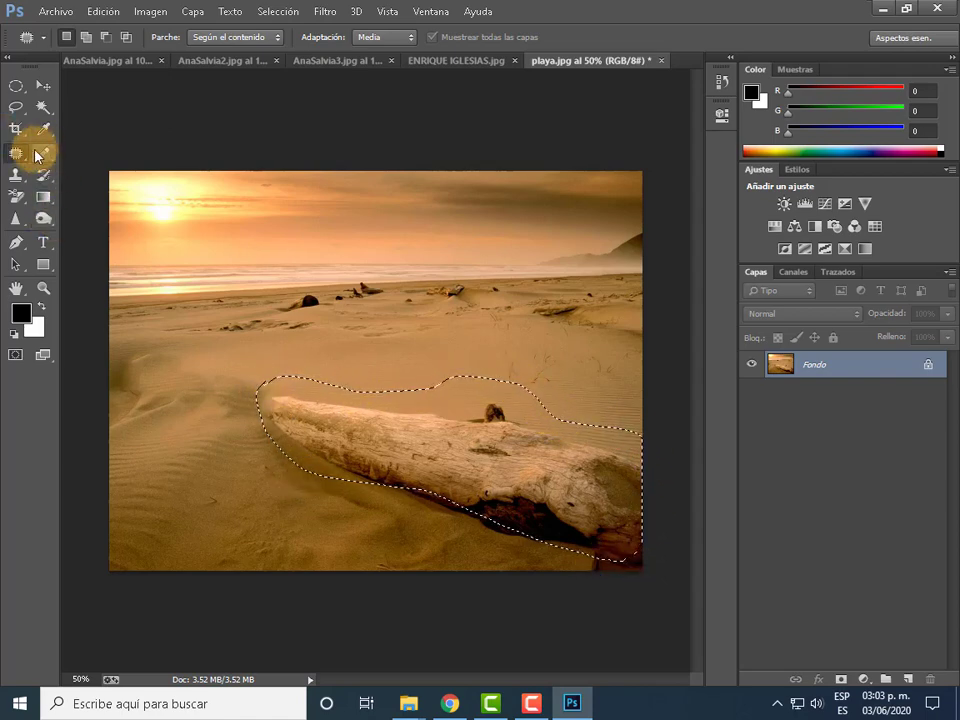
{"action": "mouse_move", "coordinate": [489, 471]}
{"action": "left_mouse_down"}
{"action": "mouse_move", "coordinate": [360, 515]}
{"action": "mouse_move", "coordinate": [518, 370]}
{"action": "mouse_move", "coordinate": [308, 528]}
{"action": "mouse_move", "coordinate": [388, 465]}
{"action": "left_mouse_up"}
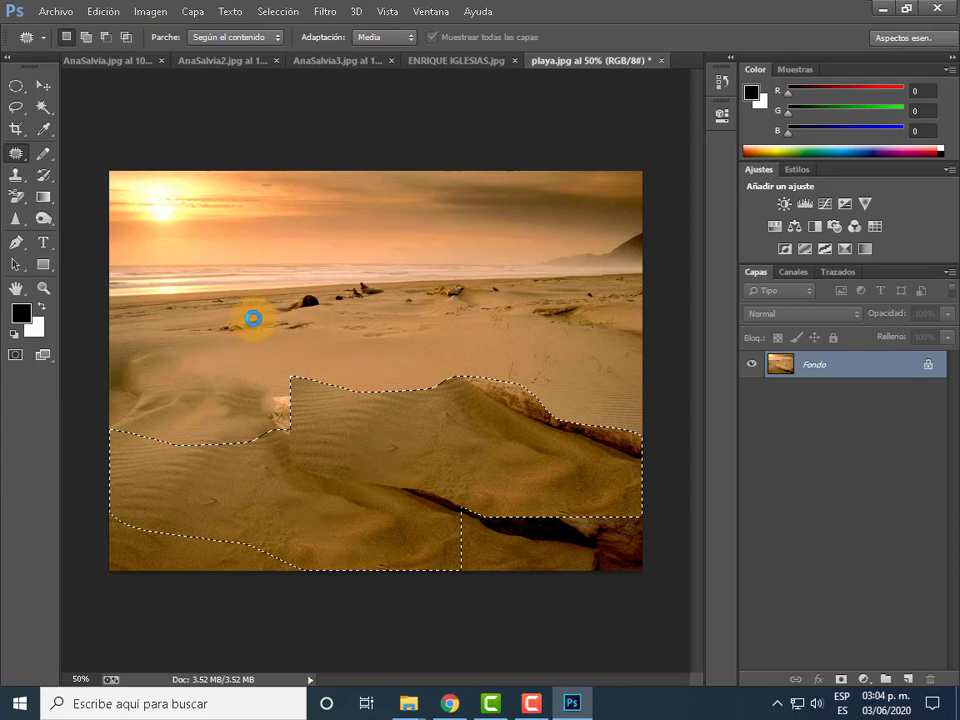
{"action": "left_click", "coordinate": [16, 85]}
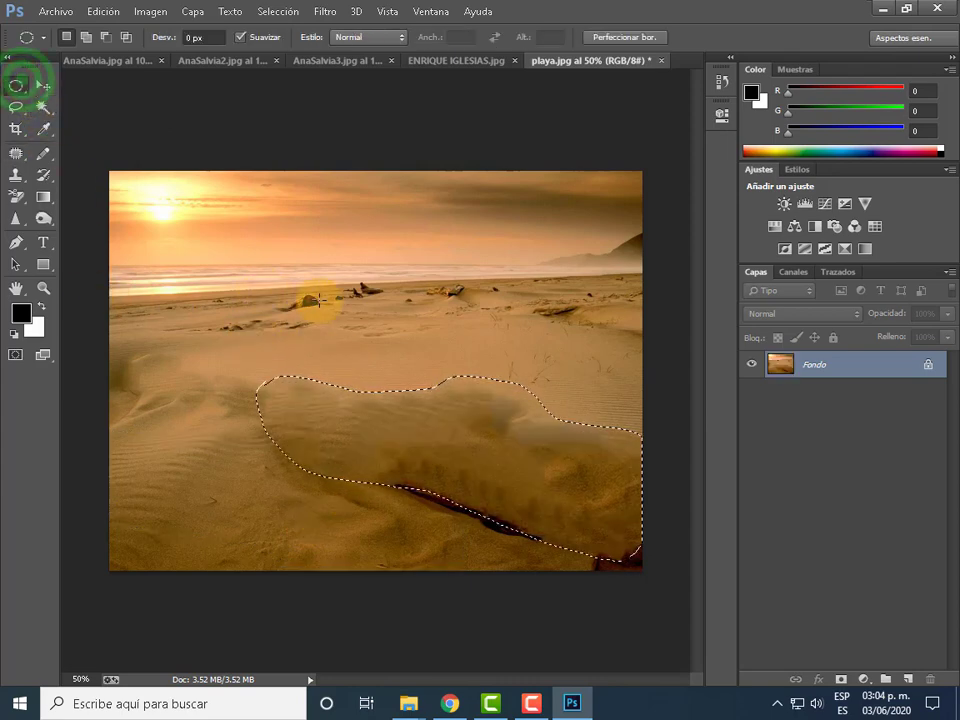
{"action": "left_click", "coordinate": [392, 326]}
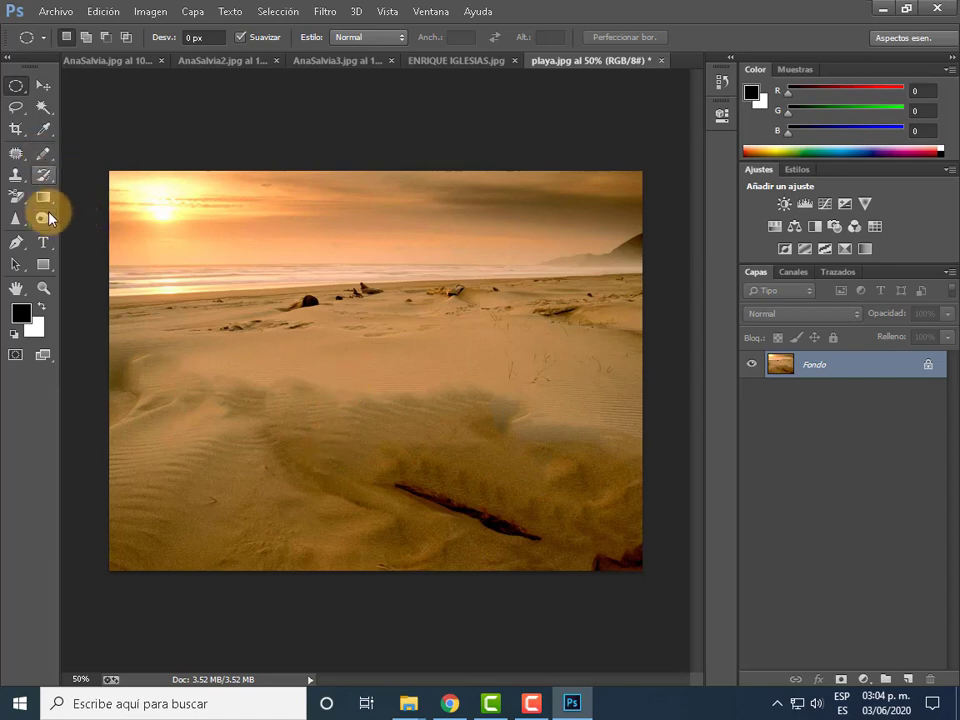
- Set the Sharpen brush to 100 px and sharpen two sand spots near the dark stick
{"action": "left_click_drag", "start_coordinate": [17, 226], "coordinate": [134, 238]}
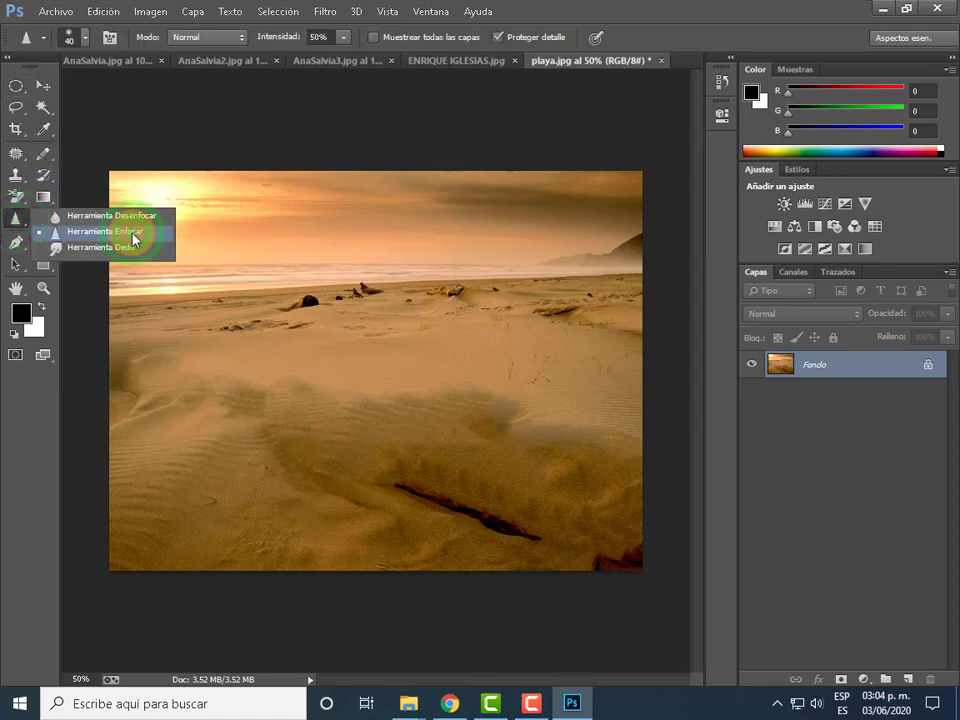
{"action": "left_click", "coordinate": [76, 38]}
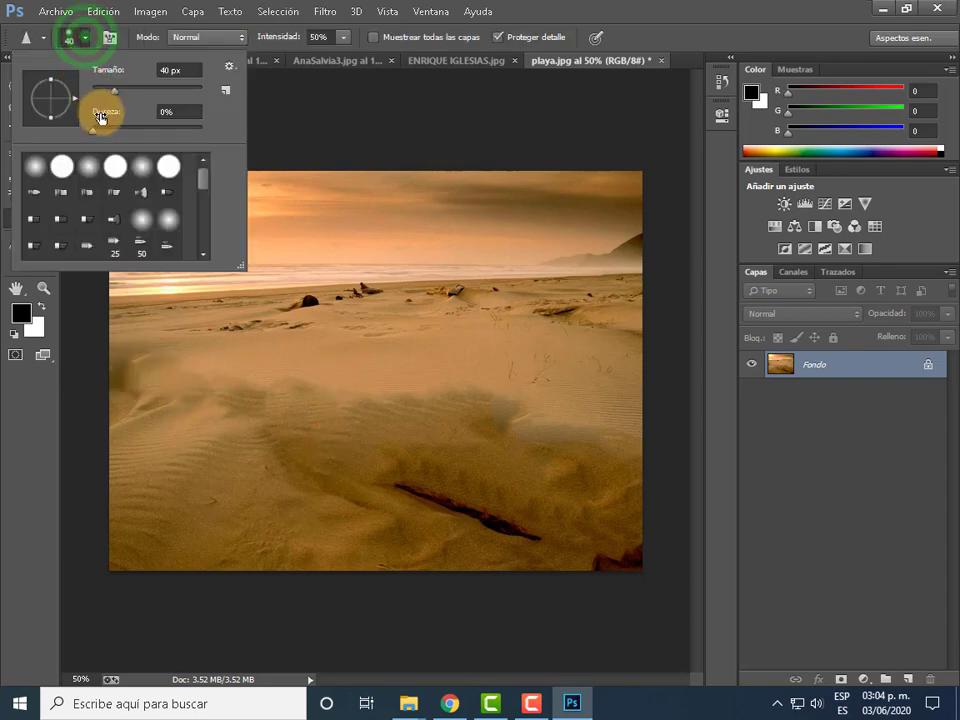
{"action": "left_click", "coordinate": [180, 70]}
{"action": "type", "text": "10"}
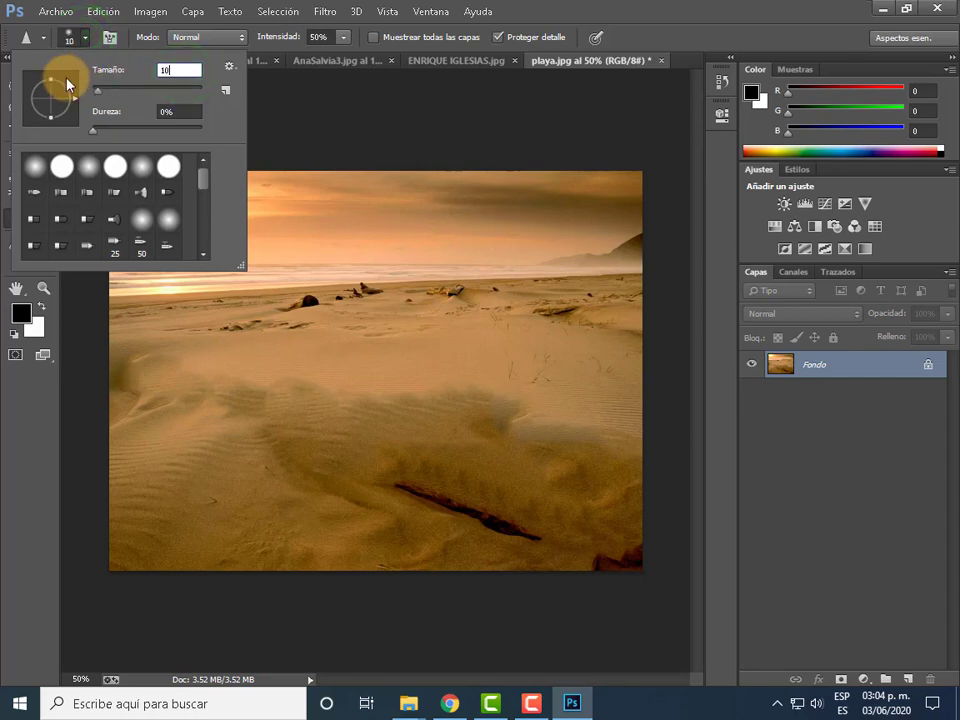
{"action": "type", "text": "0"}
{"action": "key", "text": "Return"}
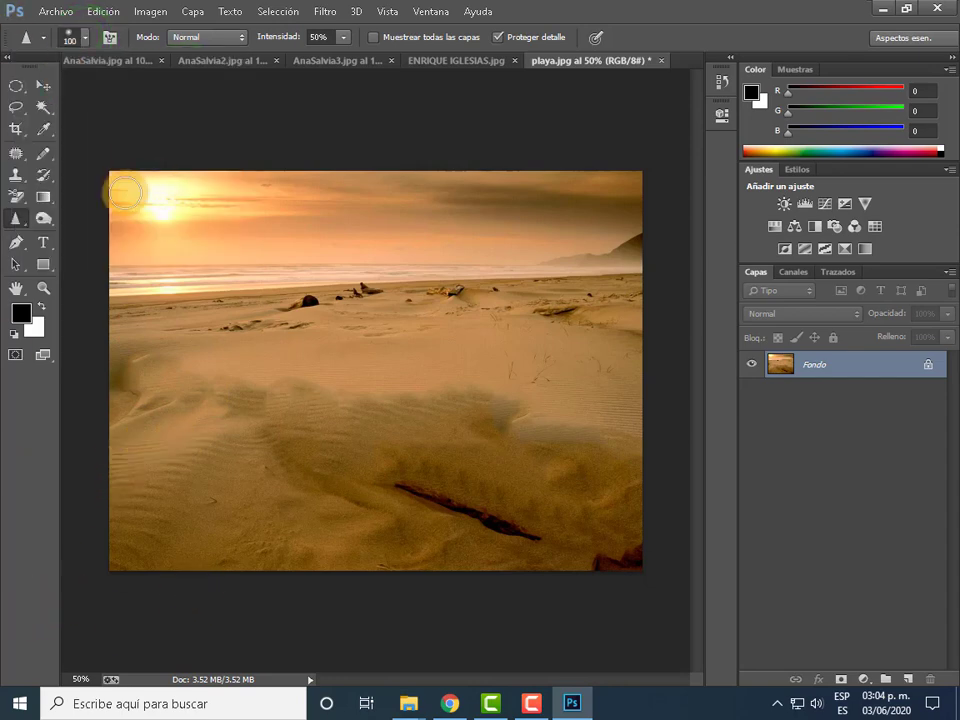
{"action": "left_click", "coordinate": [176, 429]}
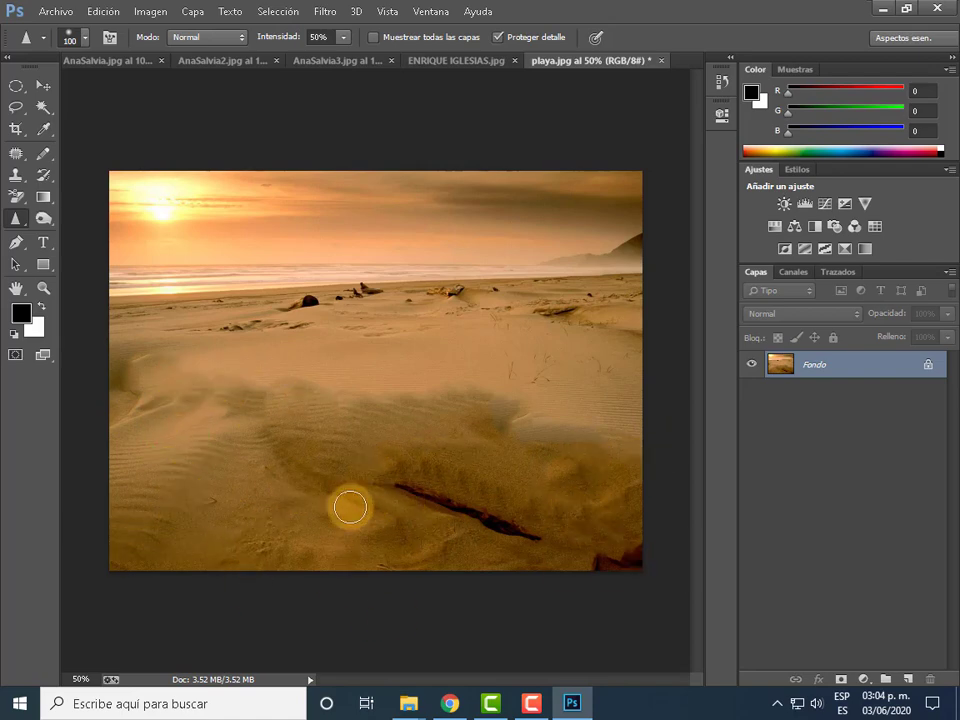
{"action": "left_click", "coordinate": [214, 390]}
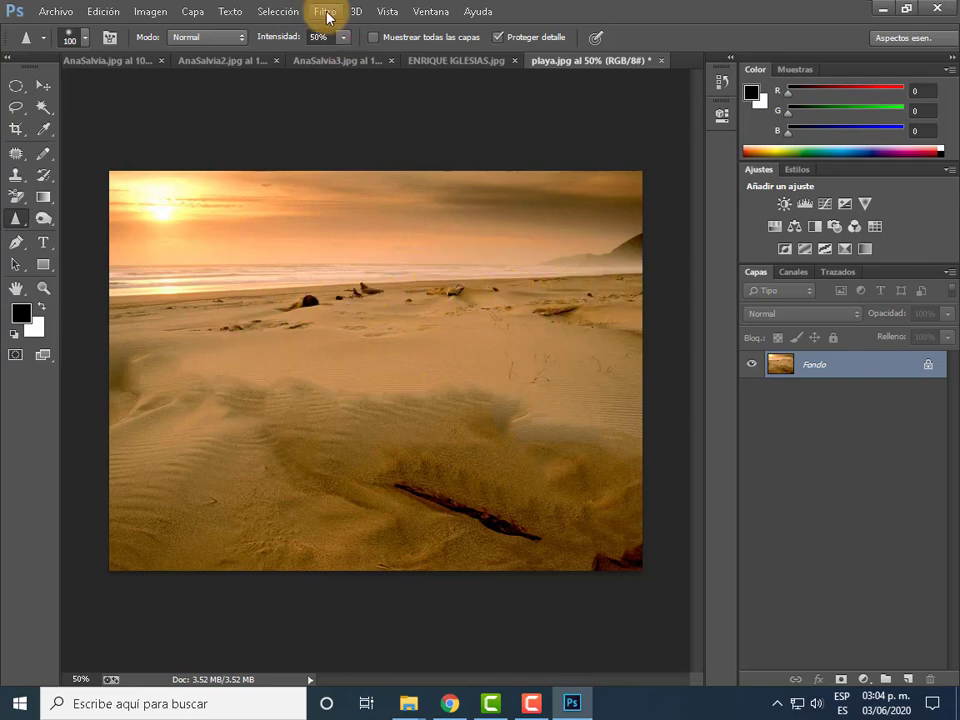
- Save As PRACTICA 21.psd in Photoshop format under Documentos > SEMANA3 PHOT NOMBRE ALUMNO
{"action": "left_click", "coordinate": [56, 11]}
{"action": "left_click", "coordinate": [88, 214]}
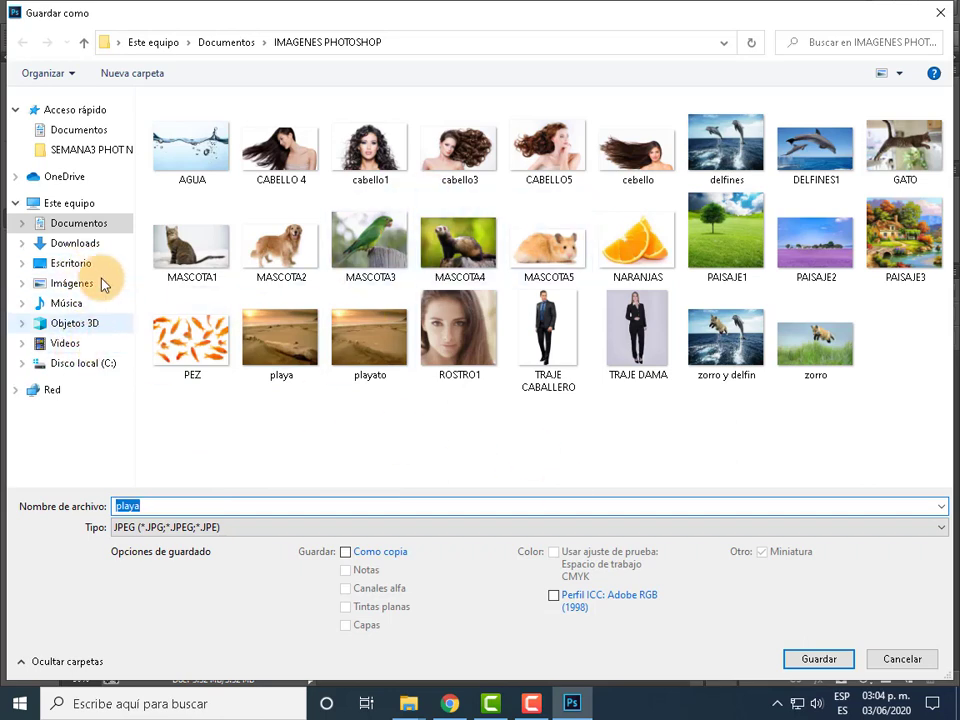
{"action": "left_click", "coordinate": [80, 223]}
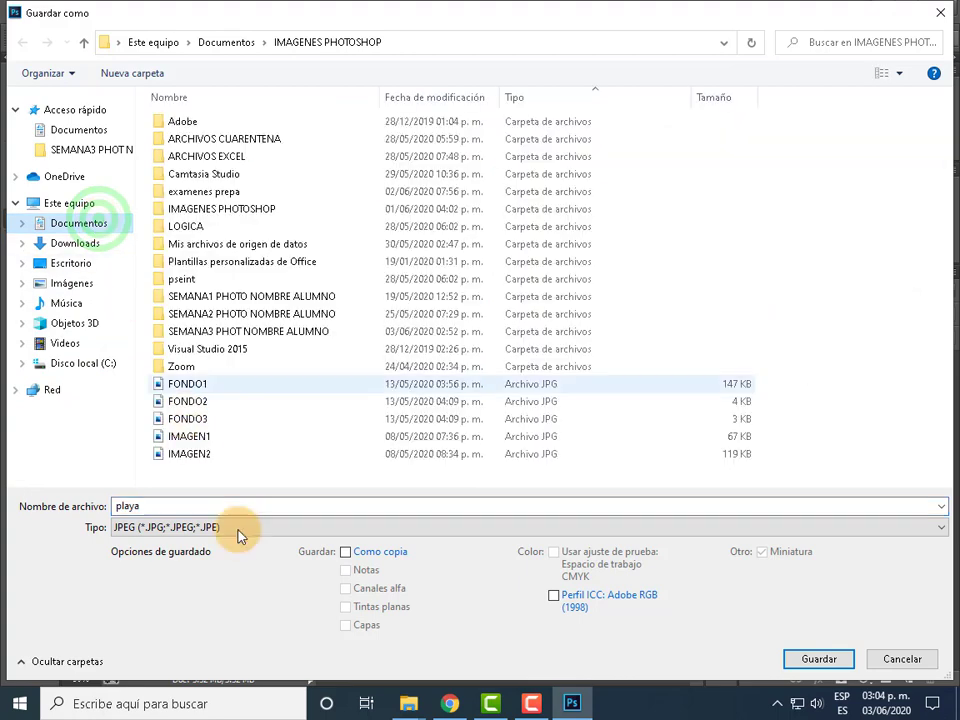
{"action": "left_click", "coordinate": [305, 334]}
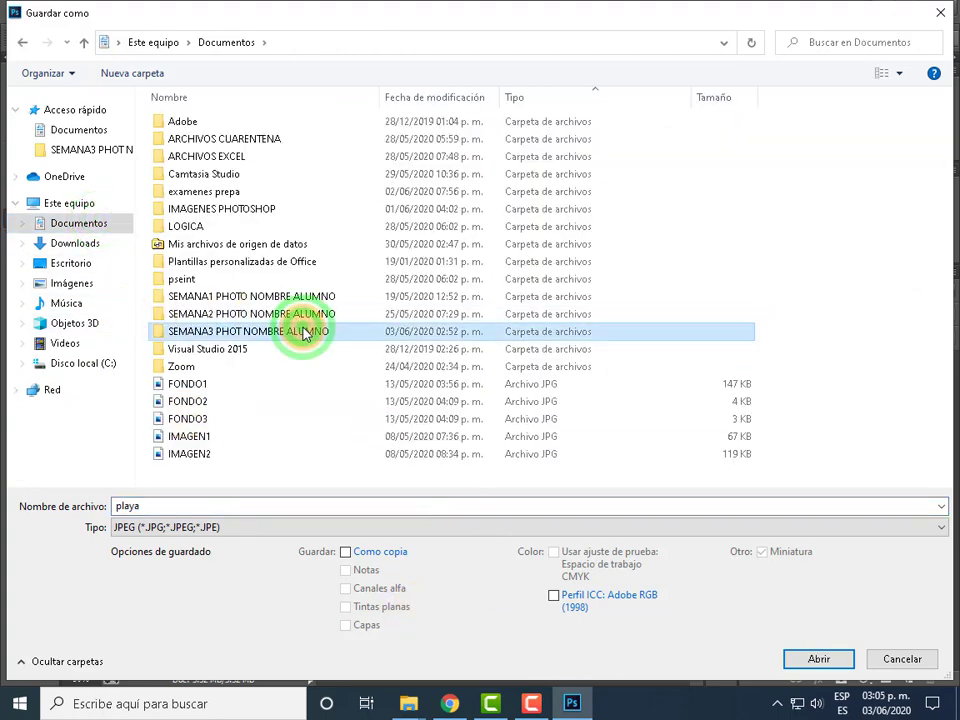
{"action": "double_click", "coordinate": [305, 334]}
{"action": "left_click", "coordinate": [557, 527]}
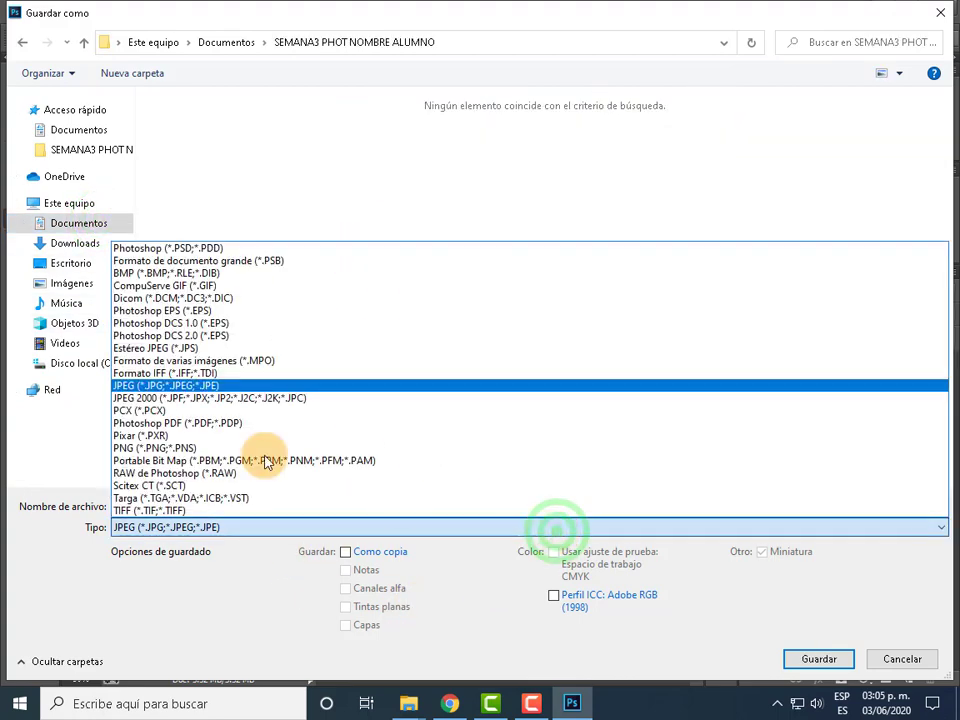
{"action": "left_click", "coordinate": [205, 248]}
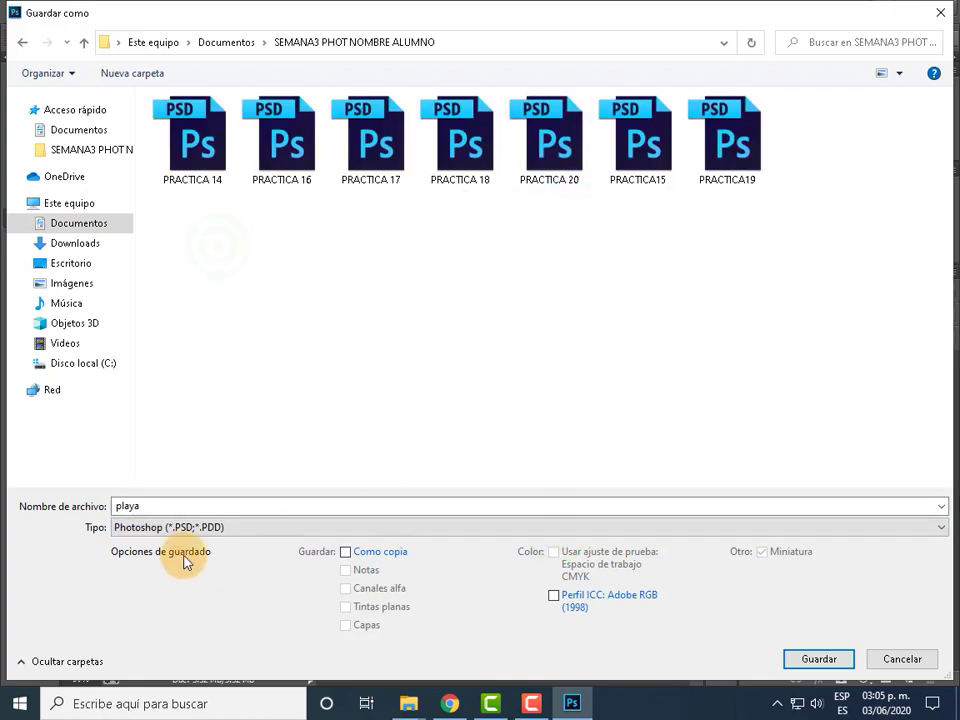
{"action": "double_click", "coordinate": [154, 505]}
{"action": "type", "text": "P"}
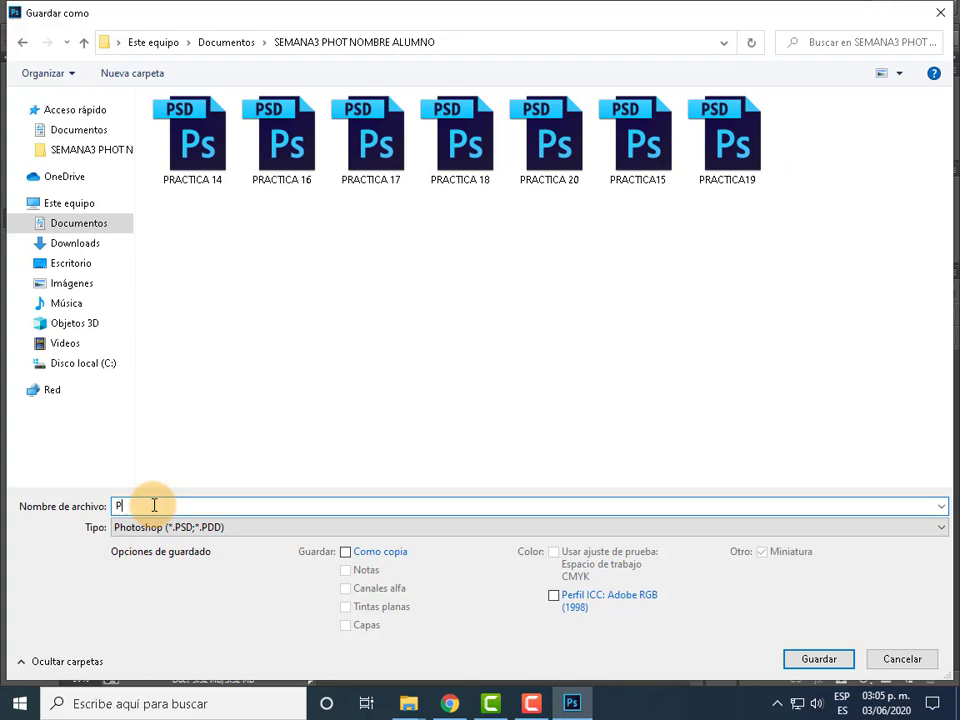
{"action": "type", "text": "RACTICA"}
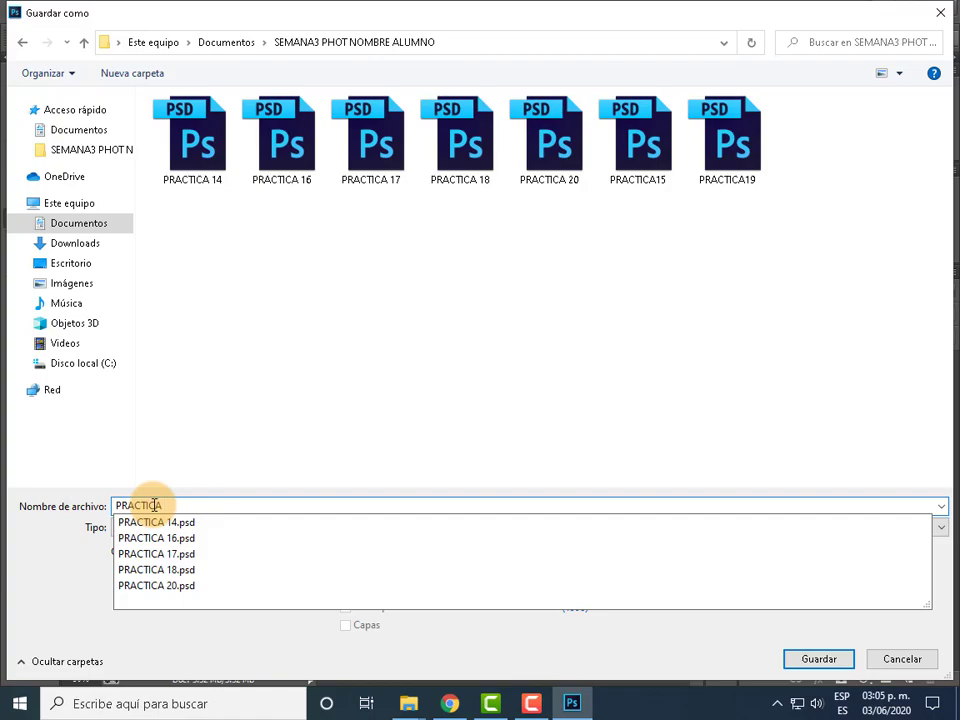
{"action": "type", "text": " 21"}
{"action": "key", "text": "Return"}
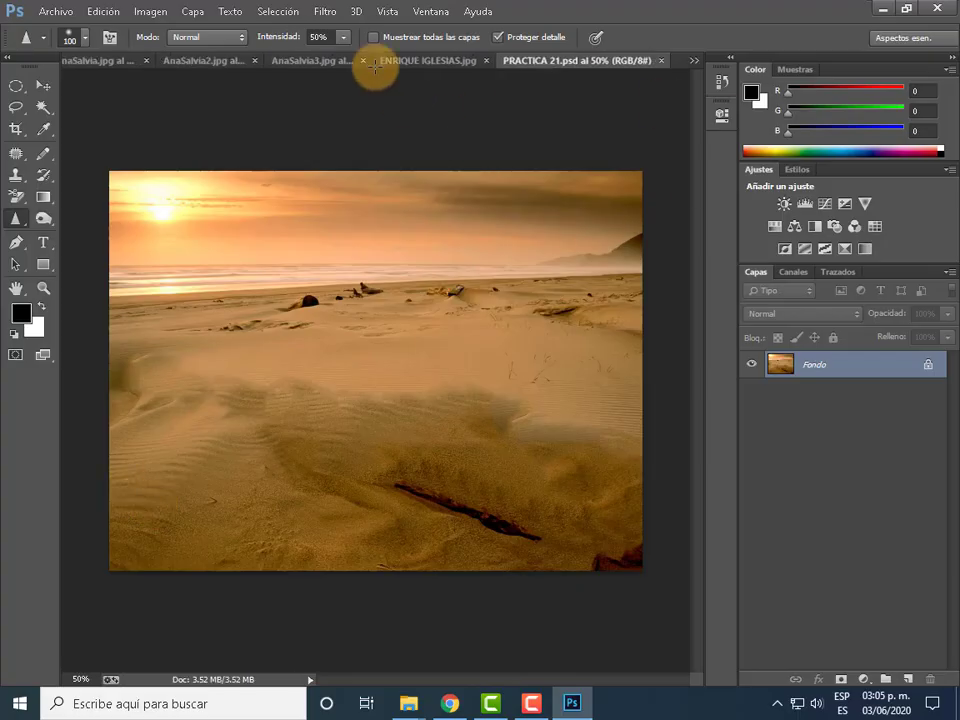
- Close PRACTICA 21 and cycle through the portrait tabs, ending on the man's portrait
{"action": "left_click", "coordinate": [661, 60]}
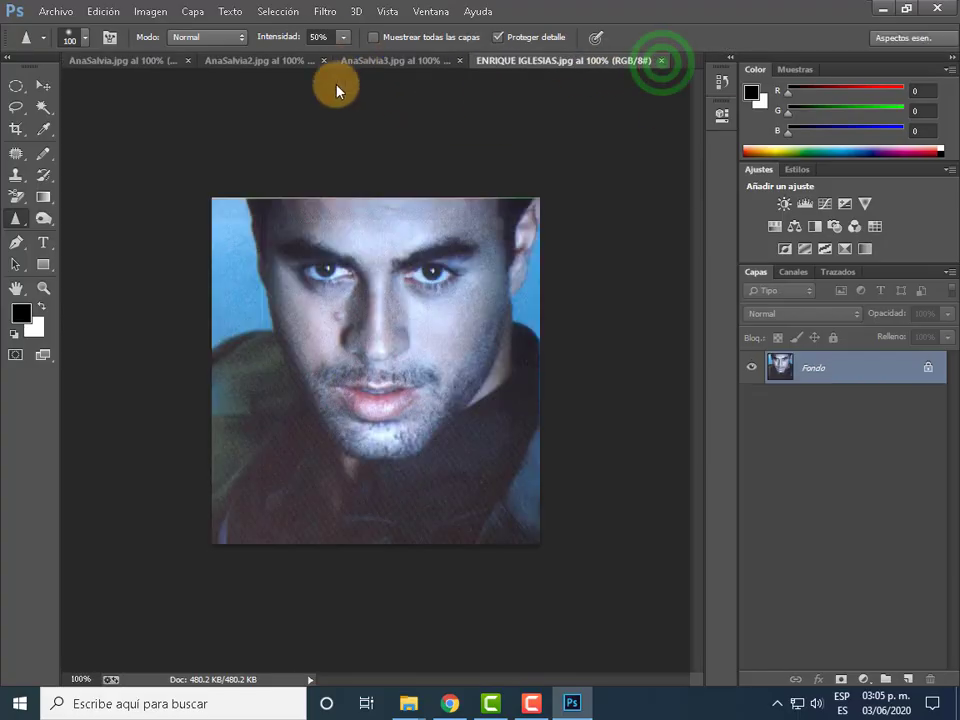
{"action": "left_click", "coordinate": [115, 60]}
{"action": "left_click", "coordinate": [257, 60]}
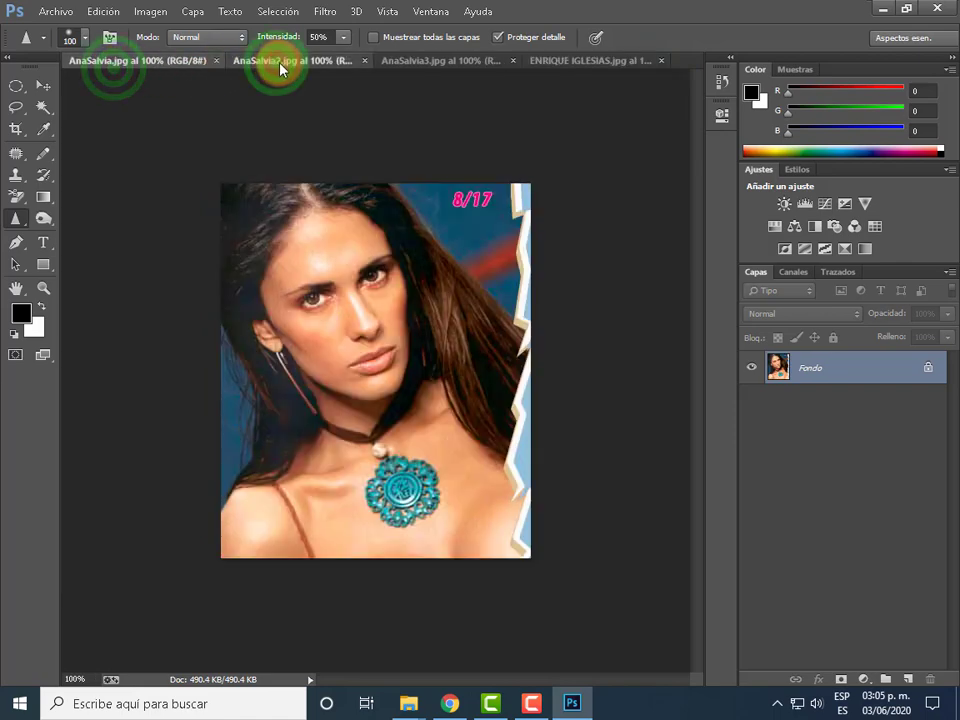
{"action": "left_click", "coordinate": [430, 60]}
{"action": "left_click", "coordinate": [579, 61]}
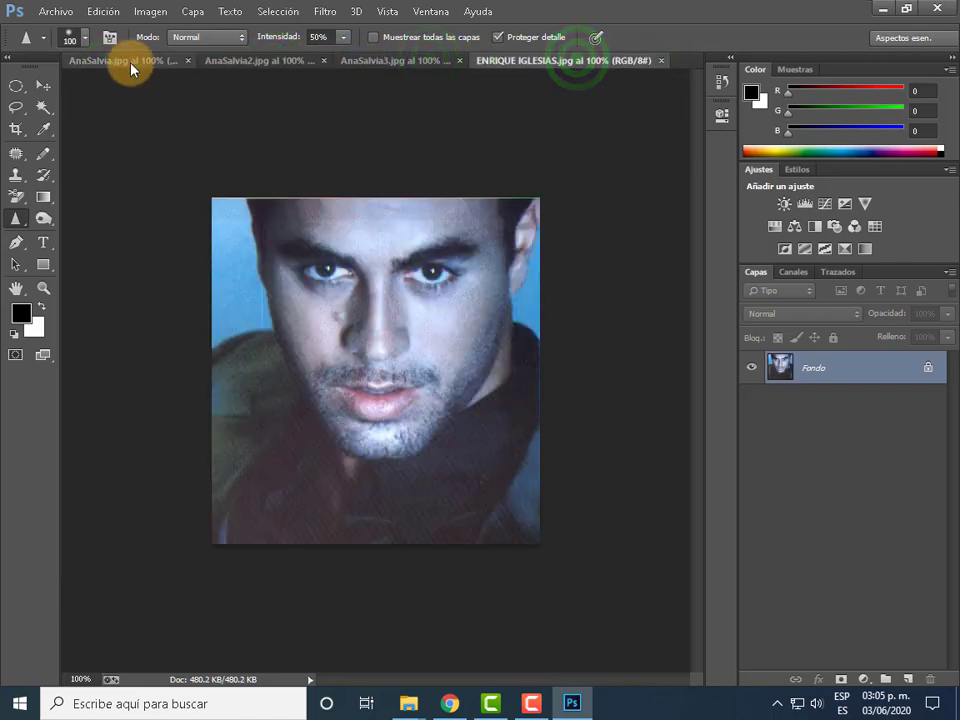
{"action": "left_click", "coordinate": [132, 61]}
{"action": "left_click", "coordinate": [565, 62]}
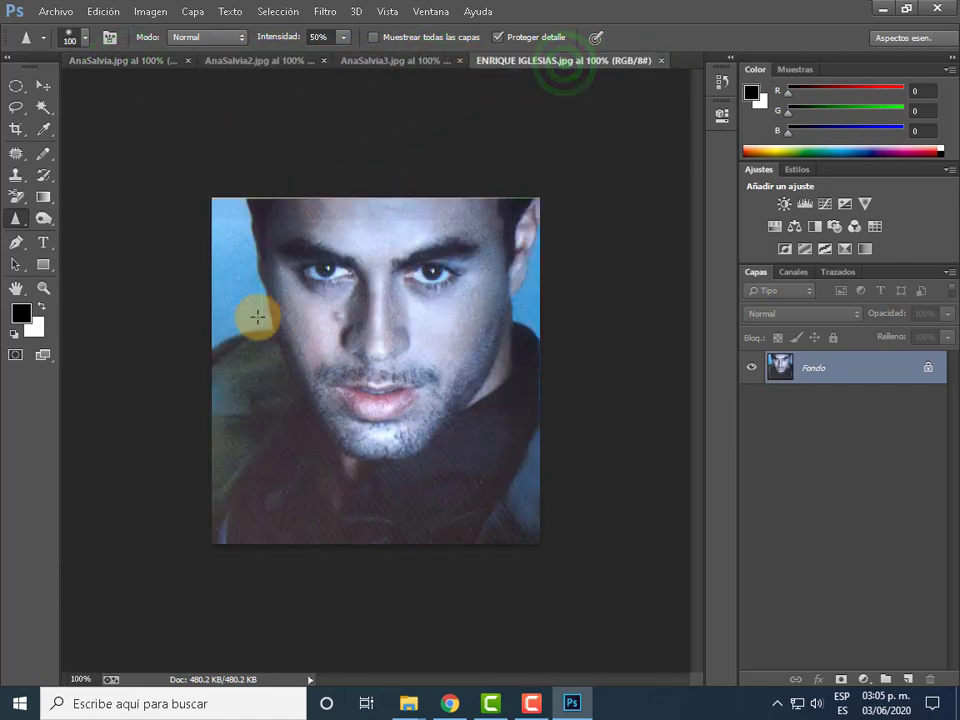
- Patch away the dark spot on the man's cheek and clear the selection
{"action": "left_click", "coordinate": [17, 154]}
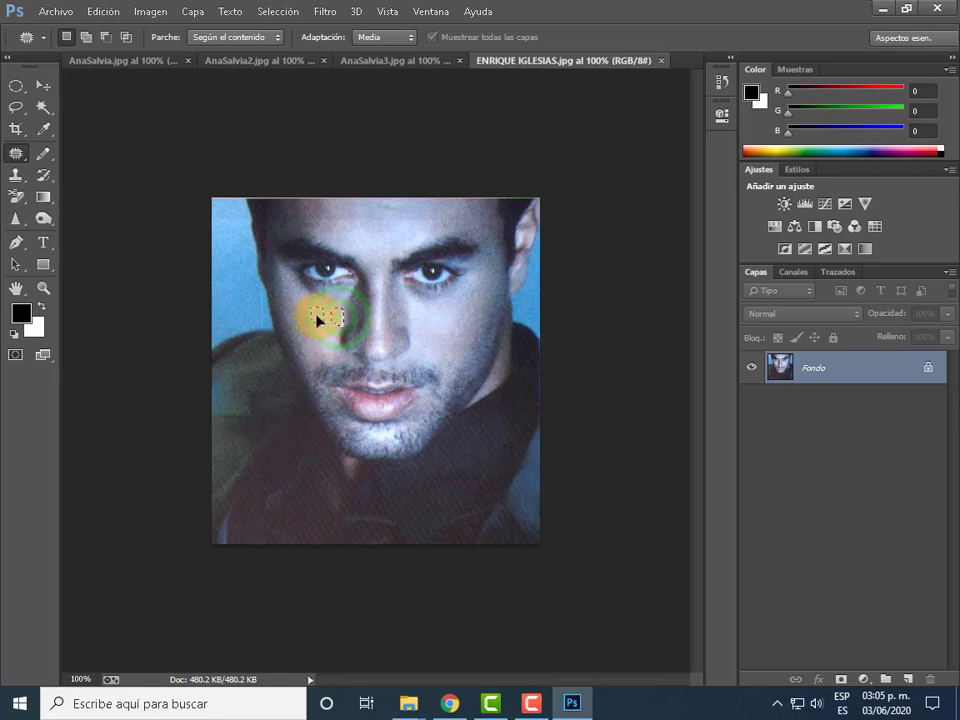
{"action": "left_click_drag", "start_coordinate": [316, 320], "coordinate": [311, 450]}
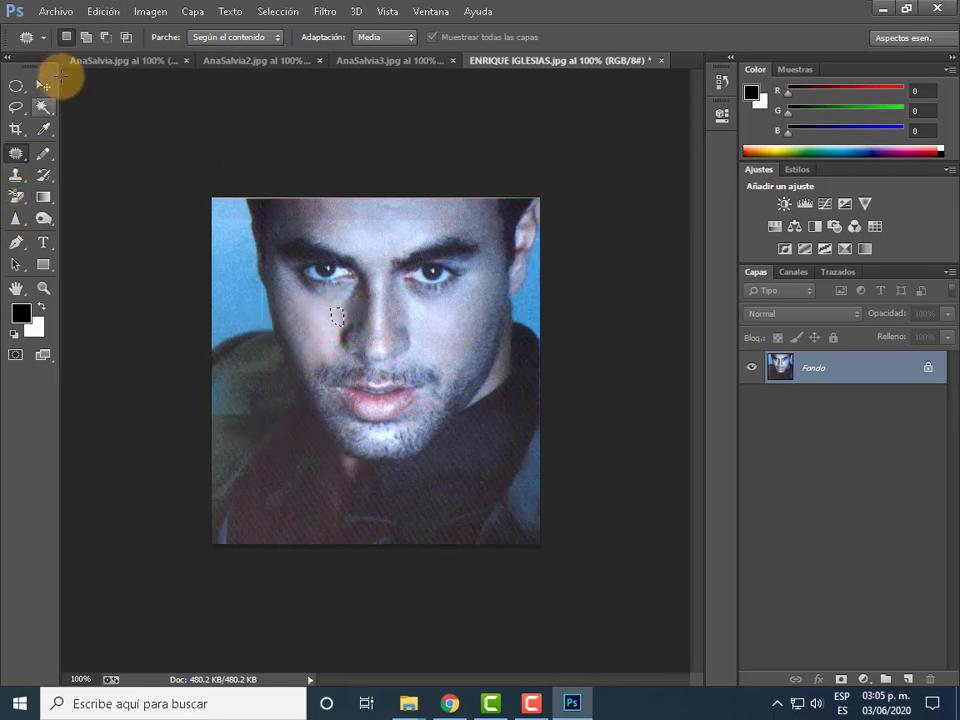
{"action": "left_click", "coordinate": [16, 85]}
{"action": "left_click_drag", "start_coordinate": [290, 295], "coordinate": [228, 262]}
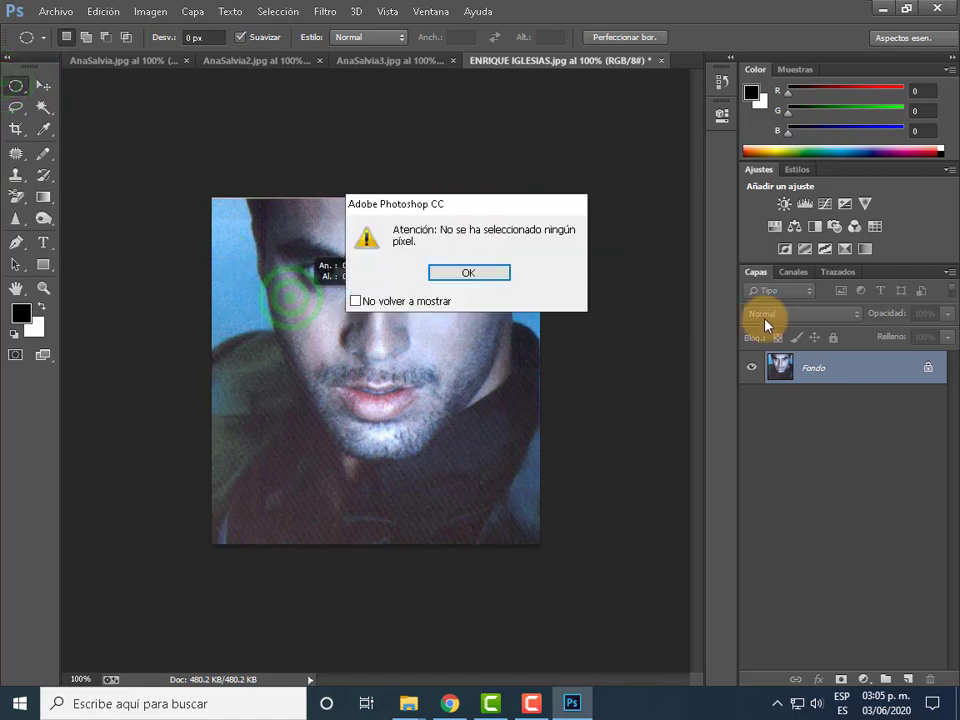
{"action": "left_click", "coordinate": [467, 272]}
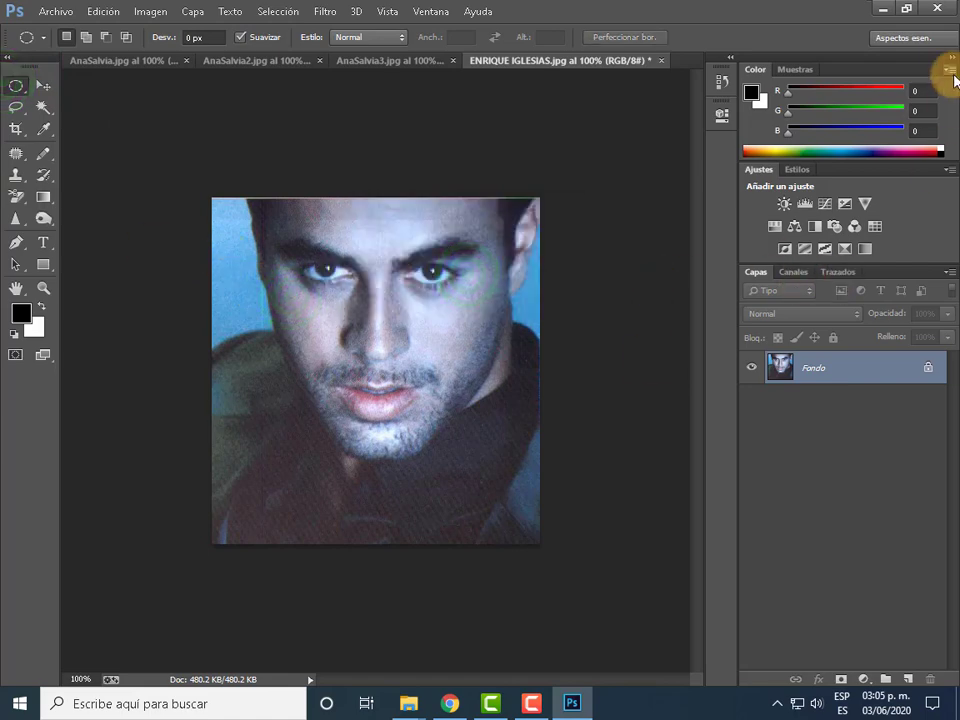
- Save As PRACTICA 22.psd in Photoshop format under Documentos > SEMANA3 PHOT NOMBRE ALUMNO
{"action": "left_click", "coordinate": [55, 12]}
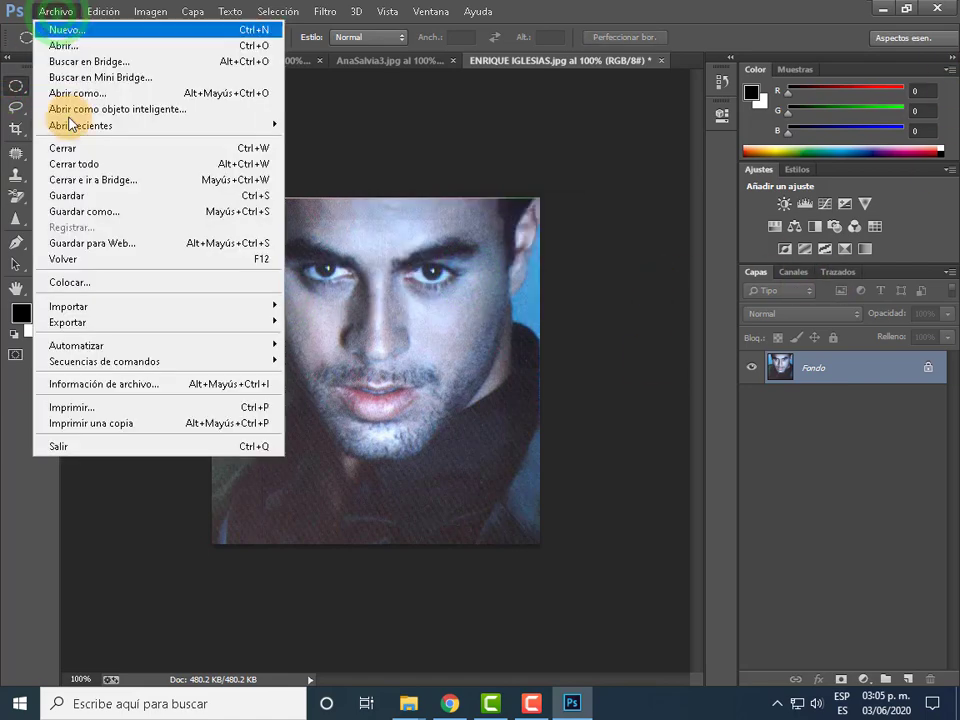
{"action": "left_click", "coordinate": [88, 211]}
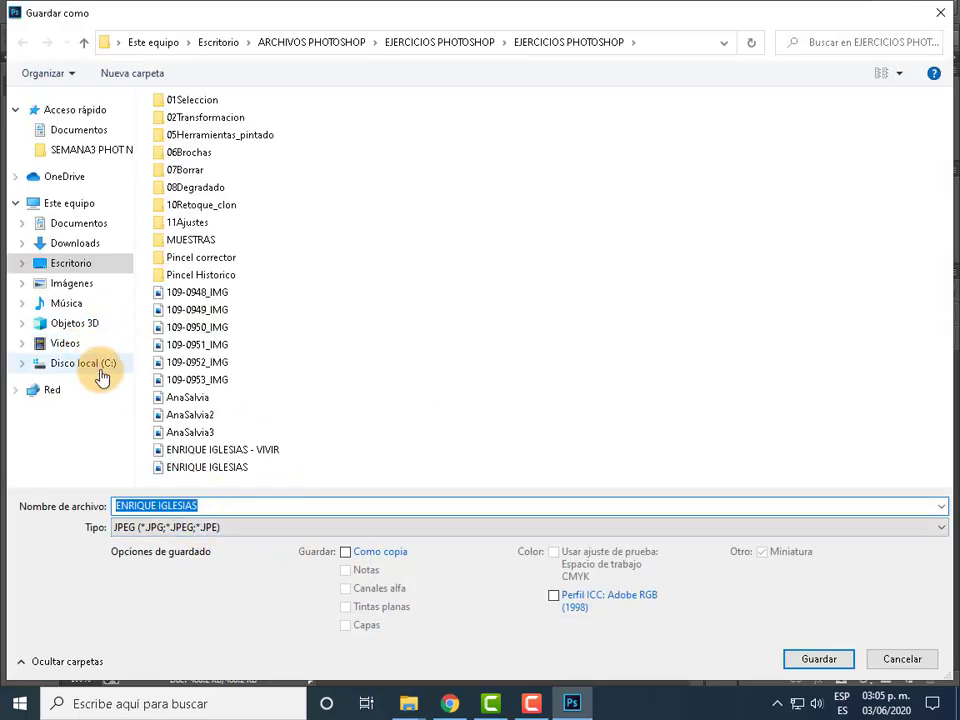
{"action": "left_click", "coordinate": [97, 223]}
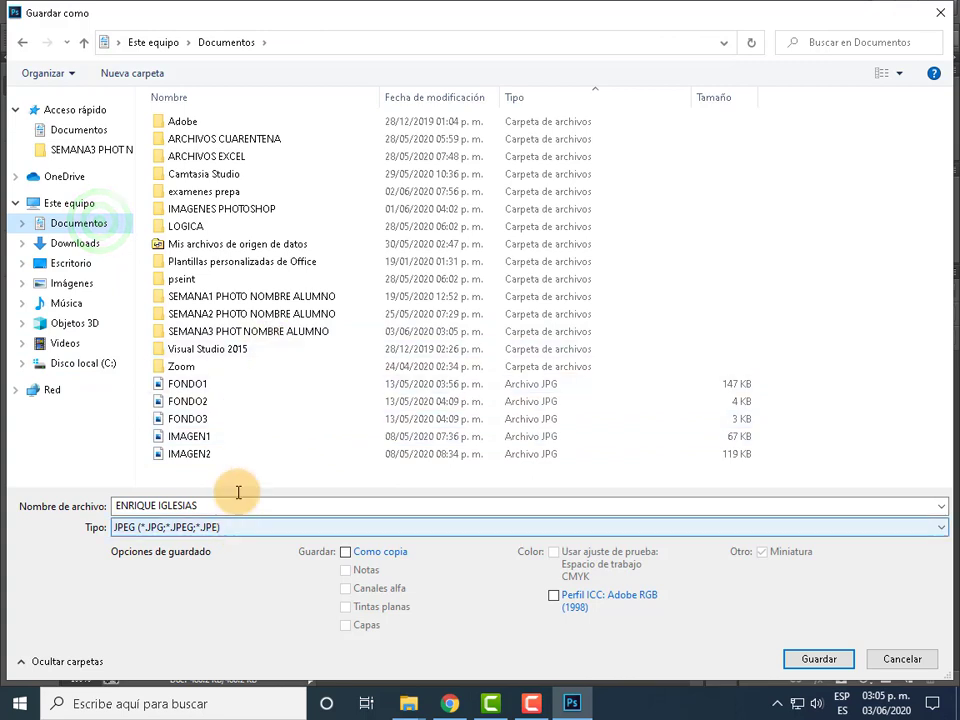
{"action": "double_click", "coordinate": [300, 331]}
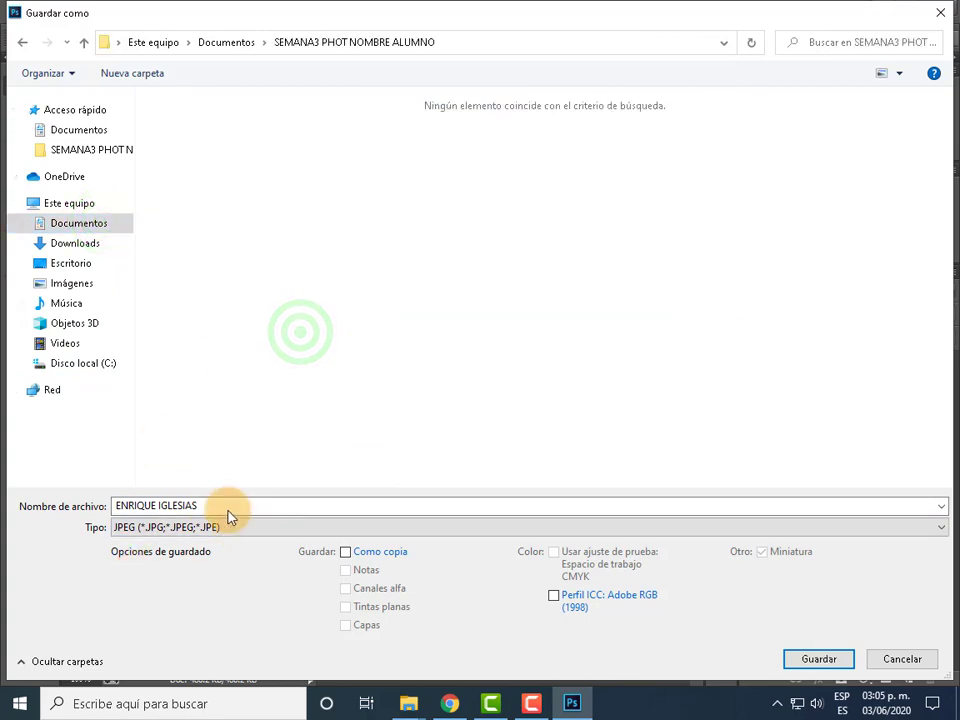
{"action": "left_click_drag", "start_coordinate": [223, 506], "coordinate": [94, 506]}
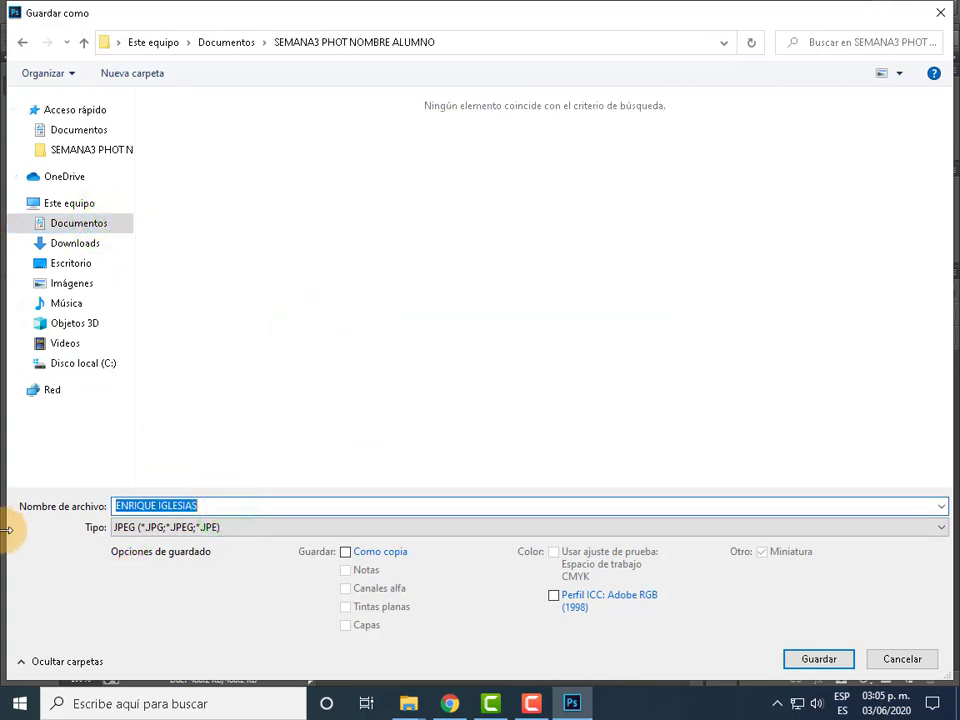
{"action": "left_click", "coordinate": [375, 527]}
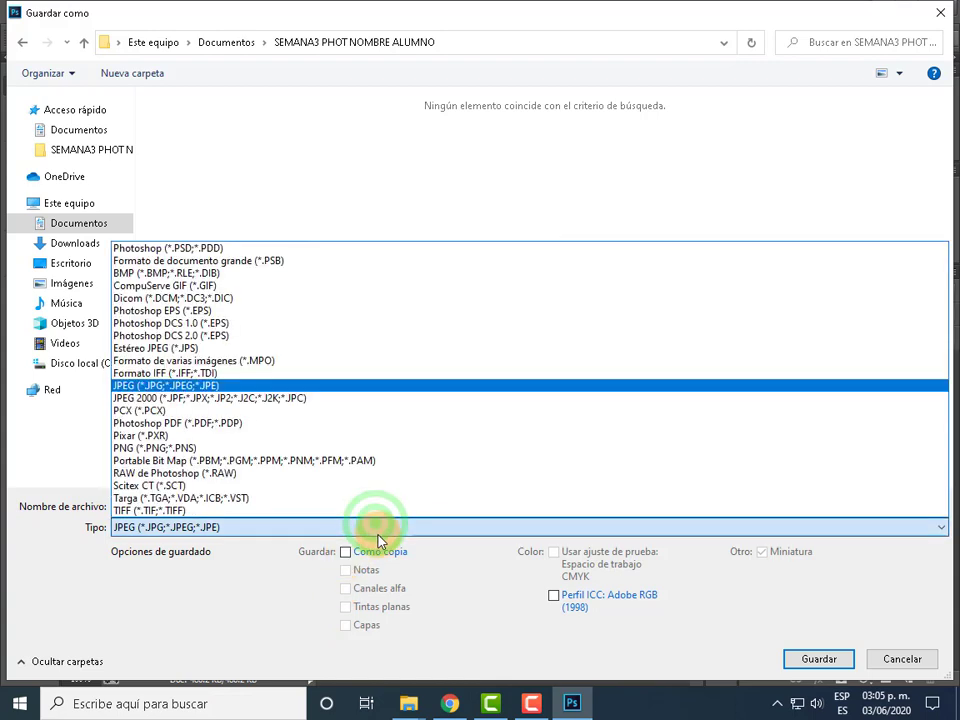
{"action": "left_click", "coordinate": [176, 248]}
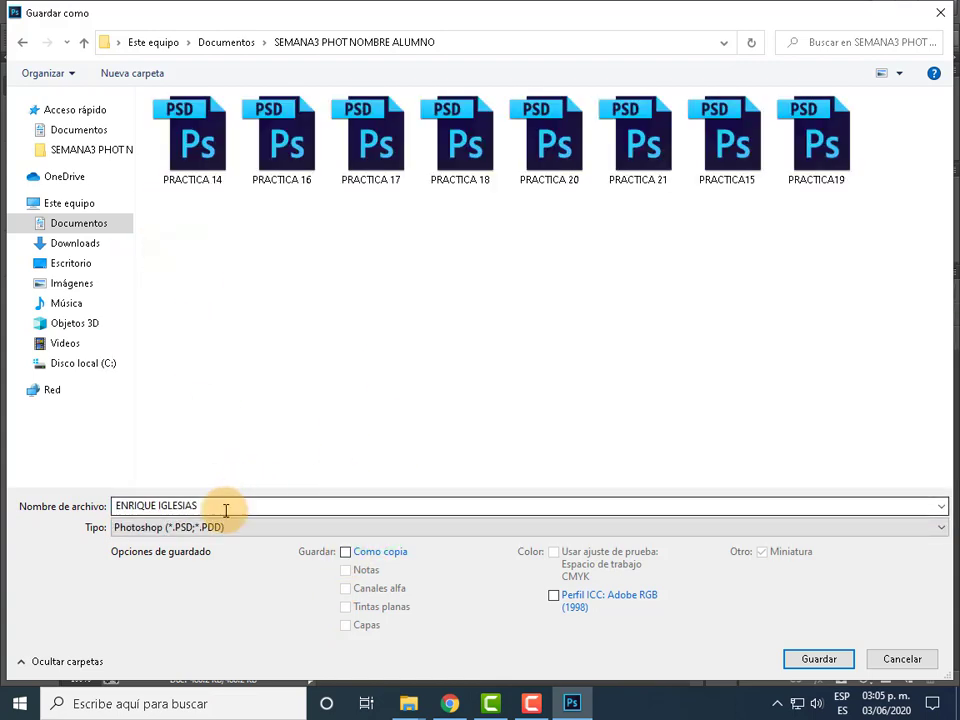
{"action": "left_click_drag", "start_coordinate": [222, 506], "coordinate": [5, 533]}
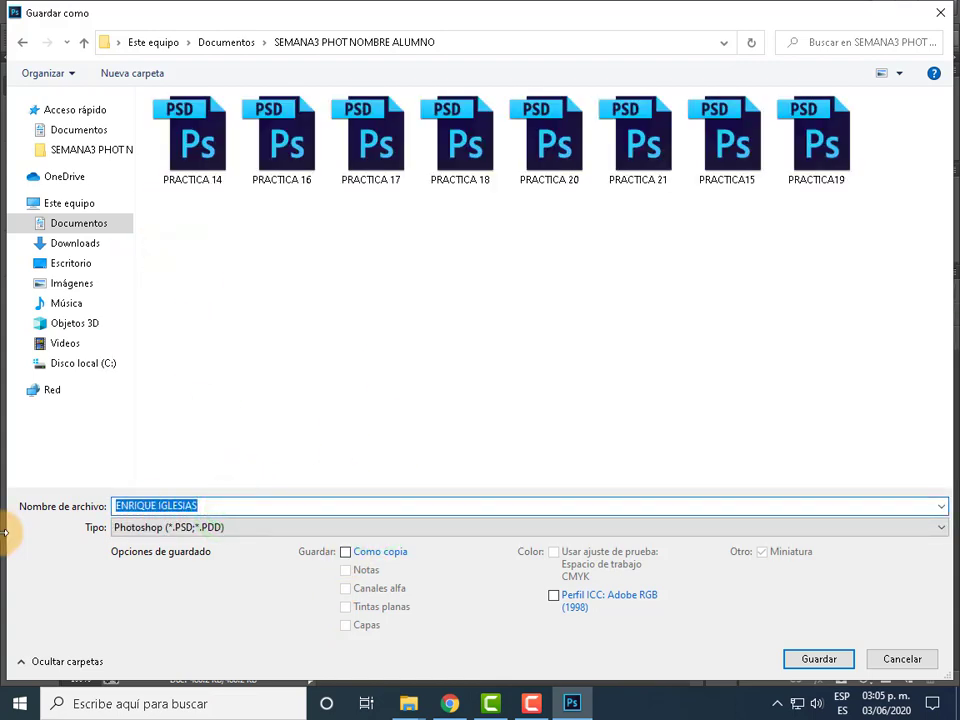
{"action": "type", "text": "PRACTI"}
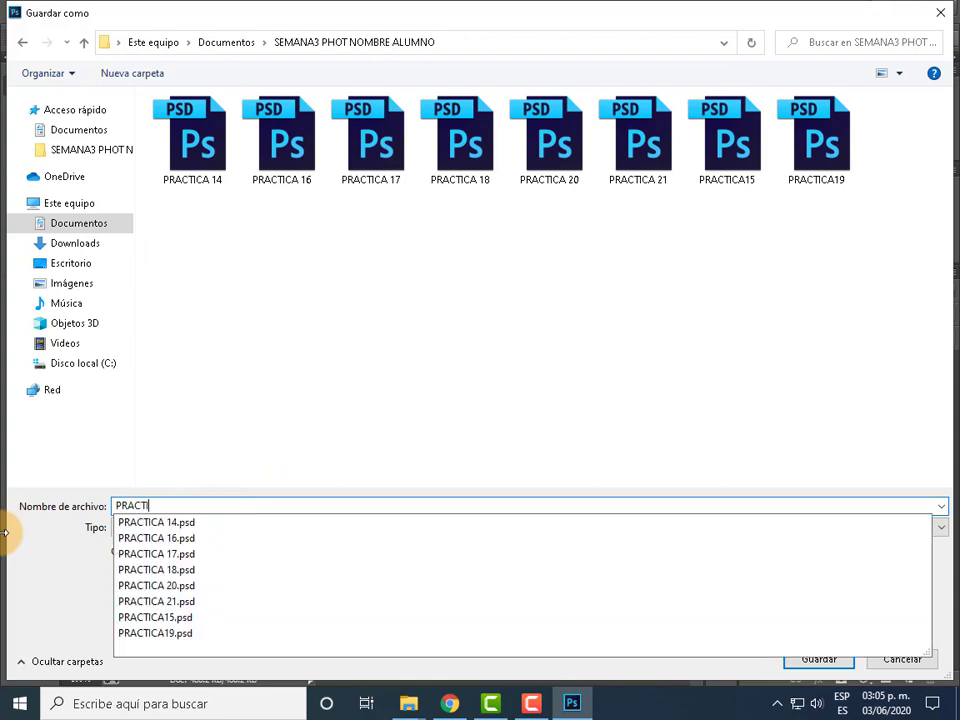
{"action": "type", "text": "CA 22"}
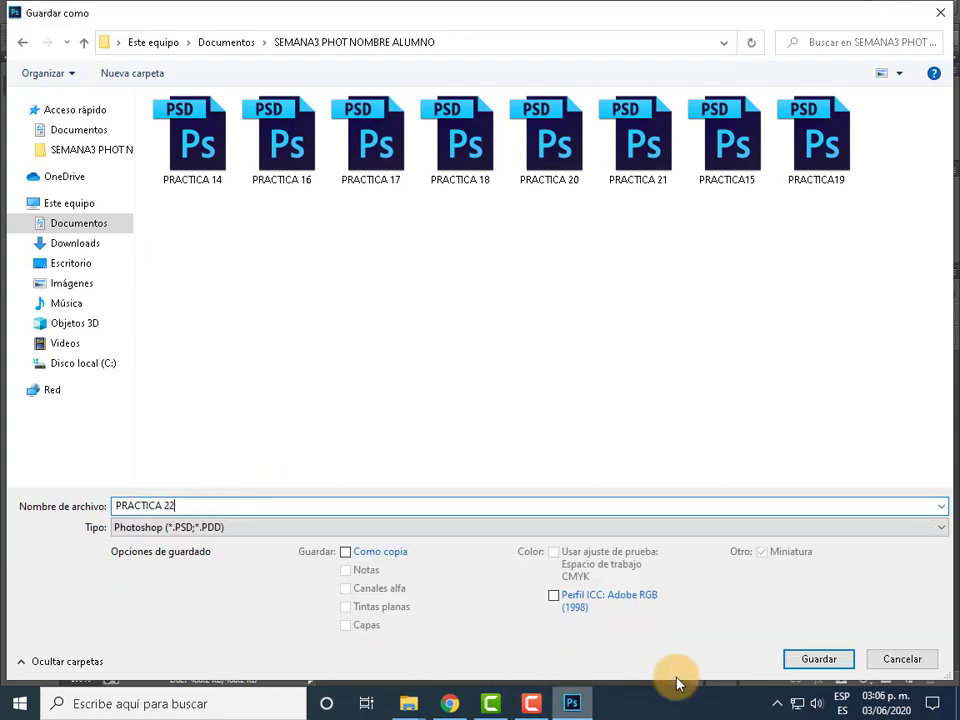
{"action": "left_click", "coordinate": [838, 662]}
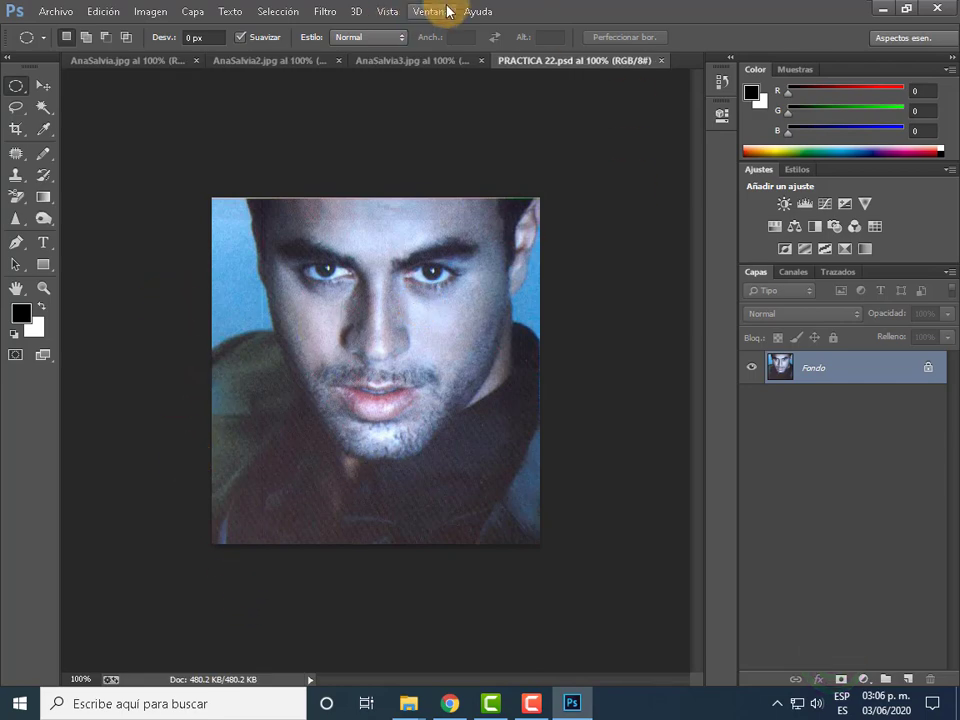
{"action": "left_click", "coordinate": [665, 61]}
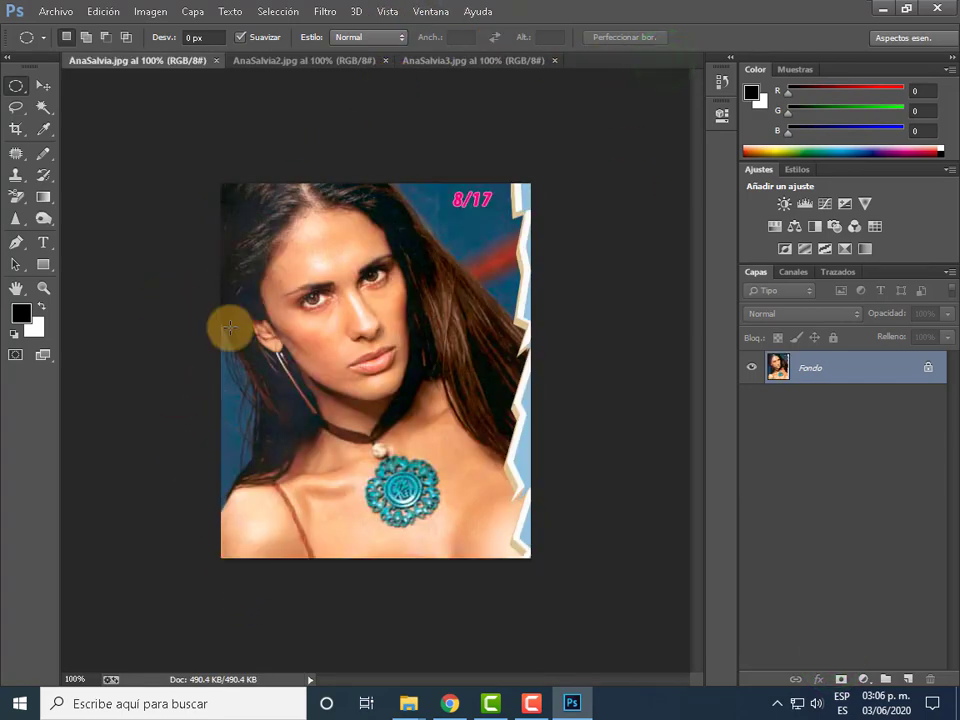
{"action": "left_click", "coordinate": [167, 62]}
{"action": "left_click", "coordinate": [296, 62]}
{"action": "left_click", "coordinate": [465, 64]}
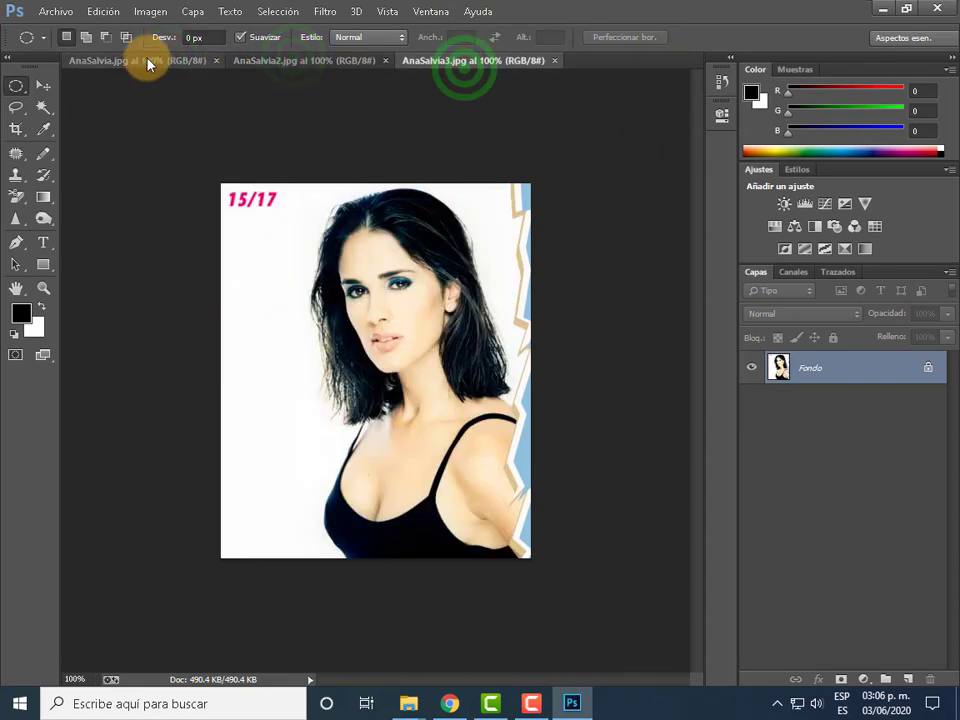
{"action": "left_click", "coordinate": [146, 61]}
{"action": "left_click", "coordinate": [465, 64]}
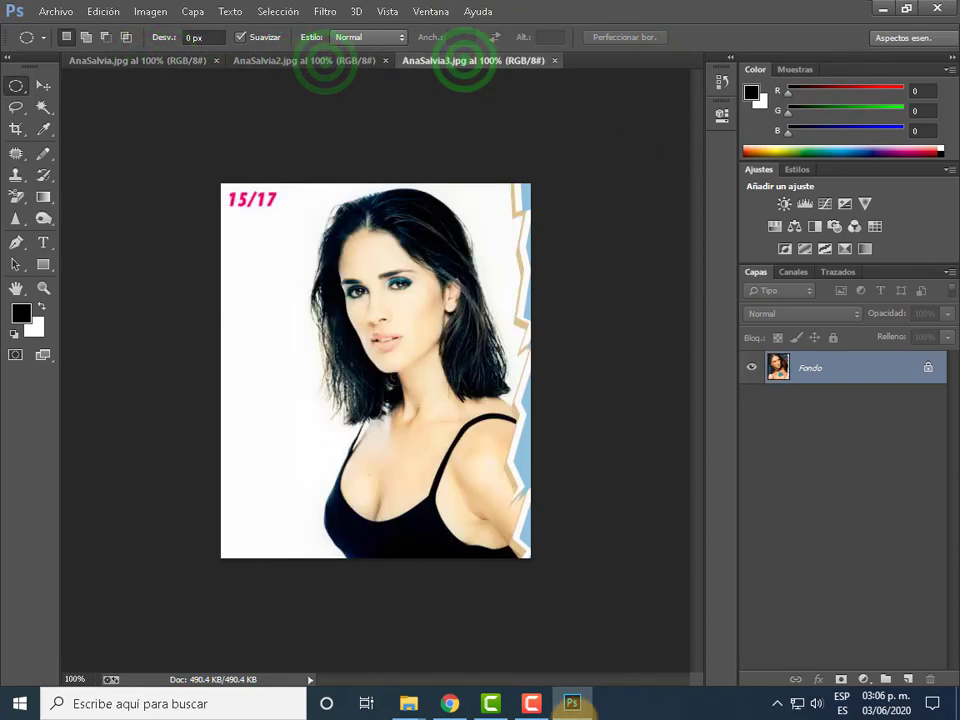
{"action": "left_click", "coordinate": [531, 704]}
{"action": "left_click", "coordinate": [531, 706]}
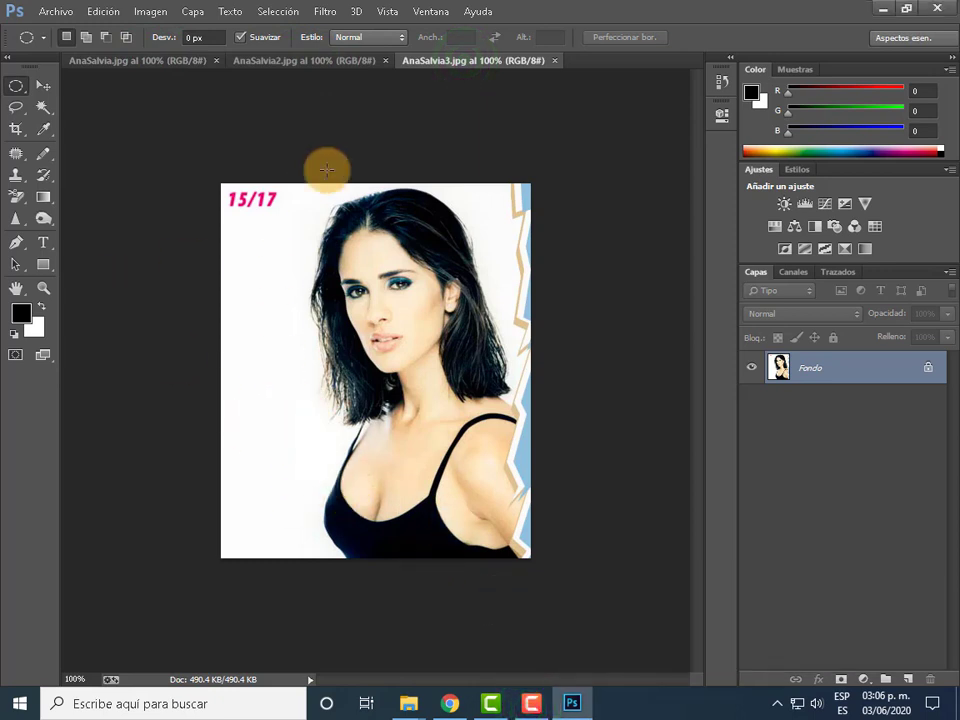
{"action": "left_click", "coordinate": [298, 62]}
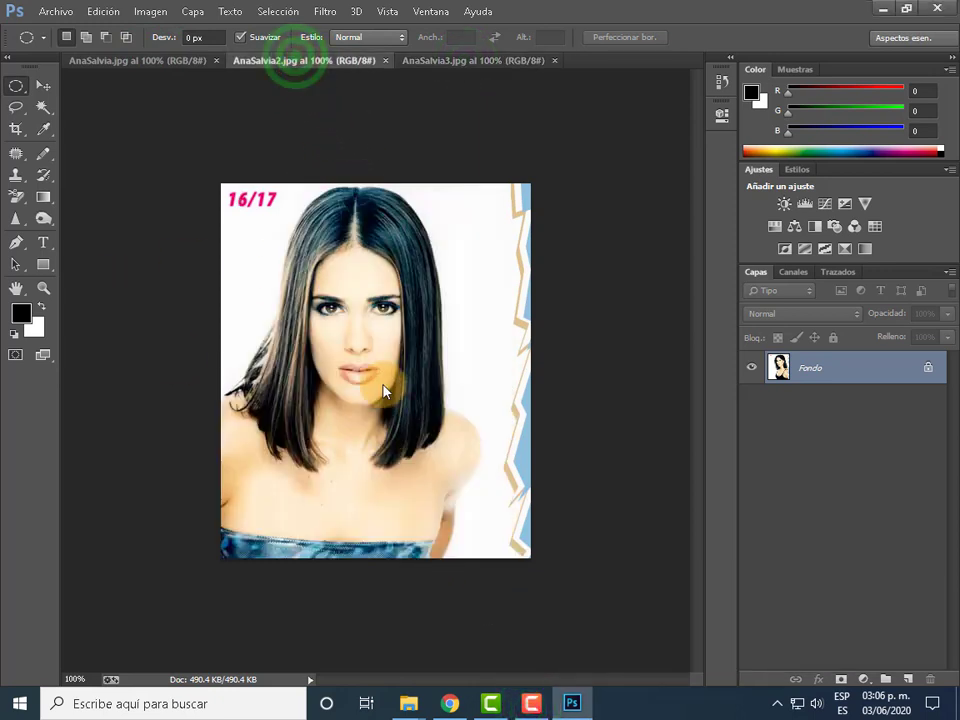
{"action": "left_click", "coordinate": [143, 64]}
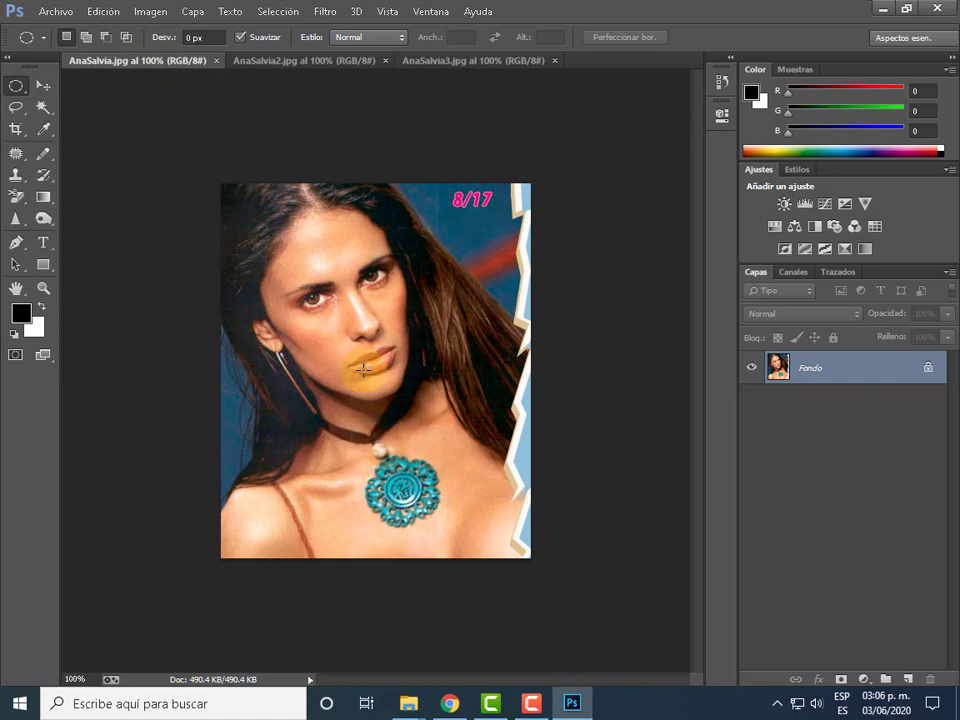
- Zoom the pendant portrait to 200% and select the Smudge tool
{"action": "key", "text": "ctrl+plus"}
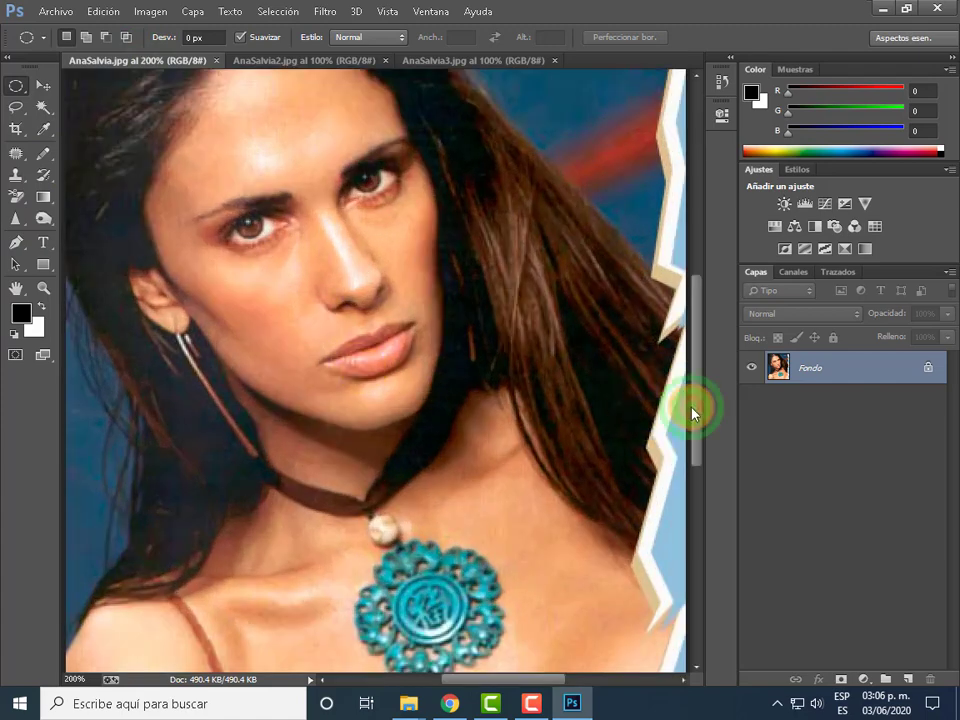
{"action": "left_click_drag", "start_coordinate": [693, 412], "coordinate": [693, 455]}
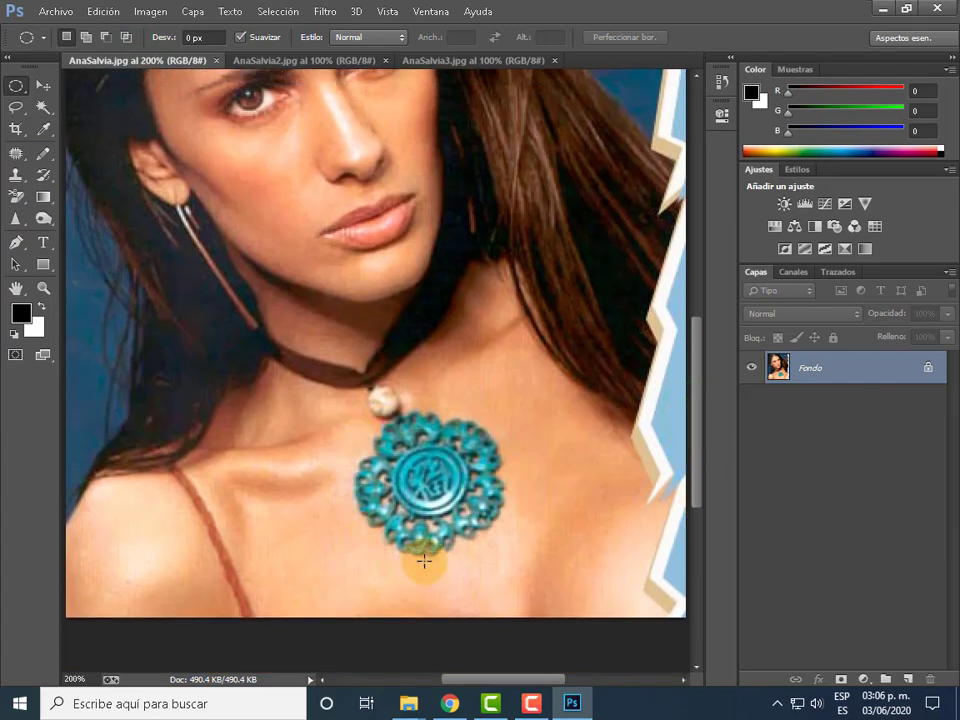
{"action": "left_click", "coordinate": [18, 222]}
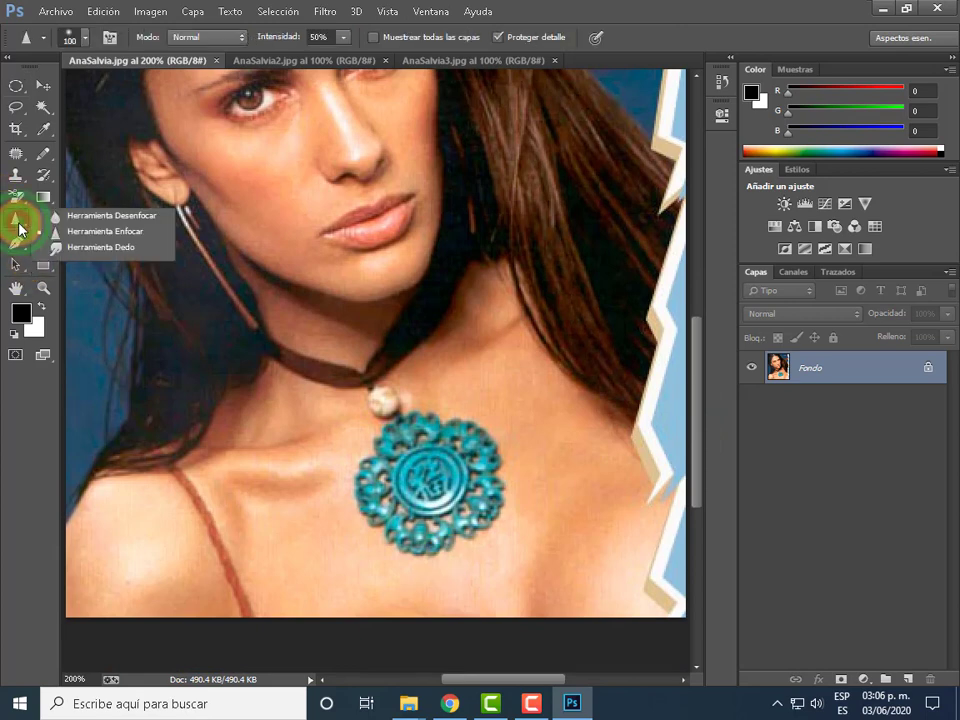
{"action": "left_click", "coordinate": [99, 248]}
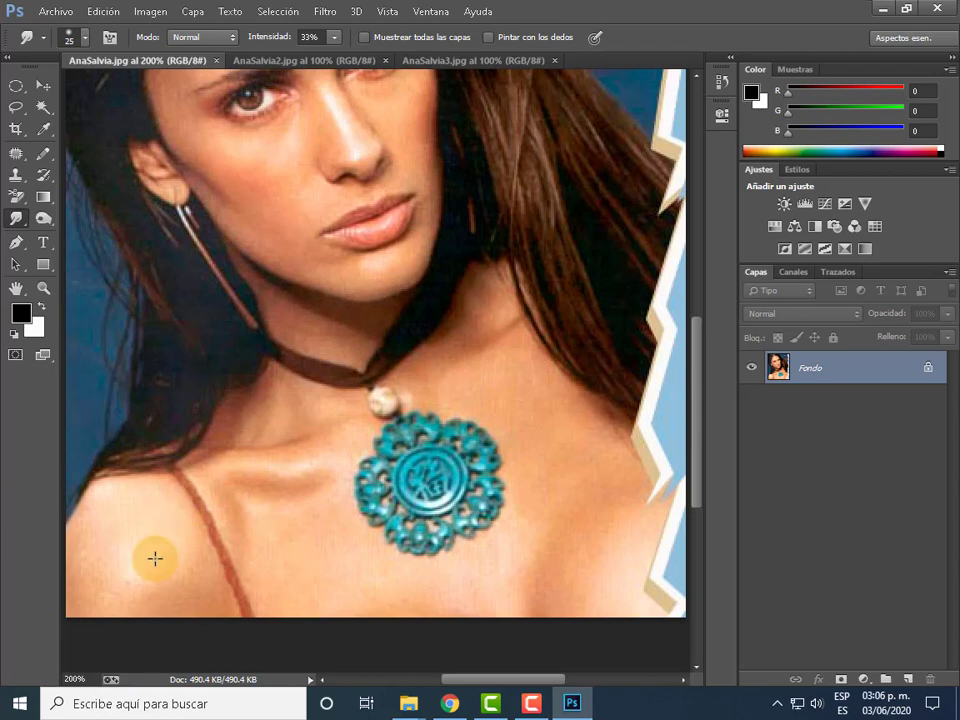
- Set smudge strength to 20% and keep Normal blending mode
{"action": "left_click", "coordinate": [335, 41]}
{"action": "left_click", "coordinate": [316, 38]}
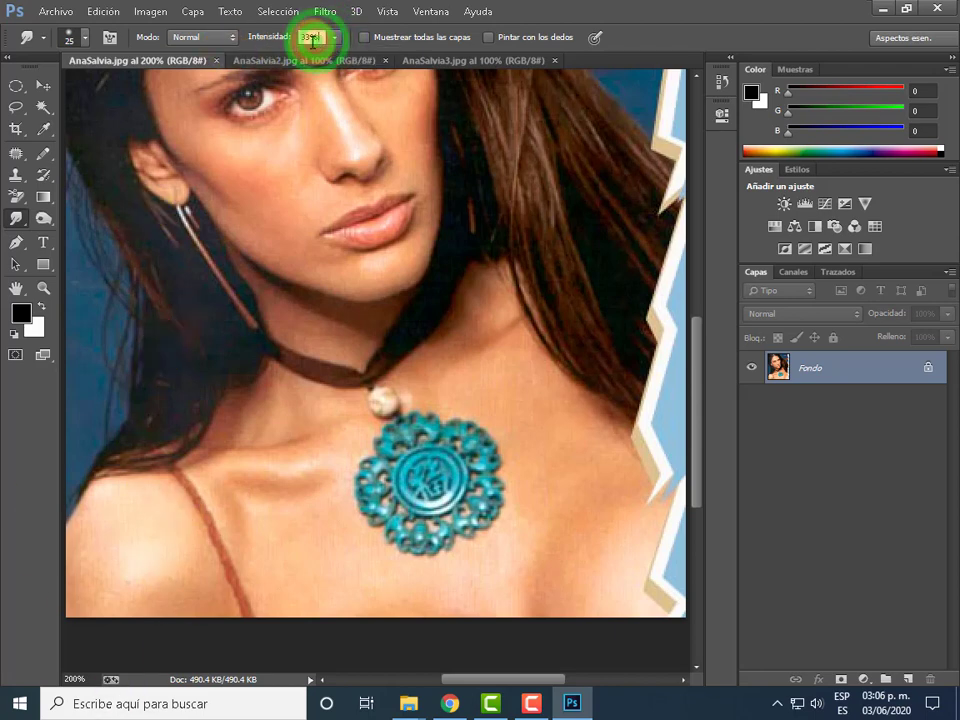
{"action": "type", "text": "20"}
{"action": "key", "text": "Return"}
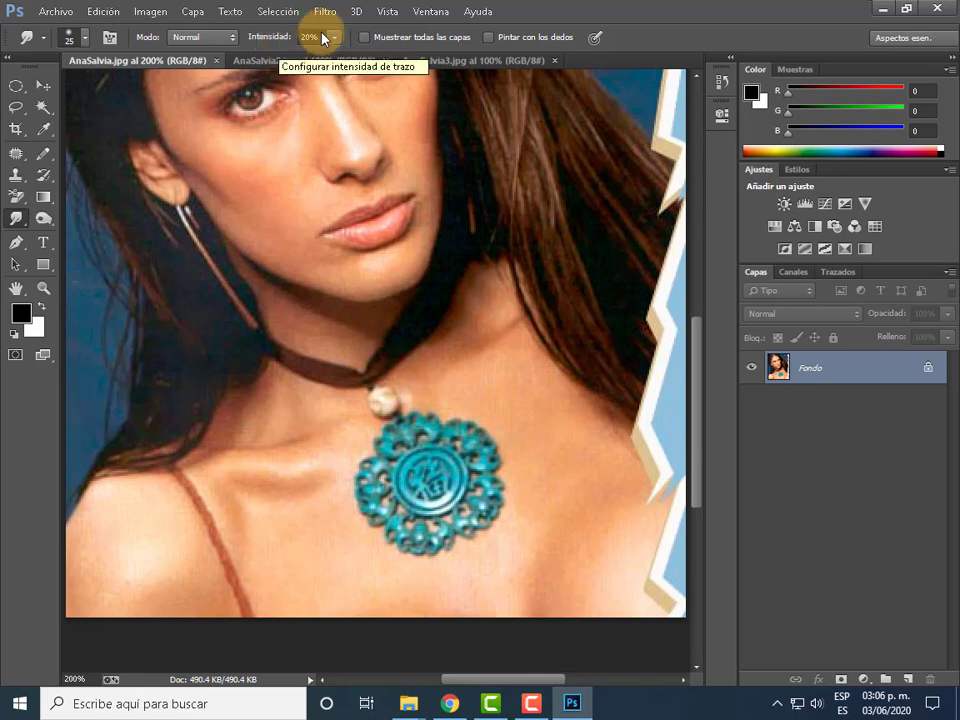
{"action": "left_click", "coordinate": [203, 38]}
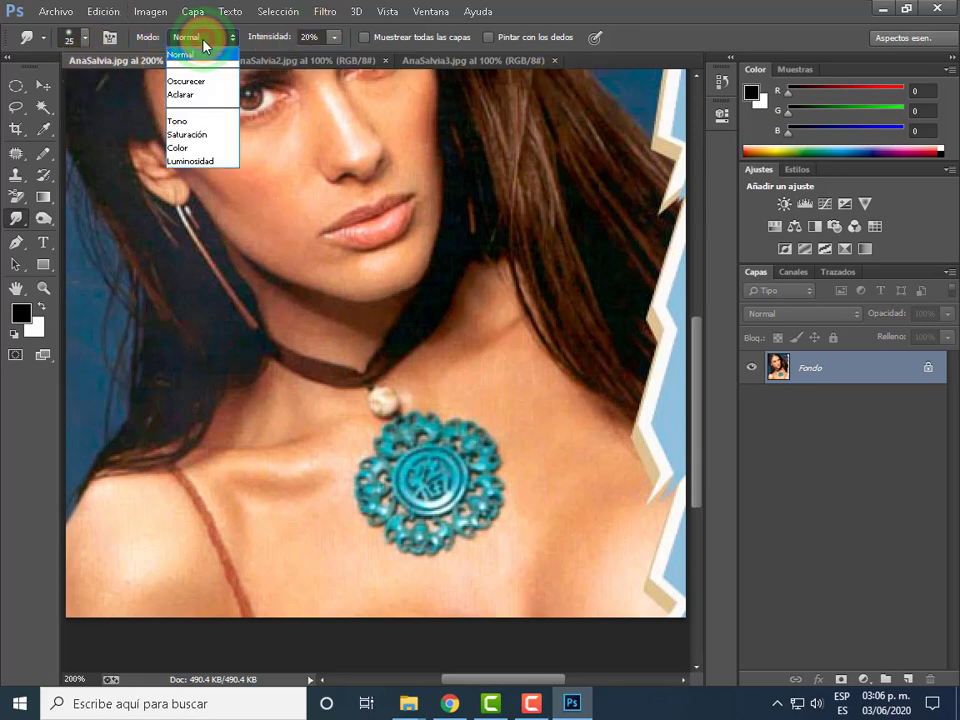
{"action": "left_click", "coordinate": [203, 40]}
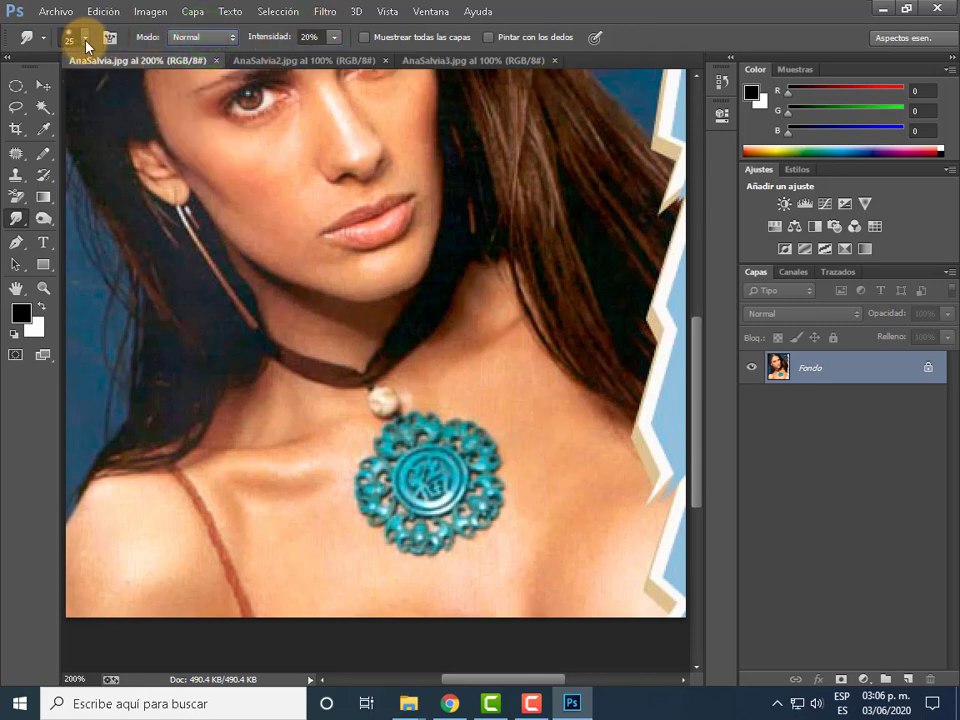
- Set the smudge brush size to 30 px
{"action": "left_click", "coordinate": [86, 40]}
{"action": "left_click", "coordinate": [186, 70]}
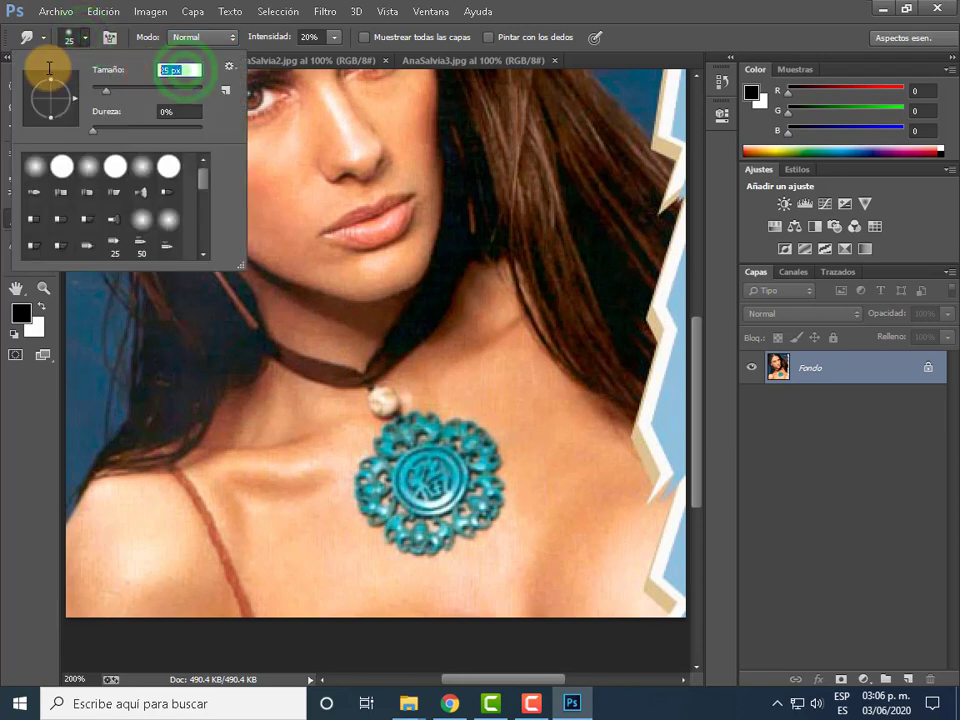
{"action": "type", "text": "35"}
{"action": "key", "text": "Return"}
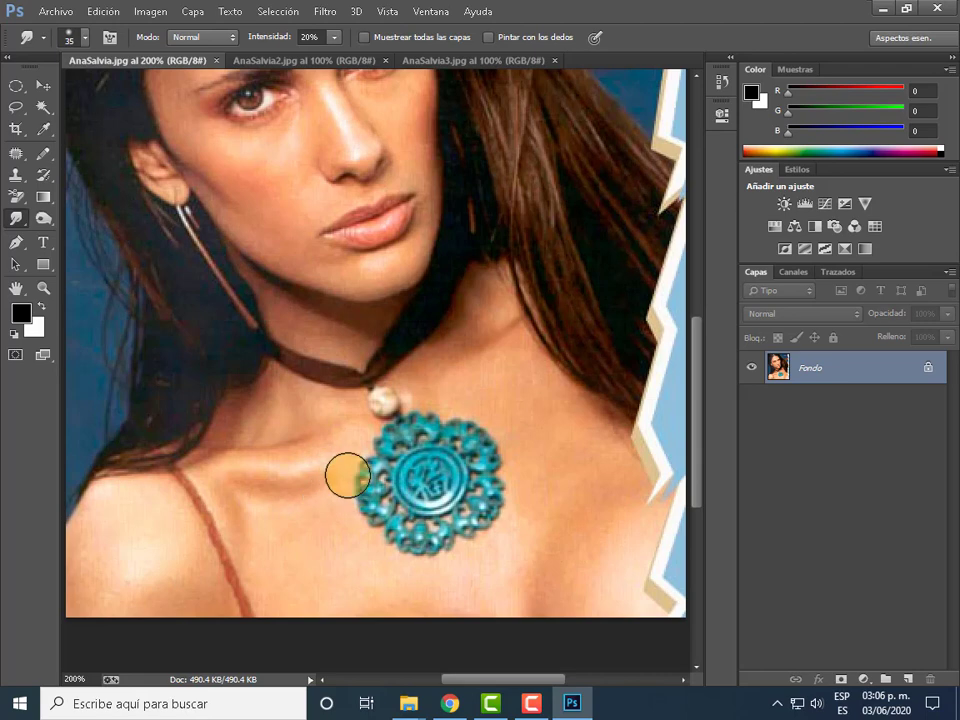
{"action": "left_click", "coordinate": [70, 36]}
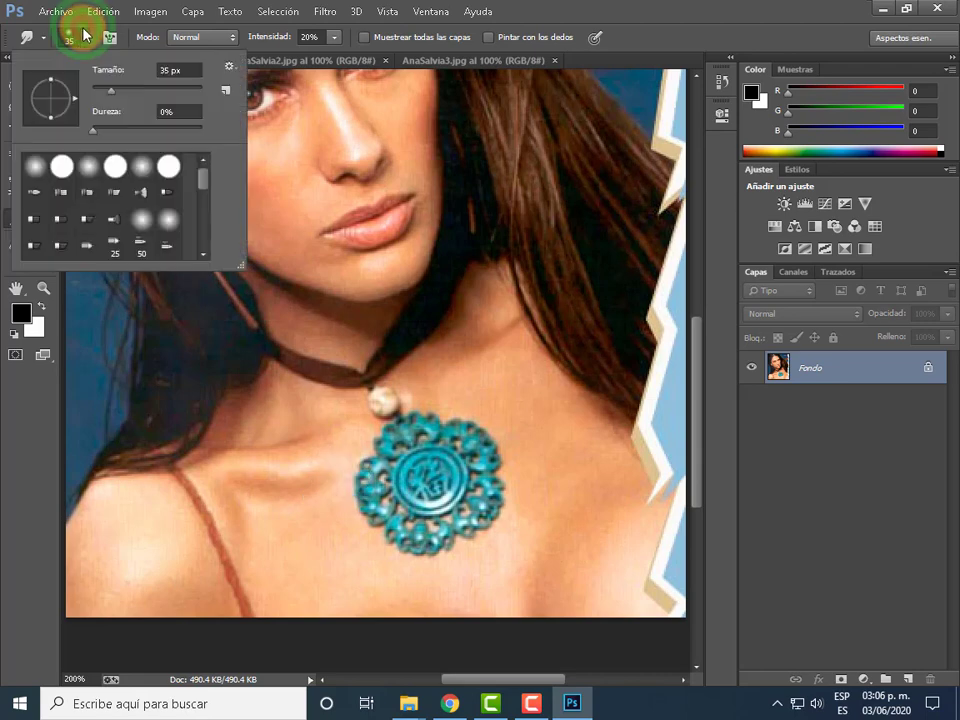
{"action": "left_click", "coordinate": [180, 68]}
{"action": "type", "text": "30"}
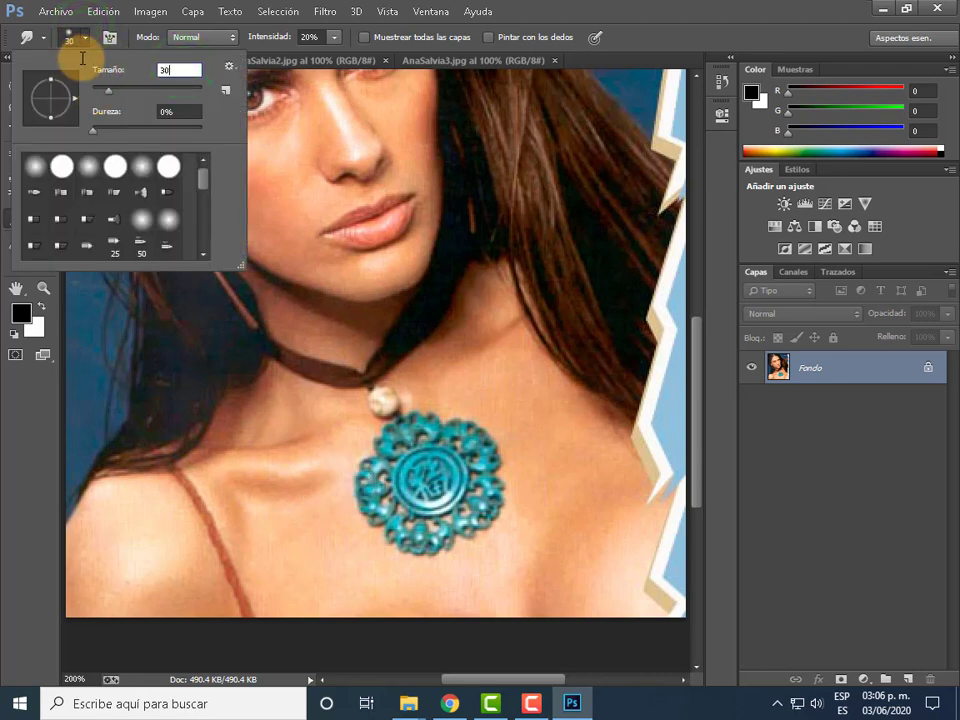
{"action": "key", "text": "Return"}
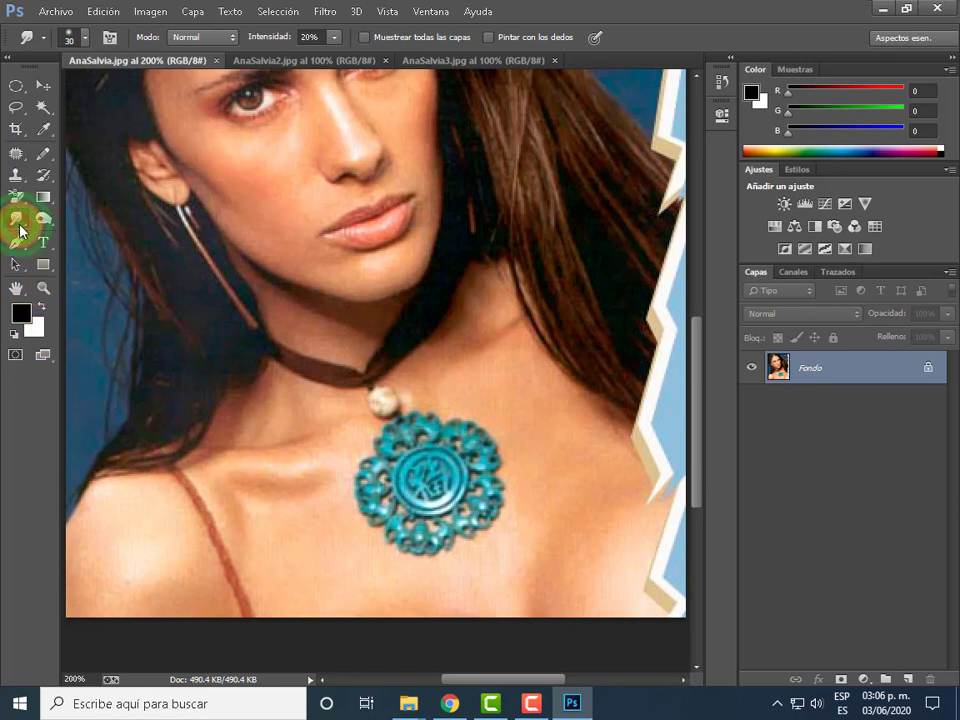
{"action": "left_click", "coordinate": [122, 244]}
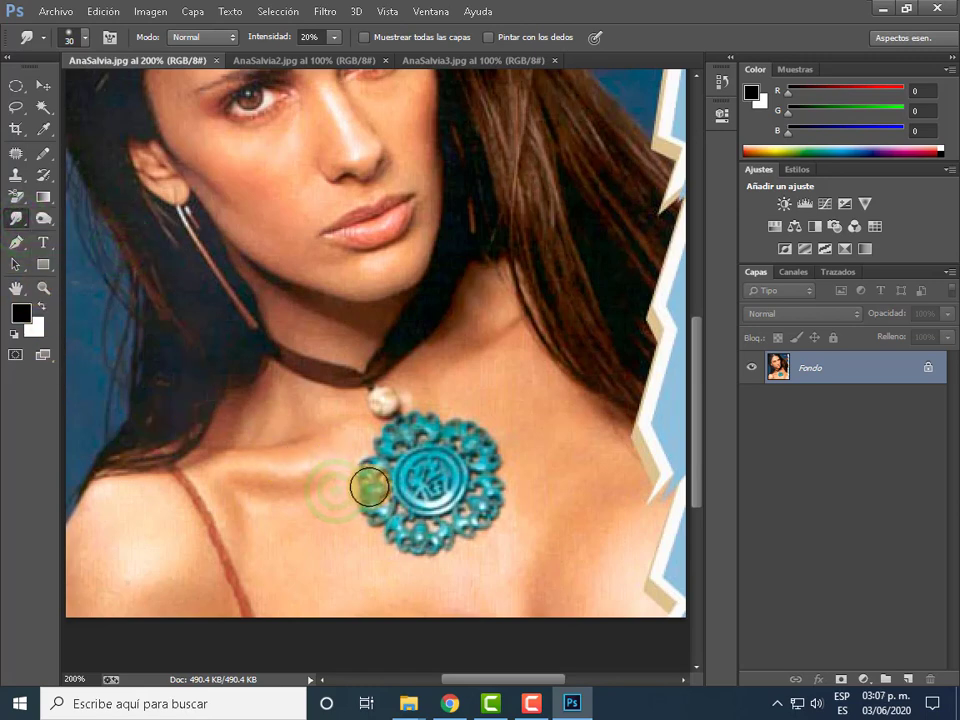
- Smear the pendant's left, lower and top edges into the surrounding skin
{"action": "left_click_drag", "start_coordinate": [369, 487], "coordinate": [356, 505]}
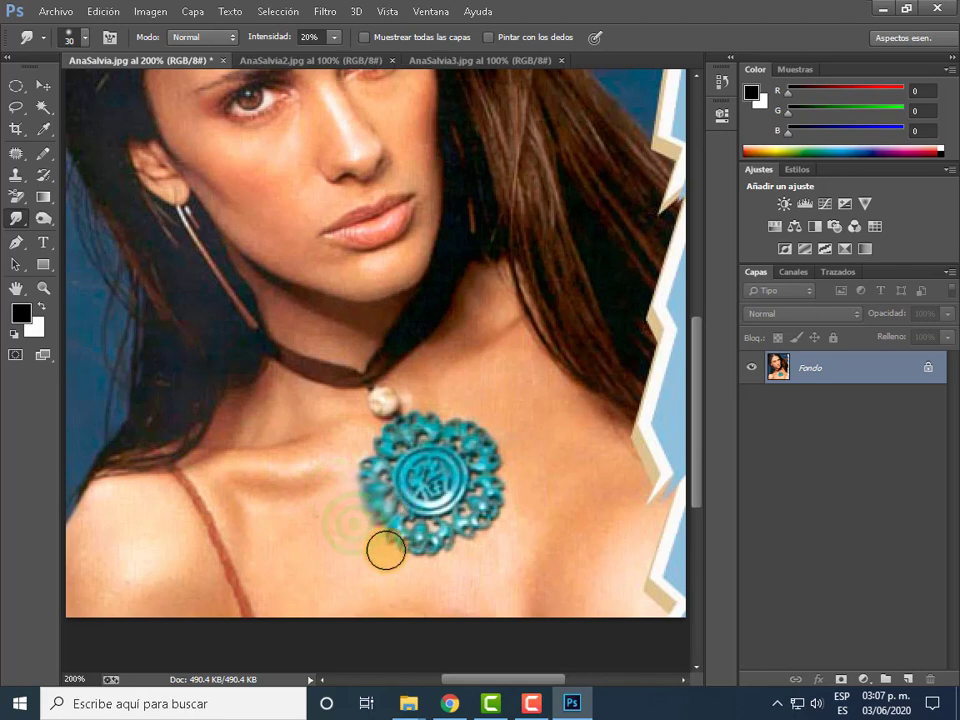
{"action": "left_click_drag", "start_coordinate": [381, 551], "coordinate": [407, 514]}
{"action": "left_click_drag", "start_coordinate": [406, 575], "coordinate": [429, 525]}
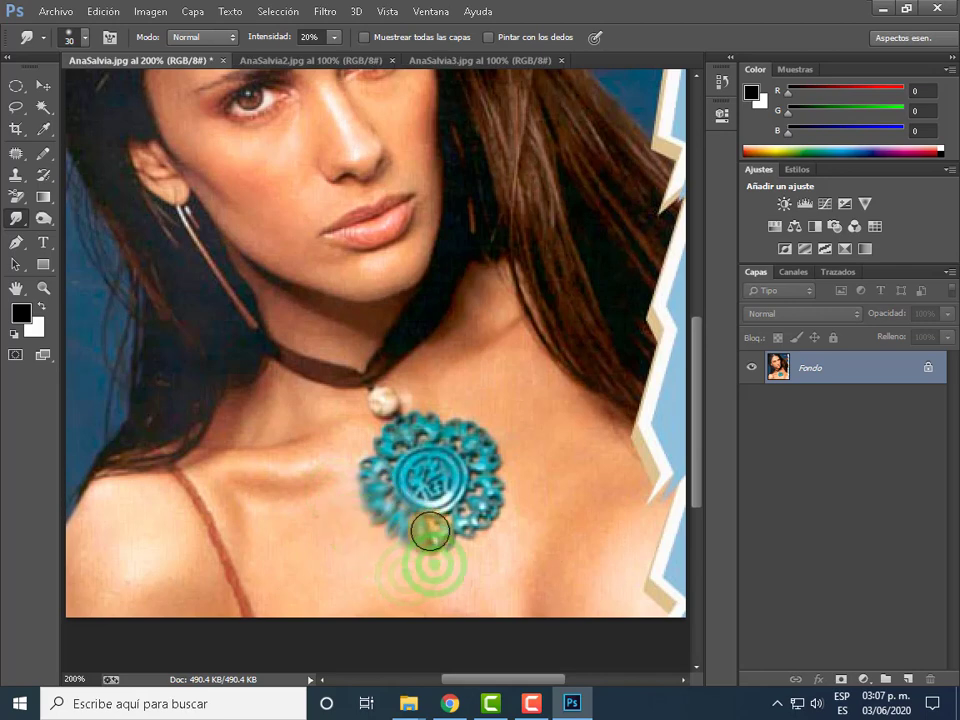
{"action": "mouse_move", "coordinate": [485, 550]}
{"action": "left_mouse_down"}
{"action": "mouse_move", "coordinate": [460, 520]}
{"action": "mouse_move", "coordinate": [482, 485]}
{"action": "mouse_move", "coordinate": [468, 460]}
{"action": "left_mouse_up"}
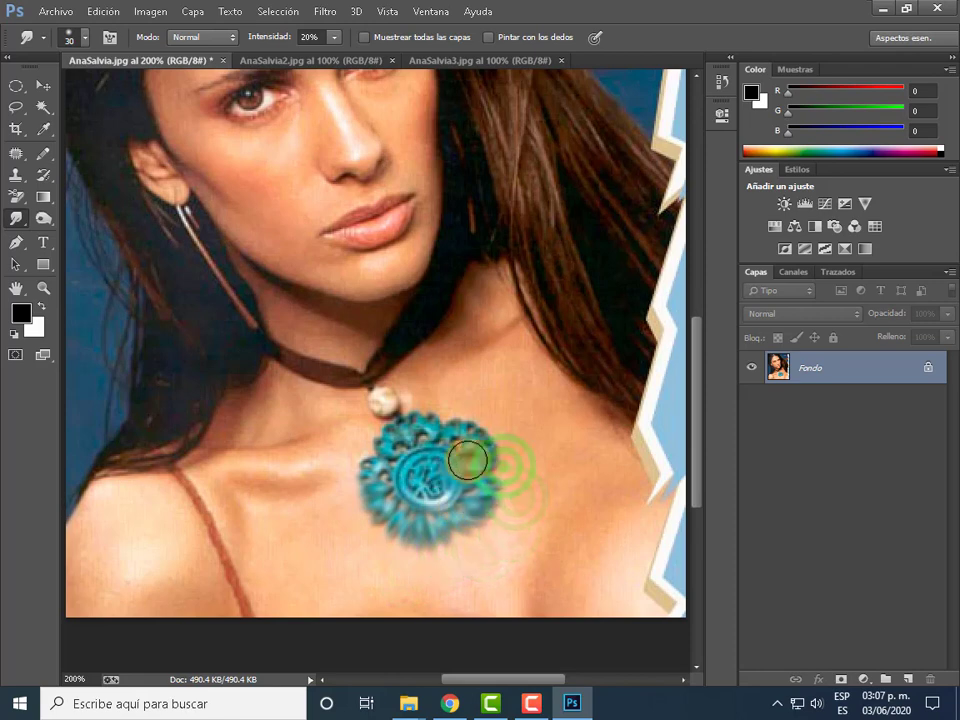
{"action": "left_click_drag", "start_coordinate": [500, 420], "coordinate": [469, 459]}
{"action": "mouse_move", "coordinate": [482, 395]}
{"action": "left_mouse_down"}
{"action": "mouse_move", "coordinate": [411, 405]}
{"action": "mouse_move", "coordinate": [426, 441]}
{"action": "left_mouse_up"}
{"action": "left_click_drag", "start_coordinate": [392, 400], "coordinate": [394, 419]}
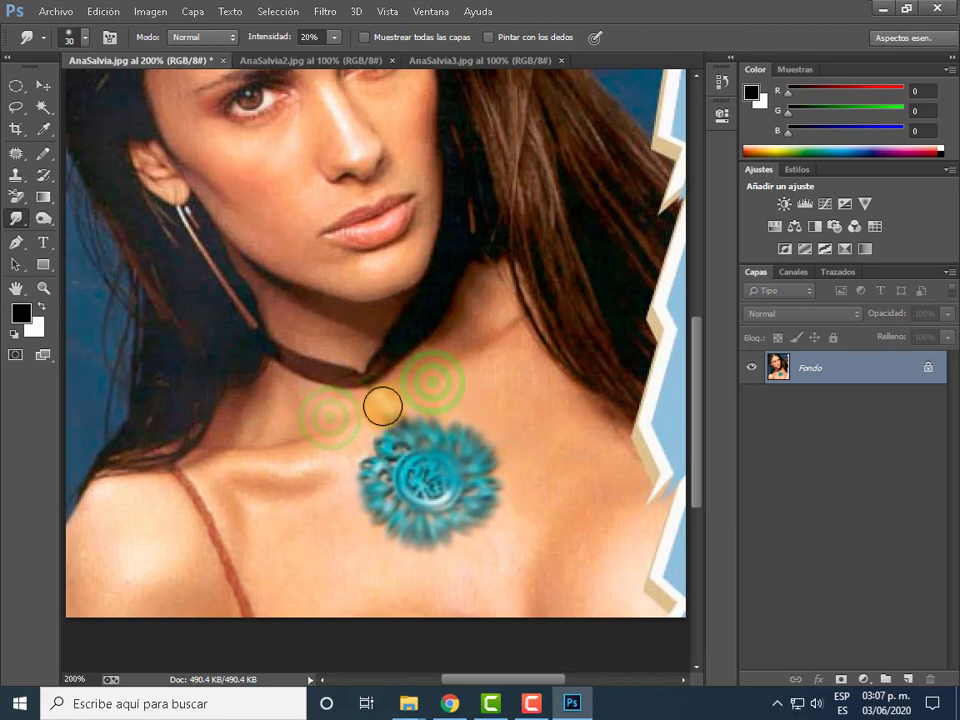
{"action": "left_click_drag", "start_coordinate": [382, 406], "coordinate": [390, 413]}
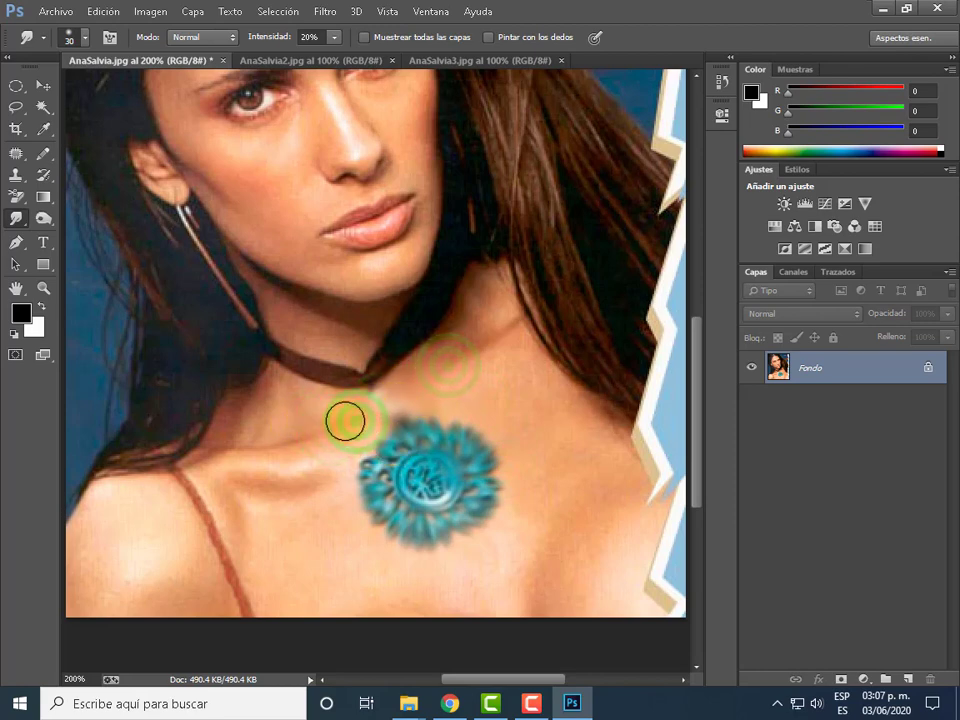
- Blend the pendant's remaining edges into the skin until only a faint blur remains
{"action": "mouse_move", "coordinate": [343, 461]}
{"action": "left_mouse_down"}
{"action": "mouse_move", "coordinate": [356, 461]}
{"action": "mouse_move", "coordinate": [385, 516]}
{"action": "mouse_move", "coordinate": [407, 514]}
{"action": "left_mouse_up"}
{"action": "left_click_drag", "start_coordinate": [447, 553], "coordinate": [422, 504]}
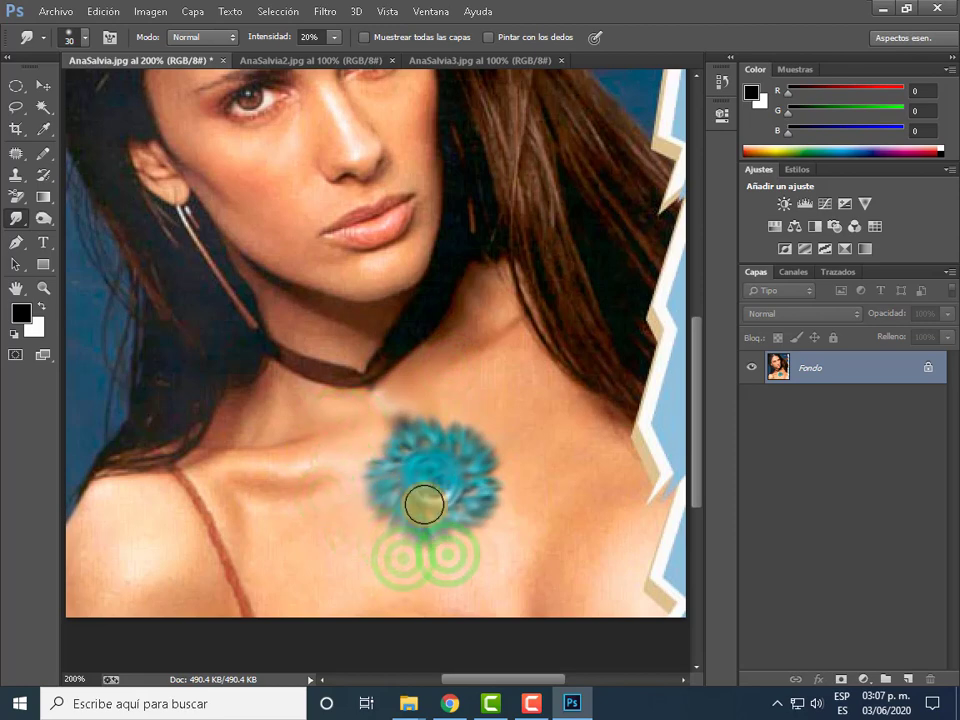
{"action": "left_click_drag", "start_coordinate": [493, 516], "coordinate": [460, 508]}
{"action": "left_click_drag", "start_coordinate": [545, 479], "coordinate": [494, 480]}
{"action": "left_click_drag", "start_coordinate": [497, 432], "coordinate": [460, 459]}
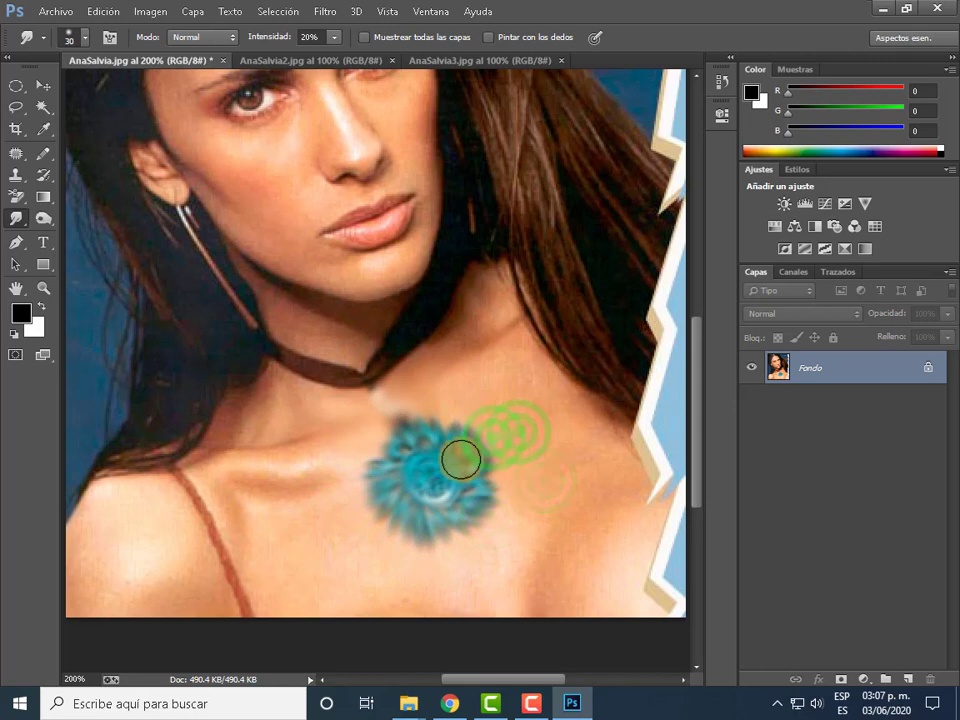
{"action": "left_click_drag", "start_coordinate": [396, 411], "coordinate": [378, 404]}
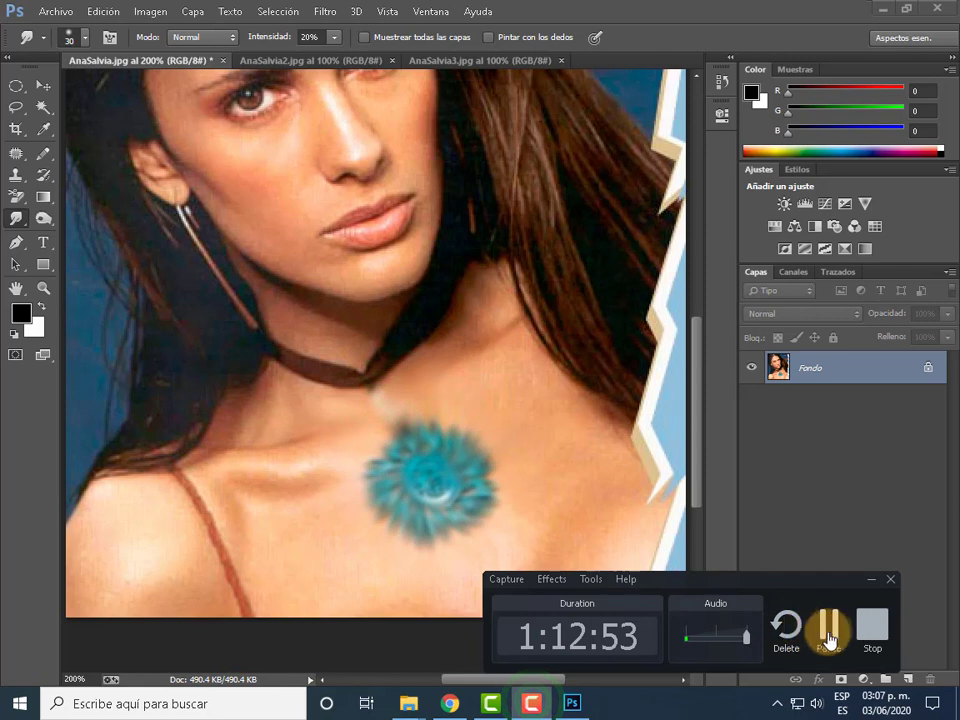
- Raise the smudge strength to 41% with its slider
{"action": "left_click", "coordinate": [831, 628]}
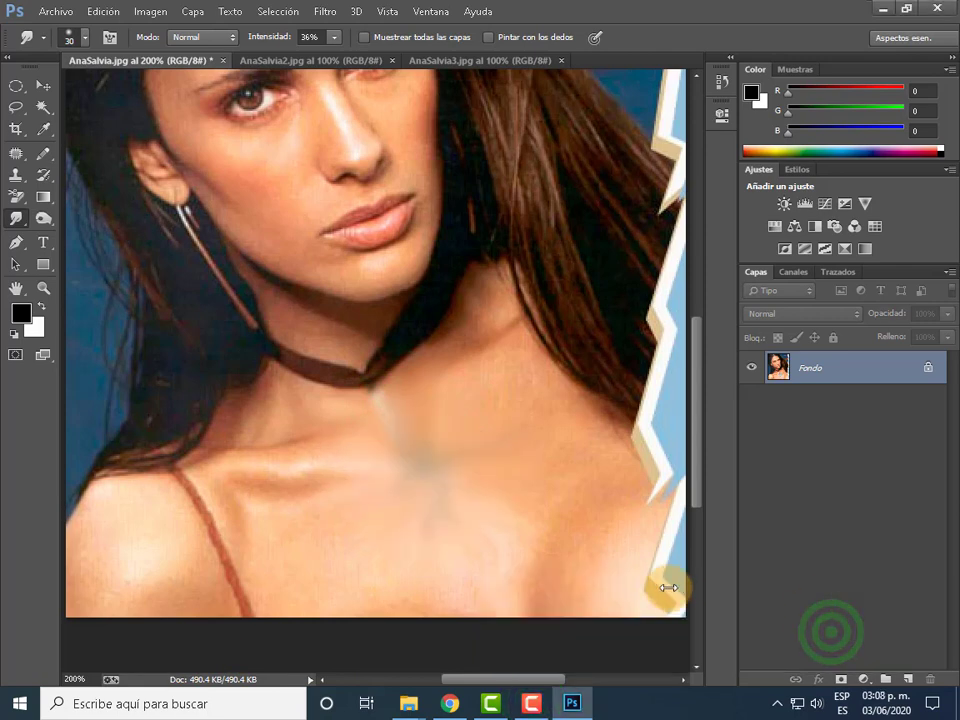
{"action": "left_click", "coordinate": [334, 42]}
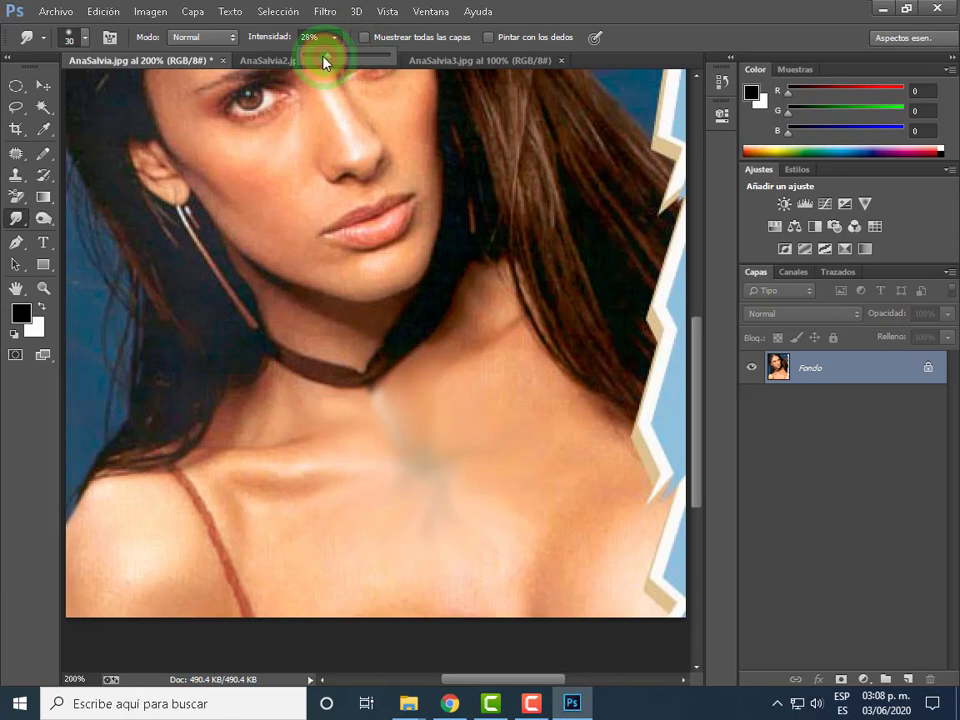
{"action": "left_click_drag", "start_coordinate": [348, 58], "coordinate": [339, 55]}
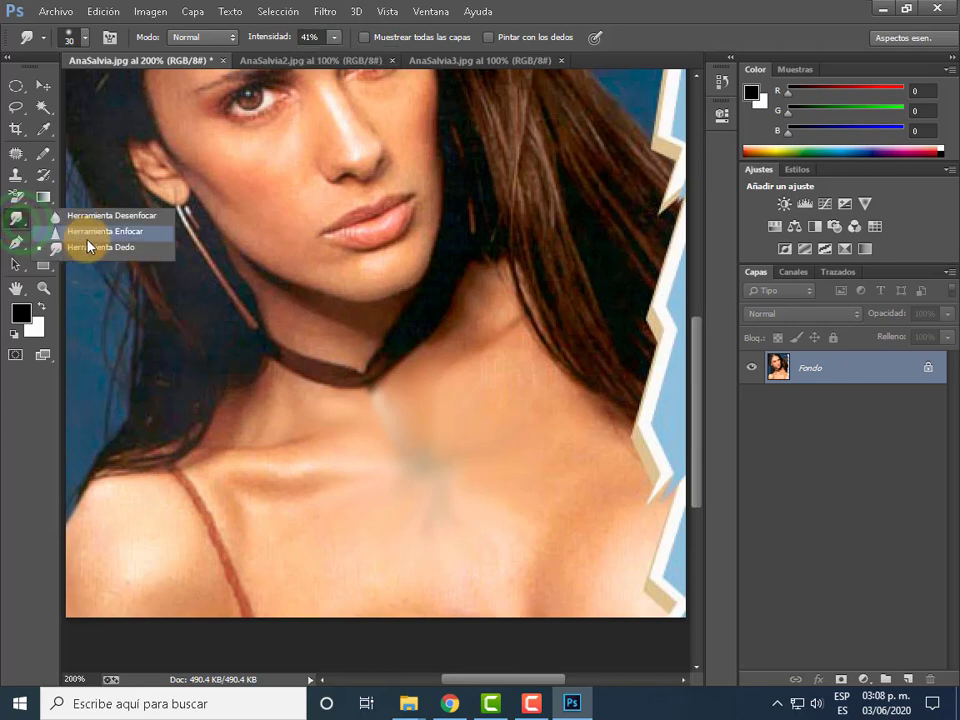
- Sharpen the smeared chest streak up to the neck below the choker
{"action": "left_click", "coordinate": [90, 237]}
{"action": "left_click_drag", "start_coordinate": [399, 440], "coordinate": [433, 450]}
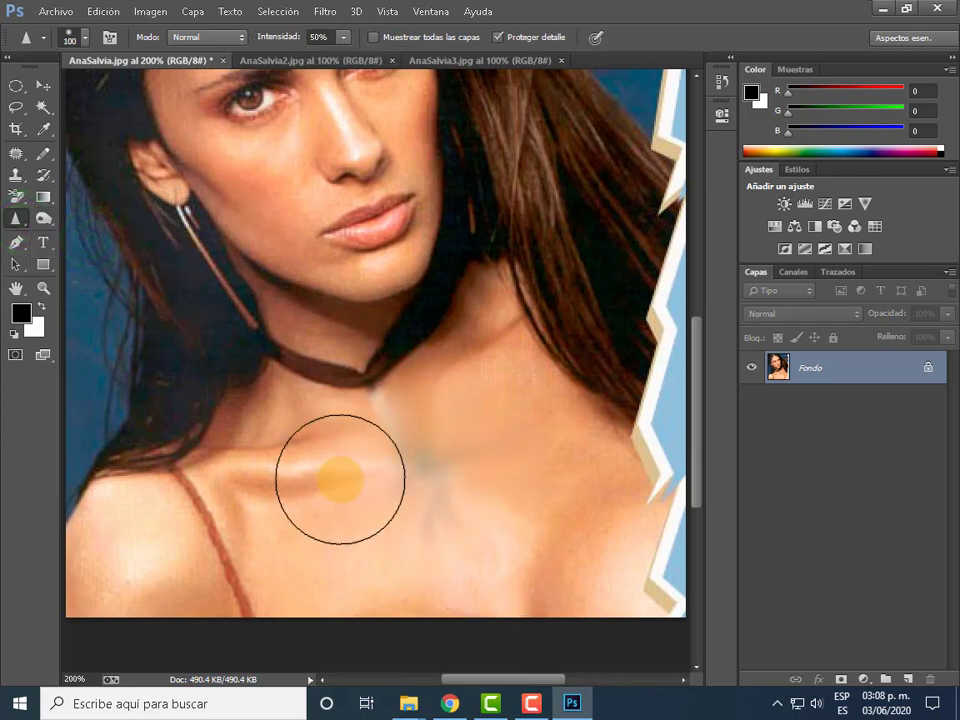
{"action": "left_click", "coordinate": [339, 470]}
{"action": "mouse_move", "coordinate": [394, 520]}
{"action": "left_mouse_down"}
{"action": "mouse_move", "coordinate": [426, 360]}
{"action": "mouse_move", "coordinate": [436, 455]}
{"action": "left_mouse_up"}
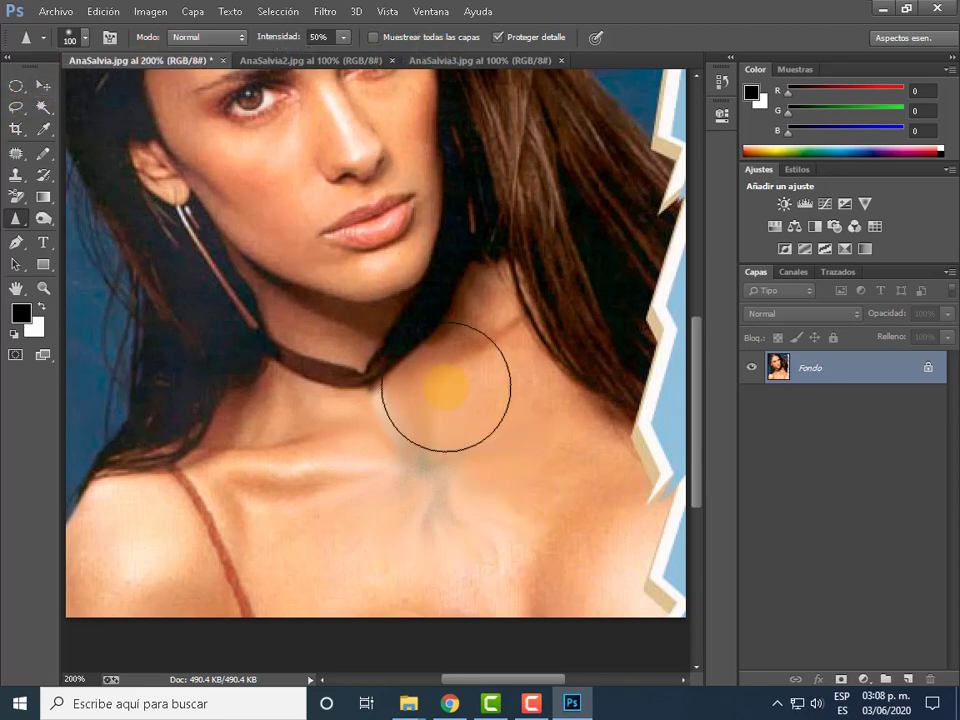
{"action": "left_click_drag", "start_coordinate": [446, 386], "coordinate": [373, 447]}
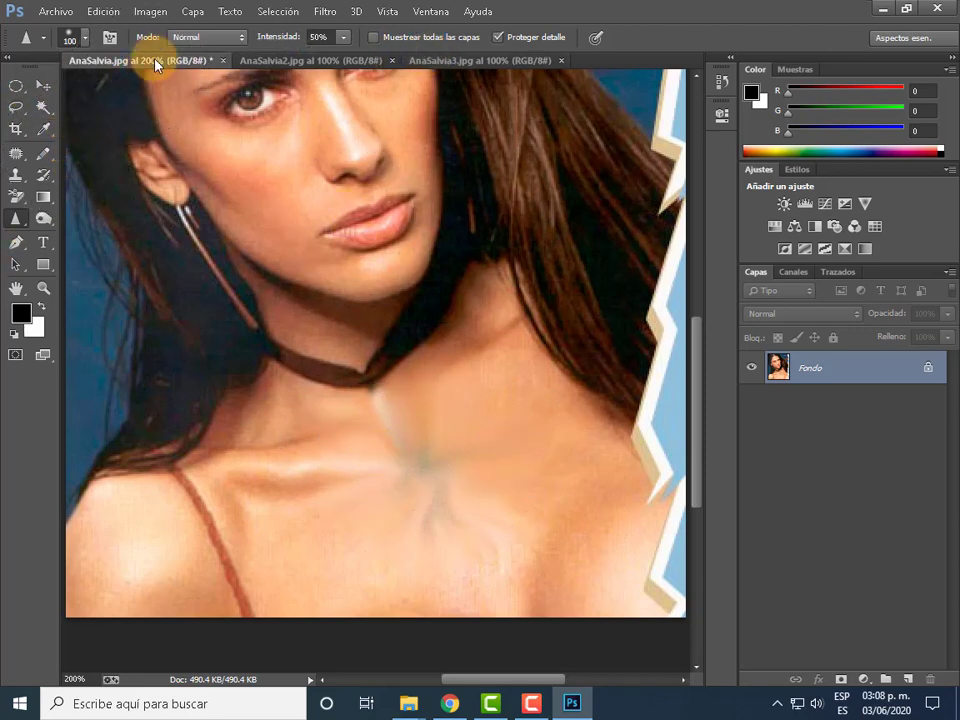
- Save the image as PRACTICA 23.psd in Documents > SEMANA3 PHOT NOMBRE ALUMNO
{"action": "left_click", "coordinate": [50, 11]}
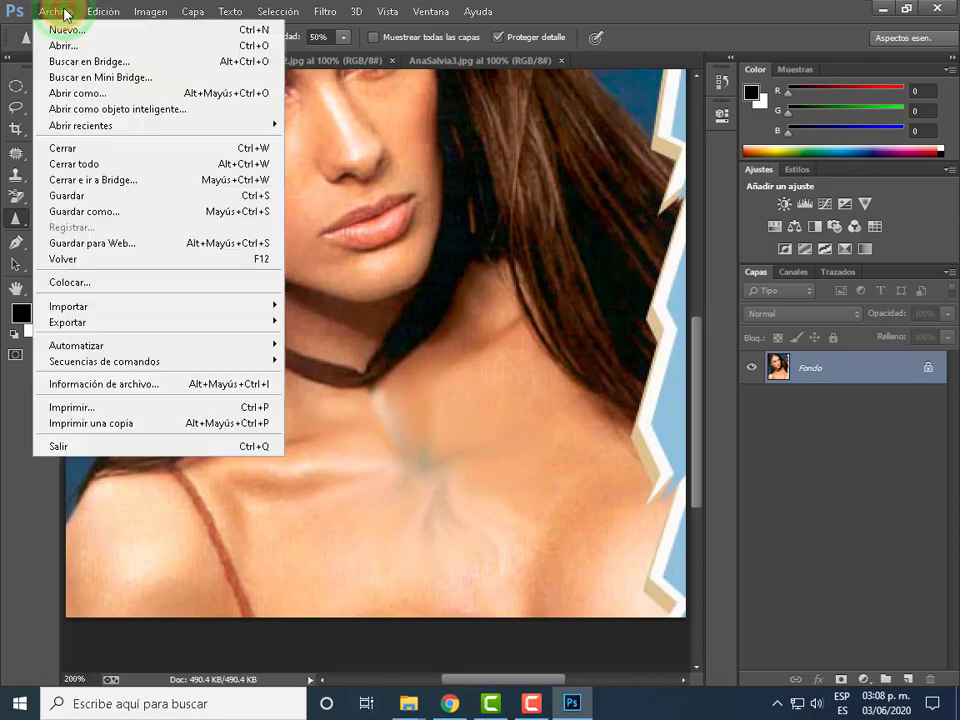
{"action": "left_click", "coordinate": [104, 212]}
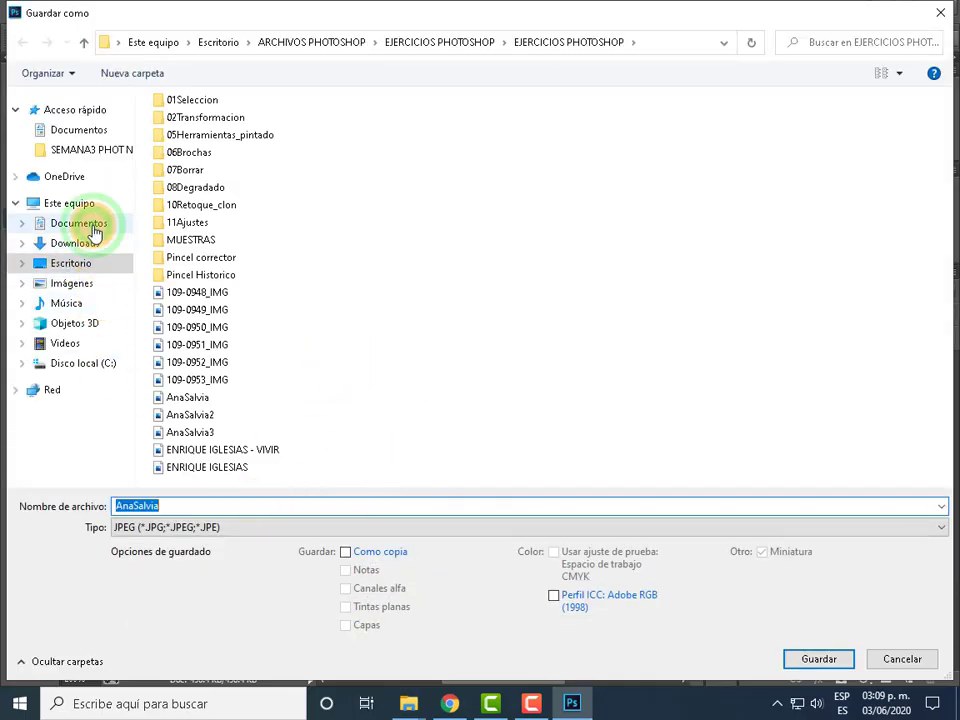
{"action": "left_click", "coordinate": [72, 223]}
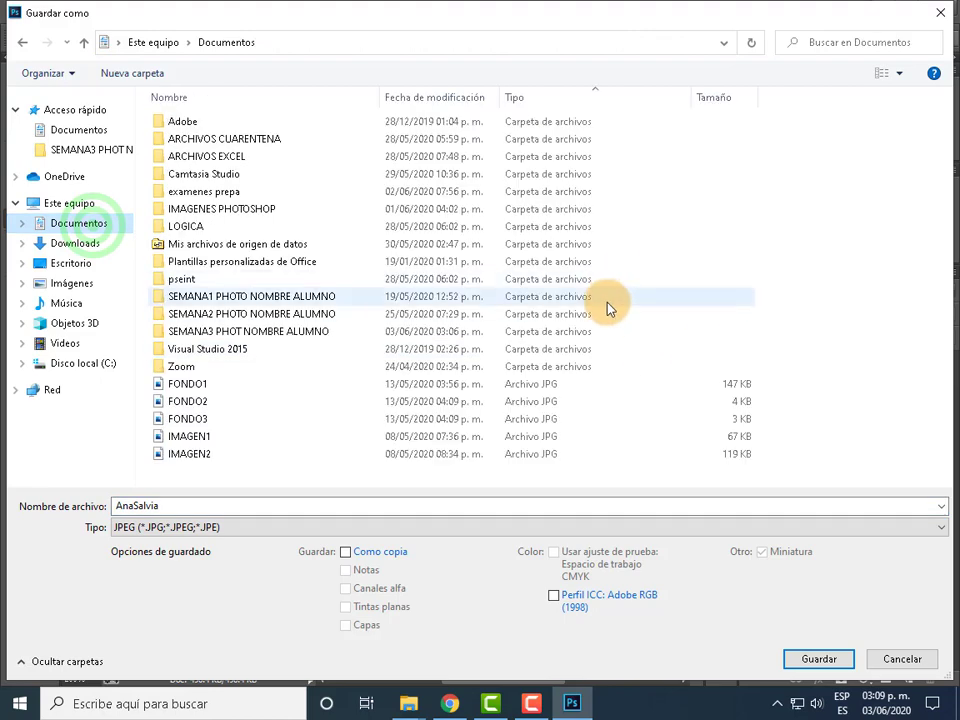
{"action": "double_click", "coordinate": [282, 332]}
{"action": "left_click", "coordinate": [232, 530]}
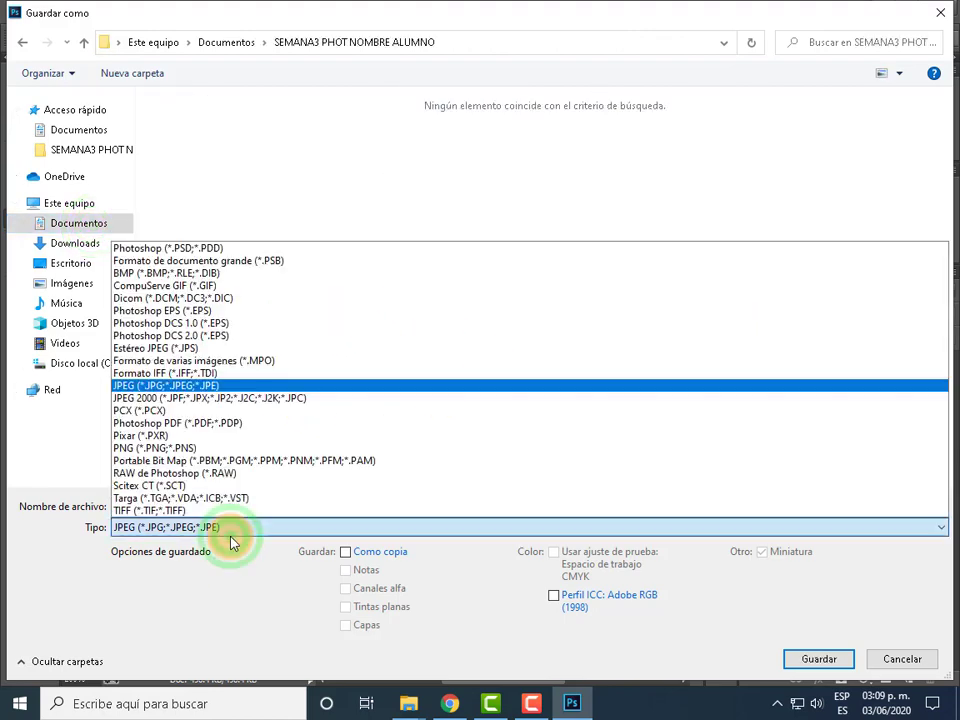
{"action": "left_click", "coordinate": [230, 250]}
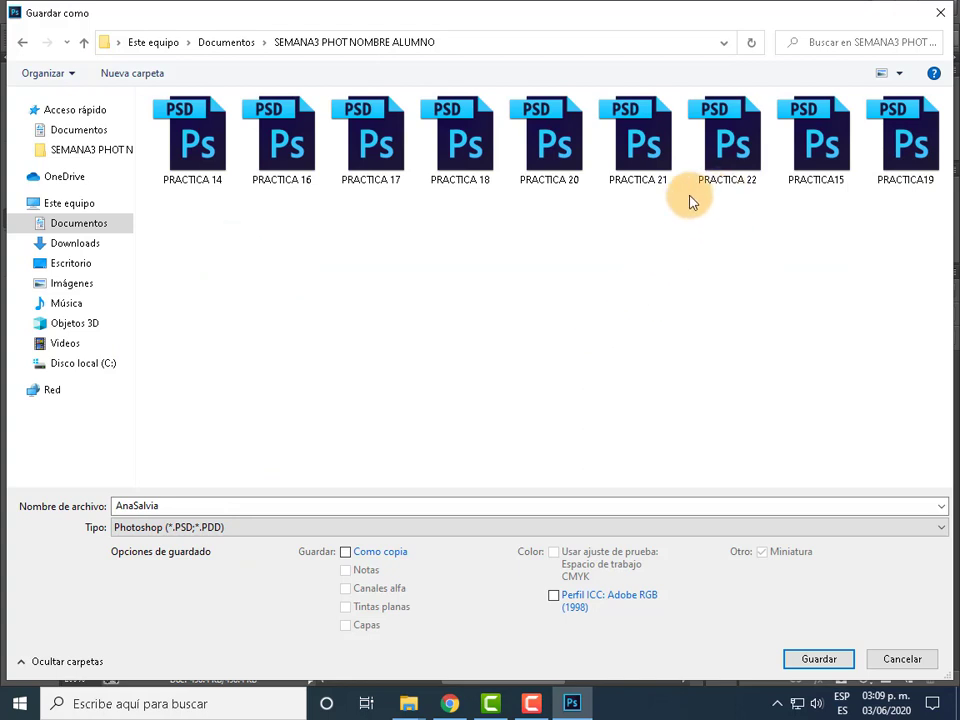
{"action": "double_click", "coordinate": [236, 503]}
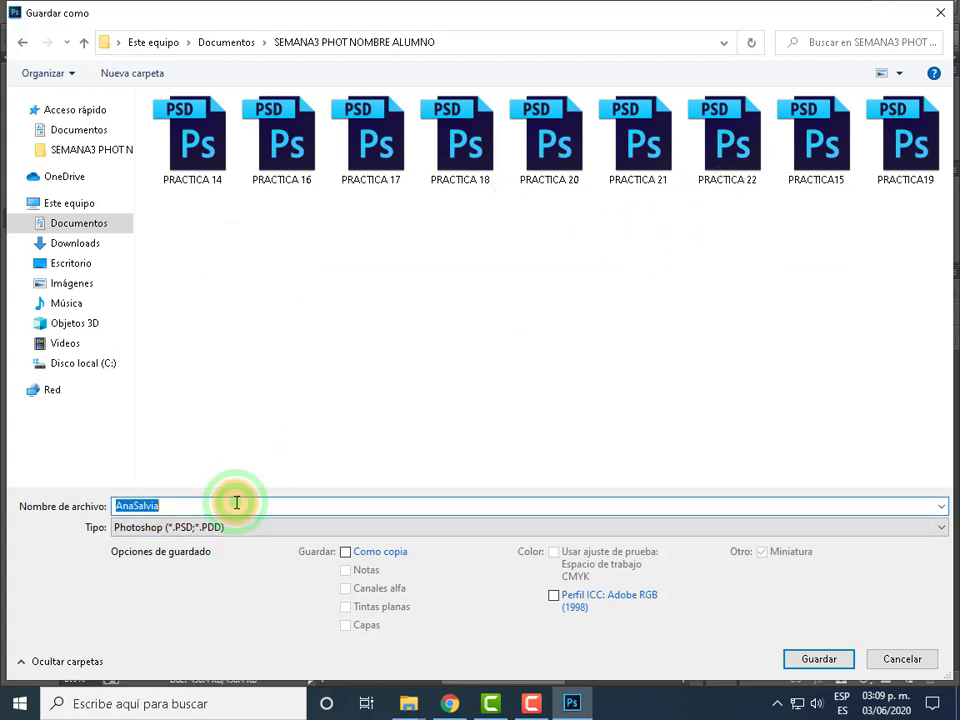
{"action": "type", "text": "PR"}
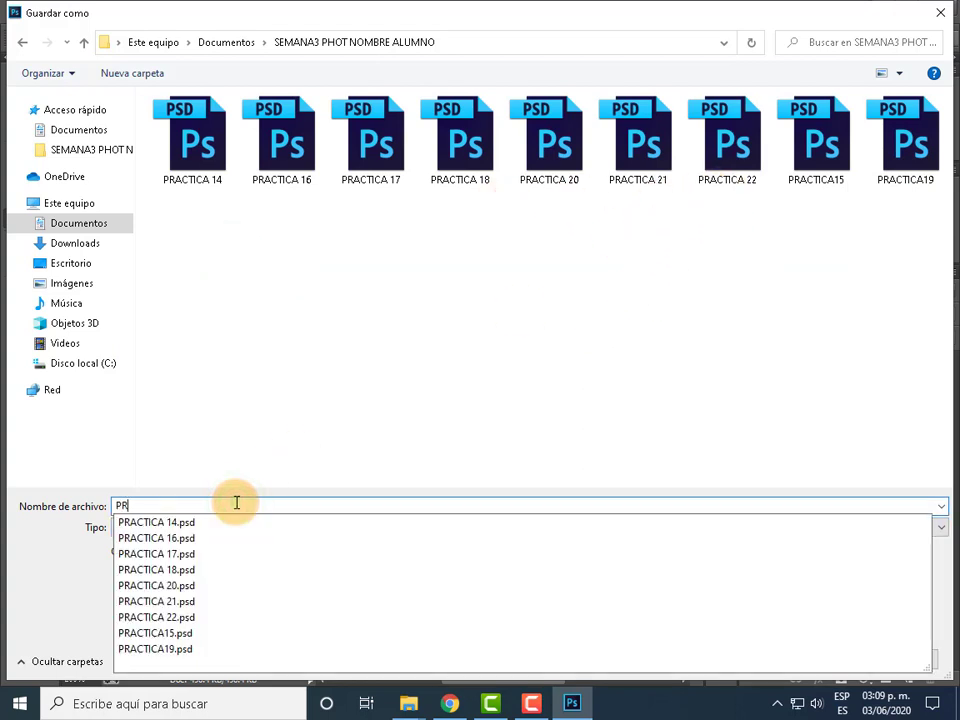
{"action": "type", "text": "ACTICA 23"}
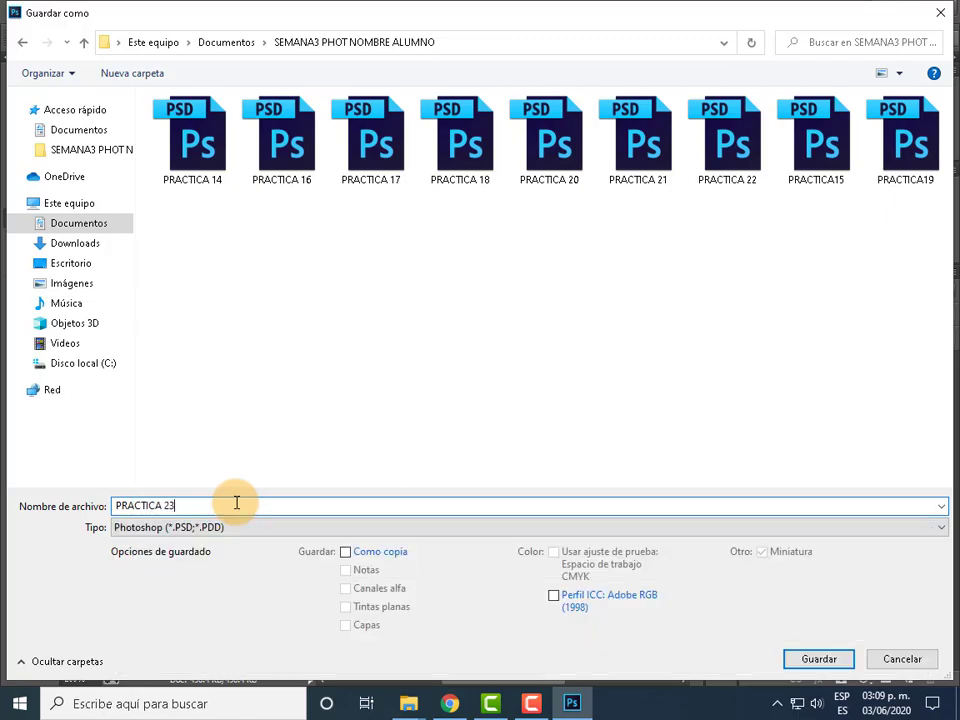
{"action": "key", "text": "Return"}
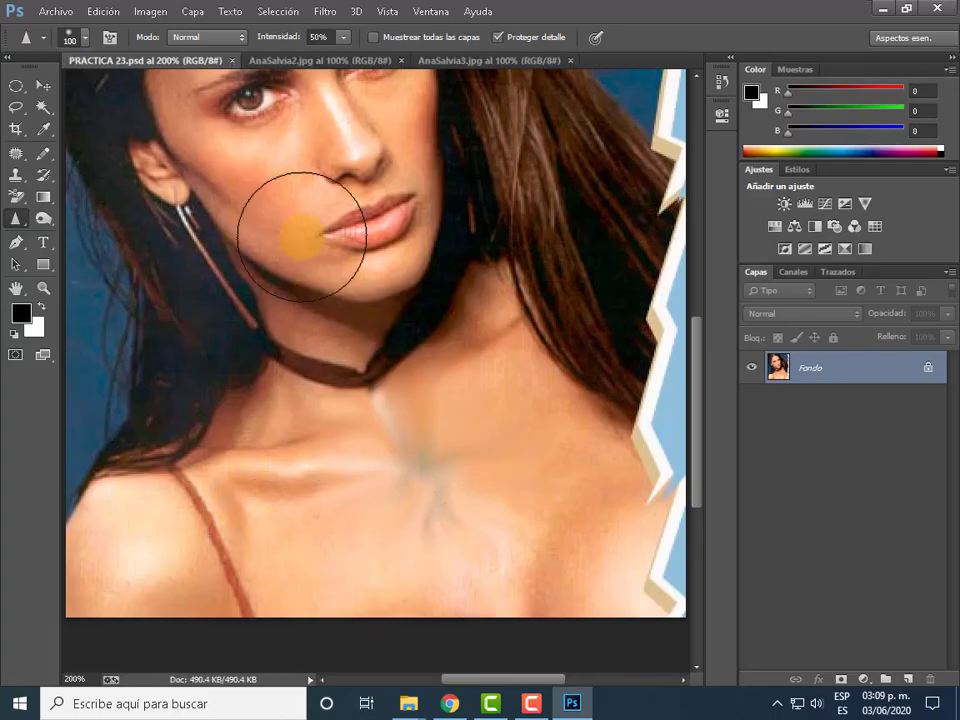
{"action": "left_click", "coordinate": [232, 61]}
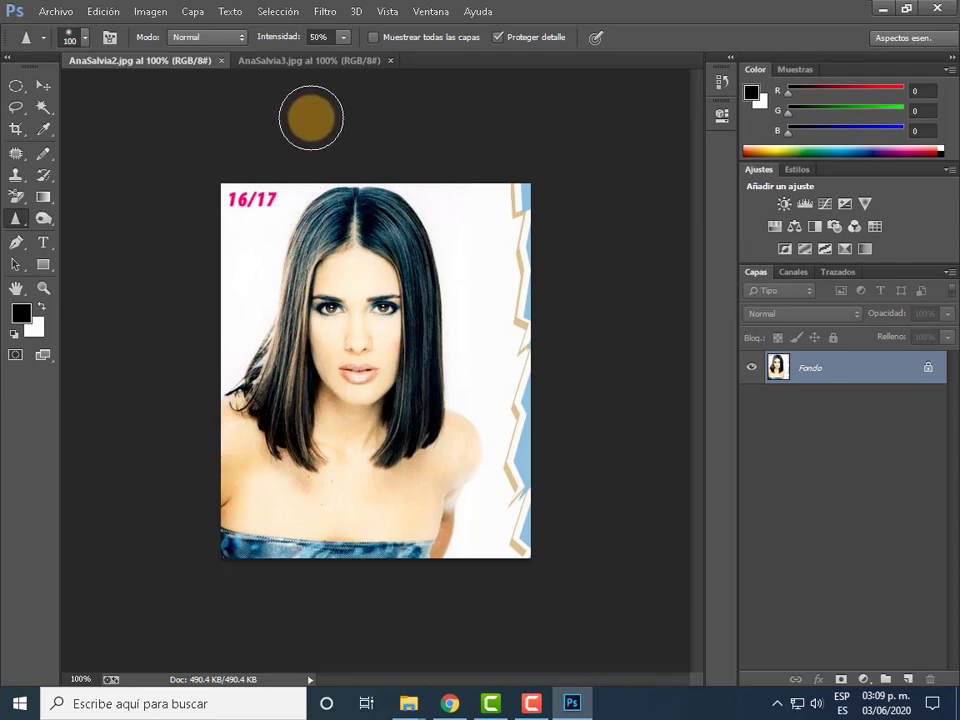
{"action": "left_click", "coordinate": [322, 62]}
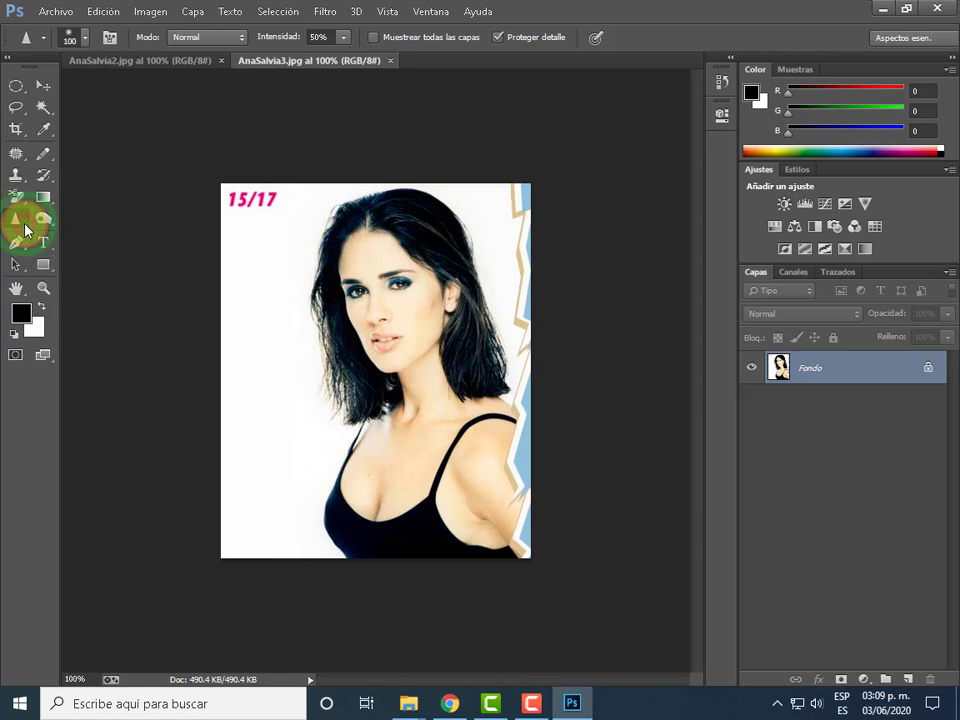
{"action": "left_click", "coordinate": [20, 228]}
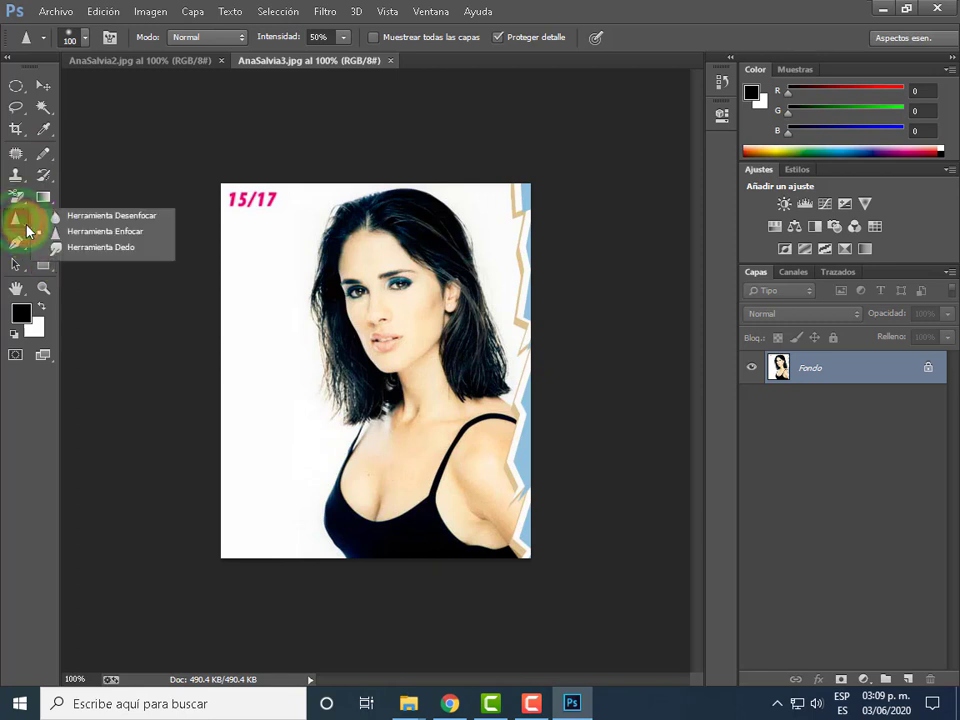
{"action": "left_click", "coordinate": [100, 251]}
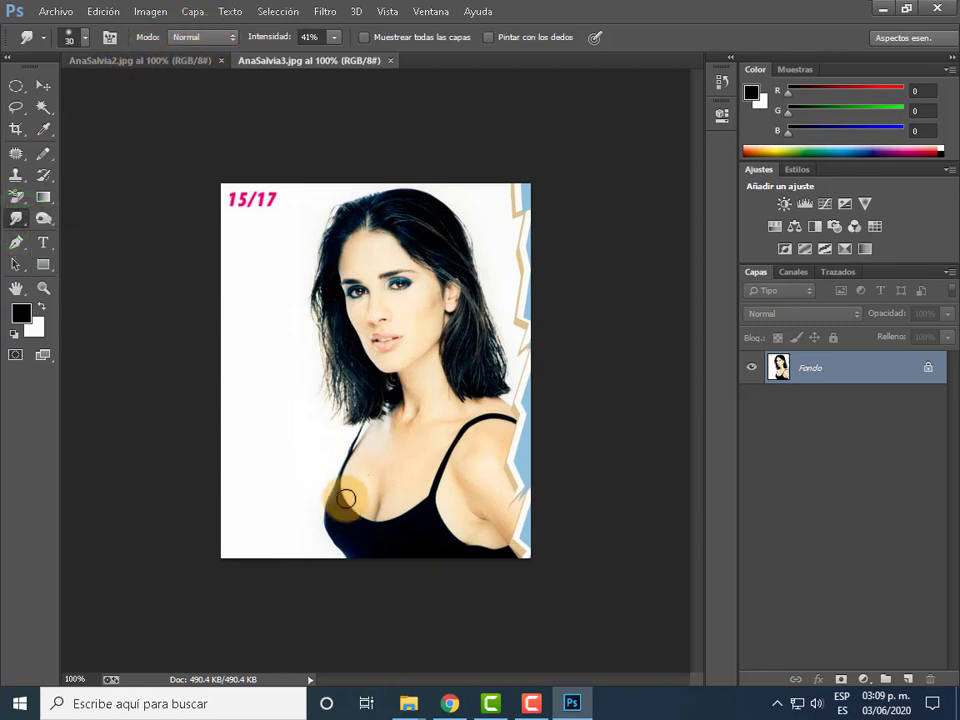
- Zoom in and scroll so the chest and neckline fill the canvas
{"action": "key", "text": "ctrl+plus"}
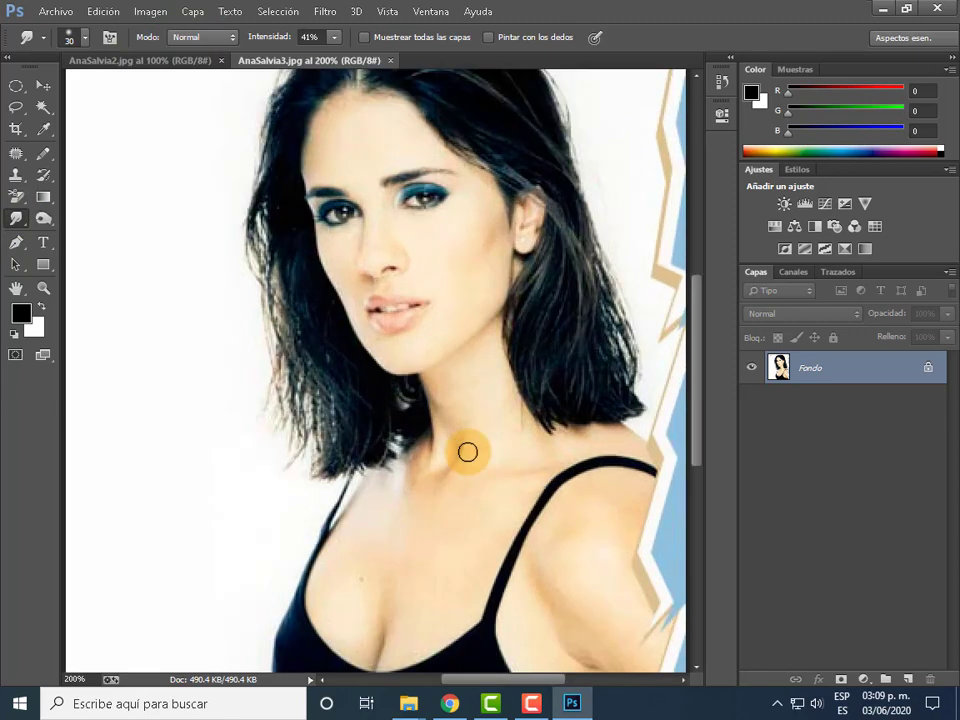
{"action": "key", "text": "ctrl+plus"}
{"action": "left_click_drag", "start_coordinate": [697, 404], "coordinate": [698, 489]}
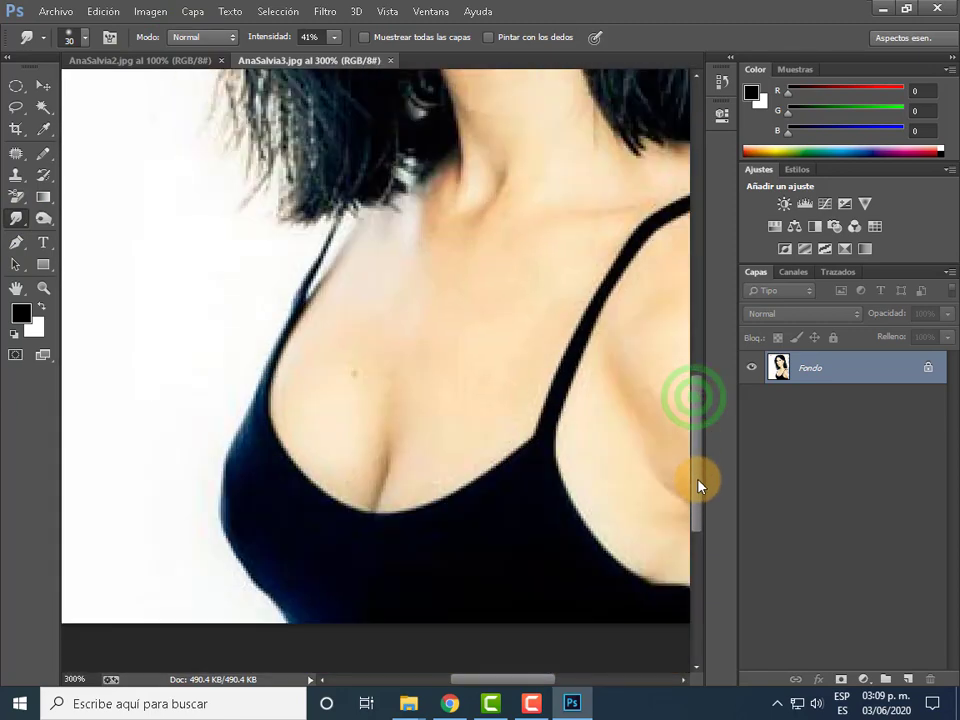
{"action": "mouse_move", "coordinate": [491, 686]}
{"action": "left_mouse_down"}
{"action": "mouse_move", "coordinate": [478, 686]}
{"action": "mouse_move", "coordinate": [486, 686]}
{"action": "left_mouse_up"}
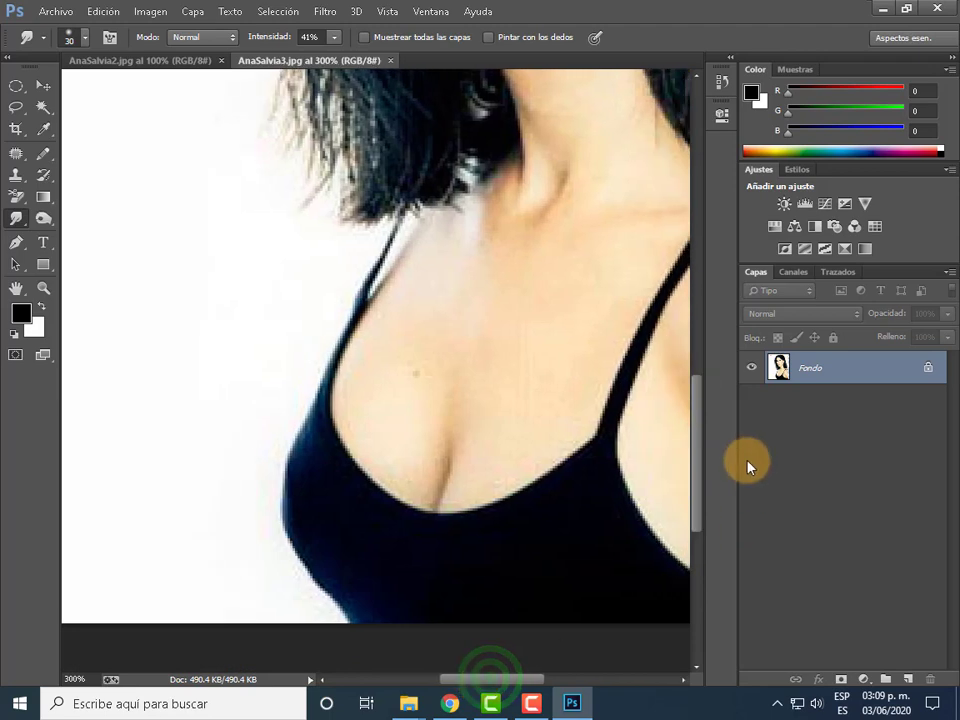
{"action": "left_click_drag", "start_coordinate": [699, 444], "coordinate": [697, 460]}
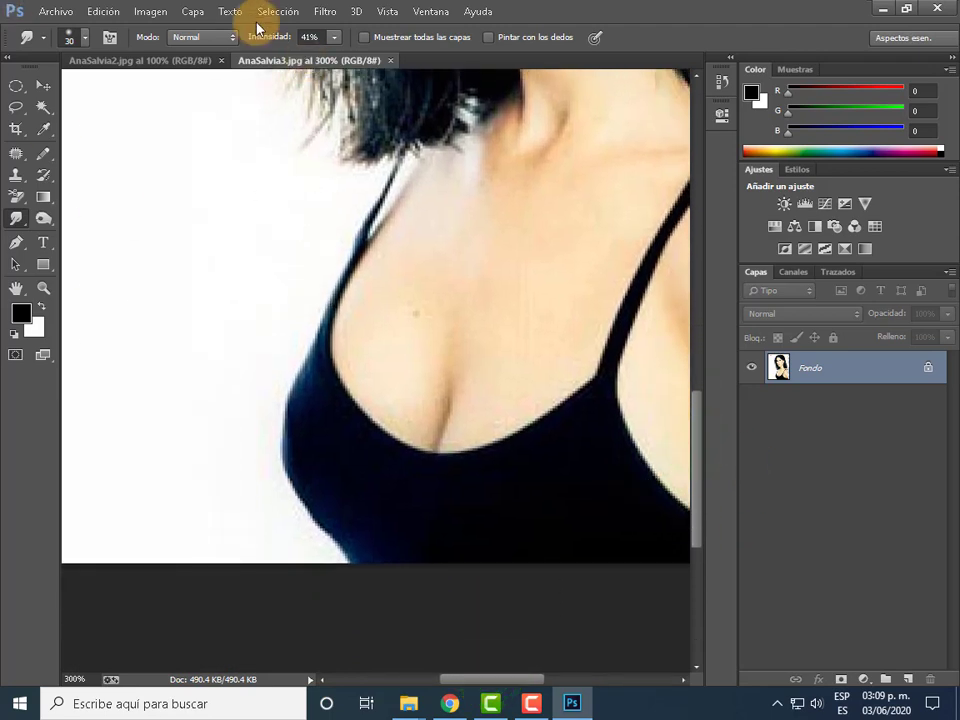
- Set smudge strength to 35% and the brush size to 15 px
{"action": "double_click", "coordinate": [313, 37]}
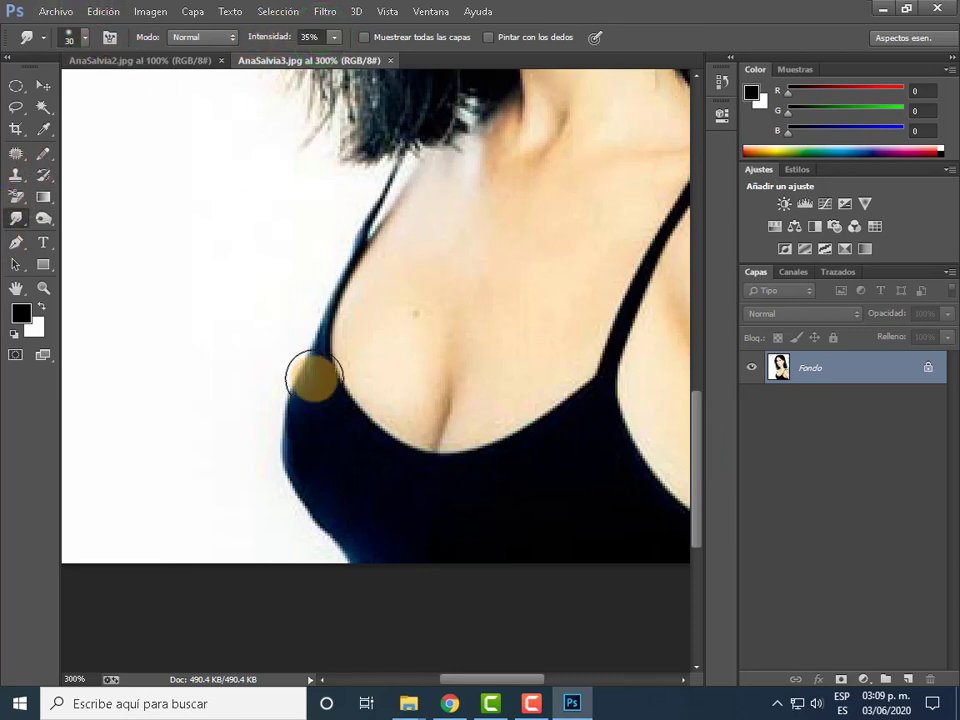
{"action": "left_click", "coordinate": [86, 40]}
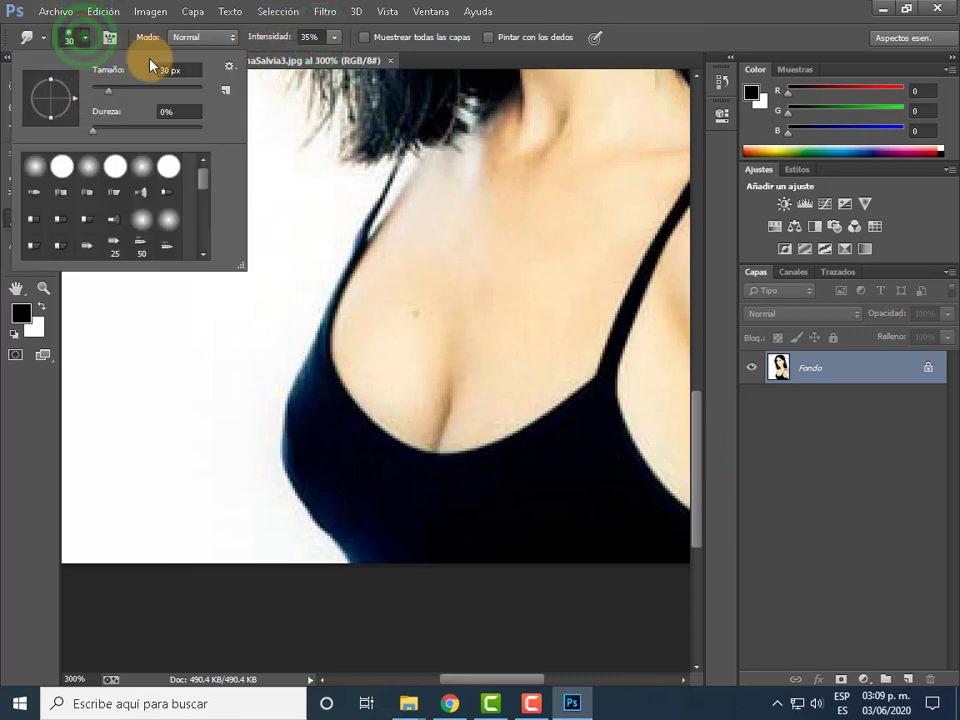
{"action": "type", "text": "25"}
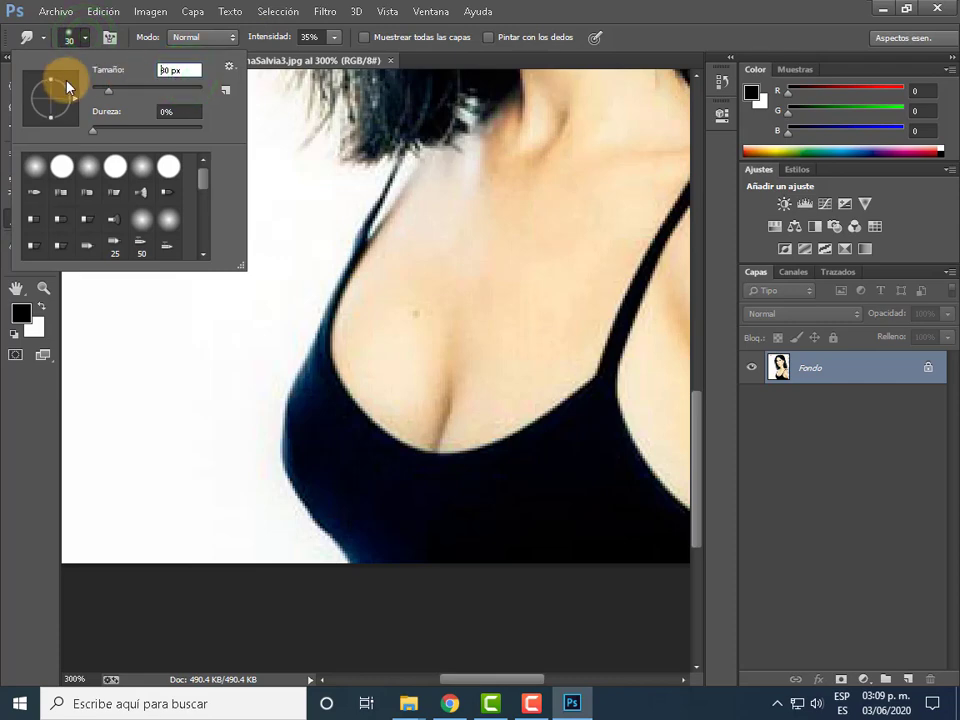
{"action": "key", "text": "Return"}
{"action": "key", "text": "BackSpace"}
{"action": "key", "text": "BackSpace"}
{"action": "key", "text": "Delete"}
{"action": "key", "text": "Delete"}
{"action": "key", "text": "Delete"}
{"action": "key", "text": "Delete"}
{"action": "key", "text": "Delete"}
{"action": "type", "text": "20"}
{"action": "key", "text": "Return"}
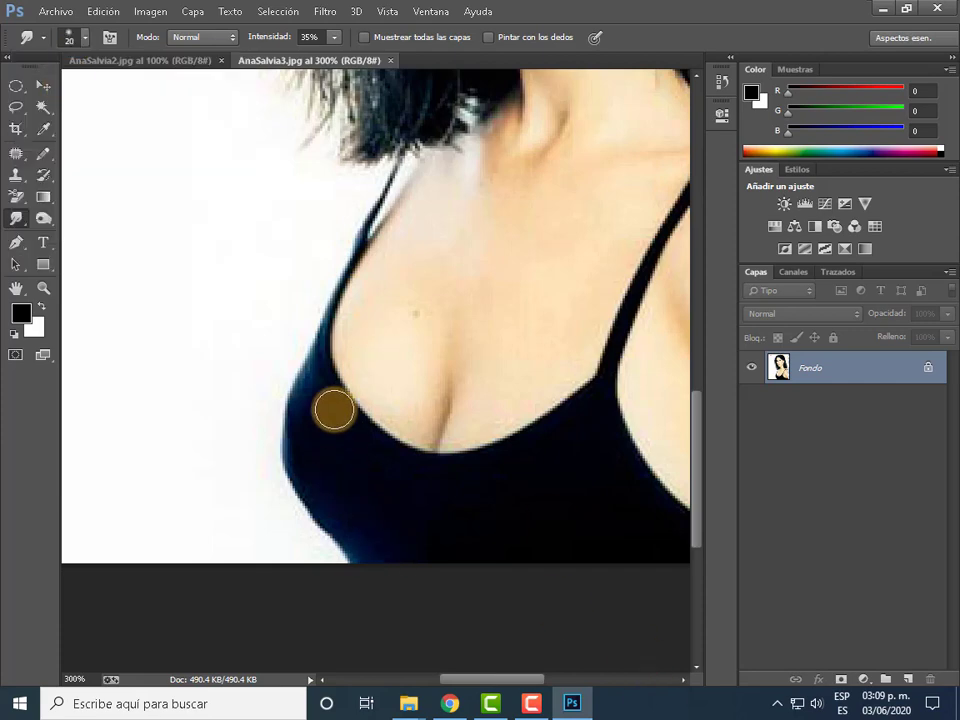
{"action": "left_click", "coordinate": [70, 40]}
{"action": "type", "text": "15"}
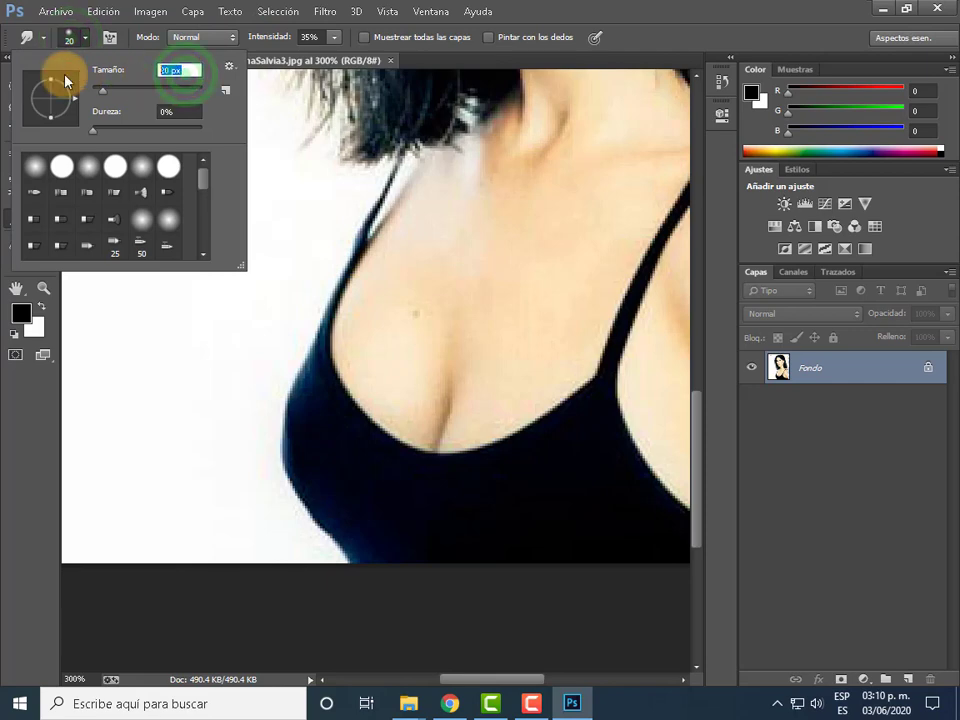
{"action": "key", "text": "Return"}
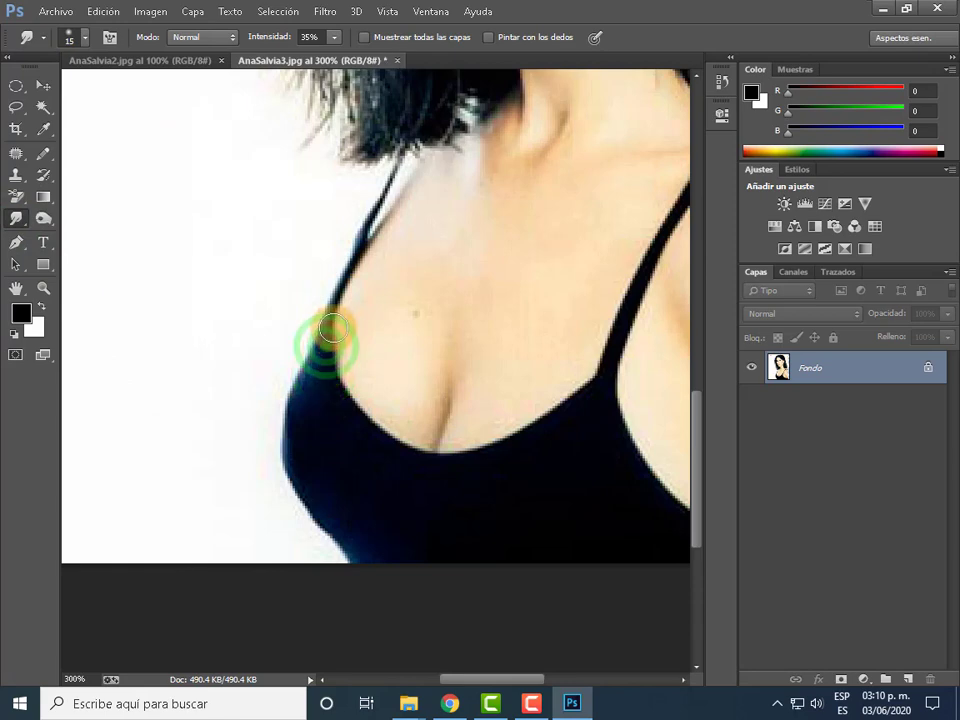
- Smudge the black neckline's top edge upward into the skin from left strap to right
{"action": "mouse_move", "coordinate": [331, 375]}
{"action": "left_mouse_down"}
{"action": "mouse_move", "coordinate": [381, 375]}
{"action": "mouse_move", "coordinate": [336, 390]}
{"action": "left_mouse_up"}
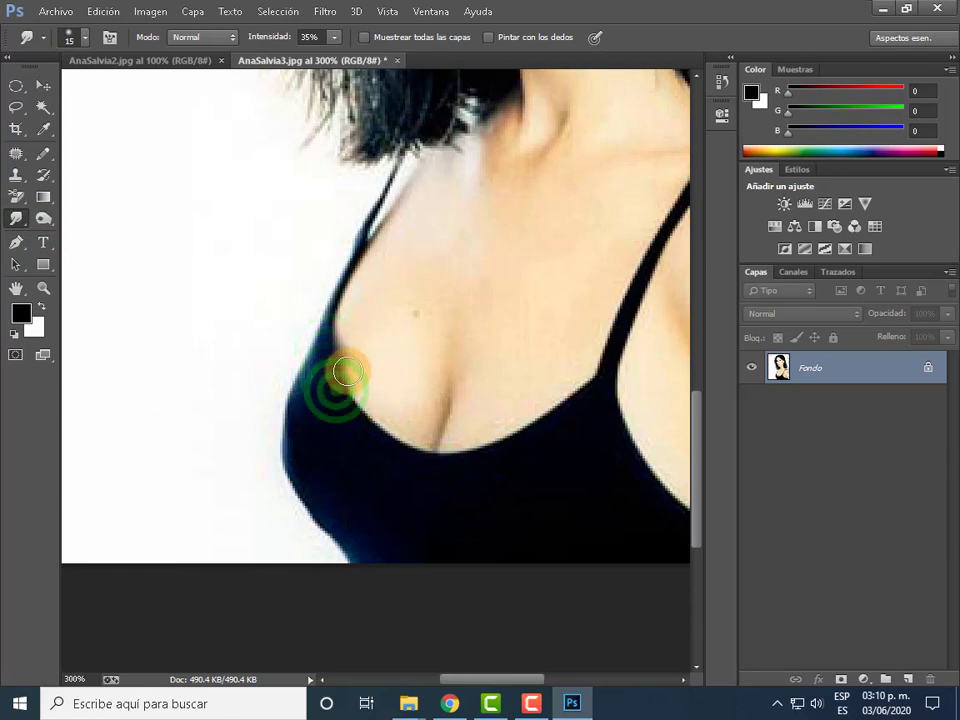
{"action": "left_click_drag", "start_coordinate": [336, 442], "coordinate": [354, 407]}
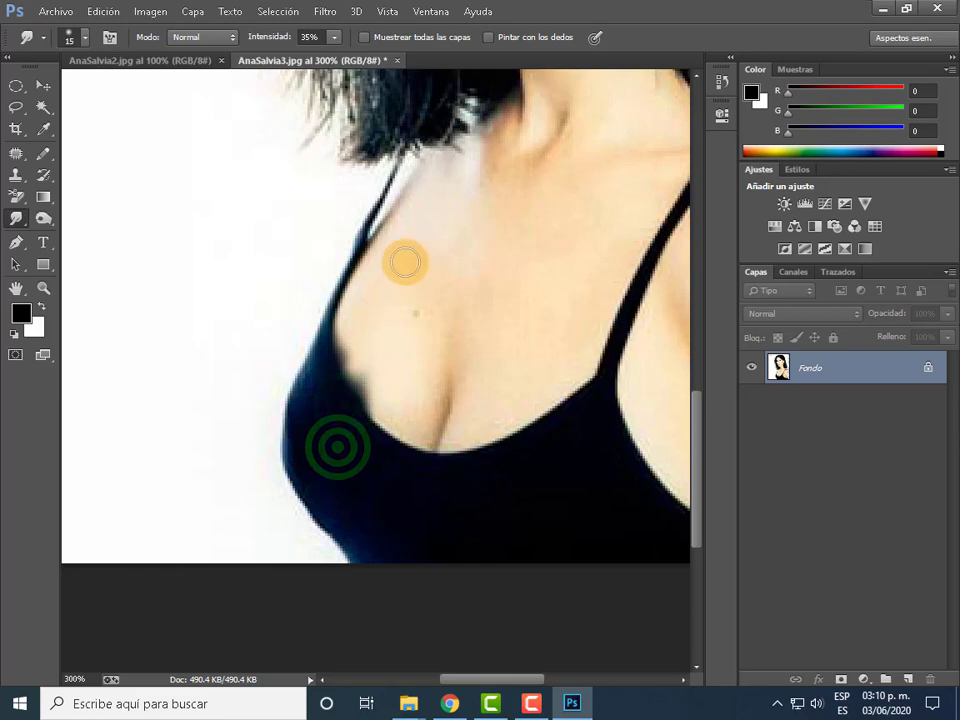
{"action": "left_click_drag", "start_coordinate": [366, 465], "coordinate": [444, 274]}
{"action": "left_click_drag", "start_coordinate": [420, 467], "coordinate": [474, 300]}
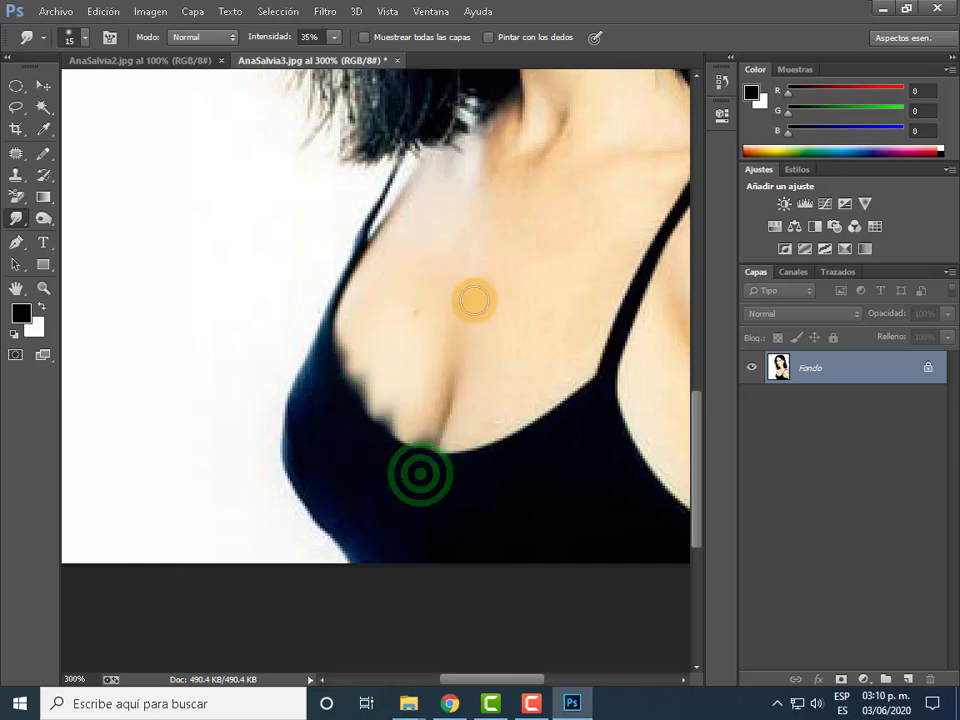
{"action": "left_click_drag", "start_coordinate": [459, 512], "coordinate": [497, 343]}
{"action": "mouse_move", "coordinate": [514, 459]}
{"action": "left_mouse_down"}
{"action": "mouse_move", "coordinate": [540, 446]}
{"action": "mouse_move", "coordinate": [512, 363]}
{"action": "left_mouse_up"}
{"action": "mouse_move", "coordinate": [583, 391]}
{"action": "left_mouse_down"}
{"action": "mouse_move", "coordinate": [445, 471]}
{"action": "mouse_move", "coordinate": [467, 432]}
{"action": "mouse_move", "coordinate": [525, 436]}
{"action": "mouse_move", "coordinate": [555, 422]}
{"action": "mouse_move", "coordinate": [564, 388]}
{"action": "mouse_move", "coordinate": [591, 395]}
{"action": "left_mouse_up"}
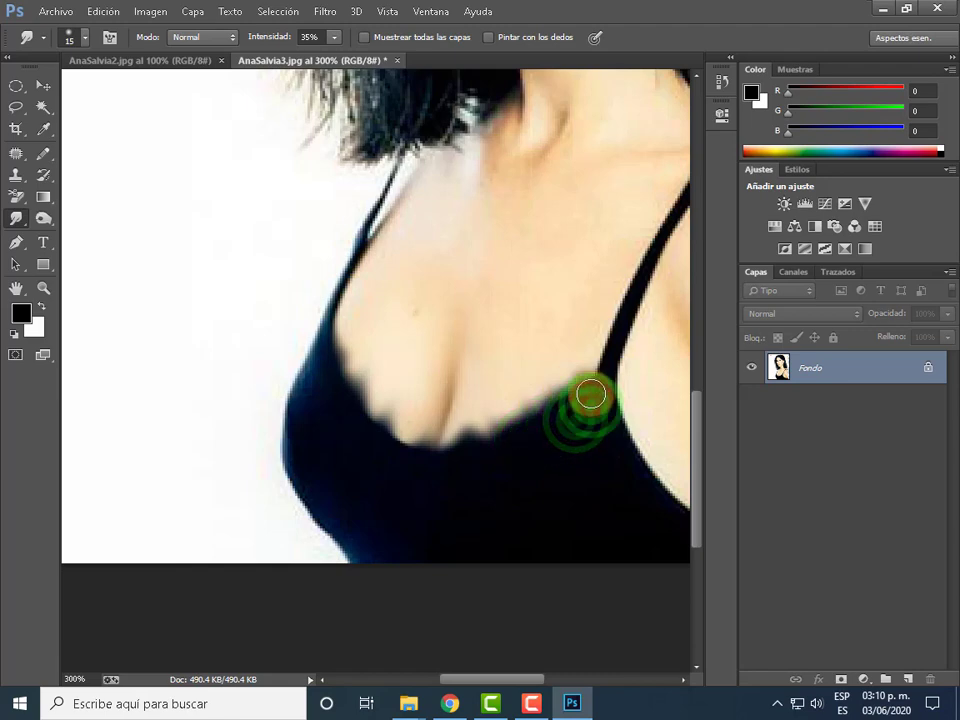
- Push the neckline edge up further near the centre and soften it with small dabs
{"action": "left_click_drag", "start_coordinate": [491, 448], "coordinate": [470, 422]}
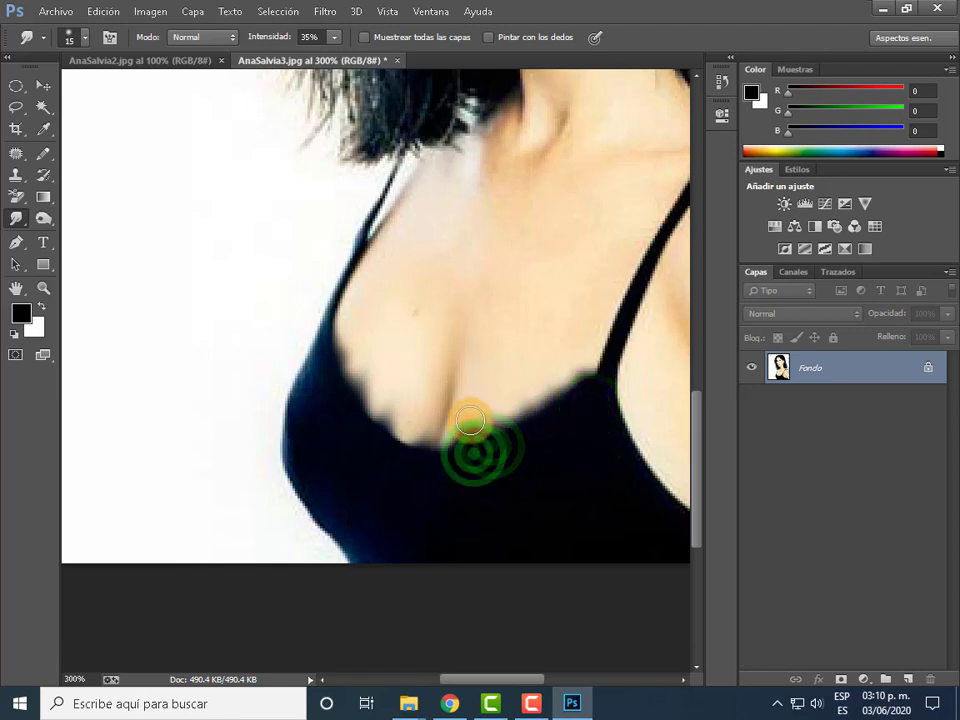
{"action": "left_click_drag", "start_coordinate": [422, 452], "coordinate": [420, 430]}
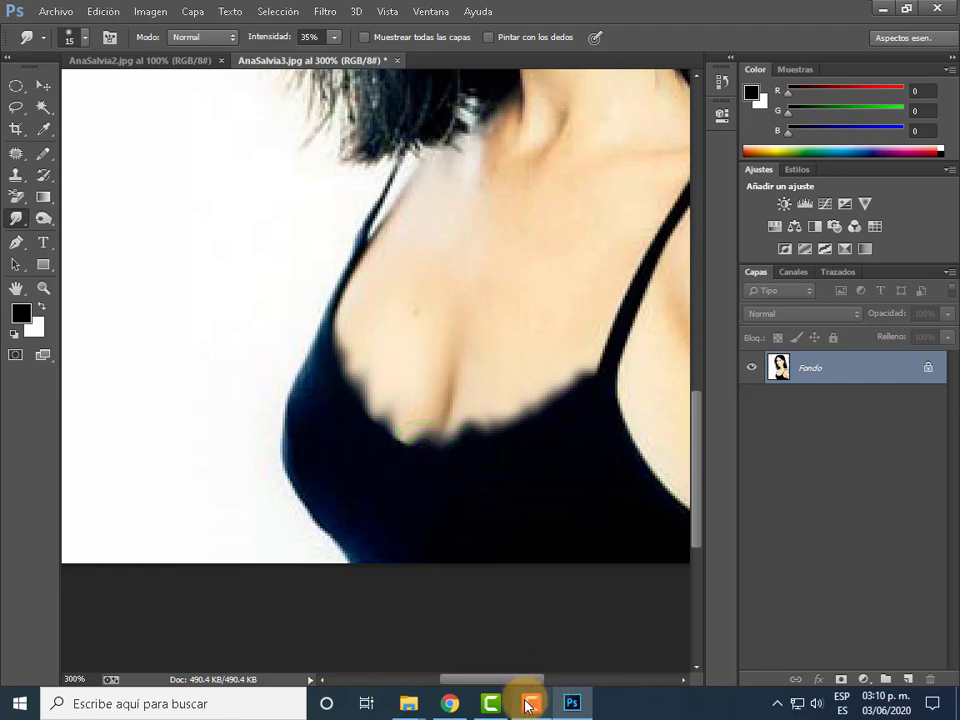
{"action": "left_click", "coordinate": [531, 703]}
{"action": "left_click", "coordinate": [828, 618]}
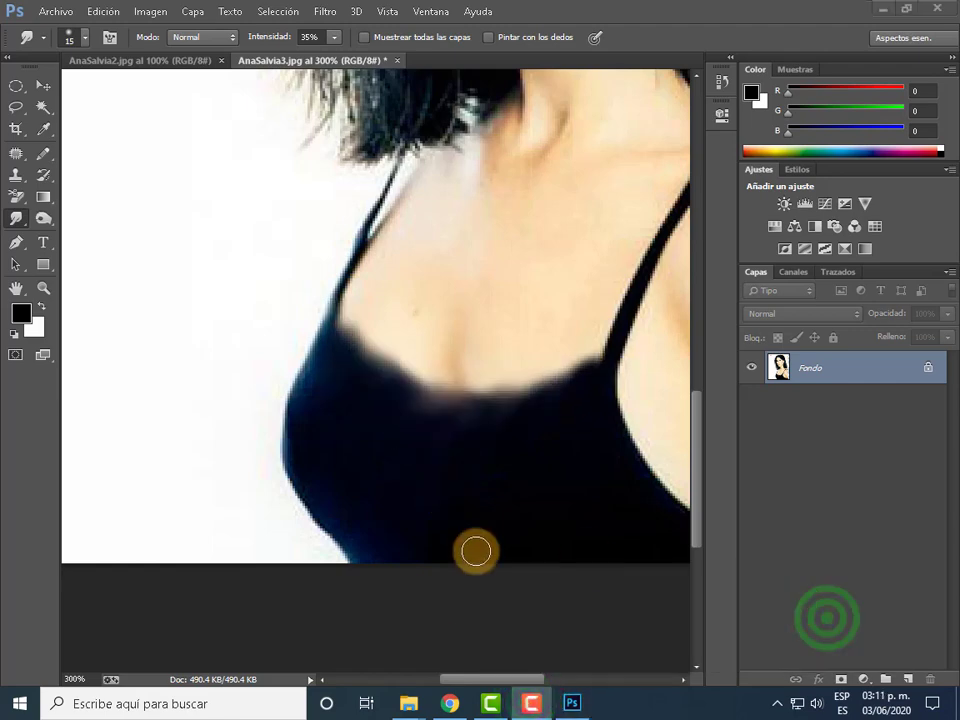
{"action": "left_click", "coordinate": [525, 706]}
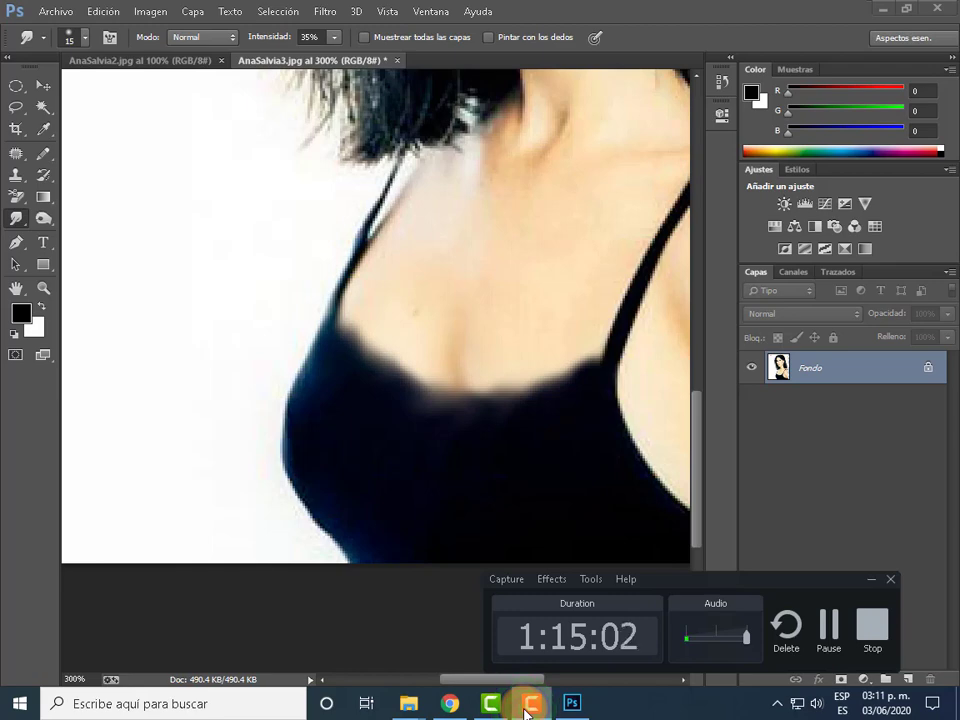
{"action": "left_click", "coordinate": [525, 706]}
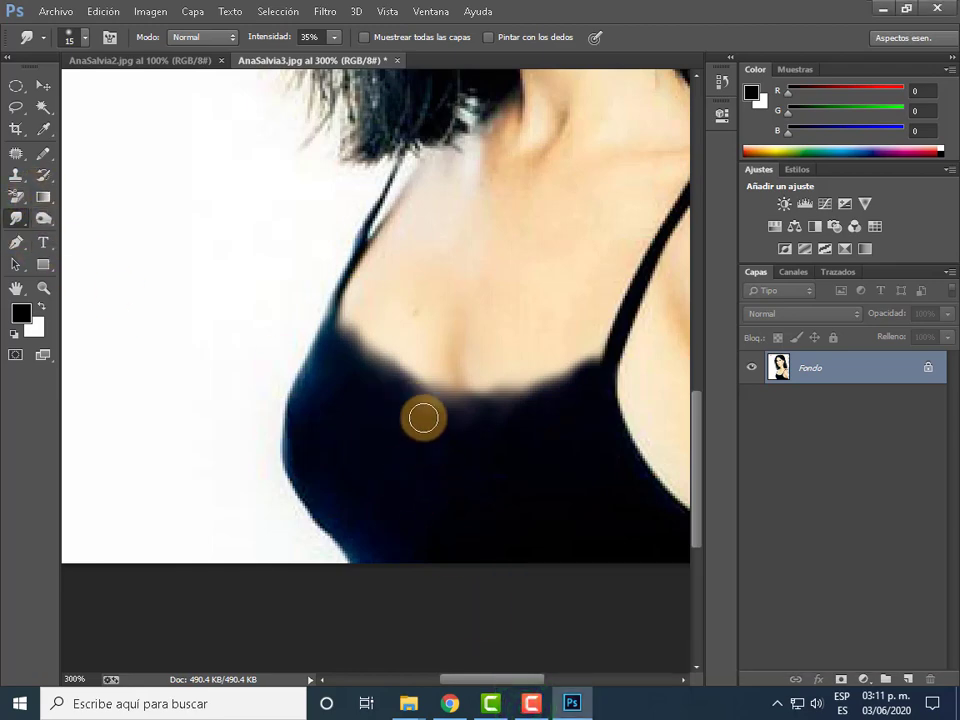
{"action": "left_click", "coordinate": [441, 416]}
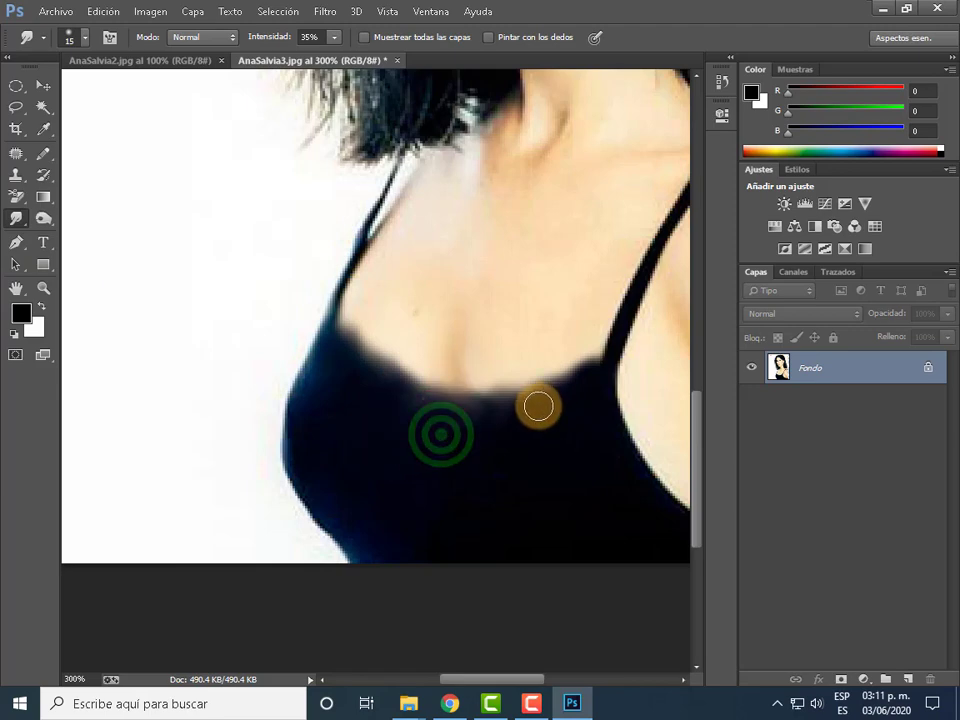
{"action": "left_click", "coordinate": [512, 414]}
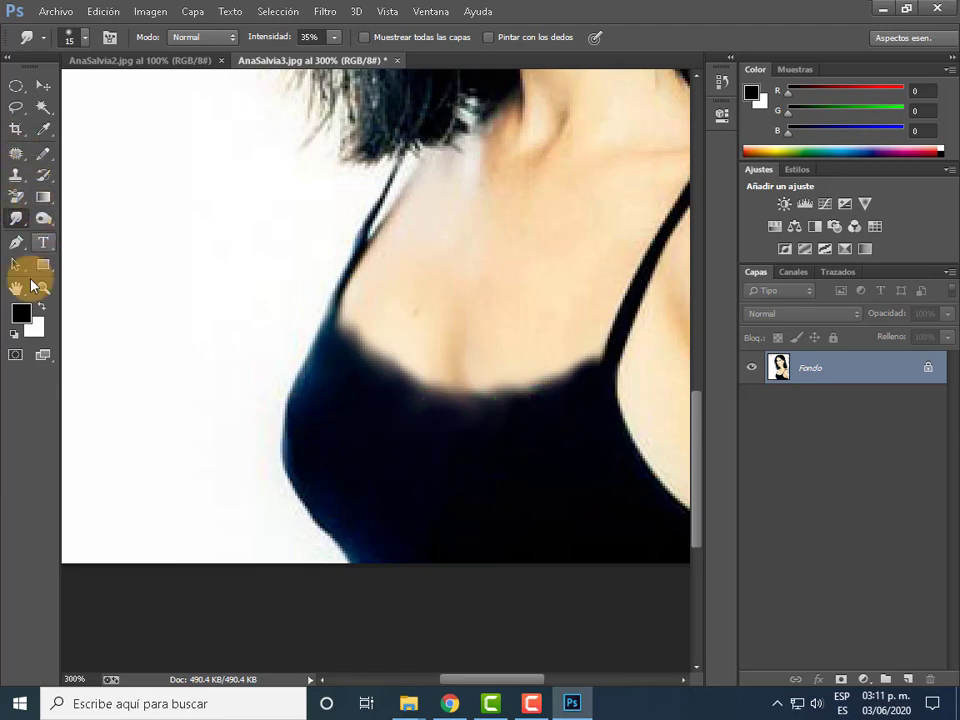
{"action": "left_click", "coordinate": [17, 228]}
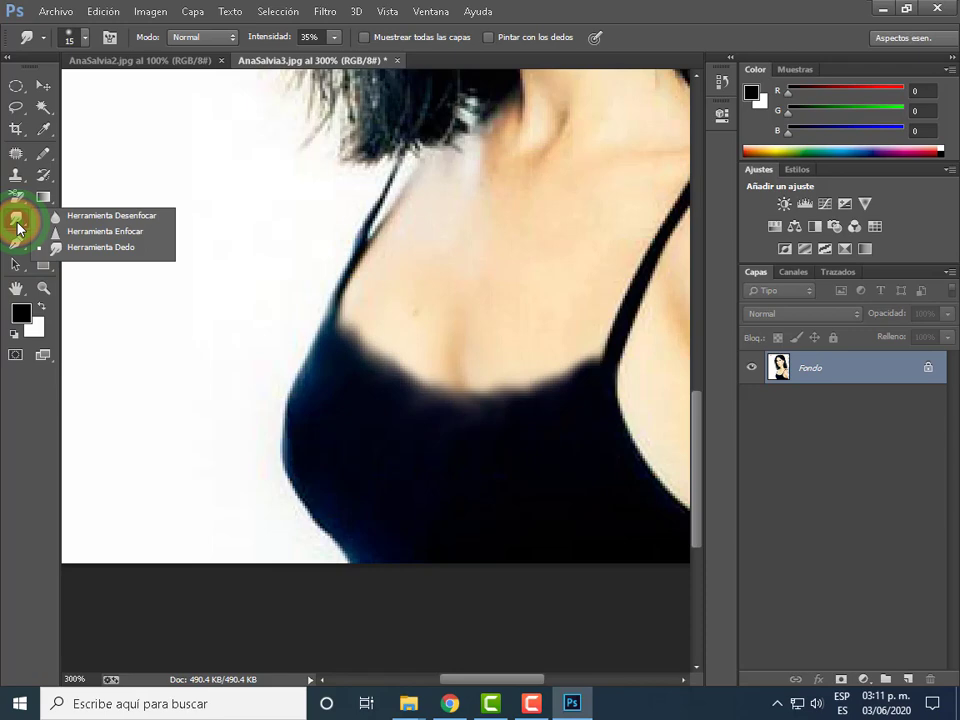
- Paint the Sharpen tool over the chest and neckline, then show the History panel
{"action": "left_click", "coordinate": [107, 236]}
{"action": "mouse_move", "coordinate": [355, 330]}
{"action": "left_mouse_down"}
{"action": "mouse_move", "coordinate": [381, 316]}
{"action": "mouse_move", "coordinate": [352, 338]}
{"action": "left_mouse_up"}
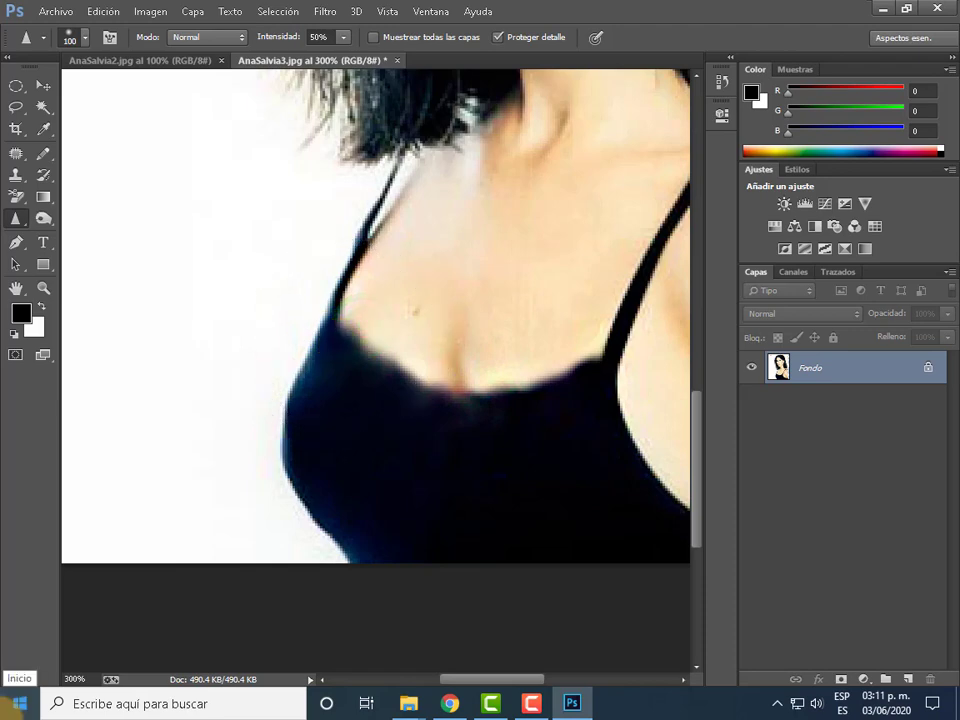
{"action": "mouse_move", "coordinate": [395, 368]}
{"action": "left_mouse_down"}
{"action": "mouse_move", "coordinate": [360, 328]}
{"action": "mouse_move", "coordinate": [478, 343]}
{"action": "mouse_move", "coordinate": [336, 284]}
{"action": "mouse_move", "coordinate": [583, 311]}
{"action": "mouse_move", "coordinate": [394, 304]}
{"action": "mouse_move", "coordinate": [504, 345]}
{"action": "mouse_move", "coordinate": [403, 357]}
{"action": "mouse_move", "coordinate": [289, 324]}
{"action": "mouse_move", "coordinate": [594, 369]}
{"action": "mouse_move", "coordinate": [587, 422]}
{"action": "mouse_move", "coordinate": [671, 129]}
{"action": "mouse_move", "coordinate": [697, 106]}
{"action": "left_mouse_up"}
{"action": "left_click", "coordinate": [720, 88]}
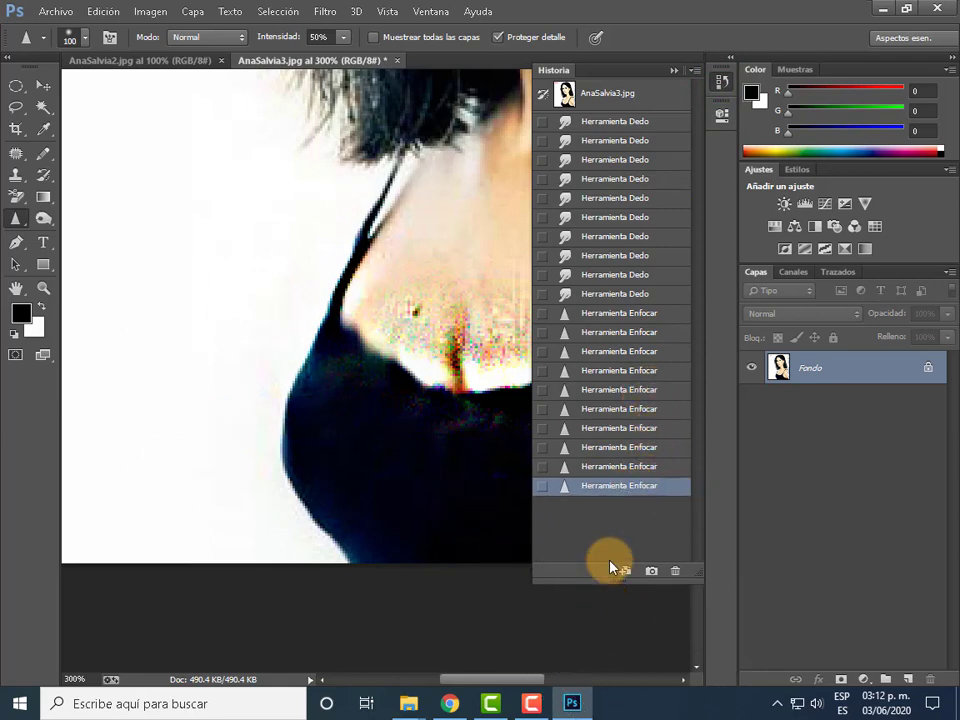
- Revert to the third Sharpen history state, delete later states, and sharpen the neckline once
{"action": "left_click", "coordinate": [640, 355]}
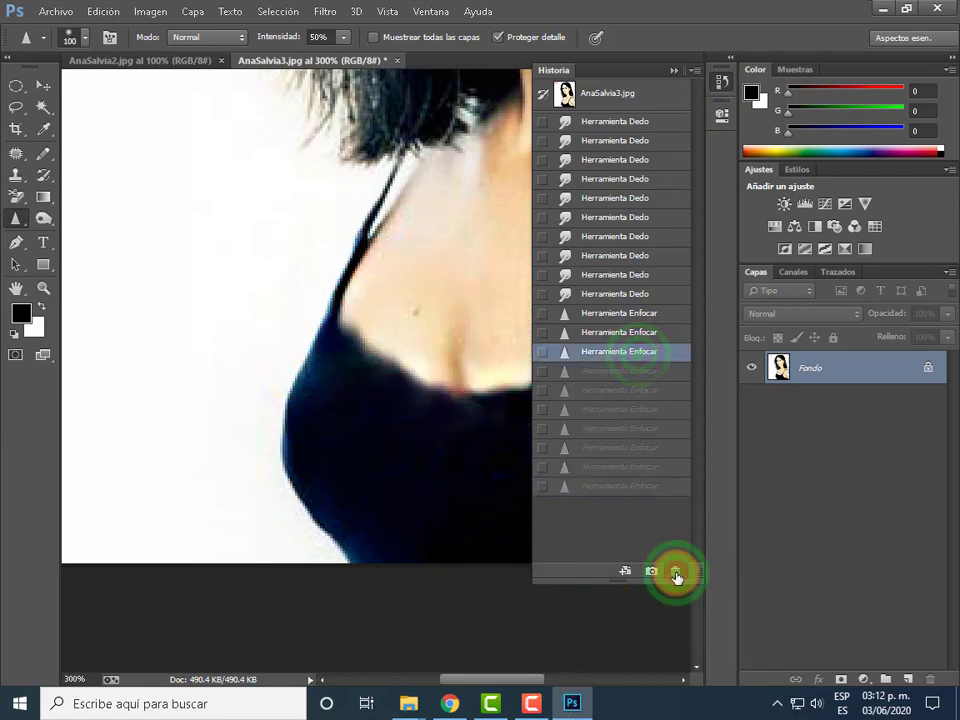
{"action": "left_click", "coordinate": [676, 575]}
{"action": "left_click", "coordinate": [436, 274]}
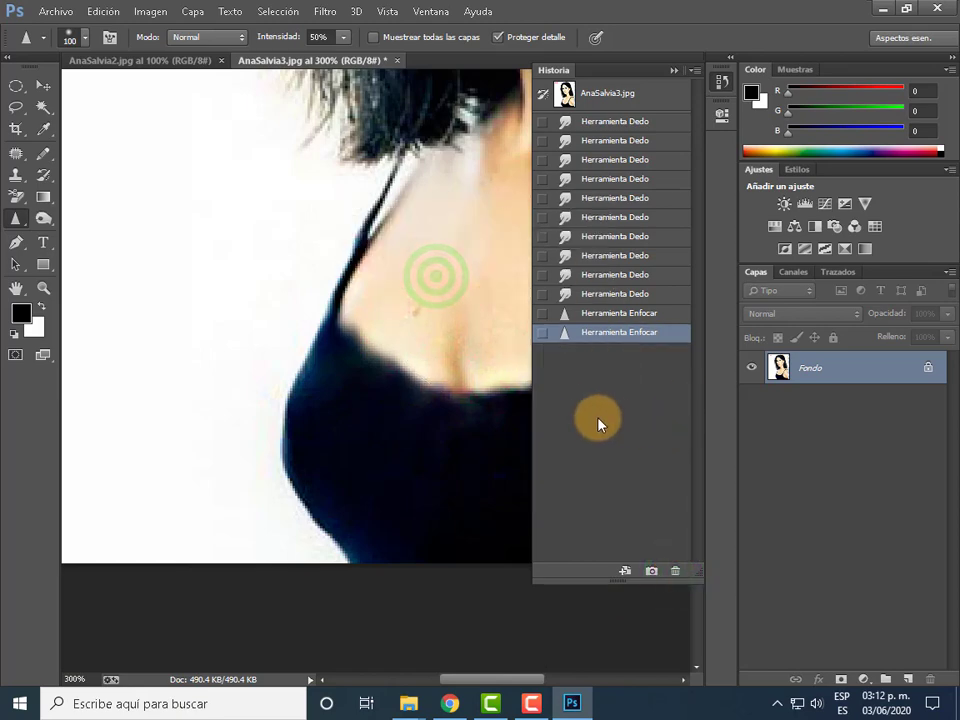
{"action": "left_click", "coordinate": [398, 366]}
{"action": "left_click_drag", "start_coordinate": [409, 372], "coordinate": [525, 381]}
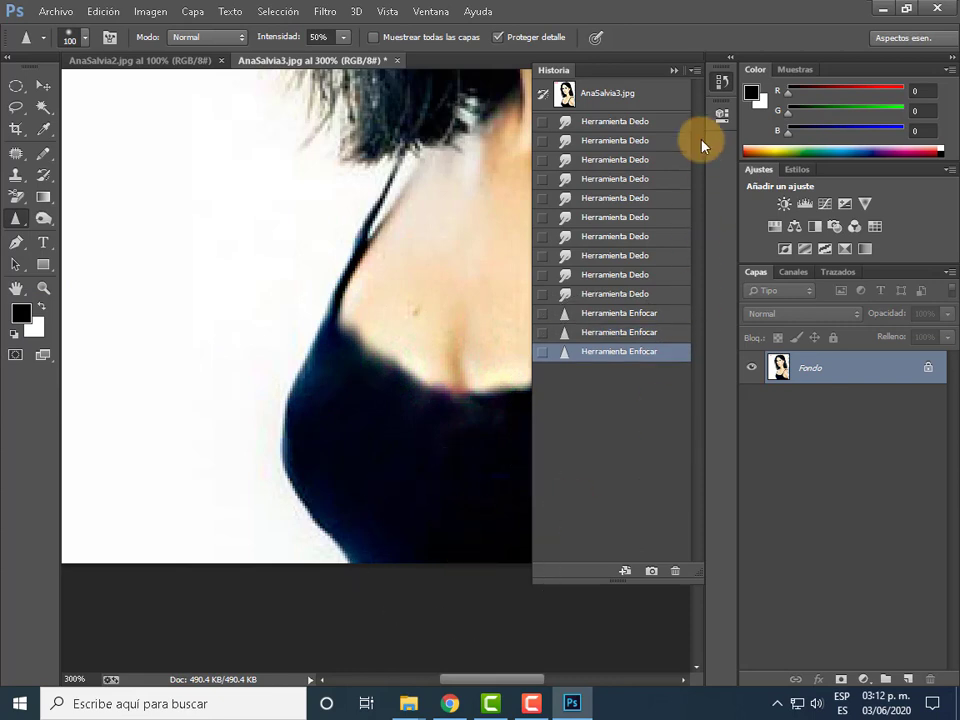
{"action": "left_click", "coordinate": [673, 71]}
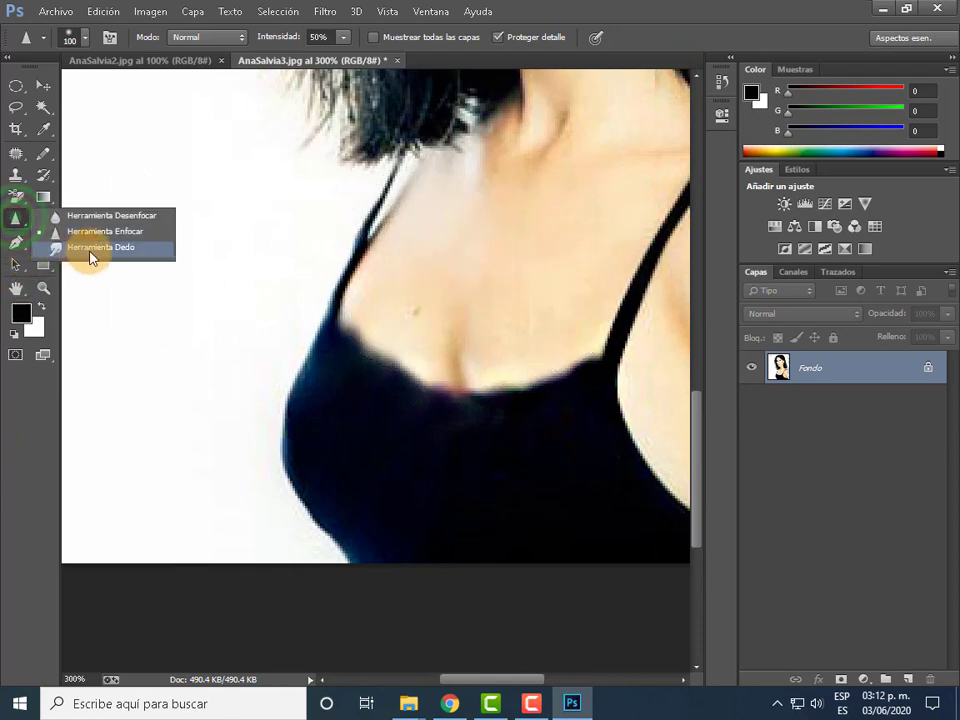
- Smudge the neckline edge at the chest and right of the cleavage
{"action": "left_click", "coordinate": [90, 251]}
{"action": "left_click_drag", "start_coordinate": [366, 316], "coordinate": [359, 328]}
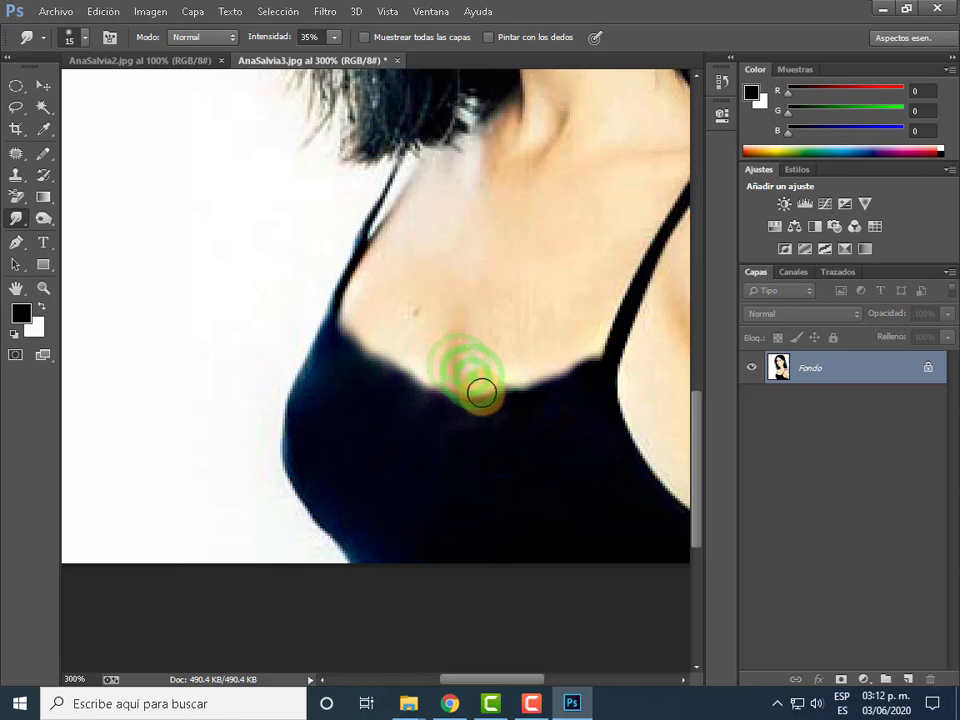
{"action": "left_click_drag", "start_coordinate": [533, 376], "coordinate": [569, 356]}
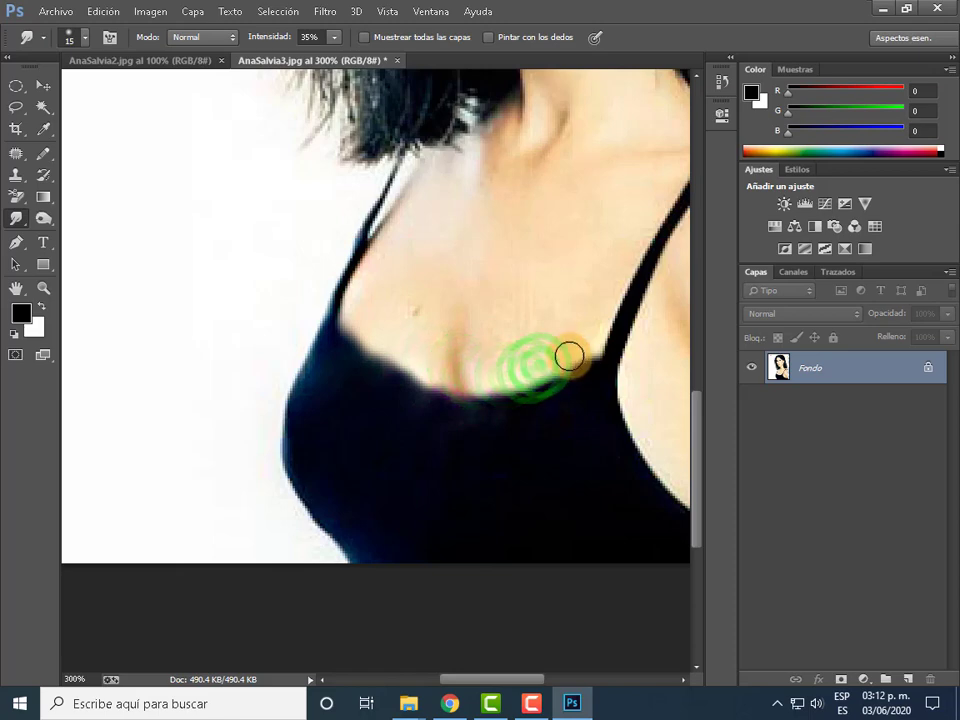
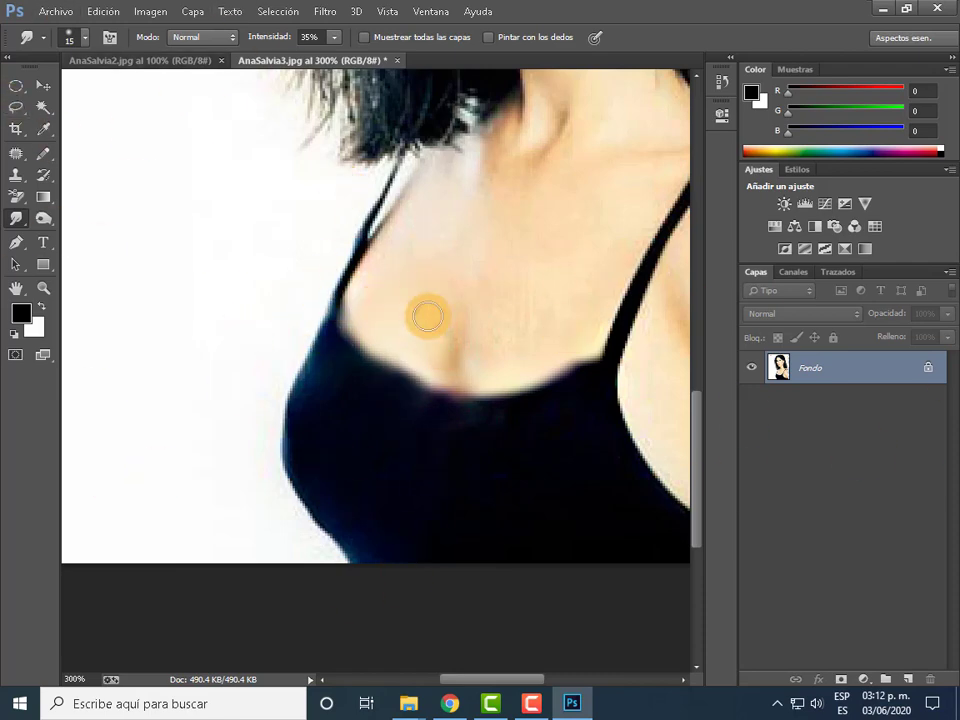
- Start Save As and browse to Documentos > SEMANA3 PHOT NOMBRE ALUMNO
{"action": "left_click", "coordinate": [55, 14]}
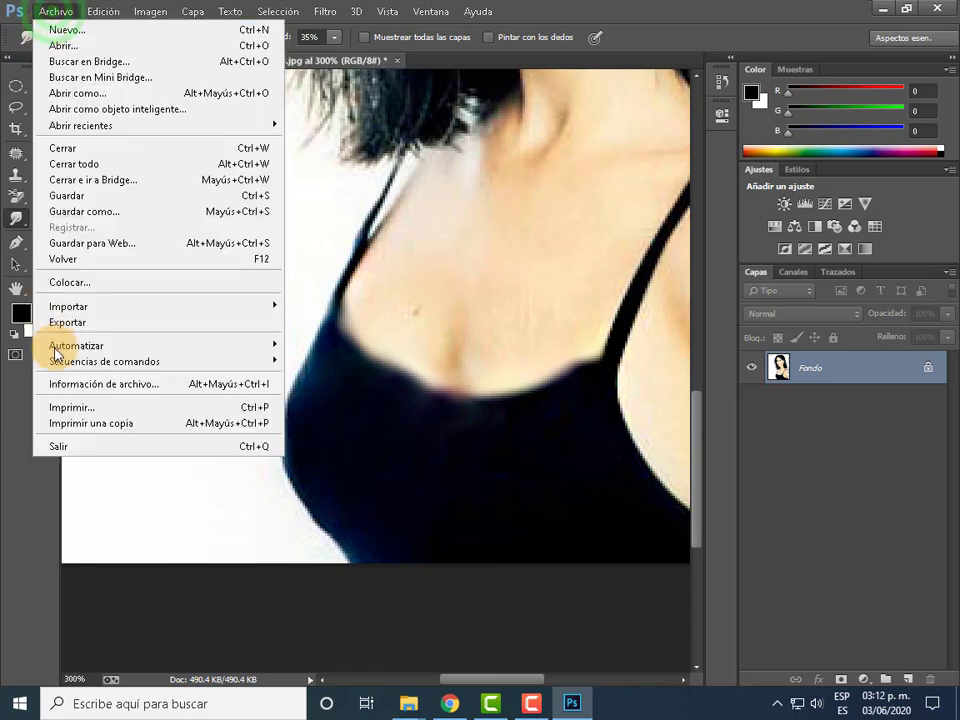
{"action": "left_click", "coordinate": [107, 209]}
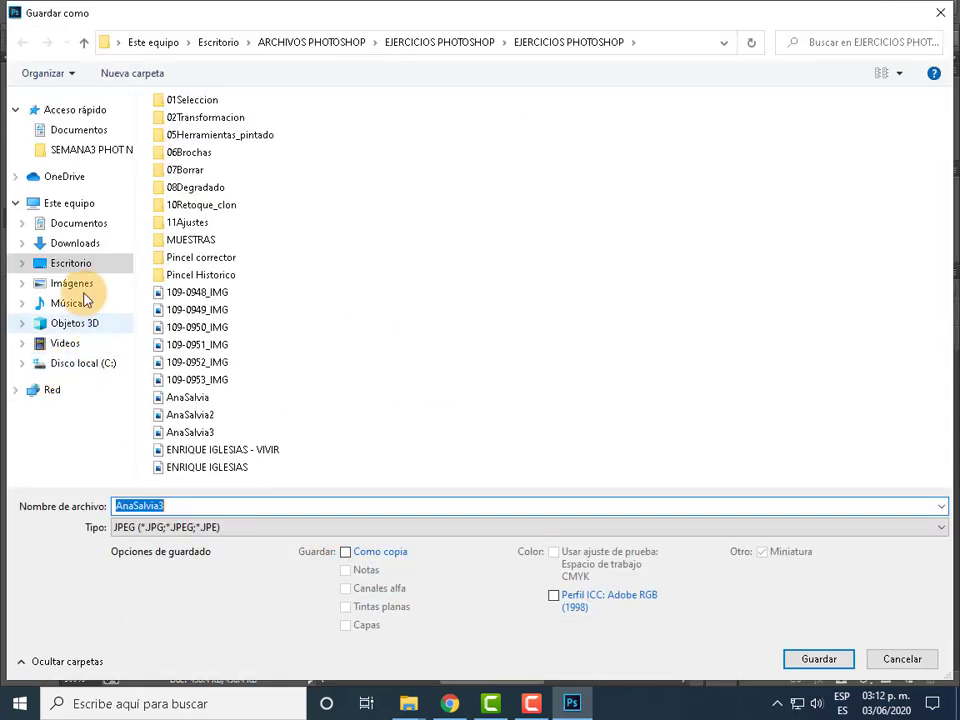
{"action": "left_click", "coordinate": [88, 223]}
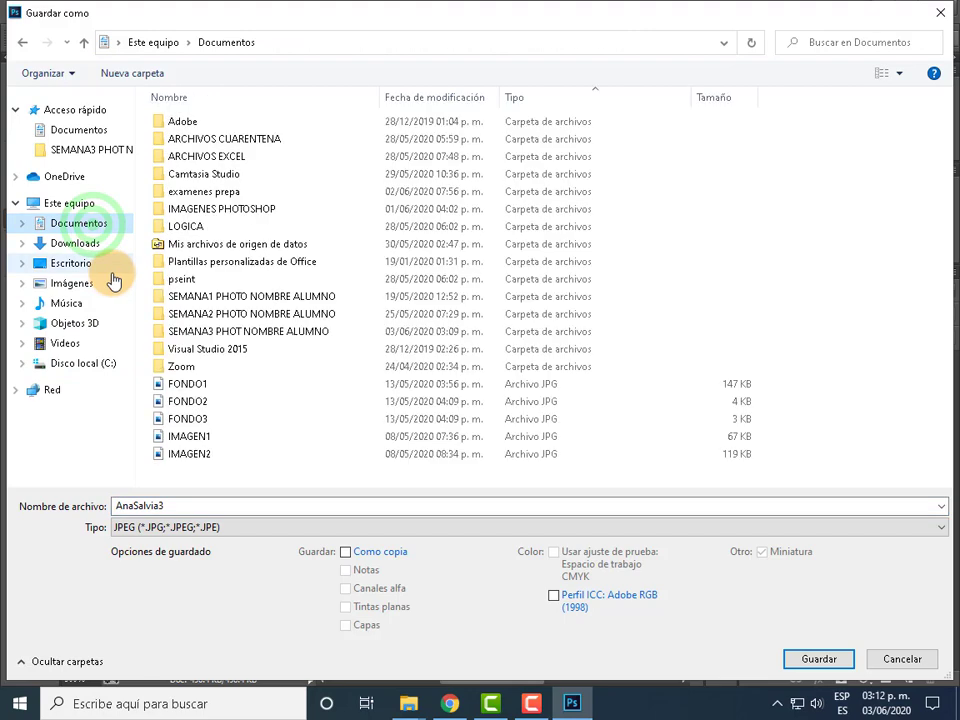
{"action": "left_click", "coordinate": [305, 333]}
{"action": "double_click", "coordinate": [310, 332]}
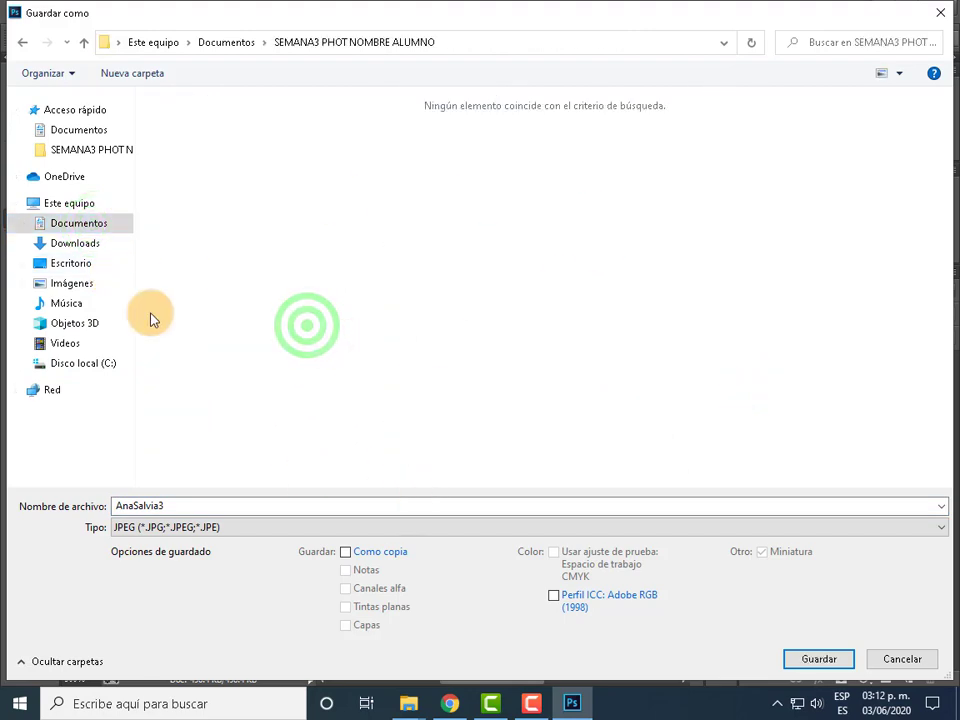
{"action": "double_click", "coordinate": [195, 505]}
- Save the image in Photoshop (*.PSD) format as PRACTICA 24
{"action": "left_click", "coordinate": [370, 530]}
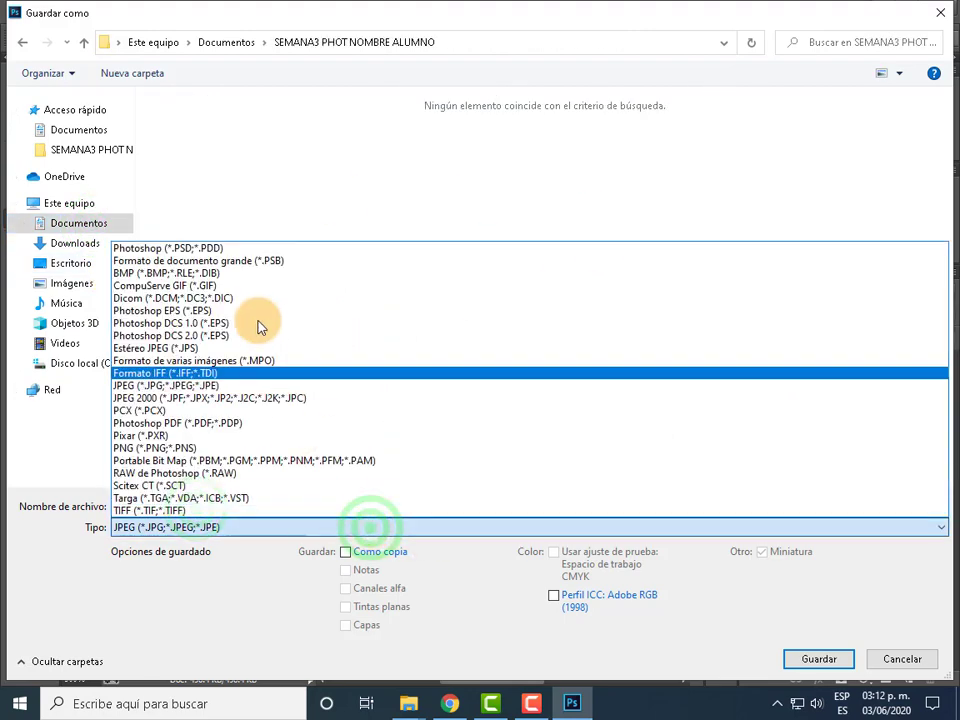
{"action": "left_click", "coordinate": [231, 248]}
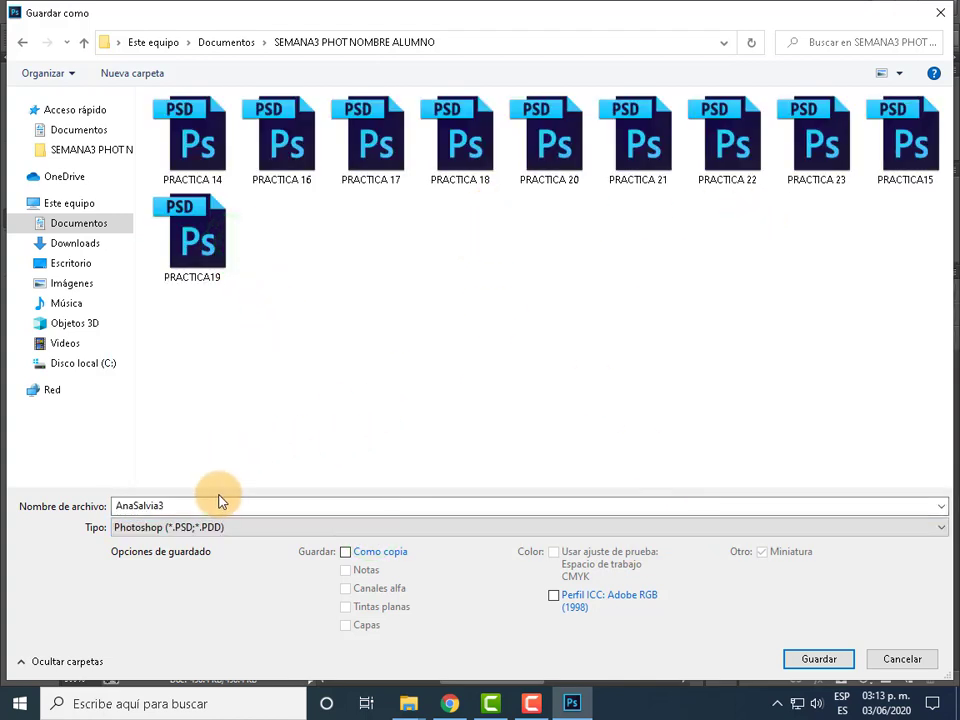
{"action": "double_click", "coordinate": [221, 502]}
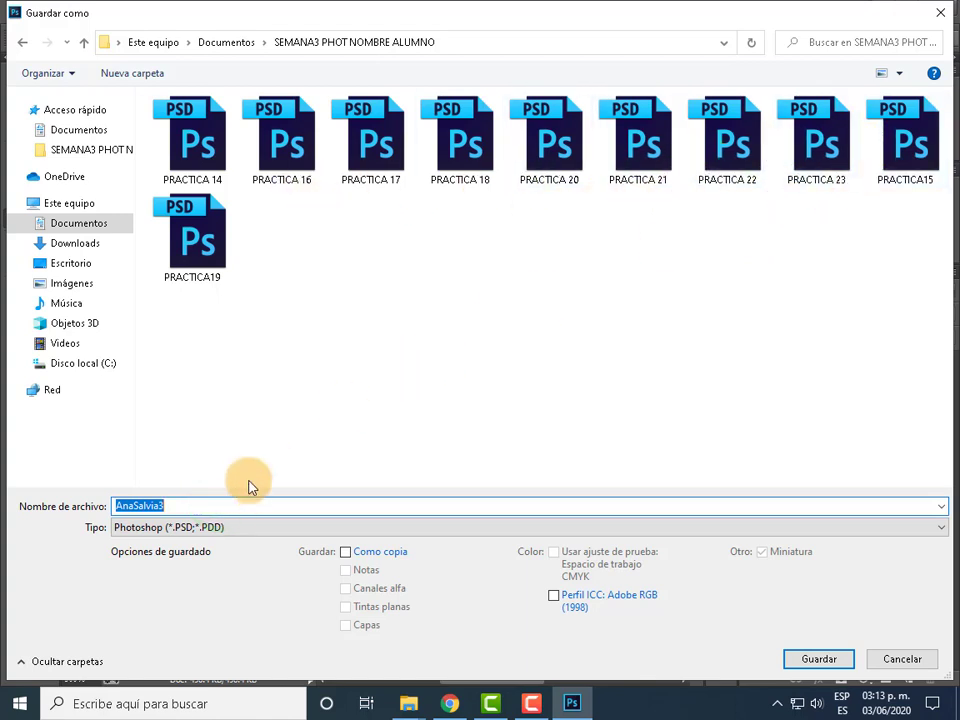
{"action": "type", "text": "PRA"}
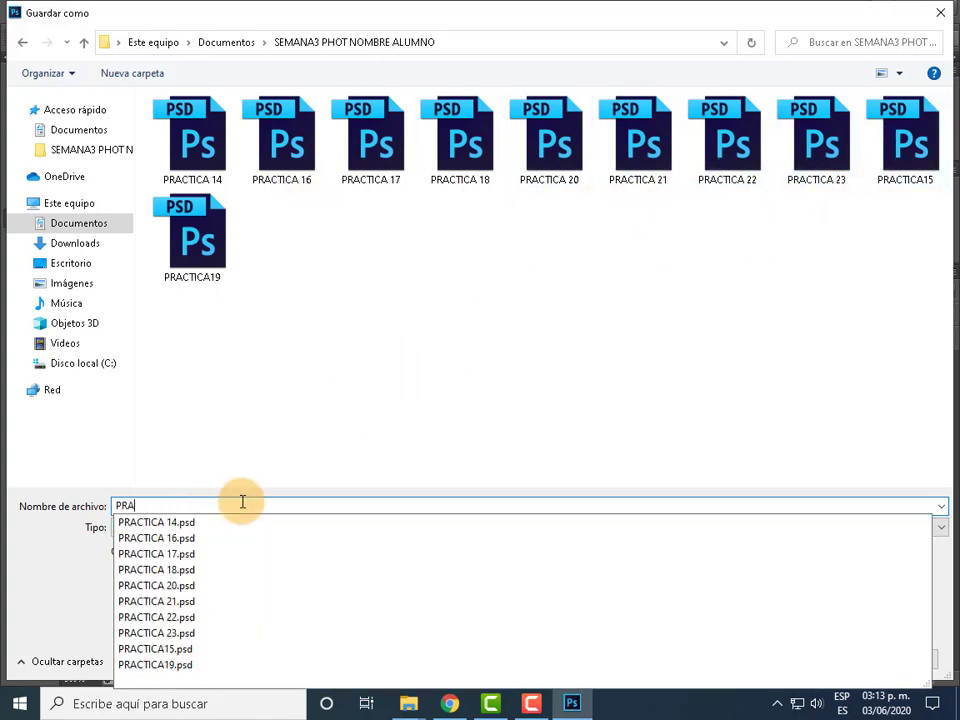
{"action": "type", "text": "CTICA 24"}
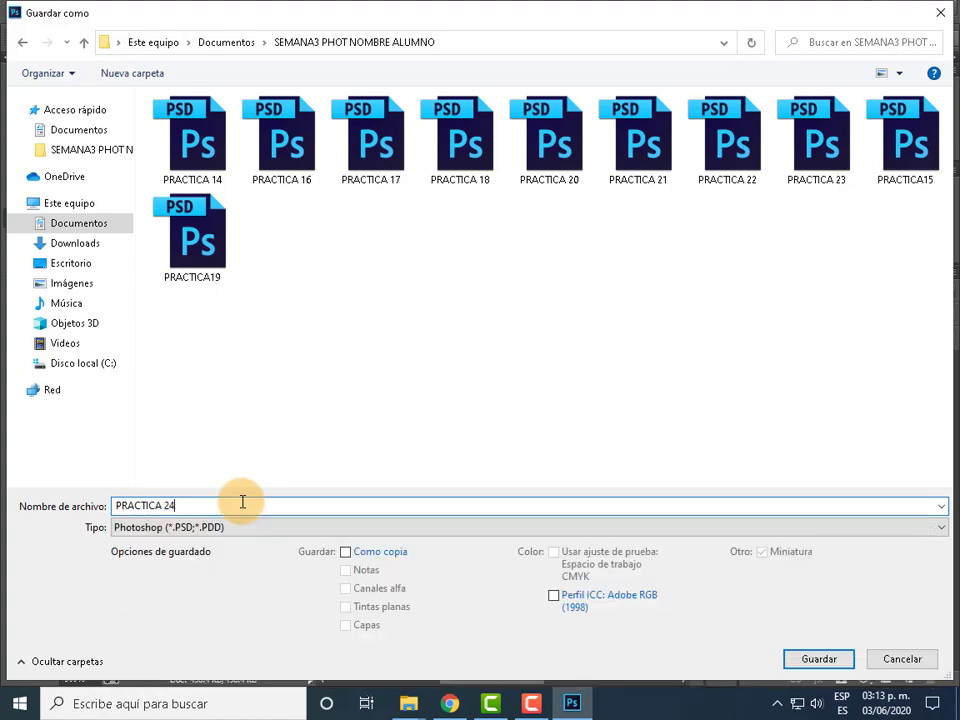
{"action": "left_click", "coordinate": [220, 534]}
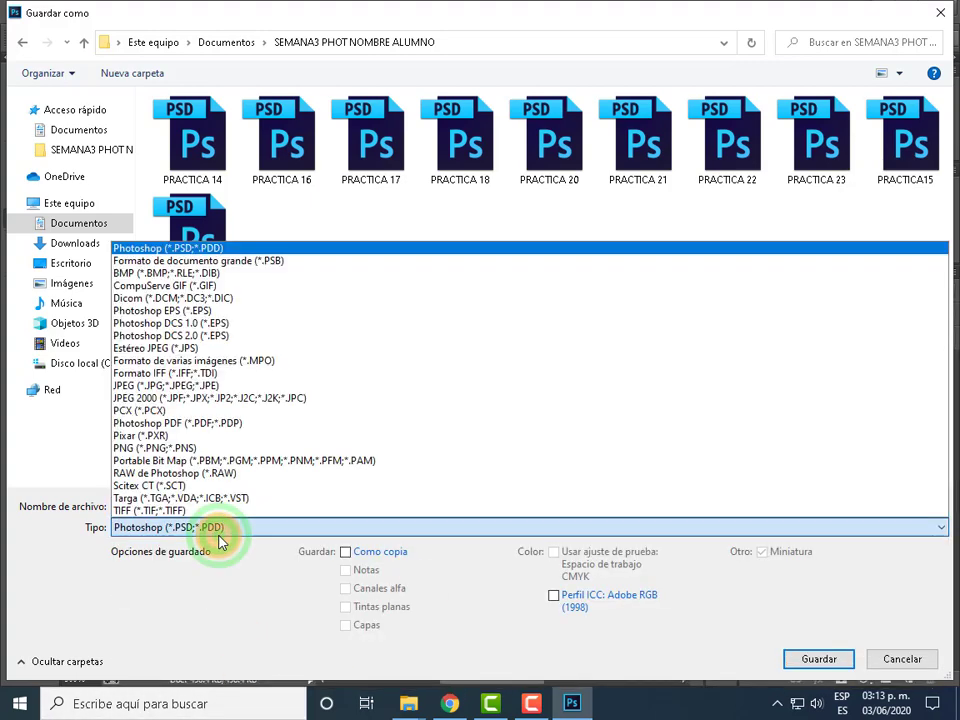
{"action": "left_click", "coordinate": [220, 536]}
{"action": "left_click", "coordinate": [220, 541]}
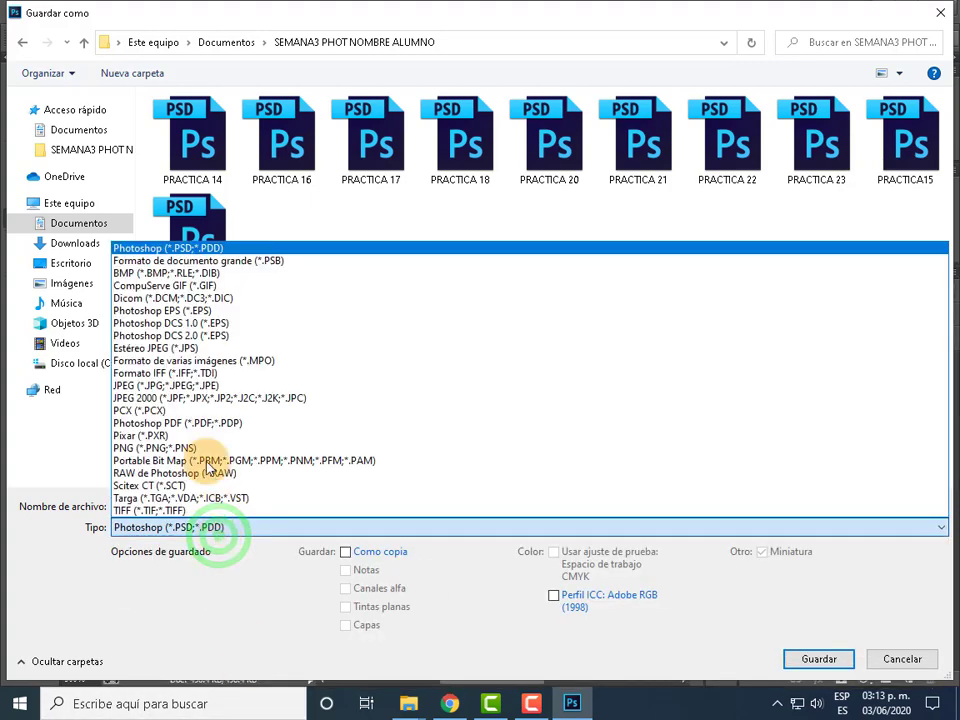
{"action": "left_click", "coordinate": [200, 385]}
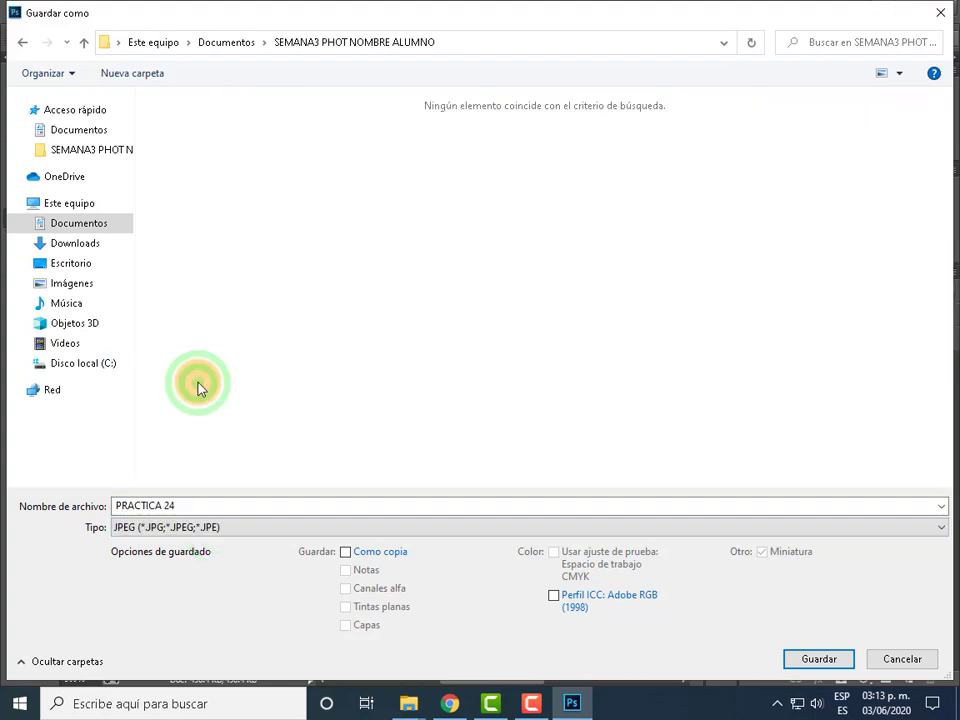
{"action": "left_click", "coordinate": [237, 530]}
{"action": "left_click", "coordinate": [205, 249]}
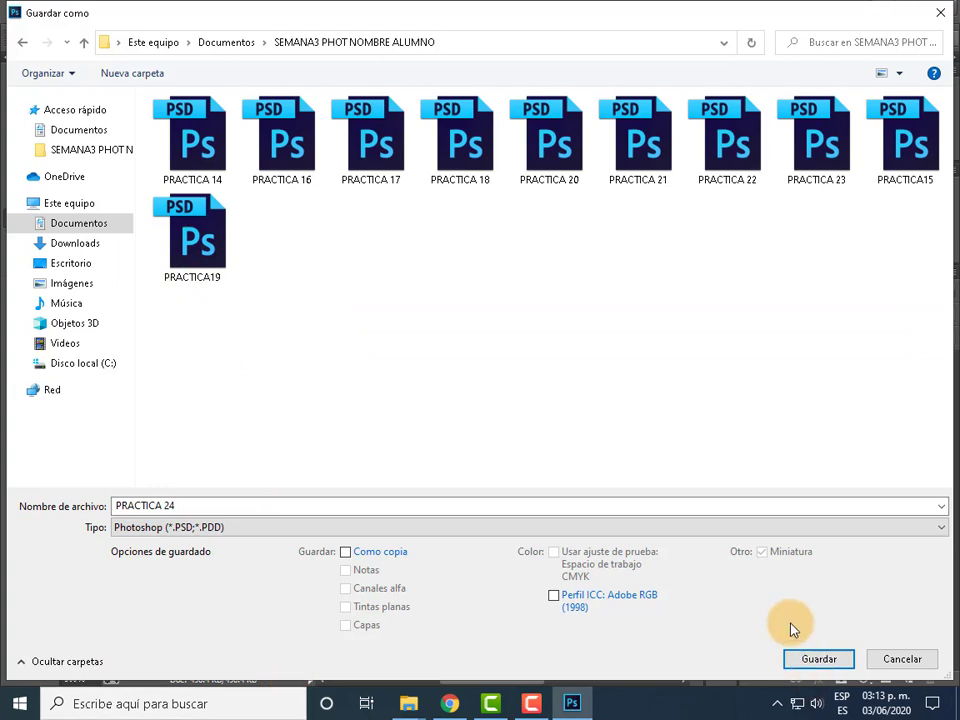
{"action": "left_click", "coordinate": [829, 660]}
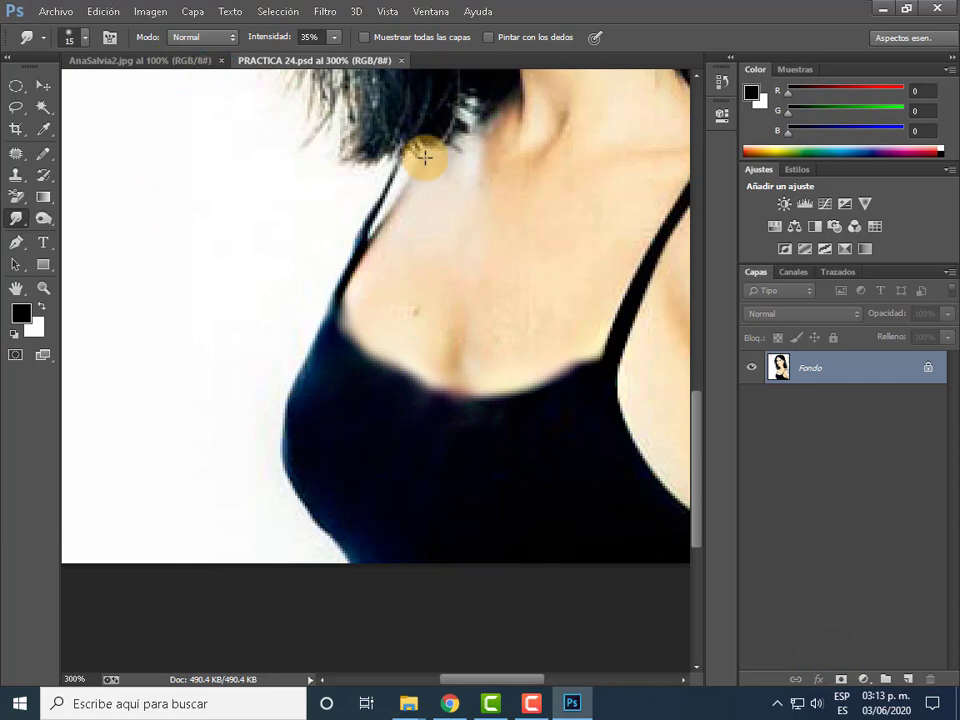
- Close PRACTICA 24 and open cebello from Documentos > IMAGENES PHOTOSHOP, dismissing the missing-profile warning
{"action": "left_click", "coordinate": [401, 61]}
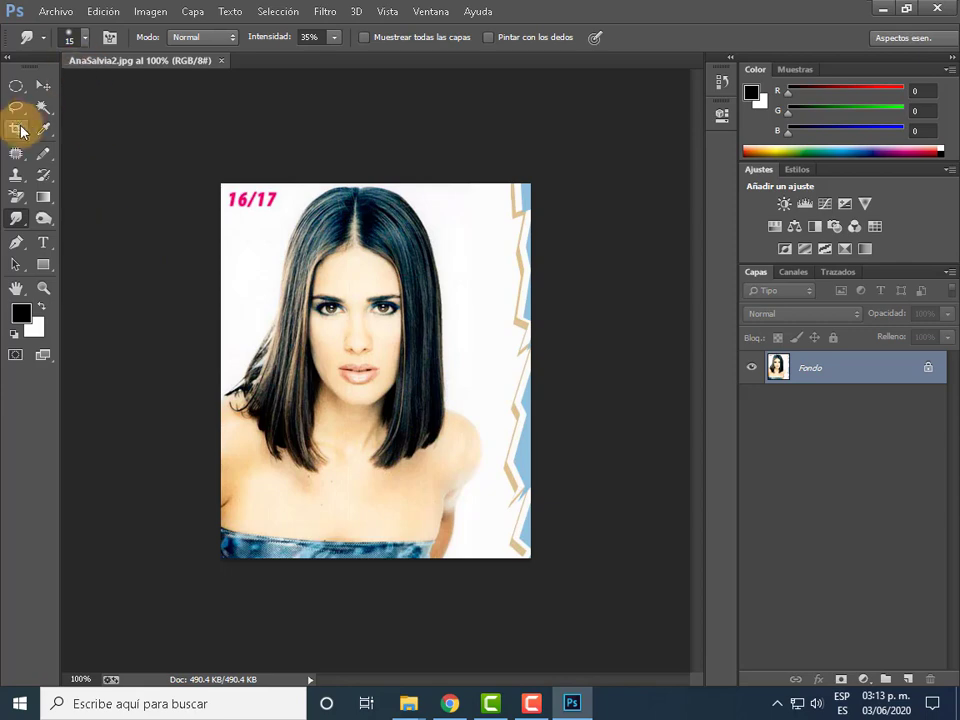
{"action": "left_click", "coordinate": [57, 12]}
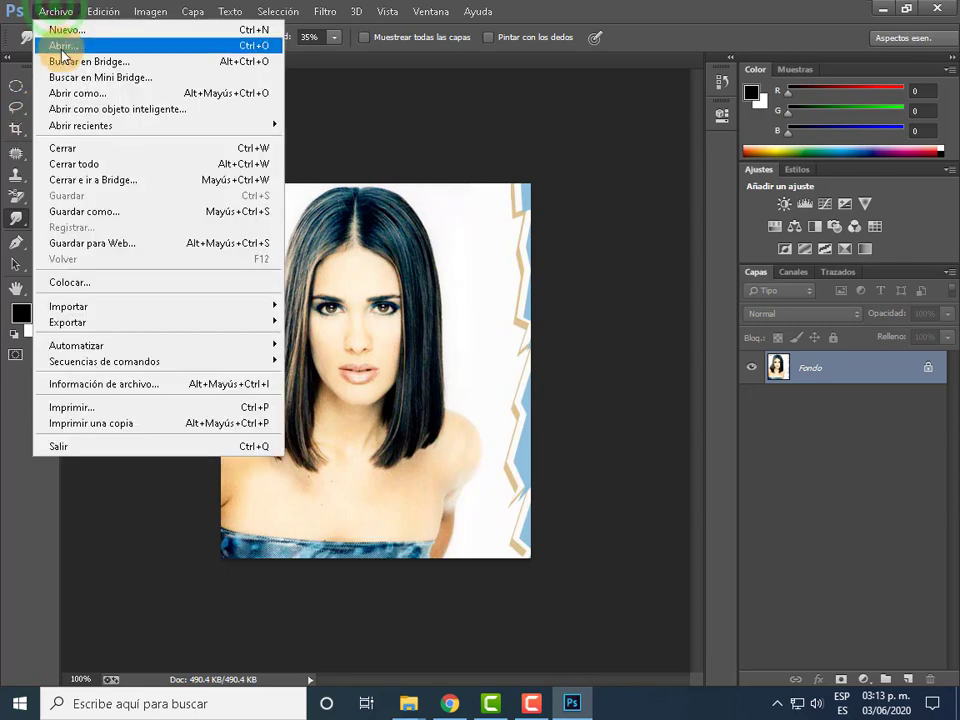
{"action": "left_click", "coordinate": [56, 45]}
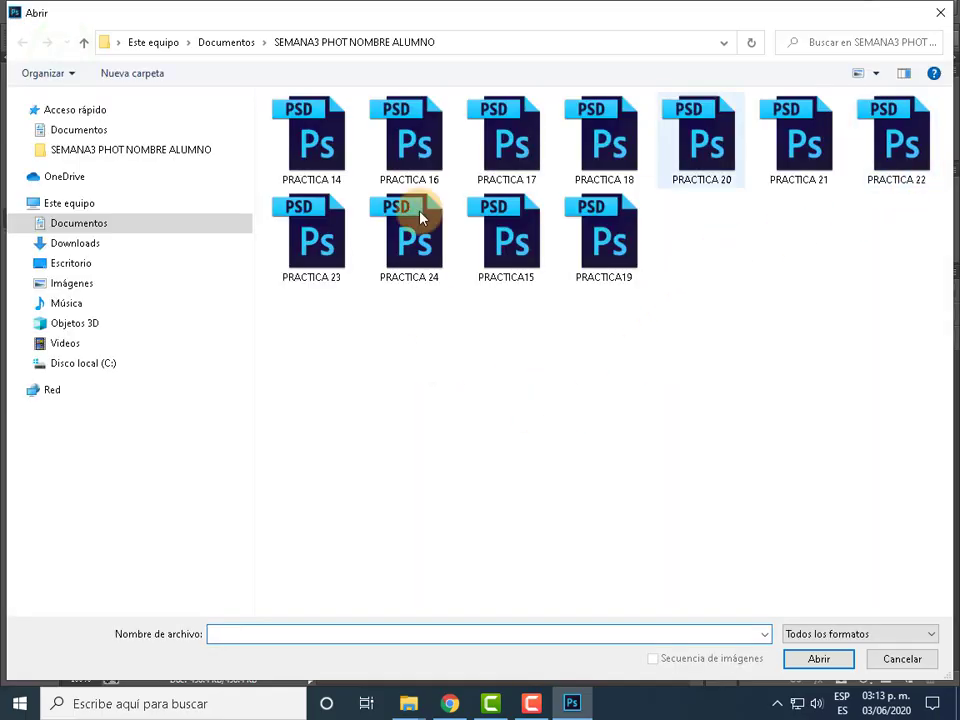
{"action": "mouse_move", "coordinate": [70, 263]}
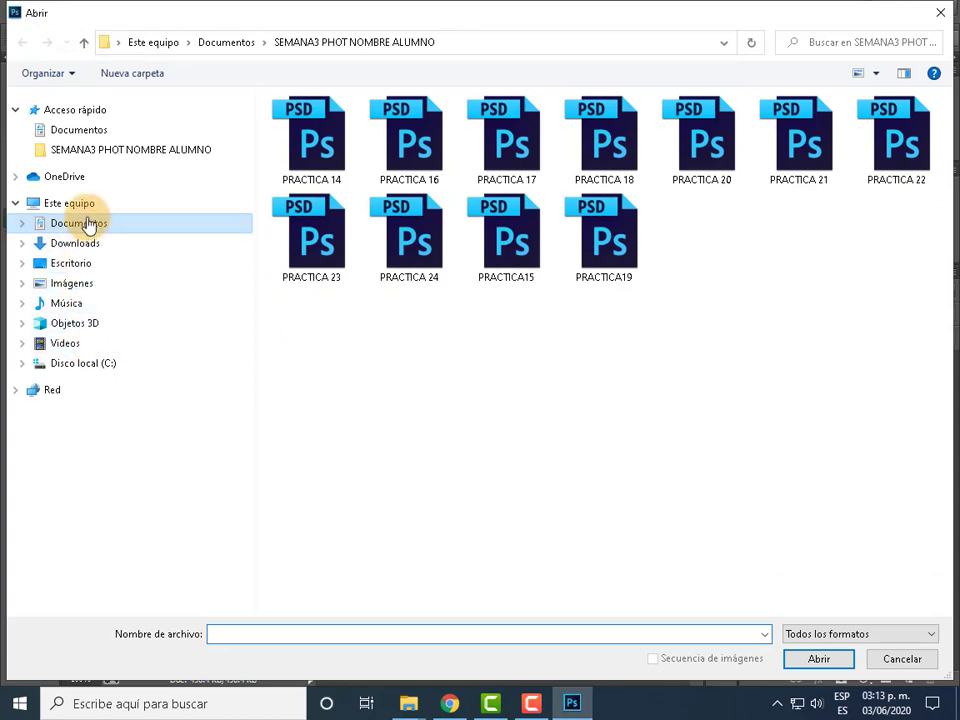
{"action": "left_click", "coordinate": [88, 226]}
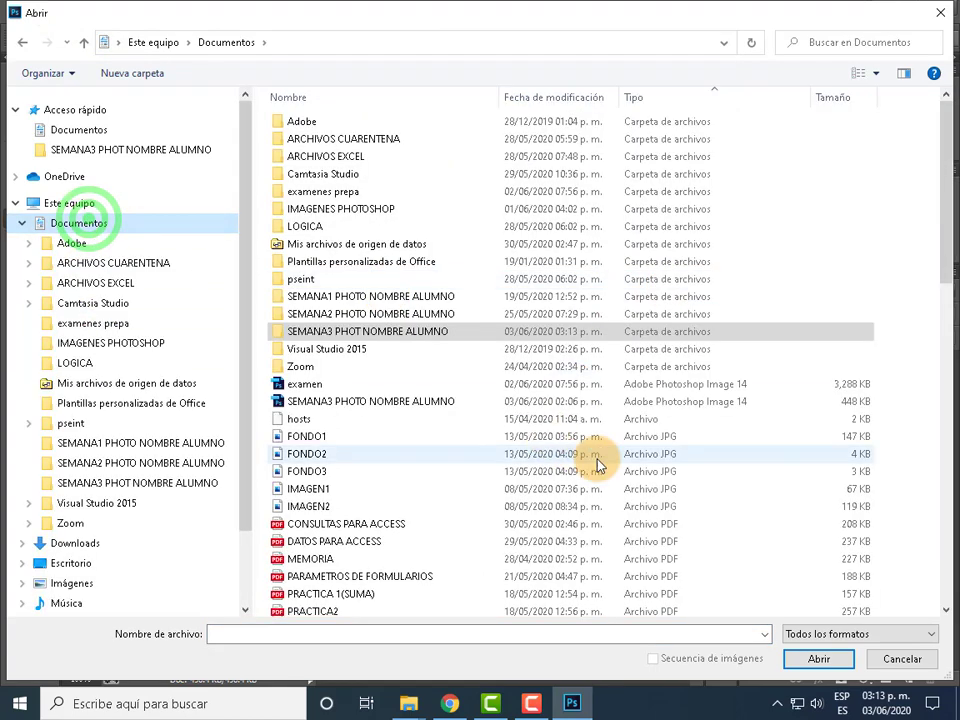
{"action": "double_click", "coordinate": [348, 211]}
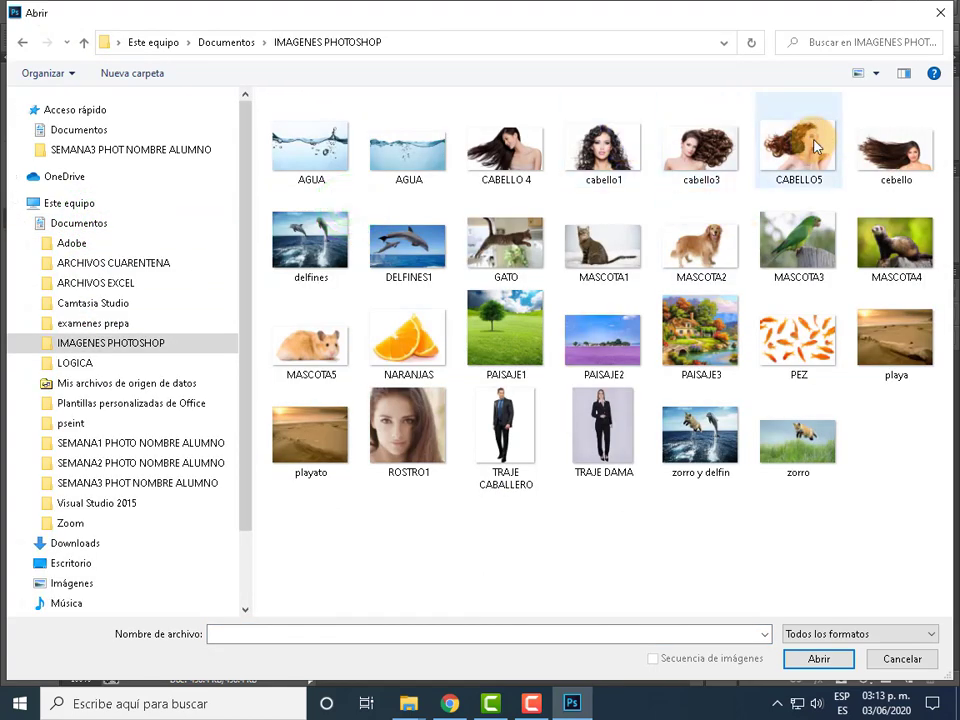
{"action": "left_click", "coordinate": [897, 161]}
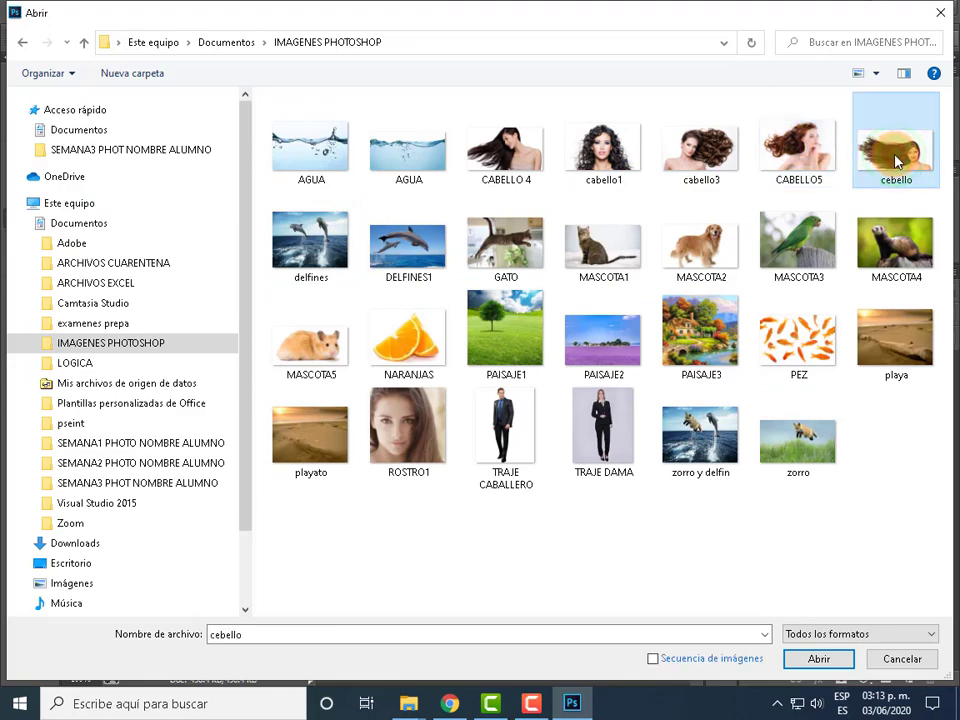
{"action": "double_click", "coordinate": [895, 157]}
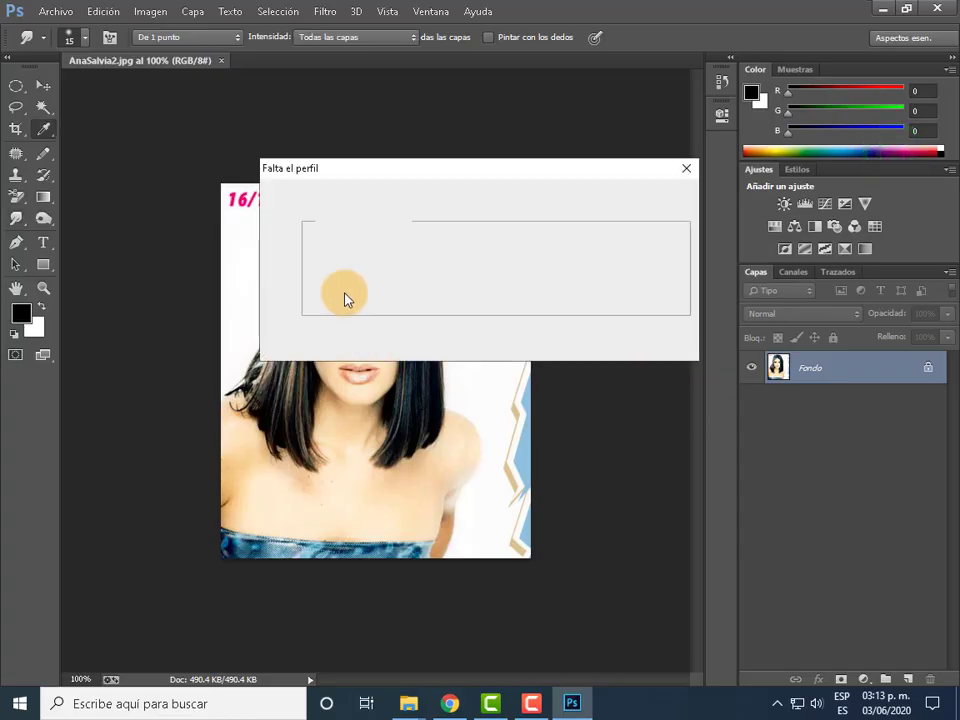
{"action": "left_click", "coordinate": [540, 342]}
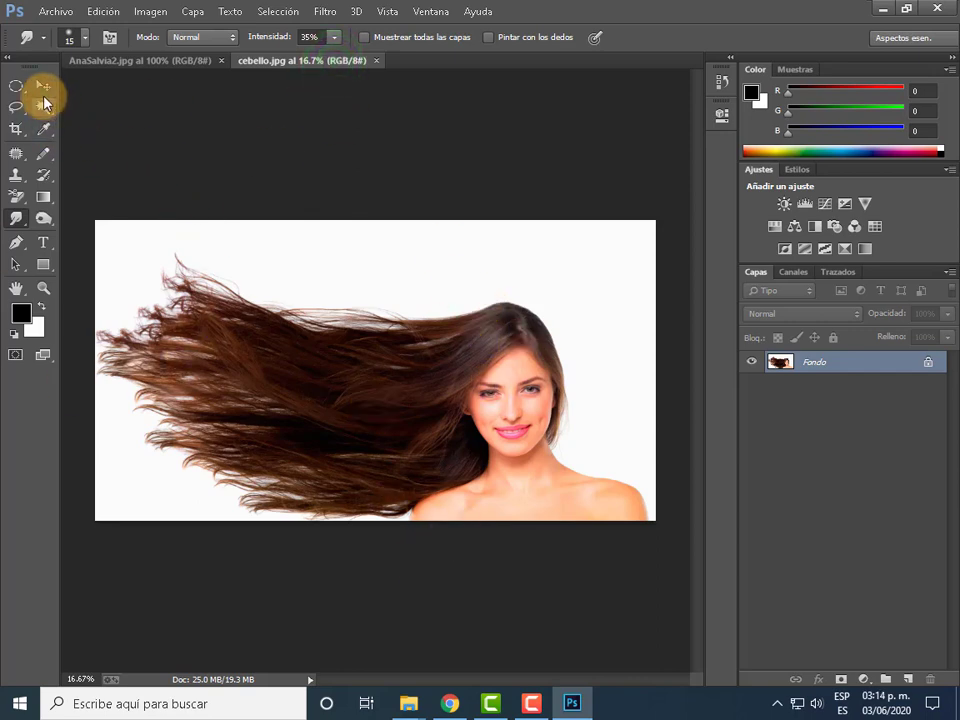
- Zoom the cebello image to 25% and choose the Quick Selection tool
{"action": "key", "text": "ctrl+plus"}
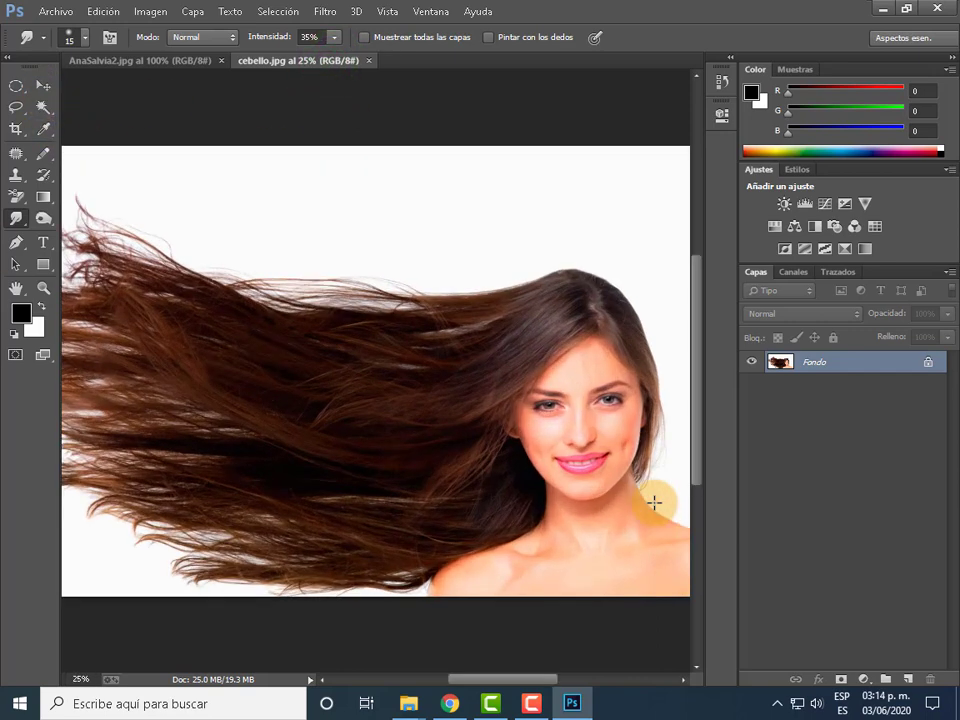
{"action": "left_click_drag", "start_coordinate": [514, 681], "coordinate": [507, 681]}
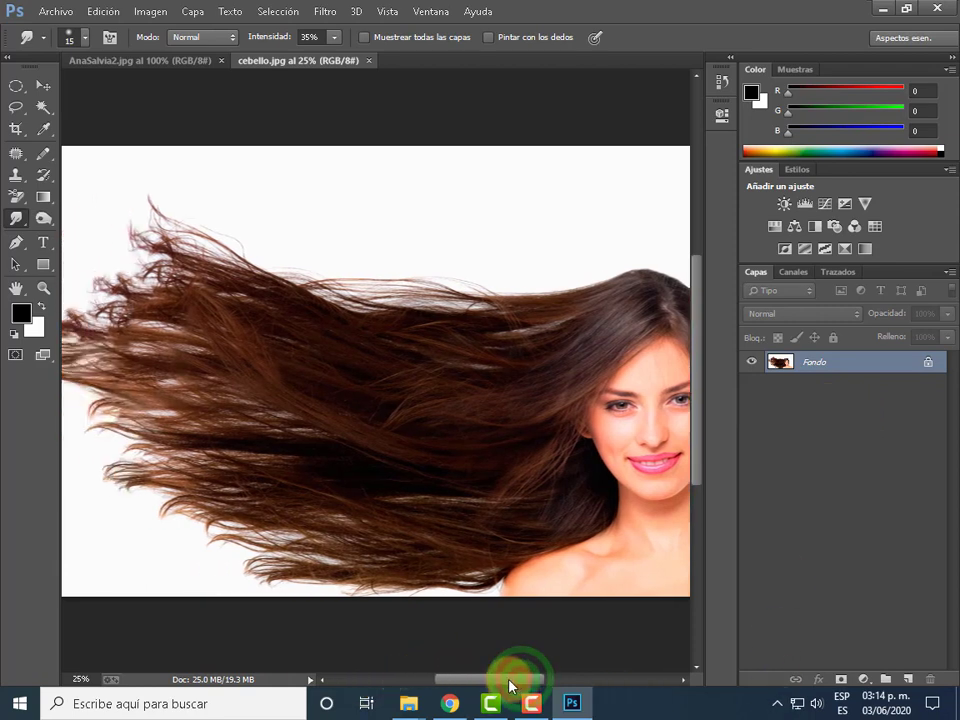
{"action": "left_click", "coordinate": [42, 108]}
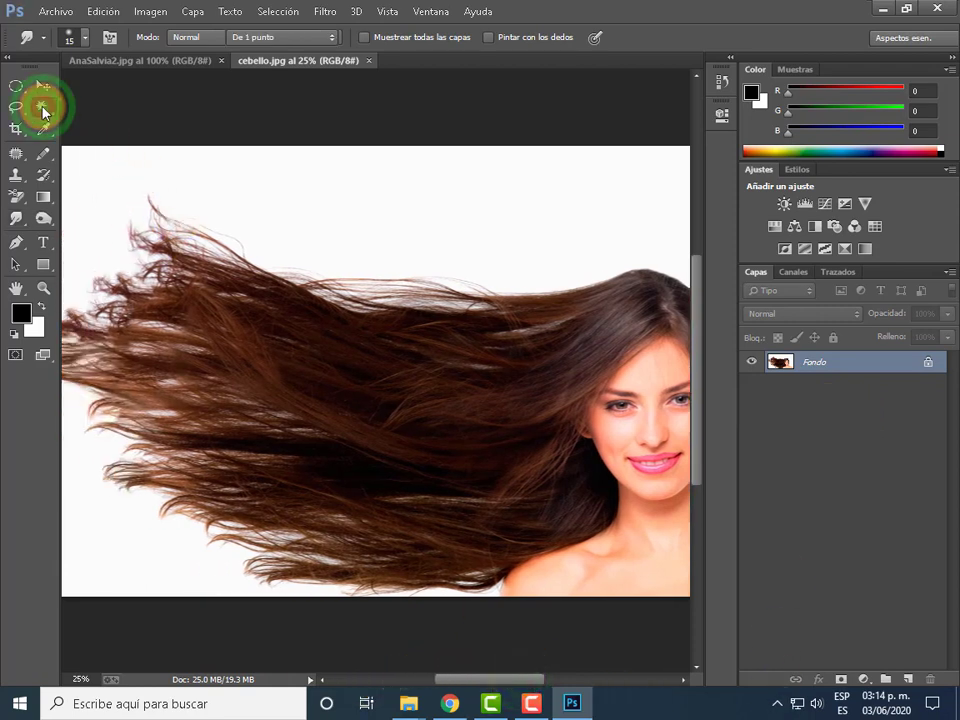
{"action": "left_click", "coordinate": [180, 102]}
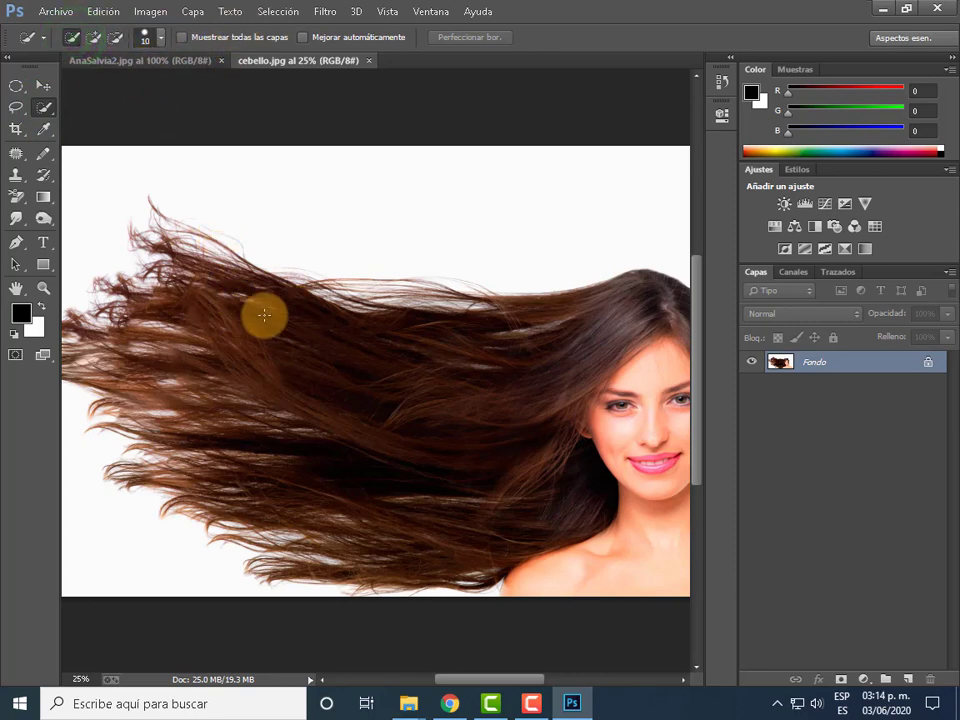
- Brush a selection over the hair, face and top of the head with a 15 px brush
{"action": "left_click_drag", "start_coordinate": [275, 307], "coordinate": [356, 362]}
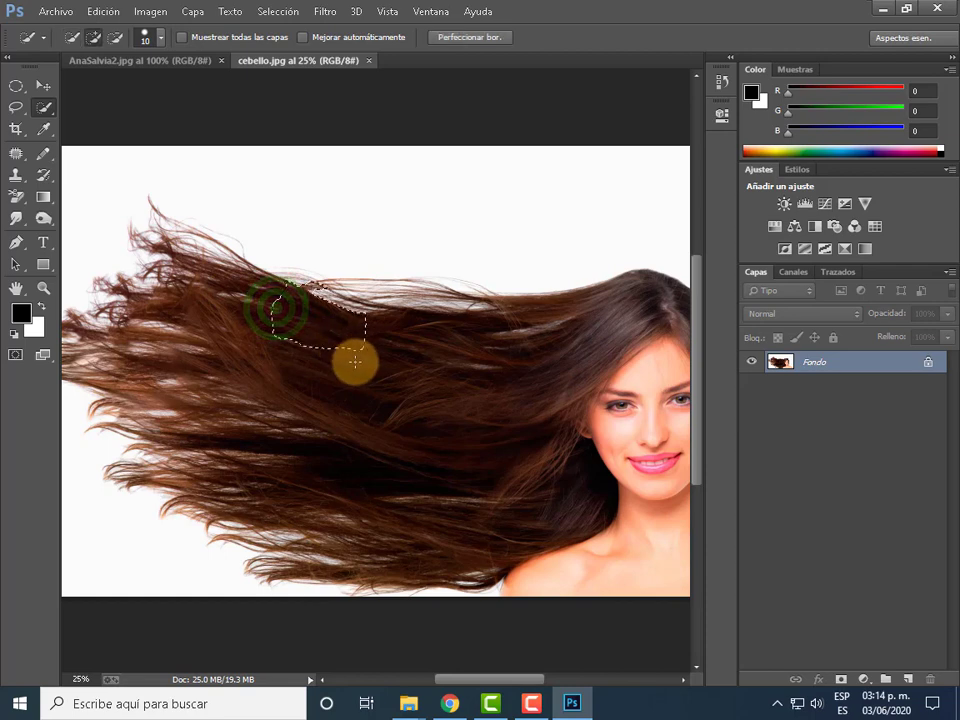
{"action": "left_click", "coordinate": [158, 42]}
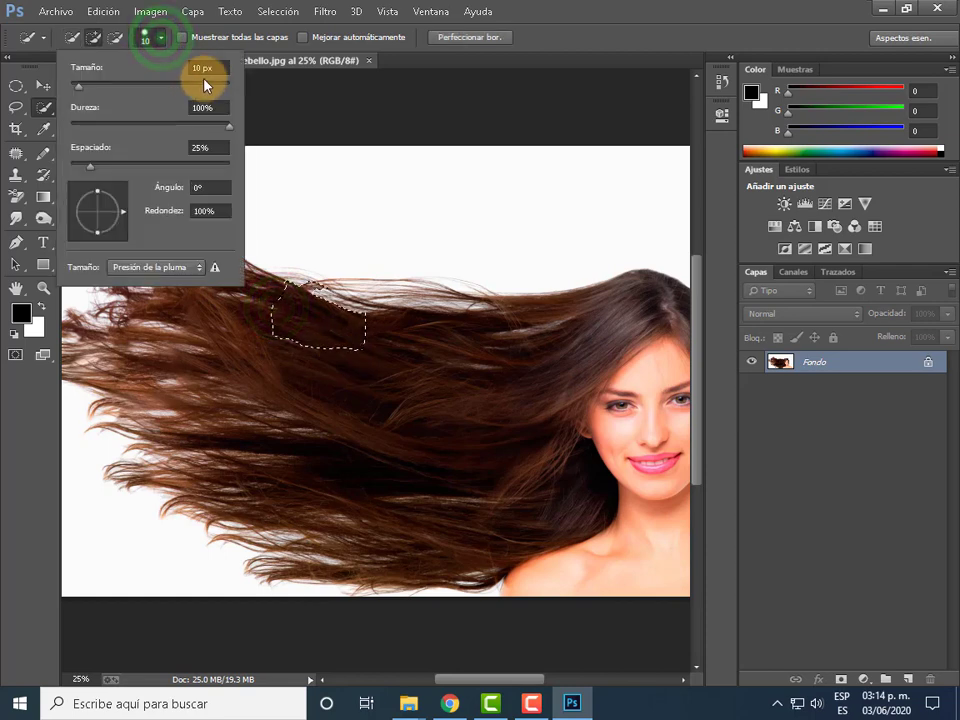
{"action": "left_click", "coordinate": [196, 68]}
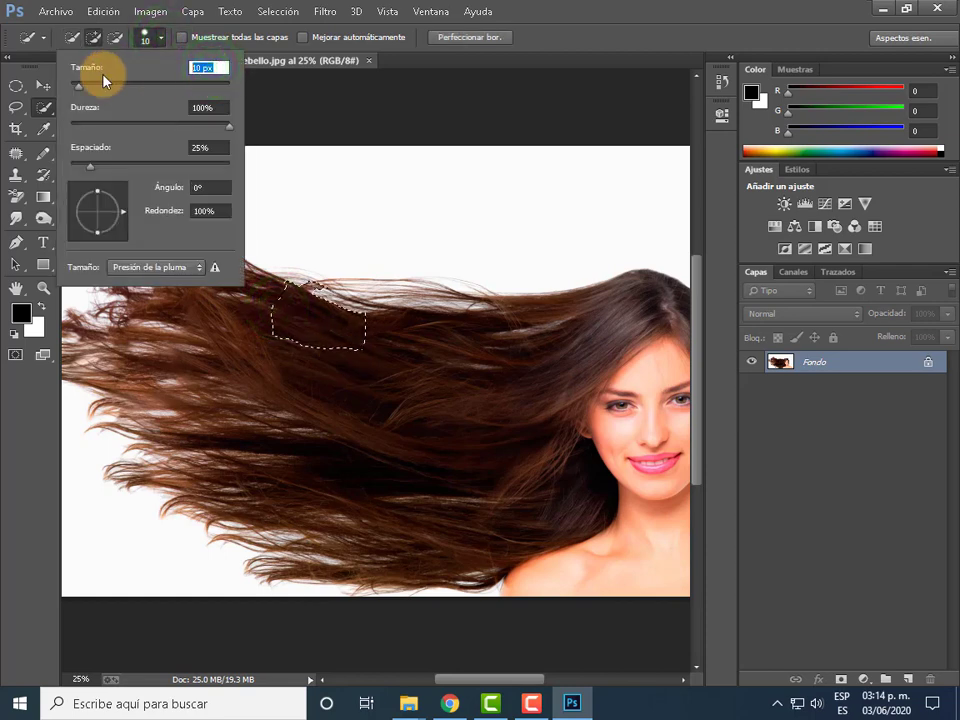
{"action": "type", "text": "15"}
{"action": "key", "text": "Return"}
{"action": "mouse_move", "coordinate": [280, 380]}
{"action": "left_mouse_down"}
{"action": "mouse_move", "coordinate": [436, 373]}
{"action": "mouse_move", "coordinate": [573, 462]}
{"action": "left_mouse_up"}
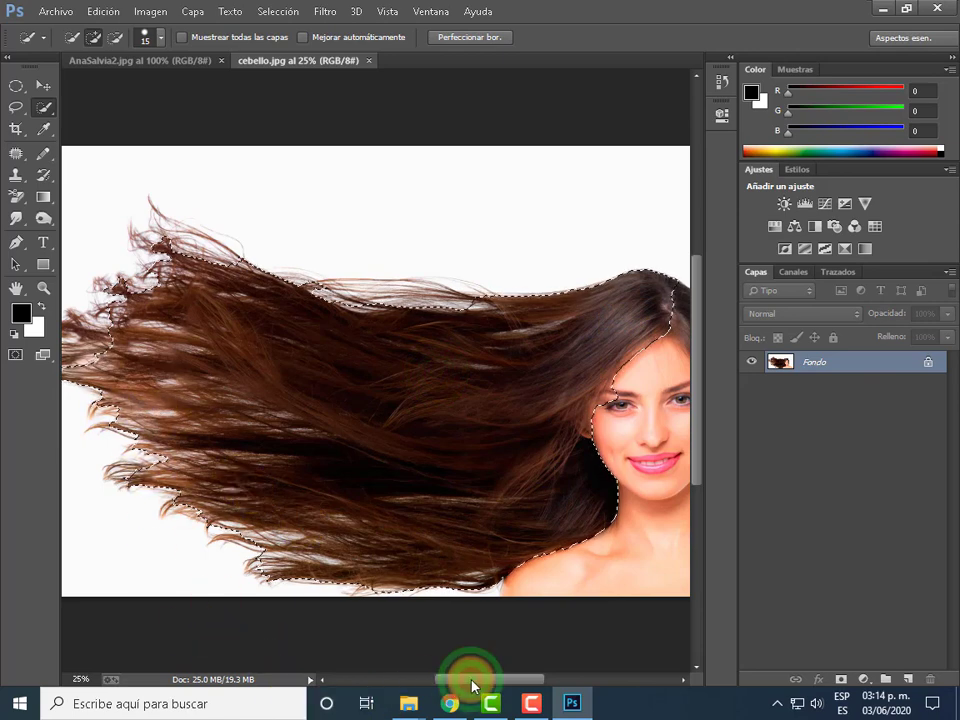
{"action": "left_click_drag", "start_coordinate": [465, 680], "coordinate": [504, 682]}
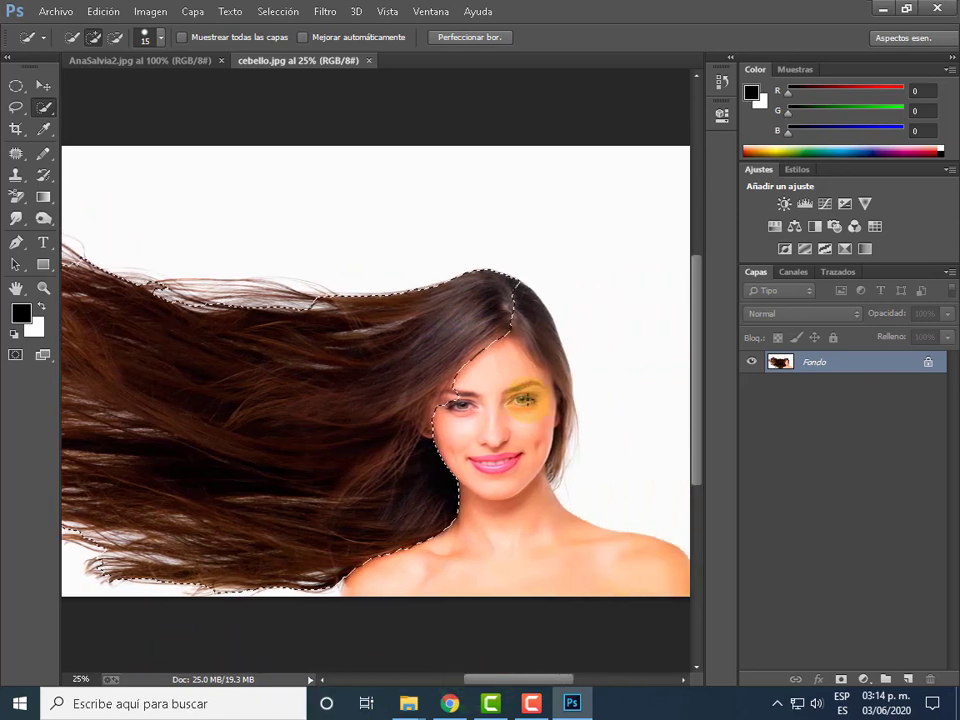
{"action": "left_click", "coordinate": [505, 294]}
{"action": "left_click_drag", "start_coordinate": [548, 326], "coordinate": [553, 352]}
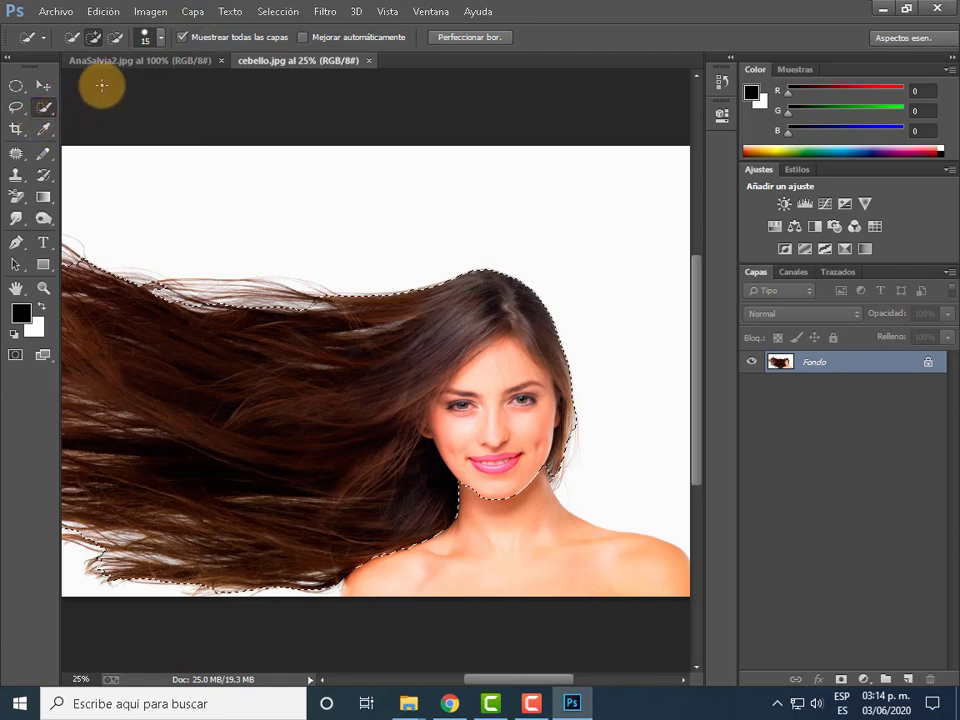
{"action": "left_click", "coordinate": [44, 108]}
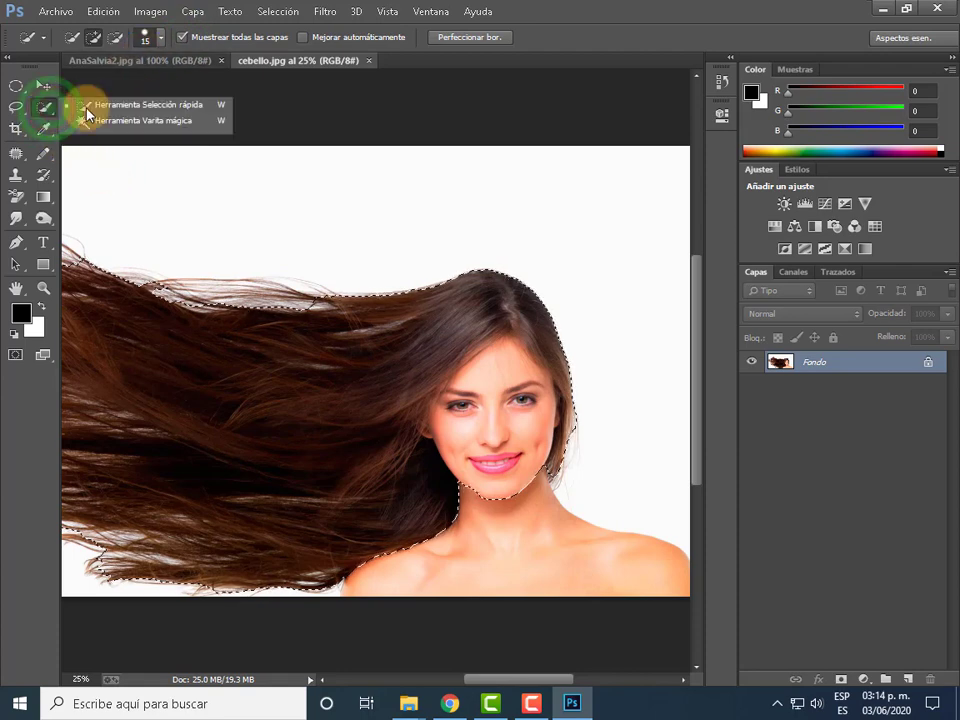
- Zoom in and subtract background from the top hair edge of the selection
{"action": "left_click", "coordinate": [146, 103]}
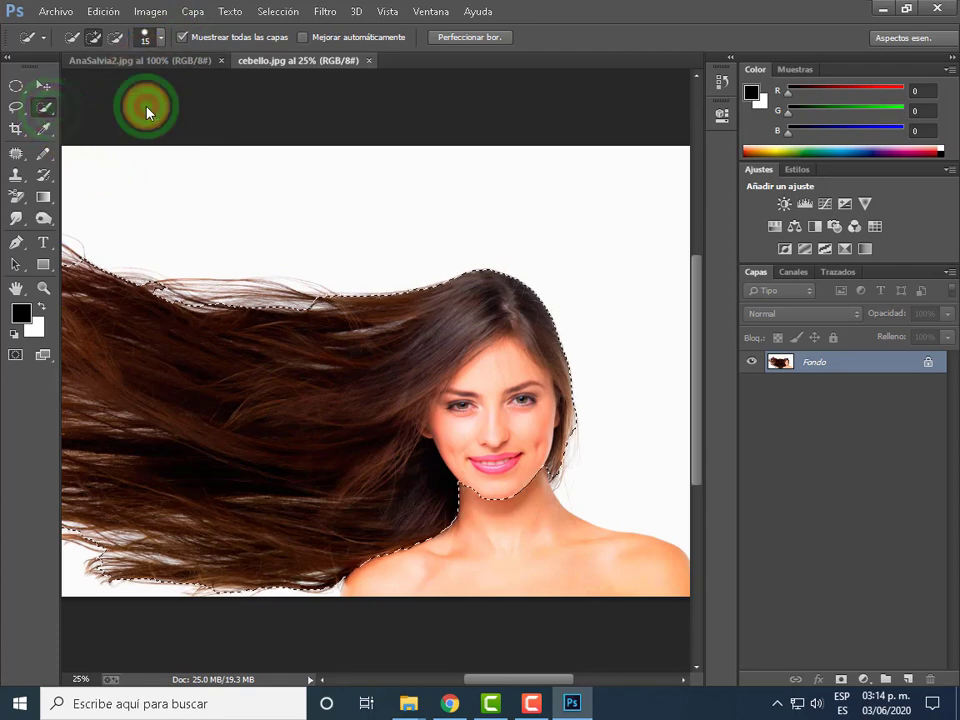
{"action": "left_click", "coordinate": [95, 39]}
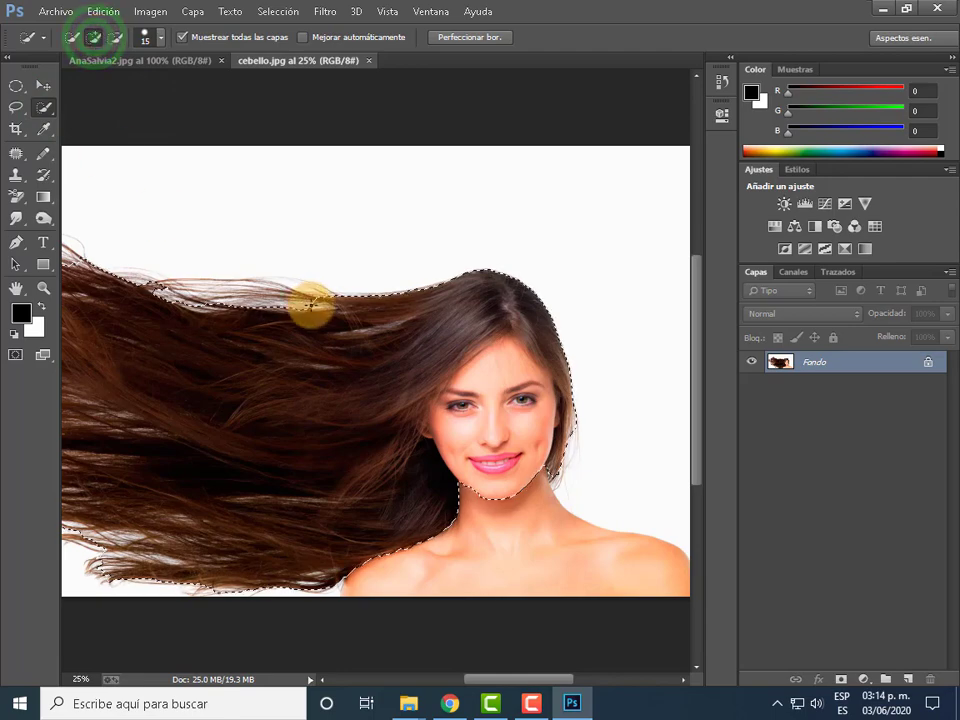
{"action": "key", "text": "ctrl+plus"}
{"action": "key", "text": "ctrl+plus"}
{"action": "key", "text": "ctrl+plus"}
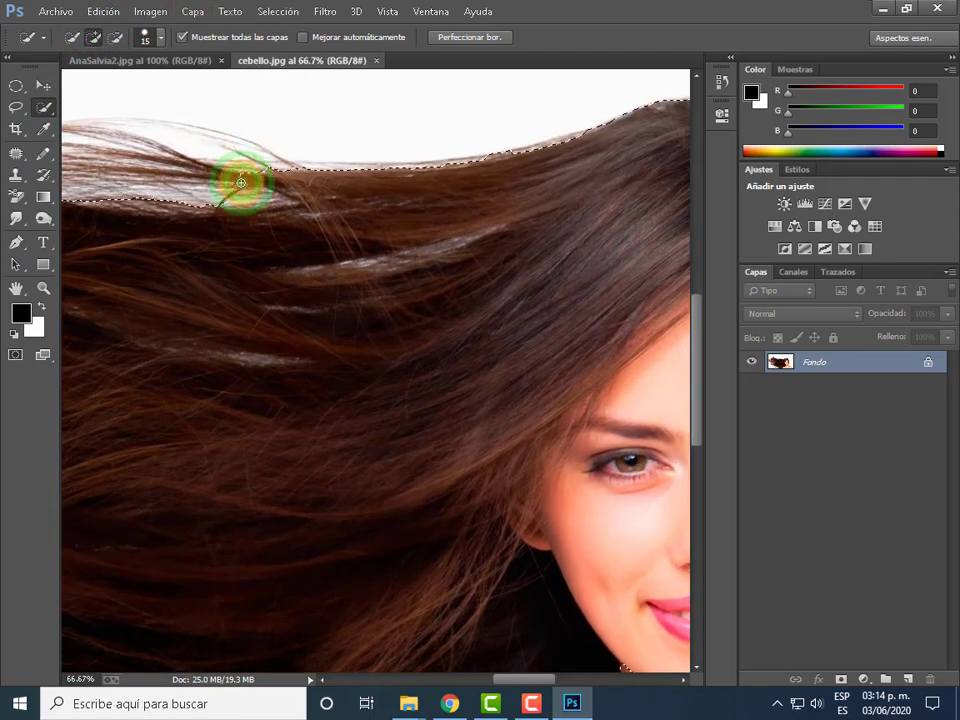
{"action": "mouse_move", "coordinate": [229, 179]}
{"action": "left_mouse_down"}
{"action": "mouse_move", "coordinate": [97, 157]}
{"action": "mouse_move", "coordinate": [229, 171]}
{"action": "left_mouse_up"}
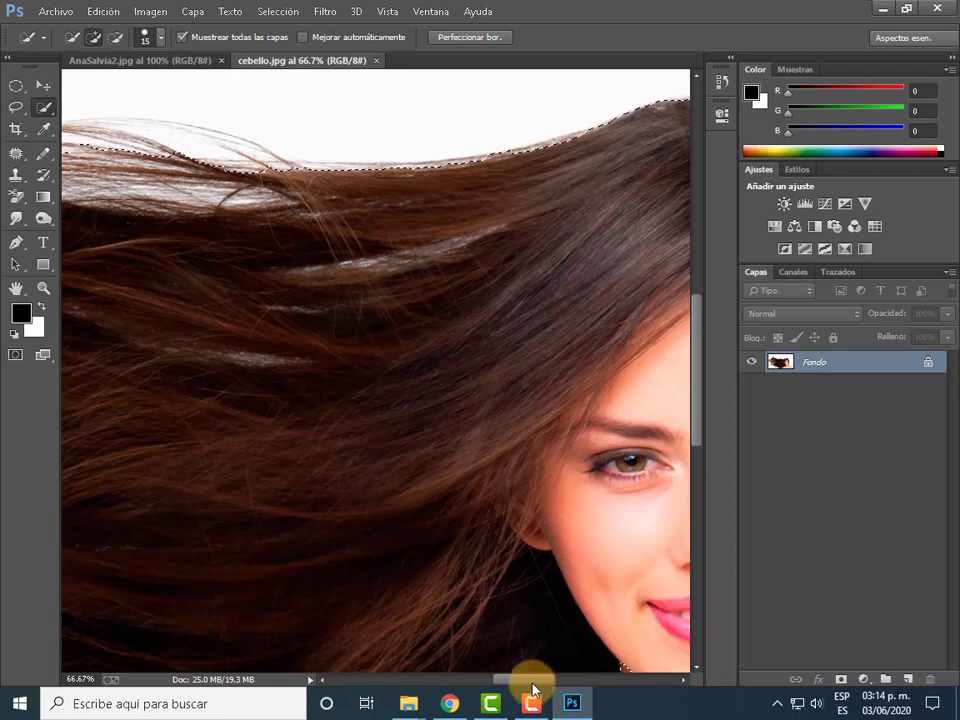
{"action": "left_click_drag", "start_coordinate": [530, 680], "coordinate": [485, 685]}
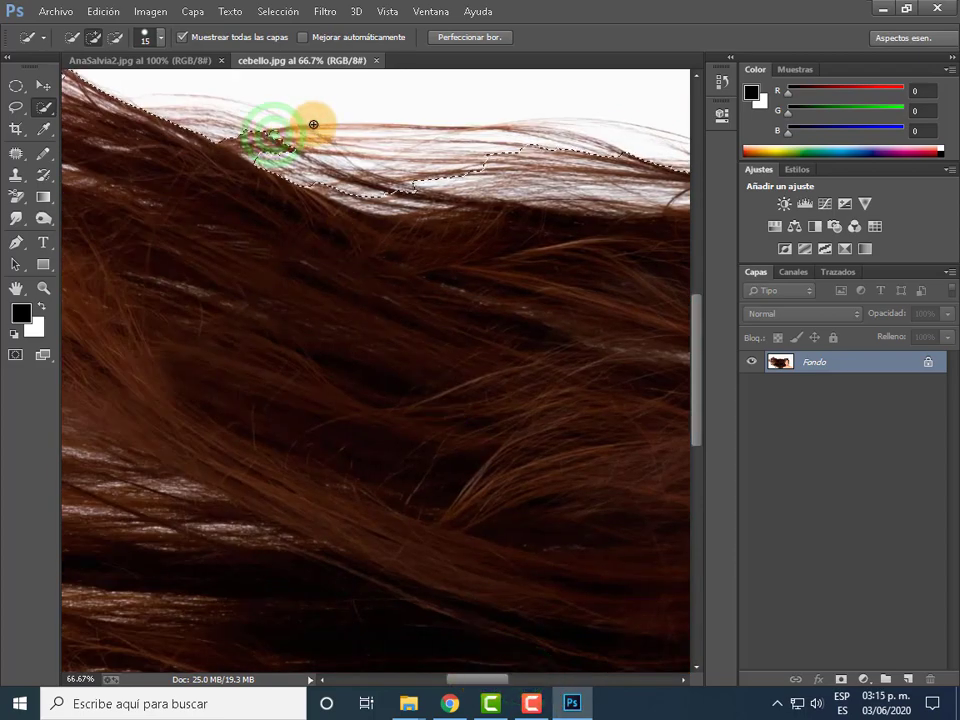
{"action": "left_click_drag", "start_coordinate": [313, 124], "coordinate": [472, 128]}
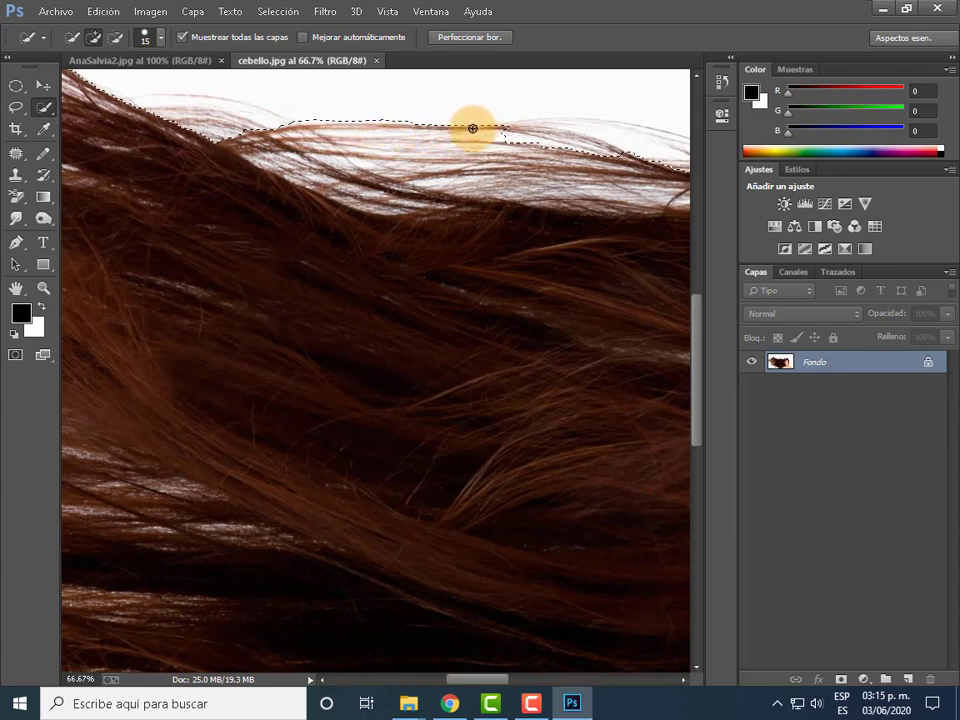
- With a 5 px brush, cut white gaps out of the top hair selection
{"action": "left_click", "coordinate": [152, 38]}
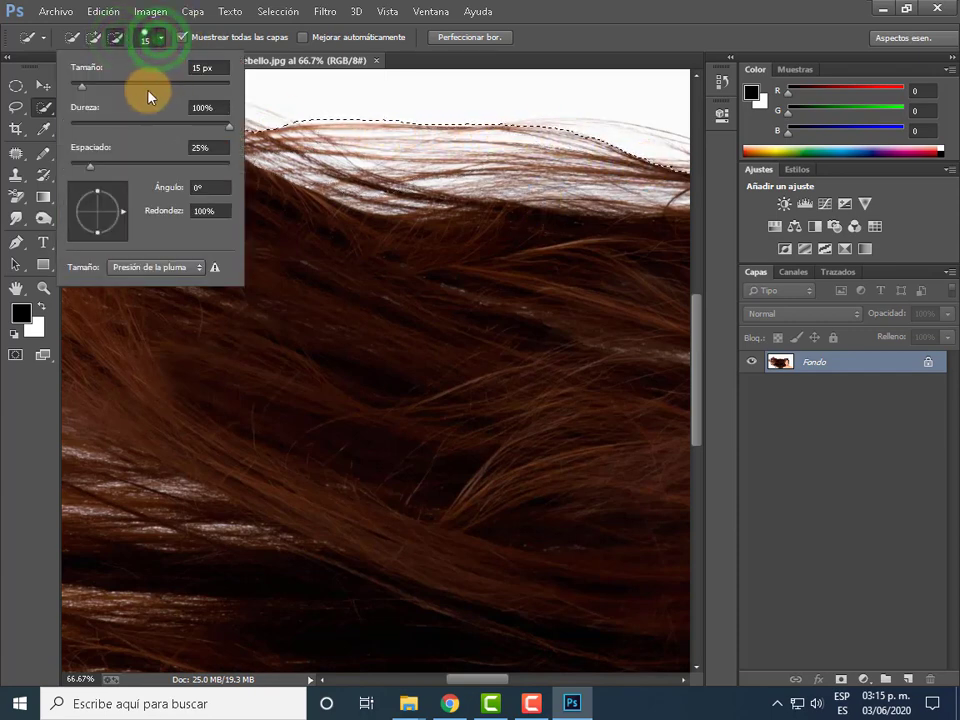
{"action": "left_click", "coordinate": [208, 68]}
{"action": "type", "text": "5"}
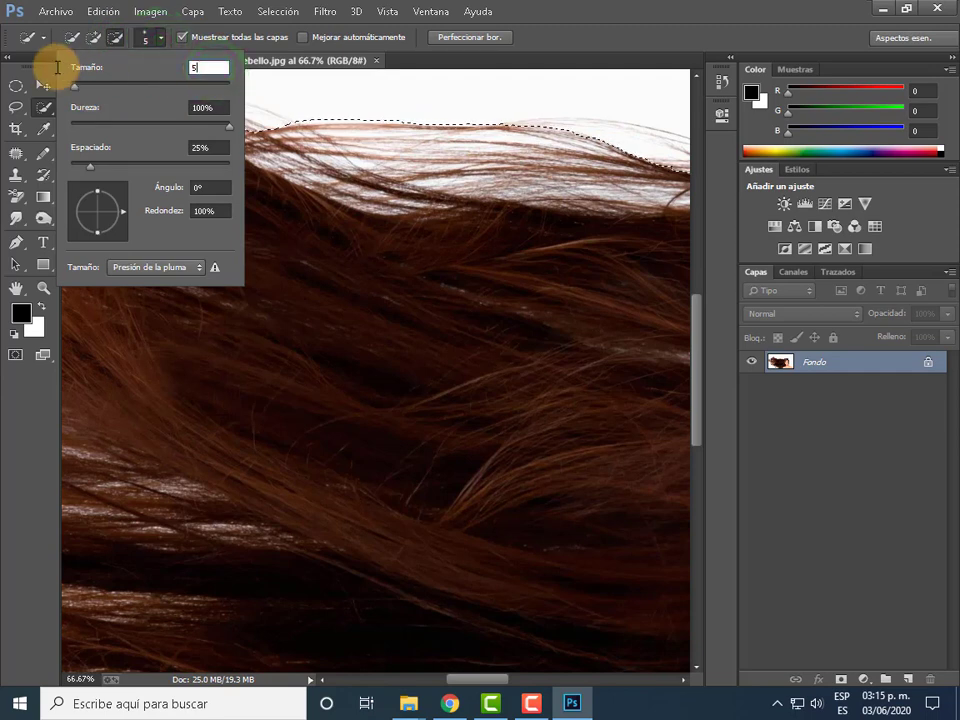
{"action": "key", "text": "Return"}
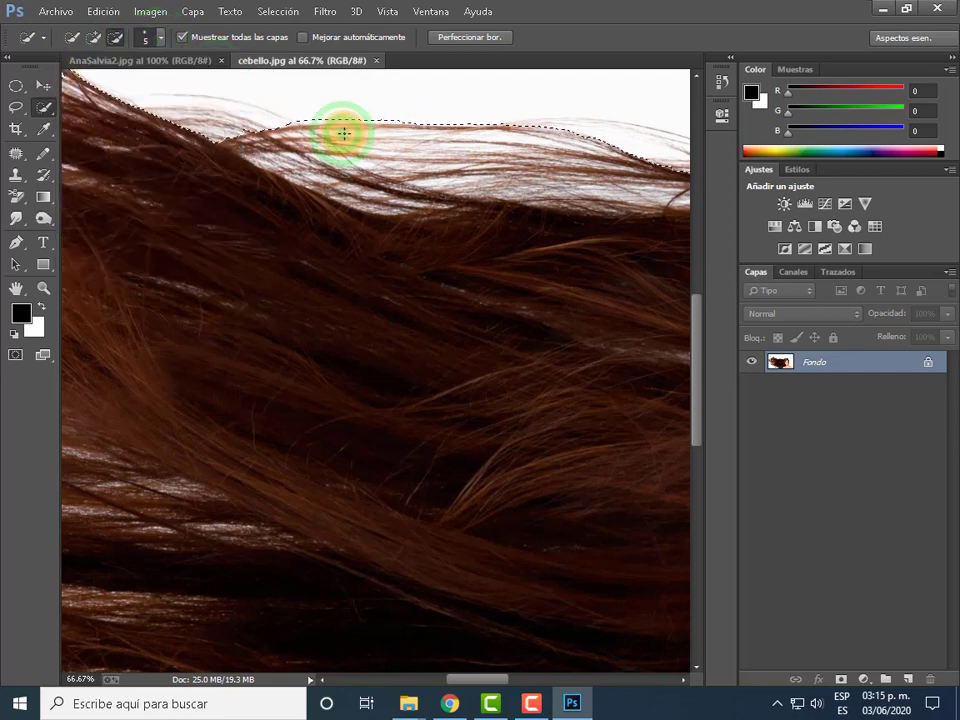
{"action": "left_click_drag", "start_coordinate": [420, 133], "coordinate": [486, 137]}
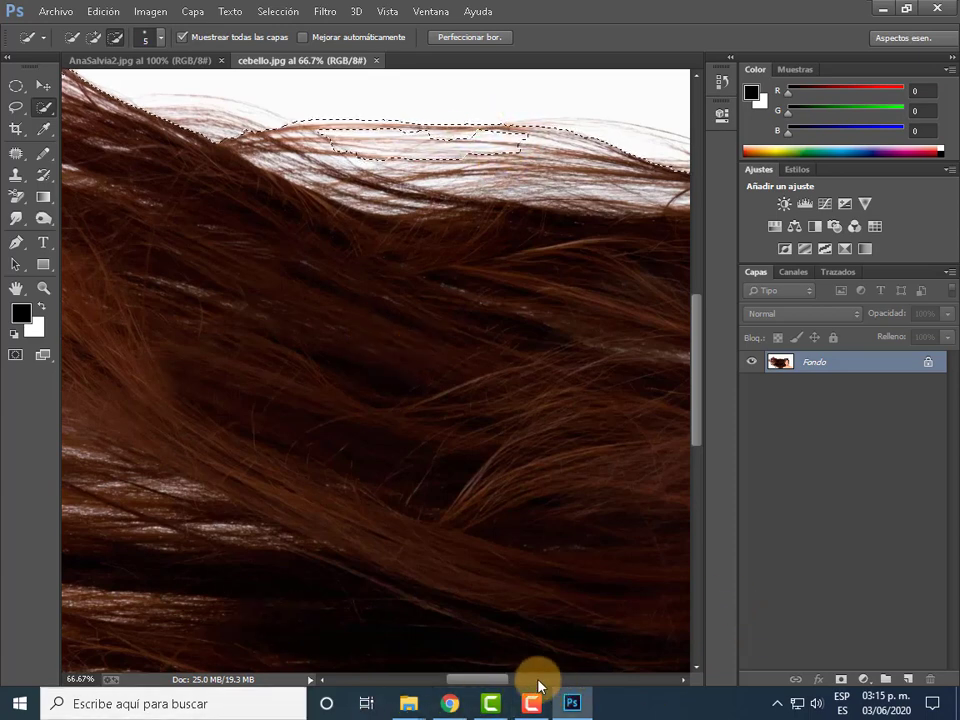
{"action": "left_click_drag", "start_coordinate": [488, 680], "coordinate": [430, 682]}
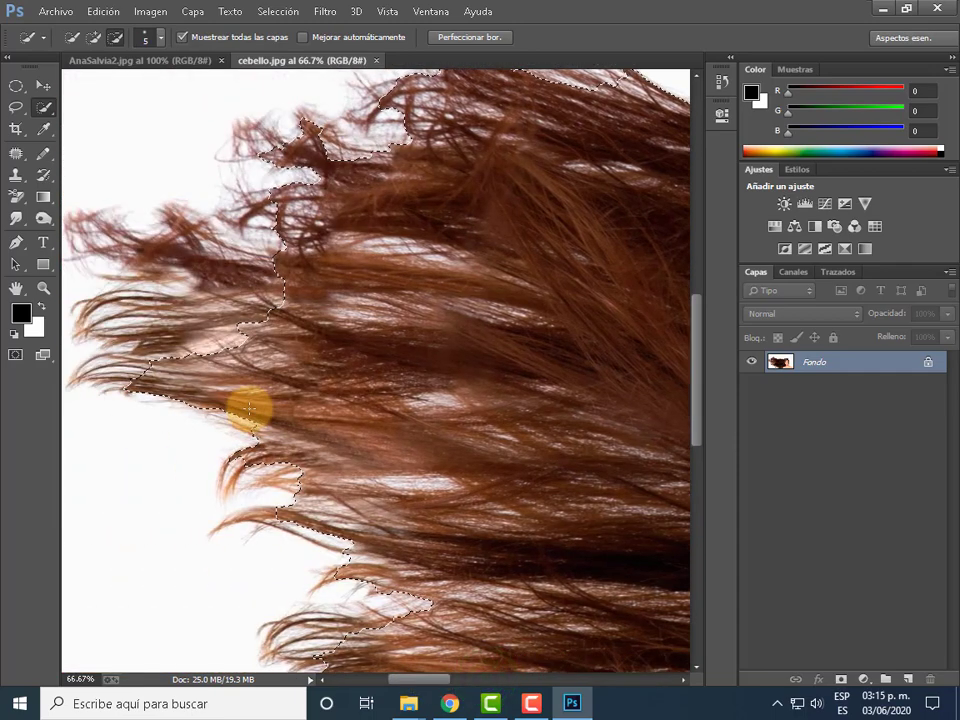
- Add the stray and left-side hair strands to the selection with a 10 px brush
{"action": "left_click", "coordinate": [94, 37]}
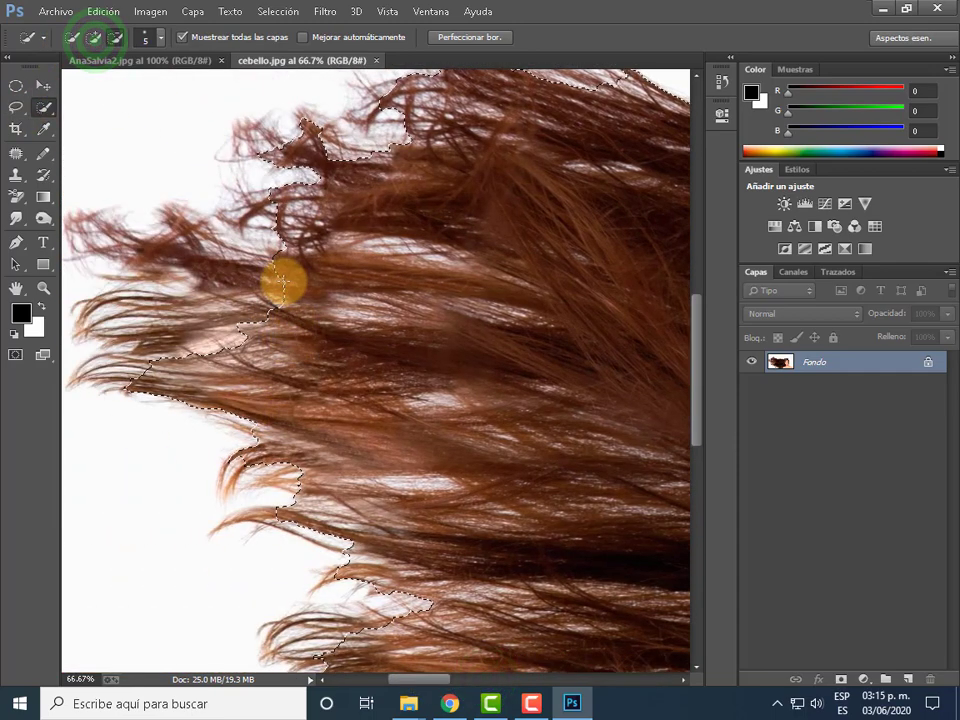
{"action": "left_click_drag", "start_coordinate": [276, 280], "coordinate": [270, 281]}
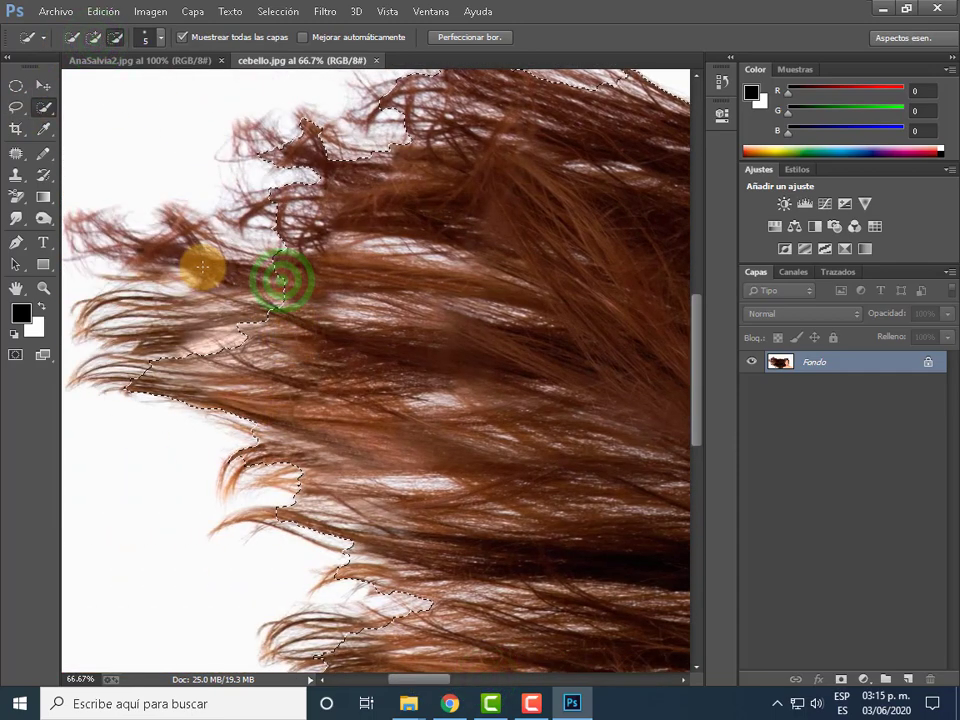
{"action": "left_click", "coordinate": [94, 37]}
{"action": "left_click", "coordinate": [277, 284]}
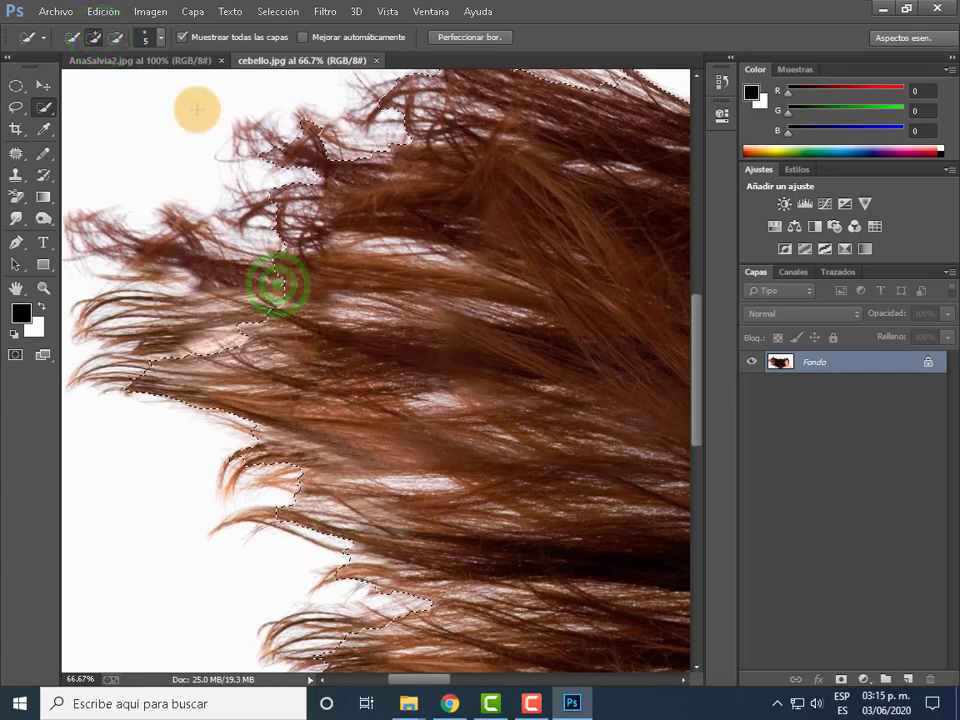
{"action": "left_click", "coordinate": [158, 37]}
{"action": "left_click", "coordinate": [208, 67]}
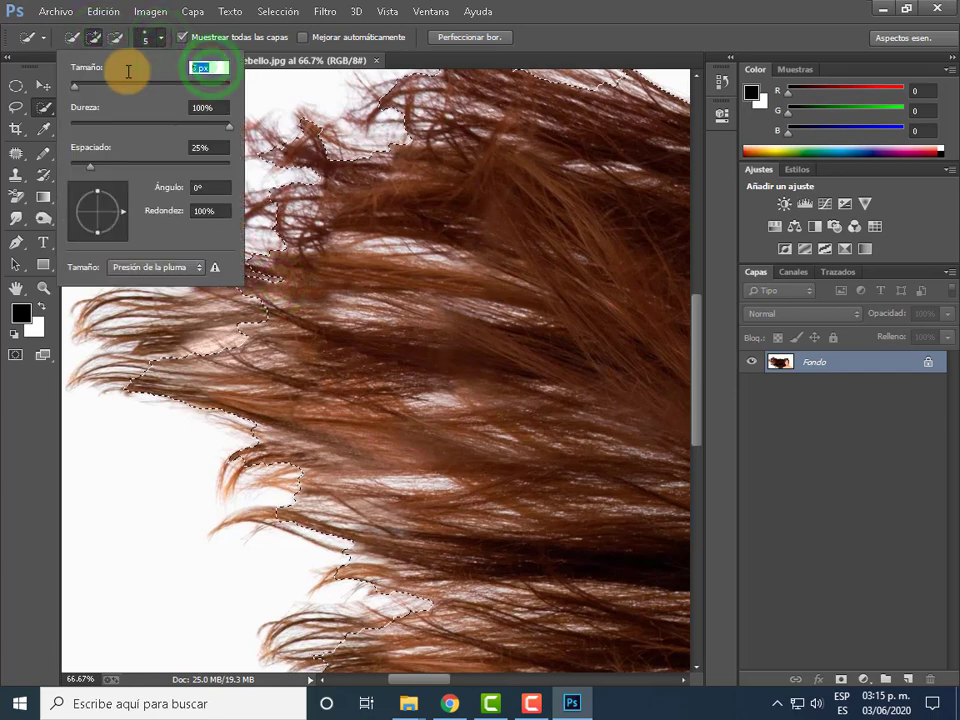
{"action": "type", "text": "10"}
{"action": "key", "text": "Return"}
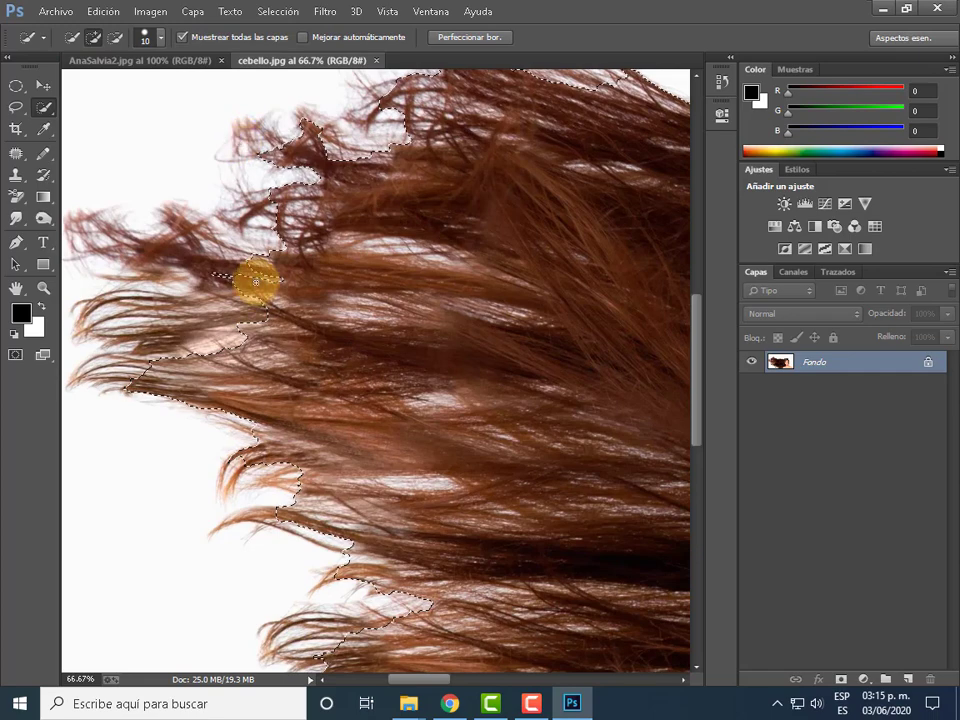
{"action": "mouse_move", "coordinate": [220, 276]}
{"action": "left_mouse_down"}
{"action": "mouse_move", "coordinate": [171, 259]}
{"action": "mouse_move", "coordinate": [180, 249]}
{"action": "mouse_move", "coordinate": [114, 230]}
{"action": "left_mouse_up"}
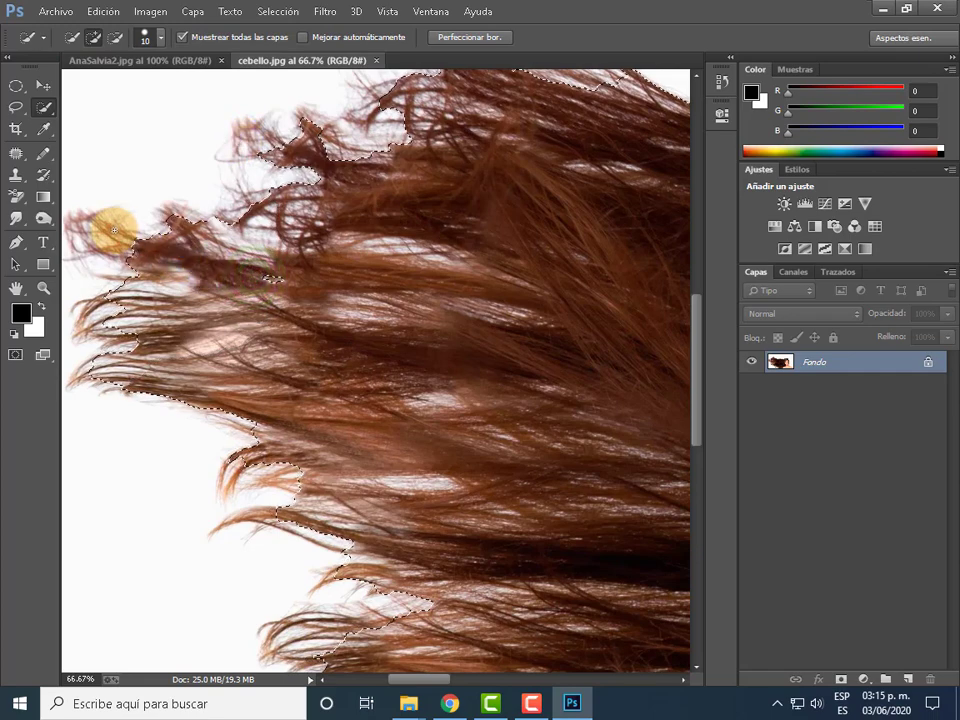
- Subtract the remaining white gaps and light spots from the hair selection
{"action": "left_click", "coordinate": [115, 37]}
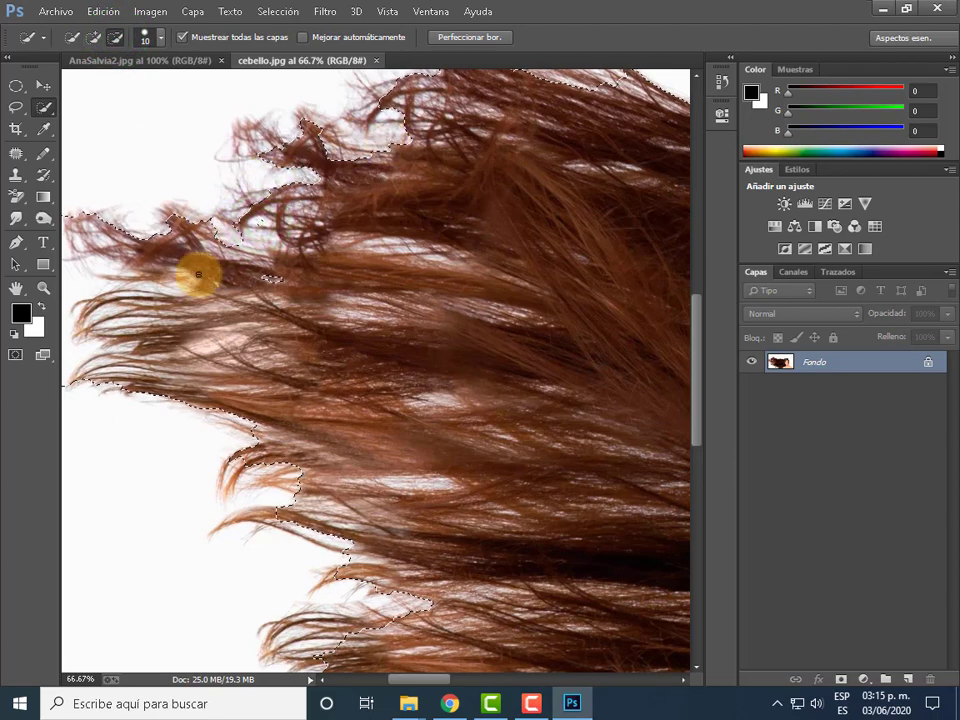
{"action": "left_click_drag", "start_coordinate": [198, 273], "coordinate": [188, 372]}
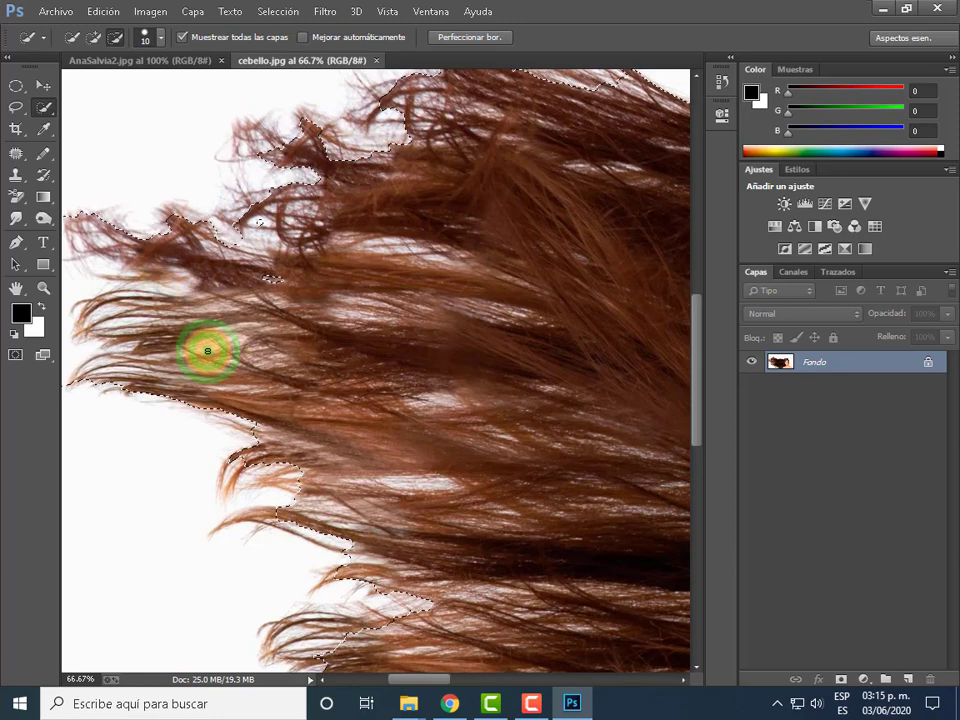
{"action": "mouse_move", "coordinate": [207, 350]}
{"action": "left_mouse_down"}
{"action": "mouse_move", "coordinate": [248, 317]}
{"action": "mouse_move", "coordinate": [172, 289]}
{"action": "mouse_move", "coordinate": [73, 288]}
{"action": "mouse_move", "coordinate": [78, 413]}
{"action": "left_mouse_up"}
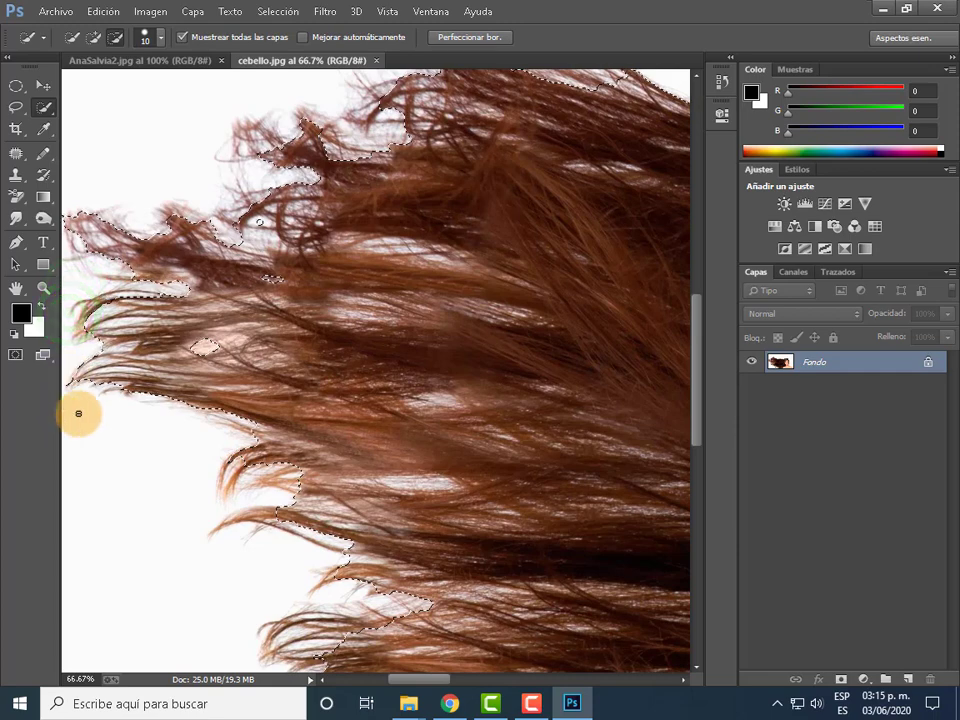
{"action": "scroll", "coordinate": [272, 521], "scroll_direction": "down", "scroll_amount": 2}
{"action": "scroll", "coordinate": [364, 549], "scroll_direction": "down", "scroll_amount": 2}
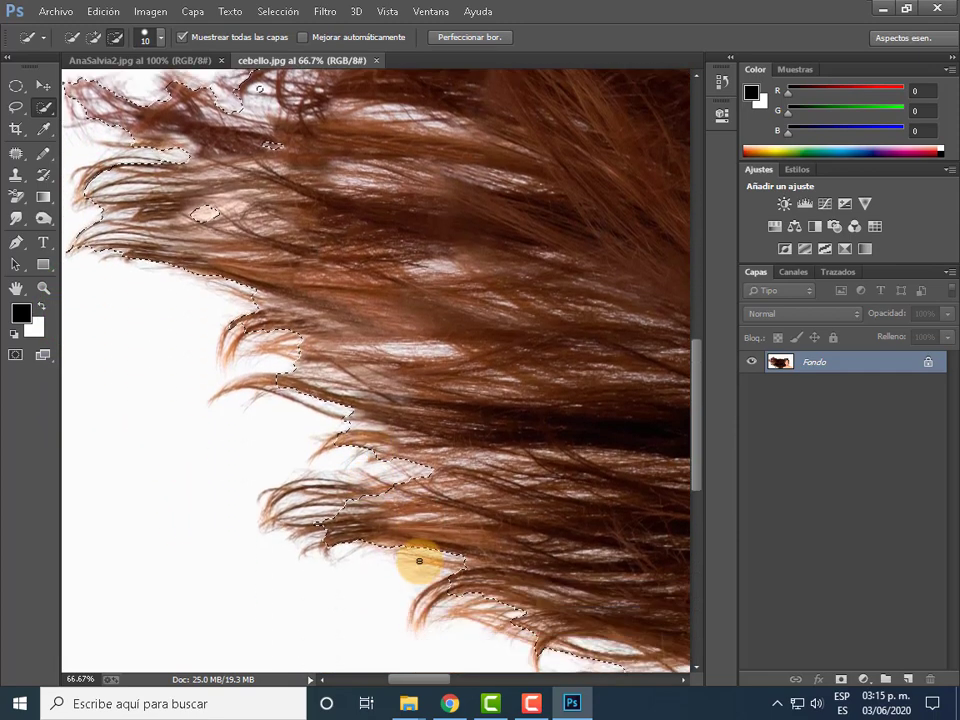
{"action": "scroll", "coordinate": [419, 561], "scroll_direction": "down", "scroll_amount": 1}
{"action": "left_click", "coordinate": [443, 309]}
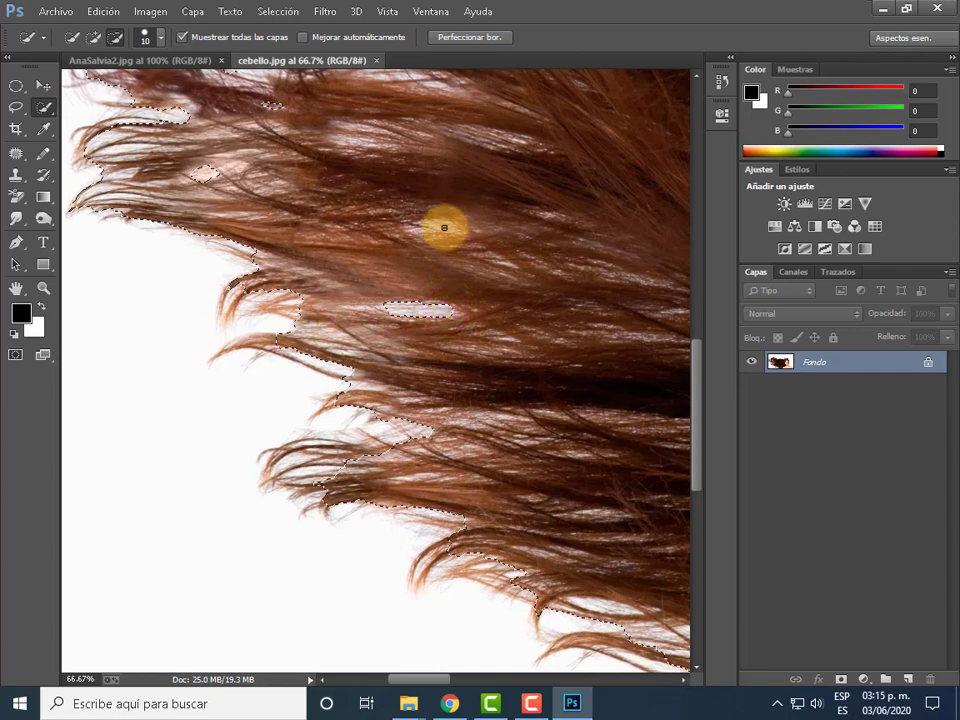
{"action": "left_click", "coordinate": [444, 227]}
{"action": "scroll", "coordinate": [324, 568], "scroll_direction": "down", "scroll_amount": 1}
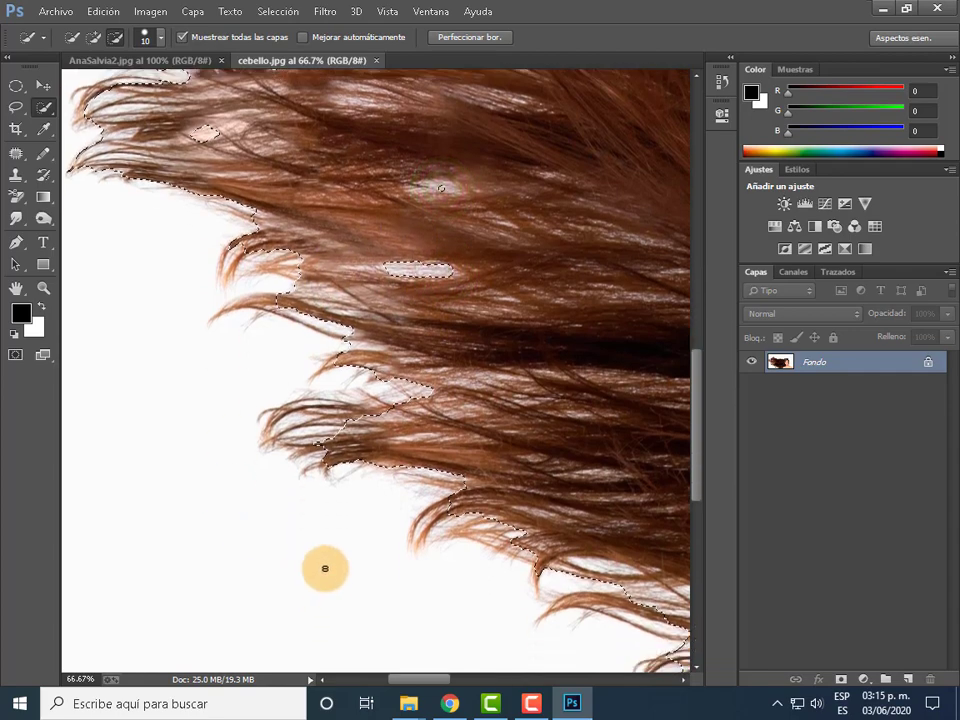
{"action": "scroll", "coordinate": [508, 572], "scroll_direction": "down", "scroll_amount": 1}
{"action": "scroll", "coordinate": [508, 572], "scroll_direction": "down", "scroll_amount": 1}
- Bring the face into view and refine the selection at the cheek and hairline
{"action": "mouse_move", "coordinate": [409, 680]}
{"action": "left_mouse_down"}
{"action": "mouse_move", "coordinate": [509, 680]}
{"action": "mouse_move", "coordinate": [497, 672]}
{"action": "left_mouse_up"}
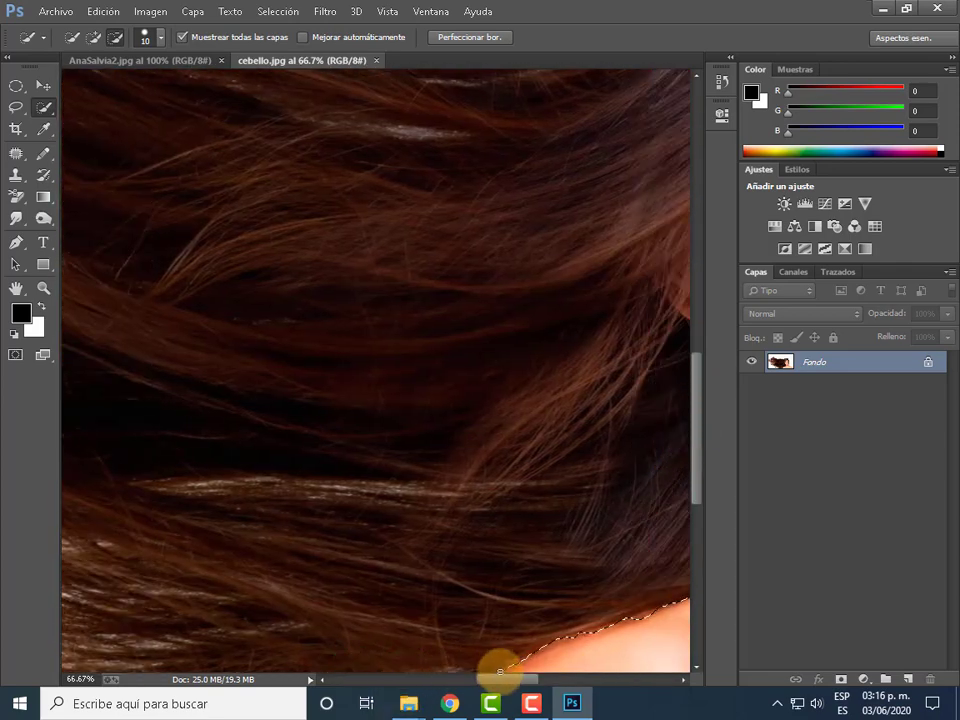
{"action": "left_click", "coordinate": [503, 679]}
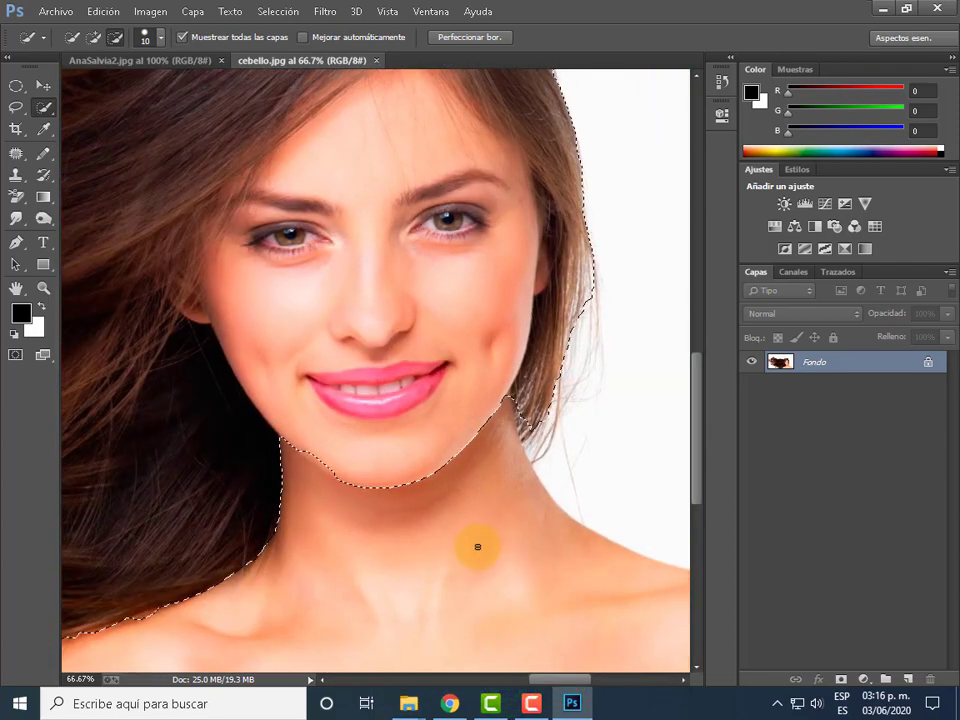
{"action": "mouse_move", "coordinate": [336, 486]}
{"action": "left_mouse_down"}
{"action": "mouse_move", "coordinate": [304, 163]}
{"action": "mouse_move", "coordinate": [398, 102]}
{"action": "mouse_move", "coordinate": [459, 261]}
{"action": "mouse_move", "coordinate": [514, 284]}
{"action": "mouse_move", "coordinate": [541, 257]}
{"action": "left_mouse_up"}
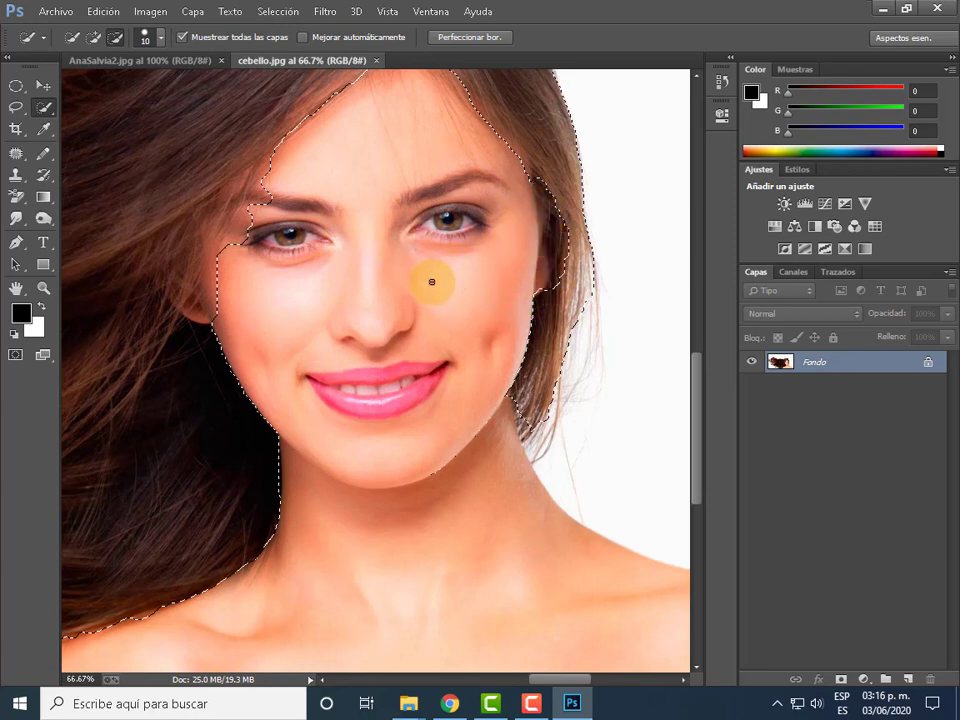
{"action": "left_click", "coordinate": [208, 322]}
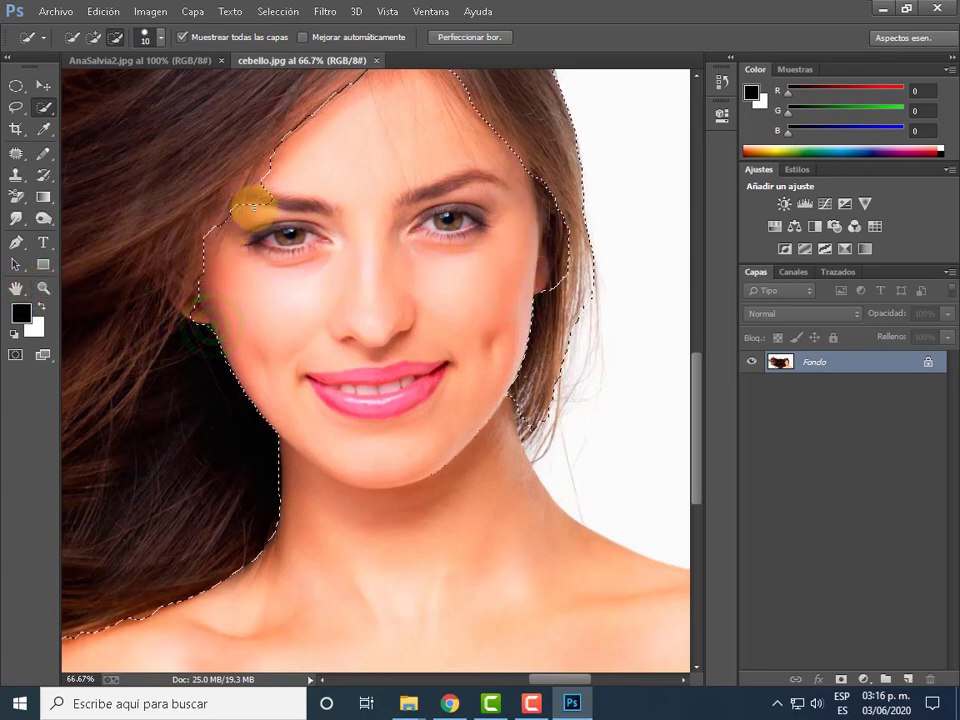
{"action": "left_click_drag", "start_coordinate": [252, 208], "coordinate": [272, 203]}
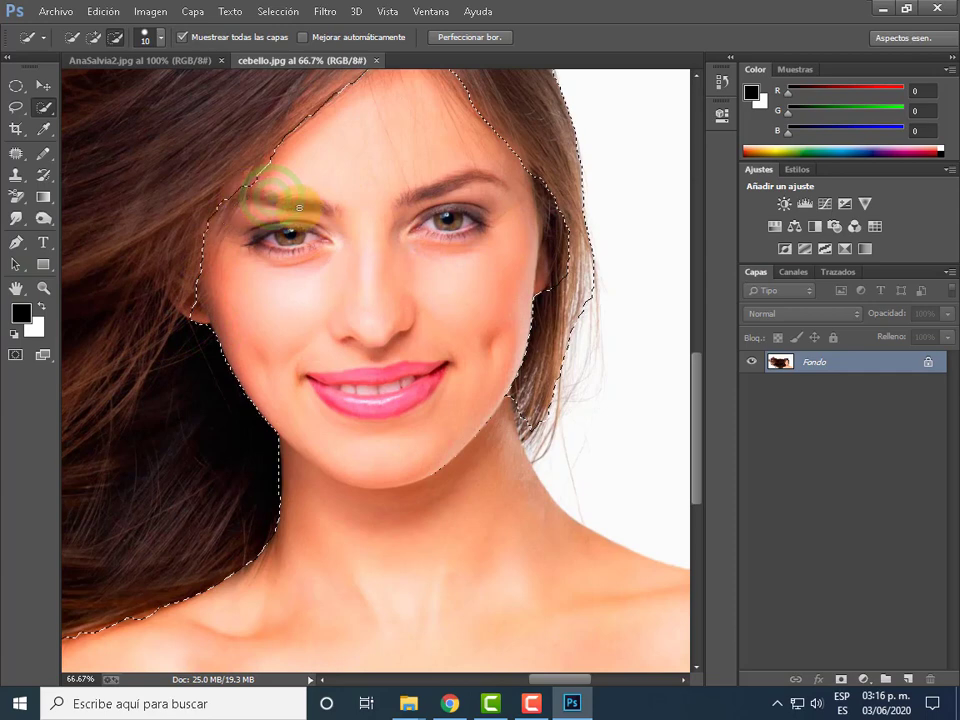
- Add the hair at the temple and right edge of the face, then zoom out
{"action": "left_click", "coordinate": [94, 37]}
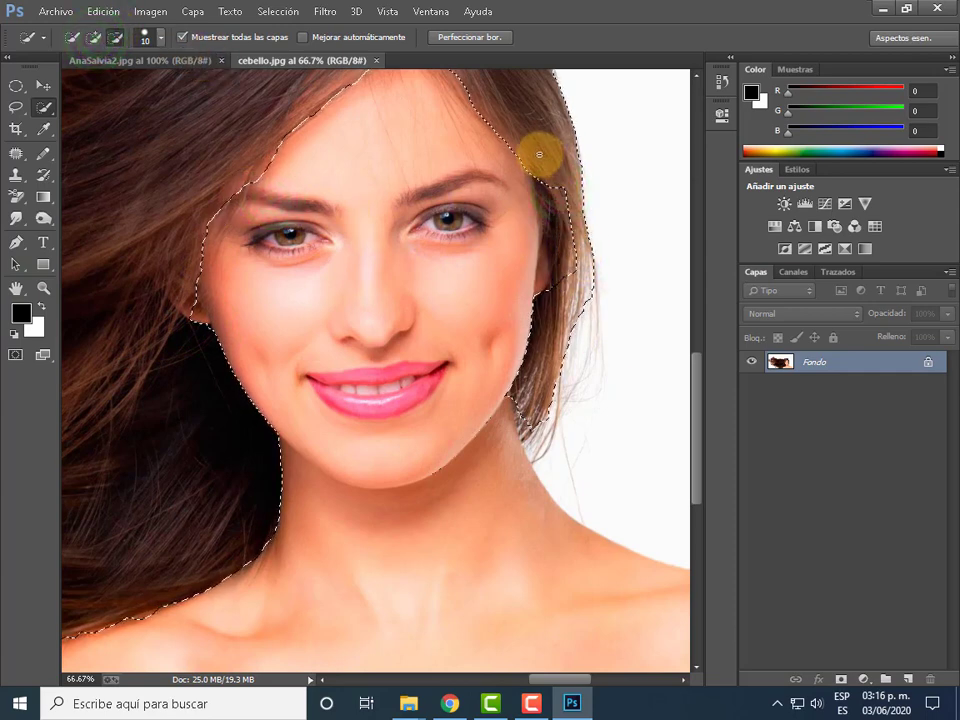
{"action": "left_click", "coordinate": [562, 248]}
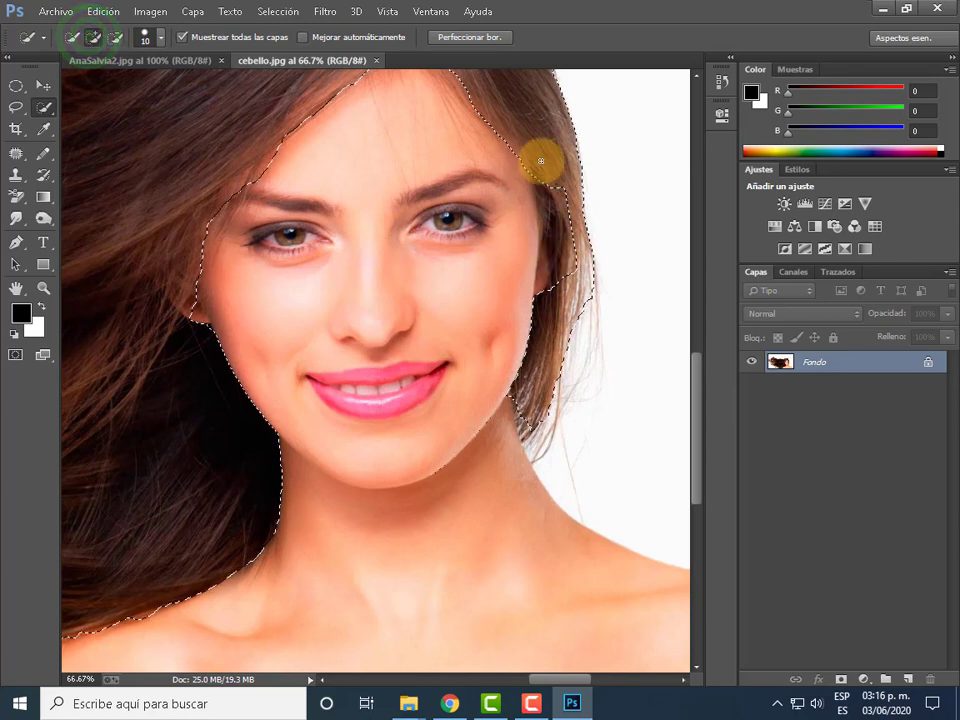
{"action": "left_click", "coordinate": [573, 235]}
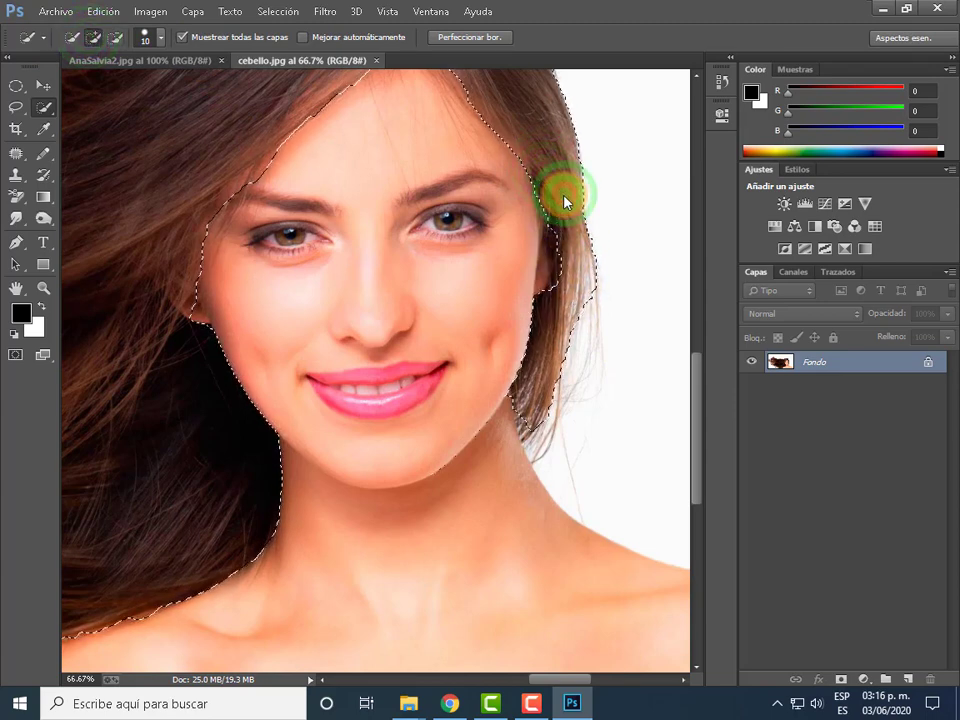
{"action": "left_click", "coordinate": [617, 286]}
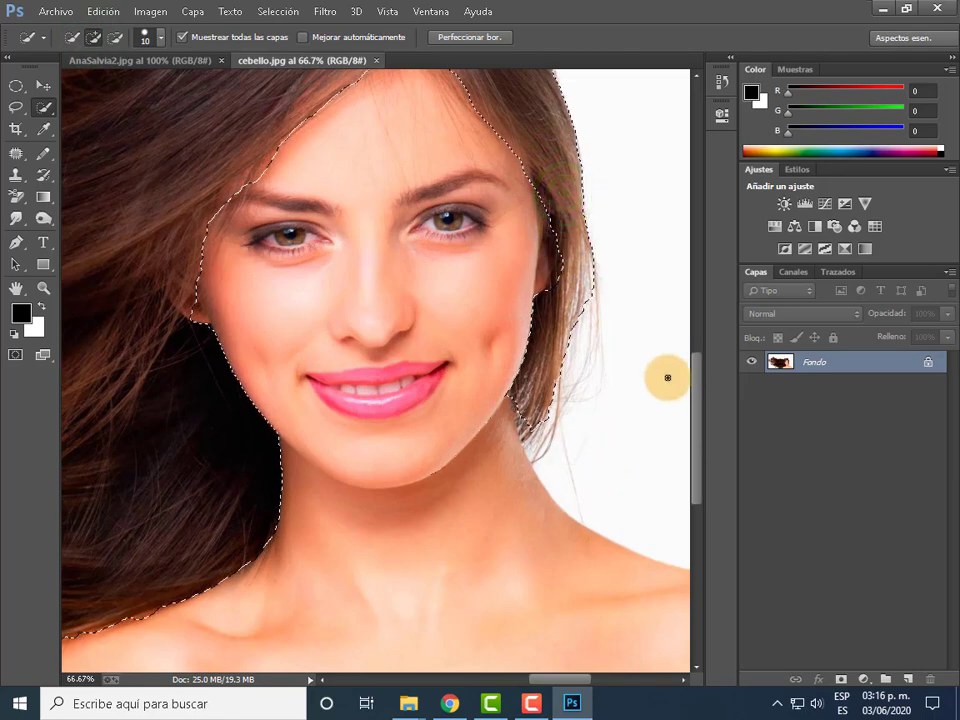
{"action": "left_click", "coordinate": [394, 544]}
{"action": "key", "text": "ctrl+d"}
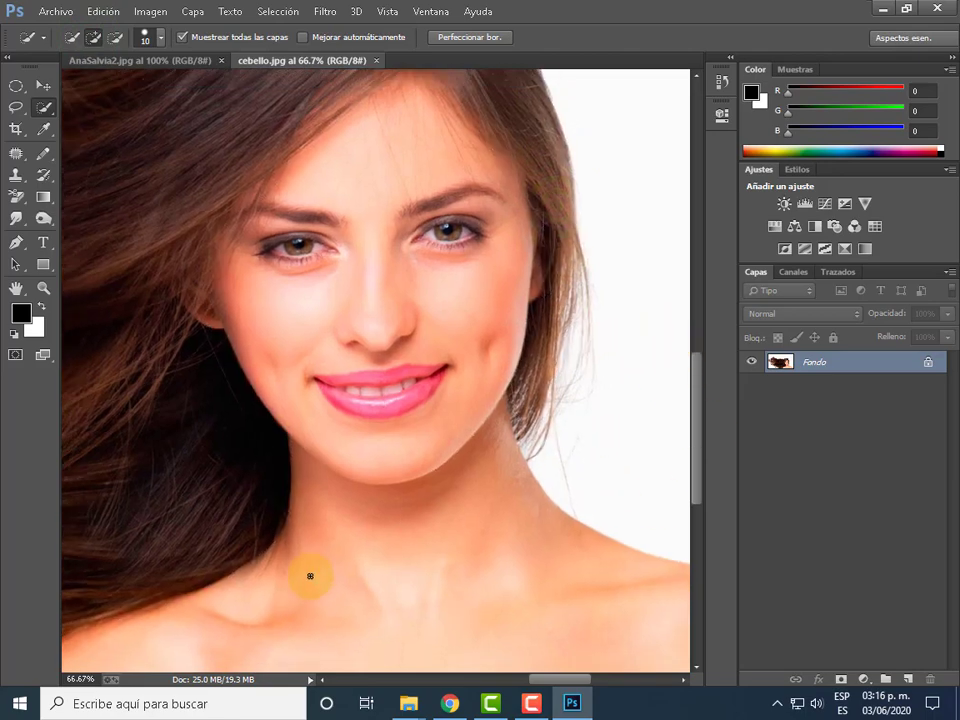
{"action": "key", "text": "ctrl+minus"}
{"action": "key", "text": "ctrl+minus"}
{"action": "key", "text": "ctrl+minus"}
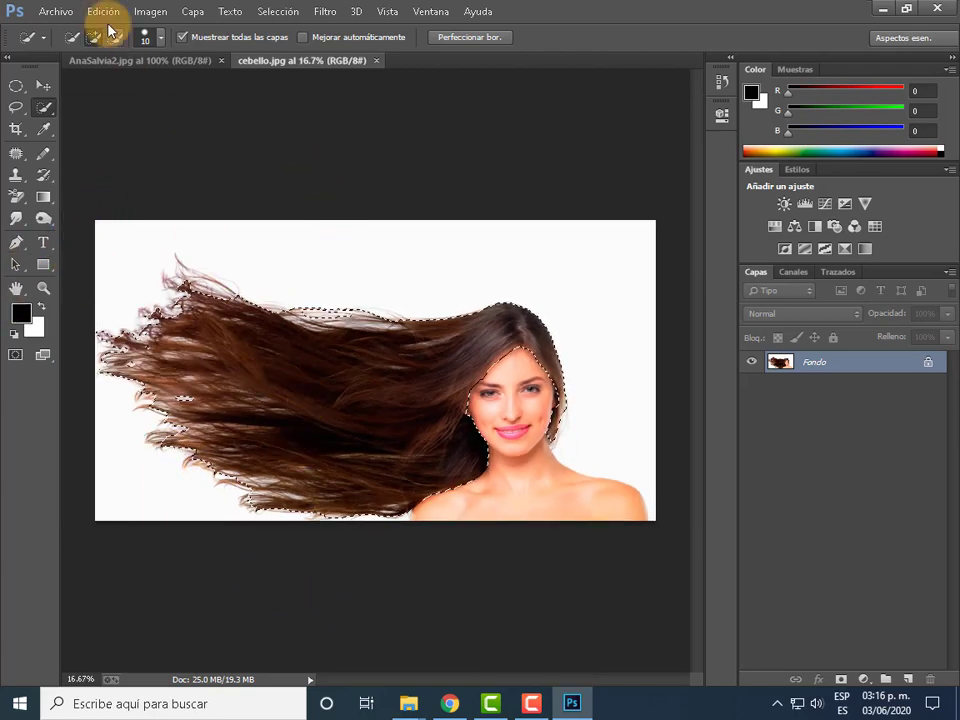
{"action": "left_click", "coordinate": [151, 12]}
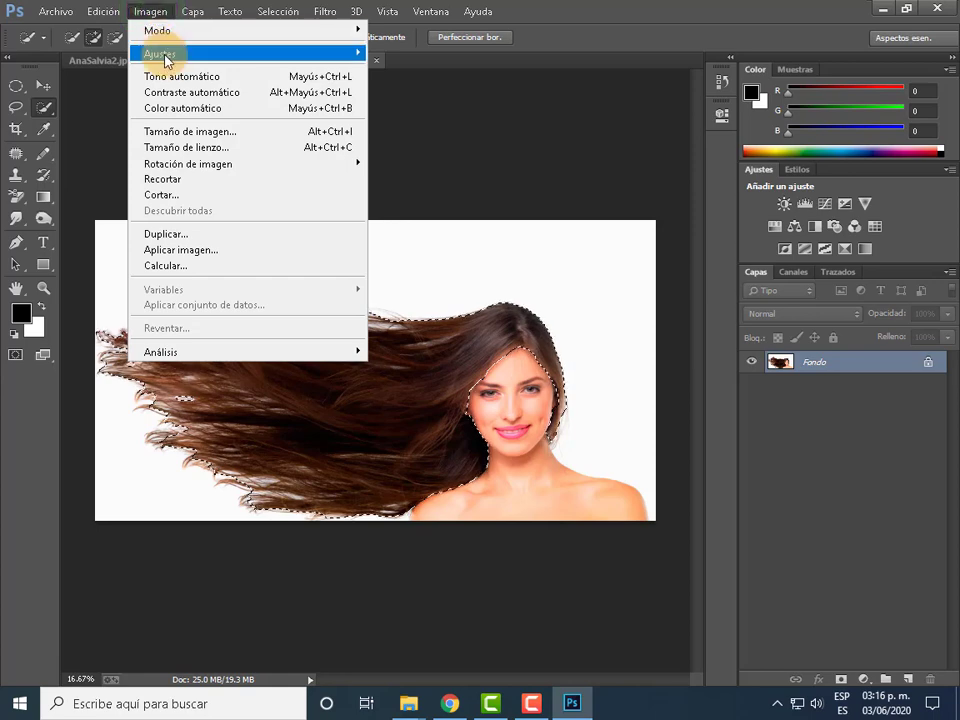
{"action": "mouse_move", "coordinate": [160, 53]}
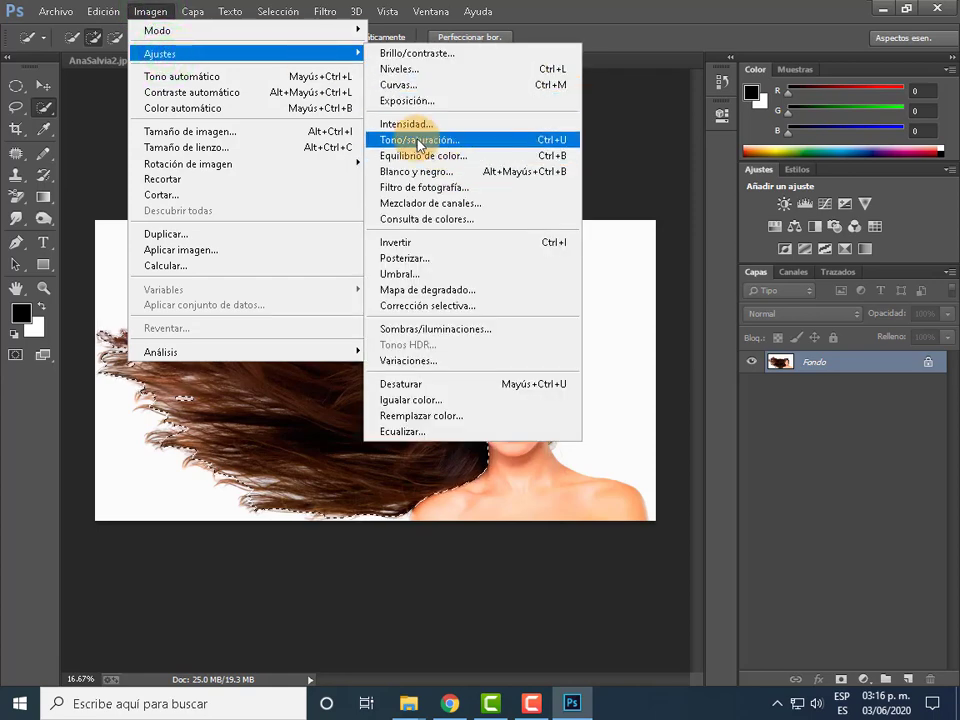
{"action": "left_click", "coordinate": [152, 11]}
{"action": "left_click", "coordinate": [160, 14]}
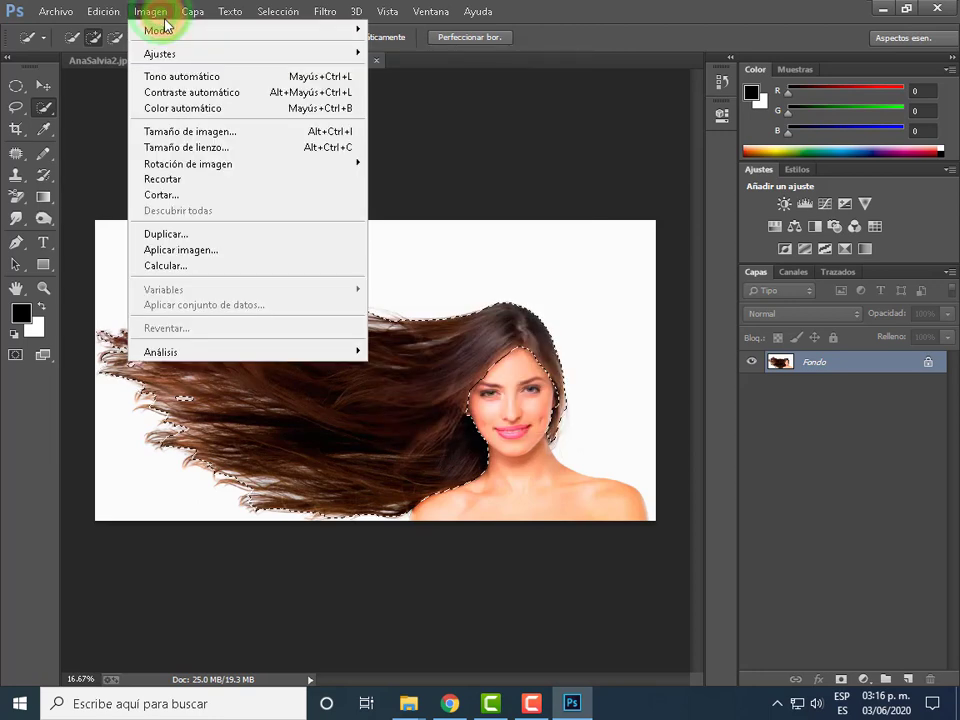
{"action": "left_click", "coordinate": [473, 141]}
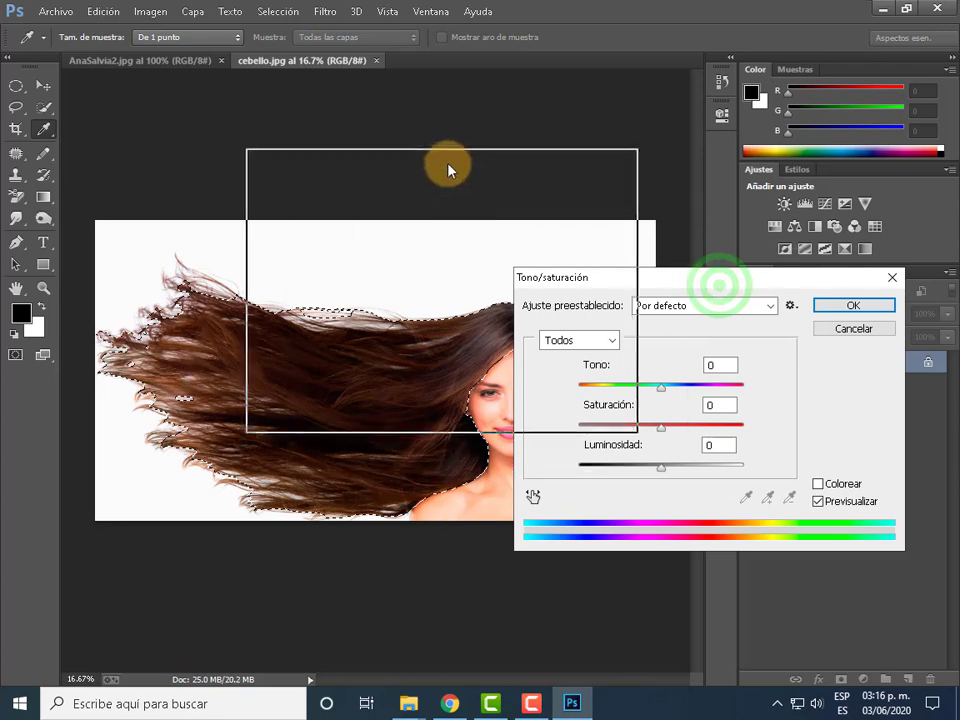
{"action": "mouse_move", "coordinate": [722, 291]}
{"action": "left_mouse_down"}
{"action": "mouse_move", "coordinate": [447, 164]}
{"action": "mouse_move", "coordinate": [470, 140]}
{"action": "left_mouse_up"}
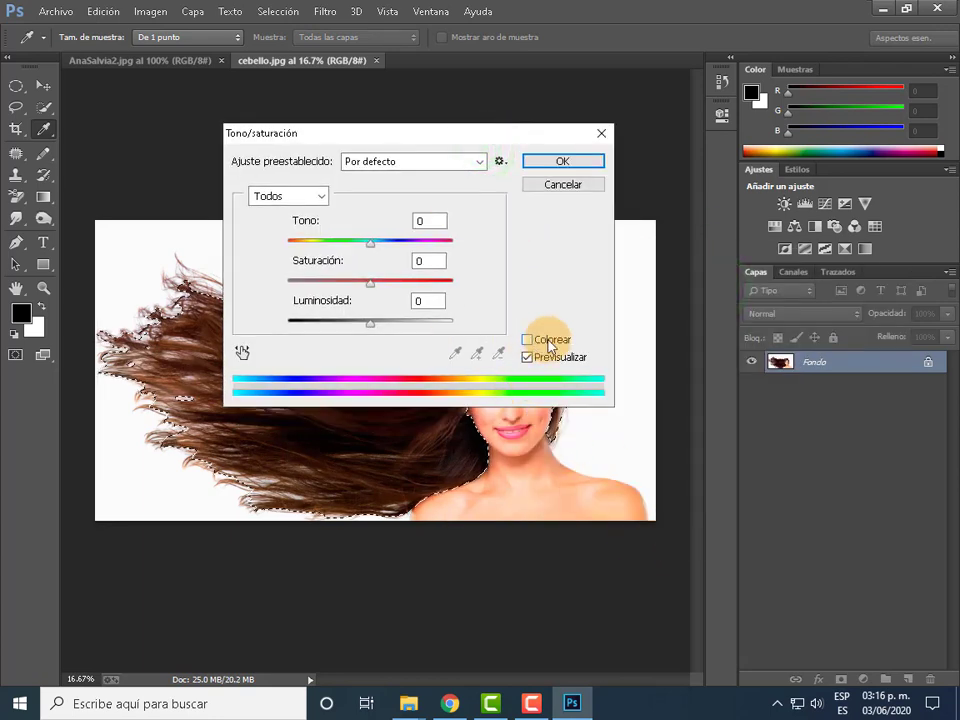
{"action": "left_click_drag", "start_coordinate": [456, 137], "coordinate": [772, 152]}
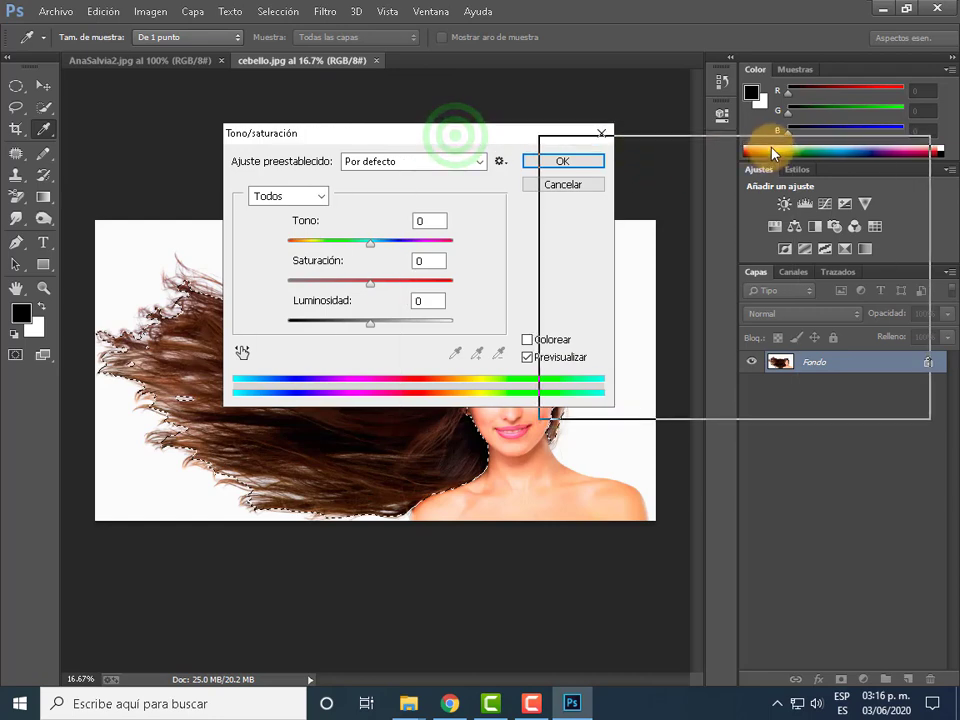
{"action": "mouse_move", "coordinate": [686, 252]}
{"action": "left_mouse_down"}
{"action": "mouse_move", "coordinate": [619, 261]}
{"action": "mouse_move", "coordinate": [746, 268]}
{"action": "mouse_move", "coordinate": [624, 272]}
{"action": "left_mouse_up"}
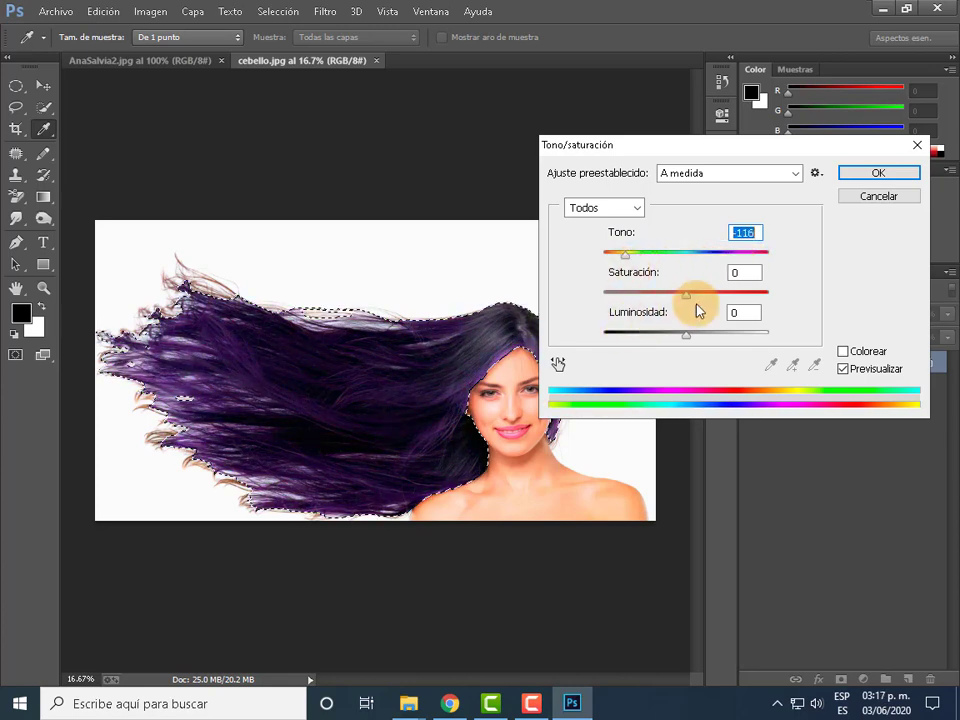
{"action": "mouse_move", "coordinate": [686, 300]}
{"action": "left_mouse_down"}
{"action": "mouse_move", "coordinate": [621, 294]}
{"action": "mouse_move", "coordinate": [758, 305]}
{"action": "left_mouse_up"}
{"action": "mouse_move", "coordinate": [686, 334]}
{"action": "left_mouse_down"}
{"action": "mouse_move", "coordinate": [597, 349]}
{"action": "mouse_move", "coordinate": [778, 332]}
{"action": "mouse_move", "coordinate": [663, 344]}
{"action": "mouse_move", "coordinate": [740, 343]}
{"action": "left_mouse_up"}
{"action": "left_click", "coordinate": [880, 198]}
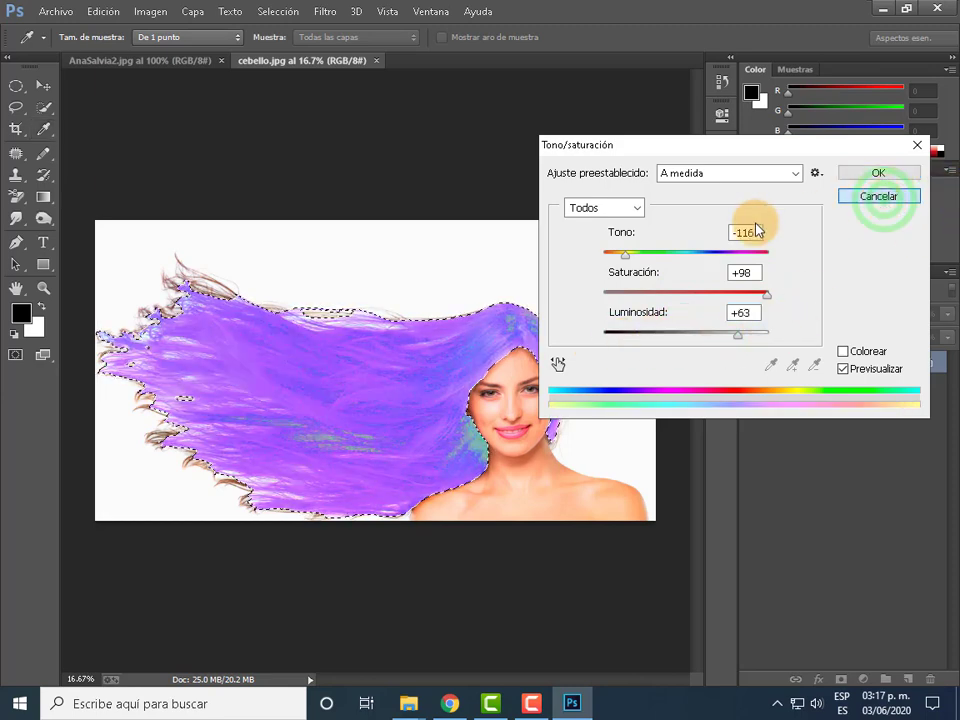
- Open Tono/saturación with Colorear and experiment with hue, saturation and lightness on the hair
{"action": "left_click", "coordinate": [152, 12]}
{"action": "mouse_move", "coordinate": [200, 53]}
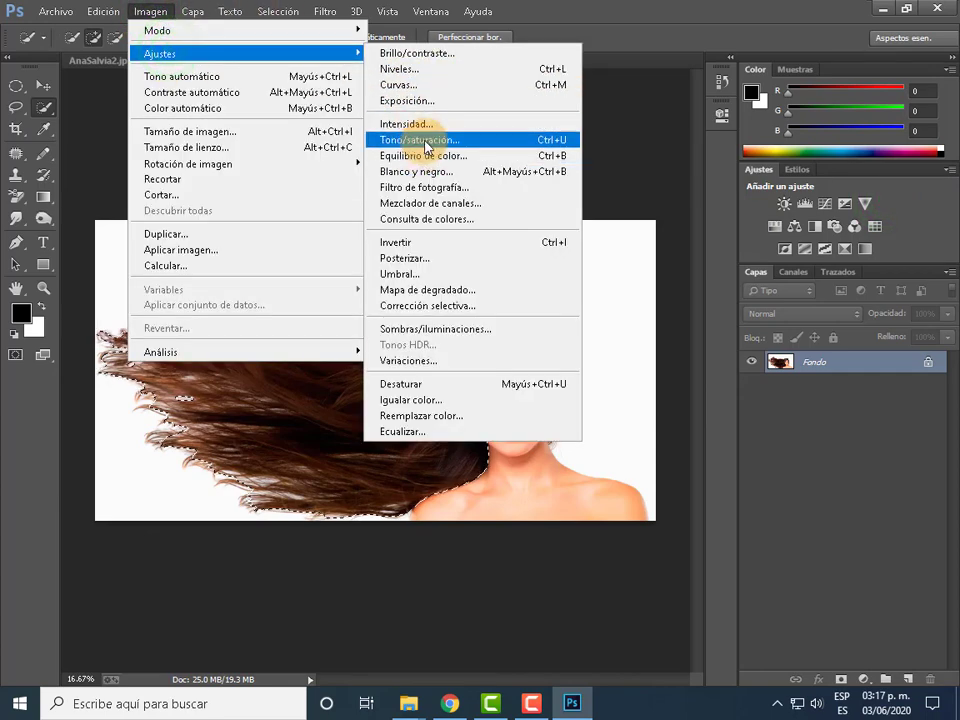
{"action": "left_click", "coordinate": [426, 143]}
{"action": "left_click", "coordinate": [844, 352]}
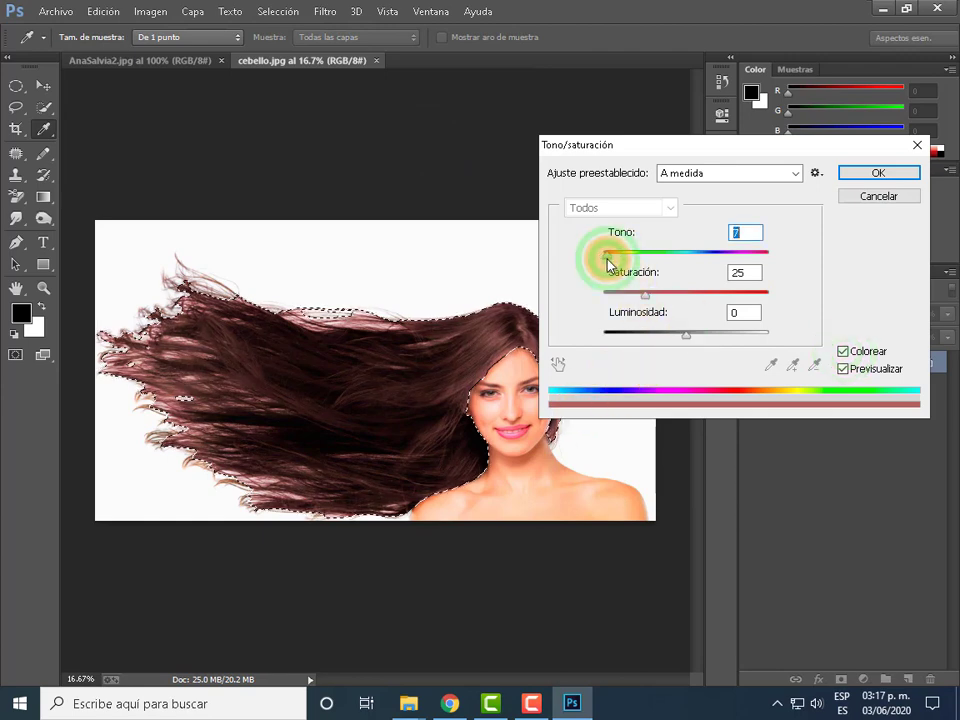
{"action": "mouse_move", "coordinate": [638, 264]}
{"action": "left_mouse_down"}
{"action": "mouse_move", "coordinate": [741, 274]}
{"action": "mouse_move", "coordinate": [714, 270]}
{"action": "mouse_move", "coordinate": [659, 297]}
{"action": "left_mouse_up"}
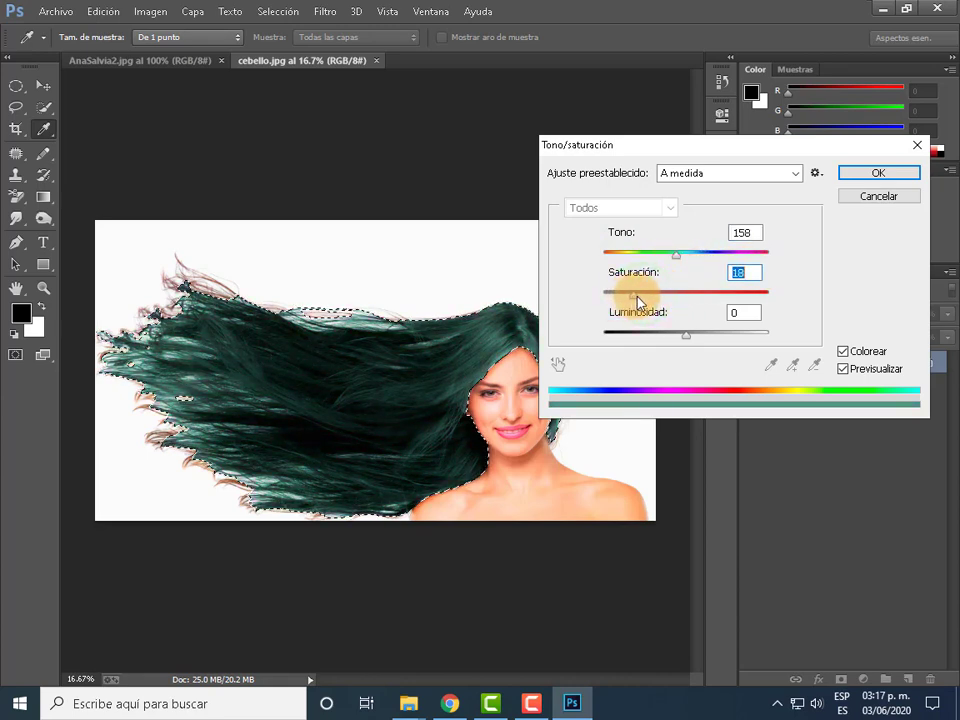
{"action": "left_click_drag", "start_coordinate": [638, 300], "coordinate": [747, 300]}
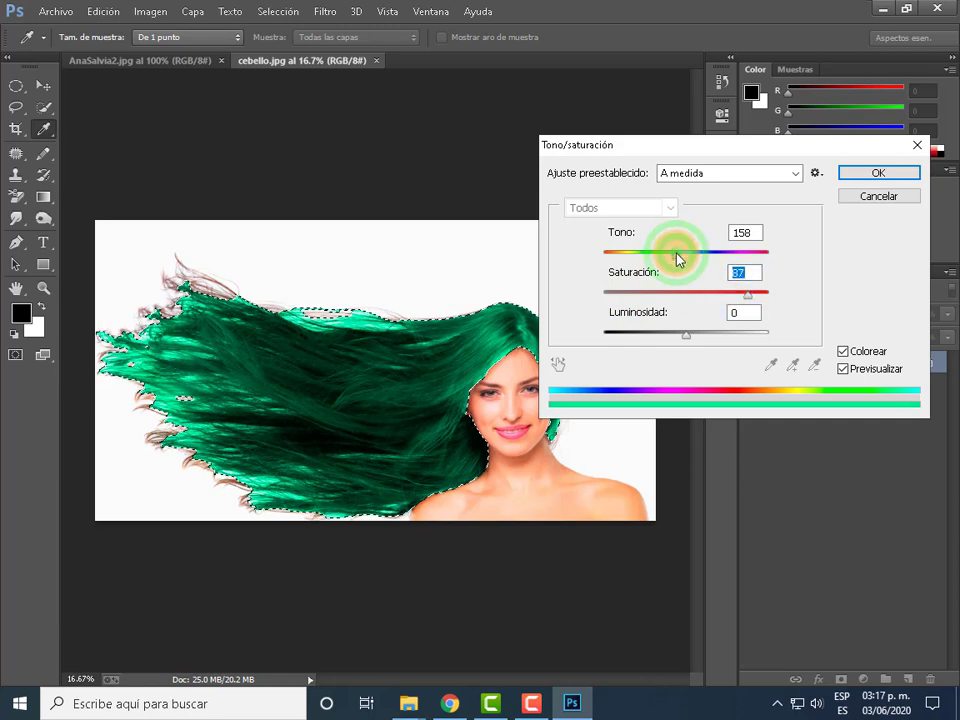
{"action": "left_click_drag", "start_coordinate": [677, 259], "coordinate": [630, 264]}
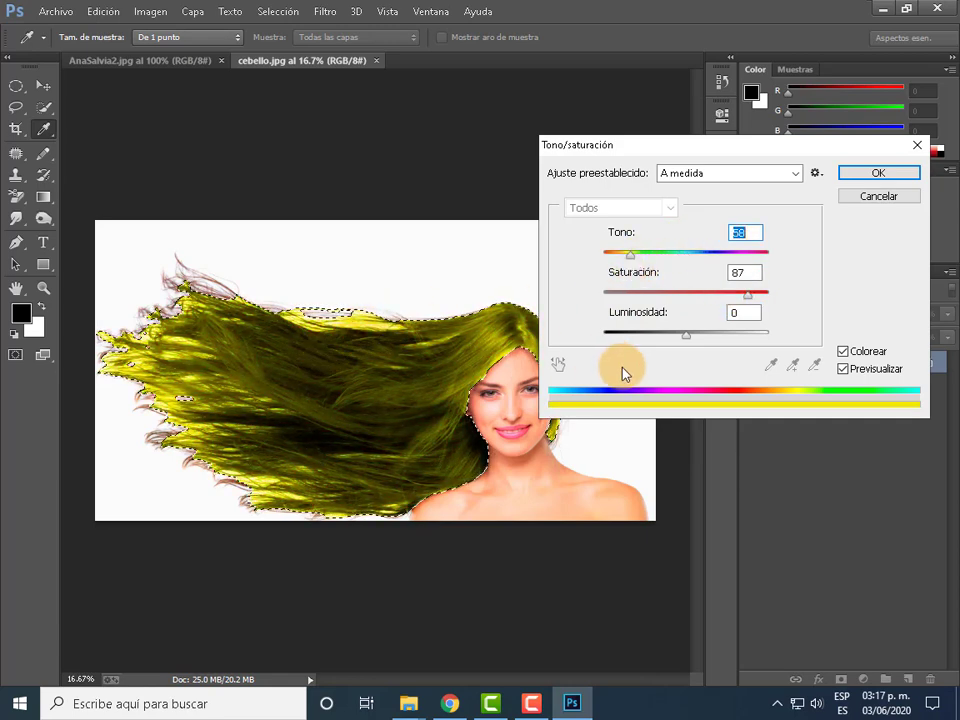
{"action": "left_click_drag", "start_coordinate": [729, 304], "coordinate": [622, 312]}
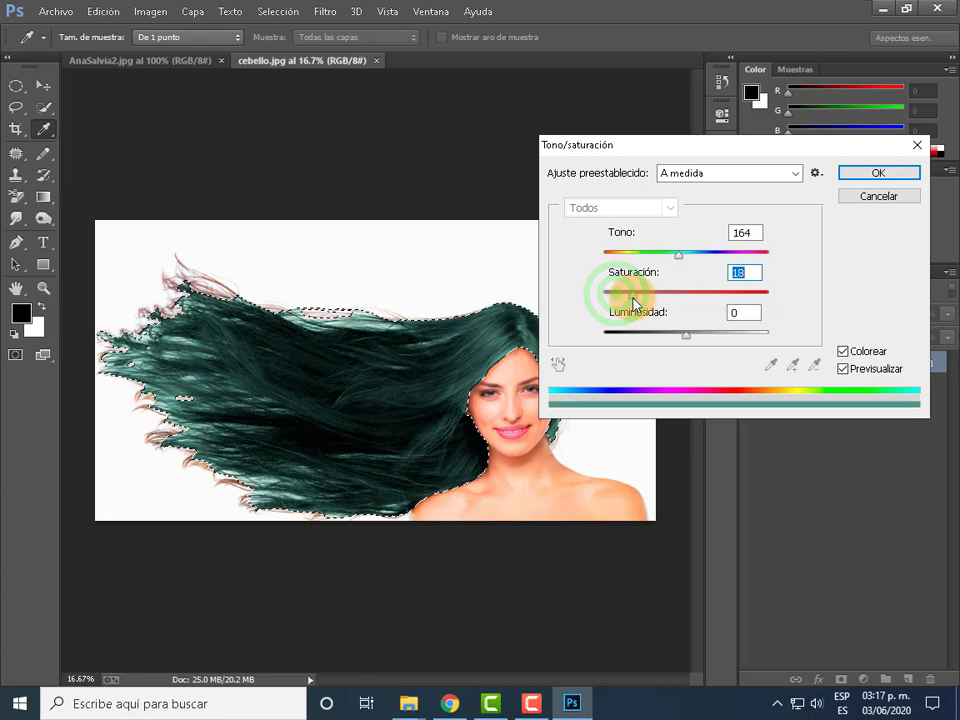
{"action": "mouse_move", "coordinate": [688, 342]}
{"action": "left_mouse_down"}
{"action": "mouse_move", "coordinate": [678, 342]}
{"action": "mouse_move", "coordinate": [705, 343]}
{"action": "mouse_move", "coordinate": [670, 342]}
{"action": "mouse_move", "coordinate": [690, 336]}
{"action": "mouse_move", "coordinate": [680, 341]}
{"action": "left_mouse_up"}
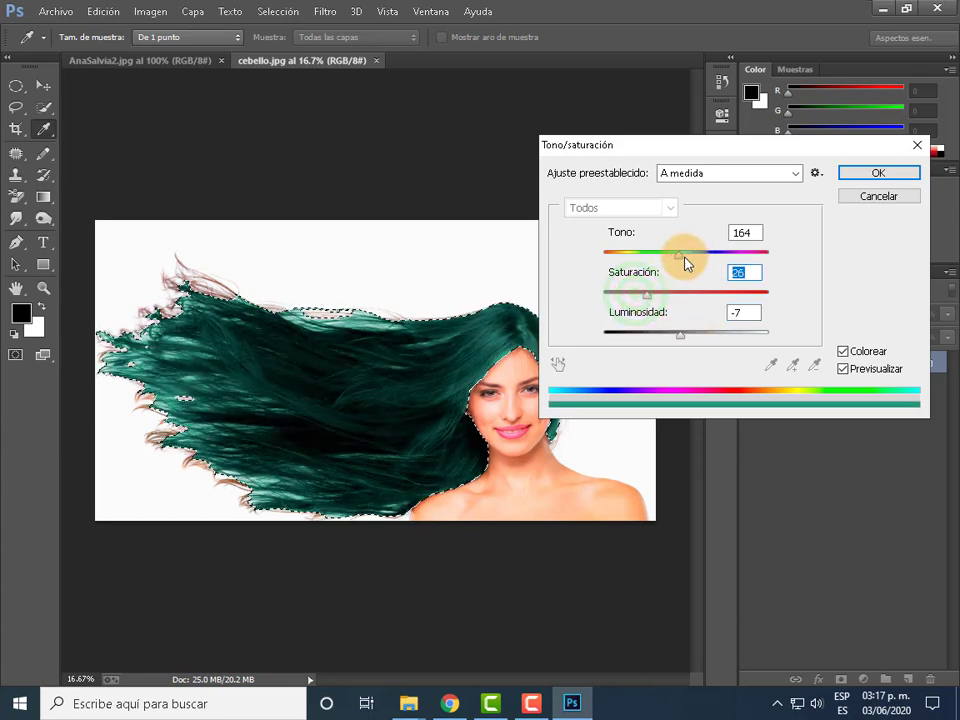
- Settle on Hue 51, Saturation 44, Lightness +6 and apply the olive-gold tint
{"action": "left_click_drag", "start_coordinate": [713, 263], "coordinate": [633, 266]}
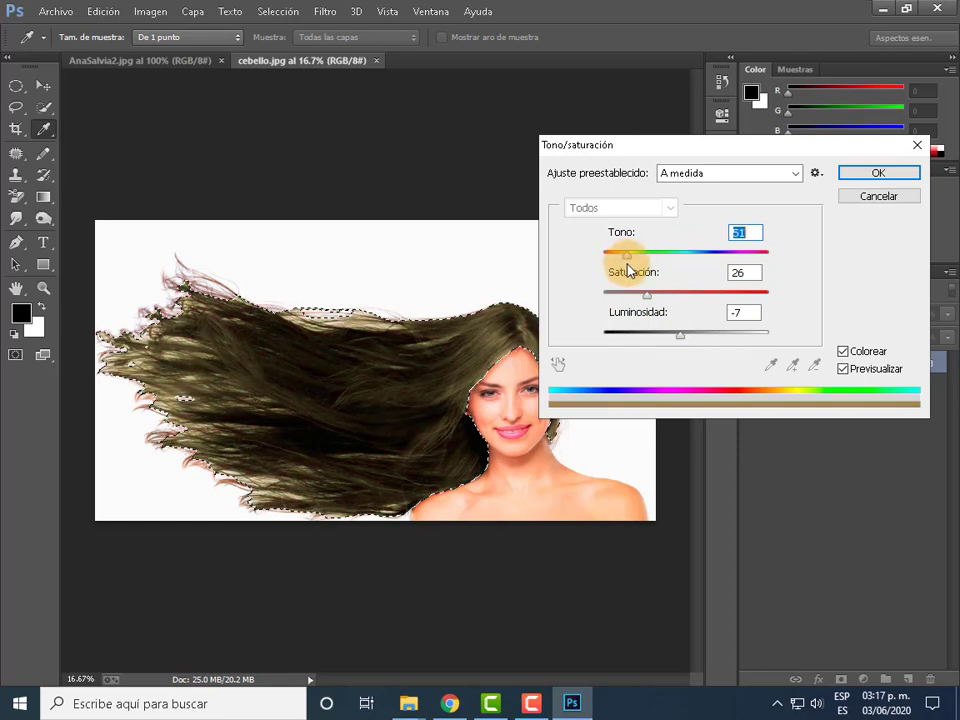
{"action": "left_click_drag", "start_coordinate": [647, 293], "coordinate": [677, 294]}
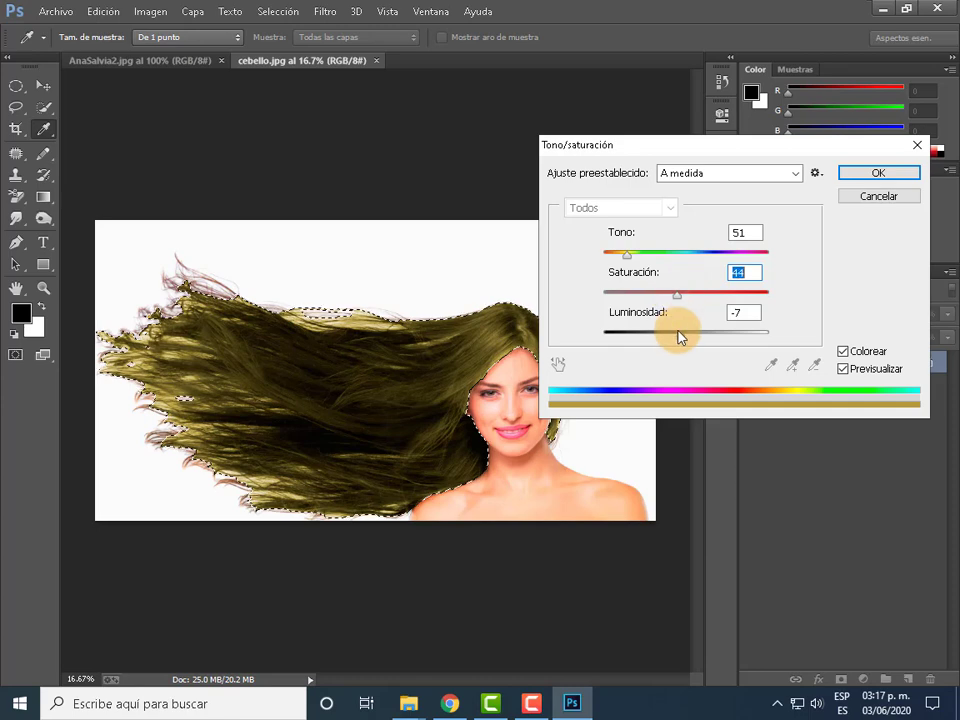
{"action": "left_click", "coordinate": [680, 339]}
{"action": "left_click_drag", "start_coordinate": [690, 340], "coordinate": [692, 337]}
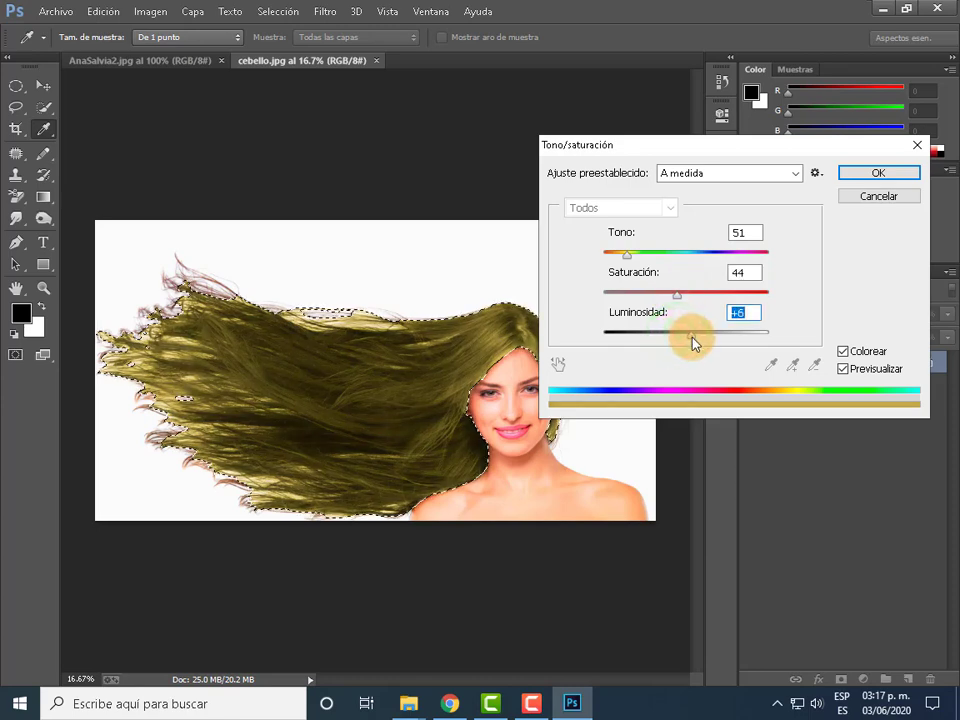
{"action": "left_click", "coordinate": [844, 352]}
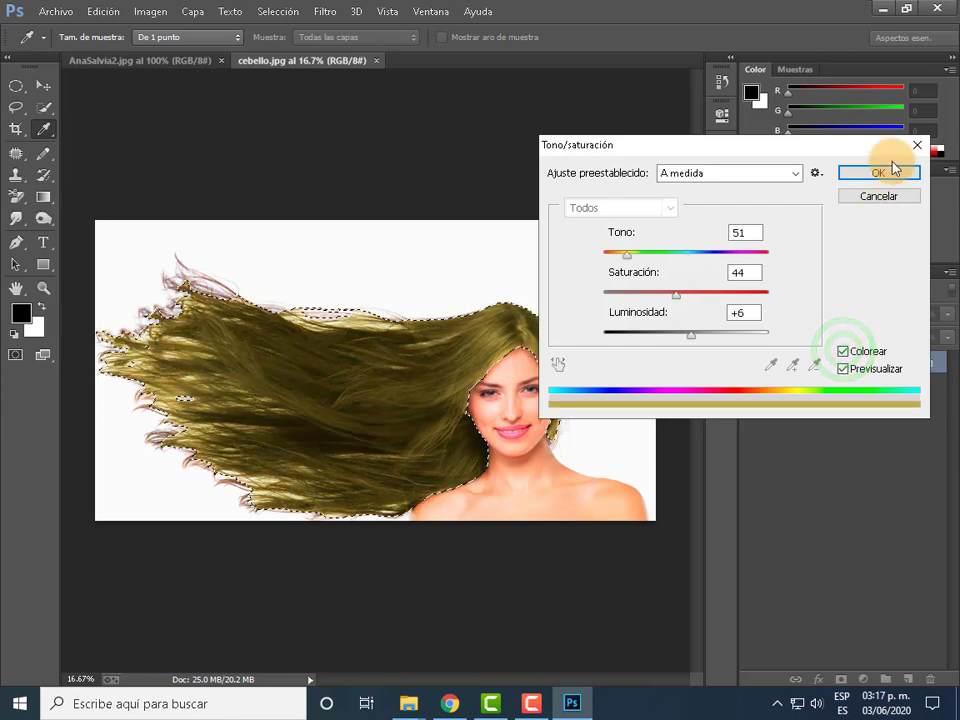
{"action": "left_click", "coordinate": [878, 176]}
- Switch to the Elliptical Marquee tool and clear the hair selection
{"action": "key", "text": "w"}
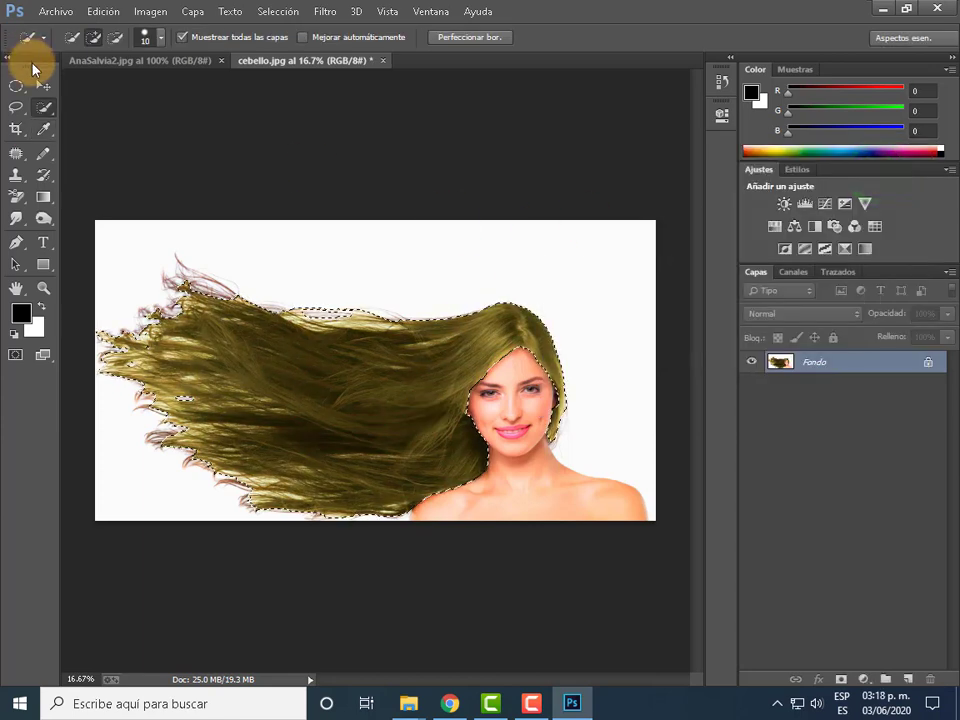
{"action": "left_click", "coordinate": [414, 279]}
{"action": "left_click", "coordinate": [570, 296]}
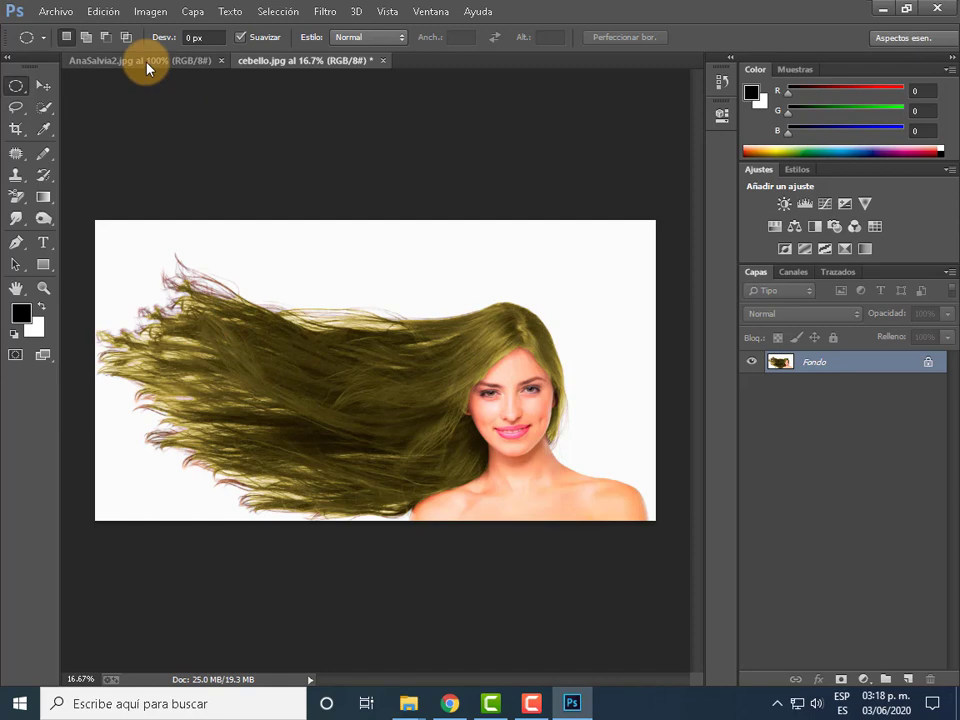
- Save the image as PRACTICA 25 in PSD format in SEMANA3 PHOT NOMBRE ALUMNO
{"action": "left_click", "coordinate": [50, 12]}
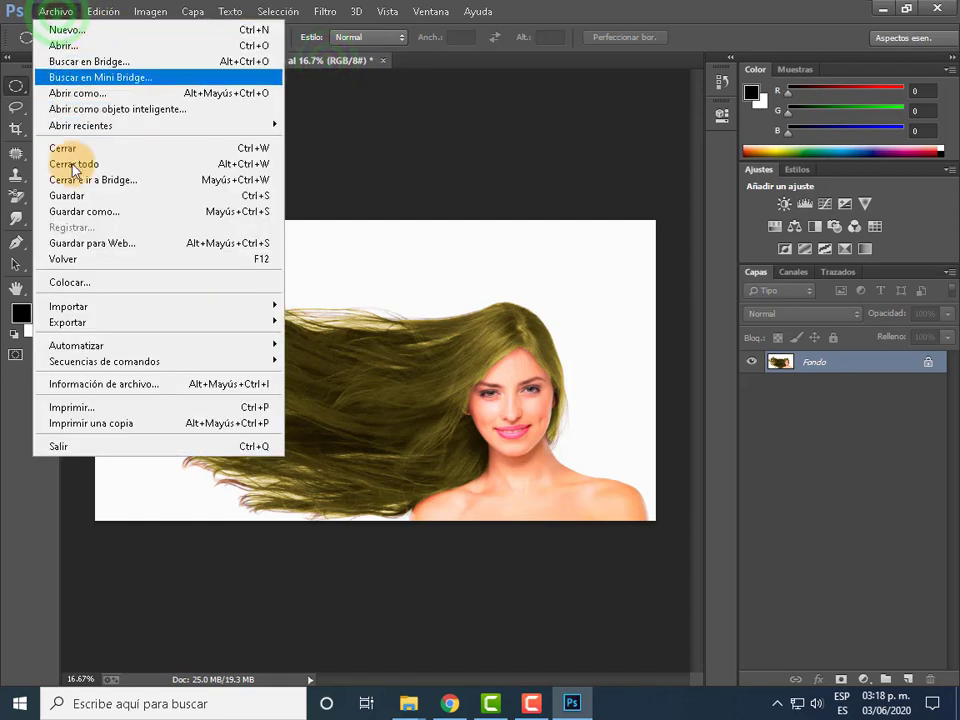
{"action": "left_click", "coordinate": [98, 211]}
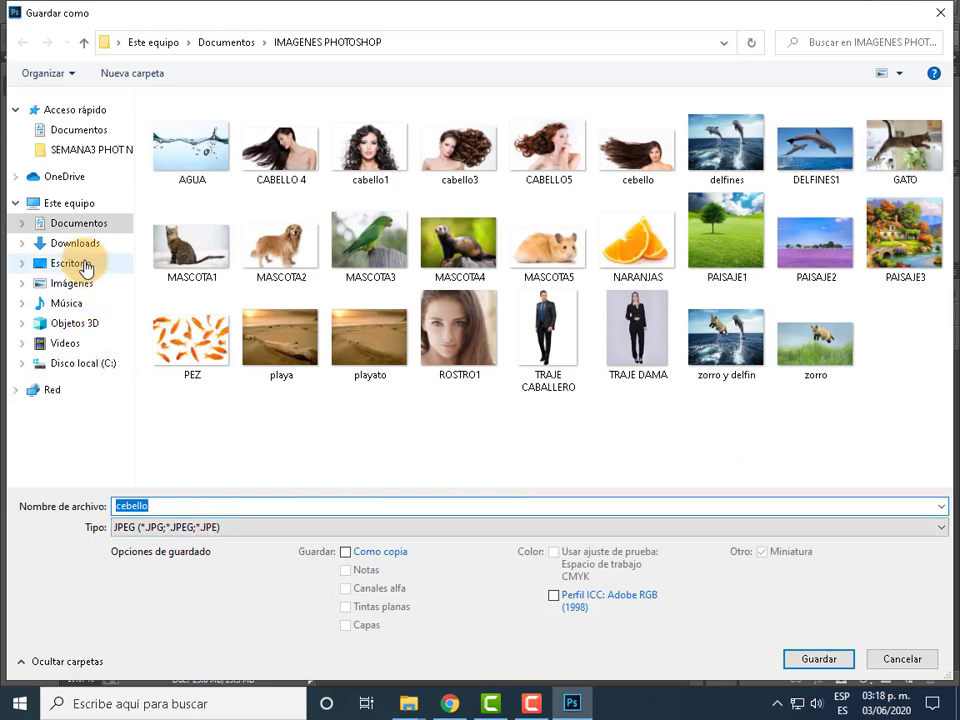
{"action": "left_click", "coordinate": [90, 231]}
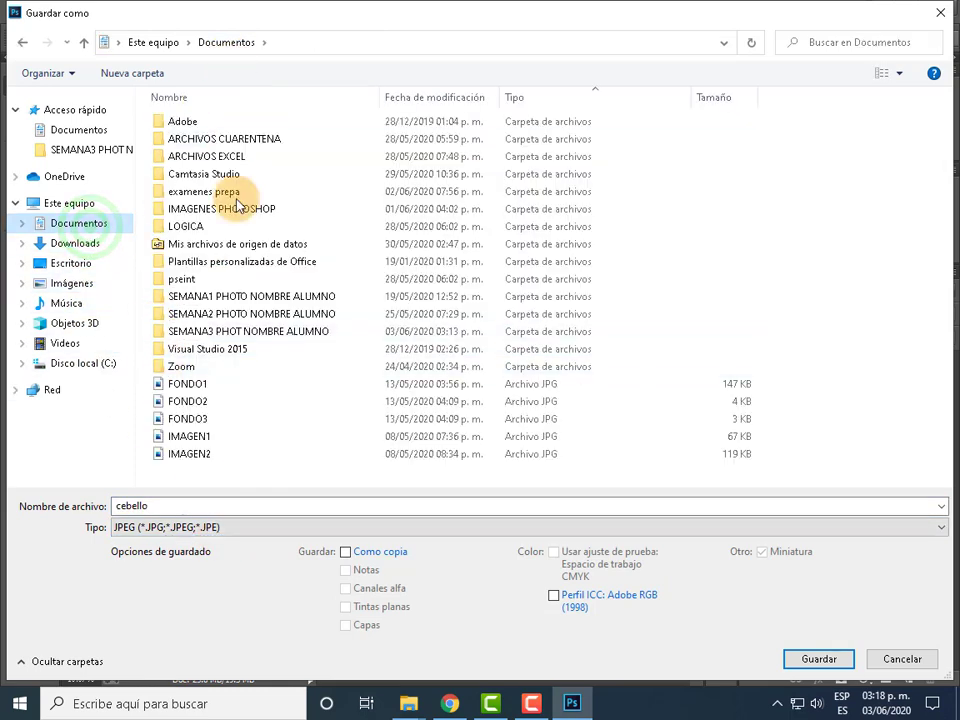
{"action": "double_click", "coordinate": [287, 332]}
{"action": "left_click", "coordinate": [210, 528]}
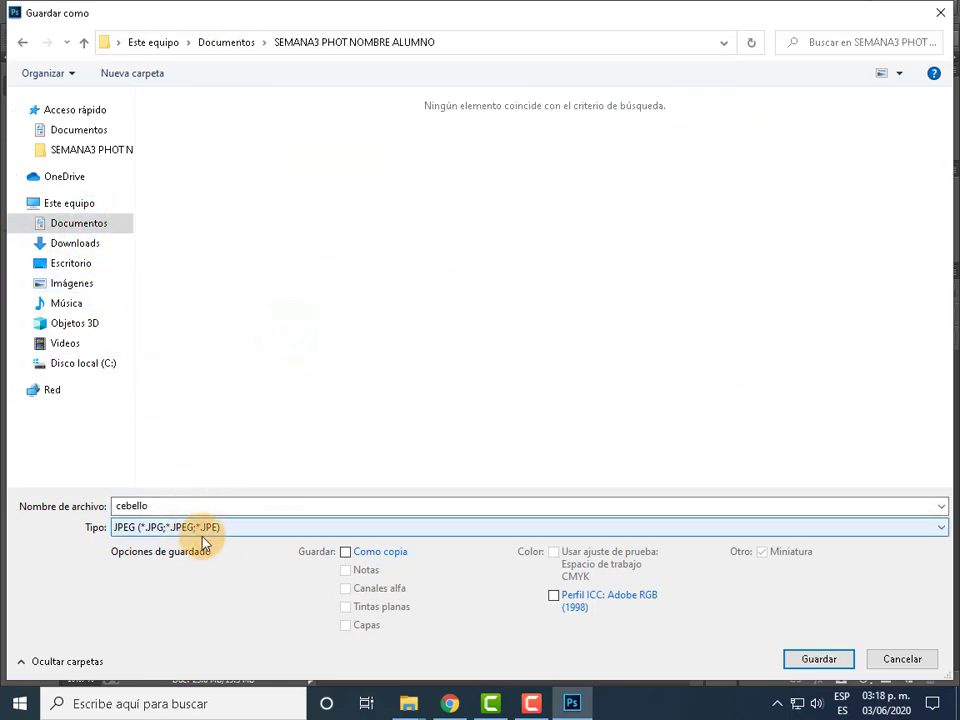
{"action": "left_click", "coordinate": [226, 248]}
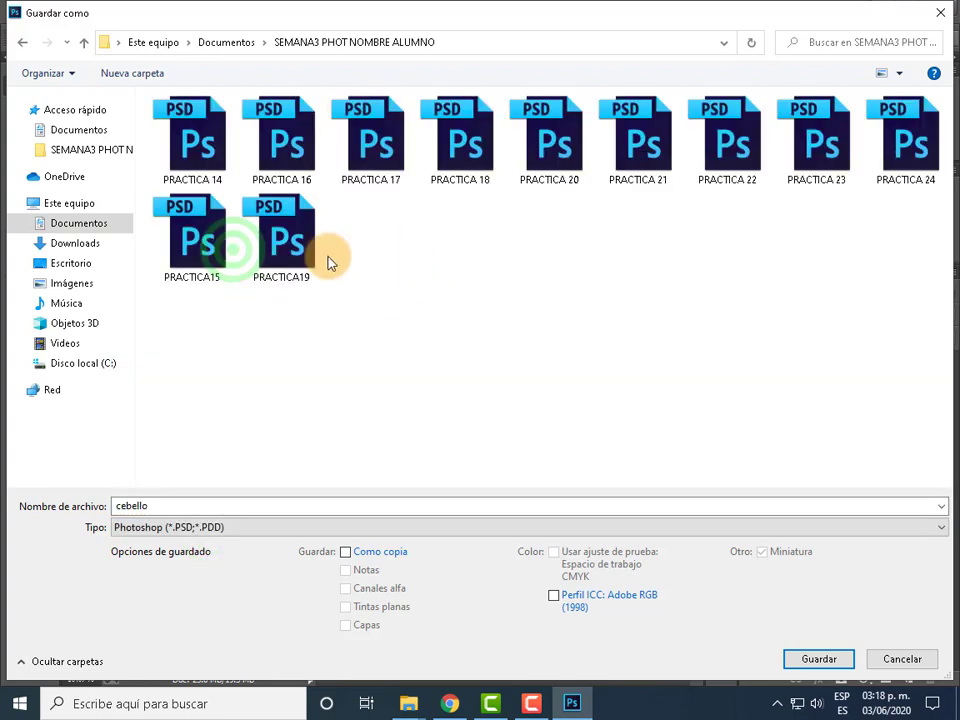
{"action": "double_click", "coordinate": [239, 510]}
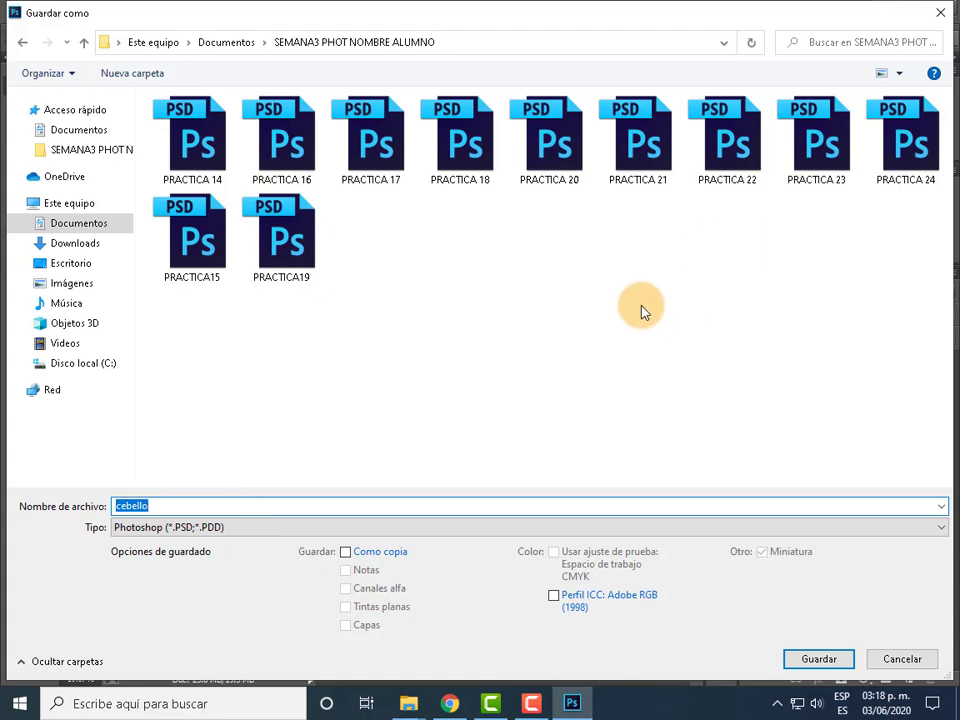
{"action": "type", "text": "PRAC"}
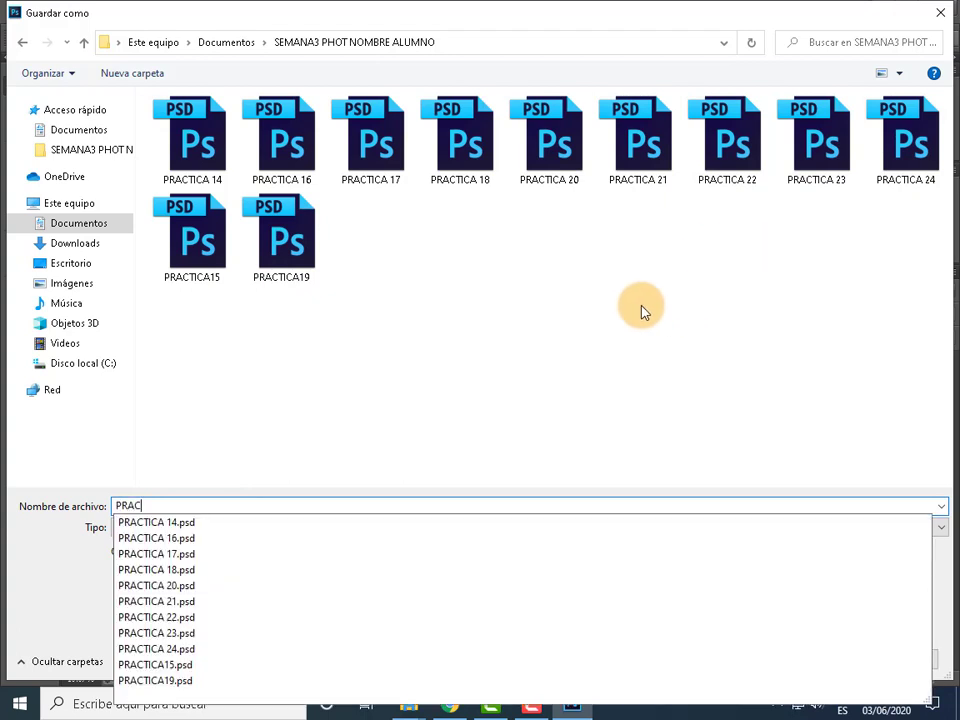
{"action": "type", "text": "TICA 25"}
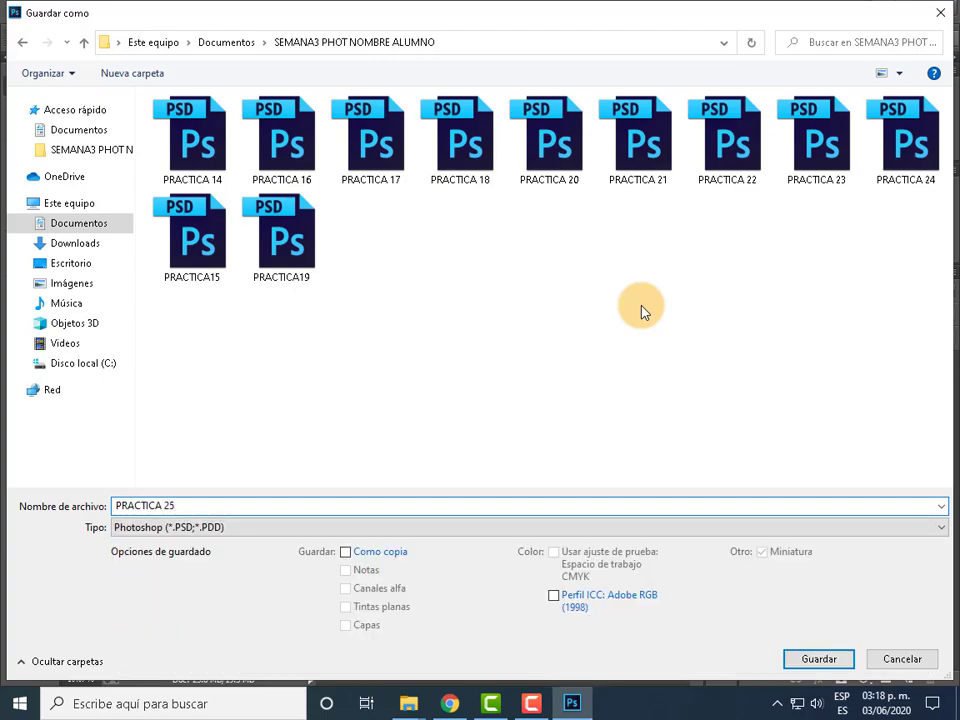
{"action": "key", "text": "Return"}
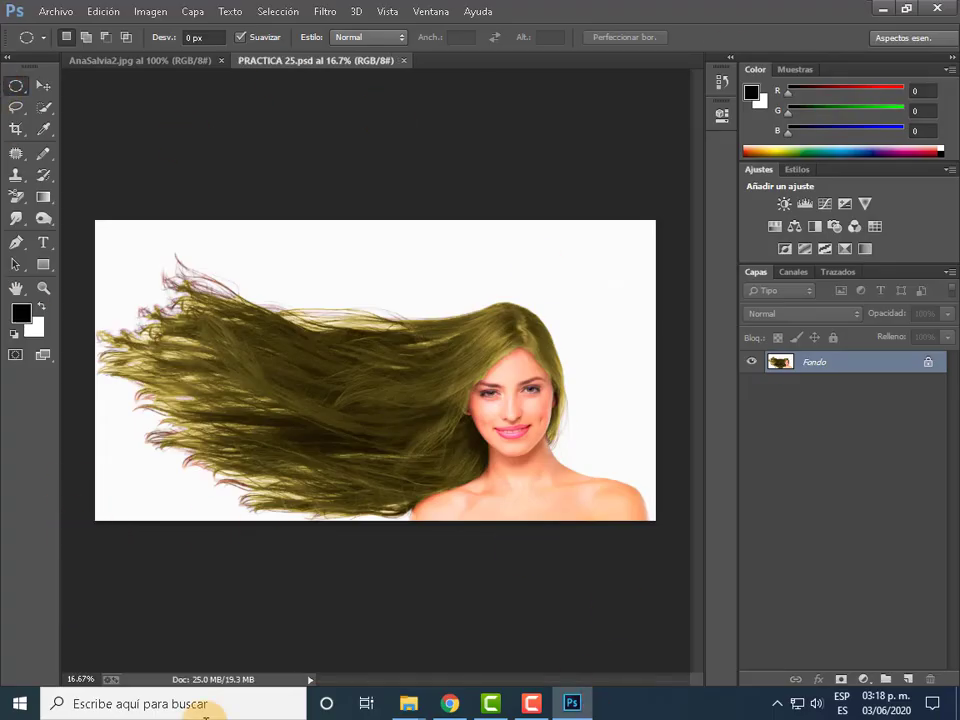
{"action": "left_click", "coordinate": [143, 63]}
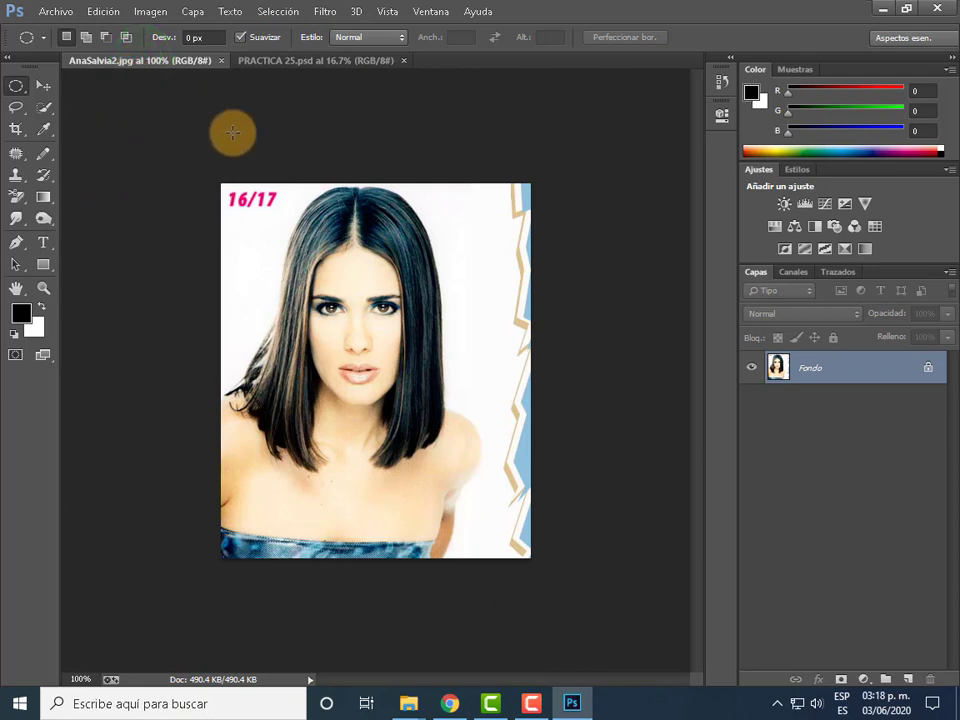
{"action": "left_click", "coordinate": [145, 62]}
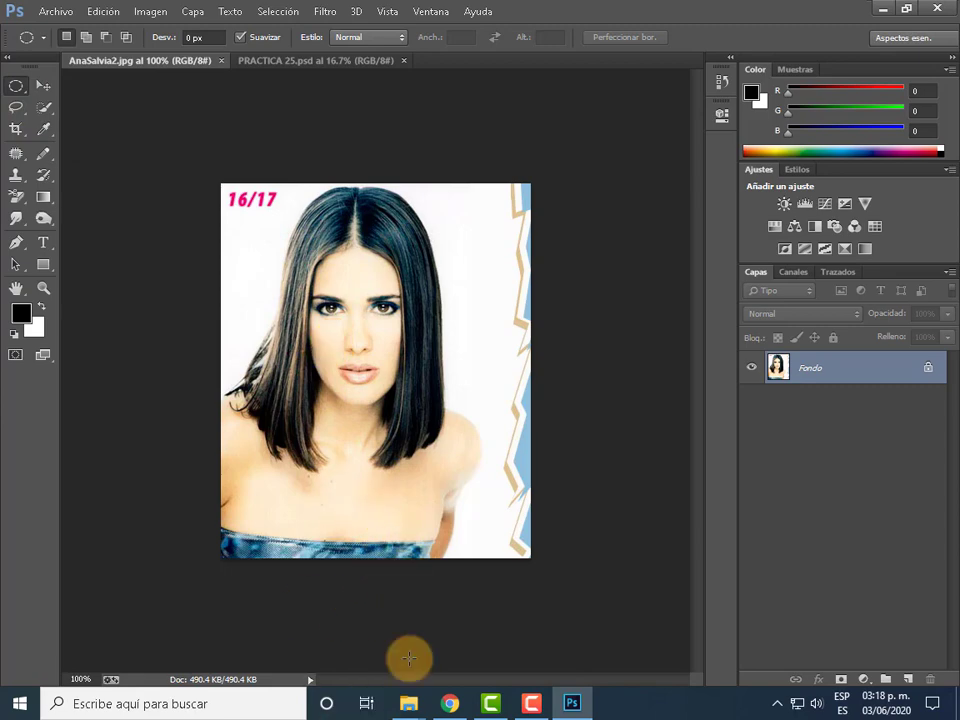
{"action": "left_click", "coordinate": [535, 710]}
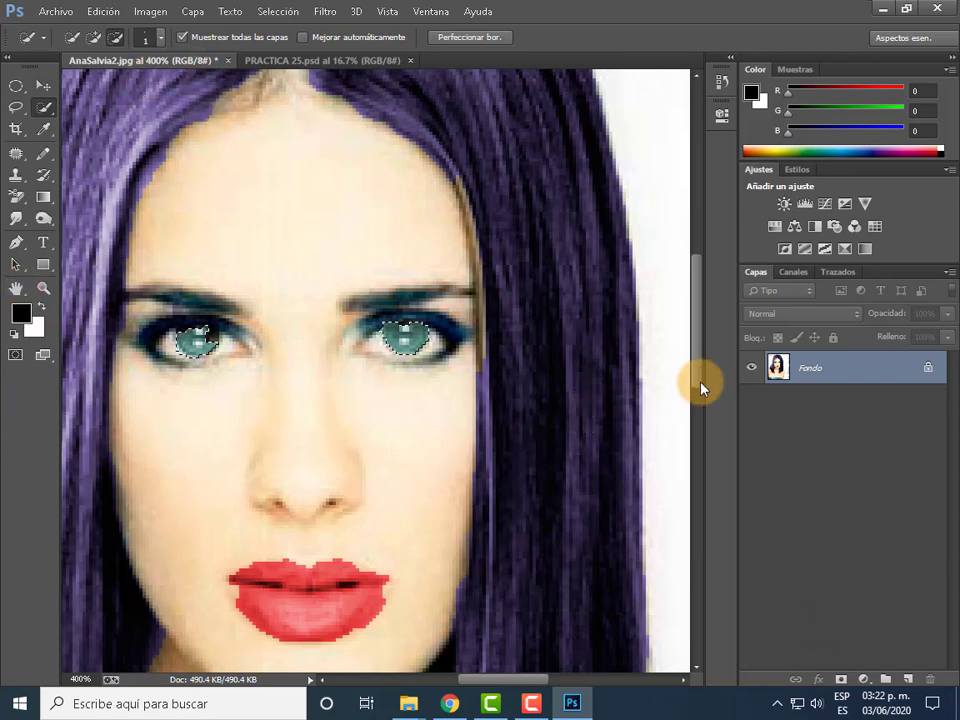
- Zoom out on the AnaSalvia2 portrait and make it the active document again
{"action": "key", "text": "ctrl+minus"}
{"action": "key", "text": "ctrl+minus"}
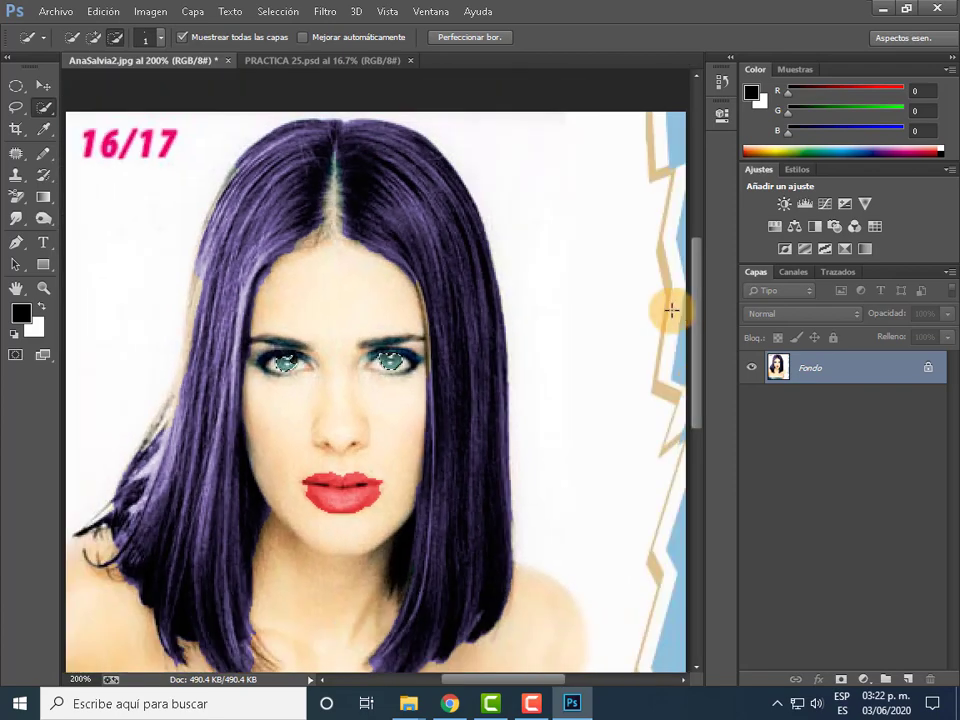
{"action": "scroll", "coordinate": [455, 381], "scroll_direction": "down", "scroll_amount": 3}
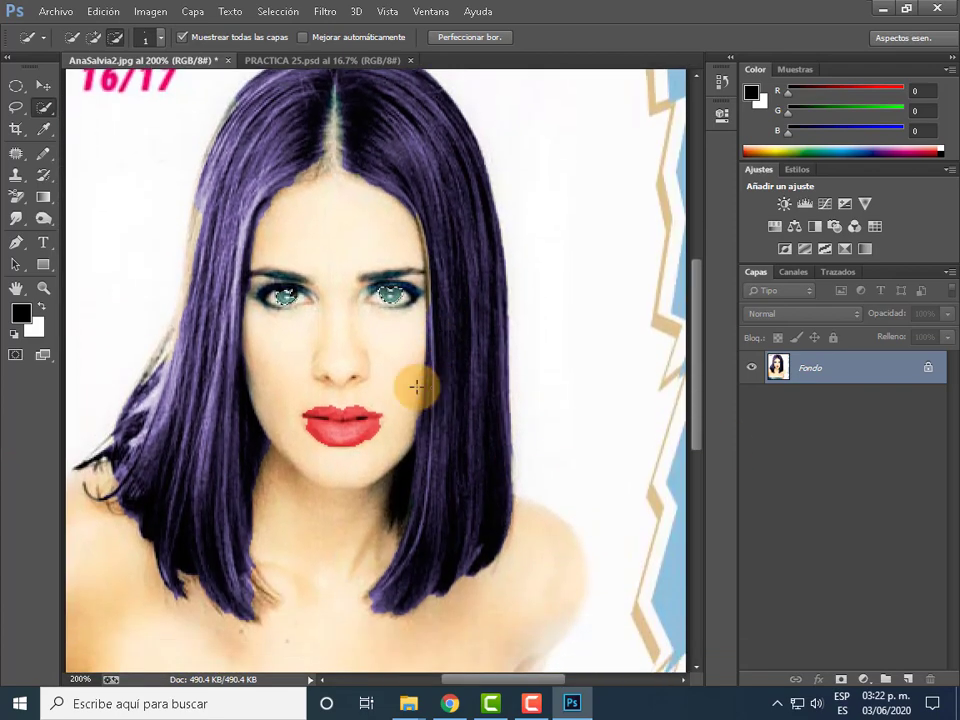
{"action": "left_click", "coordinate": [300, 58]}
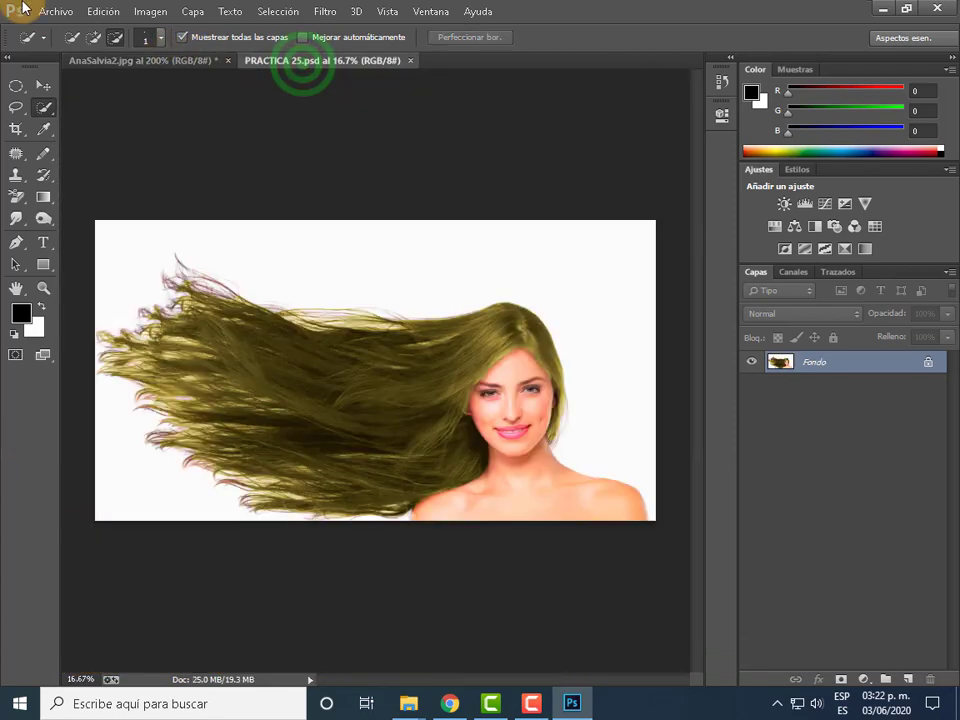
{"action": "left_click", "coordinate": [183, 62]}
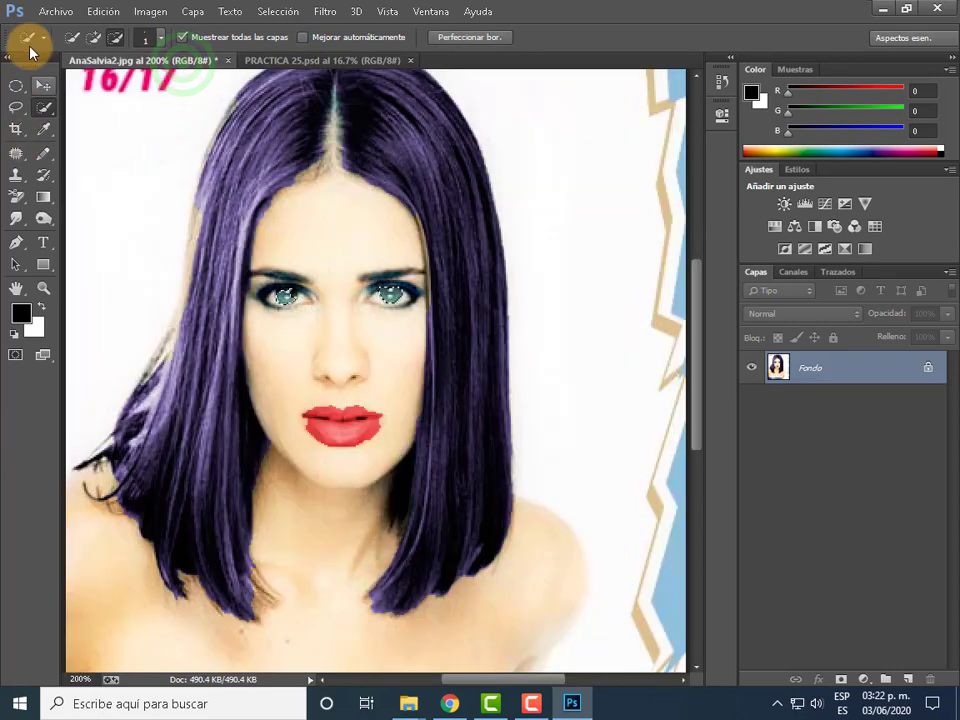
- Save the portrait as PRACTICA 26 in PSD format in SEMANA3 PHOT NOMBRE ALUMNO
{"action": "left_click", "coordinate": [55, 11]}
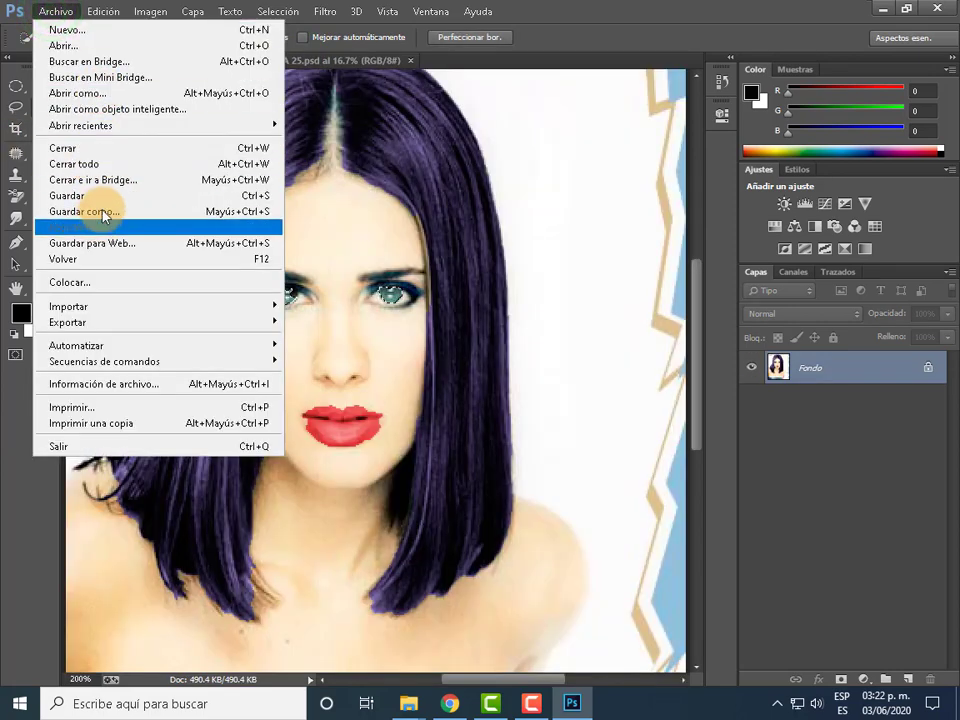
{"action": "left_click", "coordinate": [103, 208]}
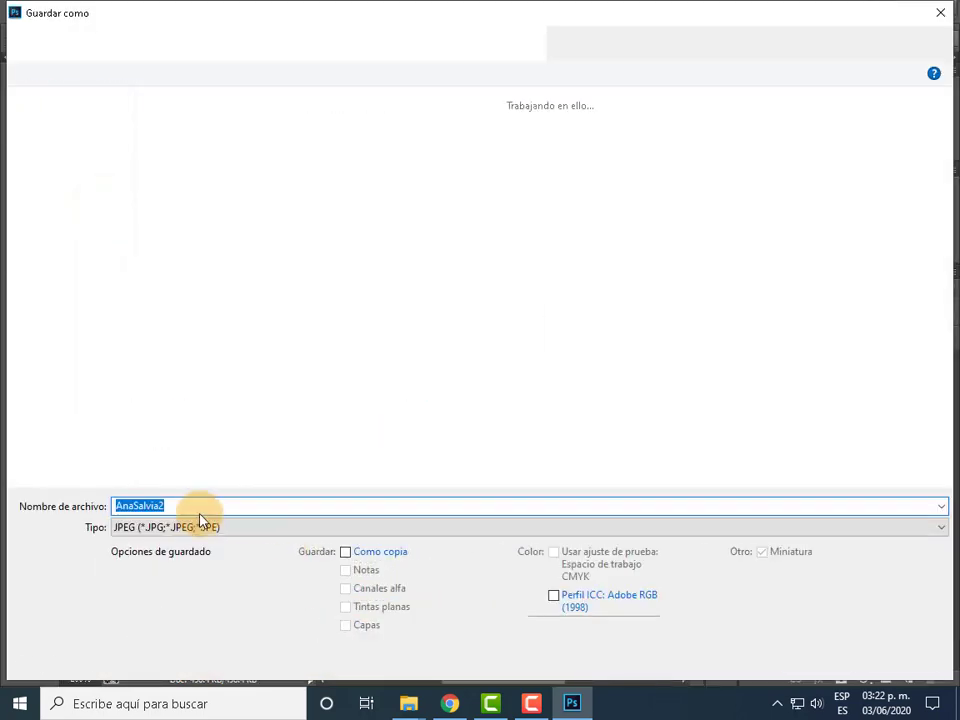
{"action": "left_click", "coordinate": [214, 527]}
{"action": "left_click", "coordinate": [246, 248]}
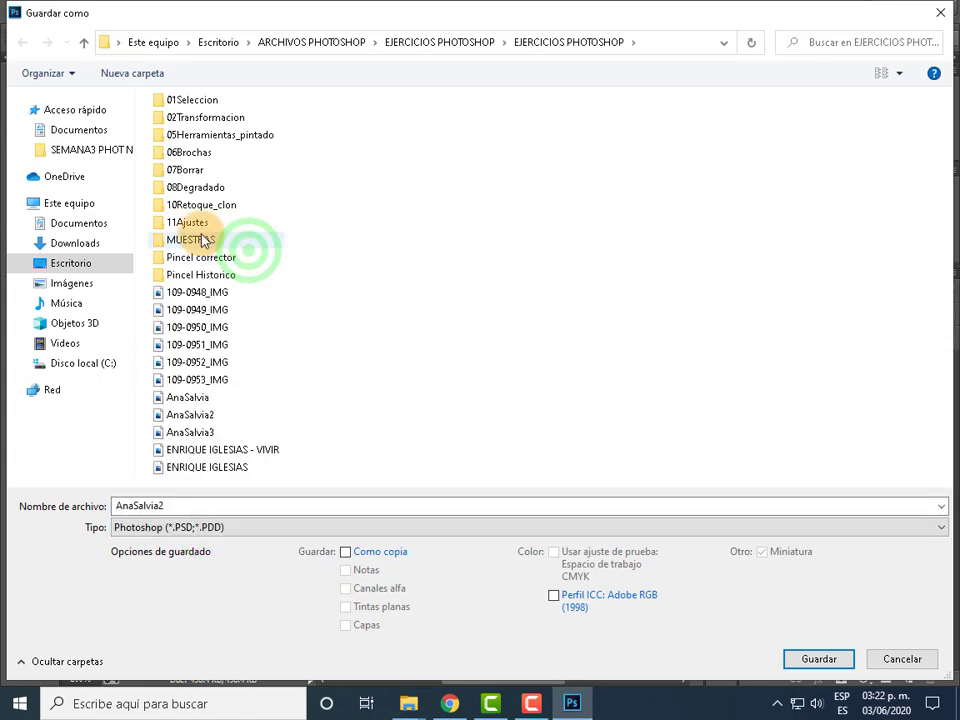
{"action": "left_click", "coordinate": [96, 226]}
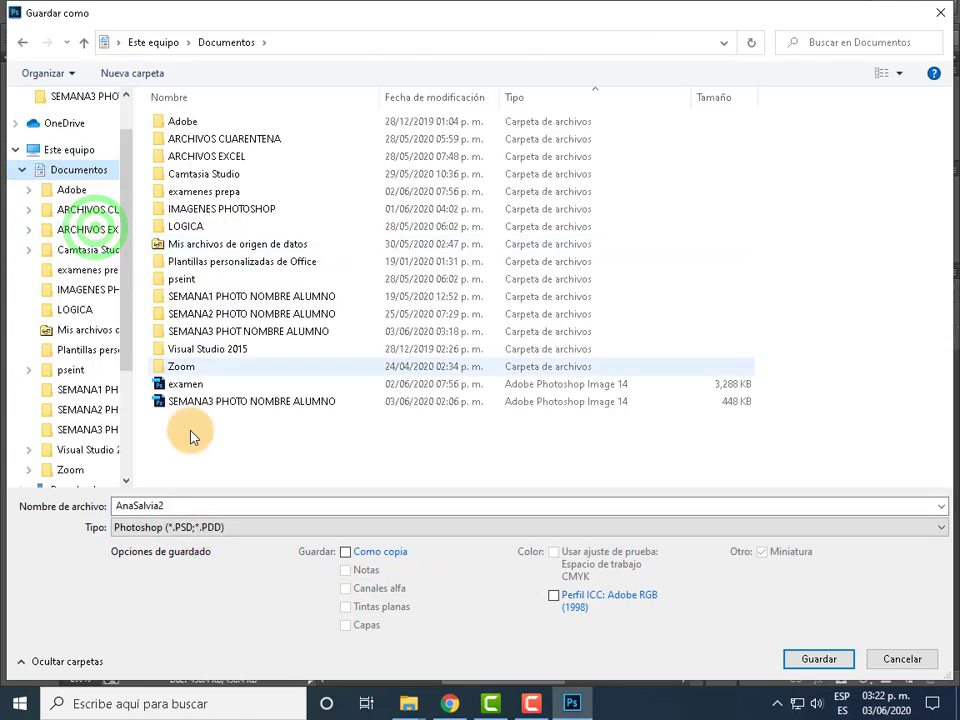
{"action": "double_click", "coordinate": [287, 341]}
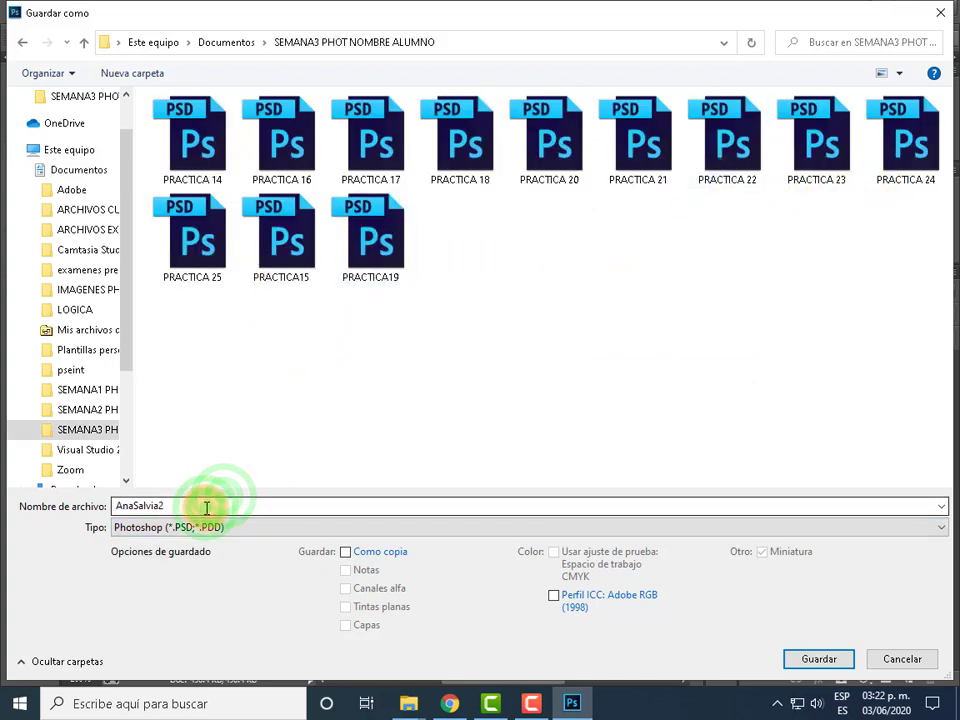
{"action": "double_click", "coordinate": [208, 506]}
{"action": "type", "text": "PR"}
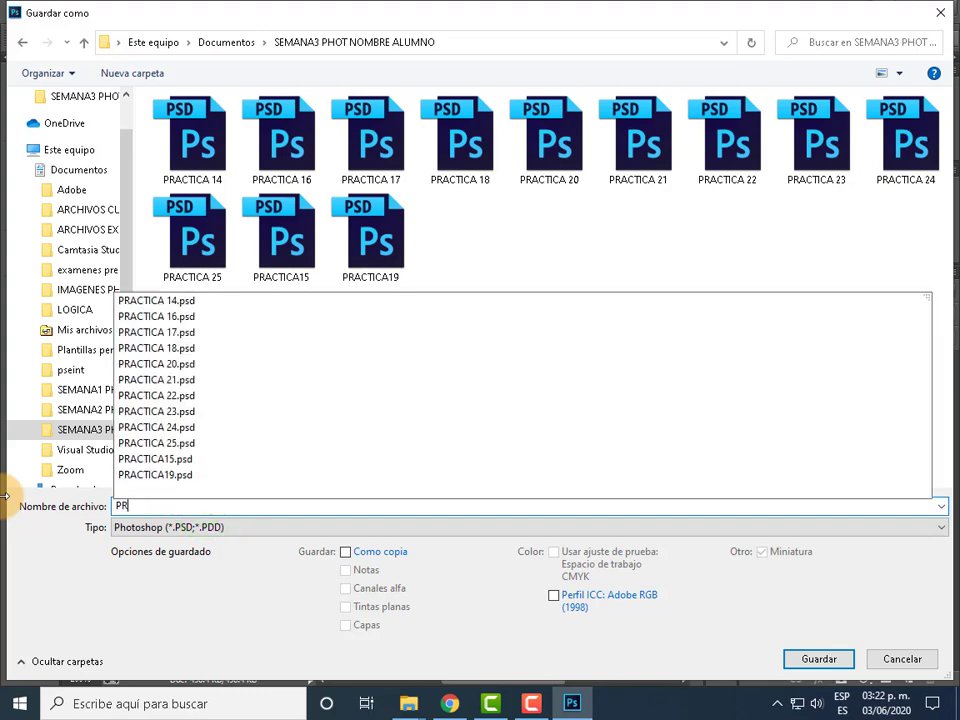
{"action": "type", "text": "ACTICA 26"}
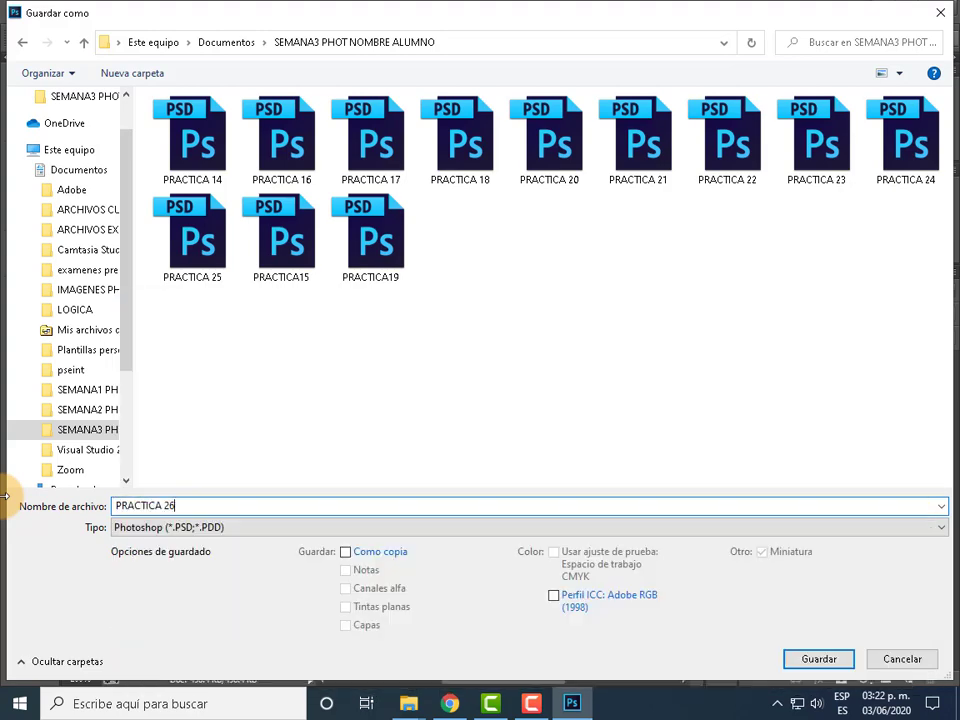
{"action": "left_click", "coordinate": [812, 659]}
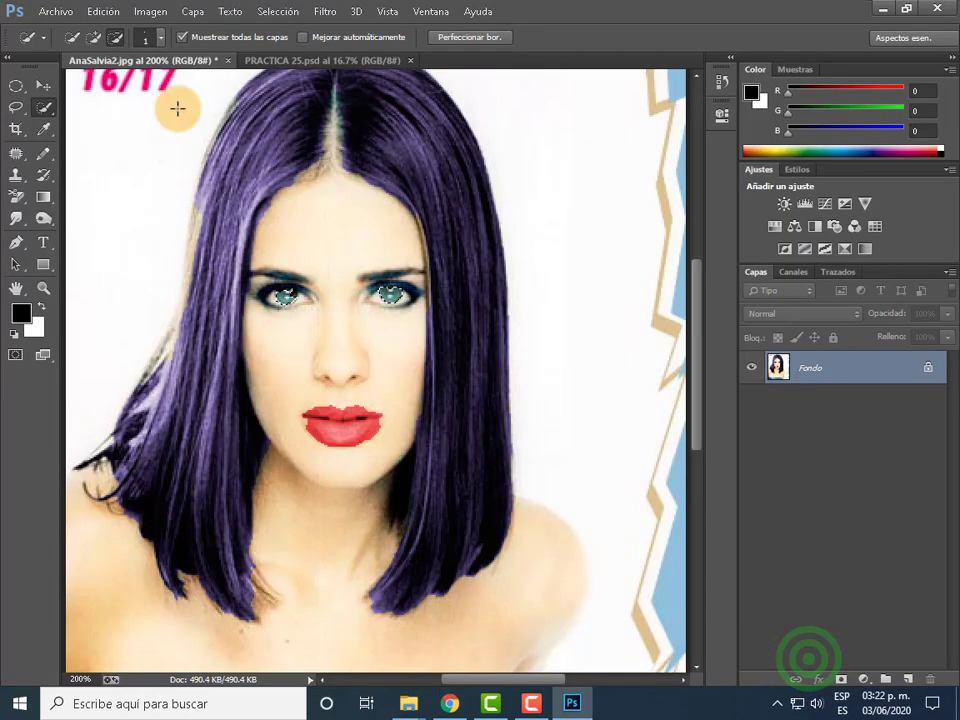
{"action": "left_click", "coordinate": [56, 12]}
{"action": "left_click", "coordinate": [68, 42]}
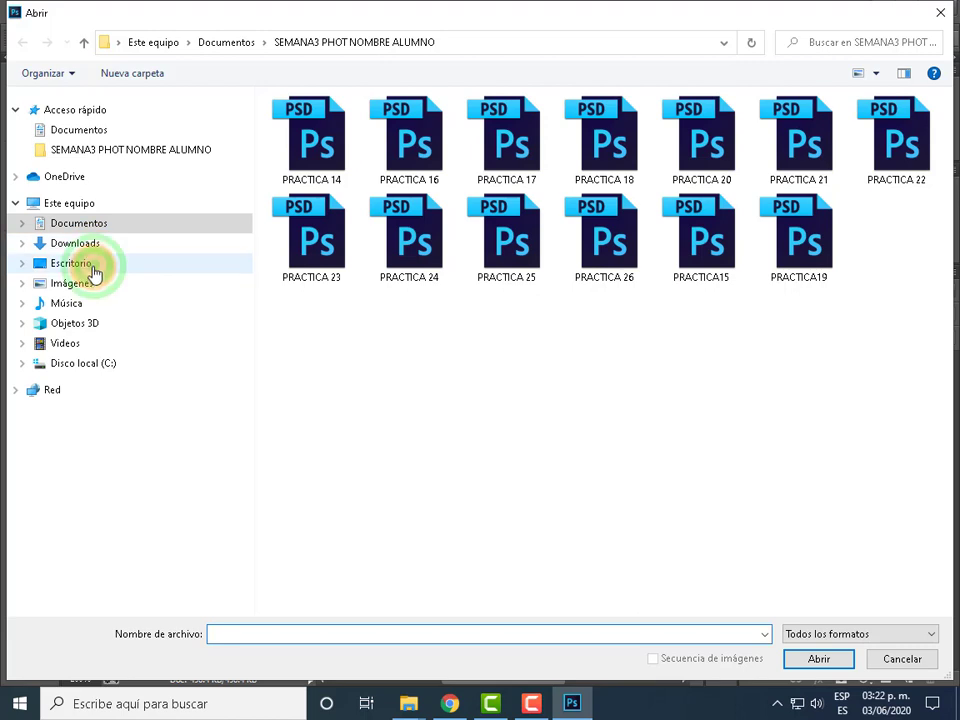
- Open AnaSalvia from Escritorio > ARCHIVOS PHOTOSHOP > EJERCICIOS PHOTOSHOP, keeping its colour profile
{"action": "left_click", "coordinate": [92, 264]}
{"action": "left_click", "coordinate": [343, 124]}
{"action": "double_click", "coordinate": [343, 124]}
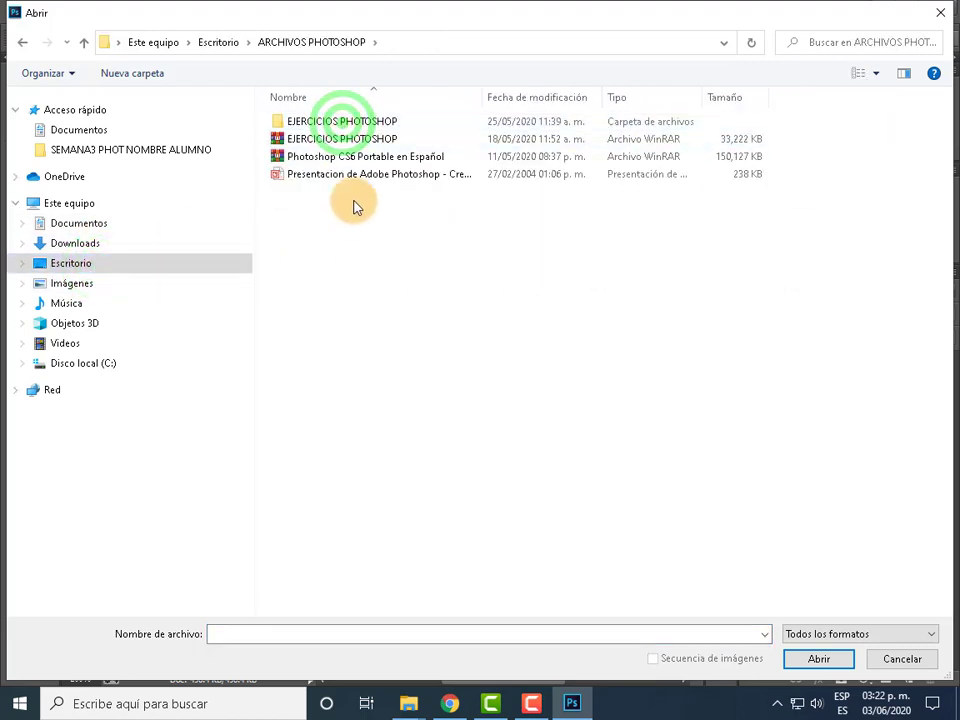
{"action": "double_click", "coordinate": [373, 121]}
{"action": "double_click", "coordinate": [317, 121]}
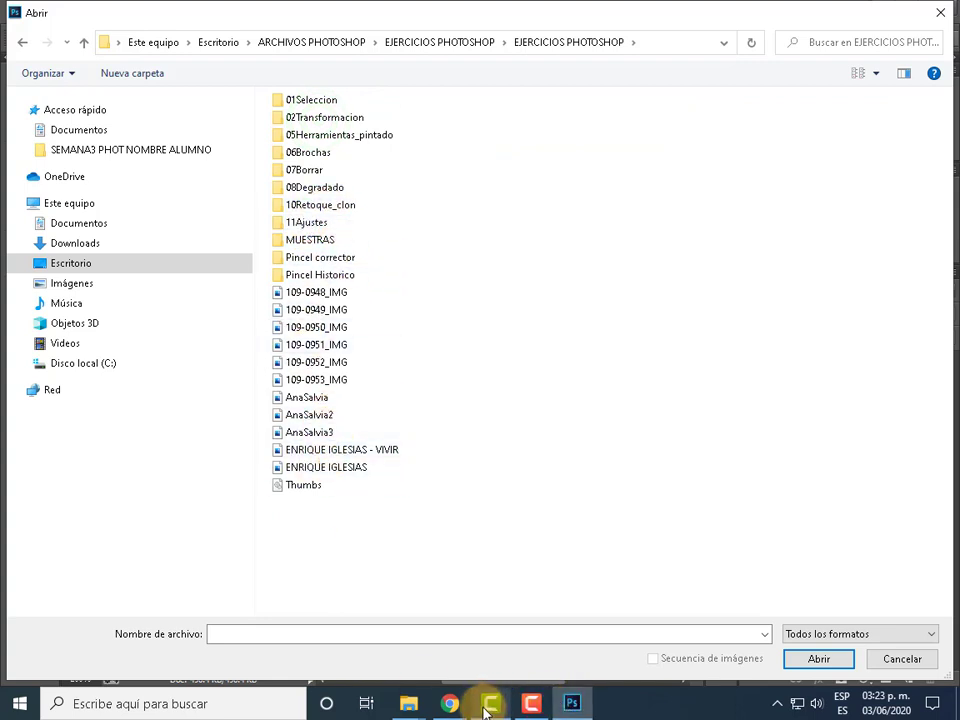
{"action": "left_click", "coordinate": [311, 398]}
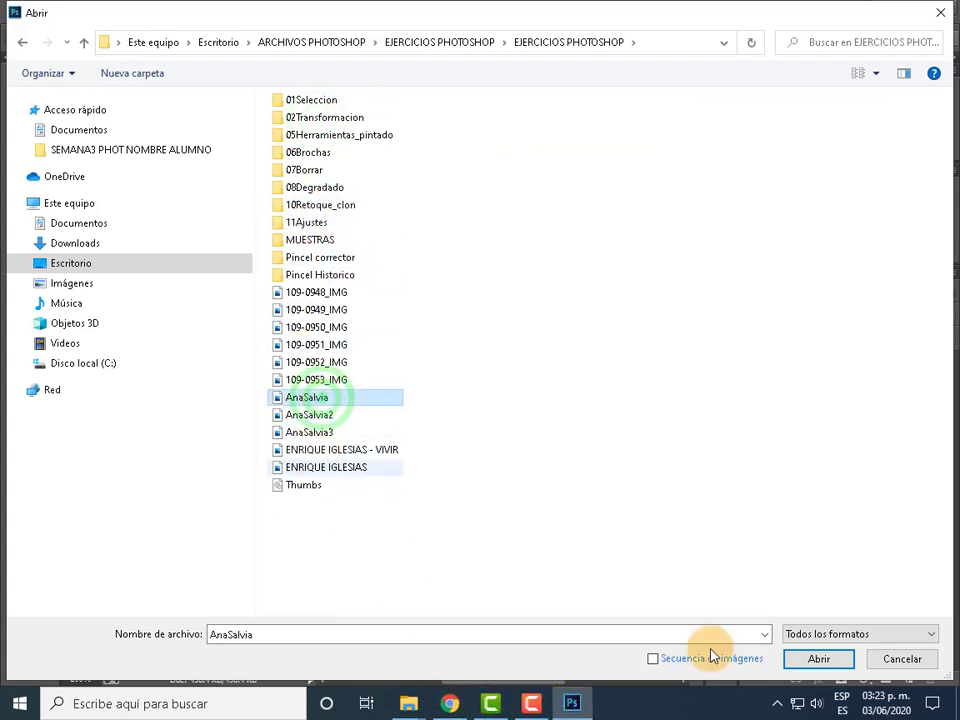
{"action": "left_click", "coordinate": [816, 659]}
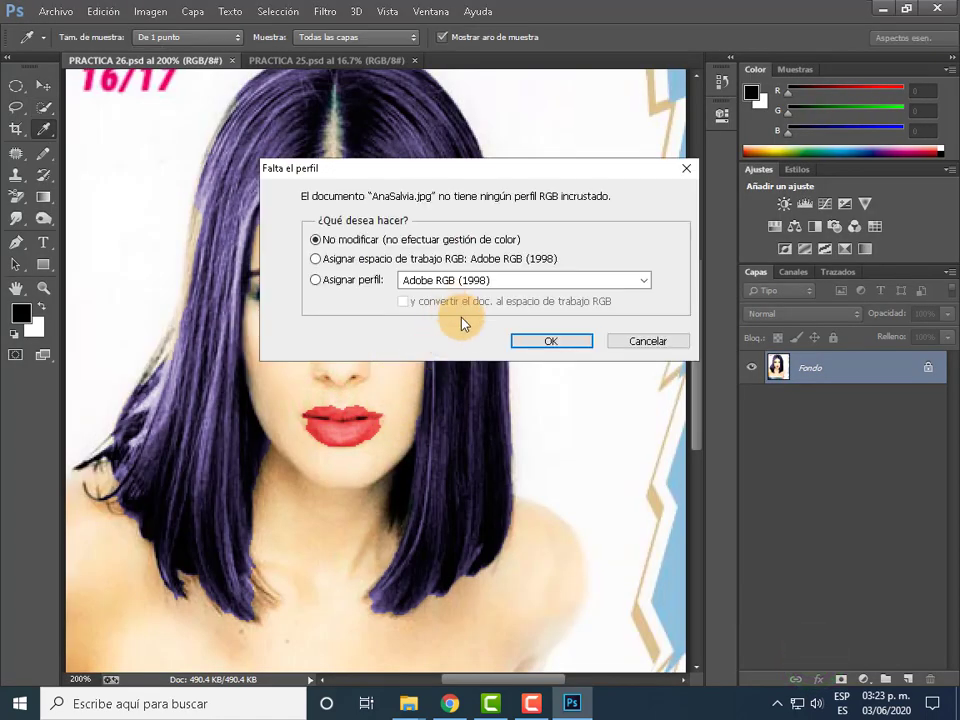
{"action": "left_click", "coordinate": [549, 343]}
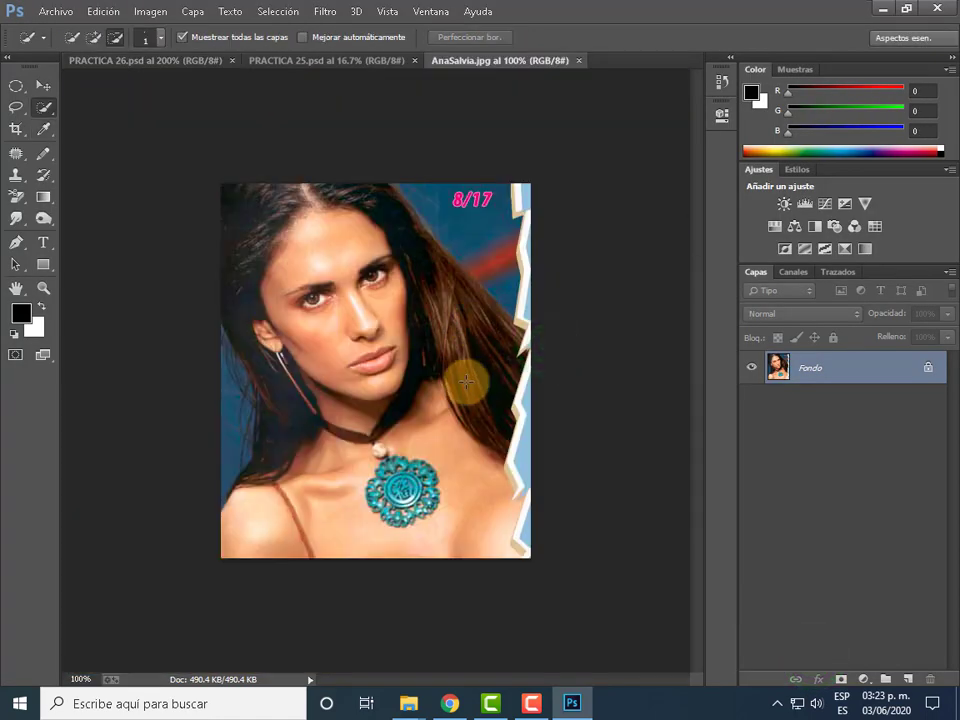
{"action": "left_click", "coordinate": [577, 61]}
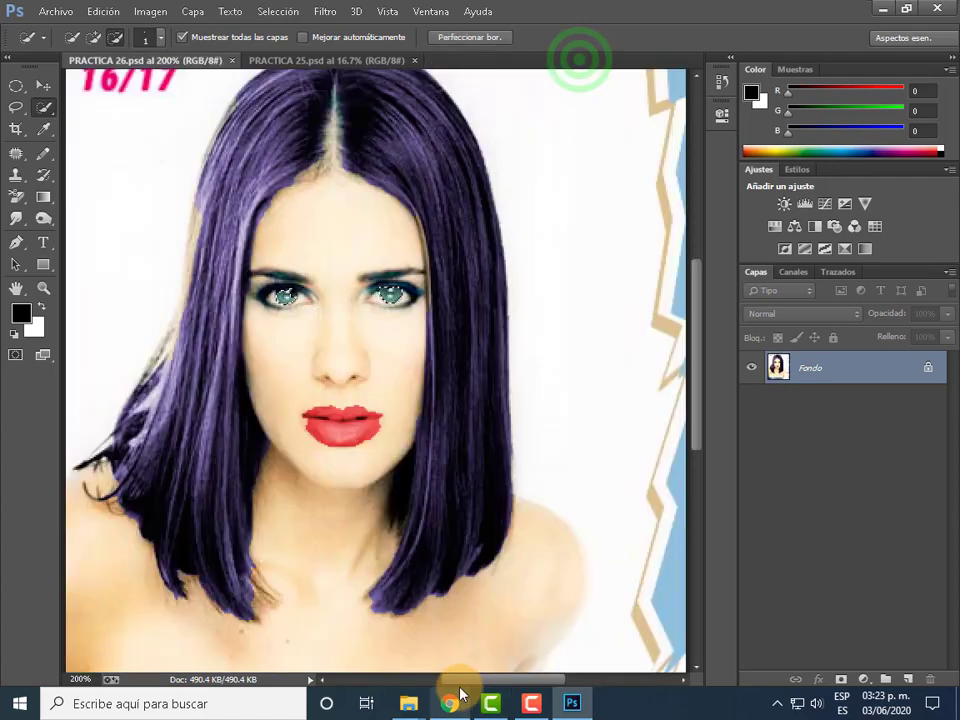
{"action": "left_click", "coordinate": [55, 11]}
{"action": "left_click", "coordinate": [532, 708]}
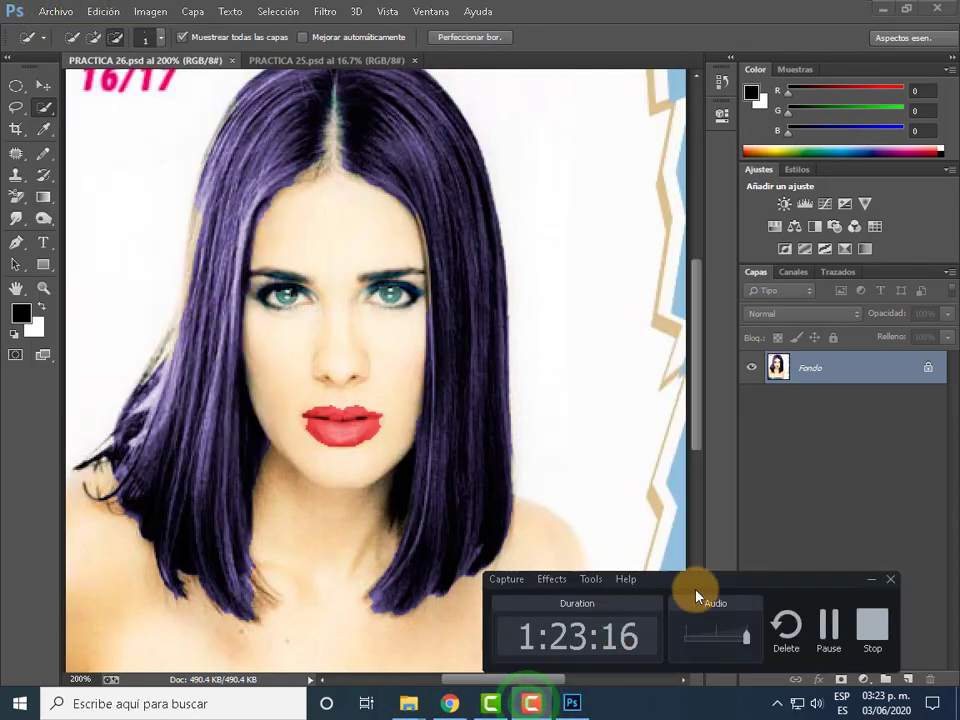
{"action": "left_click", "coordinate": [828, 627]}
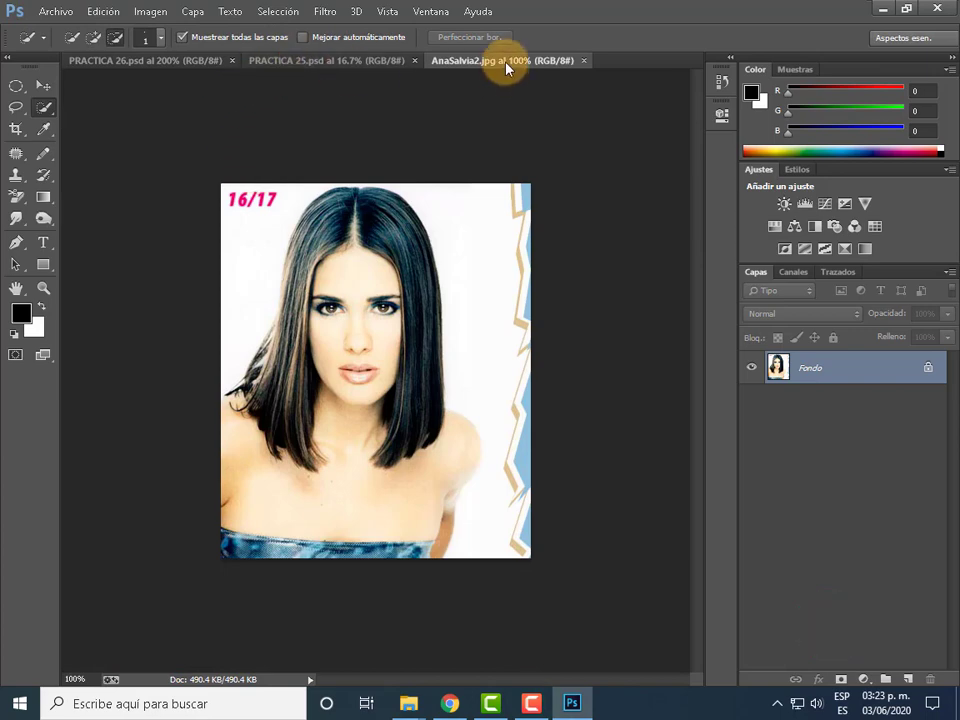
{"action": "left_click_drag", "start_coordinate": [506, 62], "coordinate": [527, 189]}
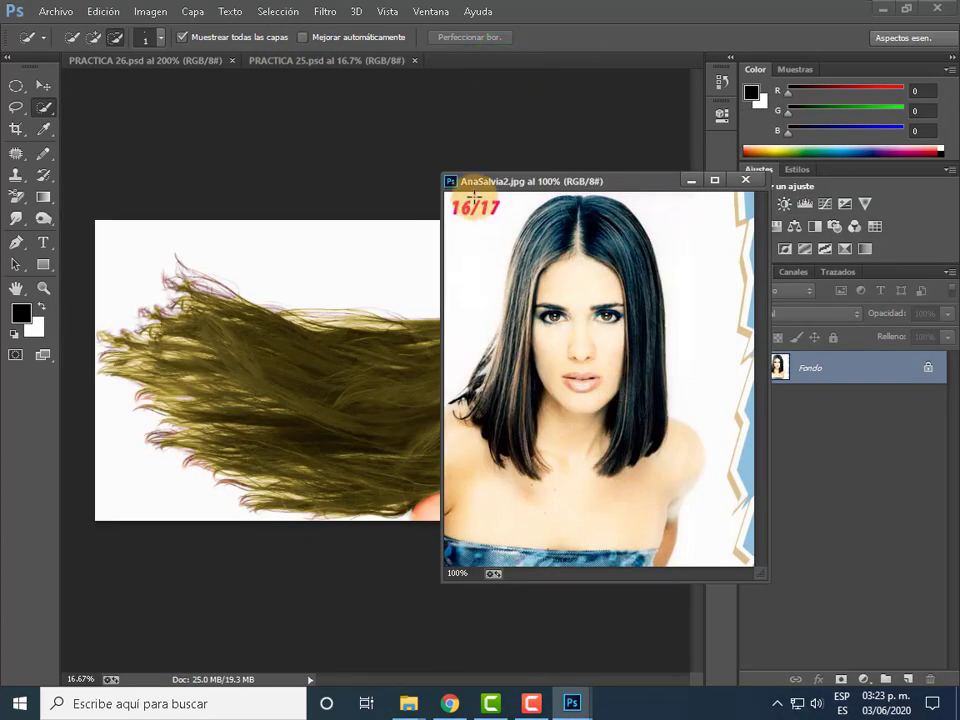
{"action": "left_click", "coordinate": [110, 61]}
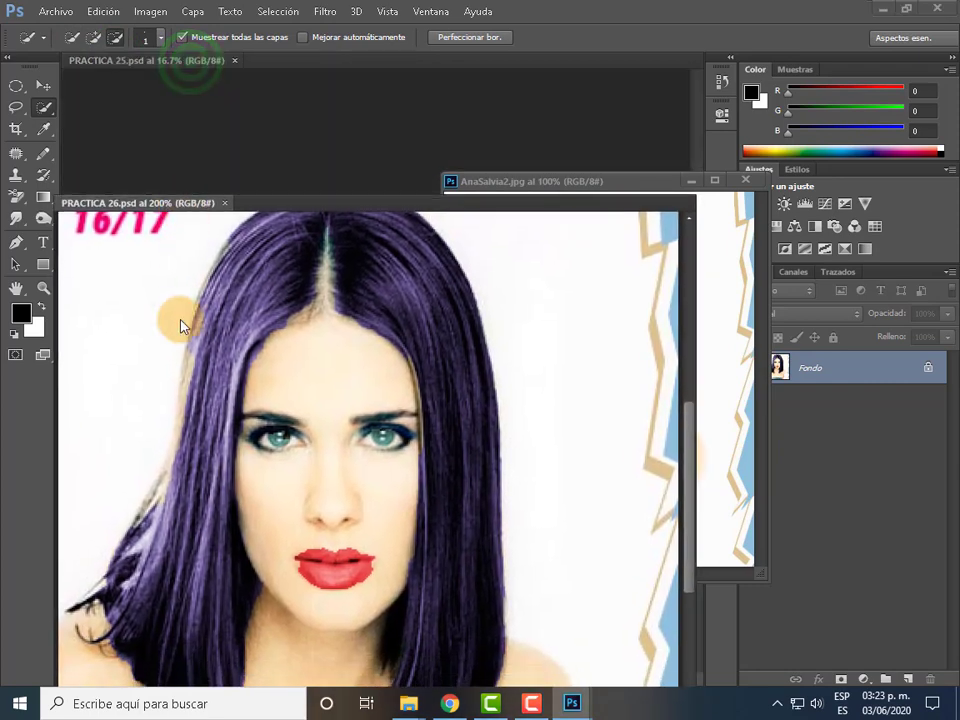
{"action": "left_click_drag", "start_coordinate": [192, 68], "coordinate": [185, 205]}
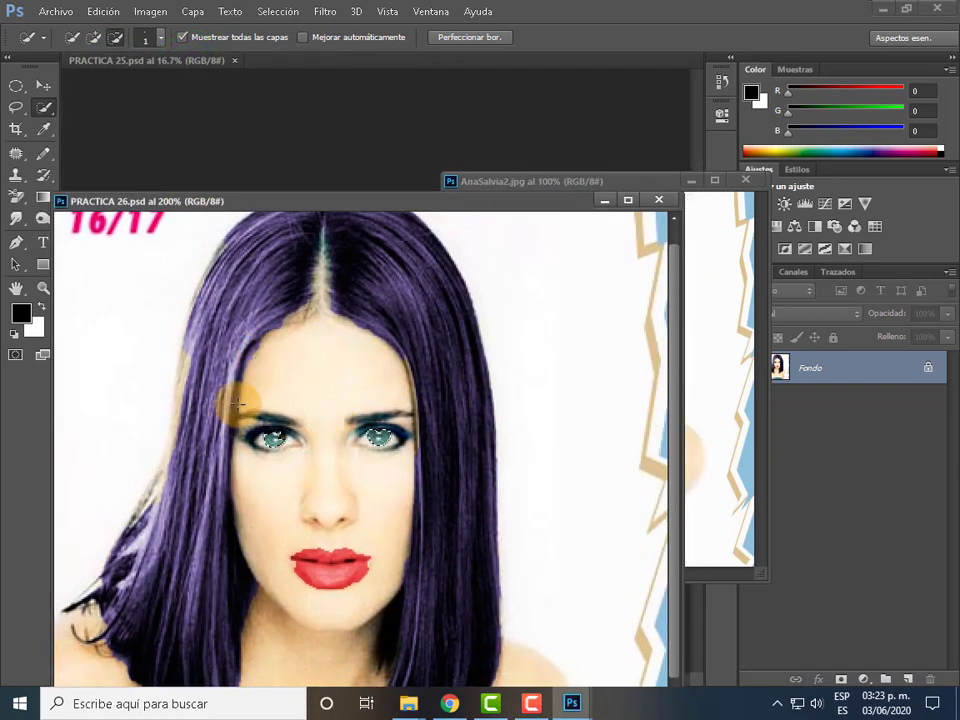
{"action": "key", "text": "ctrl+minus"}
{"action": "key", "text": "ctrl+minus"}
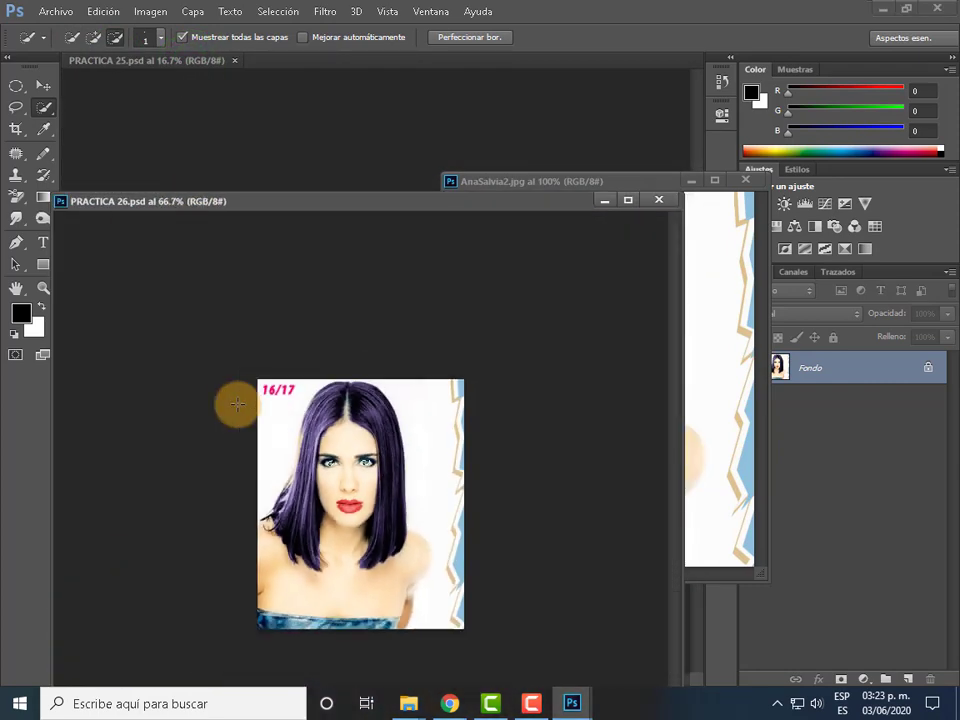
{"action": "mouse_move", "coordinate": [679, 196]}
{"action": "left_mouse_down"}
{"action": "mouse_move", "coordinate": [564, 319]}
{"action": "mouse_move", "coordinate": [349, 450]}
{"action": "left_mouse_up"}
{"action": "mouse_move", "coordinate": [200, 455]}
{"action": "left_mouse_down"}
{"action": "mouse_move", "coordinate": [273, 168]}
{"action": "mouse_move", "coordinate": [255, 164]}
{"action": "left_mouse_up"}
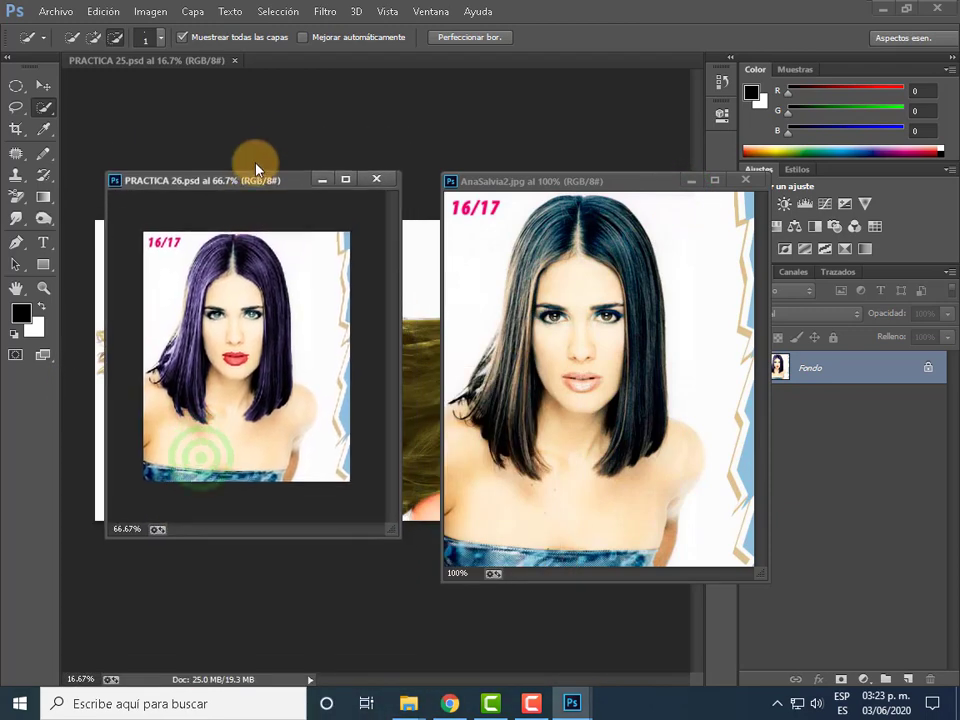
- Show PRACTICA 26 at 100% beside AnaSalvia2 and pick the Elliptical Marquee tool
{"action": "key", "text": "ctrl+plus"}
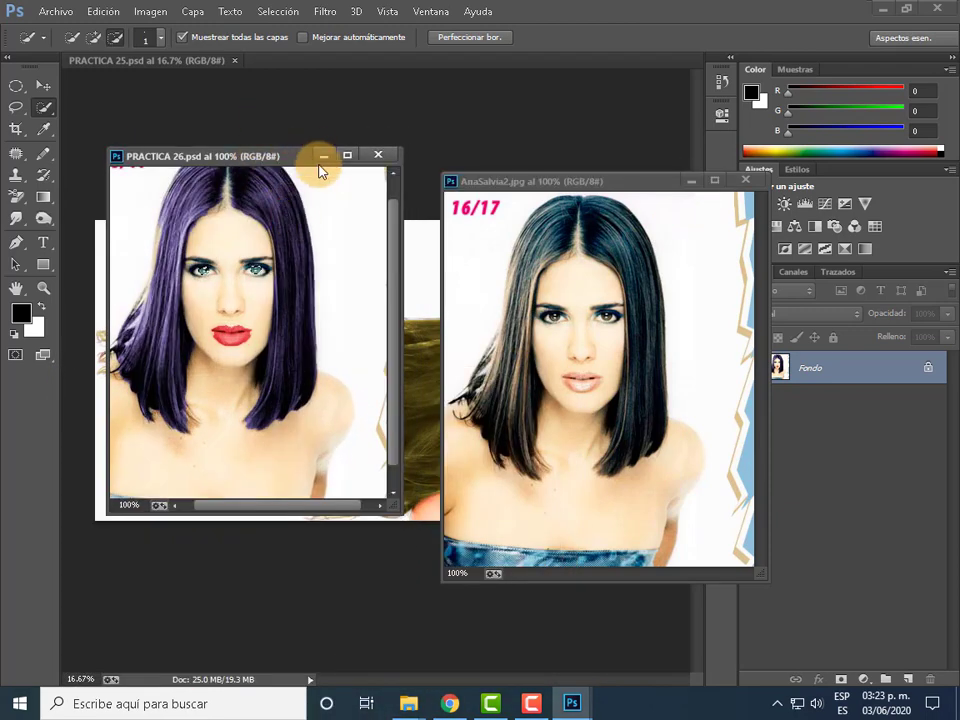
{"action": "left_click_drag", "start_coordinate": [298, 147], "coordinate": [299, 73]}
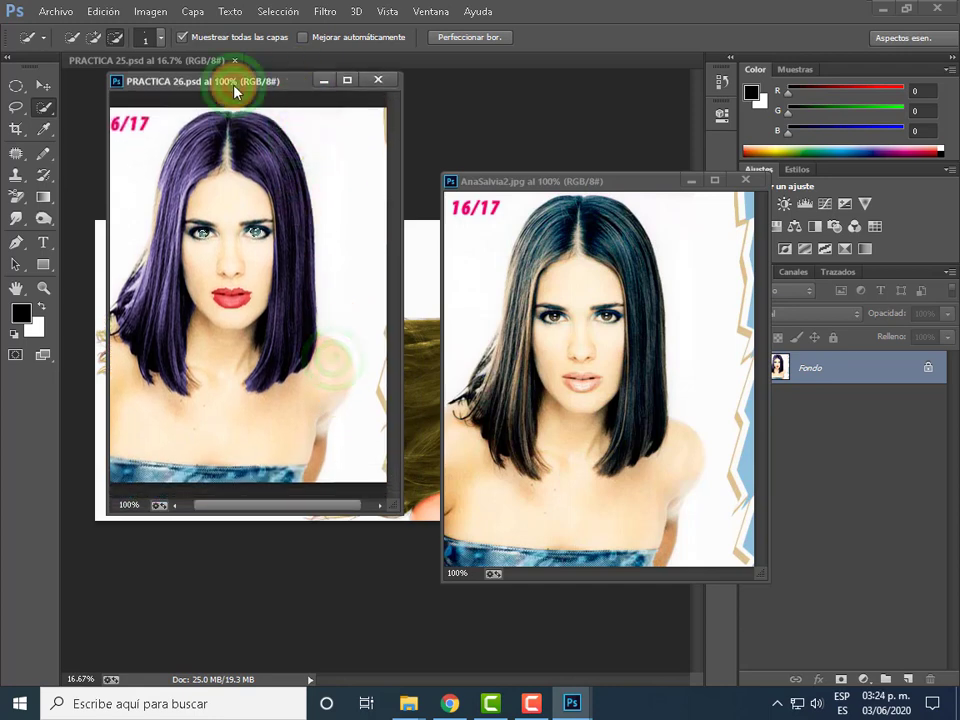
{"action": "mouse_move", "coordinate": [233, 85]}
{"action": "left_mouse_down"}
{"action": "mouse_move", "coordinate": [265, 192]}
{"action": "mouse_move", "coordinate": [276, 190]}
{"action": "left_mouse_up"}
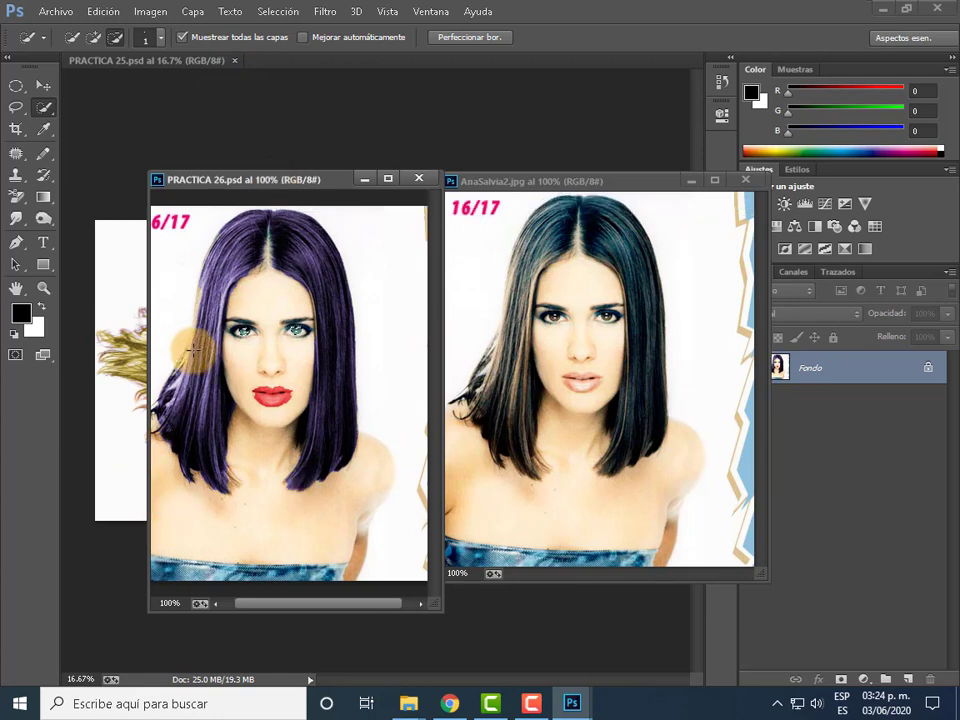
{"action": "mouse_move", "coordinate": [209, 287]}
{"action": "left_mouse_down"}
{"action": "mouse_move", "coordinate": [199, 274]}
{"action": "mouse_move", "coordinate": [199, 296]}
{"action": "left_mouse_up"}
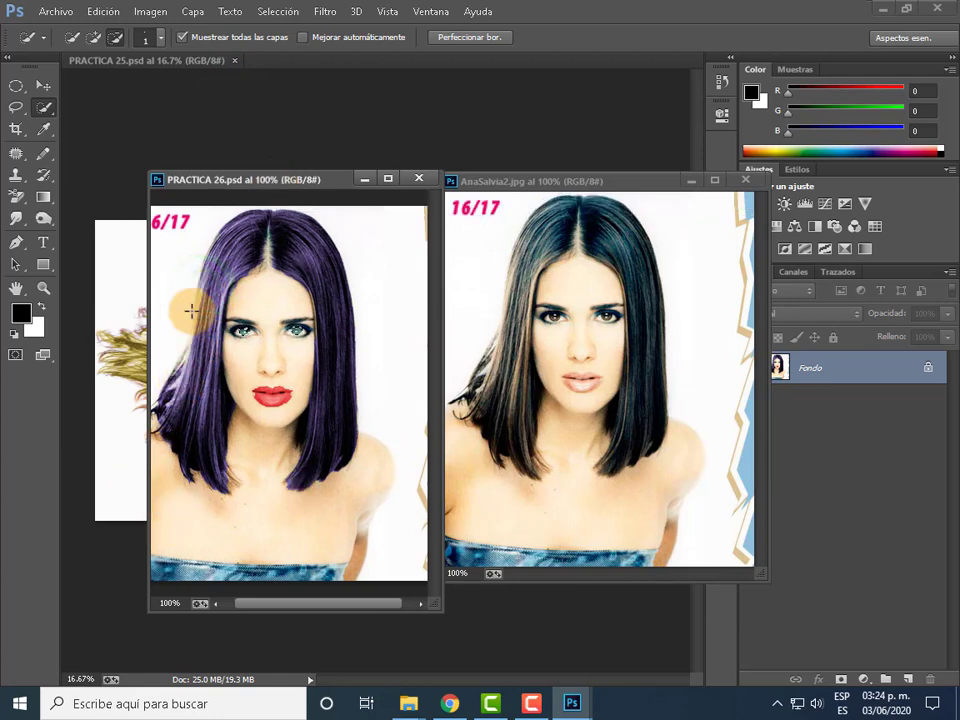
{"action": "left_click", "coordinate": [21, 86]}
{"action": "left_click", "coordinate": [192, 266]}
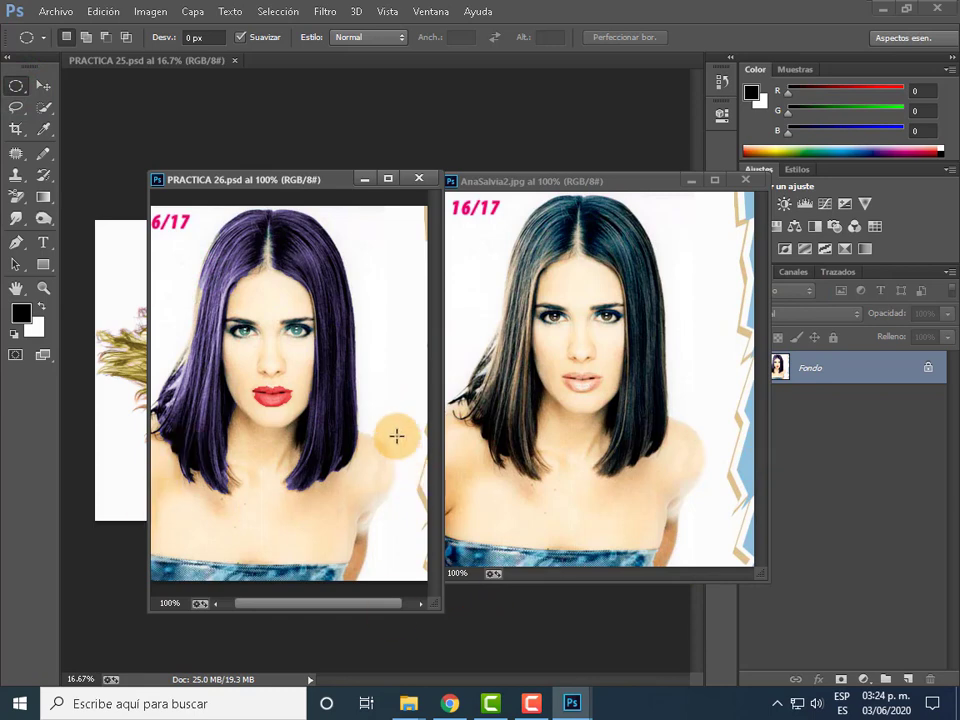
- Set up the Quick Selection tool with a brush size of 10
{"action": "left_click", "coordinate": [213, 570]}
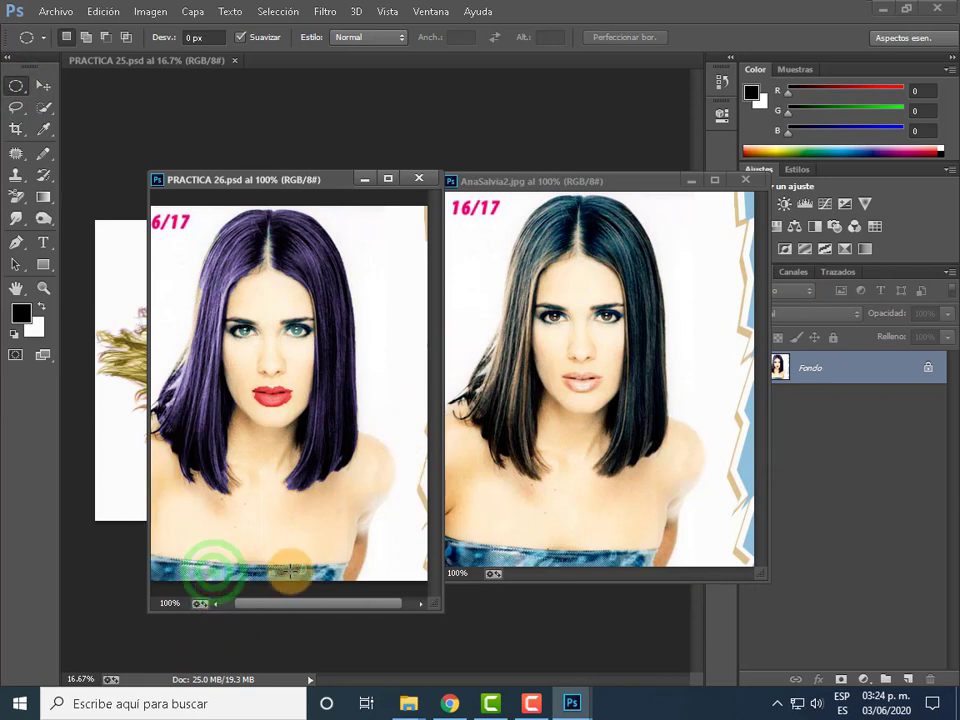
{"action": "left_click", "coordinate": [509, 553]}
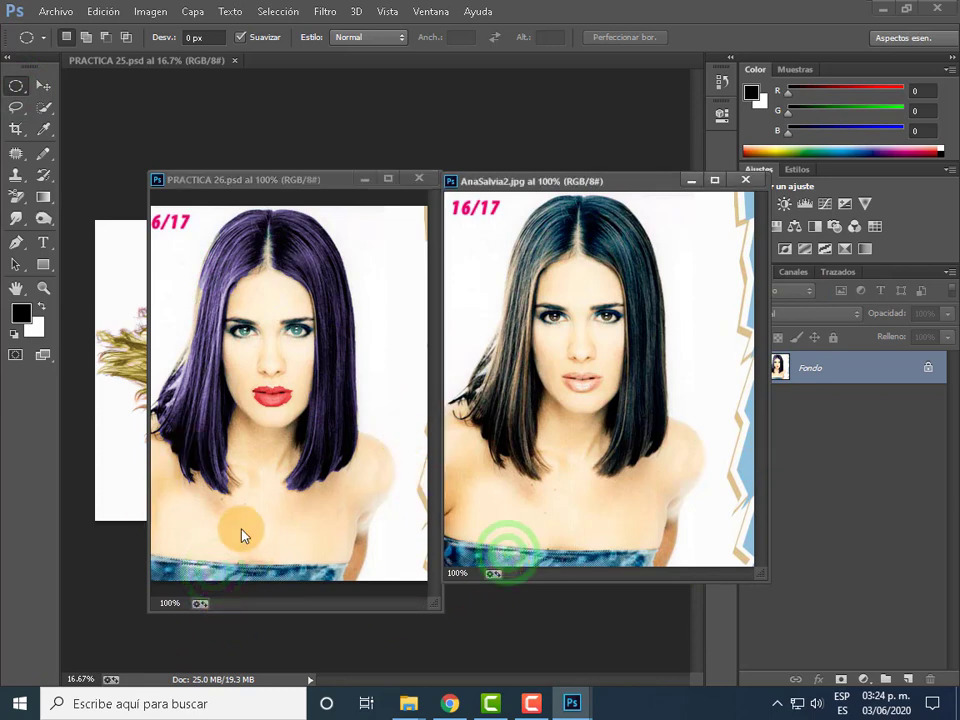
{"action": "left_click", "coordinate": [46, 108]}
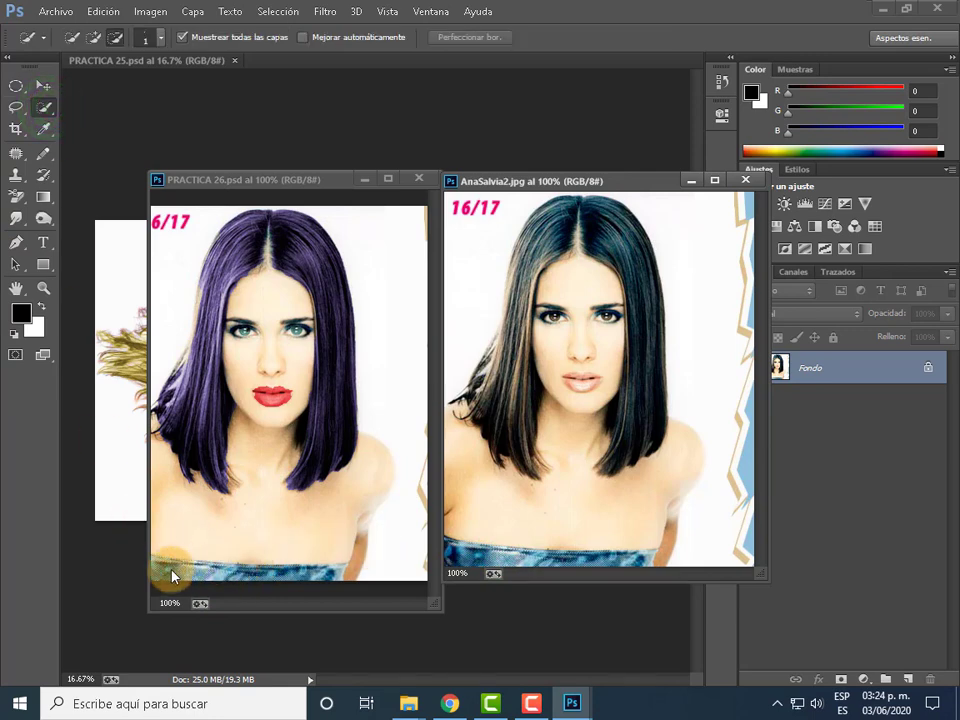
{"action": "left_click", "coordinate": [44, 110]}
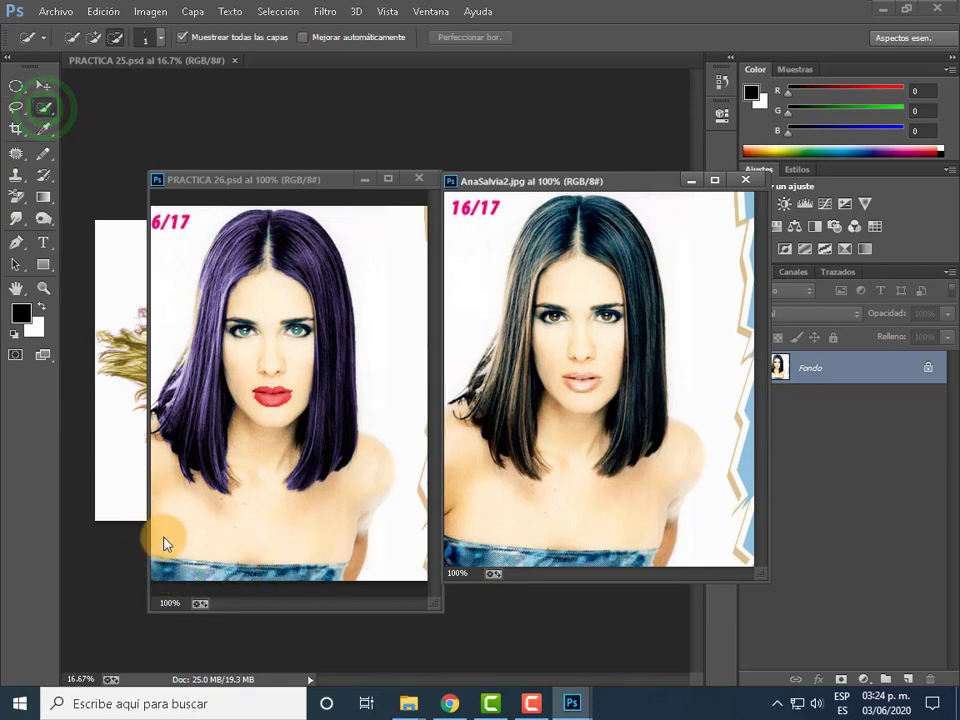
{"action": "left_click", "coordinate": [160, 40]}
{"action": "left_click", "coordinate": [212, 67]}
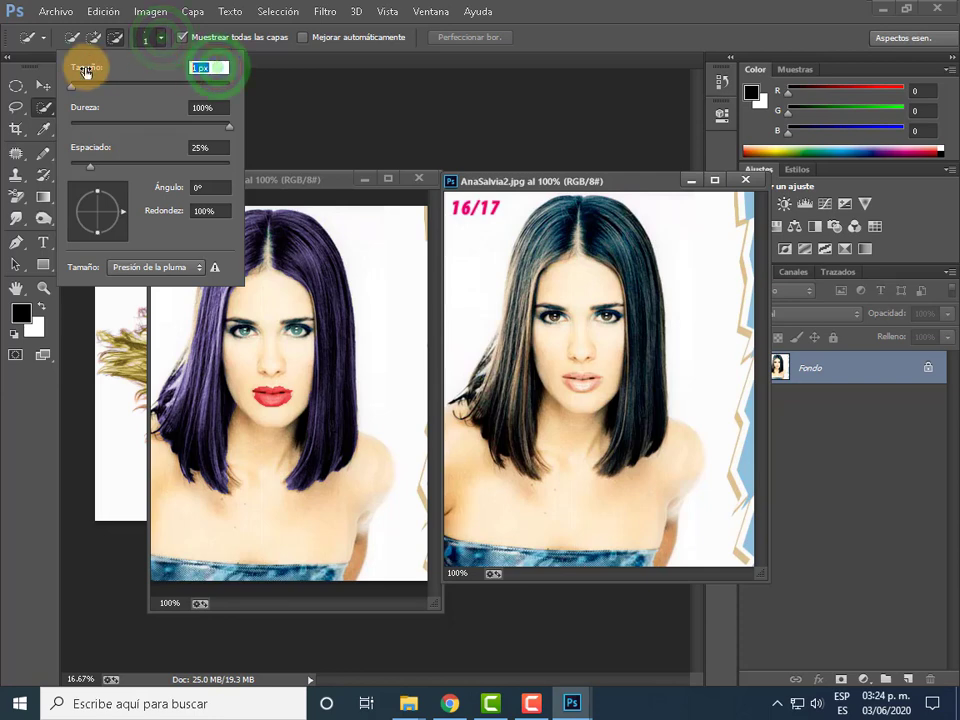
{"action": "type", "text": "10"}
{"action": "key", "text": "Return"}
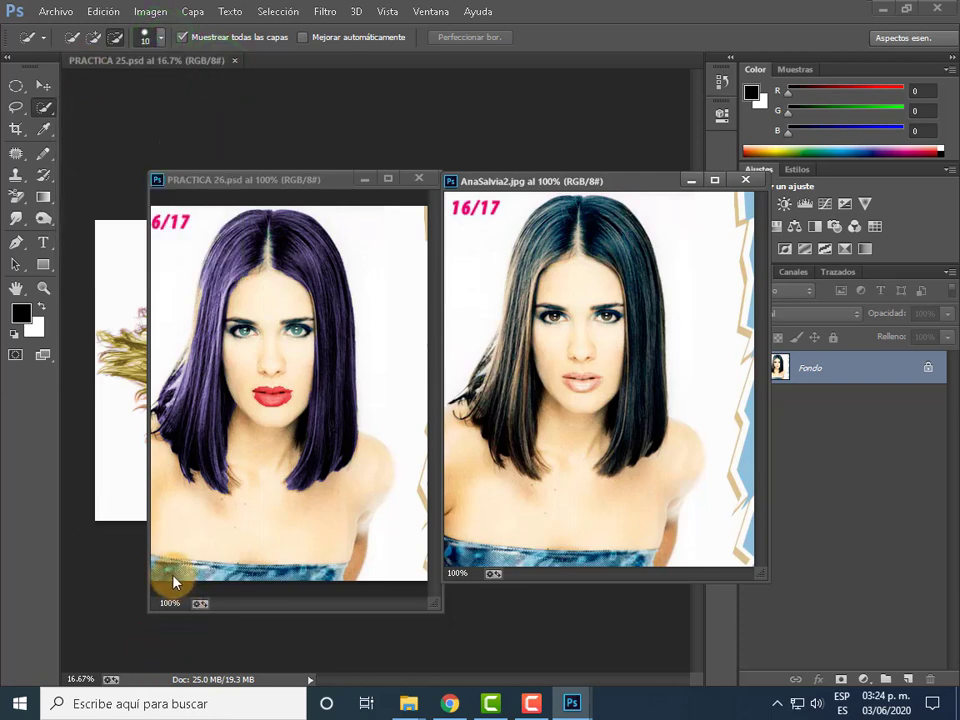
- Brush-select the denim top, dock PRACTICA 26 as a tab, and minimize AnaSalvia2
{"action": "left_click", "coordinate": [44, 107]}
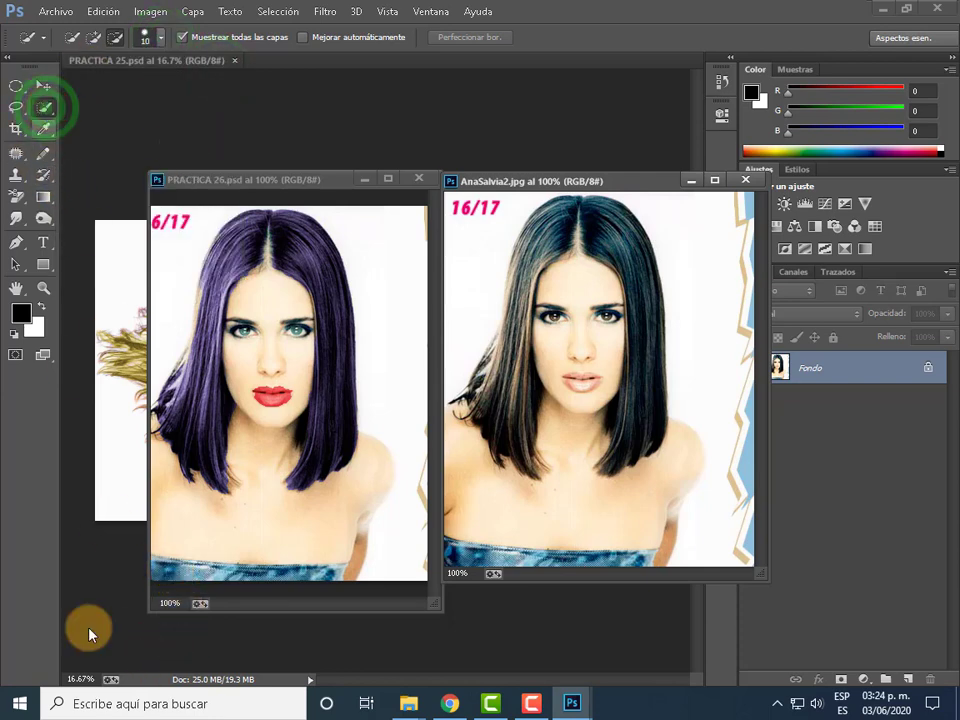
{"action": "left_click", "coordinate": [166, 570]}
{"action": "left_click", "coordinate": [313, 568]}
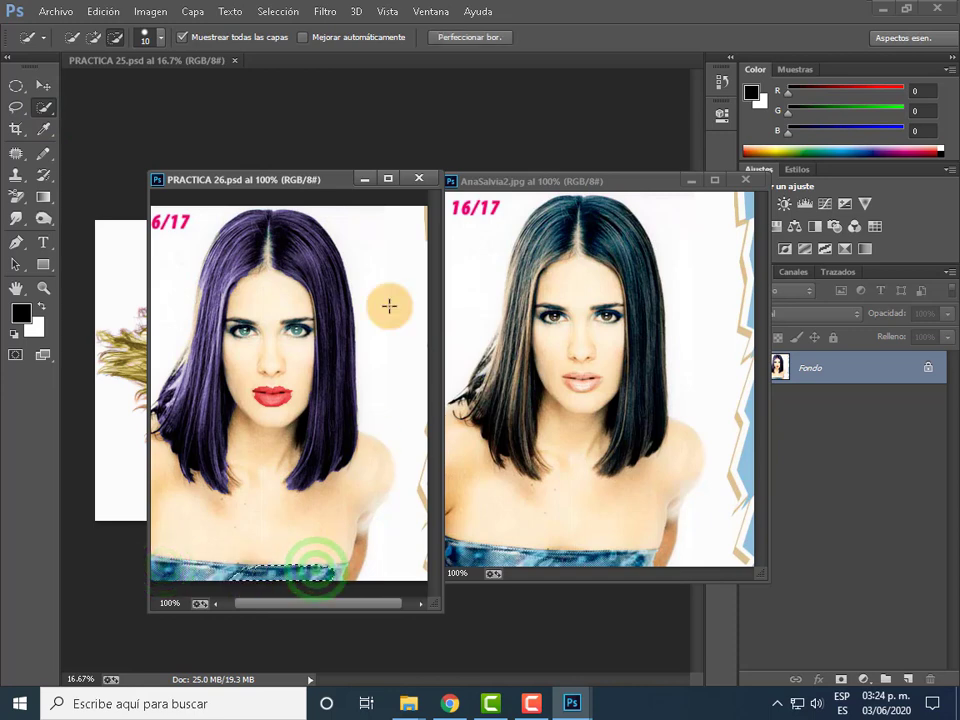
{"action": "left_click_drag", "start_coordinate": [315, 181], "coordinate": [321, 62]}
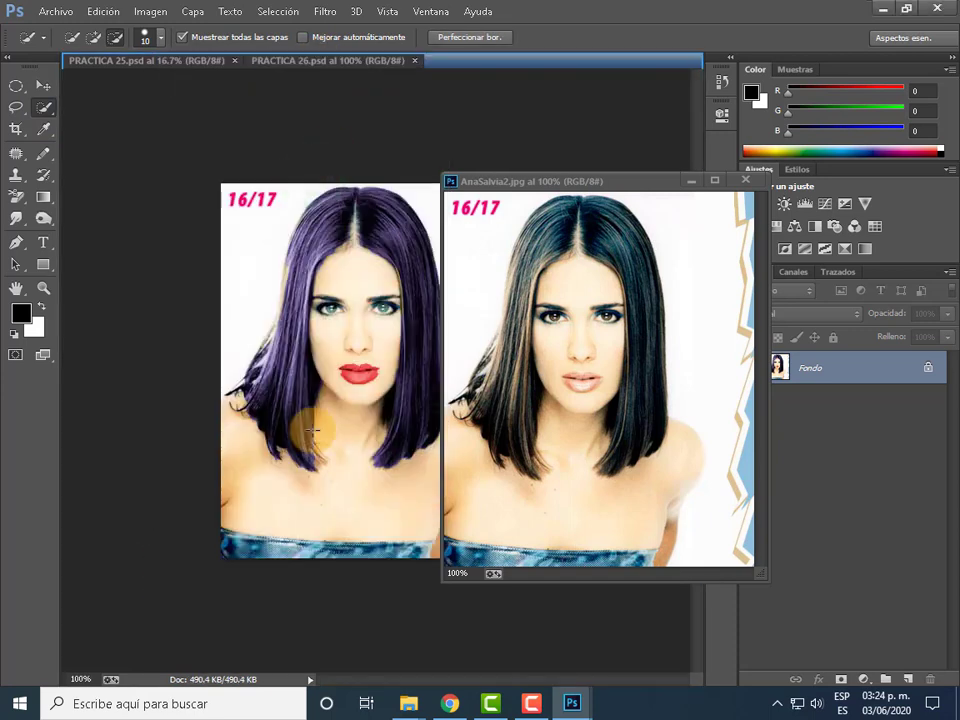
{"action": "left_click", "coordinate": [690, 183]}
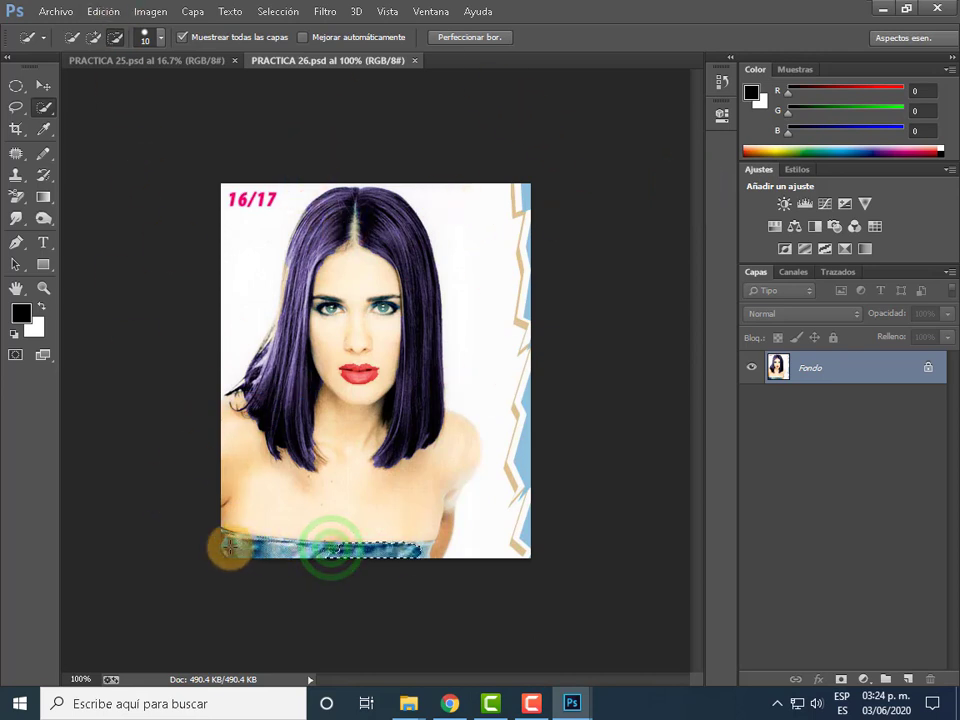
{"action": "left_click", "coordinate": [93, 37]}
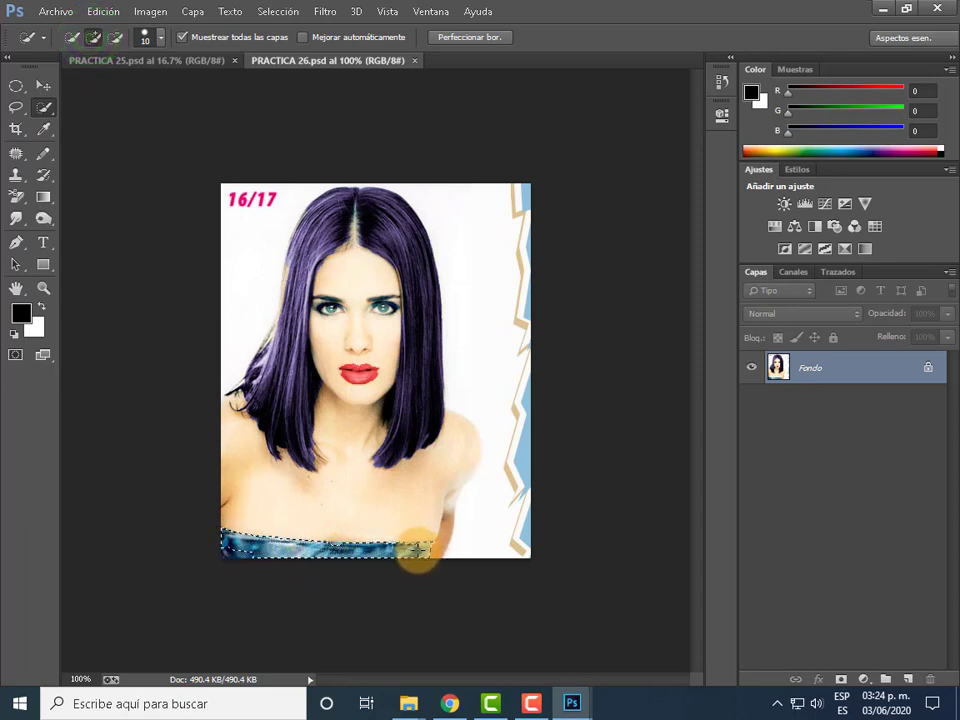
{"action": "left_click", "coordinate": [150, 11]}
{"action": "mouse_move", "coordinate": [160, 53]}
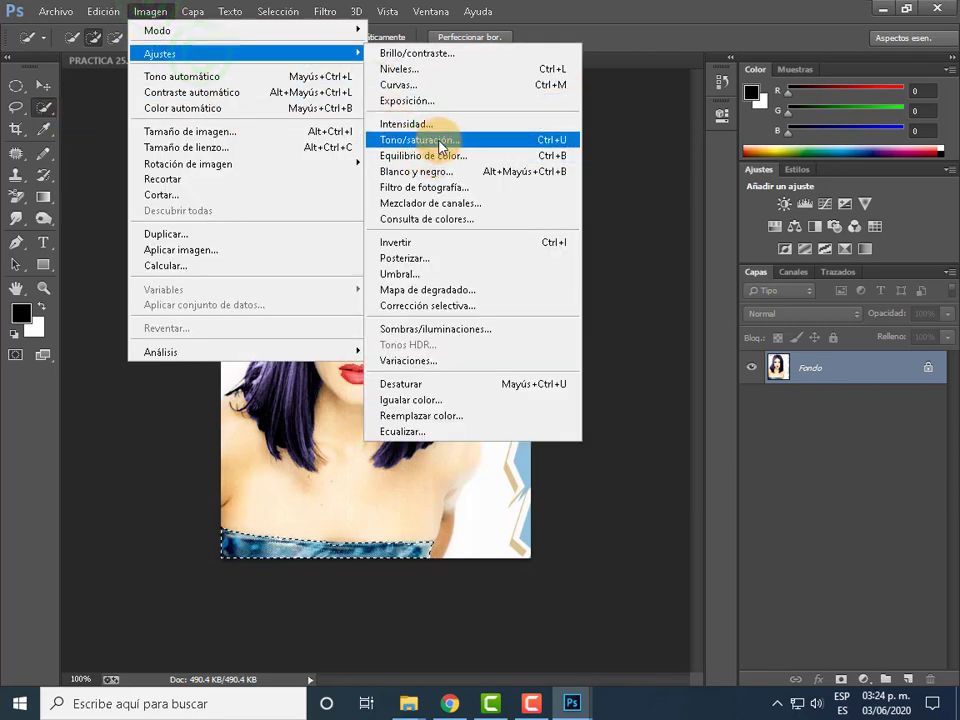
- Colorize the denim top purple with Hue/Saturation (Hue 265, Saturation 70), then deselect
{"action": "left_click", "coordinate": [438, 140]}
{"action": "left_click", "coordinate": [843, 351]}
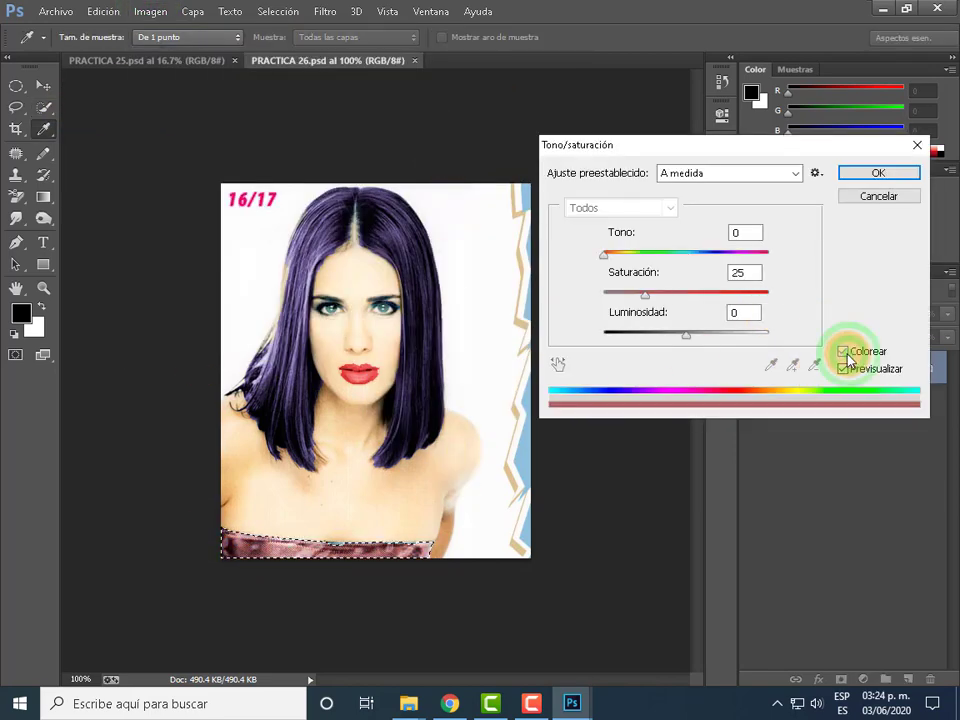
{"action": "left_click", "coordinate": [604, 256]}
{"action": "left_click_drag", "start_coordinate": [618, 265], "coordinate": [669, 260]}
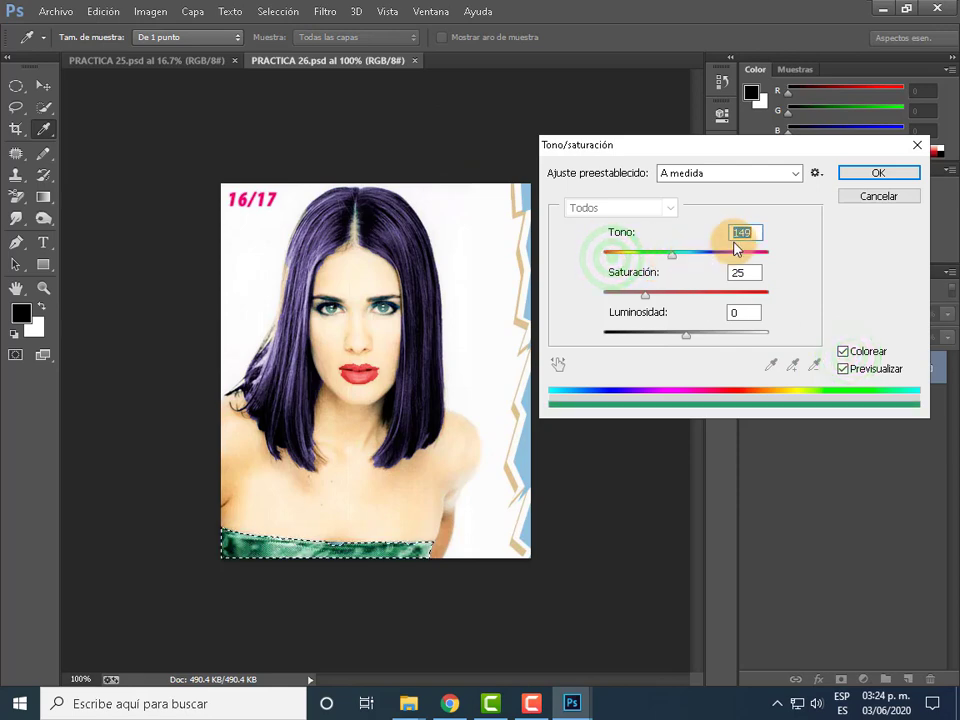
{"action": "left_click_drag", "start_coordinate": [722, 300], "coordinate": [718, 292]}
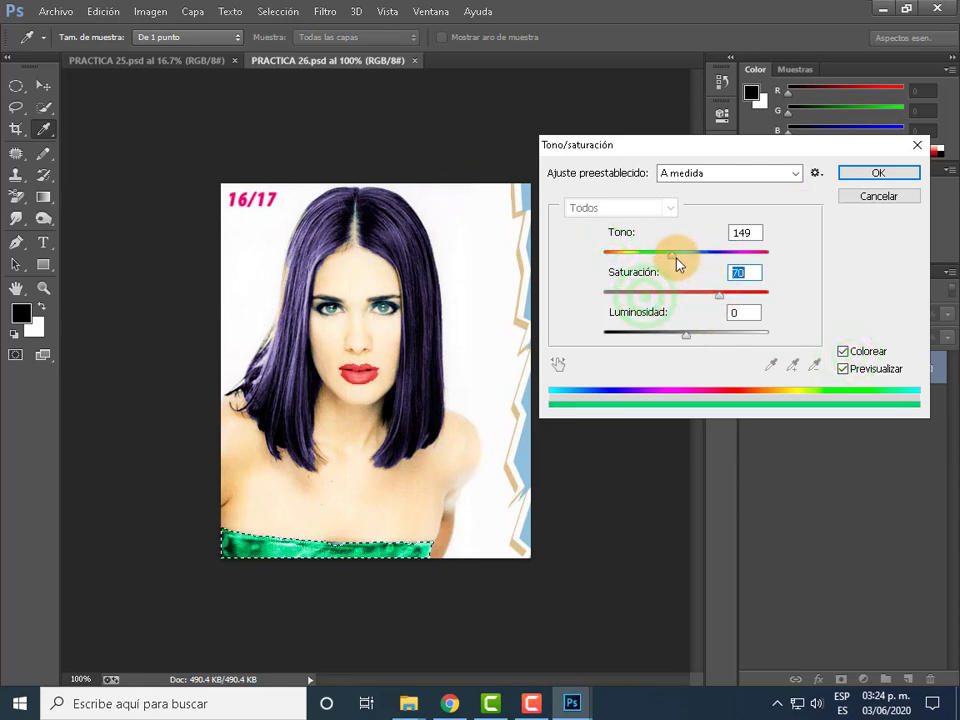
{"action": "left_click_drag", "start_coordinate": [671, 253], "coordinate": [726, 254]}
{"action": "left_click", "coordinate": [866, 180]}
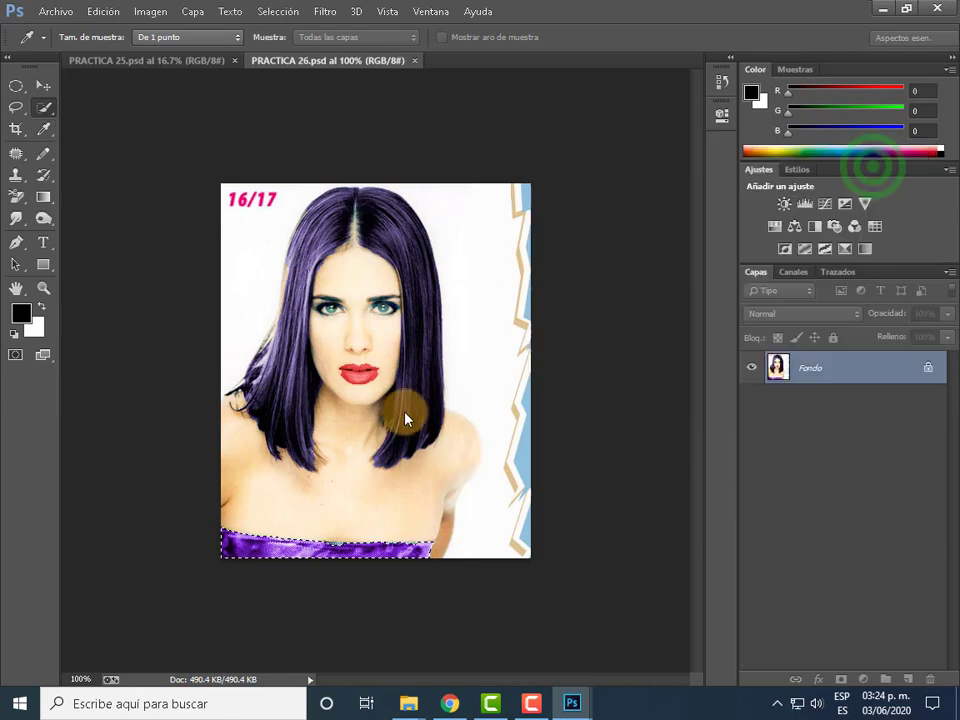
{"action": "key", "text": "w"}
{"action": "left_click", "coordinate": [591, 255]}
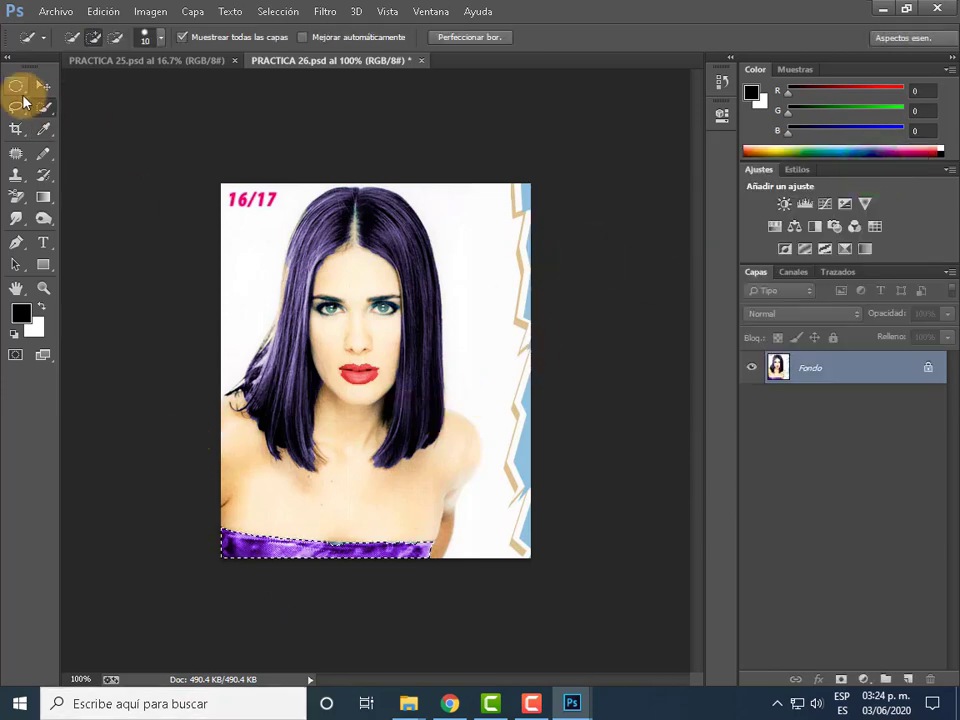
{"action": "left_click", "coordinate": [16, 86]}
{"action": "left_click", "coordinate": [237, 335]}
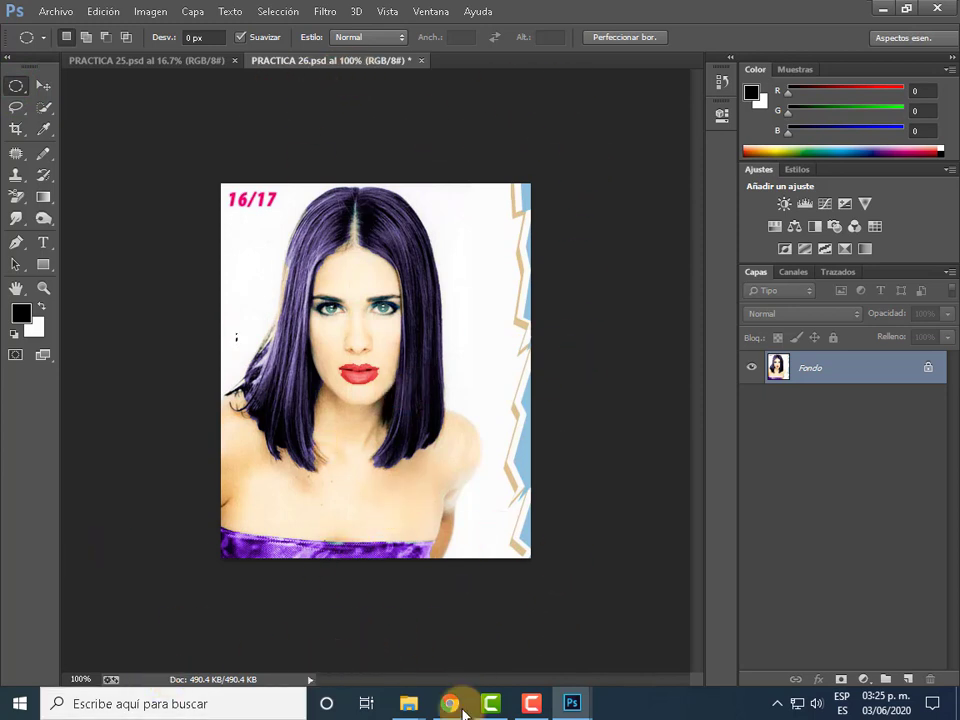
{"action": "left_click", "coordinate": [571, 703]}
{"action": "left_click", "coordinate": [628, 662]}
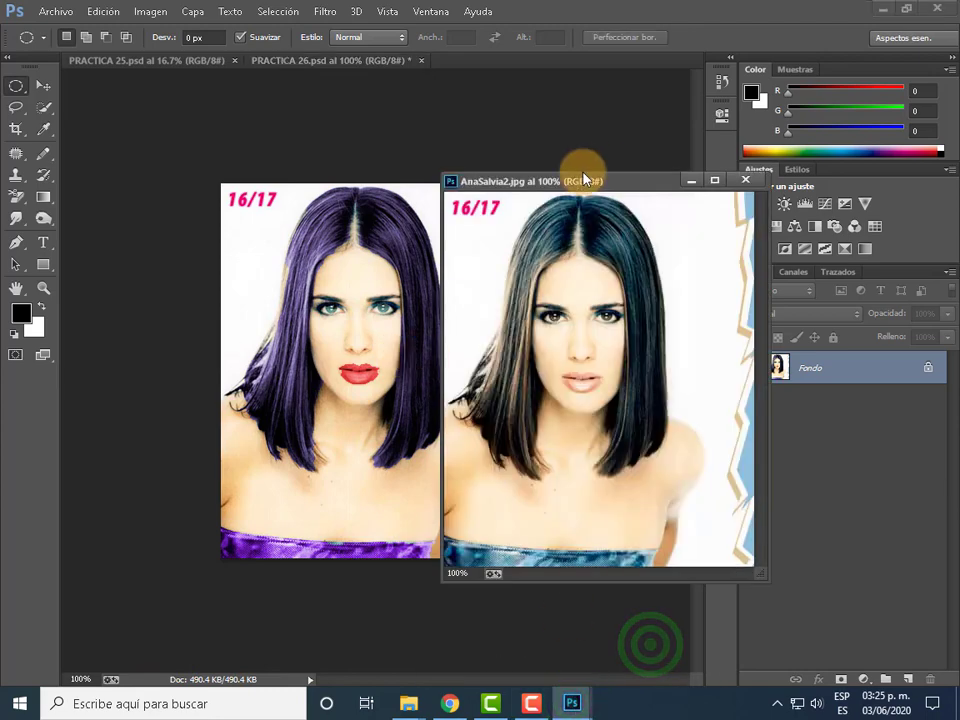
{"action": "left_click_drag", "start_coordinate": [632, 181], "coordinate": [752, 145]}
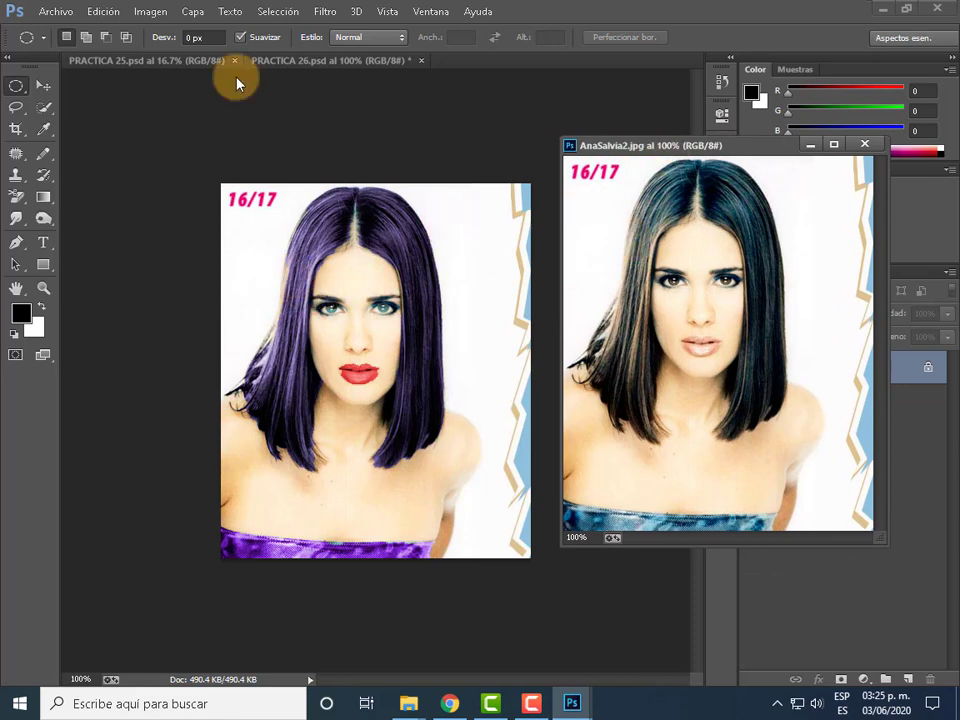
{"action": "left_click", "coordinate": [56, 11]}
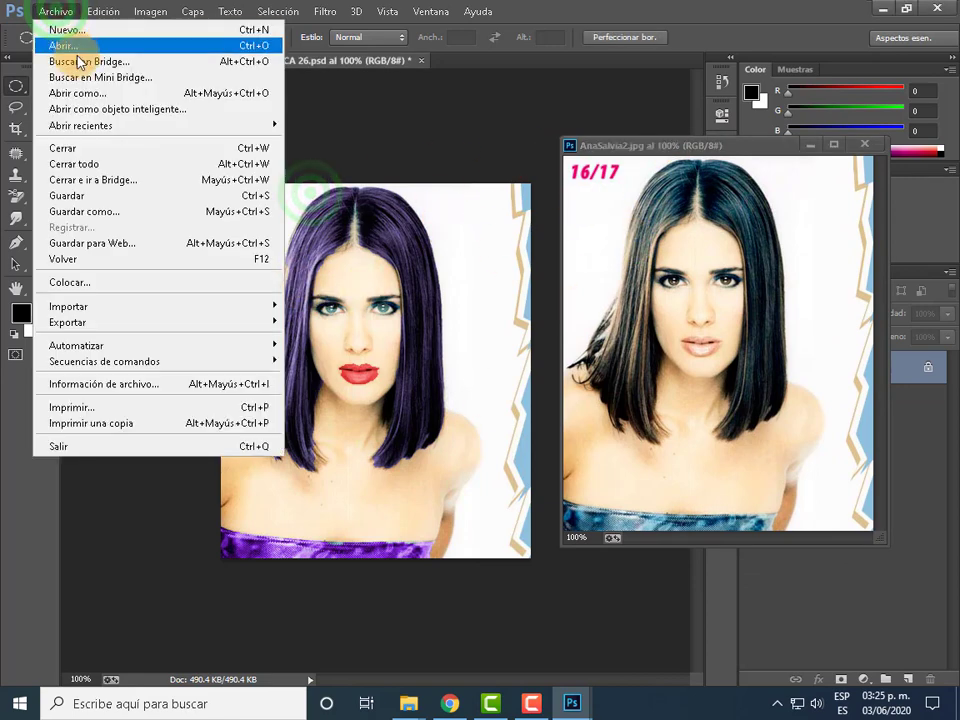
{"action": "left_click", "coordinate": [99, 200]}
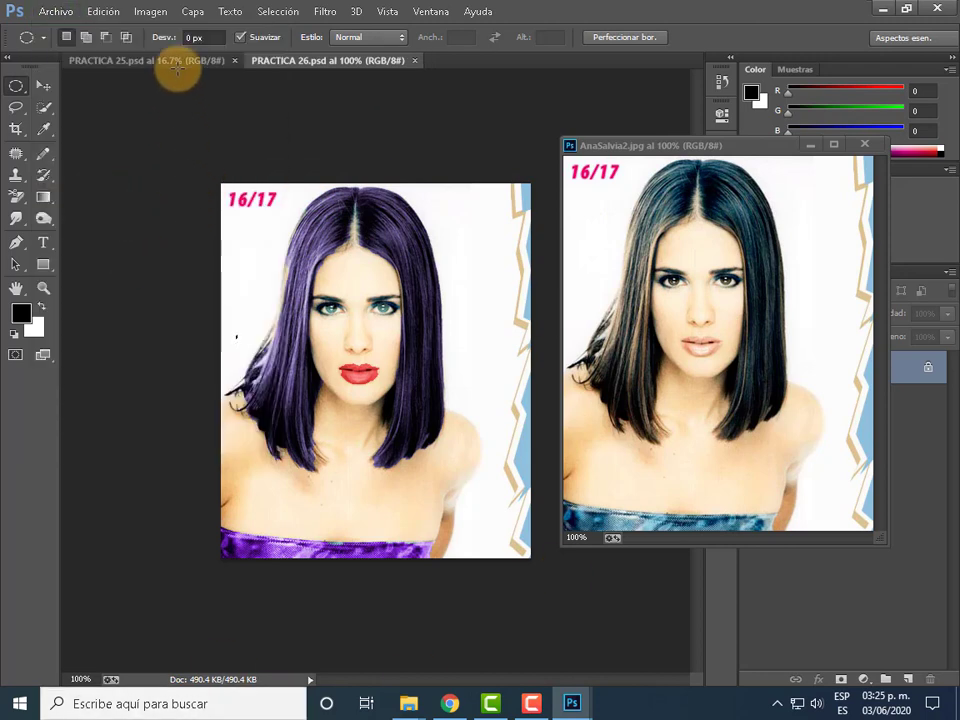
{"action": "left_click", "coordinate": [108, 60]}
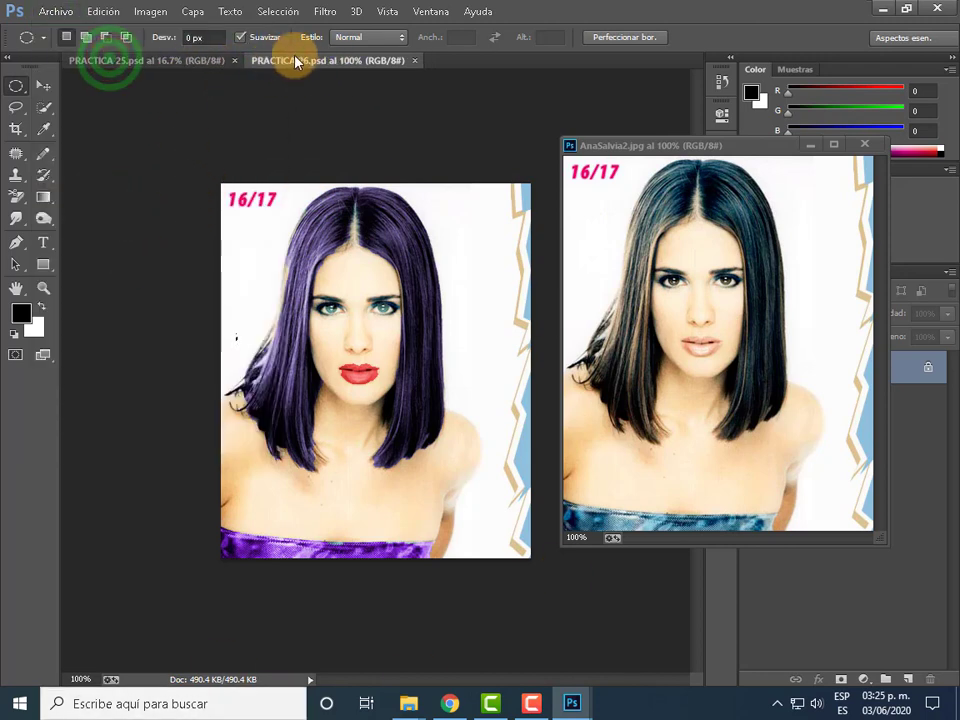
{"action": "left_click", "coordinate": [866, 144]}
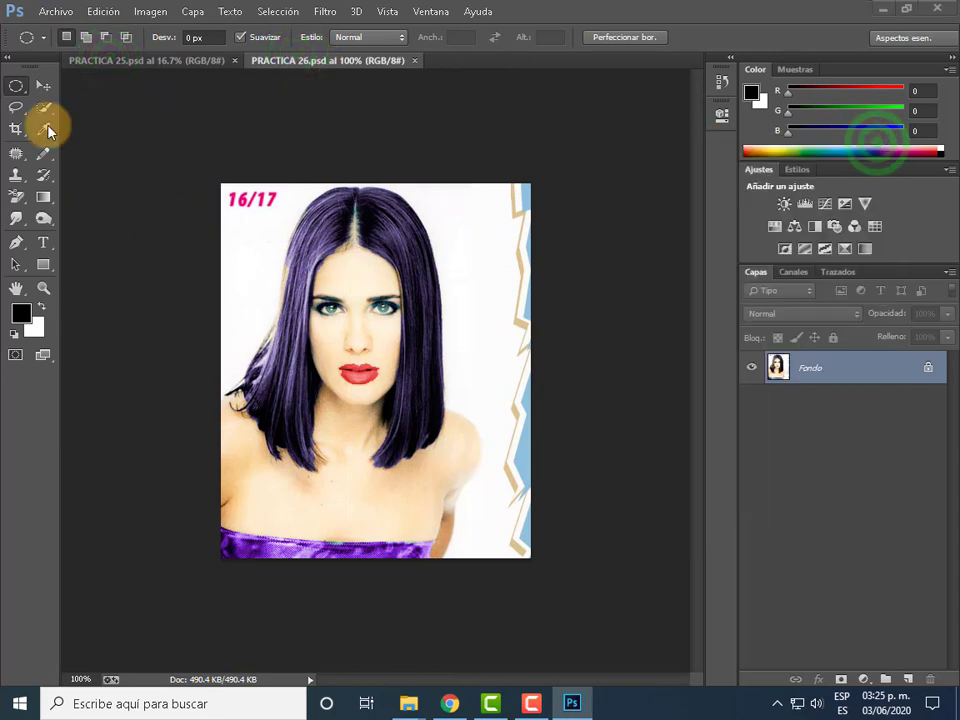
{"action": "left_click", "coordinate": [172, 70]}
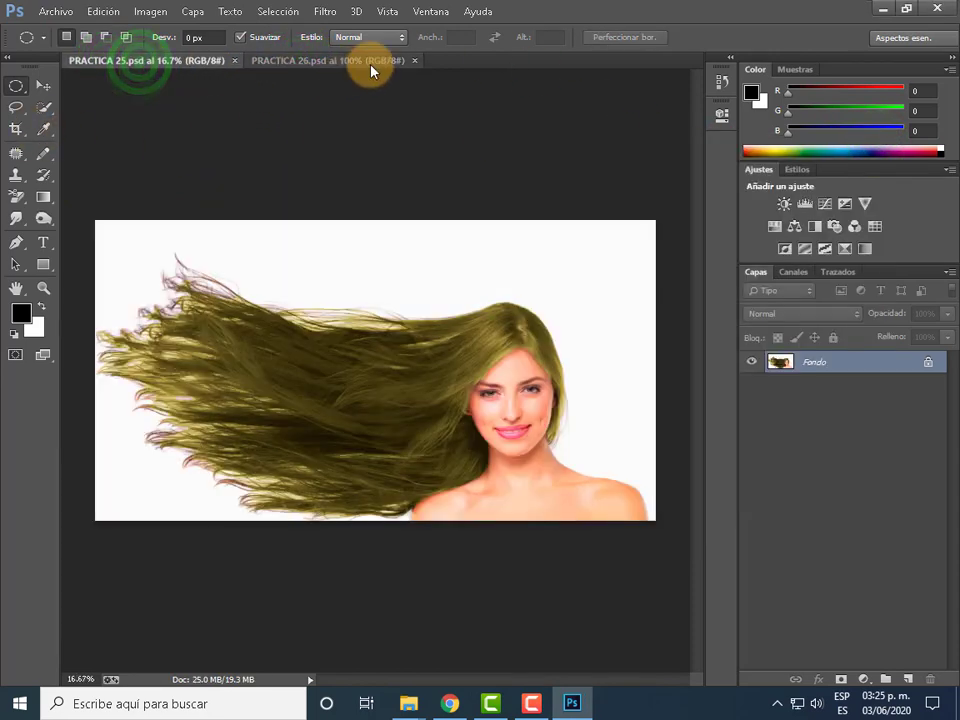
{"action": "left_click", "coordinate": [414, 61]}
{"action": "left_click", "coordinate": [236, 61]}
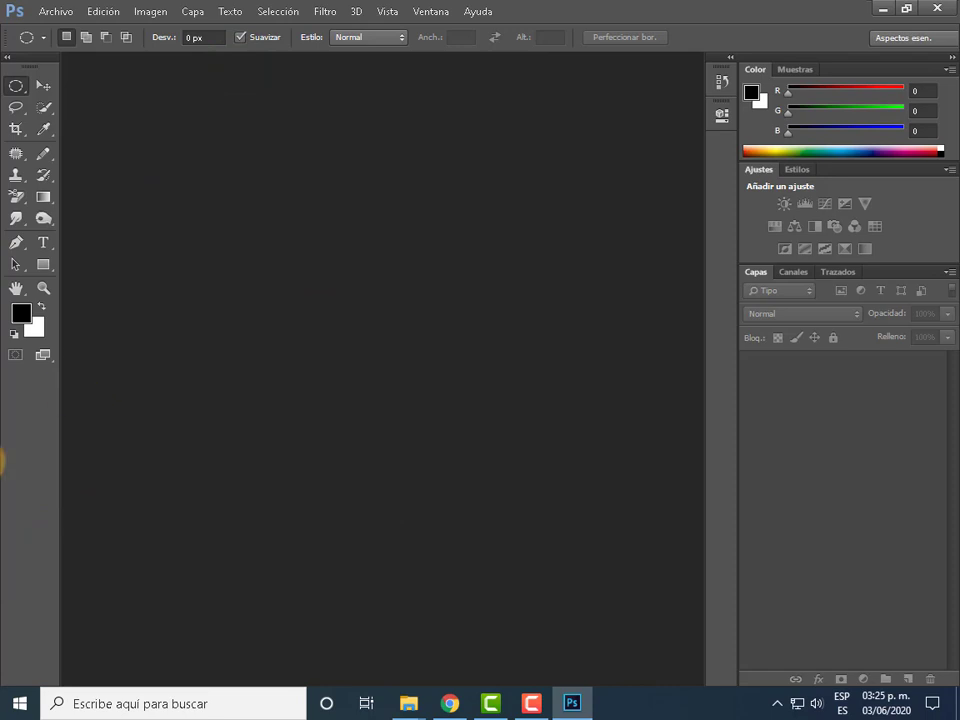
- Create a new 500 × 500 pixel, 72 ppi white document, Sin título-1
{"action": "left_click", "coordinate": [57, 17]}
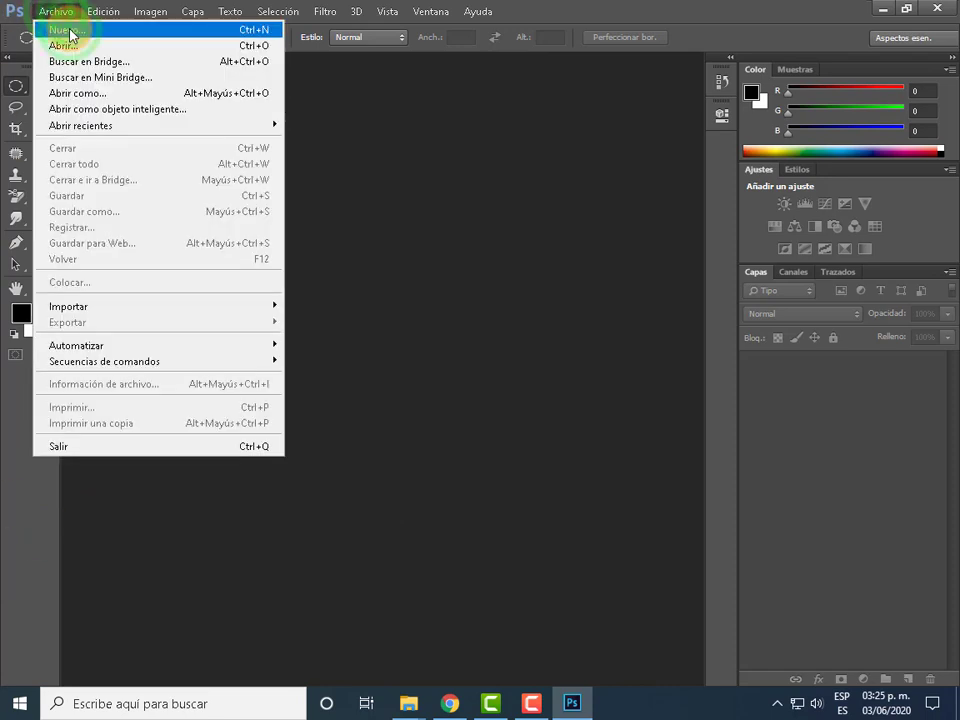
{"action": "left_click", "coordinate": [68, 29]}
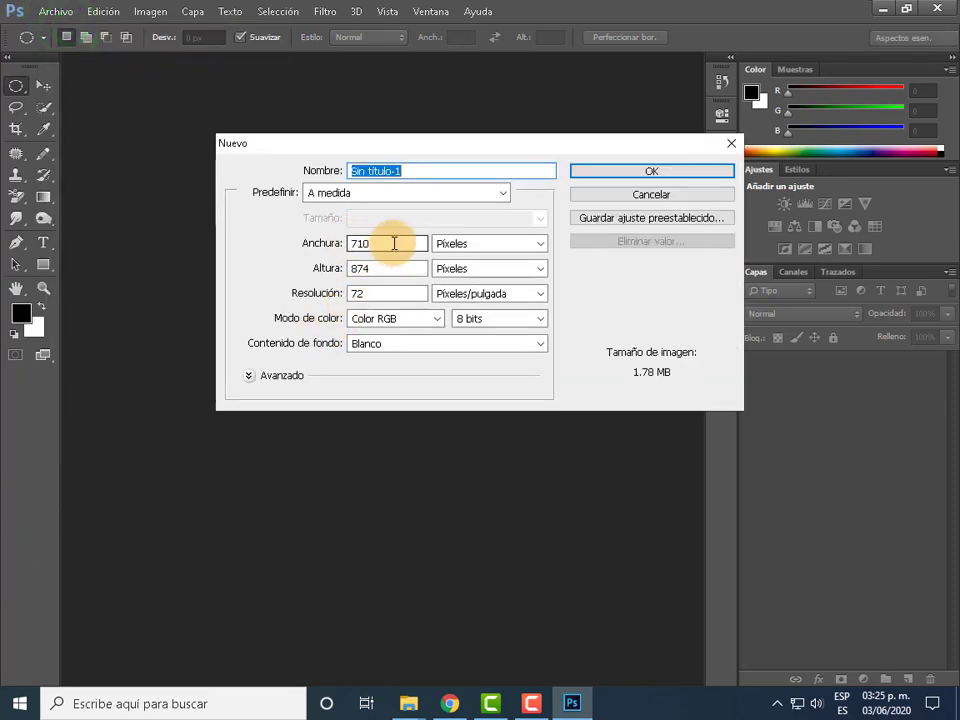
{"action": "left_click", "coordinate": [531, 705]}
{"action": "left_click", "coordinate": [531, 705]}
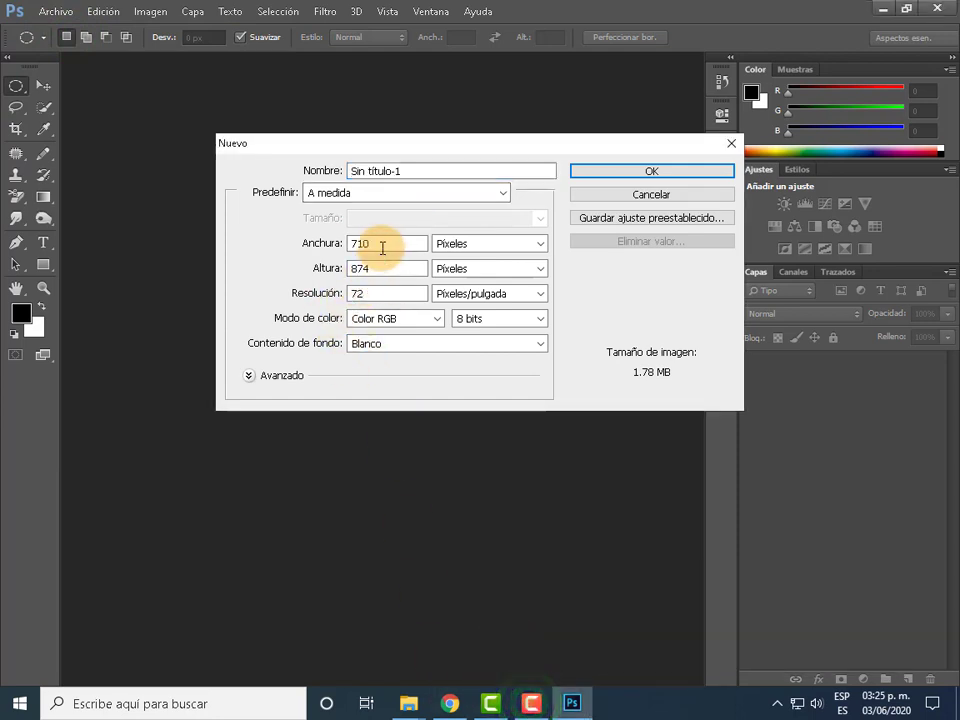
{"action": "left_click", "coordinate": [476, 245]}
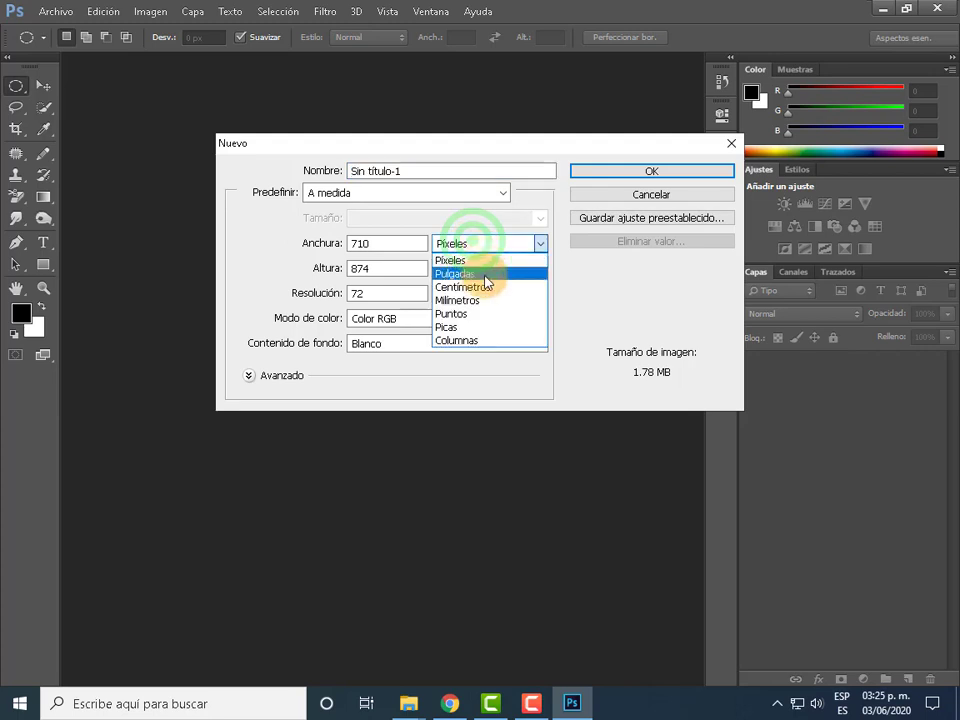
{"action": "left_click", "coordinate": [478, 261]}
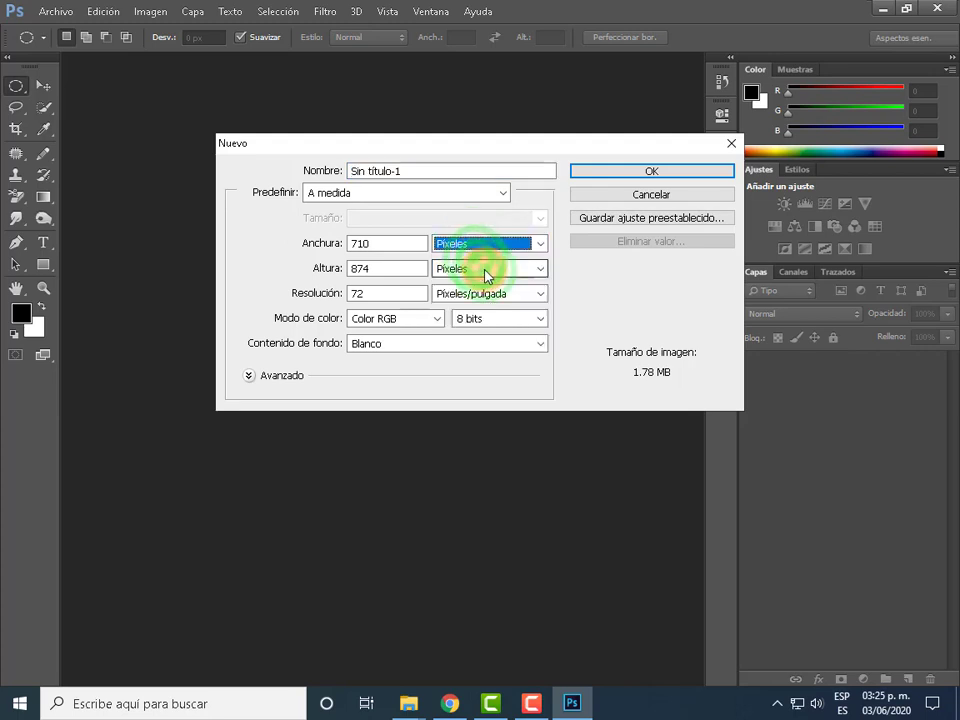
{"action": "double_click", "coordinate": [390, 243]}
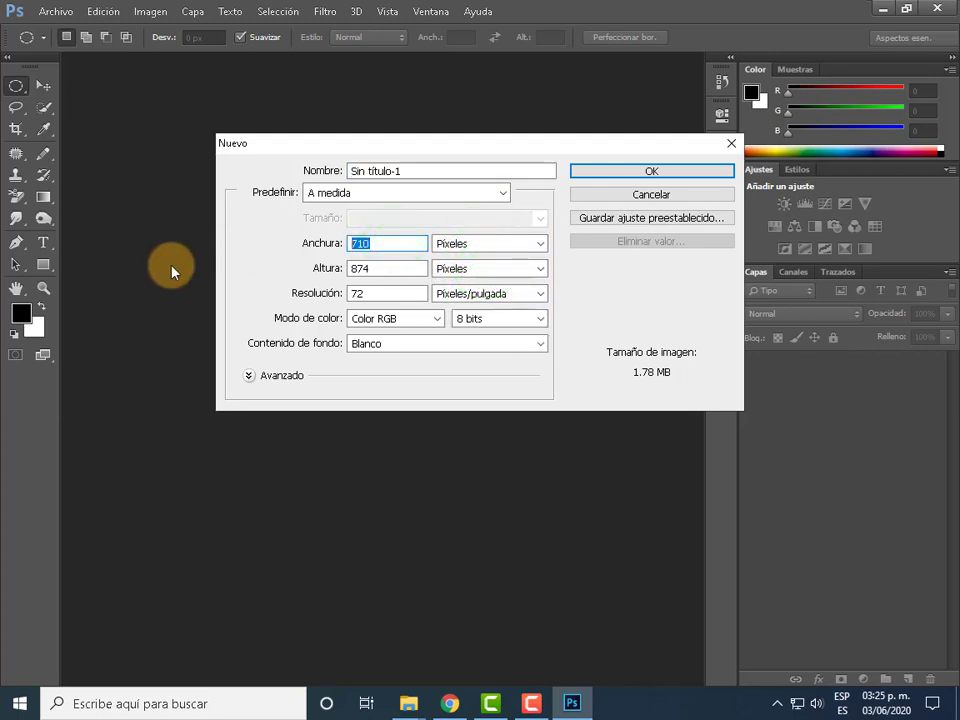
{"action": "type", "text": "500"}
{"action": "double_click", "coordinate": [386, 266]}
{"action": "type", "text": "500"}
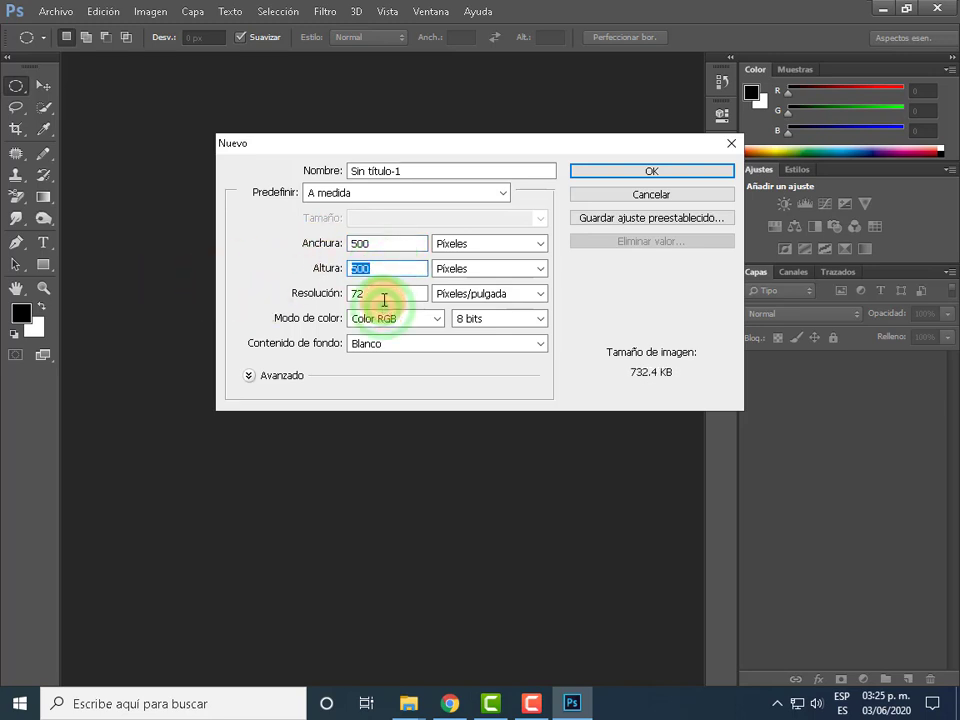
{"action": "double_click", "coordinate": [383, 294]}
{"action": "key", "text": "Return"}
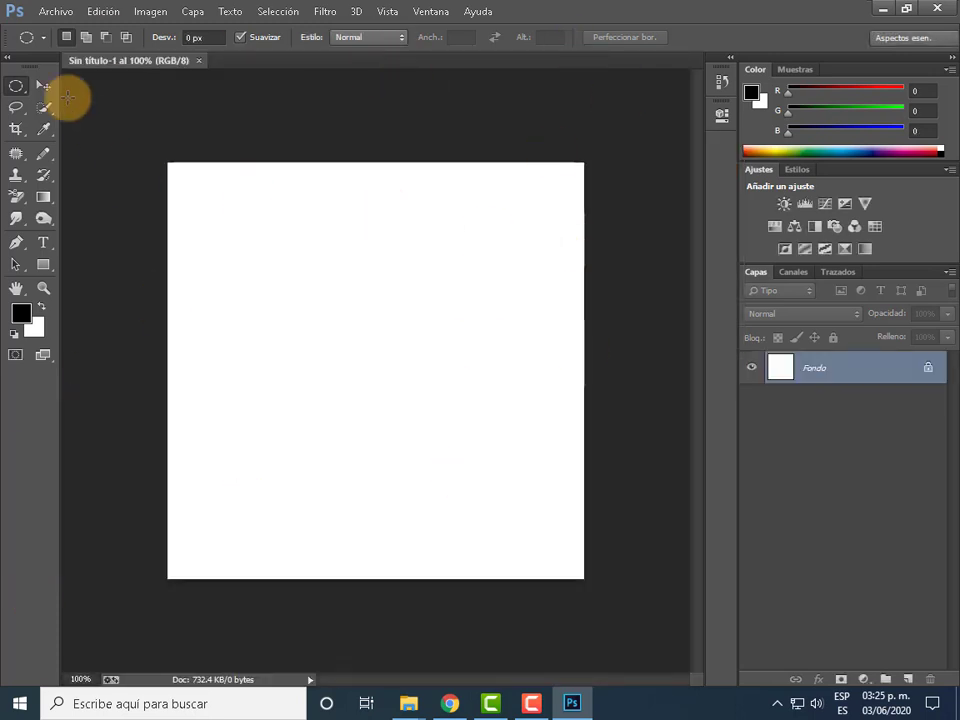
- Set the foreground colour to red ed1010 and the background to yellow f6e804
{"action": "left_click", "coordinate": [43, 306]}
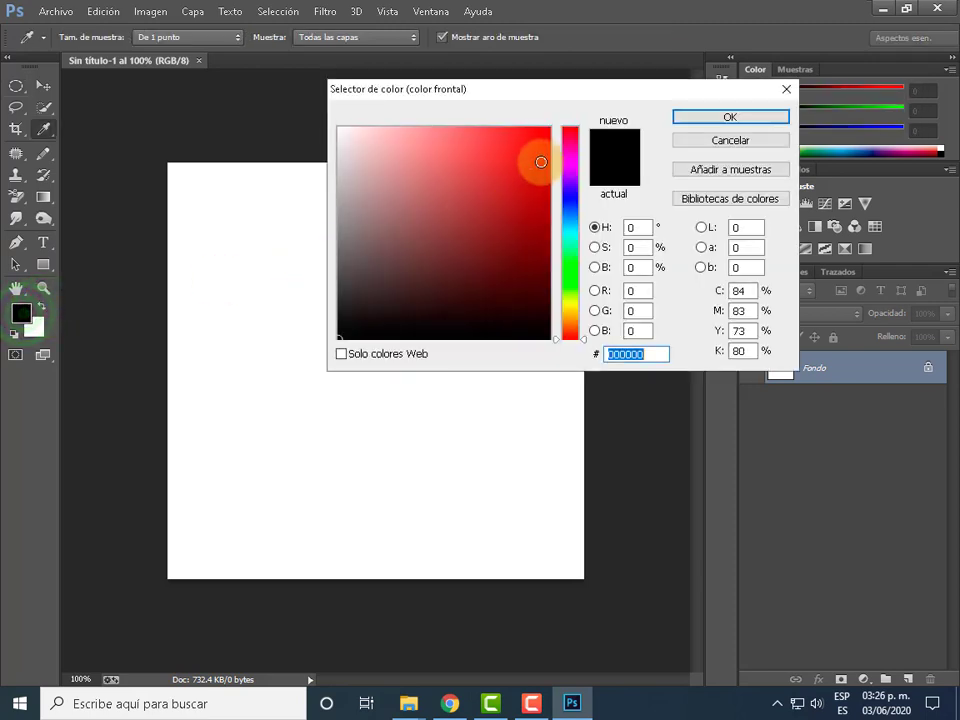
{"action": "left_click", "coordinate": [536, 142]}
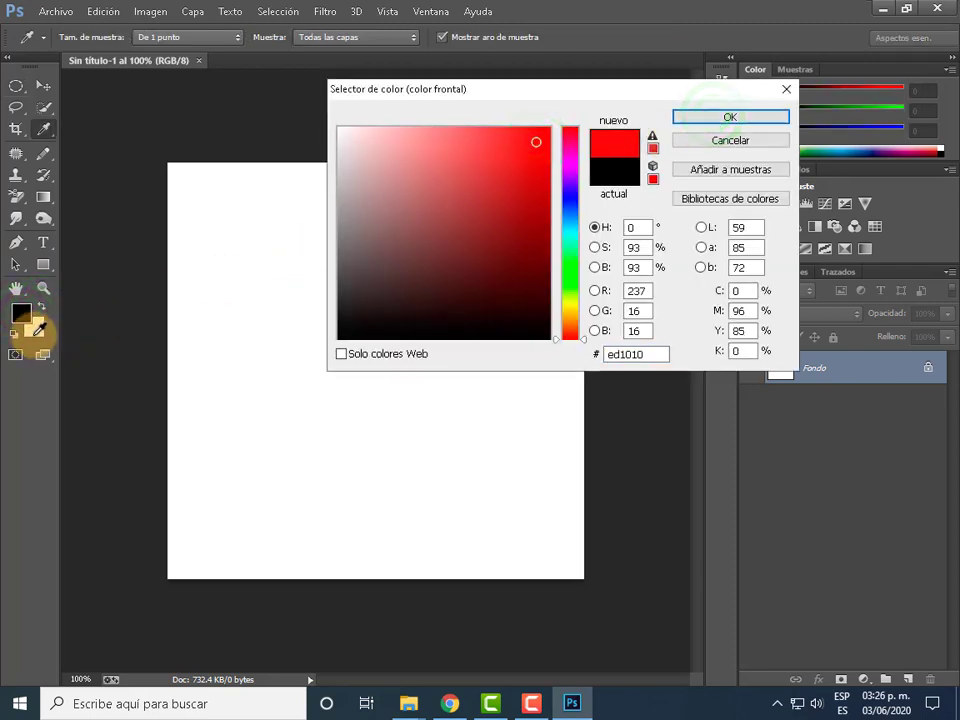
{"action": "left_click", "coordinate": [760, 118]}
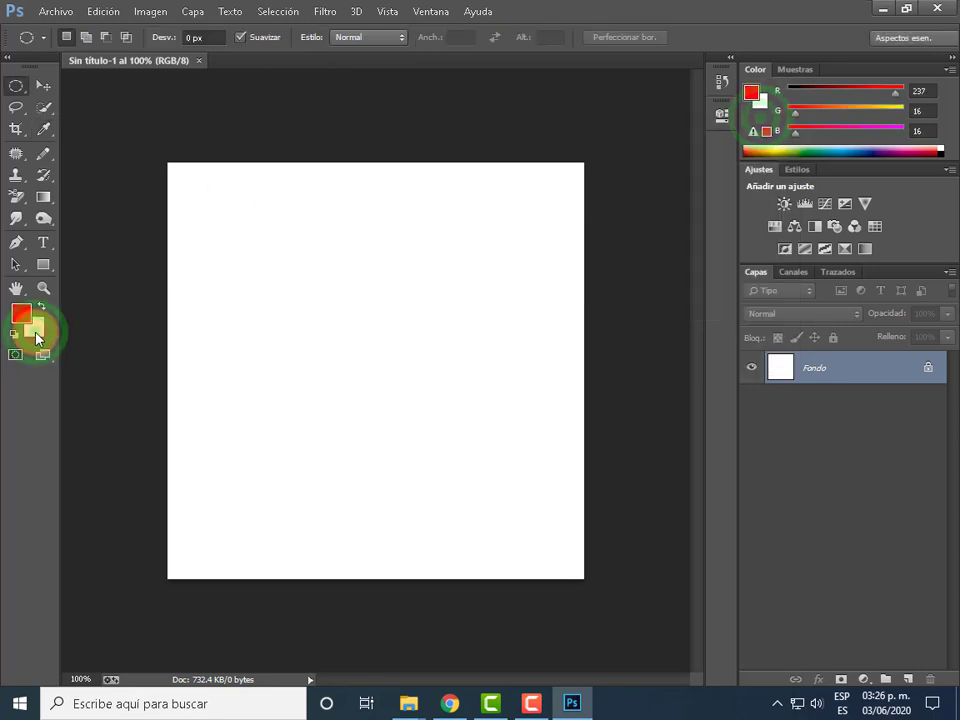
{"action": "left_click", "coordinate": [36, 336]}
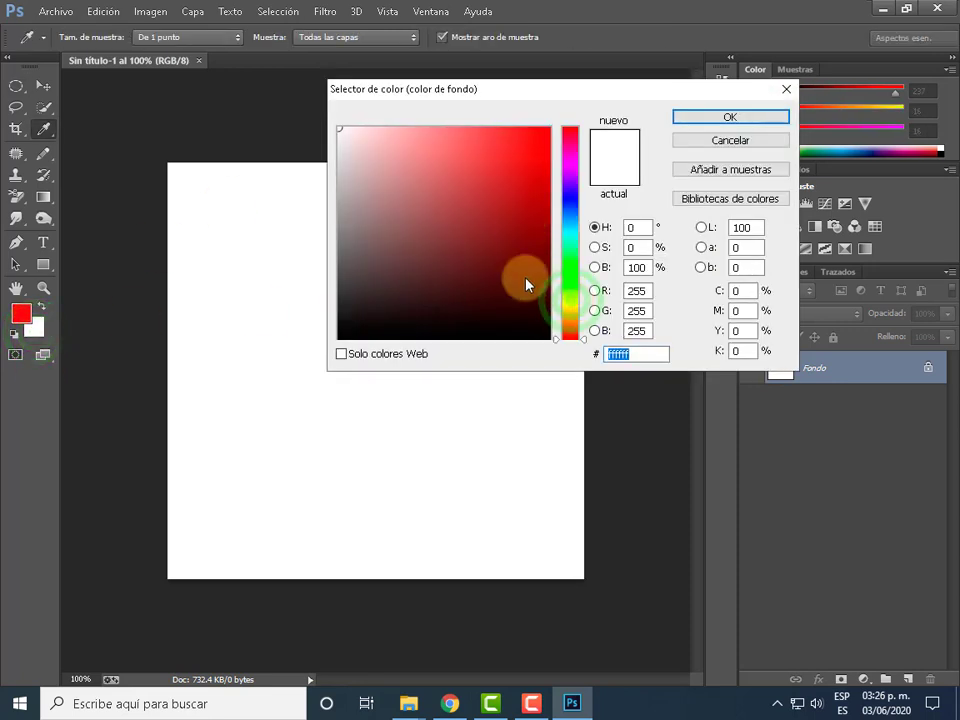
{"action": "left_click_drag", "start_coordinate": [570, 320], "coordinate": [570, 283]}
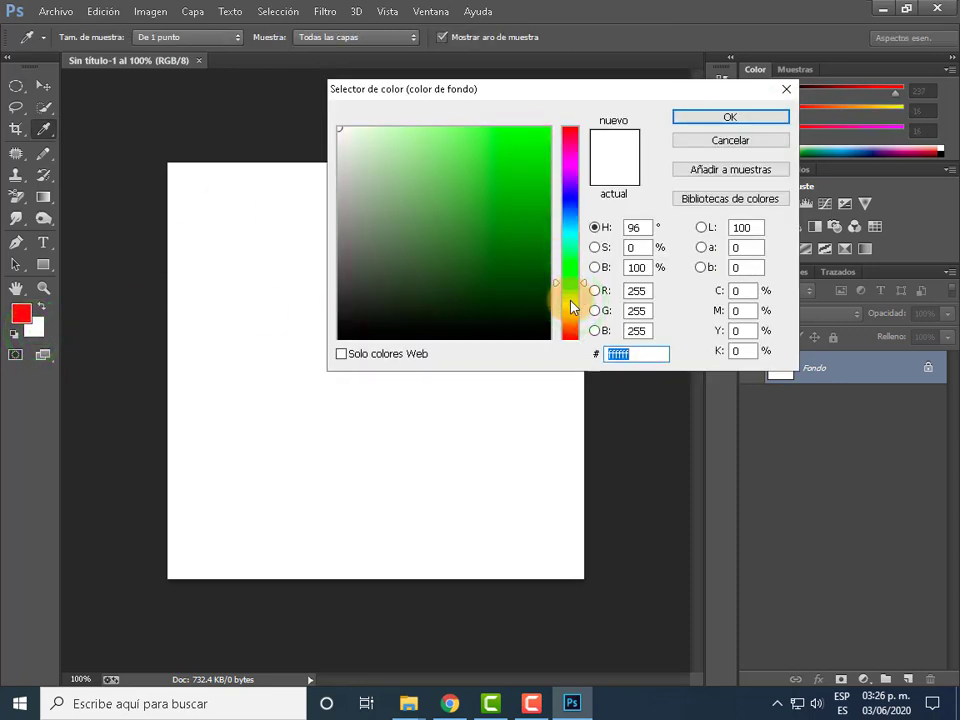
{"action": "left_click", "coordinate": [571, 306]}
{"action": "left_click", "coordinate": [547, 134]}
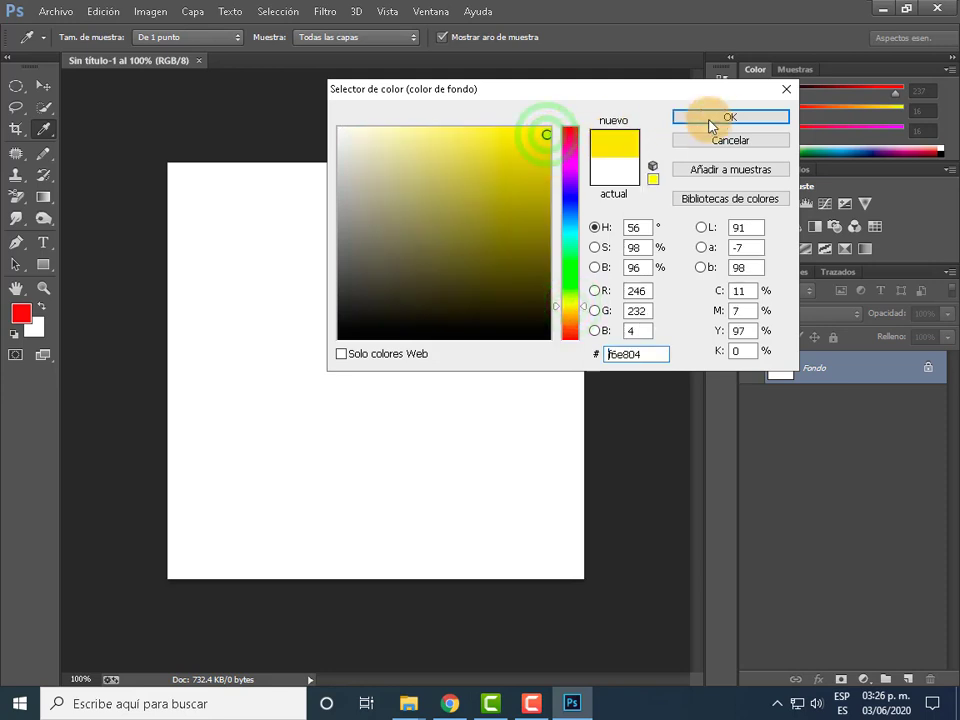
{"action": "left_click", "coordinate": [709, 117]}
{"action": "key", "text": "m"}
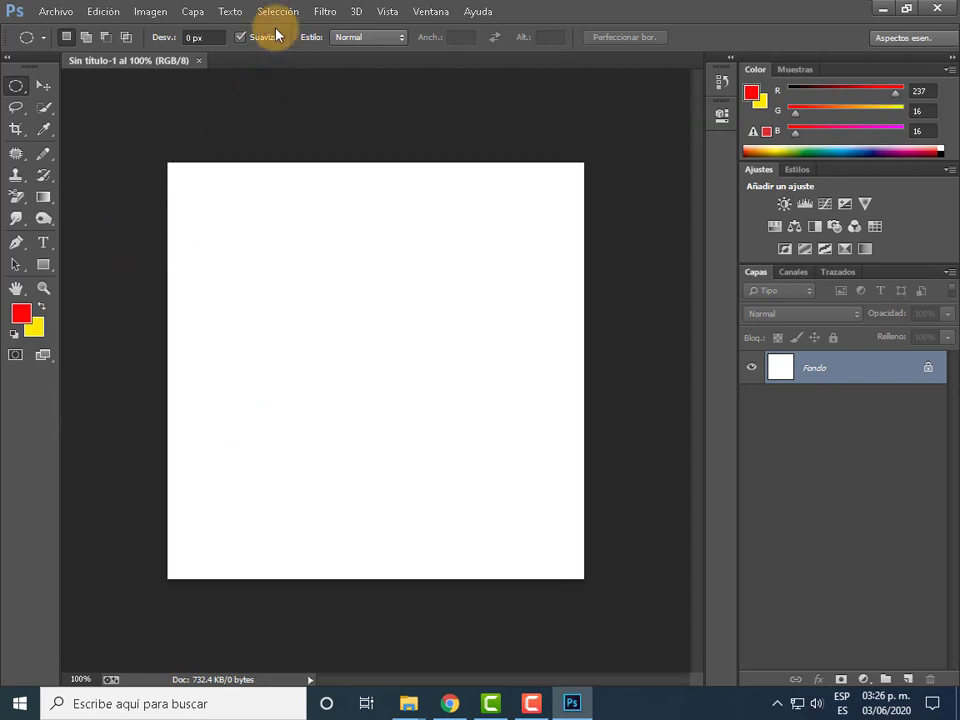
{"action": "left_click", "coordinate": [323, 14]}
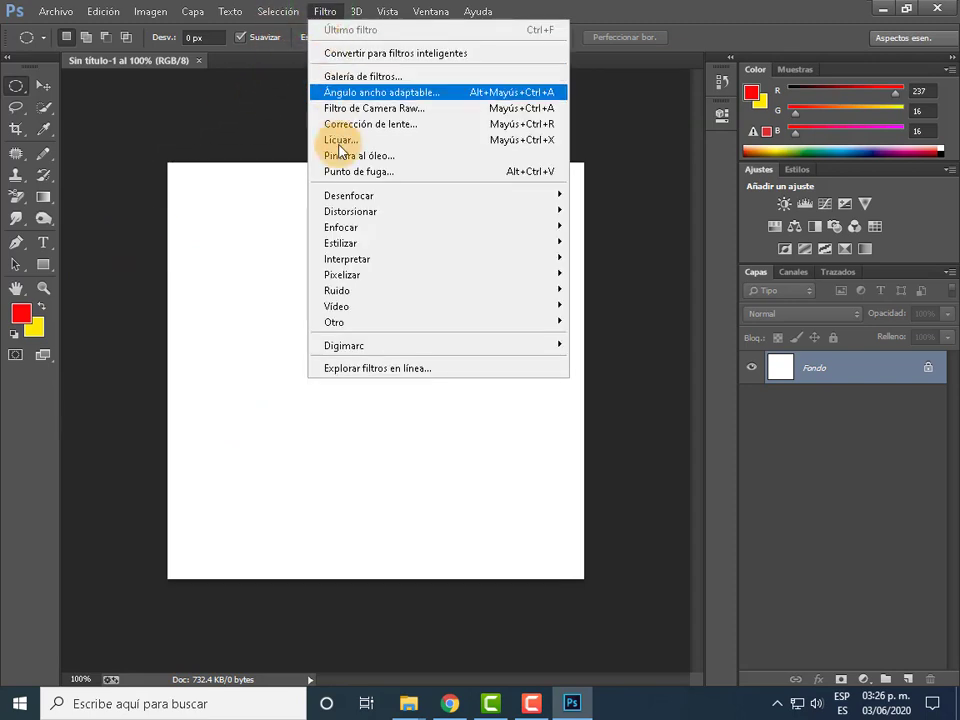
{"action": "left_click", "coordinate": [366, 202]}
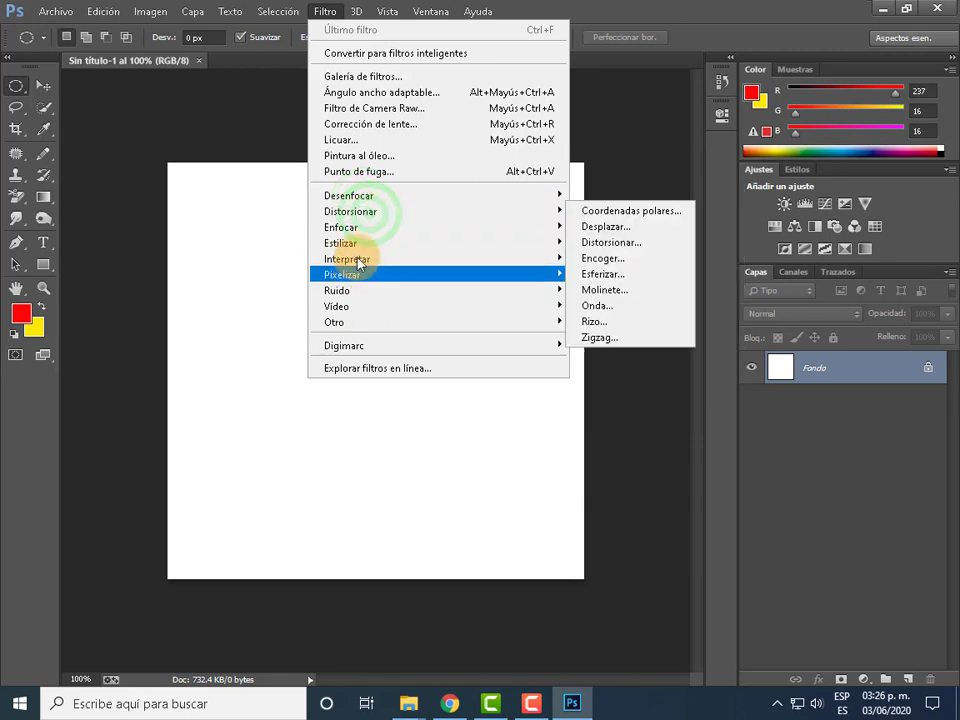
{"action": "left_click", "coordinate": [358, 229]}
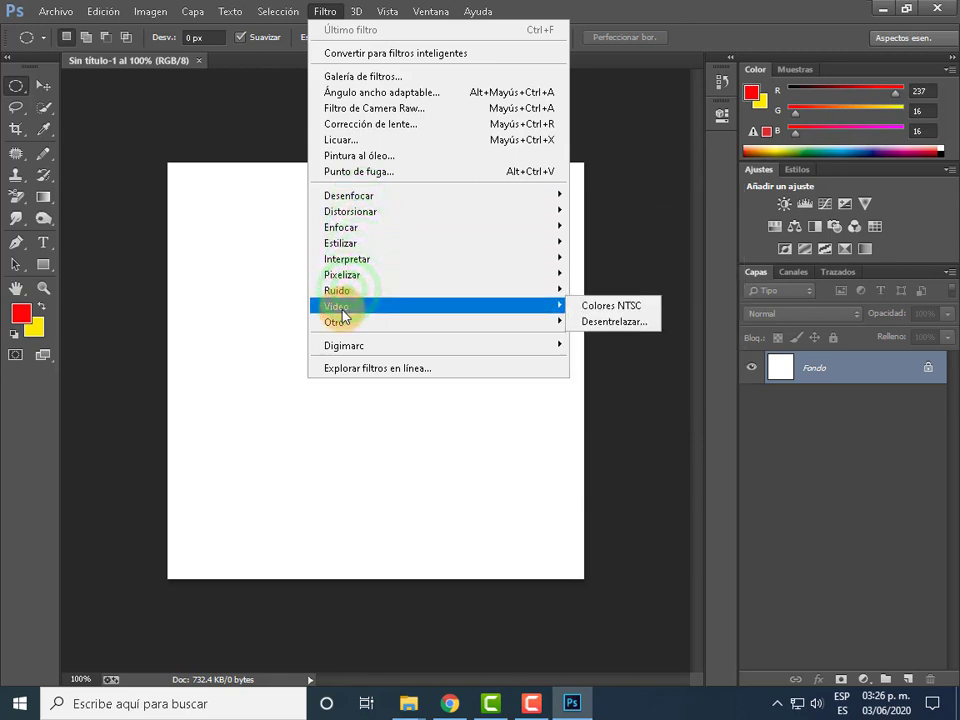
{"action": "left_click", "coordinate": [362, 216]}
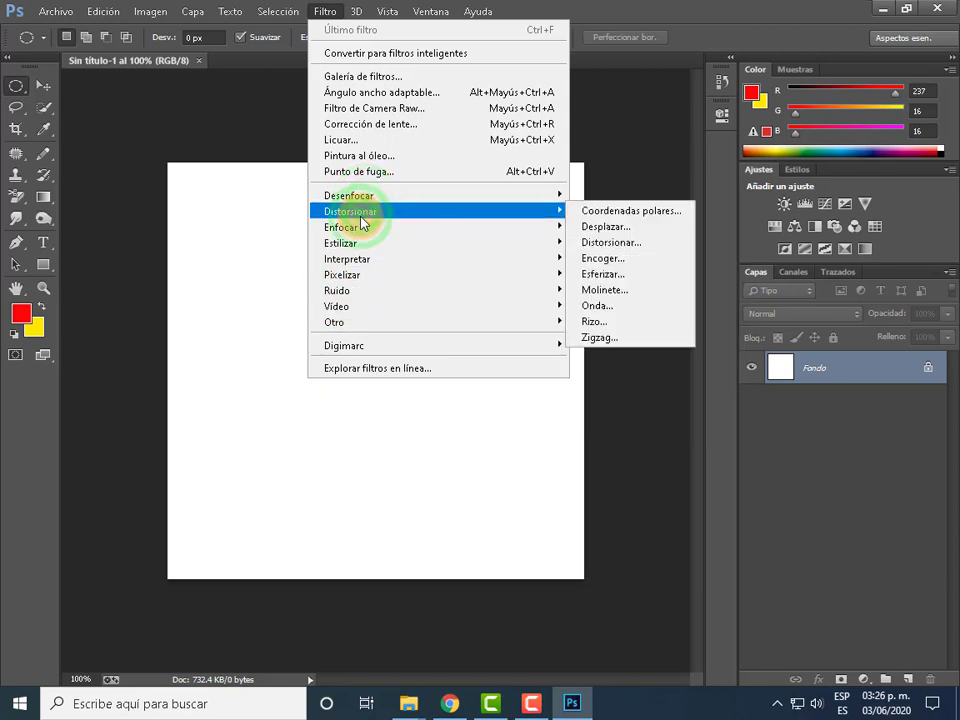
{"action": "mouse_move", "coordinate": [341, 227]}
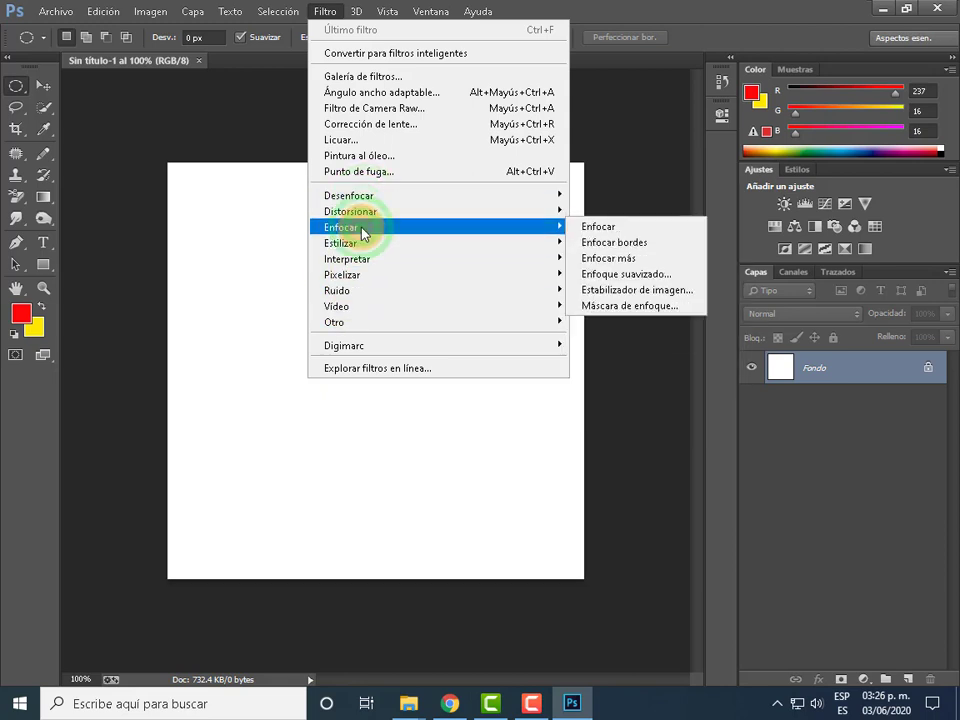
{"action": "left_click", "coordinate": [363, 243]}
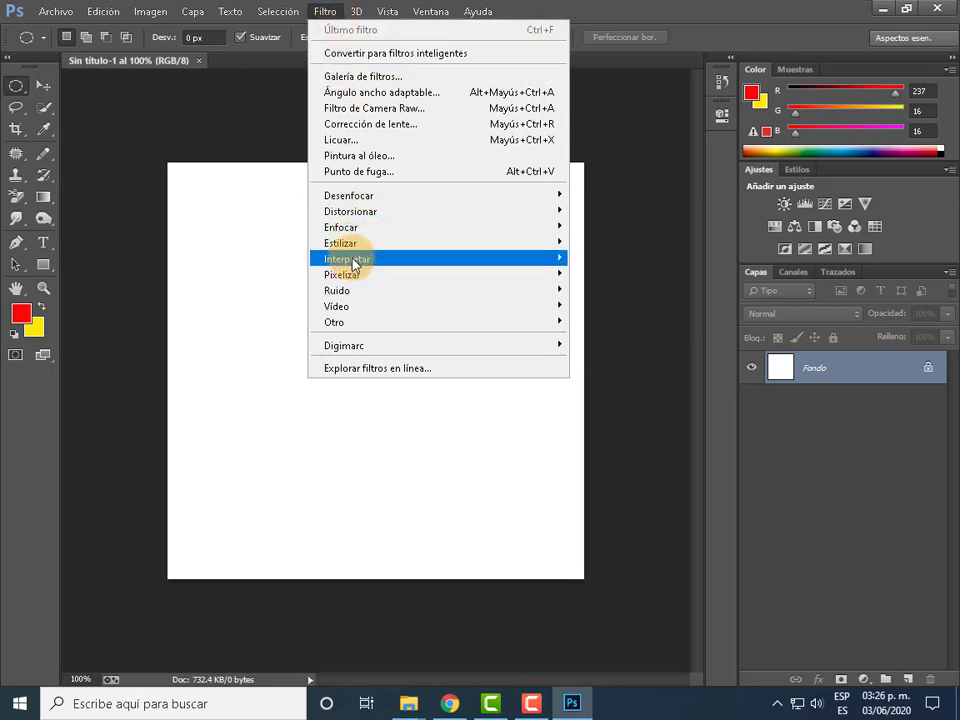
{"action": "left_click", "coordinate": [350, 258]}
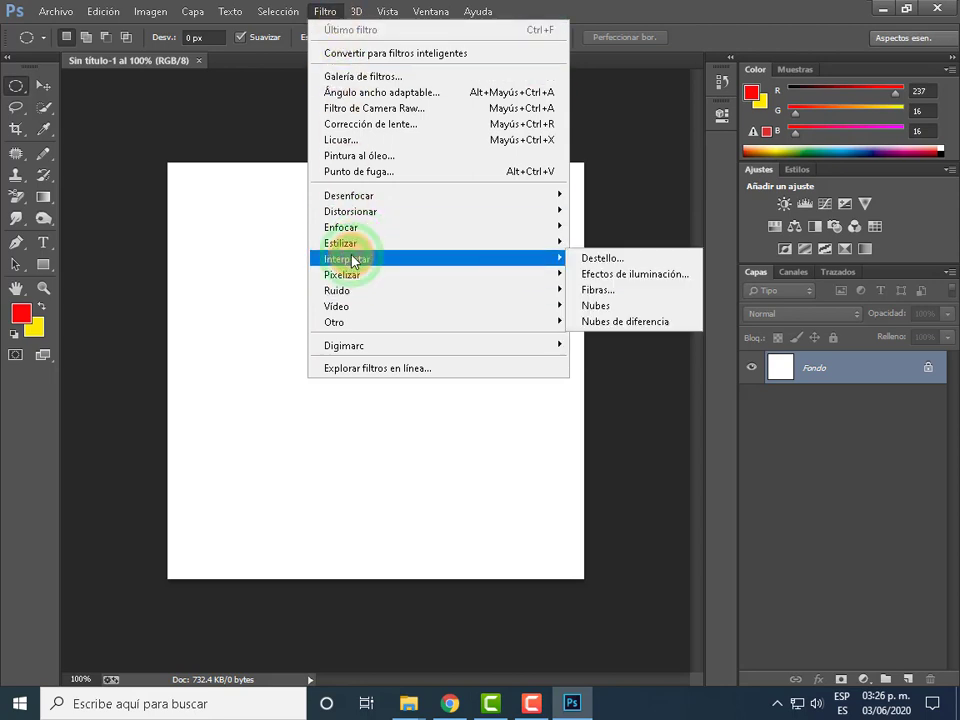
{"action": "left_click", "coordinate": [645, 323]}
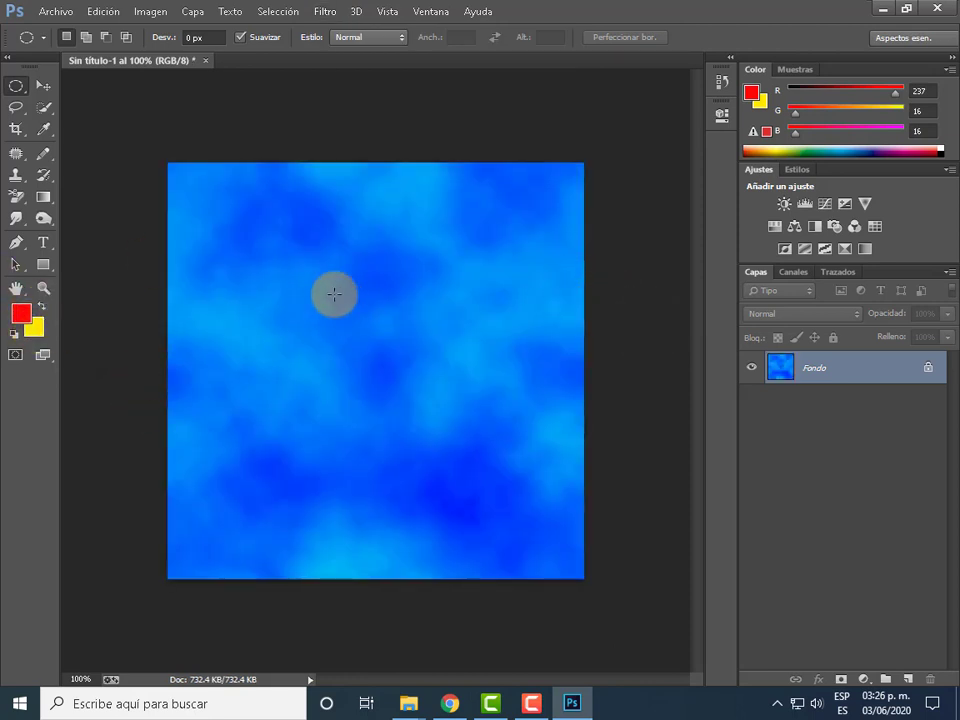
{"action": "left_click", "coordinate": [22, 316]}
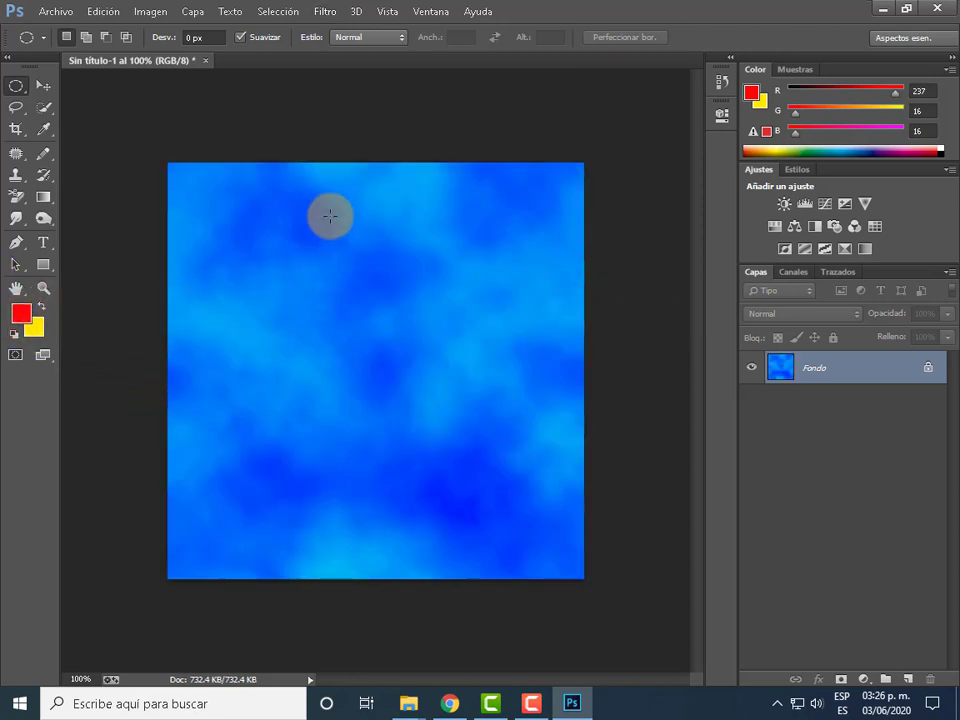
{"action": "left_click", "coordinate": [96, 356]}
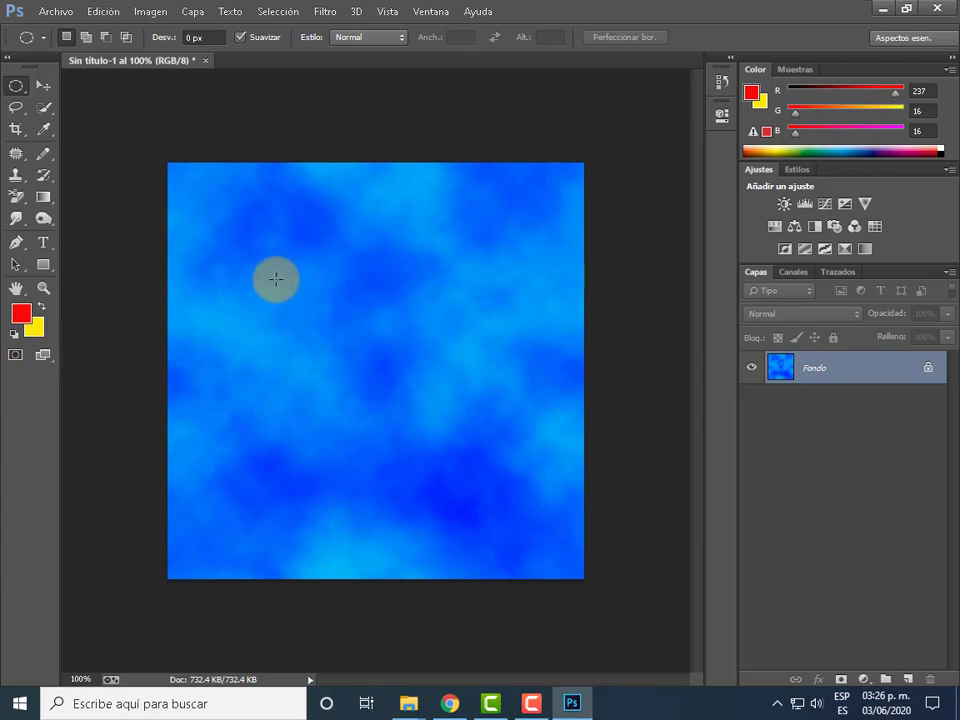
{"action": "key", "text": "ctrl+z"}
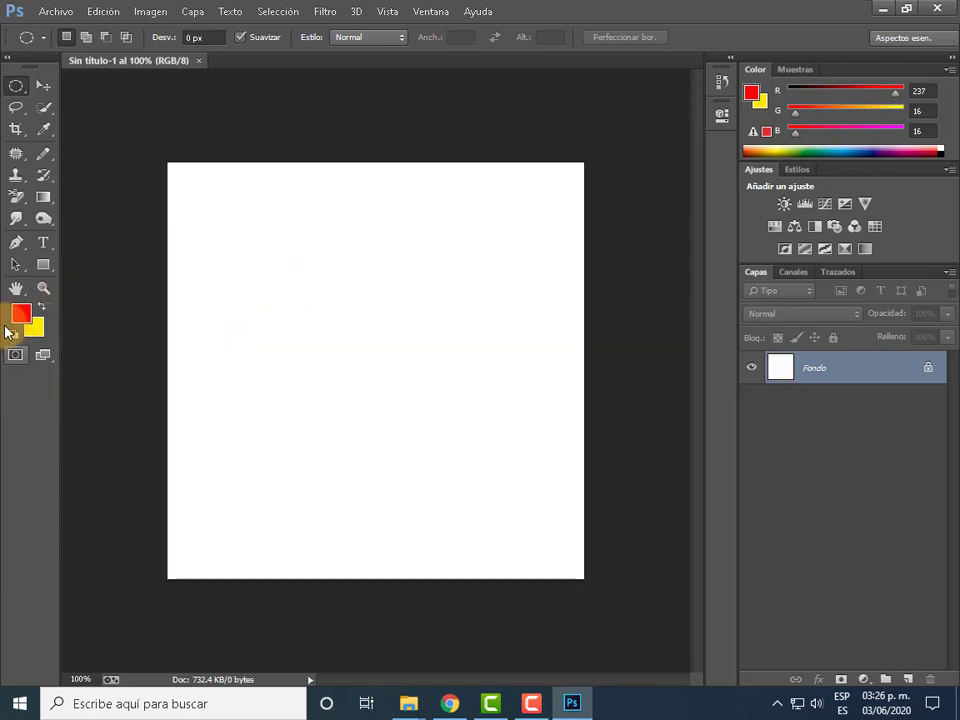
- Reset the colours to default black and white and swap them
{"action": "left_click", "coordinate": [19, 318]}
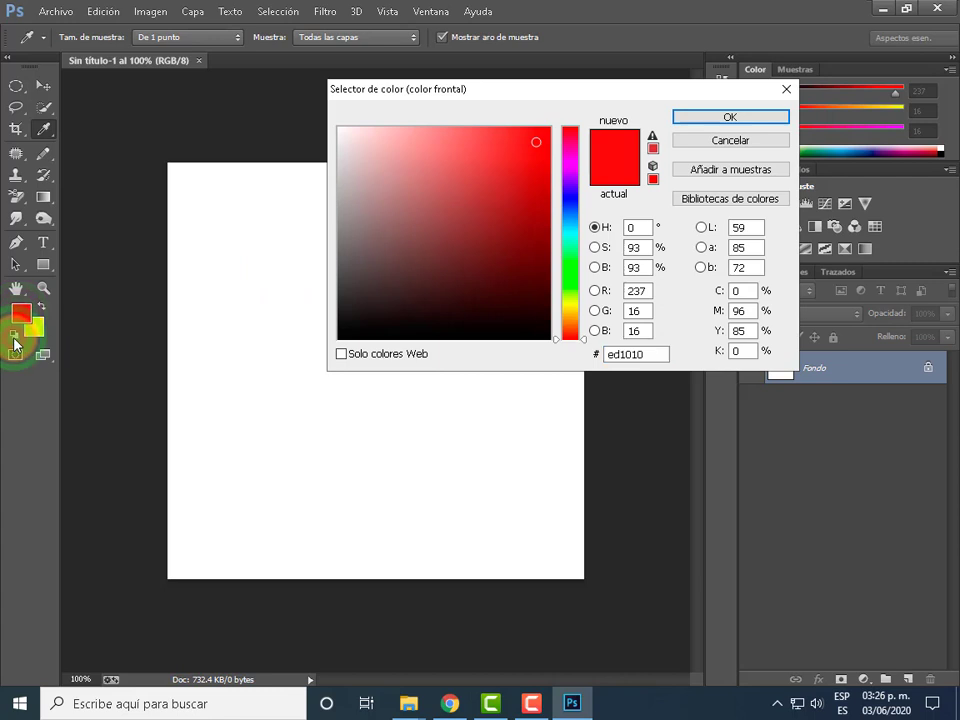
{"action": "left_click", "coordinate": [729, 140]}
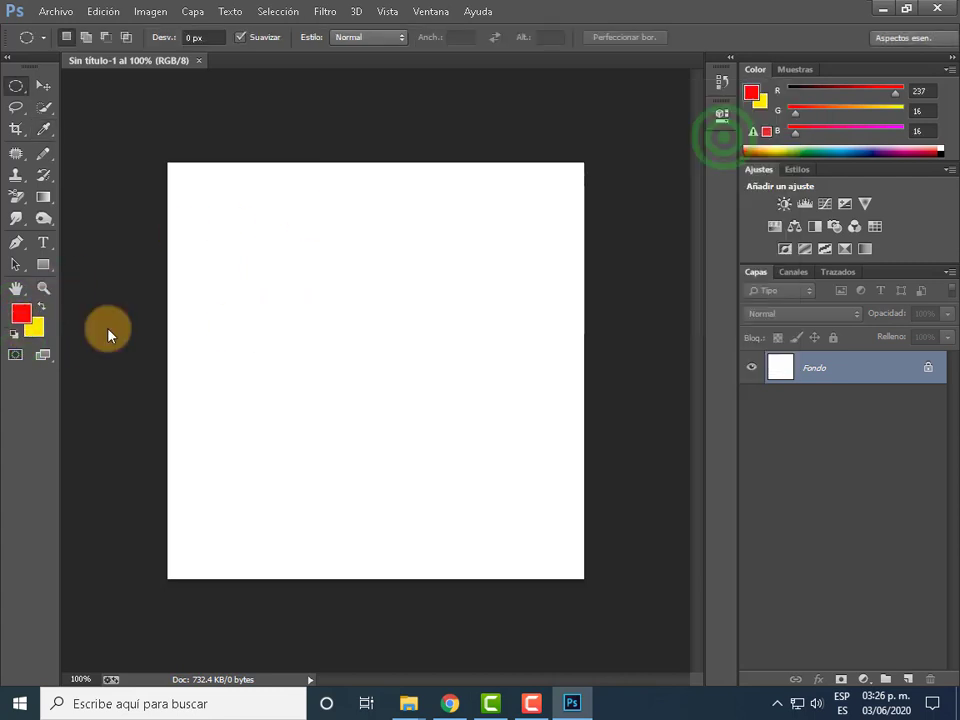
{"action": "left_click", "coordinate": [14, 336]}
{"action": "left_click", "coordinate": [41, 306]}
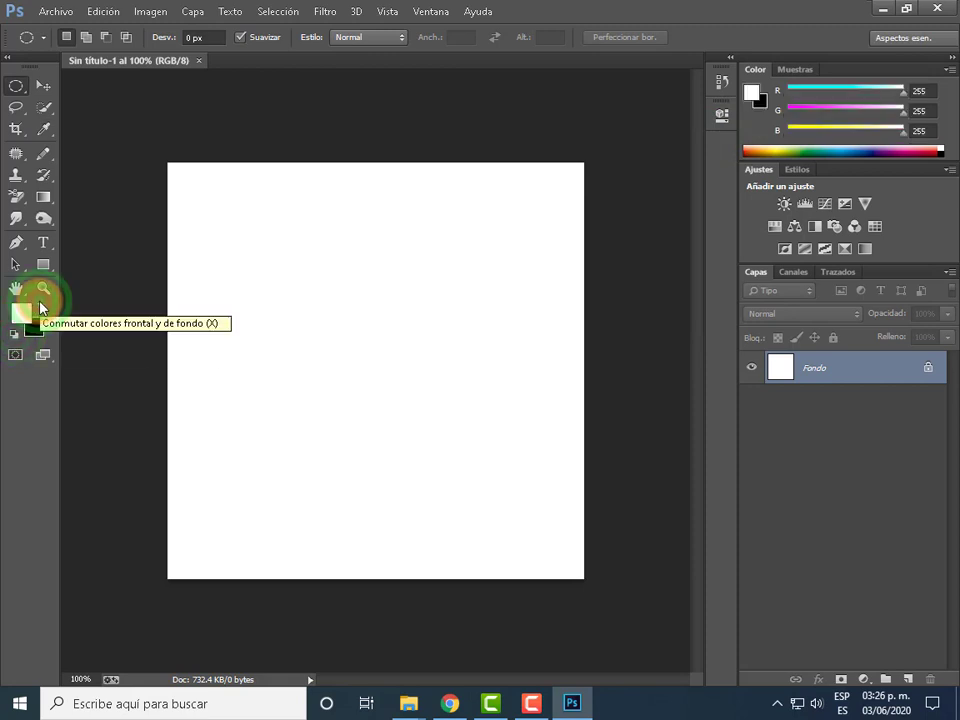
{"action": "left_click", "coordinate": [41, 306]}
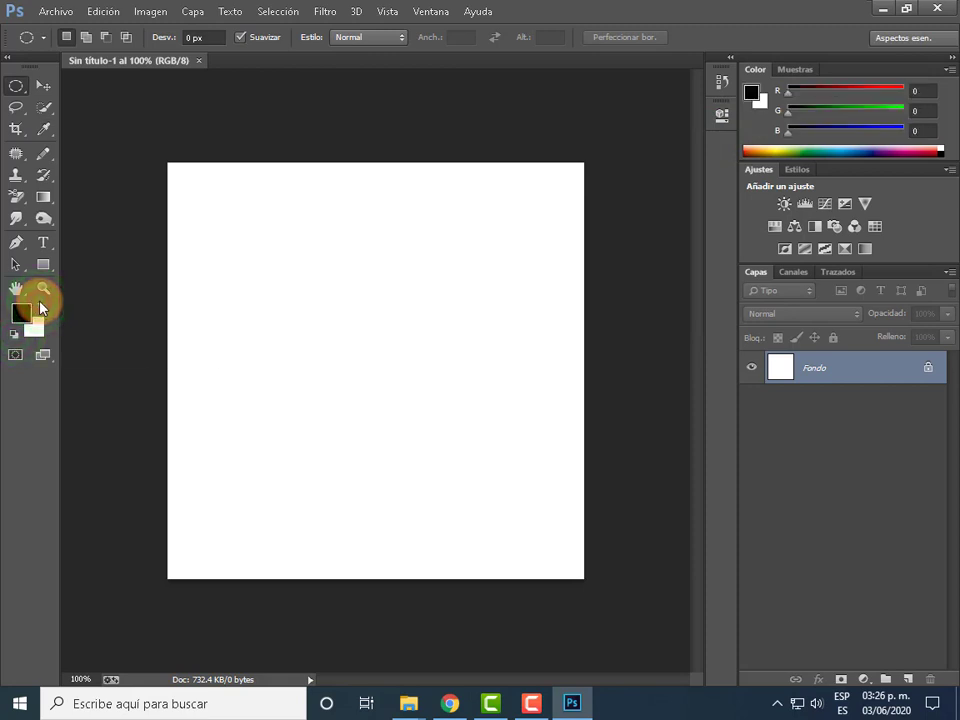
{"action": "left_click", "coordinate": [41, 306]}
{"action": "left_click", "coordinate": [41, 306]}
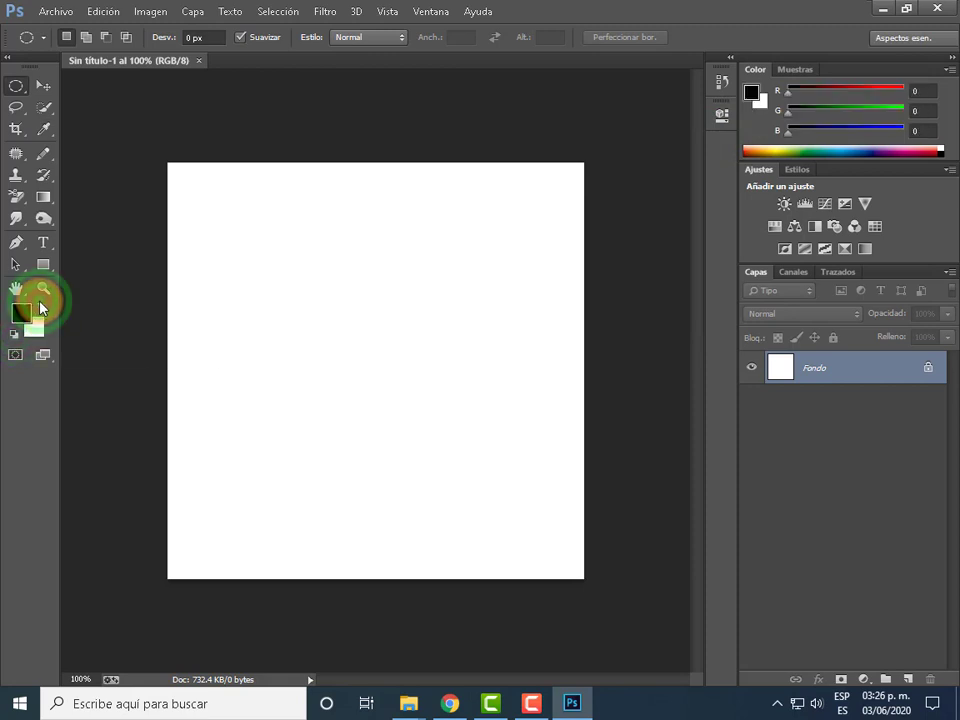
- Render difference clouds twice, undoing each grey render
{"action": "left_click", "coordinate": [327, 14]}
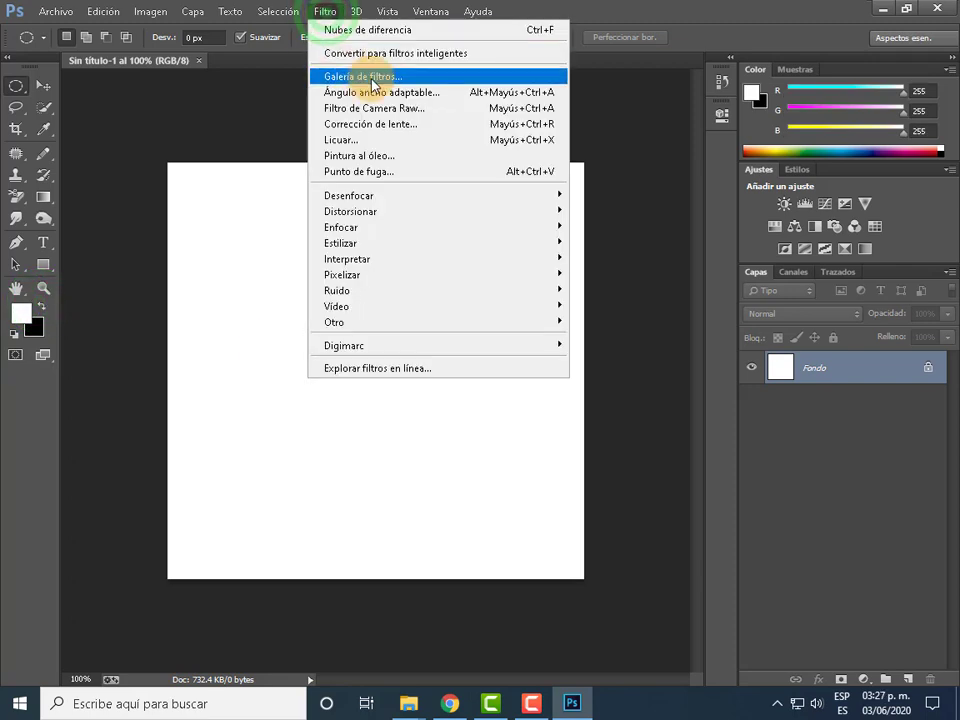
{"action": "left_click", "coordinate": [384, 260]}
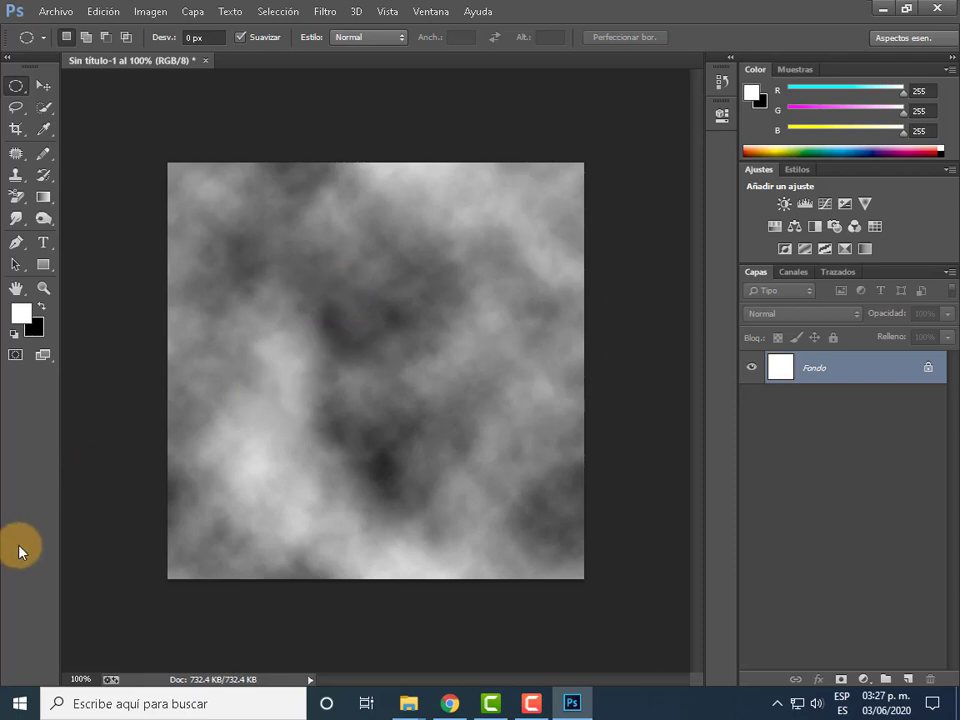
{"action": "key", "text": "ctrl+z"}
{"action": "left_click", "coordinate": [42, 307]}
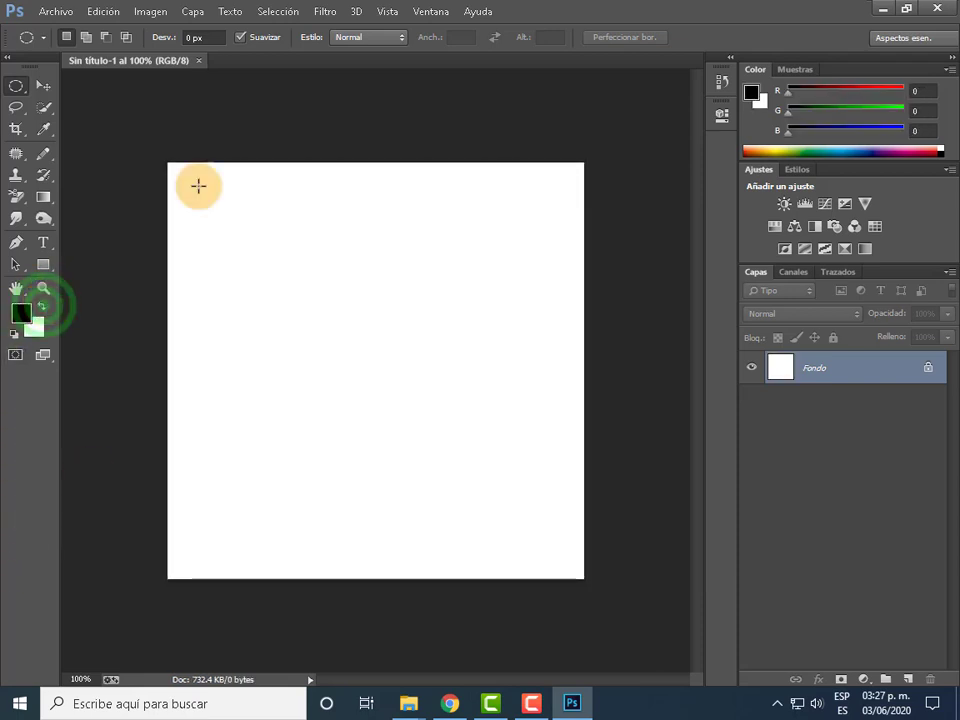
{"action": "left_click", "coordinate": [324, 11]}
{"action": "left_click", "coordinate": [366, 259]}
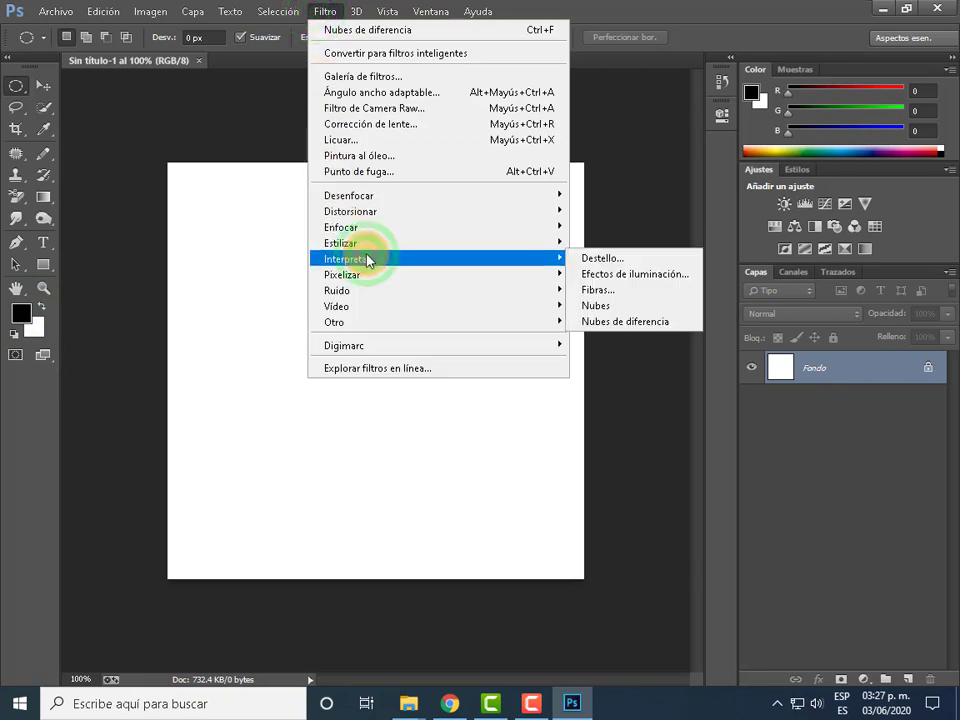
{"action": "left_click", "coordinate": [630, 321]}
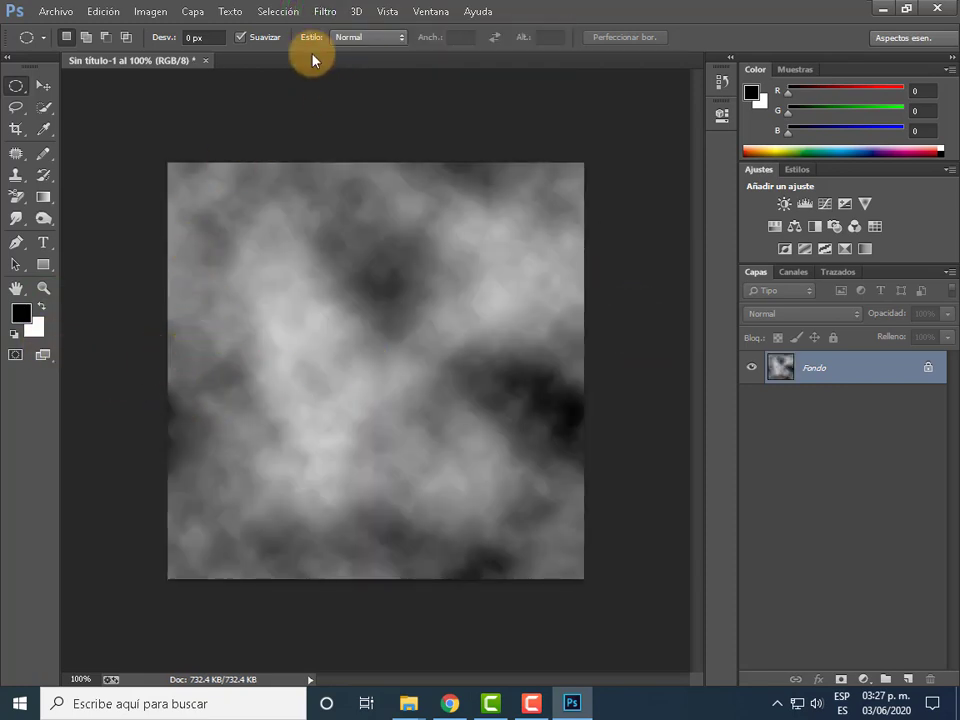
{"action": "key", "text": "ctrl+z"}
{"action": "left_click", "coordinate": [21, 314]}
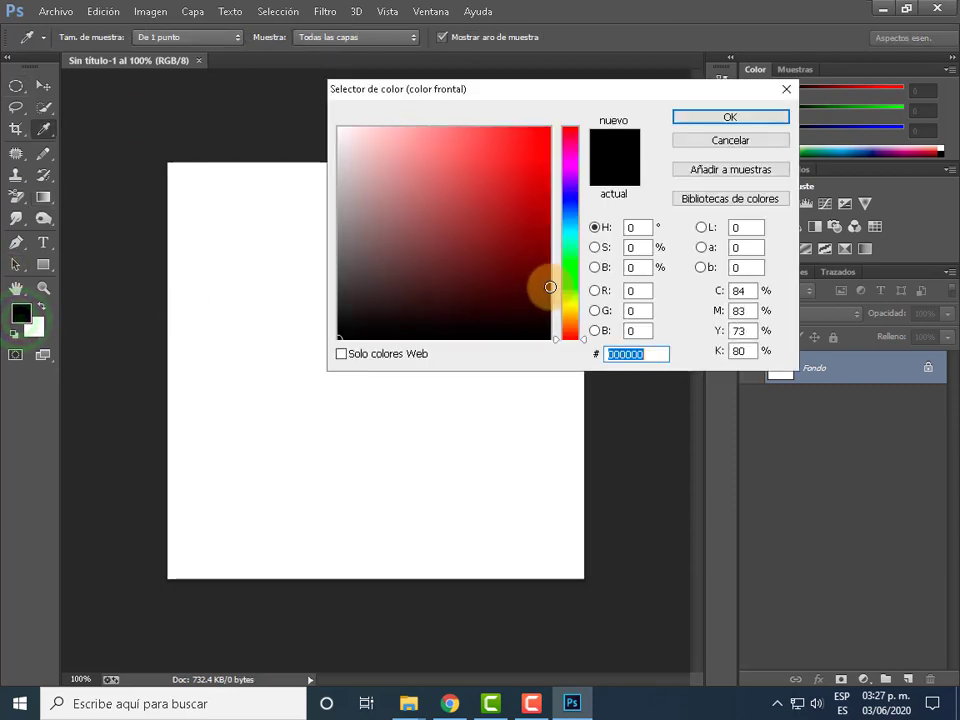
- Make the foreground bright green and the background deep blue
{"action": "left_click_drag", "start_coordinate": [573, 278], "coordinate": [573, 259]}
{"action": "left_click", "coordinate": [531, 143]}
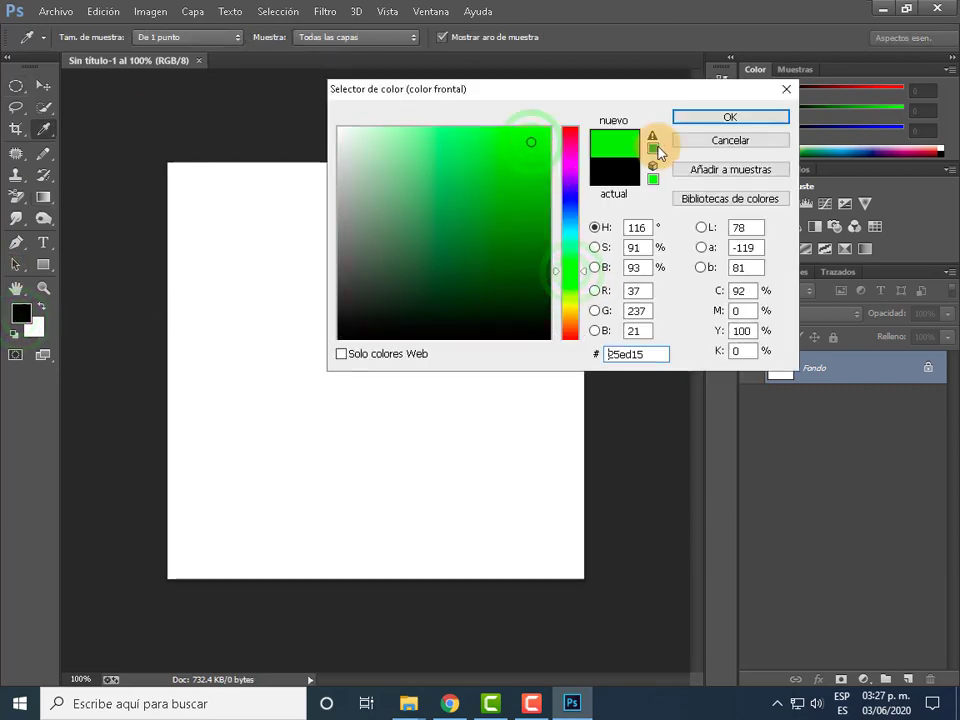
{"action": "left_click", "coordinate": [730, 117]}
{"action": "left_click", "coordinate": [40, 327]}
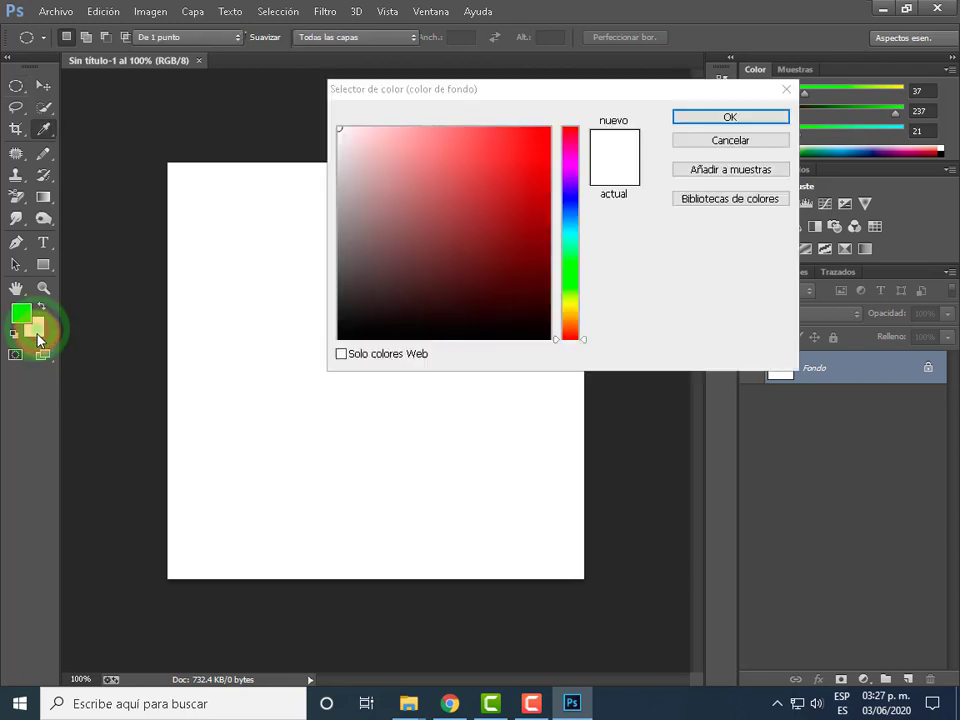
{"action": "left_click_drag", "start_coordinate": [563, 283], "coordinate": [563, 194]}
{"action": "left_click_drag", "start_coordinate": [518, 257], "coordinate": [520, 195]}
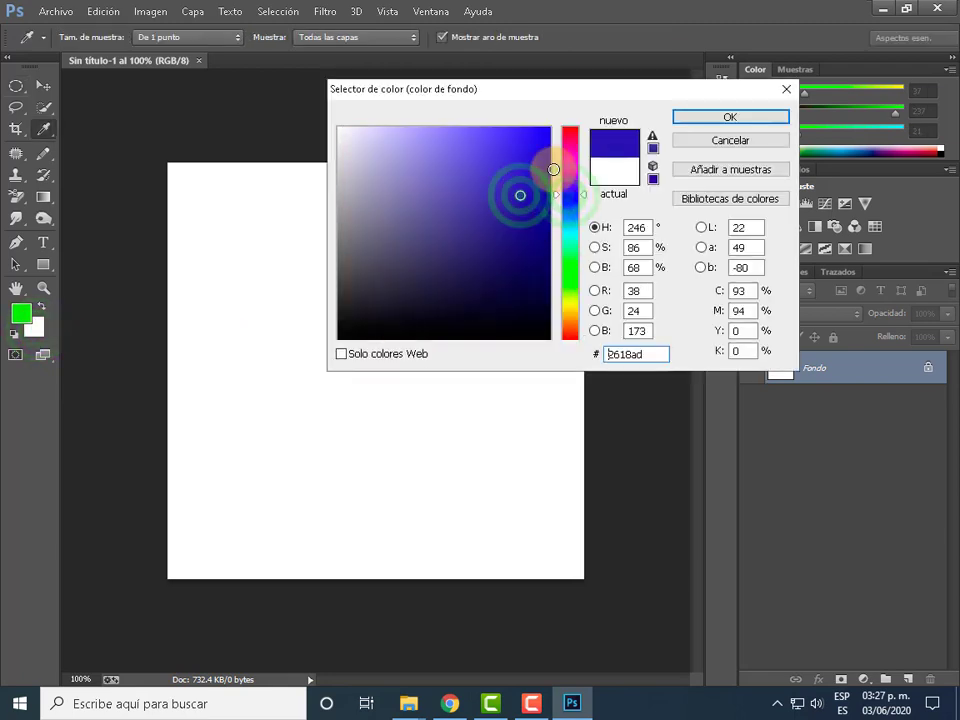
{"action": "left_click", "coordinate": [713, 119]}
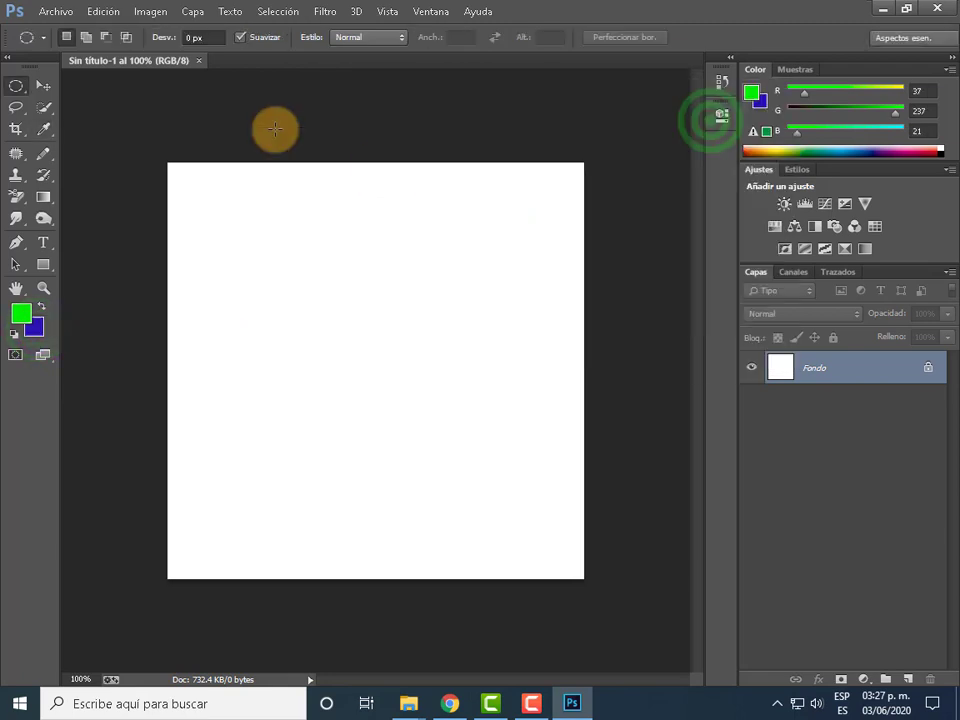
- Render difference clouds, undo them, and reset colours to black and white
{"action": "left_click", "coordinate": [338, 11]}
{"action": "left_click", "coordinate": [350, 260]}
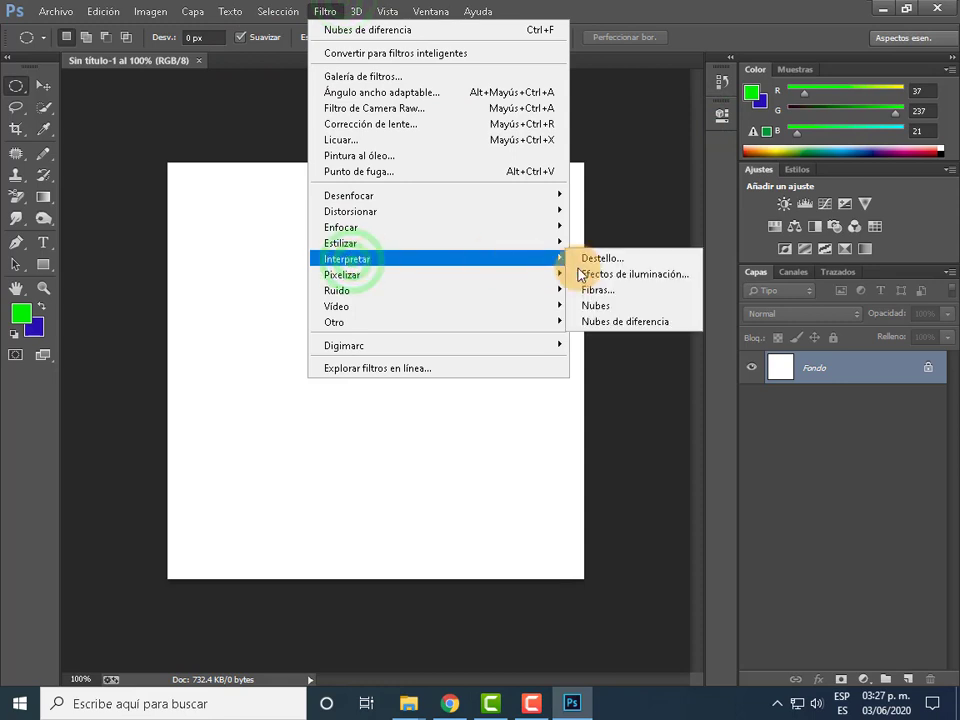
{"action": "left_click", "coordinate": [594, 322]}
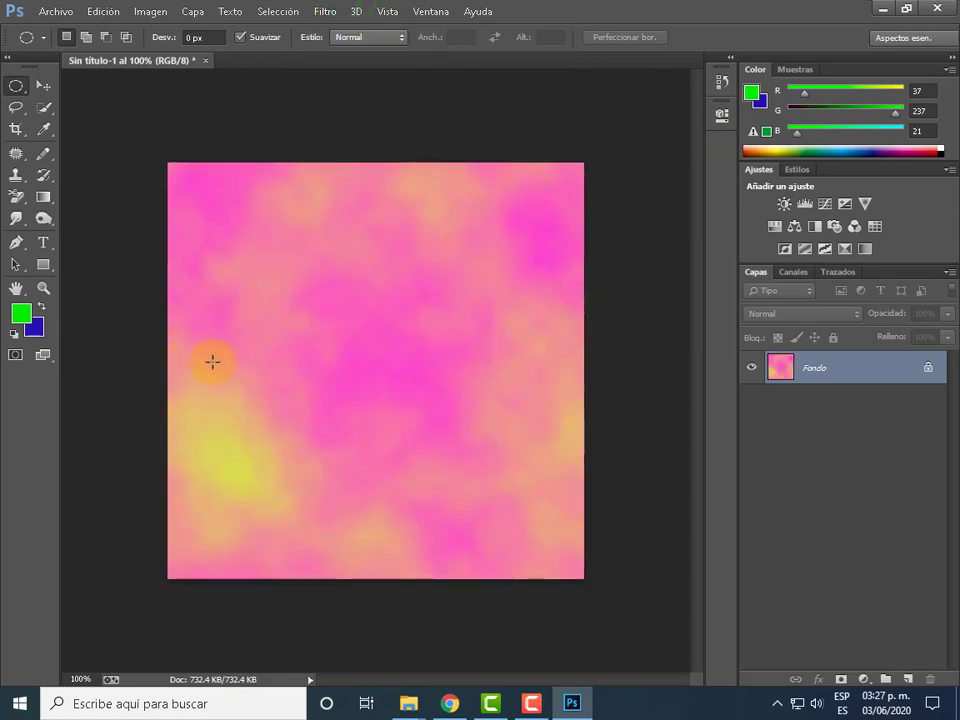
{"action": "key", "text": "ctrl+z"}
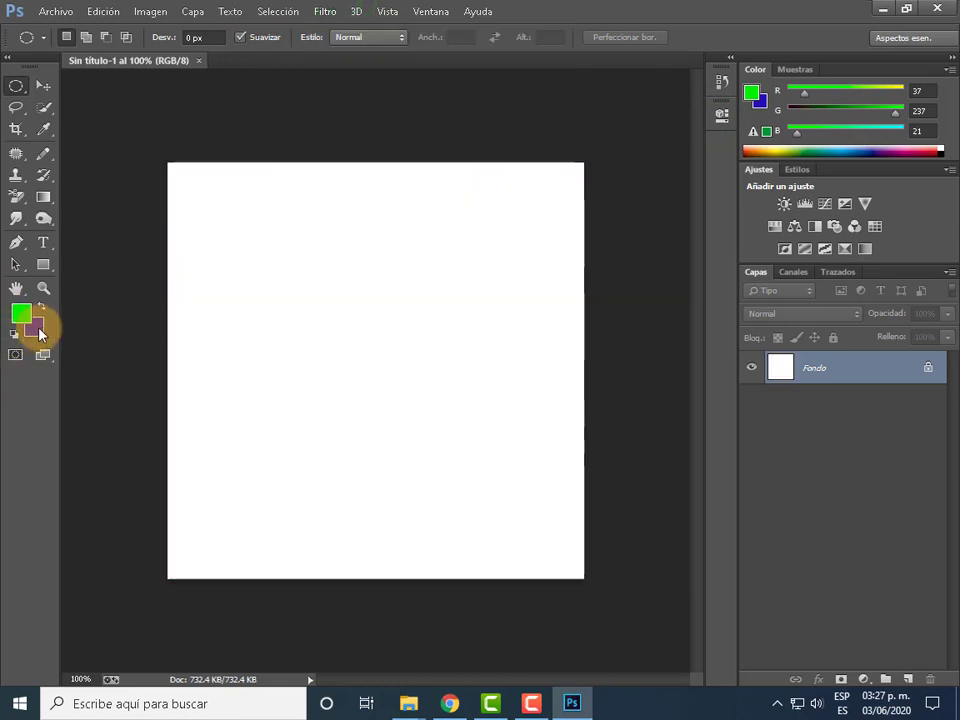
{"action": "key", "text": "ctrl+z"}
{"action": "key", "text": "ctrl+z"}
{"action": "key", "text": "ctrl+z"}
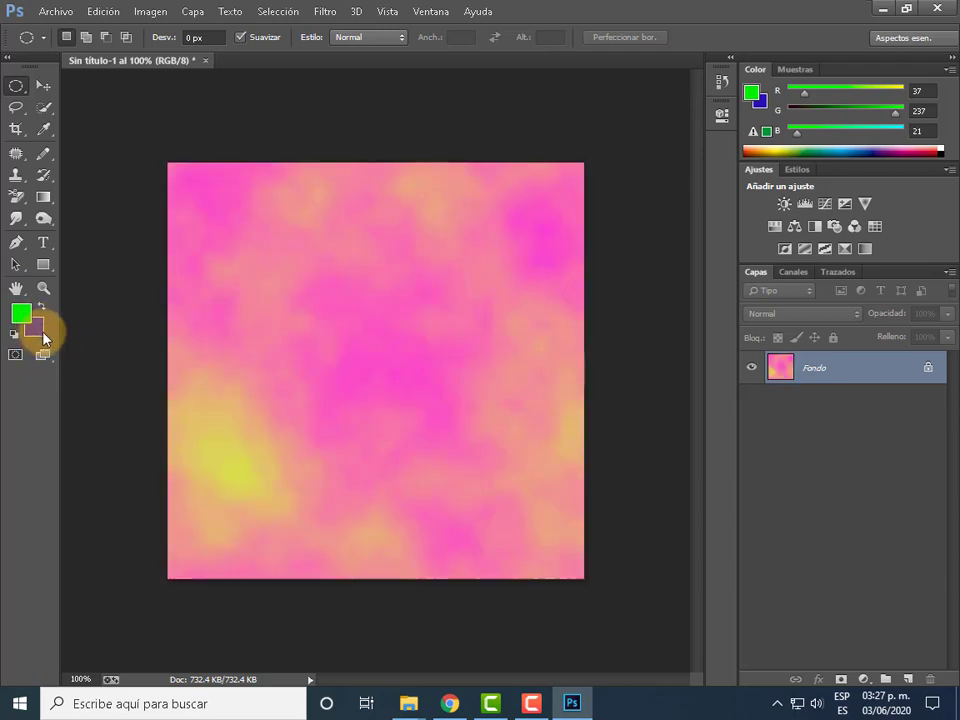
{"action": "key", "text": "ctrl+z"}
{"action": "left_click", "coordinate": [14, 336]}
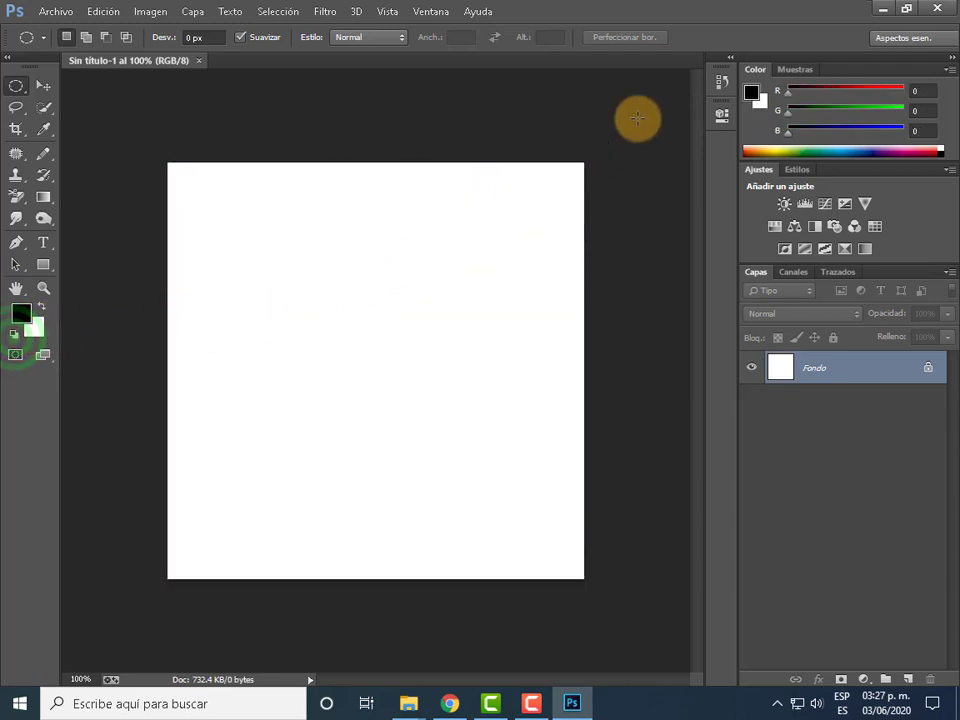
- Fill Sin título-1 with black-and-white difference clouds, with the History panel shown briefly
{"action": "left_click", "coordinate": [720, 81]}
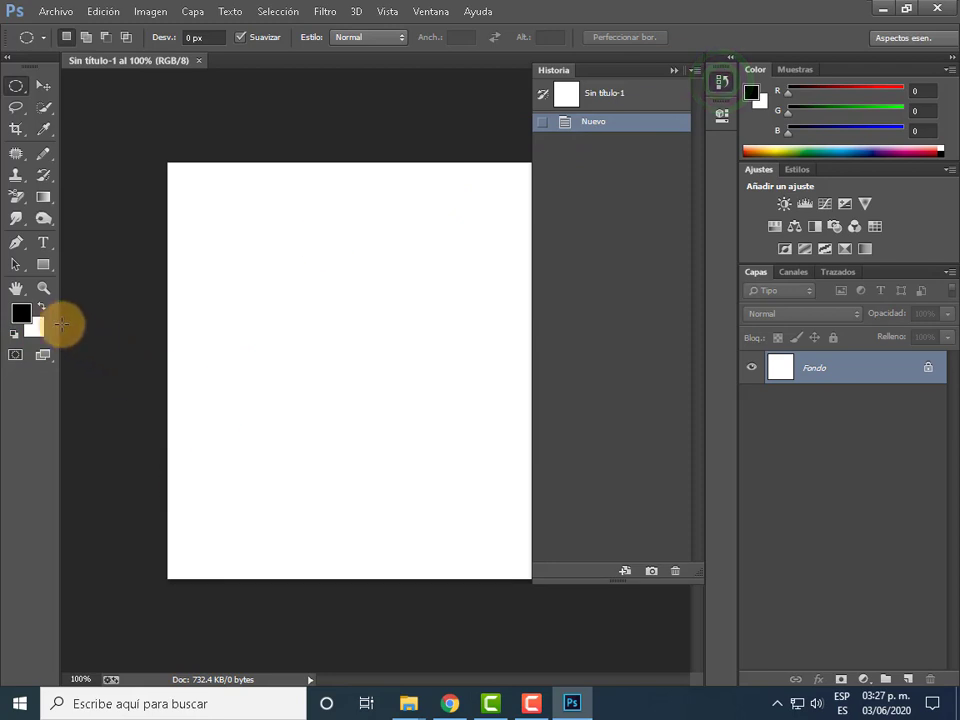
{"action": "left_click", "coordinate": [326, 12]}
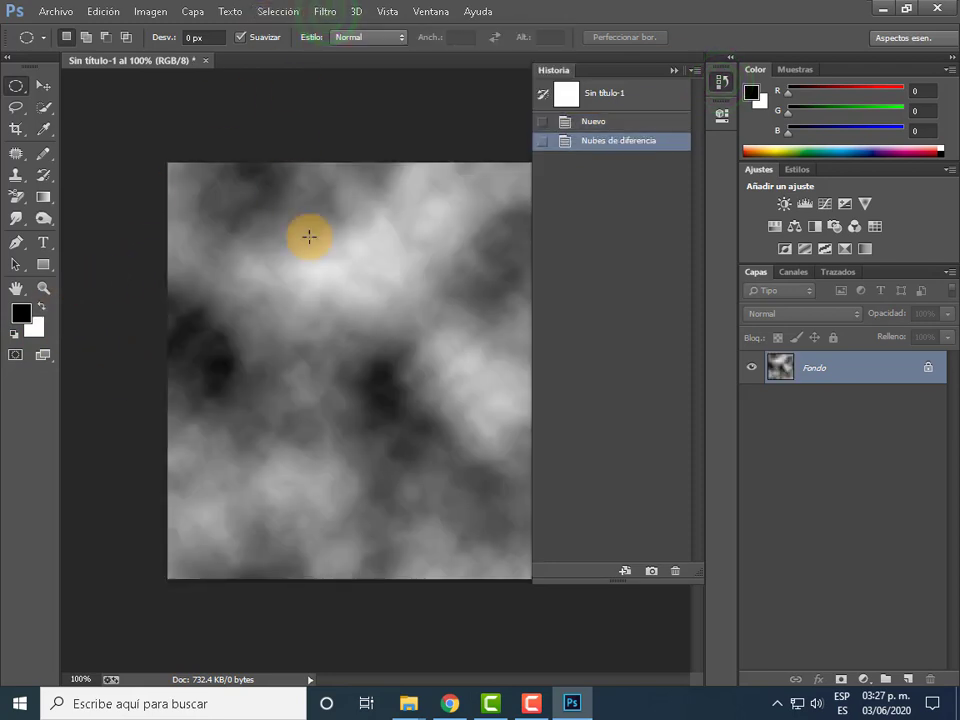
{"action": "left_click", "coordinate": [673, 72]}
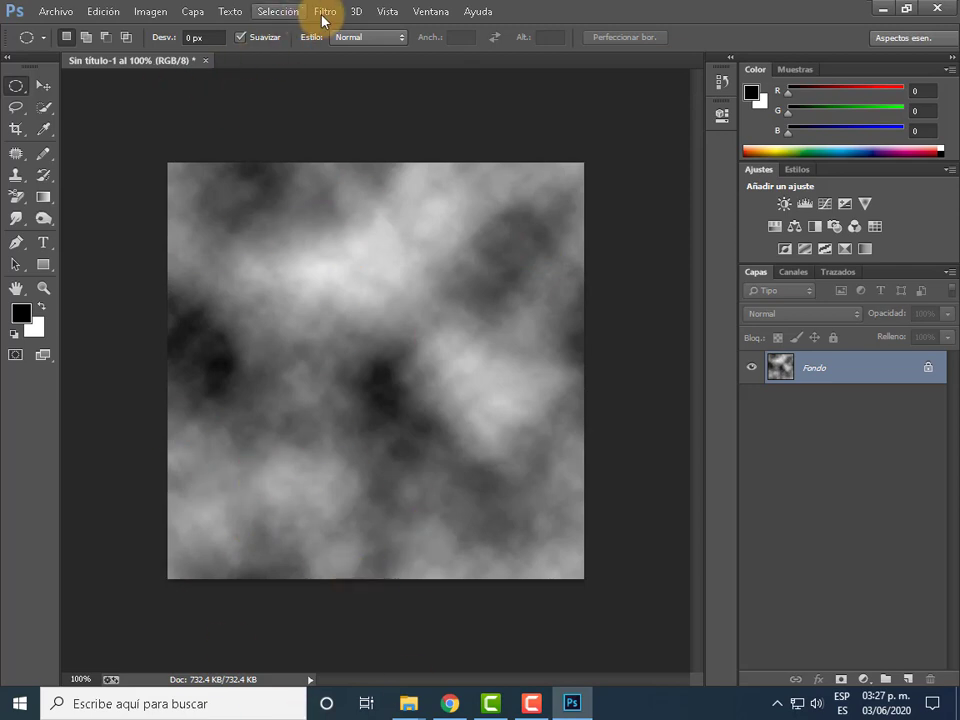
- Select a rectangle across the upper clouds and apply a Gaussian Blur to it
{"action": "left_click_drag", "start_coordinate": [21, 85], "coordinate": [76, 95]}
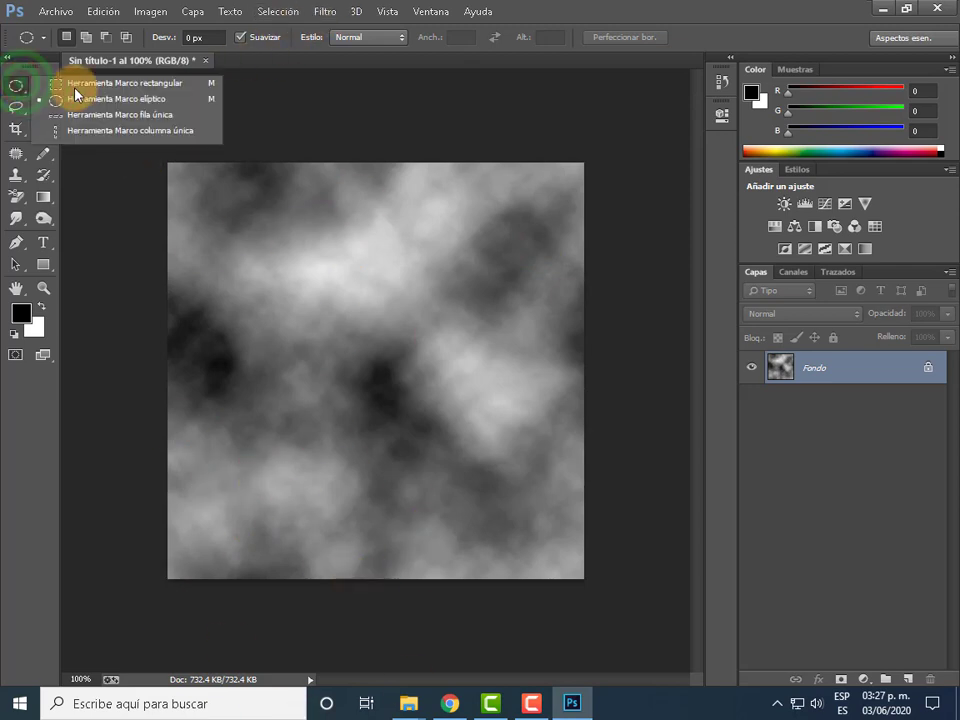
{"action": "left_click", "coordinate": [141, 84]}
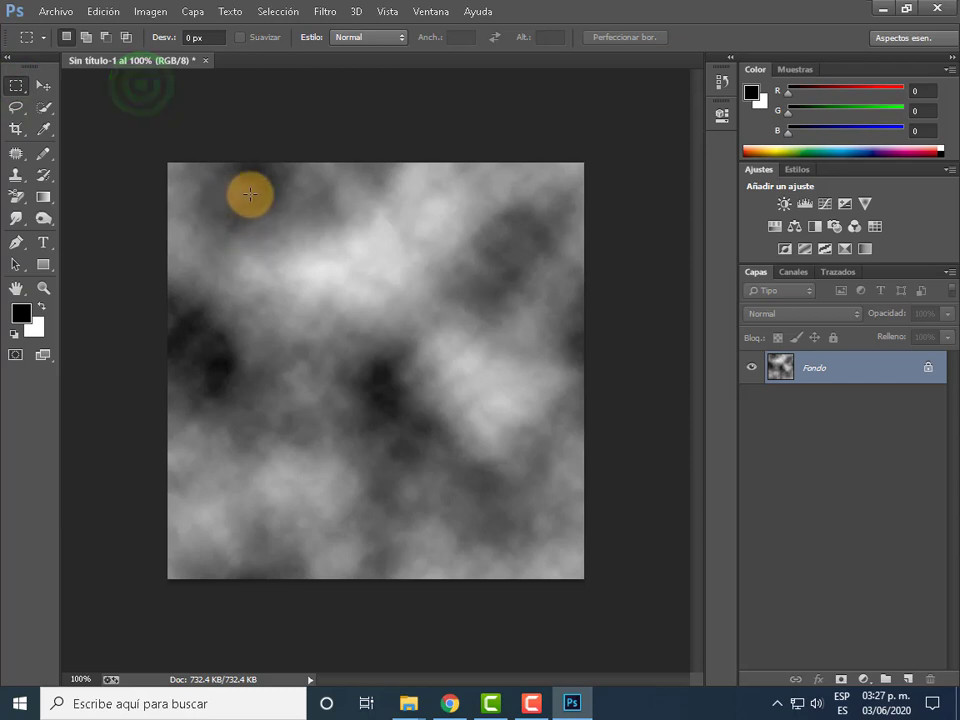
{"action": "left_click_drag", "start_coordinate": [266, 192], "coordinate": [459, 257]}
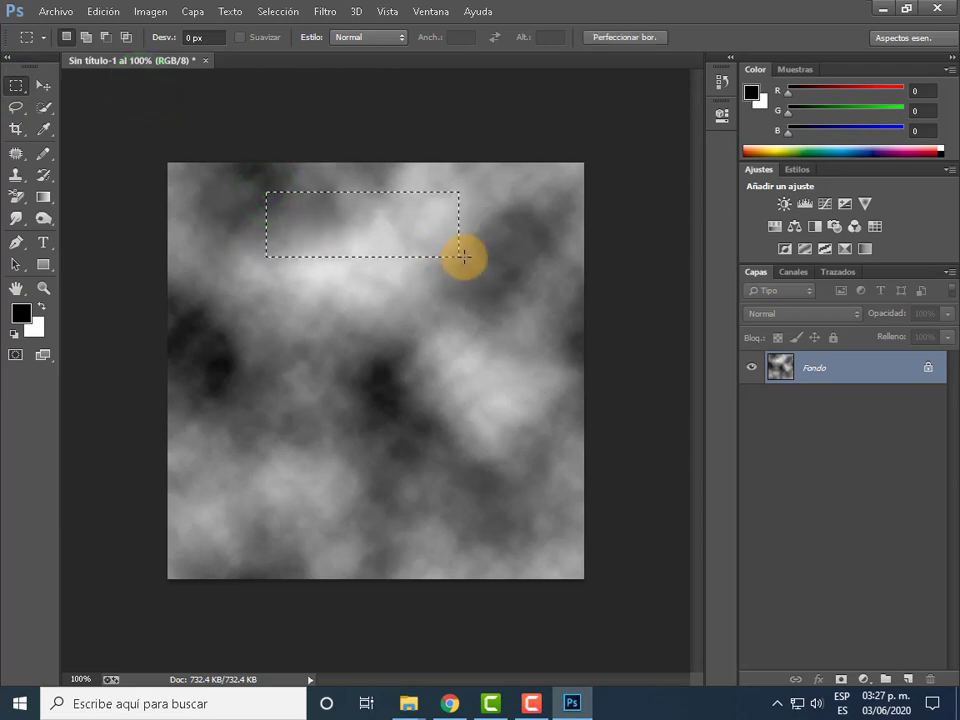
{"action": "left_click", "coordinate": [330, 16]}
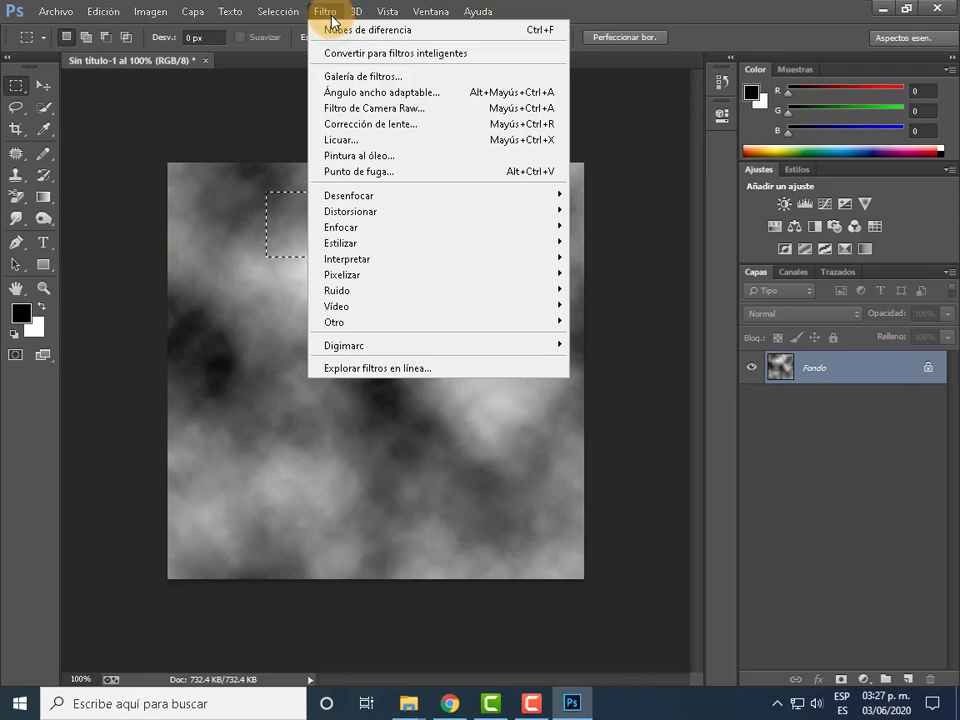
{"action": "left_click", "coordinate": [345, 196]}
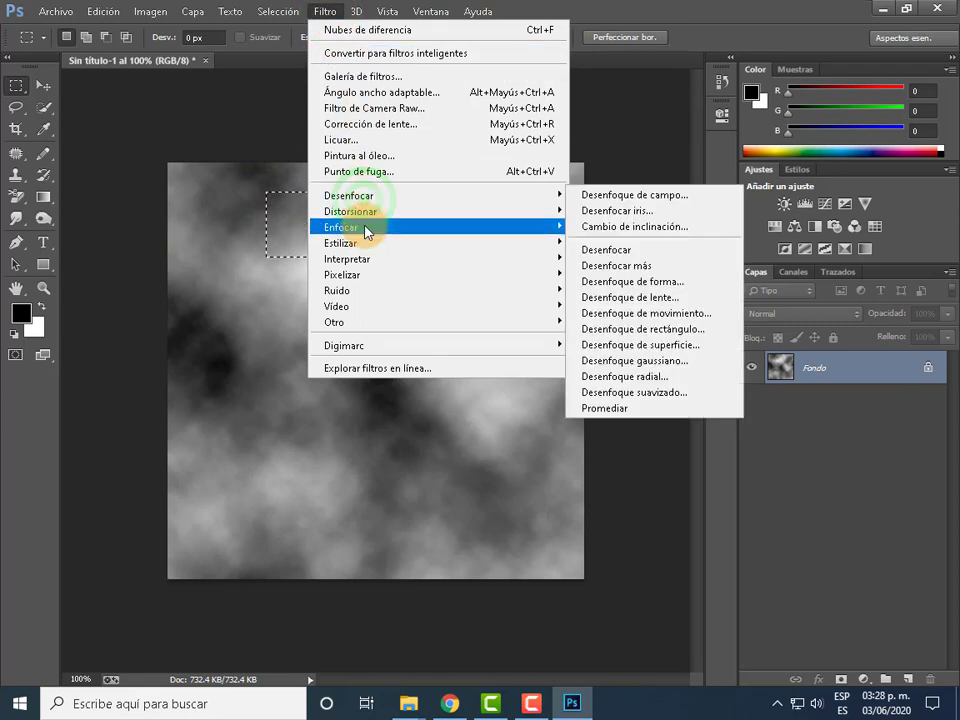
{"action": "left_click", "coordinate": [353, 196]}
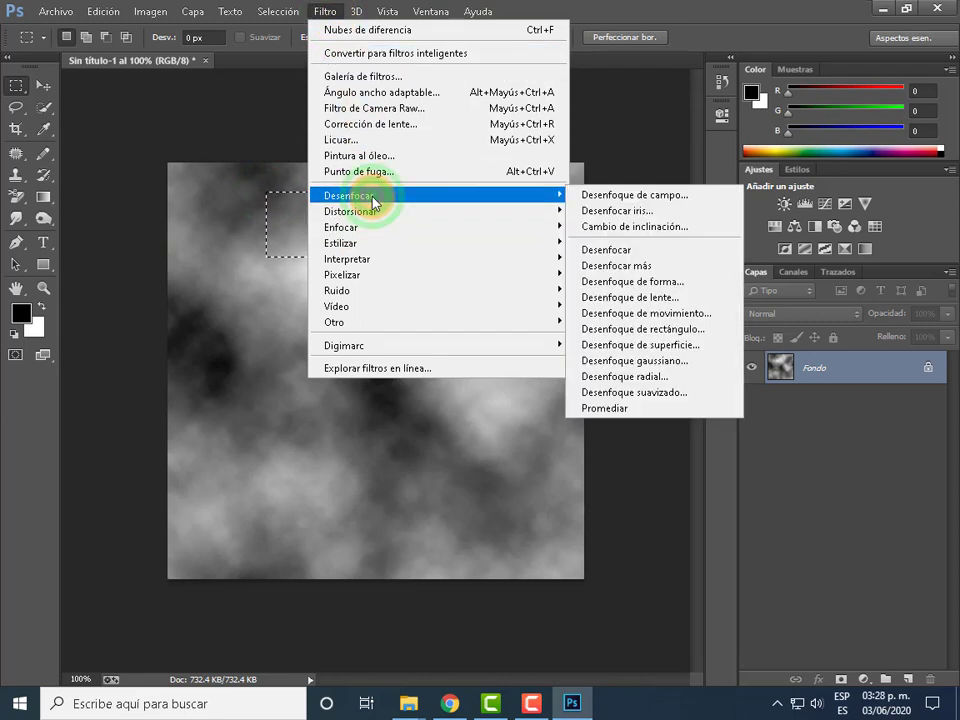
{"action": "left_click", "coordinate": [658, 362]}
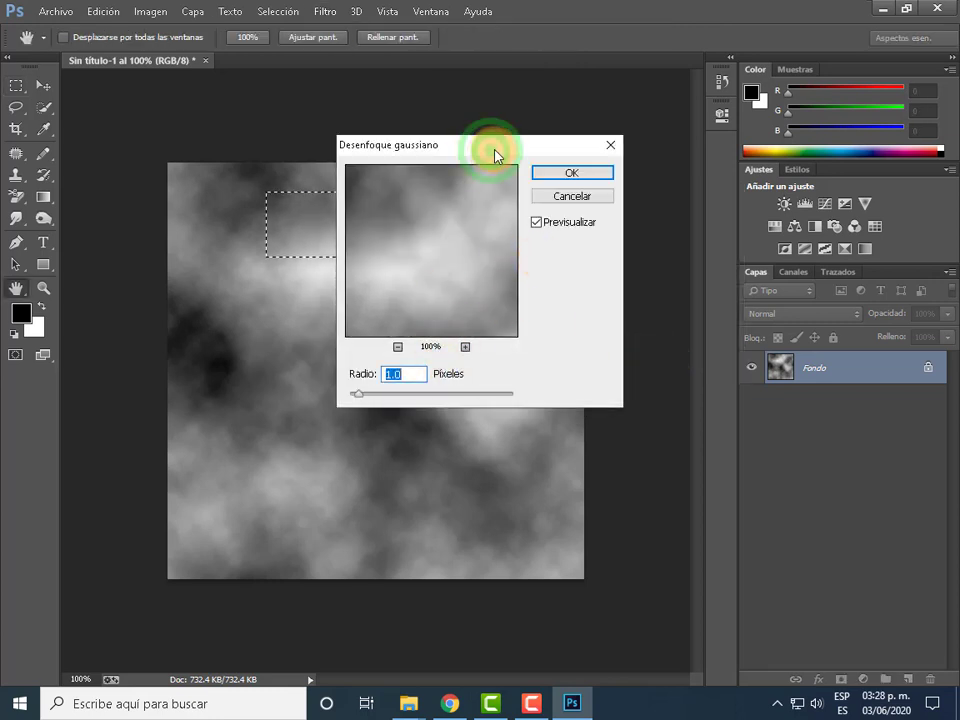
{"action": "left_click_drag", "start_coordinate": [496, 155], "coordinate": [722, 111]}
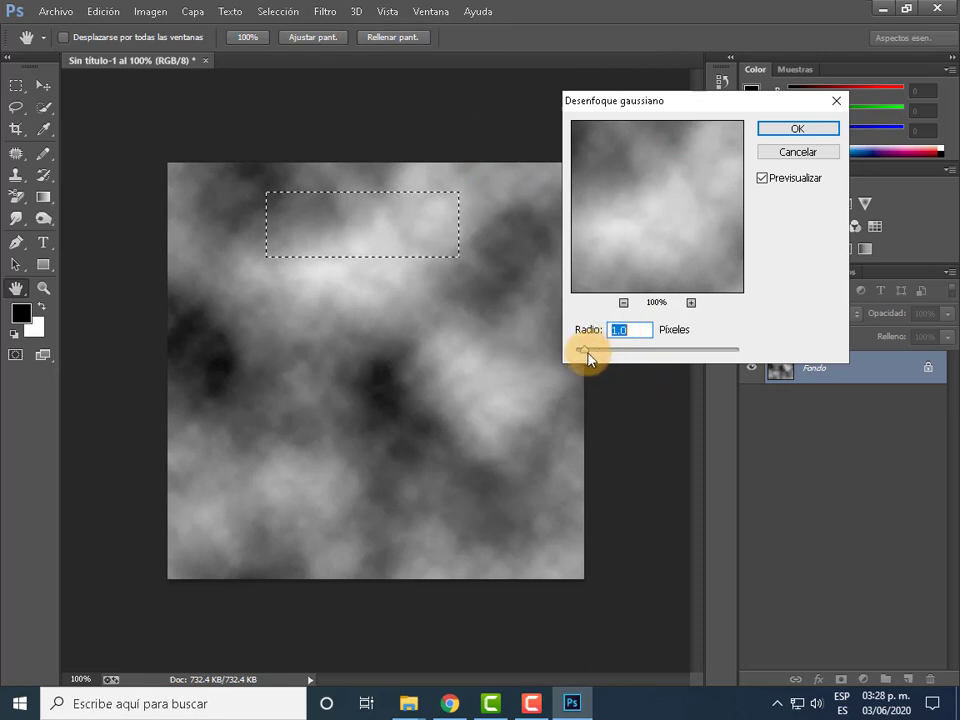
{"action": "left_click_drag", "start_coordinate": [584, 350], "coordinate": [694, 352]}
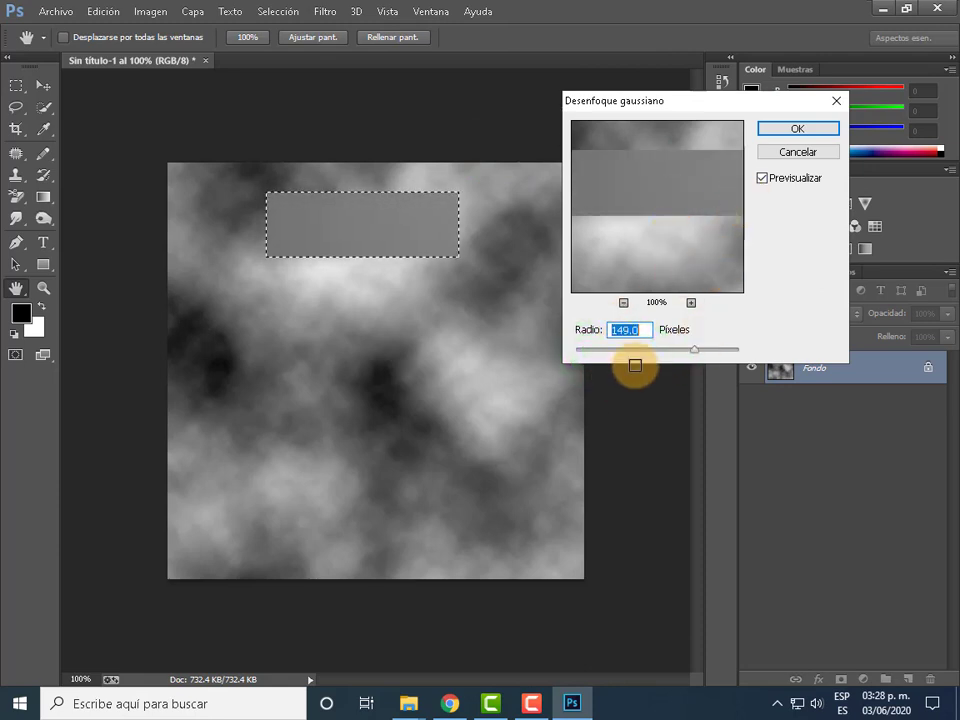
{"action": "left_click_drag", "start_coordinate": [694, 352], "coordinate": [593, 362]}
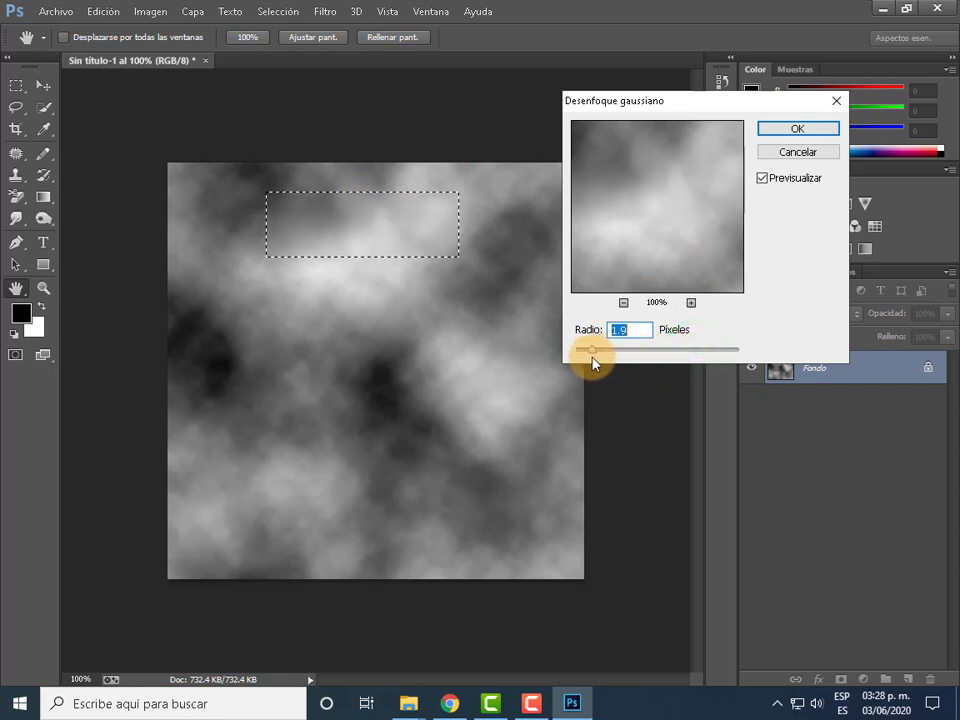
{"action": "mouse_move", "coordinate": [593, 362]}
{"action": "left_mouse_down"}
{"action": "mouse_move", "coordinate": [600, 350]}
{"action": "mouse_move", "coordinate": [633, 350]}
{"action": "left_mouse_up"}
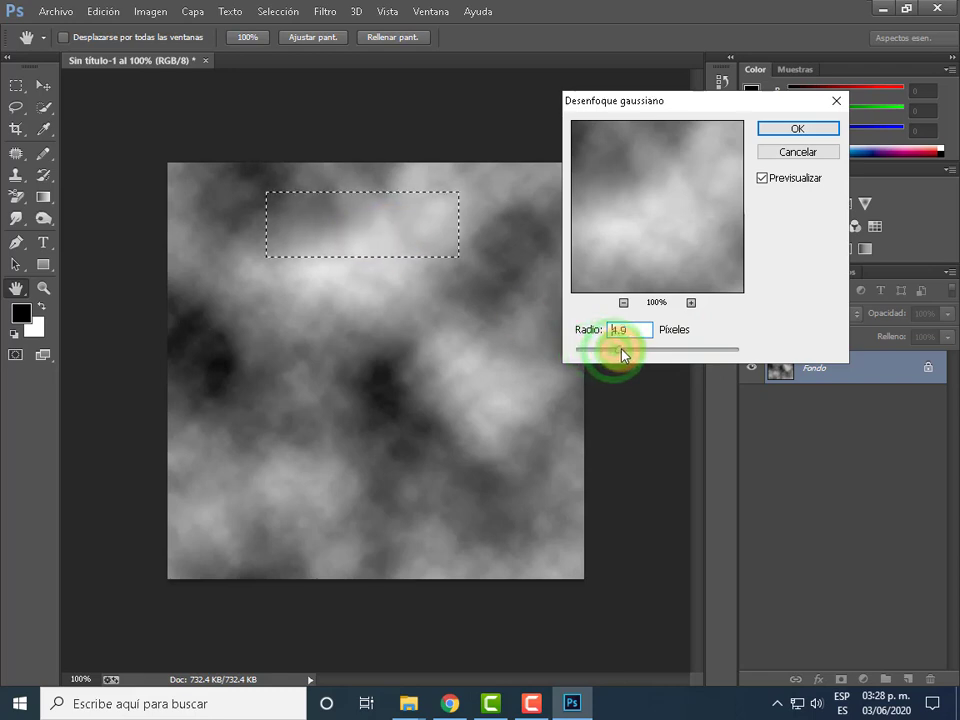
{"action": "left_click", "coordinate": [798, 129]}
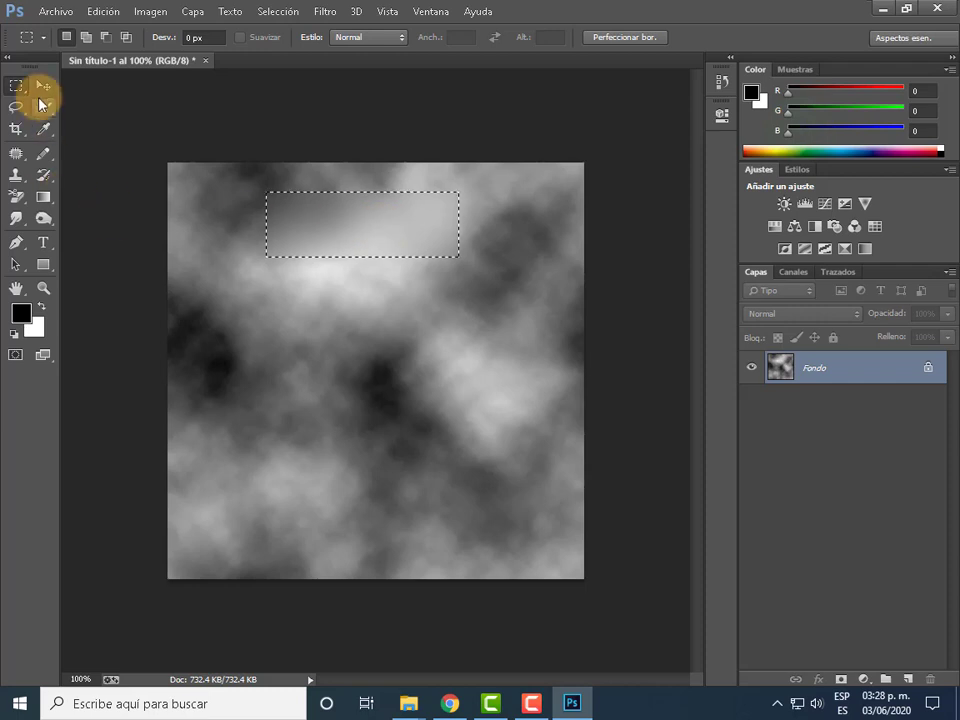
- Try Gaussian Blur again but cancel it, then show the History panel
{"action": "left_click", "coordinate": [43, 86]}
{"action": "left_click", "coordinate": [22, 84]}
{"action": "left_click", "coordinate": [298, 389]}
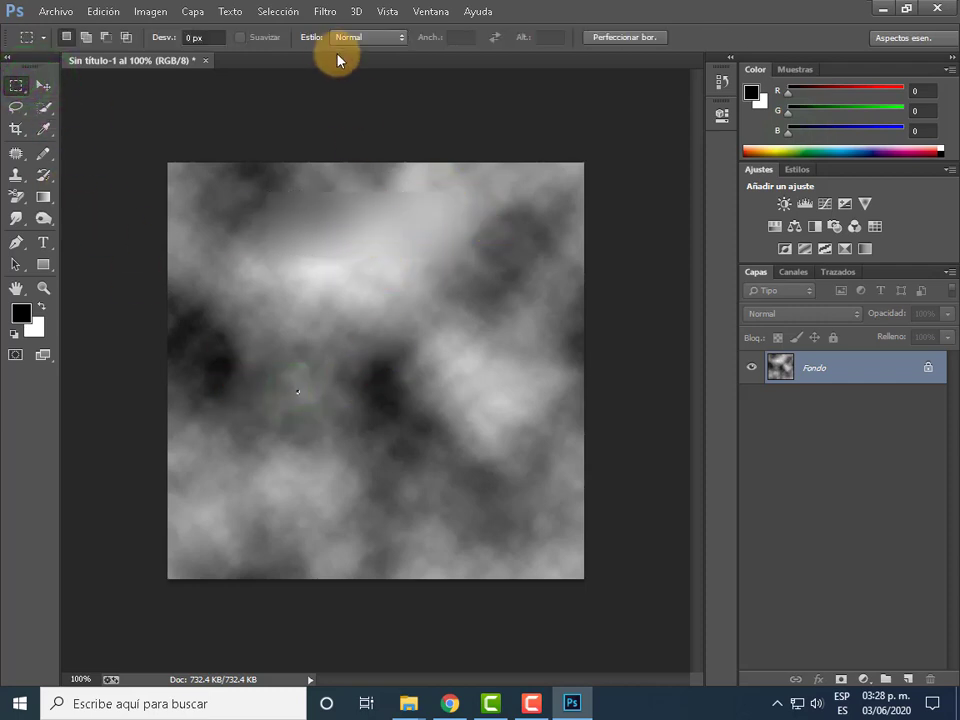
{"action": "left_click", "coordinate": [325, 11]}
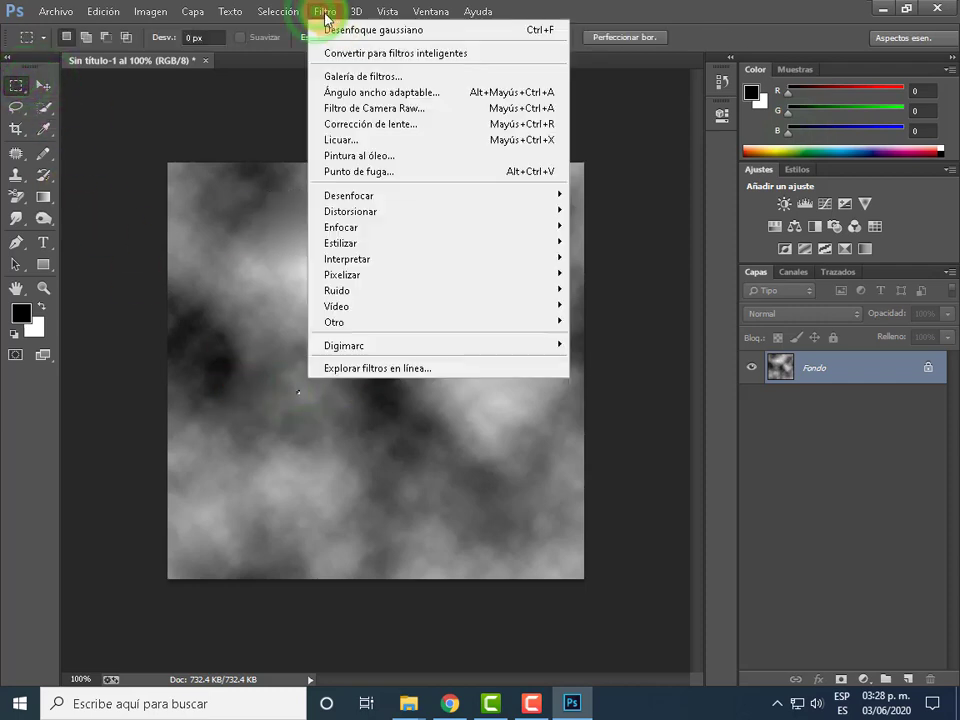
{"action": "left_click", "coordinate": [375, 196]}
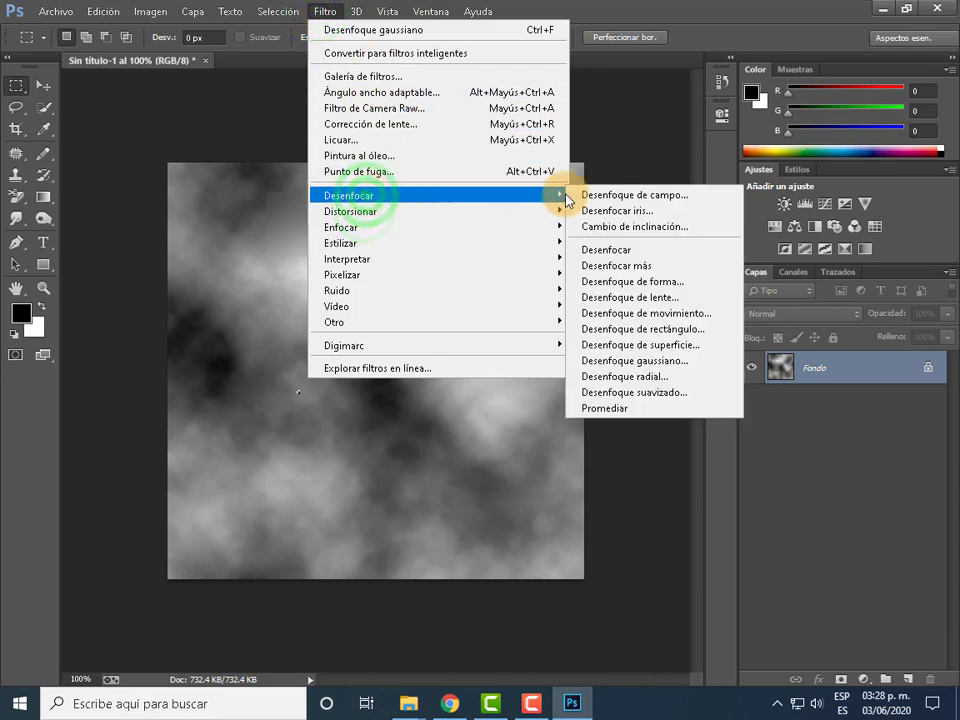
{"action": "left_click", "coordinate": [666, 362]}
{"action": "left_click", "coordinate": [797, 152]}
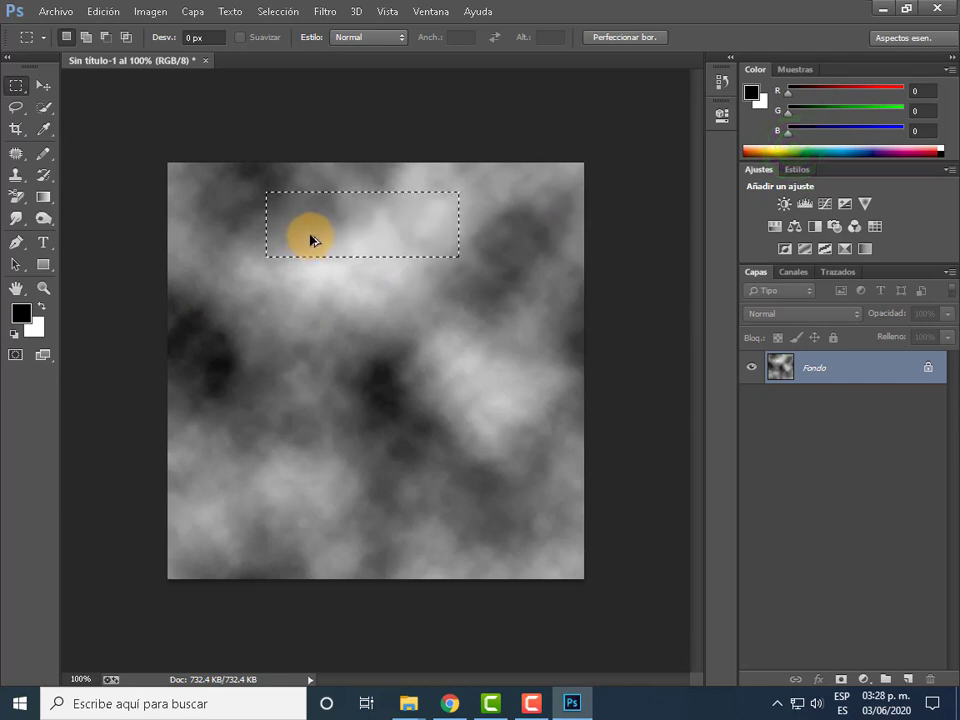
{"action": "left_click", "coordinate": [716, 82]}
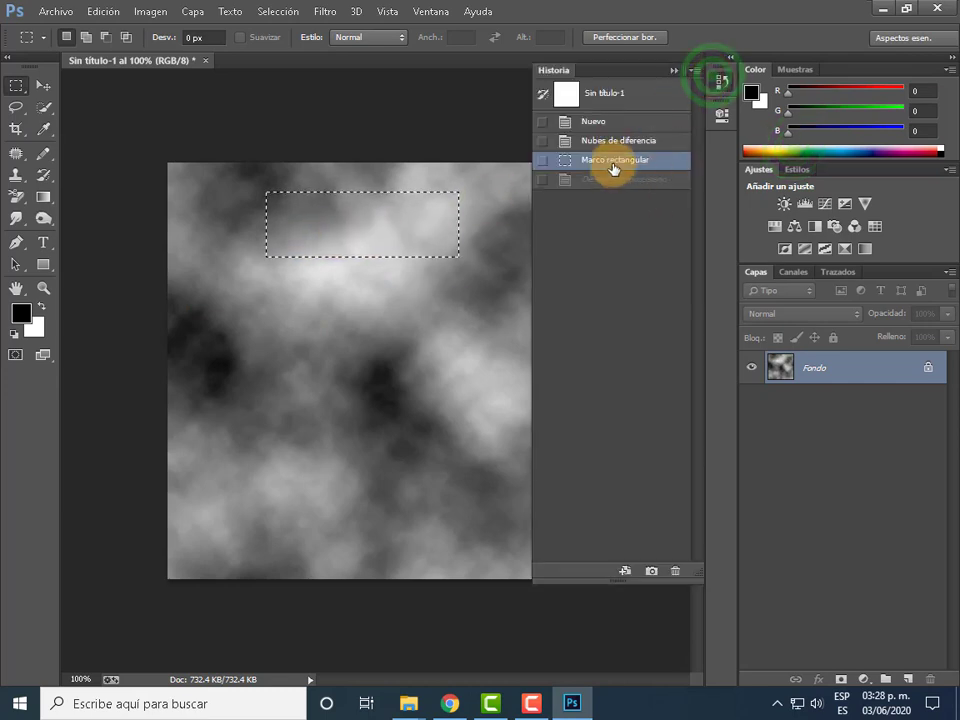
- Discard the rectangular selection from history and draw an ellipse near the top of the clouds
{"action": "left_click", "coordinate": [676, 572]}
{"action": "left_click", "coordinate": [463, 276]}
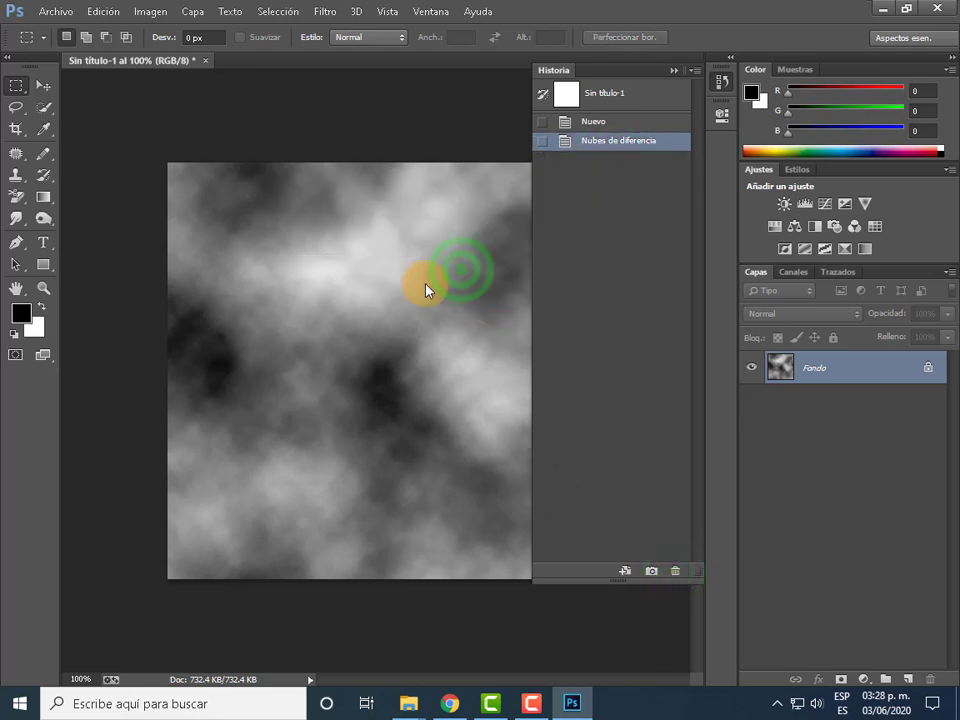
{"action": "left_click", "coordinate": [30, 86]}
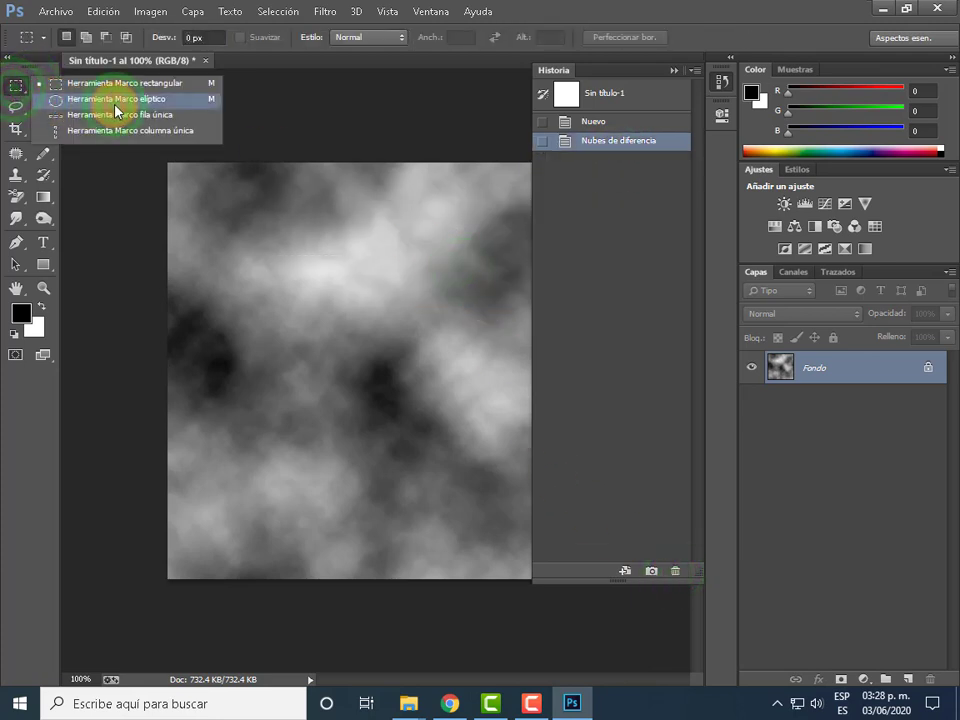
{"action": "left_click", "coordinate": [116, 100]}
{"action": "mouse_move", "coordinate": [238, 210]}
{"action": "left_mouse_down"}
{"action": "mouse_move", "coordinate": [426, 264]}
{"action": "mouse_move", "coordinate": [503, 270]}
{"action": "left_mouse_up"}
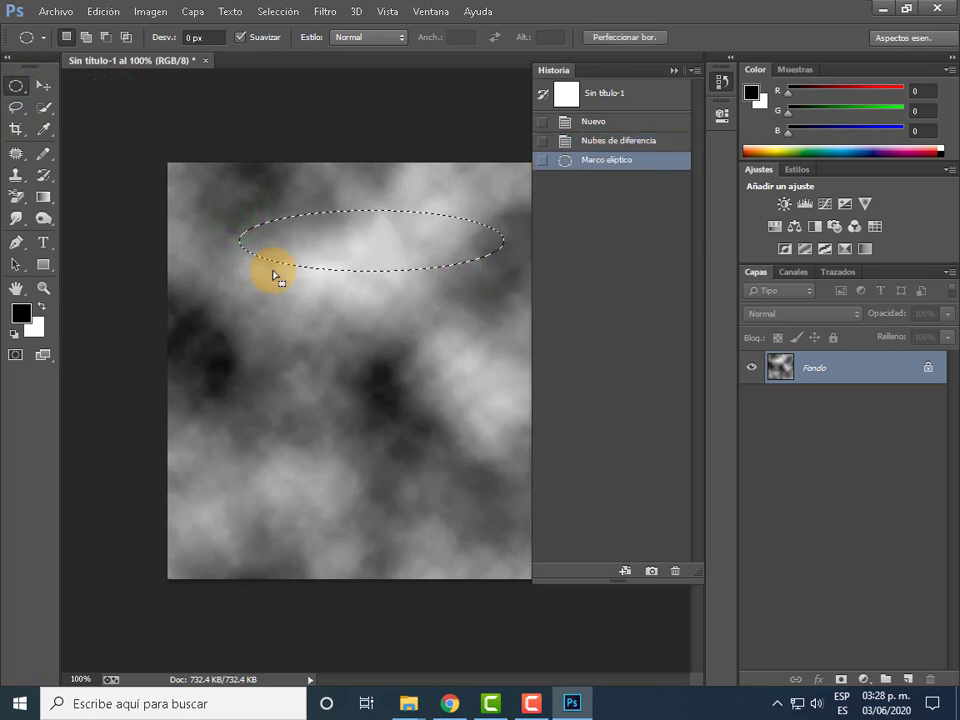
- Apply a Zoom radial blur of amount 42 to the ellipse, then deselect
{"action": "left_click", "coordinate": [325, 11]}
{"action": "mouse_move", "coordinate": [349, 195]}
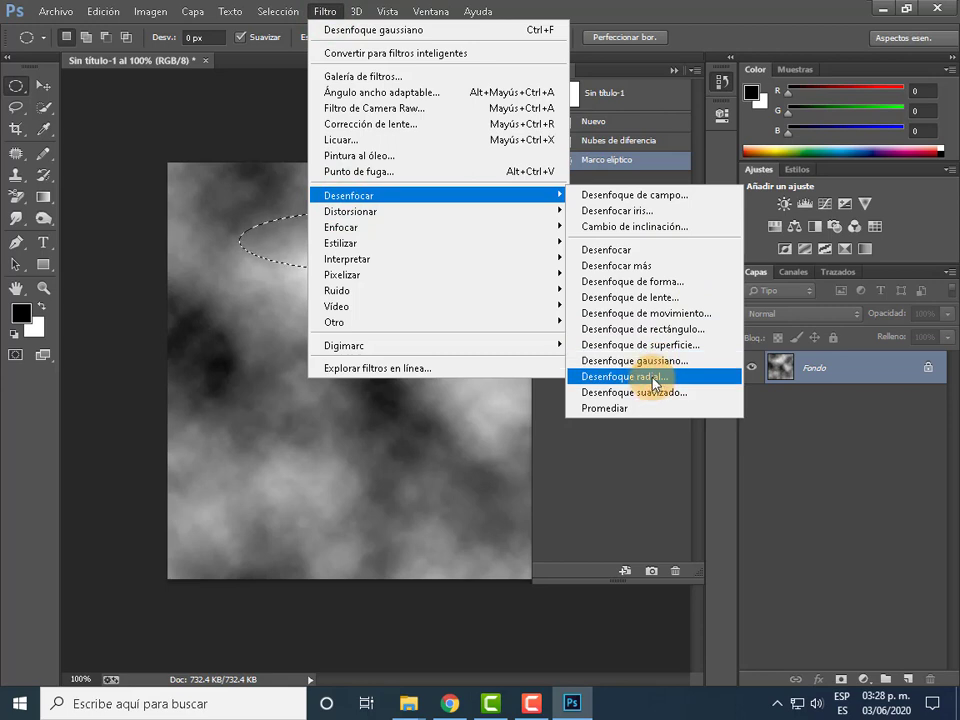
{"action": "left_click", "coordinate": [655, 383]}
{"action": "left_click_drag", "start_coordinate": [497, 163], "coordinate": [657, 165]}
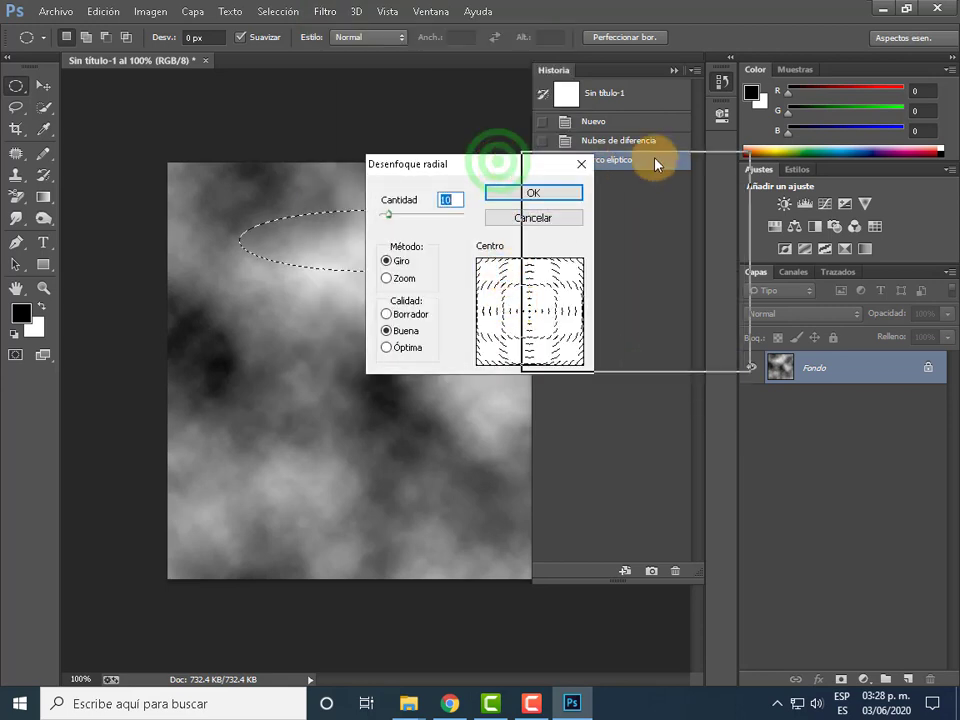
{"action": "left_click", "coordinate": [545, 276]}
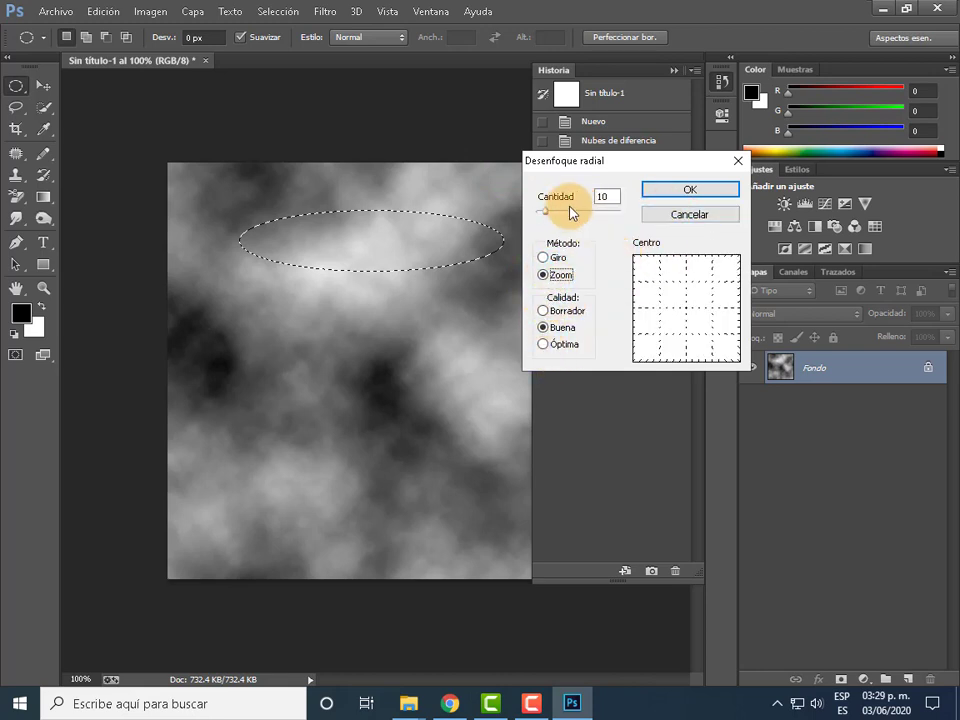
{"action": "left_click_drag", "start_coordinate": [545, 212], "coordinate": [572, 212]}
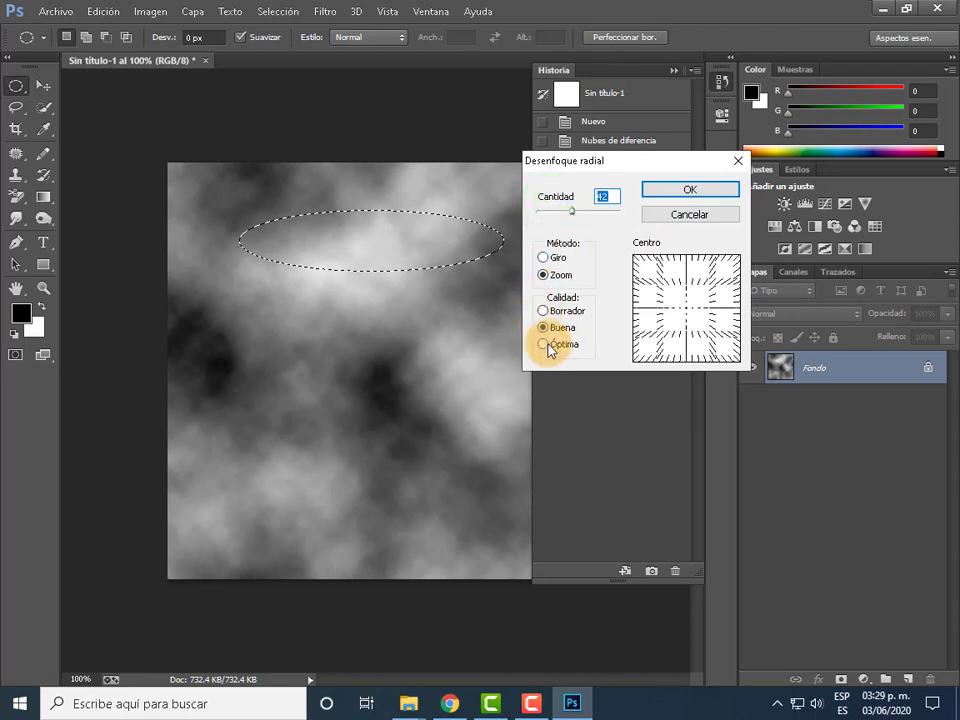
{"action": "left_click", "coordinate": [688, 190]}
{"action": "left_click", "coordinate": [401, 253]}
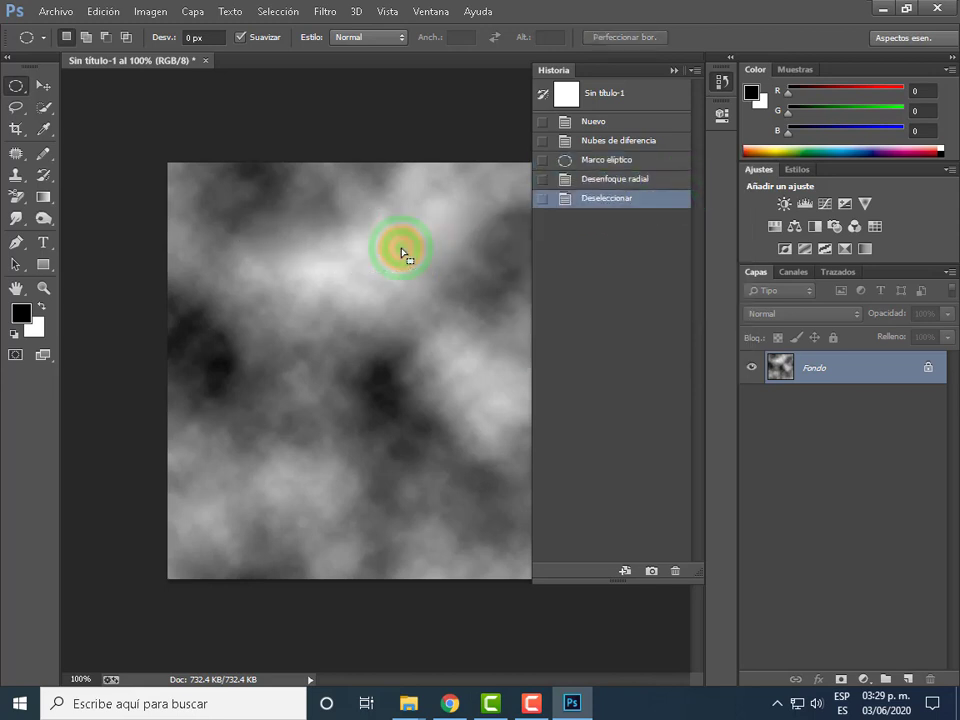
- Revert history to Difference Clouds and redraw an ellipse near the top of the clouds
{"action": "left_click", "coordinate": [305, 227]}
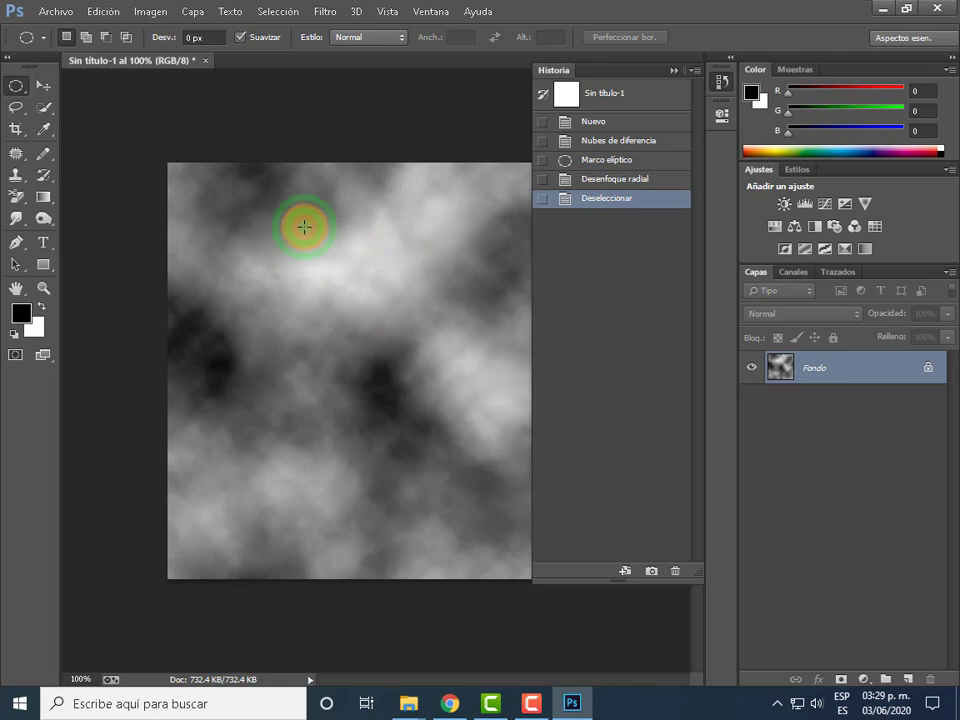
{"action": "left_click", "coordinate": [608, 140]}
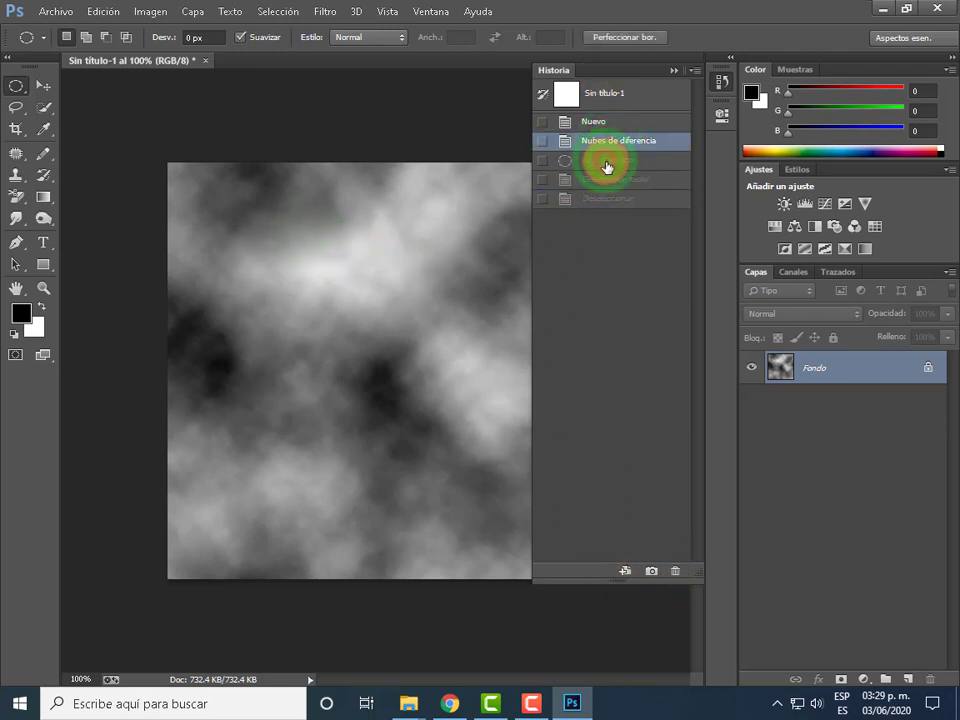
{"action": "left_click", "coordinate": [605, 160]}
{"action": "left_click", "coordinate": [672, 574]}
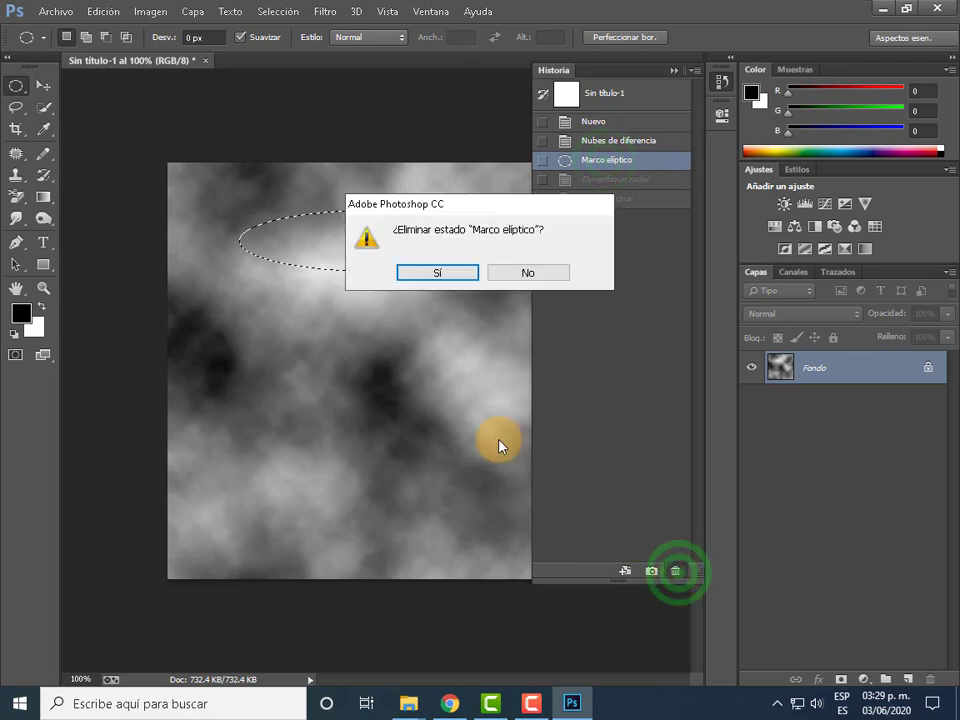
{"action": "left_click", "coordinate": [440, 273]}
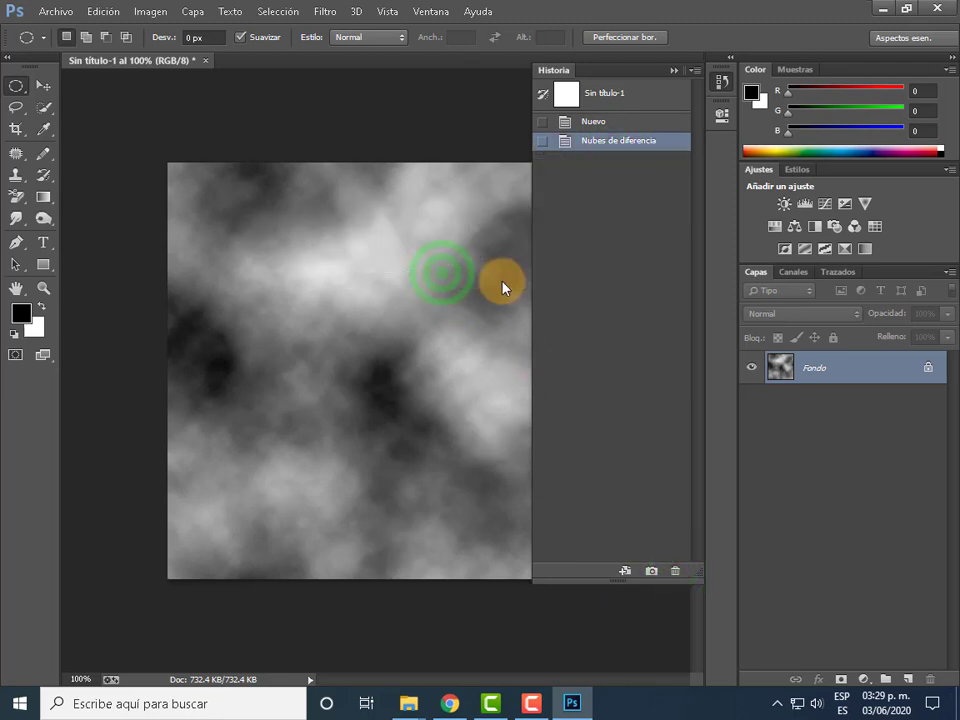
{"action": "left_click", "coordinate": [16, 84]}
{"action": "left_click", "coordinate": [267, 193]}
{"action": "left_click_drag", "start_coordinate": [276, 203], "coordinate": [484, 258]}
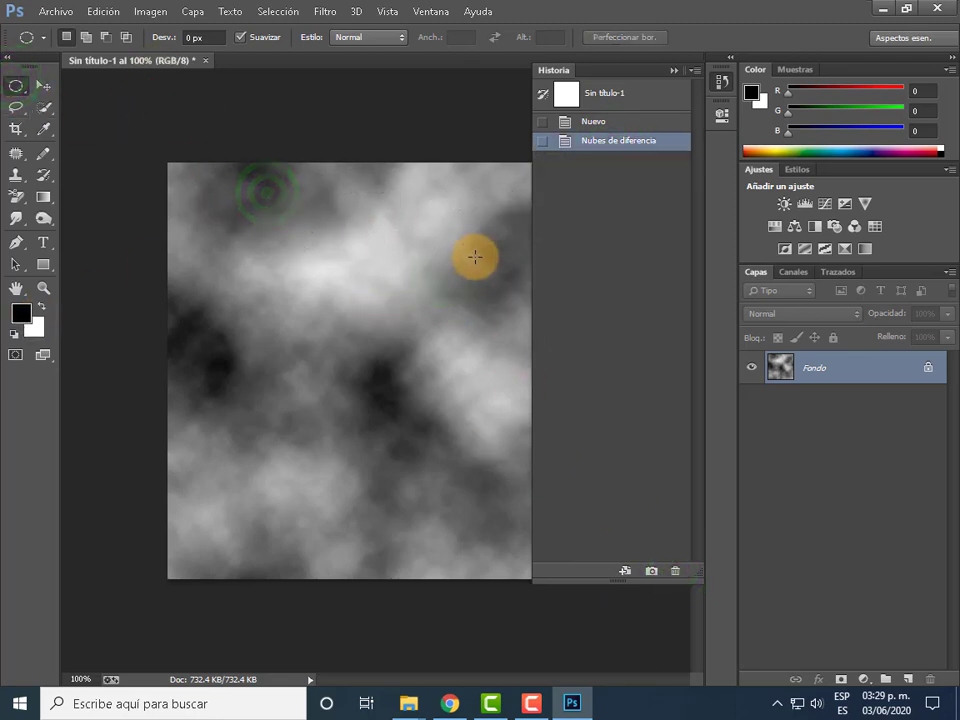
- Start a Lens Blur with no depth map source and a triangle iris shape
{"action": "left_click", "coordinate": [327, 12]}
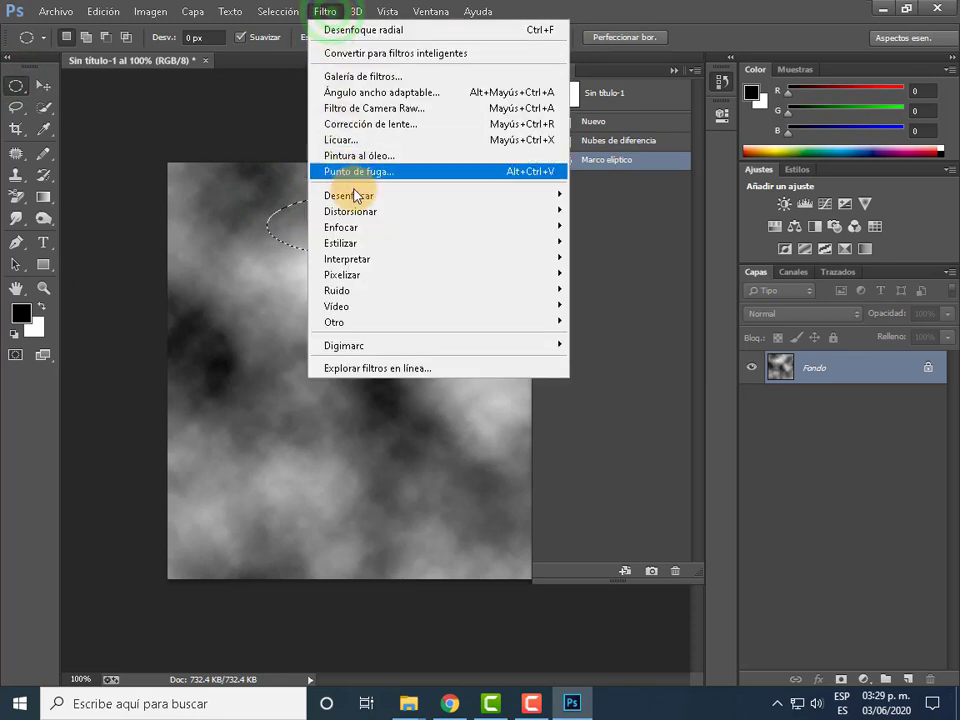
{"action": "mouse_move", "coordinate": [345, 195]}
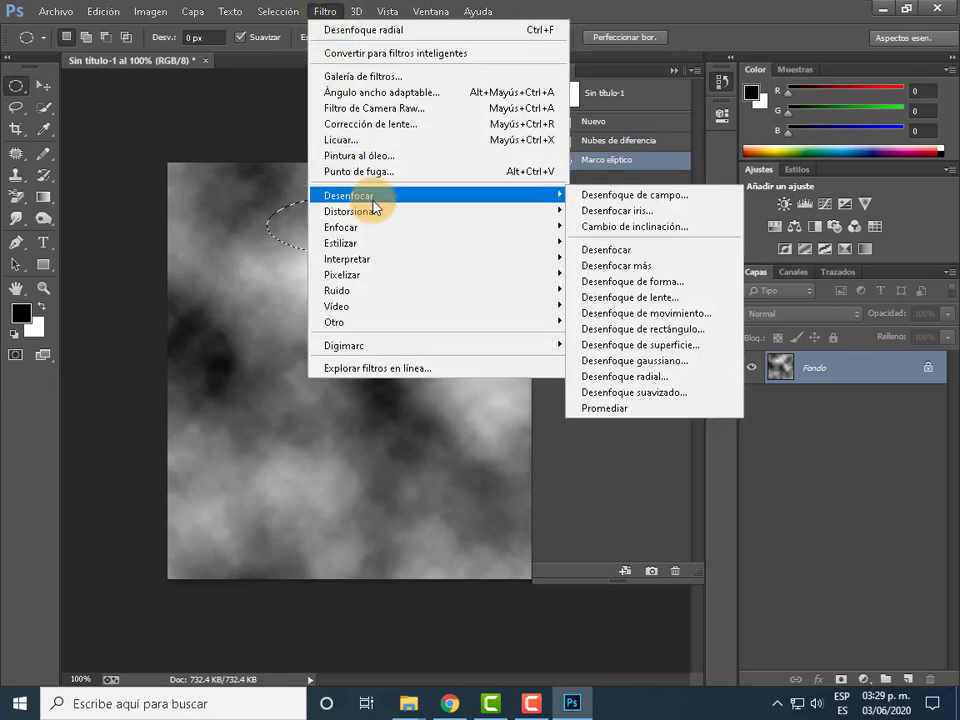
{"action": "left_click", "coordinate": [640, 297]}
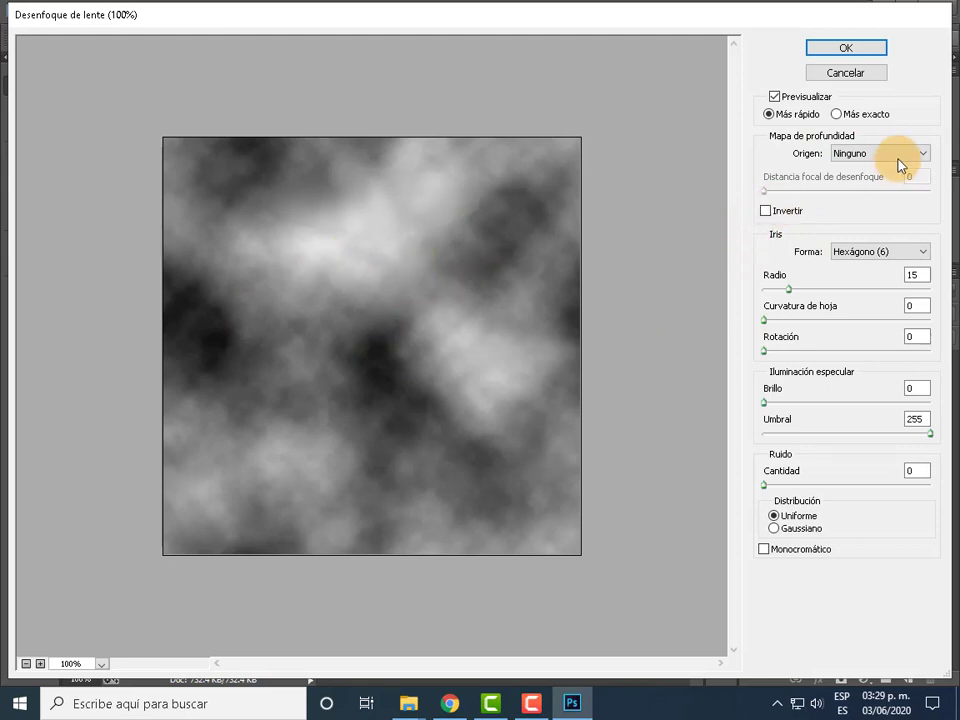
{"action": "left_click", "coordinate": [929, 155]}
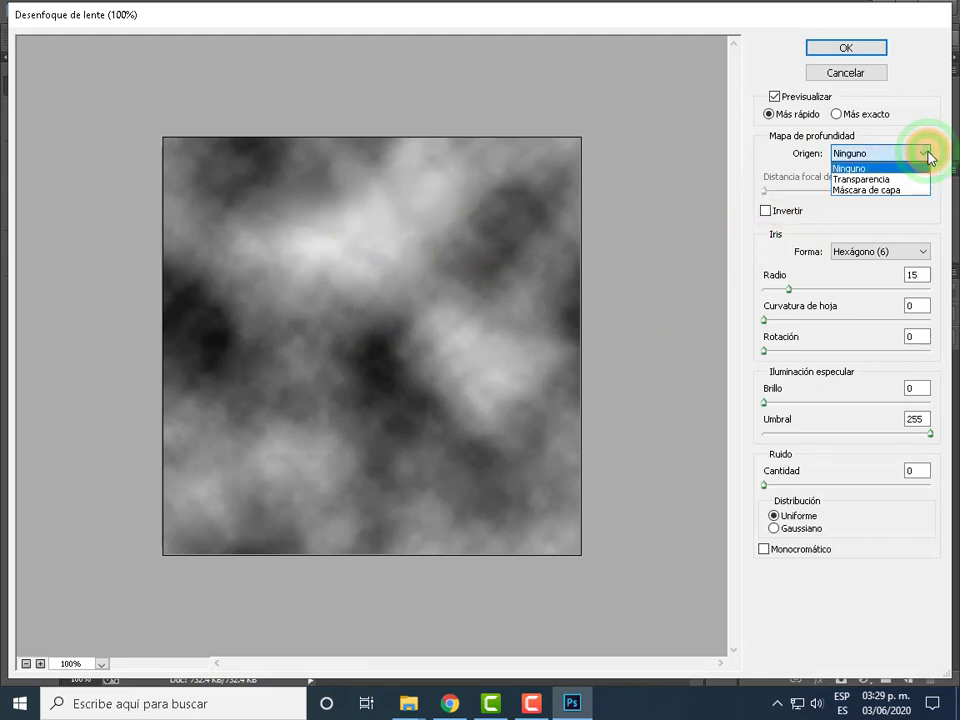
{"action": "left_click", "coordinate": [929, 155]}
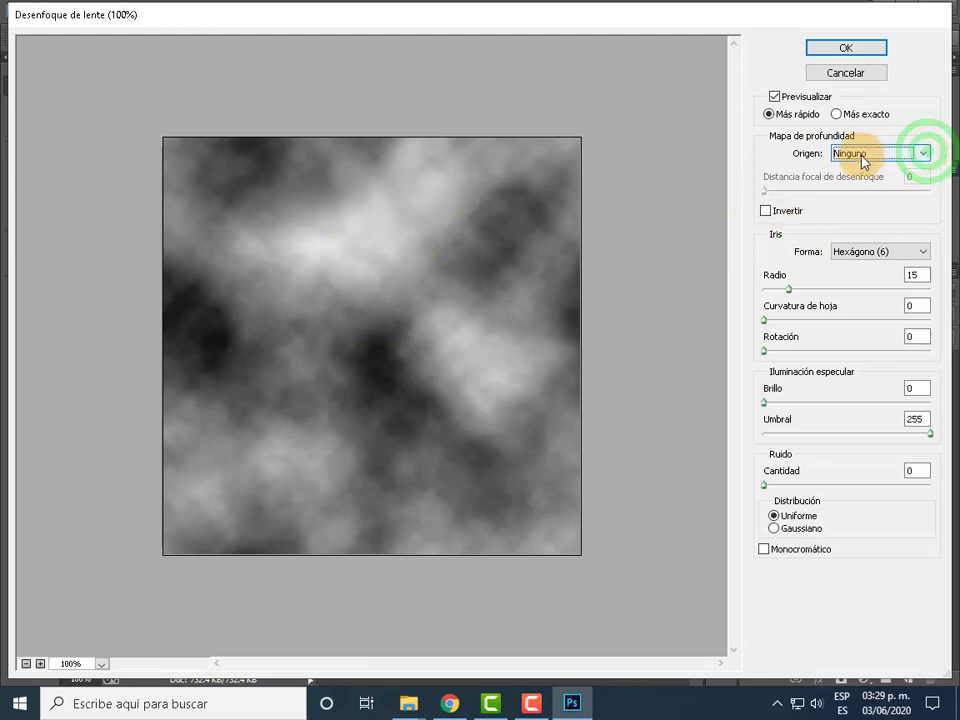
{"action": "left_click", "coordinate": [905, 254]}
{"action": "left_click", "coordinate": [860, 268]}
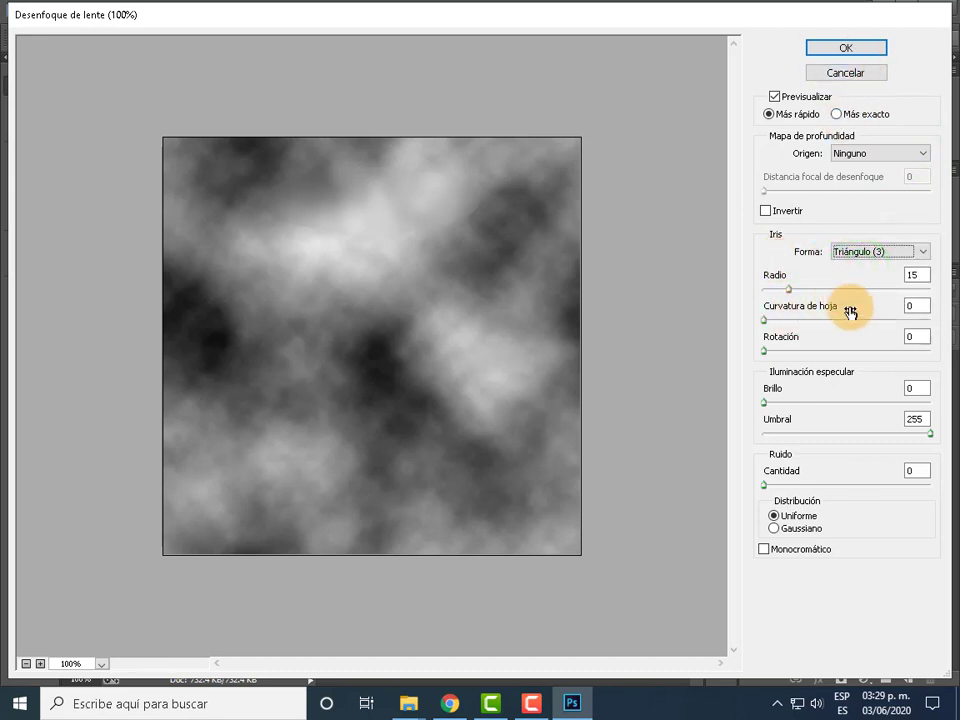
- Set lens blur radius 51, curvature 44, rotation 151, brightness 38, add noise, and apply
{"action": "left_click_drag", "start_coordinate": [789, 290], "coordinate": [851, 300]}
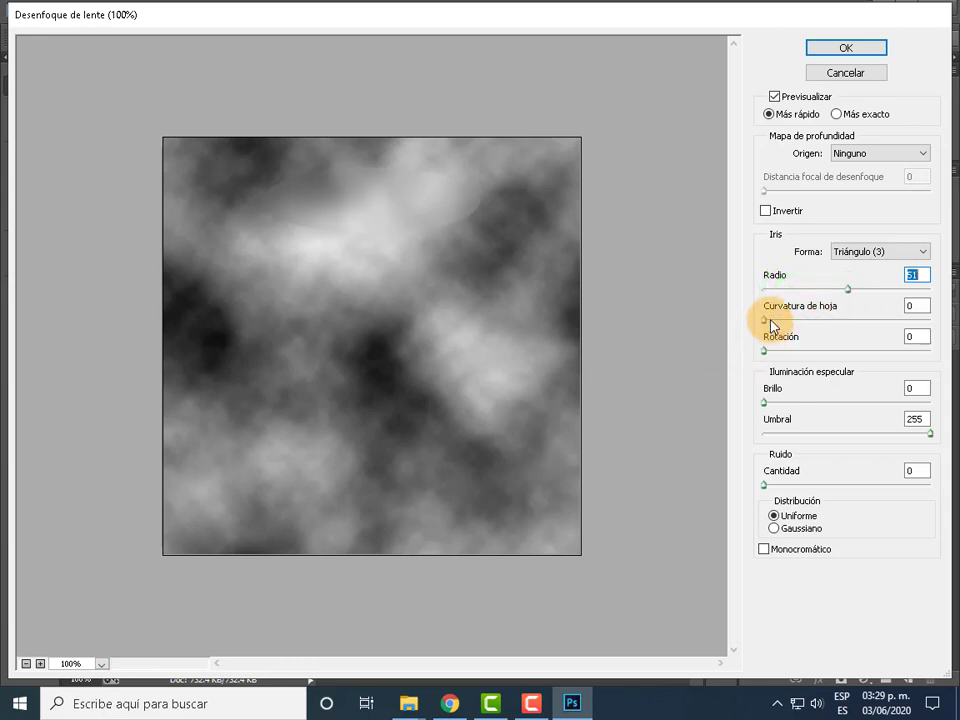
{"action": "left_click_drag", "start_coordinate": [770, 321], "coordinate": [837, 321]}
{"action": "left_click_drag", "start_coordinate": [766, 350], "coordinate": [772, 350]}
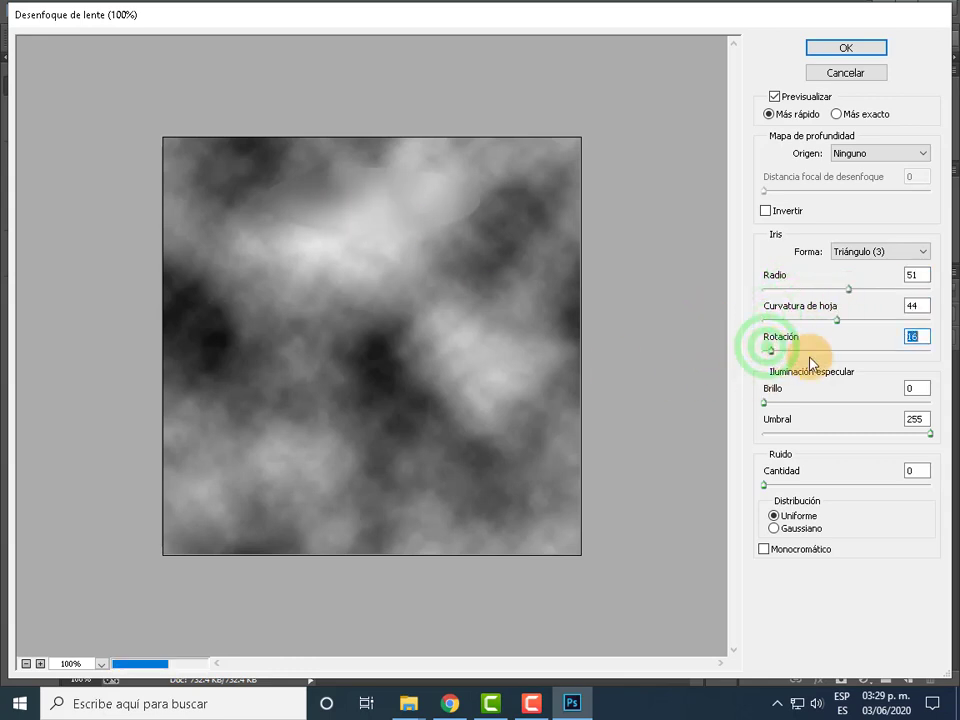
{"action": "left_click", "coordinate": [828, 349]}
{"action": "left_click_drag", "start_coordinate": [771, 405], "coordinate": [827, 402]}
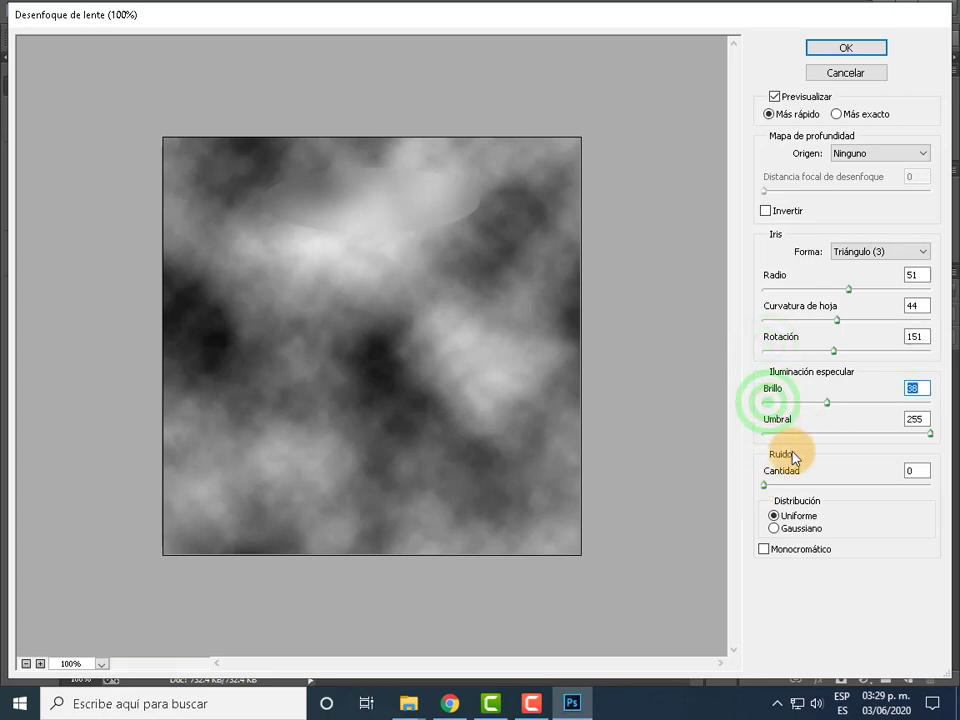
{"action": "mouse_move", "coordinate": [765, 485]}
{"action": "left_mouse_down"}
{"action": "mouse_move", "coordinate": [855, 490]}
{"action": "mouse_move", "coordinate": [834, 499]}
{"action": "mouse_move", "coordinate": [787, 488]}
{"action": "left_mouse_up"}
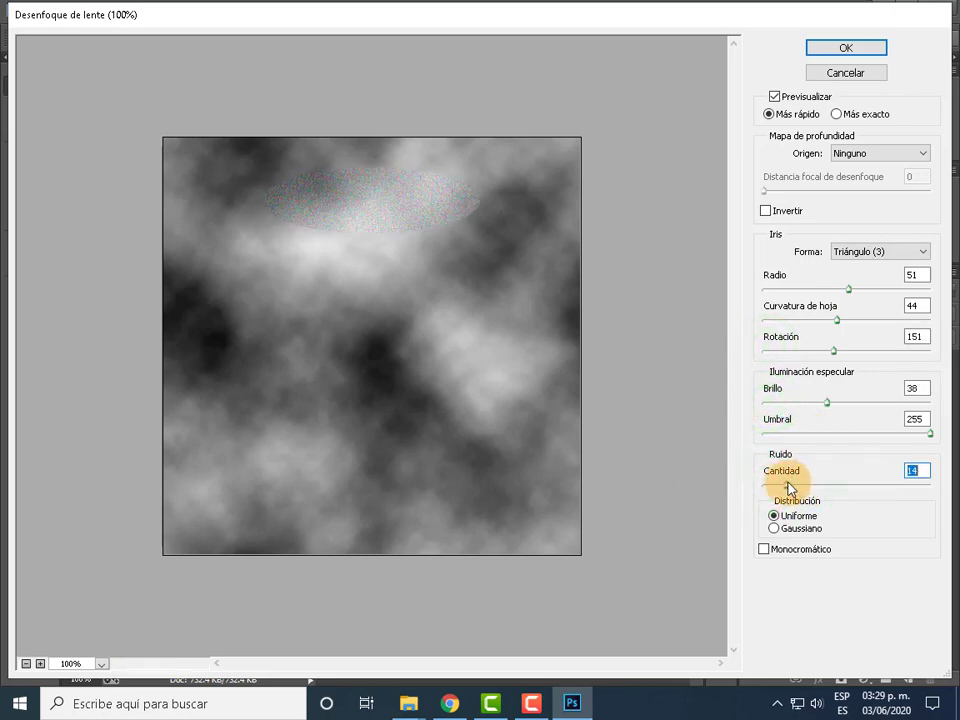
{"action": "left_click", "coordinate": [842, 48]}
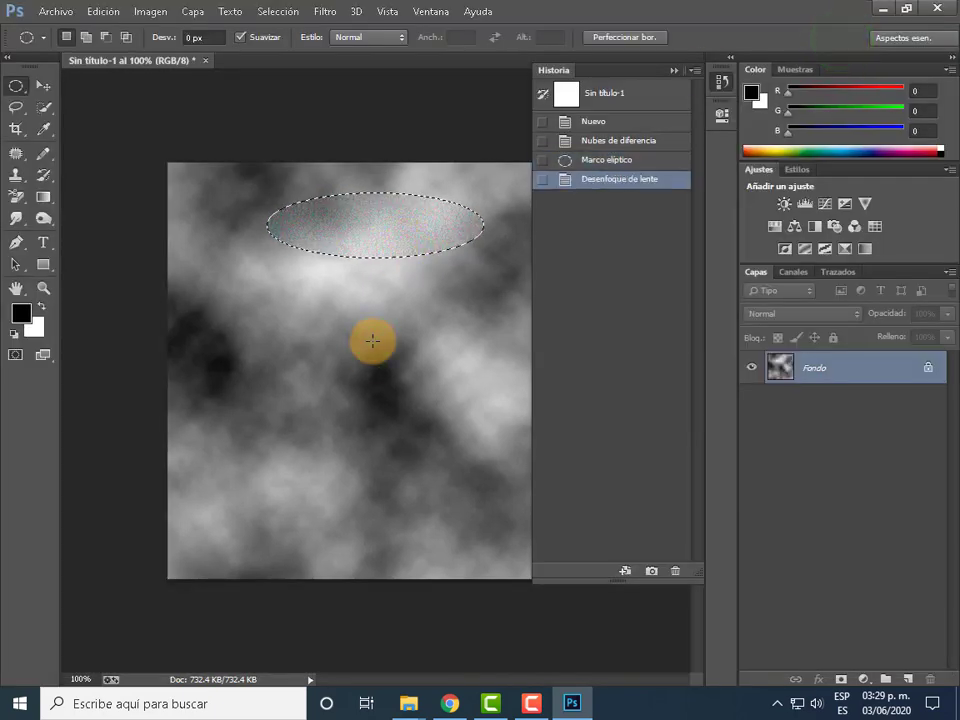
- Clear the selection, then step history back to the elliptical selection state
{"action": "left_click", "coordinate": [372, 340]}
{"action": "left_click", "coordinate": [363, 228]}
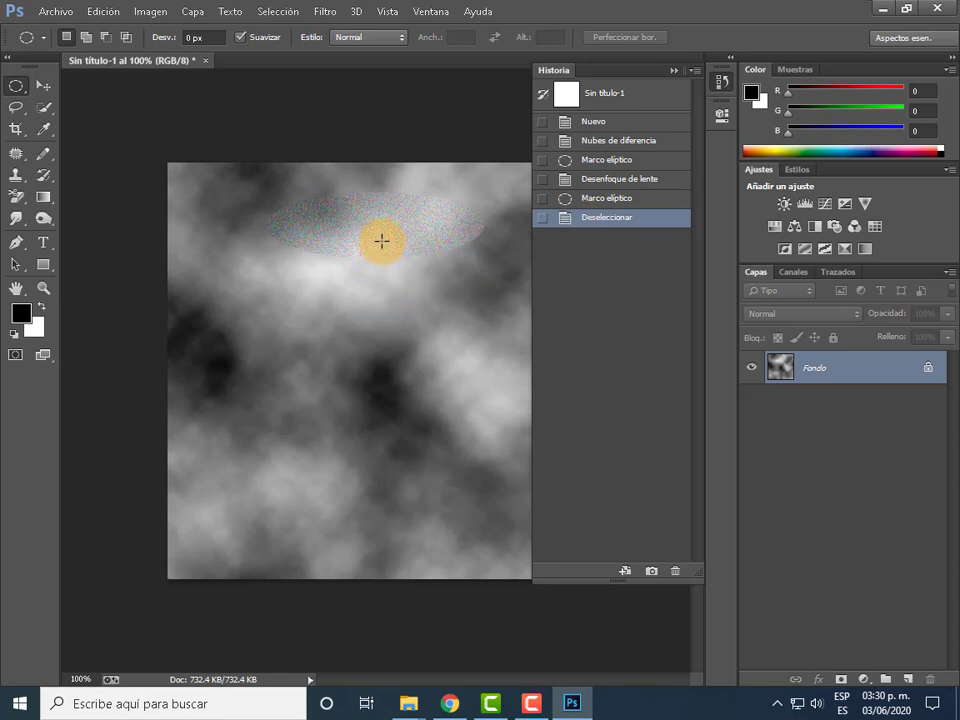
{"action": "left_click", "coordinate": [633, 160]}
- Delete the history states after Difference Clouds and draw another ellipse near the top
{"action": "left_click", "coordinate": [633, 160]}
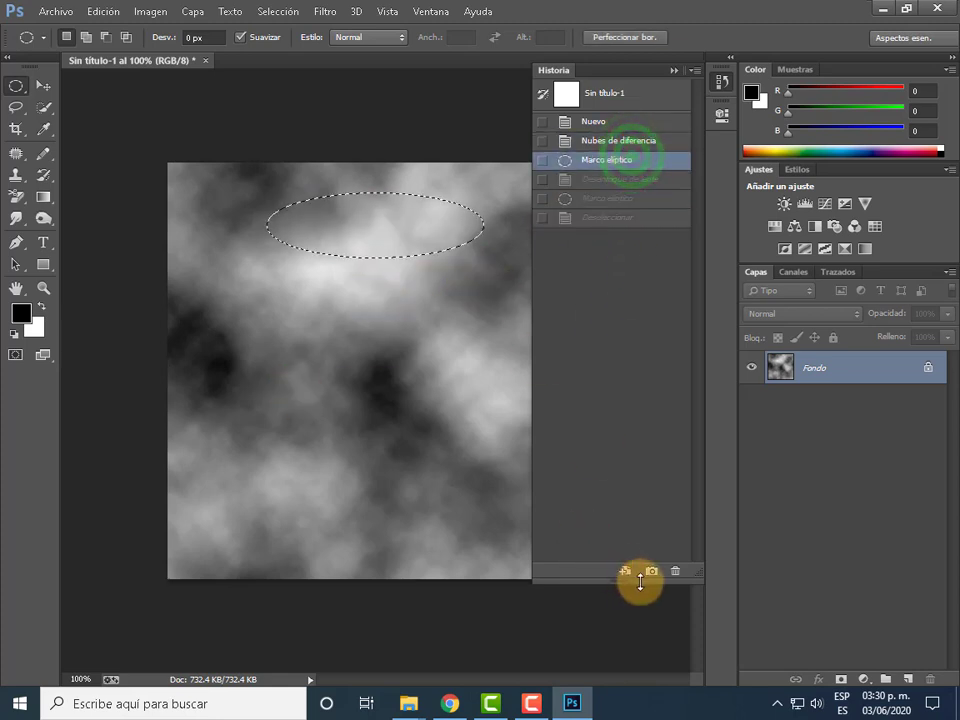
{"action": "left_click", "coordinate": [675, 571]}
{"action": "left_click", "coordinate": [438, 278]}
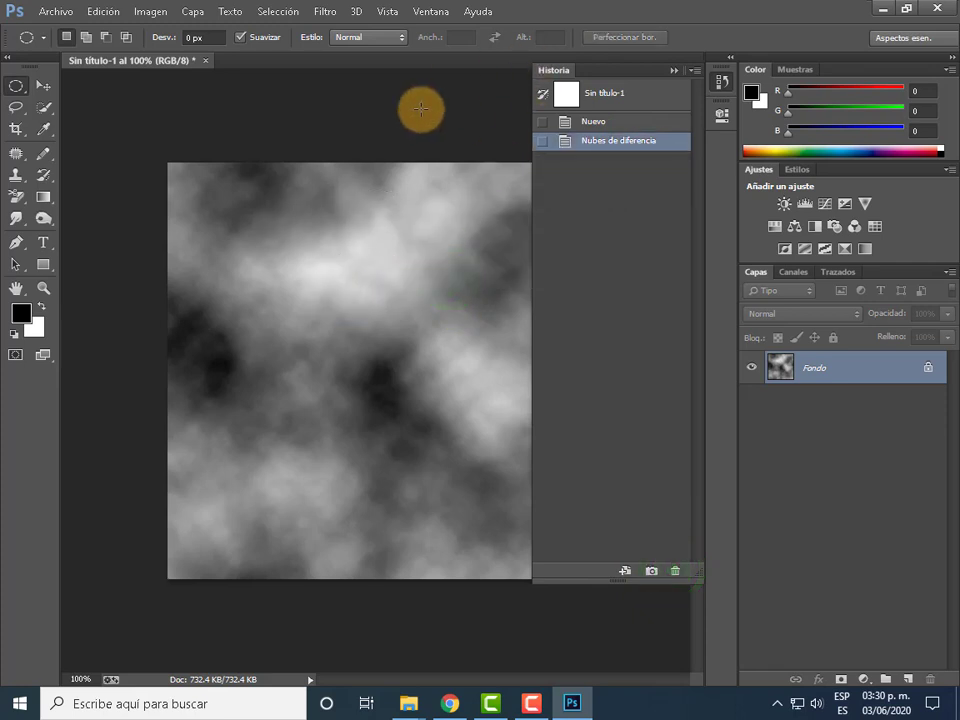
{"action": "left_click", "coordinate": [16, 86]}
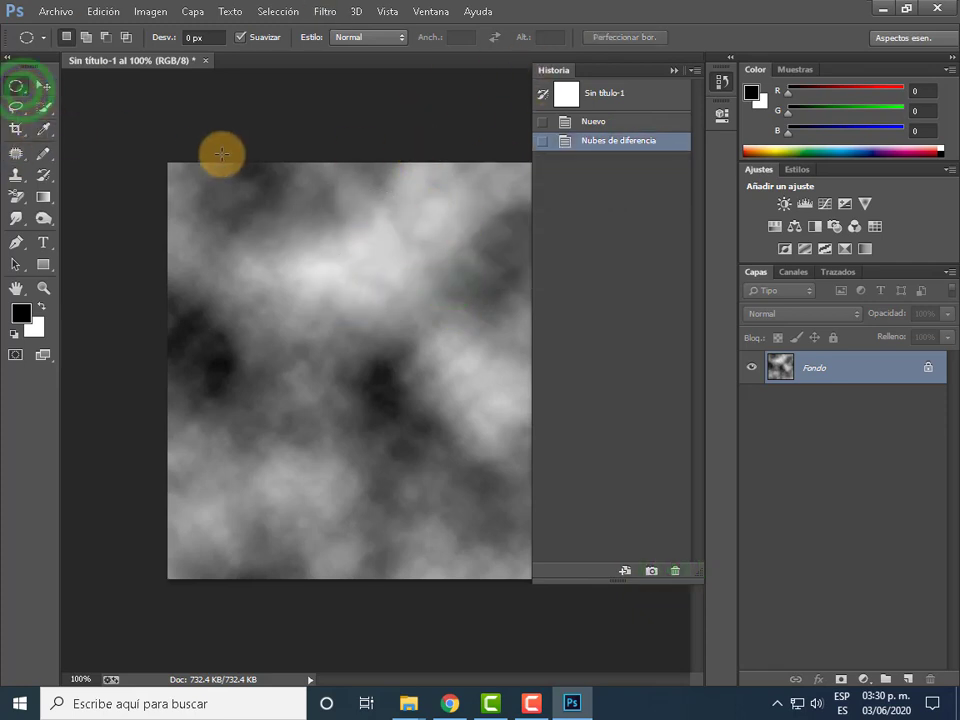
{"action": "left_click", "coordinate": [275, 180]}
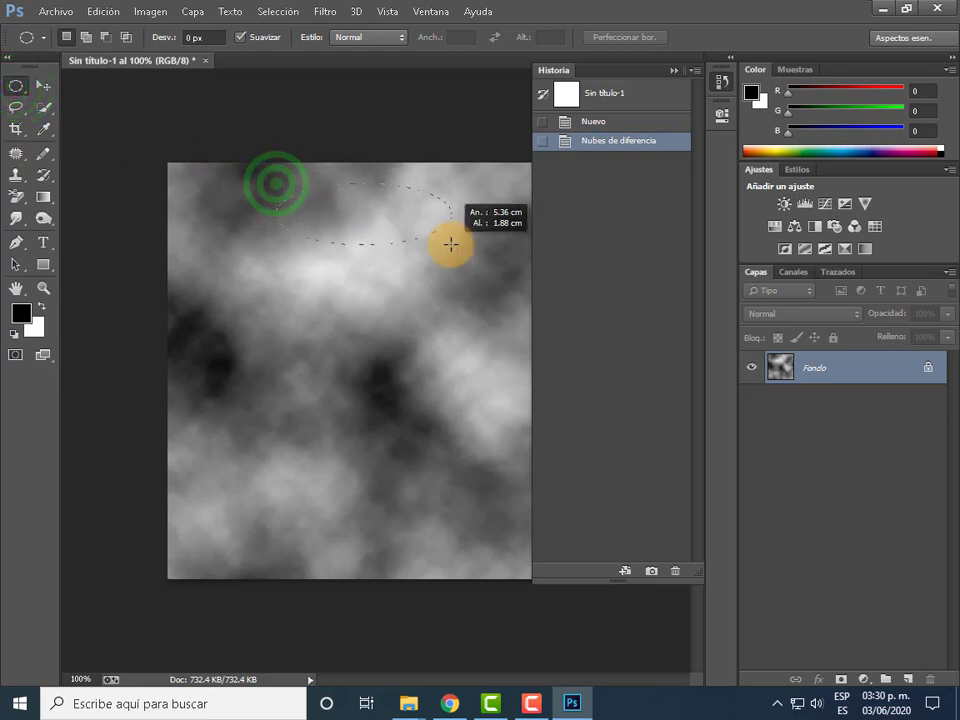
{"action": "left_click_drag", "start_coordinate": [295, 205], "coordinate": [450, 246]}
- Try the Sharpen filter on the ellipse, then deselect and delete those history states
{"action": "left_click", "coordinate": [324, 12]}
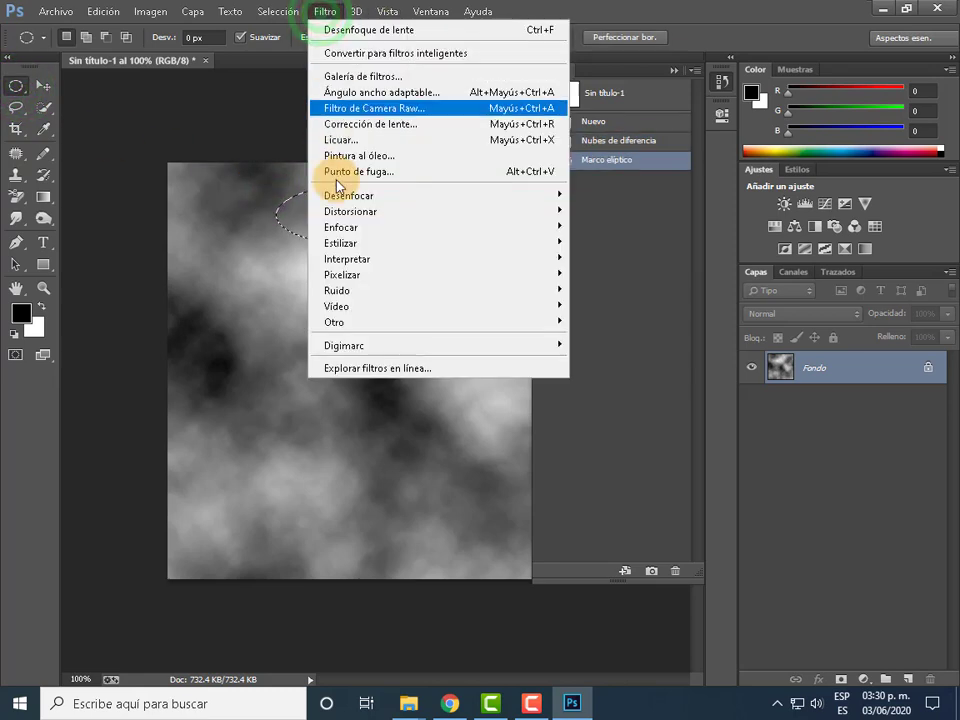
{"action": "left_click", "coordinate": [368, 232]}
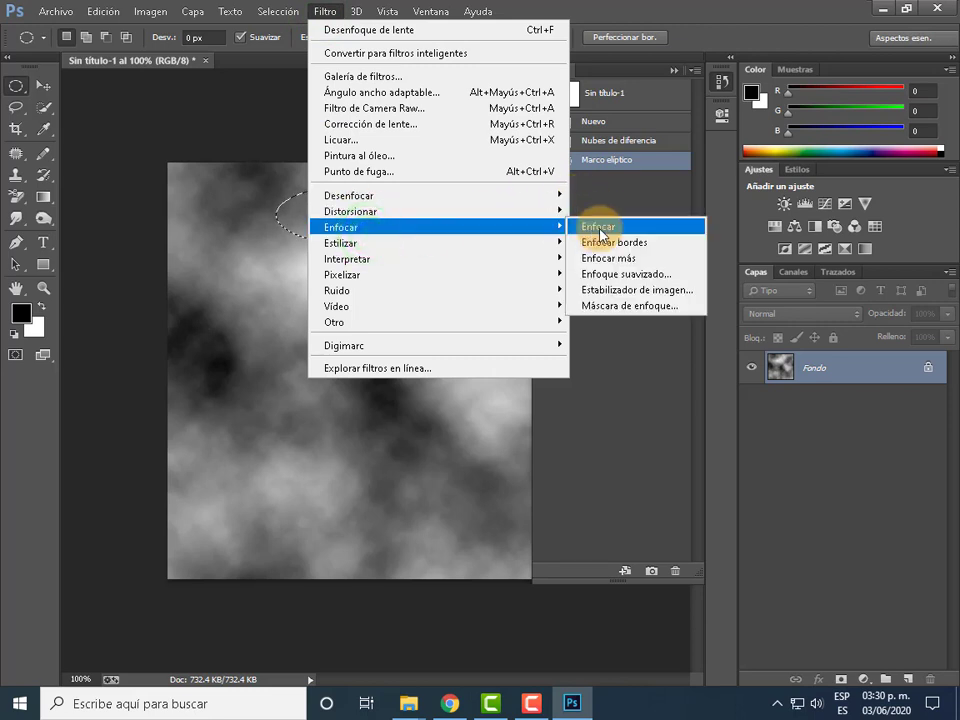
{"action": "left_click", "coordinate": [600, 230]}
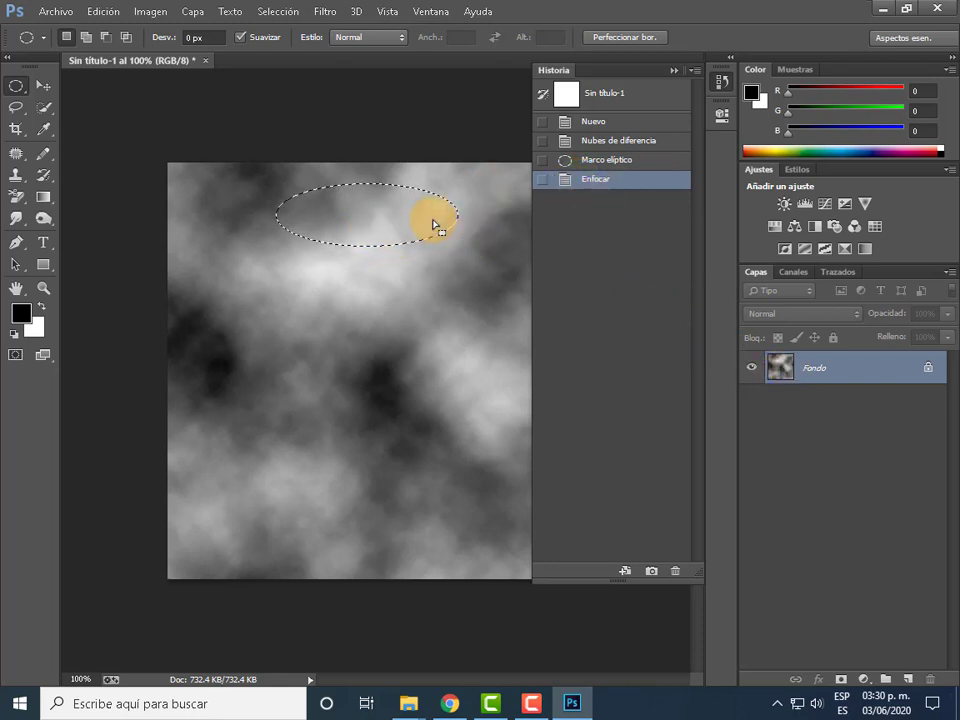
{"action": "left_click", "coordinate": [346, 299]}
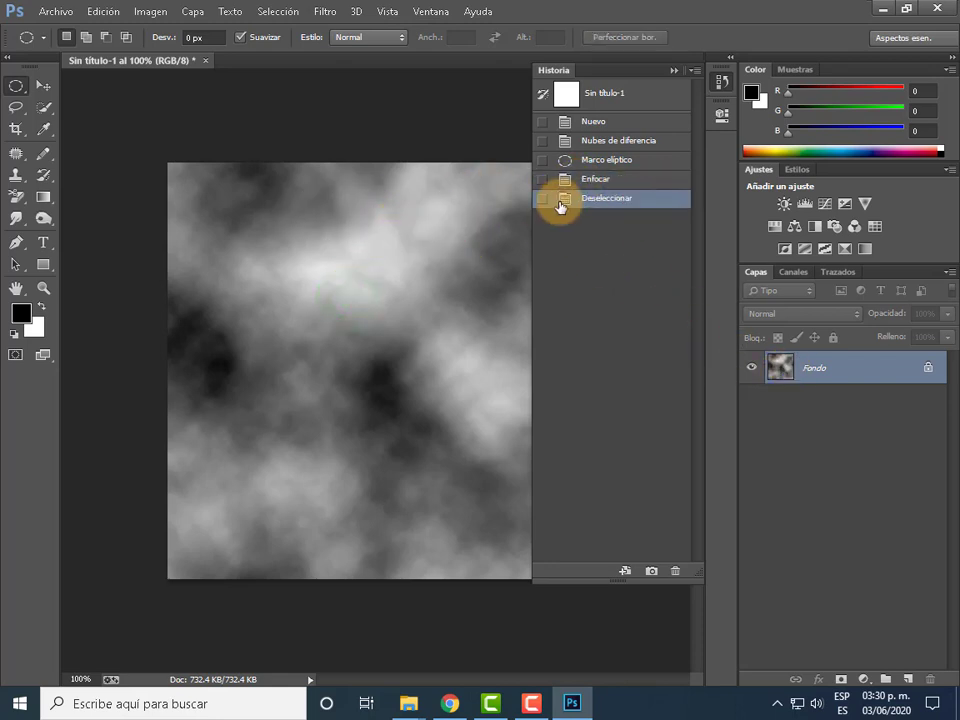
{"action": "left_click", "coordinate": [615, 160]}
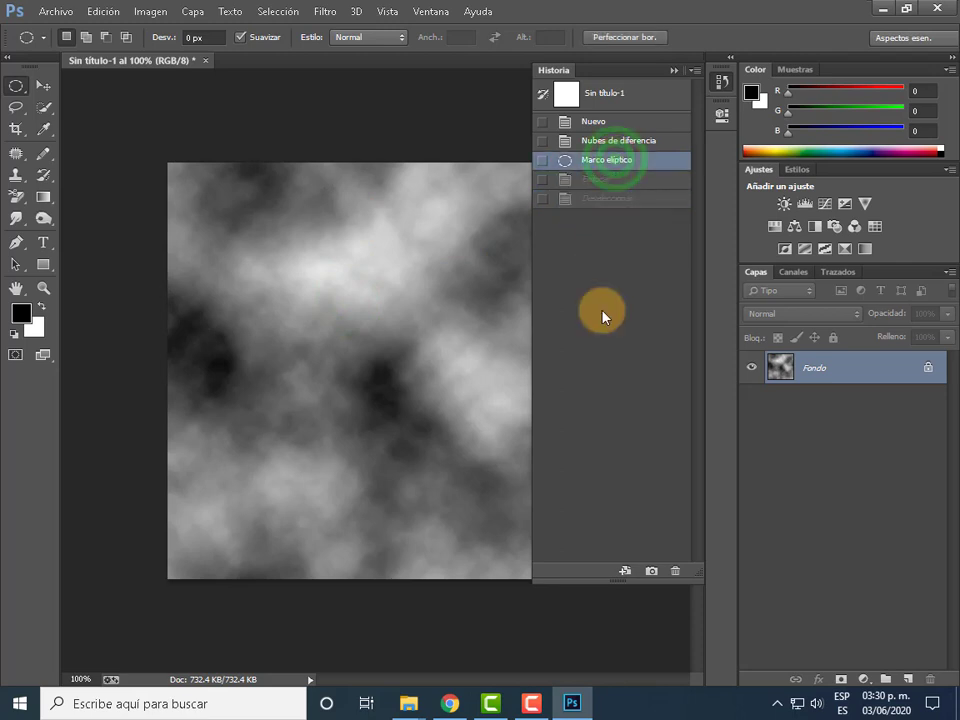
{"action": "left_click", "coordinate": [675, 570]}
{"action": "left_click", "coordinate": [450, 266]}
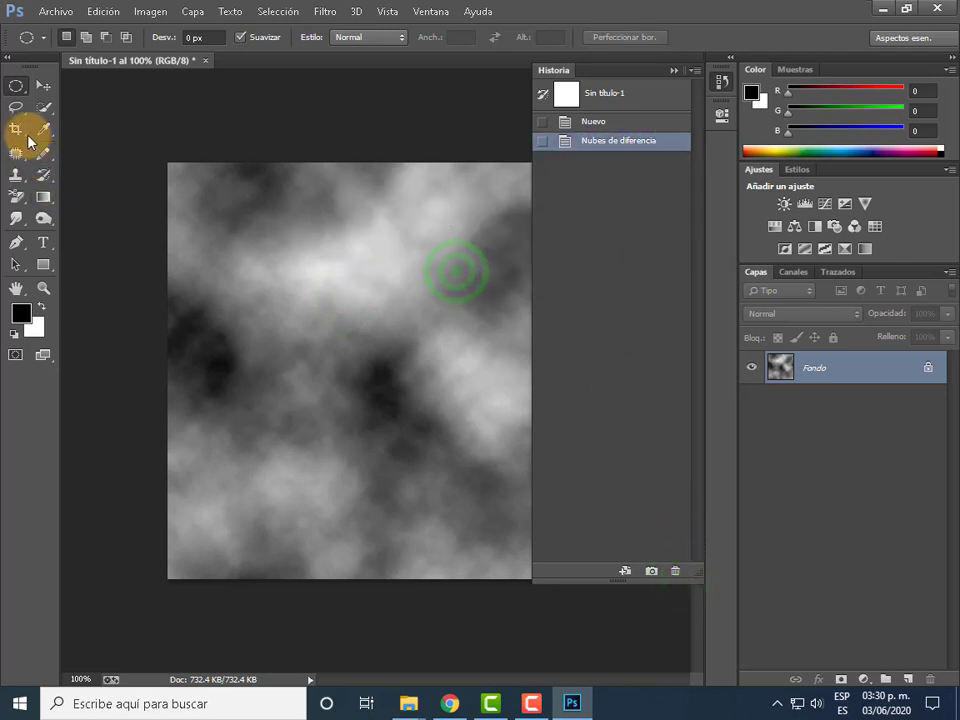
{"action": "left_click", "coordinate": [15, 85]}
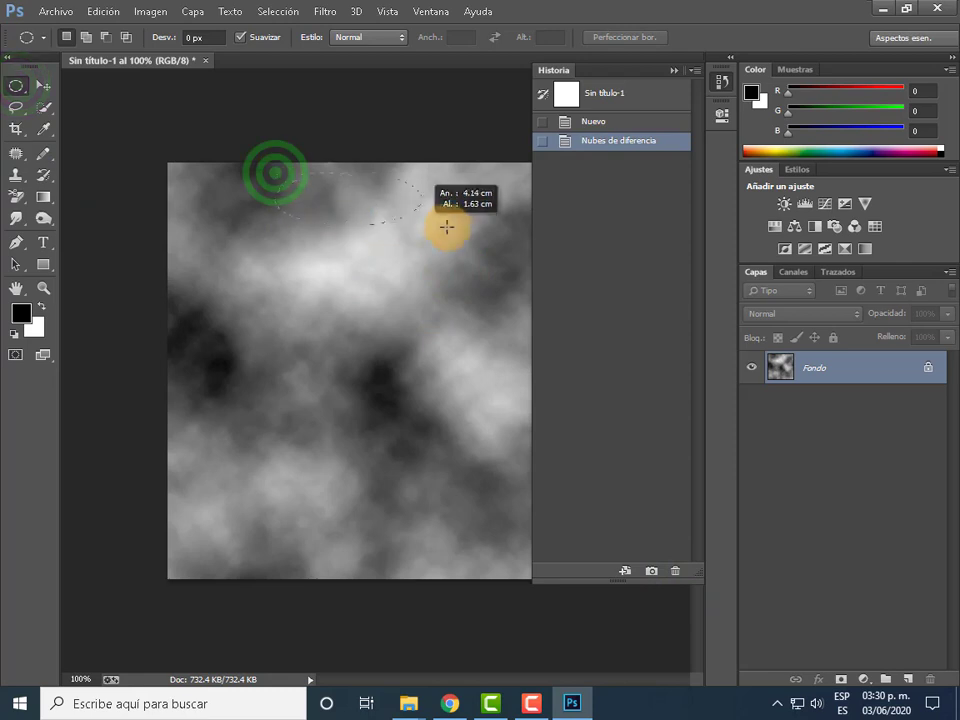
{"action": "left_click_drag", "start_coordinate": [268, 167], "coordinate": [454, 242]}
{"action": "left_click", "coordinate": [325, 11]}
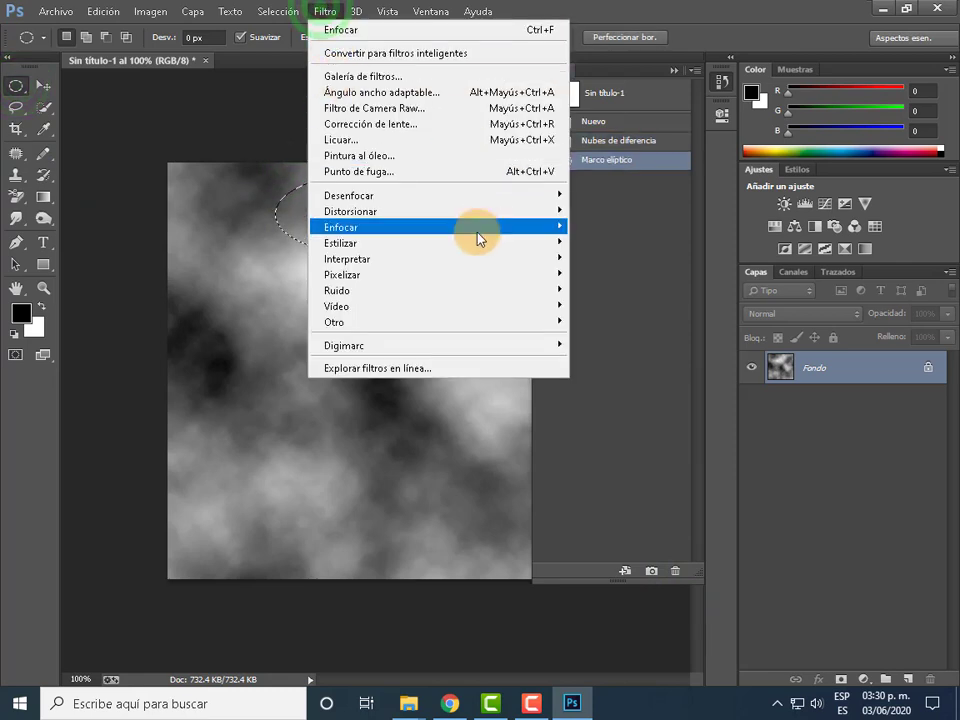
{"action": "left_click", "coordinate": [390, 250]}
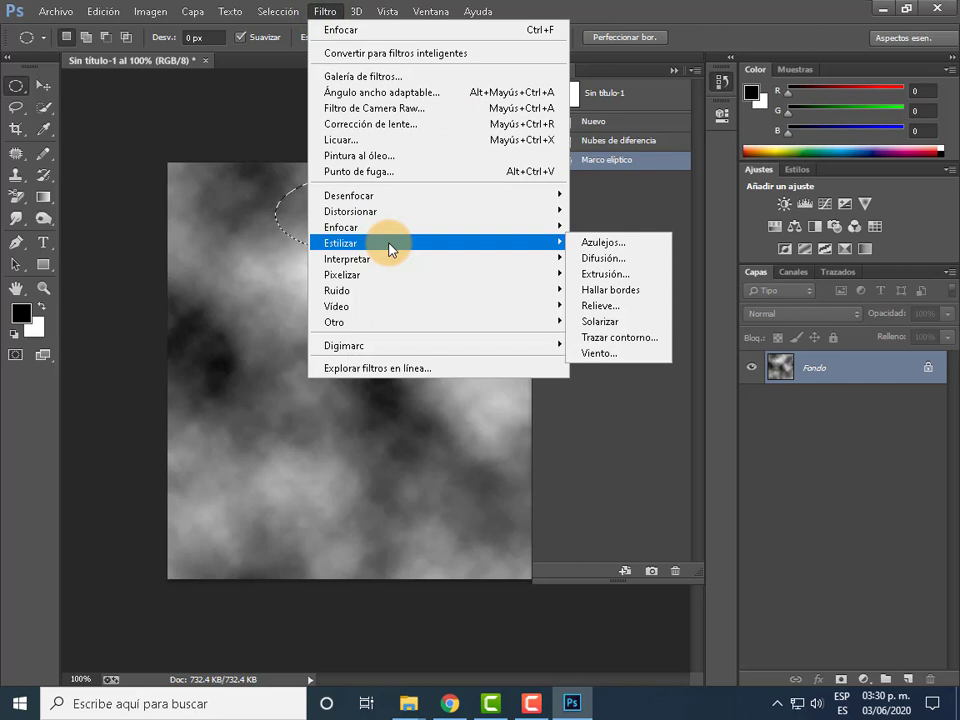
{"action": "left_click", "coordinate": [605, 323]}
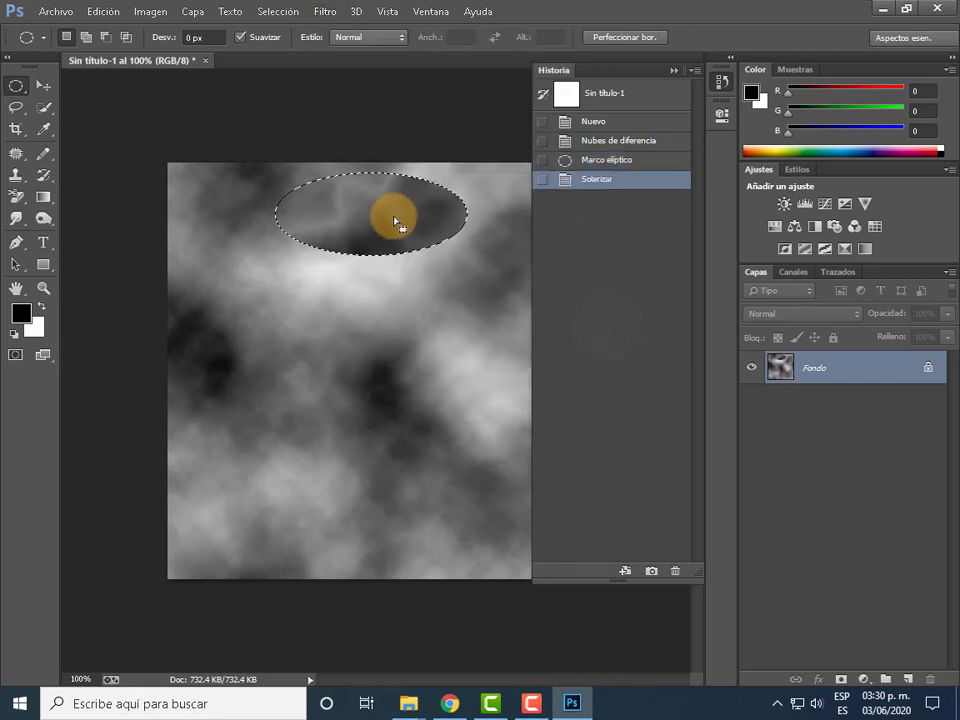
{"action": "left_click", "coordinate": [368, 300]}
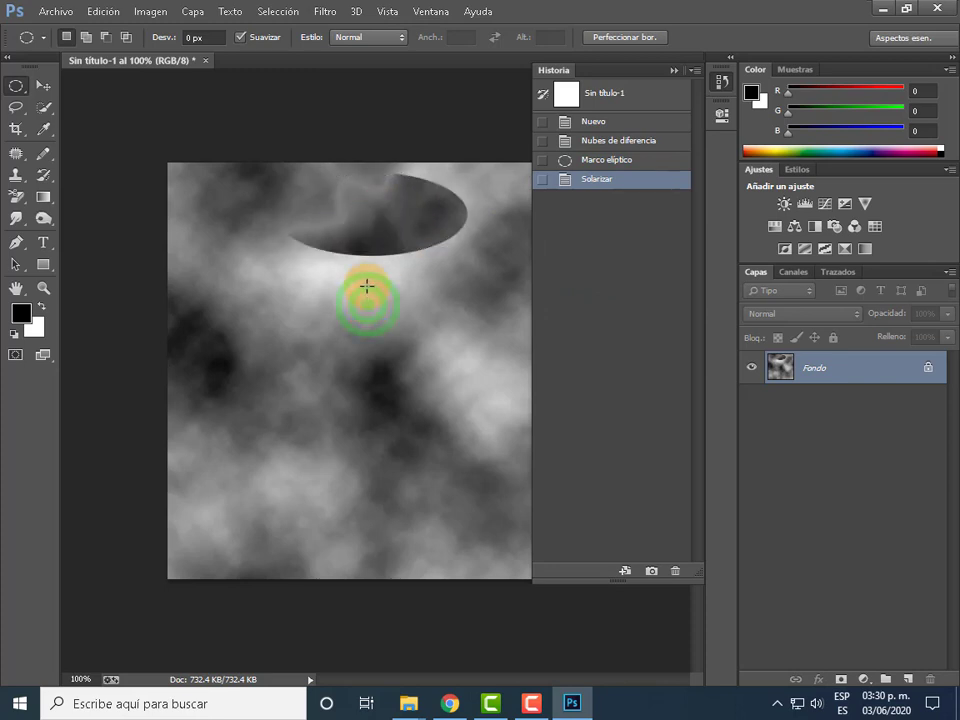
{"action": "key", "text": "ctrl+z"}
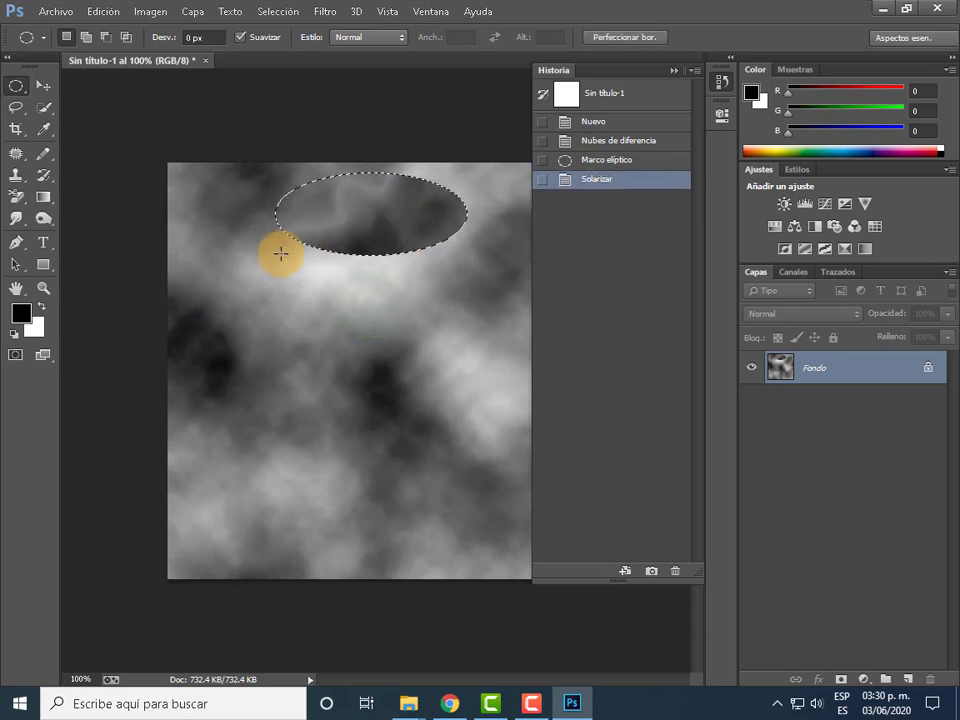
{"action": "left_click", "coordinate": [660, 160]}
{"action": "left_click", "coordinate": [721, 80]}
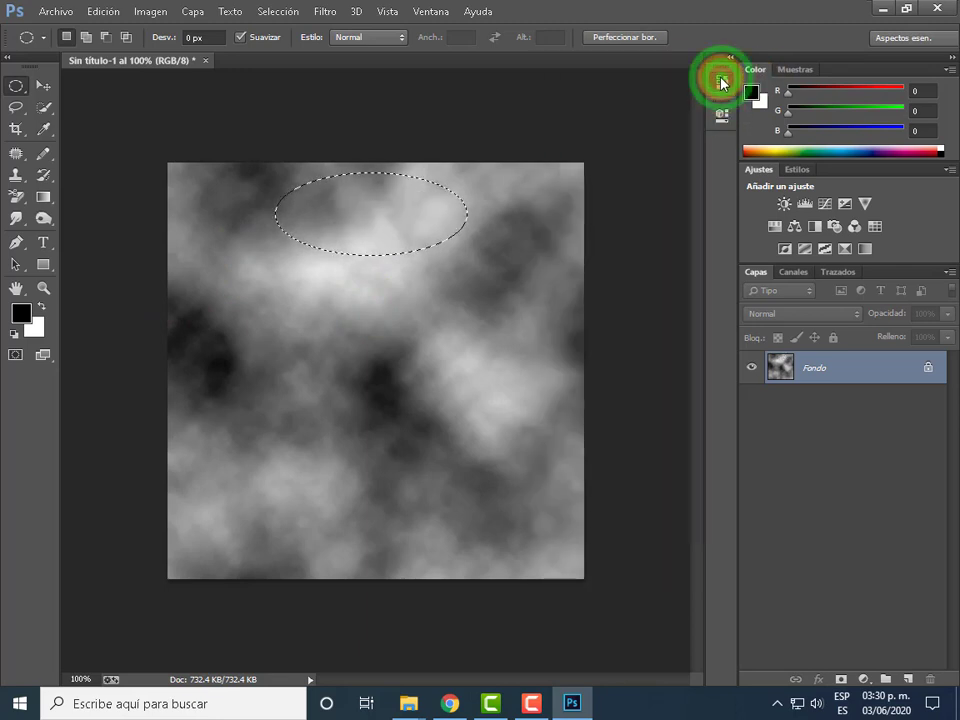
{"action": "left_click", "coordinate": [721, 80]}
{"action": "left_click", "coordinate": [625, 160]}
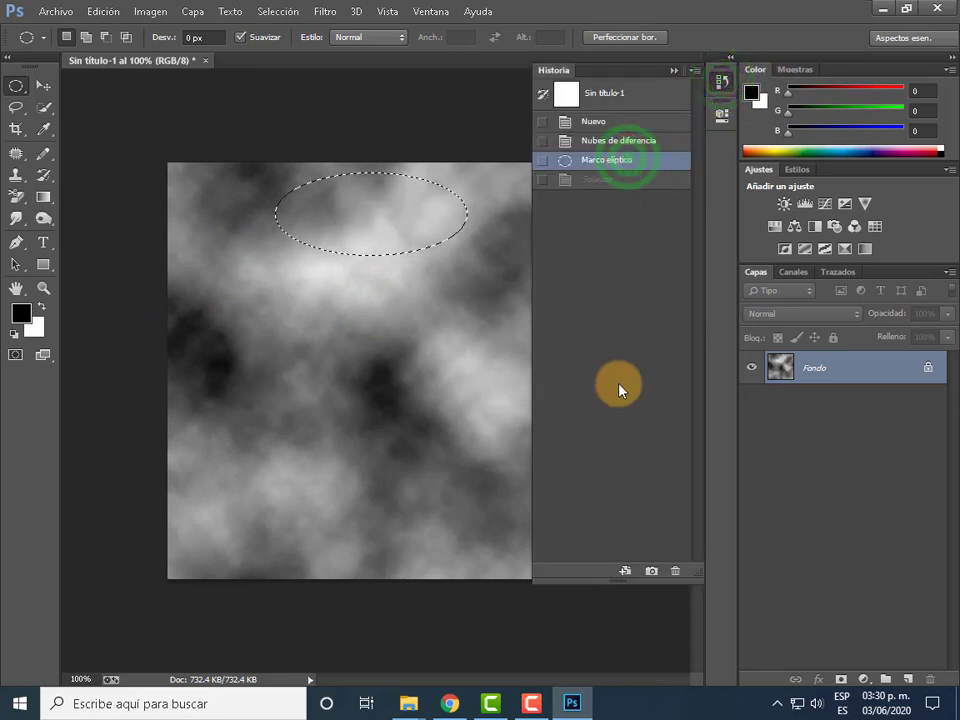
{"action": "left_click", "coordinate": [677, 566]}
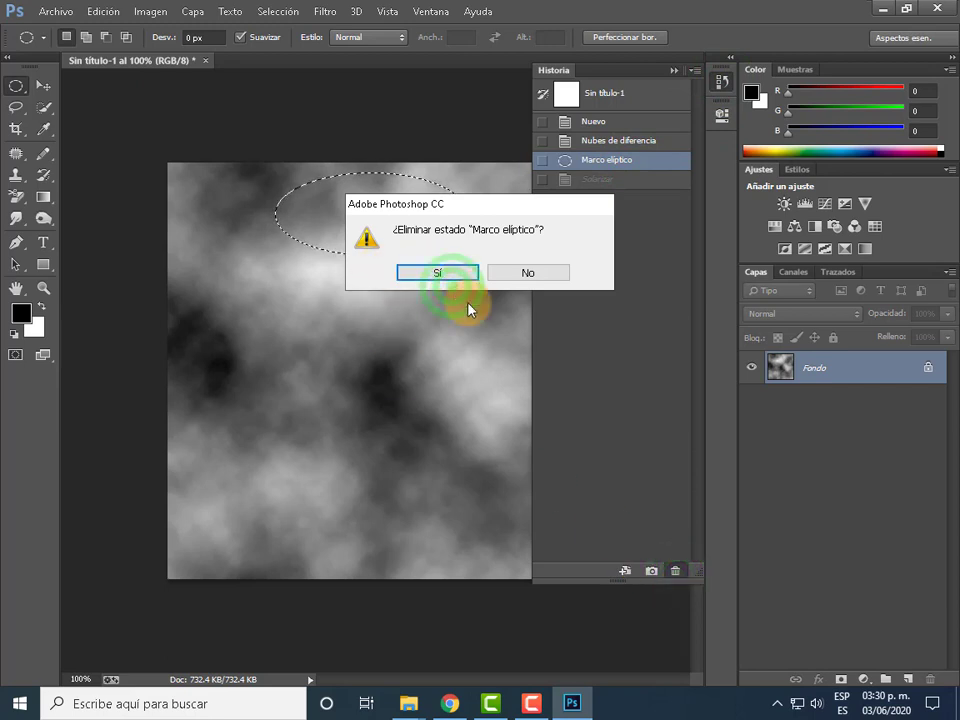
{"action": "left_click", "coordinate": [430, 274]}
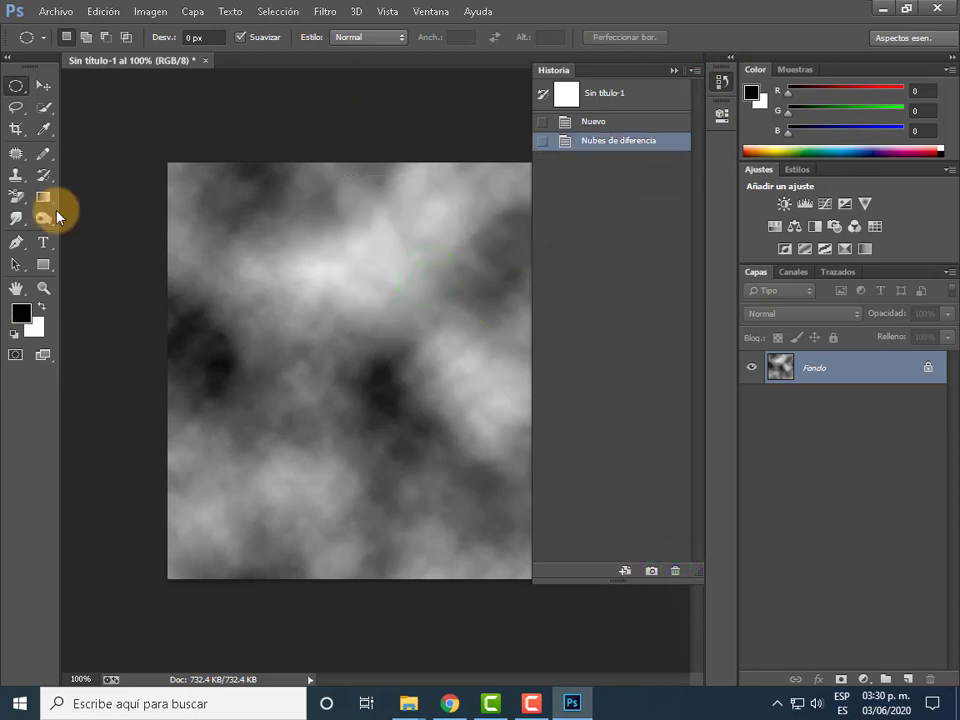
- Fill a small ellipse near the top with coloured Uniform noise at 42.44% amount
{"action": "left_click", "coordinate": [16, 86]}
{"action": "left_click_drag", "start_coordinate": [295, 193], "coordinate": [390, 245]}
{"action": "left_click", "coordinate": [325, 11]}
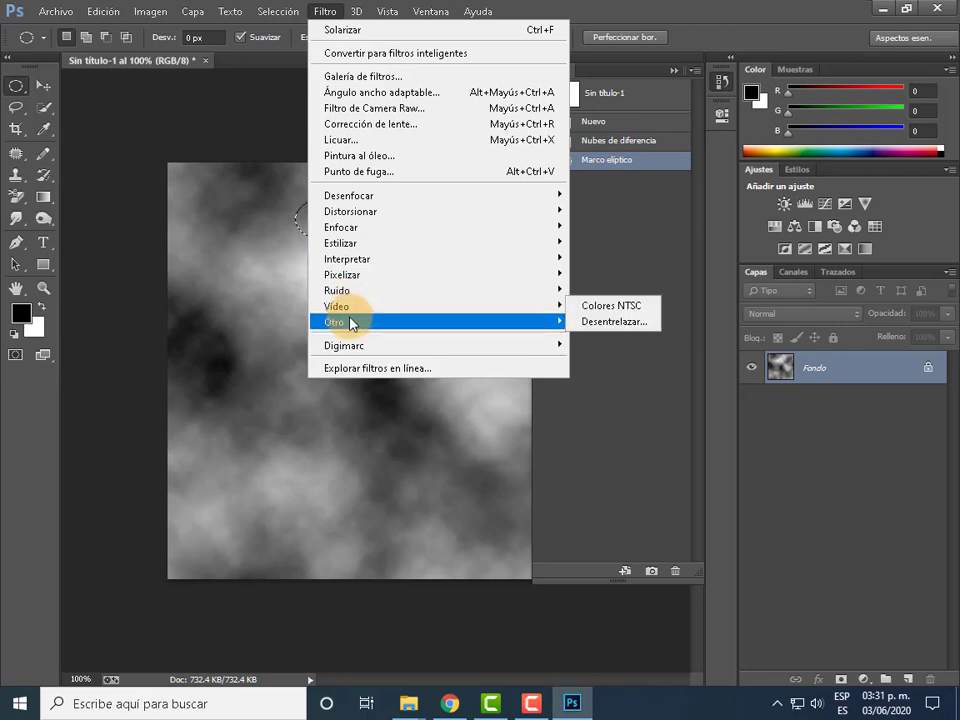
{"action": "mouse_move", "coordinate": [337, 290]}
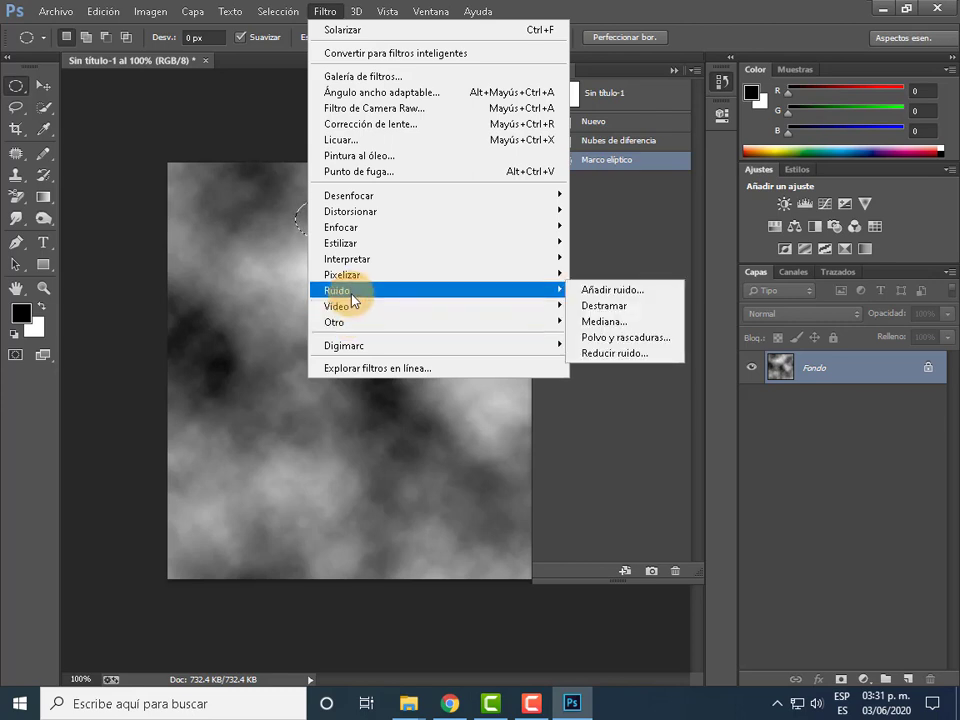
{"action": "left_click", "coordinate": [635, 292]}
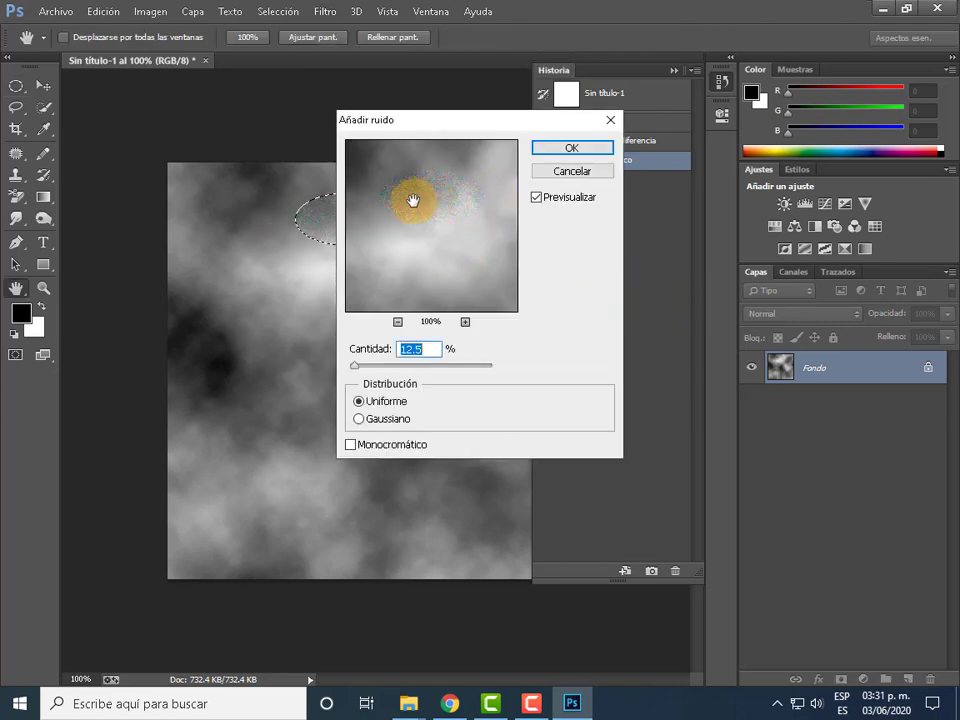
{"action": "left_click_drag", "start_coordinate": [356, 366], "coordinate": [401, 367]}
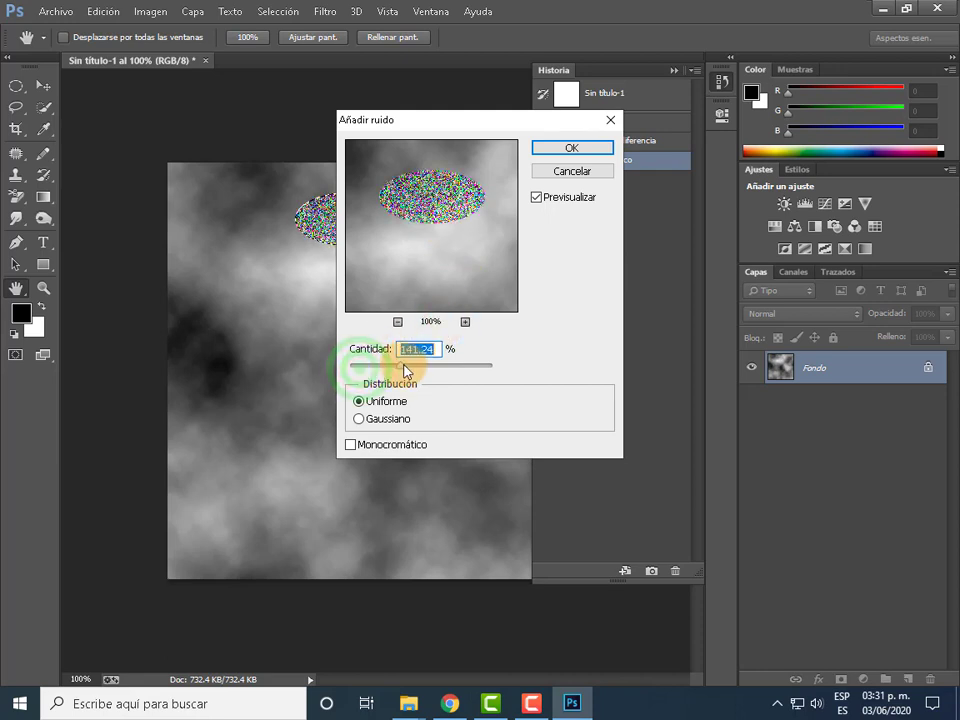
{"action": "left_click", "coordinate": [360, 420]}
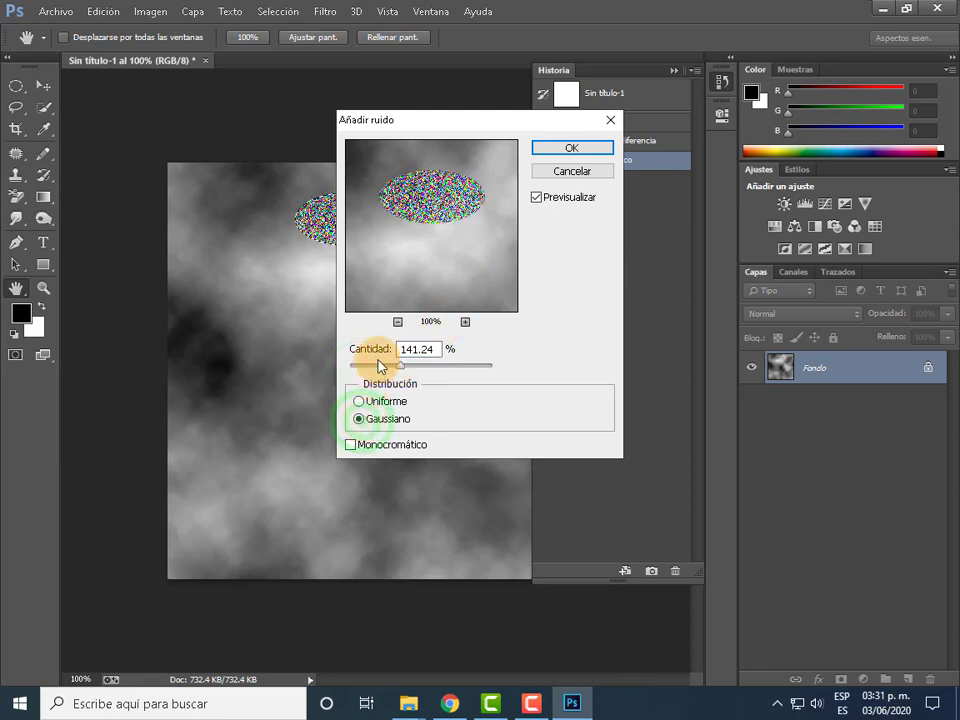
{"action": "left_click_drag", "start_coordinate": [400, 366], "coordinate": [387, 367]}
{"action": "left_click", "coordinate": [349, 450]}
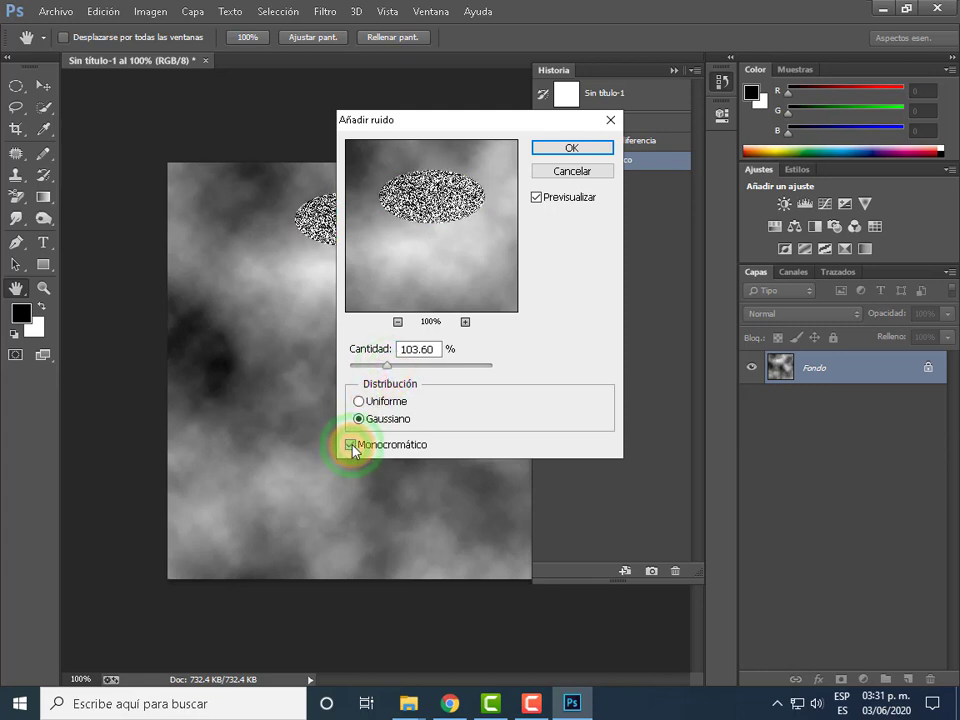
{"action": "left_click", "coordinate": [350, 445]}
{"action": "left_click_drag", "start_coordinate": [387, 366], "coordinate": [365, 366]}
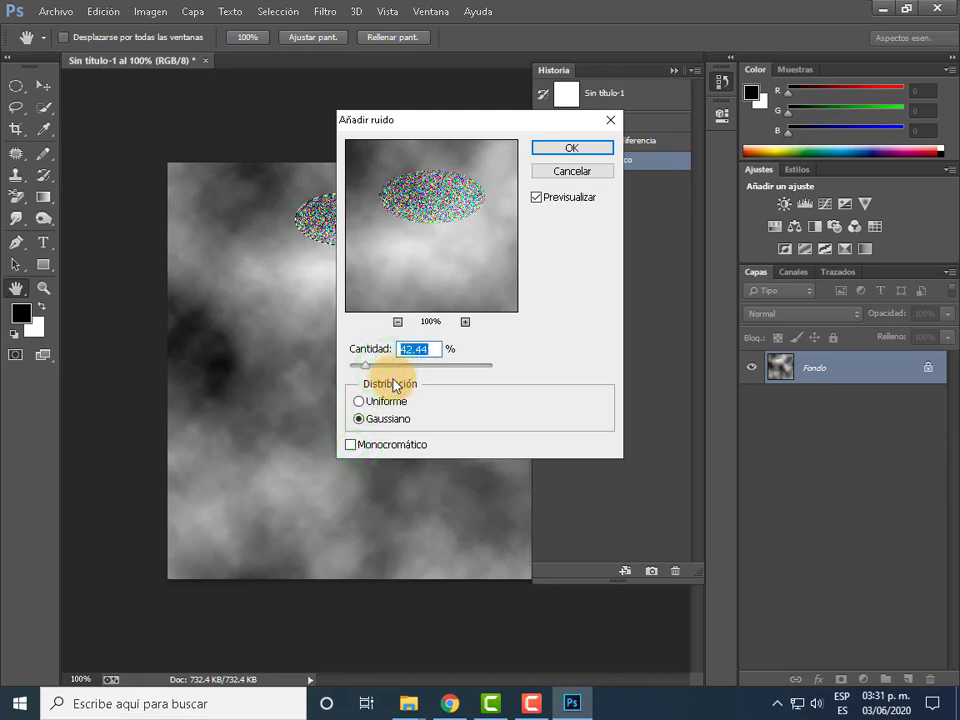
{"action": "left_click", "coordinate": [359, 403]}
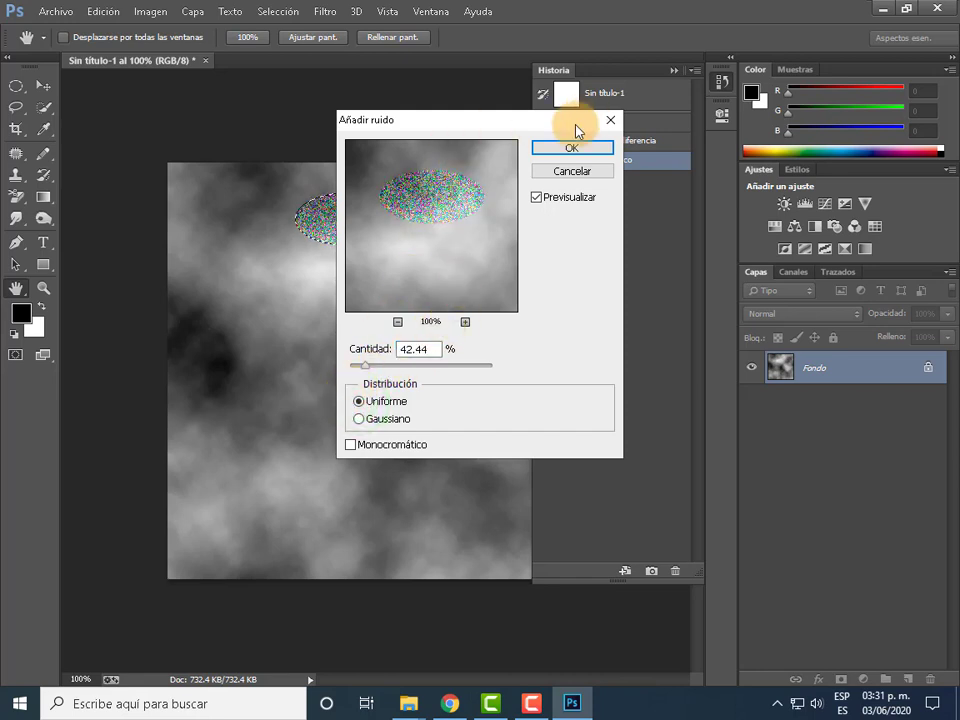
{"action": "left_click", "coordinate": [572, 149]}
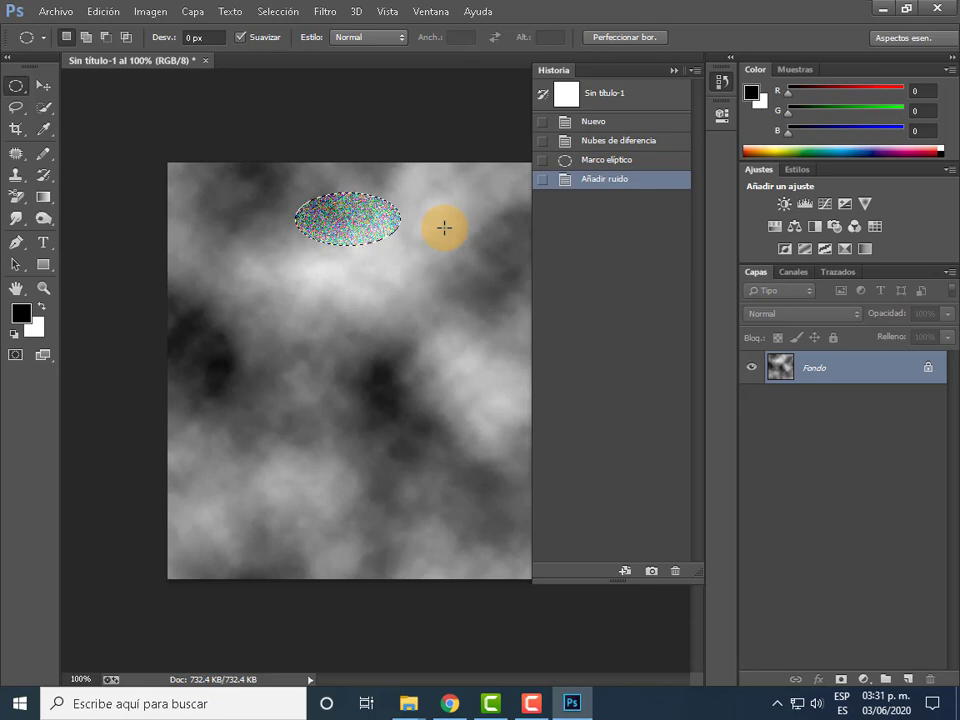
- Save the image as PRACTICA 27.psd in the SEMANA3 folder under Documentos
{"action": "left_click", "coordinate": [676, 72]}
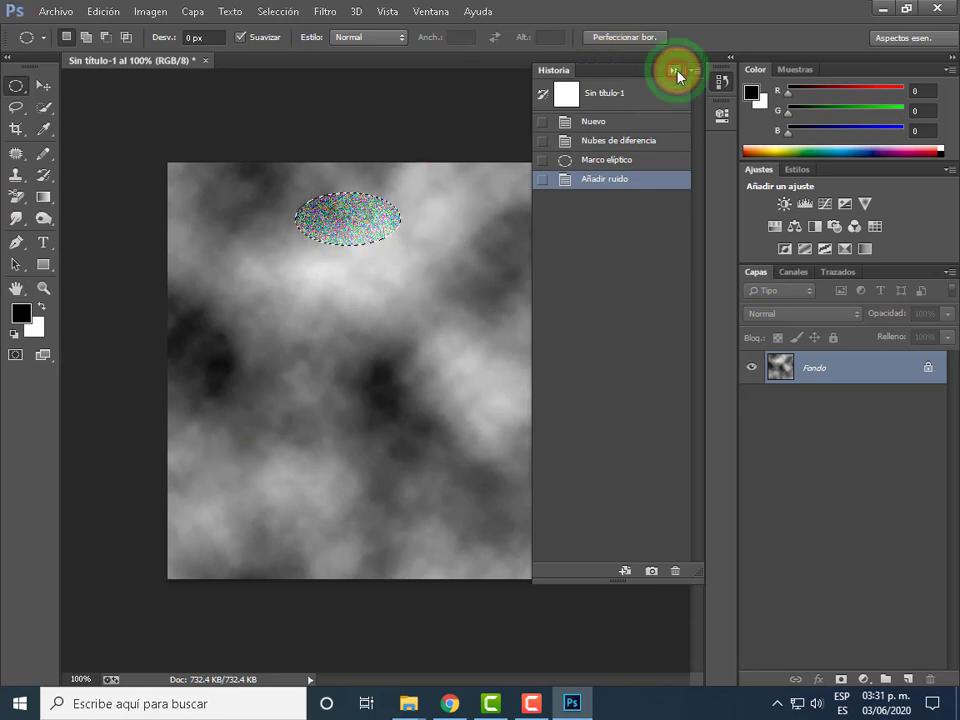
{"action": "left_click", "coordinate": [57, 12]}
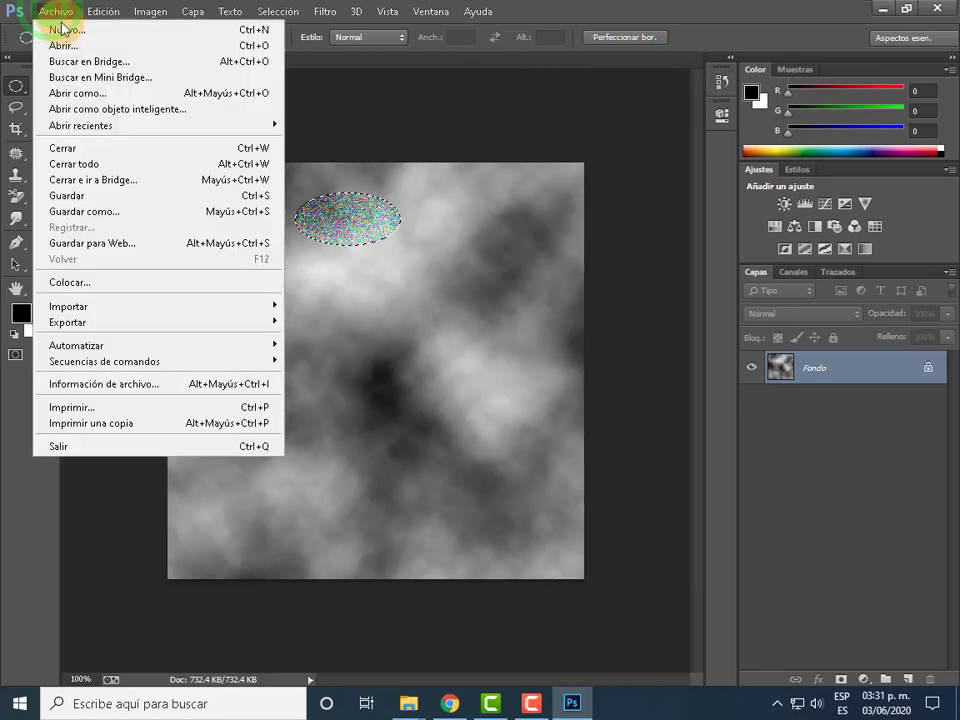
{"action": "left_click", "coordinate": [100, 211]}
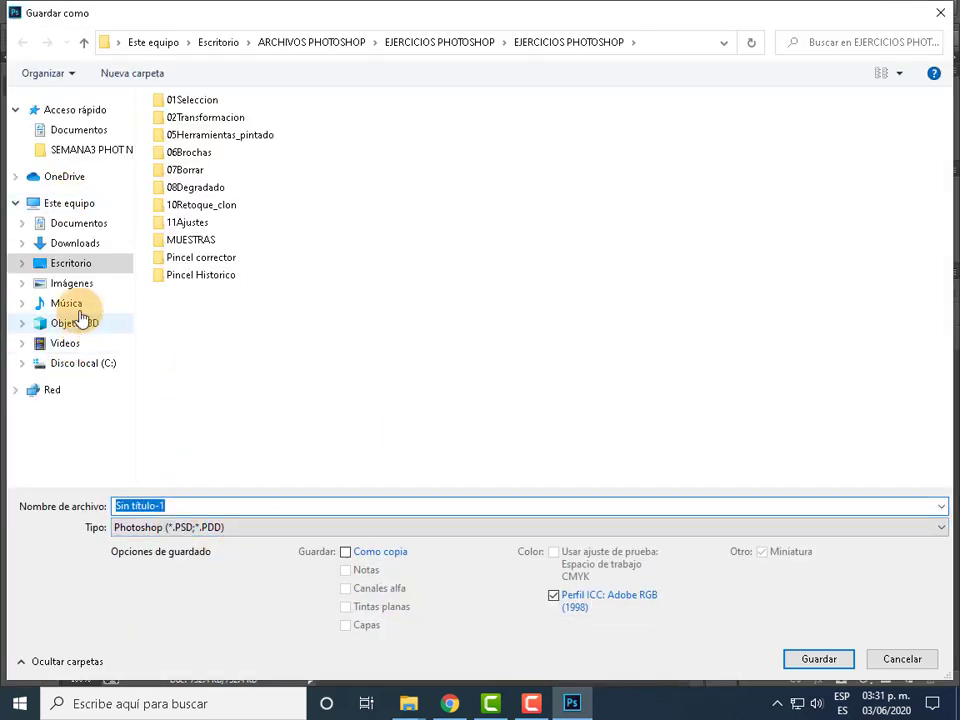
{"action": "left_click", "coordinate": [92, 223]}
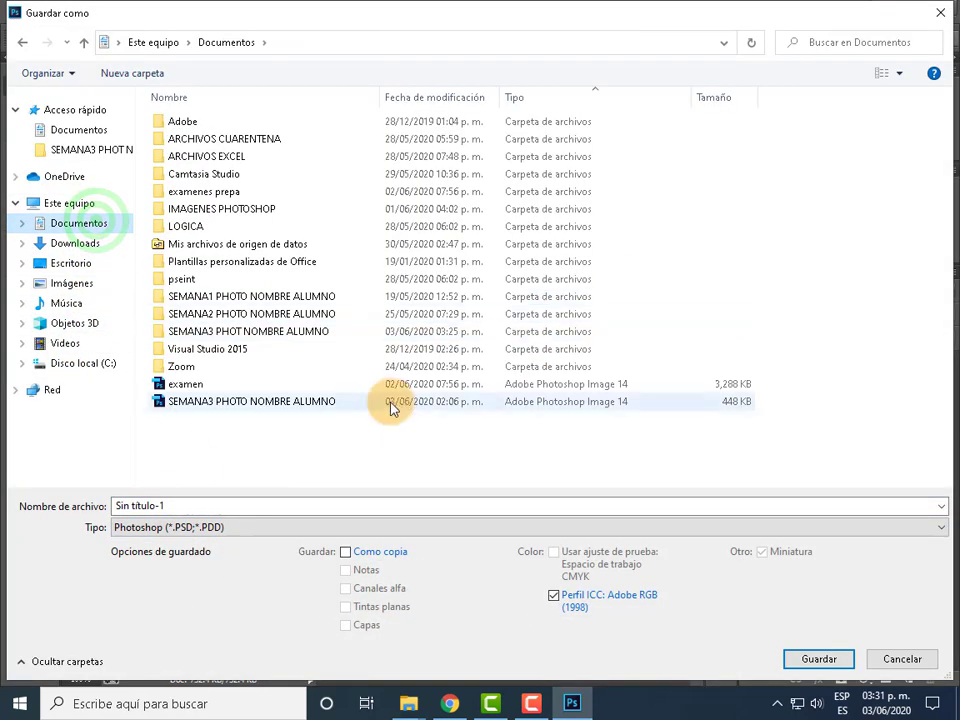
{"action": "double_click", "coordinate": [298, 332]}
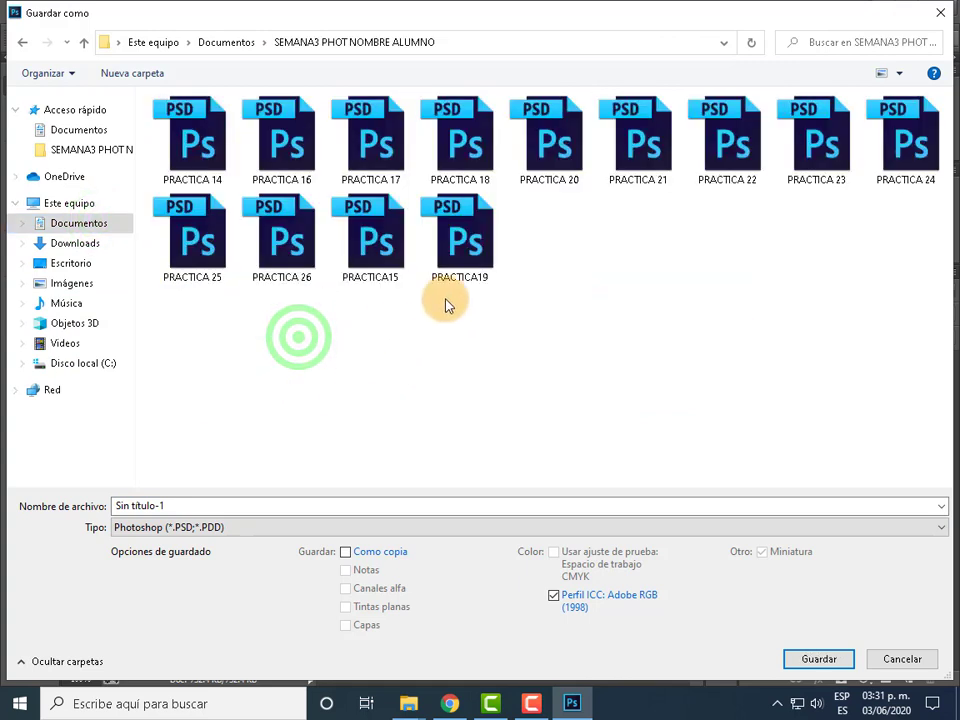
{"action": "left_click", "coordinate": [414, 510]}
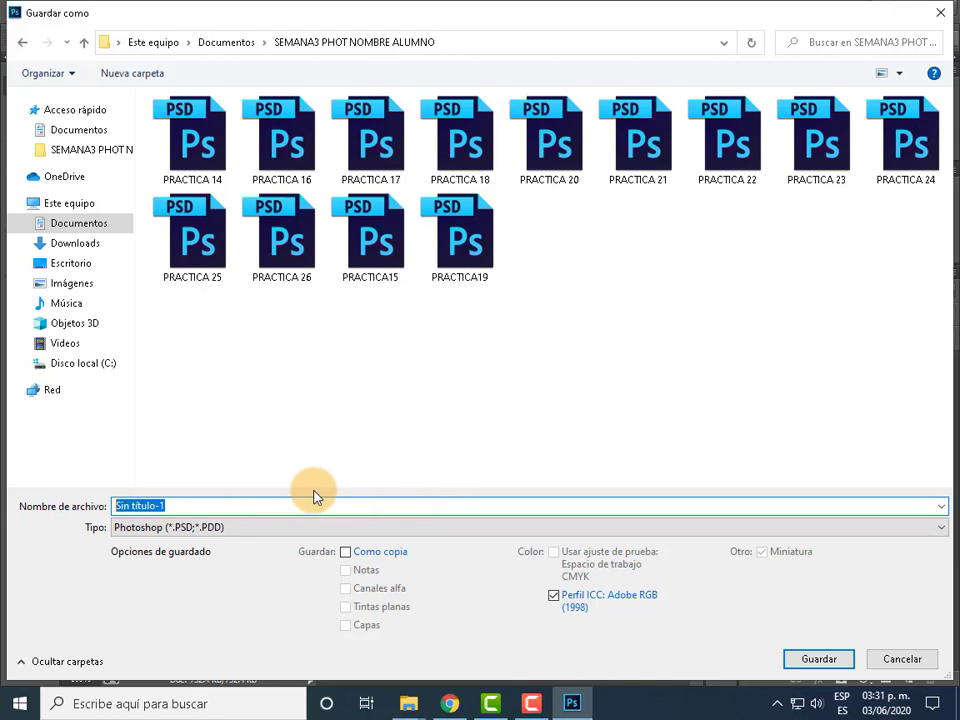
{"action": "type", "text": "PRACT"}
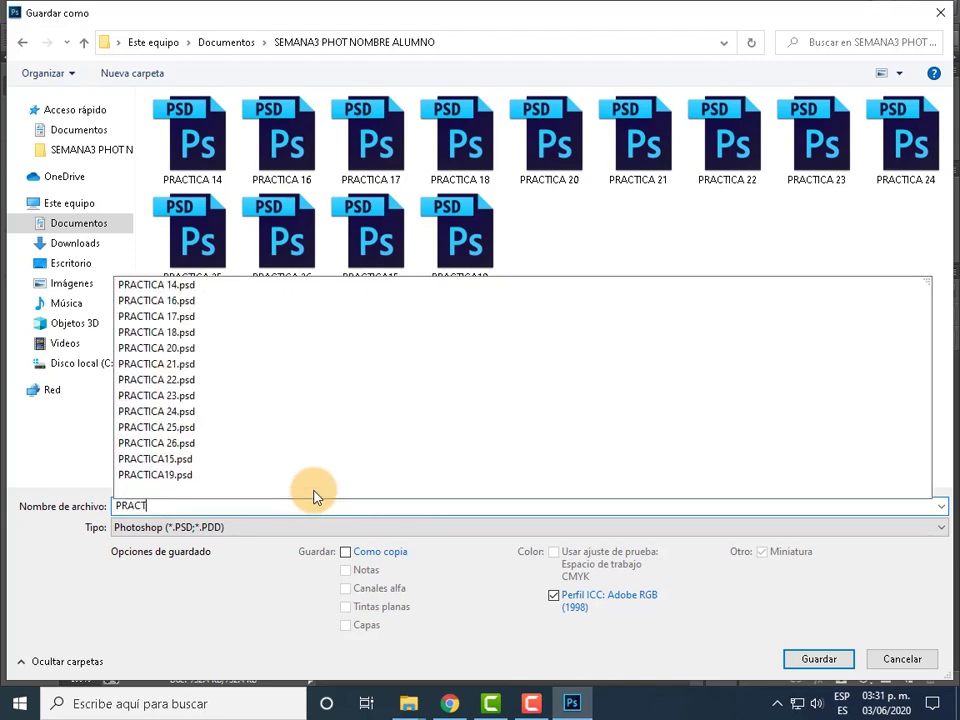
{"action": "type", "text": "ICA 27"}
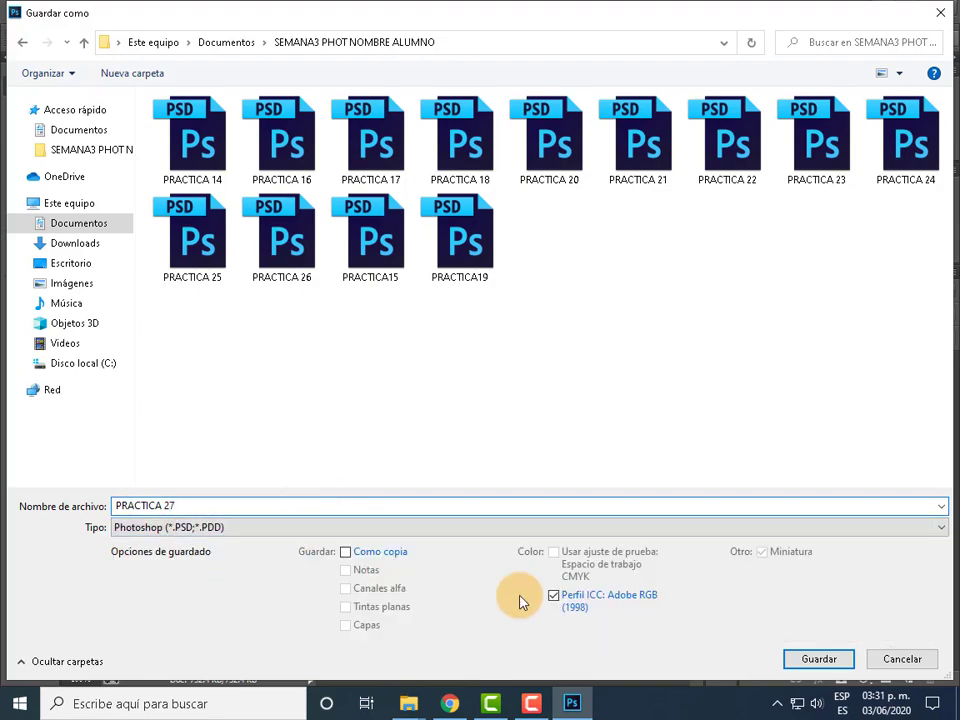
{"action": "left_click", "coordinate": [826, 662]}
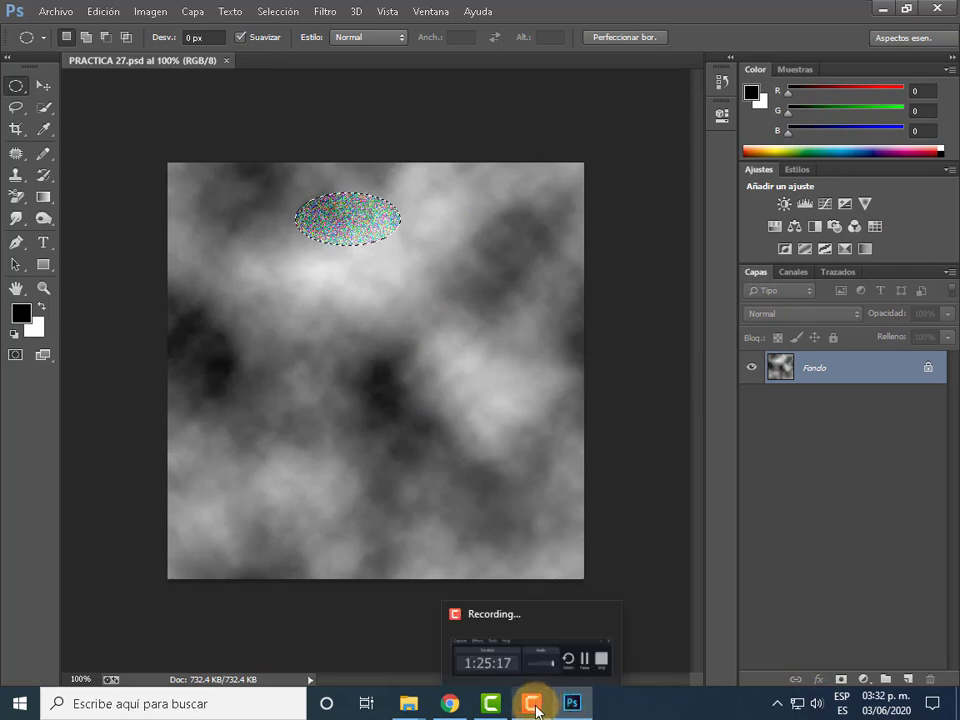
{"action": "left_click", "coordinate": [537, 708]}
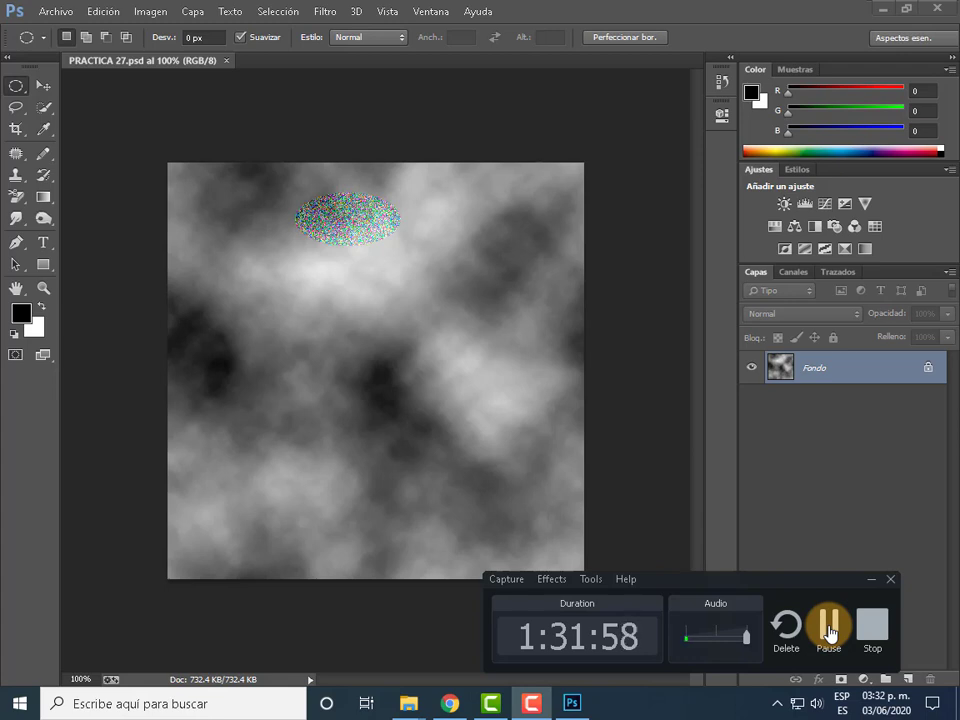
{"action": "left_click", "coordinate": [828, 630]}
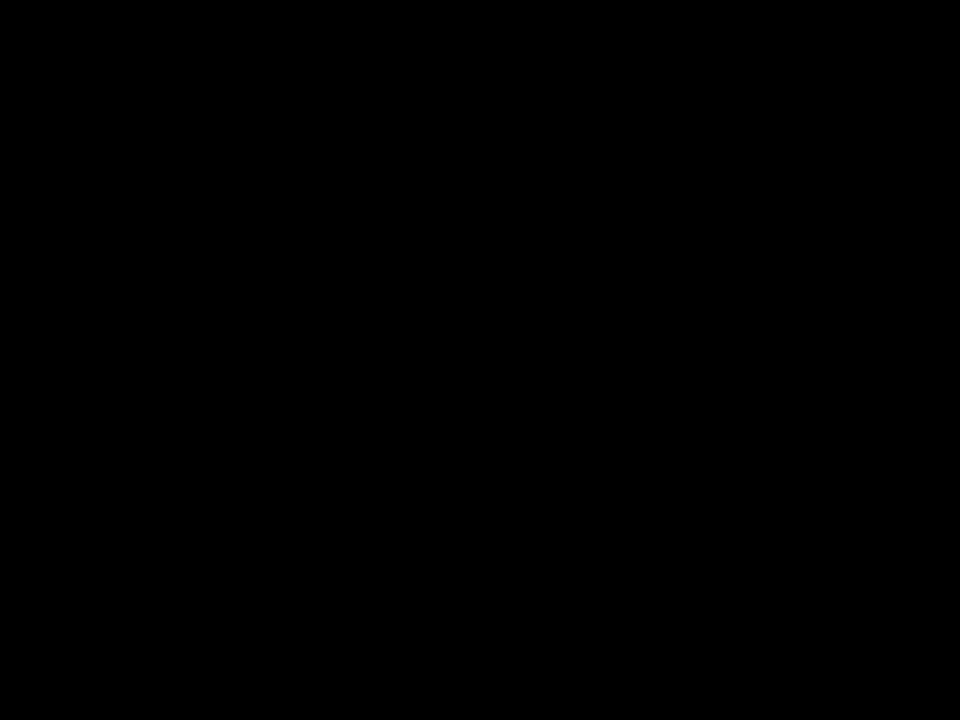